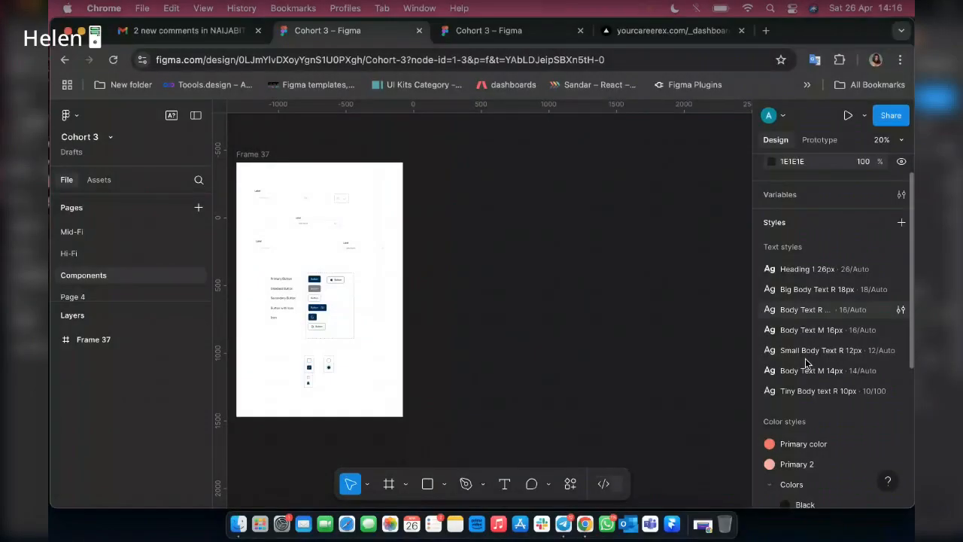
Review the file's text and color styles, collapsing and re-expanding the Colors group.
{"action": "scroll", "coordinate": [769, 367], "scroll_direction": "down", "scroll_amount": 3}
{"action": "left_click", "coordinate": [769, 367]}
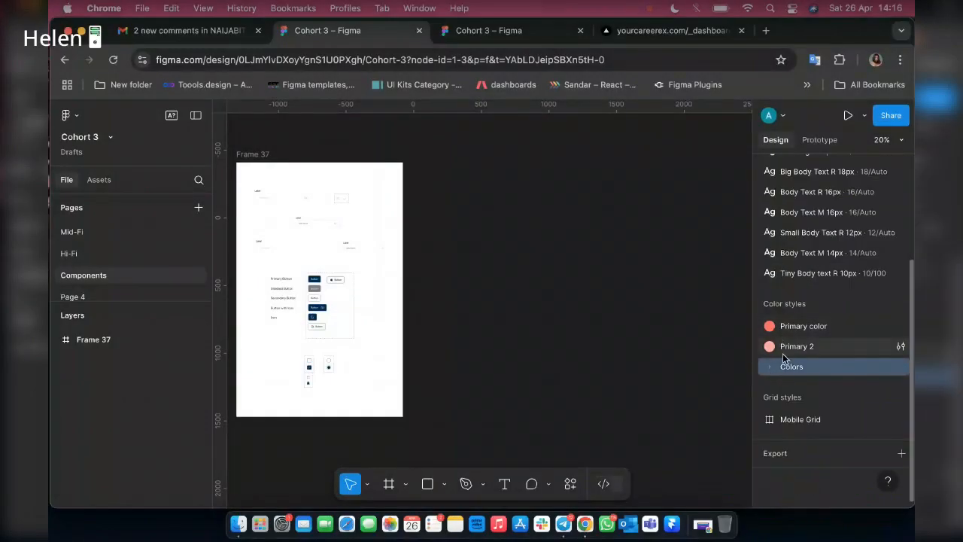
{"action": "left_click", "coordinate": [768, 368]}
{"action": "scroll", "coordinate": [813, 284], "scroll_direction": "up", "scroll_amount": 3}
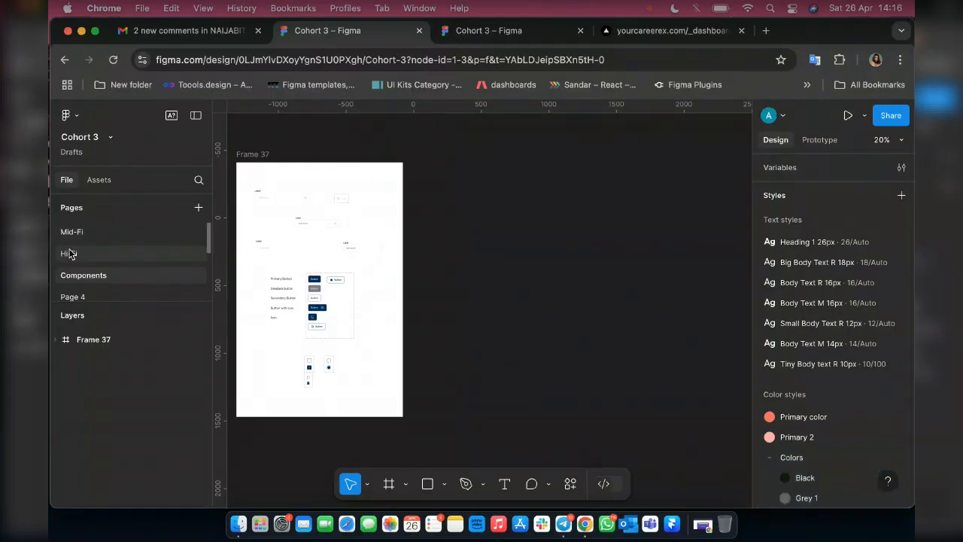
Open the Hi-Fi page, hide the interface and examine the splash, onboarding and Get Started screens.
{"action": "left_click", "coordinate": [69, 253]}
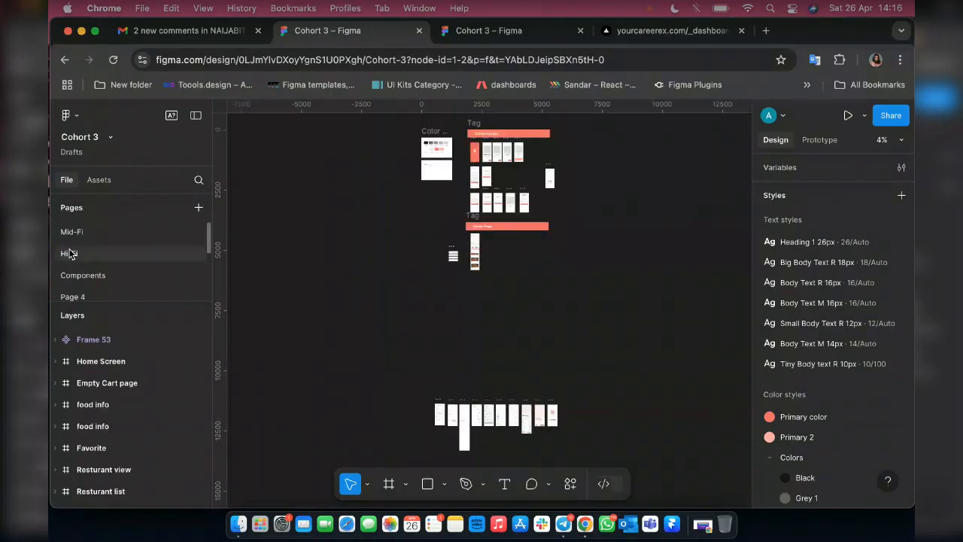
{"action": "scroll", "coordinate": [496, 177], "scroll_direction": "up", "scroll_amount": 5}
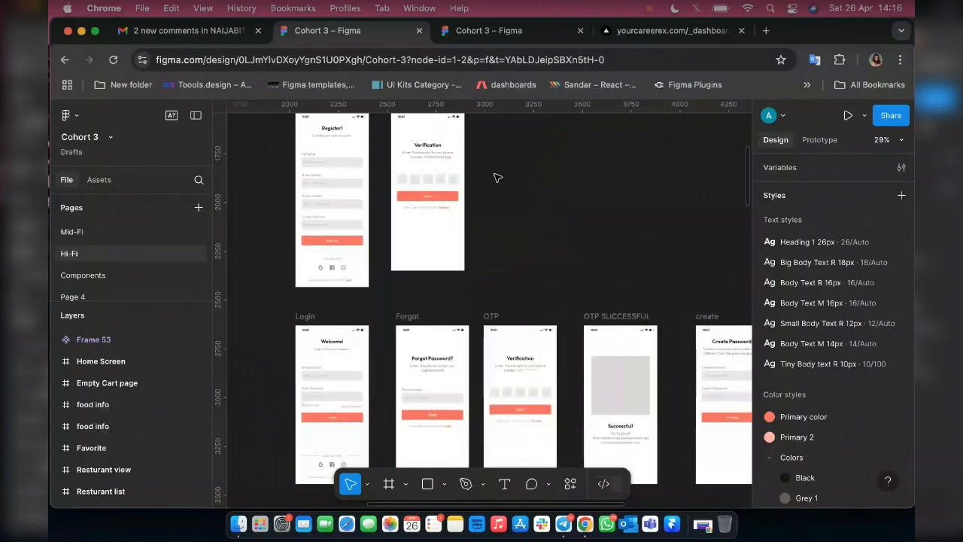
{"action": "key", "text": "super+backslash"}
{"action": "scroll", "coordinate": [497, 177], "scroll_direction": "up", "scroll_amount": 5}
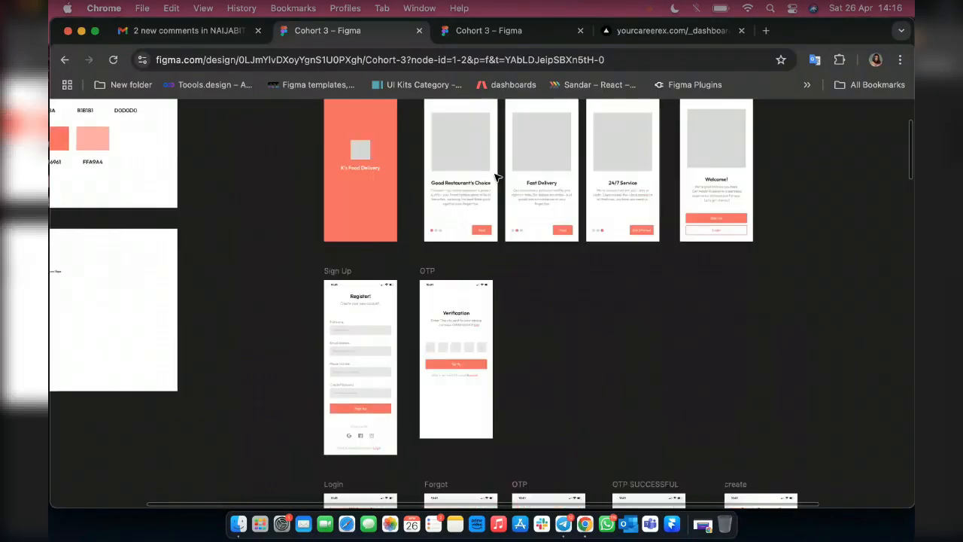
{"action": "scroll", "coordinate": [497, 176], "scroll_direction": "up", "scroll_amount": 5}
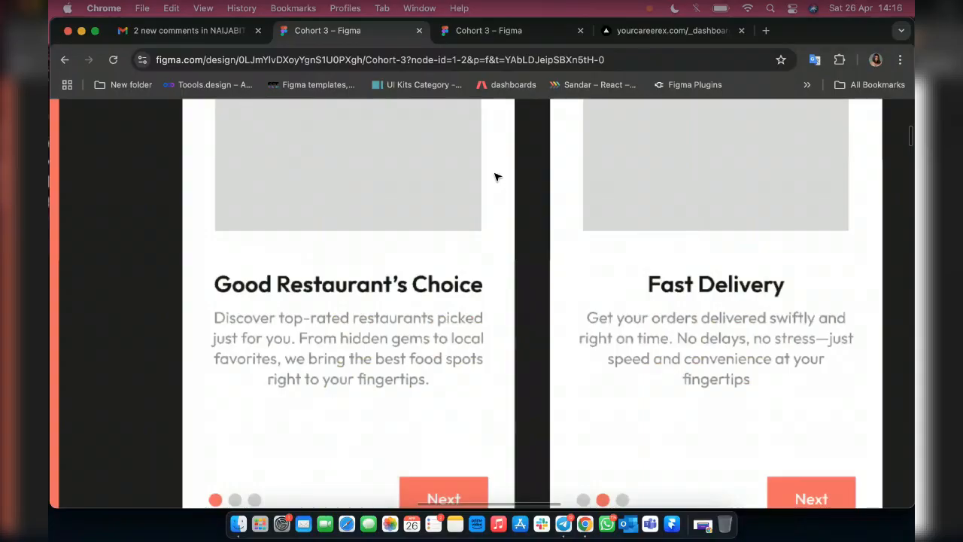
{"action": "scroll", "coordinate": [497, 177], "scroll_direction": "down", "scroll_amount": 2}
{"action": "scroll", "coordinate": [493, 188], "scroll_direction": "right", "scroll_amount": 2}
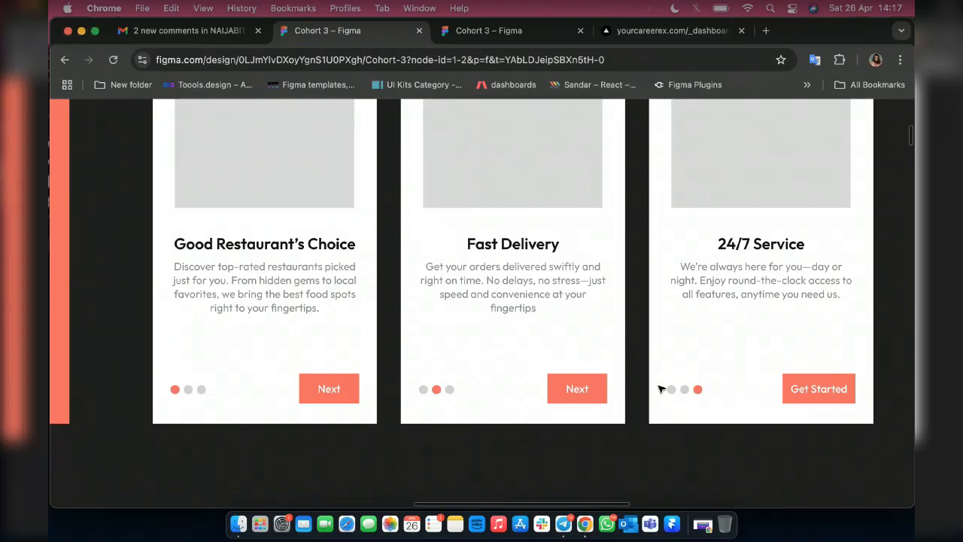
{"action": "scroll", "coordinate": [654, 338], "scroll_direction": "down", "scroll_amount": 5}
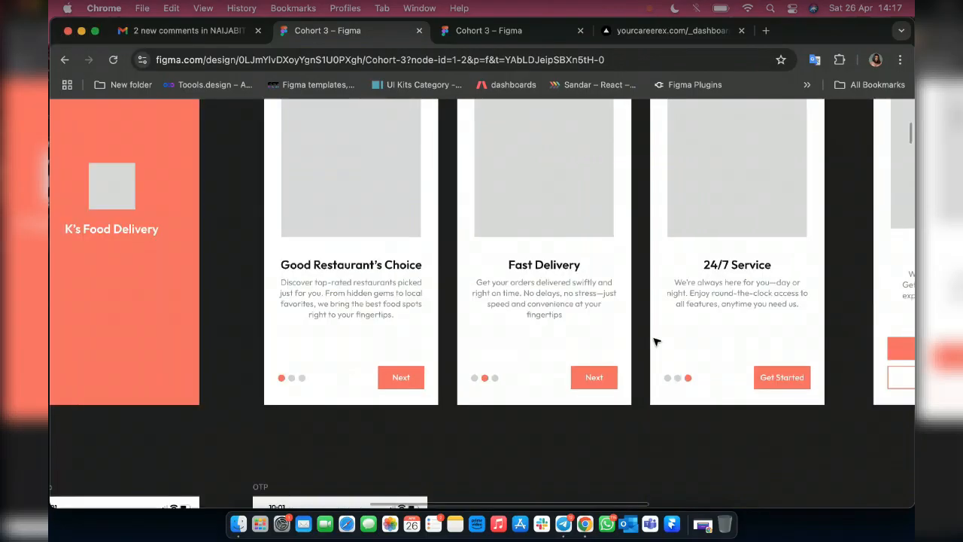
{"action": "scroll", "coordinate": [654, 342], "scroll_direction": "up", "scroll_amount": 5}
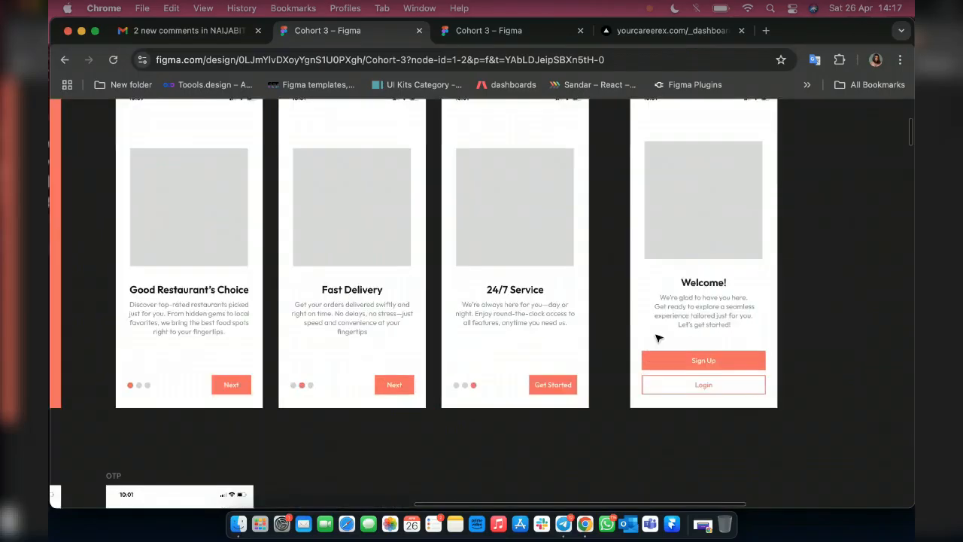
{"action": "scroll", "coordinate": [657, 338], "scroll_direction": "down", "scroll_amount": 1}
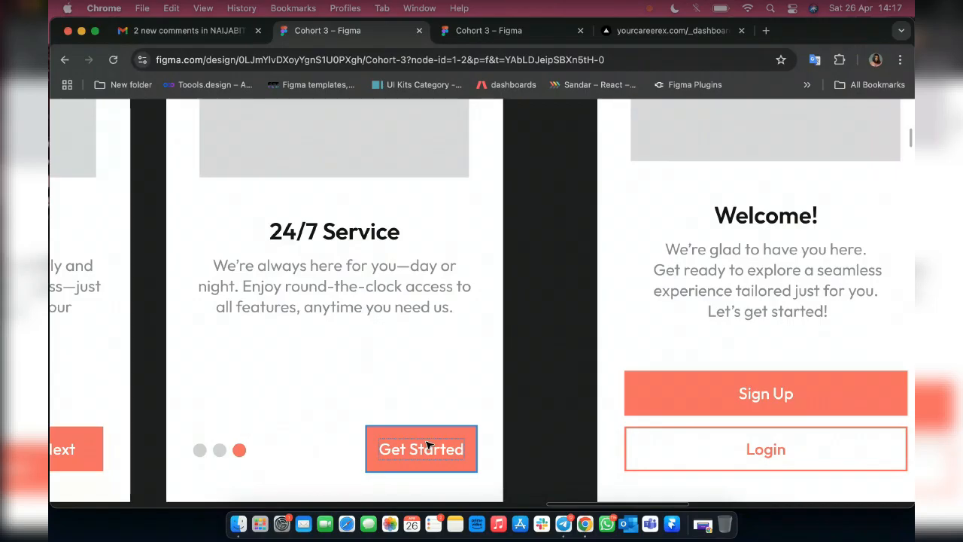
Inspect the Sign Up and Login buttons on the Welcome screen, comparing them with the onboarding buttons.
{"action": "scroll", "coordinate": [426, 445], "scroll_direction": "right", "scroll_amount": 5}
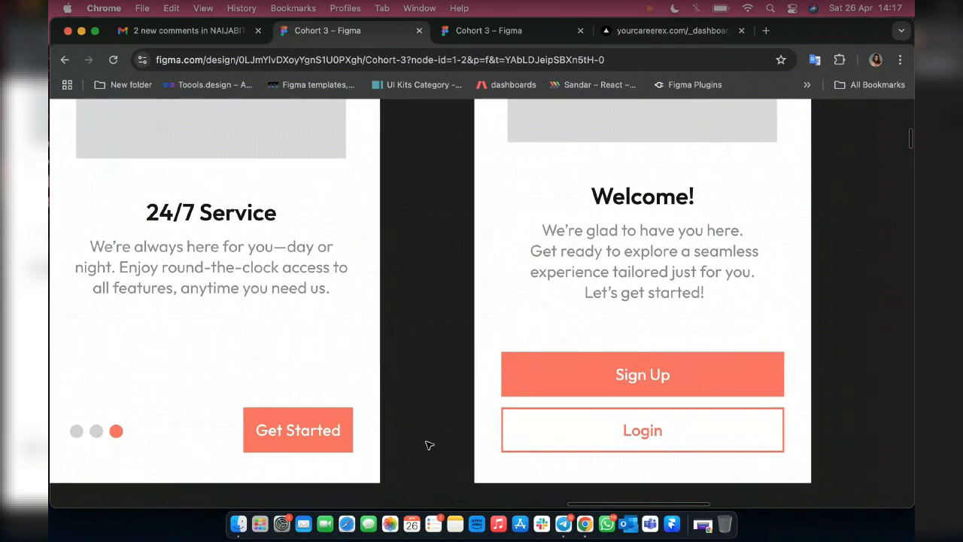
{"action": "scroll", "coordinate": [426, 445], "scroll_direction": "up", "scroll_amount": 1}
{"action": "scroll", "coordinate": [427, 445], "scroll_direction": "up", "scroll_amount": 3}
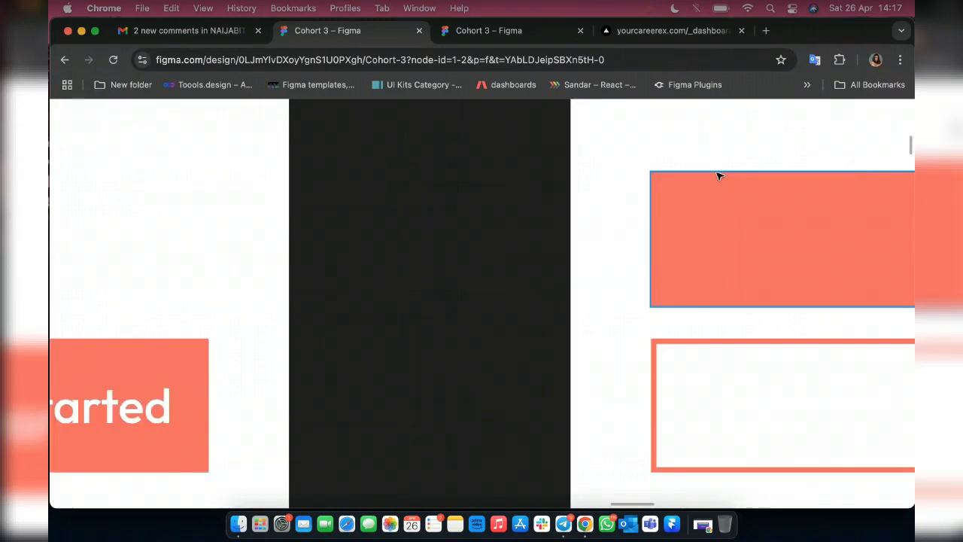
{"action": "scroll", "coordinate": [512, 213], "scroll_direction": "up", "scroll_amount": 3}
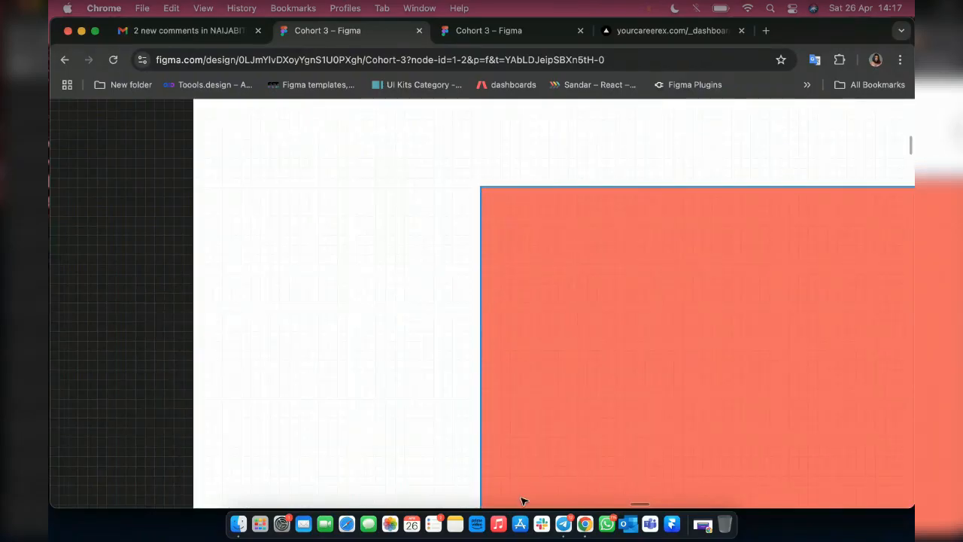
{"action": "scroll", "coordinate": [531, 221], "scroll_direction": "down", "scroll_amount": 3}
{"action": "scroll", "coordinate": [559, 201], "scroll_direction": "up", "scroll_amount": 3}
{"action": "scroll", "coordinate": [559, 201], "scroll_direction": "down", "scroll_amount": 3}
{"action": "scroll", "coordinate": [531, 226], "scroll_direction": "down", "scroll_amount": 2}
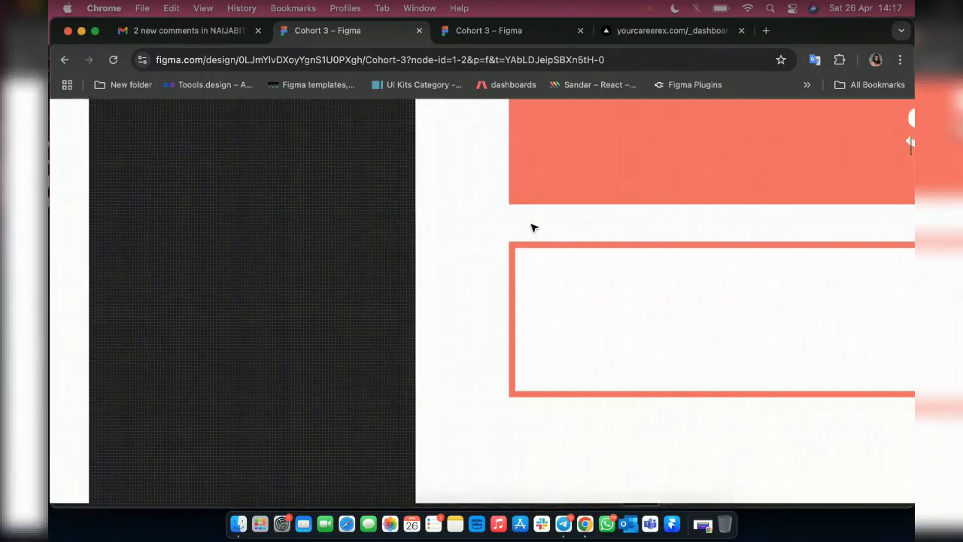
{"action": "scroll", "coordinate": [531, 226], "scroll_direction": "down", "scroll_amount": 3}
{"action": "scroll", "coordinate": [531, 226], "scroll_direction": "right", "scroll_amount": 2}
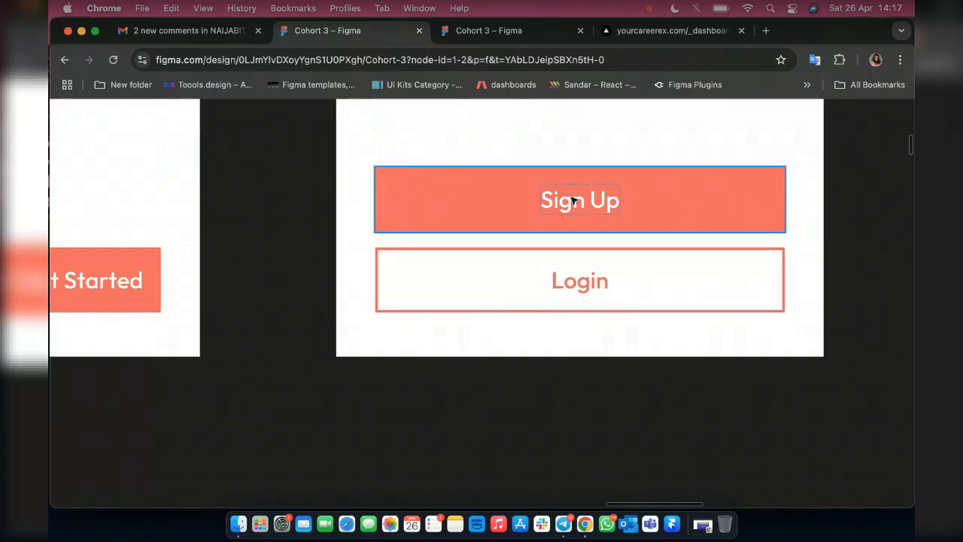
{"action": "scroll", "coordinate": [572, 200], "scroll_direction": "down", "scroll_amount": 5}
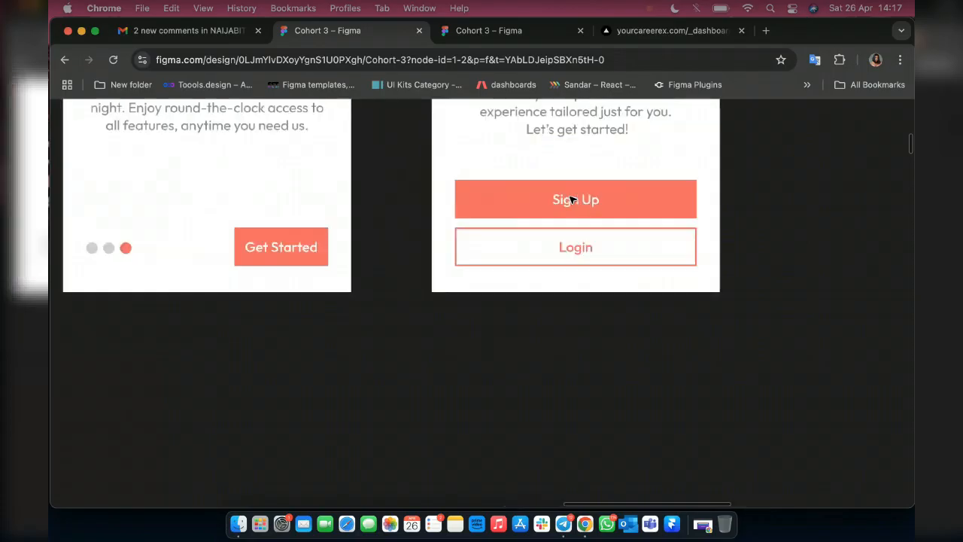
{"action": "scroll", "coordinate": [570, 198], "scroll_direction": "up", "scroll_amount": 3}
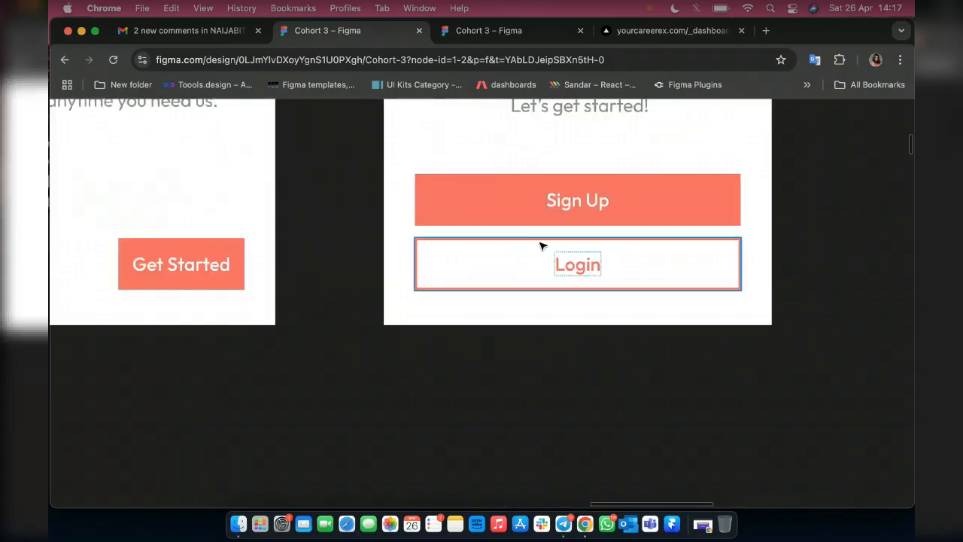
{"action": "scroll", "coordinate": [542, 246], "scroll_direction": "down", "scroll_amount": 5}
{"action": "scroll", "coordinate": [544, 245], "scroll_direction": "up", "scroll_amount": 3}
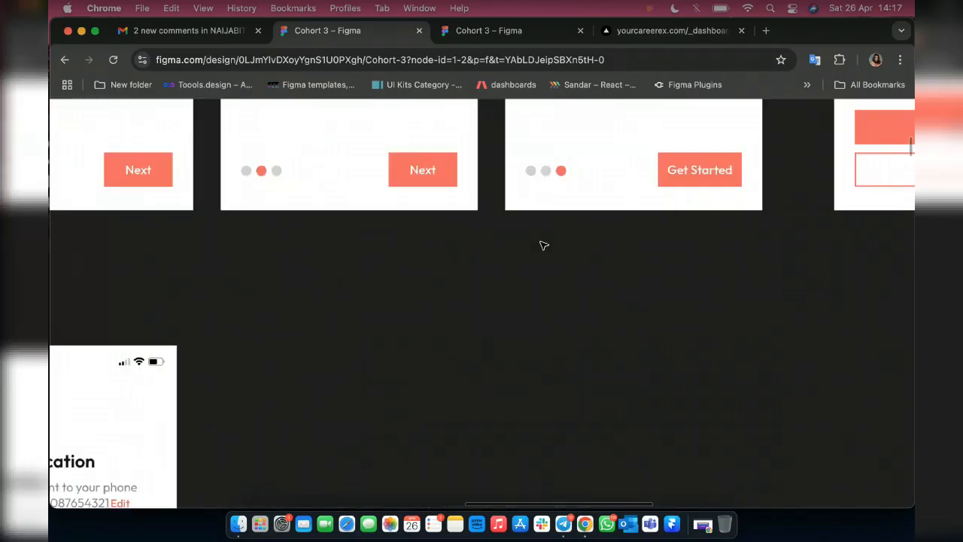
{"action": "scroll", "coordinate": [544, 245], "scroll_direction": "right", "scroll_amount": 4}
{"action": "scroll", "coordinate": [712, 151], "scroll_direction": "up", "scroll_amount": 3}
{"action": "scroll", "coordinate": [712, 151], "scroll_direction": "down", "scroll_amount": 6}
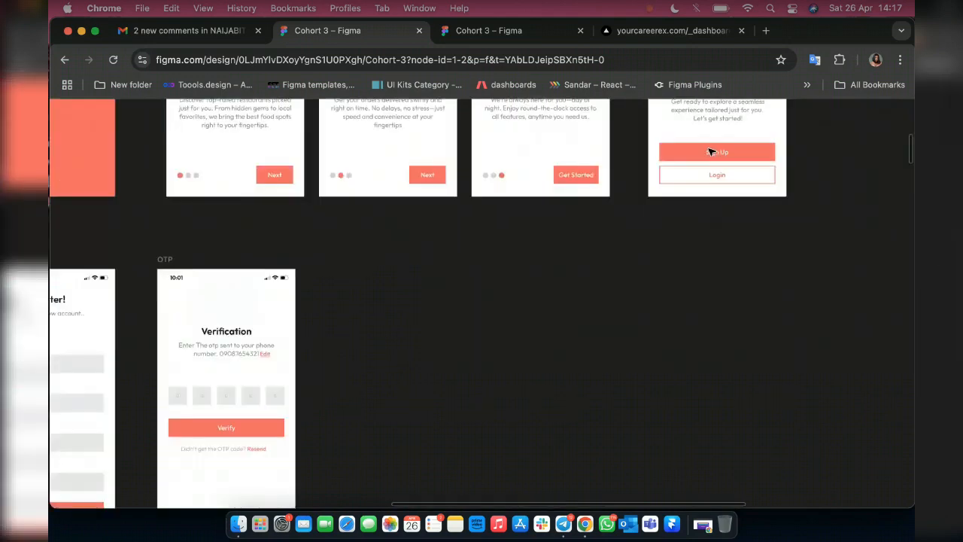
Look over the sign-up, OTP, login, forgot-password and create-password screens on the Hi-Fi page.
{"action": "scroll", "coordinate": [316, 288], "scroll_direction": "left", "scroll_amount": 4}
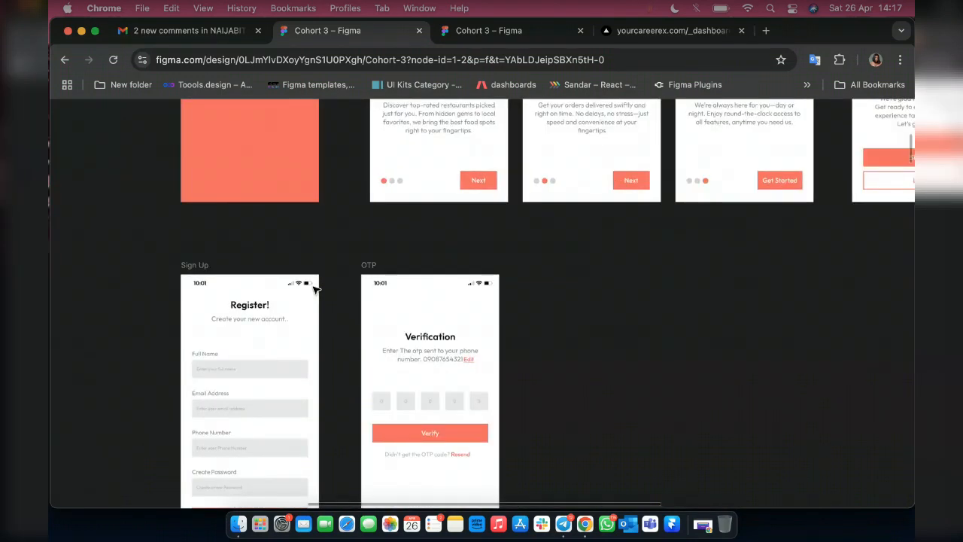
{"action": "scroll", "coordinate": [316, 288], "scroll_direction": "down", "scroll_amount": 5}
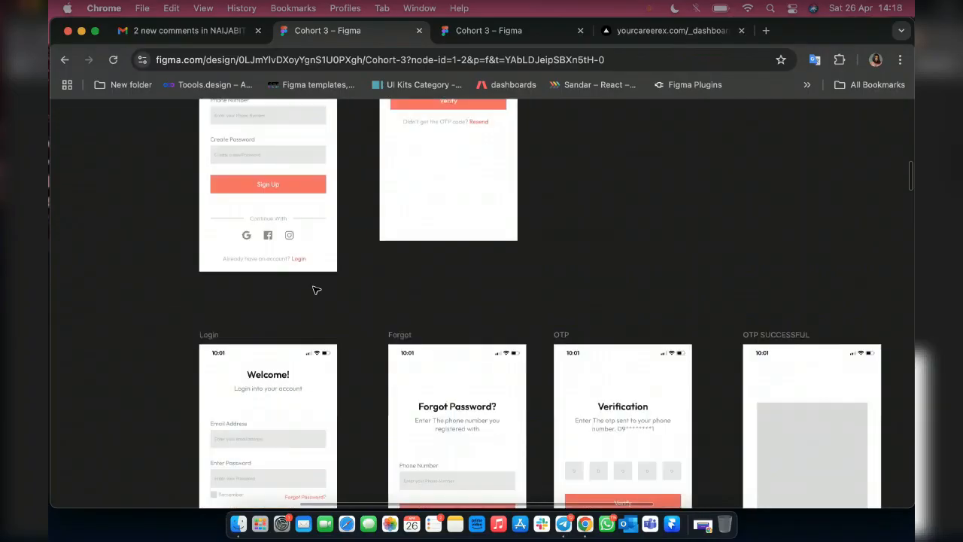
{"action": "scroll", "coordinate": [316, 288], "scroll_direction": "down", "scroll_amount": 3}
{"action": "scroll", "coordinate": [299, 335], "scroll_direction": "down", "scroll_amount": 5}
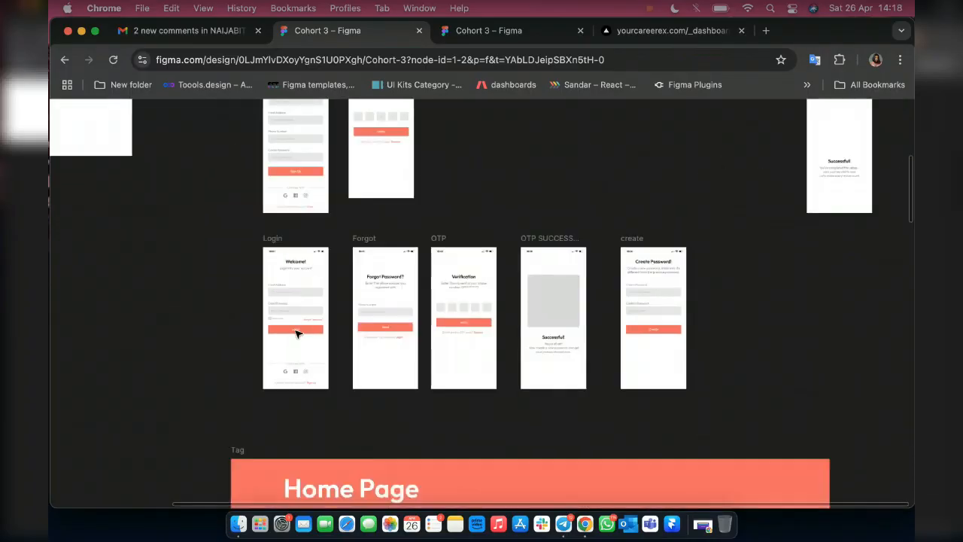
{"action": "scroll", "coordinate": [297, 334], "scroll_direction": "up", "scroll_amount": 2}
{"action": "scroll", "coordinate": [297, 334], "scroll_direction": "down", "scroll_amount": 3}
{"action": "scroll", "coordinate": [297, 334], "scroll_direction": "right", "scroll_amount": 2}
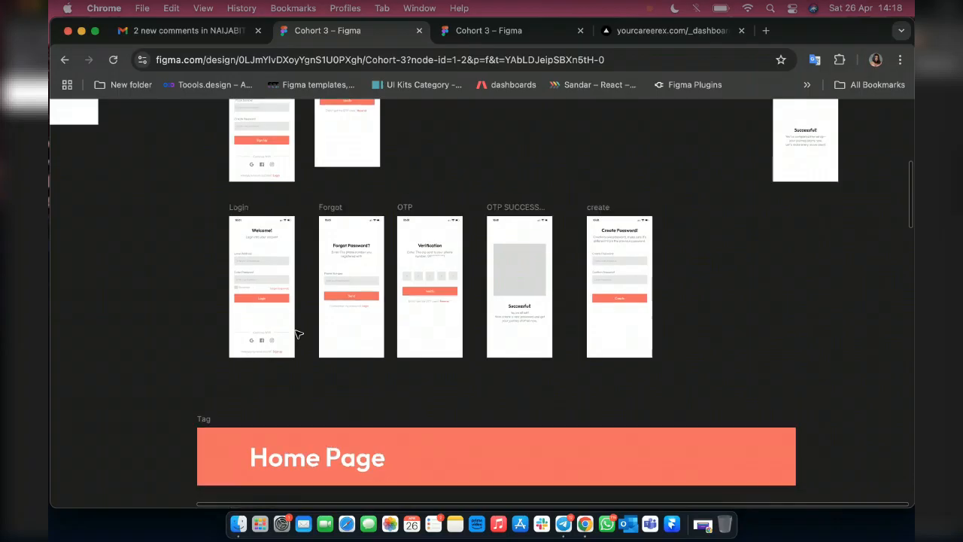
{"action": "scroll", "coordinate": [297, 334], "scroll_direction": "down", "scroll_amount": 5}
{"action": "scroll", "coordinate": [297, 334], "scroll_direction": "right", "scroll_amount": 1}
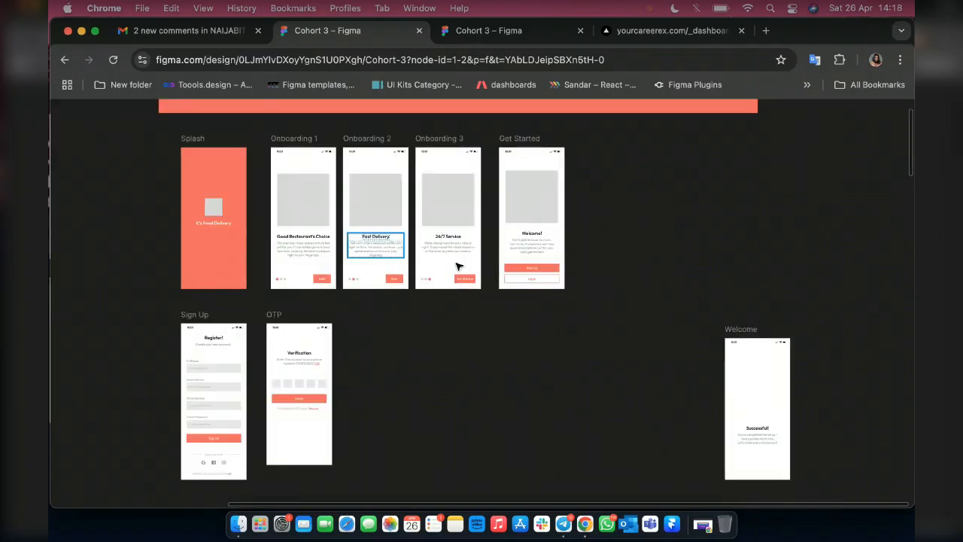
{"action": "scroll", "coordinate": [259, 337], "scroll_direction": "down", "scroll_amount": 5}
{"action": "scroll", "coordinate": [259, 337], "scroll_direction": "right", "scroll_amount": 1}
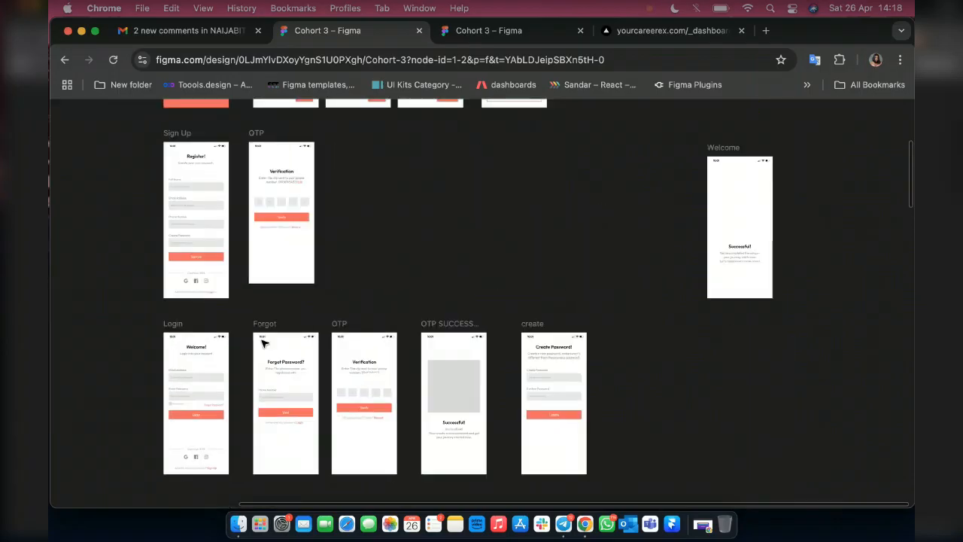
Inspect the Register screen's input fields, Sign Up button and social sign-in options up close.
{"action": "scroll", "coordinate": [263, 341], "scroll_direction": "up", "scroll_amount": 5}
{"action": "scroll", "coordinate": [299, 291], "scroll_direction": "up", "scroll_amount": 5}
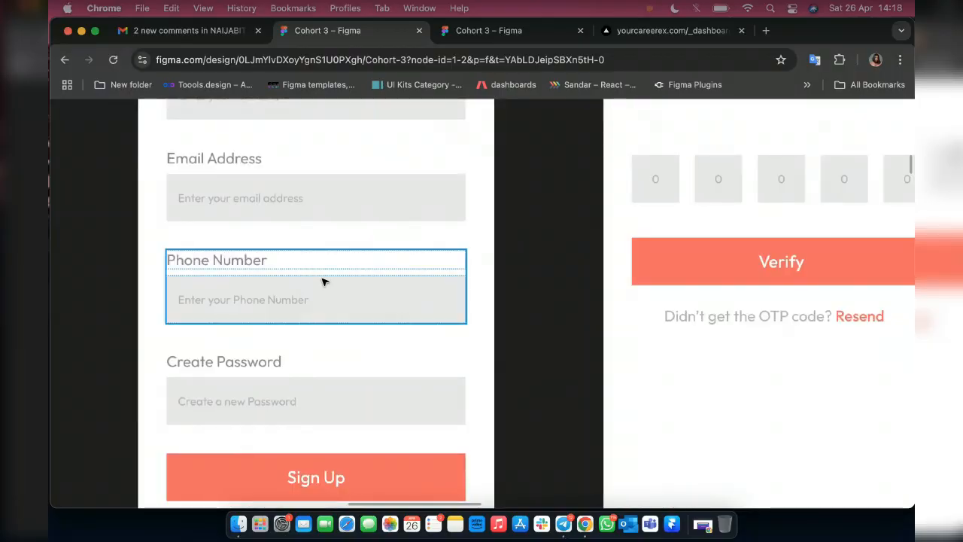
{"action": "scroll", "coordinate": [324, 281], "scroll_direction": "down", "scroll_amount": 3}
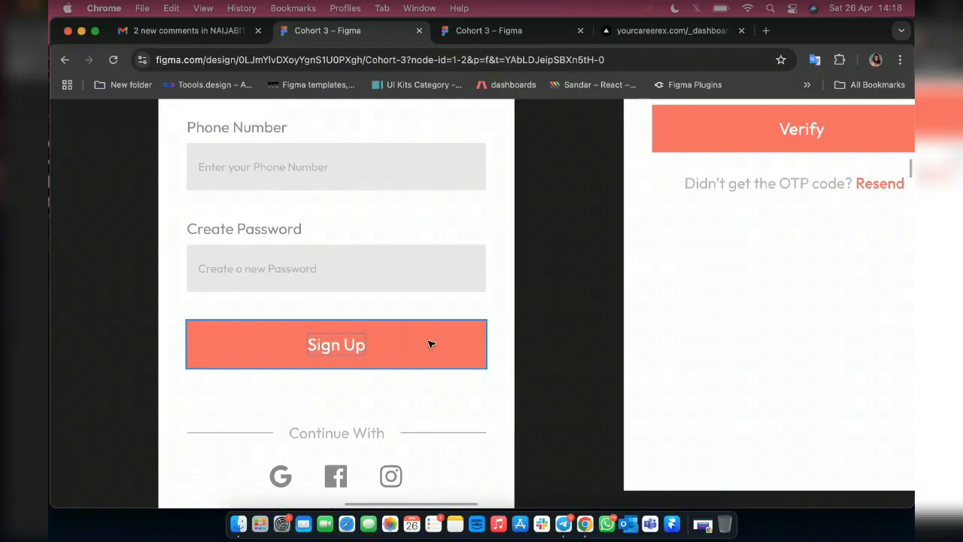
Examine the Main Home page design and the navigation bar component beside it.
{"action": "scroll", "coordinate": [430, 344], "scroll_direction": "down", "scroll_amount": 5}
{"action": "scroll", "coordinate": [429, 344], "scroll_direction": "down", "scroll_amount": 5}
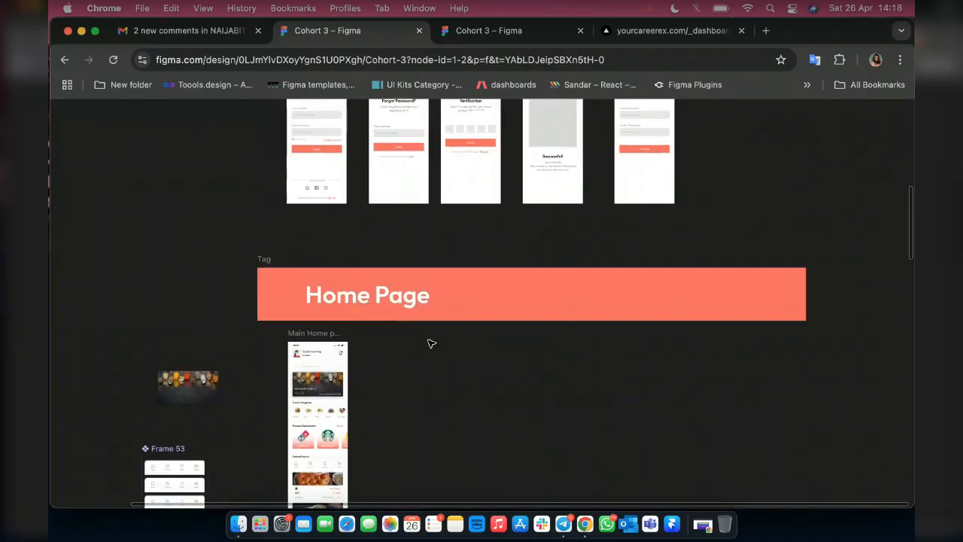
{"action": "scroll", "coordinate": [430, 343], "scroll_direction": "up", "scroll_amount": 5}
{"action": "scroll", "coordinate": [431, 344], "scroll_direction": "down", "scroll_amount": 5}
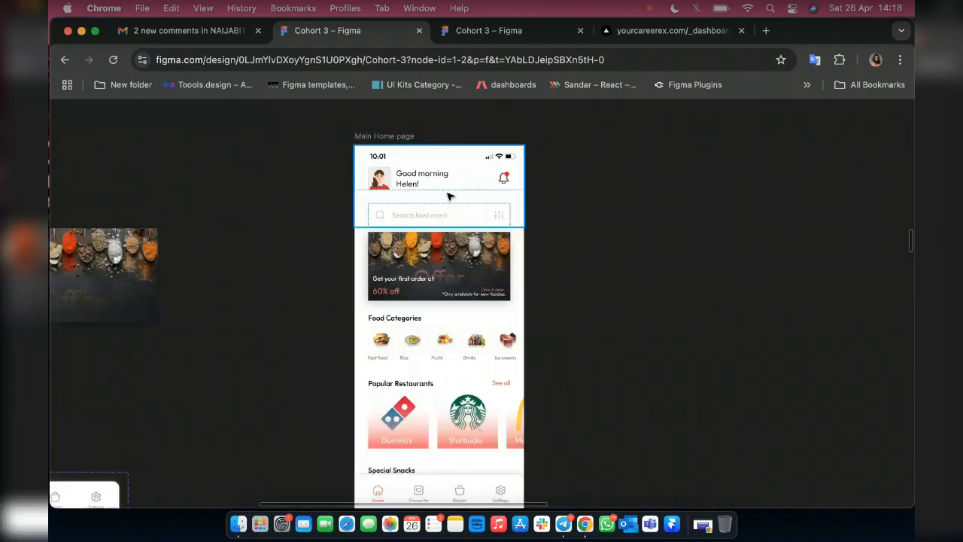
{"action": "scroll", "coordinate": [426, 374], "scroll_direction": "down", "scroll_amount": 5}
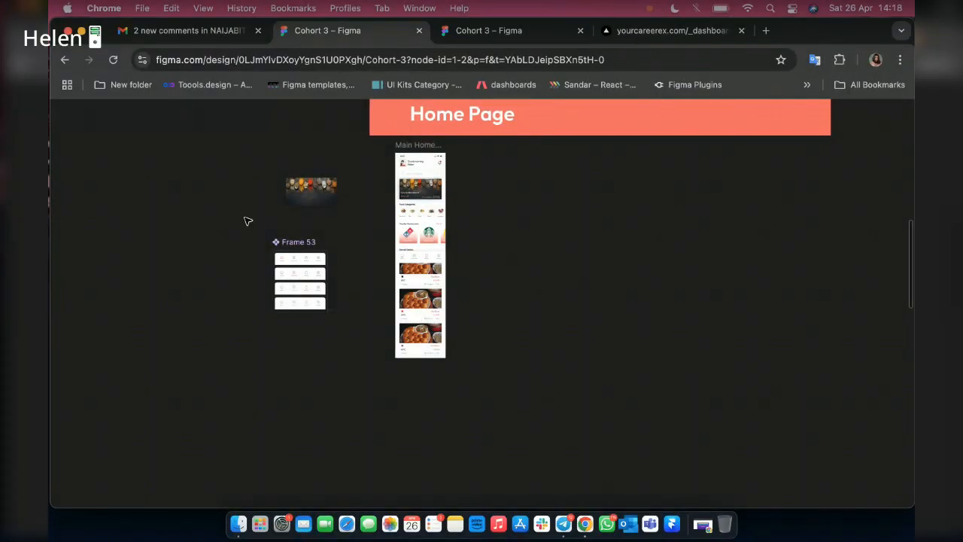
Show the interface again and open the Components page to examine the input field and button components in Frame 37.
{"action": "key", "text": "super+backslash"}
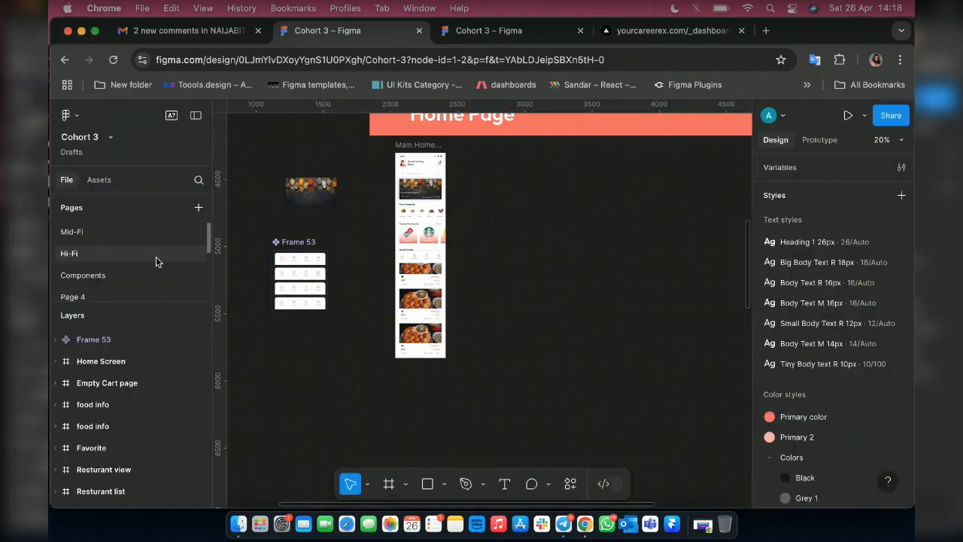
{"action": "left_click", "coordinate": [100, 277]}
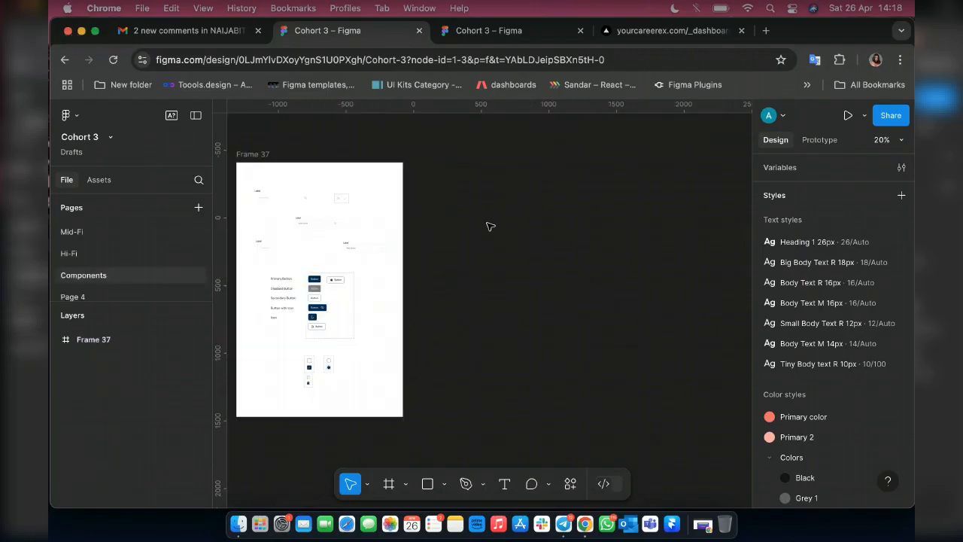
{"action": "scroll", "coordinate": [241, 174], "scroll_direction": "up", "scroll_amount": 1, "text": "ctrl"}
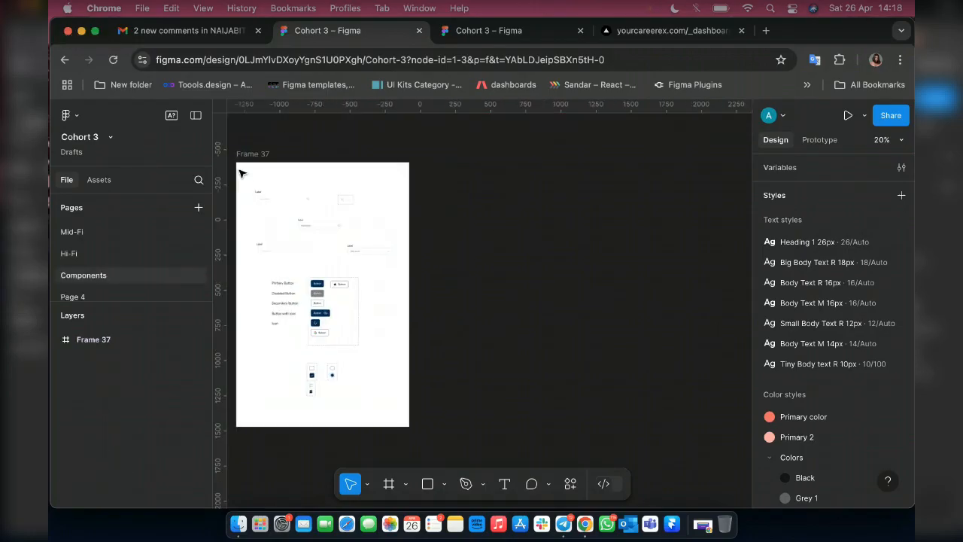
{"action": "scroll", "coordinate": [241, 174], "scroll_direction": "up", "scroll_amount": 10, "text": "ctrl"}
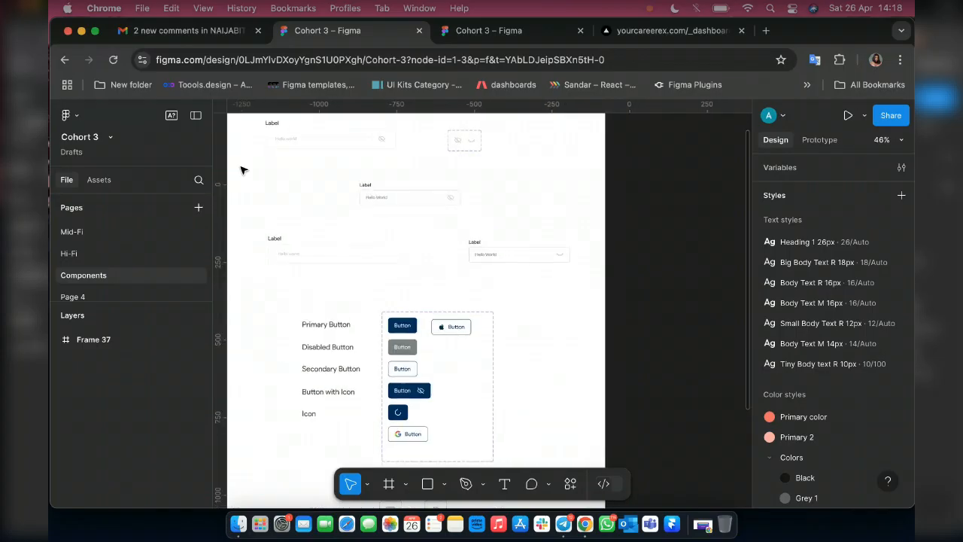
{"action": "scroll", "coordinate": [248, 162], "scroll_direction": "up", "scroll_amount": 3, "text": "ctrl"}
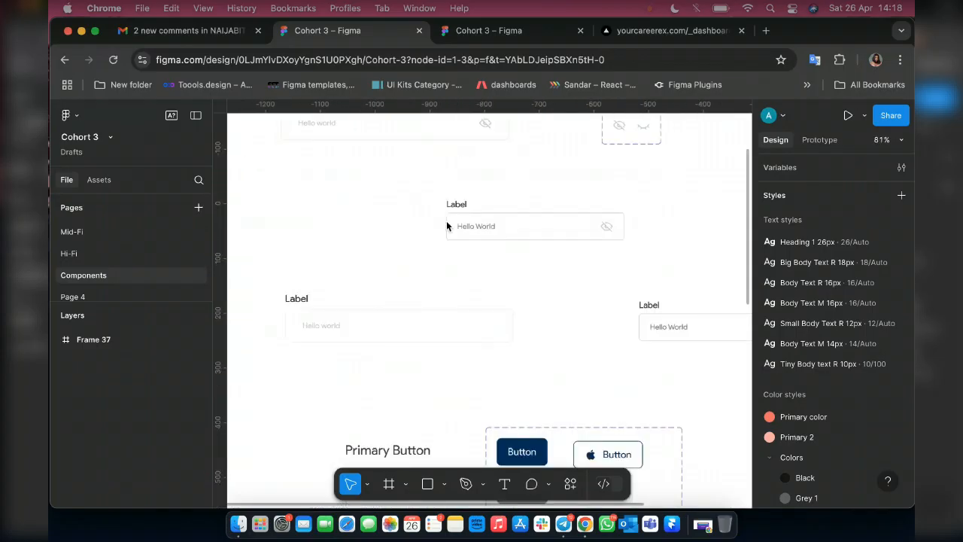
Examine the button component variants in Frame 37 up close with the interface hidden, from the primary button to the Google and Apple buttons.
{"action": "scroll", "coordinate": [683, 344], "scroll_direction": "down", "scroll_amount": 5}
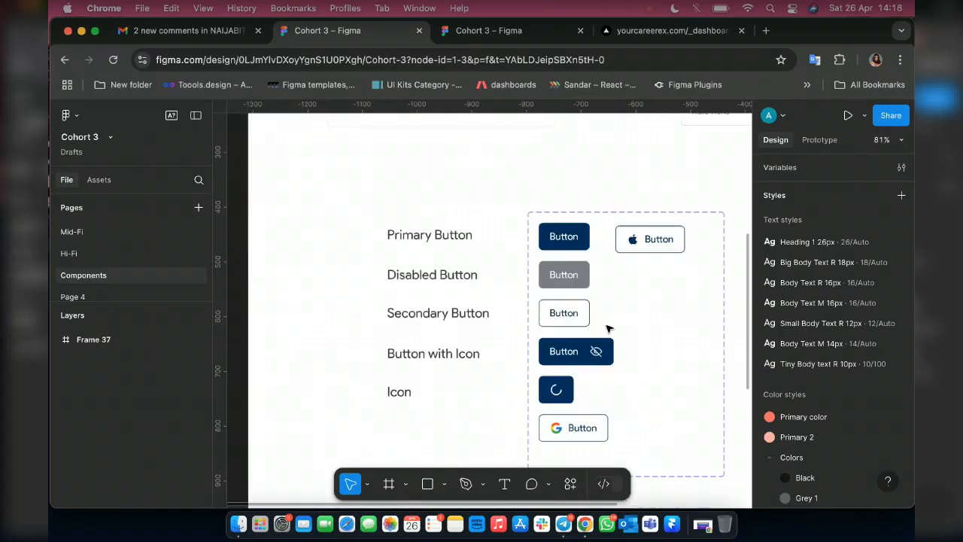
{"action": "scroll", "coordinate": [608, 328], "scroll_direction": "right", "scroll_amount": 2}
{"action": "scroll", "coordinate": [608, 328], "scroll_direction": "down", "scroll_amount": 1}
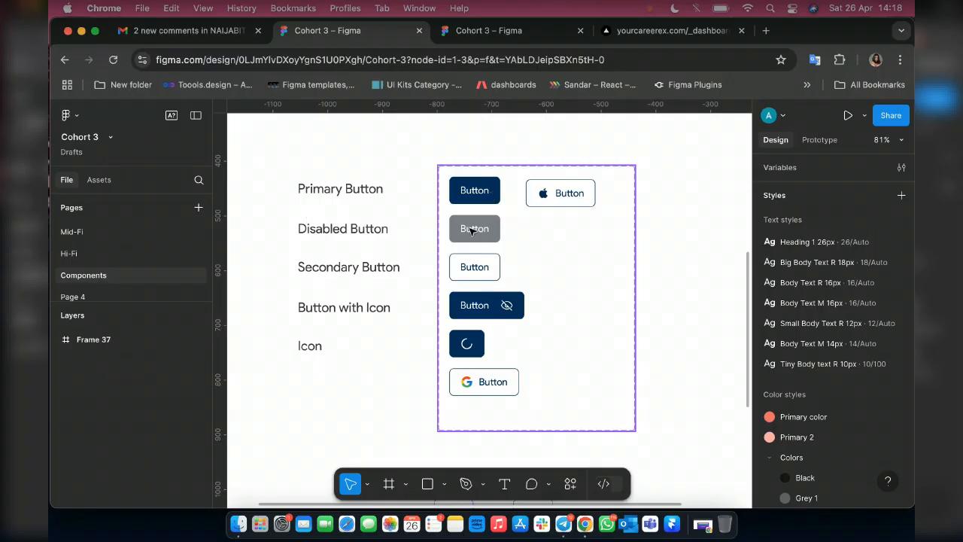
{"action": "scroll", "coordinate": [497, 245], "scroll_direction": "up", "scroll_amount": 5}
{"action": "scroll", "coordinate": [447, 248], "scroll_direction": "left", "scroll_amount": 5}
{"action": "scroll", "coordinate": [464, 219], "scroll_direction": "right", "scroll_amount": 1}
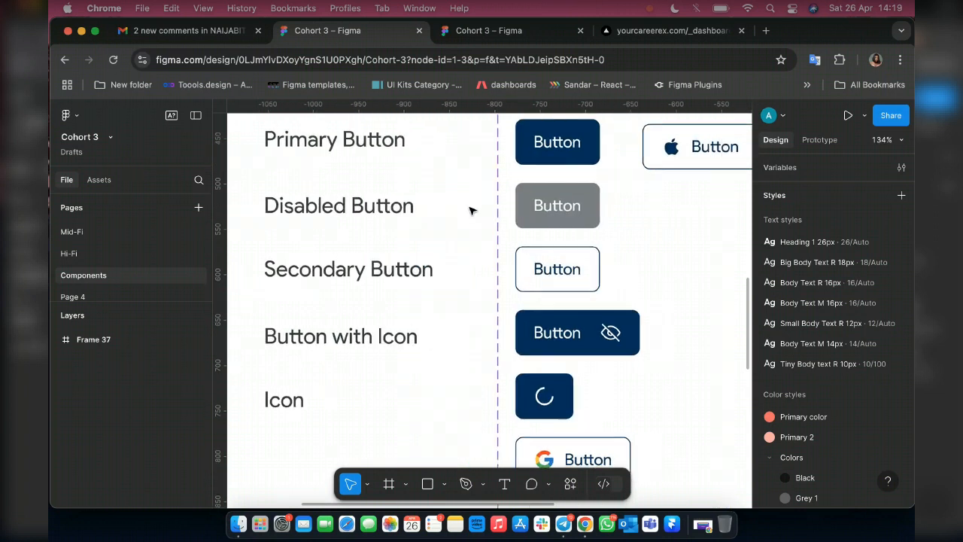
{"action": "key", "text": "super+backslash"}
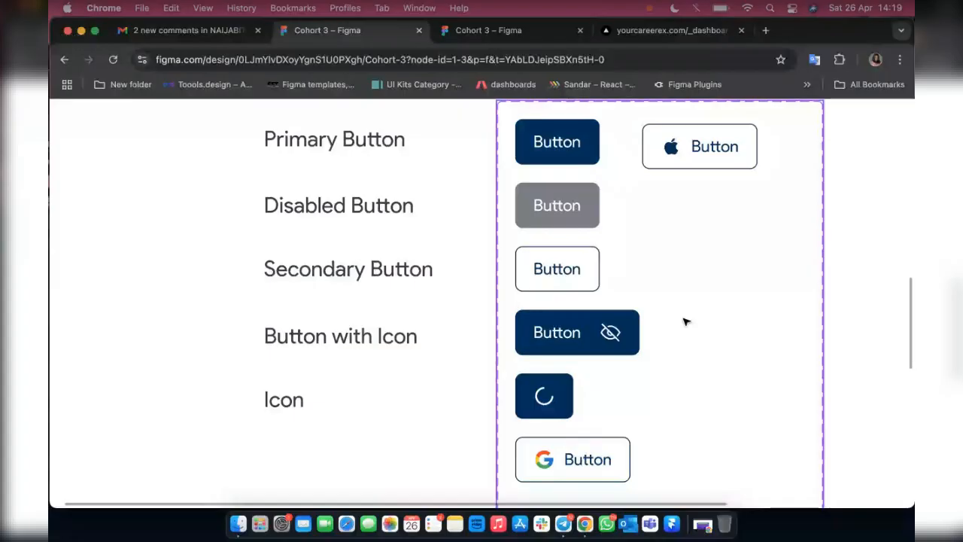
{"action": "scroll", "coordinate": [684, 321], "scroll_direction": "right", "scroll_amount": 2}
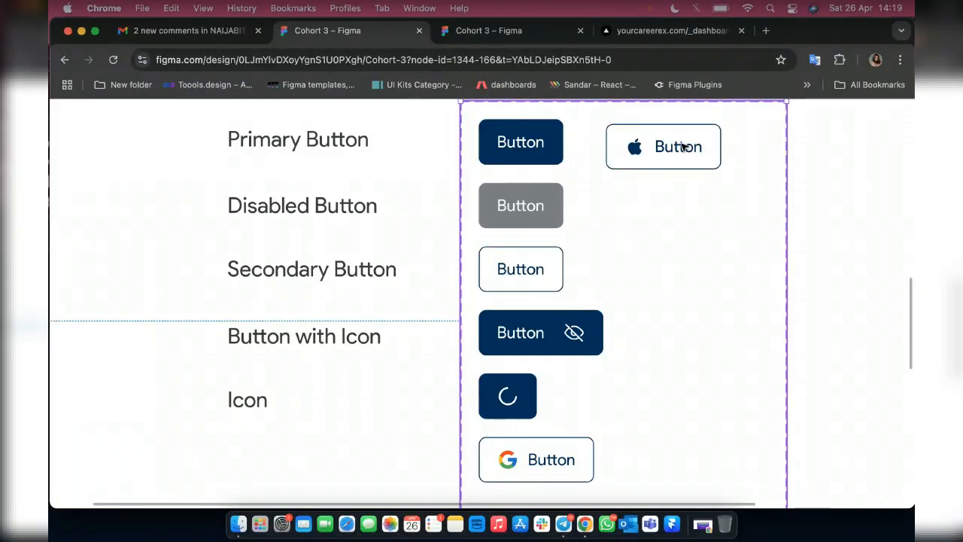
{"action": "scroll", "coordinate": [651, 275], "scroll_direction": "down", "scroll_amount": 3}
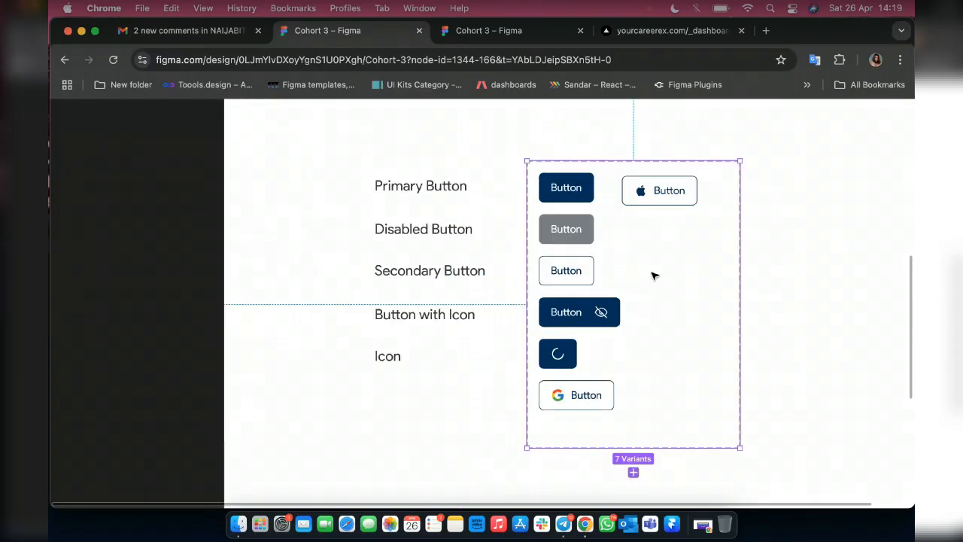
Examine the checkbox, radio button and bookmark components below the buttons, then look back over the whole of Frame 37.
{"action": "scroll", "coordinate": [651, 276], "scroll_direction": "down", "scroll_amount": 5}
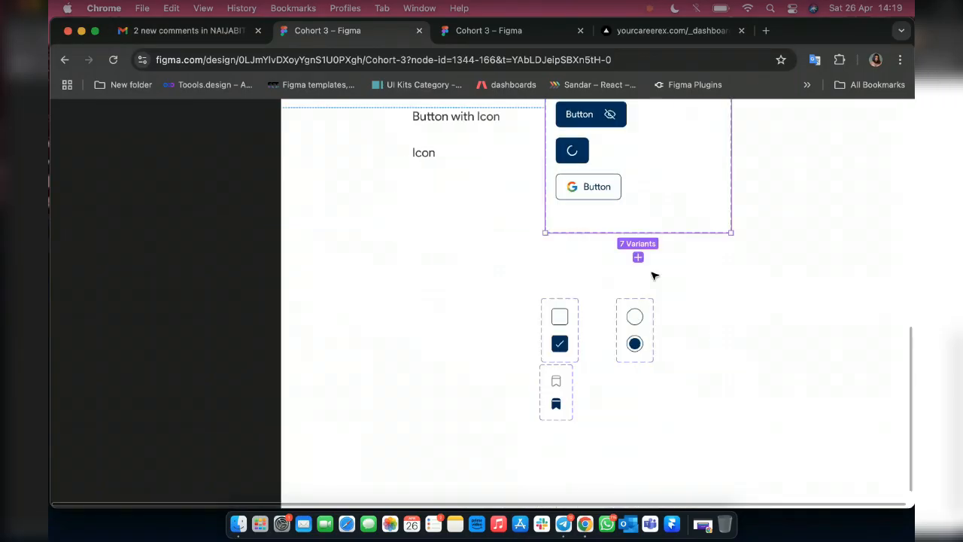
{"action": "scroll", "coordinate": [653, 275], "scroll_direction": "up", "scroll_amount": 5}
{"action": "scroll", "coordinate": [402, 338], "scroll_direction": "down", "scroll_amount": 2}
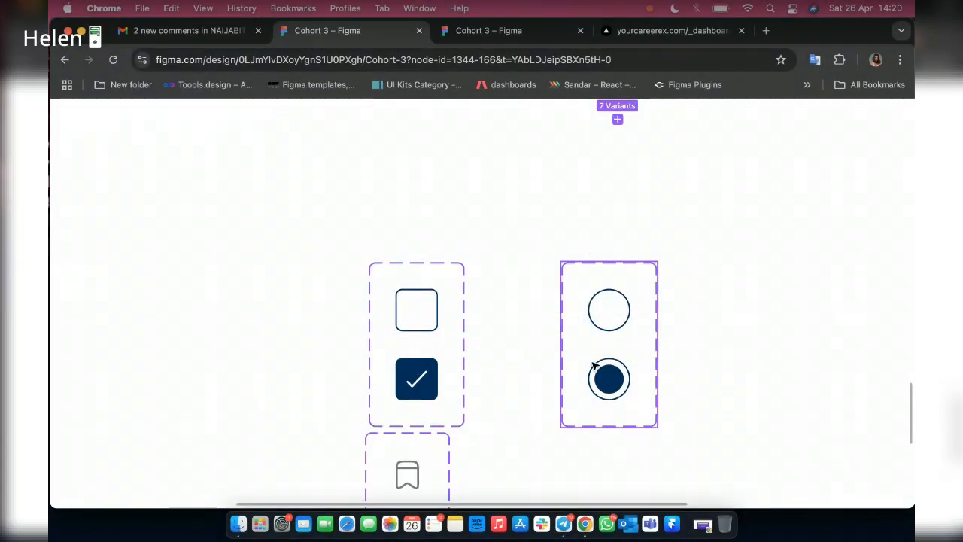
{"action": "scroll", "coordinate": [597, 322], "scroll_direction": "down", "scroll_amount": 3}
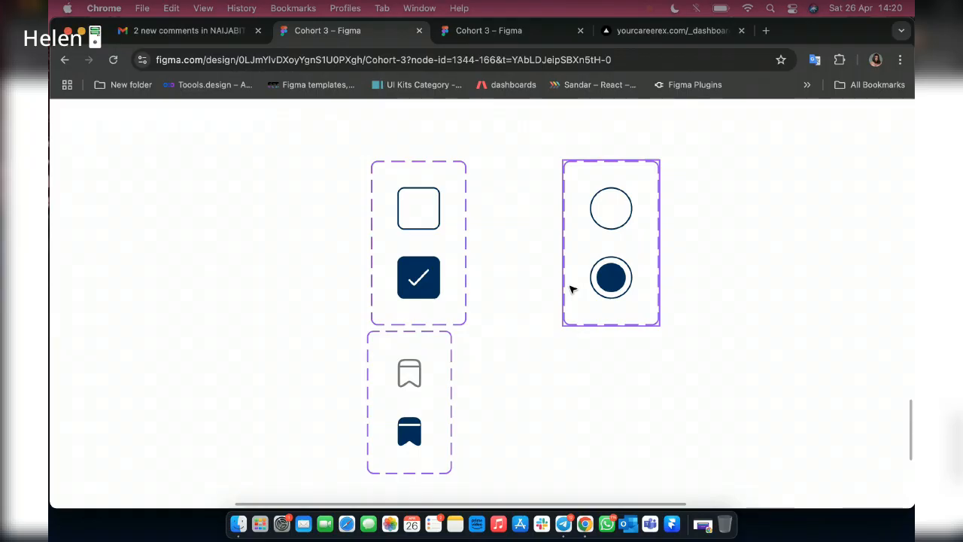
{"action": "scroll", "coordinate": [572, 288], "scroll_direction": "down", "scroll_amount": 5}
{"action": "scroll", "coordinate": [579, 293], "scroll_direction": "up", "scroll_amount": 5}
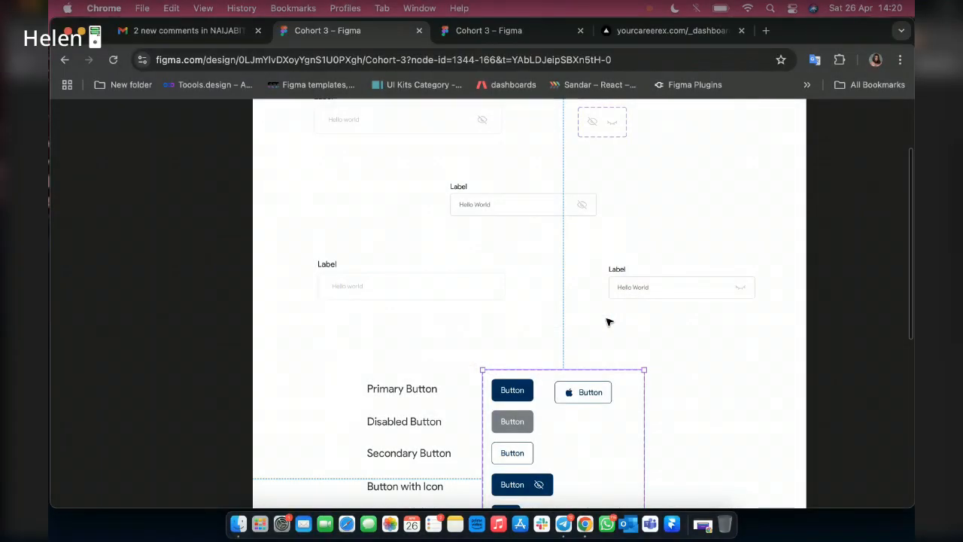
{"action": "scroll", "coordinate": [610, 322], "scroll_direction": "right", "scroll_amount": 3}
{"action": "scroll", "coordinate": [609, 322], "scroll_direction": "down", "scroll_amount": 5}
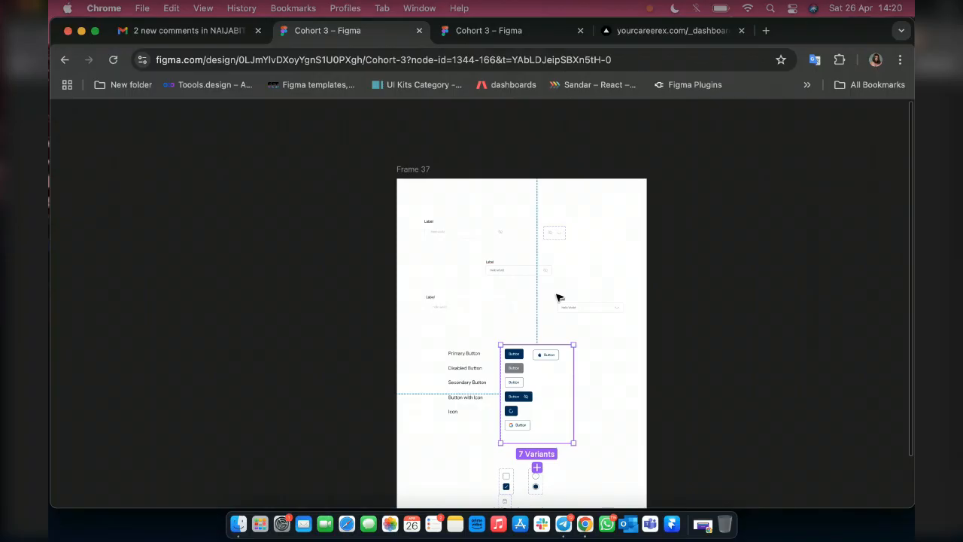
Show the interface again and draw an empty frame of about 1808 × 1249 beside Frame 37, leaving a small gap.
{"action": "key", "text": "super+backslash"}
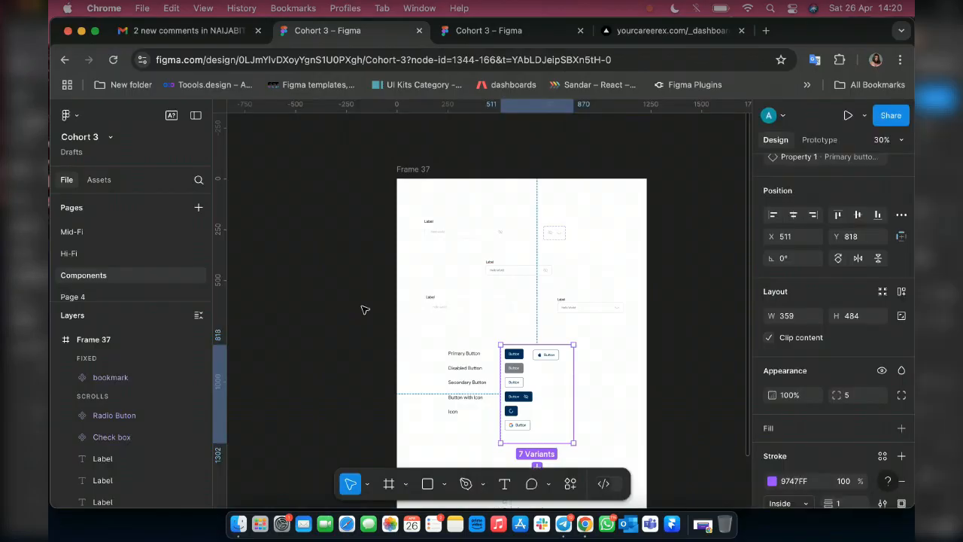
{"action": "scroll", "coordinate": [364, 309], "scroll_direction": "right", "scroll_amount": 5}
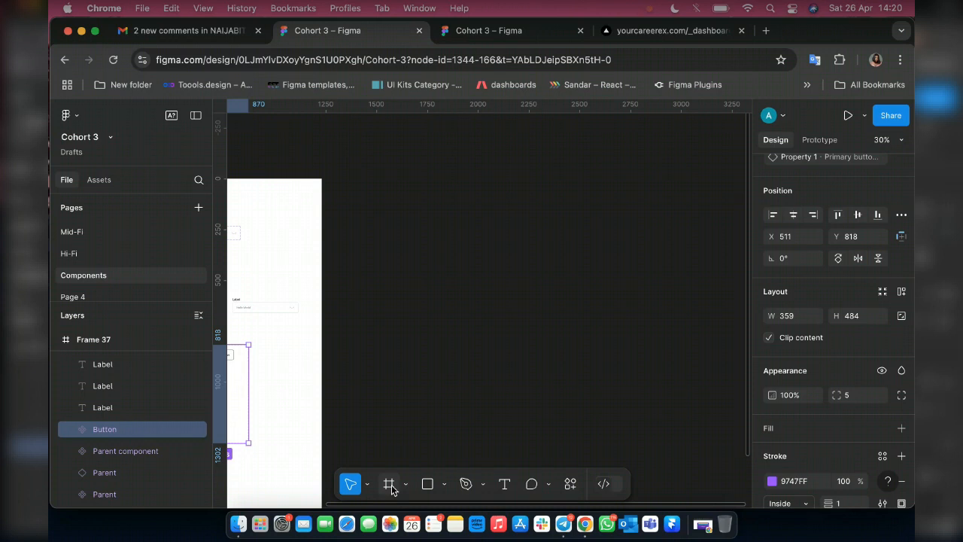
{"action": "left_click", "coordinate": [390, 486]}
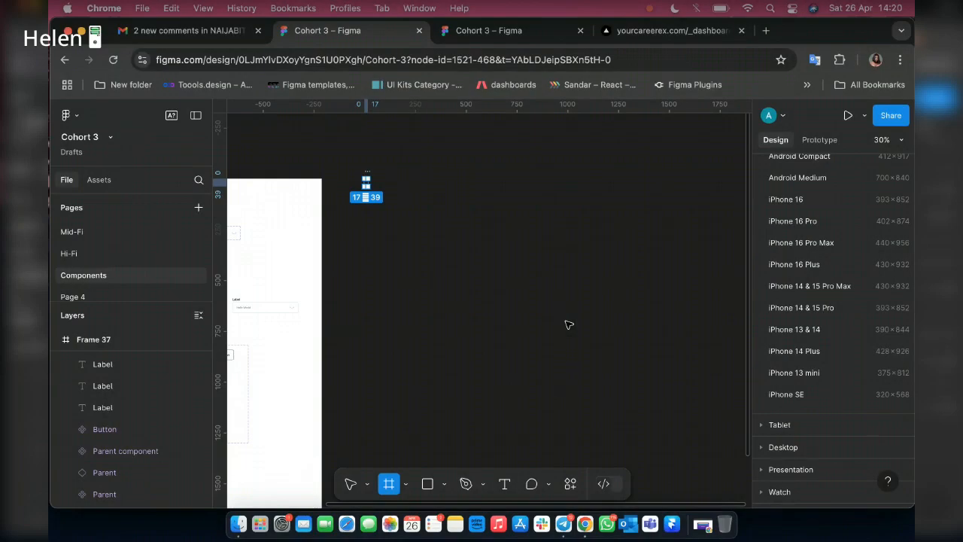
{"action": "scroll", "coordinate": [567, 322], "scroll_direction": "down", "scroll_amount": 5}
{"action": "scroll", "coordinate": [599, 325], "scroll_direction": "up", "scroll_amount": 6}
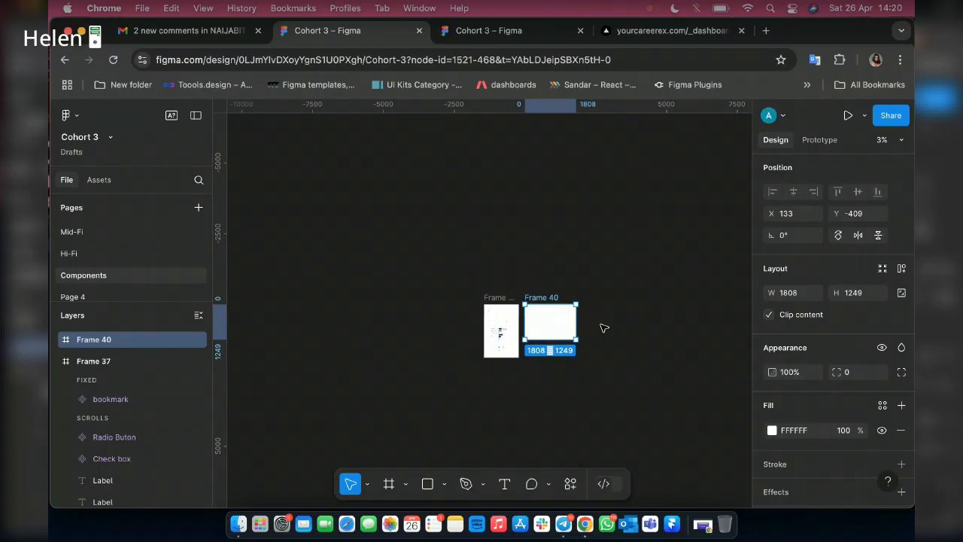
{"action": "scroll", "coordinate": [472, 300], "scroll_direction": "down", "scroll_amount": 2}
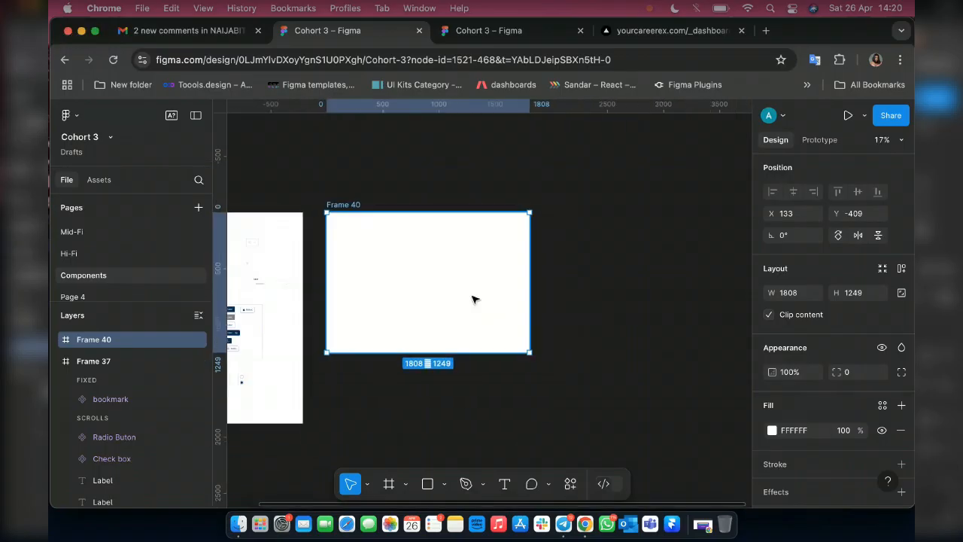
{"action": "left_click_drag", "start_coordinate": [423, 329], "coordinate": [432, 329]}
Add the text "Colors styles" on the canvas above the empty white frame.
{"action": "left_click", "coordinate": [504, 485]}
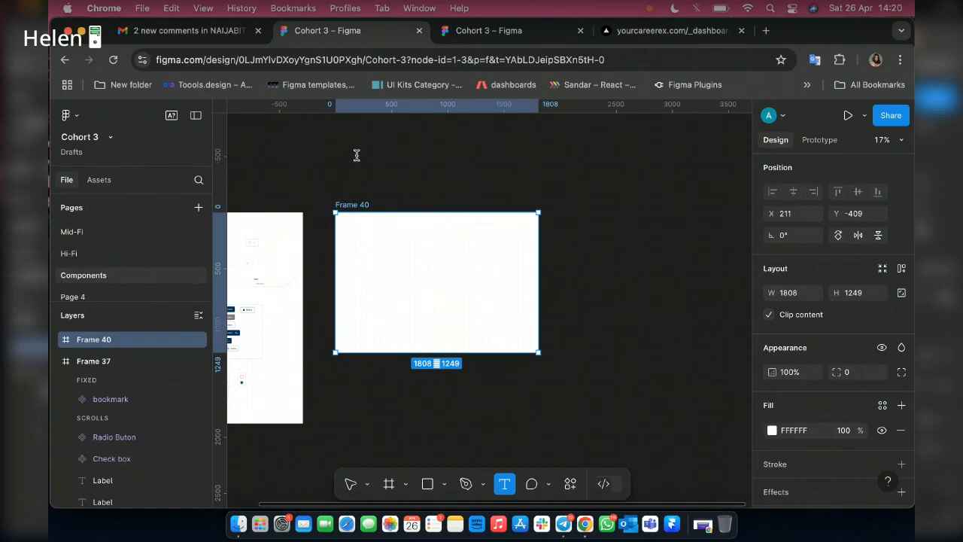
{"action": "left_click", "coordinate": [356, 155]}
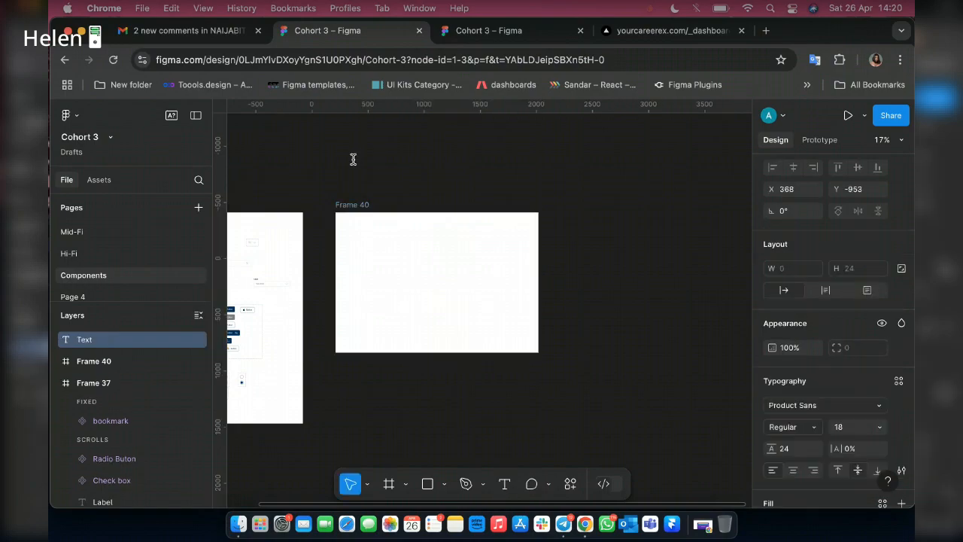
{"action": "type", "text": "C"}
{"action": "key", "text": "Escape"}
{"action": "type", "text": "olors"}
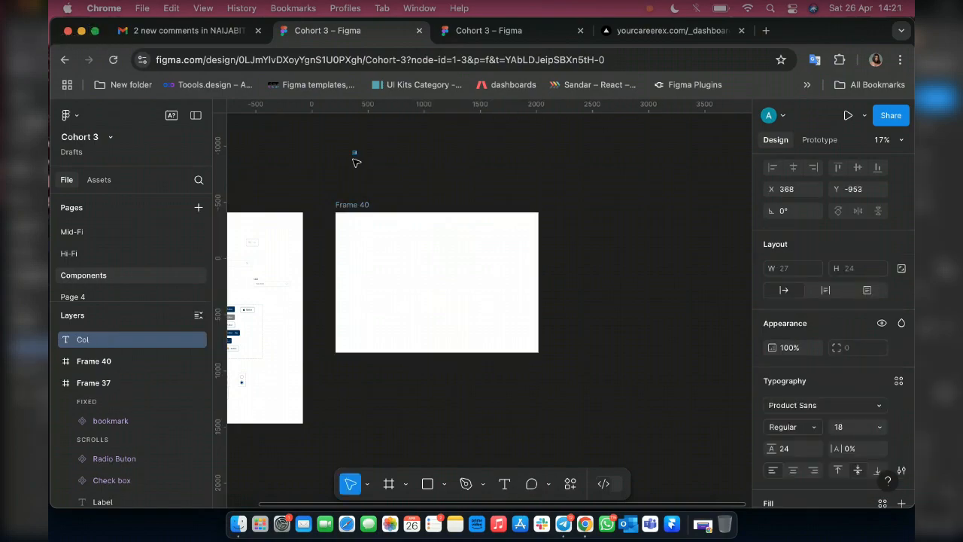
{"action": "type", "text": " styles"}
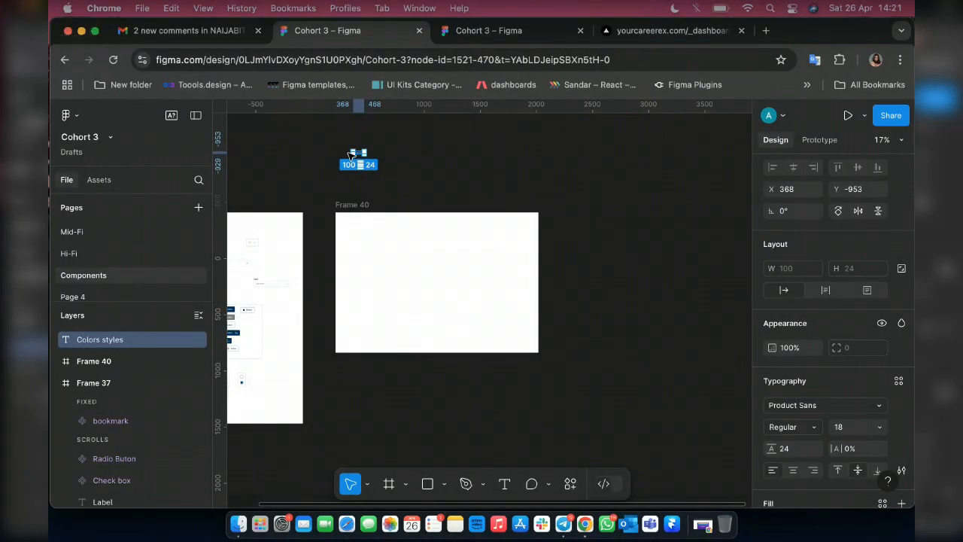
Wrap the "Colors styles" text in an auto layout frame and enlarge that frame to about 1386 × 286.
{"action": "key", "text": "shift+a"}
{"action": "key", "text": "shift+0"}
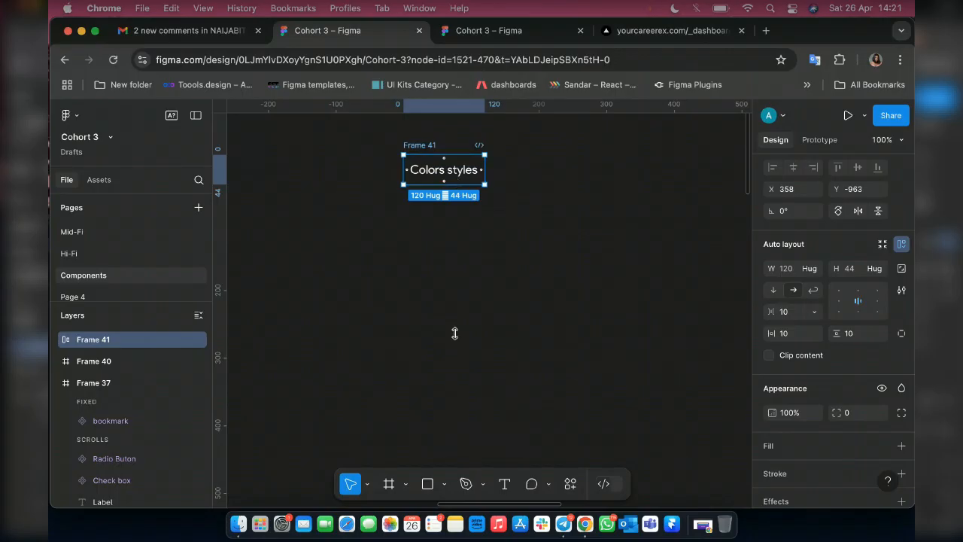
{"action": "left_click_drag", "start_coordinate": [456, 347], "coordinate": [454, 347]}
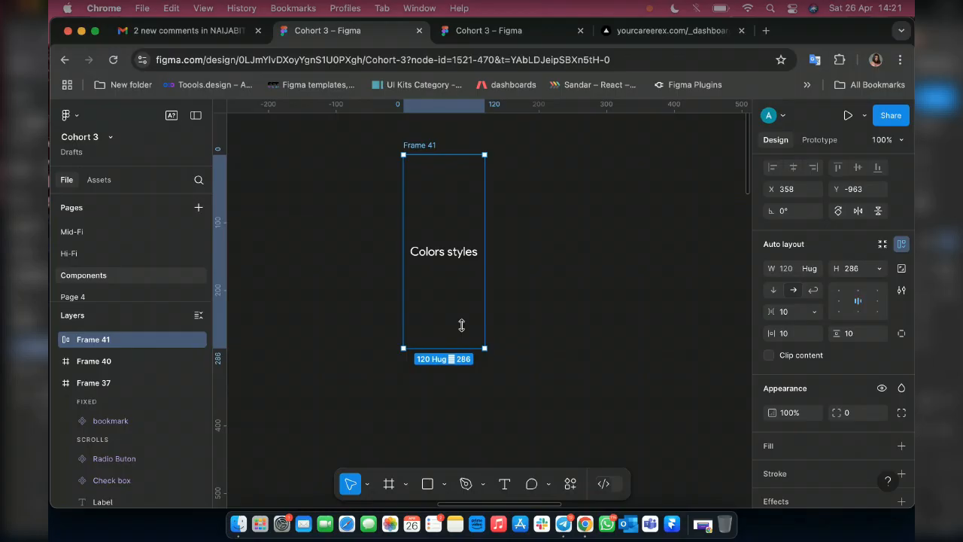
{"action": "scroll", "coordinate": [460, 331], "scroll_direction": "down", "scroll_amount": 5}
{"action": "scroll", "coordinate": [483, 327], "scroll_direction": "up", "scroll_amount": 2}
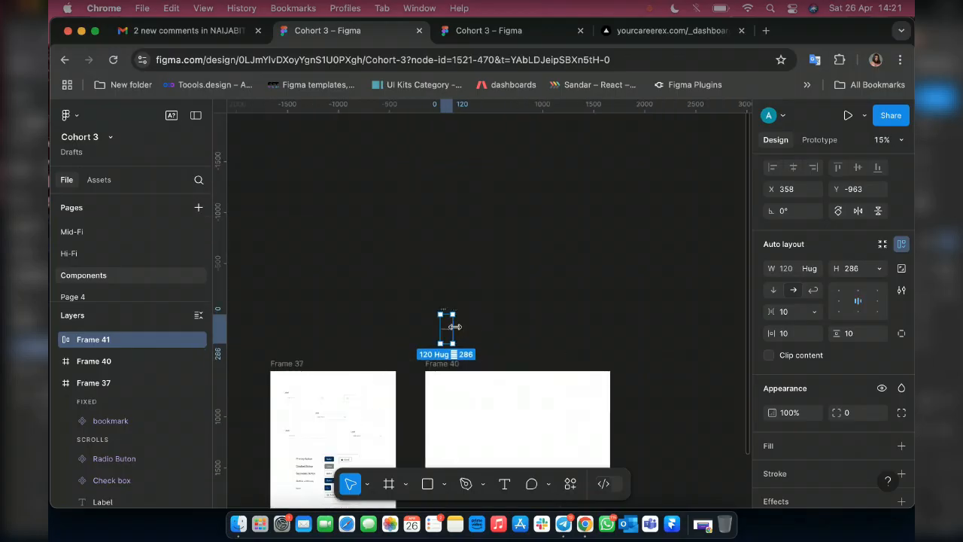
{"action": "left_click_drag", "start_coordinate": [581, 340], "coordinate": [581, 341]}
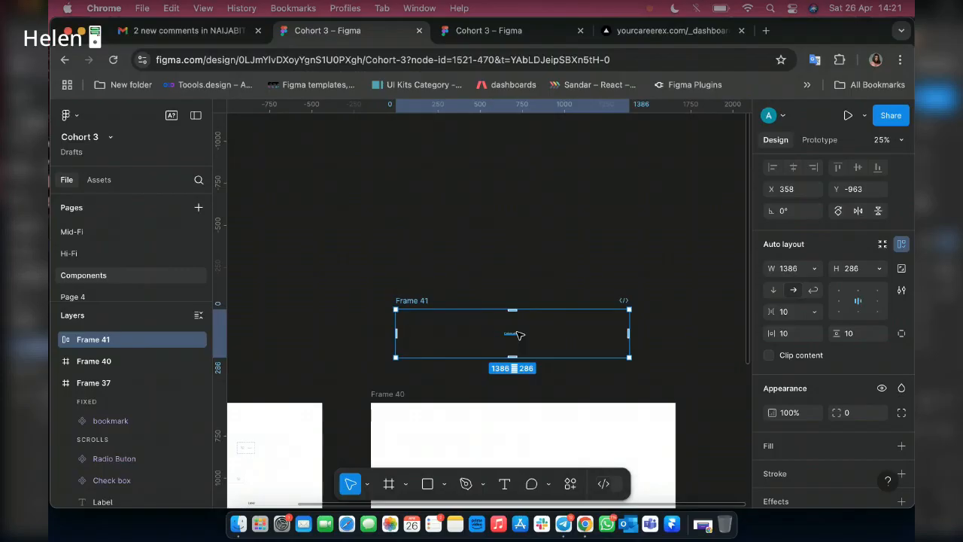
Set the "Colors styles" text to font size 120 with Auto line height.
{"action": "scroll", "coordinate": [517, 334], "scroll_direction": "up", "scroll_amount": 3}
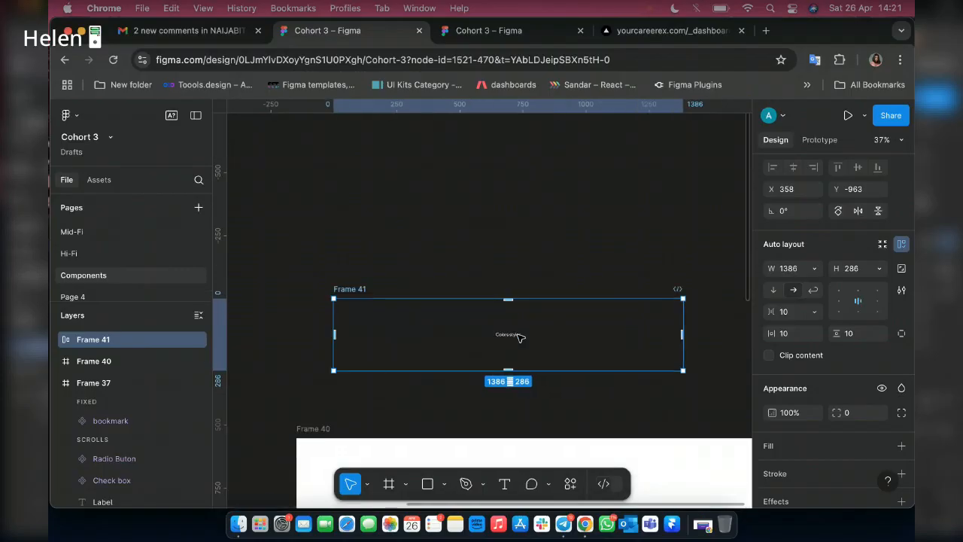
{"action": "left_click", "coordinate": [518, 334]}
{"action": "scroll", "coordinate": [519, 335], "scroll_direction": "up", "scroll_amount": 5}
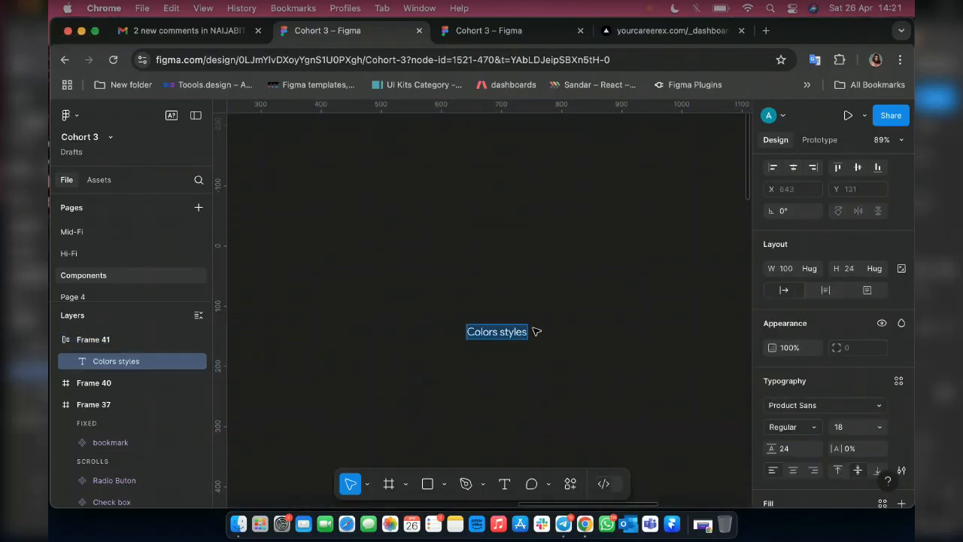
{"action": "left_click", "coordinate": [848, 429]}
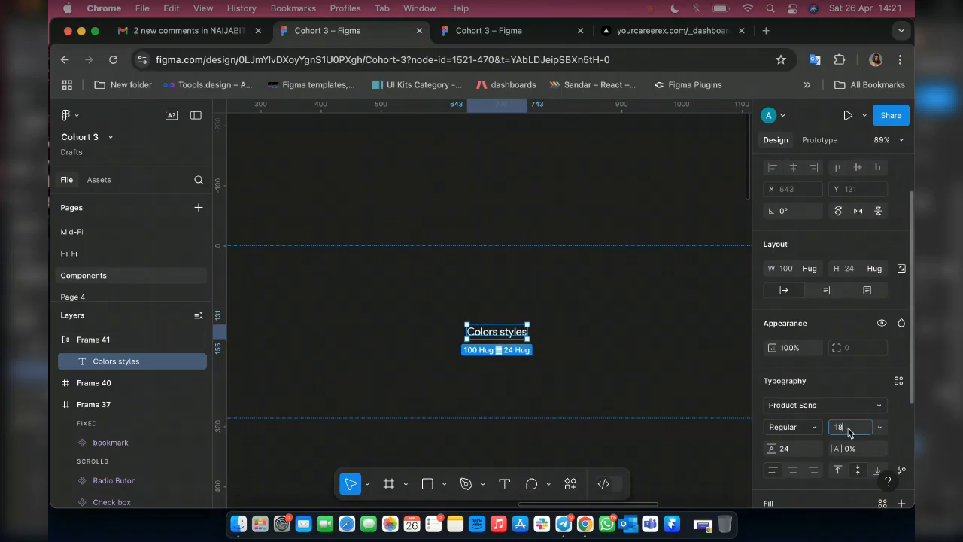
{"action": "key", "text": "BackSpace"}
{"action": "type", "text": "20"}
{"action": "key", "text": "Return"}
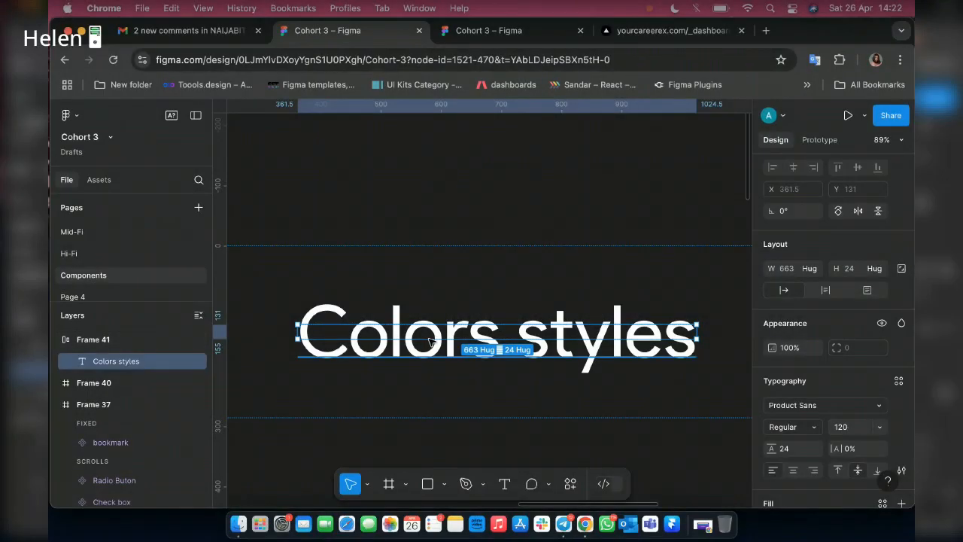
{"action": "left_click", "coordinate": [798, 450]}
{"action": "type", "text": "au"}
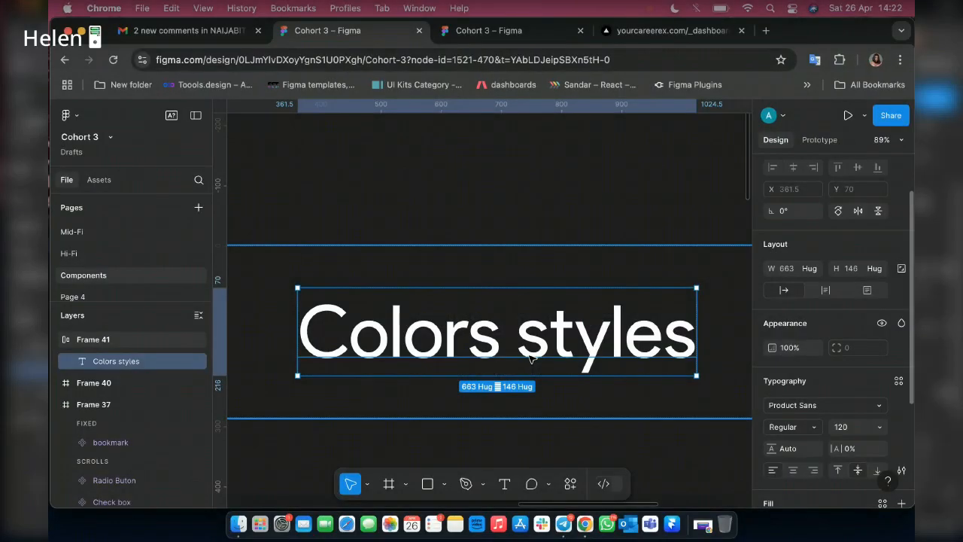
Move the "Colors styles" frame closer above the empty white frame, aligning their left edges at X 211, Y -863.
{"action": "scroll", "coordinate": [547, 360], "scroll_direction": "down", "scroll_amount": 10}
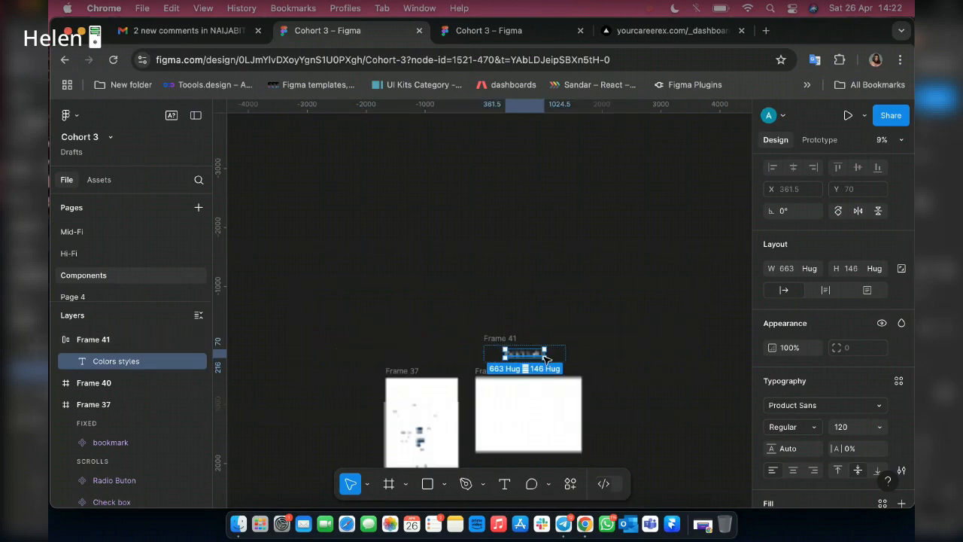
{"action": "scroll", "coordinate": [547, 360], "scroll_direction": "up", "scroll_amount": 8}
{"action": "left_click", "coordinate": [589, 344]}
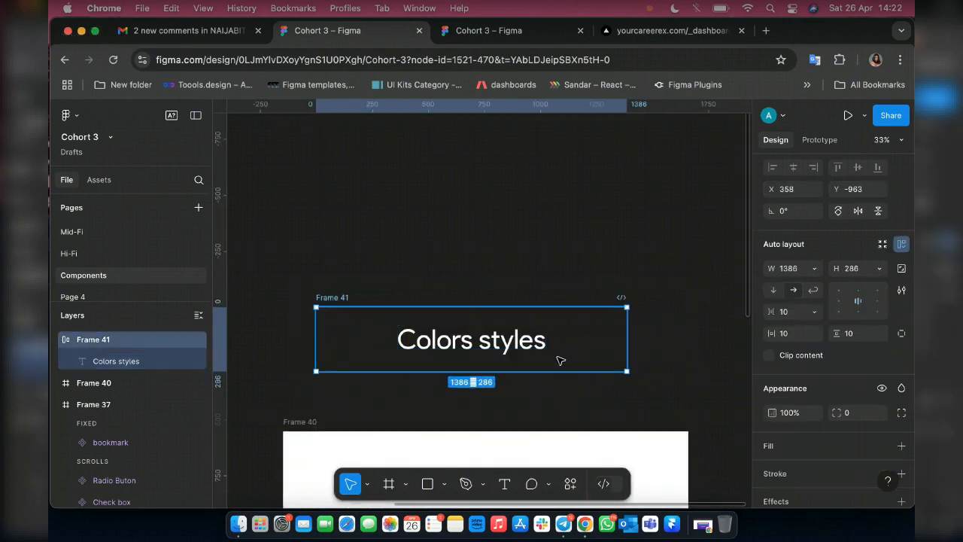
{"action": "left_click_drag", "start_coordinate": [560, 358], "coordinate": [557, 367]}
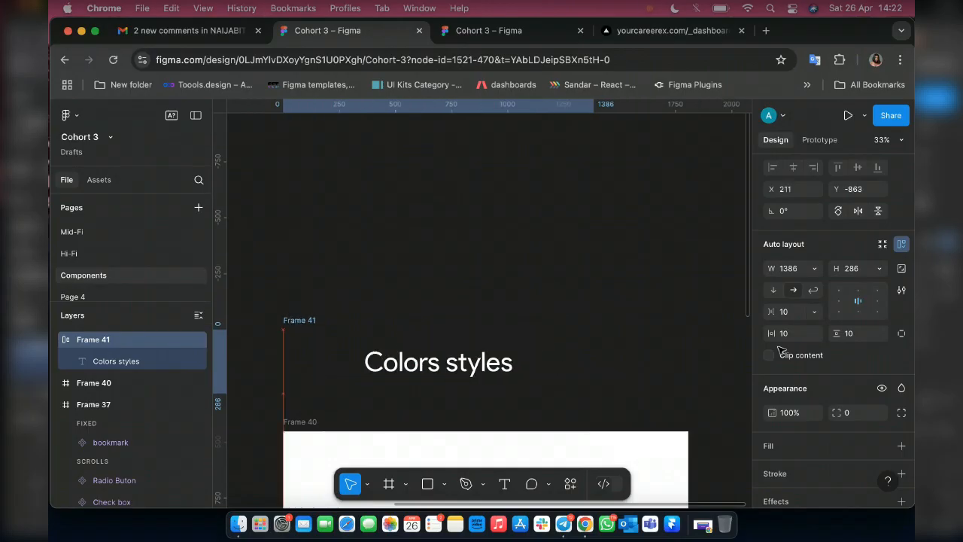
Add a solid blue fill, 2016DF at 100%, to the "Colors styles" frame.
{"action": "scroll", "coordinate": [850, 422], "scroll_direction": "down", "scroll_amount": 3}
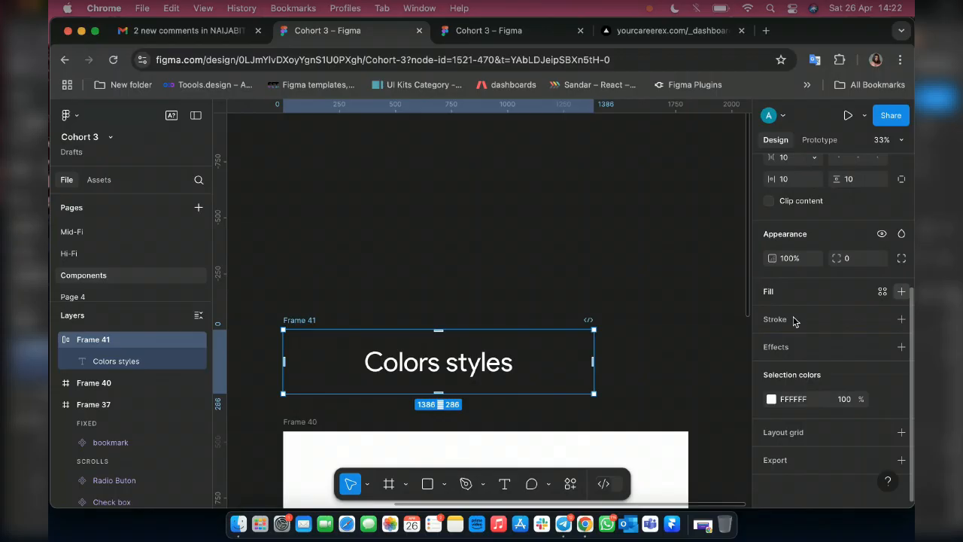
{"action": "left_click", "coordinate": [900, 291]}
{"action": "left_click", "coordinate": [771, 316]}
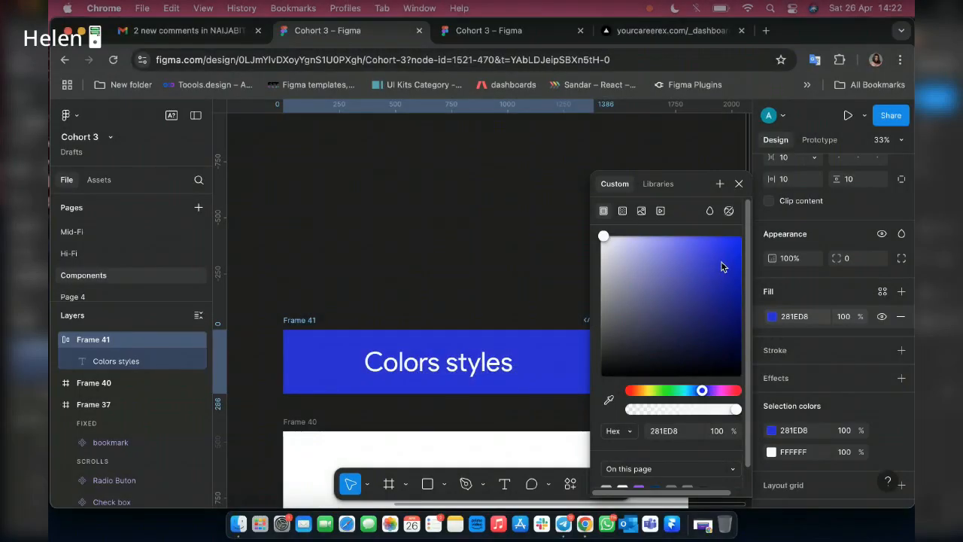
{"action": "left_click", "coordinate": [726, 260]}
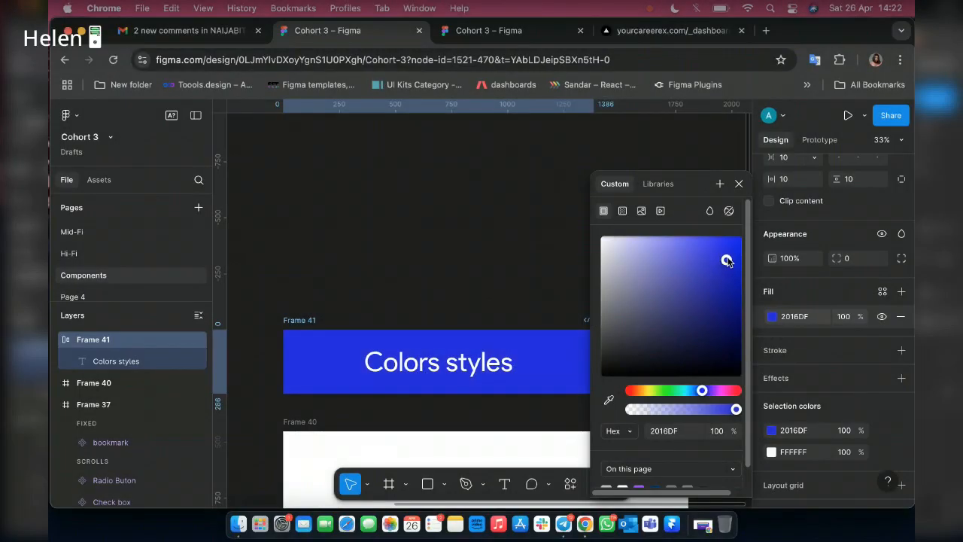
Darken the "Colors styles" banner's fill to 150F7E.
{"action": "left_click_drag", "start_coordinate": [726, 259], "coordinate": [726, 305]}
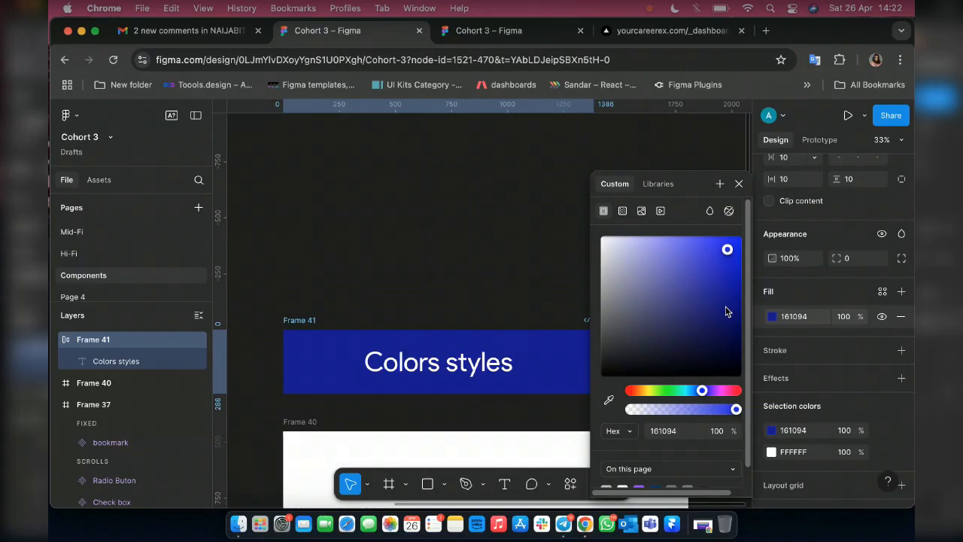
{"action": "left_click", "coordinate": [725, 310]}
{"action": "key", "text": "Escape"}
Move the "Colors styles" banner down until it sits just above the empty white frame, keeping their left edges aligned.
{"action": "scroll", "coordinate": [492, 335], "scroll_direction": "down", "scroll_amount": 5}
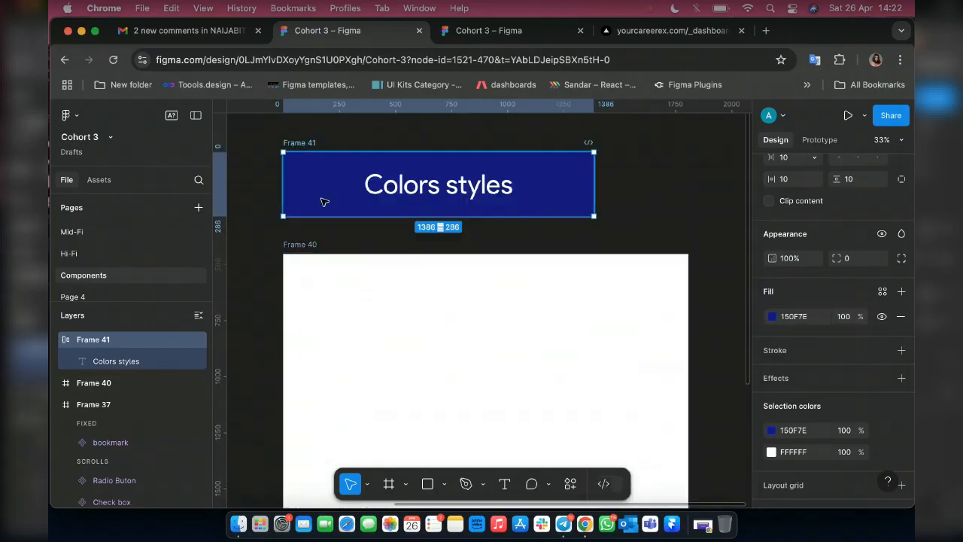
{"action": "left_click_drag", "start_coordinate": [320, 212], "coordinate": [322, 221]}
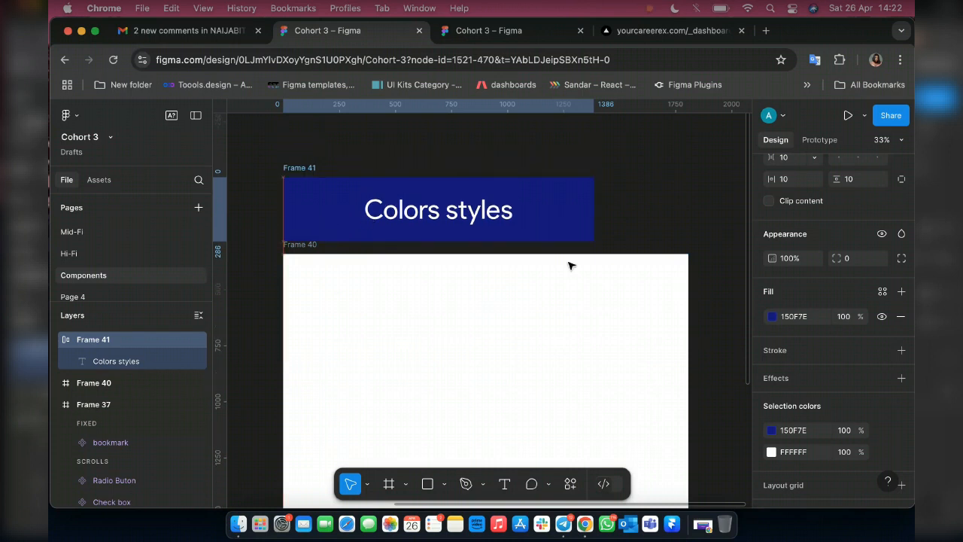
{"action": "scroll", "coordinate": [520, 290], "scroll_direction": "down", "scroll_amount": 3}
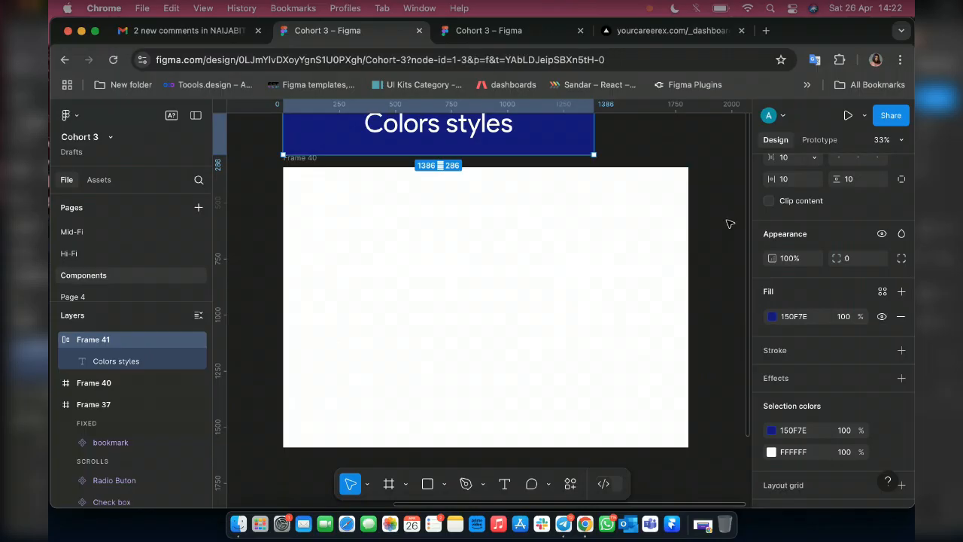
{"action": "key", "text": "Escape"}
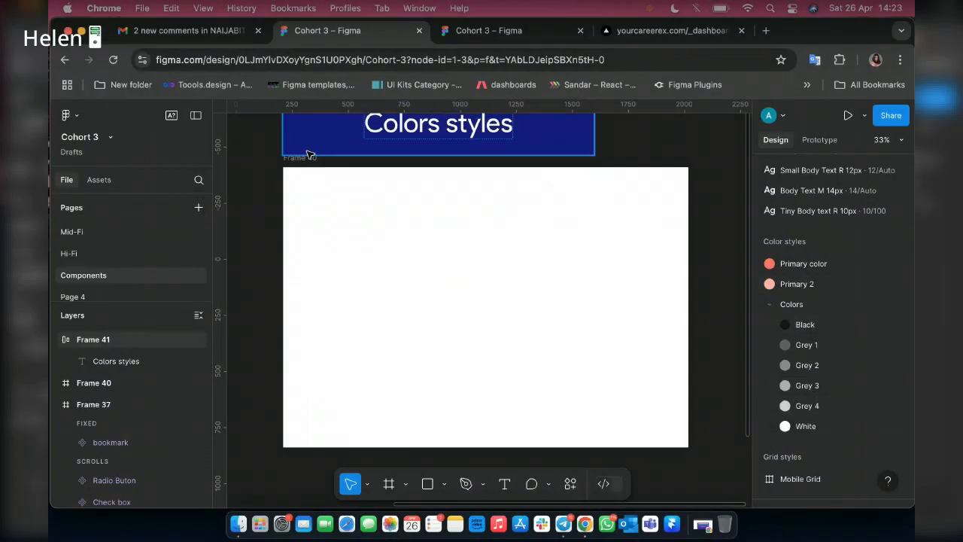
Draw a rectangle about 516 × 400 beside the white frame and fill it with the banner's sampled blue, 150F7E.
{"action": "key", "text": "r"}
{"action": "scroll", "coordinate": [371, 232], "scroll_direction": "right", "scroll_amount": 5}
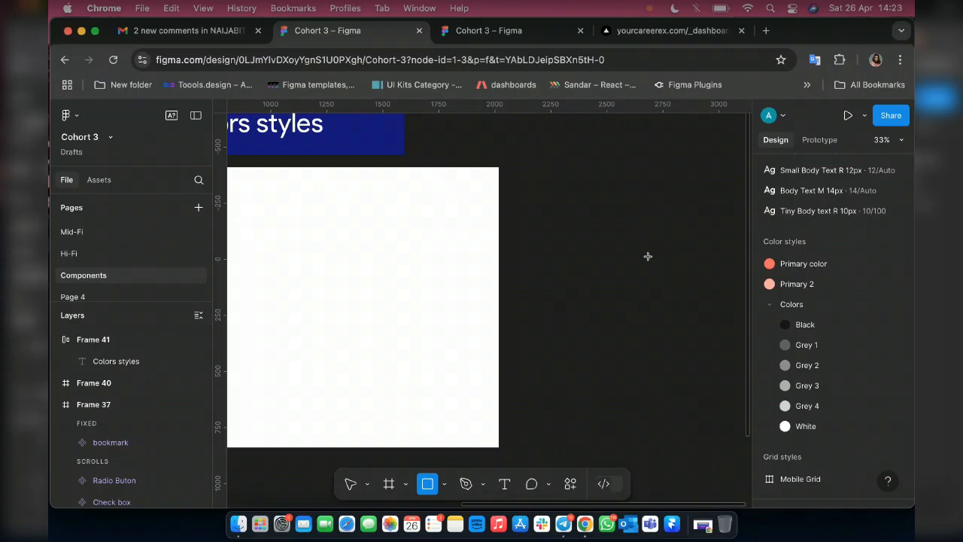
{"action": "left_click_drag", "start_coordinate": [532, 167], "coordinate": [648, 257]}
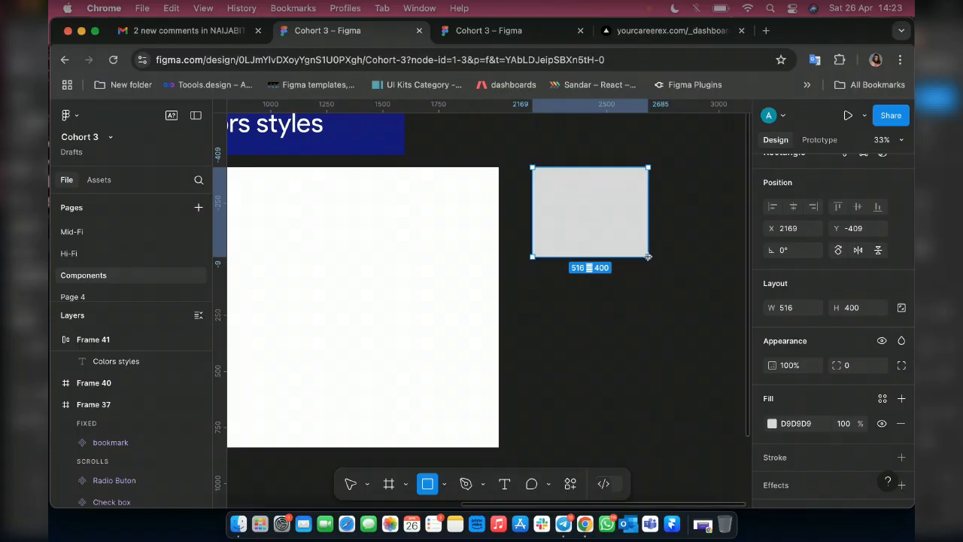
{"action": "key", "text": "i"}
{"action": "left_click", "coordinate": [391, 156]}
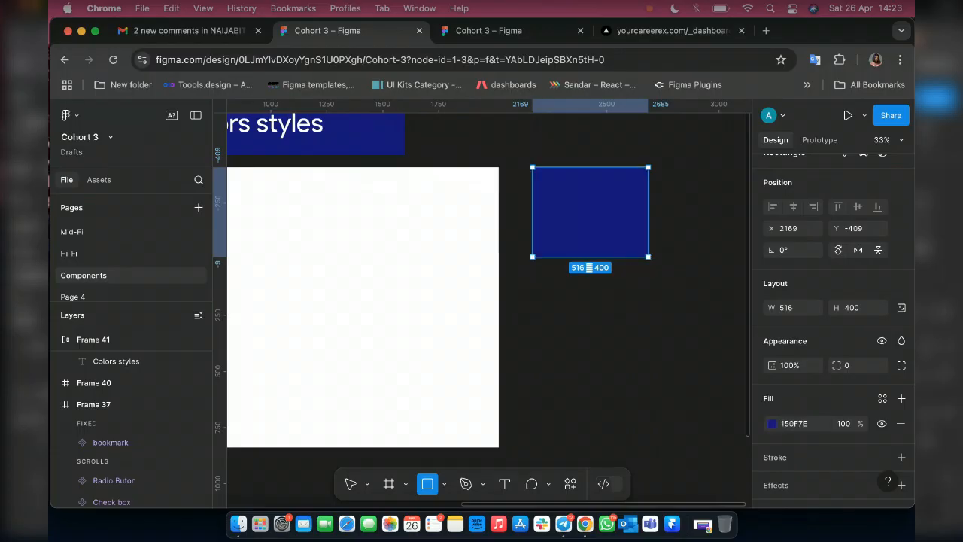
{"action": "key", "text": "v"}
Try to create a tint and shade scale from the blue rectangle with the Tints and Shades plugin.
{"action": "scroll", "coordinate": [579, 244], "scroll_direction": "right", "scroll_amount": 5}
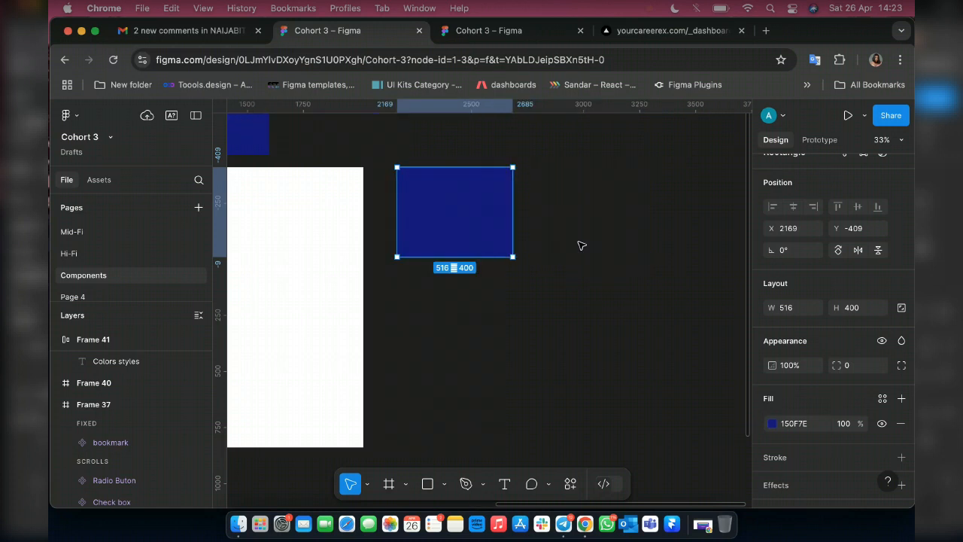
{"action": "right_click", "coordinate": [464, 226]}
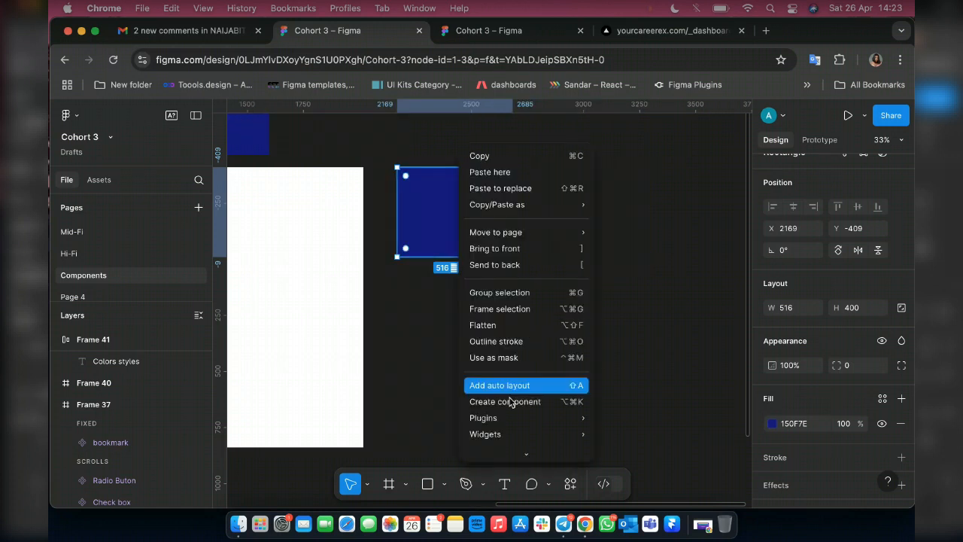
{"action": "mouse_move", "coordinate": [527, 417]}
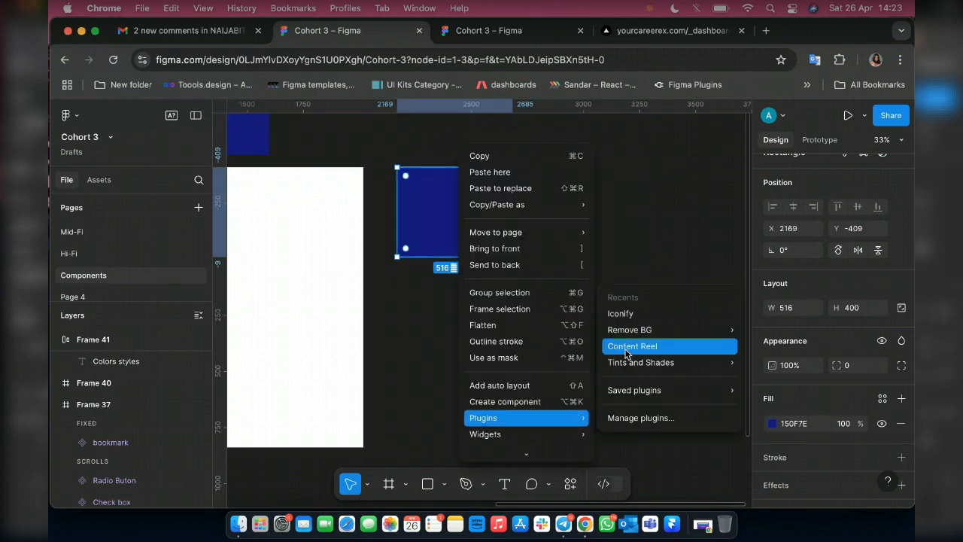
{"action": "mouse_move", "coordinate": [626, 366]}
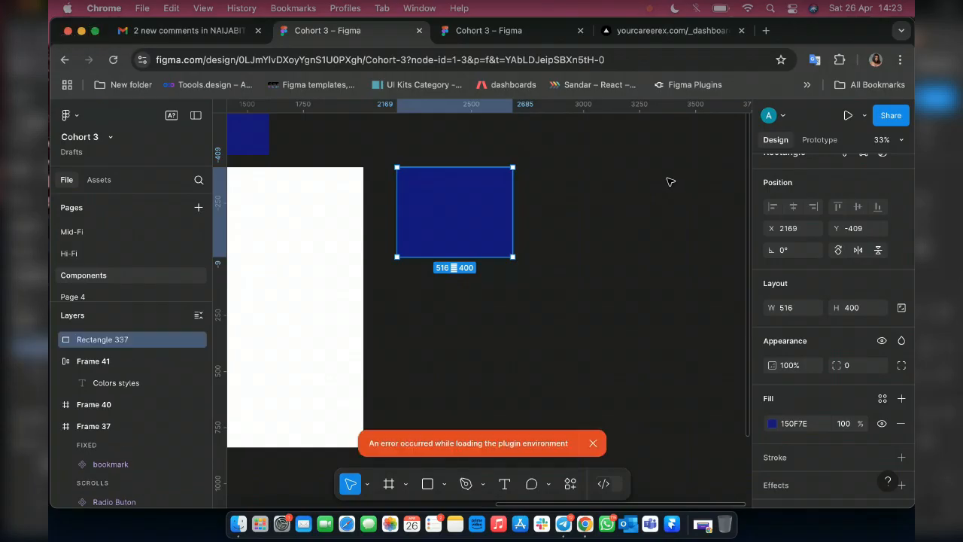
{"action": "right_click", "coordinate": [466, 333]}
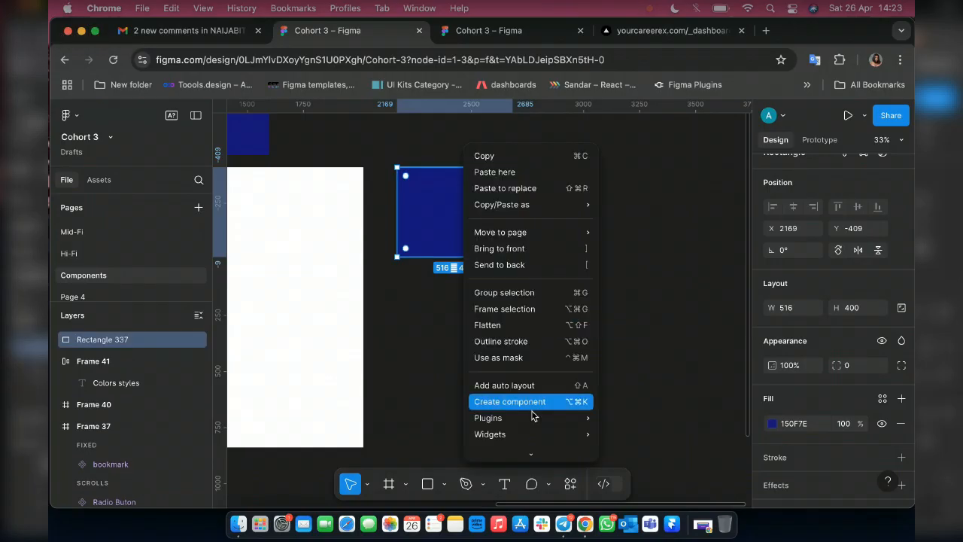
{"action": "mouse_move", "coordinate": [531, 418]}
{"action": "mouse_move", "coordinate": [645, 335]}
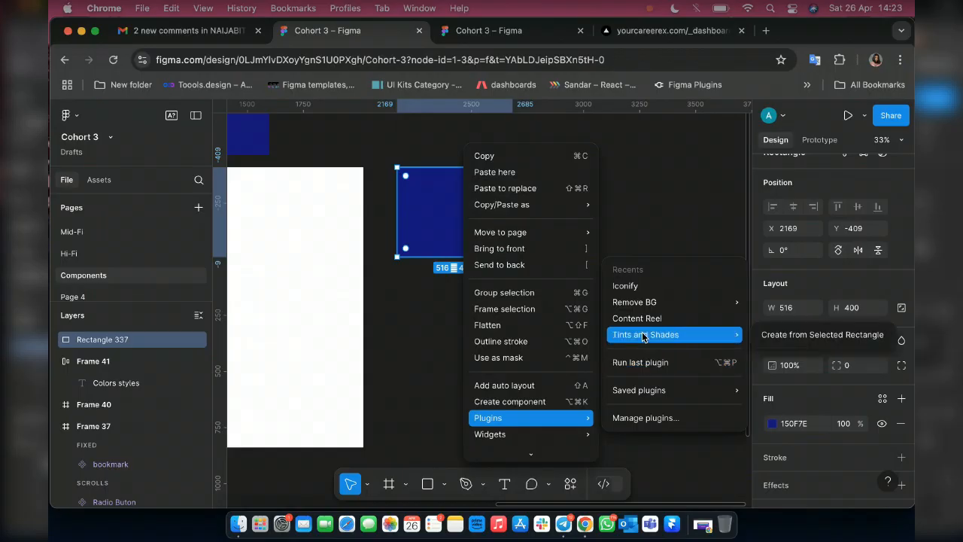
{"action": "left_click", "coordinate": [849, 335]}
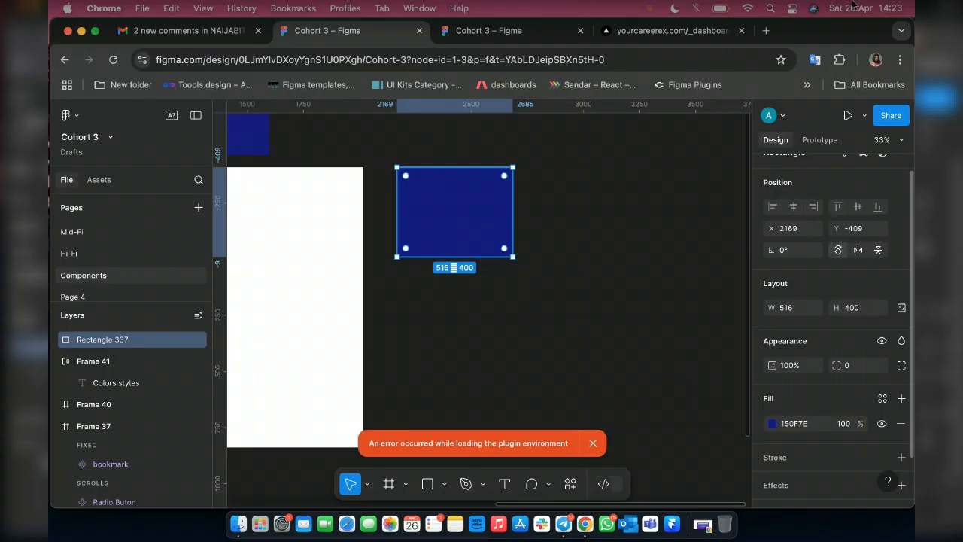
Unmute the microphone in the Telegram video chat and return to the Cohort 3 design file in Chrome.
{"action": "left_click", "coordinate": [747, 9]}
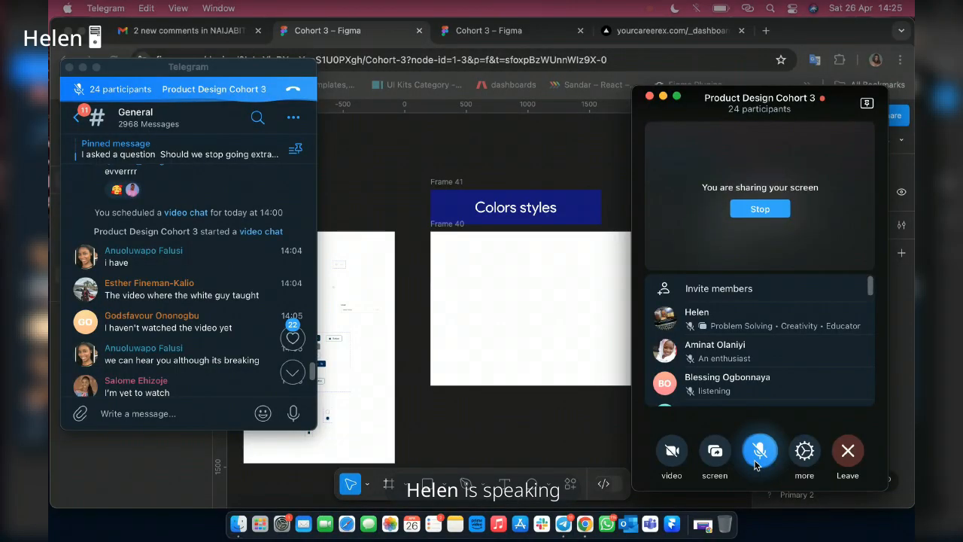
{"action": "left_click", "coordinate": [757, 462]}
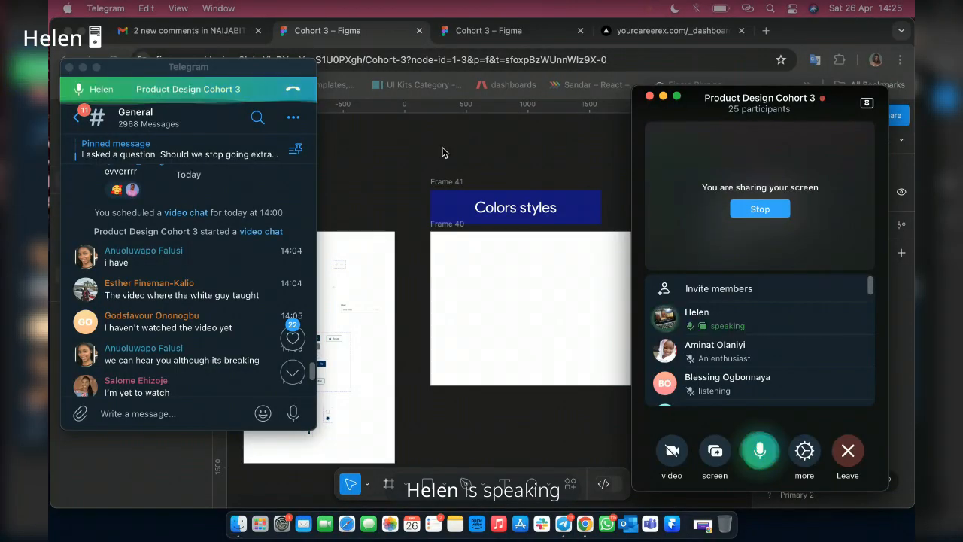
{"action": "key", "text": "super+Tab"}
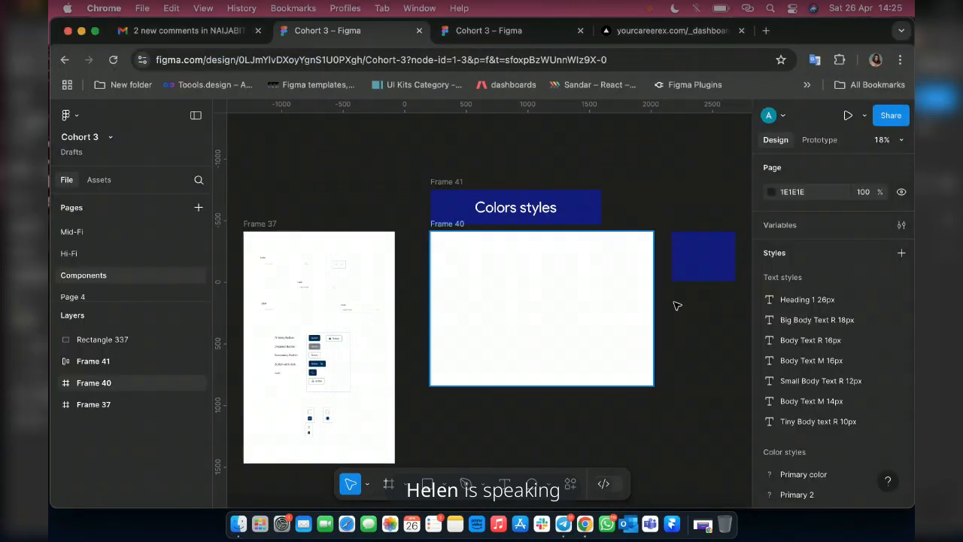
Generate a color scale from the selected blue rectangle with the Tints and Shades plugin.
{"action": "scroll", "coordinate": [677, 303], "scroll_direction": "right", "scroll_amount": 5}
{"action": "scroll", "coordinate": [630, 286], "scroll_direction": "up", "scroll_amount": 3}
{"action": "scroll", "coordinate": [571, 301], "scroll_direction": "down", "scroll_amount": 3}
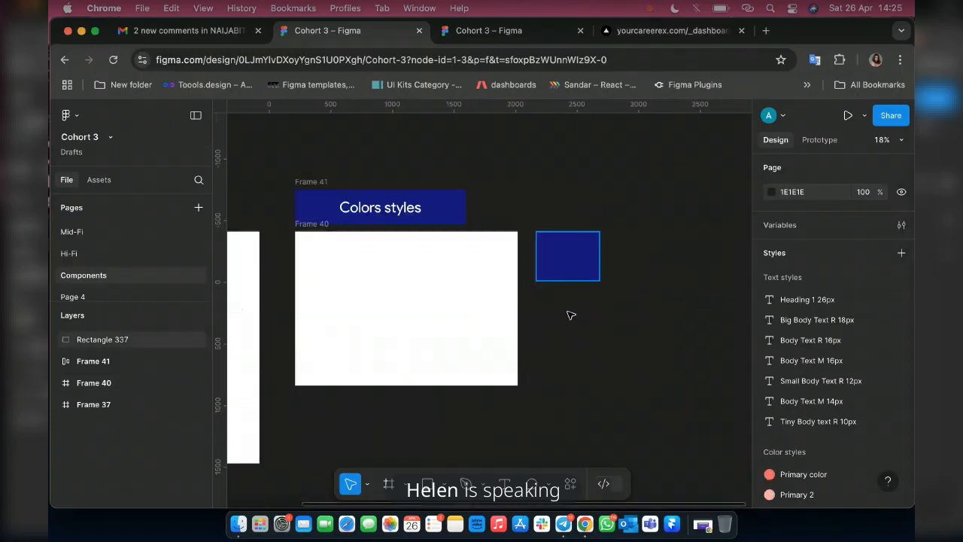
{"action": "scroll", "coordinate": [578, 269], "scroll_direction": "up", "scroll_amount": 3}
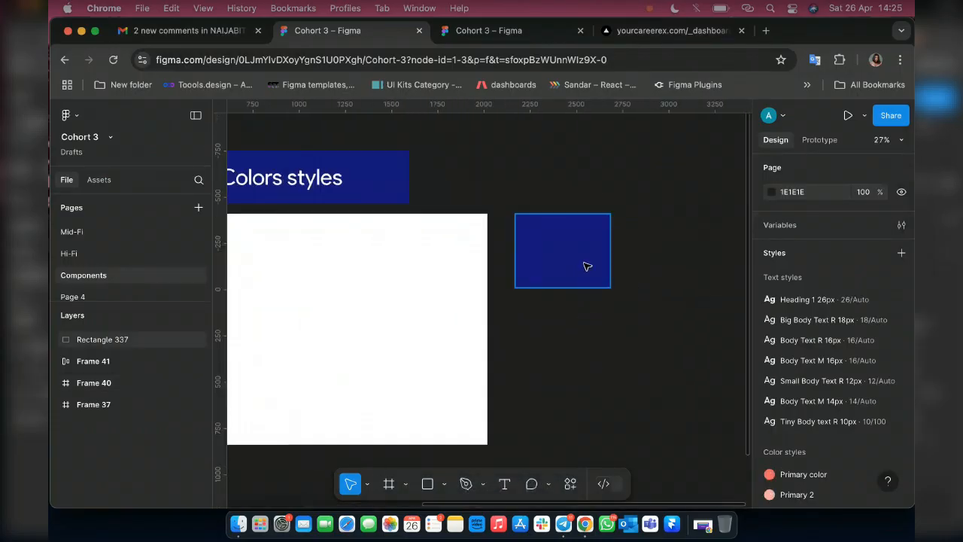
{"action": "left_click", "coordinate": [586, 267]}
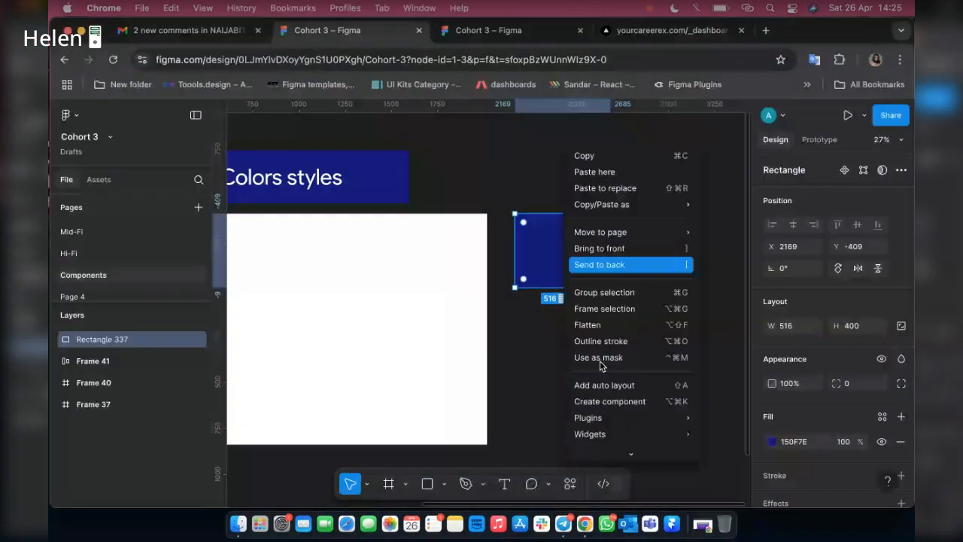
{"action": "left_click", "coordinate": [577, 264]}
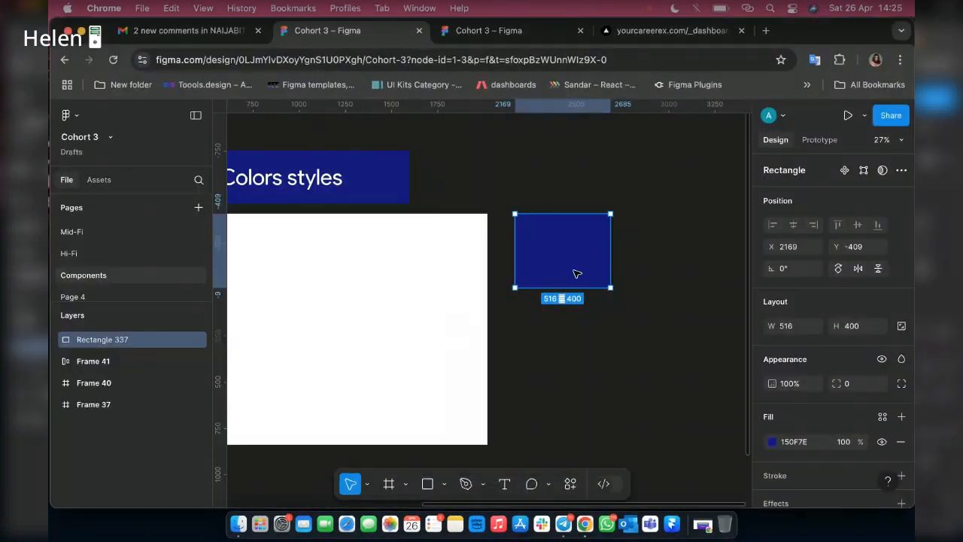
{"action": "right_click", "coordinate": [576, 274]}
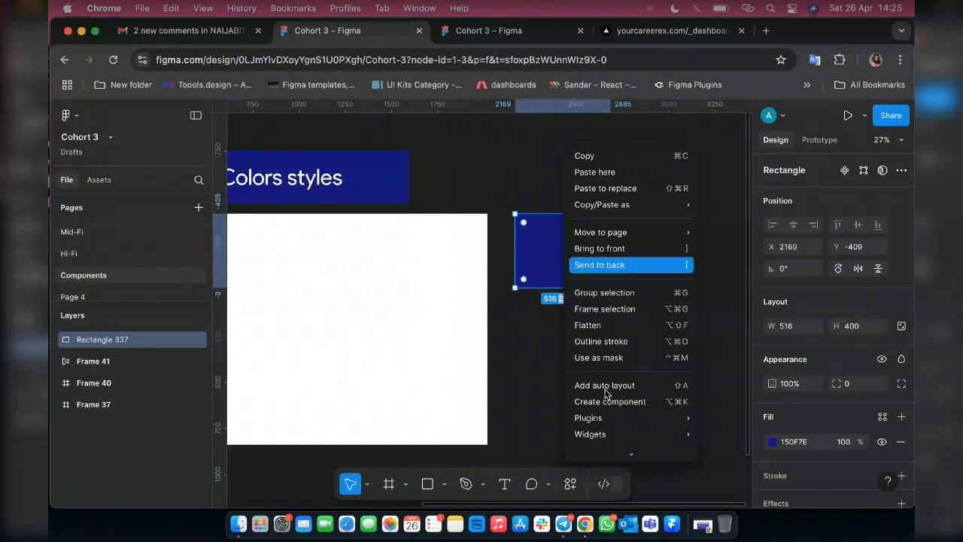
{"action": "mouse_move", "coordinate": [600, 417]}
{"action": "mouse_move", "coordinate": [743, 362]}
{"action": "left_click", "coordinate": [647, 365]}
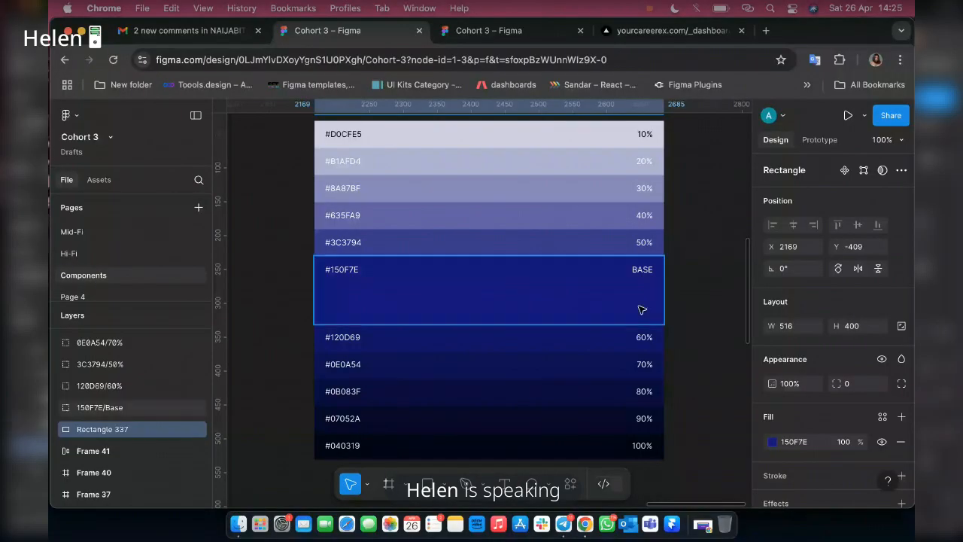
Draw a rectangle about 470 × 295 in the upper-left corner of the empty white frame under the banner.
{"action": "scroll", "coordinate": [641, 310], "scroll_direction": "down", "scroll_amount": 5, "text": "ctrl"}
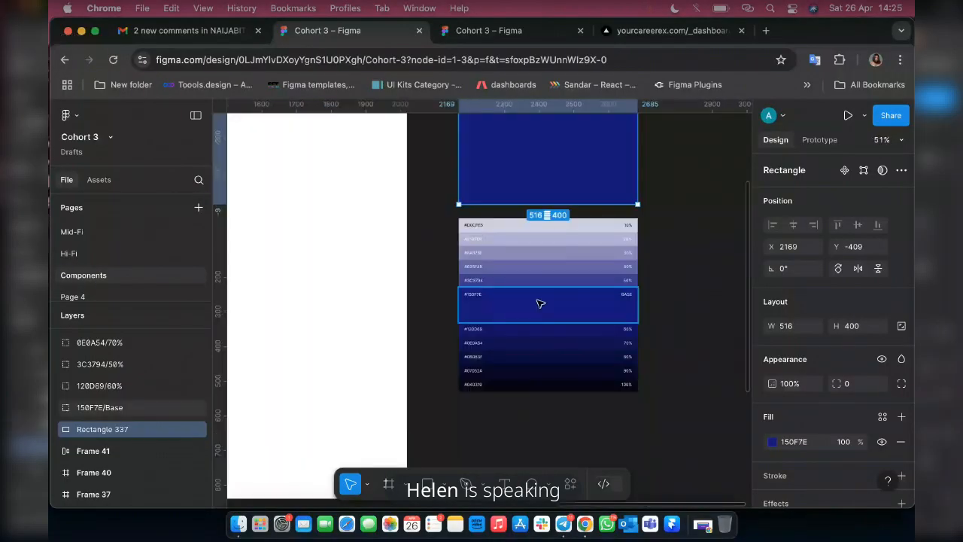
{"action": "scroll", "coordinate": [539, 303], "scroll_direction": "down", "scroll_amount": 5, "text": "ctrl"}
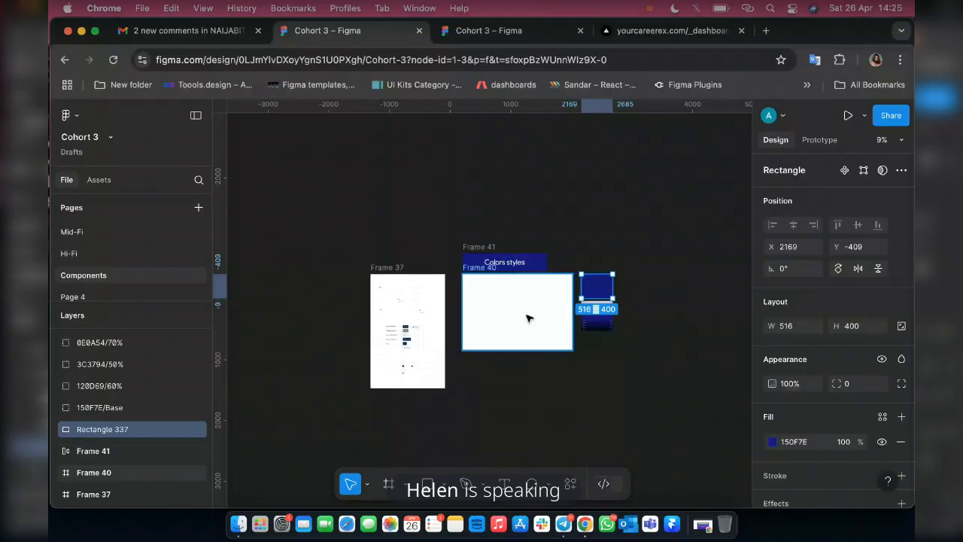
{"action": "scroll", "coordinate": [527, 318], "scroll_direction": "up", "scroll_amount": 5, "text": "ctrl"}
{"action": "key", "text": "r"}
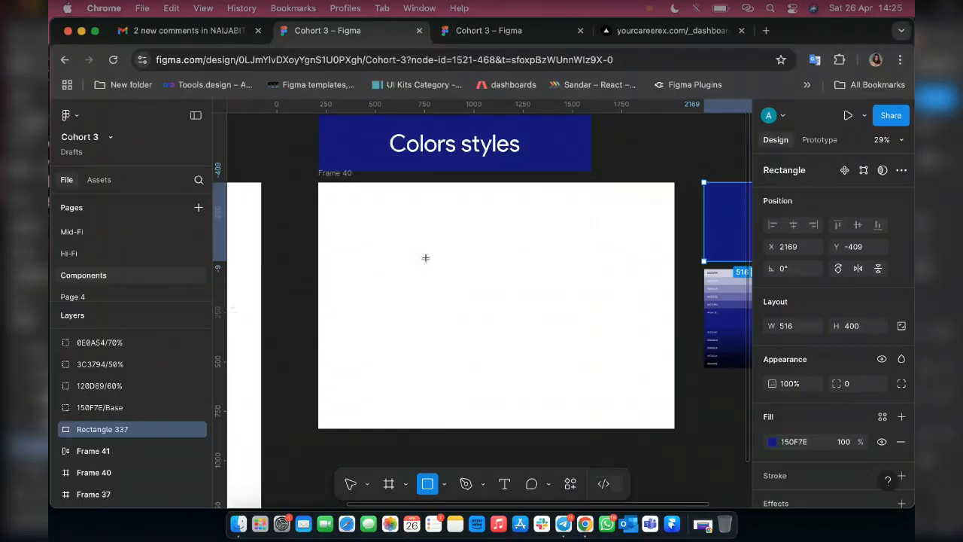
{"action": "left_click_drag", "start_coordinate": [334, 199], "coordinate": [426, 258]}
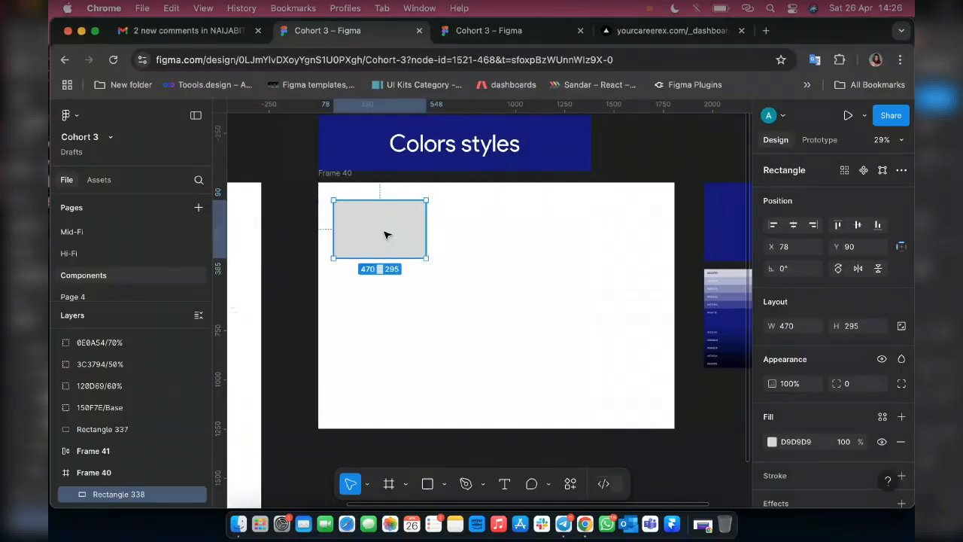
Set the grey rectangle's width and height to 200 each.
{"action": "left_click", "coordinate": [790, 328]}
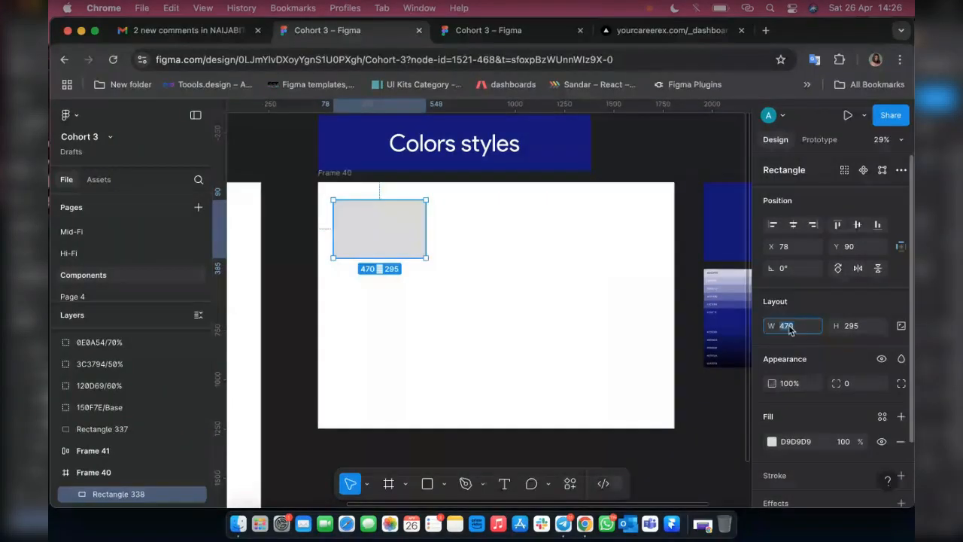
{"action": "left_click", "coordinate": [790, 330]}
{"action": "double_click", "coordinate": [790, 330]}
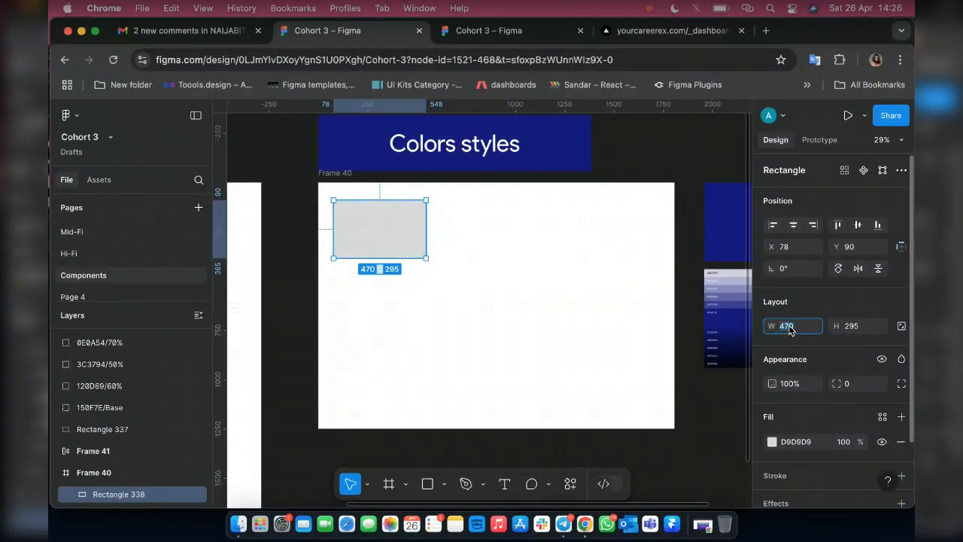
{"action": "type", "text": "200"}
{"action": "key", "text": "Return"}
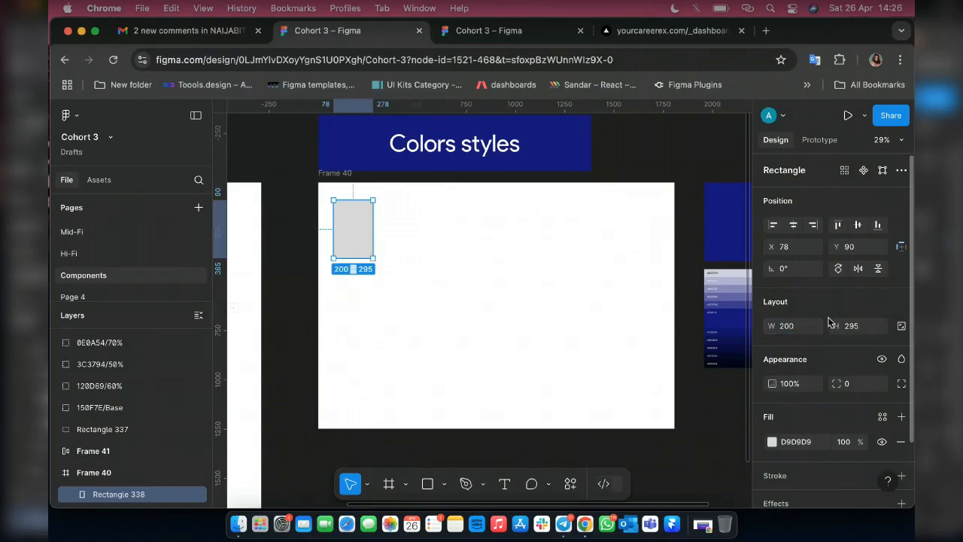
{"action": "double_click", "coordinate": [862, 330]}
{"action": "type", "text": "200"}
{"action": "key", "text": "Return"}
Duplicate the grey square into a row of five, and copy the whole row about 135 below the first.
{"action": "left_click_drag", "start_coordinate": [348, 221], "coordinate": [393, 223]}
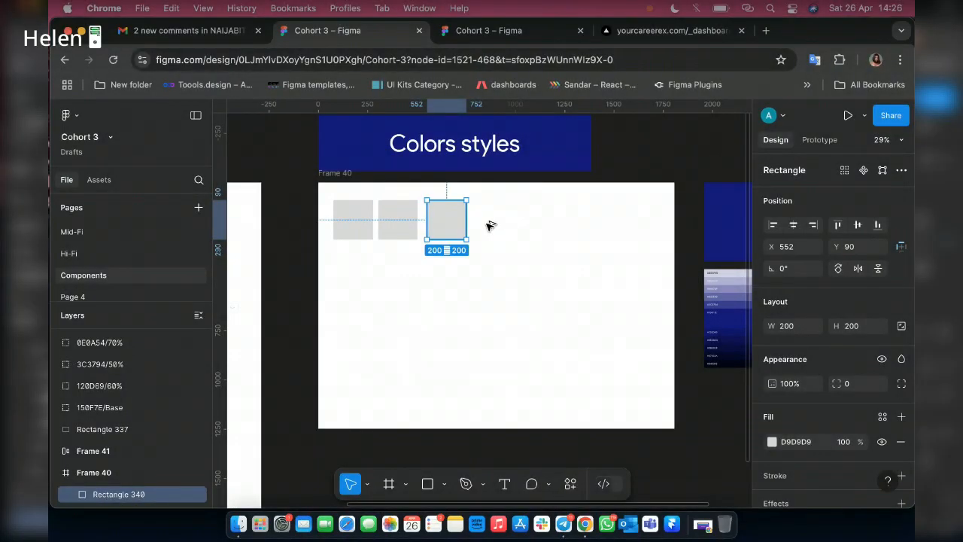
{"action": "left_click_drag", "start_coordinate": [442, 225], "coordinate": [543, 226]}
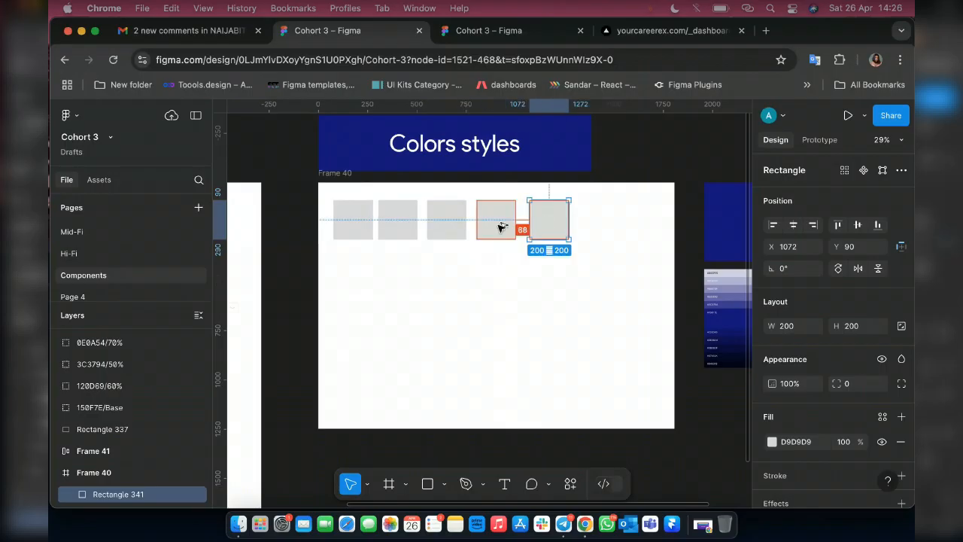
{"action": "key", "text": "super+a"}
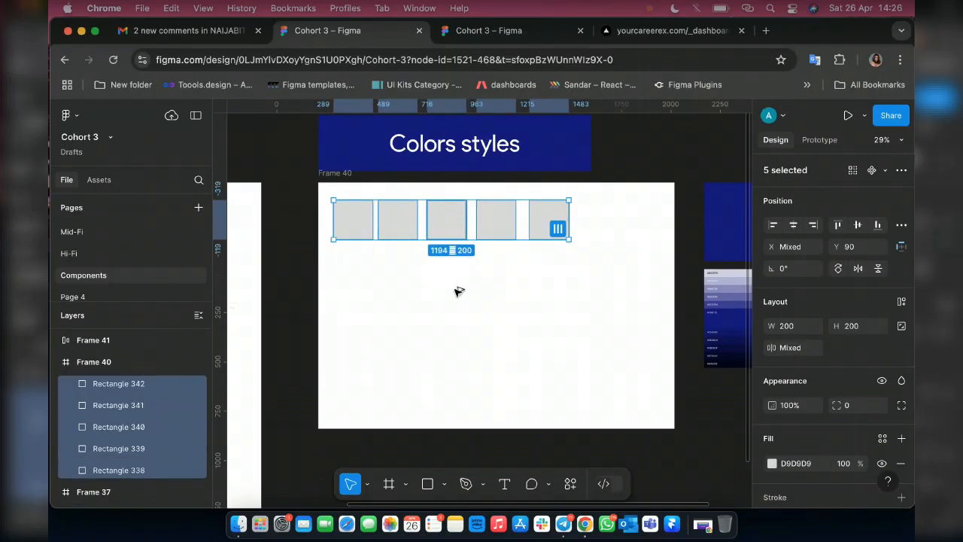
{"action": "left_click_drag", "start_coordinate": [458, 227], "coordinate": [459, 296]}
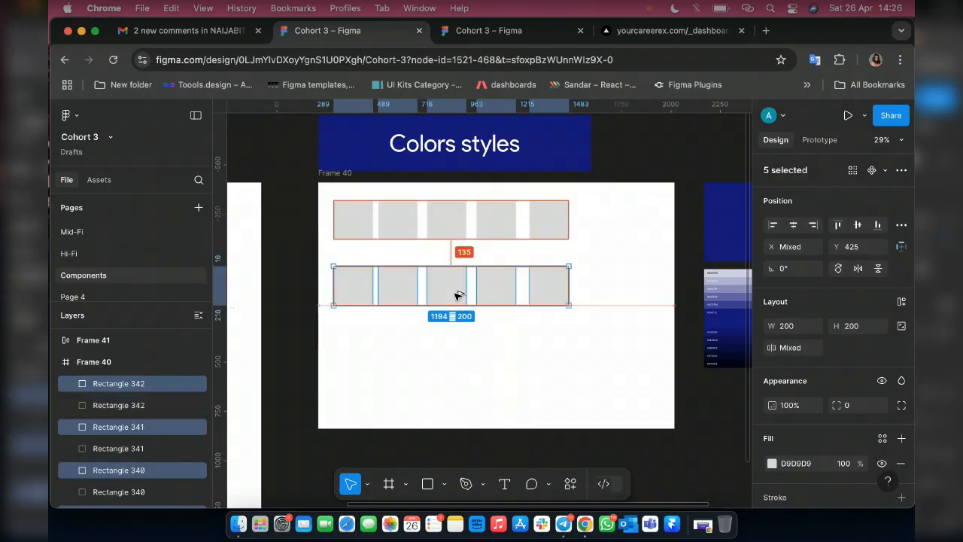
Fill the first square of the upper row with the banner's dark blue, 150F7E, using the eyedropper.
{"action": "left_click", "coordinate": [359, 224]}
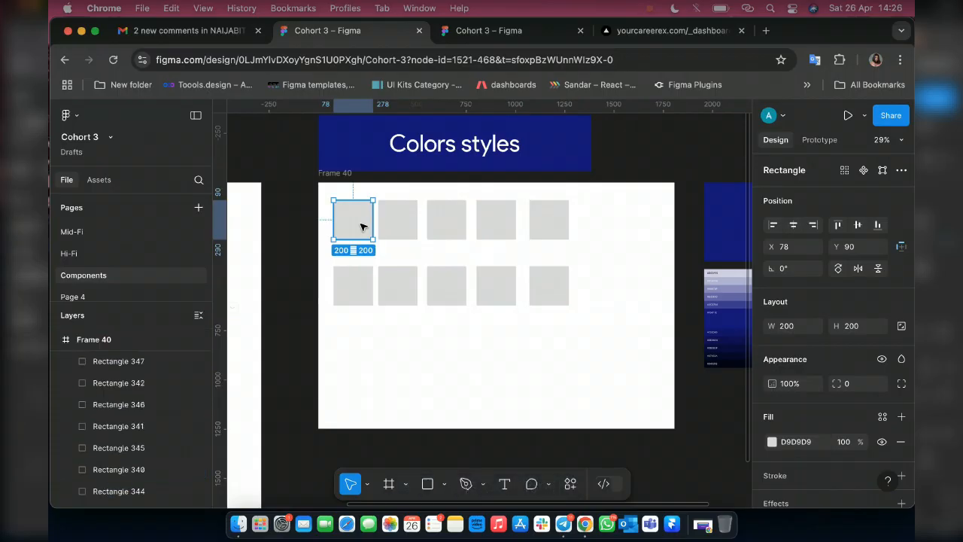
{"action": "key", "text": "i"}
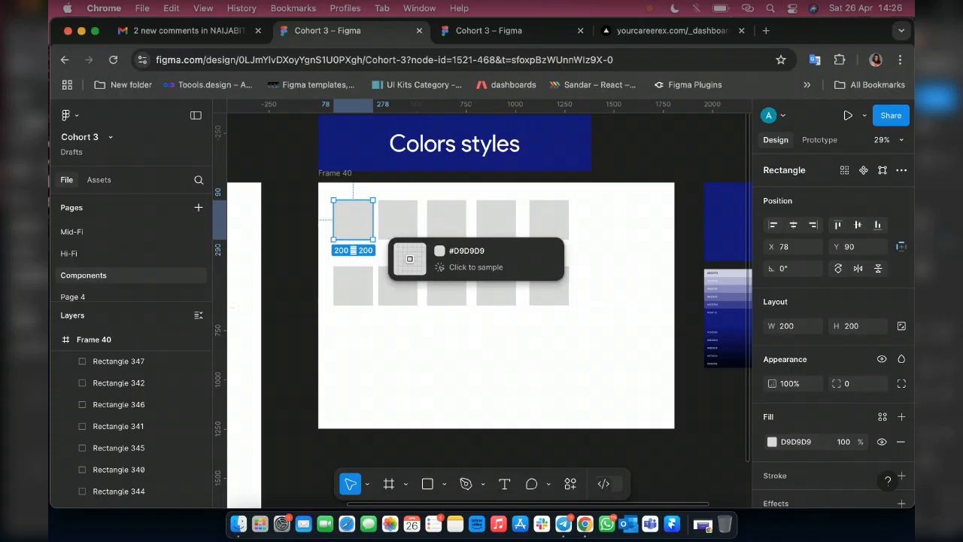
{"action": "left_click", "coordinate": [425, 159]}
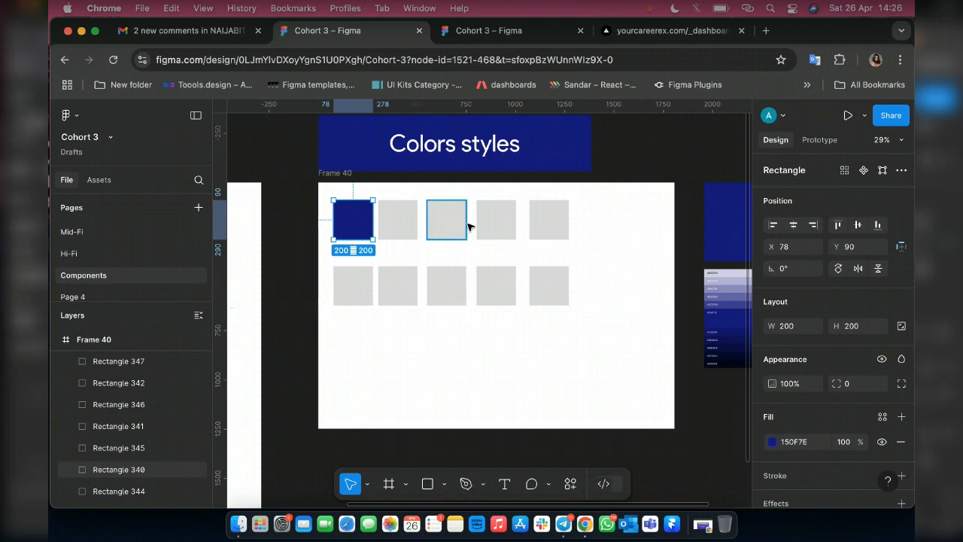
Fill the second square of the upper row with the 50% tint, 3C3793, sampled from the generated scale.
{"action": "left_click", "coordinate": [398, 220]}
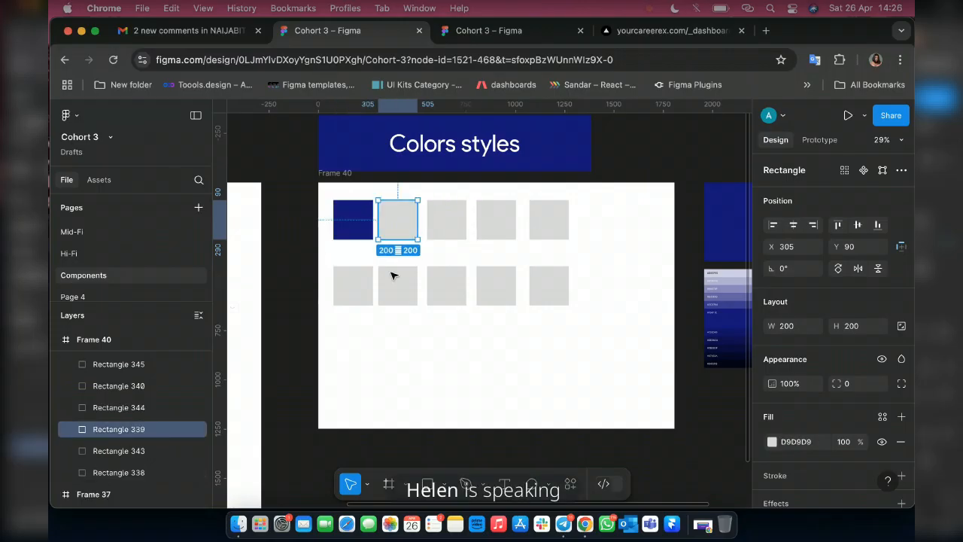
{"action": "scroll", "coordinate": [391, 276], "scroll_direction": "right", "scroll_amount": 3}
{"action": "scroll", "coordinate": [622, 312], "scroll_direction": "up", "scroll_amount": 3}
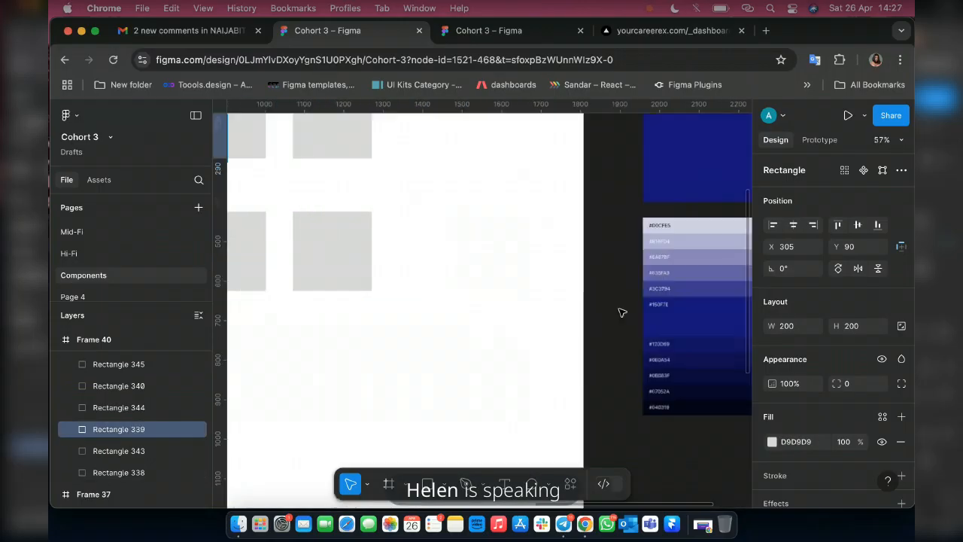
{"action": "scroll", "coordinate": [622, 313], "scroll_direction": "up", "scroll_amount": 3}
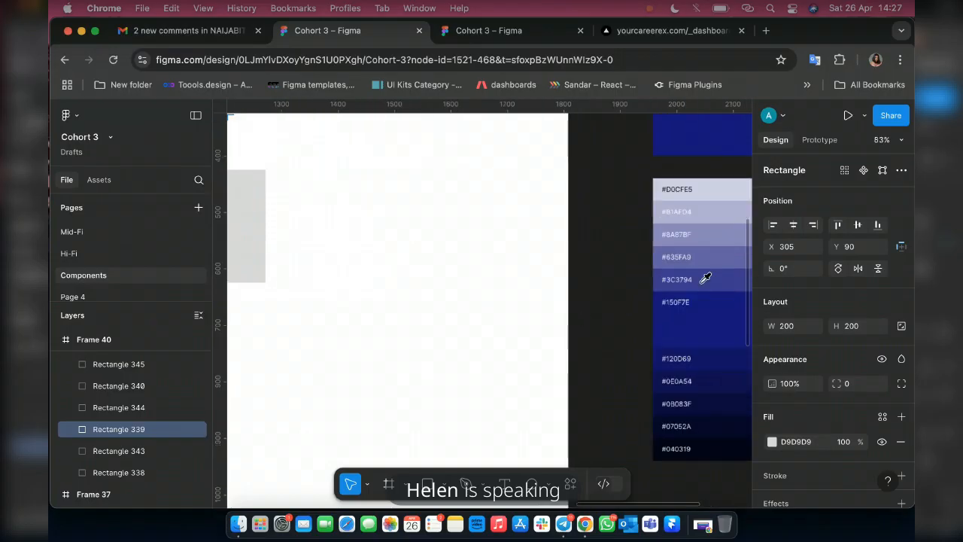
{"action": "scroll", "coordinate": [464, 319], "scroll_direction": "right", "scroll_amount": 2}
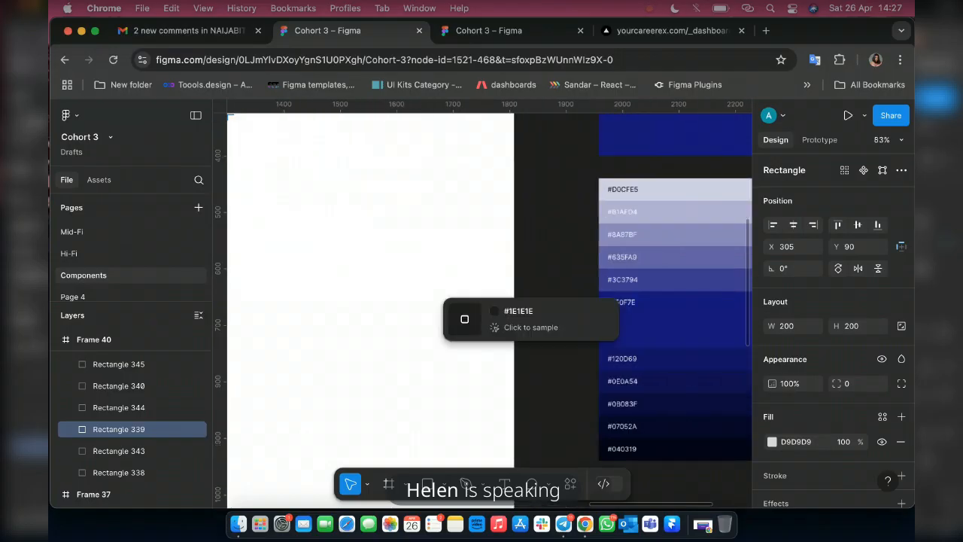
{"action": "left_click", "coordinate": [681, 276]}
Hide the interface and fill the upper row's third square with the 40% tint sampled from the generated scale.
{"action": "scroll", "coordinate": [681, 274], "scroll_direction": "down", "scroll_amount": 10}
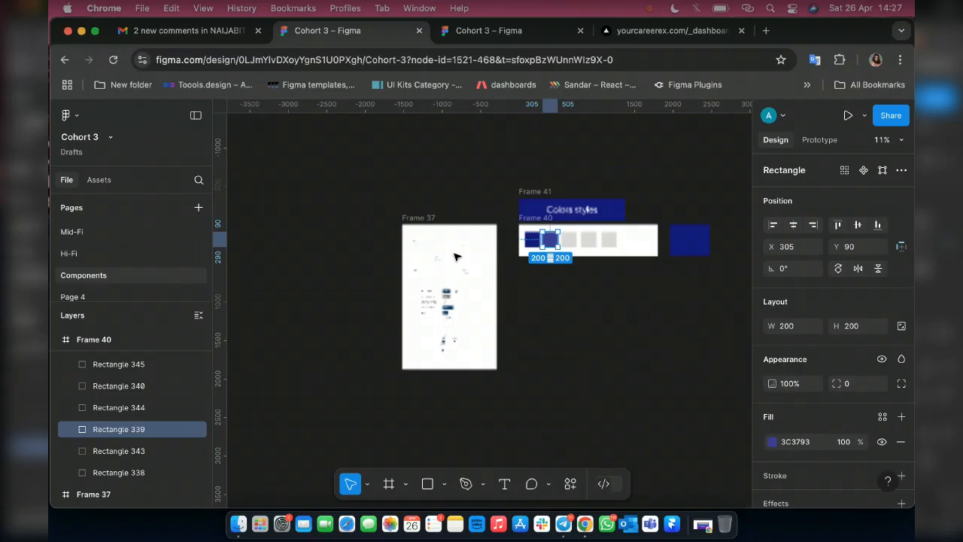
{"action": "key", "text": "super+backslash"}
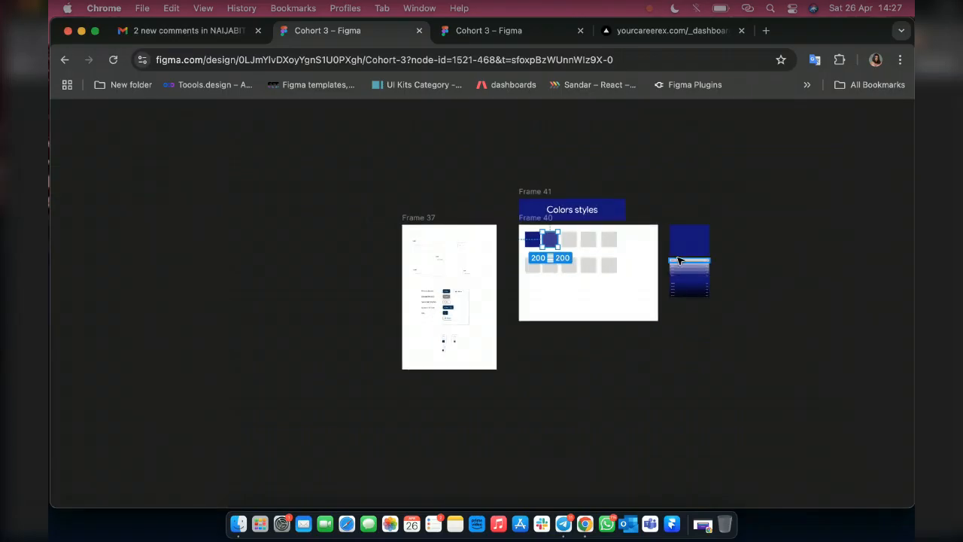
{"action": "scroll", "coordinate": [678, 260], "scroll_direction": "up", "scroll_amount": 5}
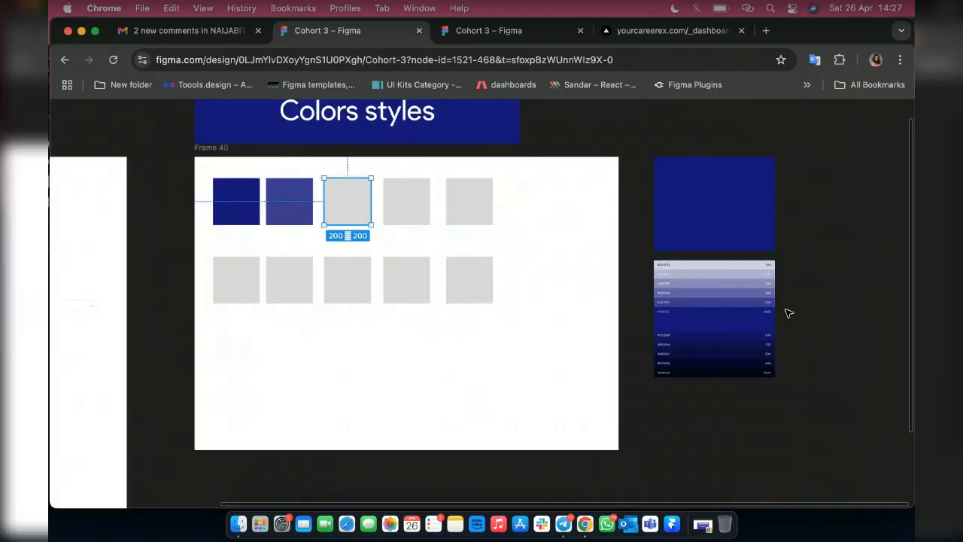
{"action": "scroll", "coordinate": [787, 316], "scroll_direction": "up", "scroll_amount": 3}
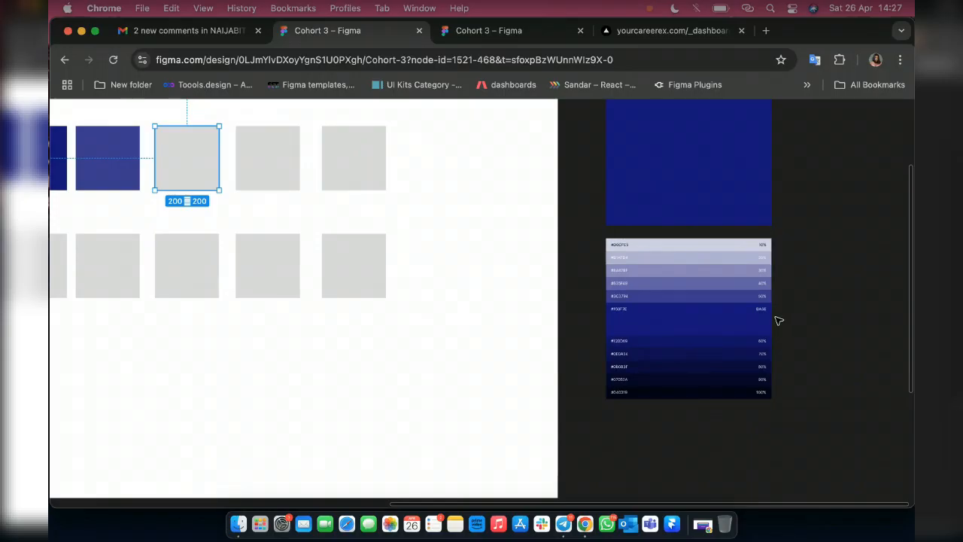
{"action": "key", "text": "i"}
{"action": "left_click", "coordinate": [713, 282]}
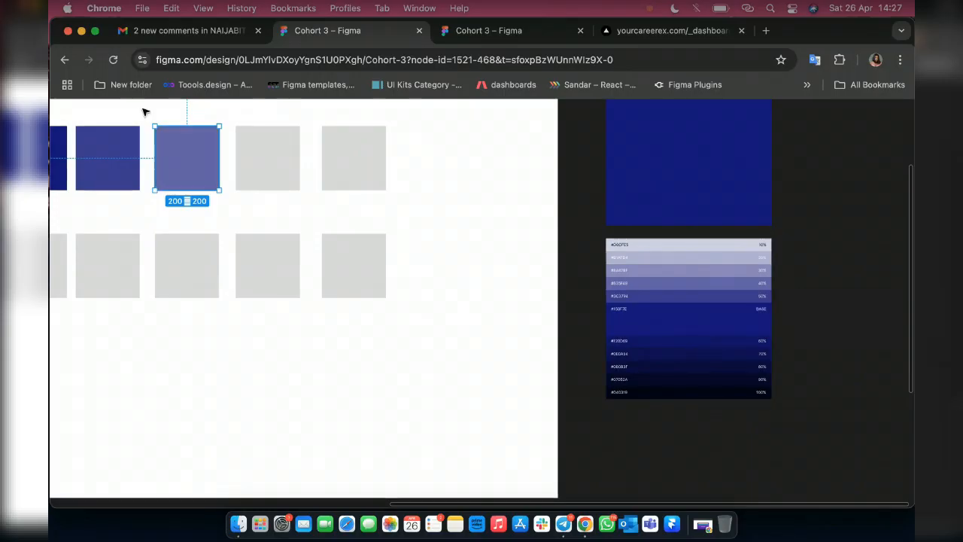
Fill the upper row's fourth square with the scale's 30% tint and the fifth with the 10% tint, #D0CFE5.
{"action": "left_click", "coordinate": [265, 155]}
{"action": "key", "text": "i"}
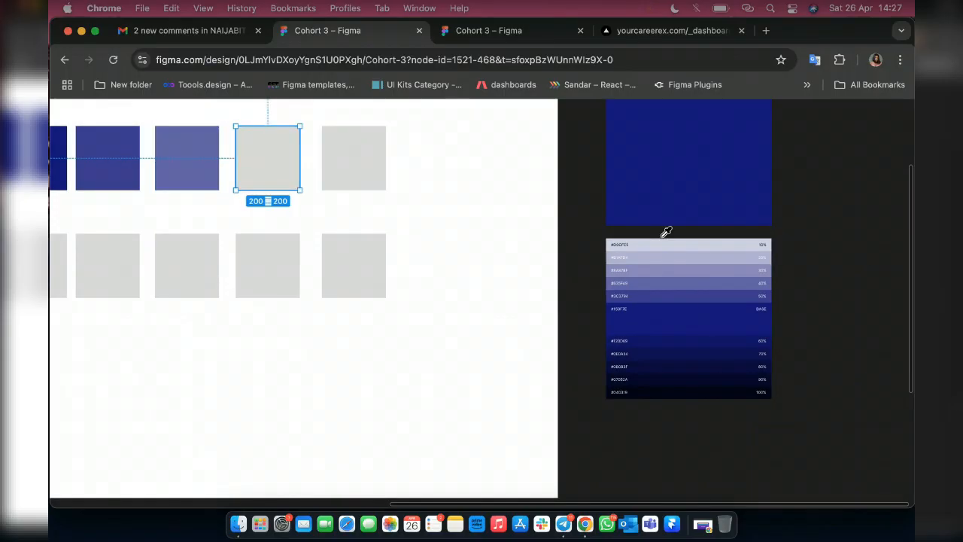
{"action": "left_click", "coordinate": [701, 265]}
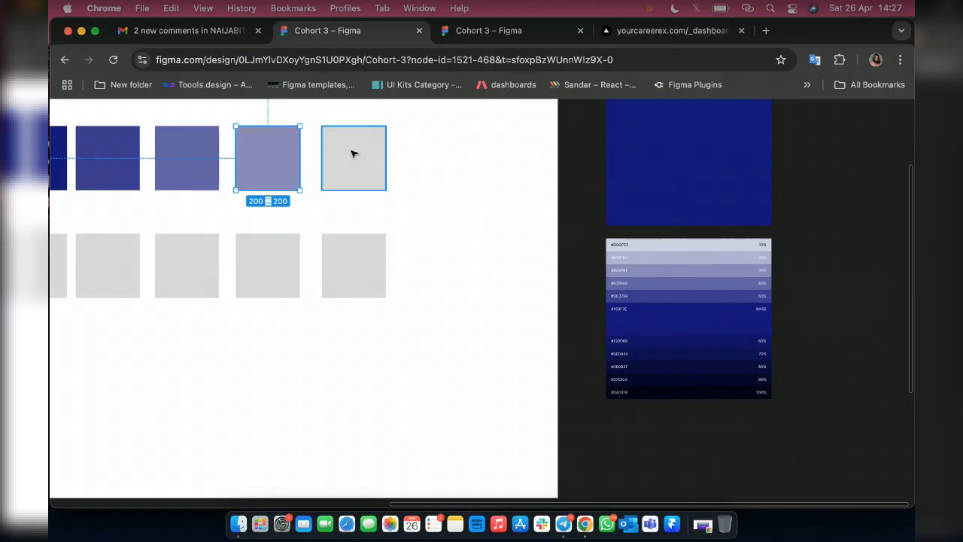
{"action": "left_click", "coordinate": [354, 154]}
{"action": "key", "text": "i"}
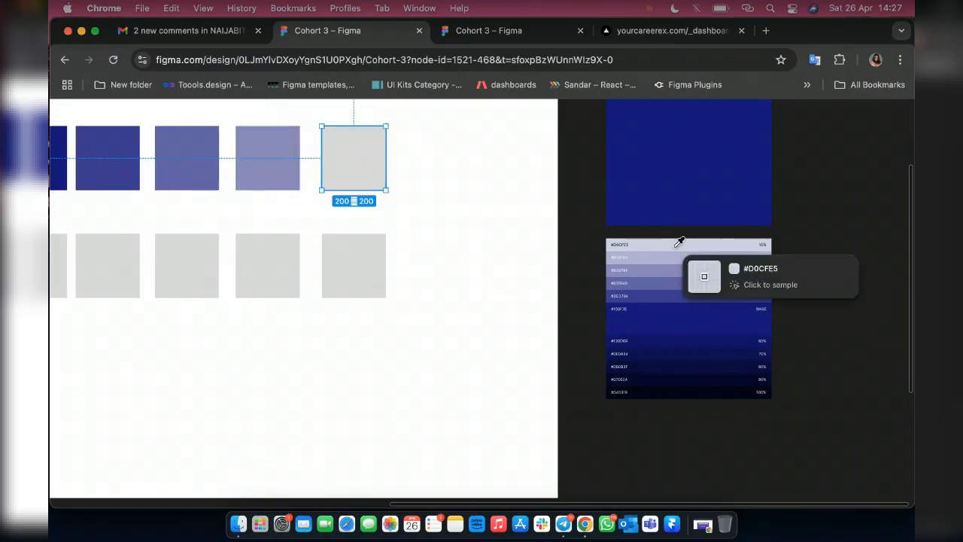
{"action": "left_click", "coordinate": [676, 247]}
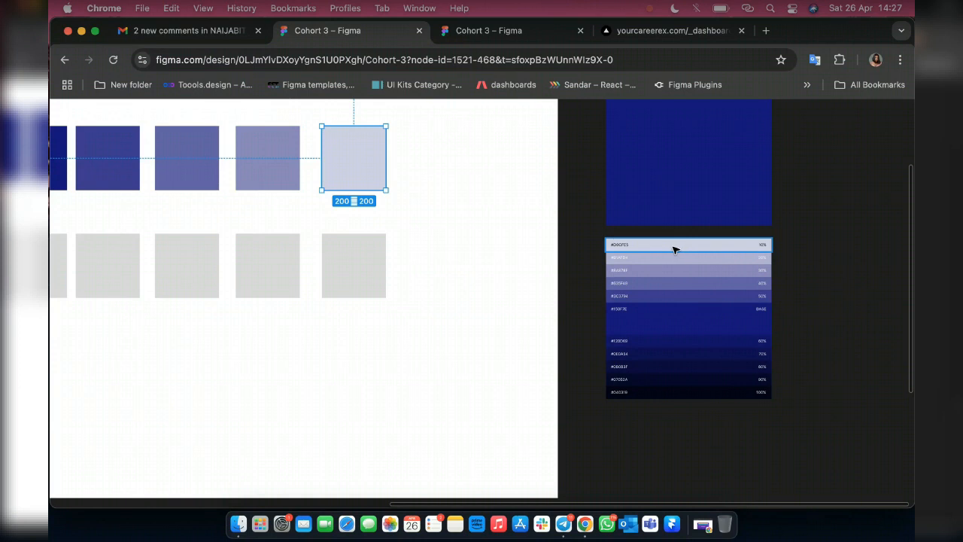
Delete the second and fourth swatches from the upper row.
{"action": "scroll", "coordinate": [451, 301], "scroll_direction": "left", "scroll_amount": 3}
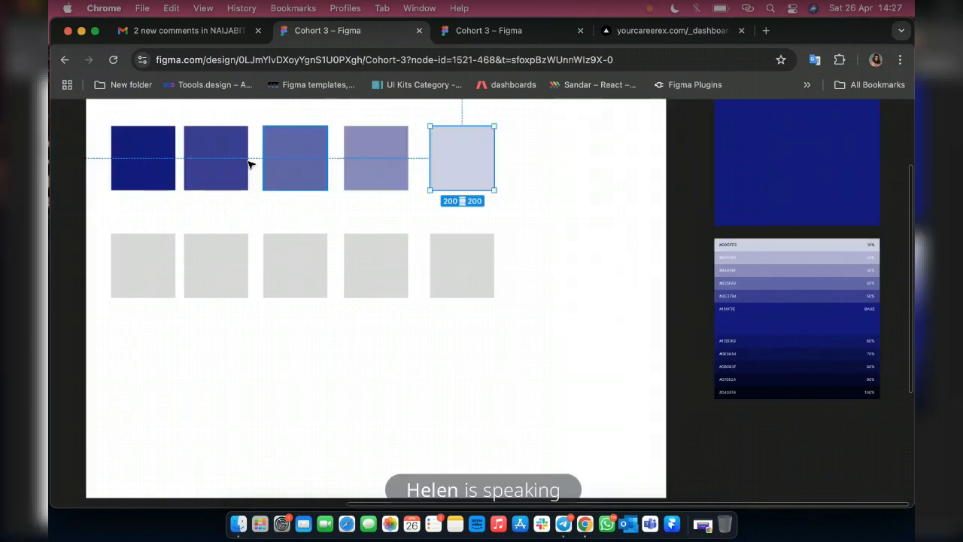
{"action": "left_click", "coordinate": [376, 165]}
{"action": "left_click", "coordinate": [224, 161], "text": "shift"}
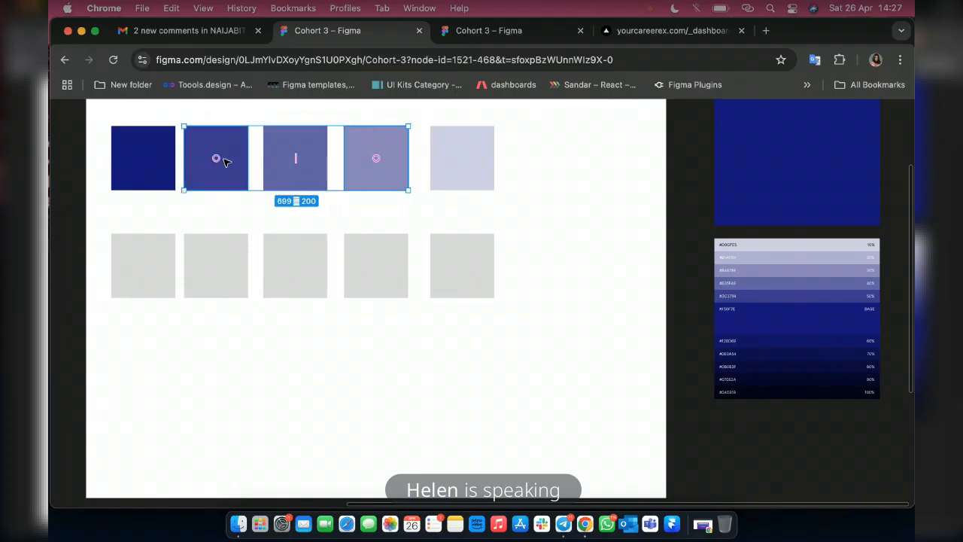
{"action": "key", "text": "Delete"}
Move the upper row's two lighter swatches left to close the gaps beside the dark blue one.
{"action": "scroll", "coordinate": [316, 159], "scroll_direction": "up", "scroll_amount": 1}
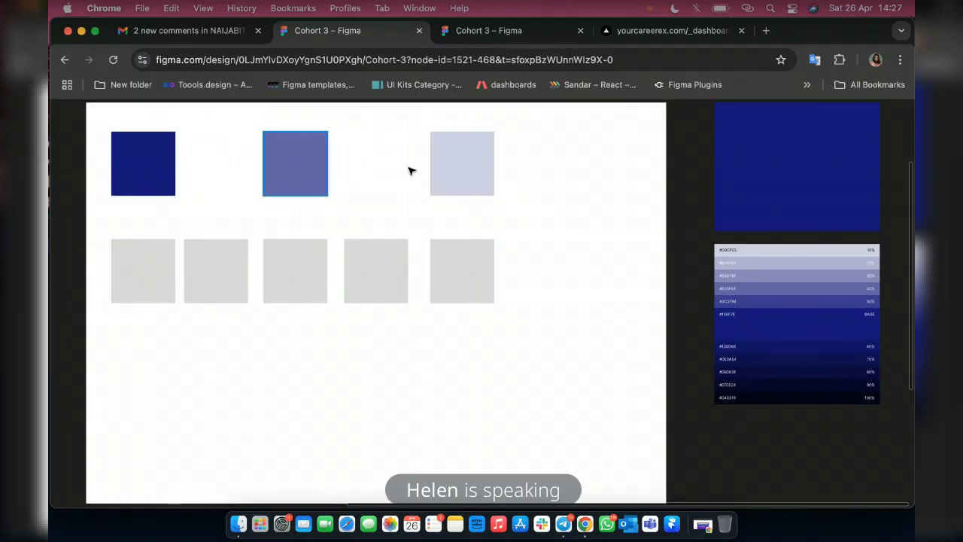
{"action": "left_click", "coordinate": [457, 184], "text": "shift"}
{"action": "left_click_drag", "start_coordinate": [451, 185], "coordinate": [383, 189]}
{"action": "left_click", "coordinate": [383, 188]}
Duplicate the upper row's medium violet swatch beside itself and fill the copy with the scale's 20% tint, replacing that with #8A87BE.
{"action": "left_click", "coordinate": [230, 175]}
{"action": "left_click_drag", "start_coordinate": [230, 175], "coordinate": [310, 182], "text": "alt"}
{"action": "key", "text": "i"}
{"action": "left_click", "coordinate": [784, 262]}
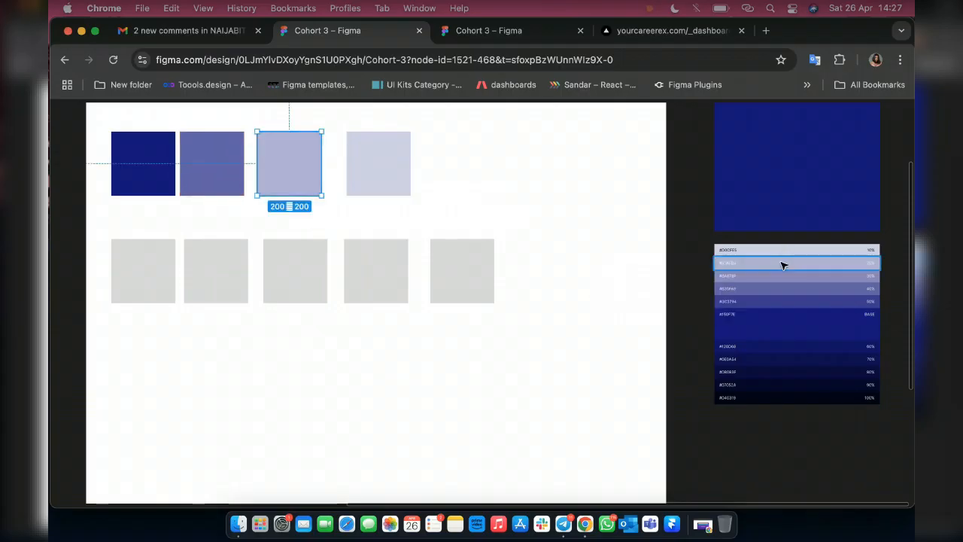
{"action": "key", "text": "i"}
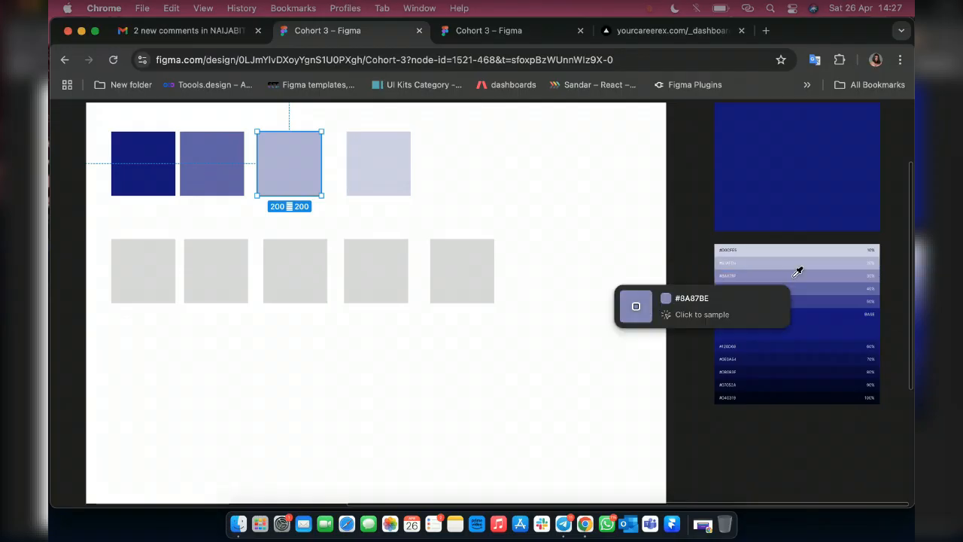
{"action": "left_click", "coordinate": [797, 271]}
Delete the third swatch of the upper row and move the palest swatch left toward the medium violet one.
{"action": "left_click", "coordinate": [384, 162]}
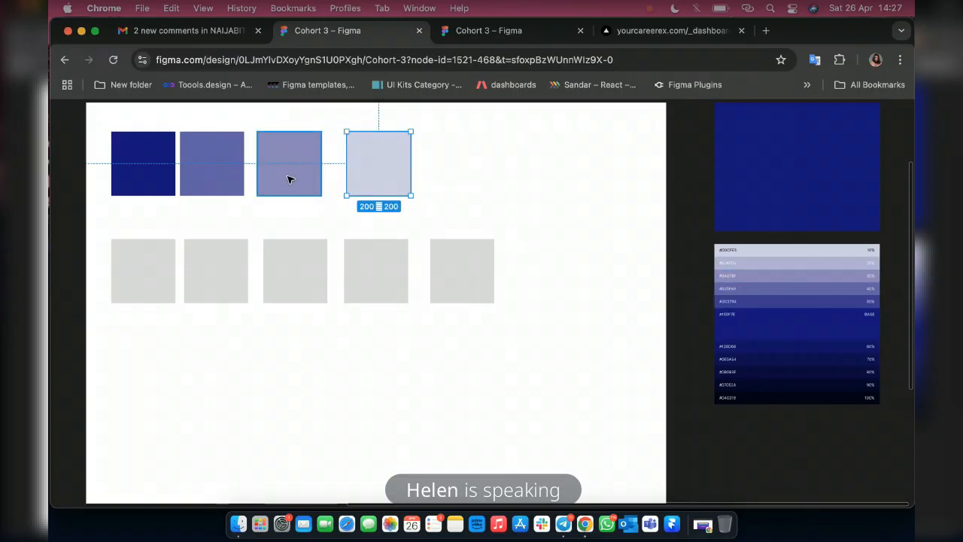
{"action": "left_click", "coordinate": [289, 179]}
{"action": "key", "text": "Delete"}
{"action": "left_click_drag", "start_coordinate": [380, 179], "coordinate": [304, 181]}
Fill the lower row's first square with the scale's near-black shade and apply the Grey 1 color style to the second square.
{"action": "left_click", "coordinate": [146, 268]}
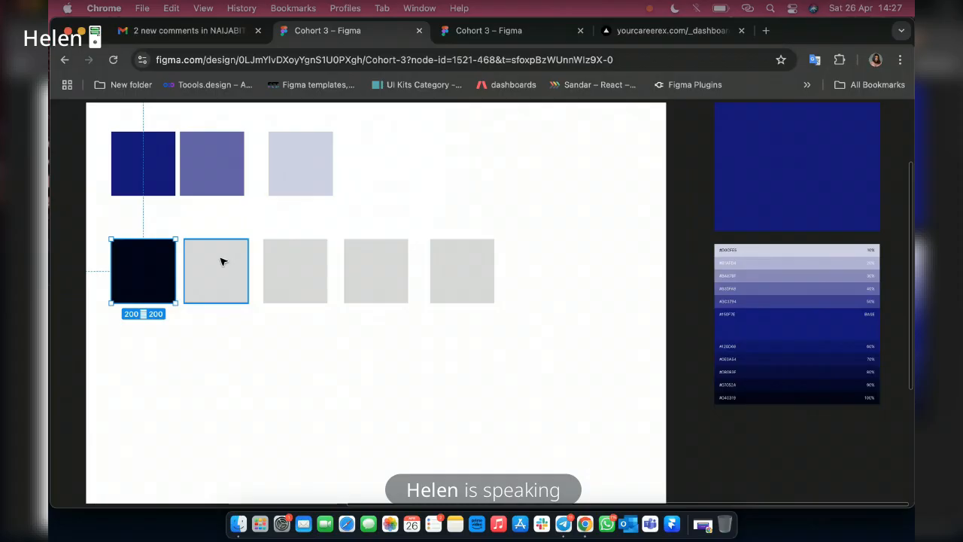
{"action": "left_click", "coordinate": [222, 261]}
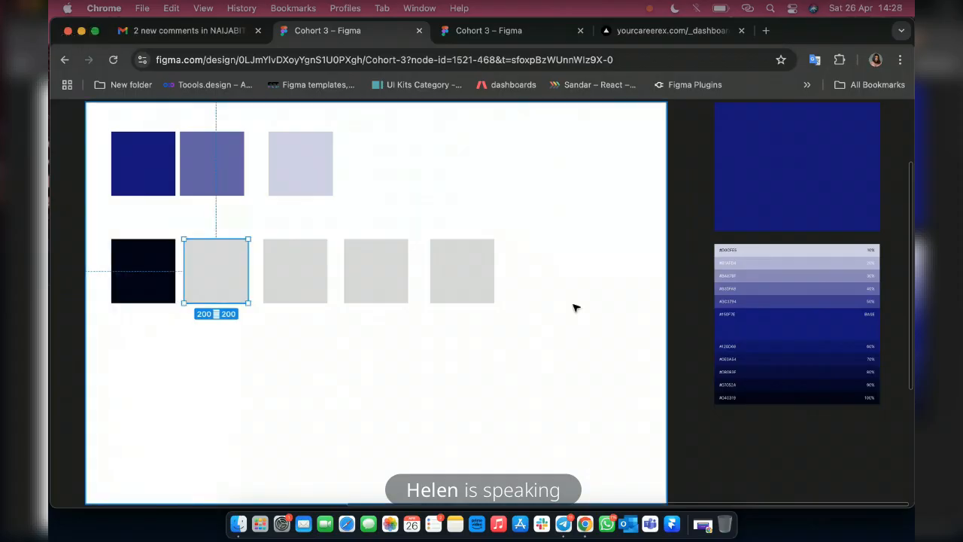
{"action": "key", "text": "ctrl+backslash"}
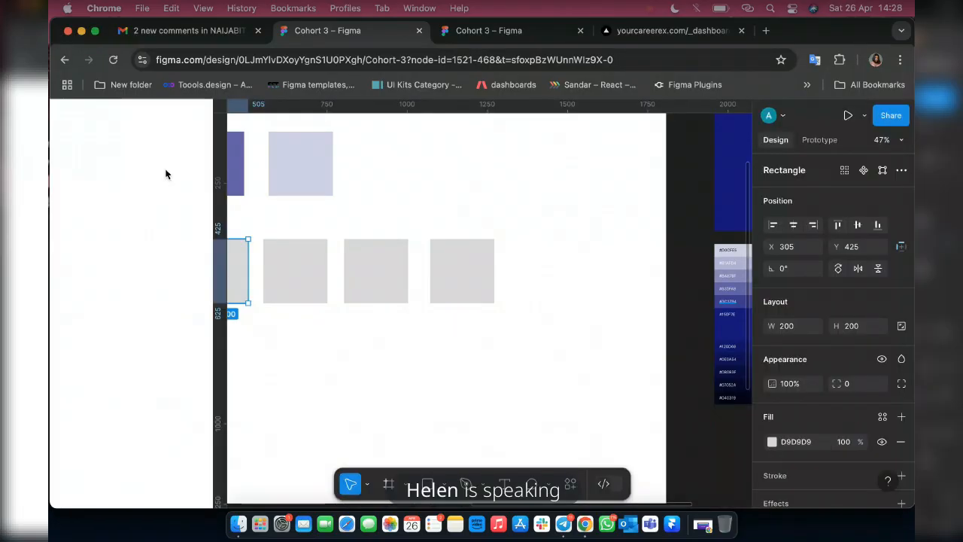
{"action": "scroll", "coordinate": [783, 407], "scroll_direction": "down", "scroll_amount": 1}
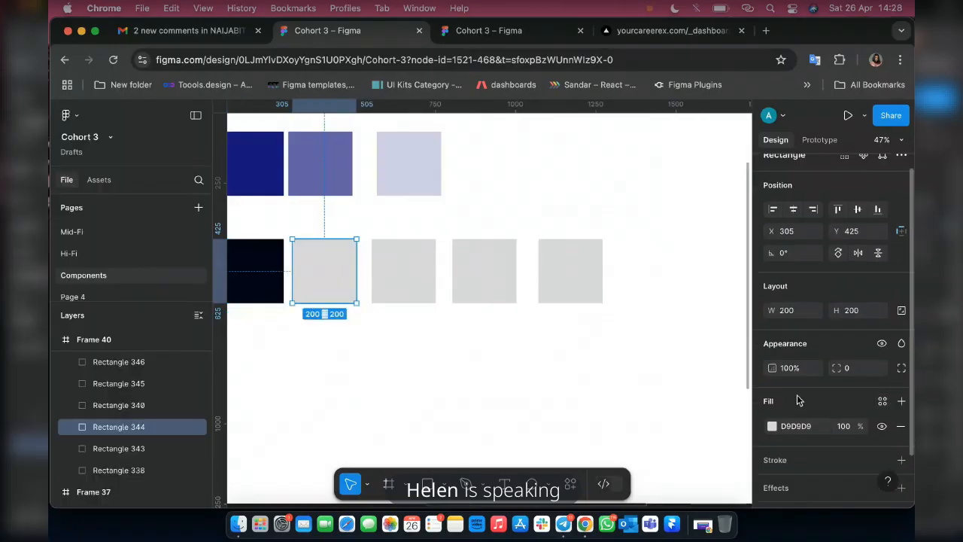
{"action": "scroll", "coordinate": [856, 370], "scroll_direction": "down", "scroll_amount": 3}
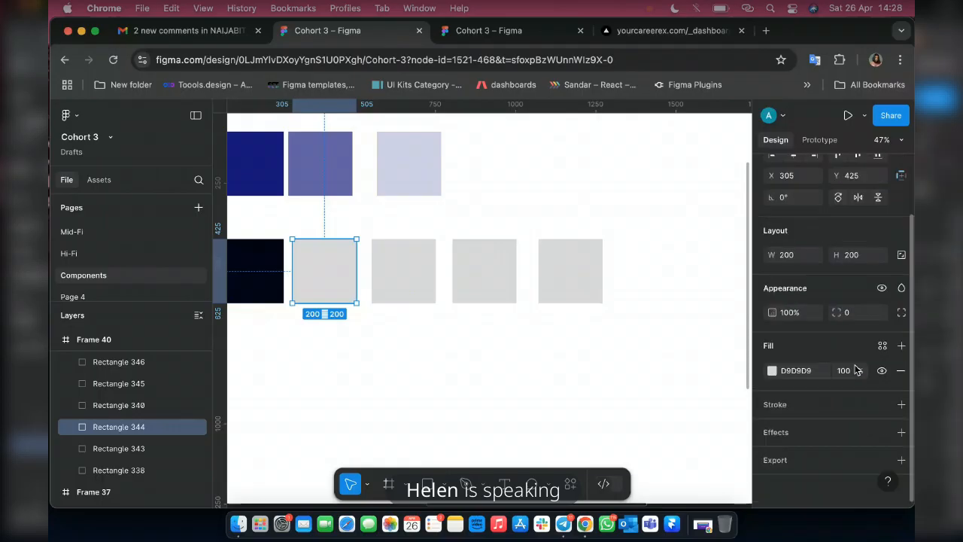
{"action": "left_click", "coordinate": [772, 370]}
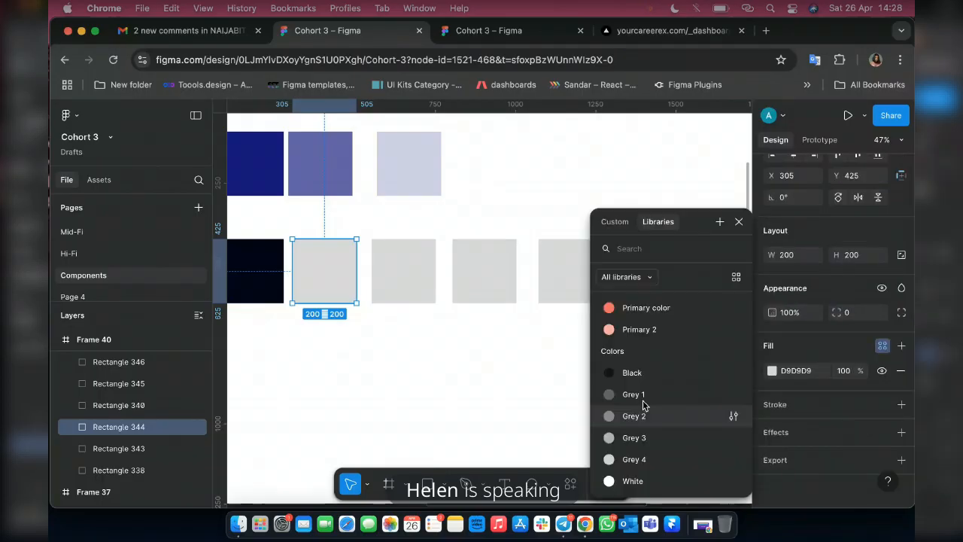
{"action": "left_click", "coordinate": [645, 399]}
Apply the Grey 2, Grey 3 and Grey 4 color styles to the lower row's third, fourth and fifth squares.
{"action": "left_click", "coordinate": [383, 285]}
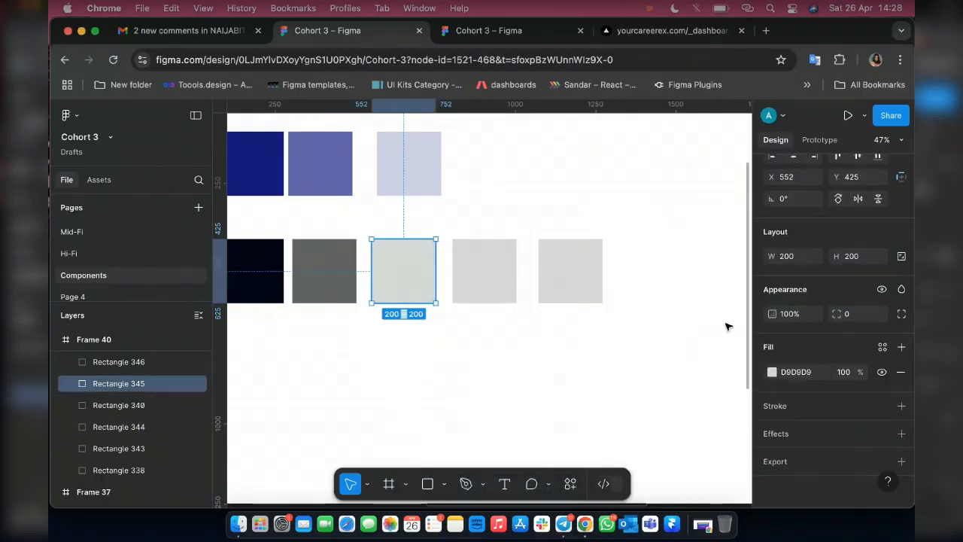
{"action": "left_click", "coordinate": [881, 346]}
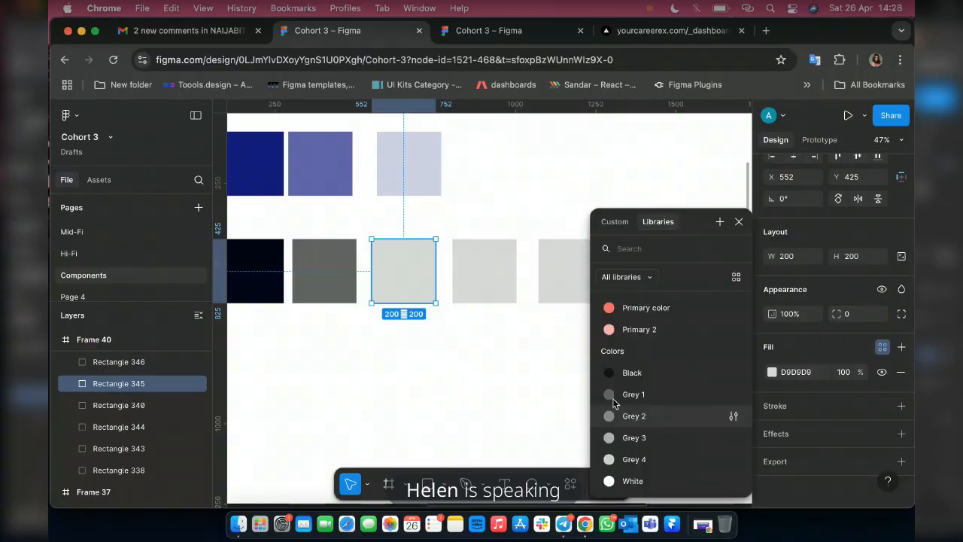
{"action": "left_click", "coordinate": [633, 415]}
{"action": "left_click", "coordinate": [484, 286]}
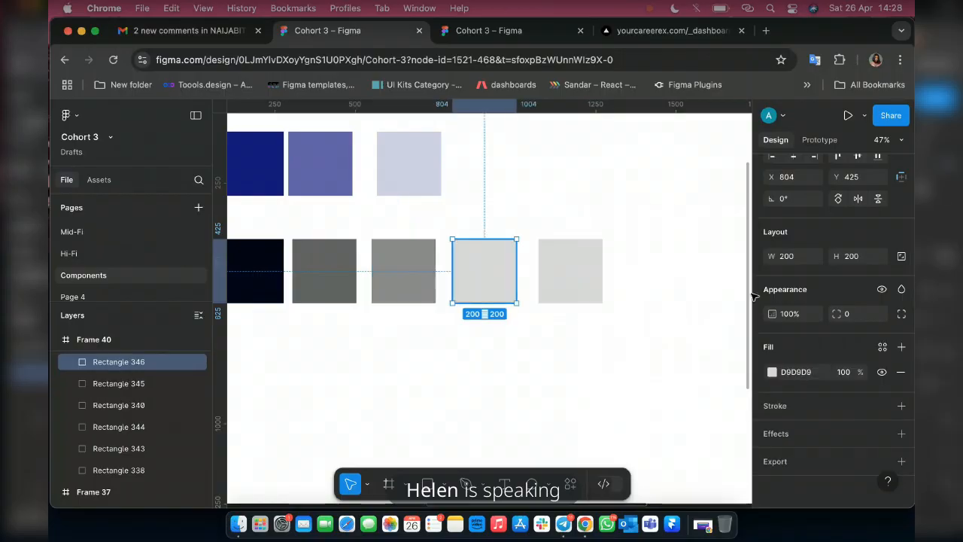
{"action": "left_click", "coordinate": [882, 347]}
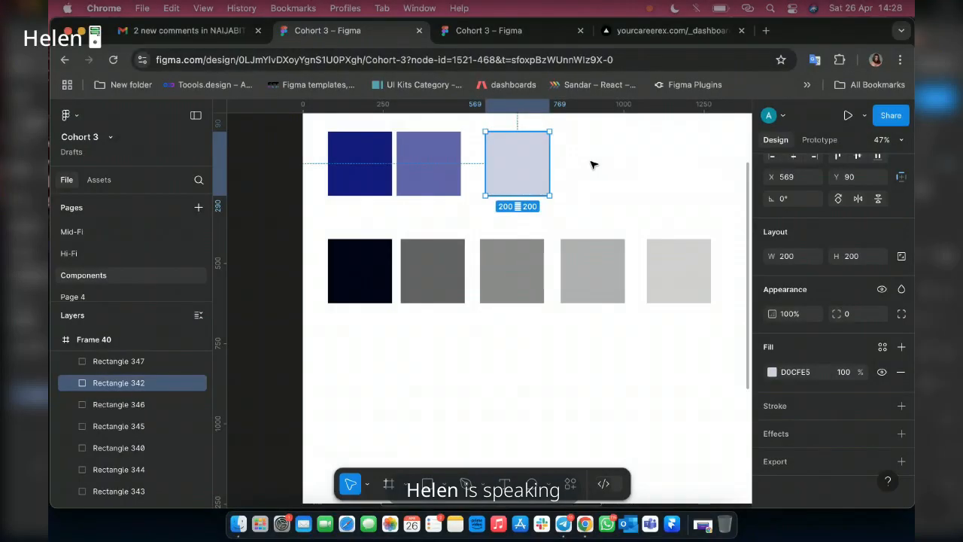
Duplicate the palest swatch to its right at X 804, Y 90 and apply the White color style to the copy.
{"action": "left_click_drag", "start_coordinate": [513, 164], "coordinate": [589, 164]}
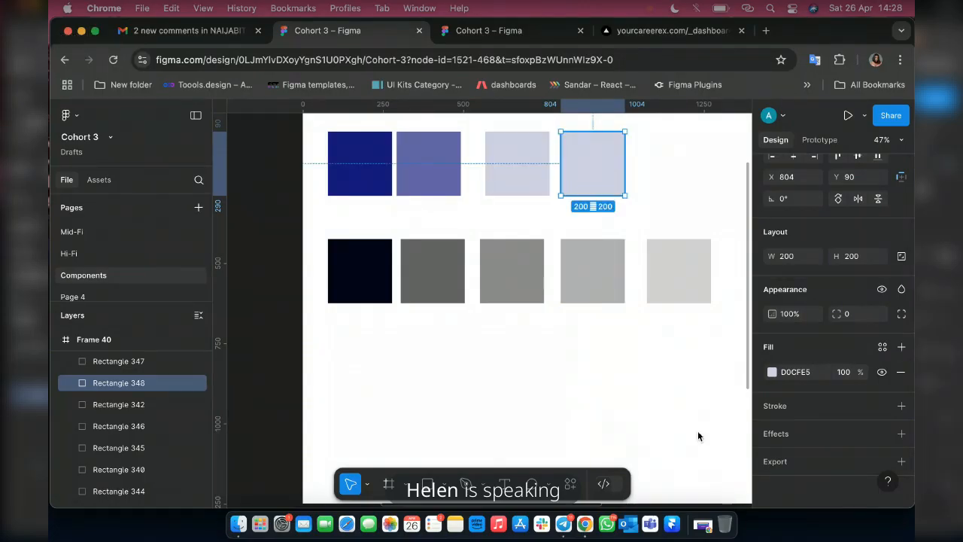
{"action": "left_click", "coordinate": [882, 346]}
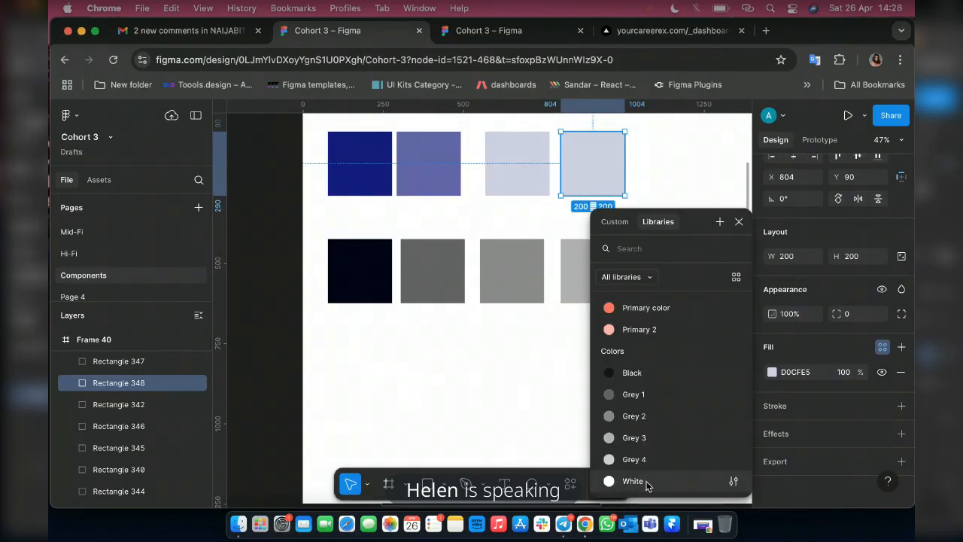
{"action": "left_click", "coordinate": [645, 483]}
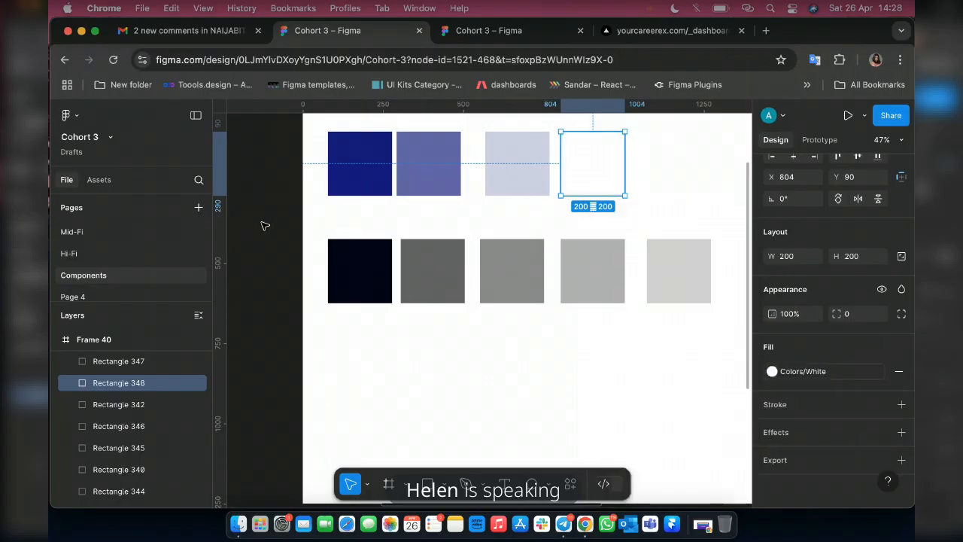
Set the Black color style to the near-black square's hex value 040319 and apply that style to the square.
{"action": "left_click", "coordinate": [361, 276]}
{"action": "left_click", "coordinate": [809, 373]}
{"action": "key", "text": "super+c"}
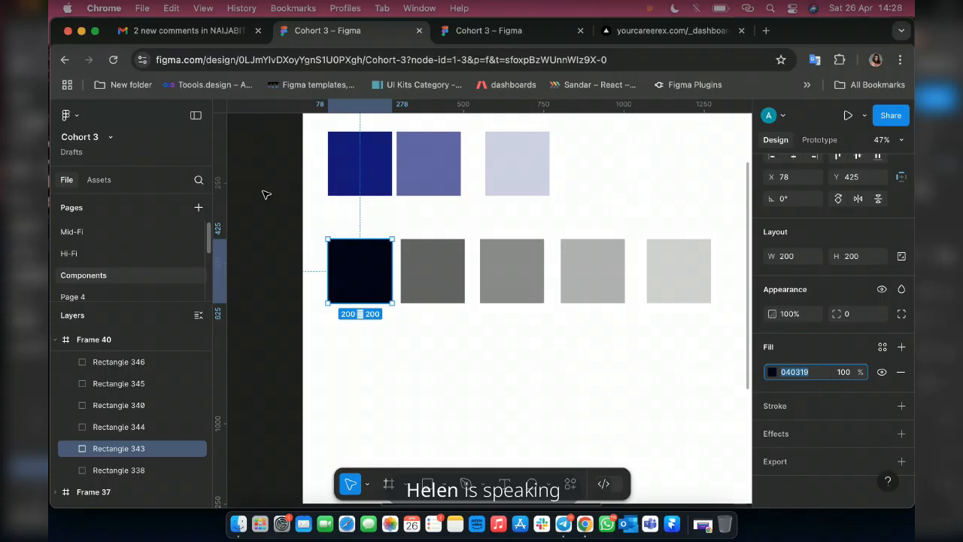
{"action": "left_click", "coordinate": [263, 194]}
{"action": "left_click", "coordinate": [818, 278]}
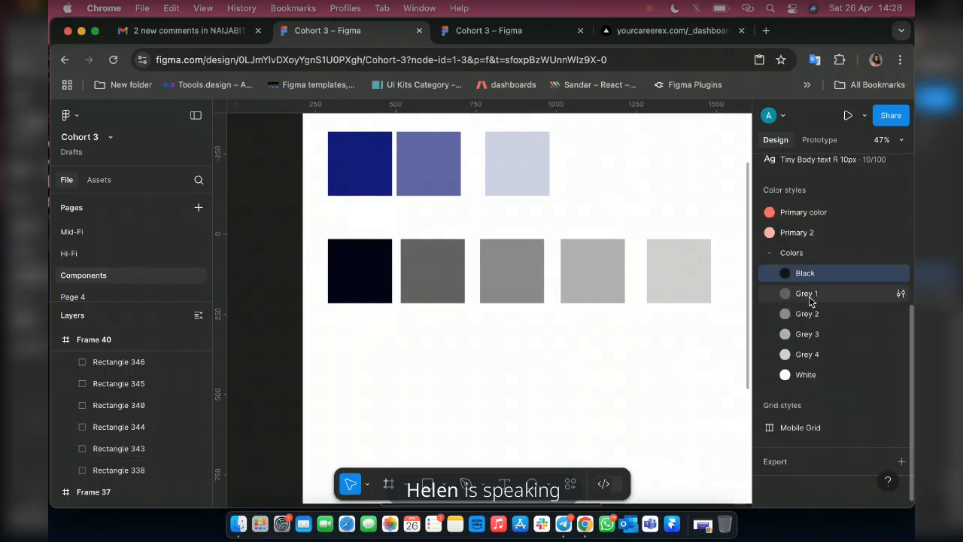
{"action": "right_click", "coordinate": [801, 276]}
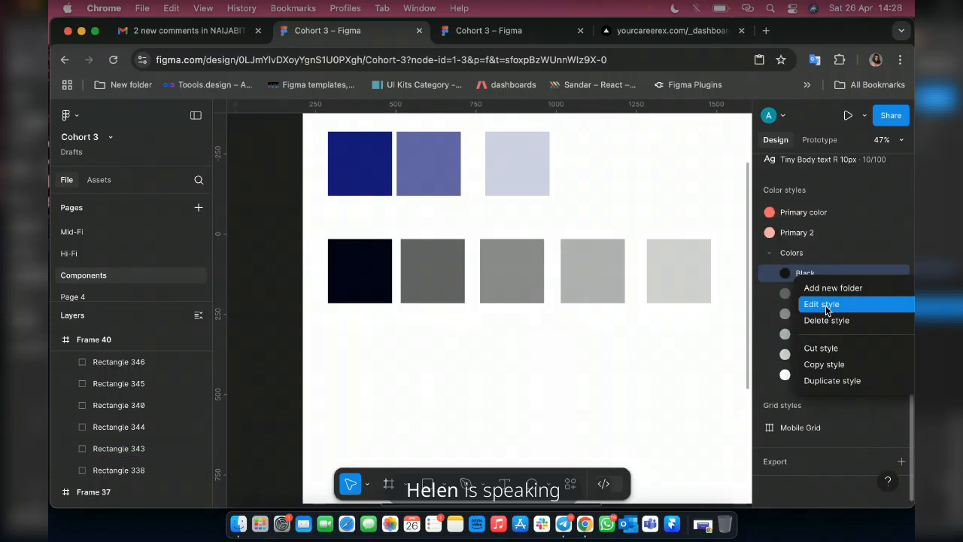
{"action": "left_click", "coordinate": [825, 306]}
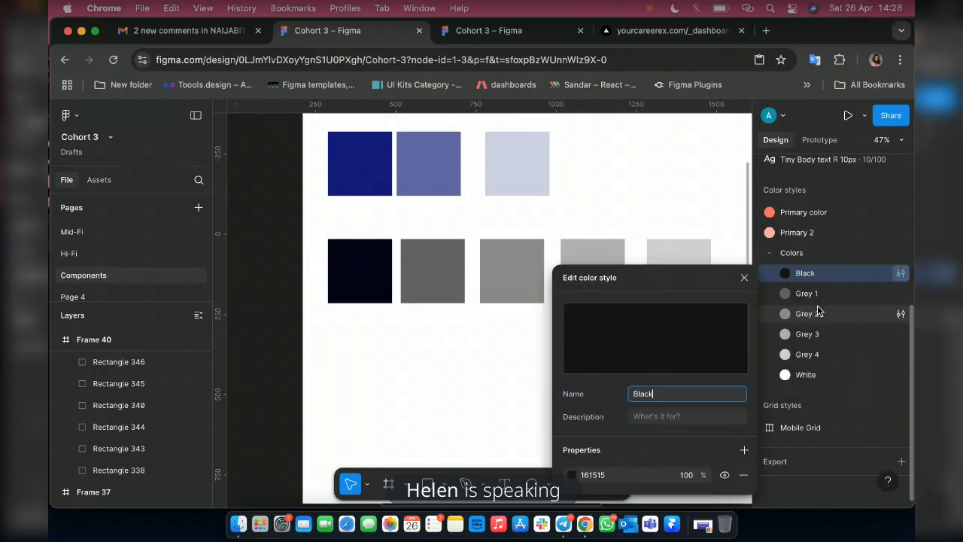
{"action": "left_click", "coordinate": [606, 474]}
{"action": "key", "text": "super+v"}
{"action": "key", "text": "Return"}
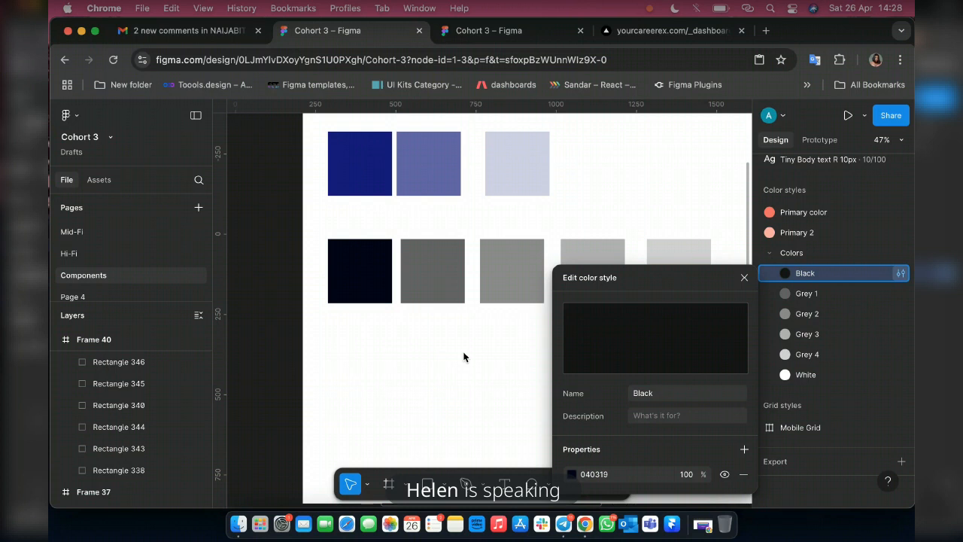
{"action": "left_click", "coordinate": [366, 278]}
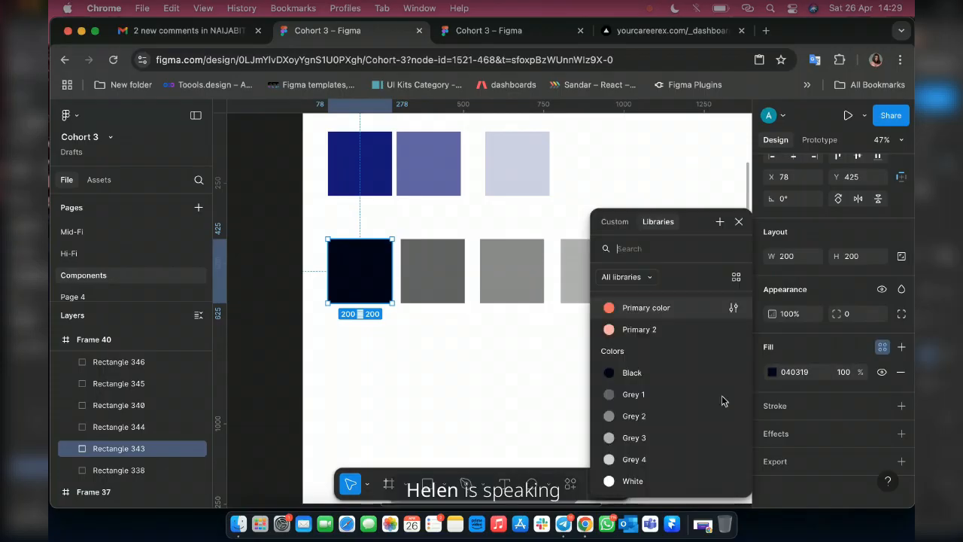
{"action": "left_click", "coordinate": [732, 372]}
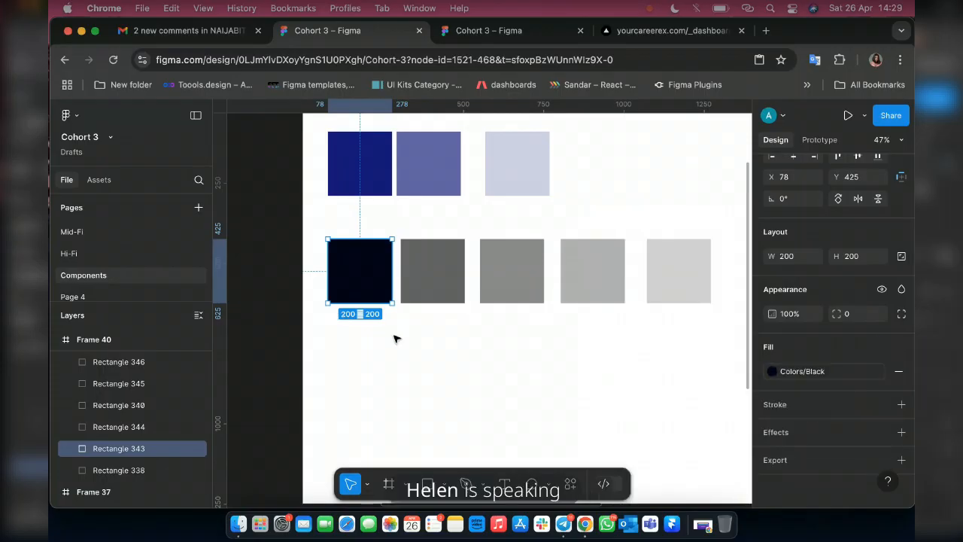
Outline the white swatch with a 0.3 stroke using the Black color style.
{"action": "scroll", "coordinate": [552, 194], "scroll_direction": "right", "scroll_amount": 2}
{"action": "left_click", "coordinate": [551, 173]}
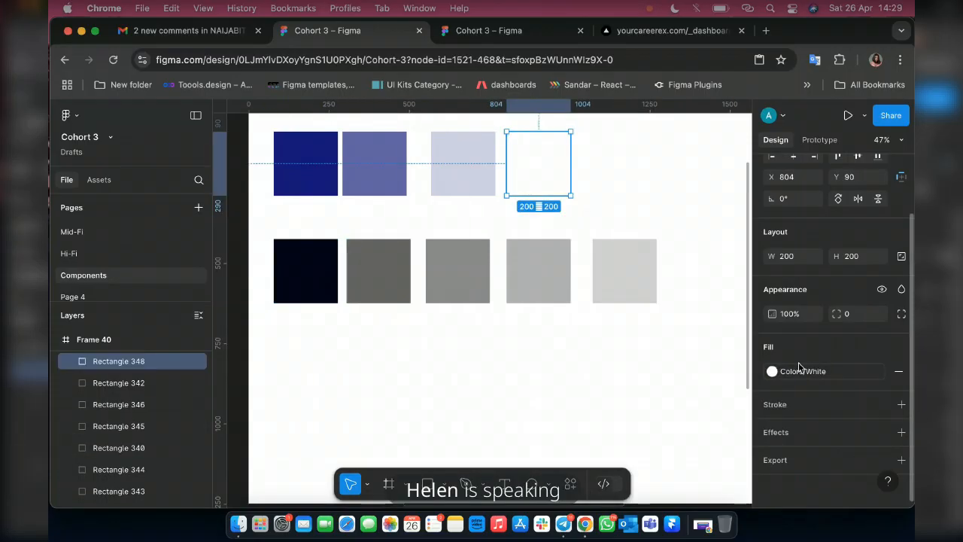
{"action": "left_click", "coordinate": [882, 404]}
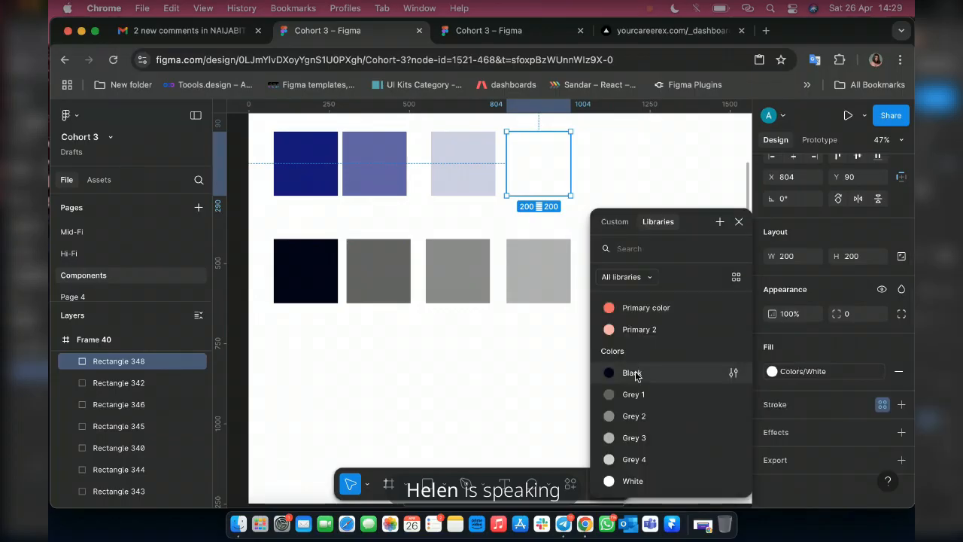
{"action": "left_click", "coordinate": [639, 373]}
{"action": "left_click", "coordinate": [852, 454]}
{"action": "type", "text": "0.3"}
{"action": "key", "text": "Return"}
{"action": "left_click", "coordinate": [597, 193]}
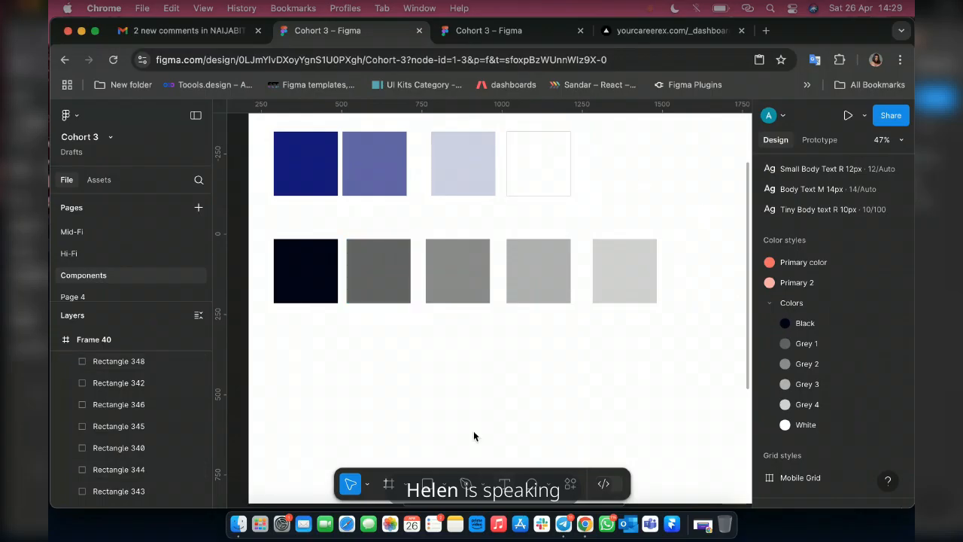
Add the text label "Primary" beneath the first dark blue swatch using the Body Text M 16px style.
{"action": "key", "text": "t"}
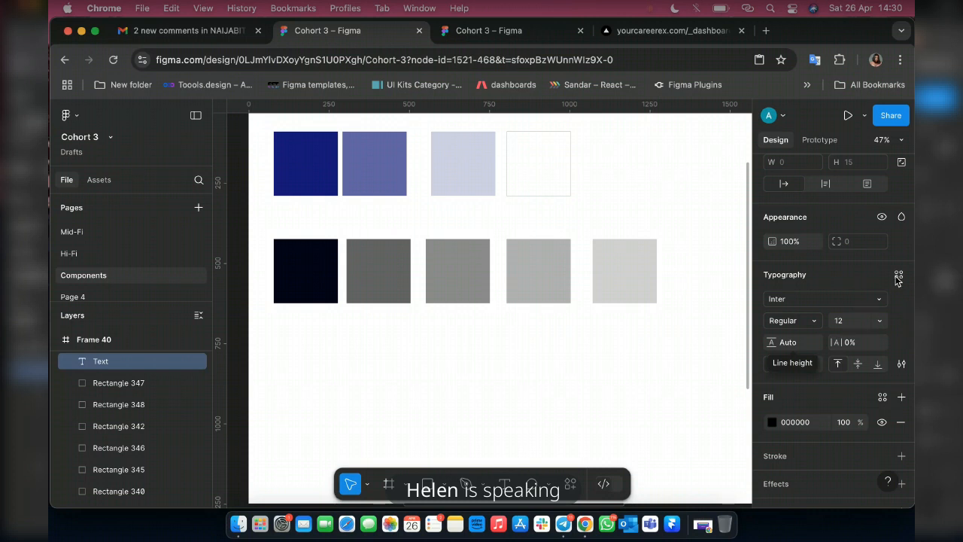
{"action": "left_click", "coordinate": [899, 276]}
{"action": "key", "text": "Escape"}
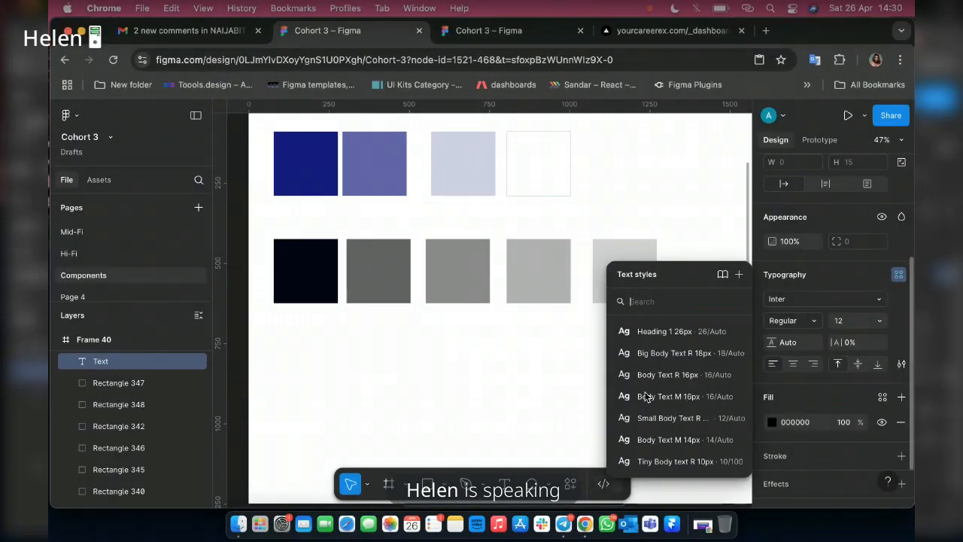
{"action": "left_click", "coordinate": [646, 396]}
{"action": "type", "text": "P"}
{"action": "type", "text": "ro"}
{"action": "type", "text": "m"}
{"action": "key", "text": "BackSpace"}
{"action": "key", "text": "BackSpace"}
{"action": "type", "text": "imary"}
{"action": "key", "text": "Escape"}
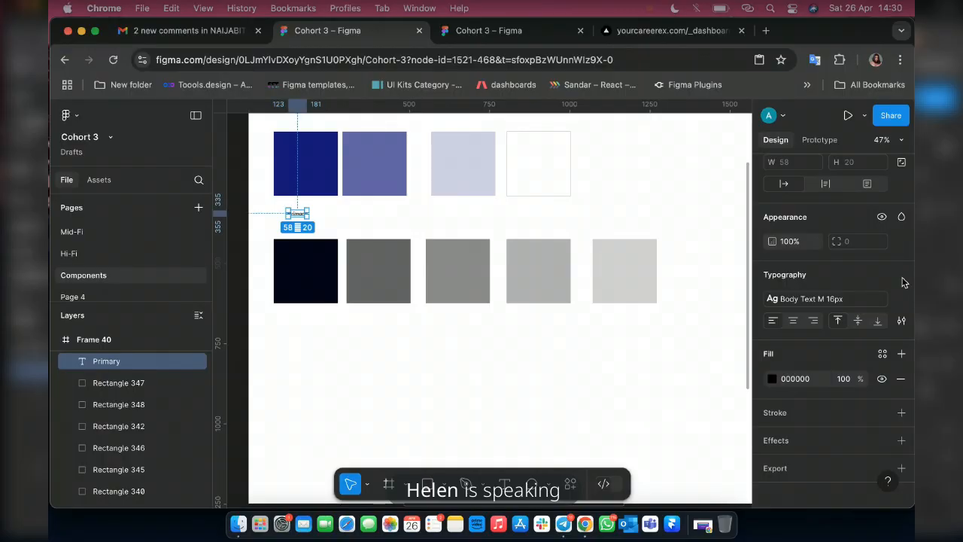
Apply the Heading 1 26px text style to the Primary label and move it to X 126, Y 311.
{"action": "left_click", "coordinate": [848, 298]}
{"action": "left_click", "coordinate": [680, 359]}
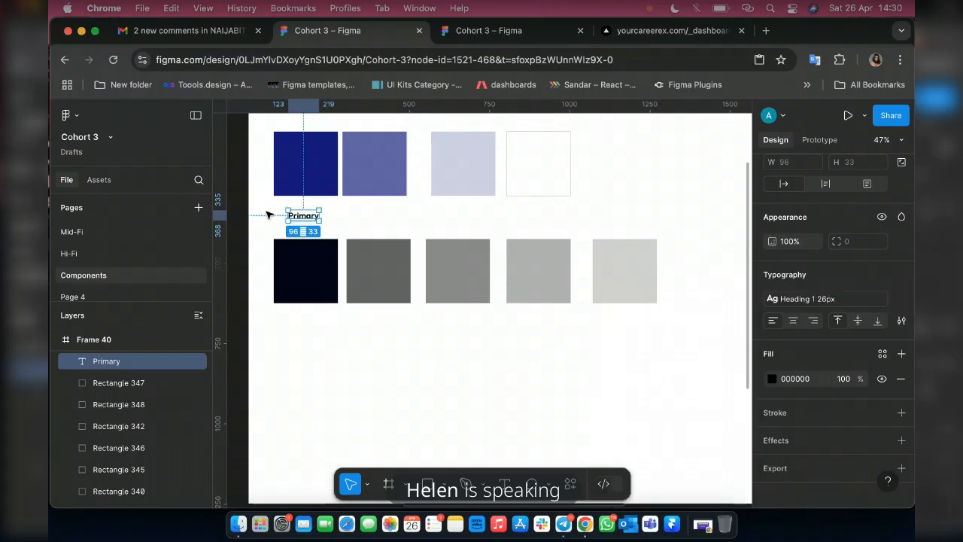
{"action": "scroll", "coordinate": [269, 215], "scroll_direction": "up", "scroll_amount": 5}
{"action": "left_click_drag", "start_coordinate": [351, 196], "coordinate": [367, 203]}
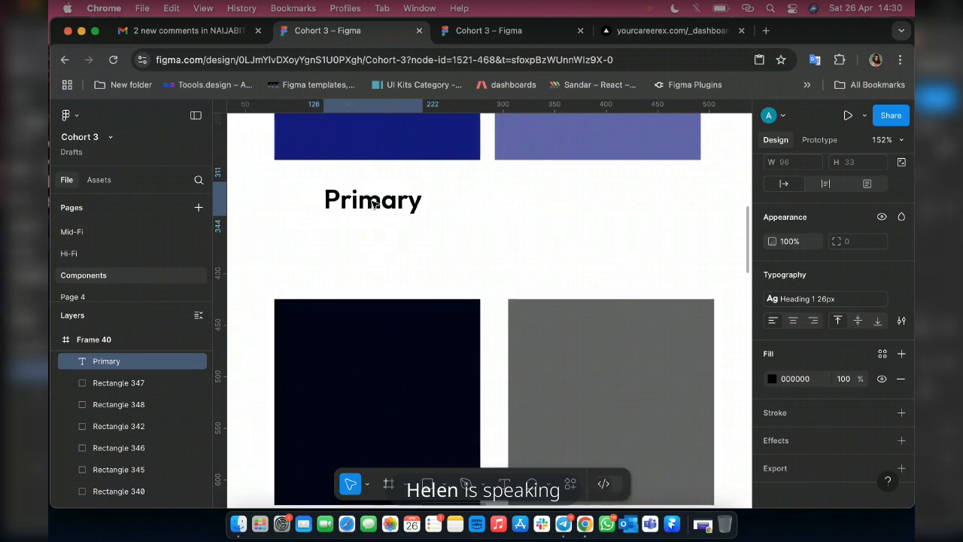
Extend the label's text to "Primary Color".
{"action": "double_click", "coordinate": [373, 203]}
{"action": "key", "text": "Right"}
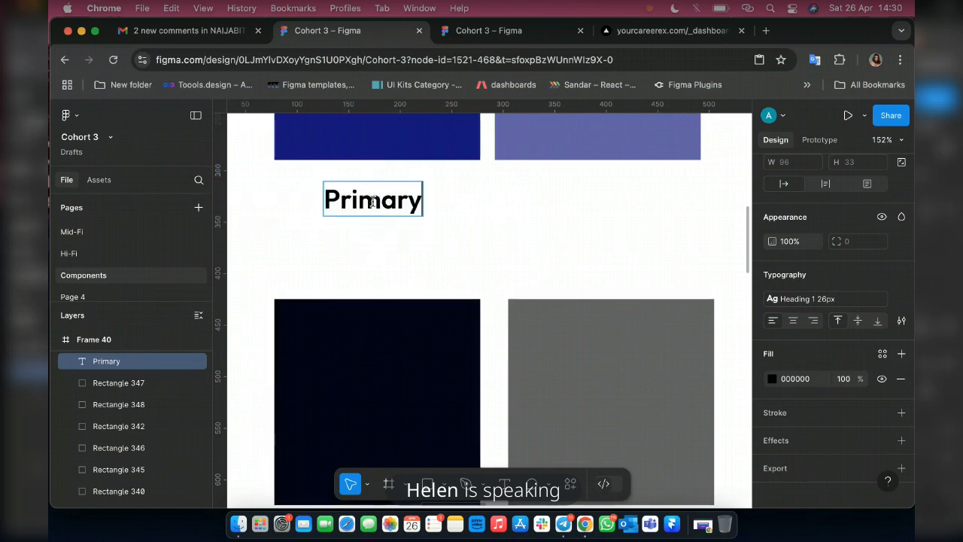
{"action": "type", "text": "cOLOR"}
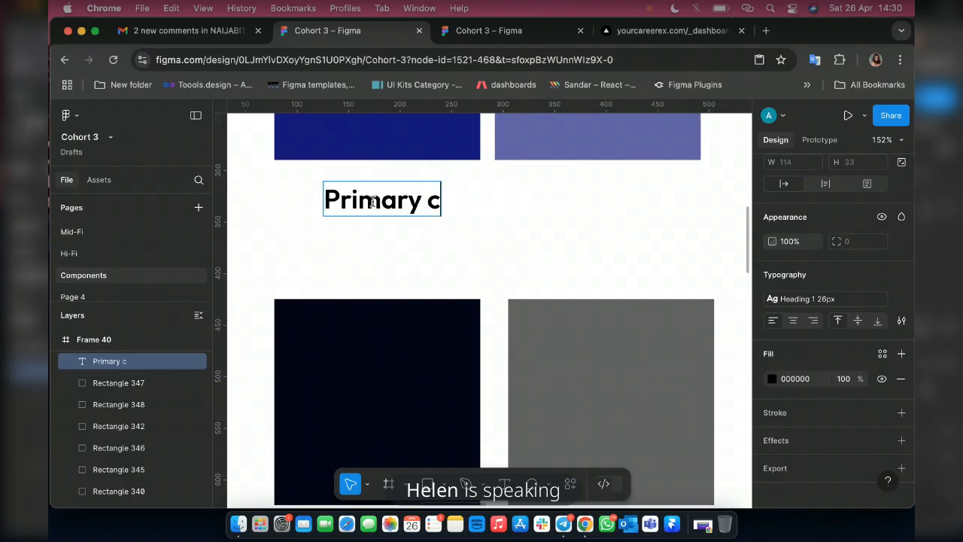
{"action": "key", "text": "BackSpace"}
{"action": "key", "text": "BackSpace"}
{"action": "key", "text": "BackSpace"}
{"action": "key", "text": "BackSpace"}
{"action": "key", "text": "BackSpace"}
{"action": "key", "text": "BackSpace"}
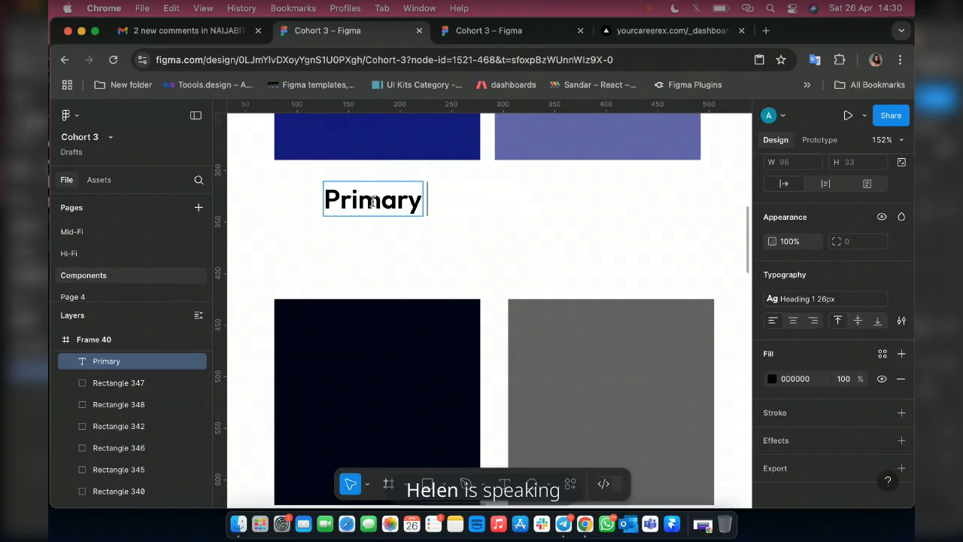
{"action": "type", "text": "Color"}
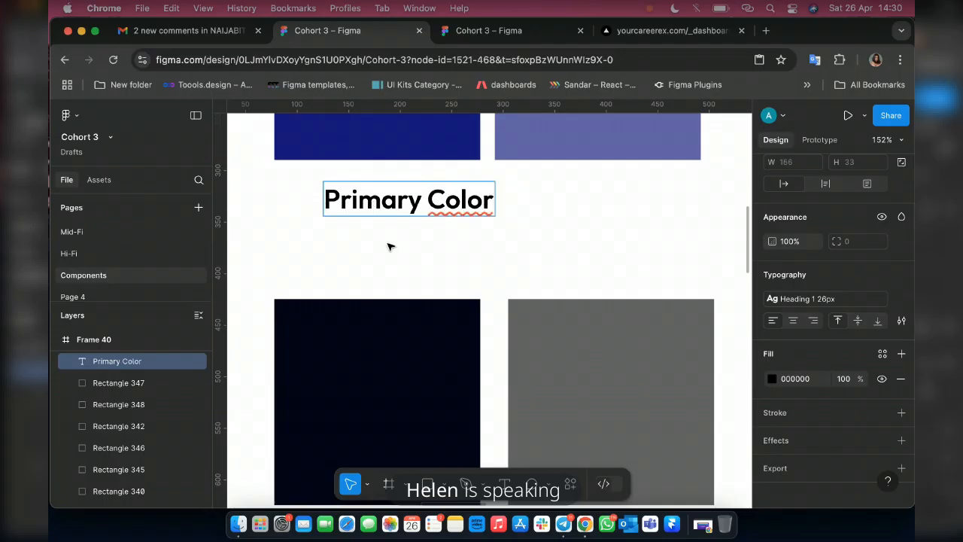
{"action": "key", "text": "Escape"}
Replace the label's text with the dark blue swatch's hex code 150F7E and place it beneath the swatch at X 142, Y 309.
{"action": "mouse_move", "coordinate": [363, 202]}
{"action": "left_mouse_down"}
{"action": "mouse_move", "coordinate": [346, 206]}
{"action": "mouse_move", "coordinate": [374, 203]}
{"action": "left_mouse_up"}
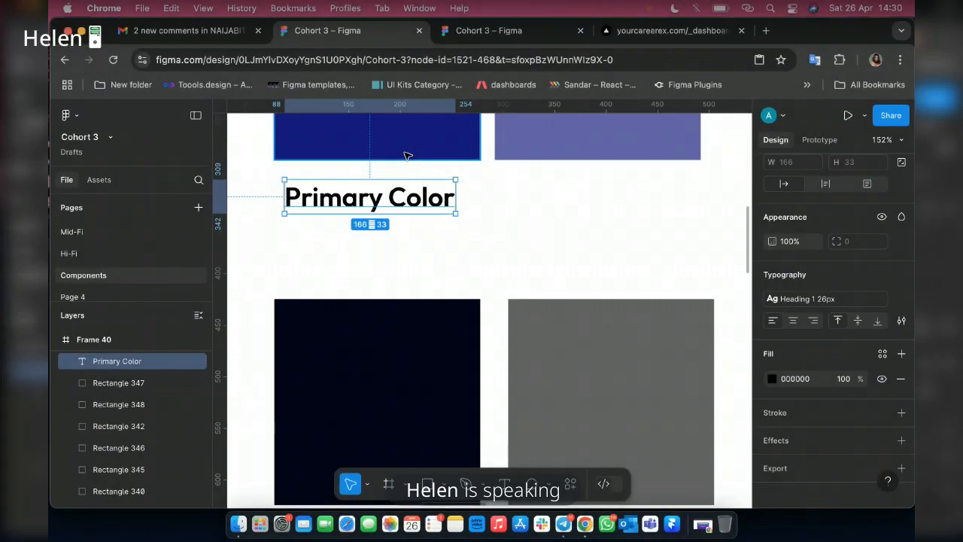
{"action": "left_click", "coordinate": [404, 155]}
{"action": "left_click", "coordinate": [794, 371]}
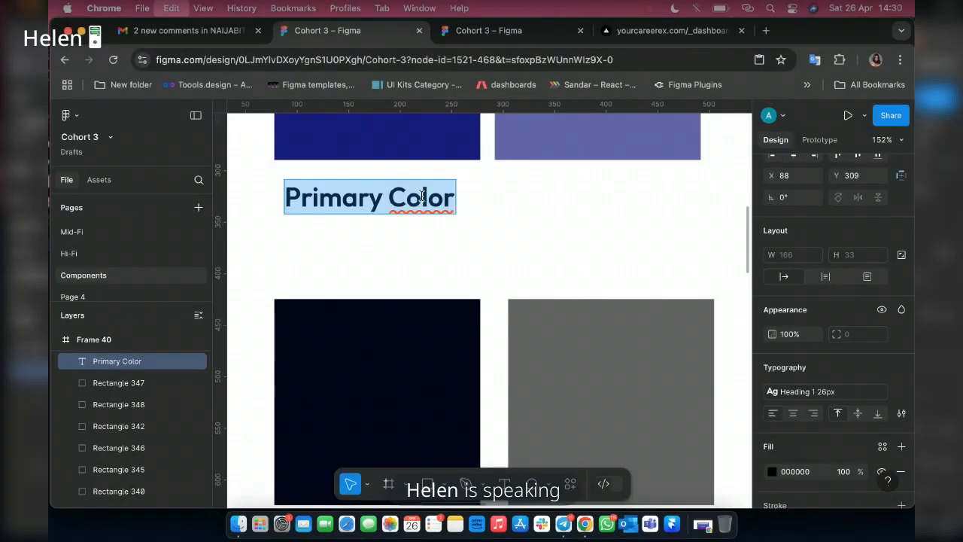
{"action": "type", "text": "150F7E"}
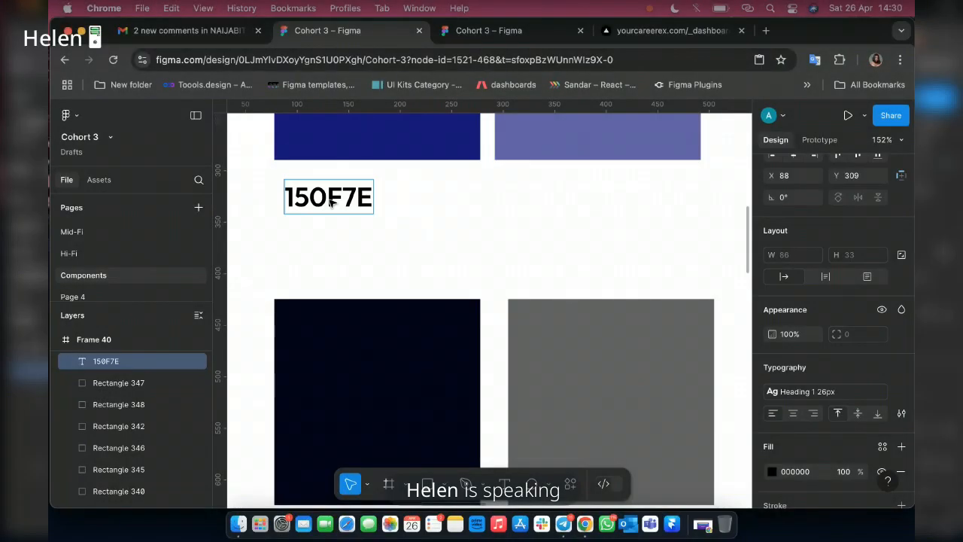
{"action": "left_click_drag", "start_coordinate": [330, 202], "coordinate": [378, 201]}
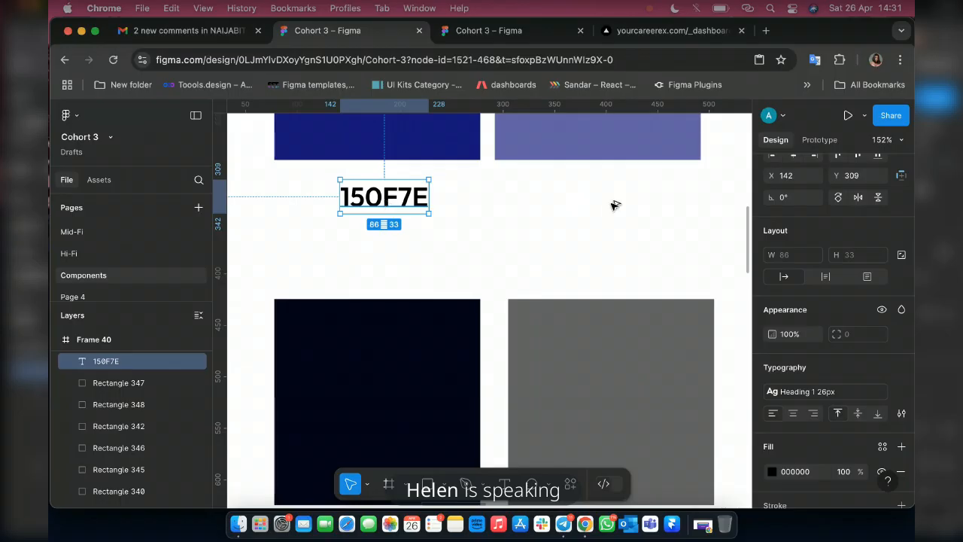
Duplicate the hex label beneath the second swatch at X 362, Y 309 and replace its text with that swatch's code 635FA9.
{"action": "left_click_drag", "start_coordinate": [387, 203], "coordinate": [613, 203]}
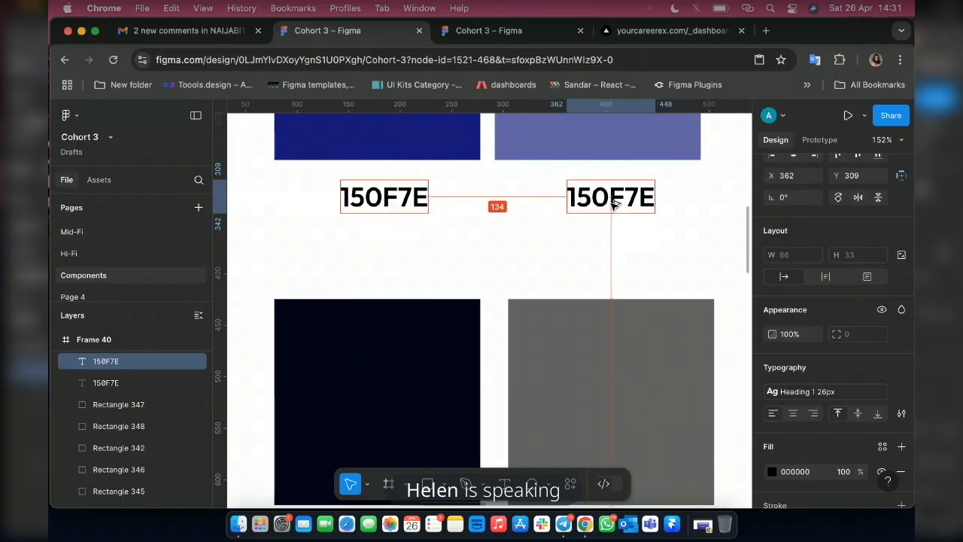
{"action": "left_click", "coordinate": [606, 149]}
{"action": "left_click", "coordinate": [792, 370]}
{"action": "key", "text": "cmd+c"}
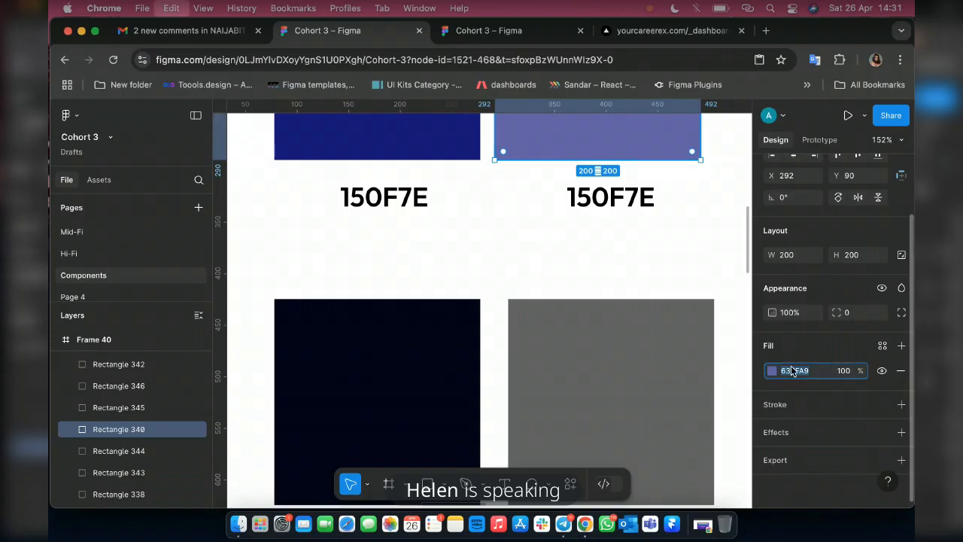
{"action": "double_click", "coordinate": [583, 205]}
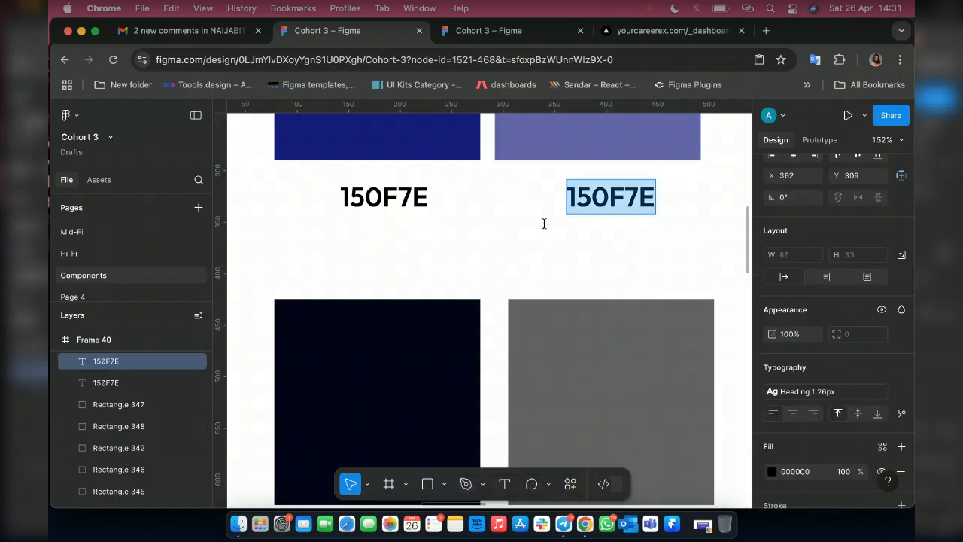
{"action": "key", "text": "cmd+v"}
{"action": "scroll", "coordinate": [537, 222], "scroll_direction": "right", "scroll_amount": 5}
{"action": "scroll", "coordinate": [537, 222], "scroll_direction": "right", "scroll_amount": 3}
{"action": "key", "text": "Escape"}
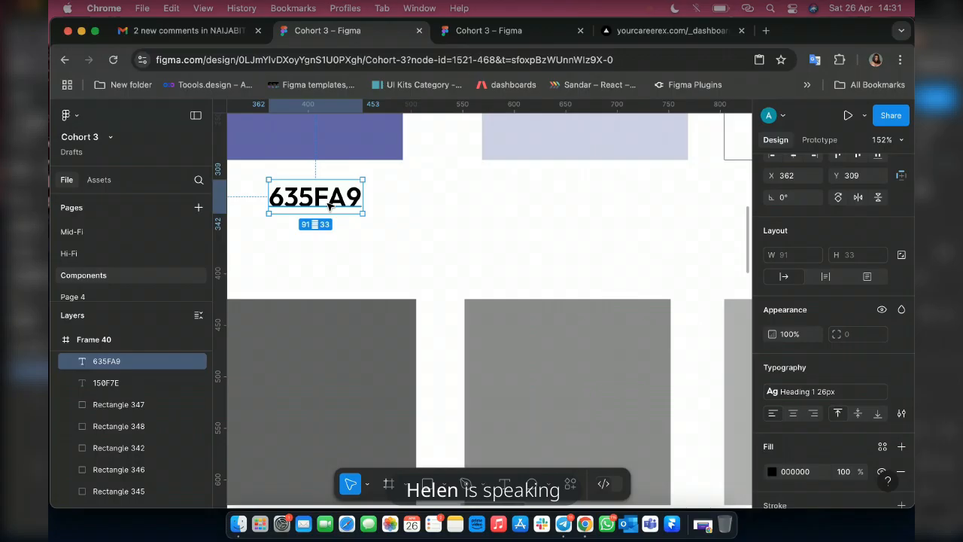
Duplicate the hex label beneath the pale lavender swatch at X 632, Y 309 and replace its text with that swatch's code D0CFE5.
{"action": "left_click_drag", "start_coordinate": [331, 207], "coordinate": [609, 156]}
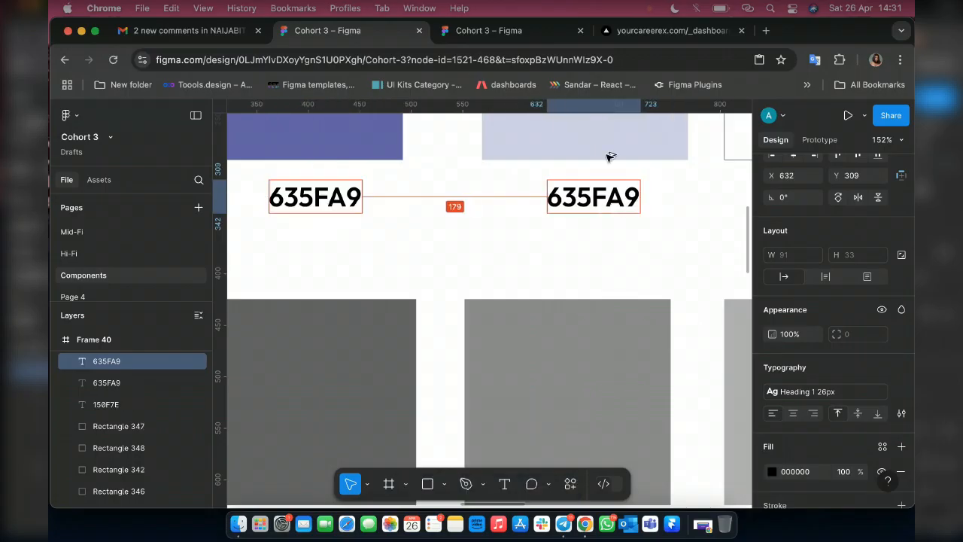
{"action": "left_click", "coordinate": [610, 155]}
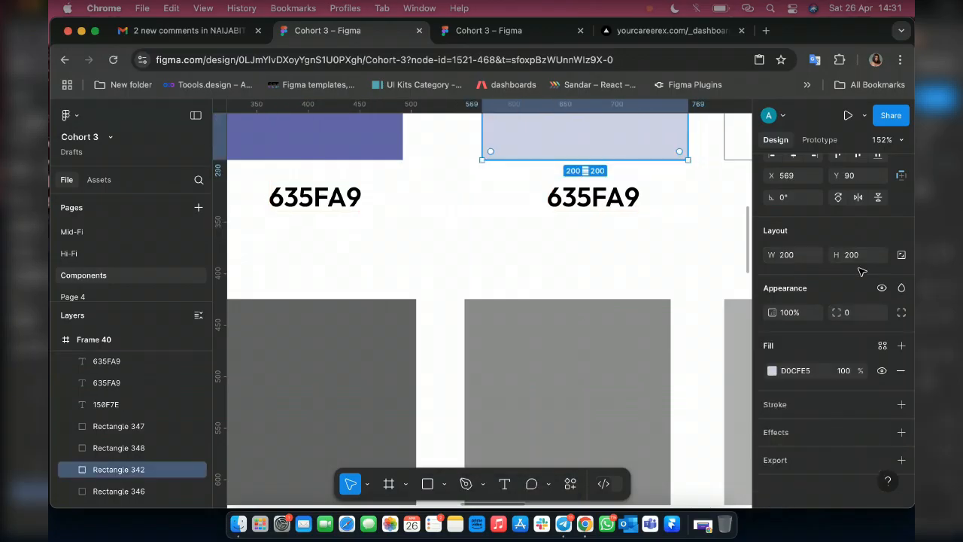
{"action": "left_click", "coordinate": [816, 375]}
{"action": "key", "text": "super+c"}
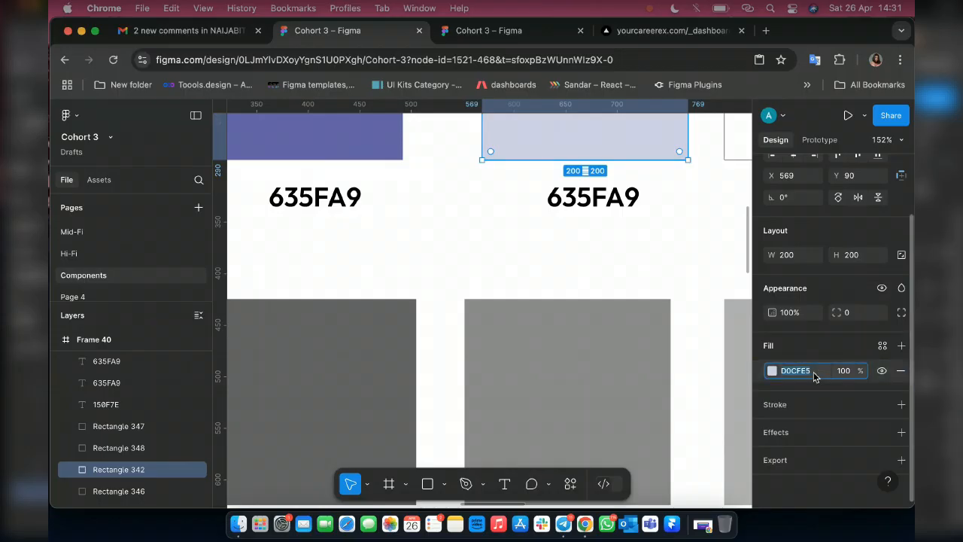
{"action": "left_click", "coordinate": [579, 197]}
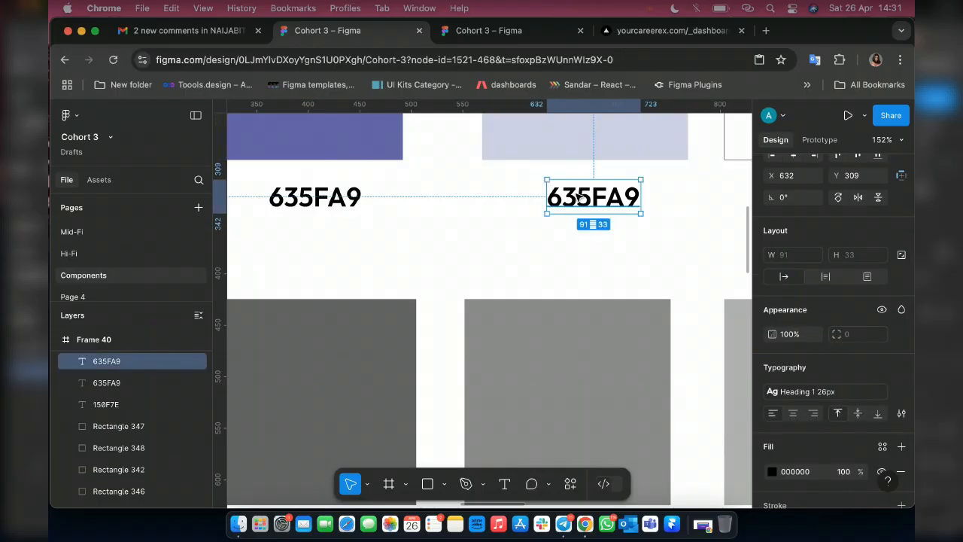
{"action": "double_click", "coordinate": [579, 197]}
{"action": "key", "text": "super+v"}
{"action": "key", "text": "Escape"}
Duplicate the hex label beneath the white swatch at X 861, Y 309 and replace its text with FFFFFF.
{"action": "scroll", "coordinate": [472, 241], "scroll_direction": "right", "scroll_amount": 5}
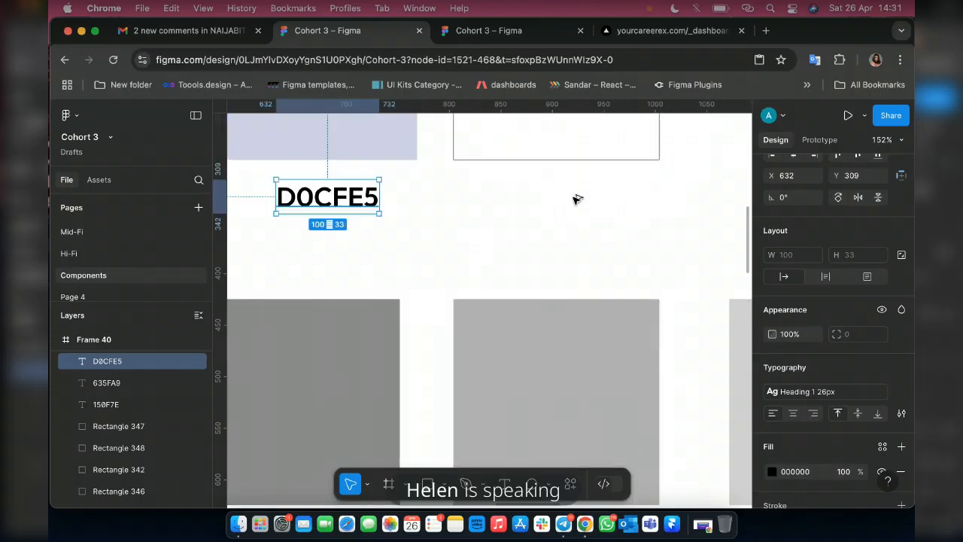
{"action": "key", "text": "super+d"}
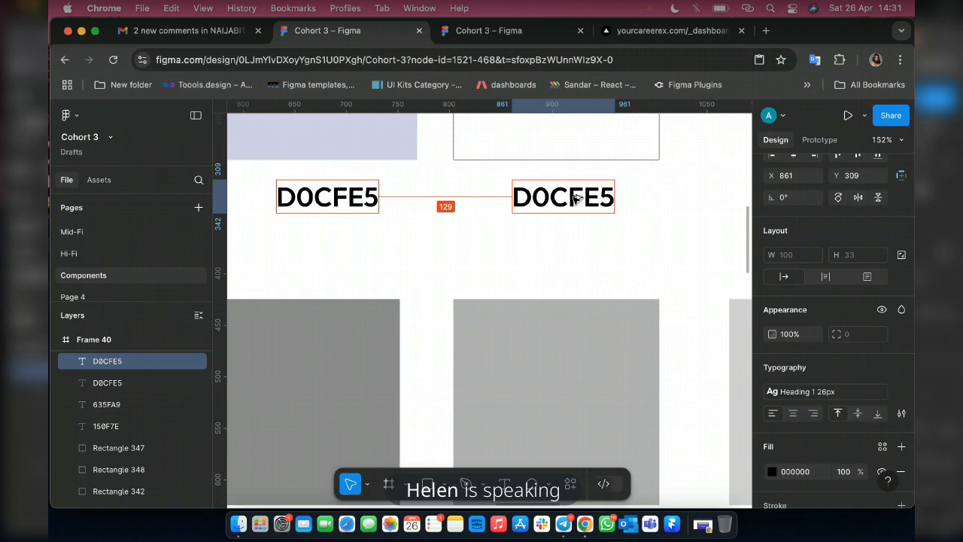
{"action": "double_click", "coordinate": [574, 197]}
{"action": "type", "text": "Fff"}
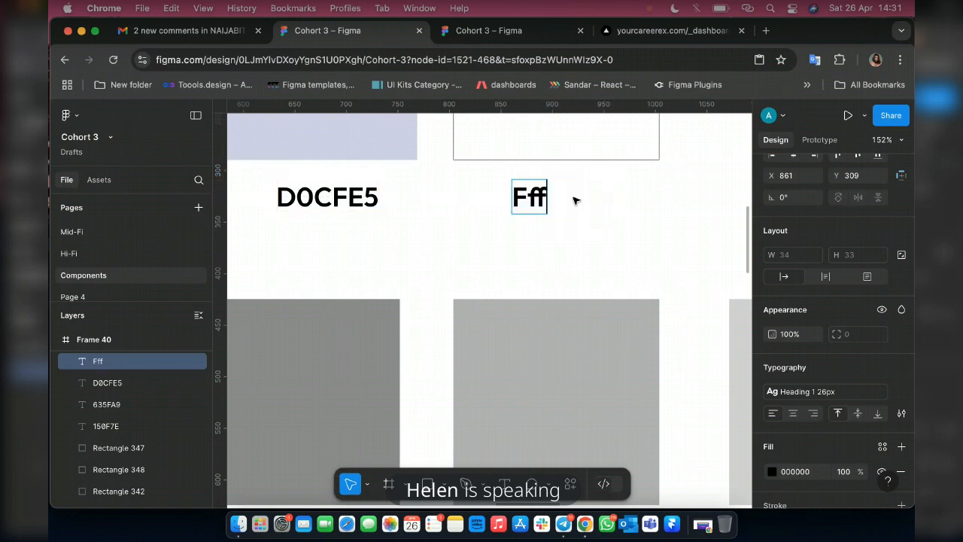
{"action": "key", "text": "BackSpace"}
{"action": "key", "text": "BackSpace"}
{"action": "type", "text": "FFFFF"}
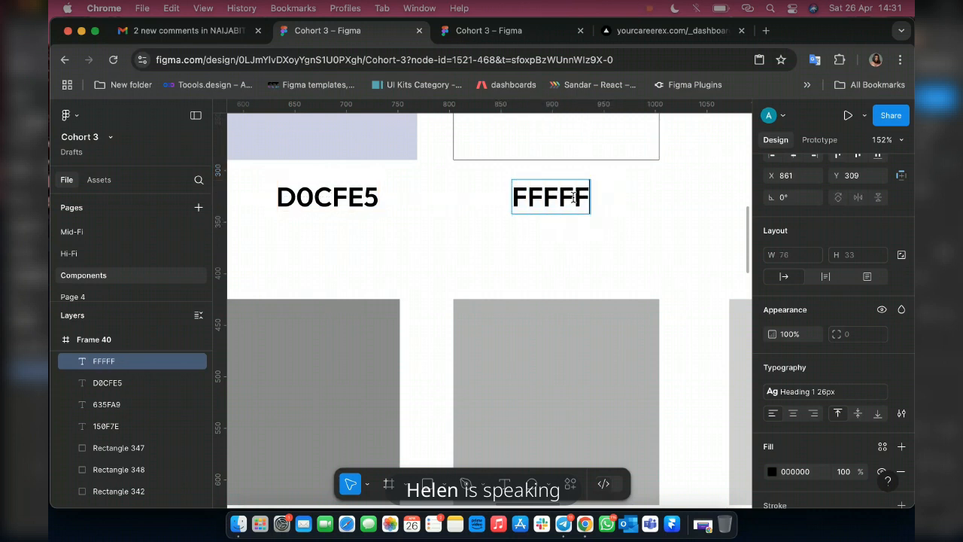
{"action": "key", "text": "Escape"}
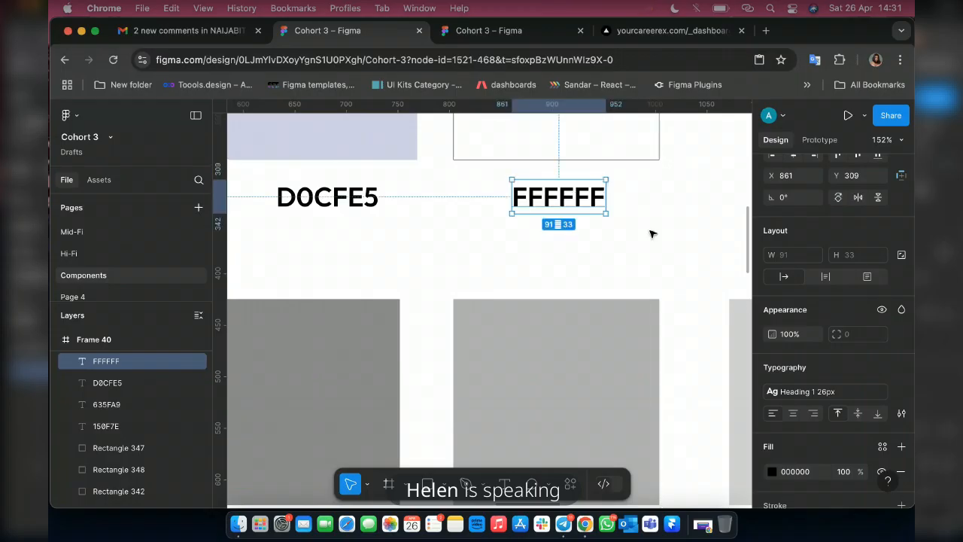
Duplicate the hex label beneath the lightest grey swatch at X 1159, Y 647, detach that swatch's fill style, and replace the label text with D0D0D0.
{"action": "scroll", "coordinate": [651, 230], "scroll_direction": "down", "scroll_amount": 5}
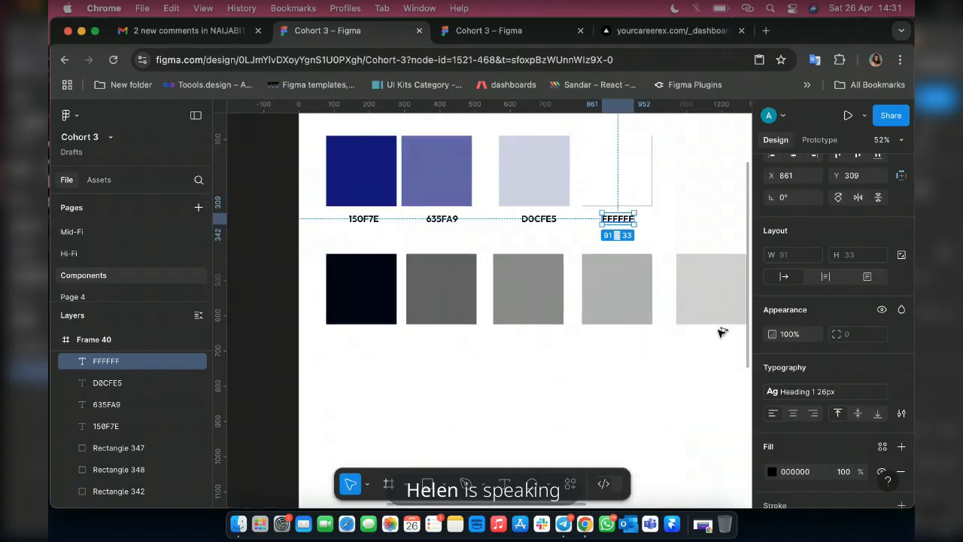
{"action": "key", "text": "super+v"}
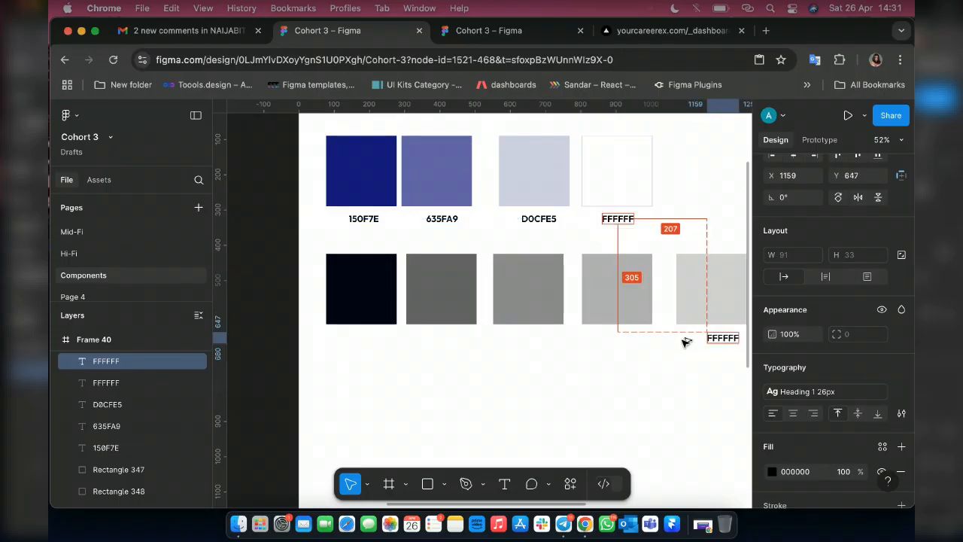
{"action": "scroll", "coordinate": [664, 310], "scroll_direction": "right", "scroll_amount": 3}
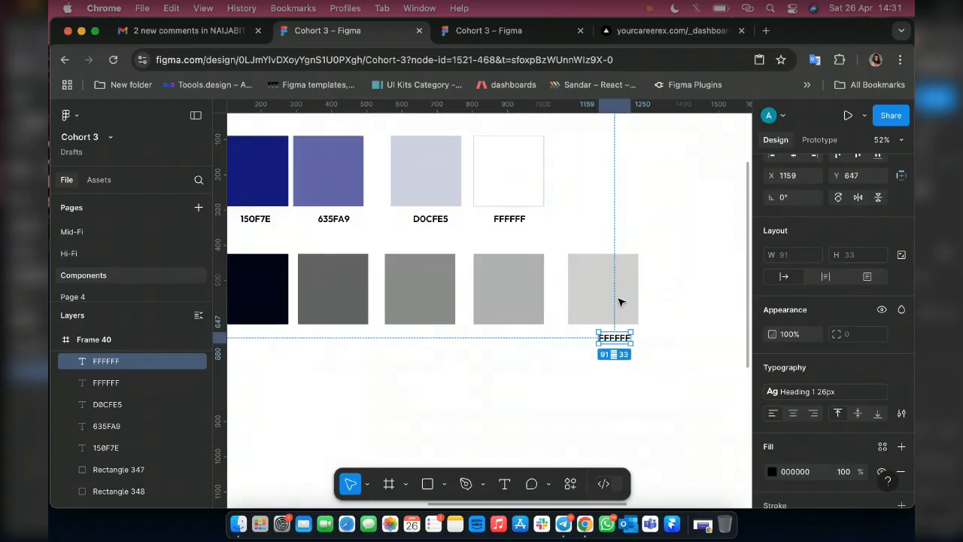
{"action": "left_click", "coordinate": [619, 302]}
{"action": "left_click", "coordinate": [865, 376]}
{"action": "left_click", "coordinate": [879, 371]}
{"action": "left_click", "coordinate": [810, 372]}
{"action": "key", "text": "cmd+c"}
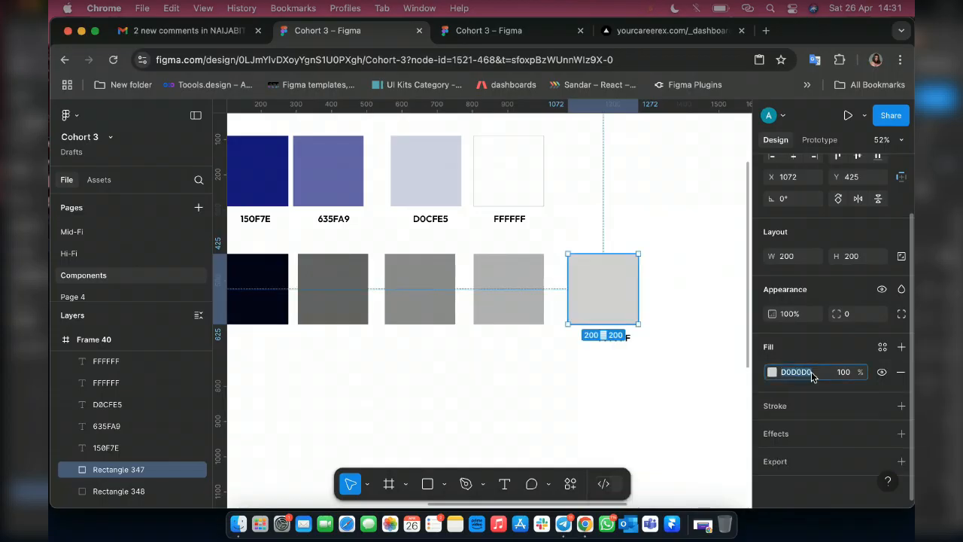
{"action": "double_click", "coordinate": [612, 338]}
{"action": "key", "text": "cmd+v"}
{"action": "key", "text": "Escape"}
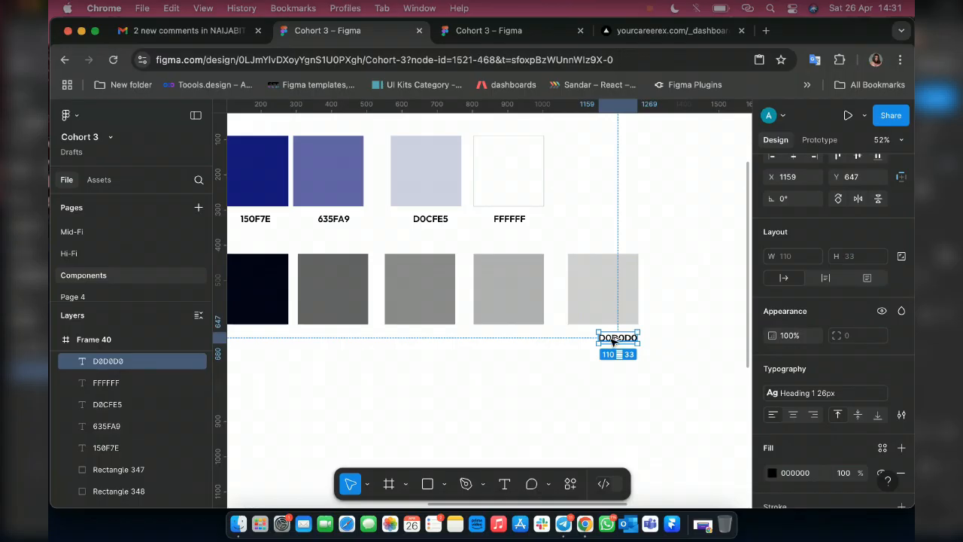
Duplicate the hex label beneath the fourth grey-row swatch at X 861, Y 647, detach the swatch's fill style, and change the label to B1B1B1.
{"action": "left_click_drag", "start_coordinate": [507, 340], "coordinate": [509, 296]}
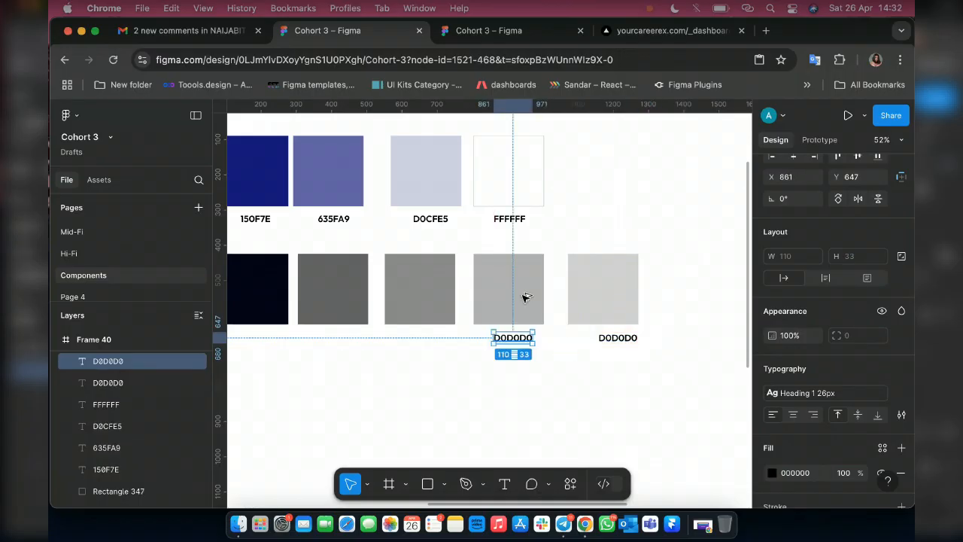
{"action": "left_click", "coordinate": [522, 303]}
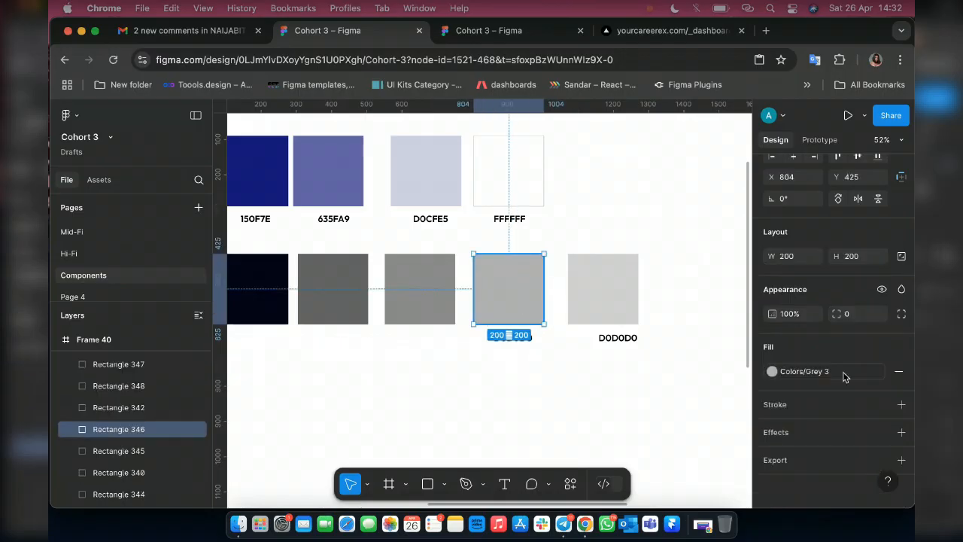
{"action": "left_click", "coordinate": [877, 371]}
{"action": "left_click", "coordinate": [810, 376]}
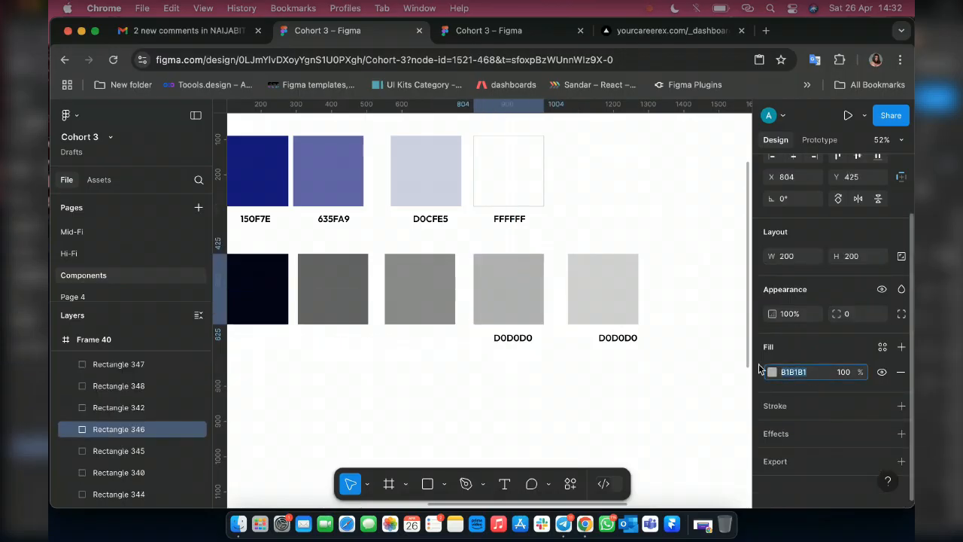
{"action": "left_click", "coordinate": [512, 339]}
{"action": "double_click", "coordinate": [509, 340]}
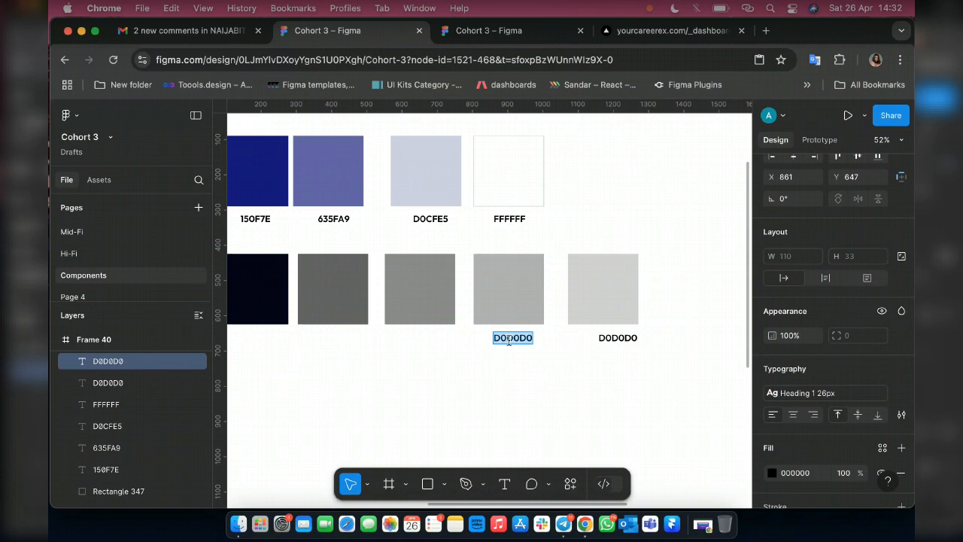
{"action": "type", "text": "B1B1B1"}
{"action": "key", "text": "Escape"}
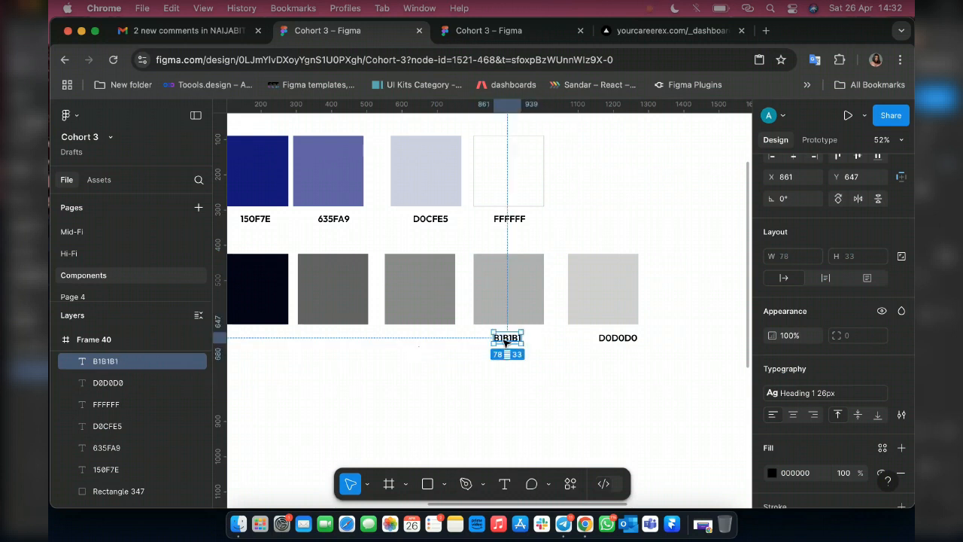
Duplicate the hex label beneath the middle grey swatch at X 652, Y 647, detach the swatch's fill style, and change the label to 8A8A8A.
{"action": "left_click_drag", "start_coordinate": [507, 338], "coordinate": [433, 338]}
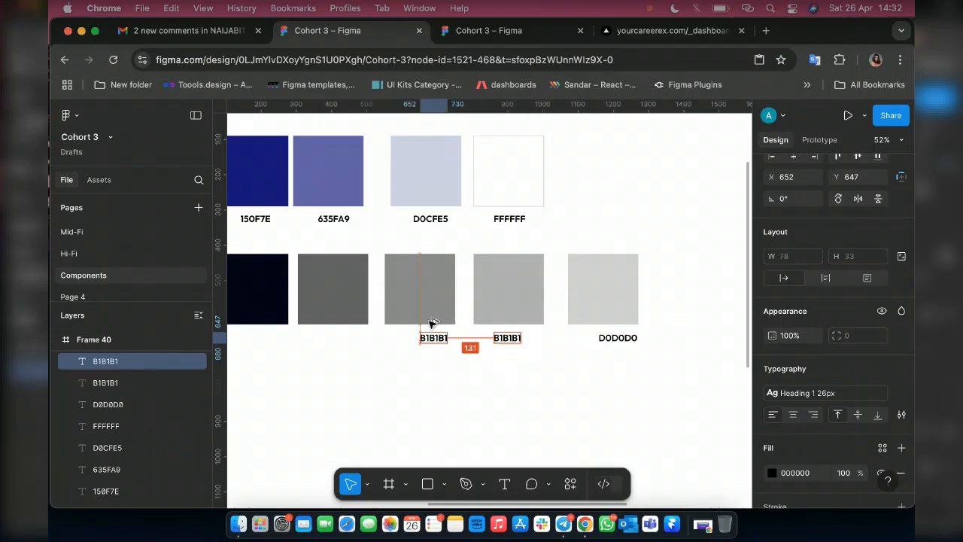
{"action": "left_click", "coordinate": [432, 322]}
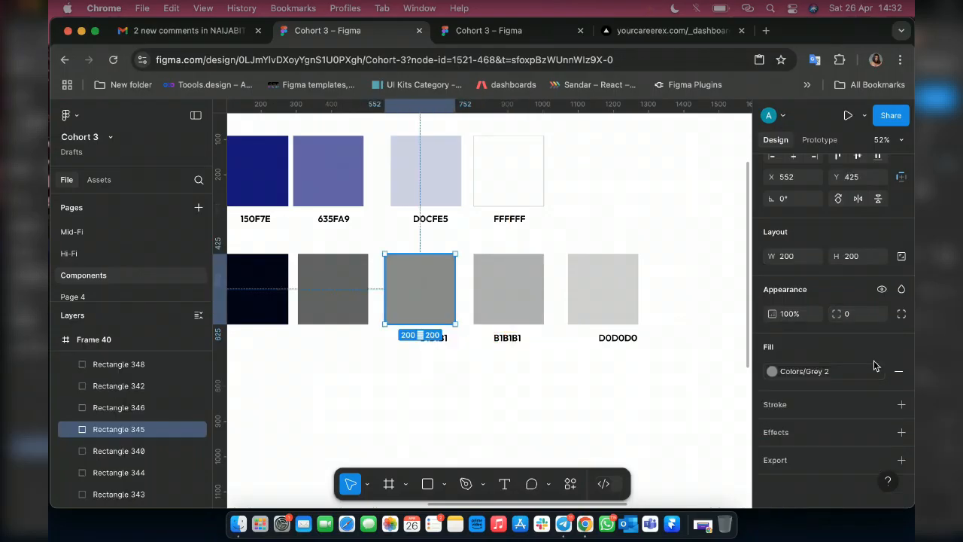
{"action": "left_click", "coordinate": [875, 369]}
{"action": "key", "text": "super+c"}
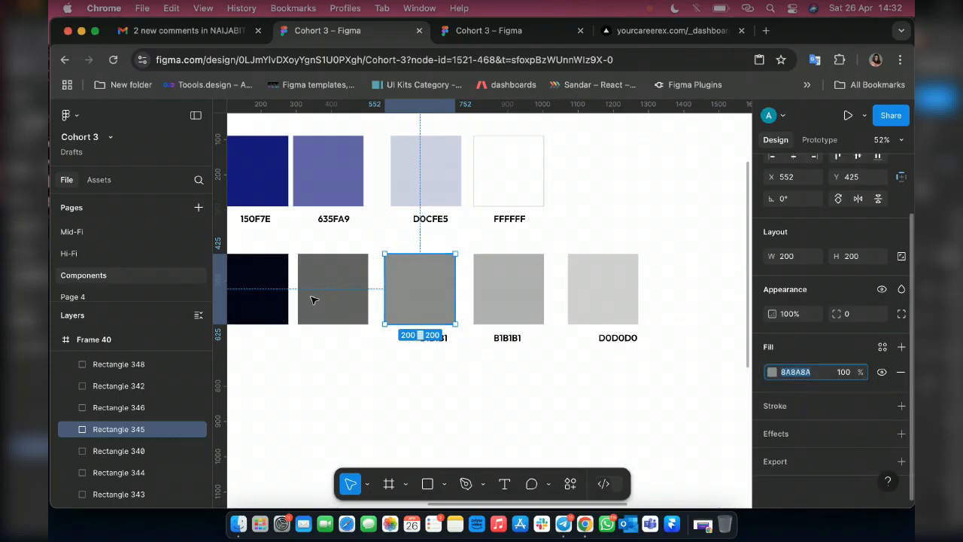
{"action": "double_click", "coordinate": [432, 339]}
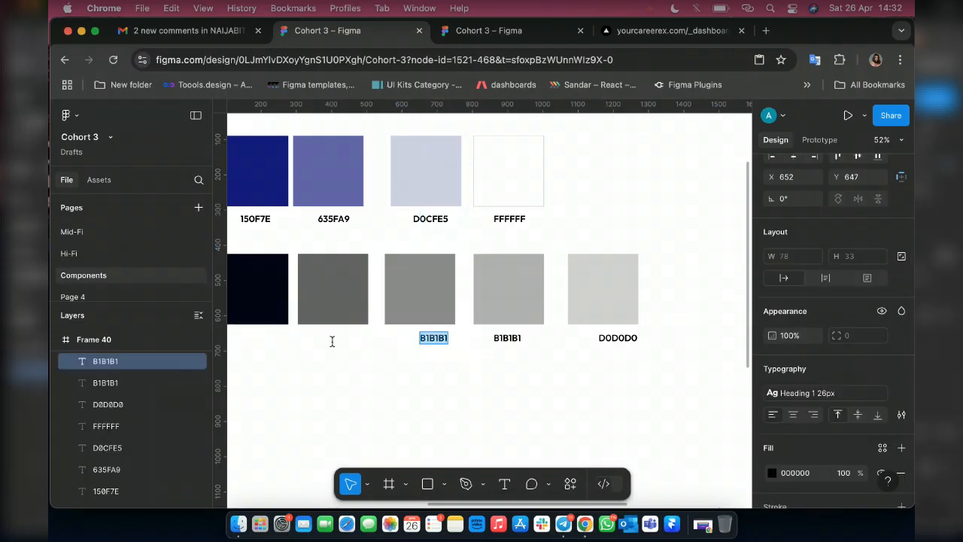
{"action": "key", "text": "super+v"}
{"action": "key", "text": "Escape"}
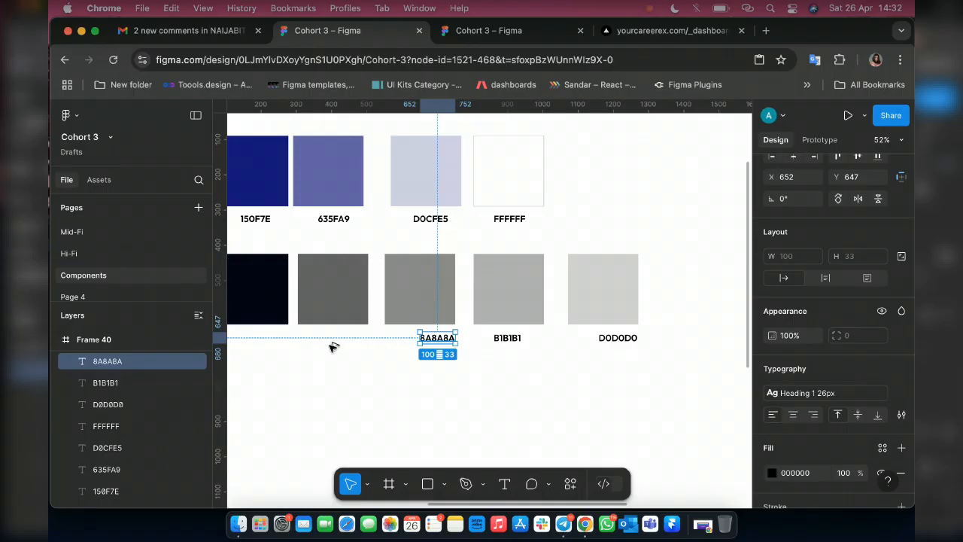
Duplicate the hex label beneath the darkest grey swatch at X 353, Y 647, detach the swatch's fill style, and change the label to 646363.
{"action": "left_click_drag", "start_coordinate": [437, 339], "coordinate": [332, 343]}
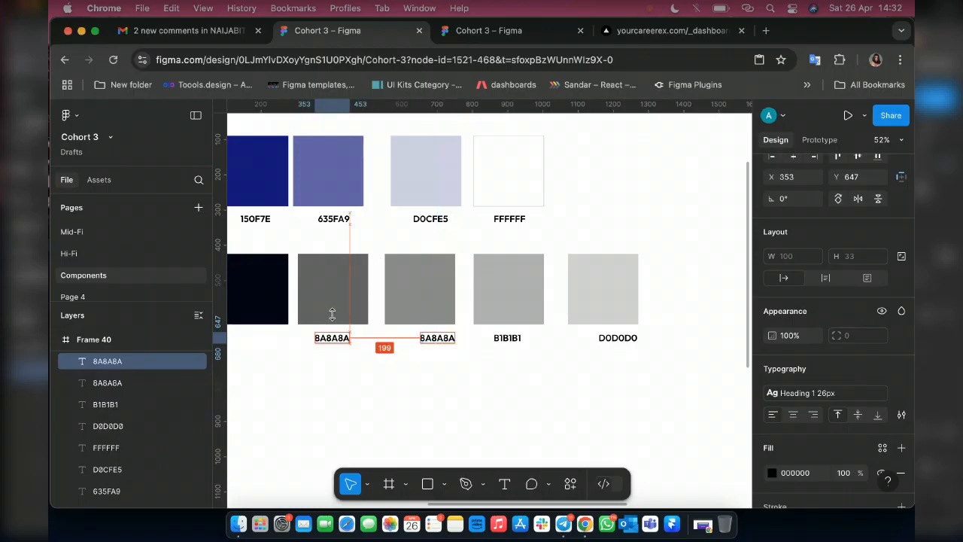
{"action": "left_click", "coordinate": [333, 315]}
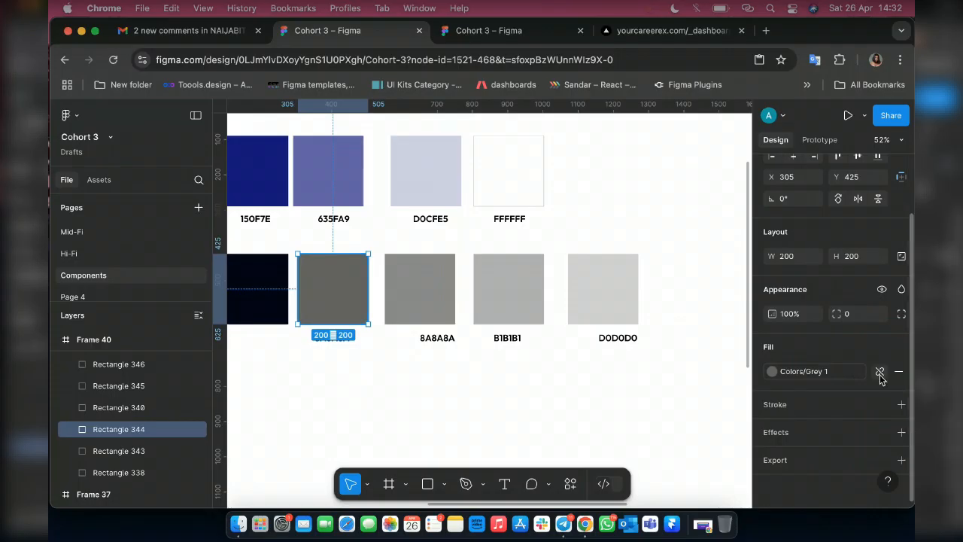
{"action": "left_click", "coordinate": [878, 374]}
{"action": "left_click", "coordinate": [802, 371]}
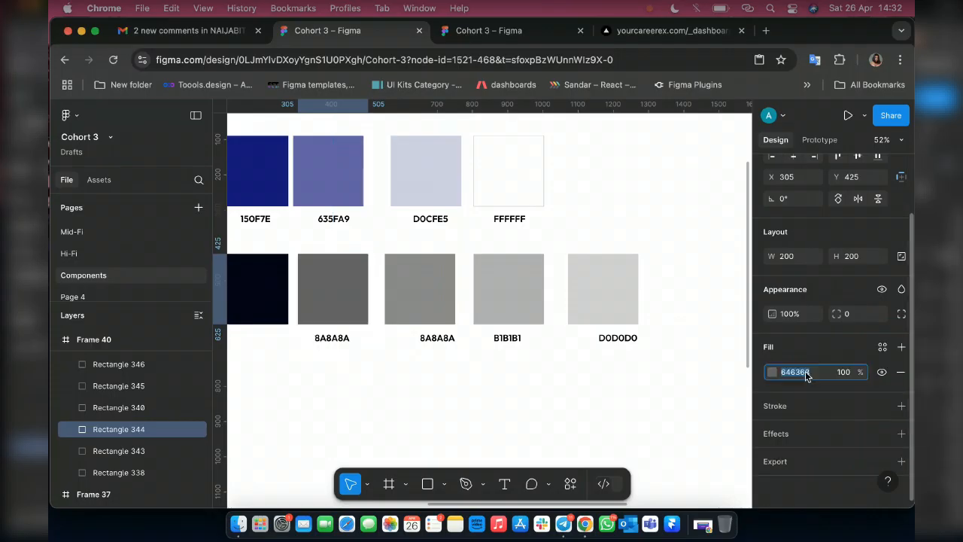
{"action": "left_click", "coordinate": [319, 340]}
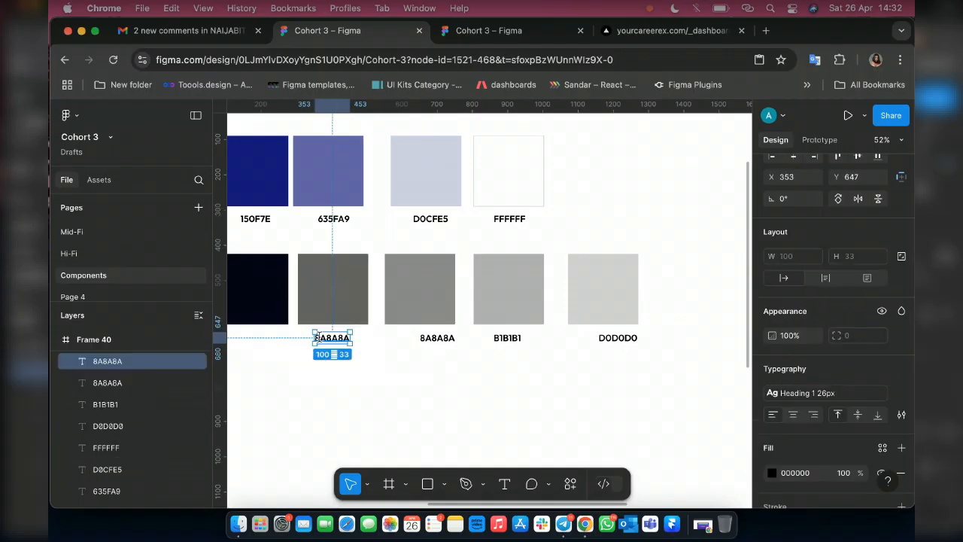
{"action": "scroll", "coordinate": [307, 366], "scroll_direction": "left", "scroll_amount": 3}
{"action": "left_click", "coordinate": [437, 340]}
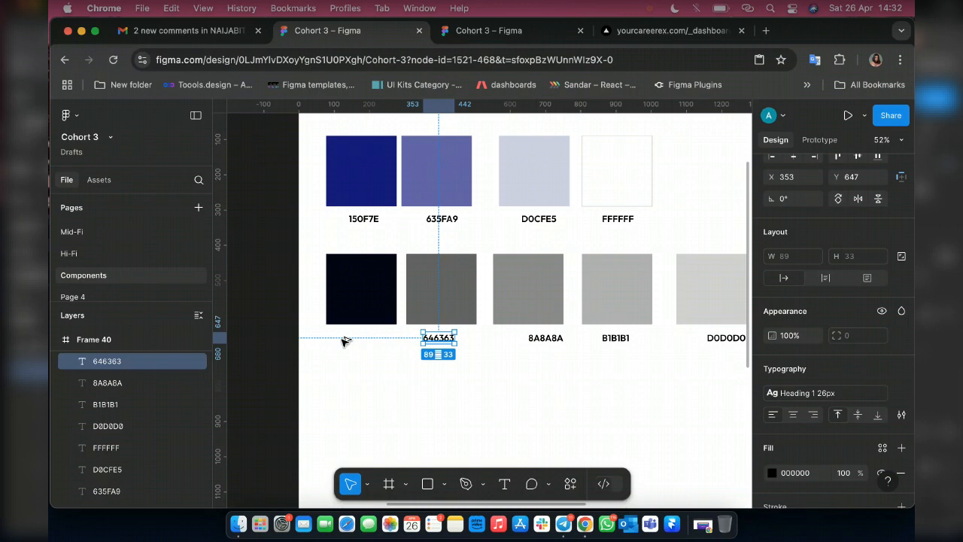
Duplicate the hex label beneath the black swatch at X 133, Y 647, detach the swatch's fill style, and change the label to 040319.
{"action": "left_click_drag", "start_coordinate": [438, 339], "coordinate": [361, 342]}
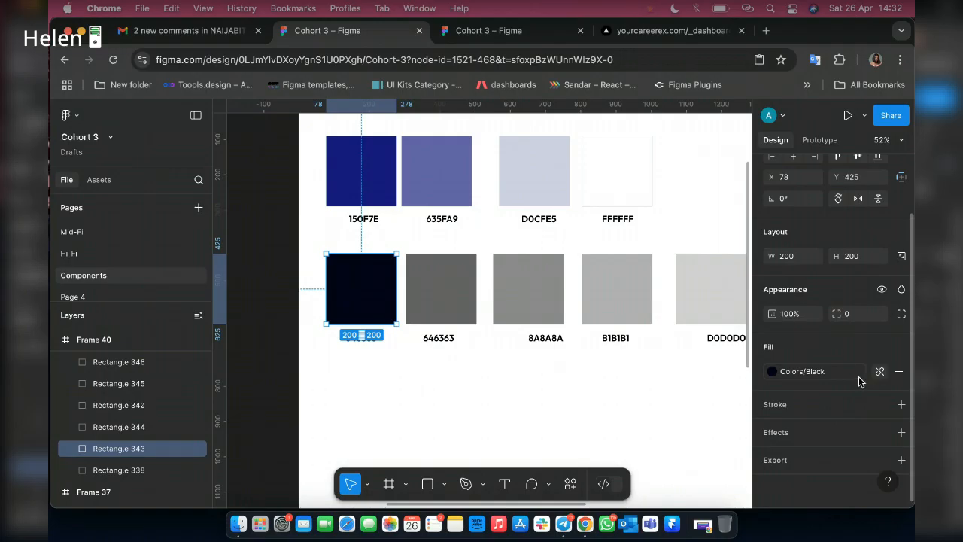
{"action": "left_click", "coordinate": [879, 370]}
{"action": "left_click", "coordinate": [797, 371]}
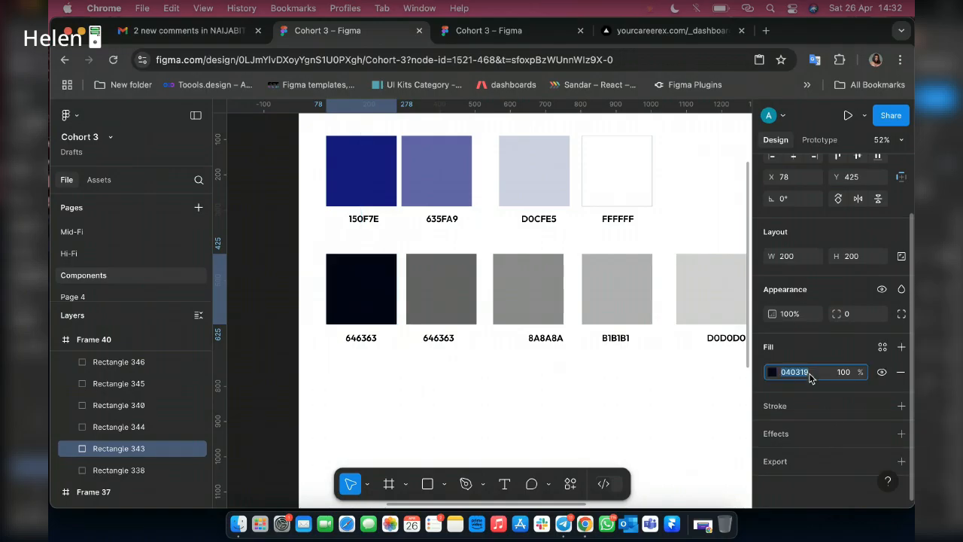
{"action": "left_click", "coordinate": [374, 336]}
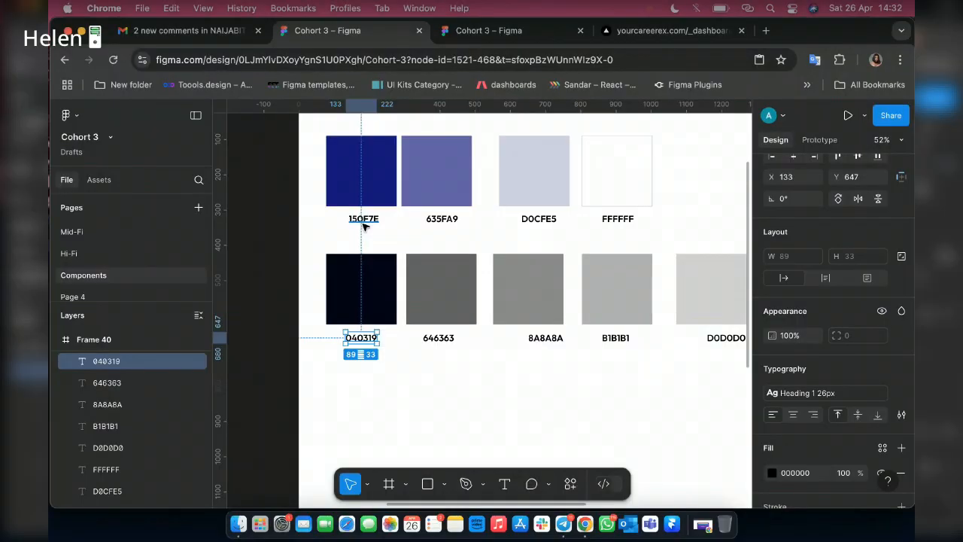
Create a color style named Blue 1 from the dark blue swatch's 150F7E fill.
{"action": "left_click", "coordinate": [365, 224]}
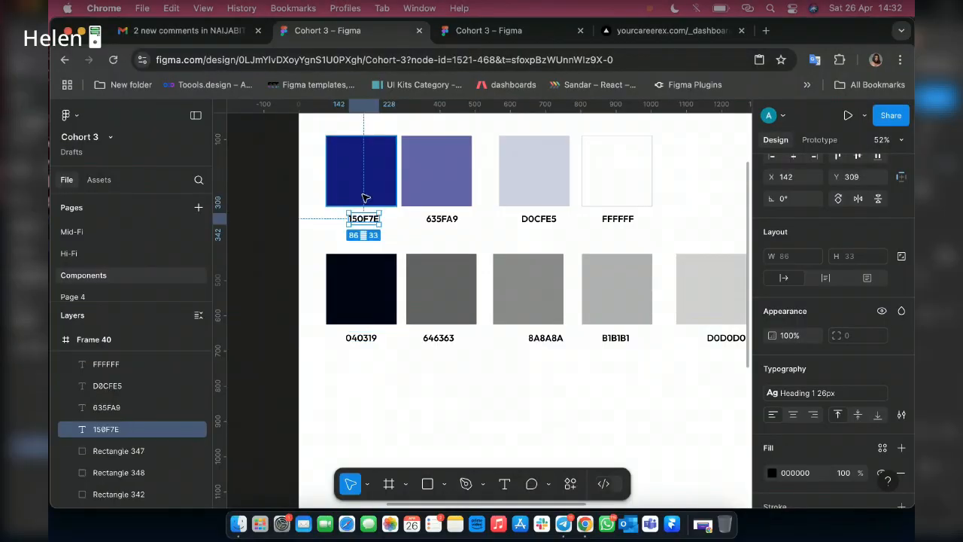
{"action": "left_click", "coordinate": [364, 198]}
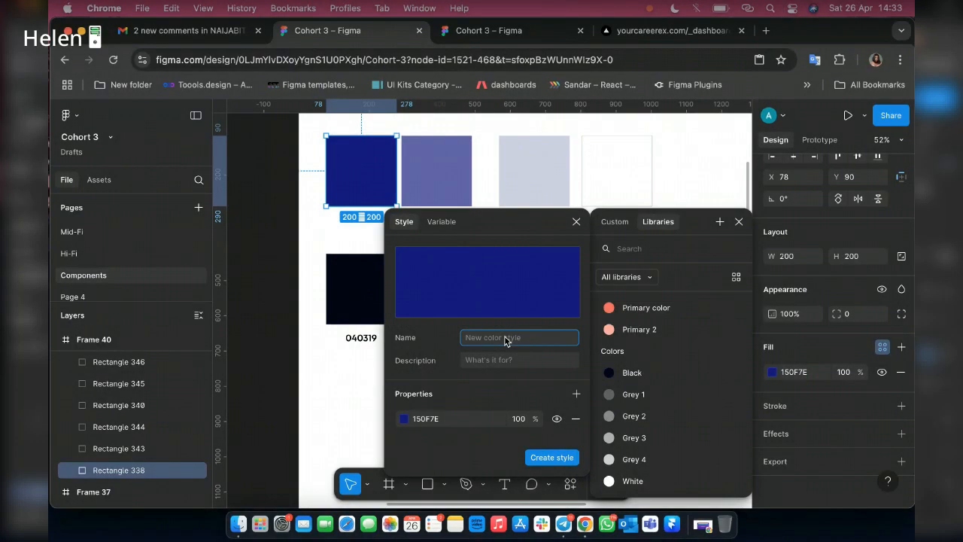
{"action": "type", "text": "b"}
{"action": "key", "text": "BackSpace"}
{"action": "type", "text": "Blue 1"}
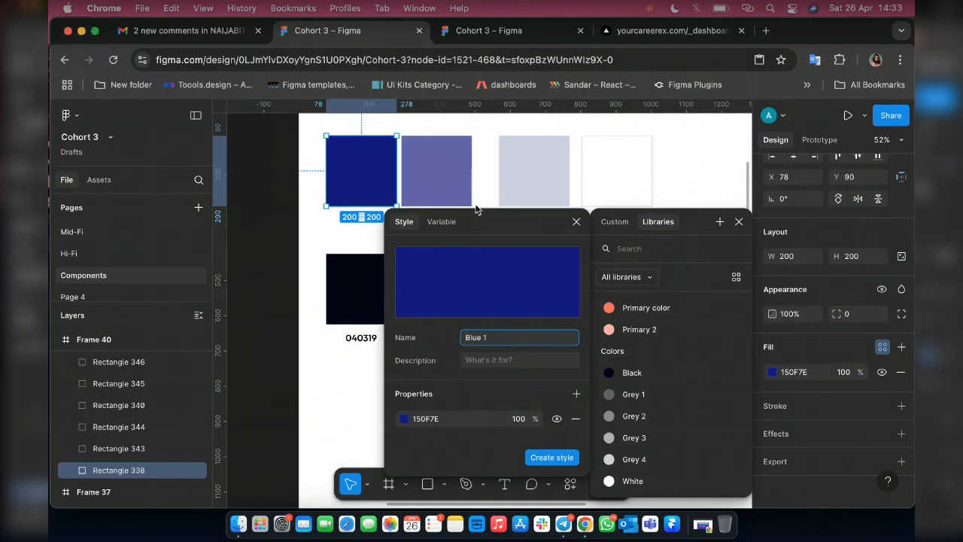
{"action": "key", "text": "Return"}
Create a color style named Blue 2 from the 635FA9 swatch's fill.
{"action": "left_click", "coordinate": [455, 180]}
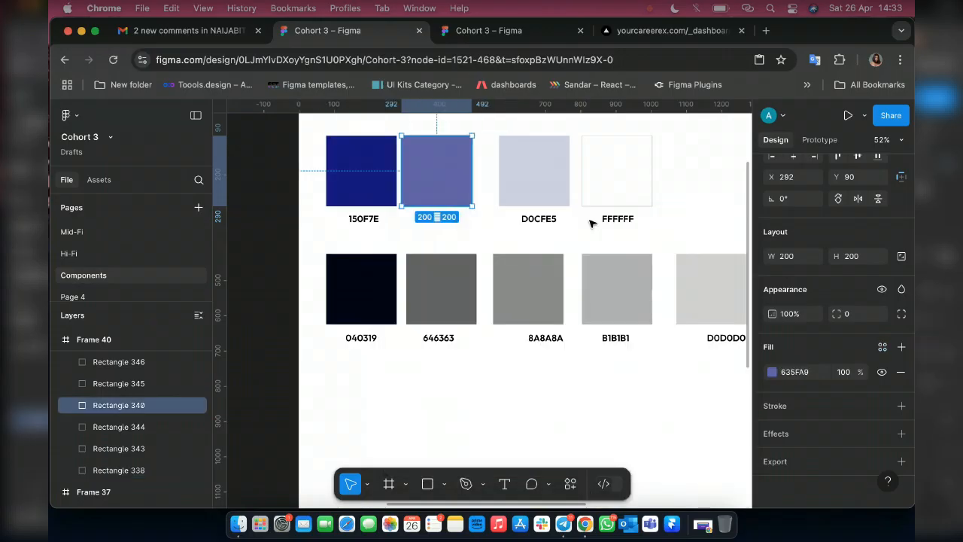
{"action": "left_click", "coordinate": [881, 346]}
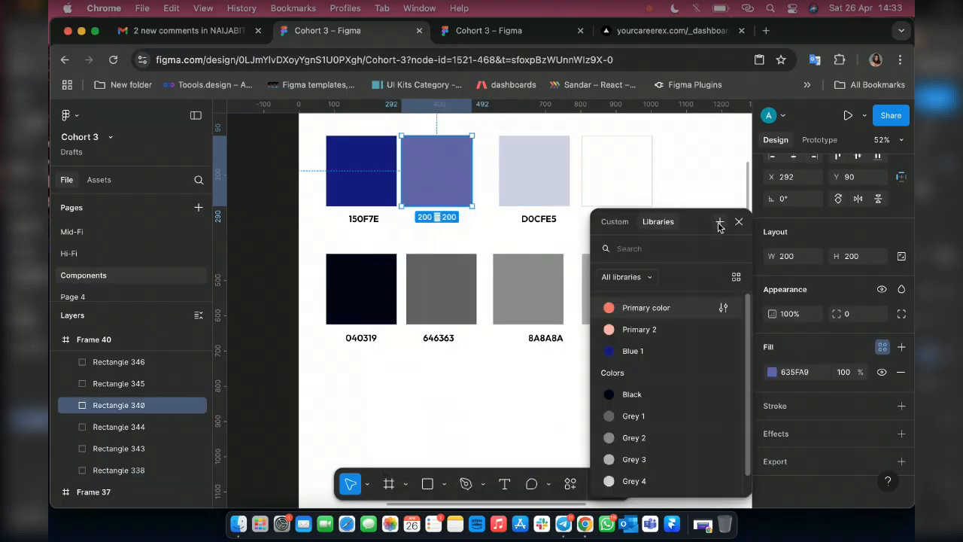
{"action": "type", "text": "Blu"}
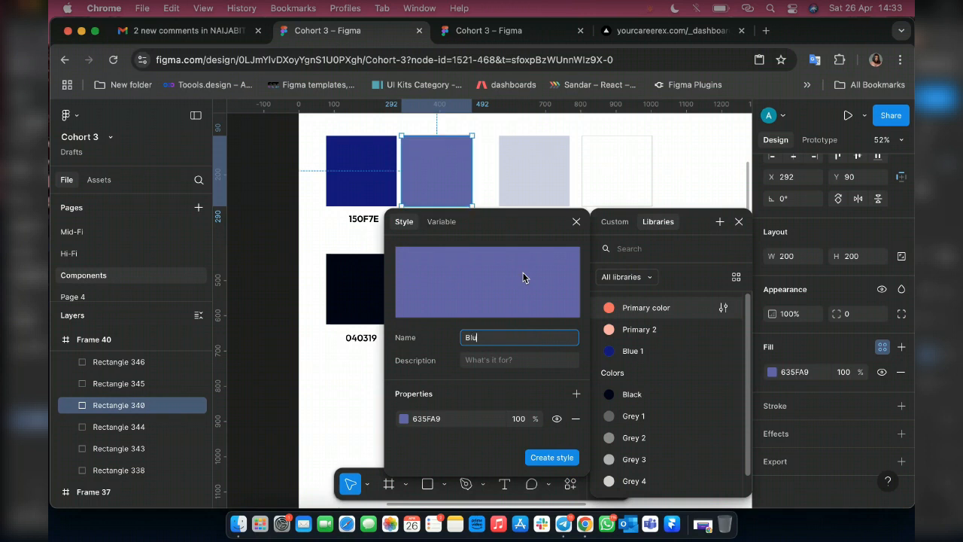
{"action": "type", "text": "e 2"}
{"action": "key", "text": "Return"}
Create a color style named Blue 3 from the pale blue D0CFE5 swatch's fill.
{"action": "left_click", "coordinate": [546, 171]}
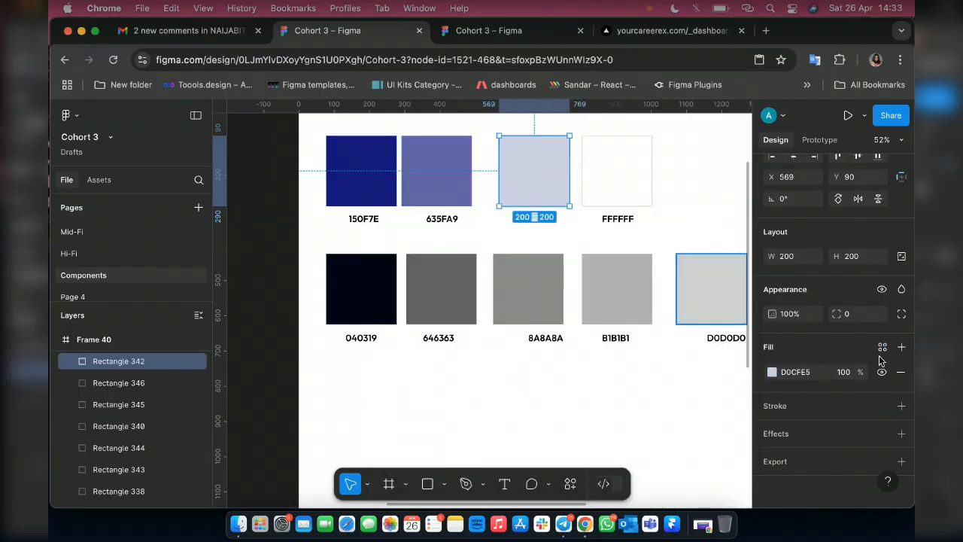
{"action": "left_click", "coordinate": [881, 347]}
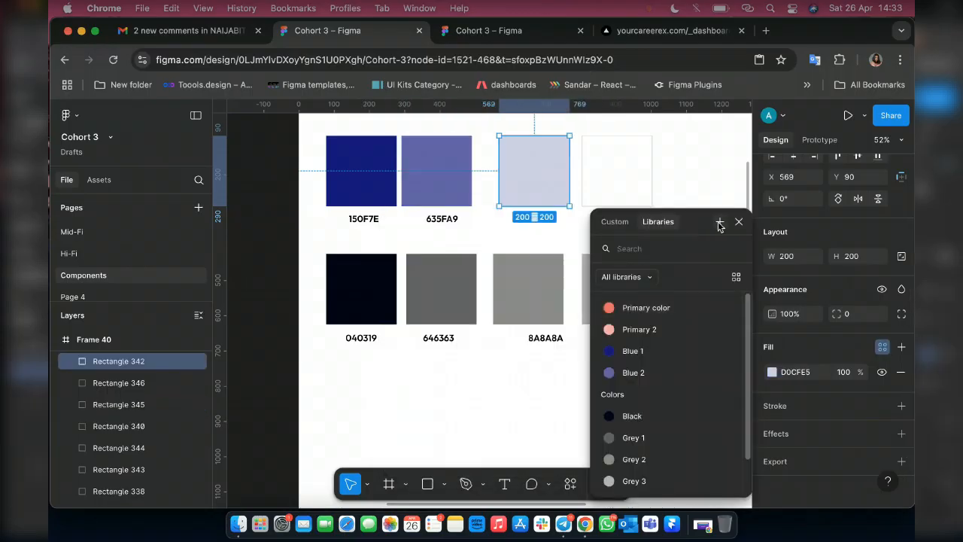
{"action": "left_click", "coordinate": [719, 221]}
{"action": "type", "text": "Blue 3"}
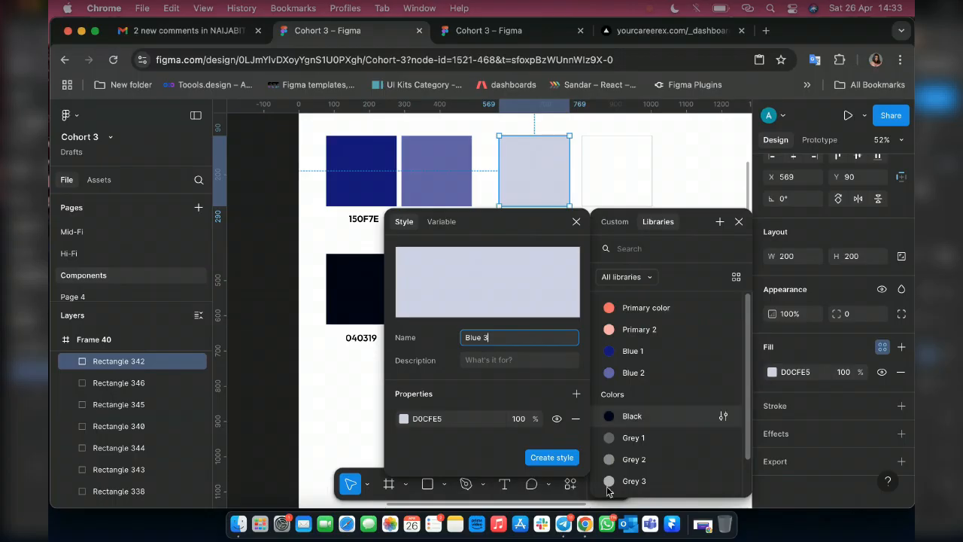
{"action": "left_click", "coordinate": [562, 460]}
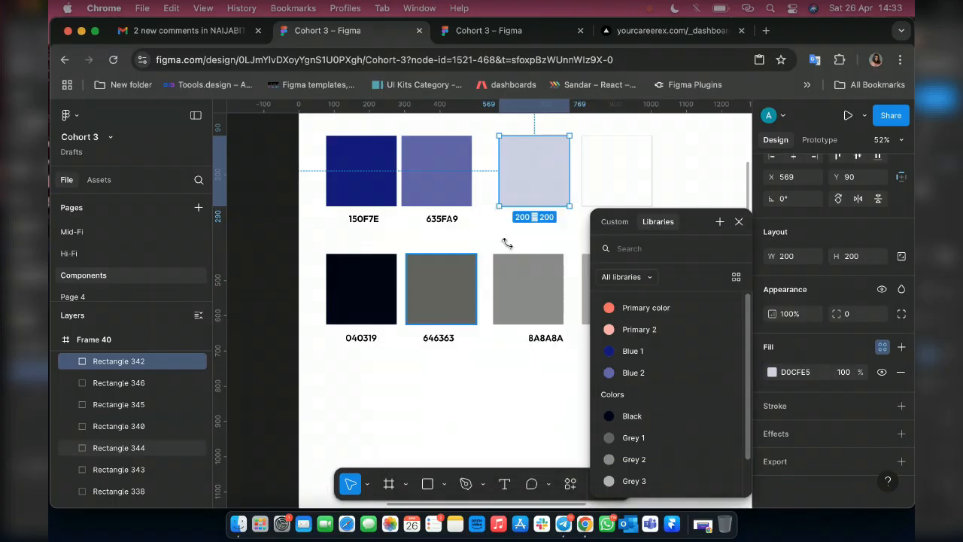
{"action": "left_click", "coordinate": [739, 222]}
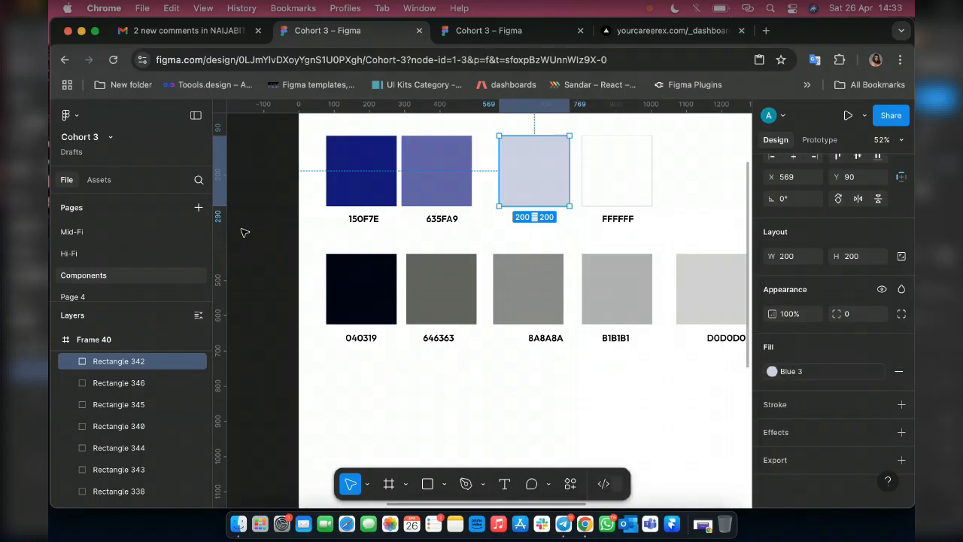
Deselect the swatch and put the Black color style into a new folder named Dark inside the Colors folder.
{"action": "left_click", "coordinate": [246, 230]}
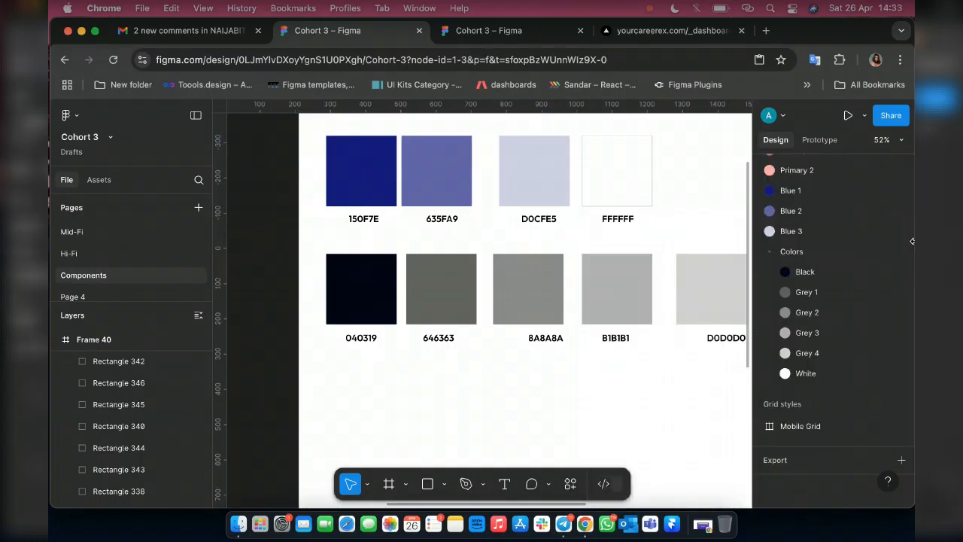
{"action": "right_click", "coordinate": [812, 194]}
{"action": "left_click", "coordinate": [746, 211]}
{"action": "right_click", "coordinate": [802, 274]}
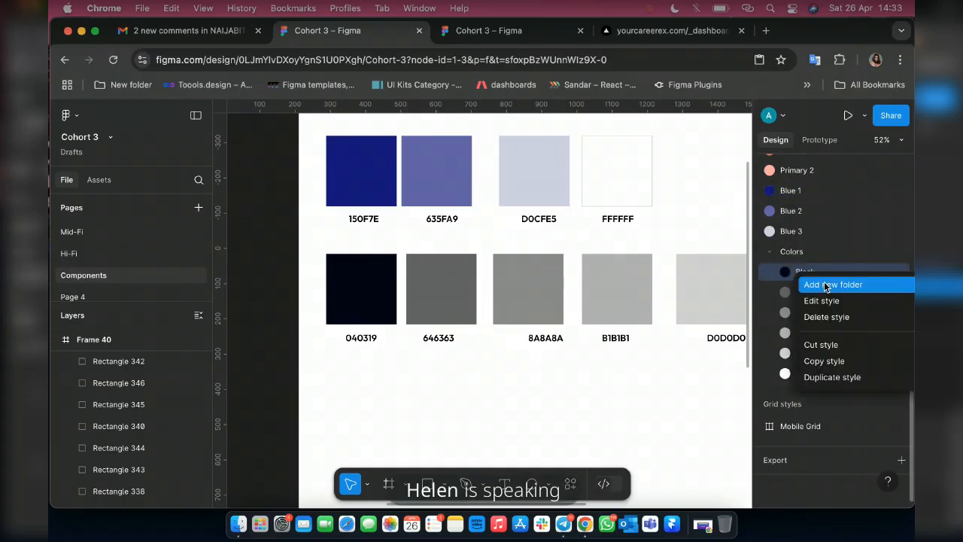
{"action": "left_click", "coordinate": [826, 290]}
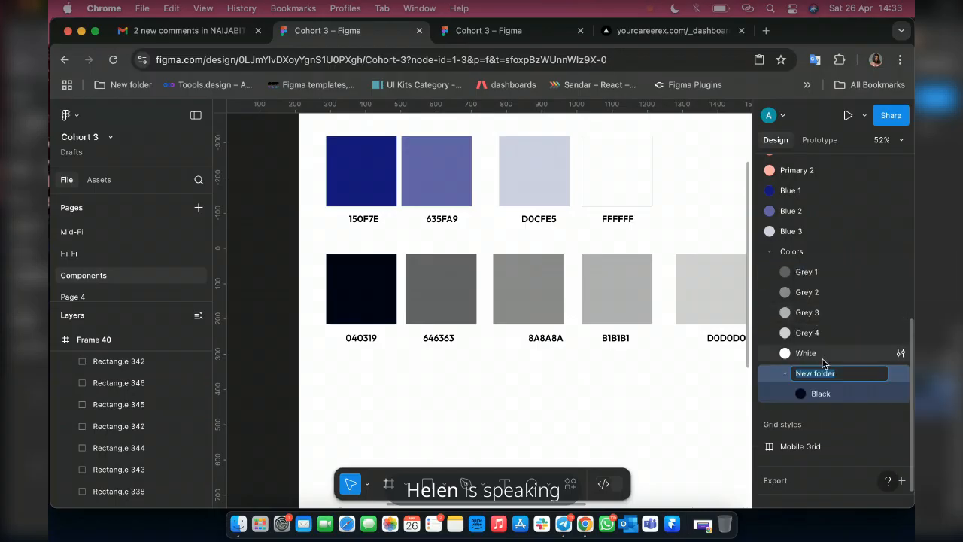
{"action": "type", "text": "B"}
{"action": "type", "text": "Dark"}
{"action": "key", "text": "Return"}
Move the Grey 1, Grey 2, Grey 3, Grey 4 and White color styles into the Dark folder.
{"action": "left_click", "coordinate": [806, 272]}
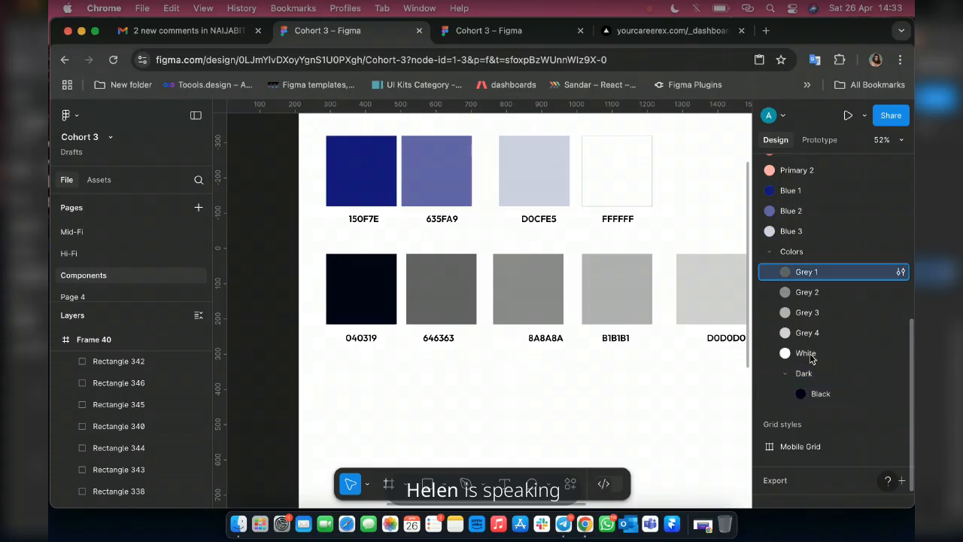
{"action": "left_click_drag", "start_coordinate": [810, 355], "coordinate": [807, 399]}
{"action": "left_click_drag", "start_coordinate": [804, 273], "coordinate": [804, 412]}
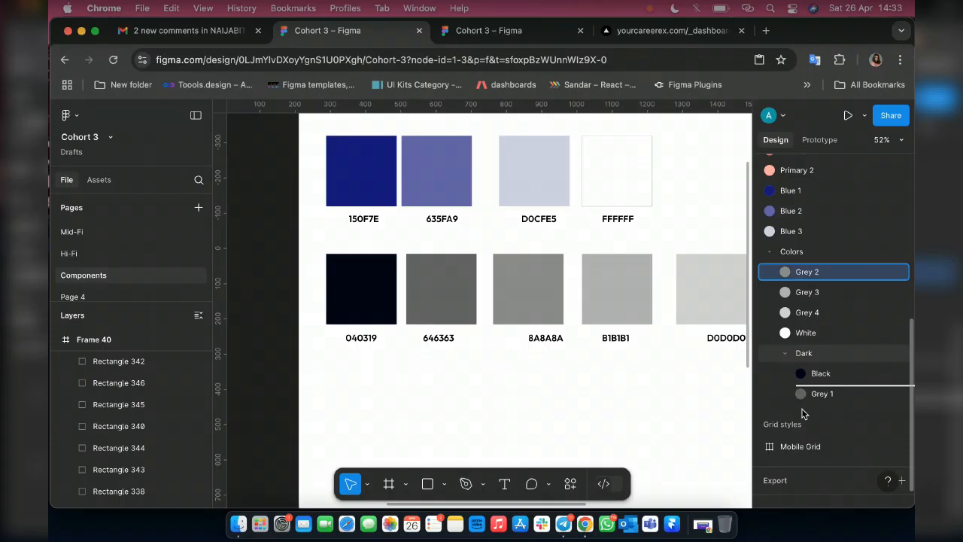
{"action": "left_click_drag", "start_coordinate": [801, 412], "coordinate": [802, 412]}
{"action": "left_click", "coordinate": [805, 273]}
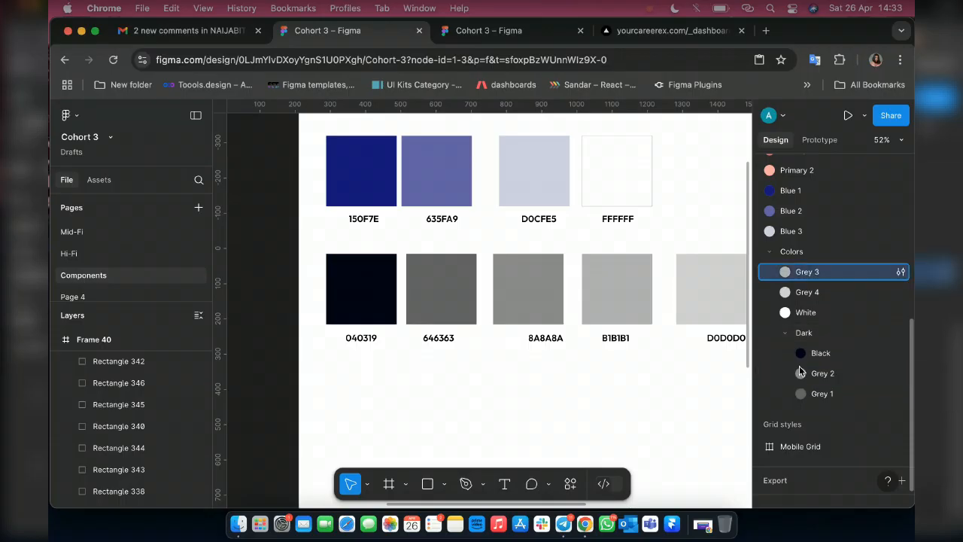
{"action": "left_click_drag", "start_coordinate": [800, 371], "coordinate": [802, 398]}
{"action": "left_click_drag", "start_coordinate": [799, 269], "coordinate": [802, 402]}
{"action": "left_click_drag", "start_coordinate": [808, 284], "coordinate": [816, 360]}
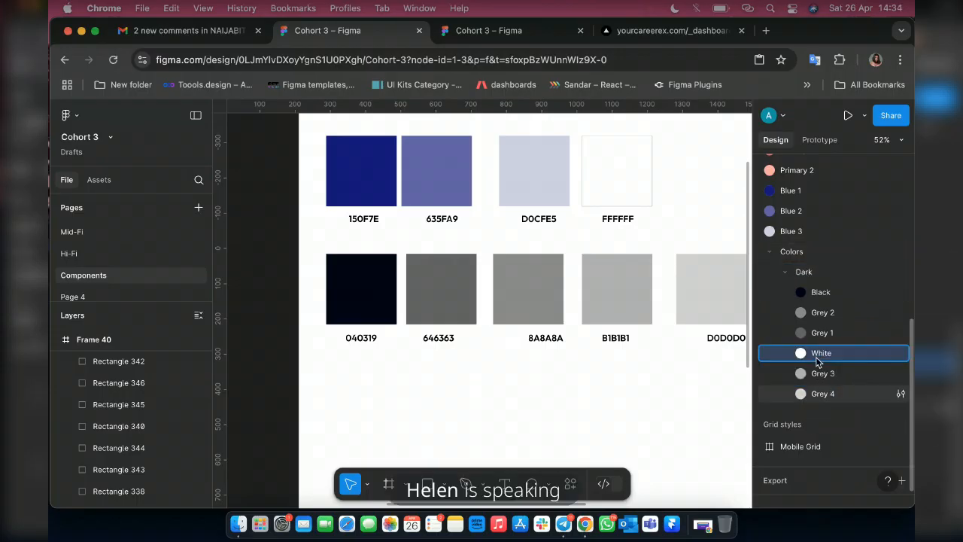
Reorder the Dark folder so Grey 2 follows Grey 1, and collapse the folder.
{"action": "left_click_drag", "start_coordinate": [816, 313], "coordinate": [816, 342]}
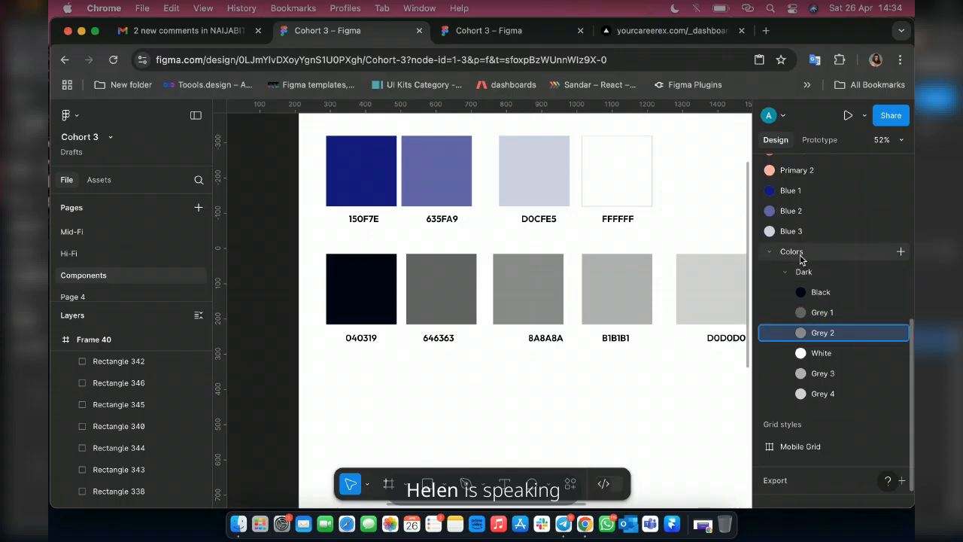
{"action": "left_click", "coordinate": [798, 272]}
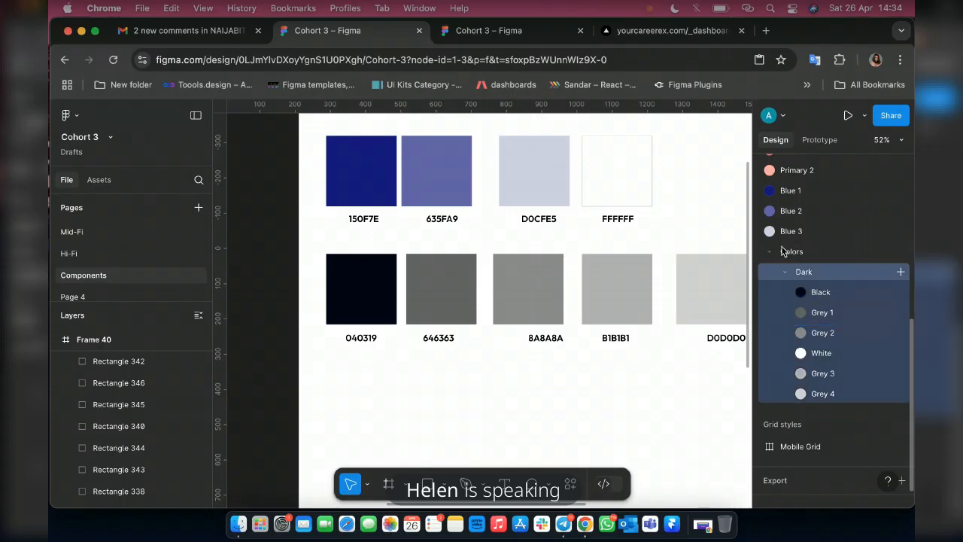
{"action": "left_click", "coordinate": [784, 272]}
Group the Blue 1, Blue 2 and Blue 3 styles in a new folder named Primary and nest it in Colors above Dark.
{"action": "right_click", "coordinate": [791, 190]}
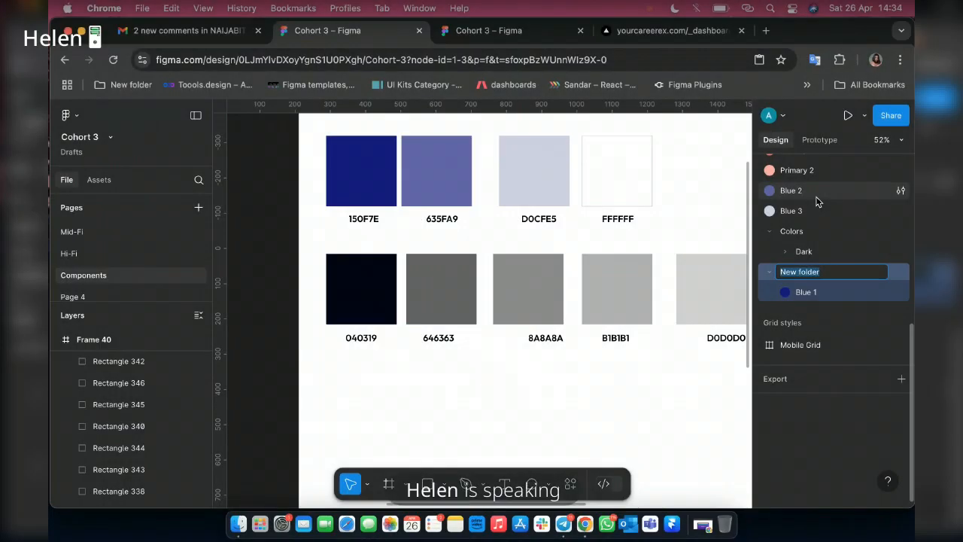
{"action": "type", "text": "Primary"}
{"action": "key", "text": "Return"}
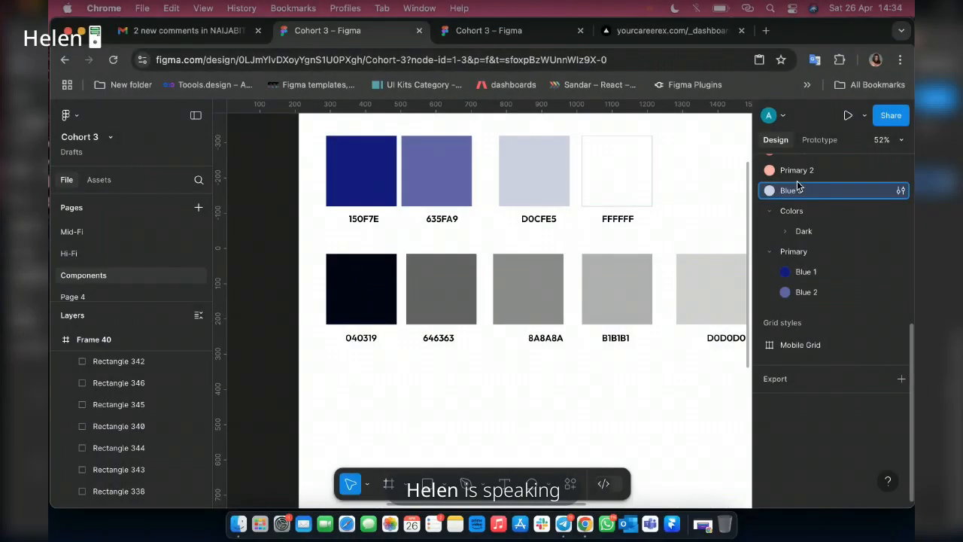
{"action": "left_click_drag", "start_coordinate": [797, 187], "coordinate": [778, 248]}
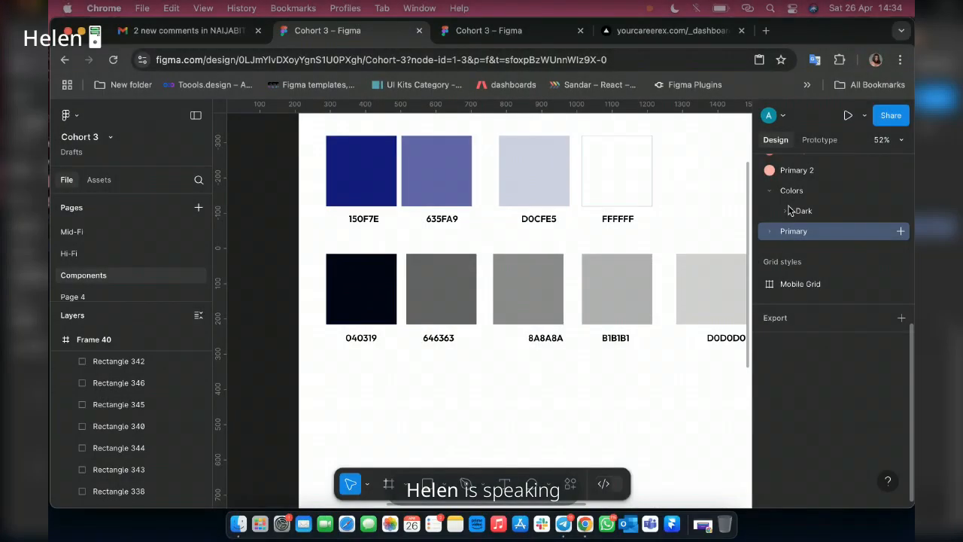
{"action": "left_click_drag", "start_coordinate": [789, 210], "coordinate": [794, 208]}
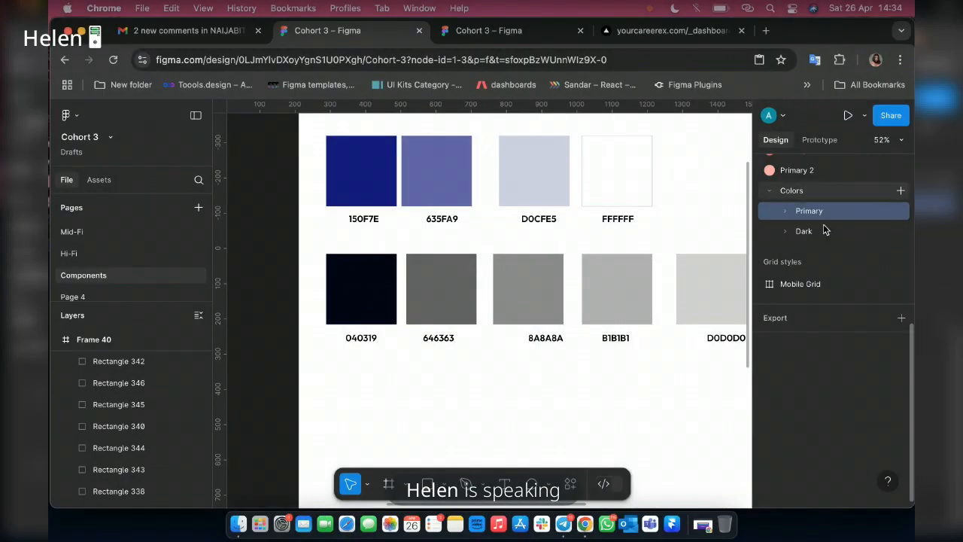
Put the Primary color style into a new folder named Red color.
{"action": "scroll", "coordinate": [799, 229], "scroll_direction": "up", "scroll_amount": 1}
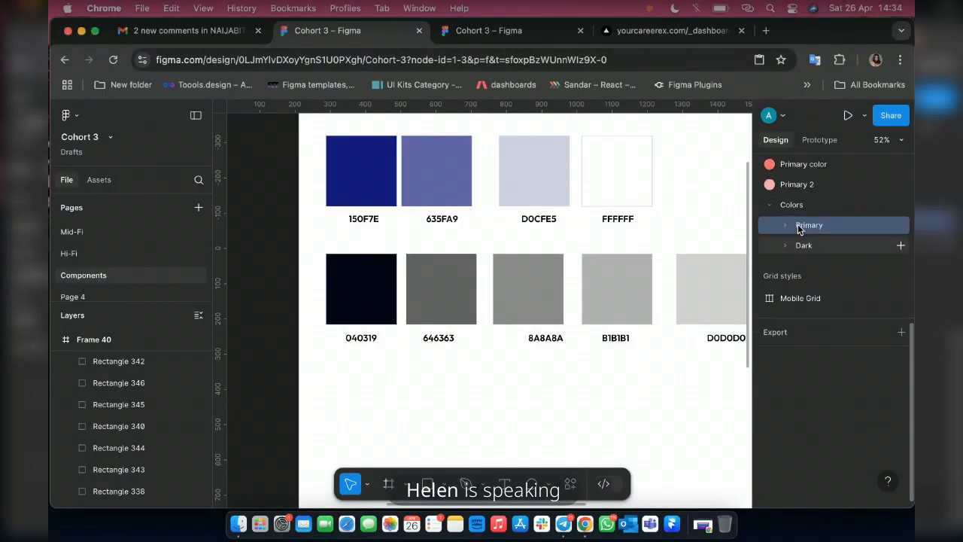
{"action": "scroll", "coordinate": [797, 188], "scroll_direction": "up", "scroll_amount": 1}
{"action": "left_click", "coordinate": [798, 184]}
{"action": "key", "text": "super+g"}
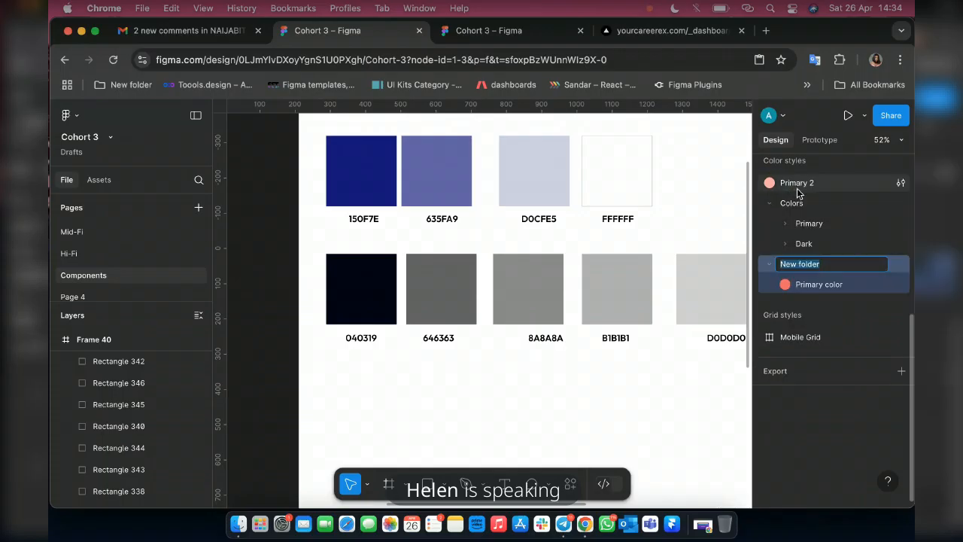
{"action": "type", "text": "Red color"}
{"action": "key", "text": "Return"}
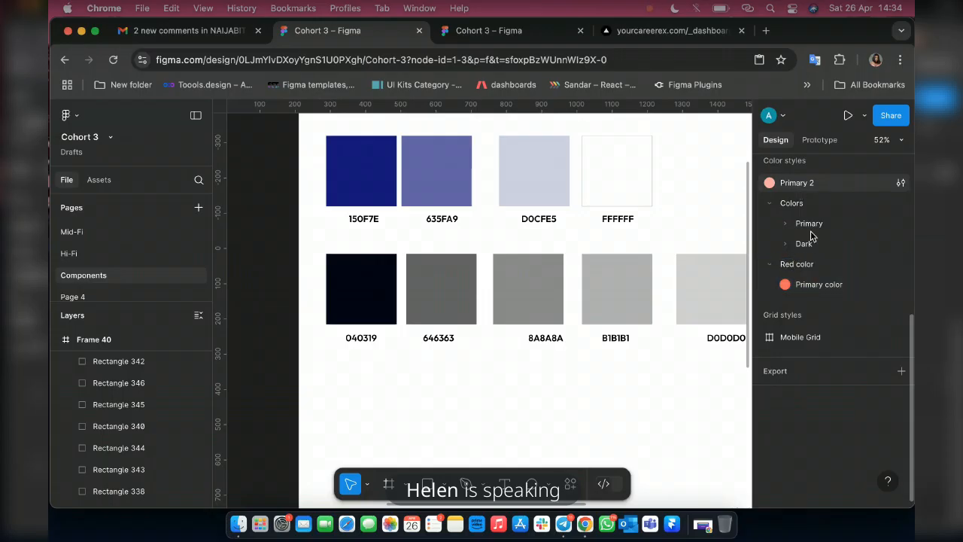
Move the Primary 2 style into the Red color folder beneath the Primary color style.
{"action": "left_click", "coordinate": [787, 191]}
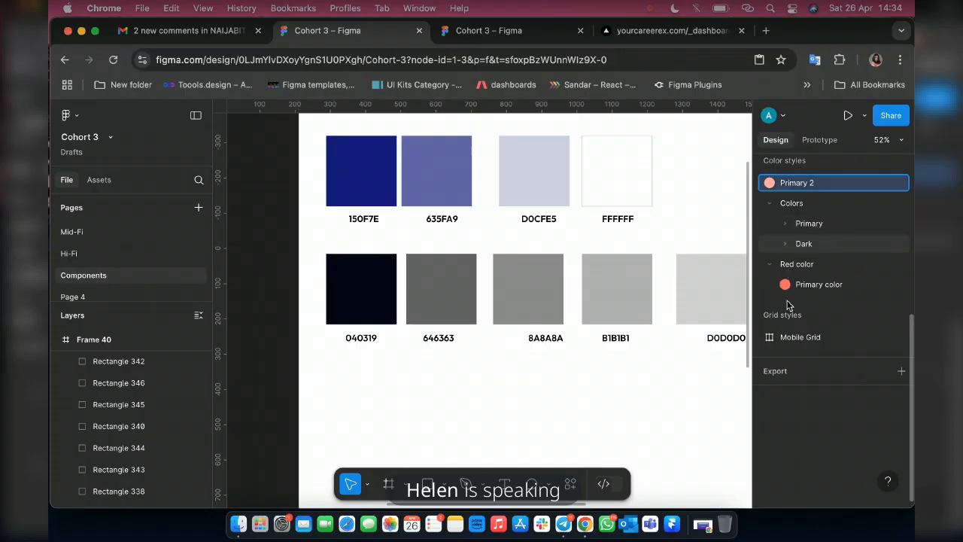
{"action": "left_click_drag", "start_coordinate": [797, 183], "coordinate": [805, 249]}
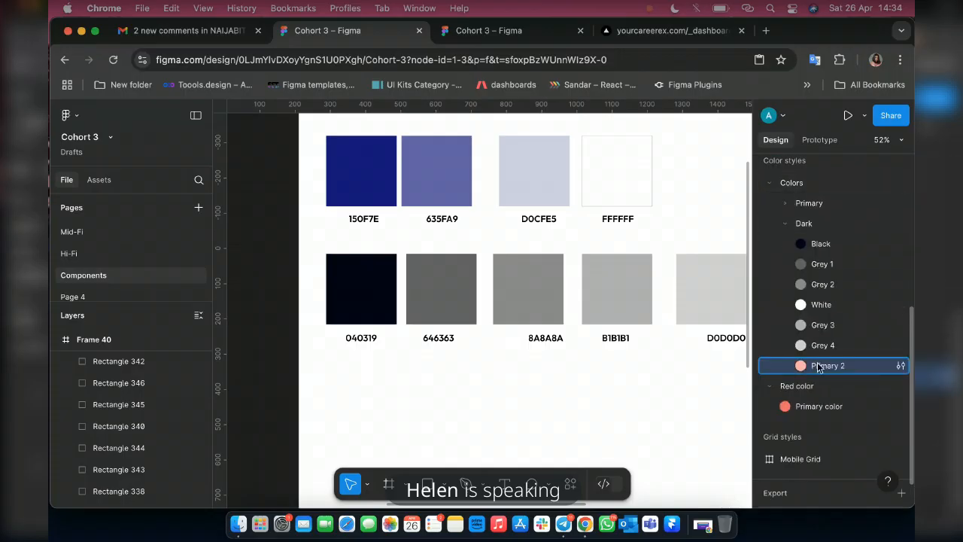
{"action": "left_click_drag", "start_coordinate": [818, 367], "coordinate": [817, 410]}
Move the Red color folder into the Colors folder and collapse the Primary and Dark folders.
{"action": "left_click", "coordinate": [771, 368]}
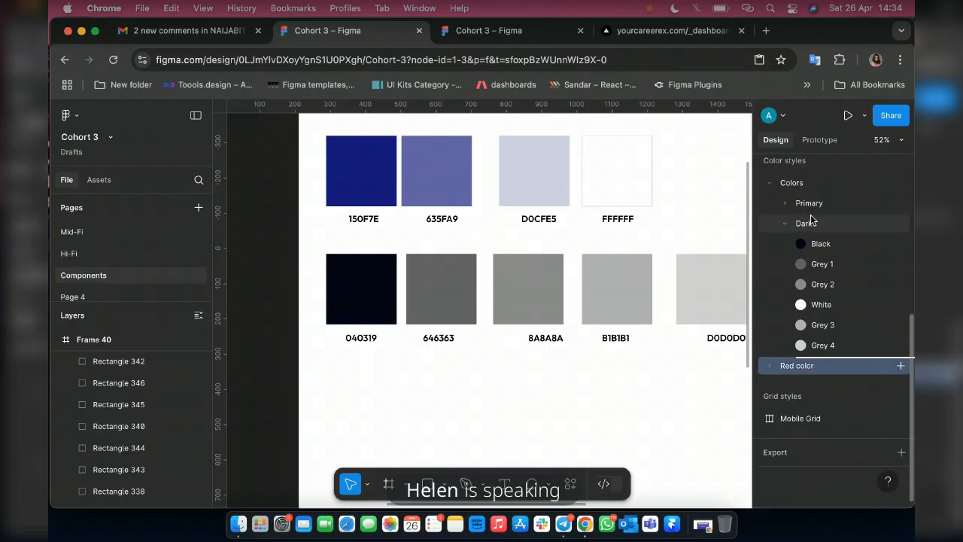
{"action": "left_click_drag", "start_coordinate": [810, 219], "coordinate": [786, 222]}
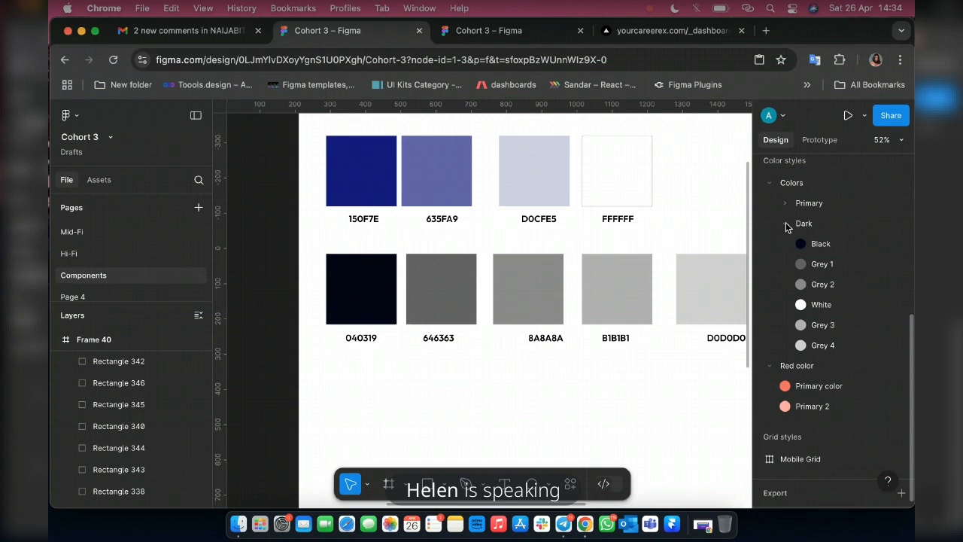
{"action": "left_click", "coordinate": [787, 225]}
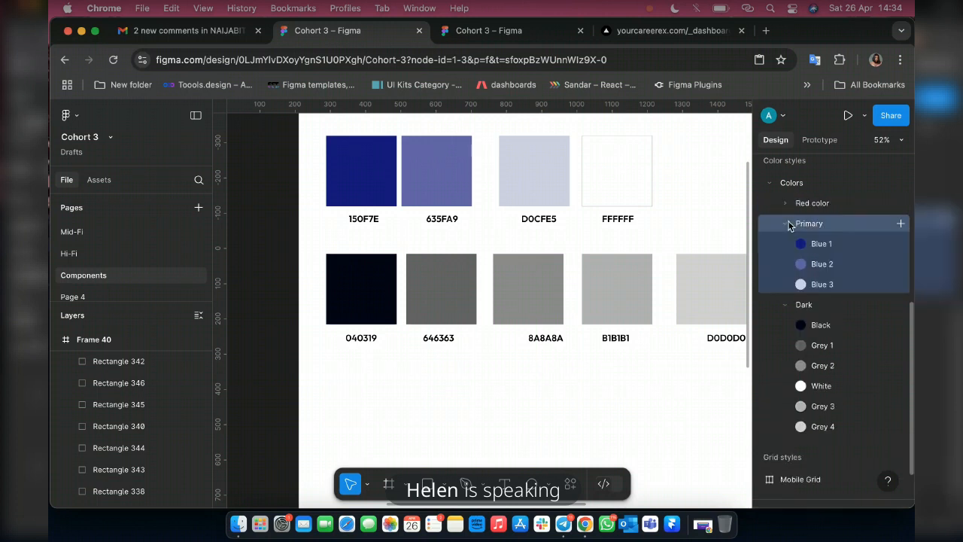
{"action": "left_click", "coordinate": [790, 225]}
{"action": "left_click", "coordinate": [790, 242]}
{"action": "left_click", "coordinate": [788, 243]}
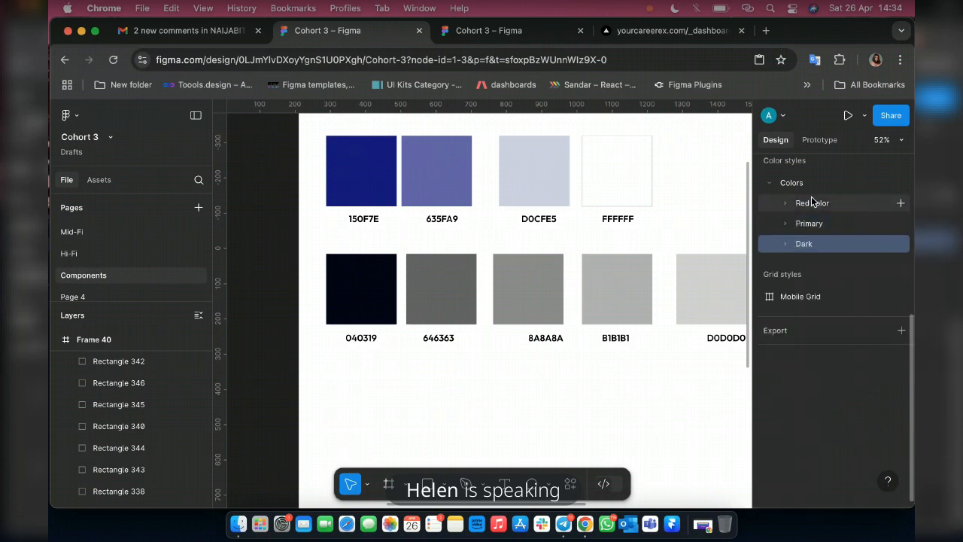
Reorder the folders inside Colors to Primary, Dark, Red color.
{"action": "left_click", "coordinate": [766, 202]}
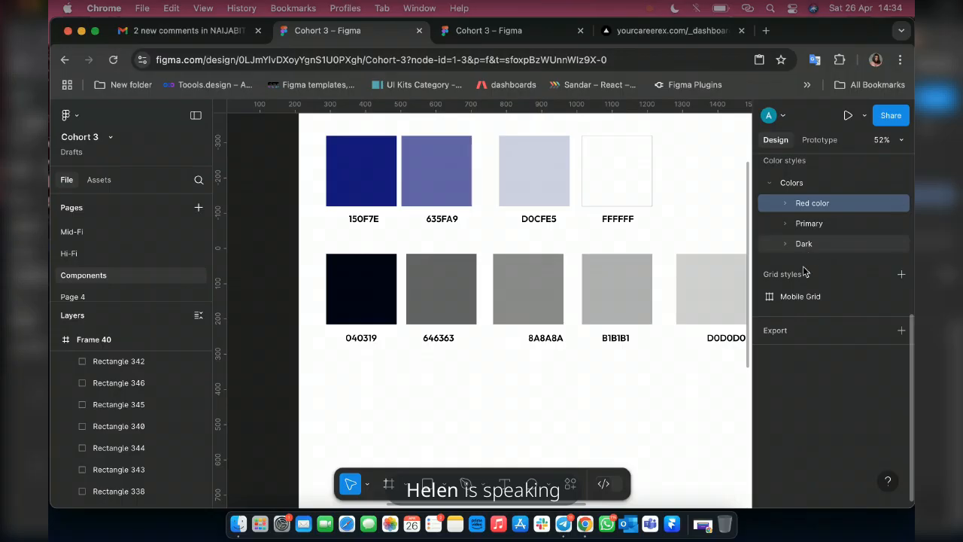
{"action": "left_click_drag", "start_coordinate": [810, 230], "coordinate": [809, 199]}
{"action": "left_click_drag", "start_coordinate": [812, 247], "coordinate": [804, 214]}
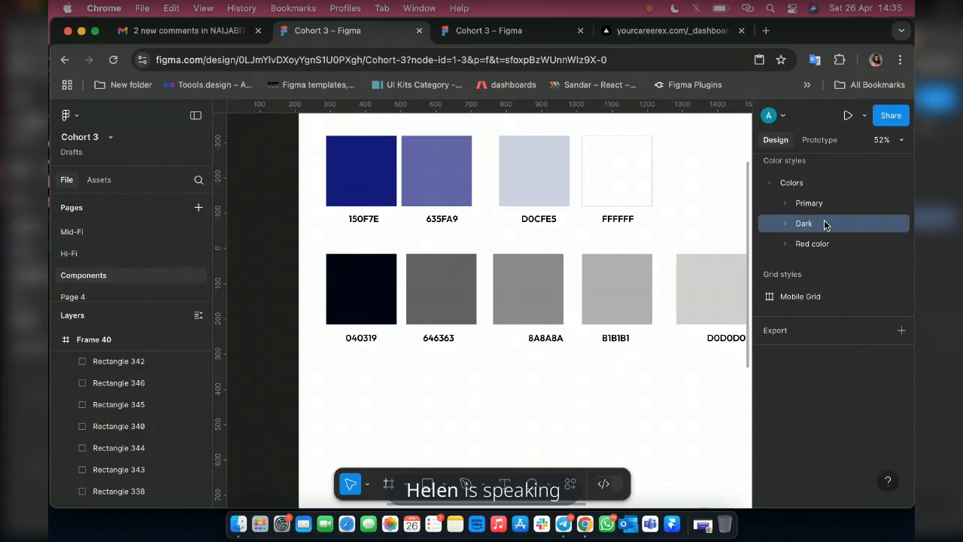
{"action": "left_click", "coordinate": [785, 203]}
{"action": "left_click", "coordinate": [785, 204]}
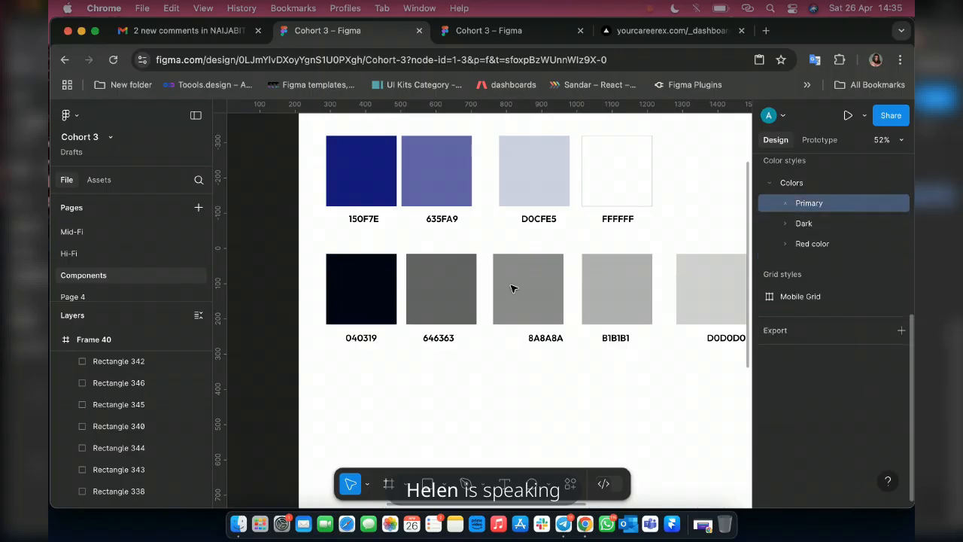
{"action": "scroll", "coordinate": [510, 289], "scroll_direction": "down", "scroll_amount": 3}
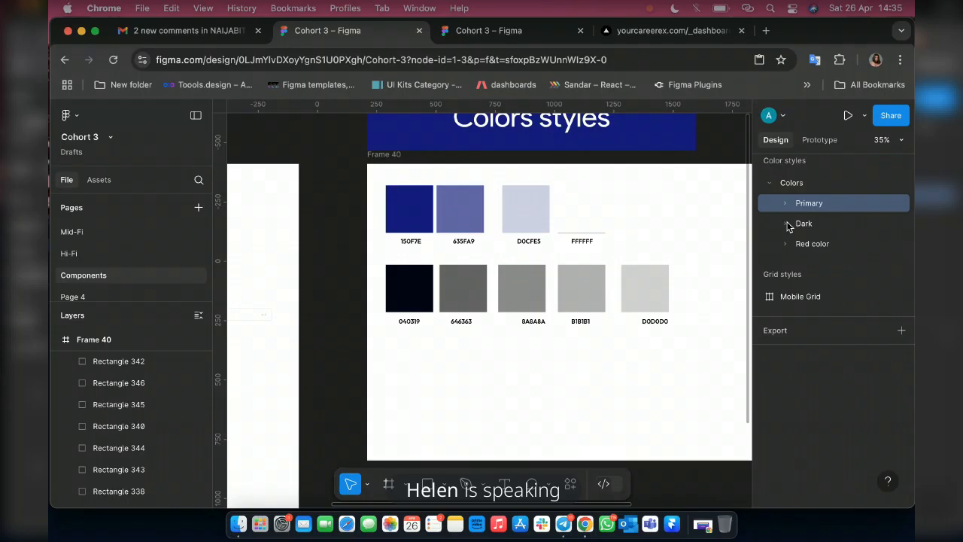
Expand the Dark and Primary folders and move the White color style into Primary beneath Blue 3.
{"action": "left_click", "coordinate": [787, 224]}
{"action": "left_click", "coordinate": [785, 203]}
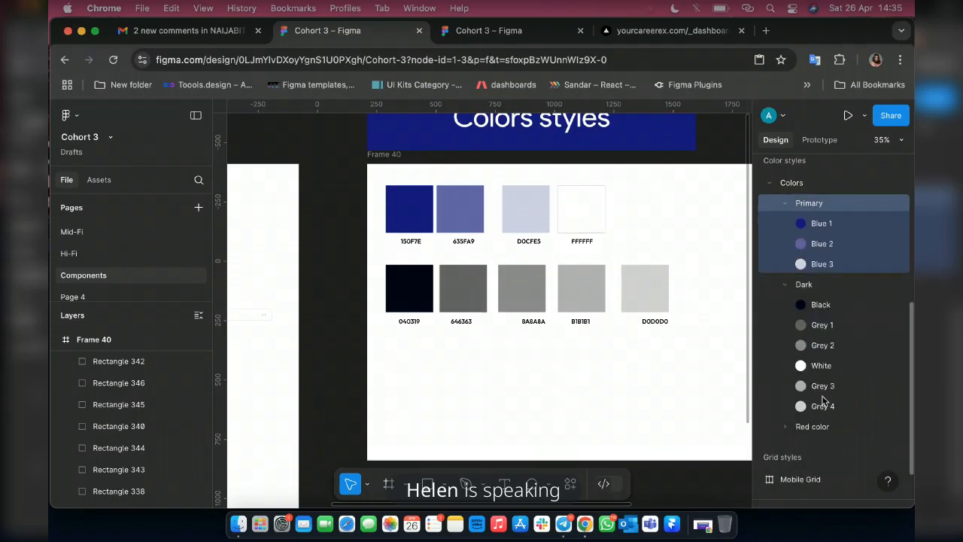
{"action": "left_click_drag", "start_coordinate": [816, 373], "coordinate": [847, 273]}
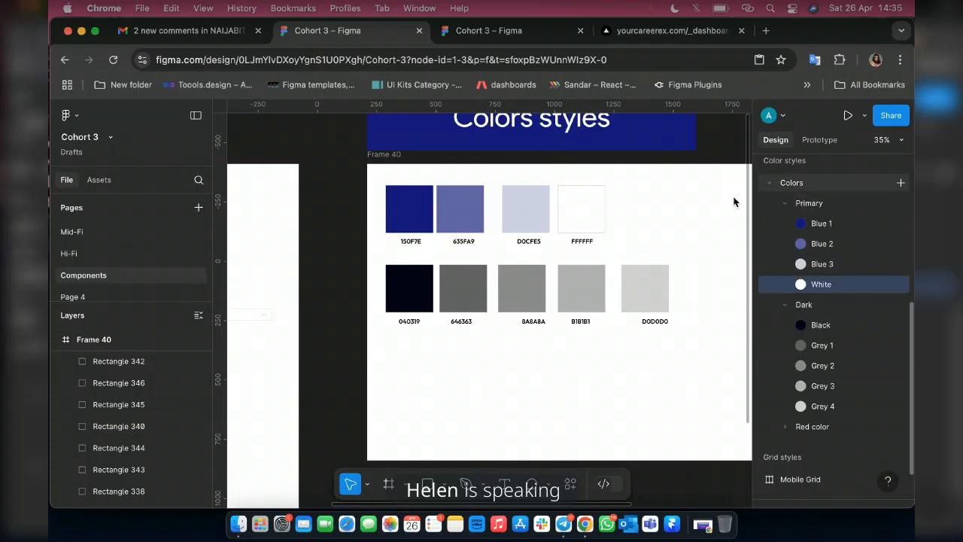
Wrap the dark blue swatch and its 150F7E hex label together in an auto layout frame.
{"action": "scroll", "coordinate": [411, 234], "scroll_direction": "up", "scroll_amount": 5, "text": "ctrl"}
{"action": "scroll", "coordinate": [413, 260], "scroll_direction": "up", "scroll_amount": 1}
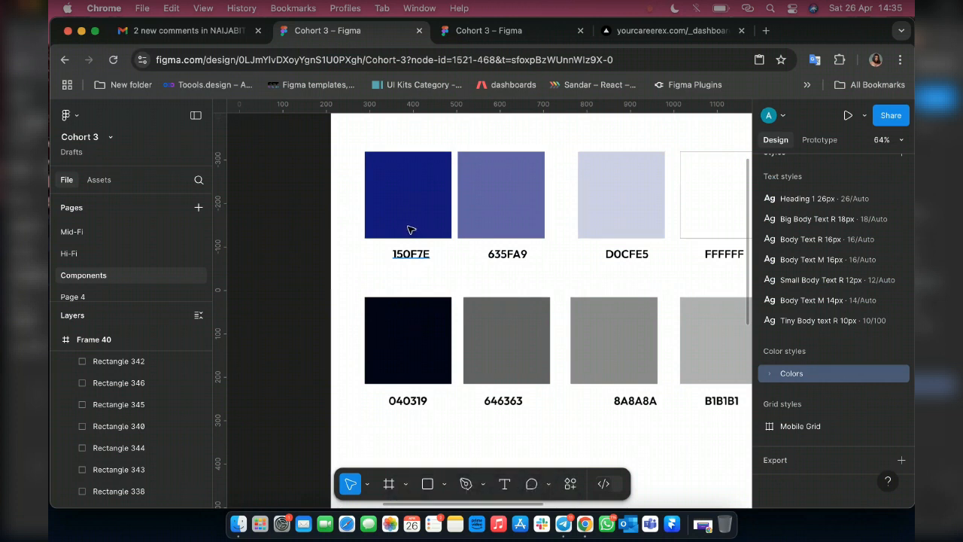
{"action": "left_click", "coordinate": [410, 228]}
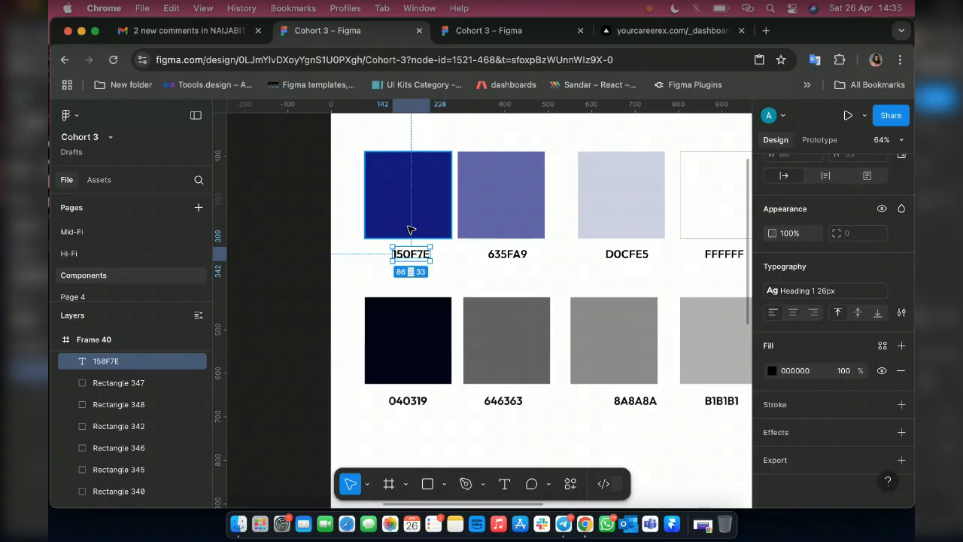
{"action": "left_click", "coordinate": [410, 229], "text": "shift"}
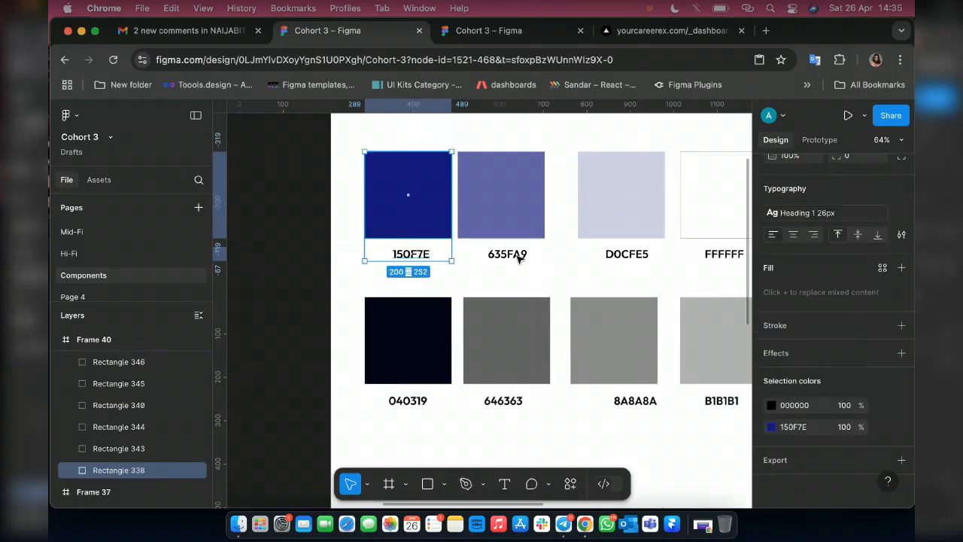
{"action": "key", "text": "shift+a"}
Group the 635FA9 and D0CFE5 swatches with their respective hex labels in separate auto layout frames.
{"action": "left_click", "coordinate": [517, 256]}
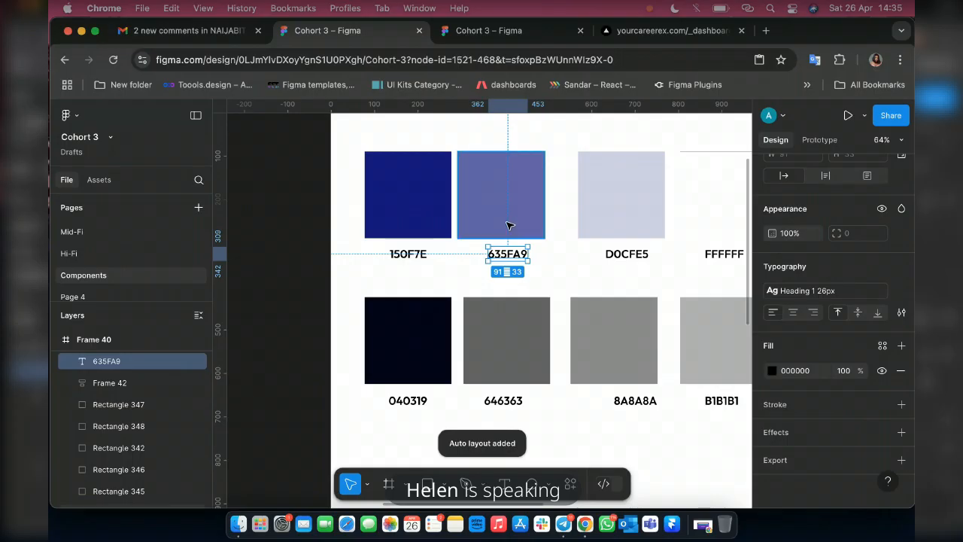
{"action": "left_click", "coordinate": [508, 227], "text": "shift"}
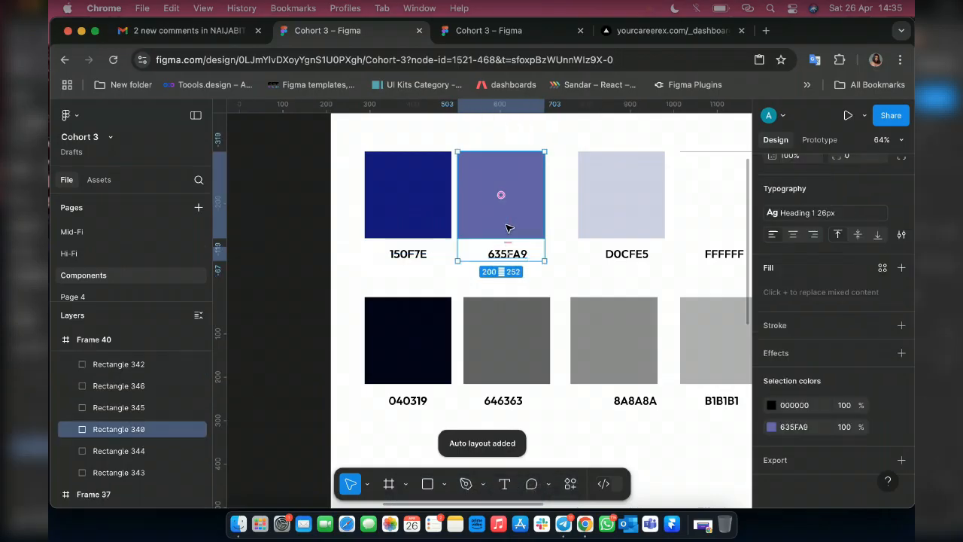
{"action": "key", "text": "shift+a"}
{"action": "left_click", "coordinate": [628, 255]}
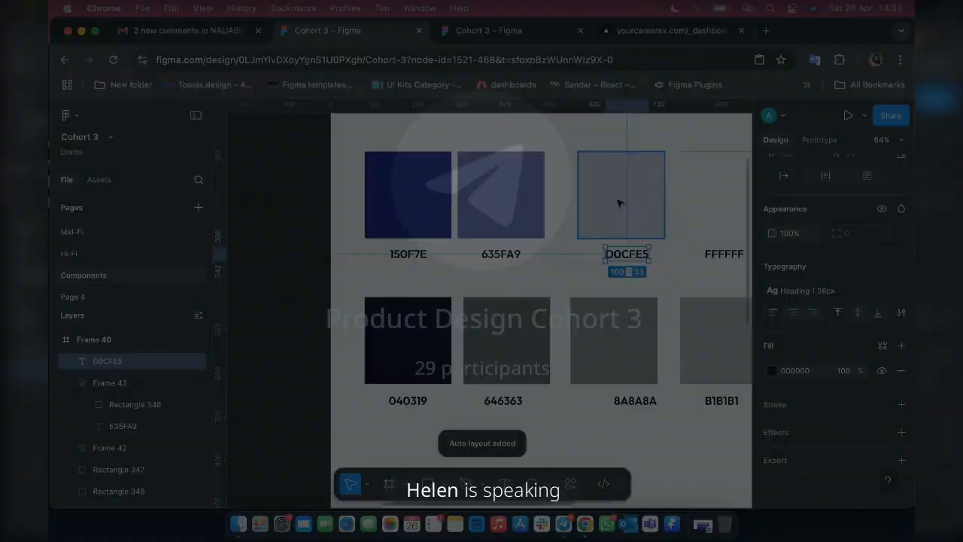
{"action": "left_click", "coordinate": [617, 203], "text": "shift"}
{"action": "key", "text": "shift+a"}
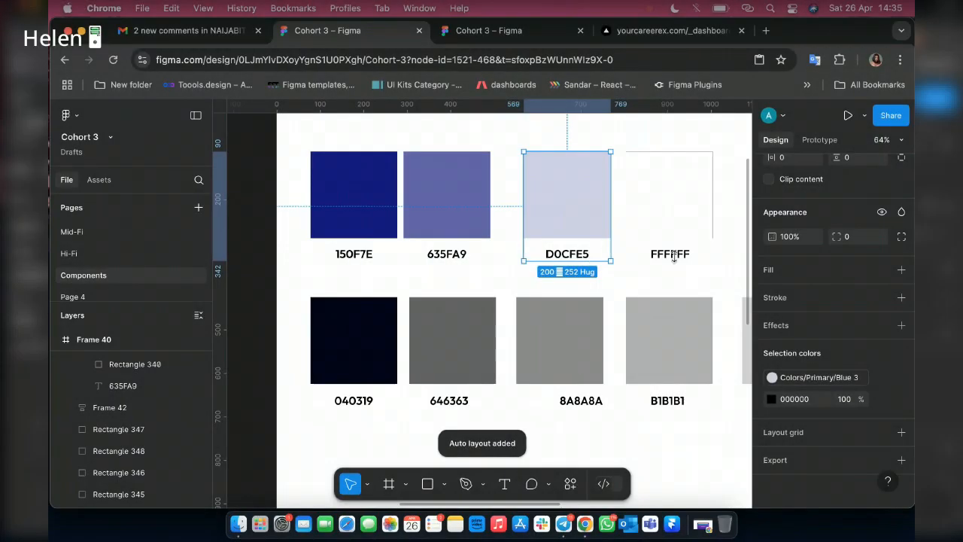
Combine the white swatch and its FFFFFF hex label in an auto layout frame, then clear the selection.
{"action": "scroll", "coordinate": [674, 257], "scroll_direction": "right", "scroll_amount": 2}
{"action": "left_click", "coordinate": [628, 259]}
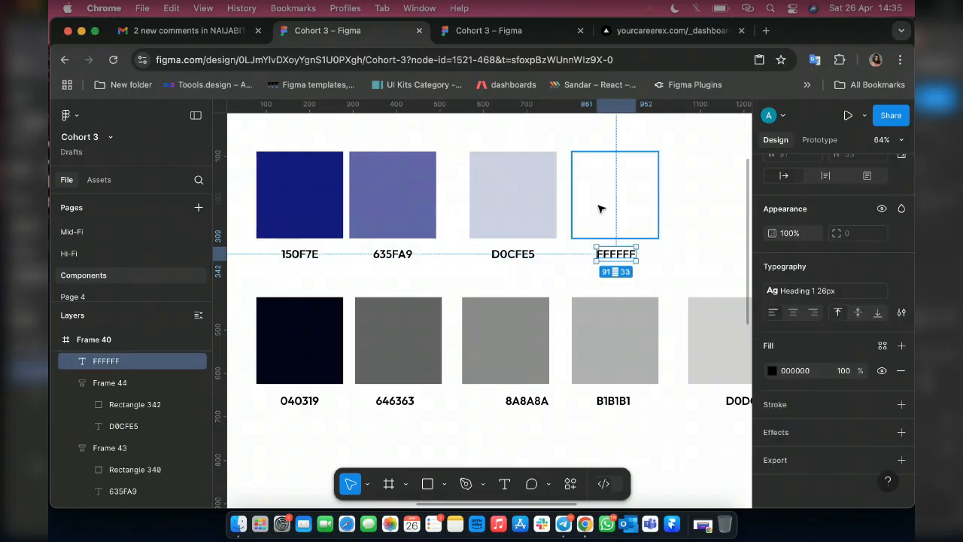
{"action": "left_click", "coordinate": [600, 209], "text": "shift"}
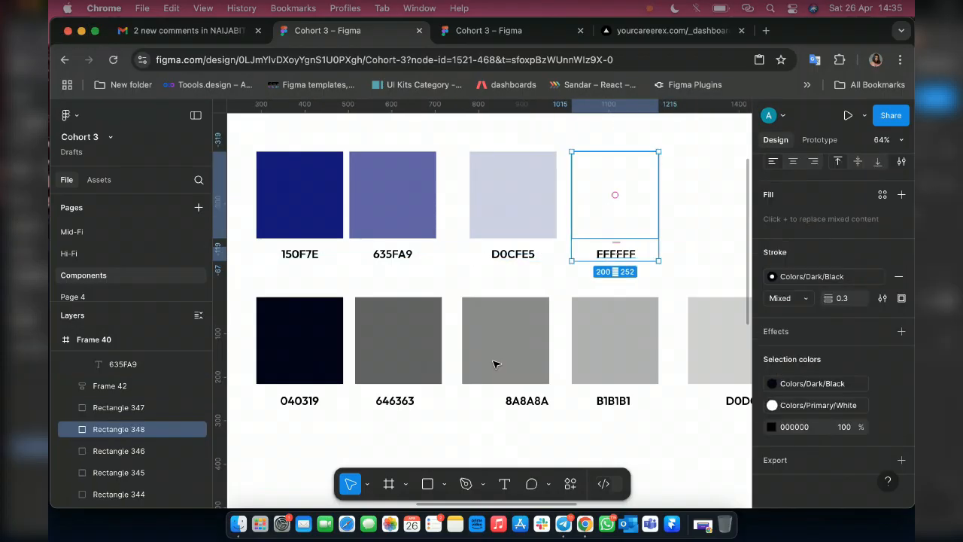
{"action": "key", "text": "shift+a"}
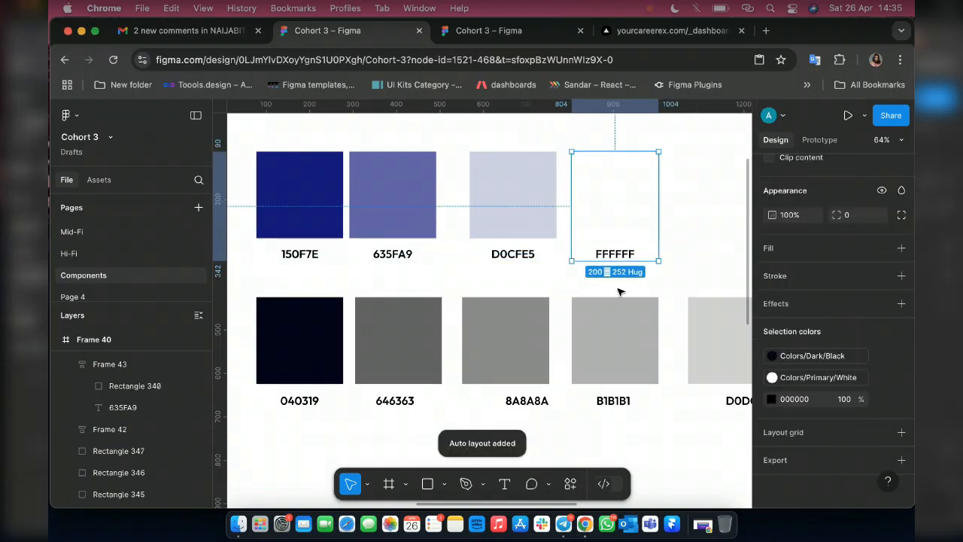
{"action": "scroll", "coordinate": [606, 189], "scroll_direction": "right", "scroll_amount": 5}
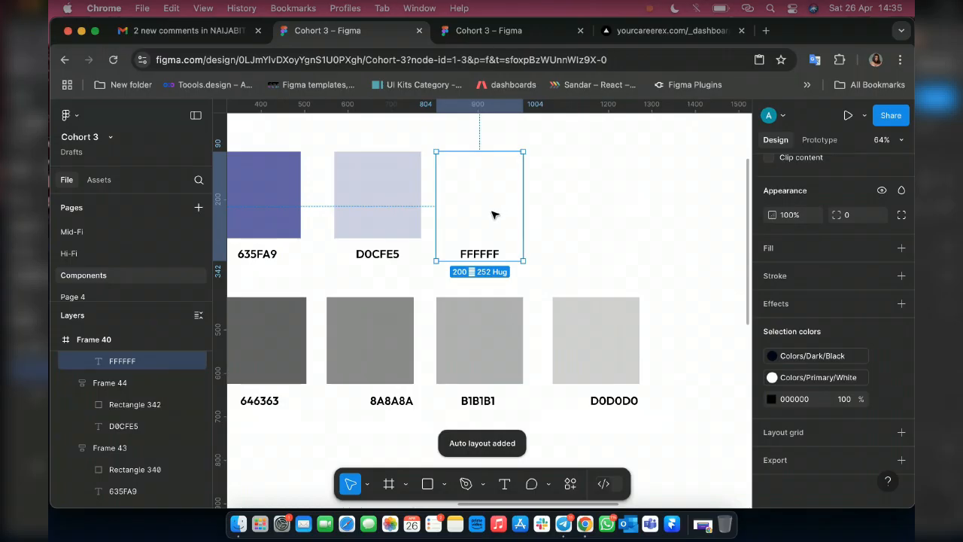
{"action": "scroll", "coordinate": [492, 215], "scroll_direction": "right", "scroll_amount": 3}
{"action": "left_click", "coordinate": [492, 215]}
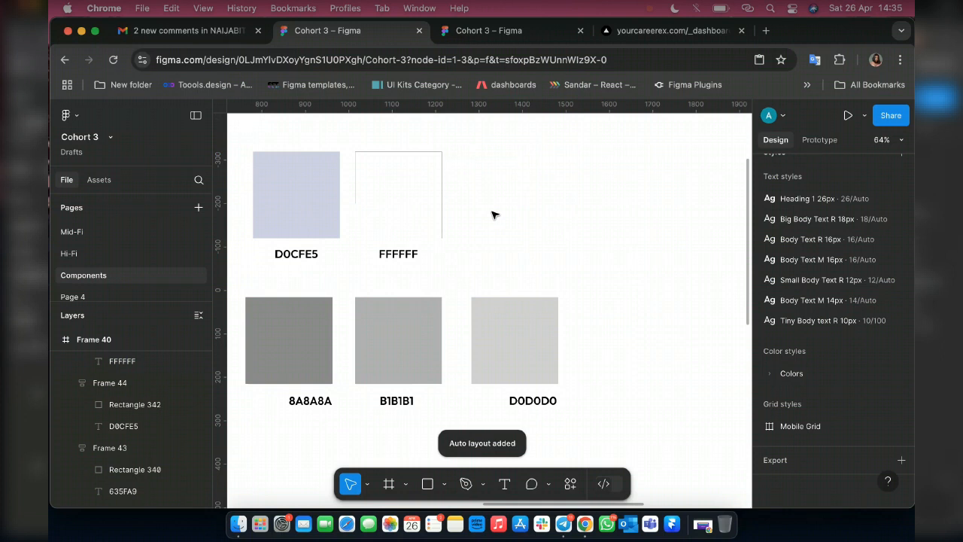
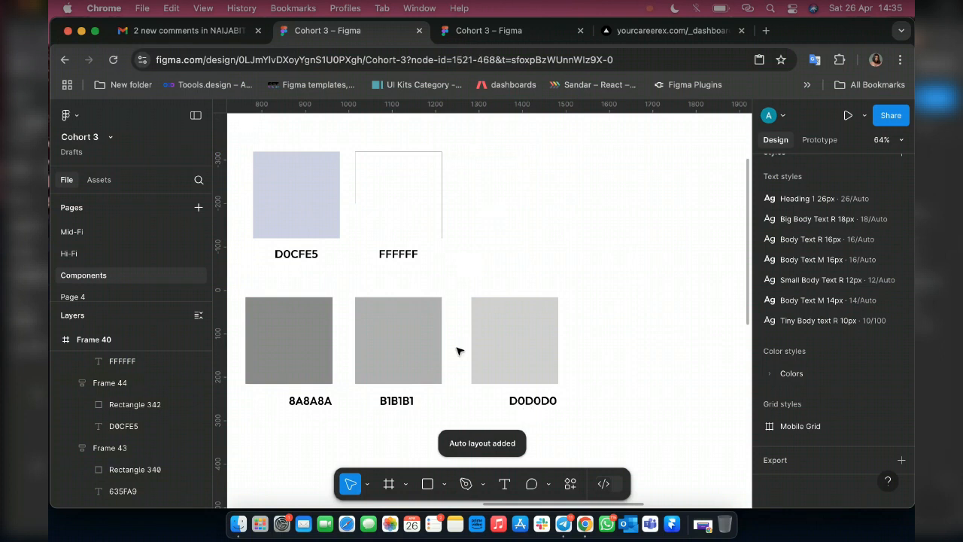
Wrap the D0D0D0 swatch and its hex label in an auto layout frame, with the label's width hugging its text and centred.
{"action": "left_click", "coordinate": [517, 358], "text": "shift"}
{"action": "key", "text": "shift+a"}
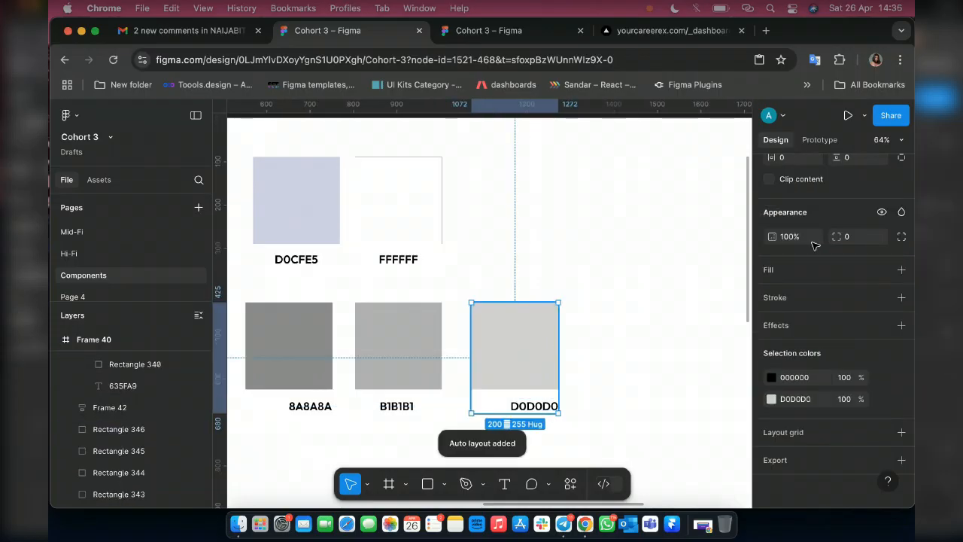
{"action": "scroll", "coordinate": [844, 316], "scroll_direction": "up", "scroll_amount": 5}
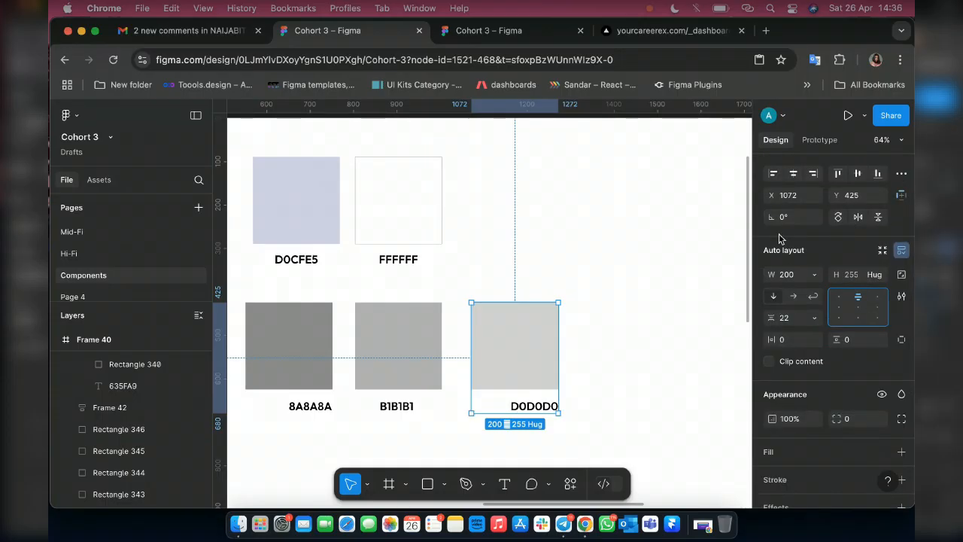
{"action": "key", "text": "super+z"}
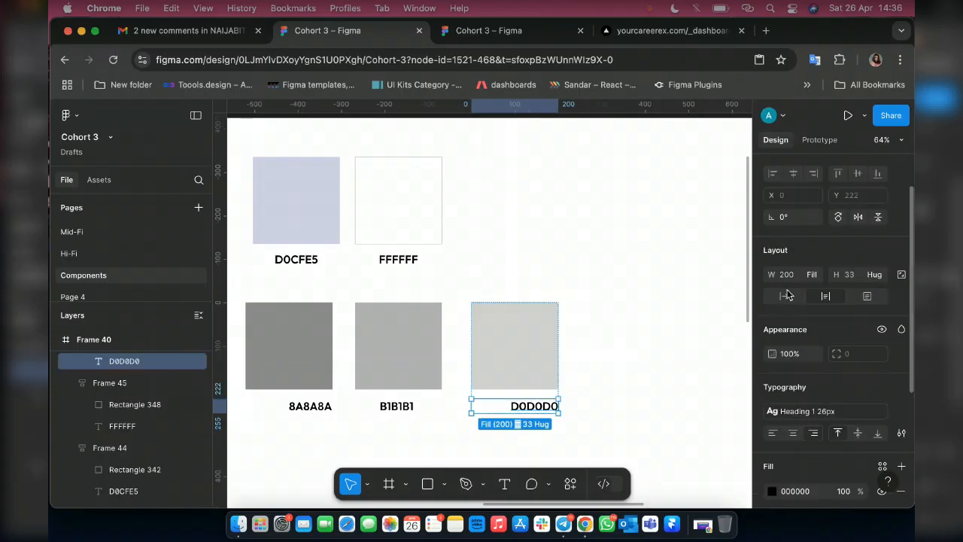
{"action": "key", "text": "super+z"}
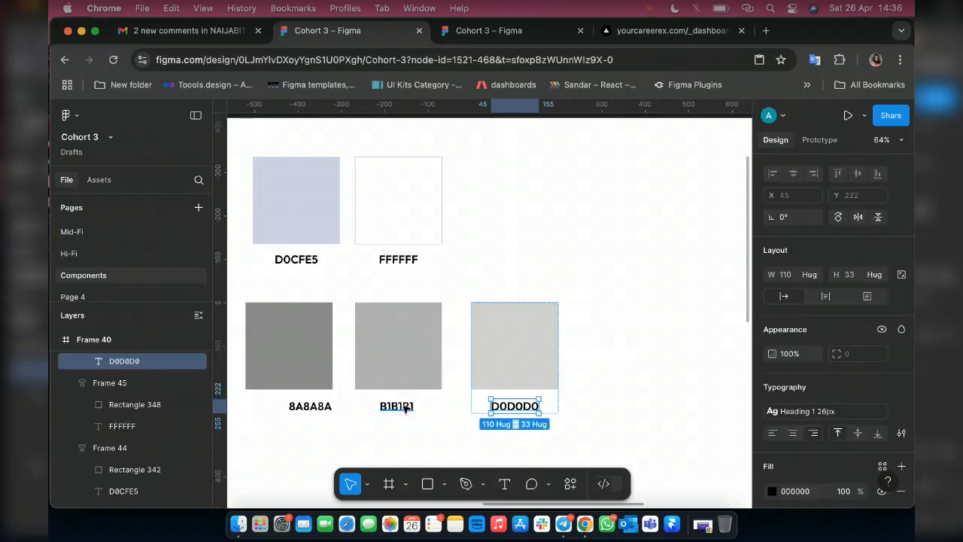
Combine the B1B1B1 swatch and its hex label in an auto layout frame, then clear the selection.
{"action": "left_click", "coordinate": [397, 406]}
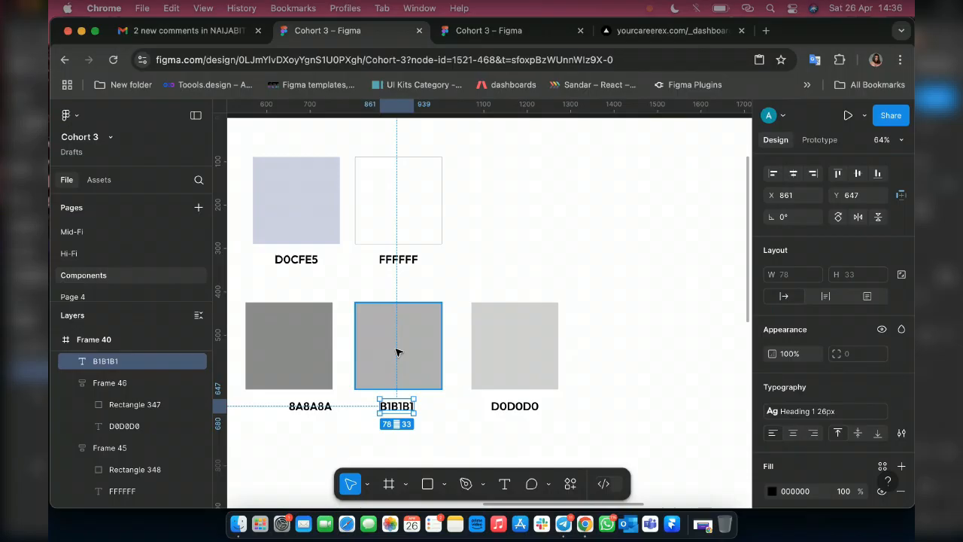
{"action": "left_click", "coordinate": [398, 352], "text": "shift"}
{"action": "key", "text": "shift+a"}
{"action": "scroll", "coordinate": [378, 389], "scroll_direction": "left", "scroll_amount": 1}
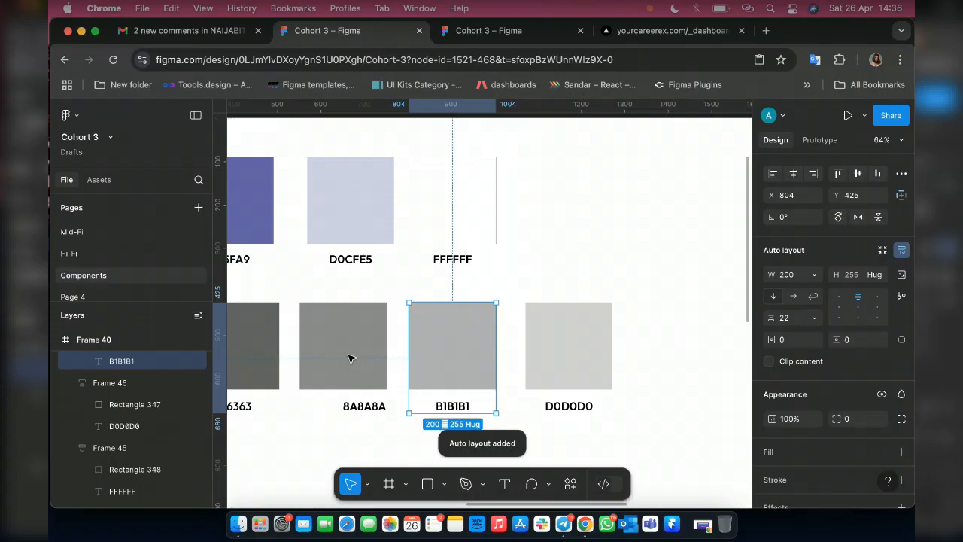
{"action": "key", "text": "Escape"}
{"action": "scroll", "coordinate": [351, 358], "scroll_direction": "left", "scroll_amount": 1}
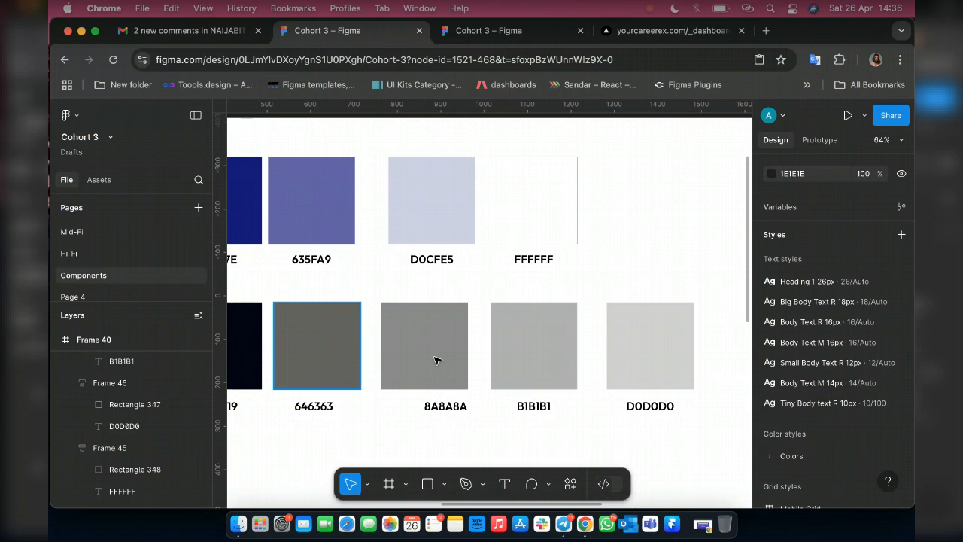
Centre the 8A8A8A label horizontally under its swatch and wrap both in an auto layout frame.
{"action": "left_click", "coordinate": [438, 406]}
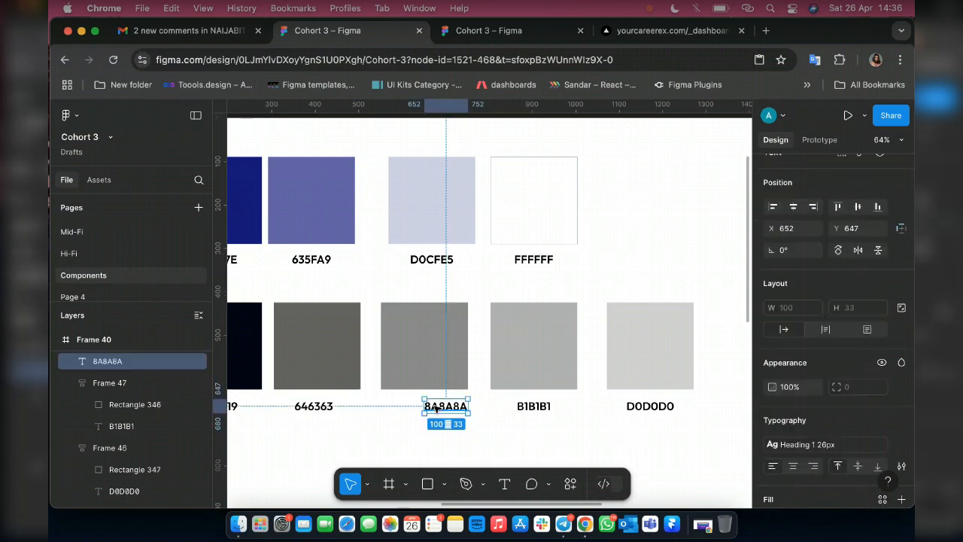
{"action": "left_click", "coordinate": [425, 345], "text": "shift"}
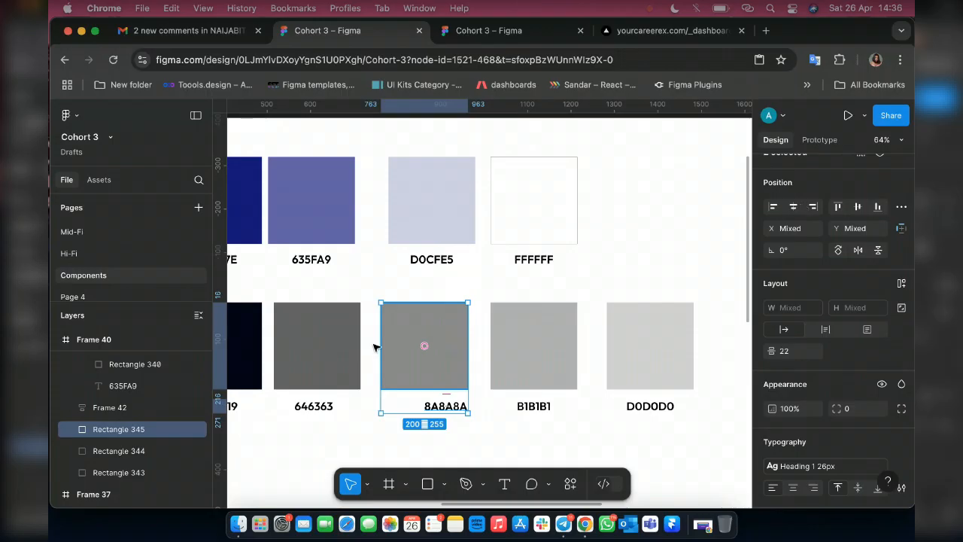
{"action": "key", "text": "alt+h"}
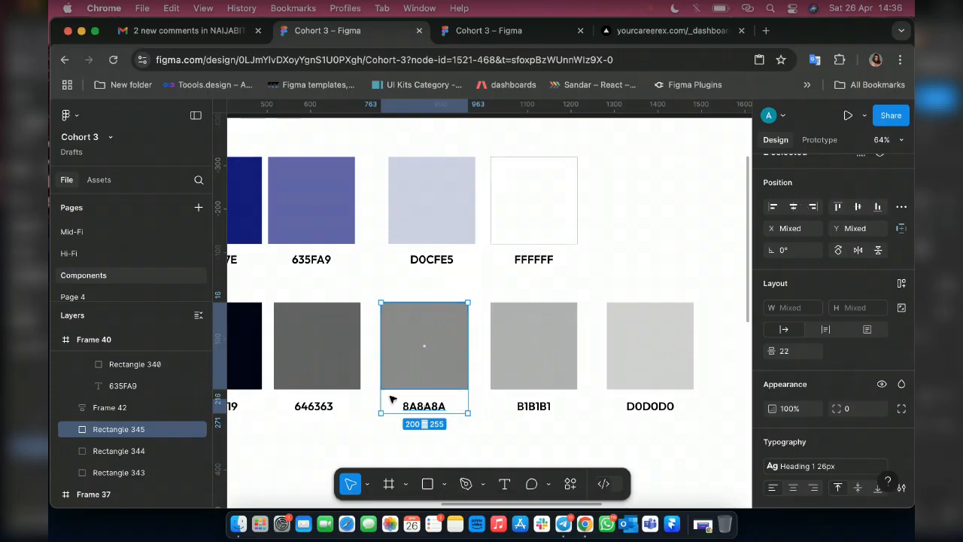
{"action": "key", "text": "shift+a"}
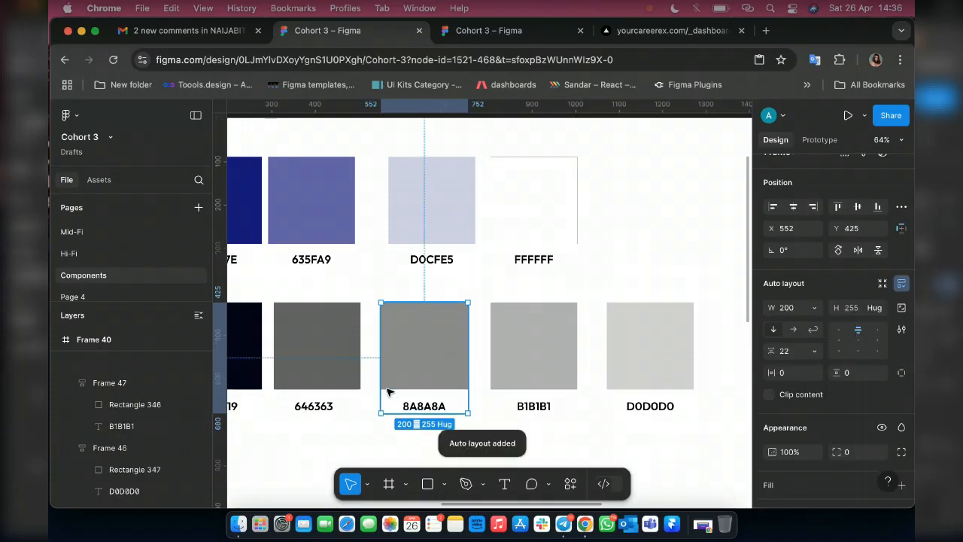
Group the 646363 and 040319 swatches with their respective hex labels in separate auto layout frames.
{"action": "scroll", "coordinate": [421, 399], "scroll_direction": "left", "scroll_amount": 3}
{"action": "left_click", "coordinate": [451, 406]}
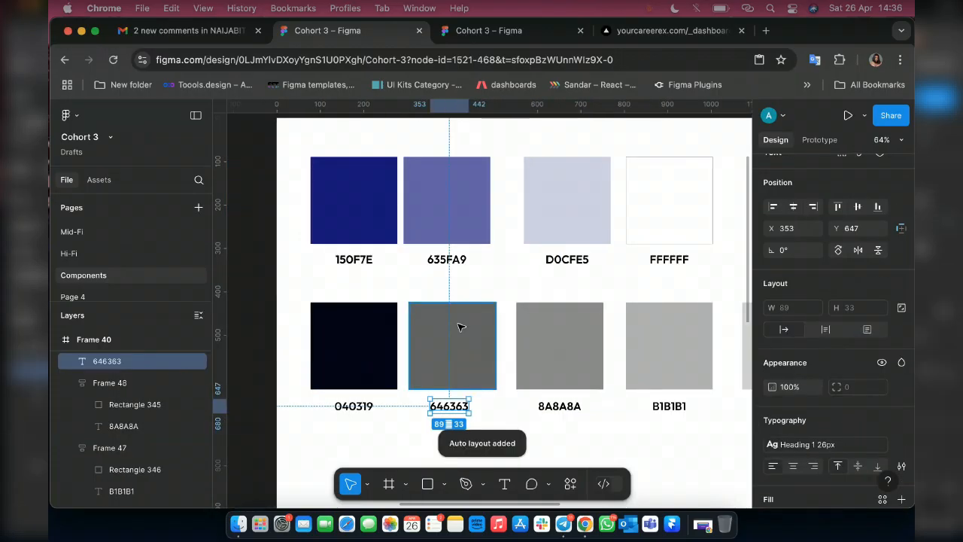
{"action": "left_click", "coordinate": [459, 327], "text": "shift"}
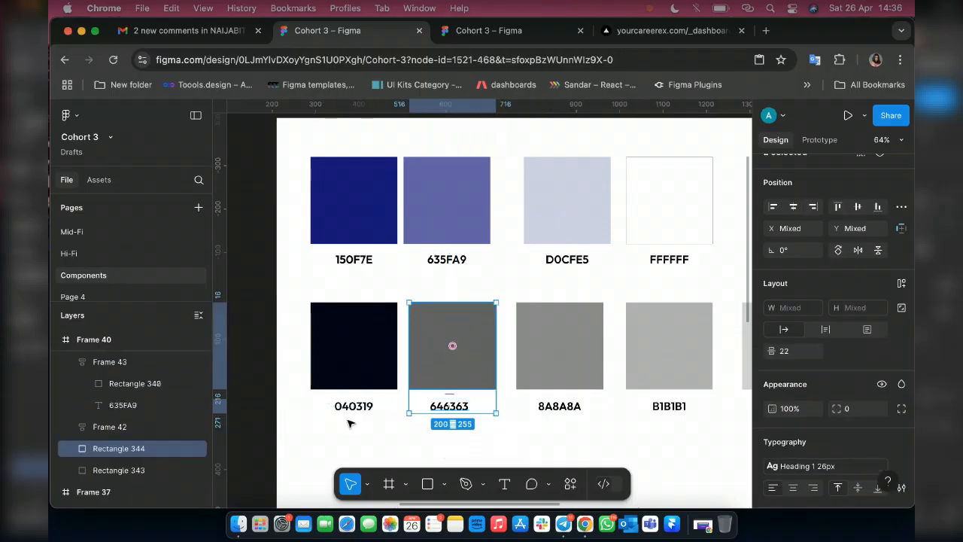
{"action": "key", "text": "shift+a"}
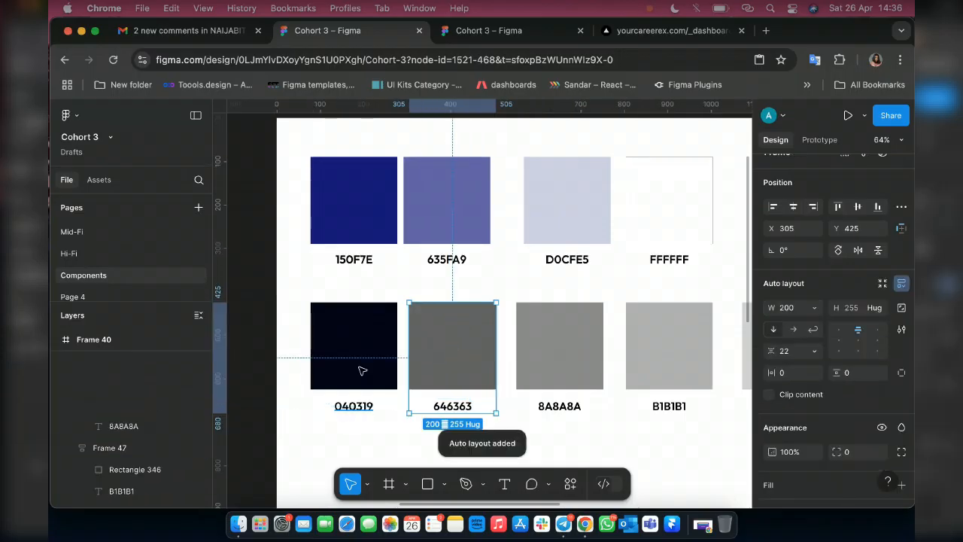
{"action": "left_click", "coordinate": [362, 368]}
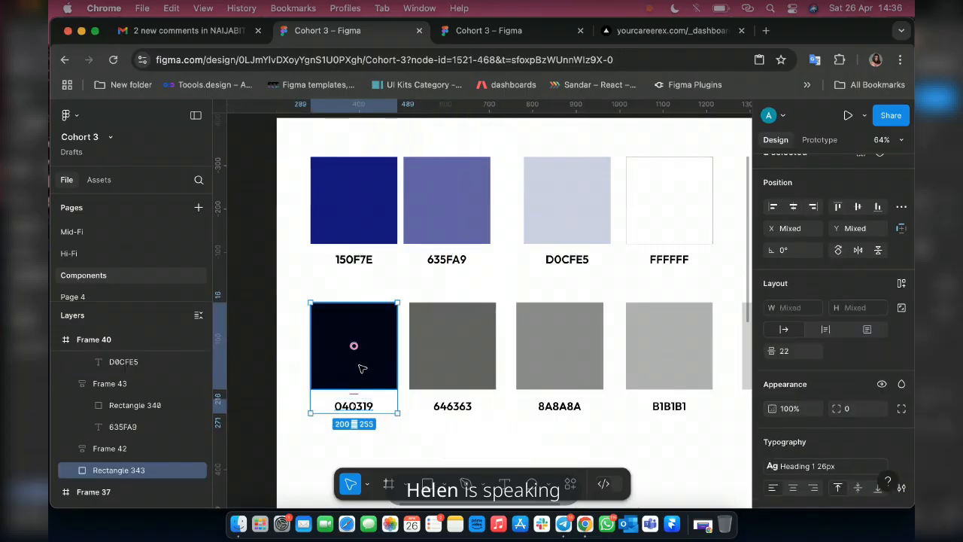
{"action": "key", "text": "shift+a"}
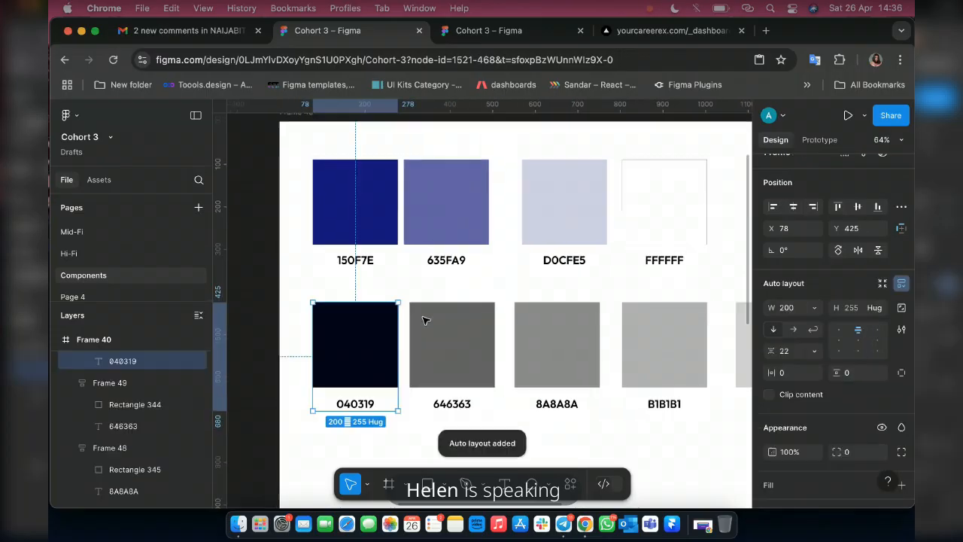
Delete the loose blue rectangle and the blue shade scale beside the color styles frame.
{"action": "scroll", "coordinate": [422, 320], "scroll_direction": "down", "scroll_amount": 5}
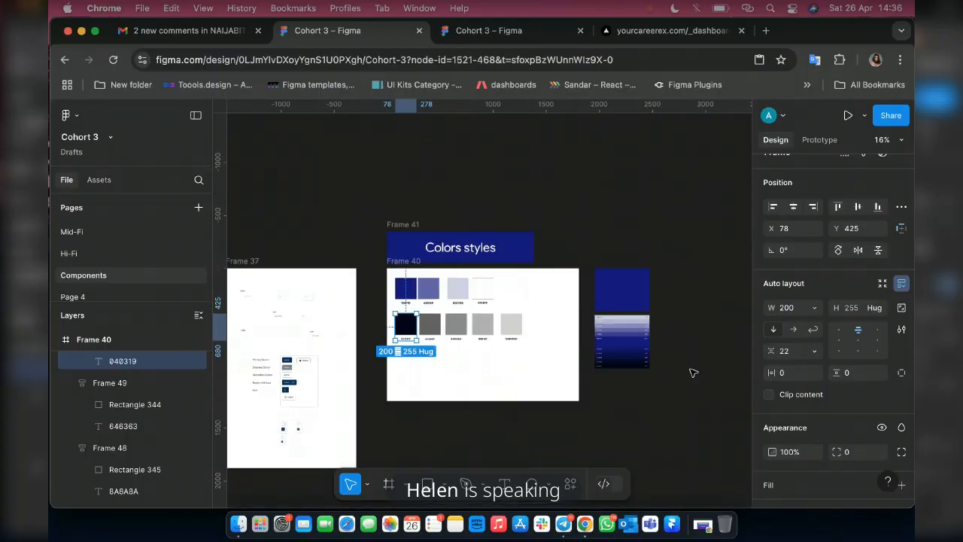
{"action": "scroll", "coordinate": [693, 373], "scroll_direction": "right", "scroll_amount": 3}
{"action": "scroll", "coordinate": [615, 396], "scroll_direction": "up", "scroll_amount": 2}
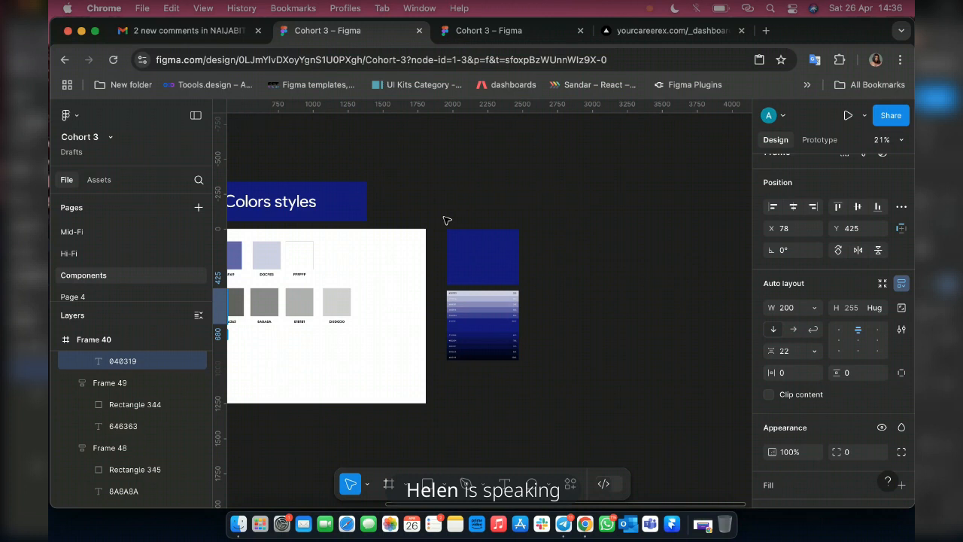
{"action": "left_click", "coordinate": [447, 220]}
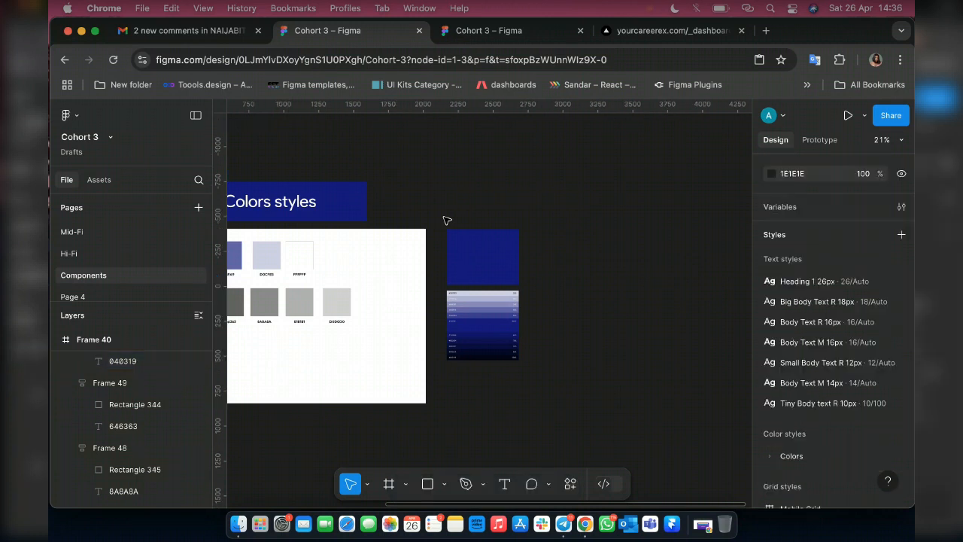
{"action": "left_click_drag", "start_coordinate": [447, 220], "coordinate": [578, 413]}
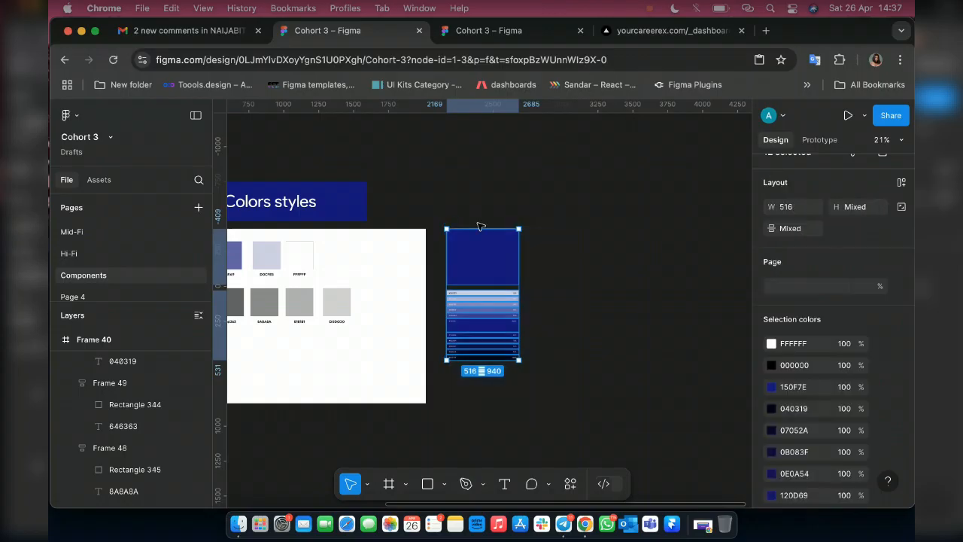
{"action": "key", "text": "Delete"}
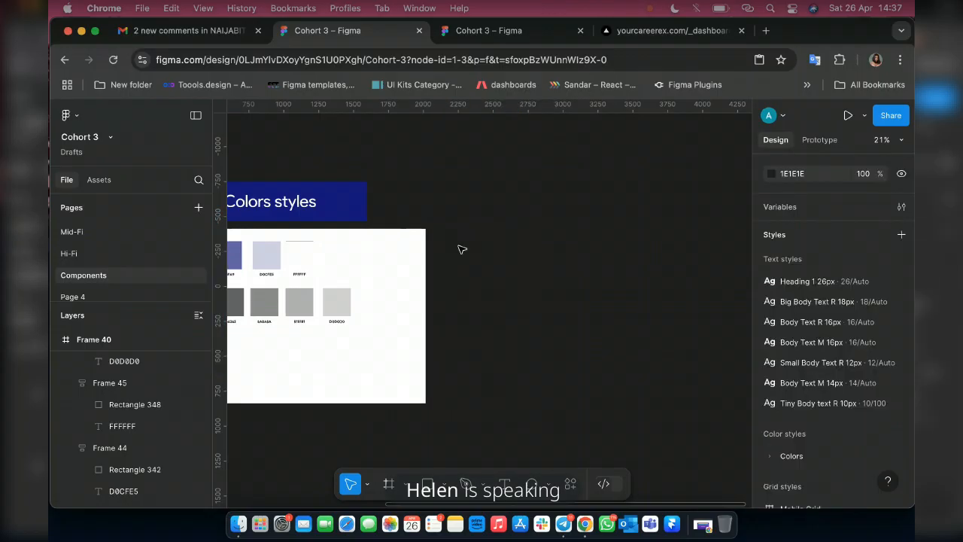
Duplicate the Colors styles title frame together with the swatch frame and place the copies to their right with a gap of about 218.
{"action": "scroll", "coordinate": [462, 249], "scroll_direction": "left", "scroll_amount": 5}
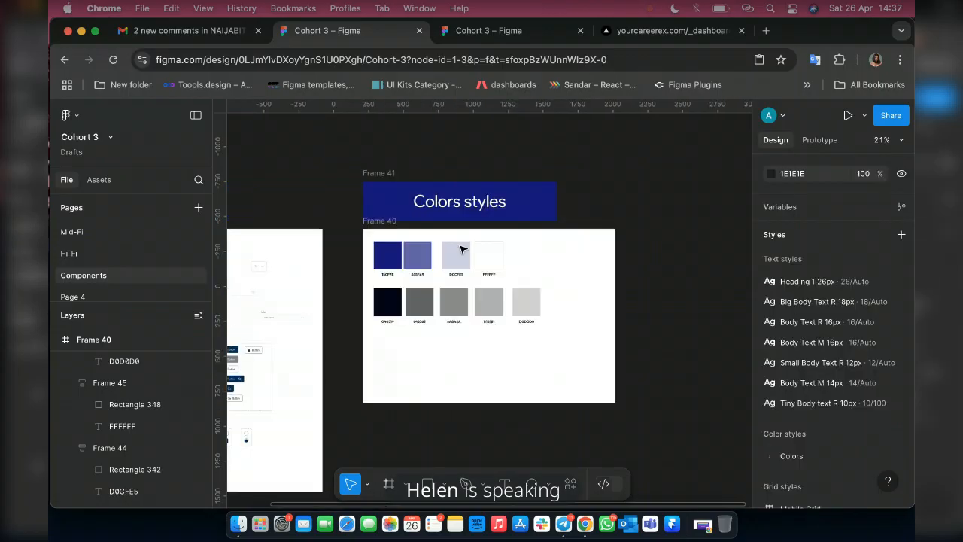
{"action": "left_click", "coordinate": [368, 181]}
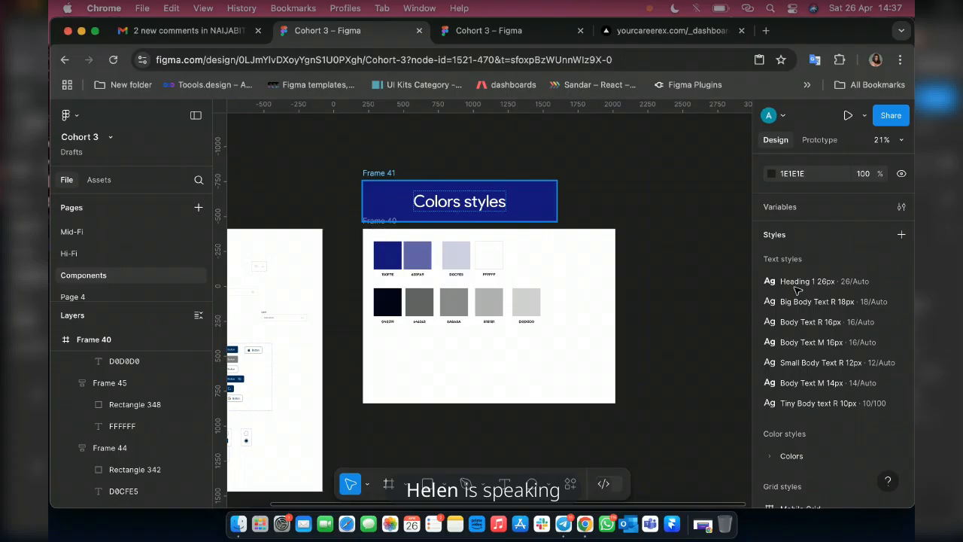
{"action": "left_click", "coordinate": [371, 213]}
{"action": "scroll", "coordinate": [372, 230], "scroll_direction": "up", "scroll_amount": 10}
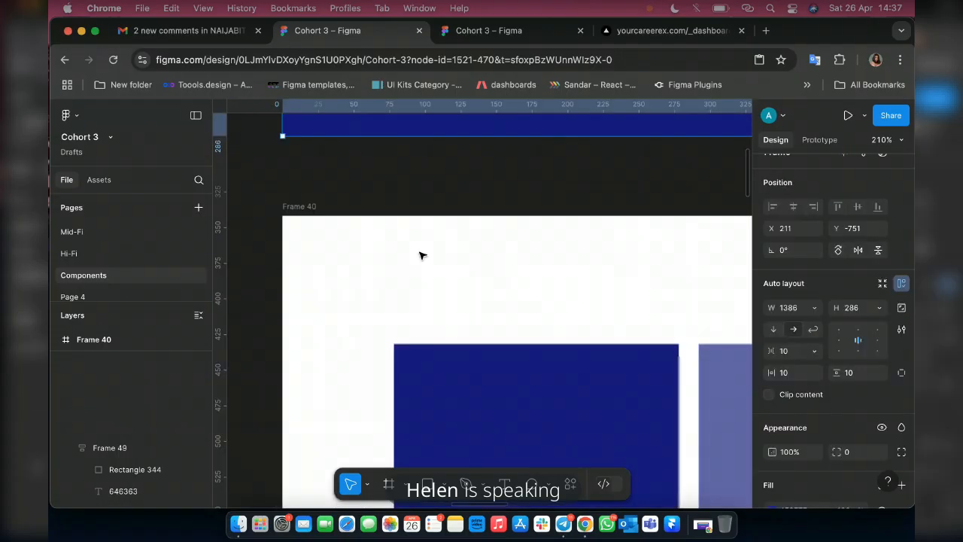
{"action": "scroll", "coordinate": [459, 271], "scroll_direction": "down", "scroll_amount": 2}
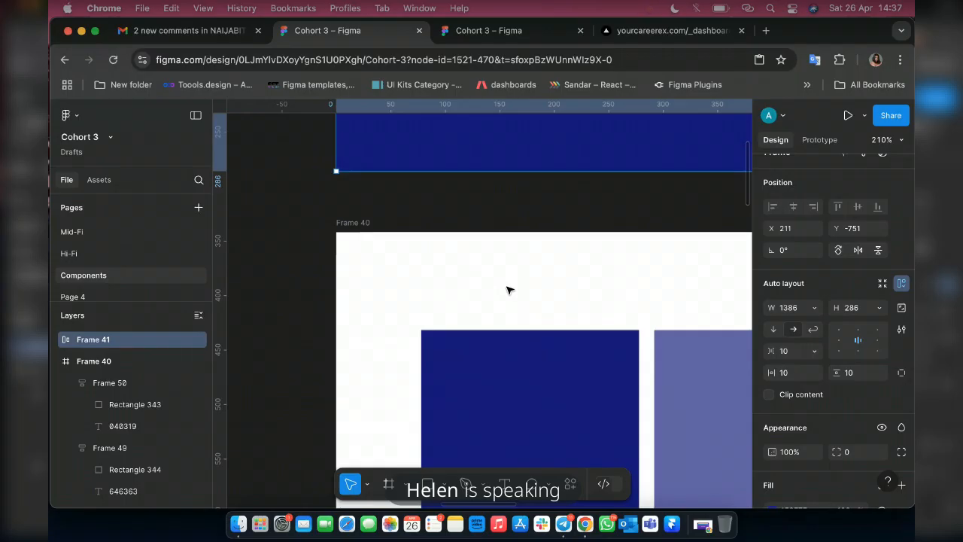
{"action": "scroll", "coordinate": [508, 289], "scroll_direction": "down", "scroll_amount": 10}
{"action": "scroll", "coordinate": [467, 285], "scroll_direction": "up", "scroll_amount": 3}
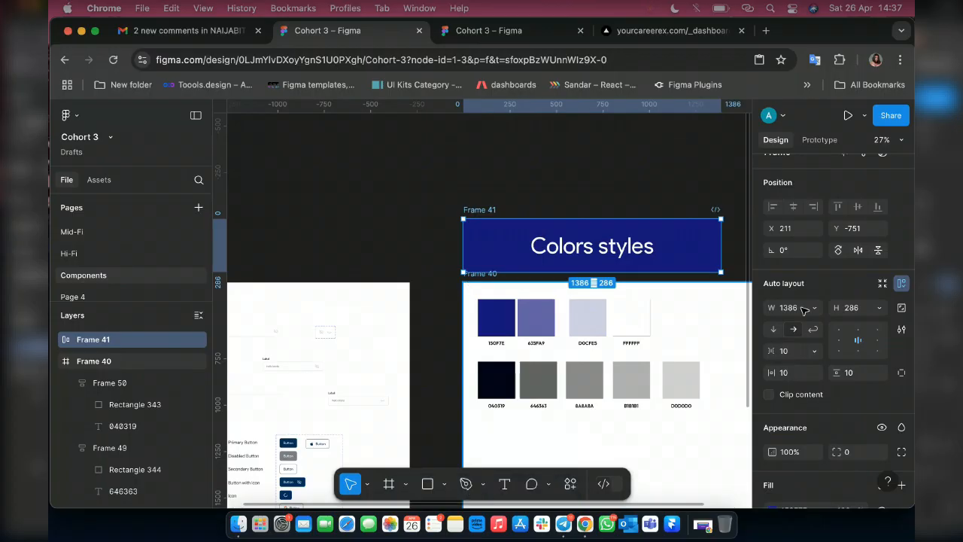
{"action": "left_click", "coordinate": [687, 322], "text": "shift"}
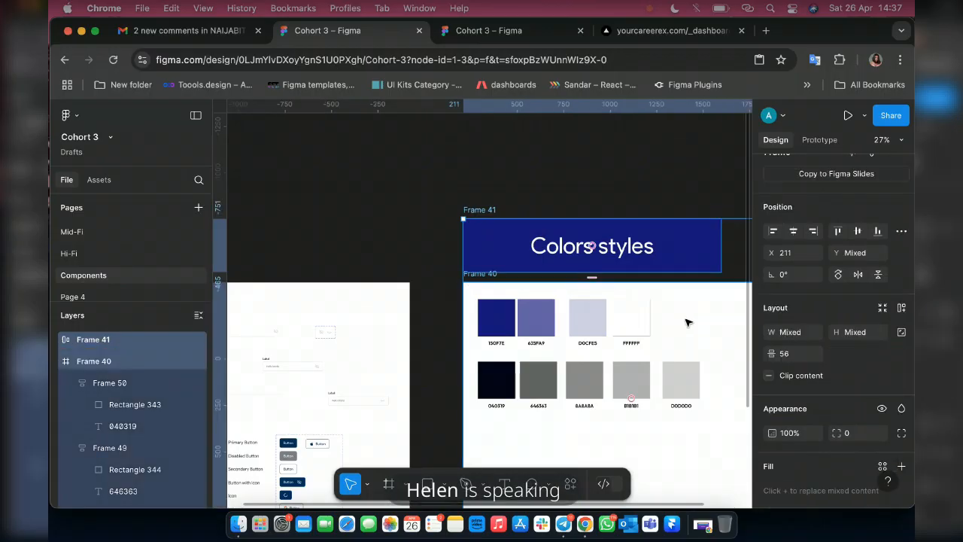
{"action": "scroll", "coordinate": [687, 322], "scroll_direction": "right", "scroll_amount": 3}
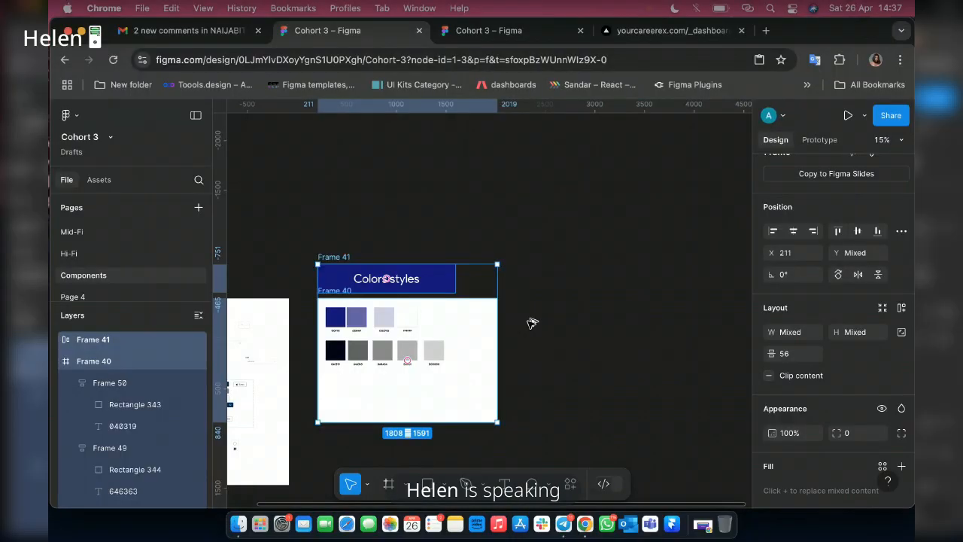
{"action": "key", "text": "super+d"}
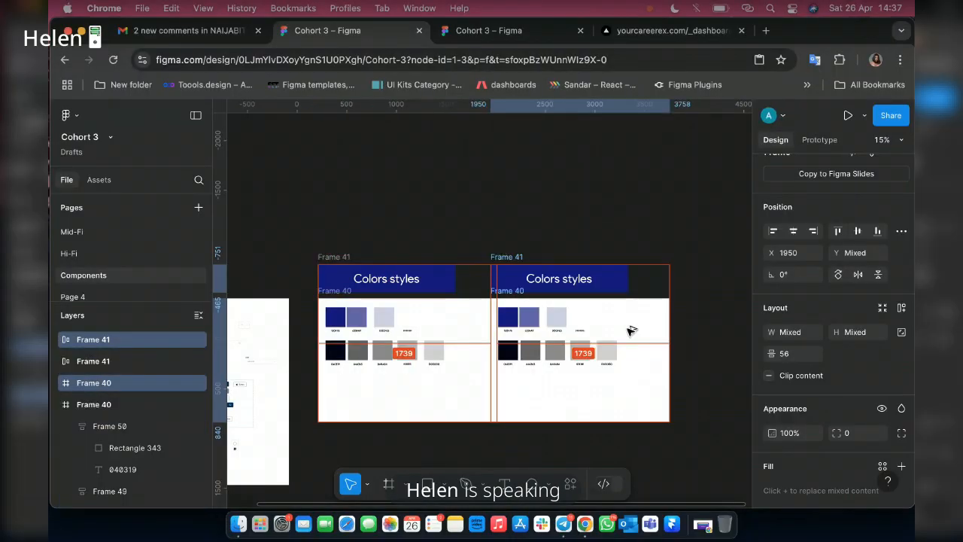
{"action": "left_click_drag", "start_coordinate": [630, 331], "coordinate": [658, 331]}
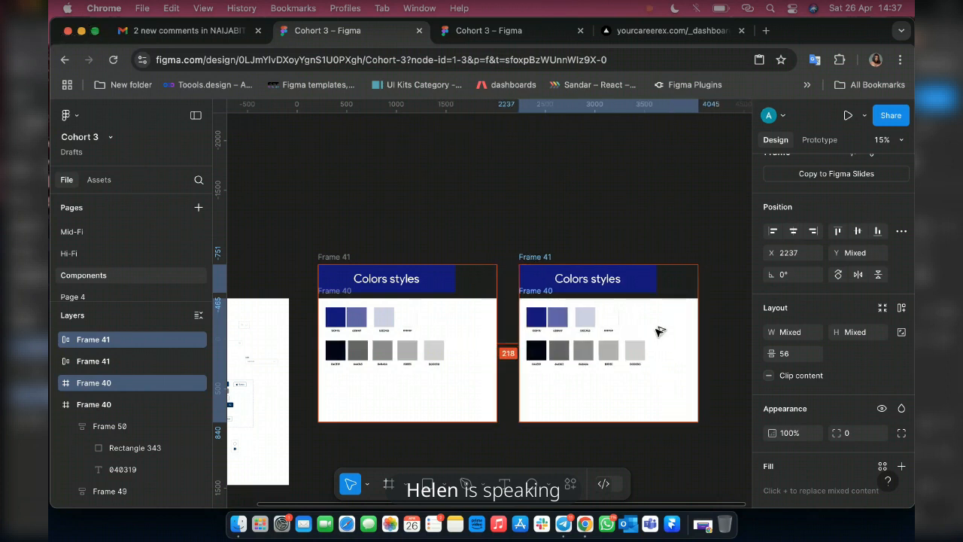
Delete all the labeled swatches from the duplicated white frame, keeping the empty frame and its title banner.
{"action": "scroll", "coordinate": [659, 334], "scroll_direction": "up", "scroll_amount": 5}
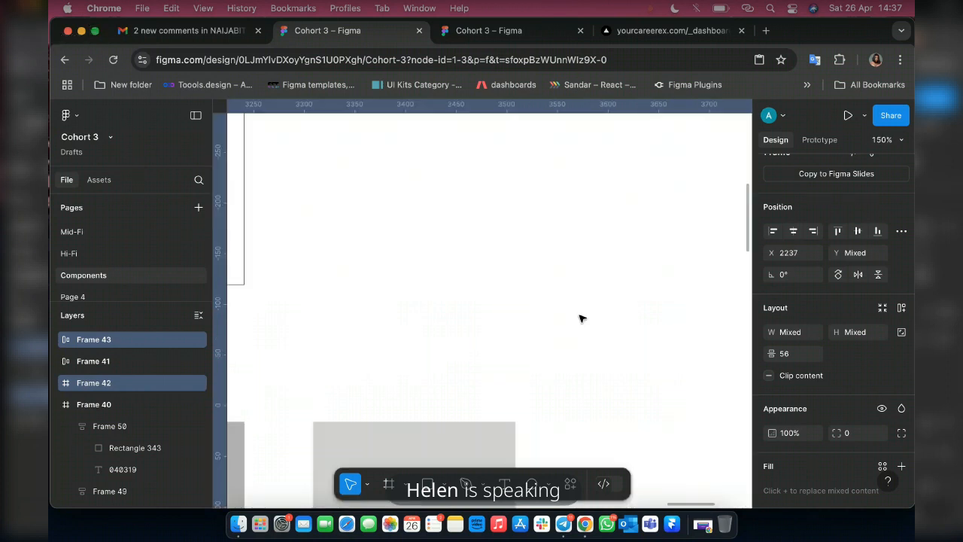
{"action": "scroll", "coordinate": [588, 331], "scroll_direction": "down", "scroll_amount": 5}
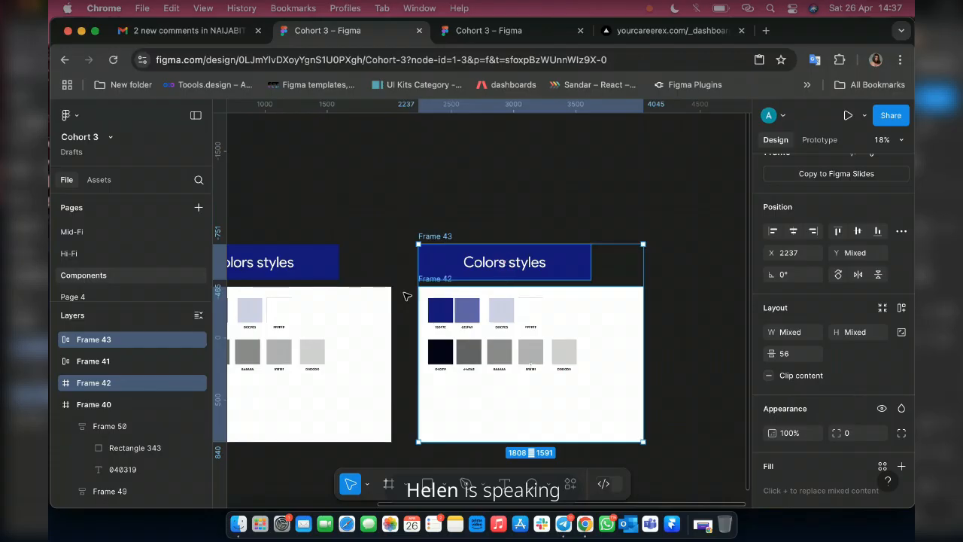
{"action": "left_click", "coordinate": [407, 293]}
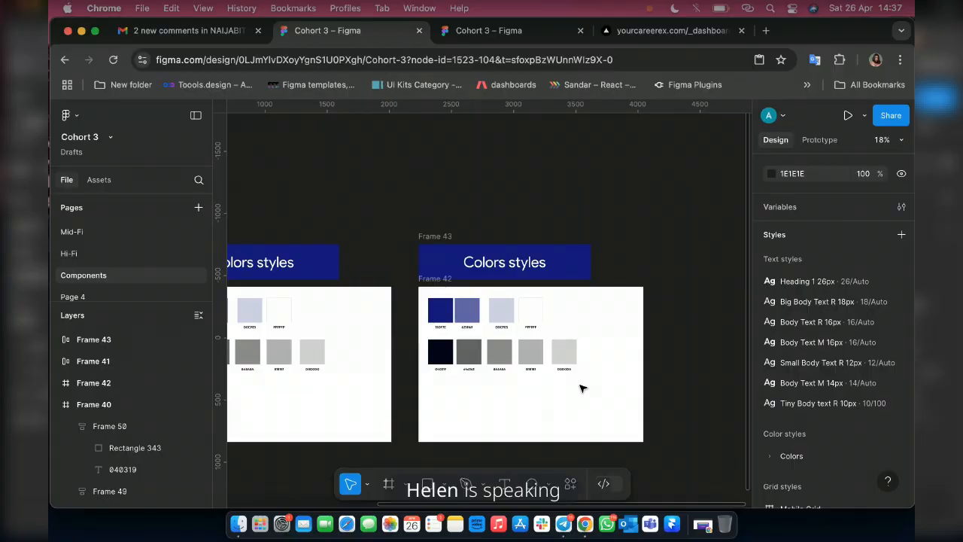
{"action": "left_click_drag", "start_coordinate": [404, 291], "coordinate": [580, 385]}
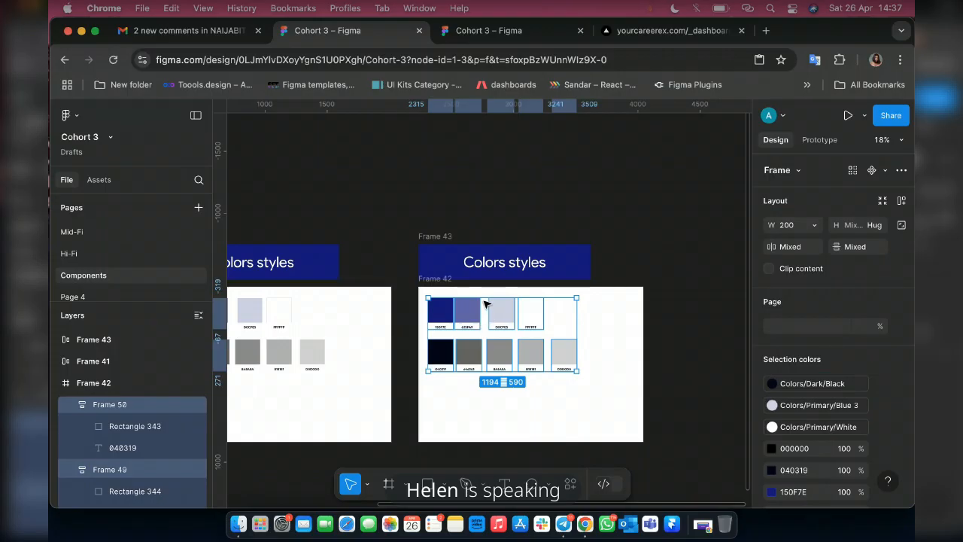
{"action": "key", "text": "Delete"}
{"action": "scroll", "coordinate": [501, 296], "scroll_direction": "up", "scroll_amount": 3}
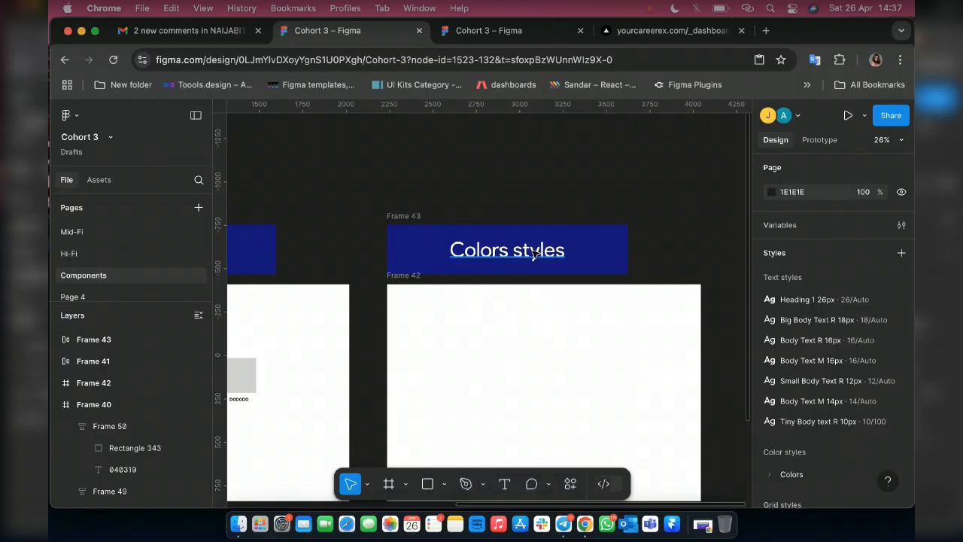
Change the duplicated title banner's text from Colors styles to "Buttons".
{"action": "left_click", "coordinate": [532, 253]}
{"action": "double_click", "coordinate": [530, 248]}
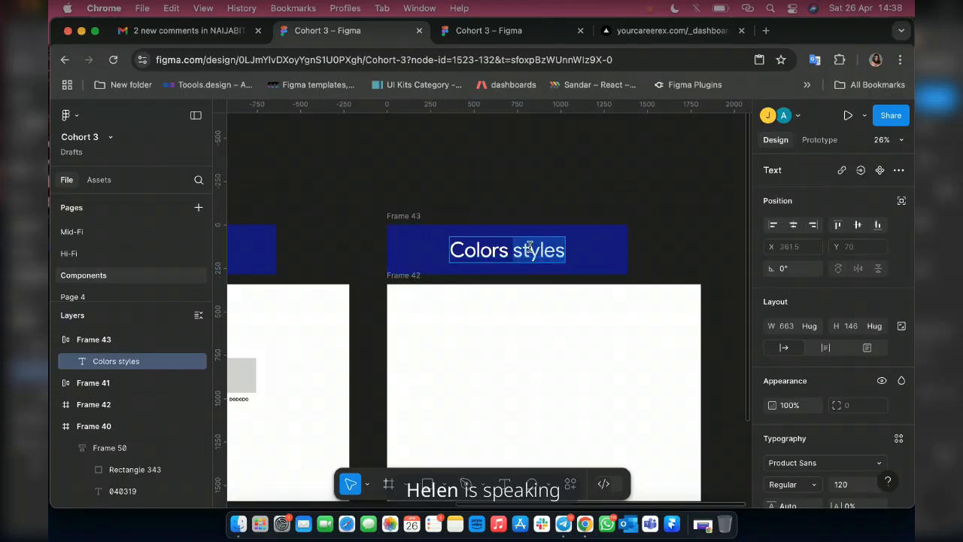
{"action": "triple_click", "coordinate": [529, 248]}
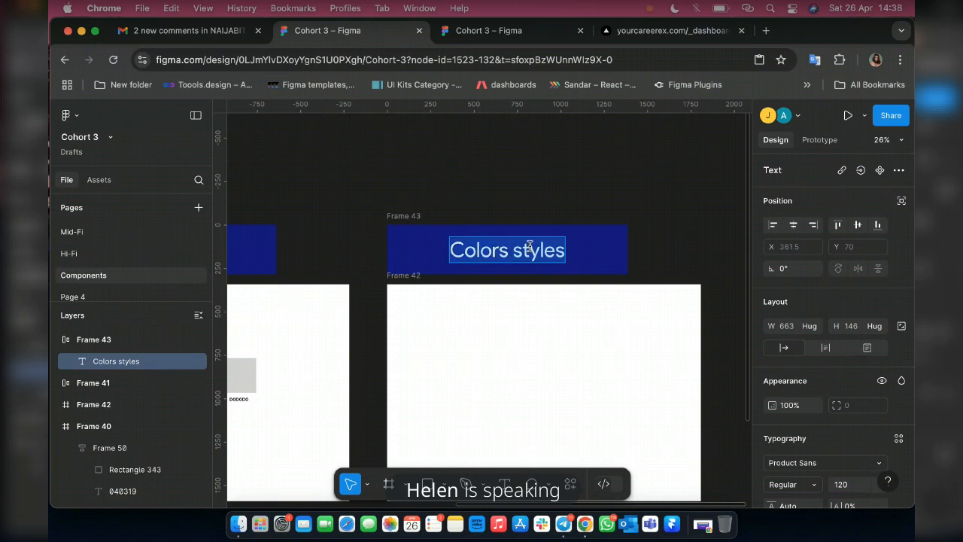
{"action": "type", "text": "But"}
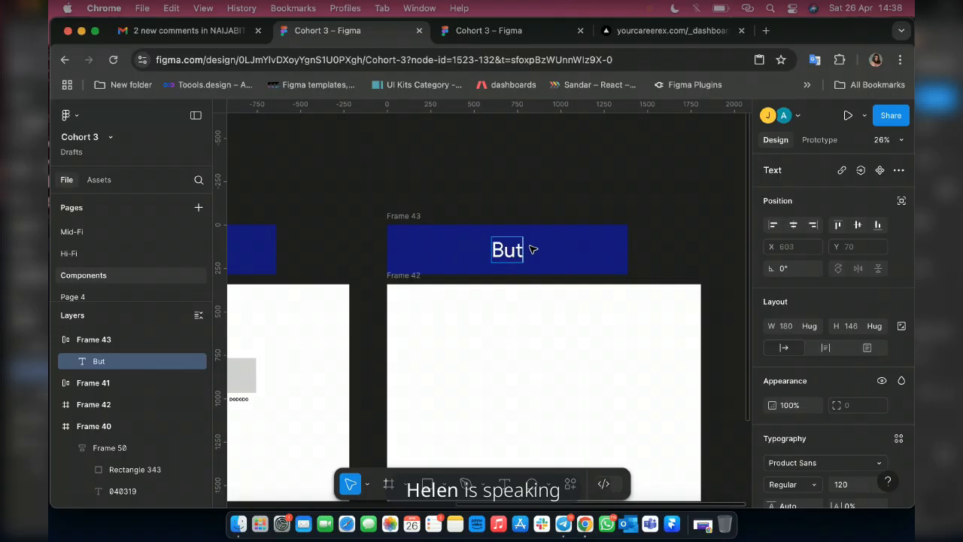
{"action": "type", "text": "tons"}
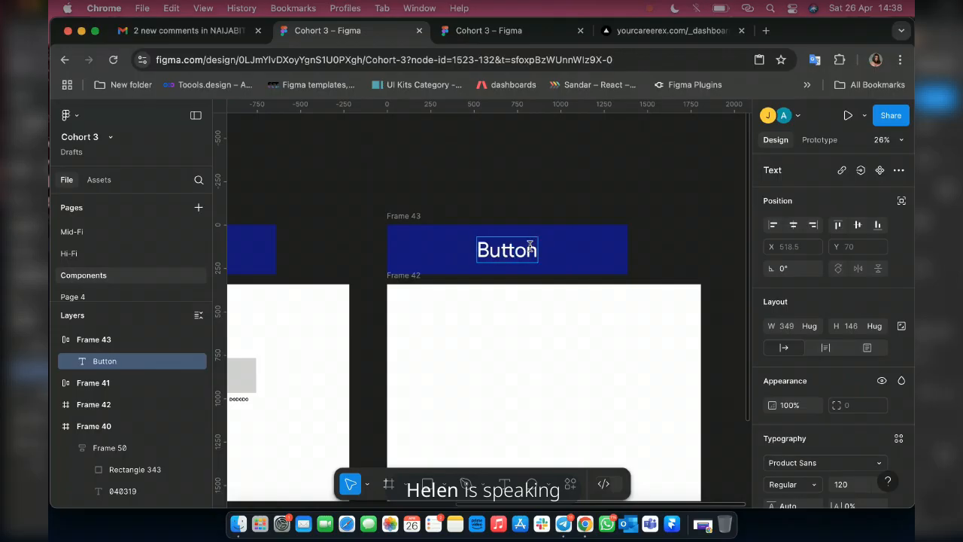
{"action": "scroll", "coordinate": [414, 198], "scroll_direction": "down", "scroll_amount": 5}
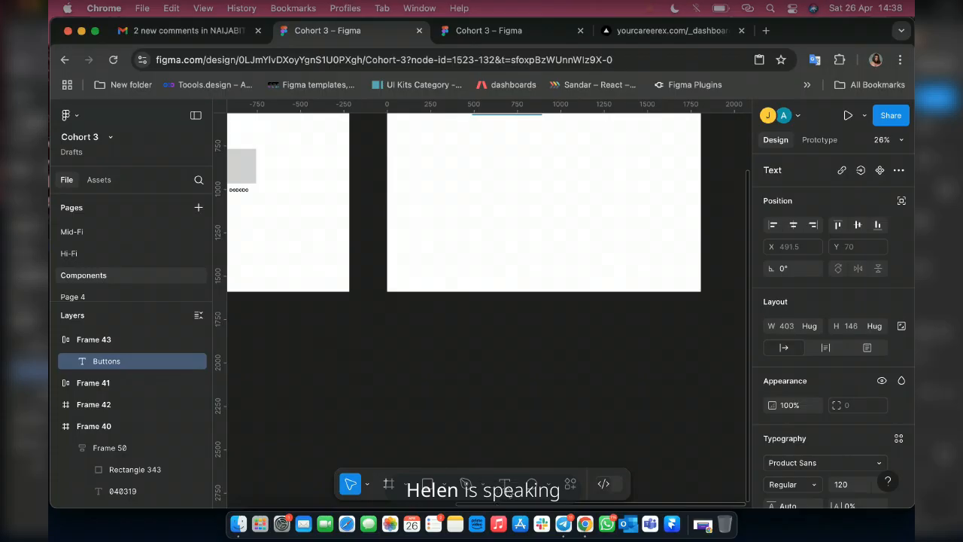
{"action": "scroll", "coordinate": [487, 295], "scroll_direction": "up", "scroll_amount": 1}
{"action": "scroll", "coordinate": [483, 291], "scroll_direction": "up", "scroll_amount": 5}
{"action": "key", "text": "t"}
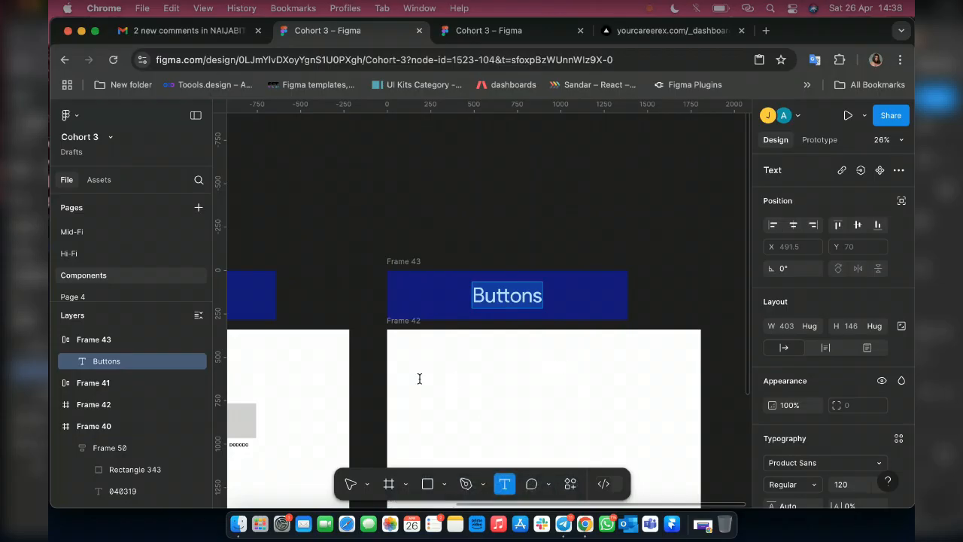
{"action": "left_click", "coordinate": [455, 372]}
{"action": "scroll", "coordinate": [531, 441], "scroll_direction": "up", "scroll_amount": 1}
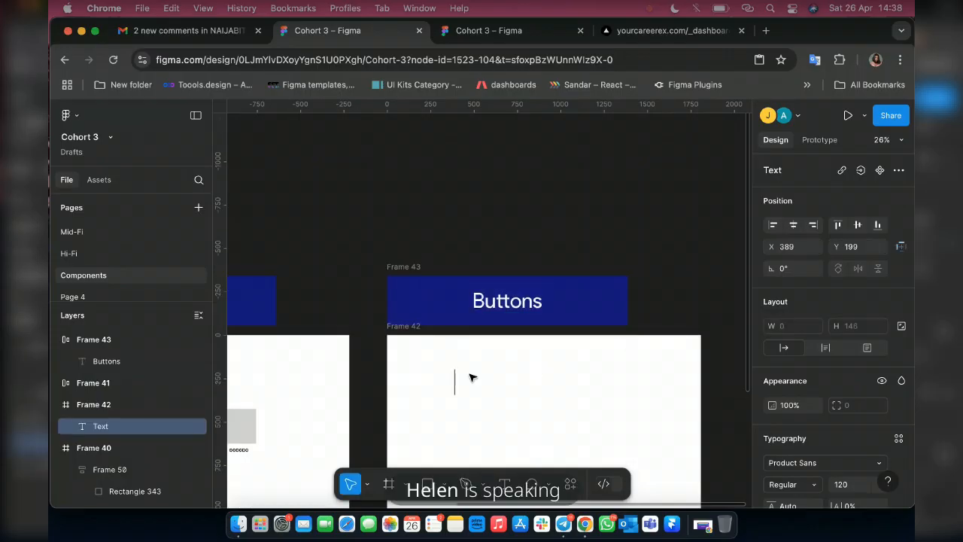
{"action": "key", "text": "Escape"}
{"action": "key", "text": "shift+2"}
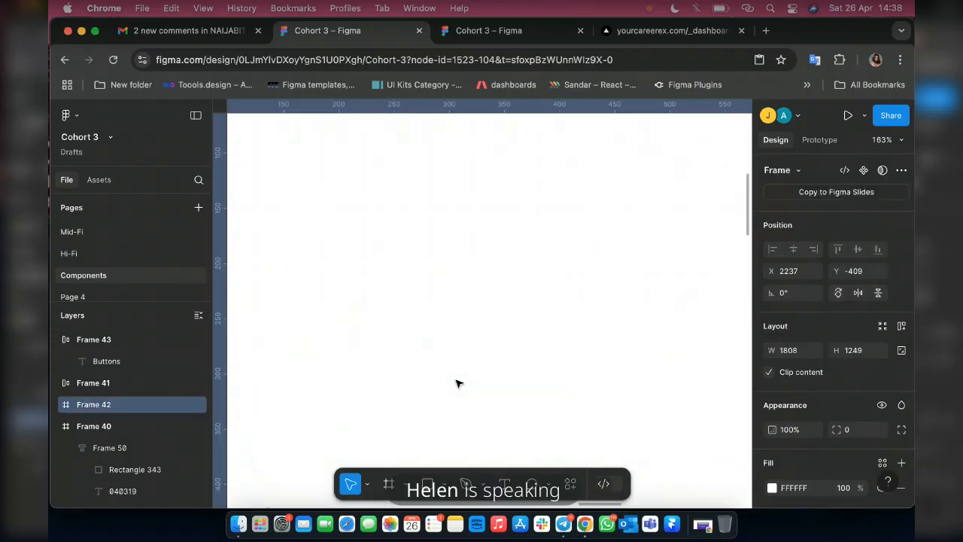
Add the text "Button" inside the empty white frame below the Buttons banner.
{"action": "scroll", "coordinate": [455, 384], "scroll_direction": "down", "scroll_amount": 5}
{"action": "key", "text": "t"}
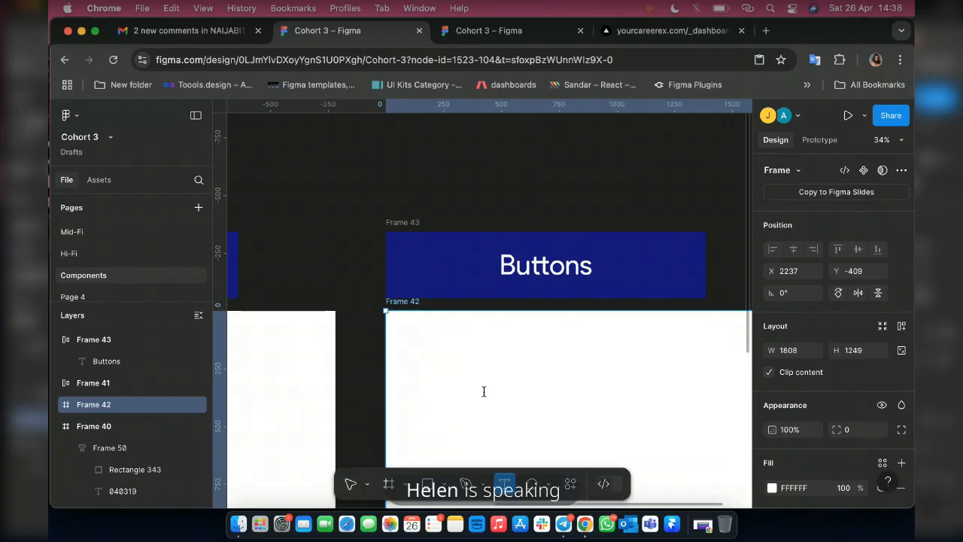
{"action": "left_click", "coordinate": [483, 391]}
{"action": "type", "text": "Butto"}
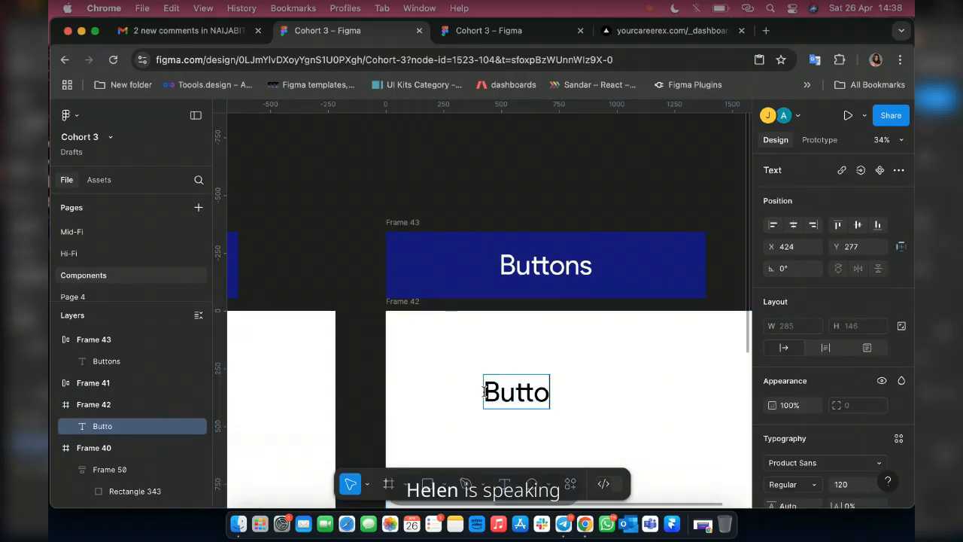
{"action": "type", "text": "n"}
{"action": "key", "text": "Escape"}
Apply the Big Body Text R 18px text style to the Button text in the white frame.
{"action": "scroll", "coordinate": [635, 390], "scroll_direction": "down", "scroll_amount": 3}
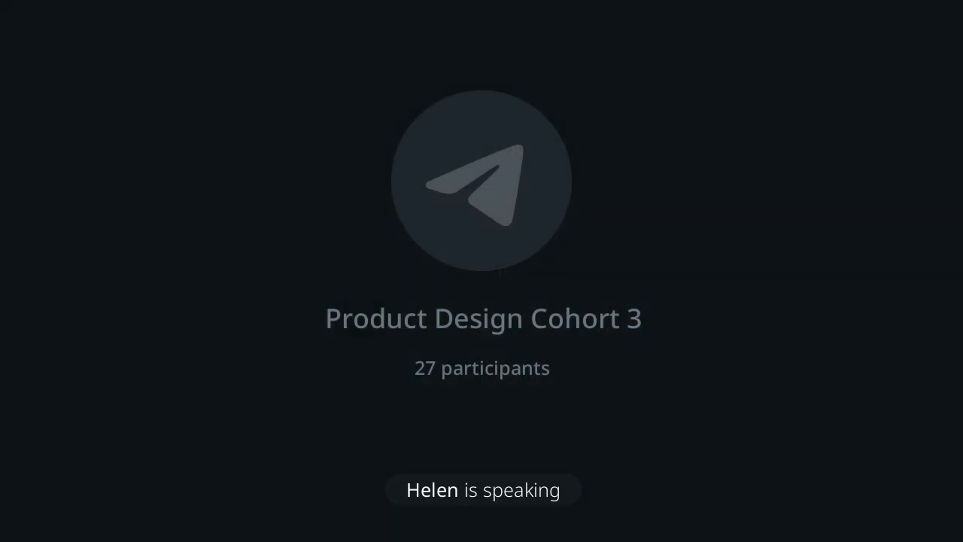
{"action": "scroll", "coordinate": [587, 406], "scroll_direction": "up", "scroll_amount": 3}
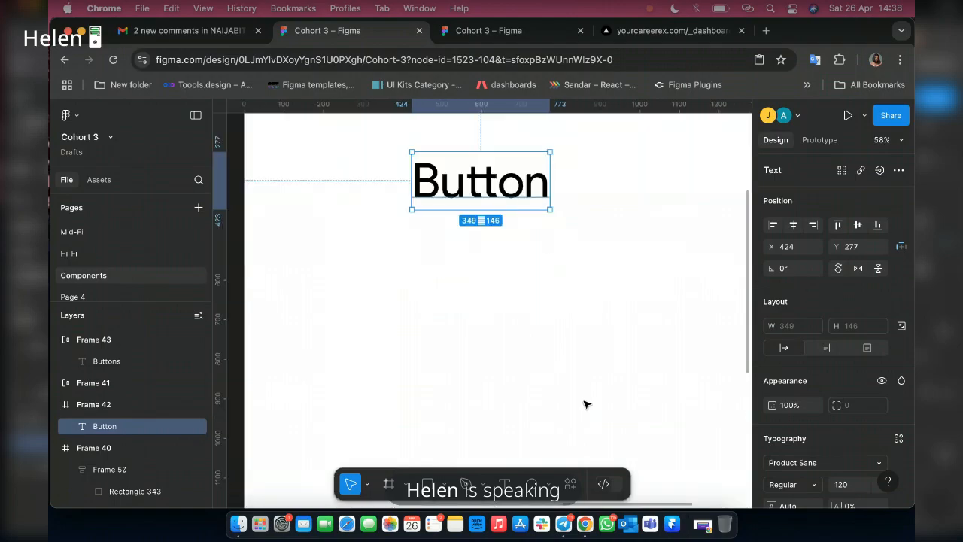
{"action": "scroll", "coordinate": [587, 405], "scroll_direction": "down", "scroll_amount": 2}
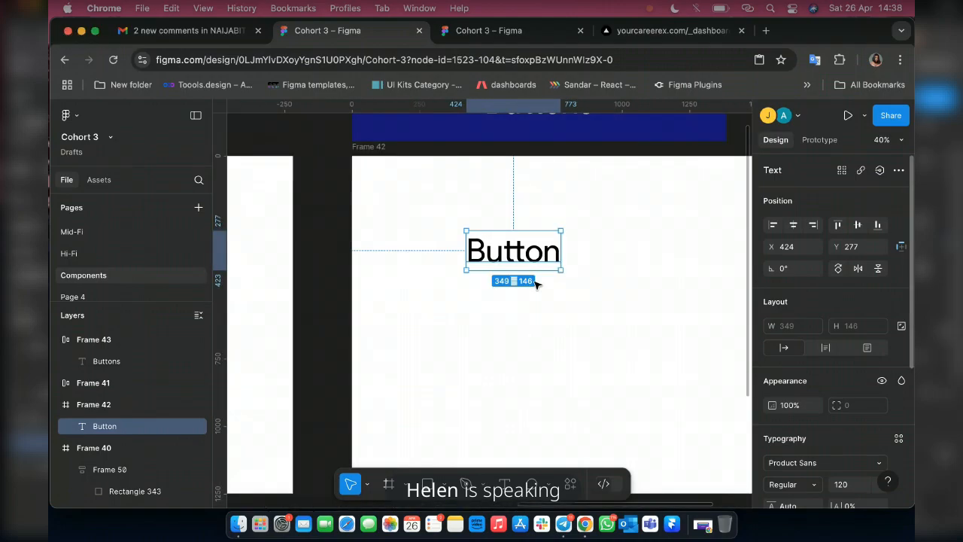
{"action": "scroll", "coordinate": [535, 284], "scroll_direction": "up", "scroll_amount": 2}
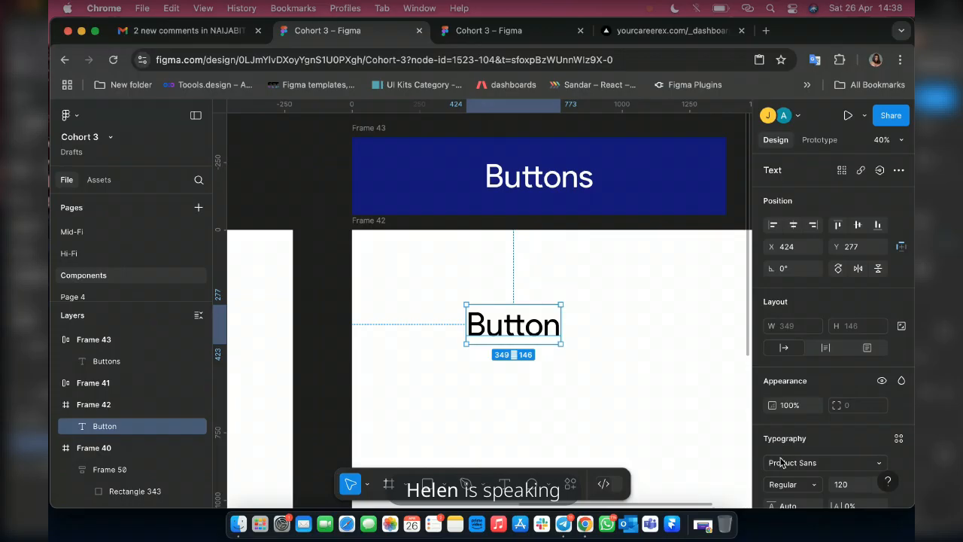
{"action": "scroll", "coordinate": [798, 462], "scroll_direction": "down", "scroll_amount": 2}
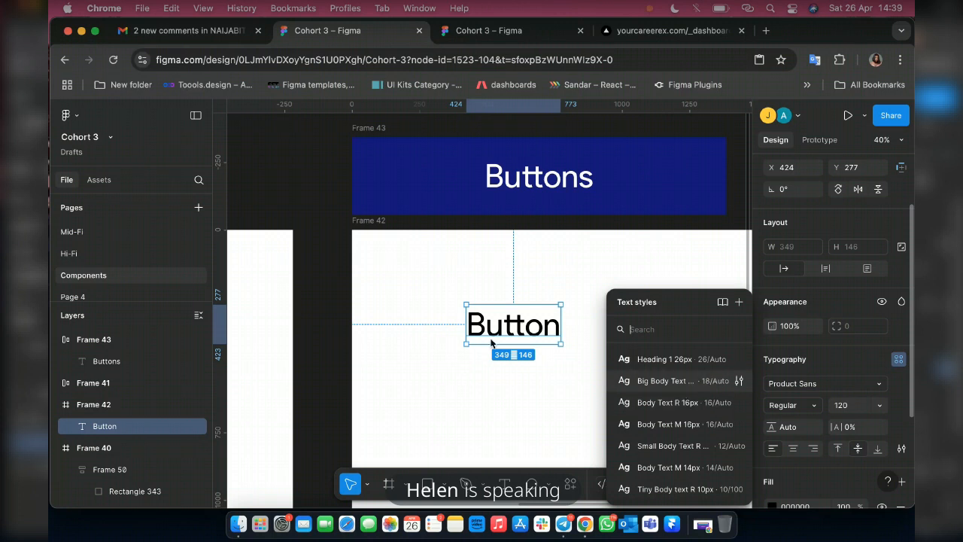
{"action": "left_click", "coordinate": [665, 380]}
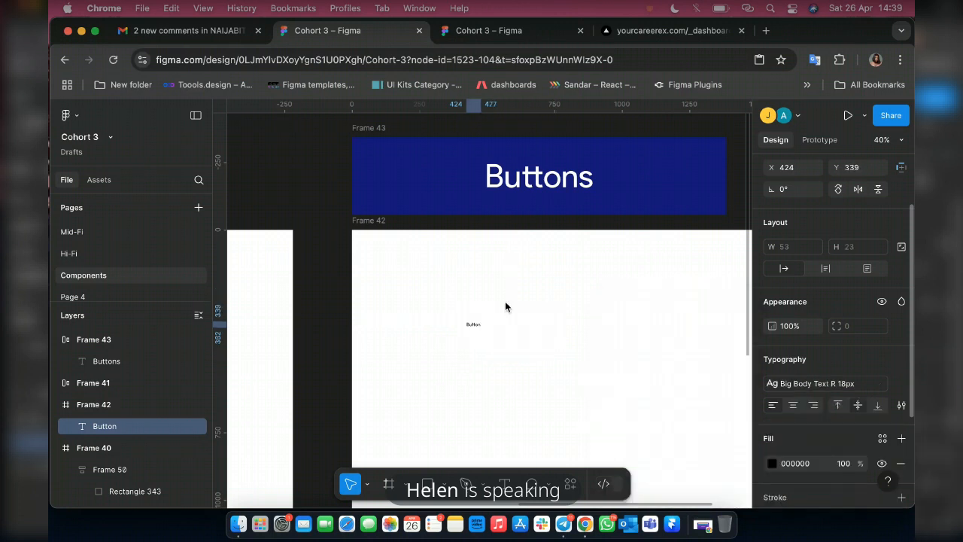
Detach the text style from the Button text and set its font weight to Medium.
{"action": "scroll", "coordinate": [451, 316], "scroll_direction": "up", "scroll_amount": 5}
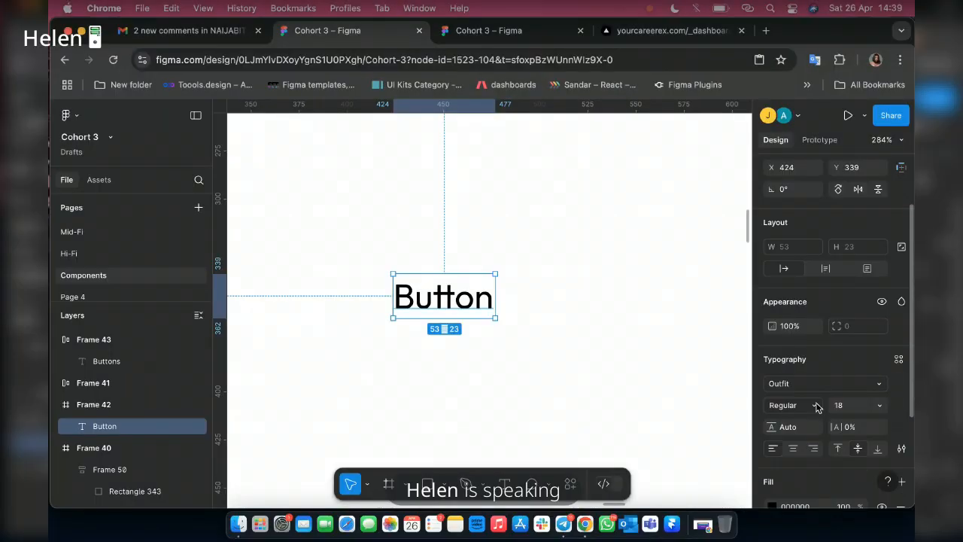
{"action": "left_click", "coordinate": [817, 407]}
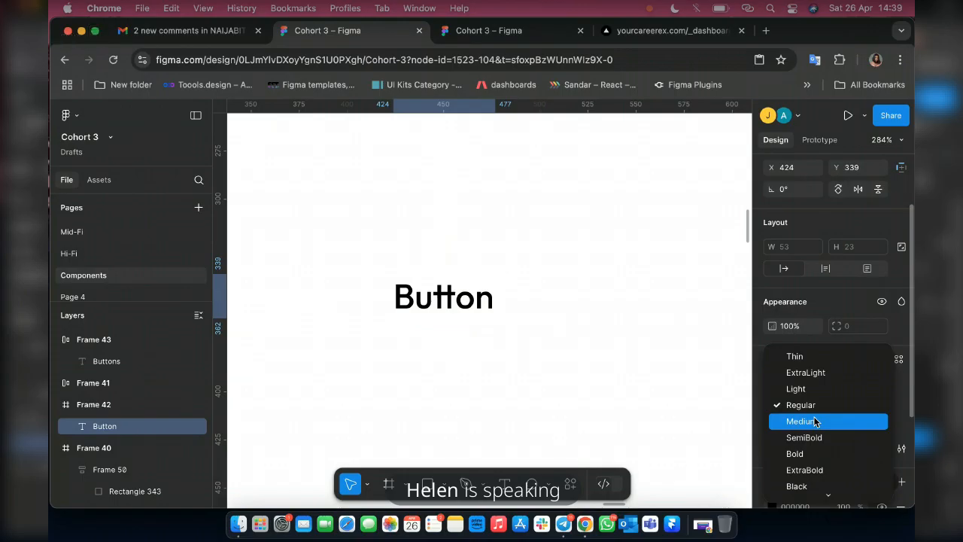
{"action": "left_click", "coordinate": [840, 420]}
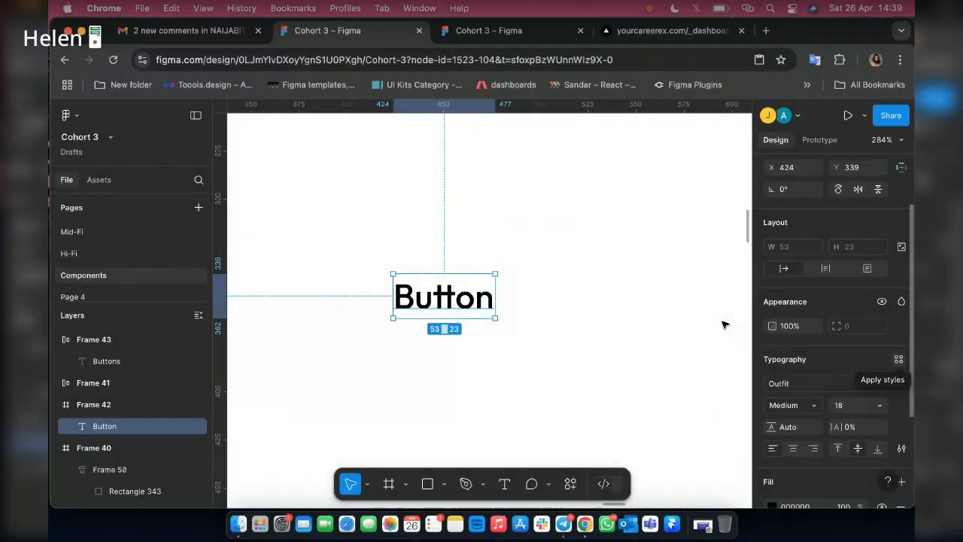
Create a new text style named "Big Body Text M 18px" from the Button text.
{"action": "left_click", "coordinate": [898, 359]}
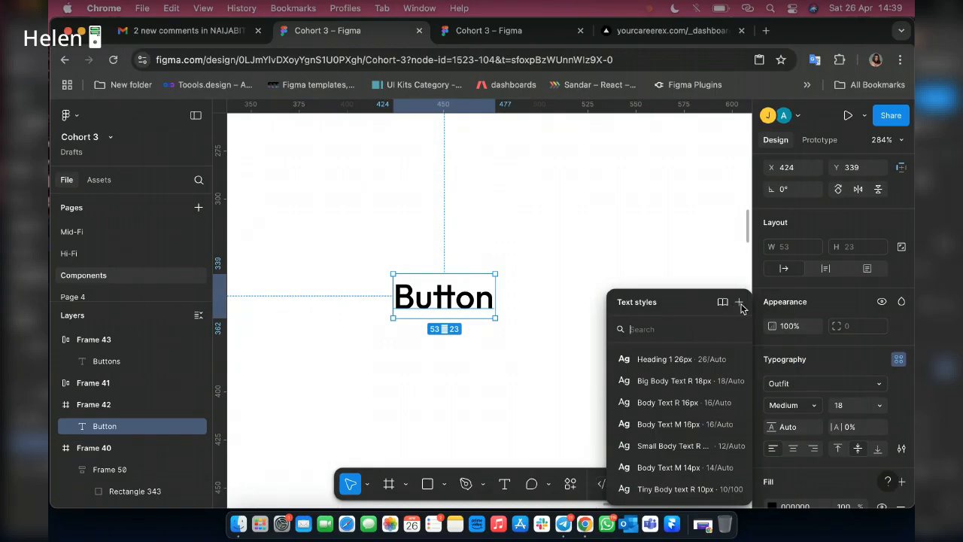
{"action": "left_click", "coordinate": [740, 303]}
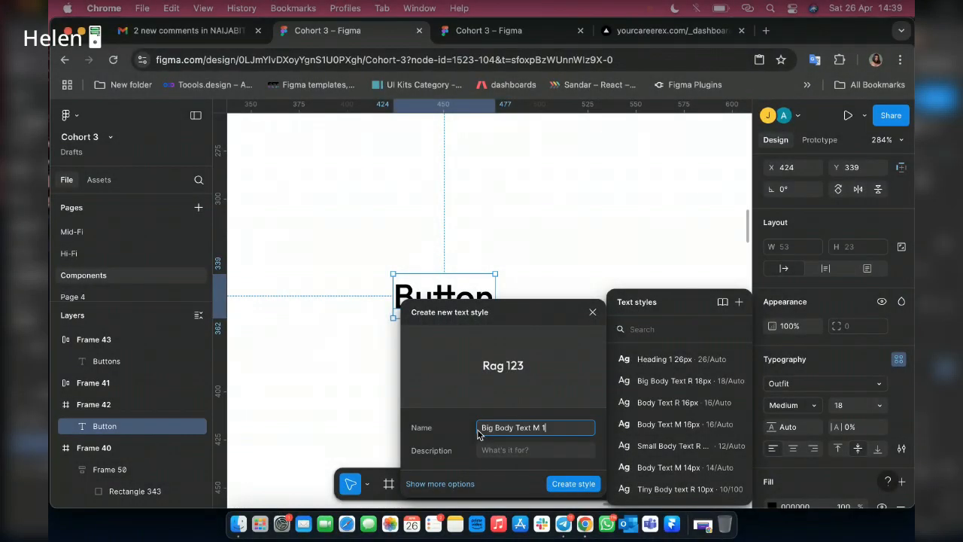
{"action": "type", "text": "8px"}
{"action": "key", "text": "Return"}
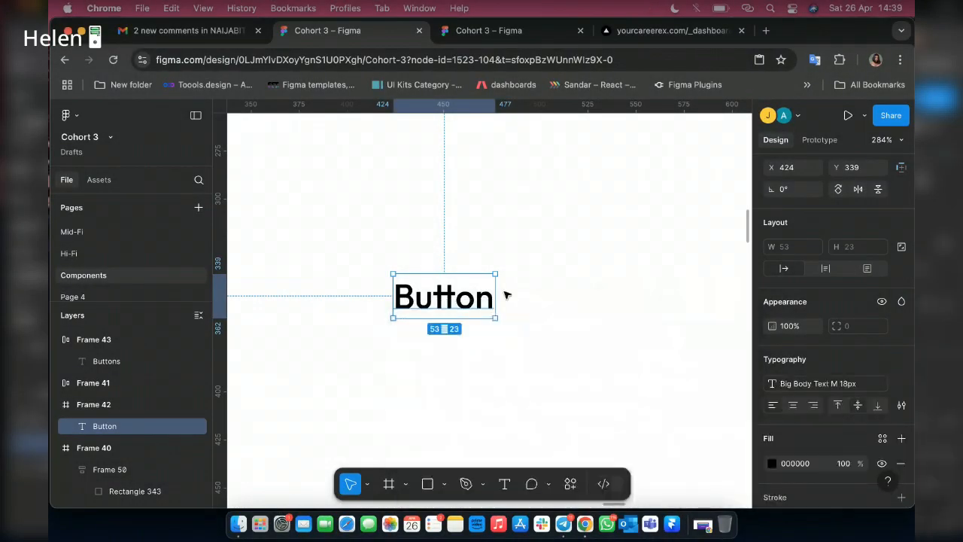
Apply the Colors/Dark/Grey 4 color style to the Button text.
{"action": "left_click", "coordinate": [881, 439]}
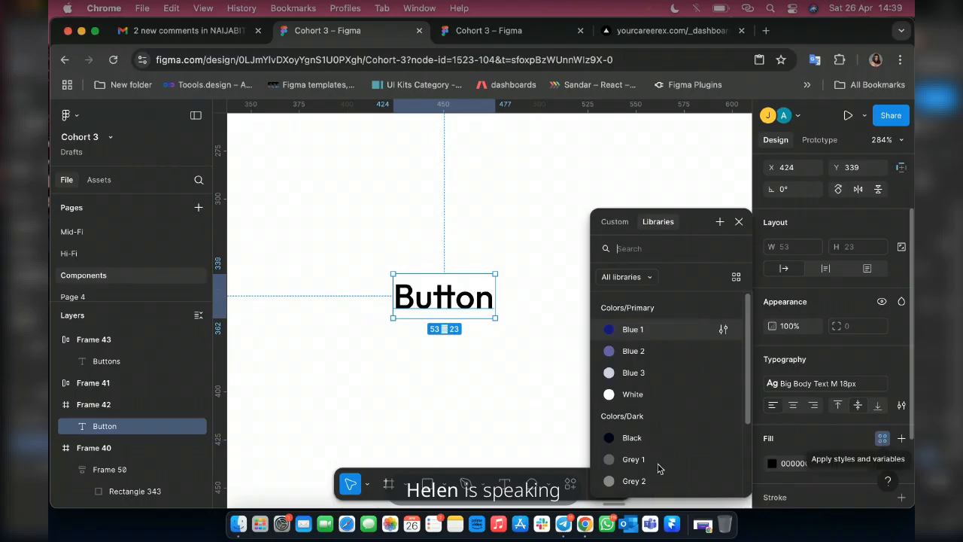
{"action": "scroll", "coordinate": [658, 468], "scroll_direction": "down", "scroll_amount": 3}
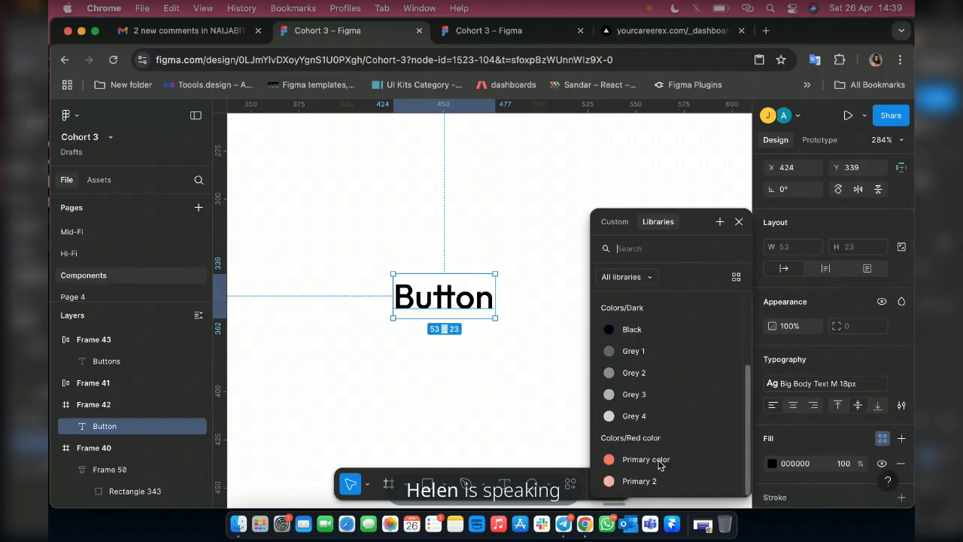
{"action": "left_click", "coordinate": [634, 416]}
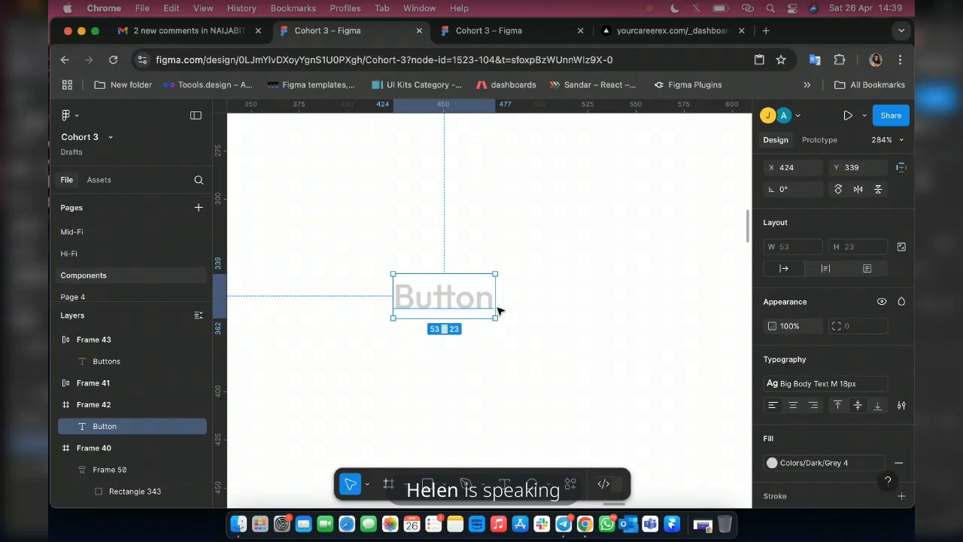
Wrap the Button text in two nested auto layout frames and fill the outer frame with Colors/Primary/Blue 1.
{"action": "key", "text": "shift+a"}
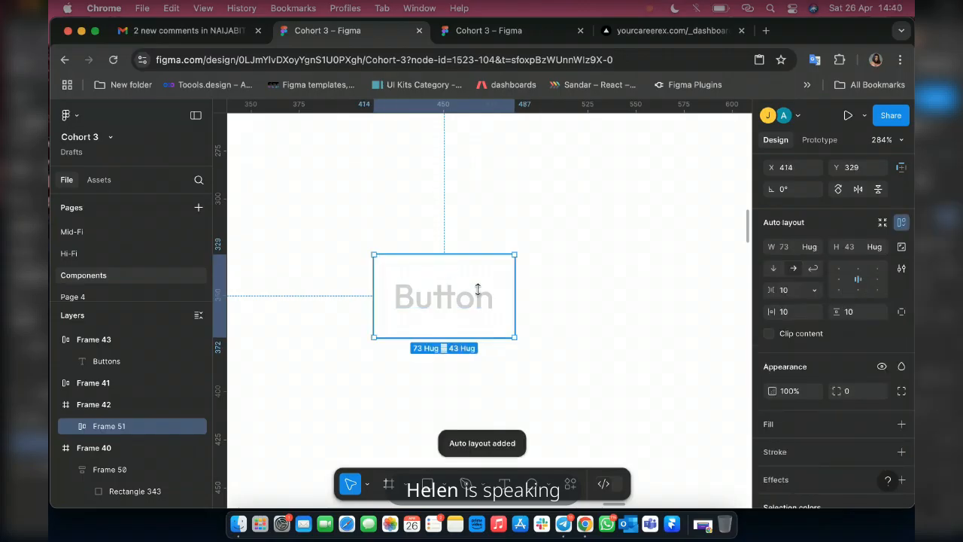
{"action": "key", "text": "shift+a"}
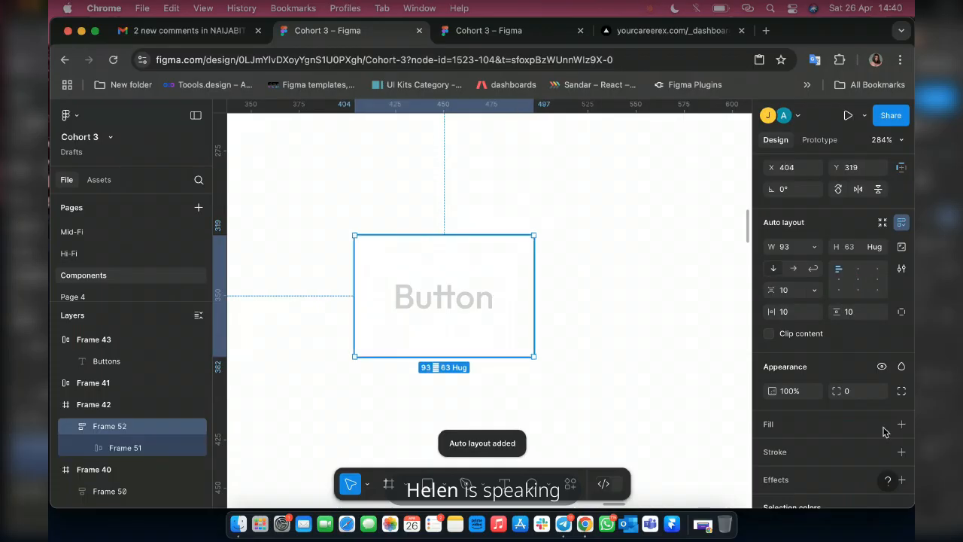
{"action": "left_click", "coordinate": [638, 372]}
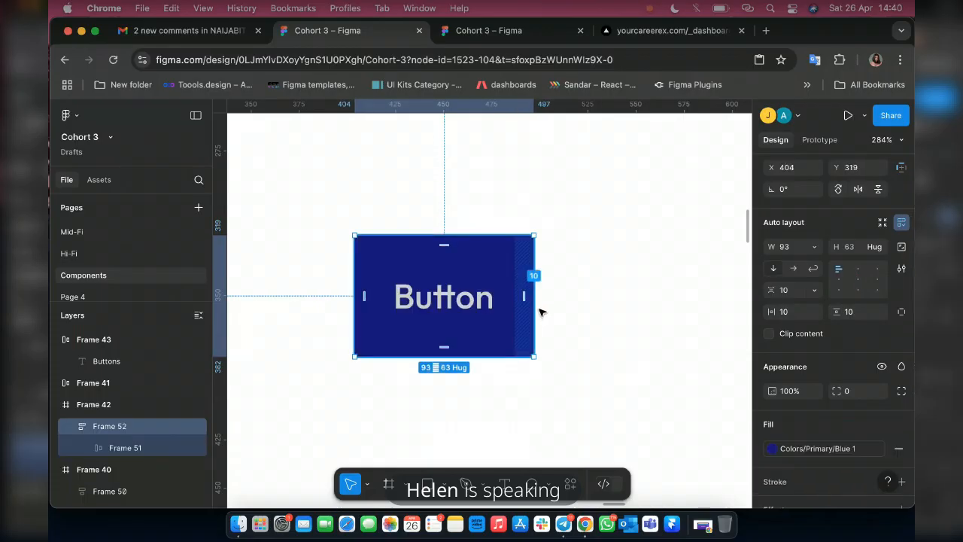
Replace the grey color in the button frame with the Colors/Primary/White style.
{"action": "scroll", "coordinate": [825, 448], "scroll_direction": "down", "scroll_amount": 5}
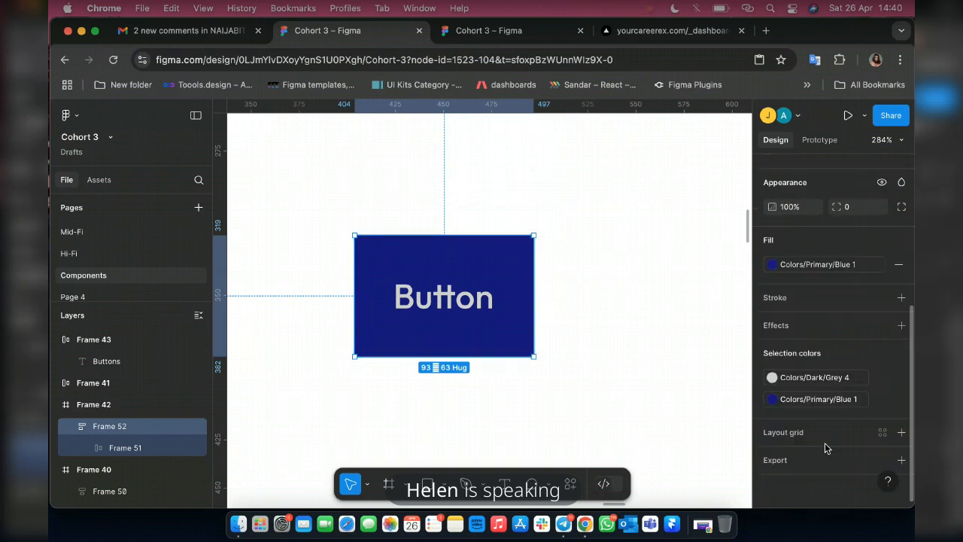
{"action": "left_click", "coordinate": [771, 376]}
{"action": "scroll", "coordinate": [638, 389], "scroll_direction": "up", "scroll_amount": 2}
{"action": "scroll", "coordinate": [637, 389], "scroll_direction": "up", "scroll_amount": 1}
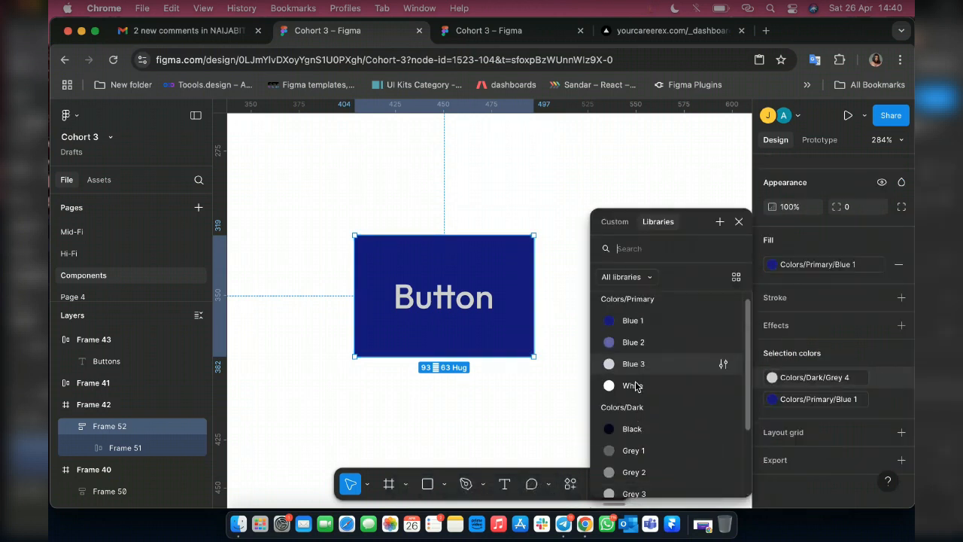
{"action": "left_click", "coordinate": [640, 387]}
Set the outer button frame's width to hug its contents.
{"action": "scroll", "coordinate": [518, 317], "scroll_direction": "down", "scroll_amount": 3}
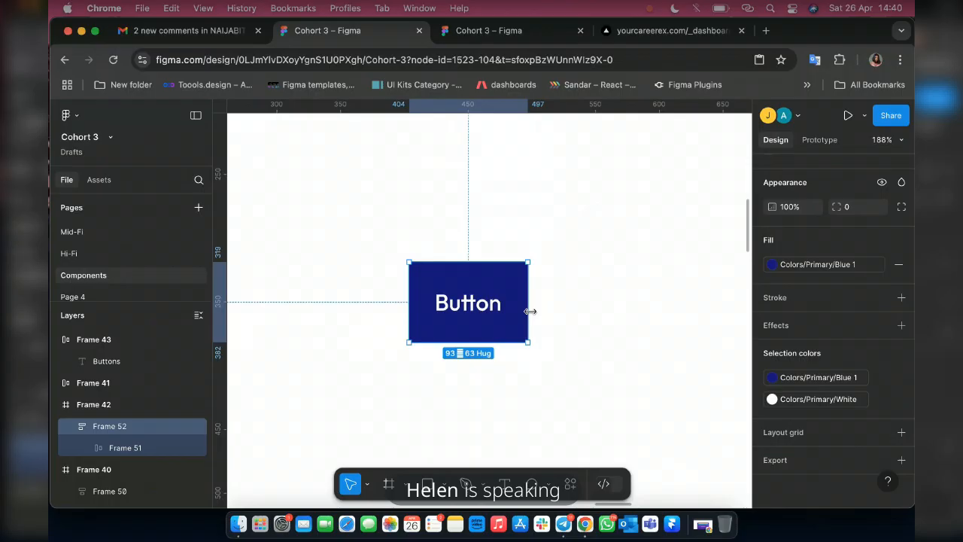
{"action": "scroll", "coordinate": [468, 323], "scroll_direction": "down", "scroll_amount": 3}
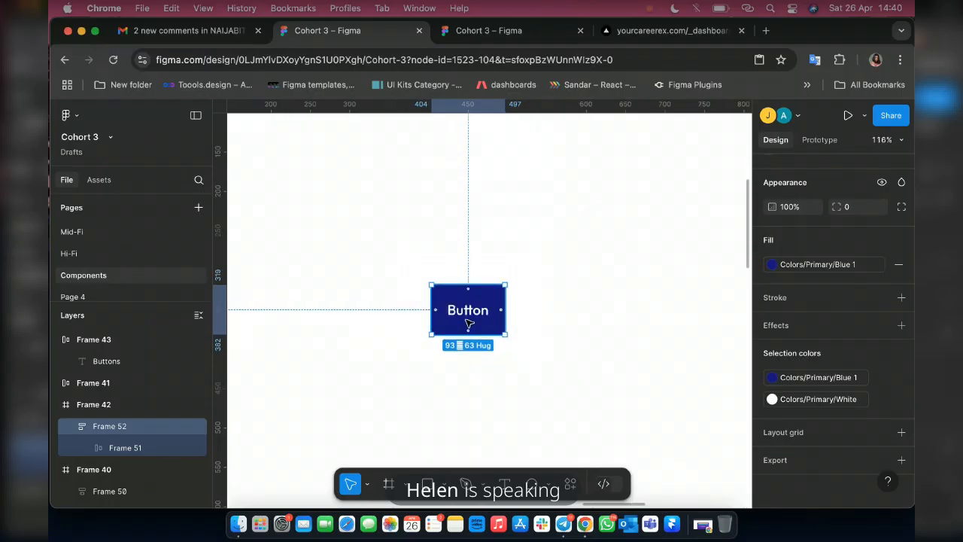
{"action": "scroll", "coordinate": [501, 328], "scroll_direction": "up", "scroll_amount": 3}
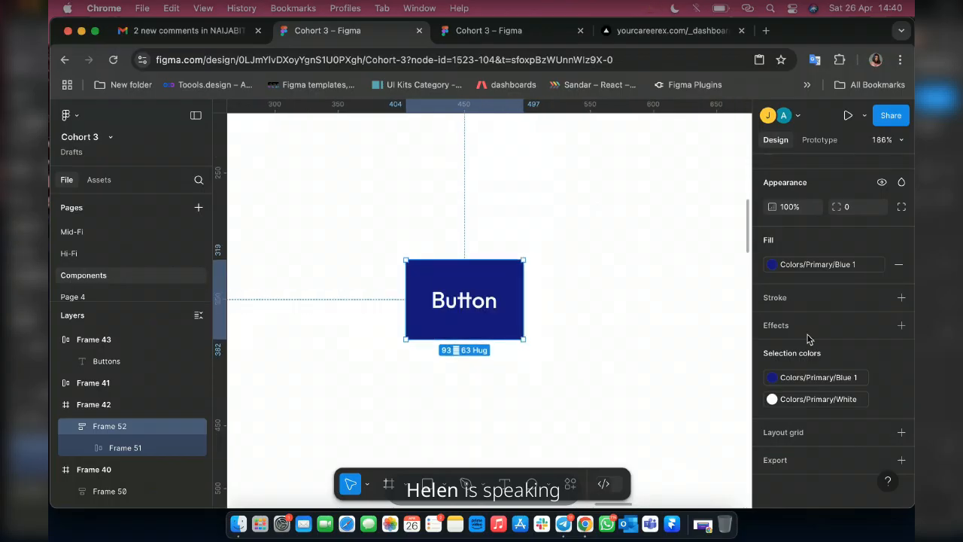
{"action": "scroll", "coordinate": [792, 324], "scroll_direction": "up", "scroll_amount": 5}
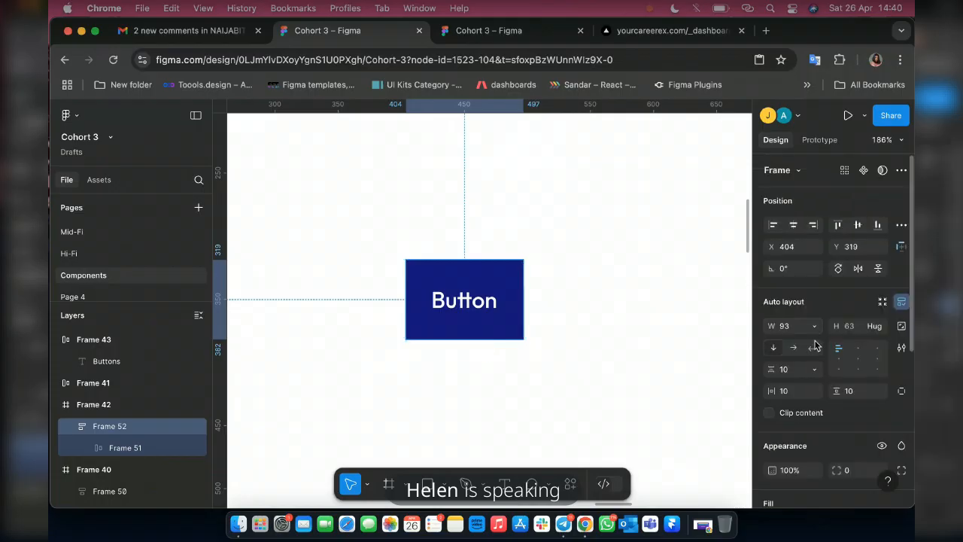
{"action": "left_click", "coordinate": [816, 335]}
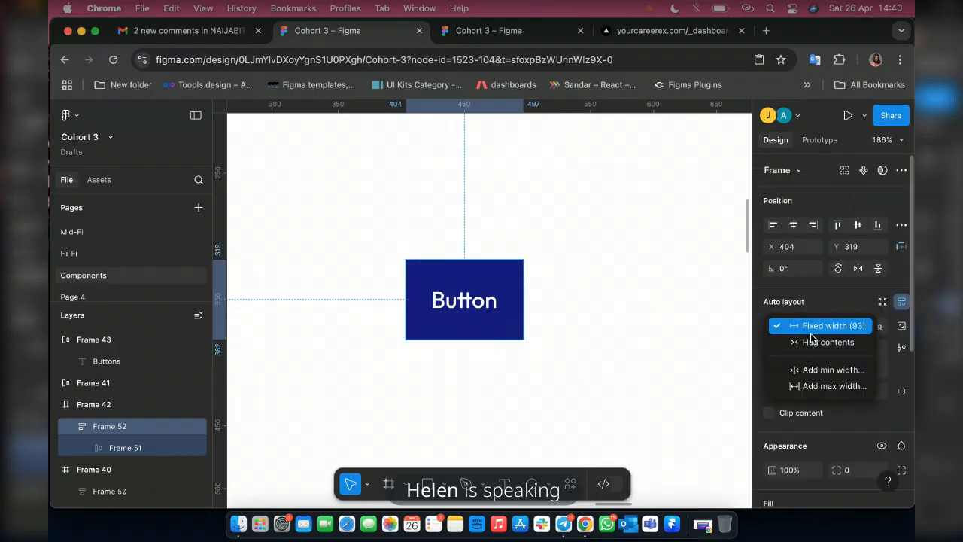
{"action": "left_click", "coordinate": [817, 341]}
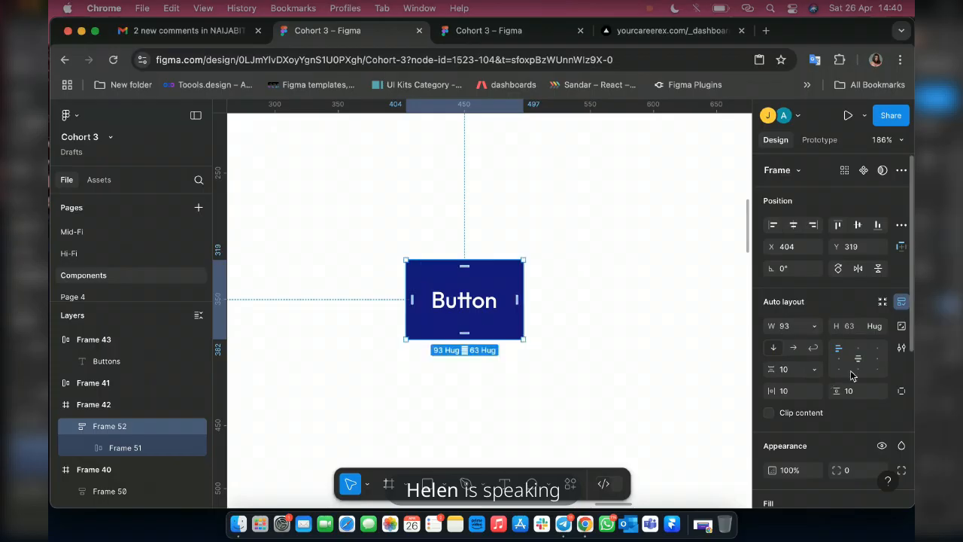
Round the outer button frame's corners with a radius of 5.
{"action": "left_click", "coordinate": [854, 471]}
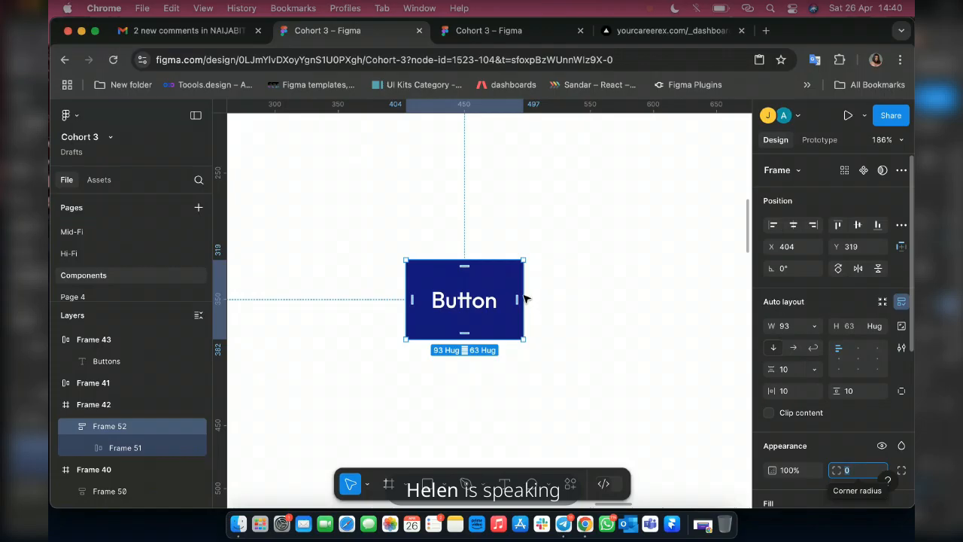
{"action": "type", "text": "5"}
{"action": "key", "text": "Return"}
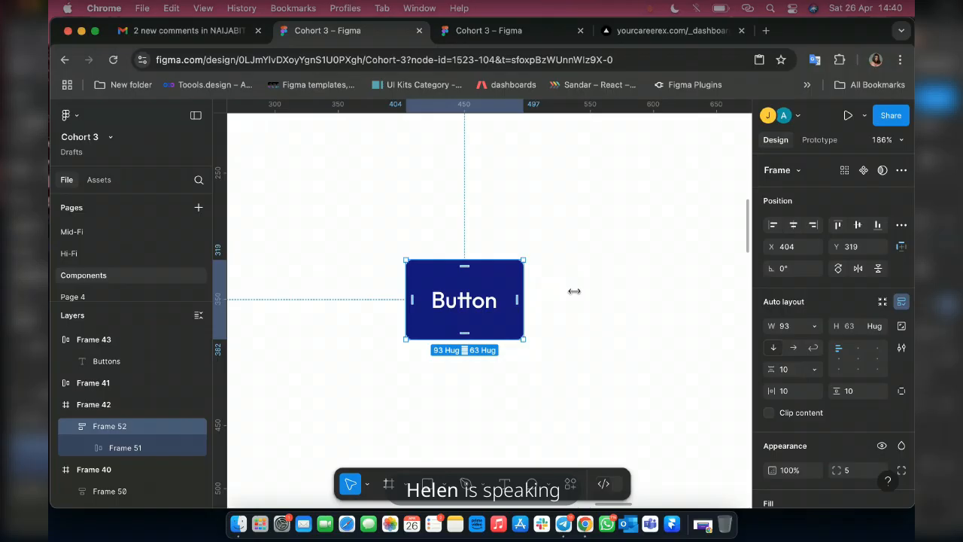
Stretch the outer button frame to about 145 wide and return its width to hugging the contents.
{"action": "left_click_drag", "start_coordinate": [575, 292], "coordinate": [590, 291]}
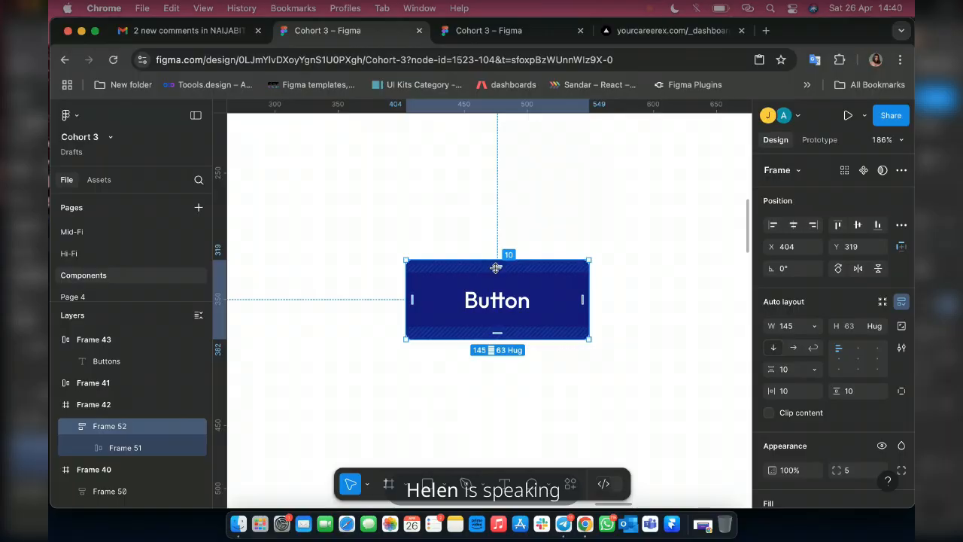
{"action": "left_click", "coordinate": [813, 329]}
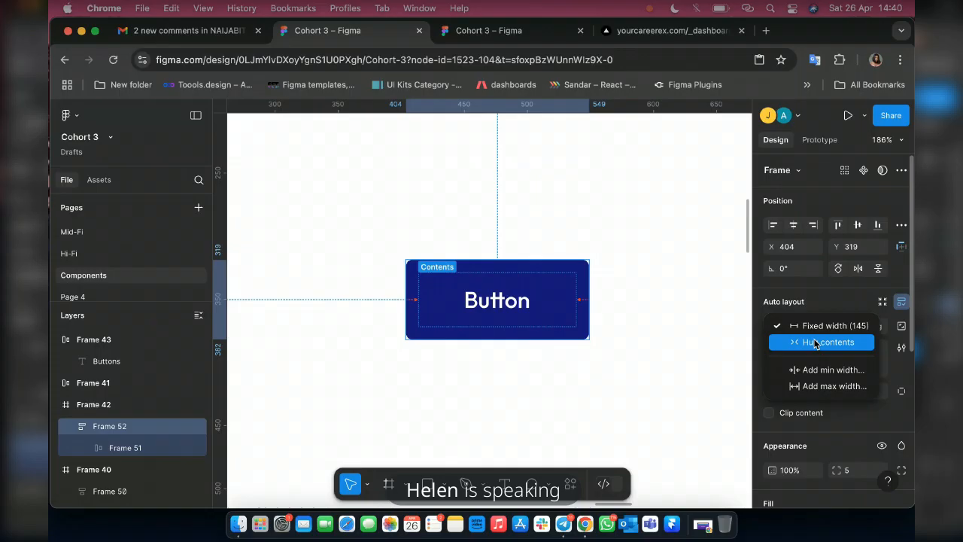
{"action": "left_click", "coordinate": [815, 344]}
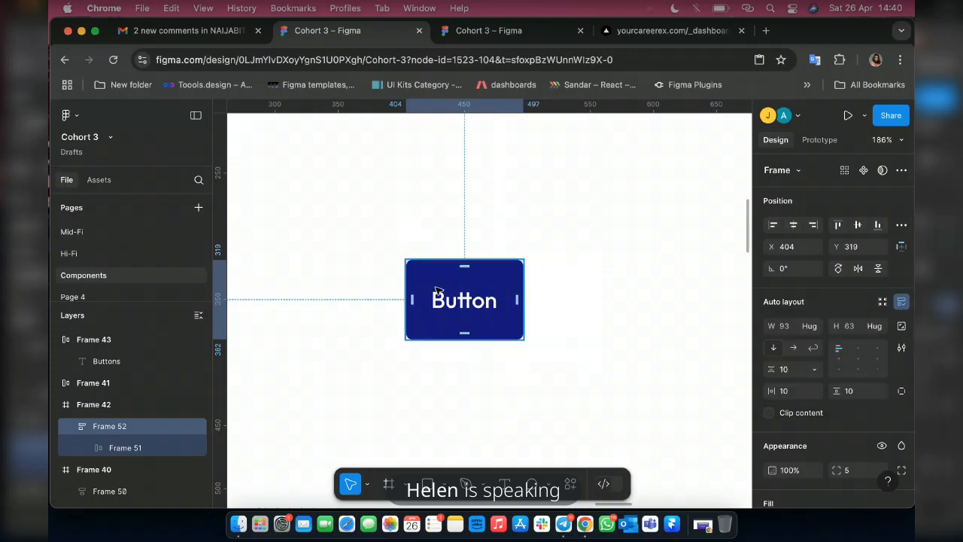
Ungroup the outer auto layout frame so only the inner frame with the Button text remains.
{"action": "scroll", "coordinate": [437, 291], "scroll_direction": "right", "scroll_amount": 3}
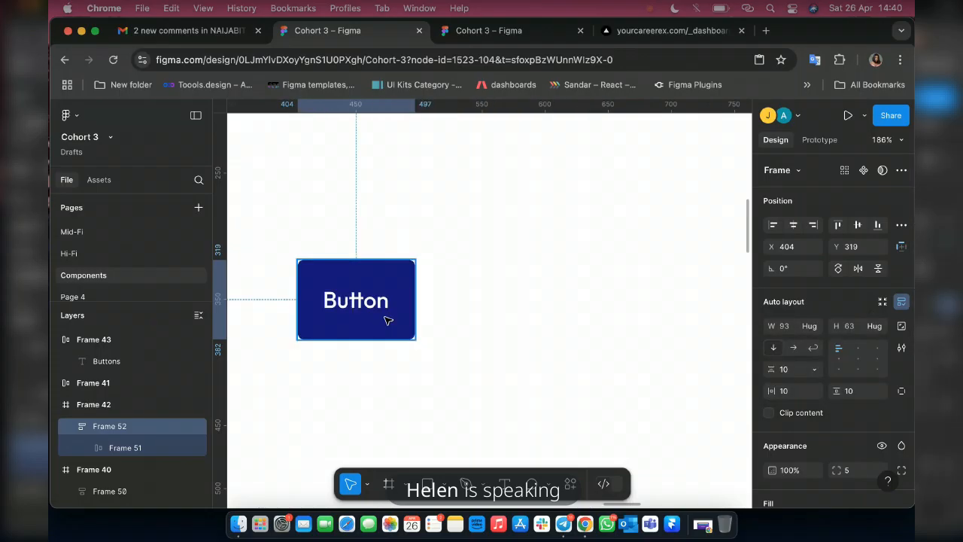
{"action": "double_click", "coordinate": [370, 309]}
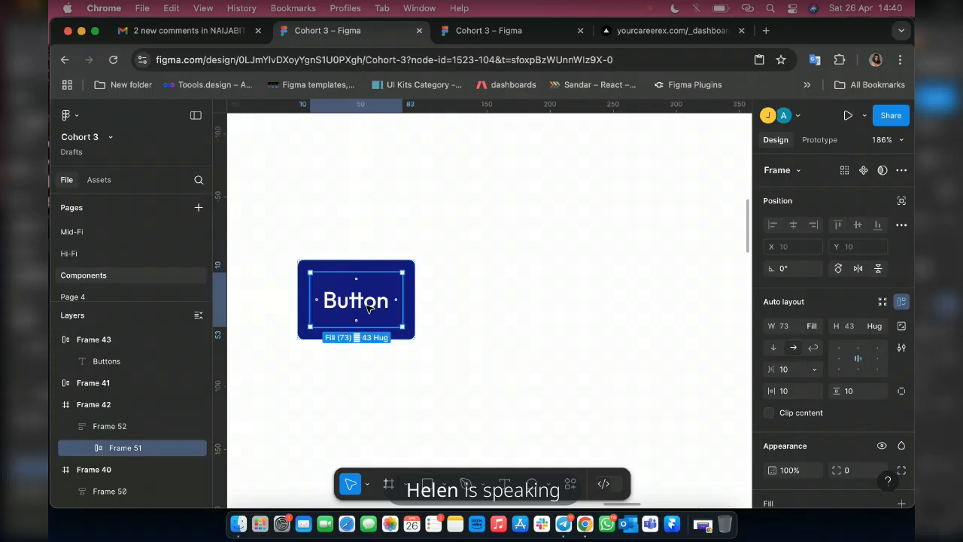
{"action": "key", "text": "Return"}
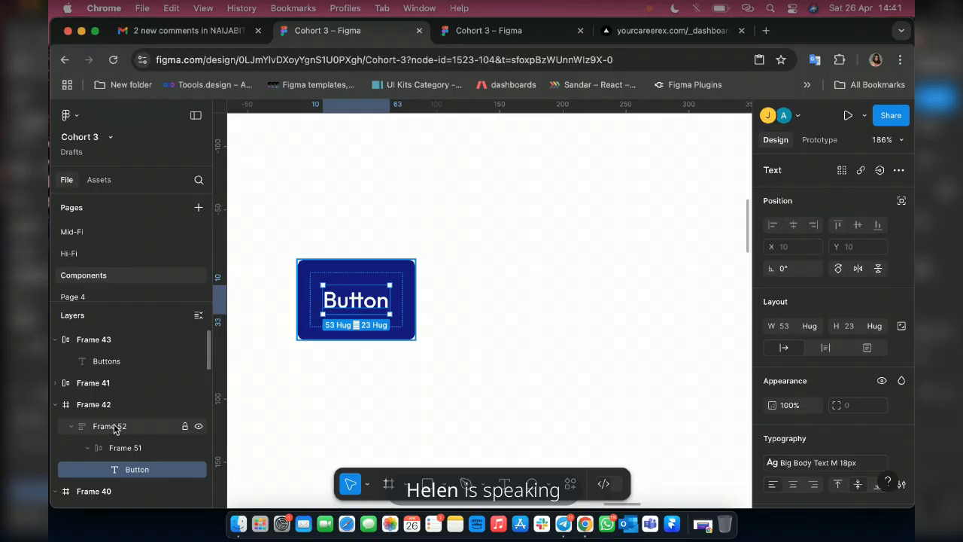
{"action": "left_click", "coordinate": [113, 425]}
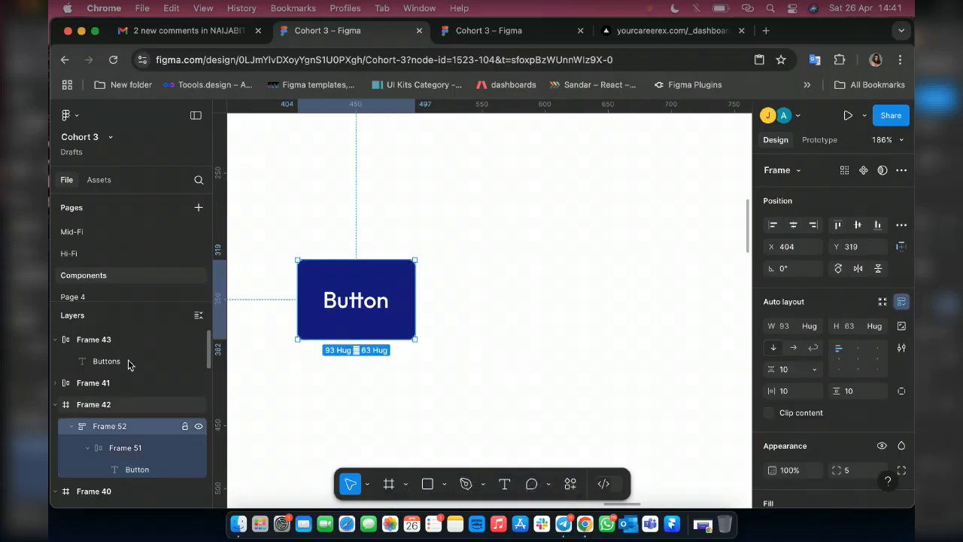
{"action": "key", "text": "super+shift+g"}
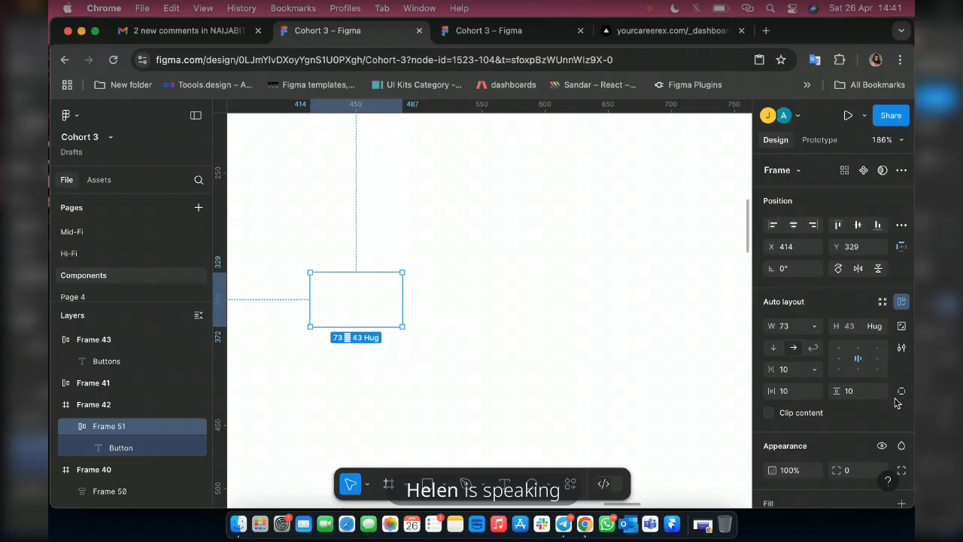
Fill the remaining button frame with Colors/Primary/Blue 1 and set its height to 50.
{"action": "scroll", "coordinate": [891, 361], "scroll_direction": "down", "scroll_amount": 5}
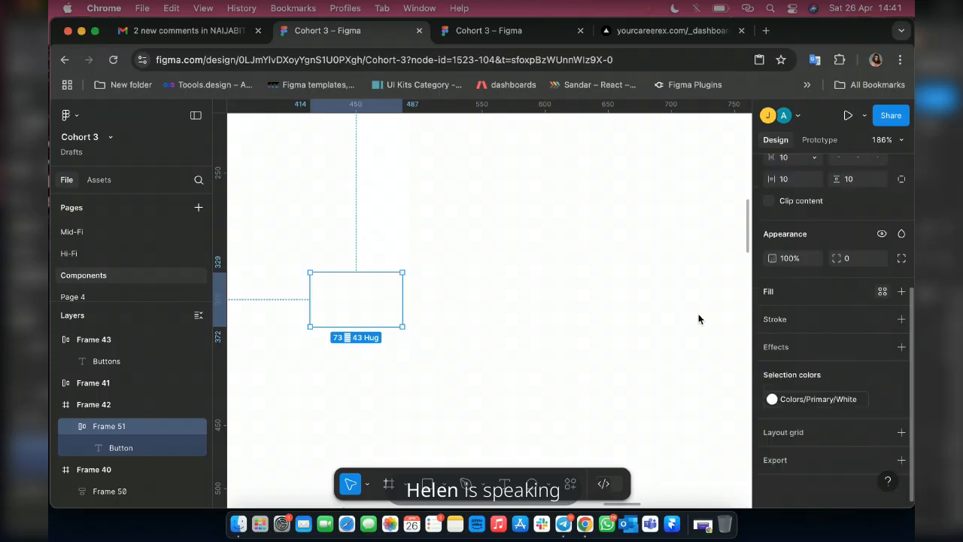
{"action": "left_click", "coordinate": [882, 291]}
{"action": "left_click", "coordinate": [657, 334]}
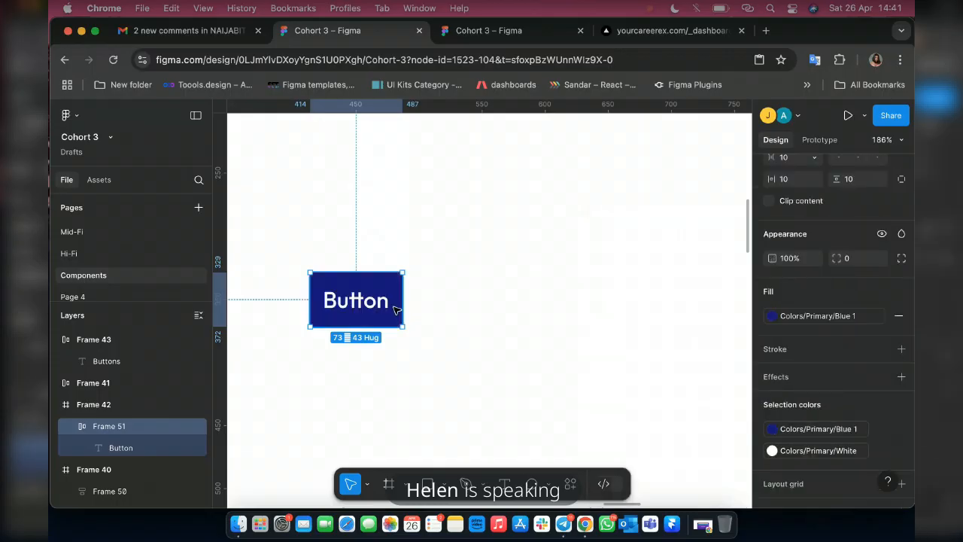
{"action": "scroll", "coordinate": [848, 271], "scroll_direction": "up", "scroll_amount": 3}
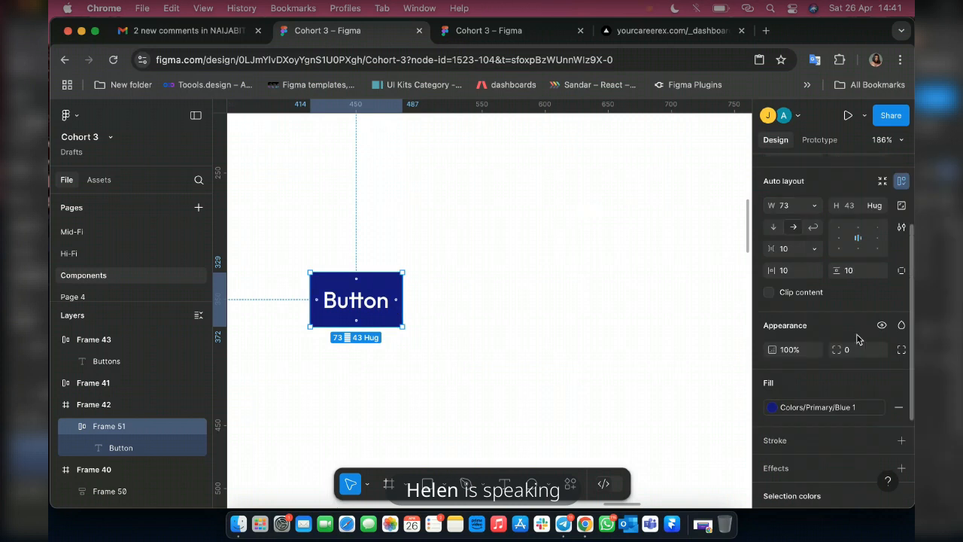
{"action": "left_click", "coordinate": [849, 209]}
{"action": "type", "text": "50"}
Set the button frame's corner radius to 5 and stretch its width to about 275.
{"action": "left_click", "coordinate": [849, 344]}
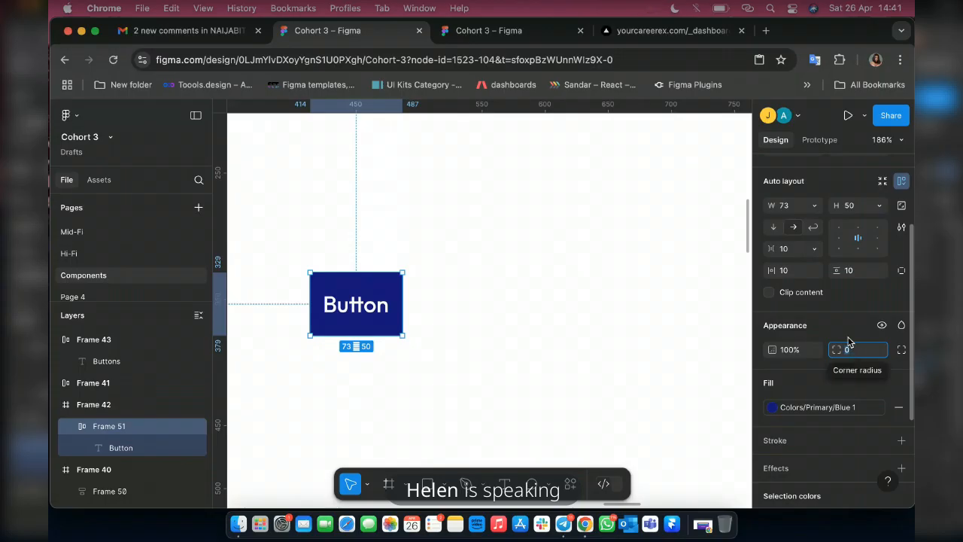
{"action": "type", "text": "5"}
{"action": "key", "text": "Return"}
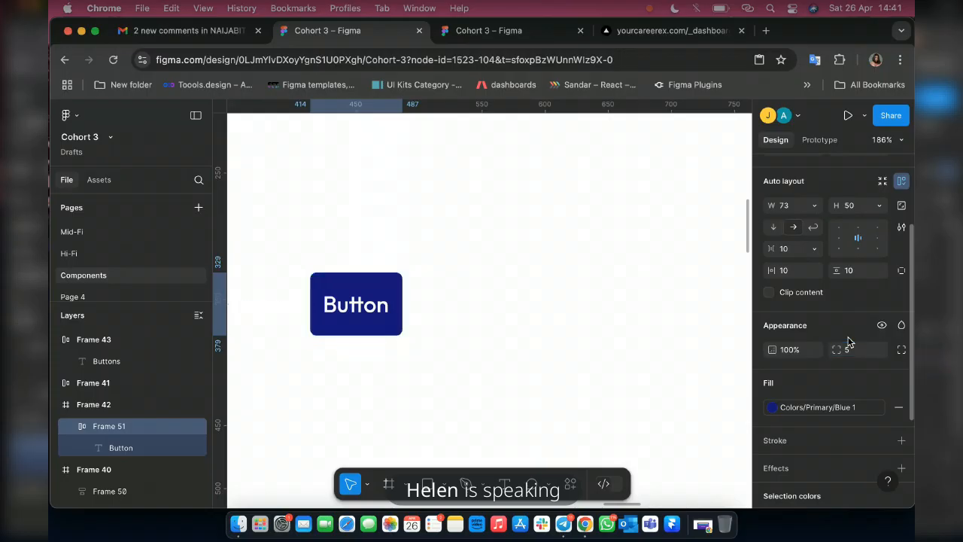
{"action": "left_click", "coordinate": [399, 284]}
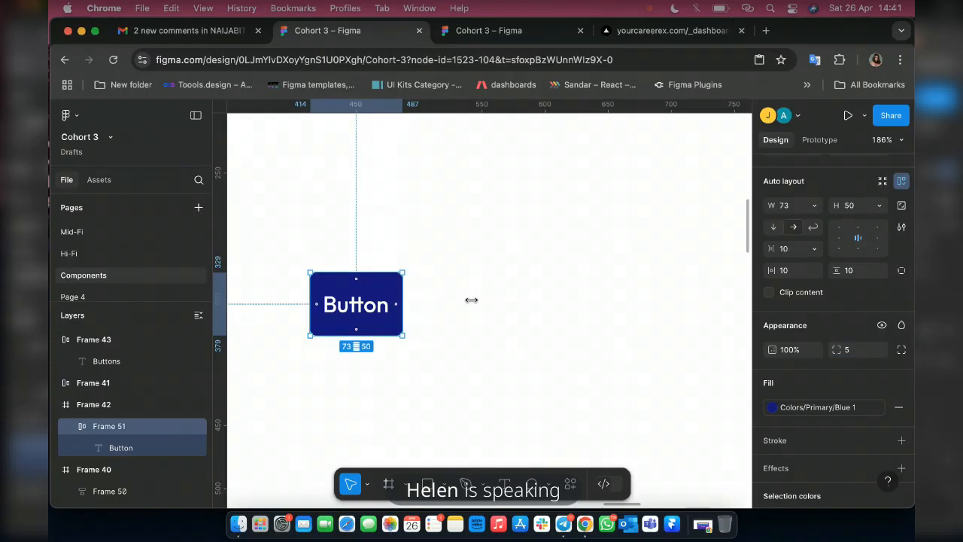
{"action": "left_click_drag", "start_coordinate": [471, 300], "coordinate": [658, 313]}
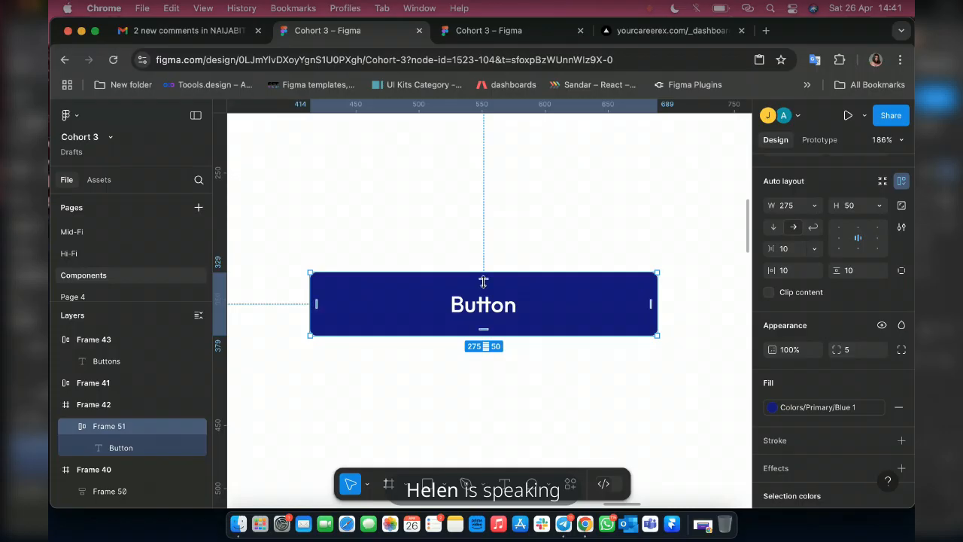
Place a separate copy of the Button text on the empty canvas below the blue button.
{"action": "scroll", "coordinate": [485, 280], "scroll_direction": "down", "scroll_amount": 3}
{"action": "scroll", "coordinate": [487, 283], "scroll_direction": "down", "scroll_amount": 5}
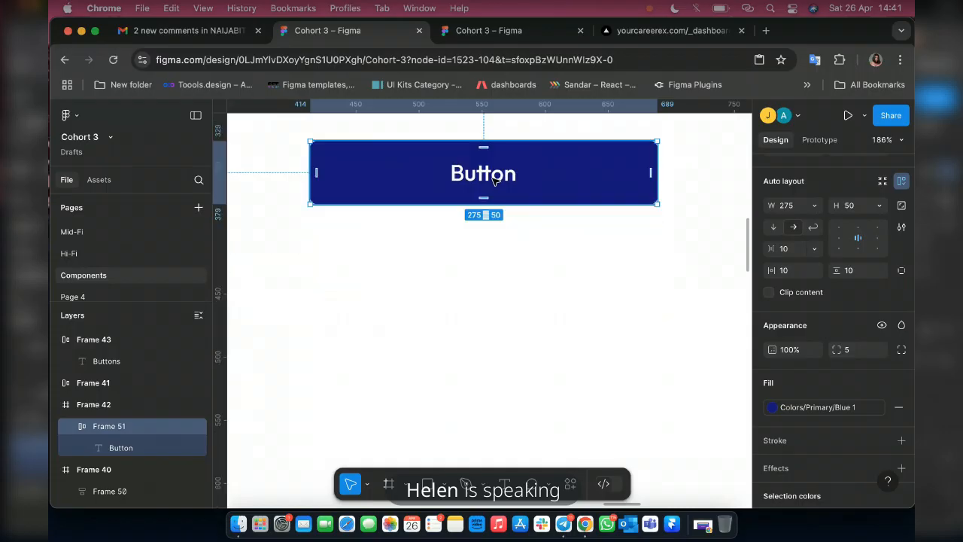
{"action": "double_click", "coordinate": [490, 178]}
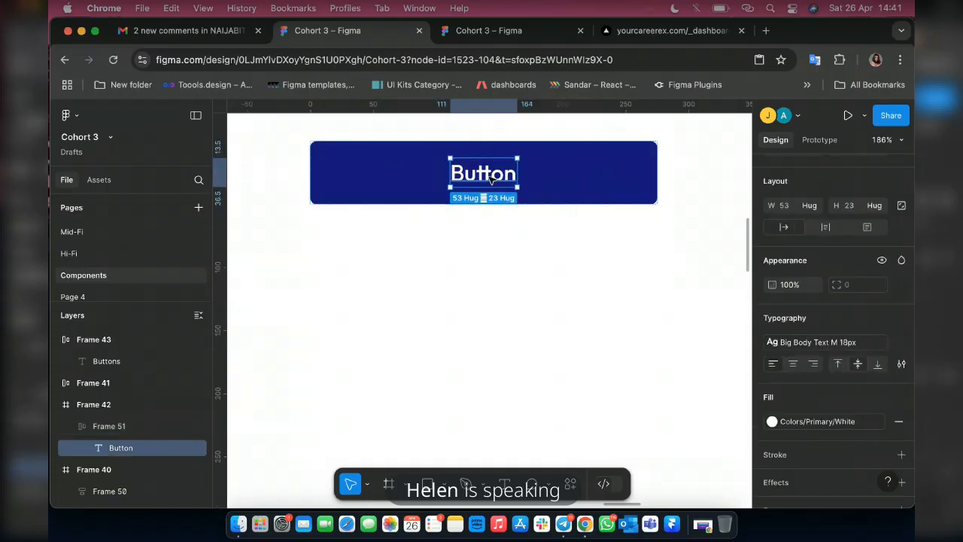
{"action": "key", "text": "Return"}
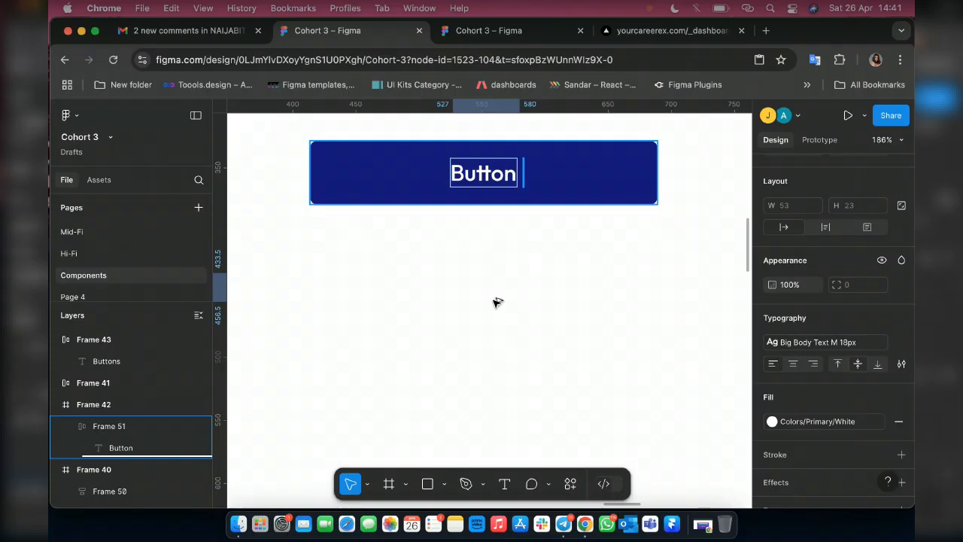
{"action": "key", "text": "Escape"}
{"action": "key", "text": "super+v"}
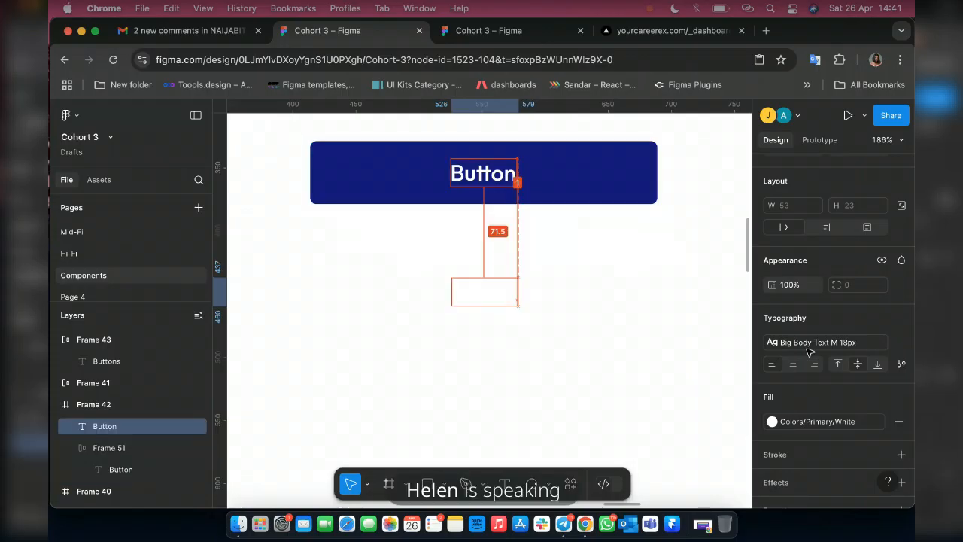
{"action": "left_click_drag", "start_coordinate": [484, 297], "coordinate": [521, 200]}
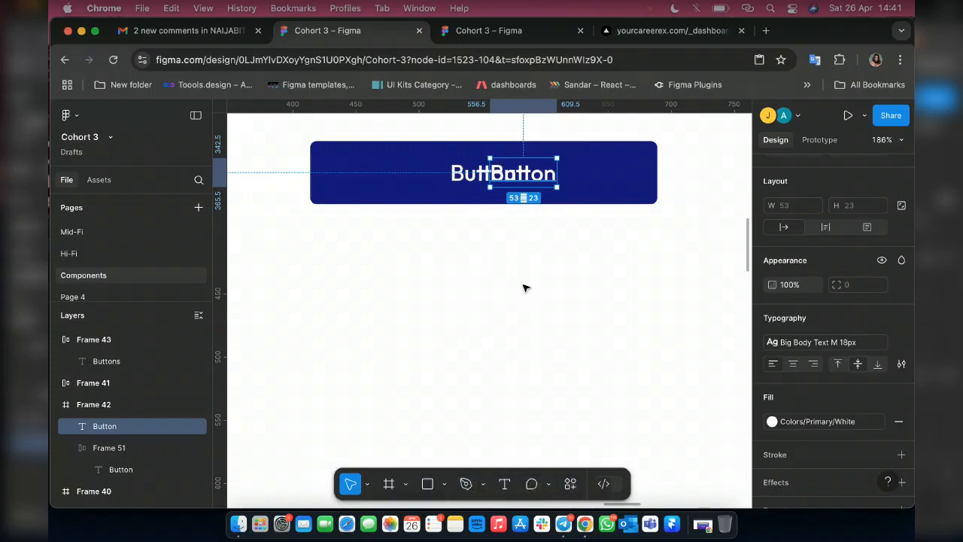
{"action": "key", "text": "super+z"}
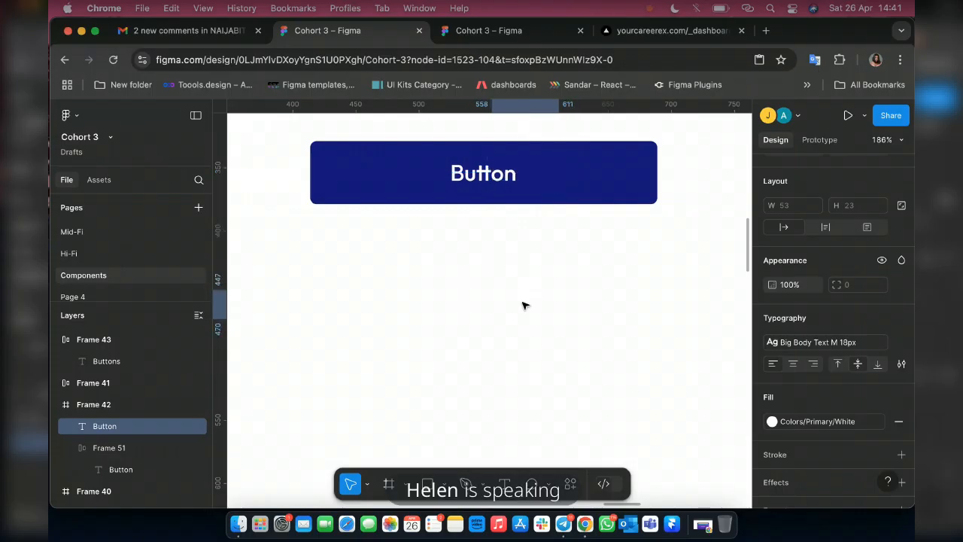
Apply the Colors/Primary/Blue 2 style to the copied Button text and wrap it in a frame.
{"action": "left_click", "coordinate": [842, 419]}
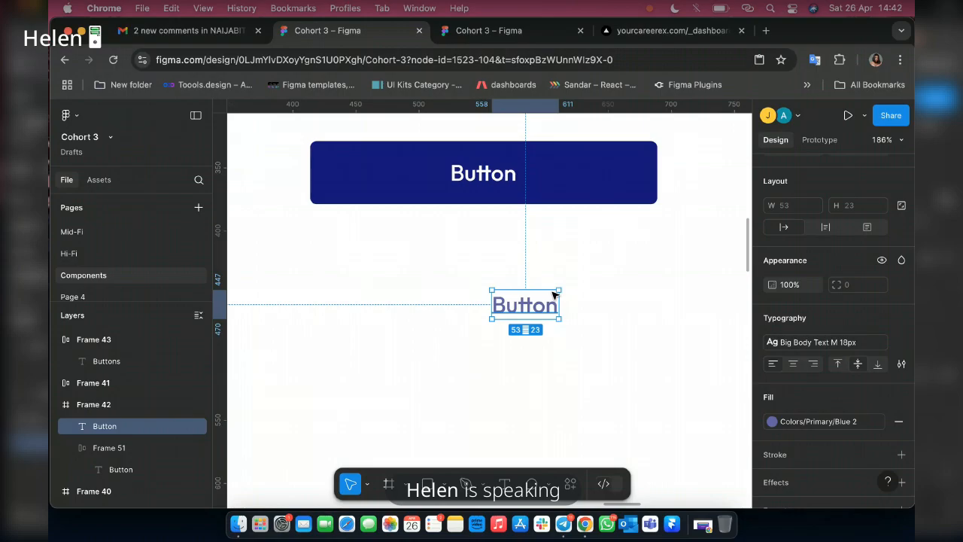
{"action": "right_click", "coordinate": [555, 293]}
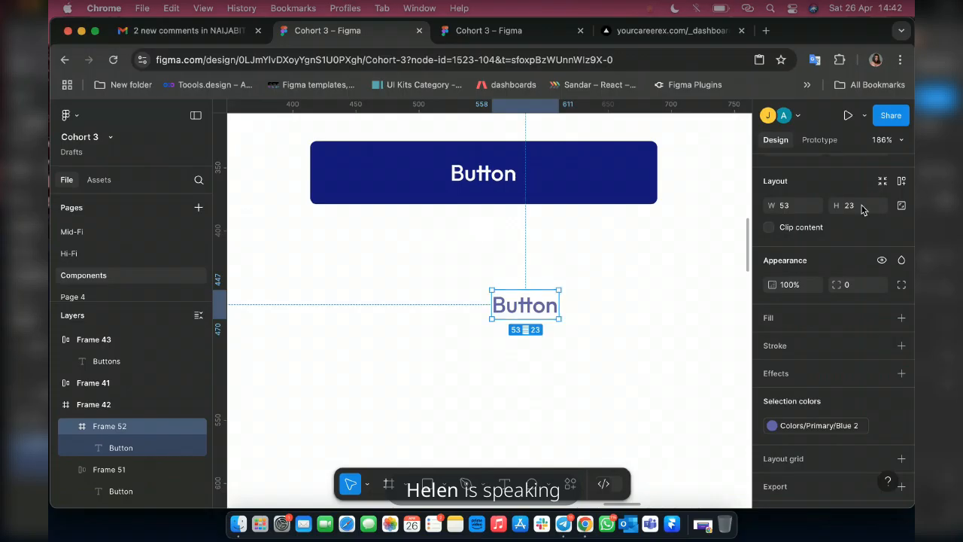
{"action": "left_click", "coordinate": [854, 207]}
{"action": "type", "text": "5"}
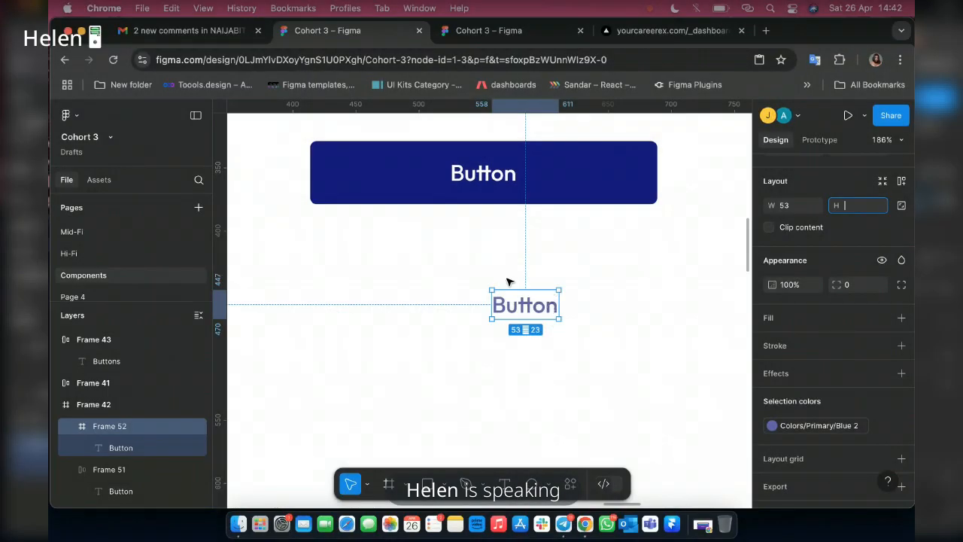
{"action": "left_click", "coordinate": [408, 285]}
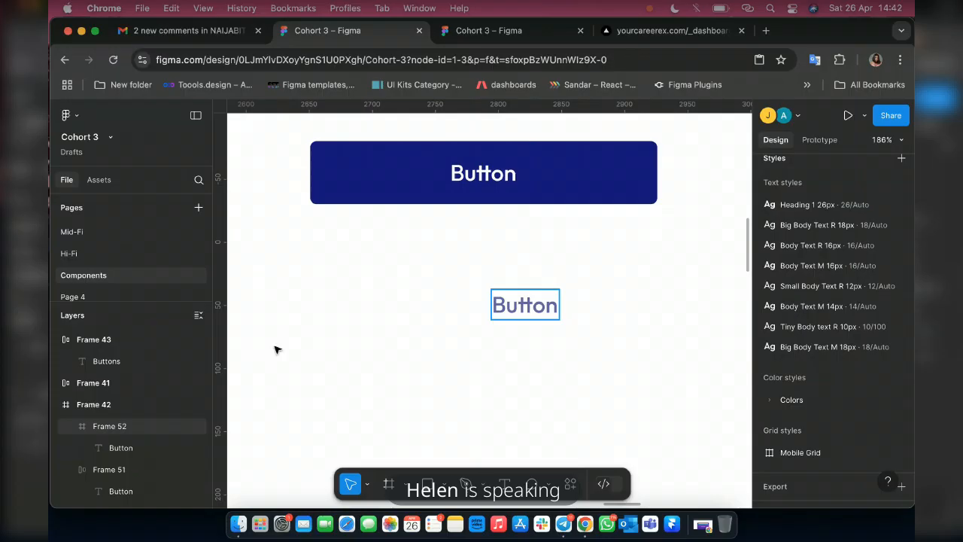
Fill the second button's frame with Colors/Primary/Blue 1 and recolor its text with Colors/Primary/White.
{"action": "left_click", "coordinate": [525, 305]}
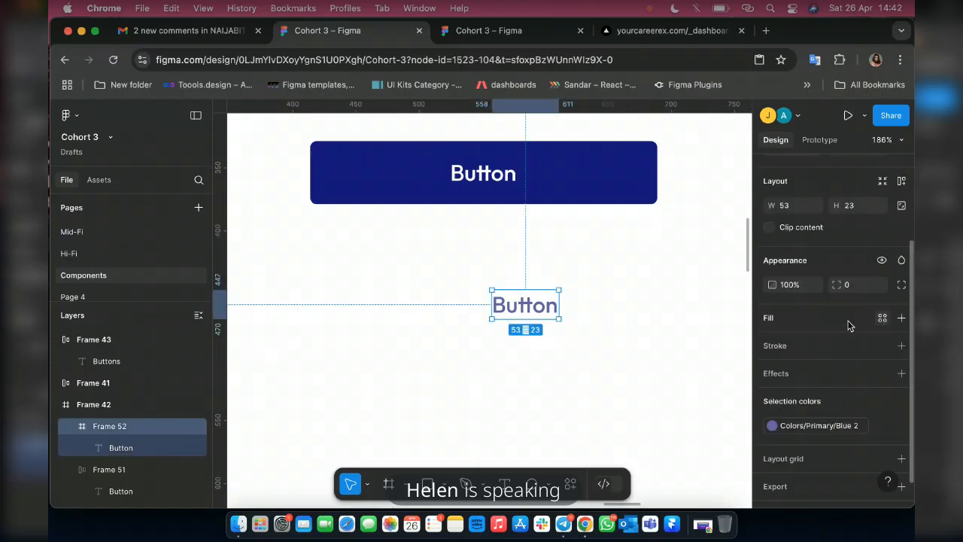
{"action": "left_click", "coordinate": [882, 318]}
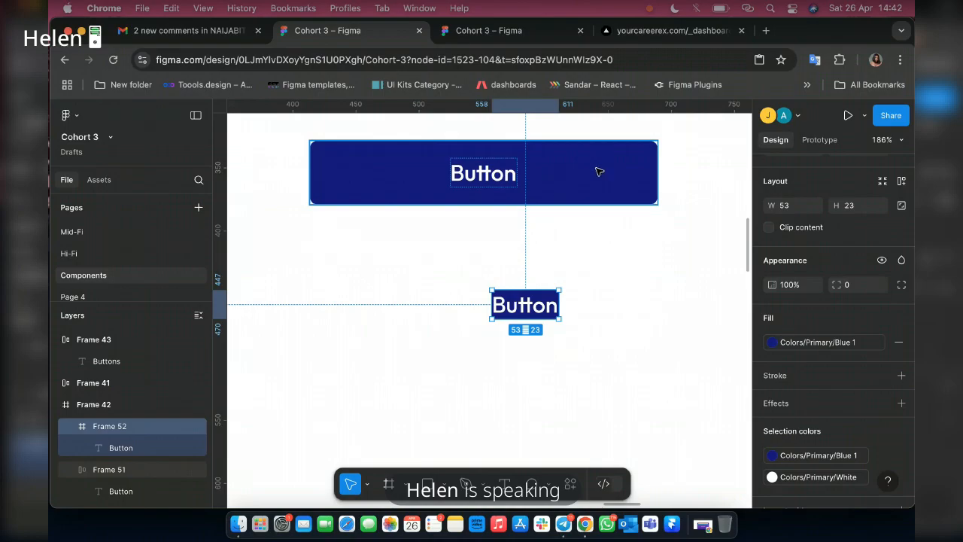
Set the second button frame's height to 50 and stretch its width to about 163.
{"action": "left_click", "coordinate": [862, 209]}
{"action": "type", "text": "5"}
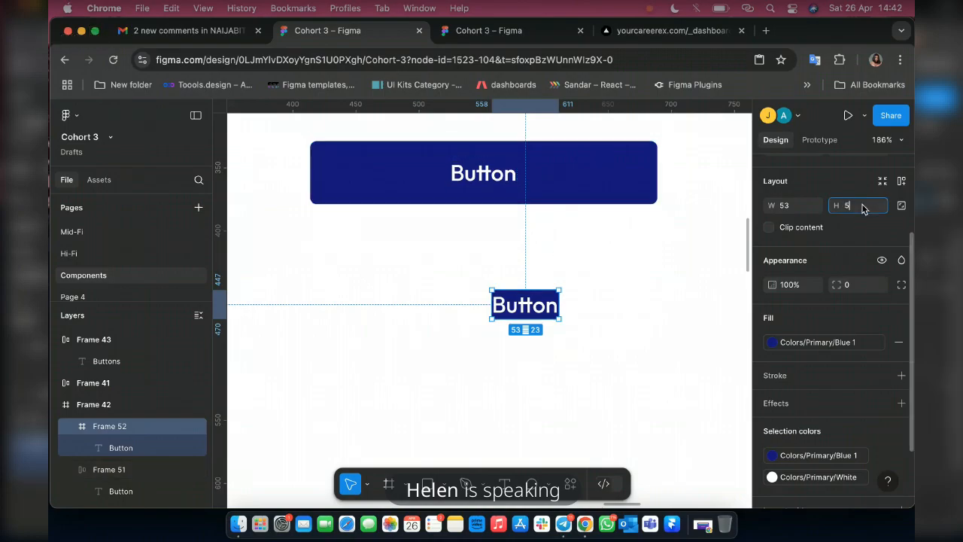
{"action": "type", "text": "0"}
{"action": "key", "text": "Return"}
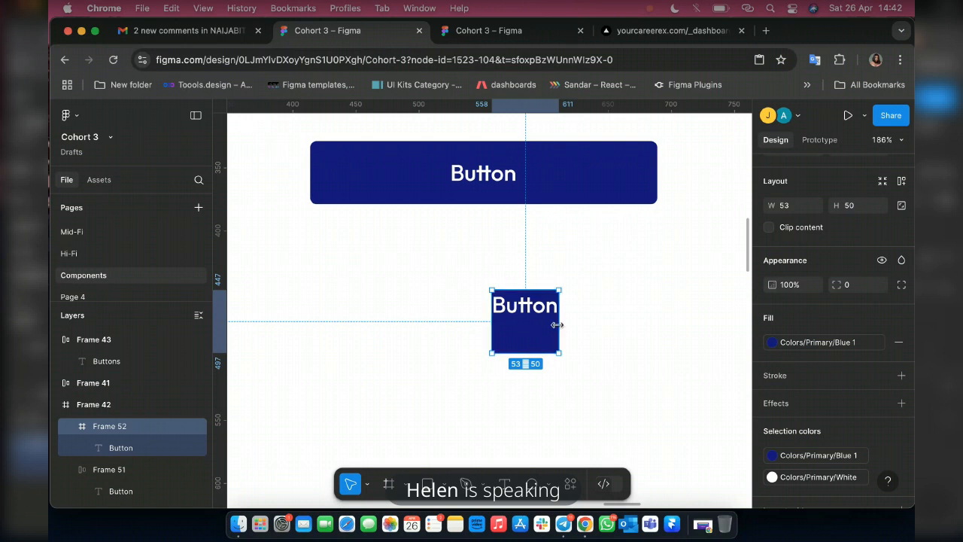
{"action": "left_click_drag", "start_coordinate": [691, 325], "coordinate": [696, 324]}
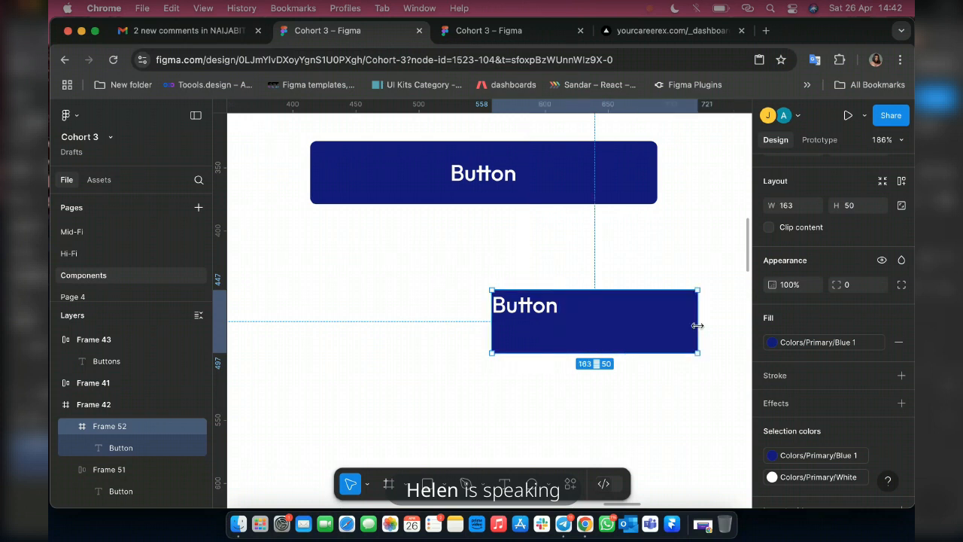
Center the Button text inside the second button's frame and move the frame below the first button, aligned with its left edge.
{"action": "double_click", "coordinate": [528, 311]}
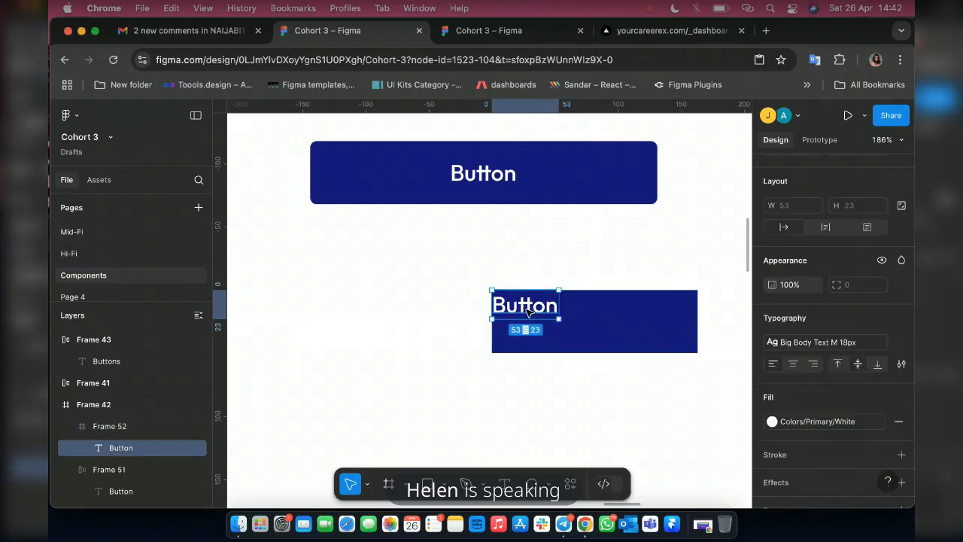
{"action": "left_click_drag", "start_coordinate": [527, 307], "coordinate": [597, 323]}
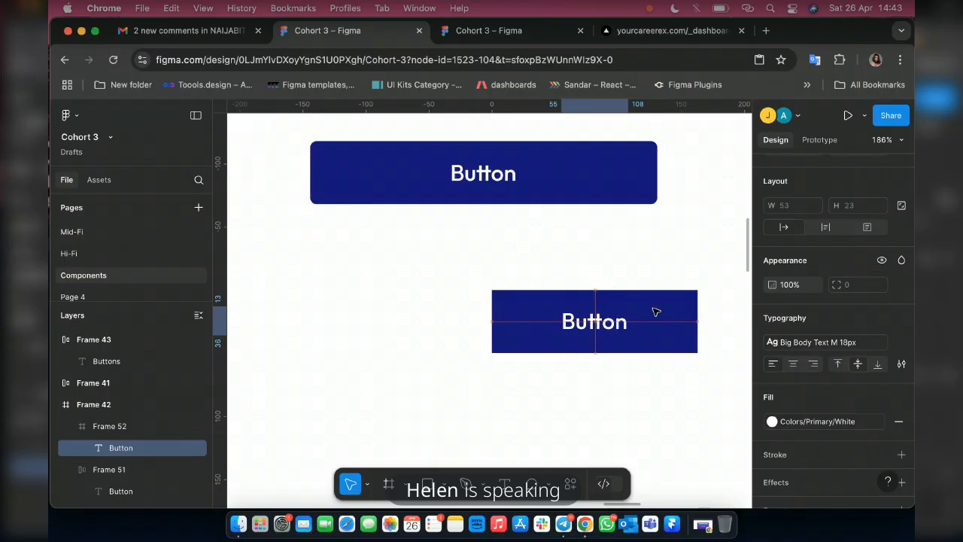
{"action": "left_click", "coordinate": [526, 318]}
{"action": "left_click_drag", "start_coordinate": [377, 289], "coordinate": [337, 273]}
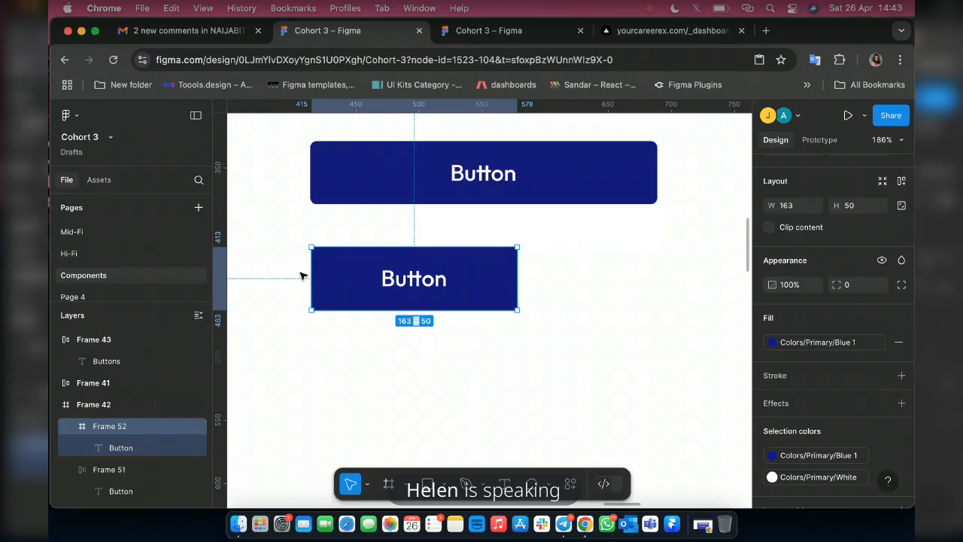
{"action": "scroll", "coordinate": [303, 272], "scroll_direction": "up", "scroll_amount": 1}
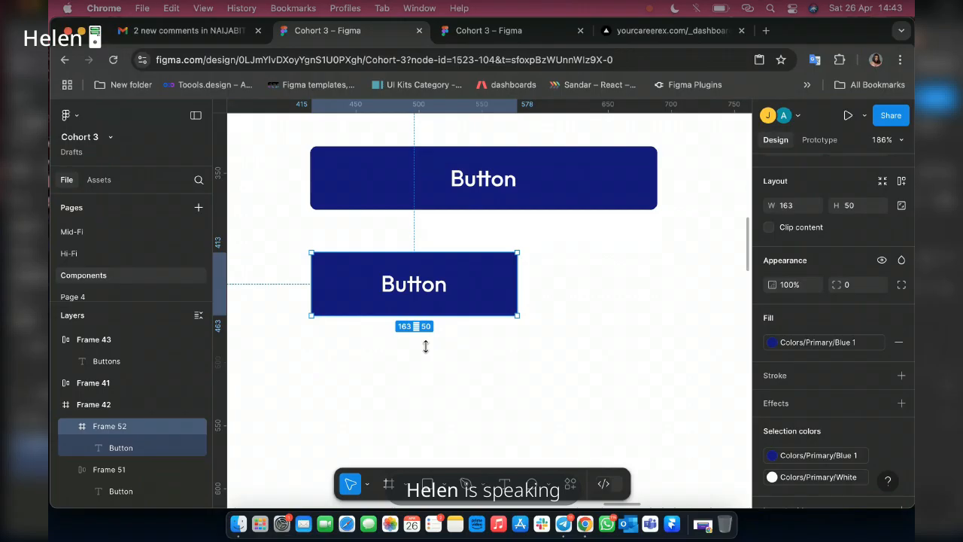
Stretch the second button's frame to a height of about 72 and center its text vertically.
{"action": "left_click_drag", "start_coordinate": [425, 346], "coordinate": [425, 374]}
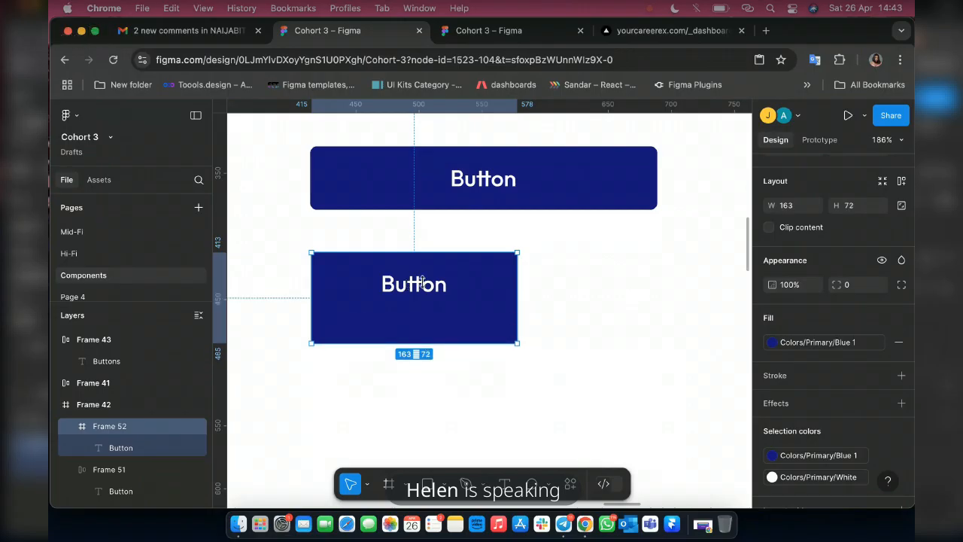
{"action": "double_click", "coordinate": [421, 284]}
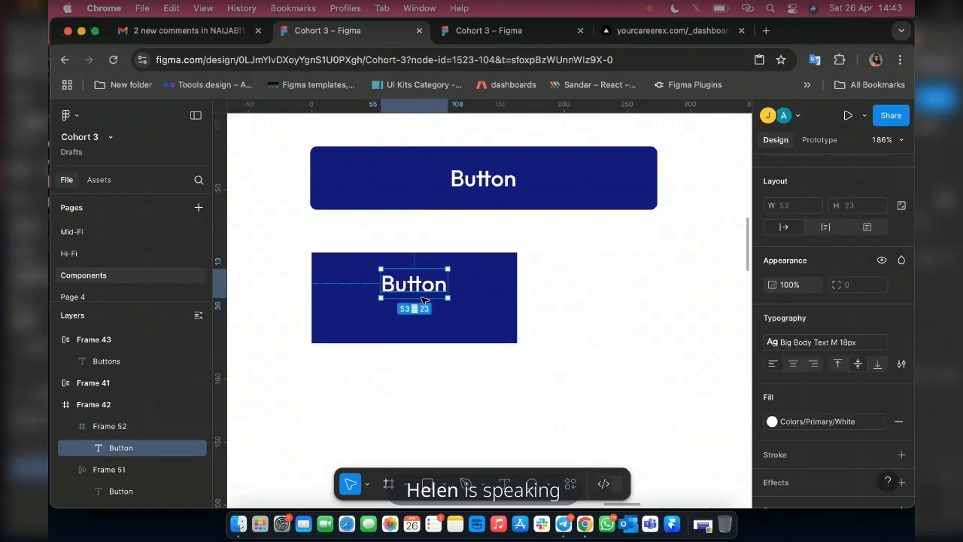
{"action": "key", "text": "alt+v"}
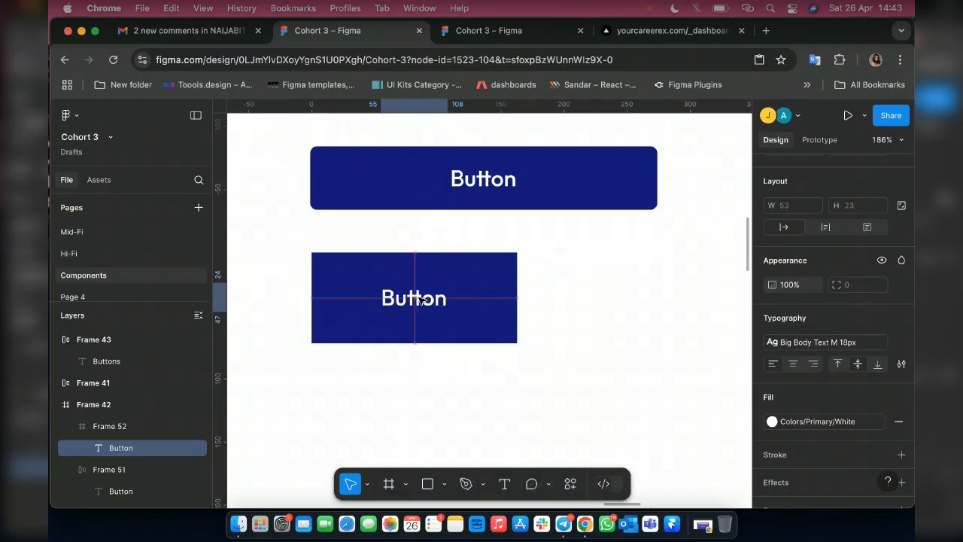
{"action": "left_click", "coordinate": [480, 264]}
{"action": "scroll", "coordinate": [402, 349], "scroll_direction": "down", "scroll_amount": 1}
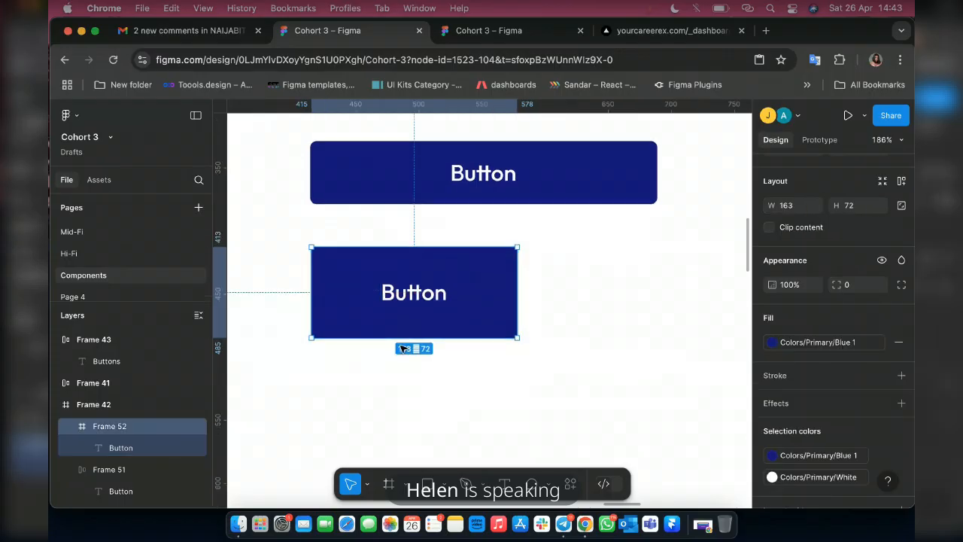
{"action": "scroll", "coordinate": [497, 352], "scroll_direction": "up", "scroll_amount": 1}
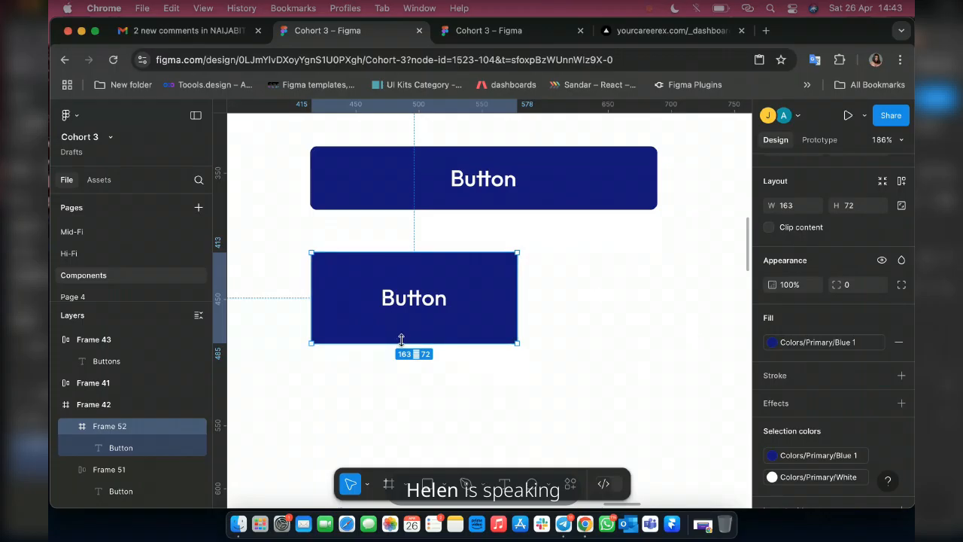
Reduce the second button frame's height to about 60 and re-center the Button text inside it.
{"action": "left_click_drag", "start_coordinate": [401, 336], "coordinate": [401, 327]}
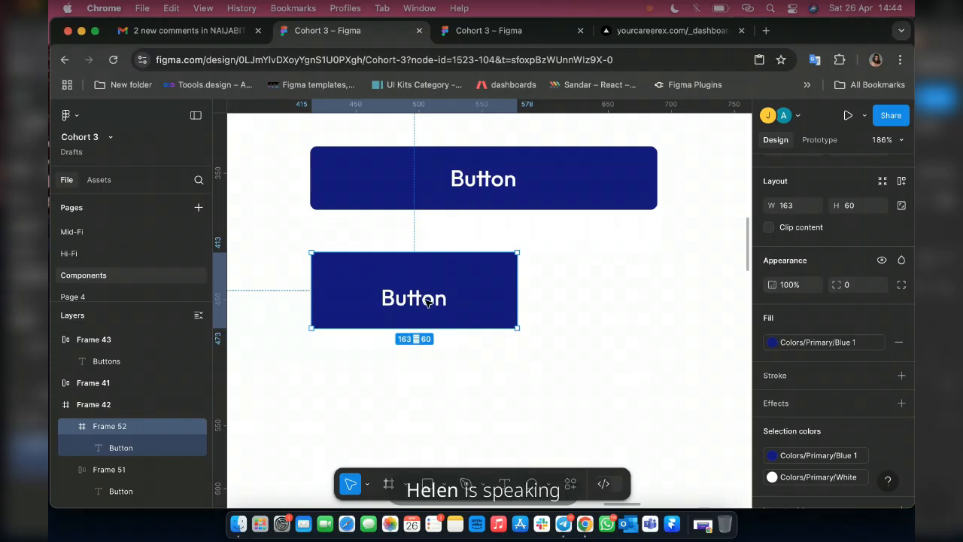
{"action": "double_click", "coordinate": [427, 301]}
{"action": "left_click_drag", "start_coordinate": [426, 301], "coordinate": [426, 293]}
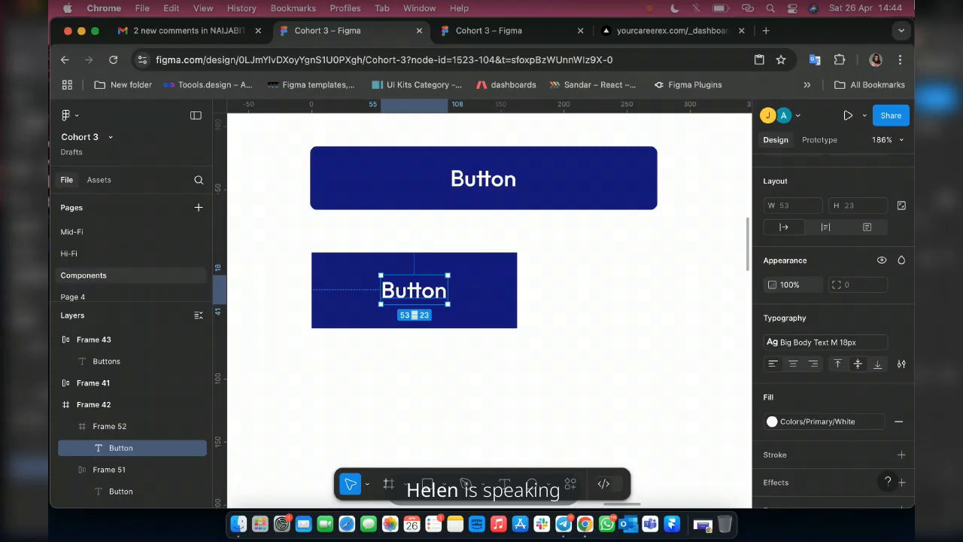
{"action": "scroll", "coordinate": [557, 352], "scroll_direction": "up", "scroll_amount": 1}
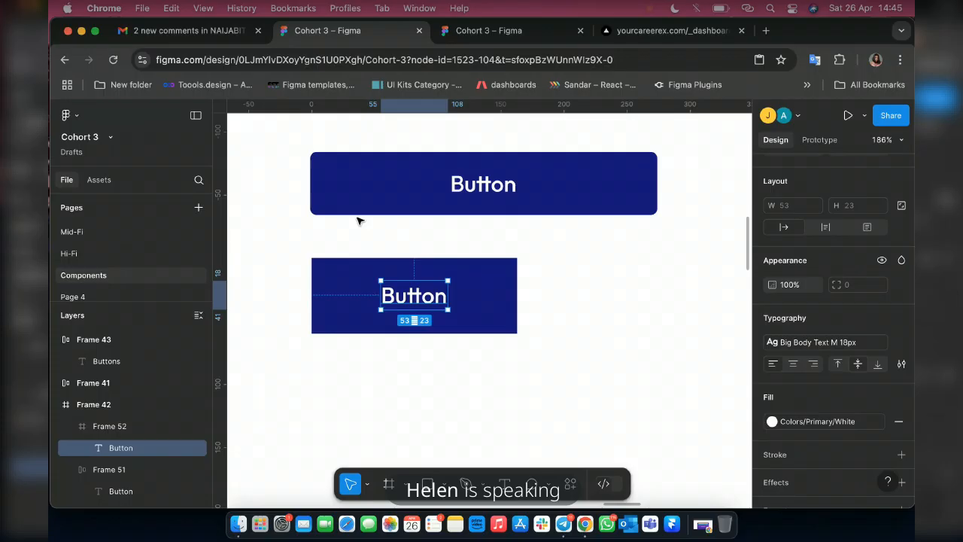
Apply the Colors/Dark/Black style to the second button's text.
{"action": "left_click", "coordinate": [422, 268]}
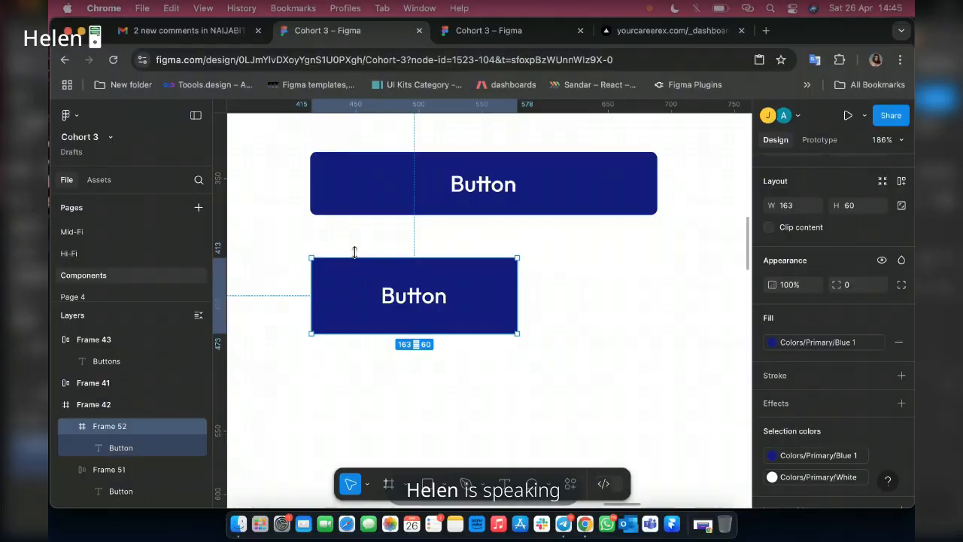
{"action": "scroll", "coordinate": [423, 292], "scroll_direction": "up", "scroll_amount": 1}
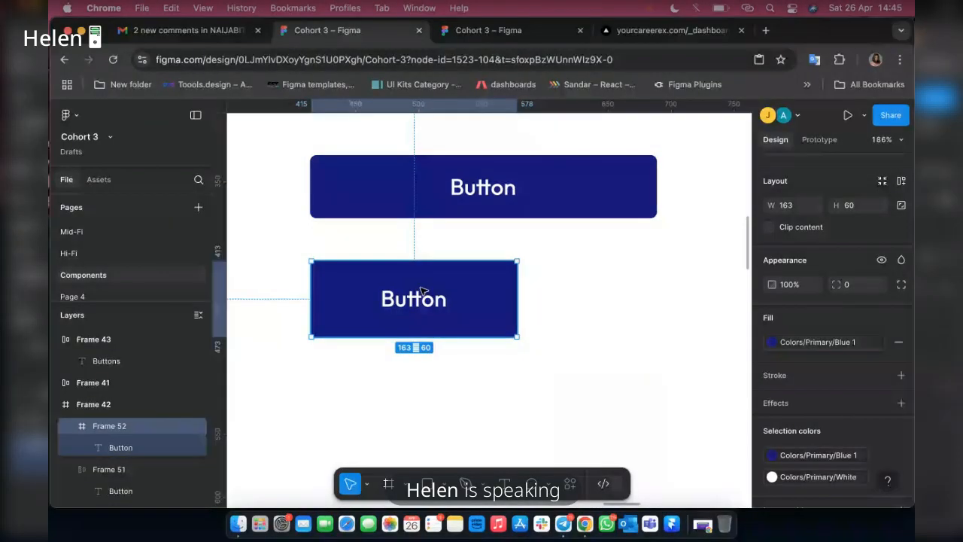
{"action": "scroll", "coordinate": [424, 292], "scroll_direction": "down", "scroll_amount": 5}
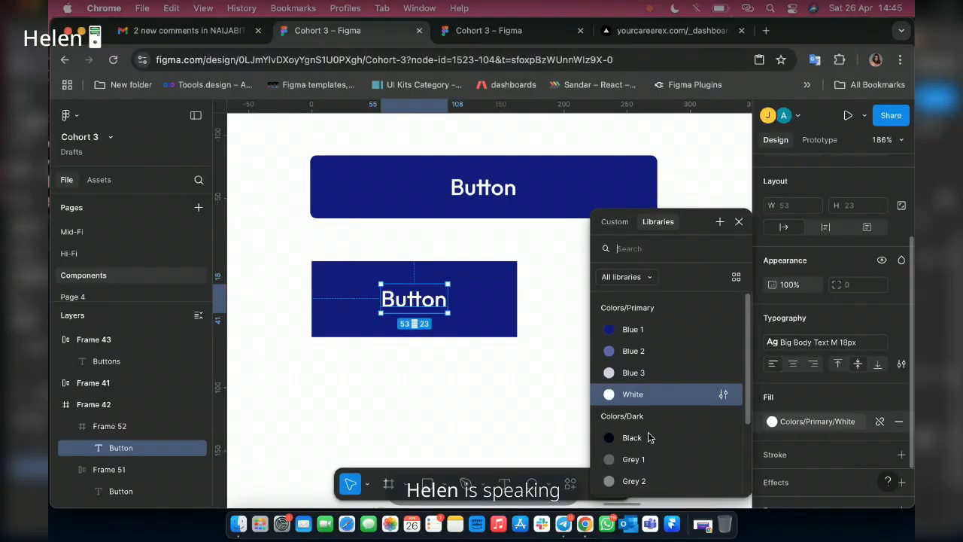
{"action": "left_click", "coordinate": [645, 436]}
{"action": "key", "text": "Escape"}
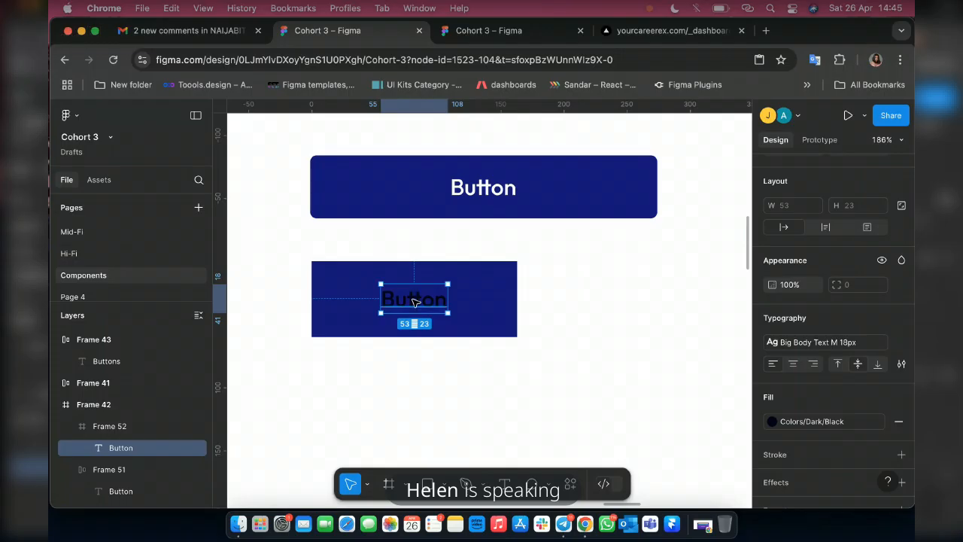
Try moving the black Button text out of its frame onto the canvas, and undo the move.
{"action": "left_click_drag", "start_coordinate": [412, 301], "coordinate": [664, 265]}
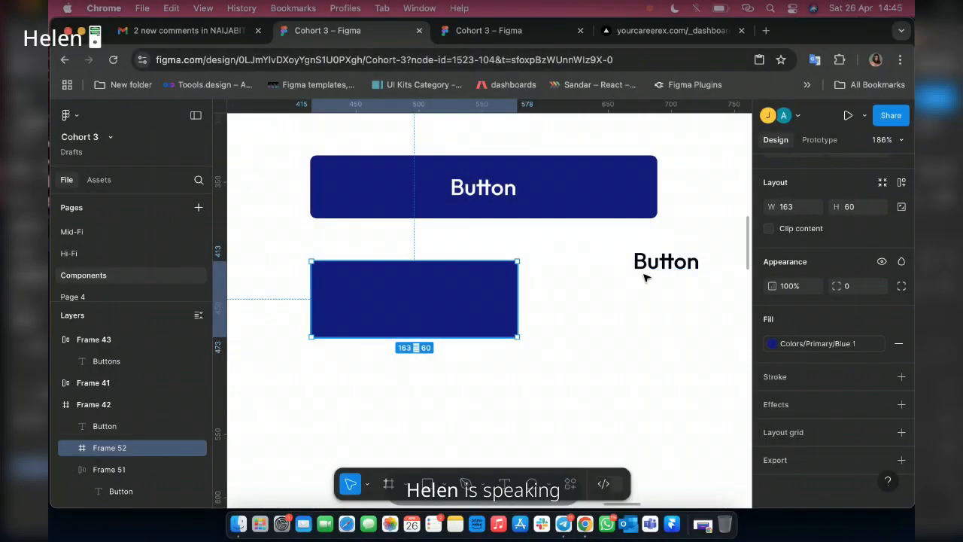
{"action": "left_click", "coordinate": [651, 270]}
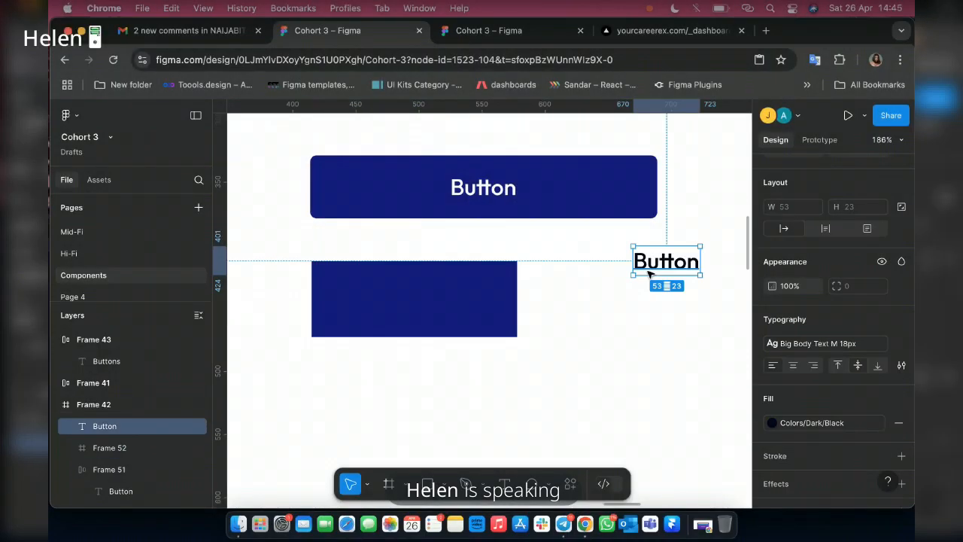
{"action": "left_click", "coordinate": [460, 282]}
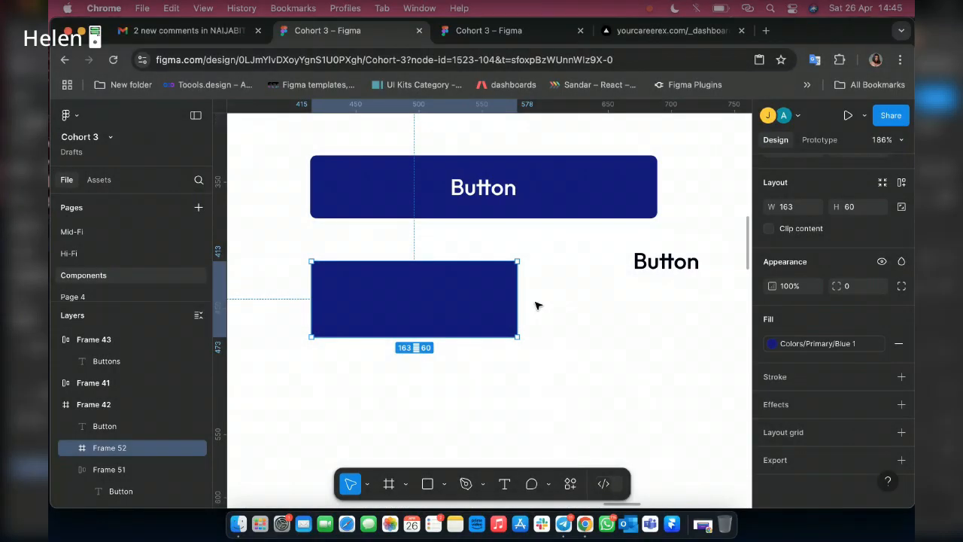
{"action": "key", "text": "shift+Tab"}
{"action": "key", "text": "super+z"}
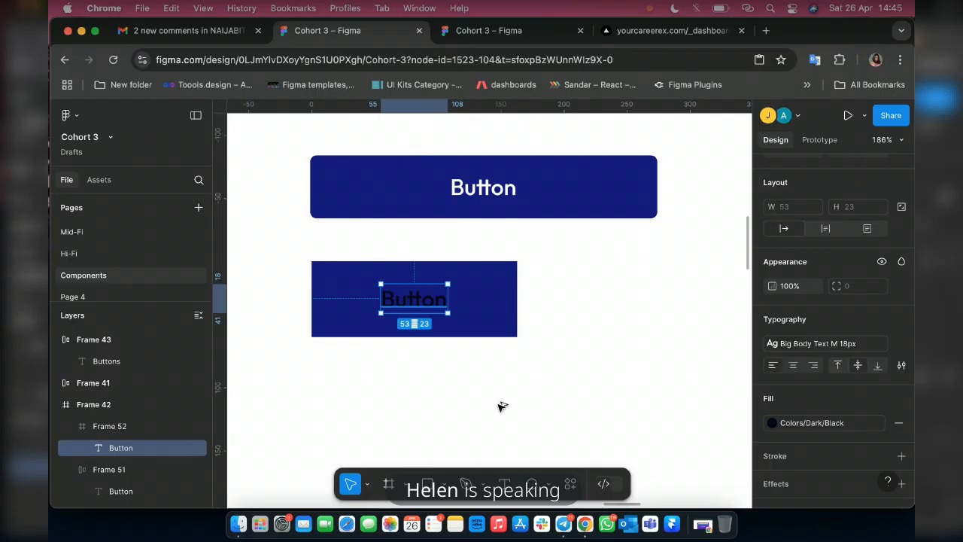
Place a copy of the black Button text on the empty canvas below the second button and turn it into a group.
{"action": "key", "text": "super+shift+z"}
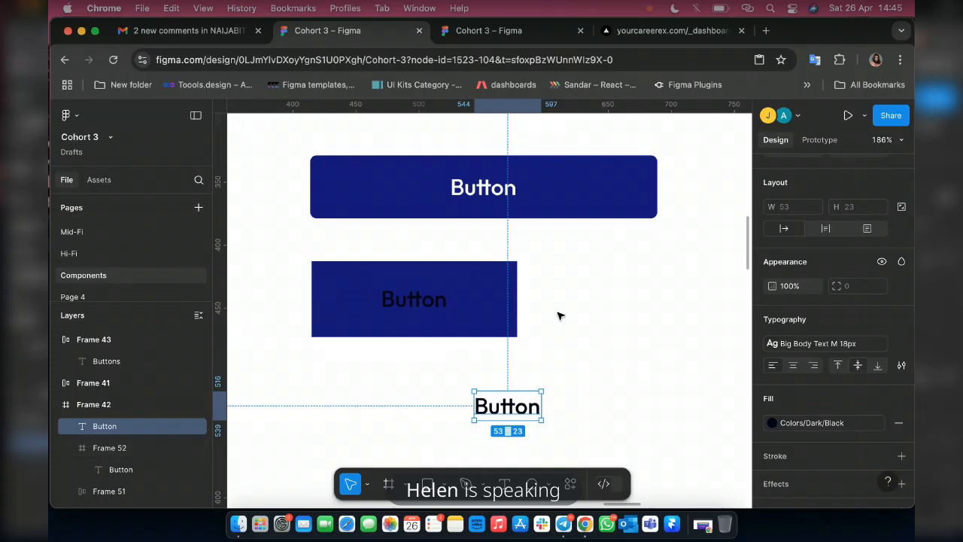
{"action": "scroll", "coordinate": [560, 317], "scroll_direction": "down", "scroll_amount": 5}
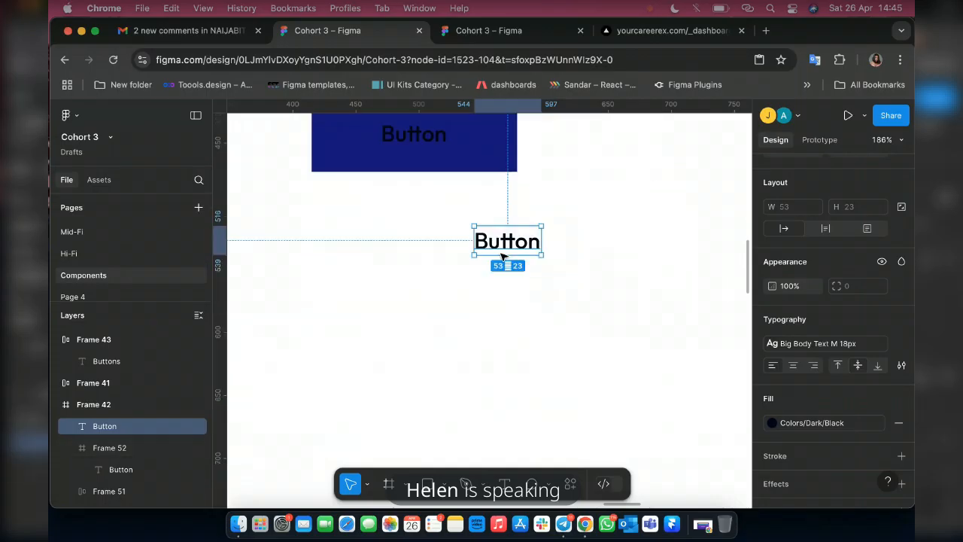
{"action": "right_click", "coordinate": [543, 241]}
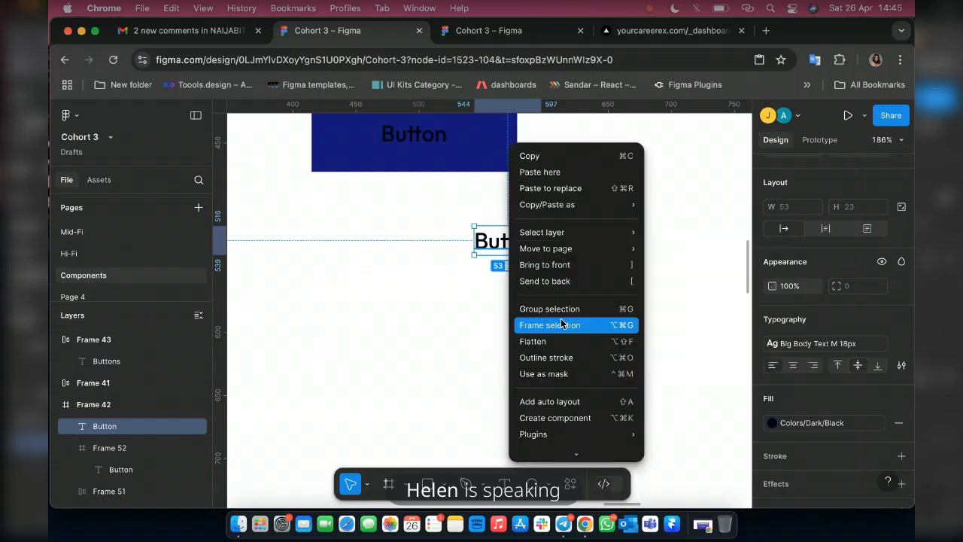
{"action": "left_click", "coordinate": [545, 308]}
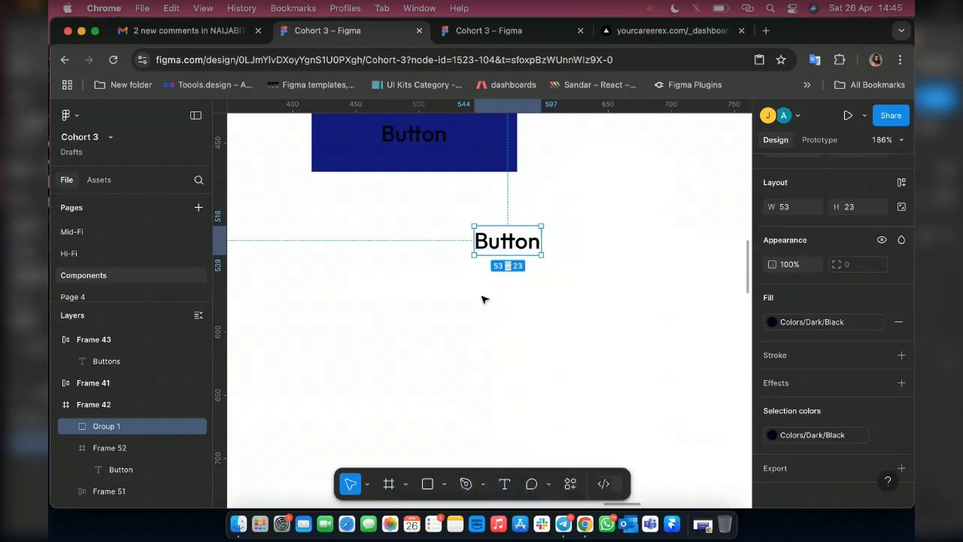
Set the text group's height to 50 and move it closer beneath the second button's center.
{"action": "left_click", "coordinate": [848, 212]}
{"action": "type", "text": "50"}
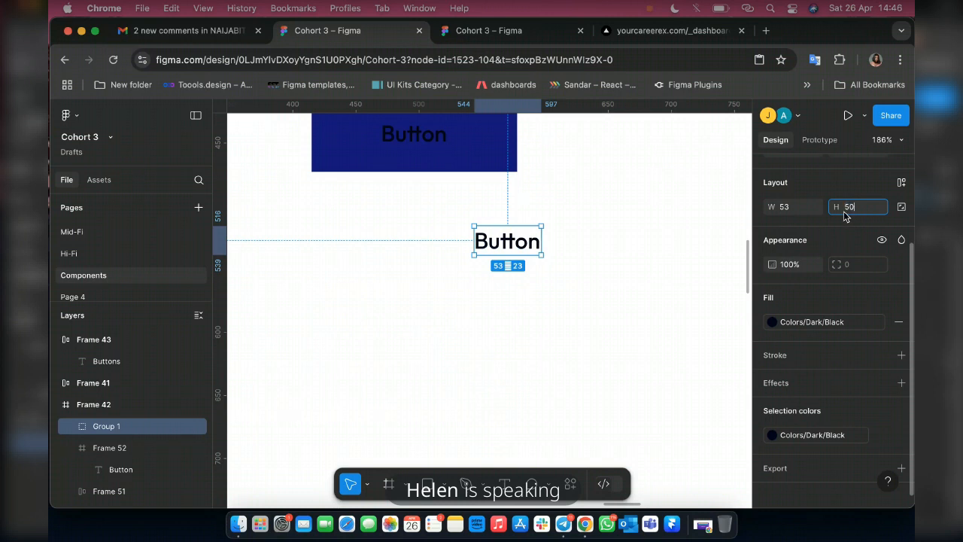
{"action": "key", "text": "Return"}
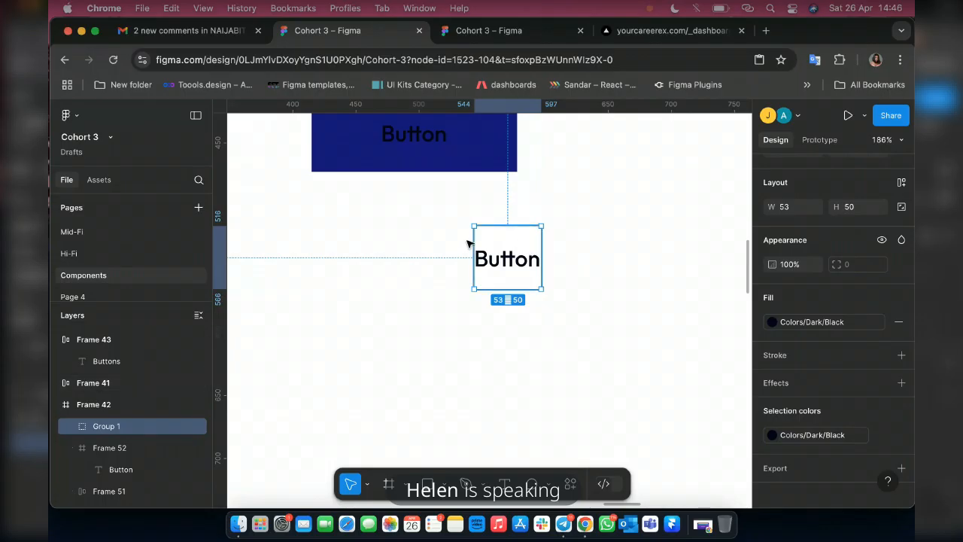
{"action": "left_click_drag", "start_coordinate": [513, 234], "coordinate": [454, 243]}
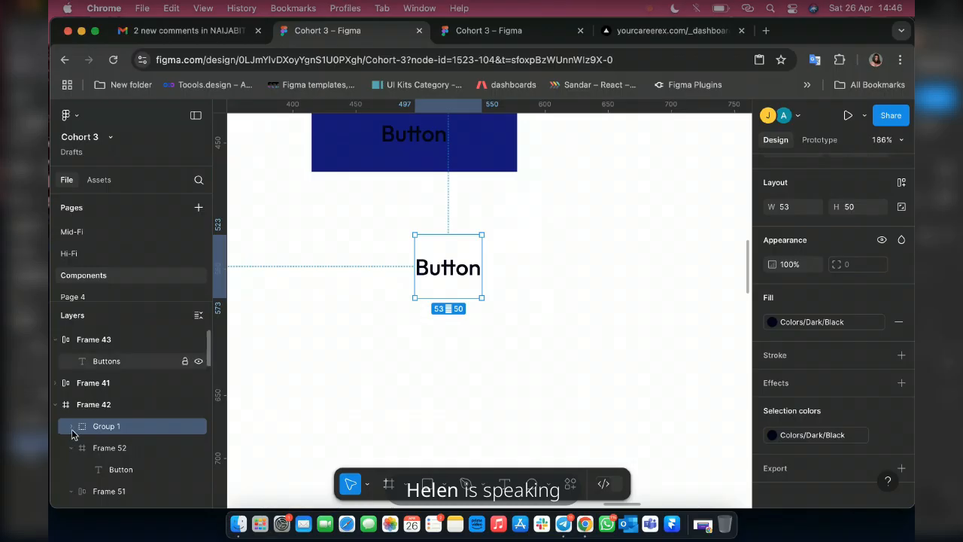
Try to fill the text group with Colors/Primary/Blue 1, and undo the color changes.
{"action": "left_click", "coordinate": [71, 428]}
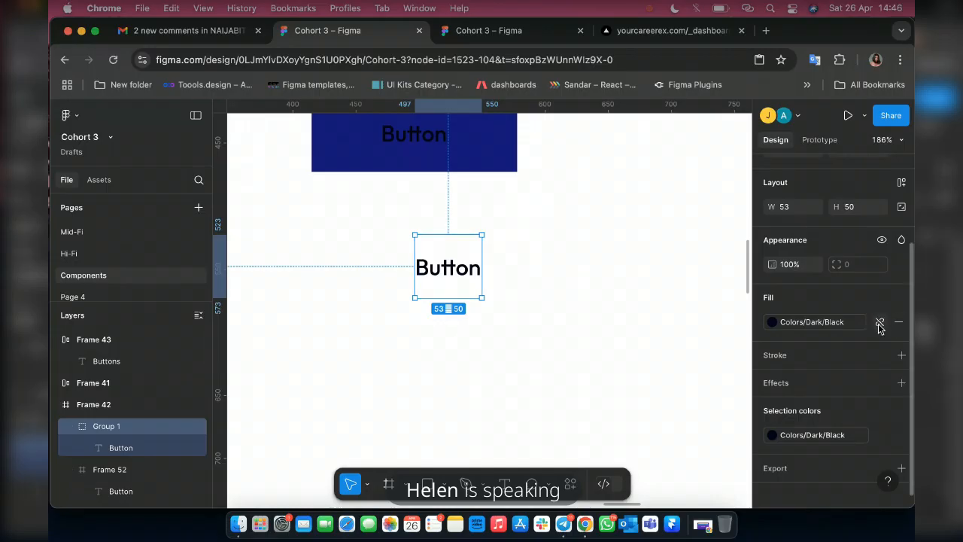
{"action": "left_click", "coordinate": [880, 322]}
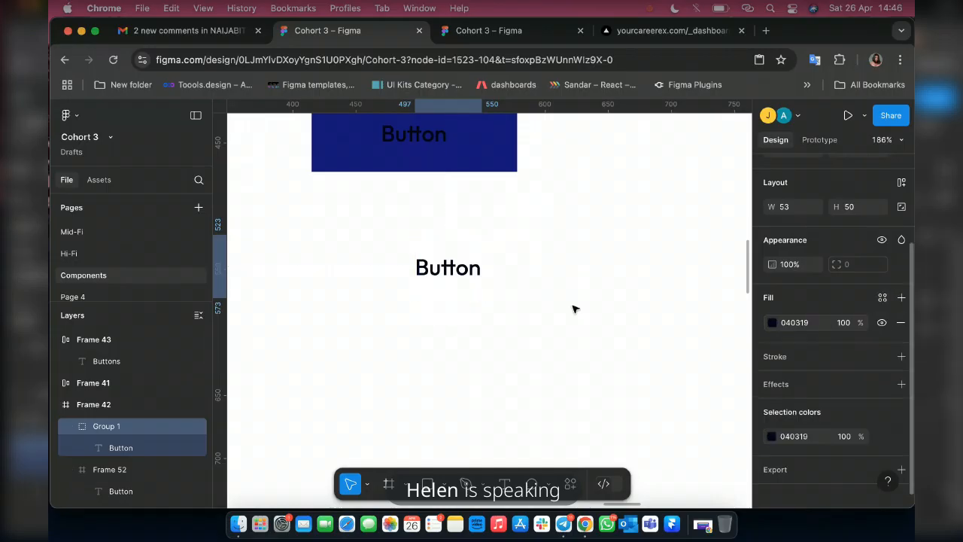
{"action": "left_click", "coordinate": [463, 240]}
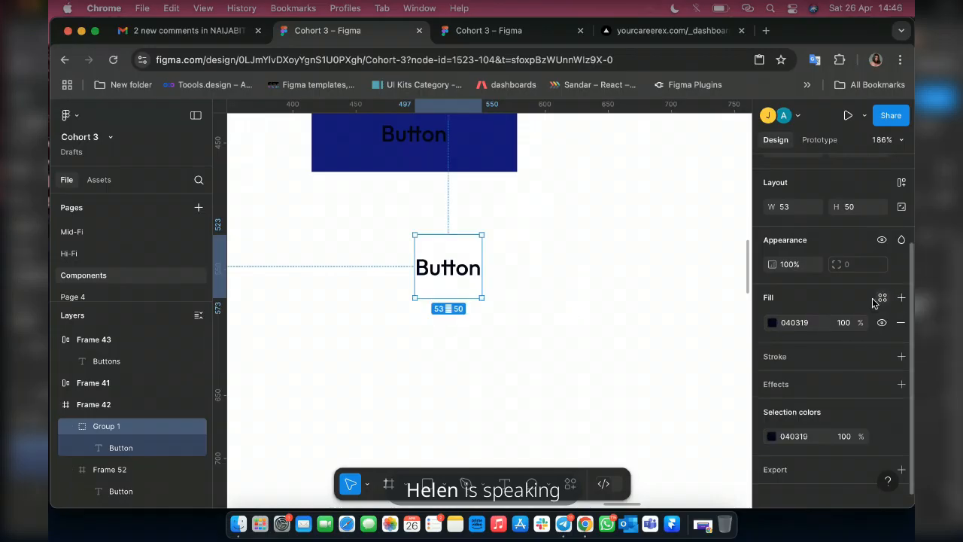
{"action": "left_click", "coordinate": [594, 346]}
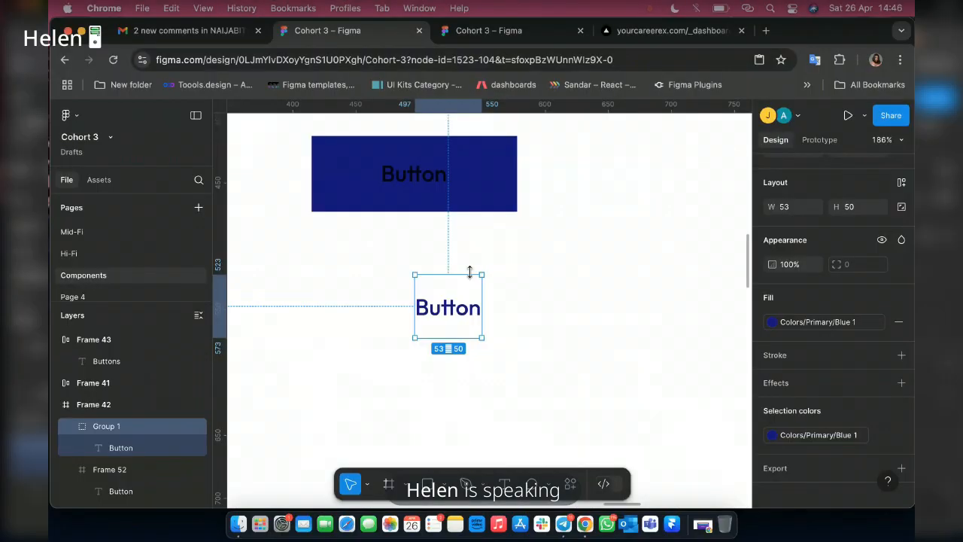
{"action": "key", "text": "super+z"}
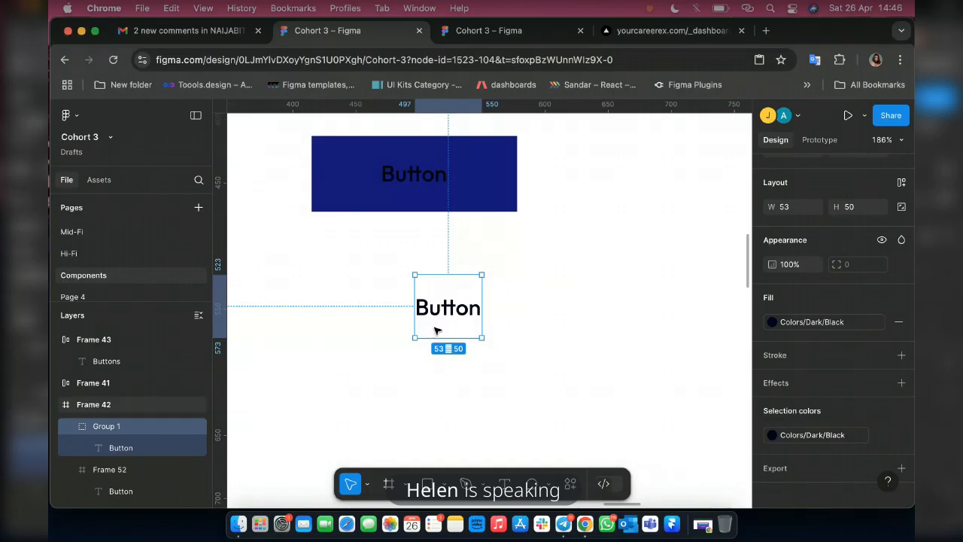
Ungroup the Button text and draw a rectangle about 186 wide below it, set to height 50 and filled with Colors/Primary/Blue 1.
{"action": "key", "text": "shift+super+g"}
{"action": "left_click", "coordinate": [426, 483]}
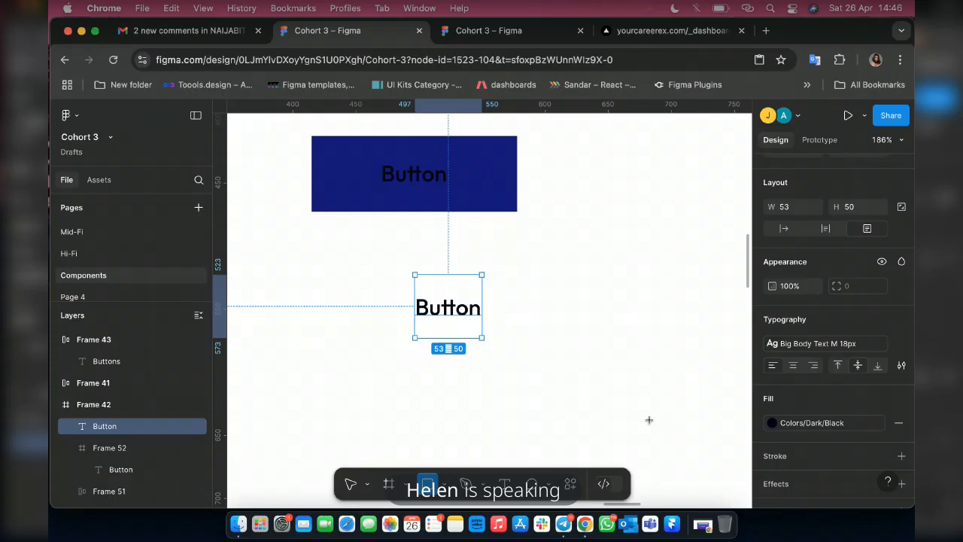
{"action": "left_click_drag", "start_coordinate": [649, 419], "coordinate": [415, 353]}
{"action": "left_click", "coordinate": [854, 255]}
{"action": "type", "text": "50"}
{"action": "key", "text": "Return"}
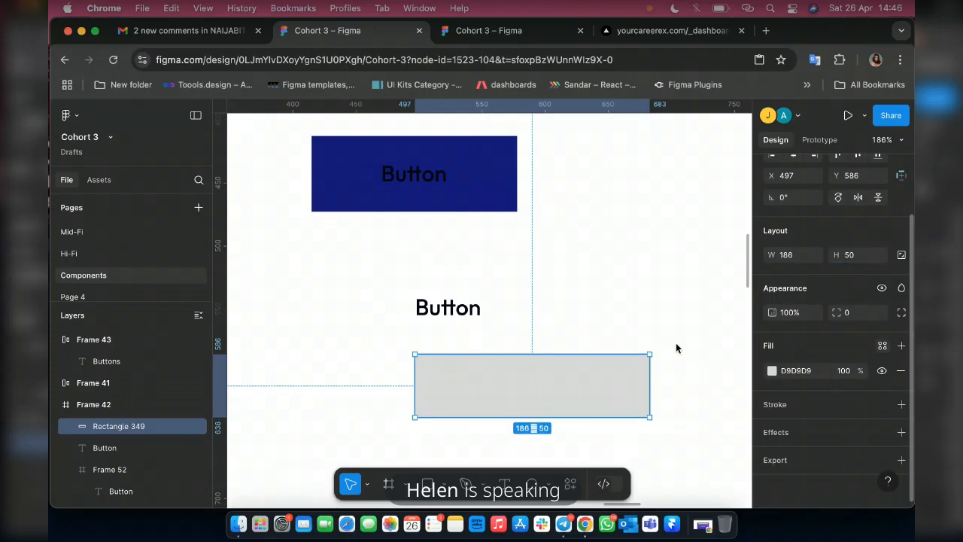
{"action": "left_click", "coordinate": [881, 345]}
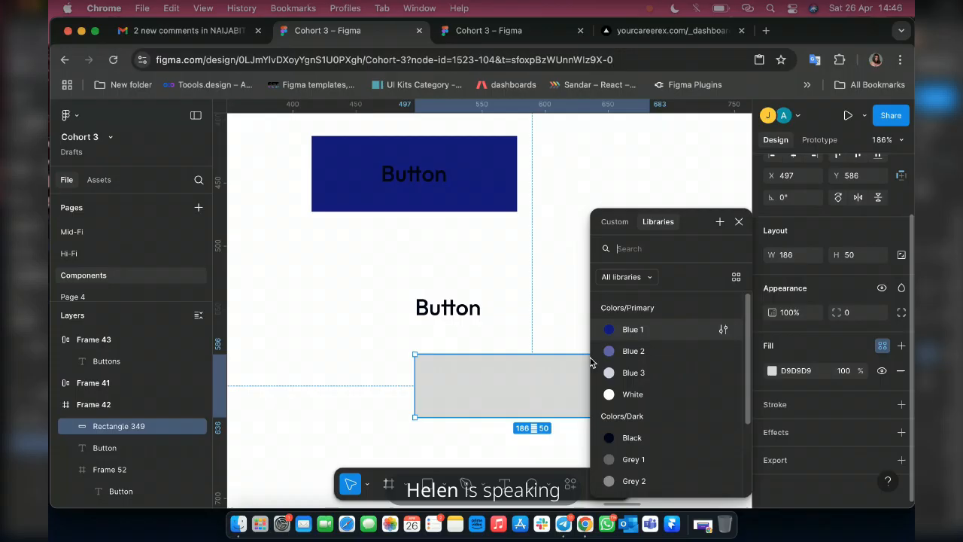
{"action": "left_click", "coordinate": [631, 329]}
Move the Button text onto the new blue rectangle, bring it in front, and set its resizing to auto width.
{"action": "left_click", "coordinate": [450, 308]}
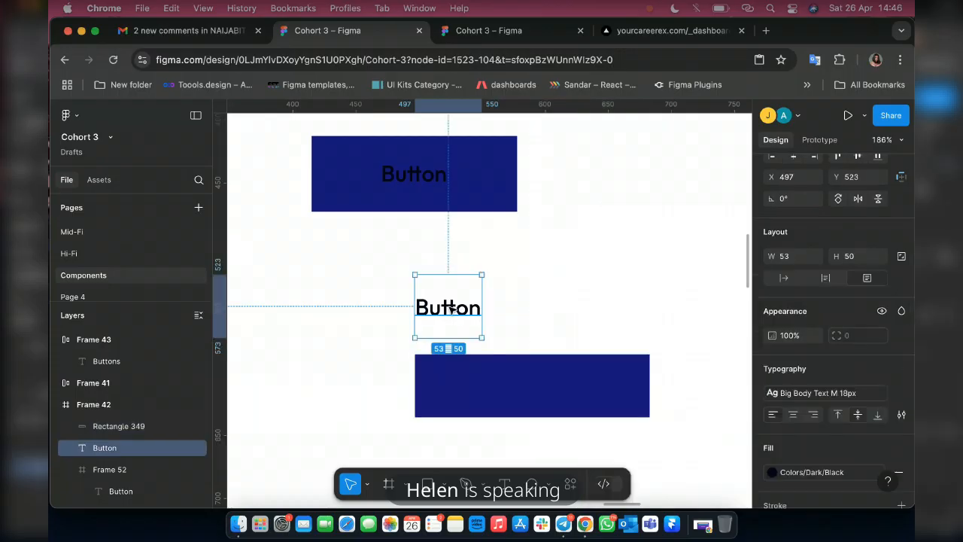
{"action": "left_click_drag", "start_coordinate": [539, 396], "coordinate": [540, 388]}
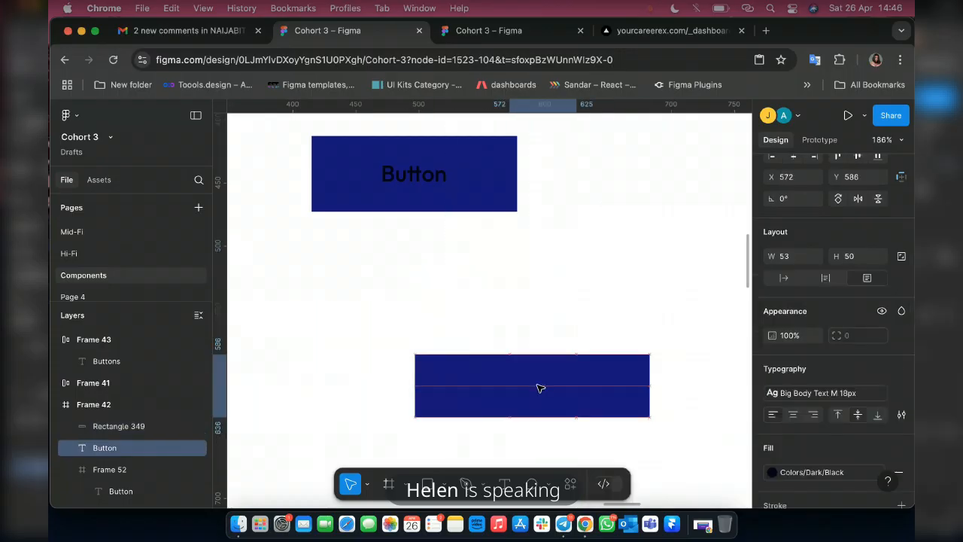
{"action": "key", "text": "super+]"}
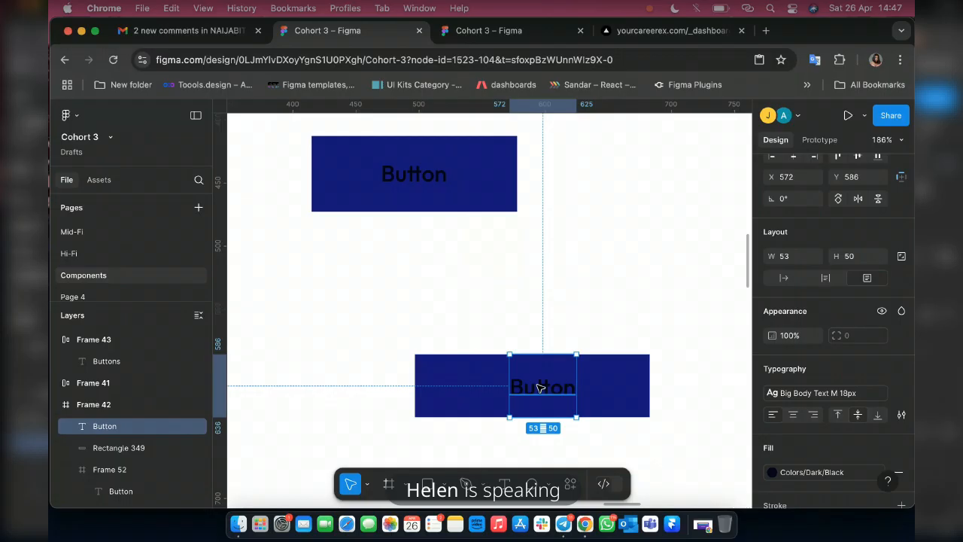
{"action": "key", "text": "["}
{"action": "key", "text": "]"}
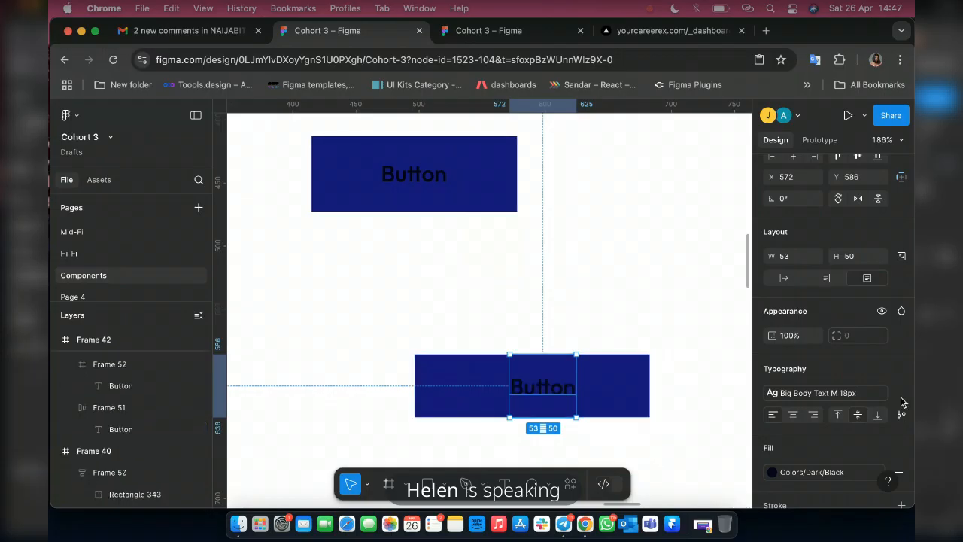
{"action": "left_click", "coordinate": [783, 278]}
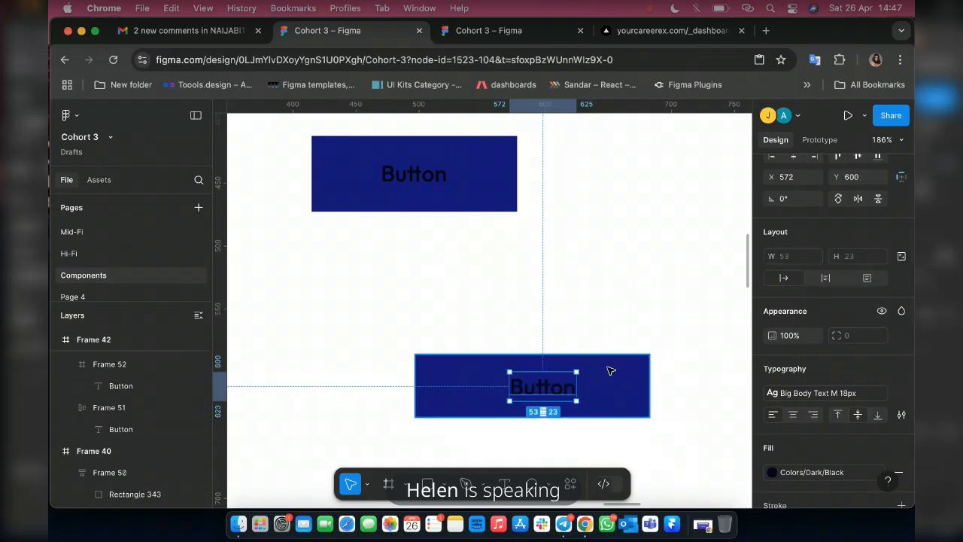
Group the Button text with the new blue rectangle behind it.
{"action": "left_click", "coordinate": [610, 370], "text": "shift"}
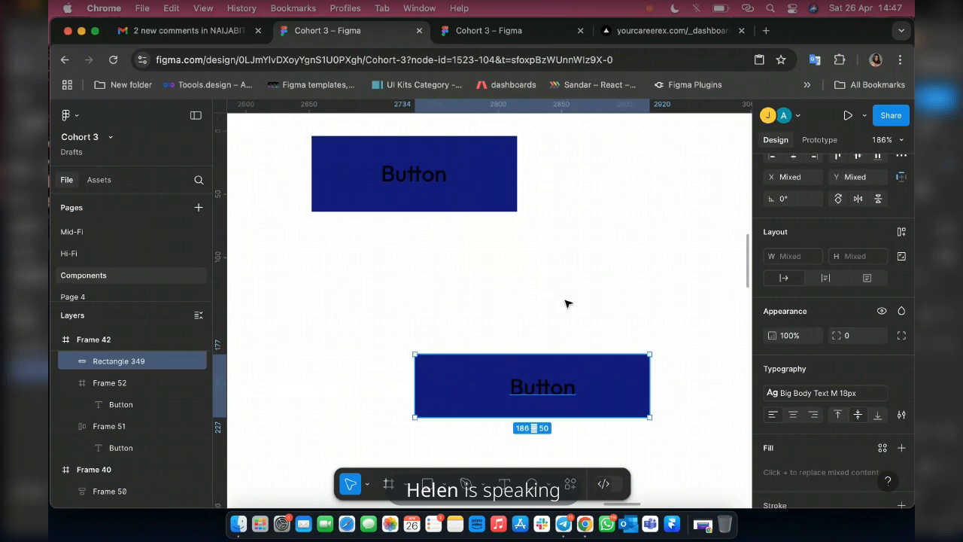
{"action": "right_click", "coordinate": [574, 251]}
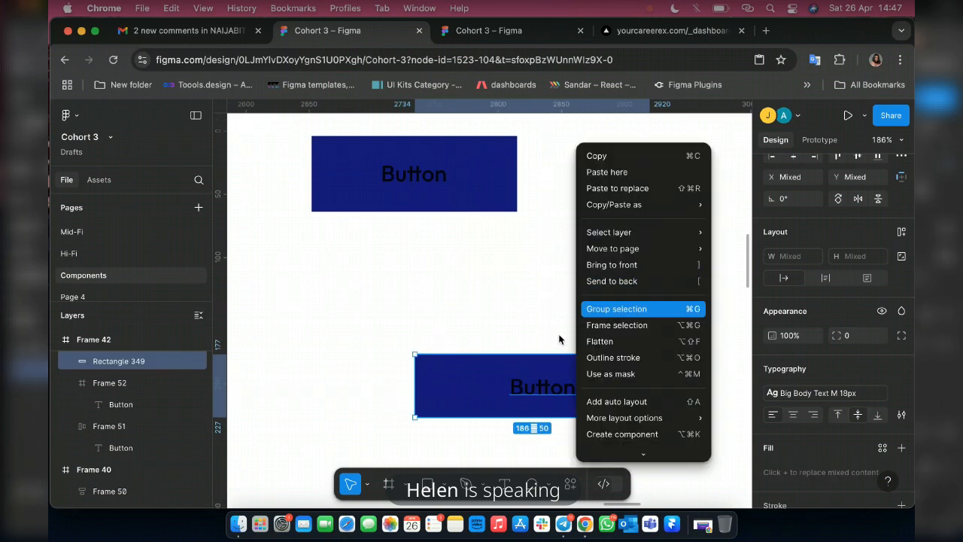
{"action": "key", "text": "super+g"}
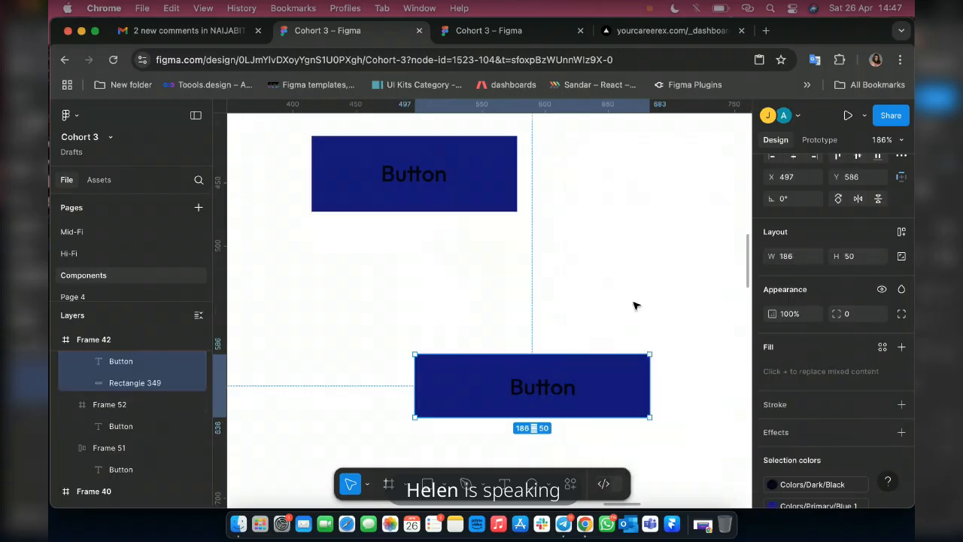
{"action": "scroll", "coordinate": [633, 306], "scroll_direction": "up", "scroll_amount": 2}
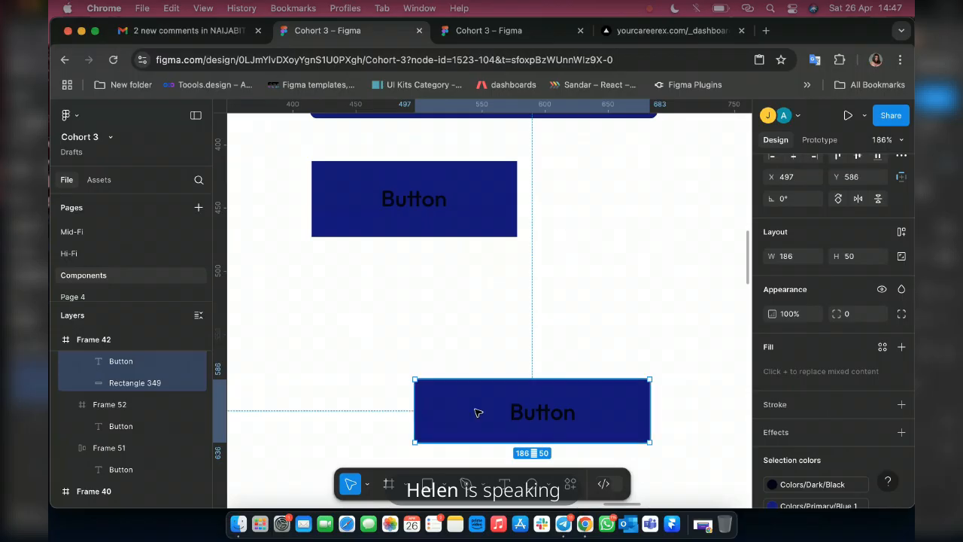
{"action": "scroll", "coordinate": [477, 413], "scroll_direction": "down", "scroll_amount": 4}
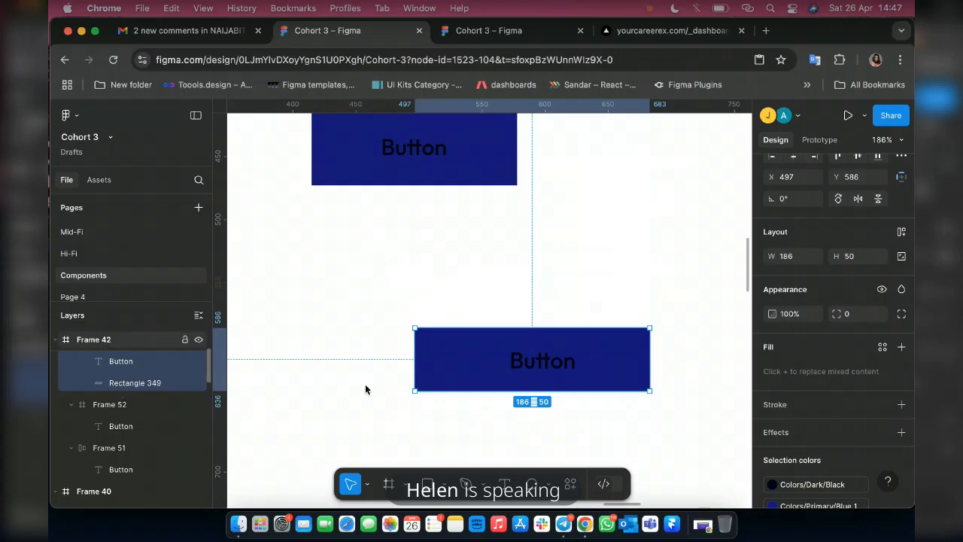
{"action": "key", "text": "super+g"}
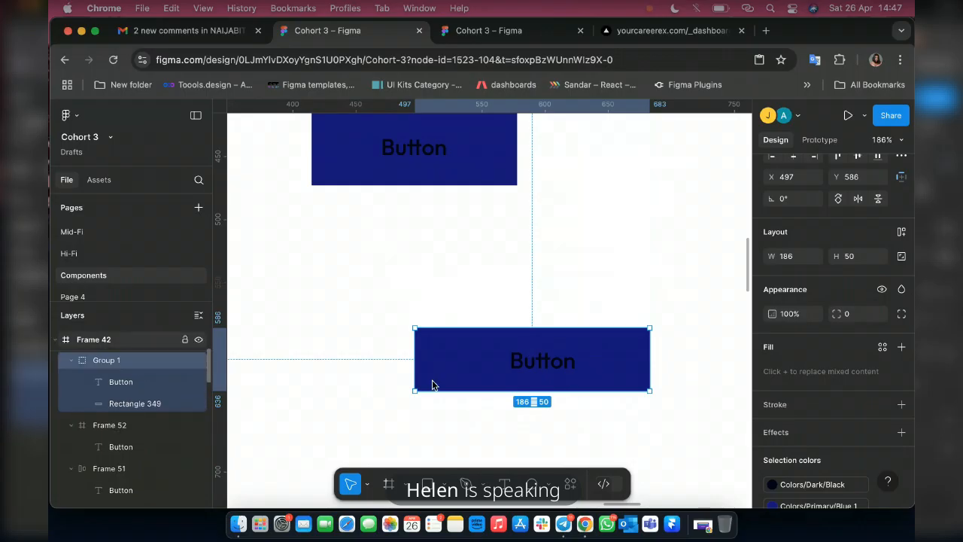
Set the height of the rectangle inside the group to 70 and re-center the Button text on it.
{"action": "left_click", "coordinate": [125, 403]}
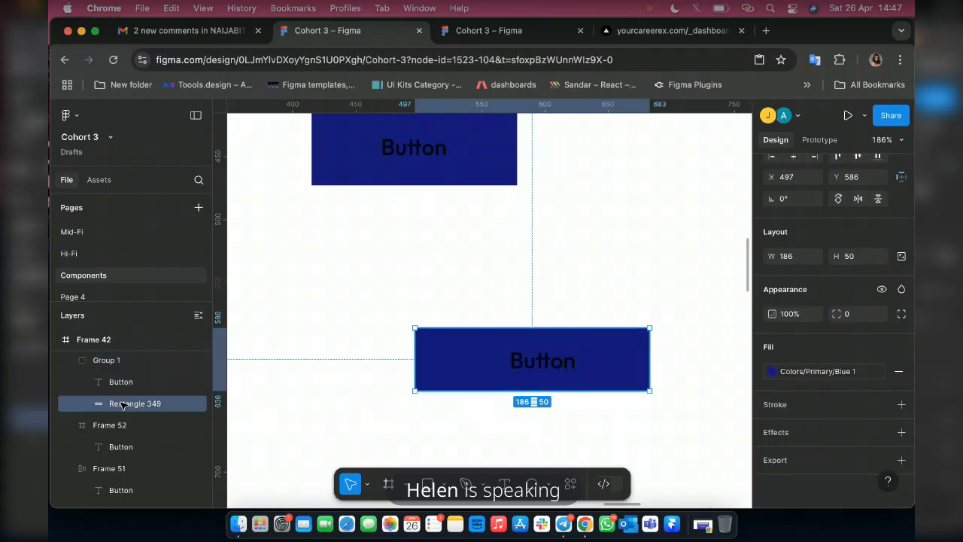
{"action": "left_click", "coordinate": [854, 259]}
{"action": "type", "text": "70"}
{"action": "key", "text": "Return"}
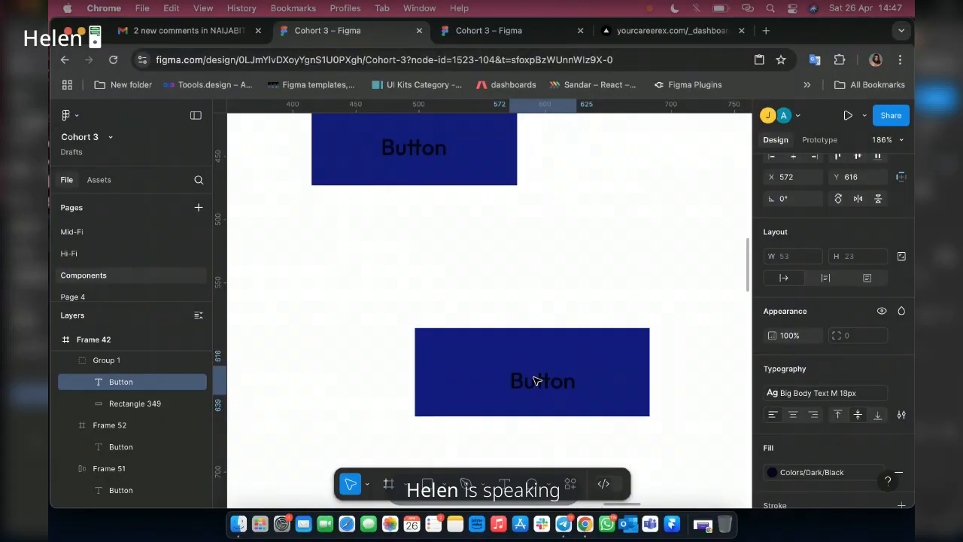
{"action": "left_click_drag", "start_coordinate": [536, 380], "coordinate": [531, 371]}
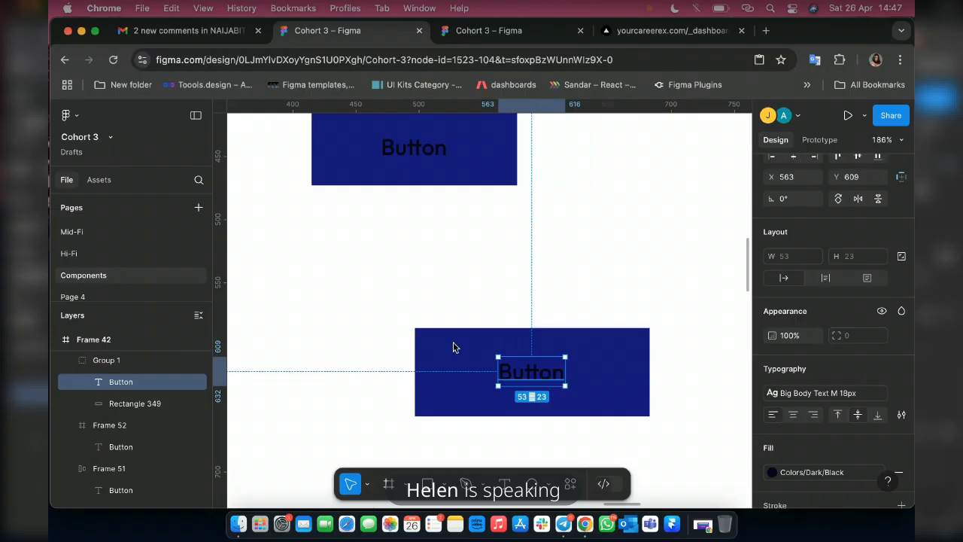
Try moving the grouped Button text out of Frame 42 onto the empty canvas, and undo the move.
{"action": "left_click", "coordinate": [96, 366]}
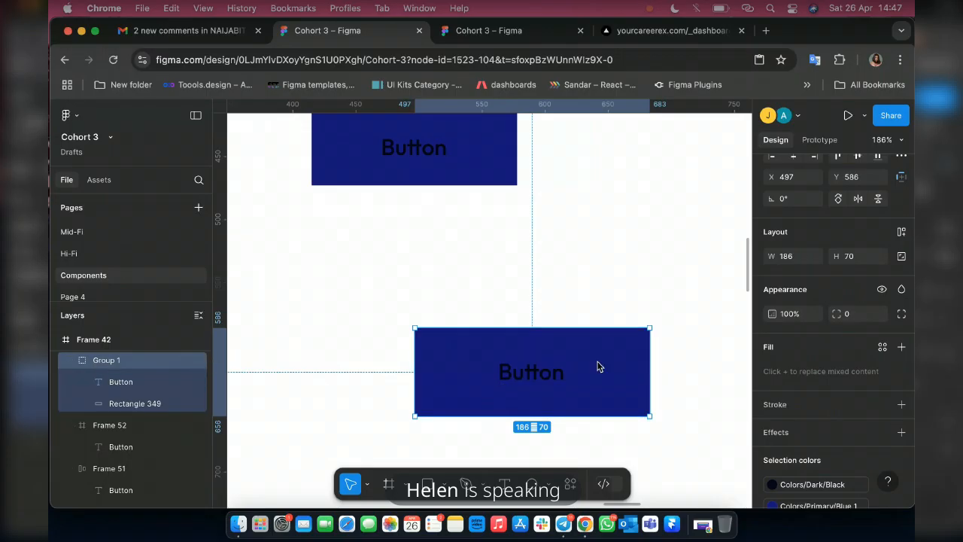
{"action": "left_click", "coordinate": [120, 404]}
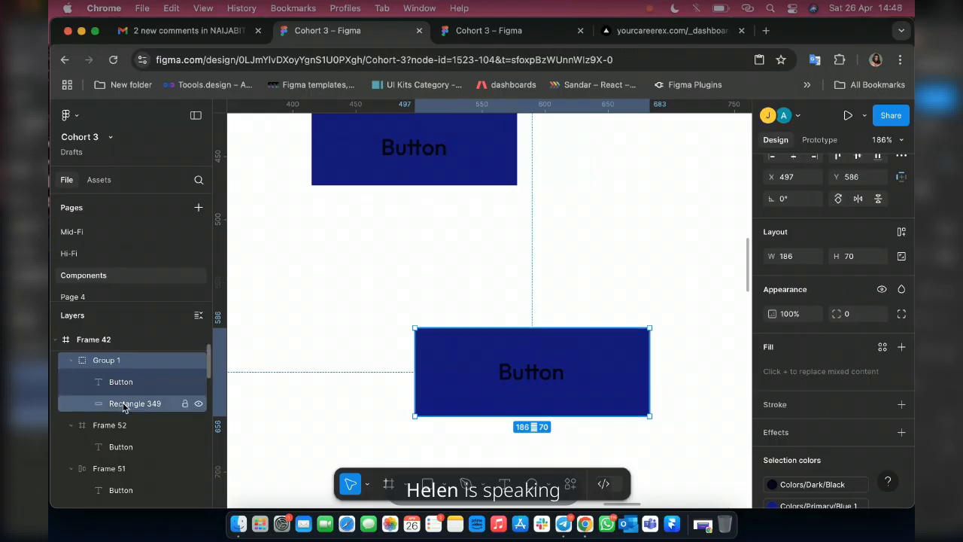
{"action": "left_click", "coordinate": [172, 360]}
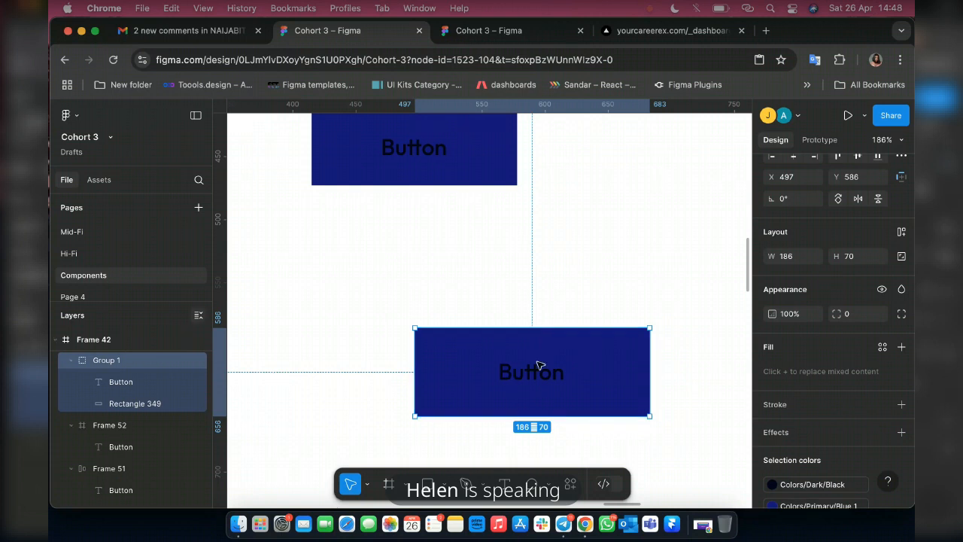
{"action": "left_click", "coordinate": [107, 387]}
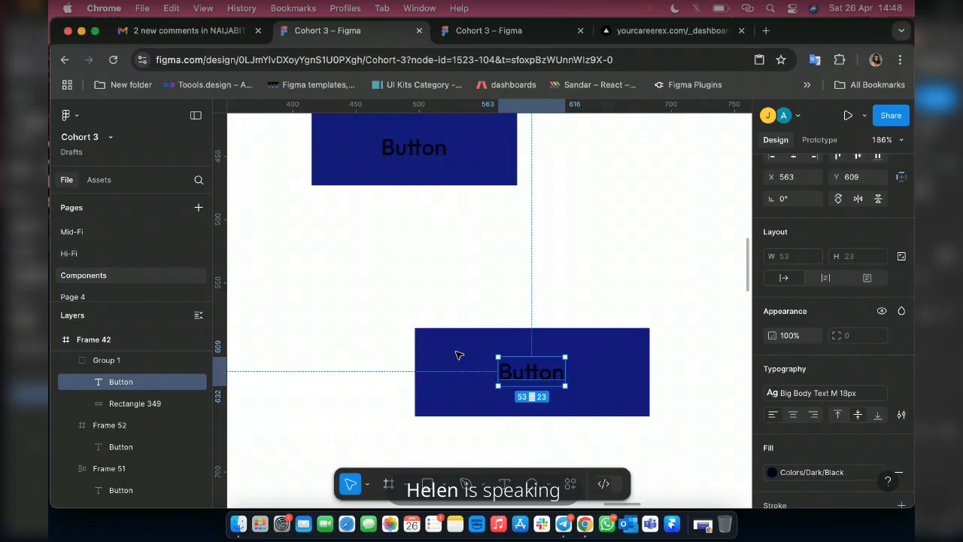
{"action": "key", "text": "Escape"}
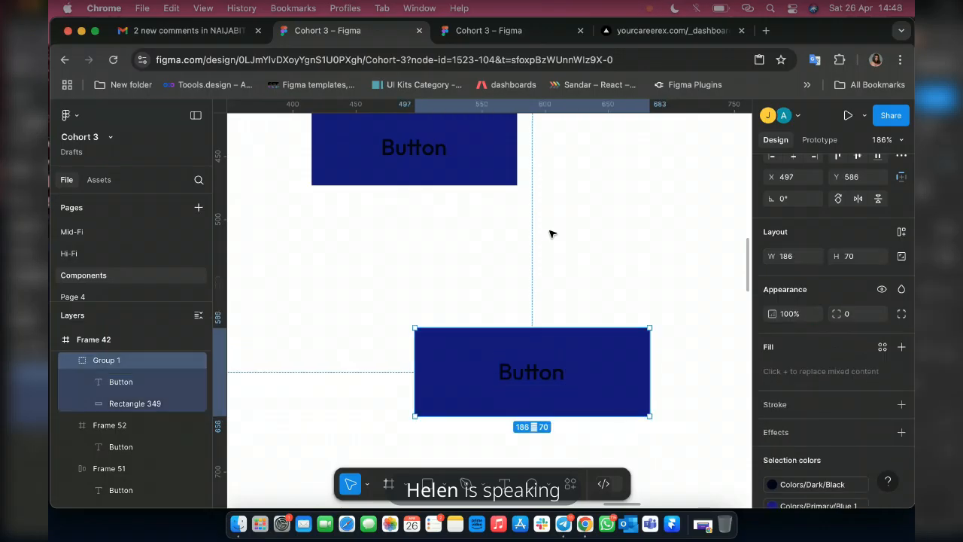
{"action": "double_click", "coordinate": [528, 383]}
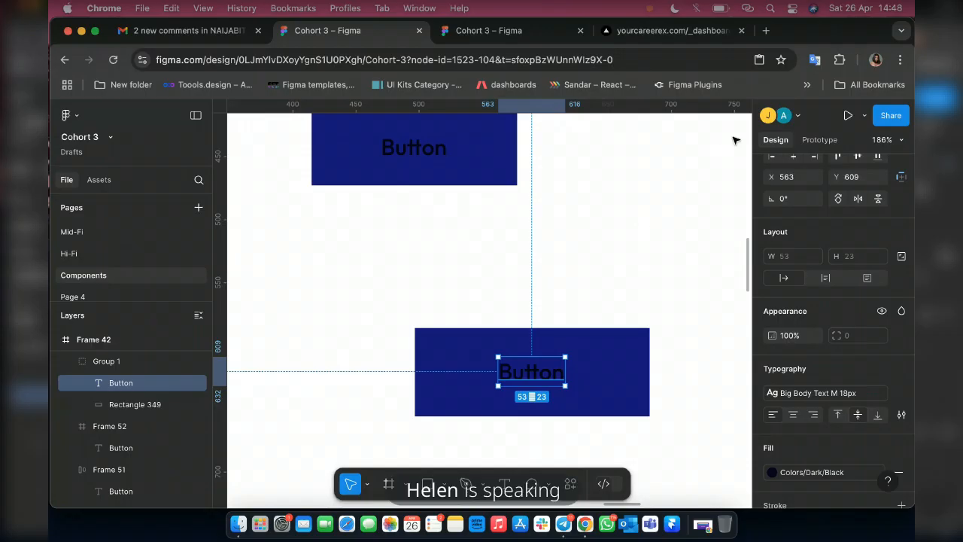
{"action": "left_click_drag", "start_coordinate": [531, 371], "coordinate": [758, 125]}
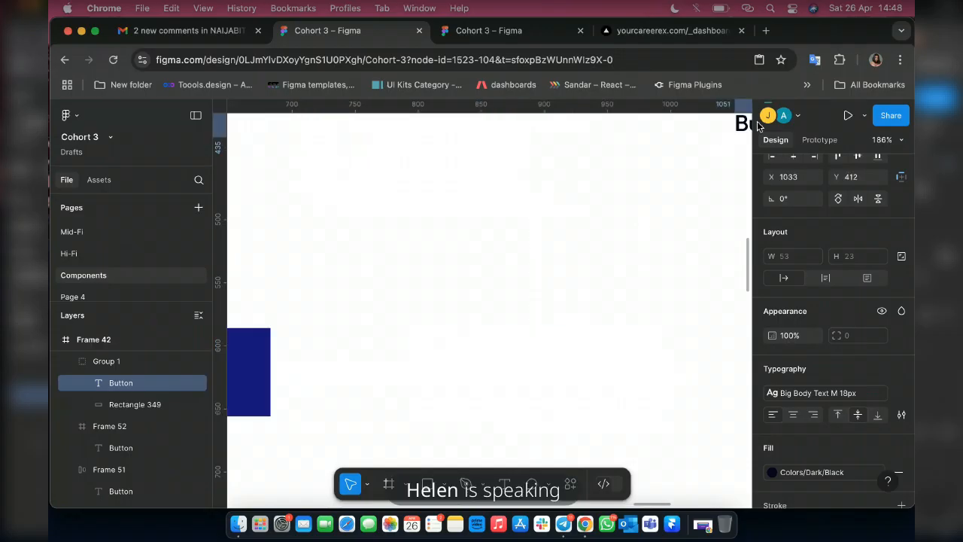
{"action": "left_click_drag", "start_coordinate": [791, 124], "coordinate": [490, 241]}
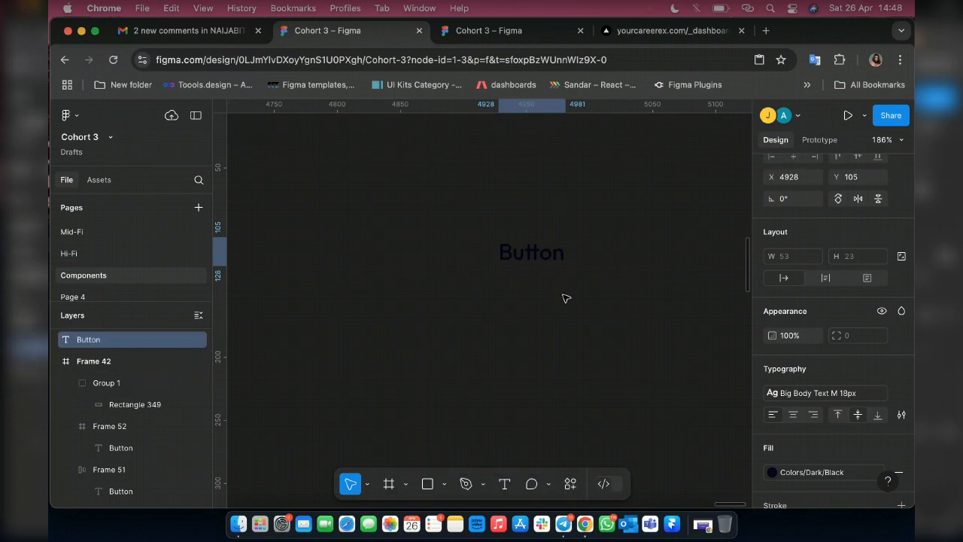
{"action": "key", "text": "shift+1"}
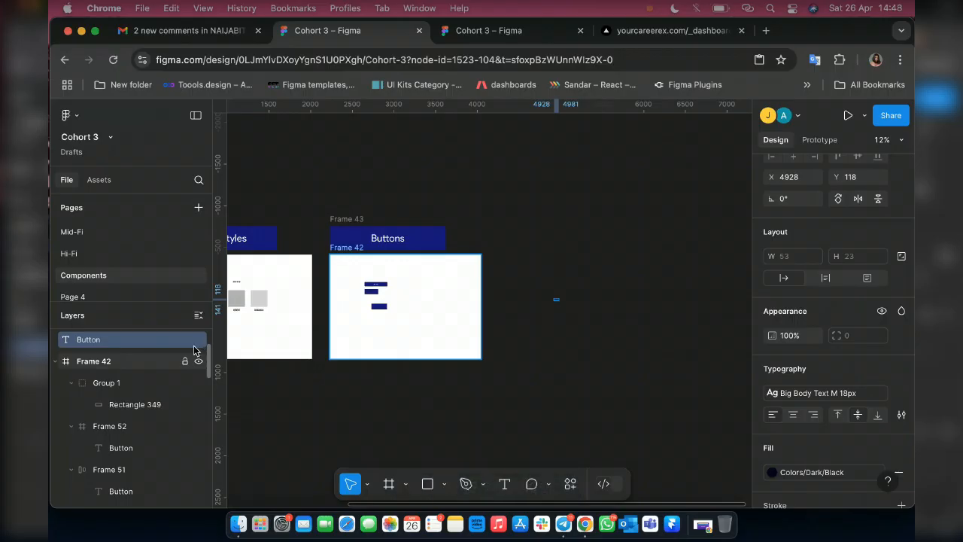
{"action": "left_click", "coordinate": [194, 381]}
{"action": "key", "text": "super+v"}
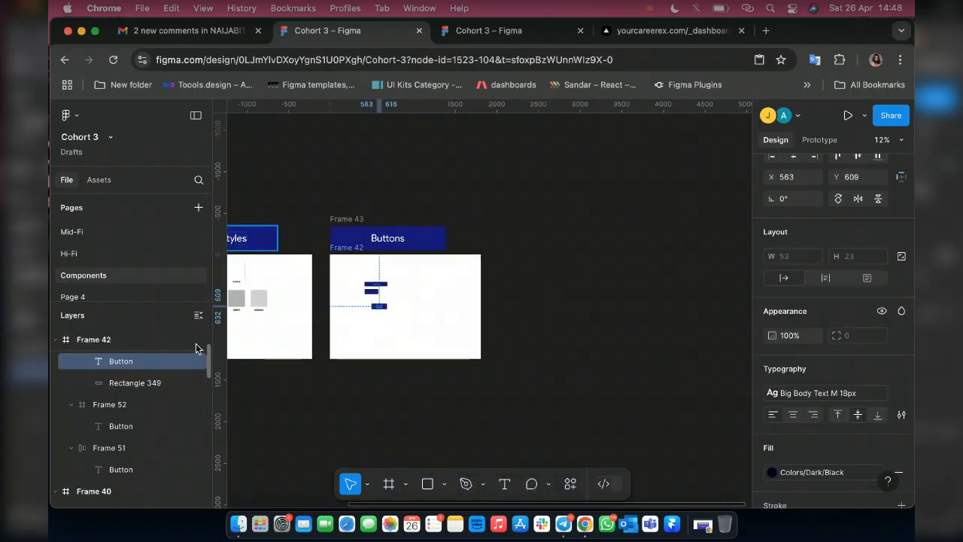
Move the grouped Button text away from its rectangle to X 1007, Y 277 within Frame 42, and select the whole group.
{"action": "left_click", "coordinate": [197, 346]}
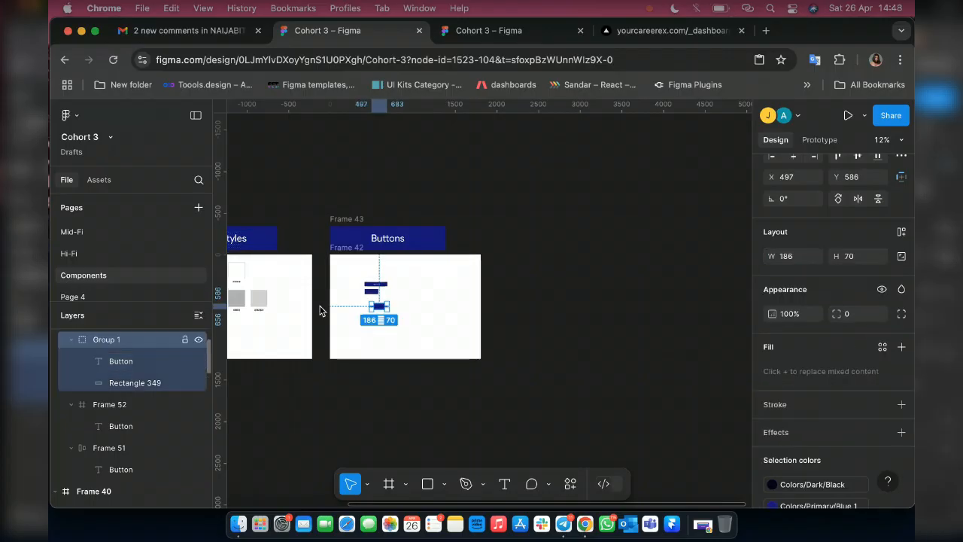
{"action": "left_click", "coordinate": [122, 362]}
{"action": "key", "text": "shift+2"}
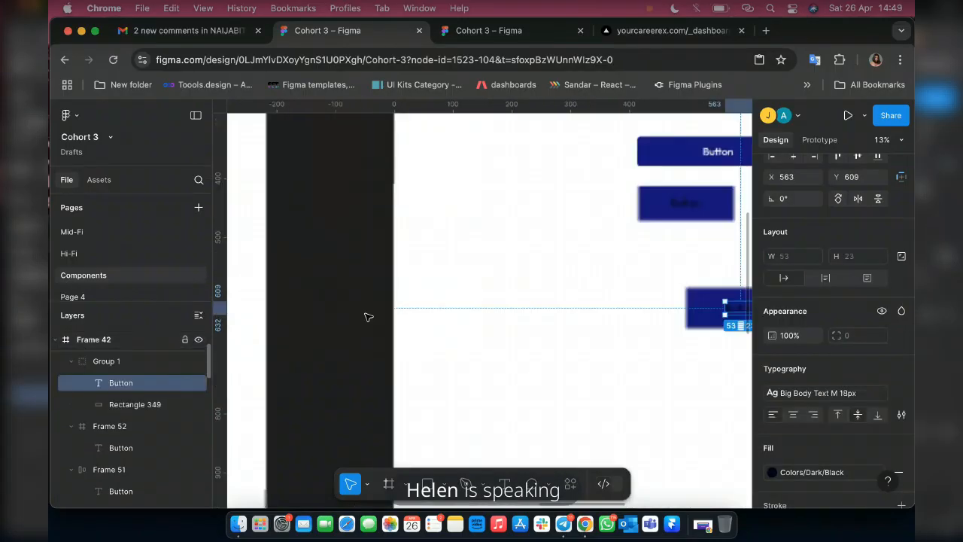
{"action": "scroll", "coordinate": [486, 361], "scroll_direction": "down", "scroll_amount": 5}
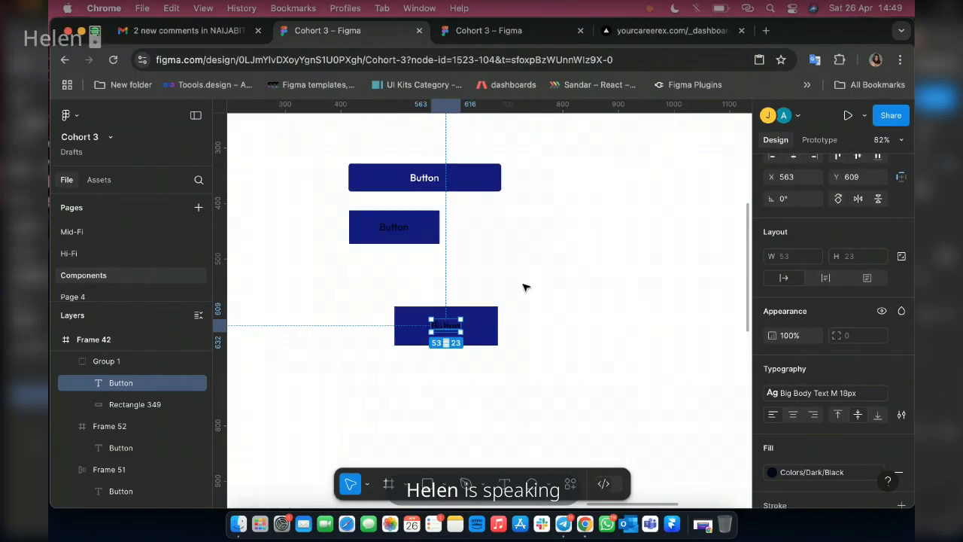
{"action": "left_click_drag", "start_coordinate": [449, 327], "coordinate": [706, 141]}
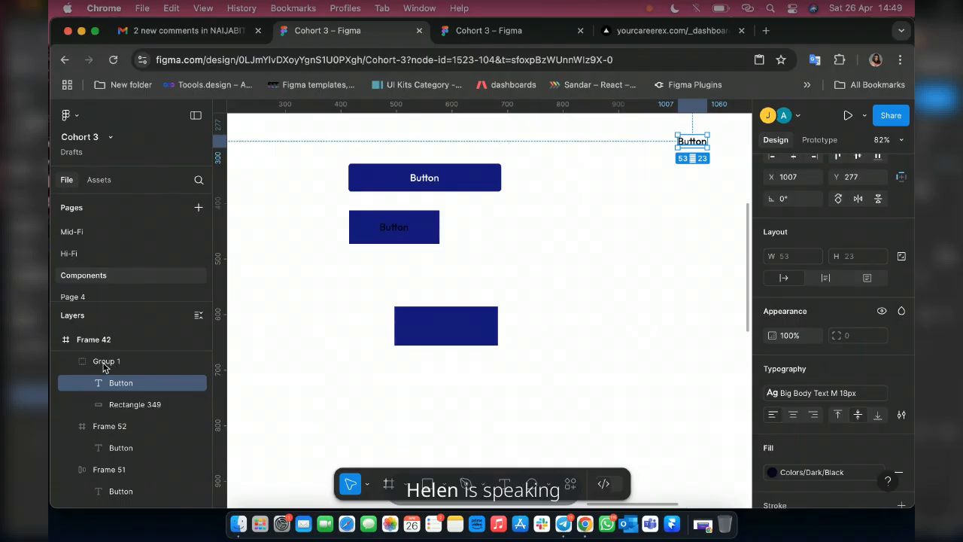
{"action": "left_click", "coordinate": [105, 363]}
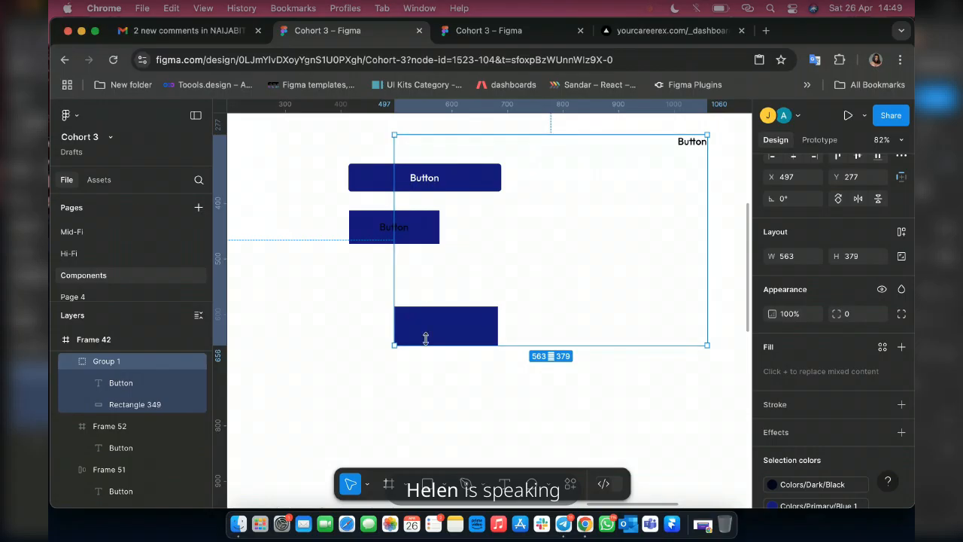
Delete the text-and-rectangle group and the square-cornered button with black text from Frame 42.
{"action": "left_click_drag", "start_coordinate": [440, 376], "coordinate": [441, 397]}
{"action": "left_click_drag", "start_coordinate": [442, 405], "coordinate": [439, 382]}
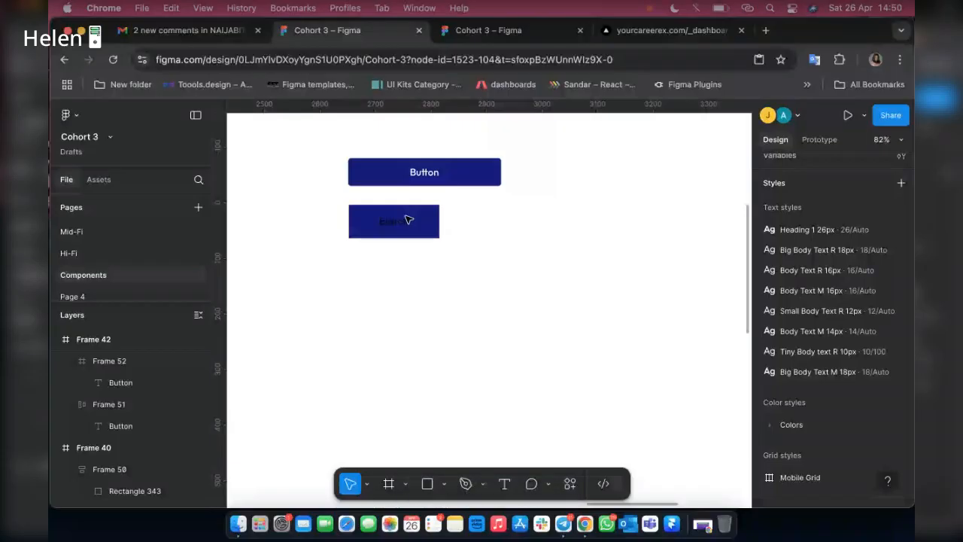
{"action": "left_click", "coordinate": [409, 219]}
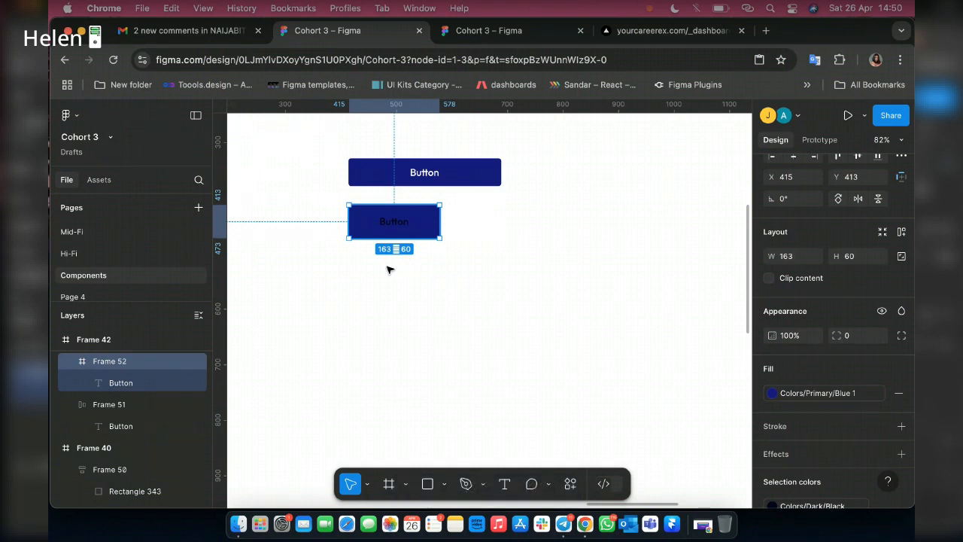
{"action": "key", "text": "Delete"}
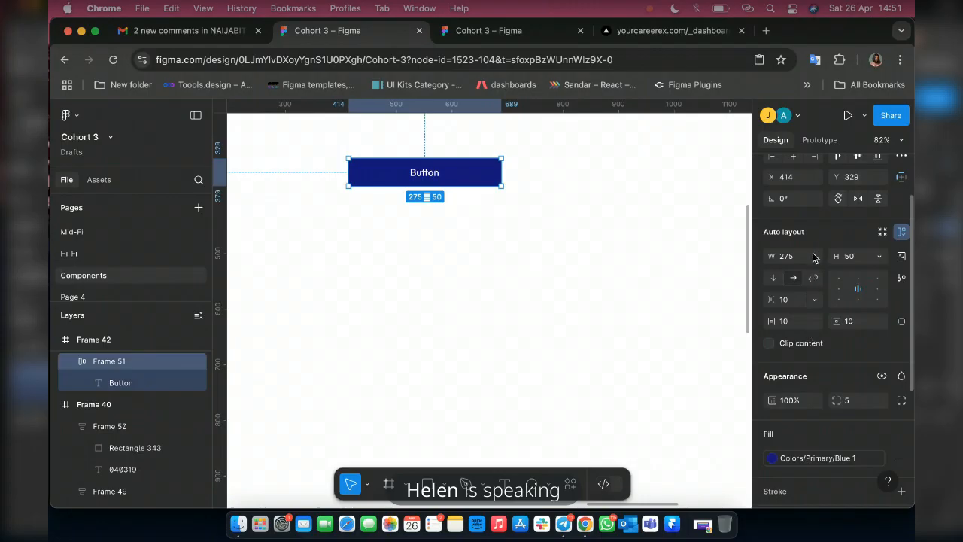
Set the blue auto-layout button's width to Hug contents.
{"action": "left_click", "coordinate": [814, 257]}
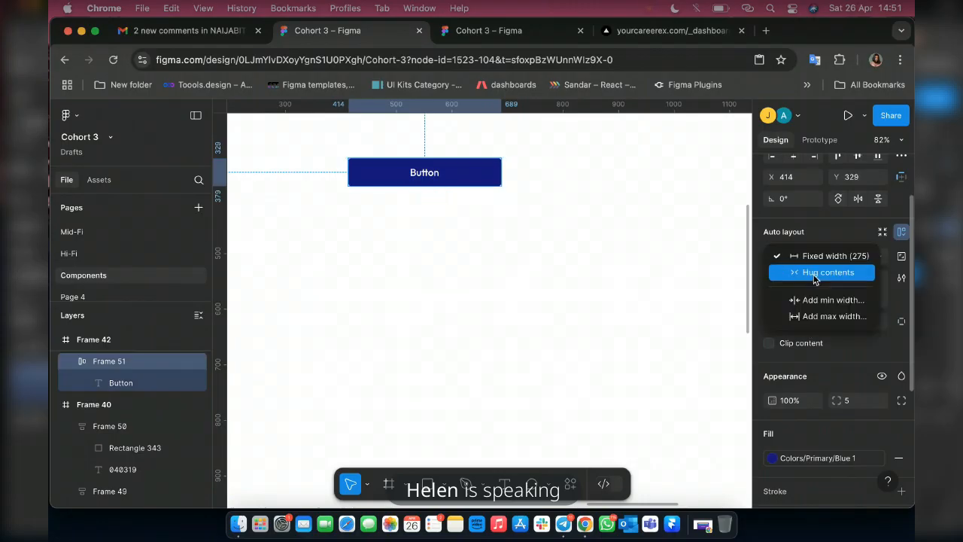
{"action": "left_click", "coordinate": [804, 283]}
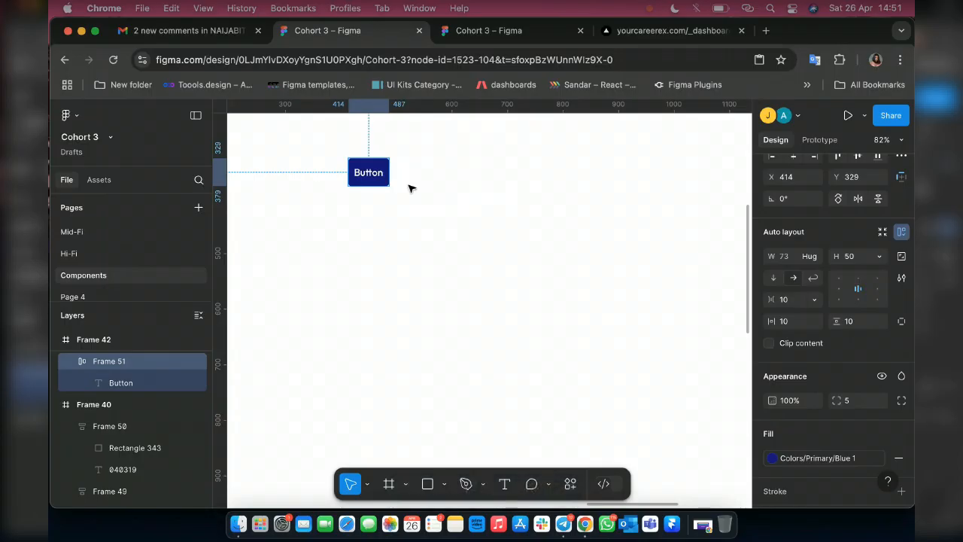
Switch to Telegram, delete the unread message asking how to mark attendance from the Announcement chat, and return to Figma.
{"action": "left_click", "coordinate": [564, 524]}
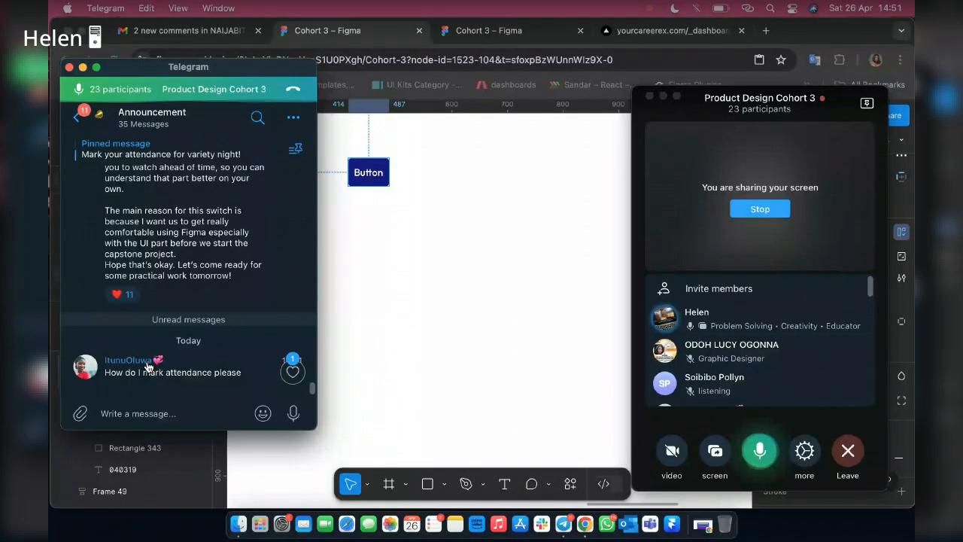
{"action": "right_click", "coordinate": [156, 364]}
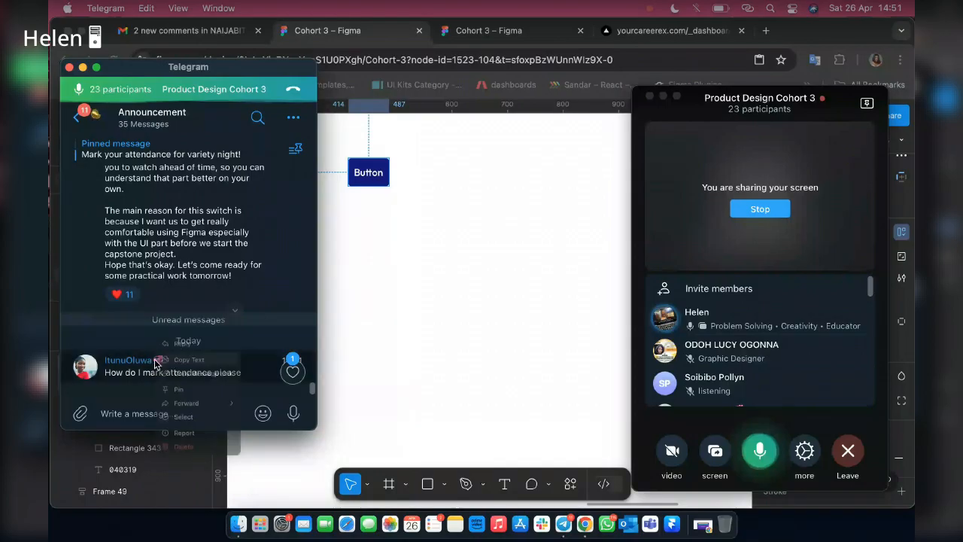
{"action": "left_click", "coordinate": [182, 446]}
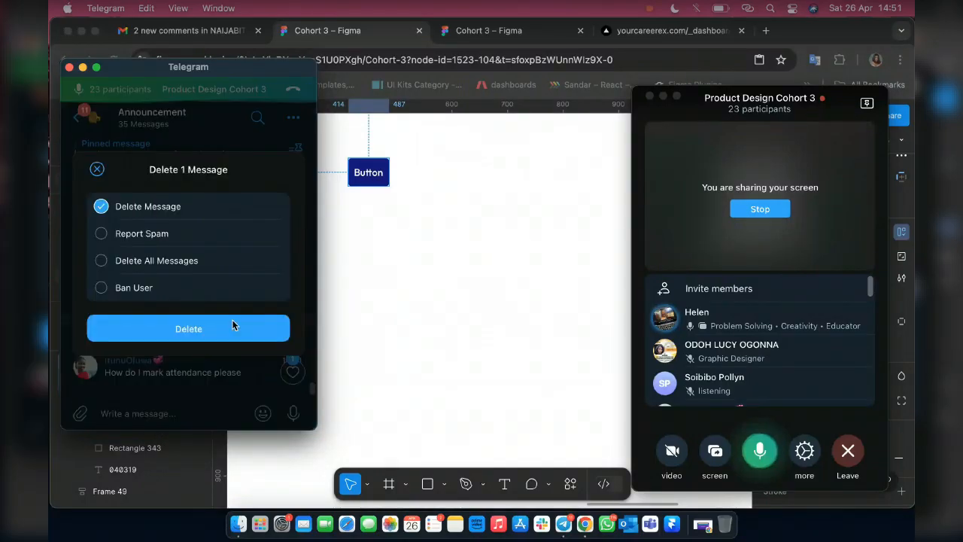
{"action": "left_click", "coordinate": [232, 325]}
{"action": "left_click", "coordinate": [342, 172]}
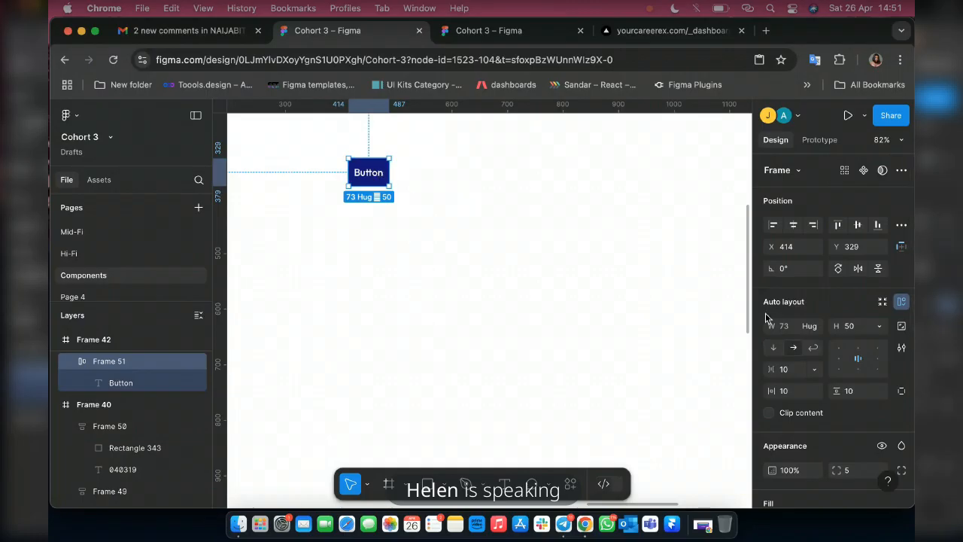
Set the blue button's width to 150, and switch it back to Hug contents.
{"action": "left_click", "coordinate": [788, 327]}
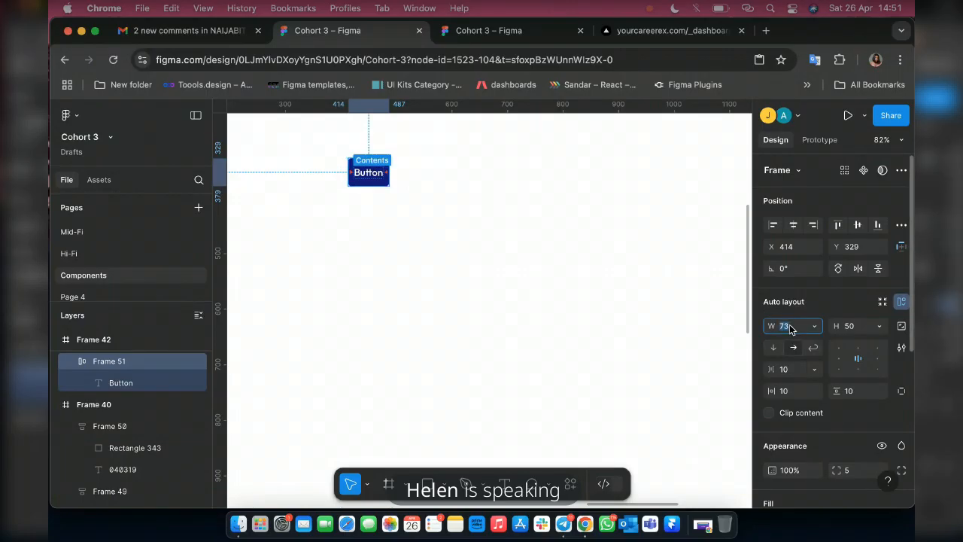
{"action": "type", "text": "150"}
{"action": "key", "text": "Return"}
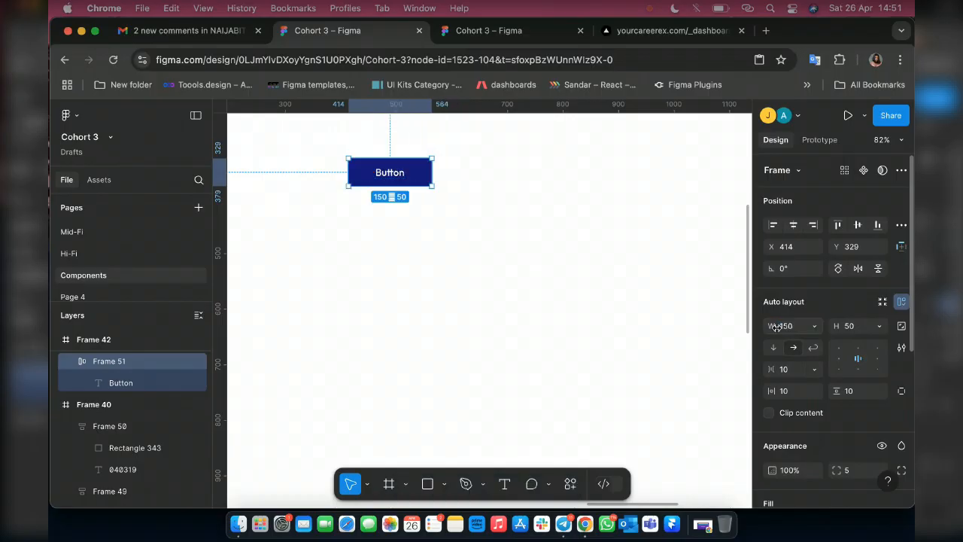
{"action": "left_click", "coordinate": [815, 327]}
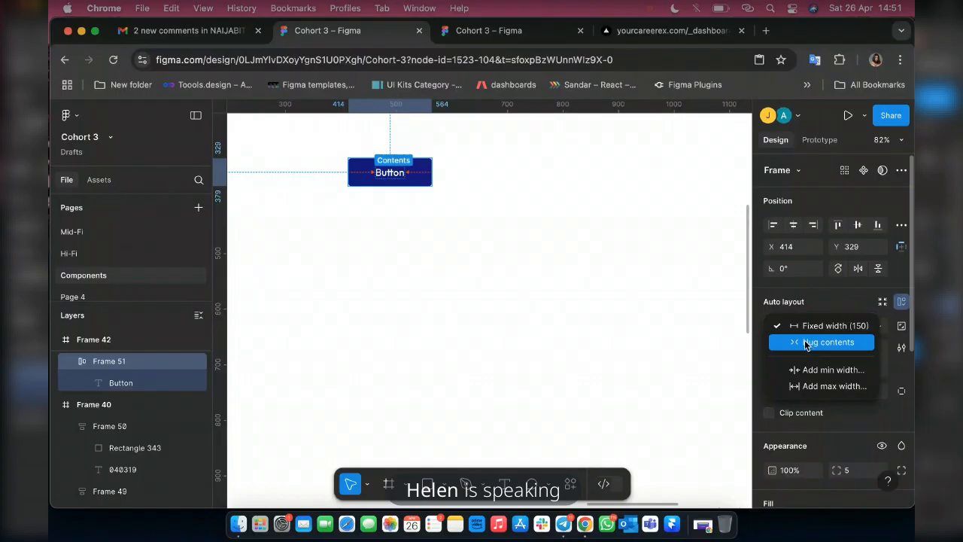
{"action": "left_click", "coordinate": [817, 340]}
Set the blue button's width to a fixed 200.
{"action": "left_click", "coordinate": [788, 329]}
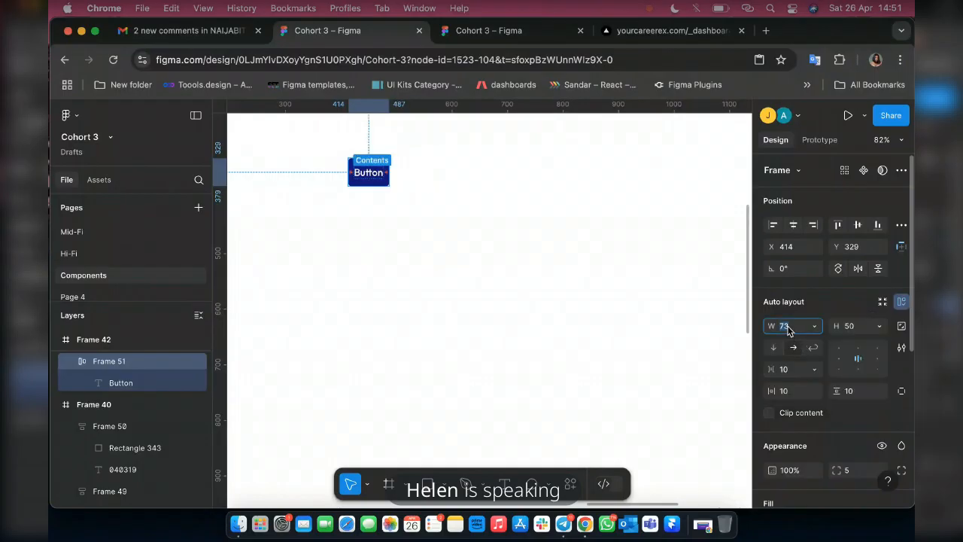
{"action": "type", "text": "200"}
{"action": "key", "text": "Return"}
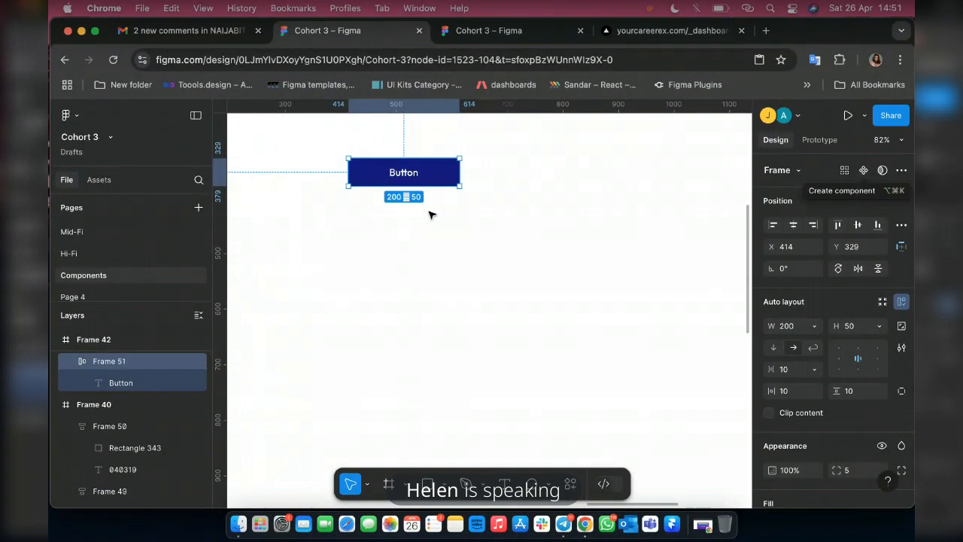
{"action": "right_click", "coordinate": [417, 145]}
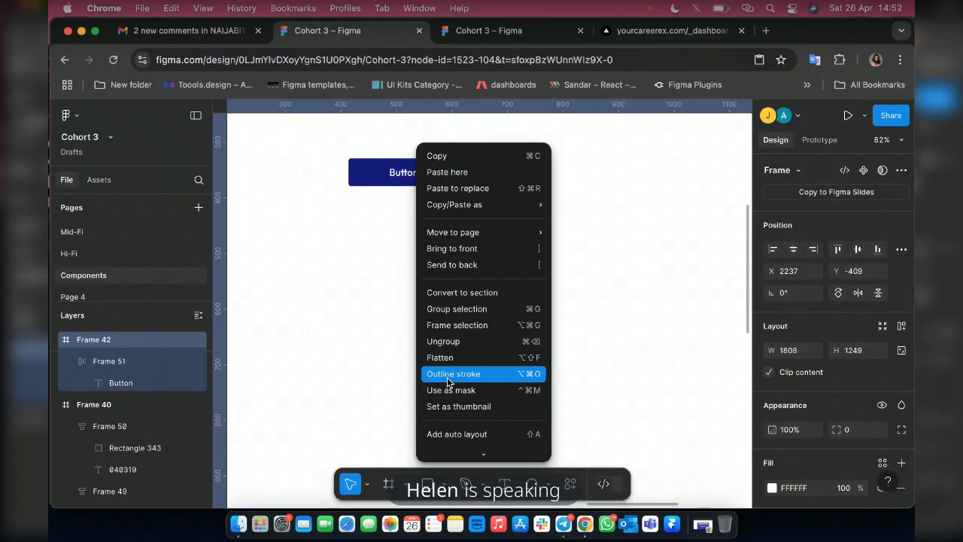
{"action": "scroll", "coordinate": [452, 383], "scroll_direction": "down", "scroll_amount": 3}
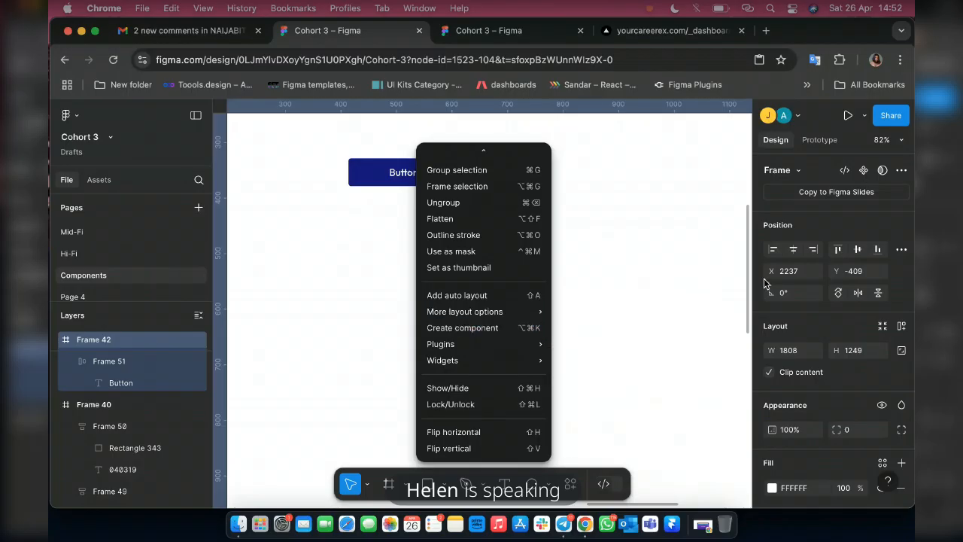
{"action": "left_click", "coordinate": [864, 173]}
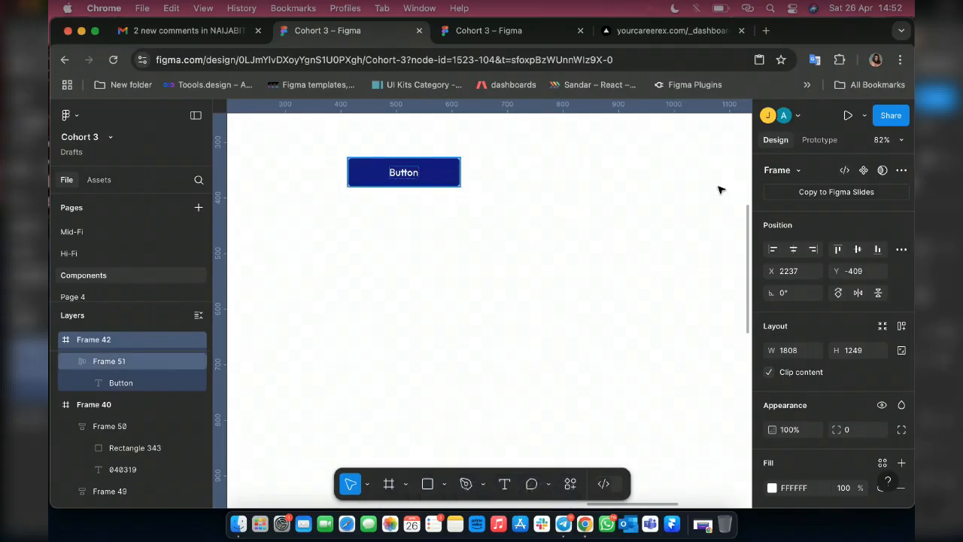
Select the blue button frame inside Frame 42 and turn it into a component.
{"action": "key", "text": "Return"}
{"action": "scroll", "coordinate": [528, 286], "scroll_direction": "down", "scroll_amount": 10}
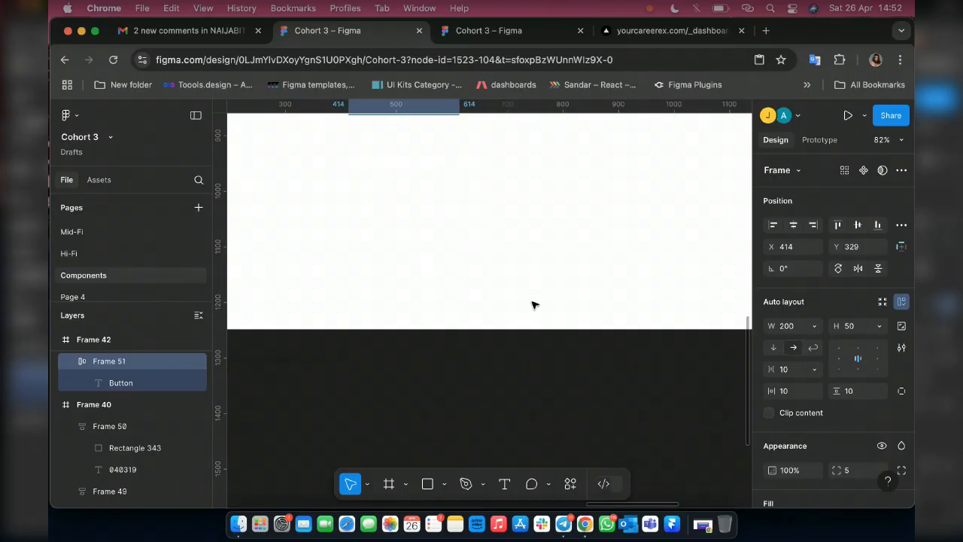
{"action": "scroll", "coordinate": [465, 319], "scroll_direction": "up", "scroll_amount": 3}
{"action": "scroll", "coordinate": [464, 321], "scroll_direction": "down", "scroll_amount": 10}
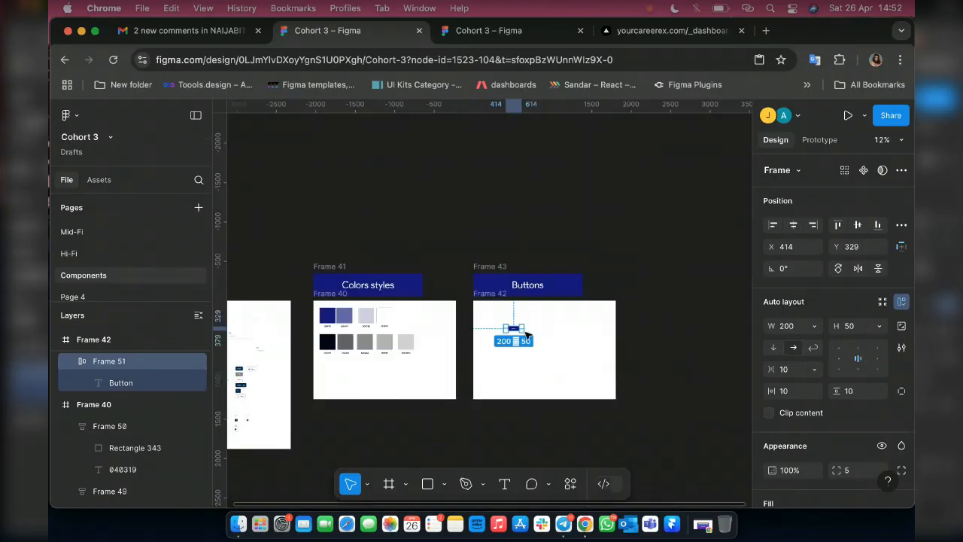
{"action": "scroll", "coordinate": [524, 331], "scroll_direction": "up", "scroll_amount": 15}
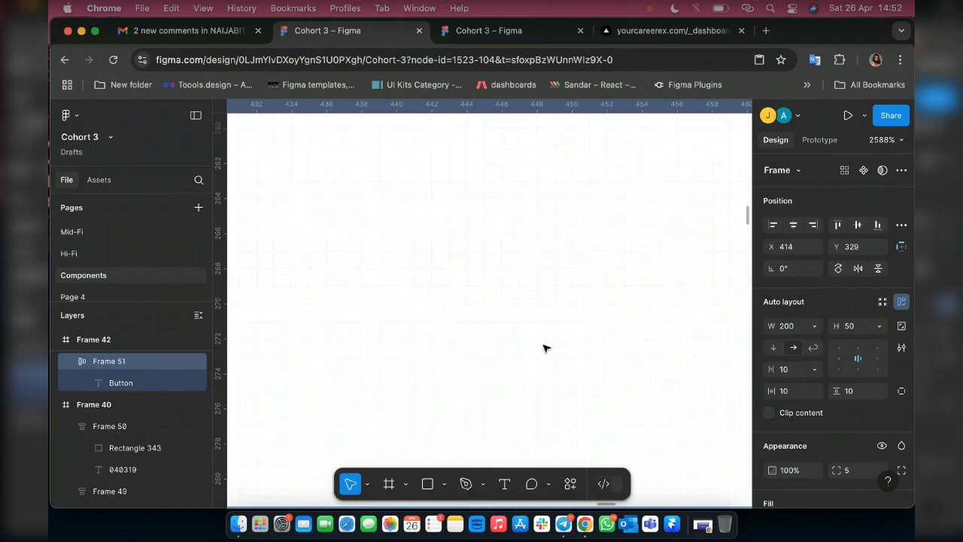
{"action": "scroll", "coordinate": [508, 345], "scroll_direction": "down", "scroll_amount": 15}
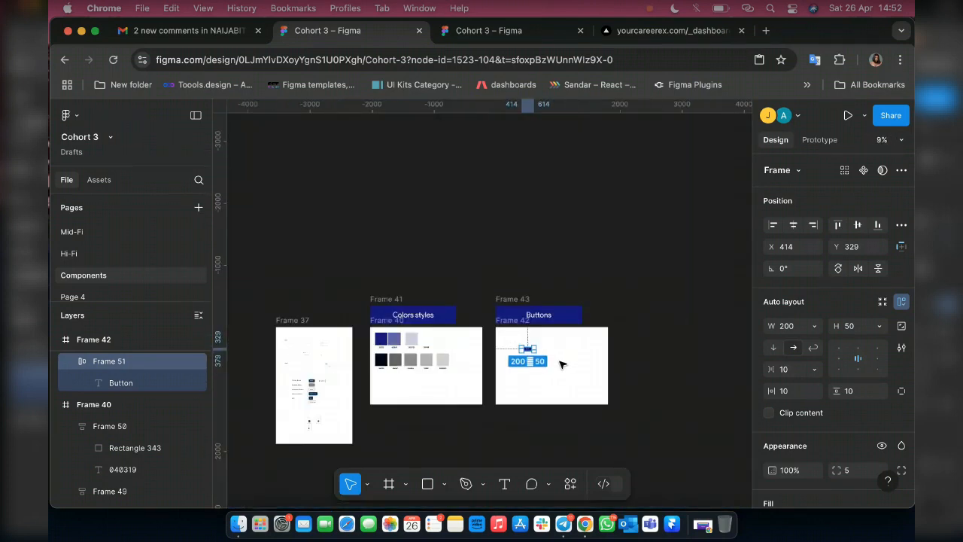
{"action": "scroll", "coordinate": [535, 361], "scroll_direction": "up", "scroll_amount": 5}
{"action": "scroll", "coordinate": [535, 360], "scroll_direction": "up", "scroll_amount": 4}
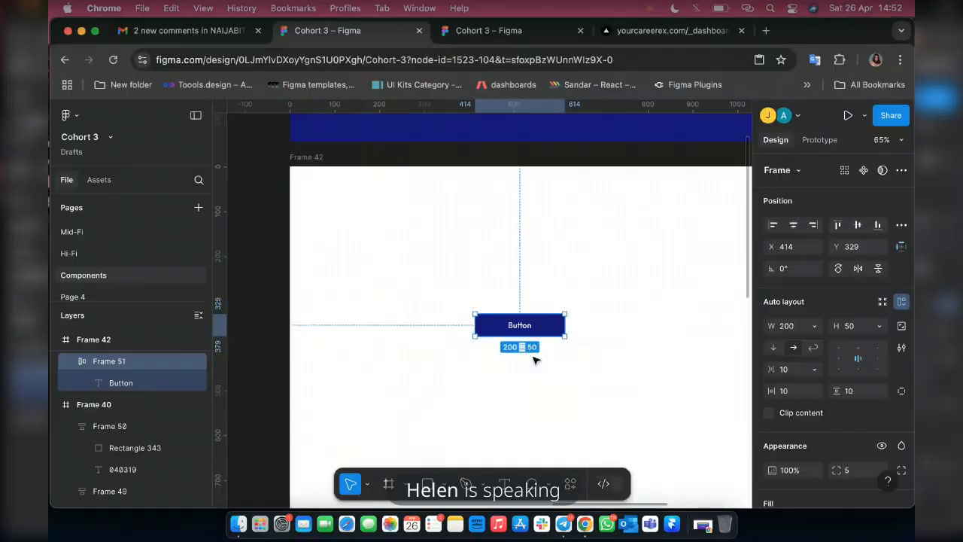
{"action": "scroll", "coordinate": [535, 360], "scroll_direction": "up", "scroll_amount": 2}
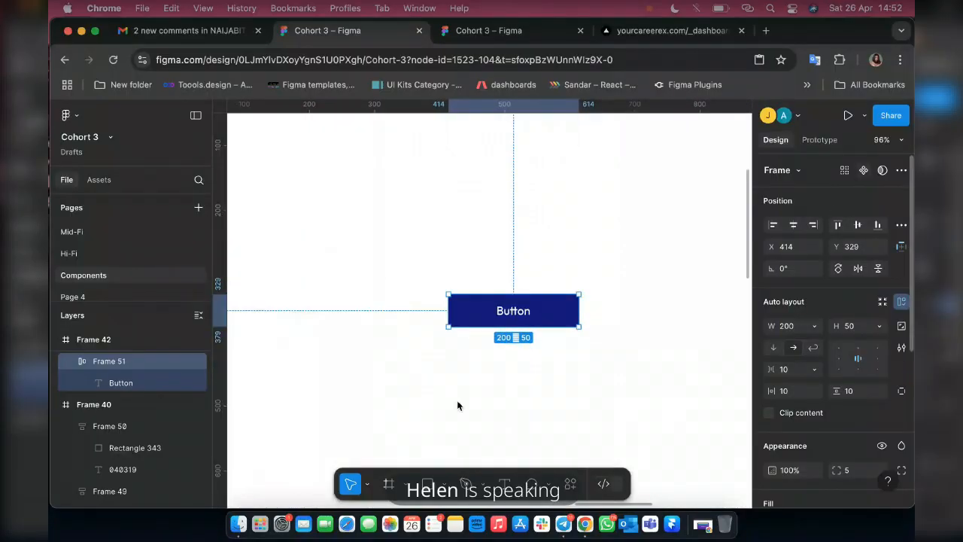
{"action": "key", "text": "super+alt+k"}
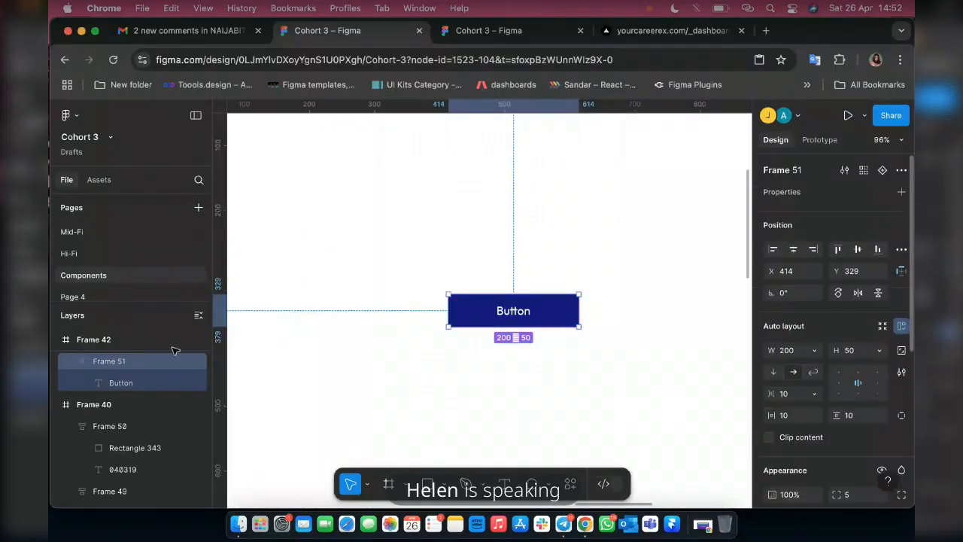
Rename the button component from Frame 51 to Blue CTA.
{"action": "double_click", "coordinate": [109, 361]}
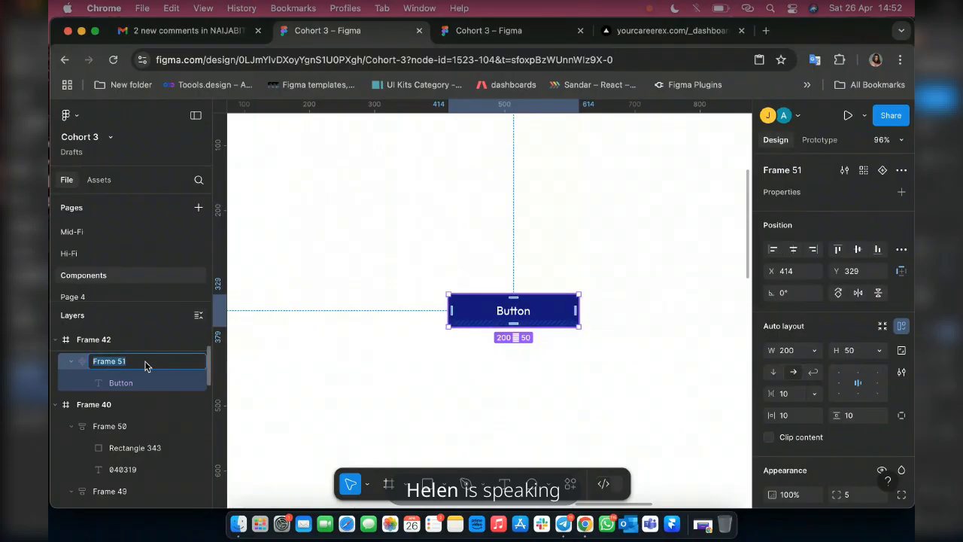
{"action": "type", "text": "Blue Col"}
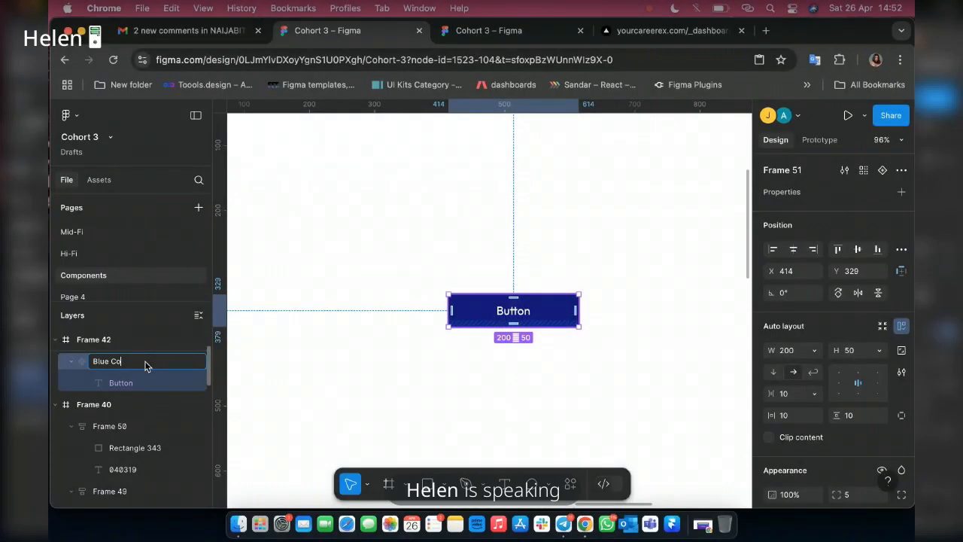
{"action": "key", "text": "BackSpace"}
{"action": "key", "text": "BackSpace"}
{"action": "type", "text": "C"}
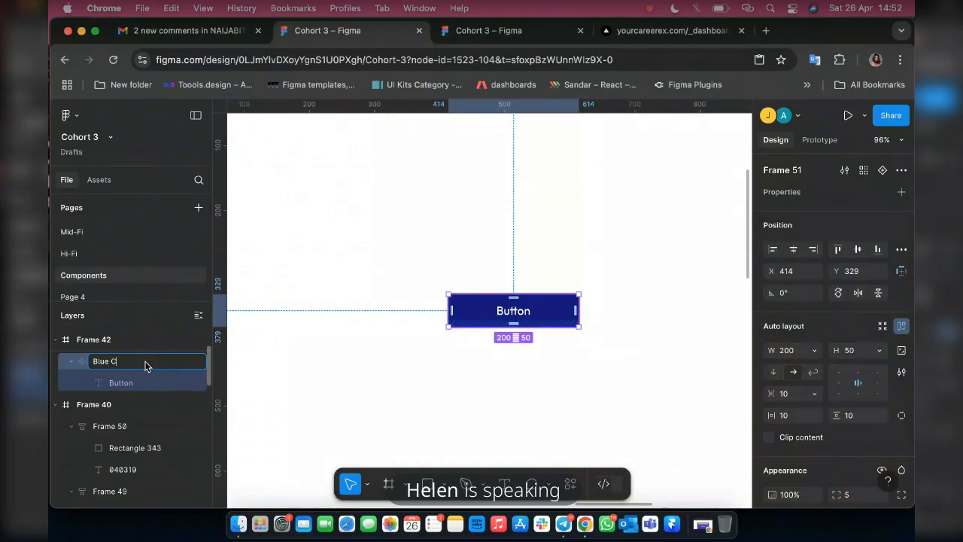
{"action": "type", "text": "TA"}
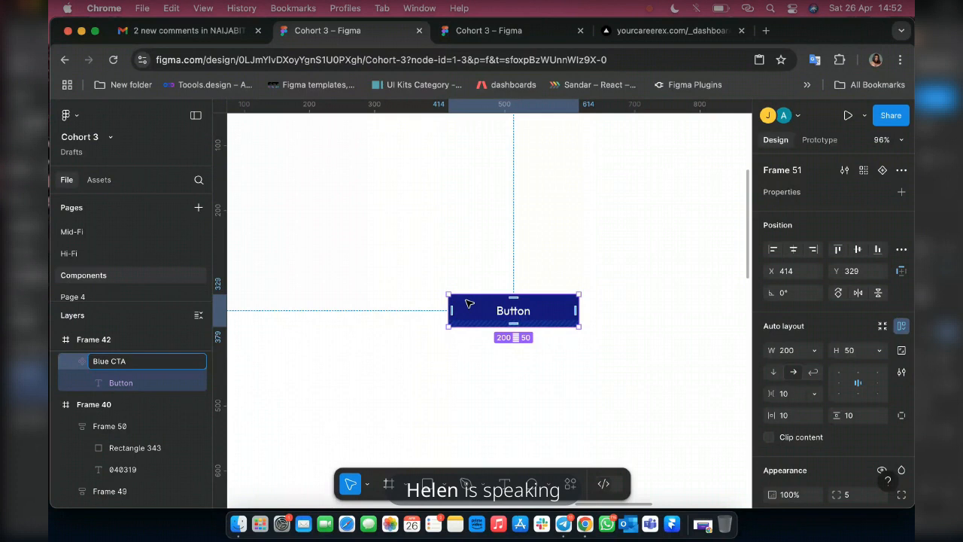
{"action": "left_click", "coordinate": [472, 302]}
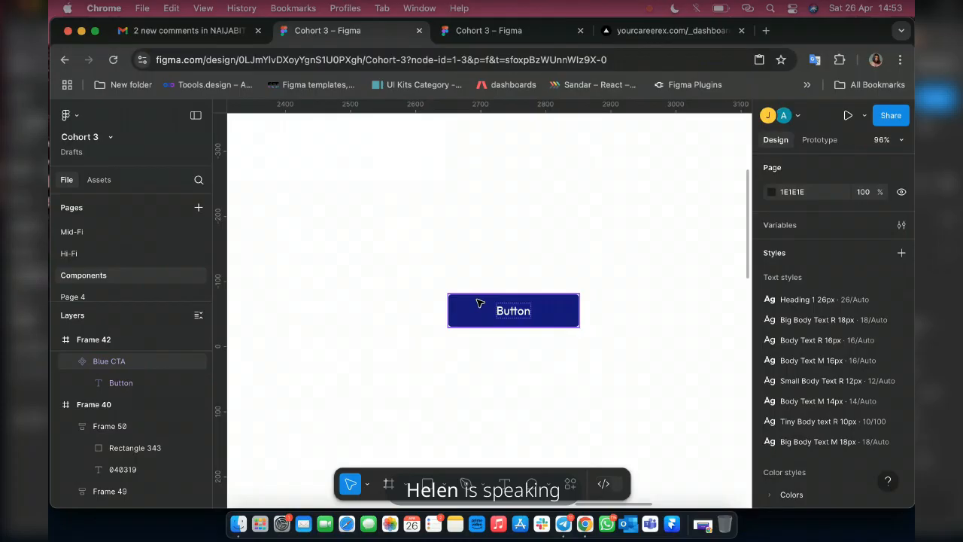
Add a second variant to the Blue CTA component and rename the resulting component set to Button.
{"action": "left_click", "coordinate": [480, 303]}
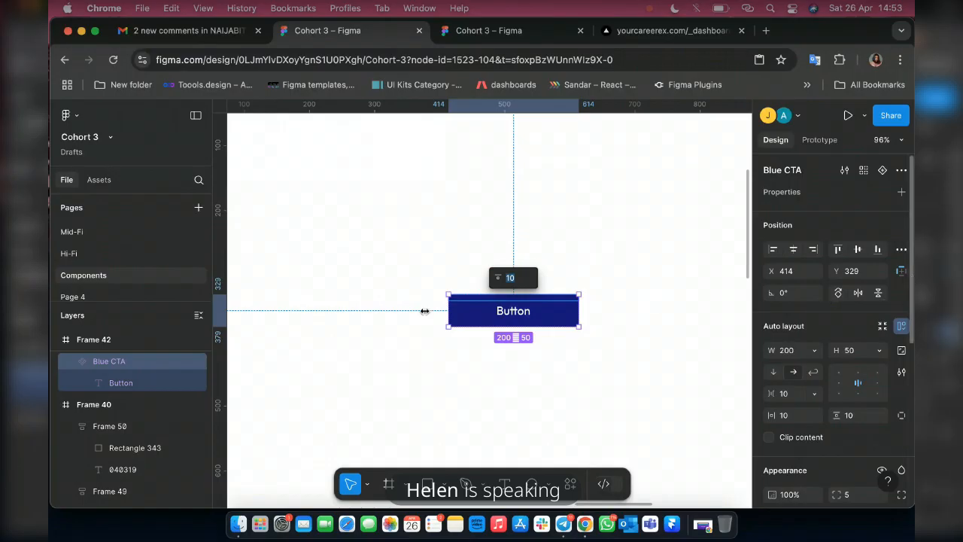
{"action": "left_click", "coordinate": [884, 172]}
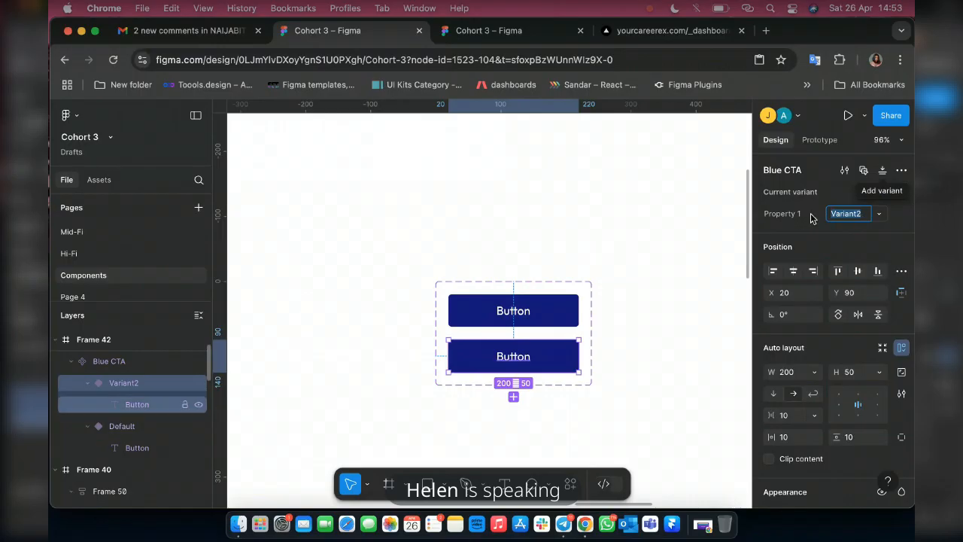
{"action": "left_click", "coordinate": [119, 362]}
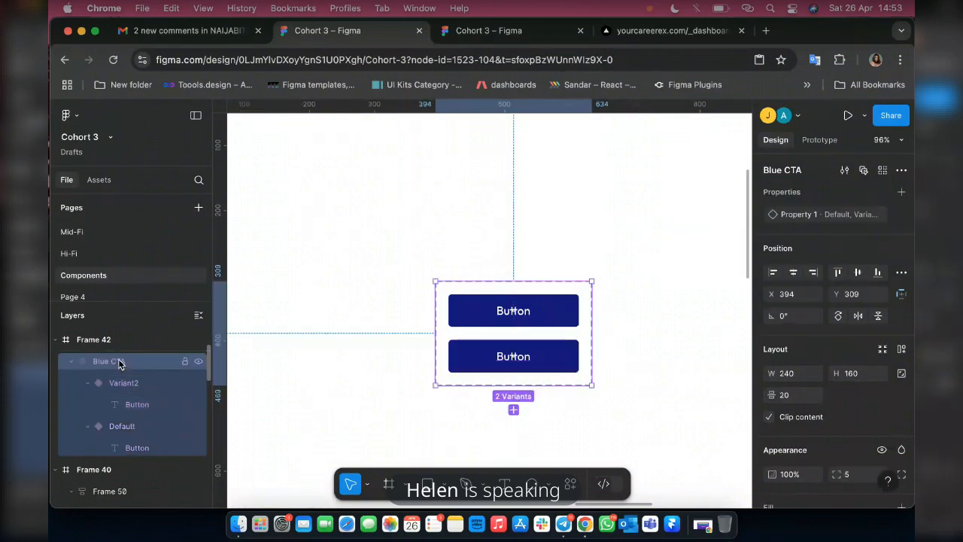
{"action": "double_click", "coordinate": [119, 362]}
{"action": "type", "text": "Button"}
{"action": "key", "text": "Return"}
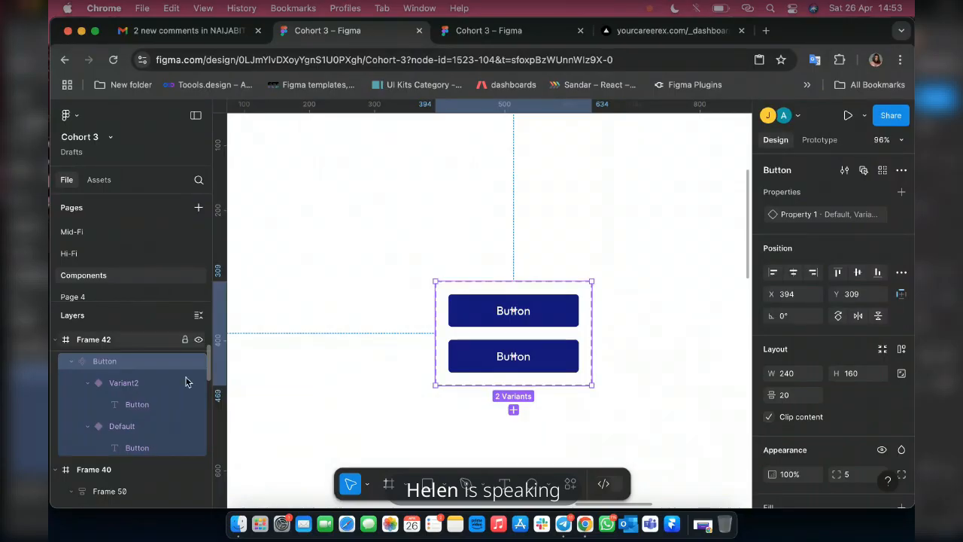
Try renaming the Default variant to Blue, and set its Property 1 value to Primary.
{"action": "double_click", "coordinate": [132, 428]}
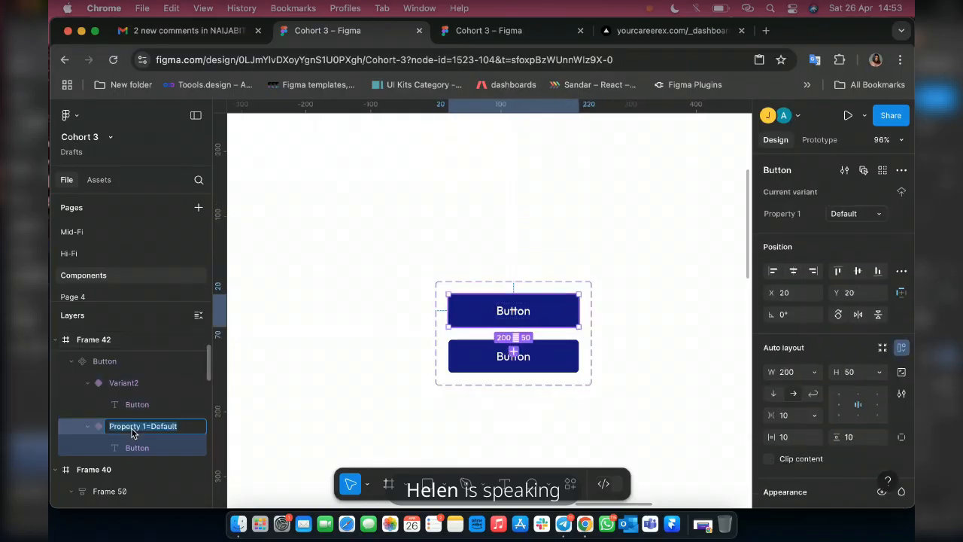
{"action": "type", "text": "Blue"}
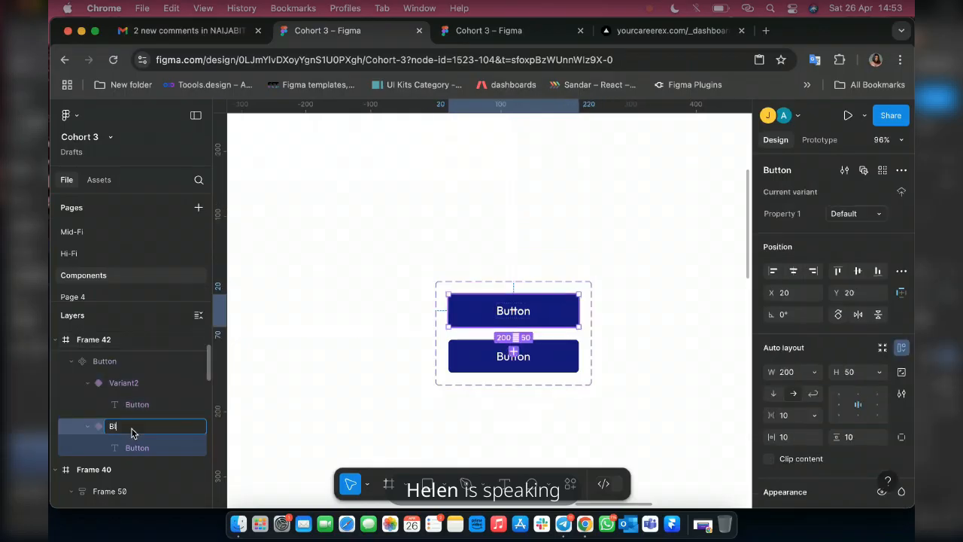
{"action": "left_click", "coordinate": [846, 216]}
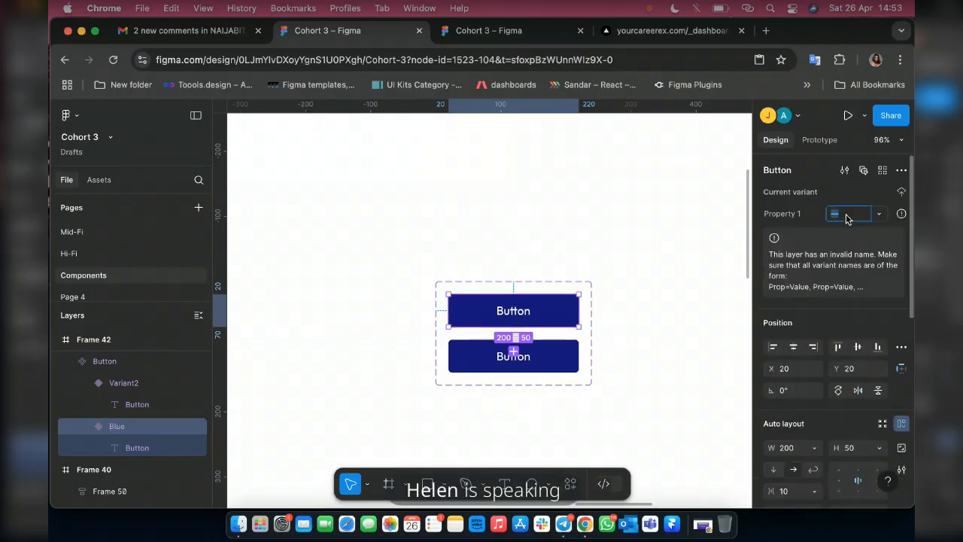
{"action": "type", "text": "Primary"}
{"action": "key", "text": "Return"}
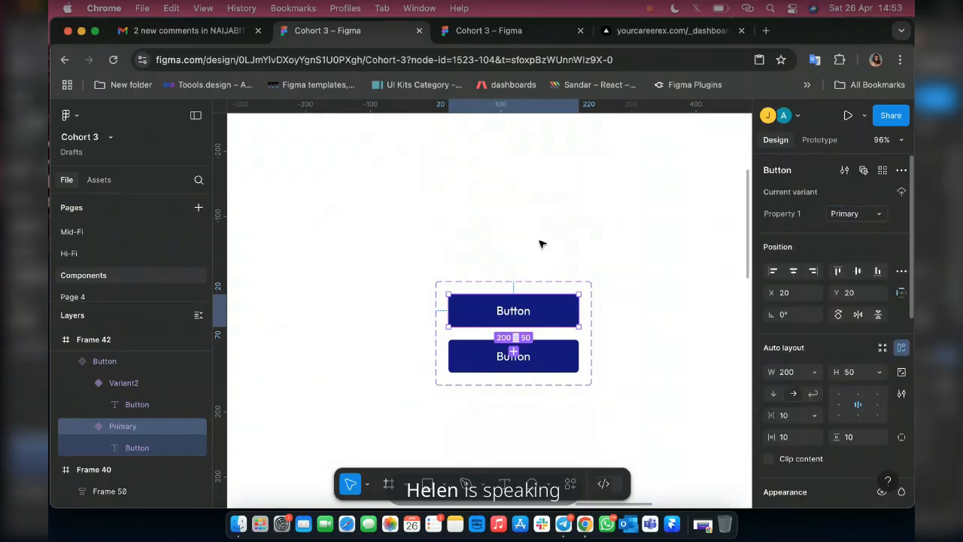
Give the lower Variant2 button a stroke in the Colors/Primary/Blue 1 style and remove its fill.
{"action": "left_click", "coordinate": [479, 358]}
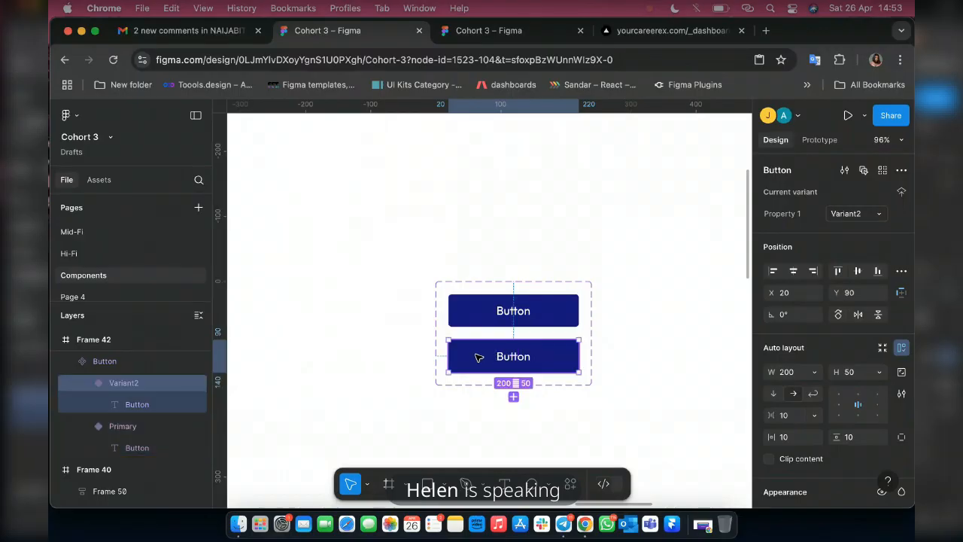
{"action": "scroll", "coordinate": [507, 374], "scroll_direction": "up", "scroll_amount": 10}
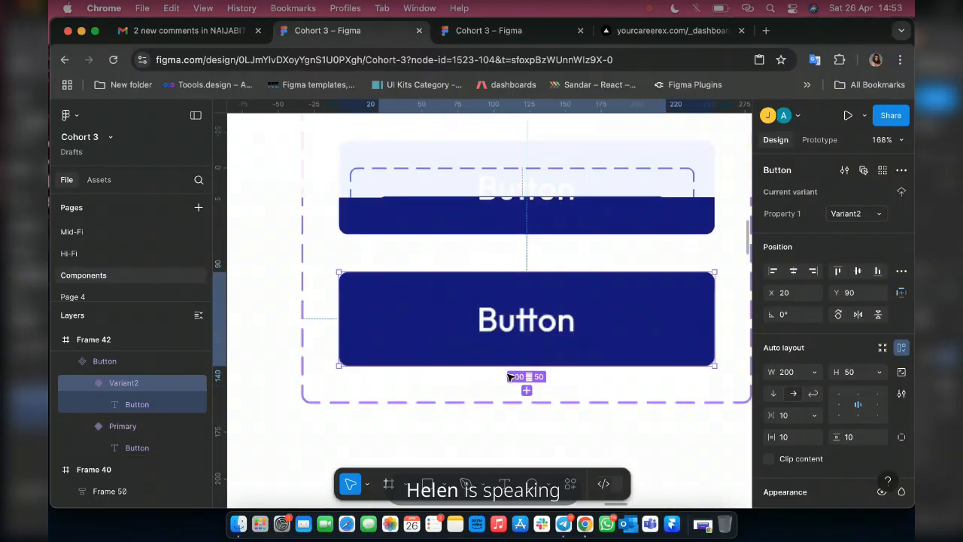
{"action": "scroll", "coordinate": [485, 353], "scroll_direction": "down", "scroll_amount": 10}
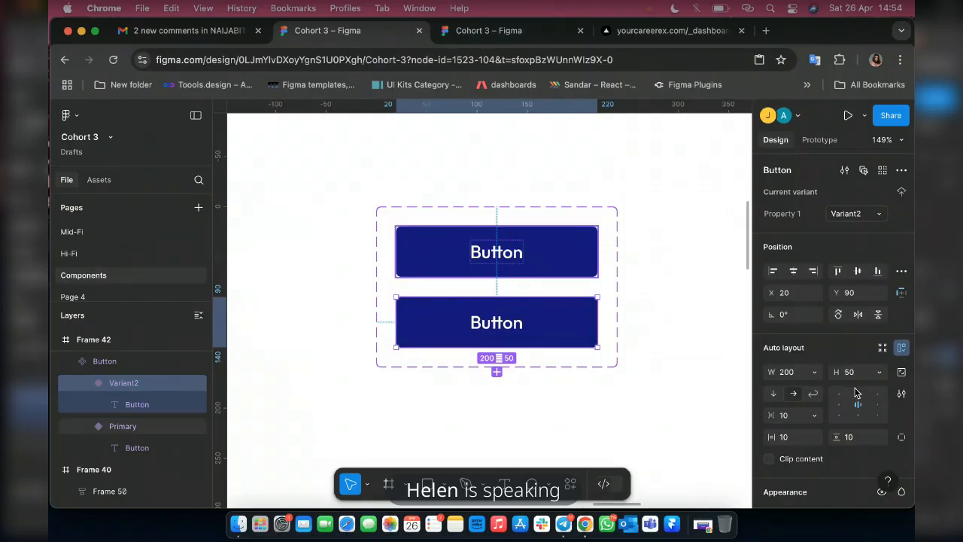
{"action": "scroll", "coordinate": [854, 389], "scroll_direction": "down", "scroll_amount": 5}
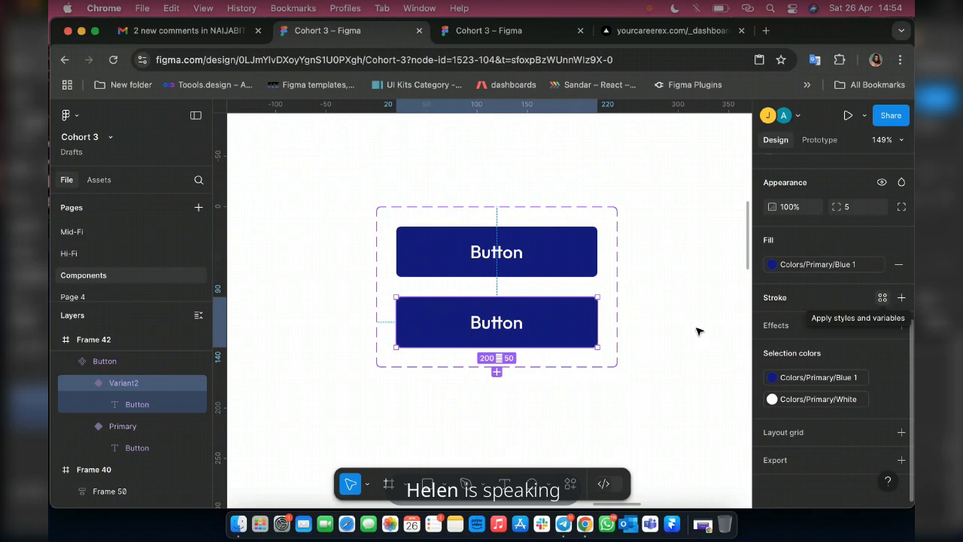
{"action": "left_click", "coordinate": [882, 298]}
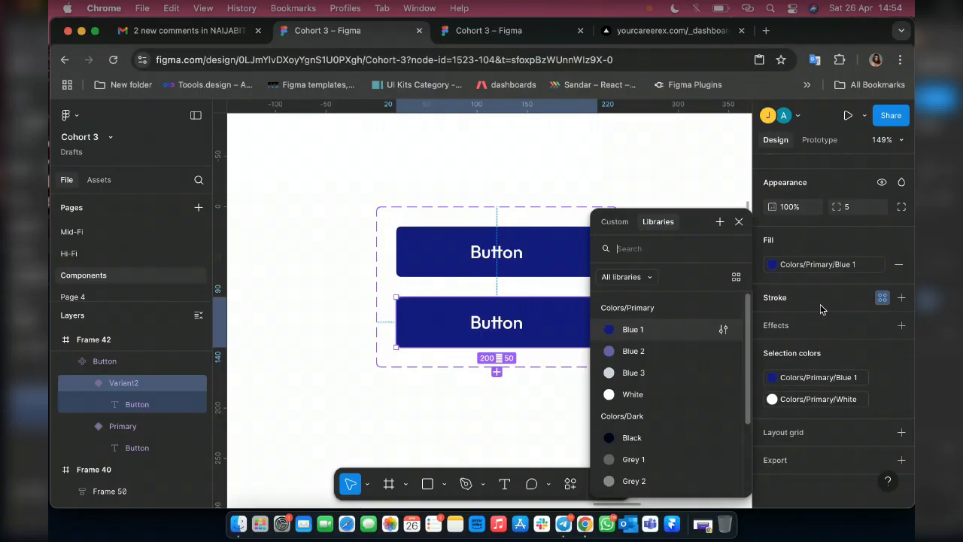
{"action": "left_click", "coordinate": [644, 329]}
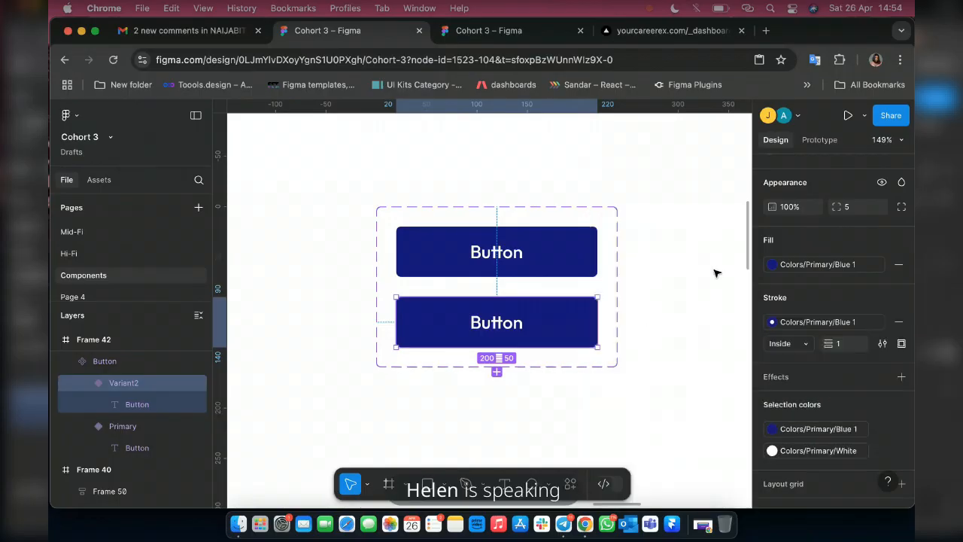
{"action": "left_click", "coordinate": [900, 265]}
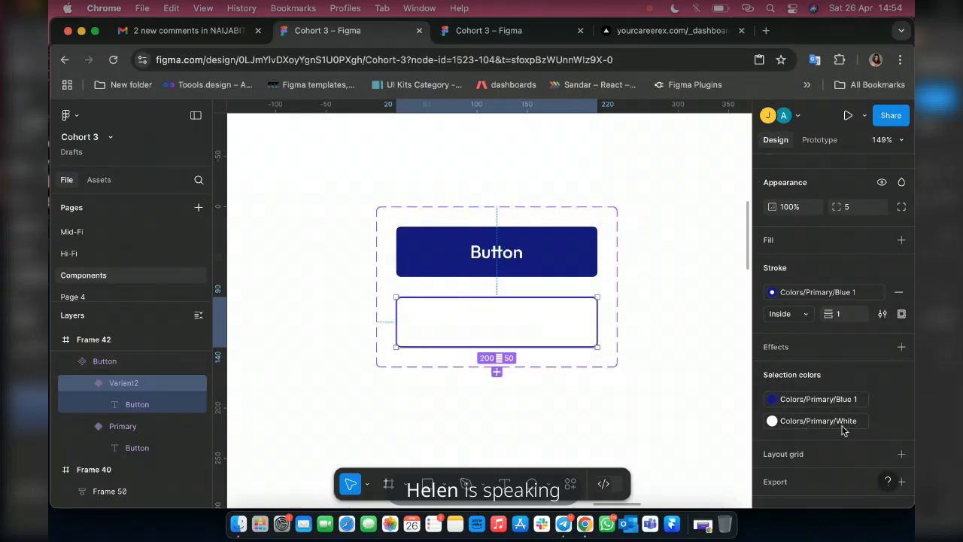
Recolour Variant2's label from White to the Blue 1 style and apply the White style as the button's fill.
{"action": "left_click", "coordinate": [782, 421]}
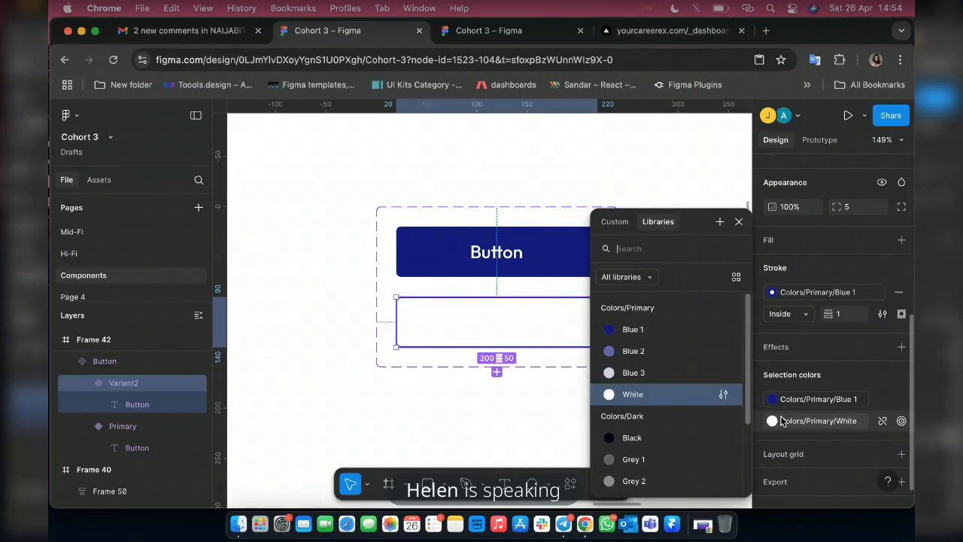
{"action": "left_click", "coordinate": [632, 329]}
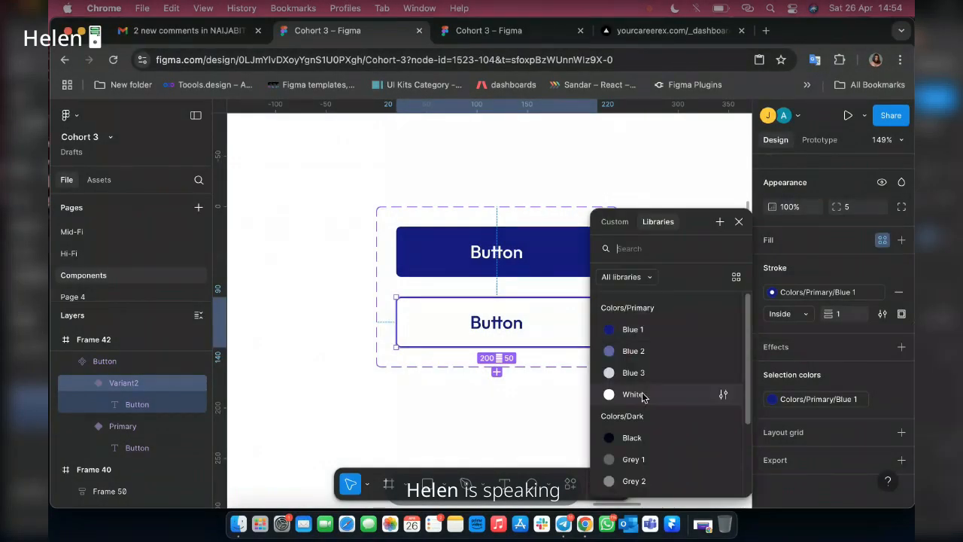
{"action": "left_click", "coordinate": [644, 396]}
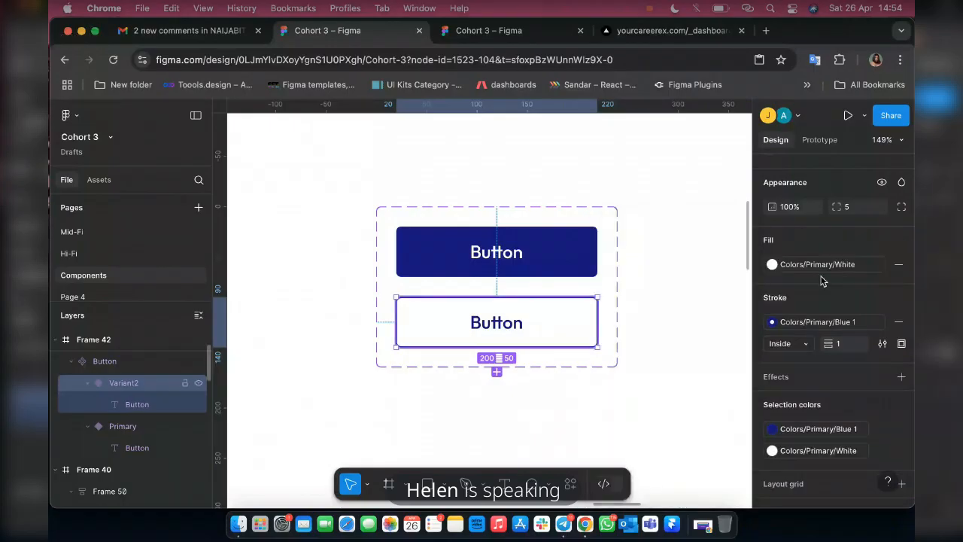
Set the outlined variant's Property 1 value to Secondary.
{"action": "scroll", "coordinate": [840, 301], "scroll_direction": "up", "scroll_amount": 3}
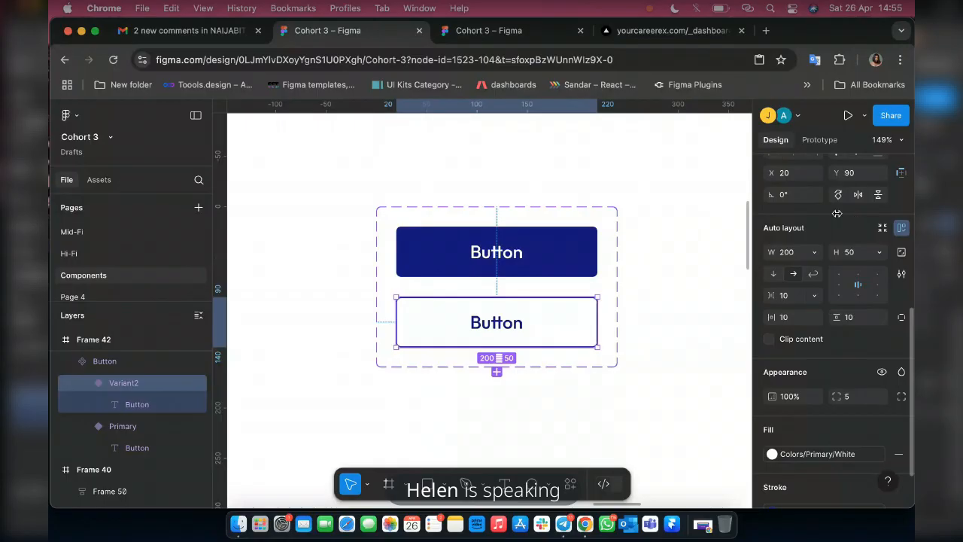
{"action": "scroll", "coordinate": [842, 219], "scroll_direction": "up", "scroll_amount": 4}
{"action": "left_click", "coordinate": [855, 218]}
{"action": "type", "text": "Secondary"}
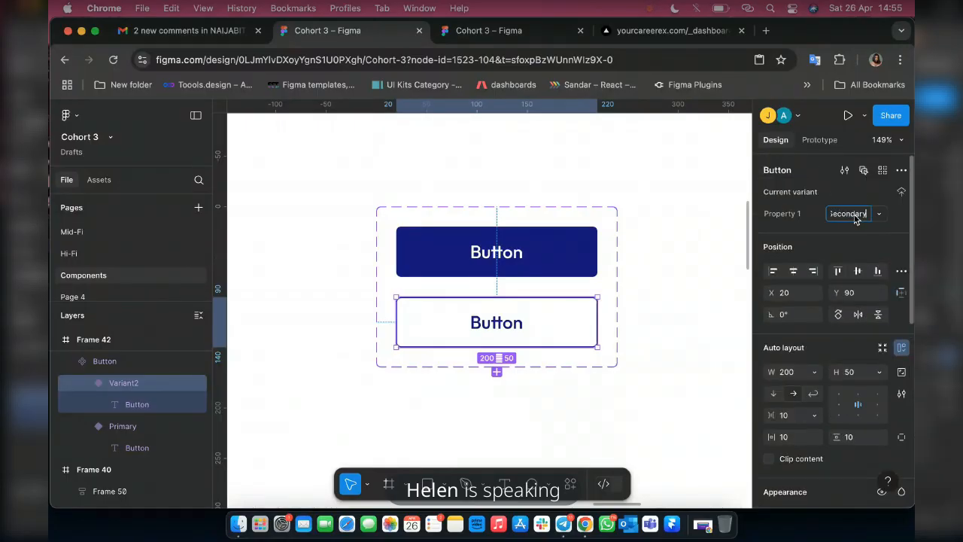
{"action": "key", "text": "Return"}
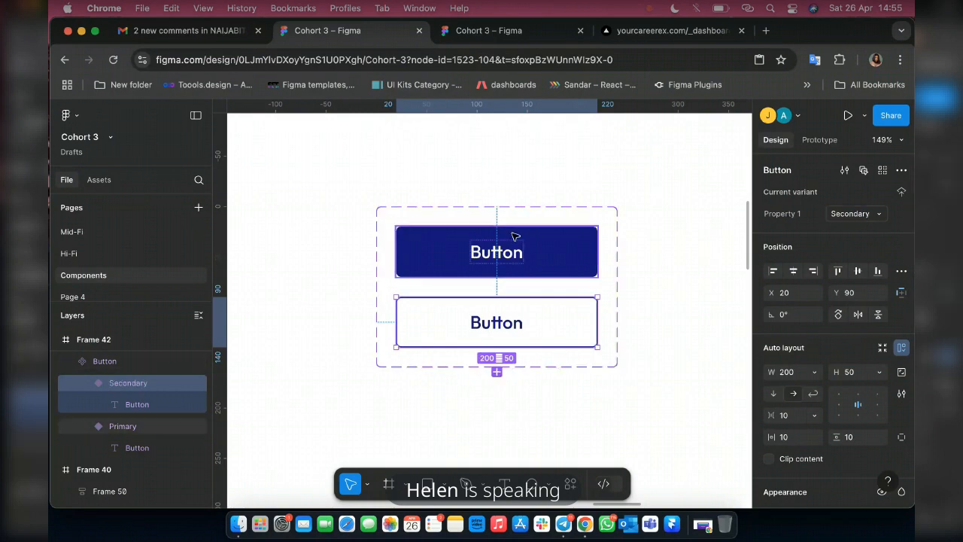
Examine the reference button variants in Frame 37, and return to the Primary and Secondary variants in Frame 42.
{"action": "scroll", "coordinate": [514, 237], "scroll_direction": "down", "scroll_amount": 10}
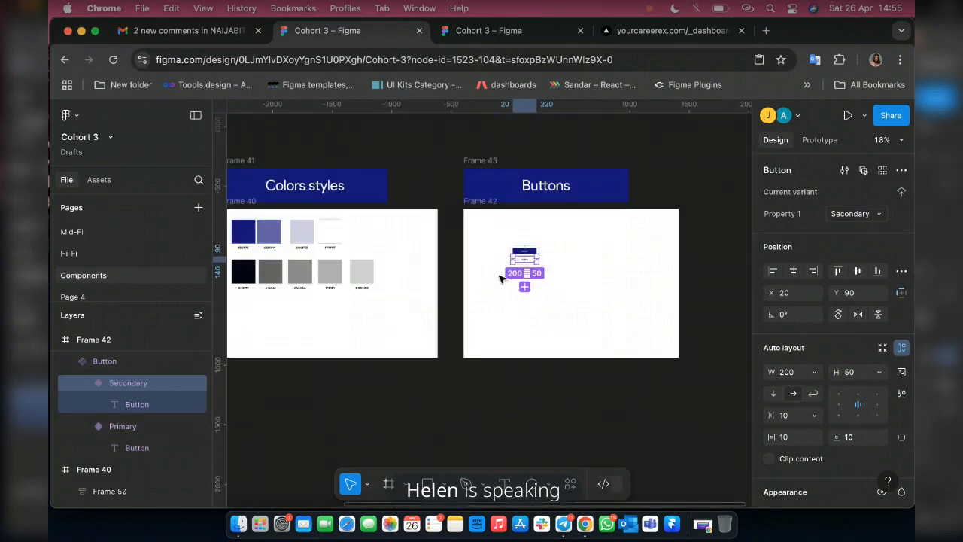
{"action": "scroll", "coordinate": [495, 280], "scroll_direction": "left", "scroll_amount": 5}
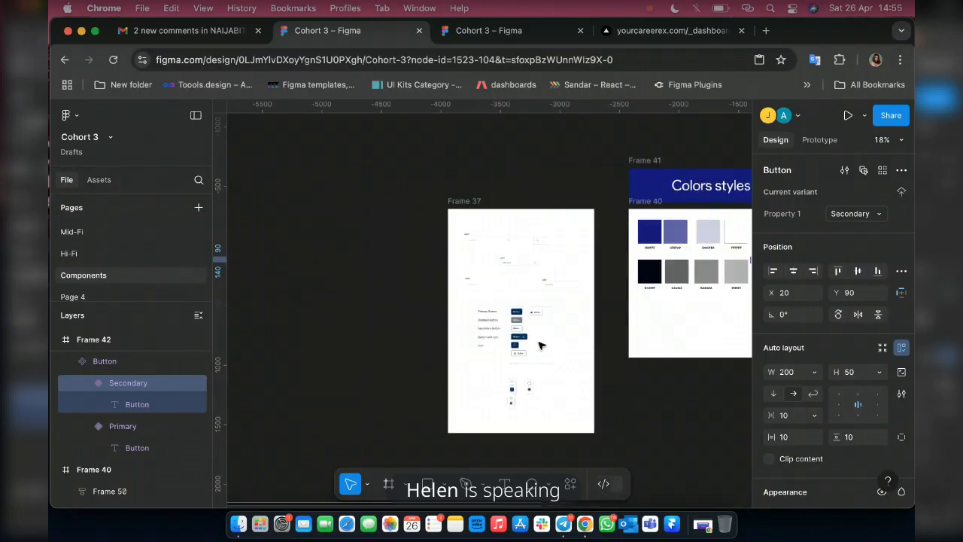
{"action": "scroll", "coordinate": [512, 322], "scroll_direction": "up", "scroll_amount": 1}
{"action": "scroll", "coordinate": [511, 321], "scroll_direction": "up", "scroll_amount": 15}
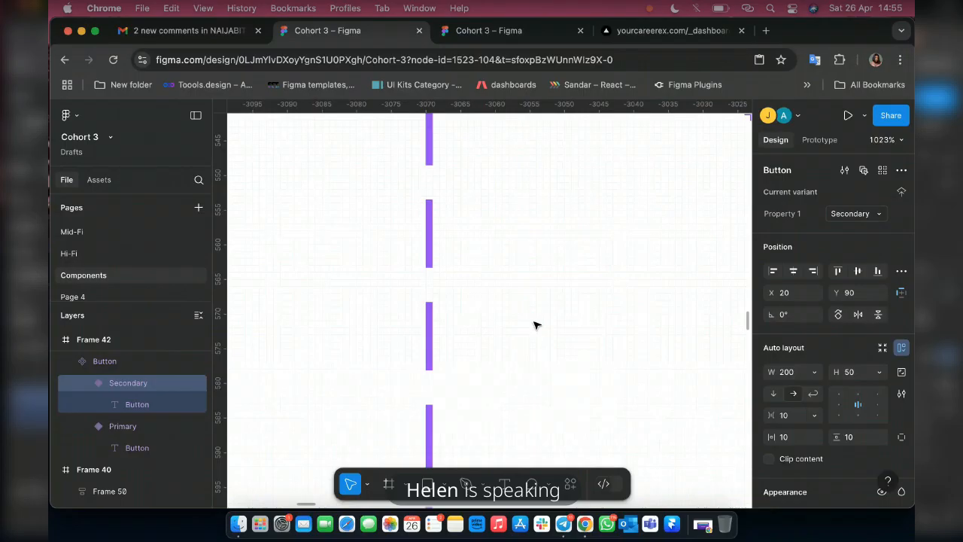
{"action": "scroll", "coordinate": [529, 327], "scroll_direction": "down", "scroll_amount": 10}
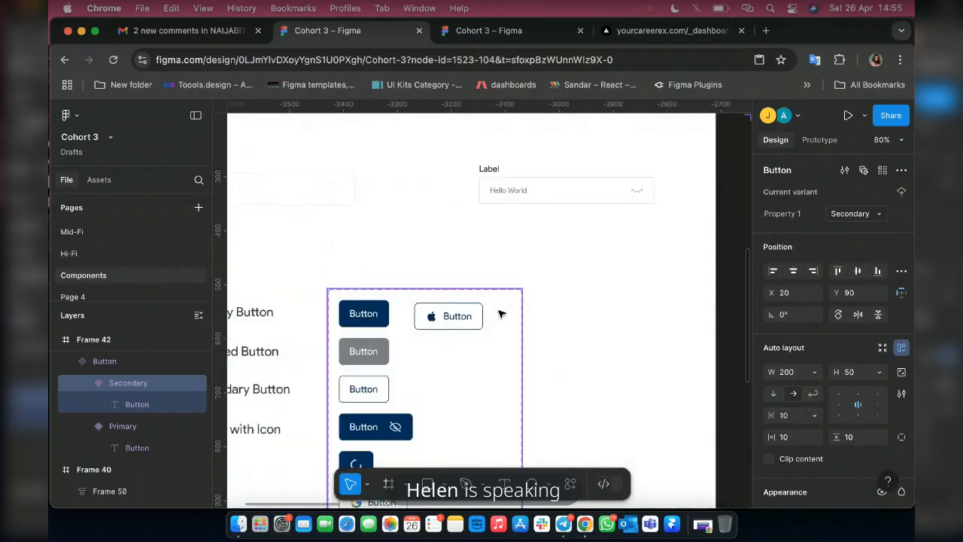
{"action": "scroll", "coordinate": [426, 335], "scroll_direction": "down", "scroll_amount": 3}
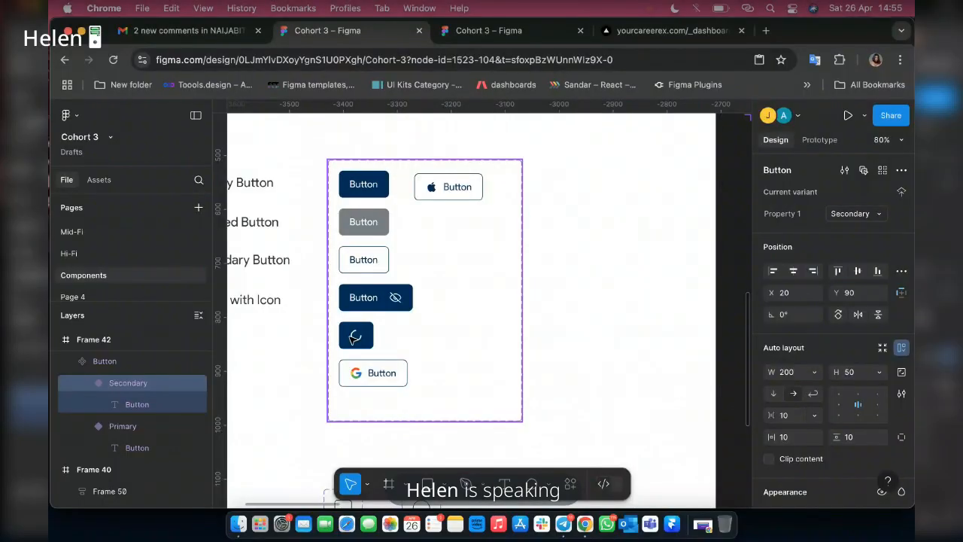
{"action": "scroll", "coordinate": [394, 297], "scroll_direction": "down", "scroll_amount": 2}
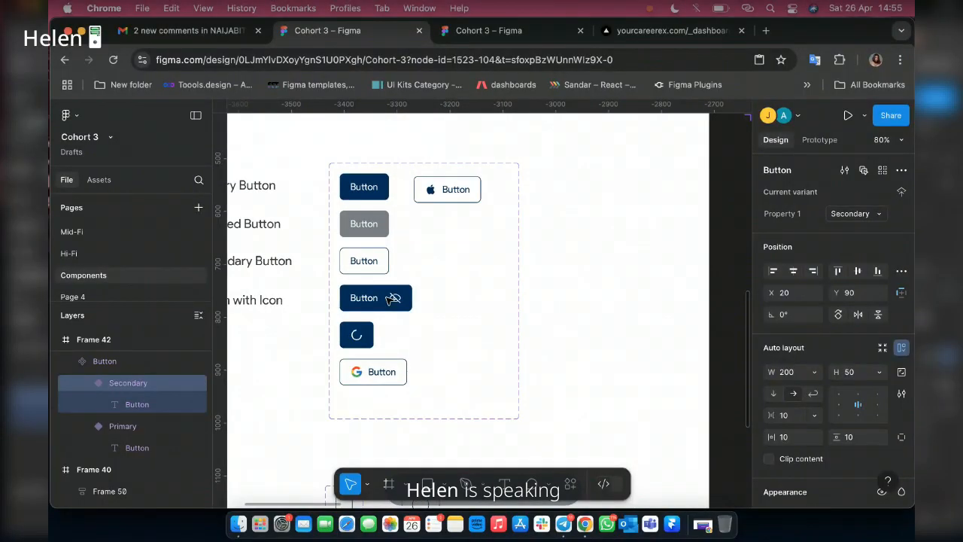
{"action": "scroll", "coordinate": [454, 297], "scroll_direction": "right", "scroll_amount": 5}
{"action": "scroll", "coordinate": [454, 297], "scroll_direction": "right", "scroll_amount": 14}
{"action": "scroll", "coordinate": [455, 297], "scroll_direction": "up", "scroll_amount": 3}
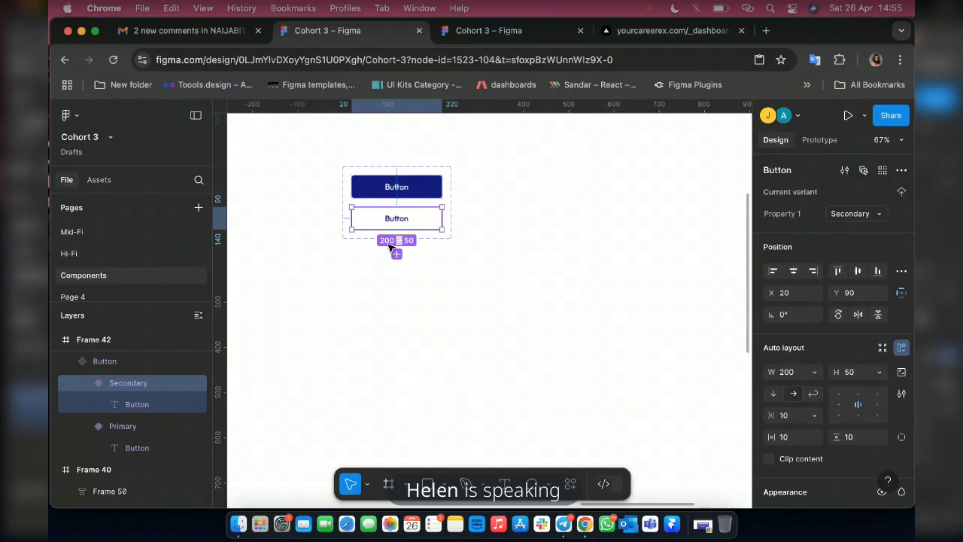
{"action": "scroll", "coordinate": [389, 248], "scroll_direction": "up", "scroll_amount": 10}
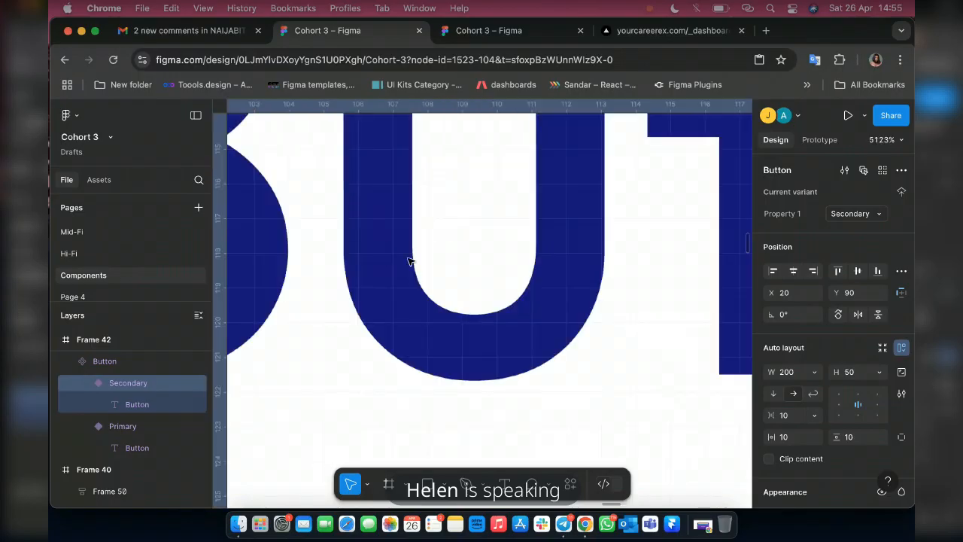
{"action": "scroll", "coordinate": [410, 262], "scroll_direction": "down", "scroll_amount": 5}
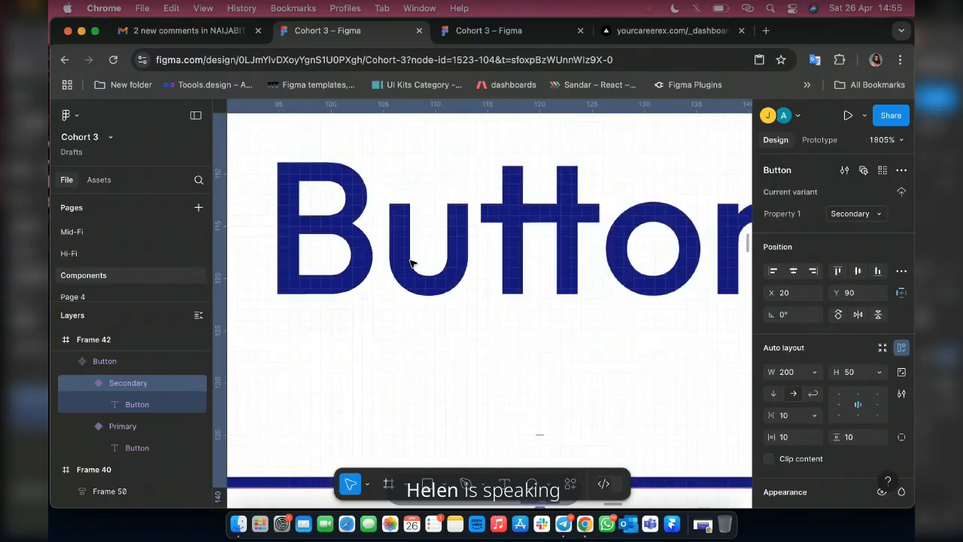
{"action": "scroll", "coordinate": [410, 262], "scroll_direction": "down", "scroll_amount": 5}
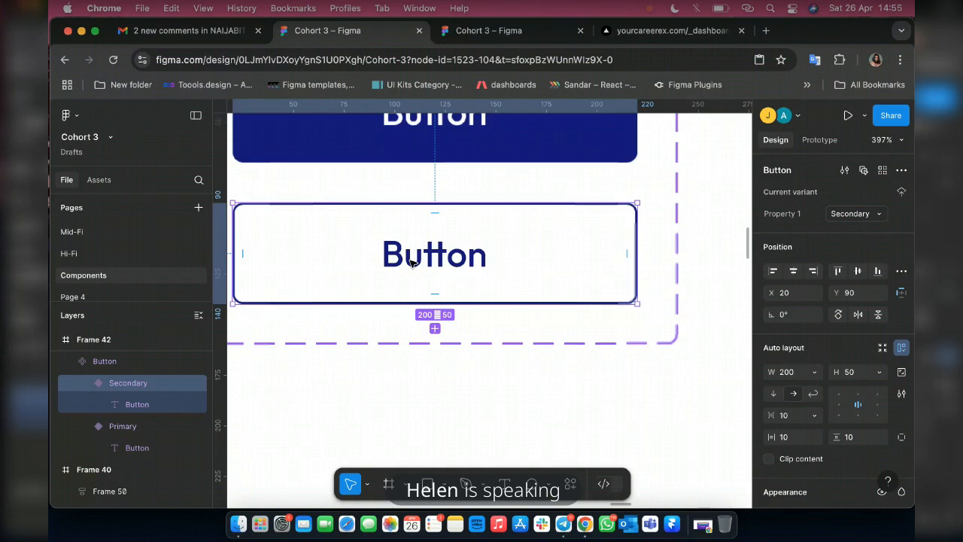
{"action": "scroll", "coordinate": [412, 261], "scroll_direction": "down", "scroll_amount": 5}
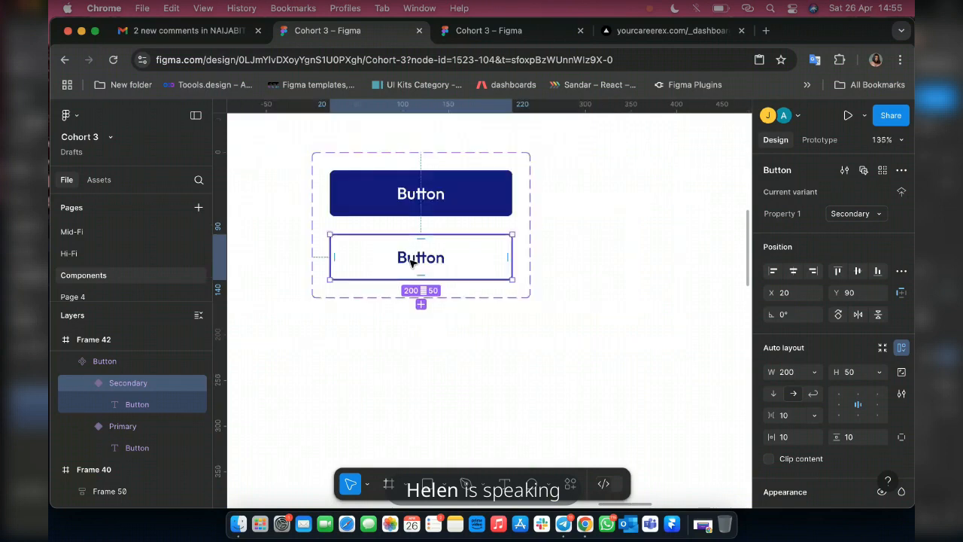
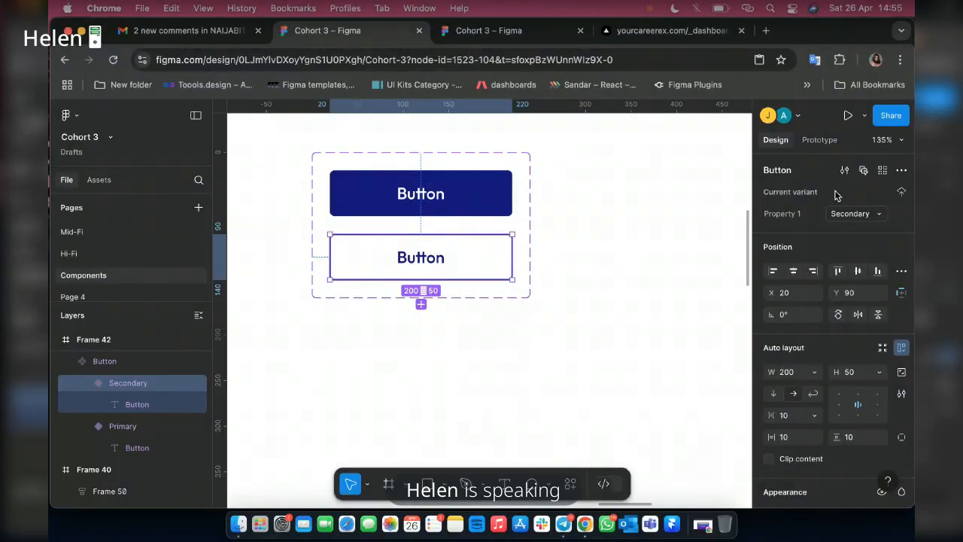
Add a third button variant below Secondary and set its Property 1 value to Disabled.
{"action": "left_click", "coordinate": [421, 304]}
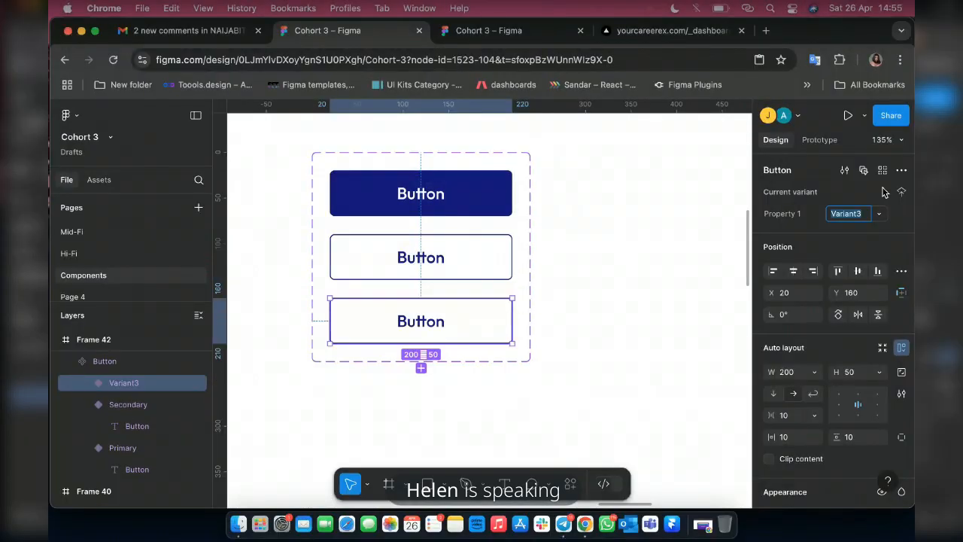
{"action": "type", "text": "D"}
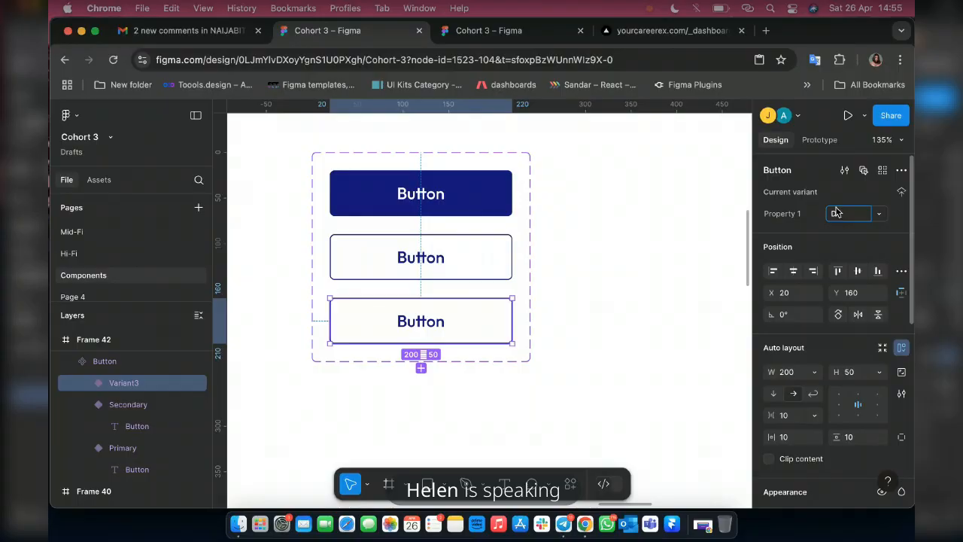
{"action": "type", "text": "isabled"}
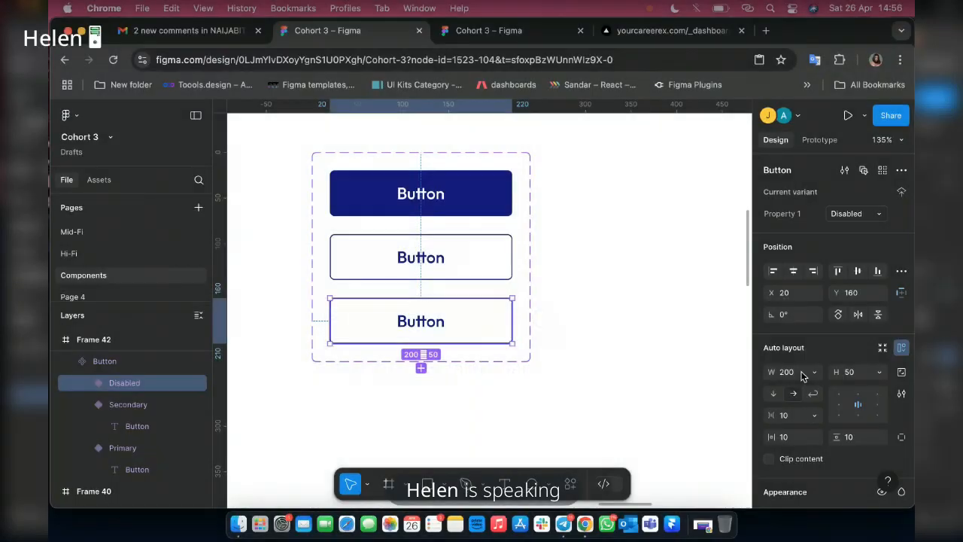
Apply the Colors/Dark/Grey 4 style as the Disabled variant's fill and remove its stroke.
{"action": "scroll", "coordinate": [820, 218], "scroll_direction": "down", "scroll_amount": 5}
{"action": "left_click", "coordinate": [821, 216]}
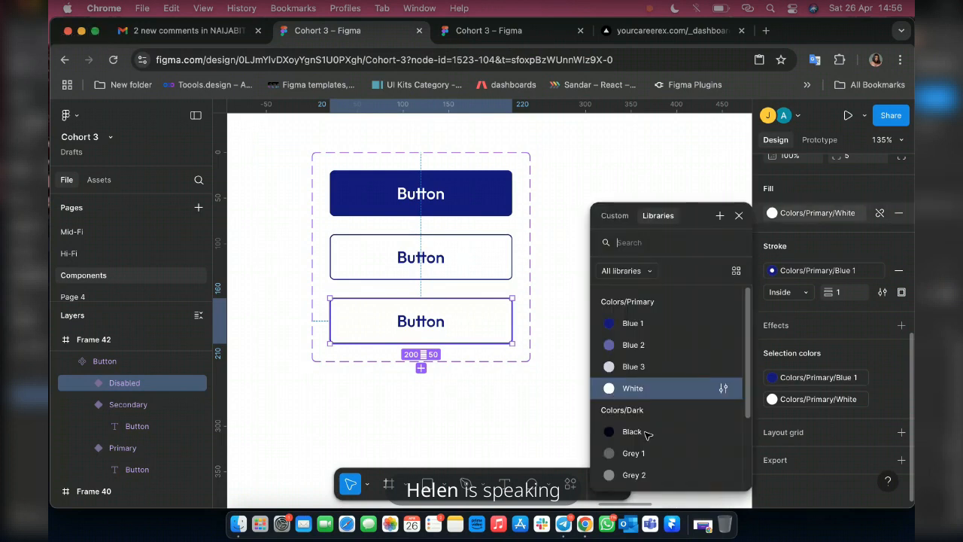
{"action": "scroll", "coordinate": [647, 434], "scroll_direction": "down", "scroll_amount": 3}
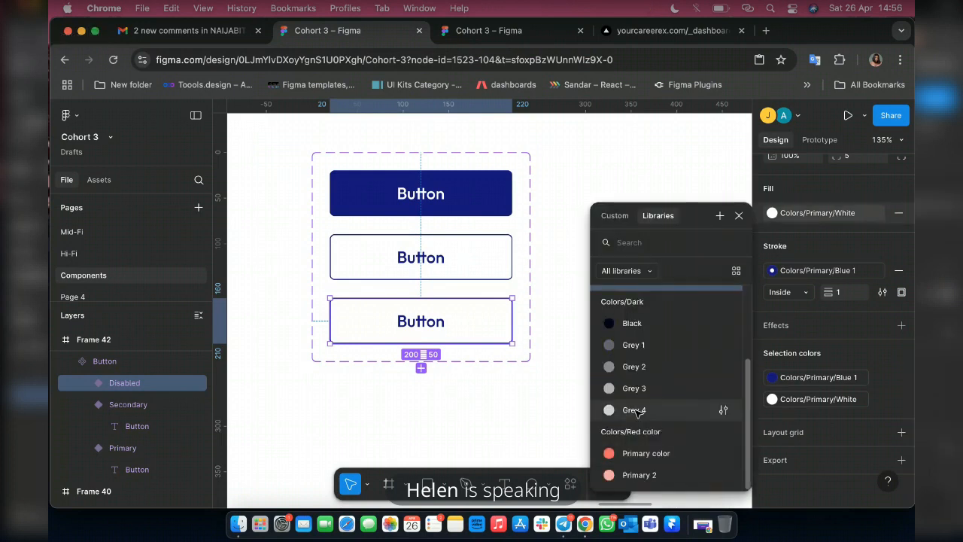
{"action": "left_click", "coordinate": [634, 409]}
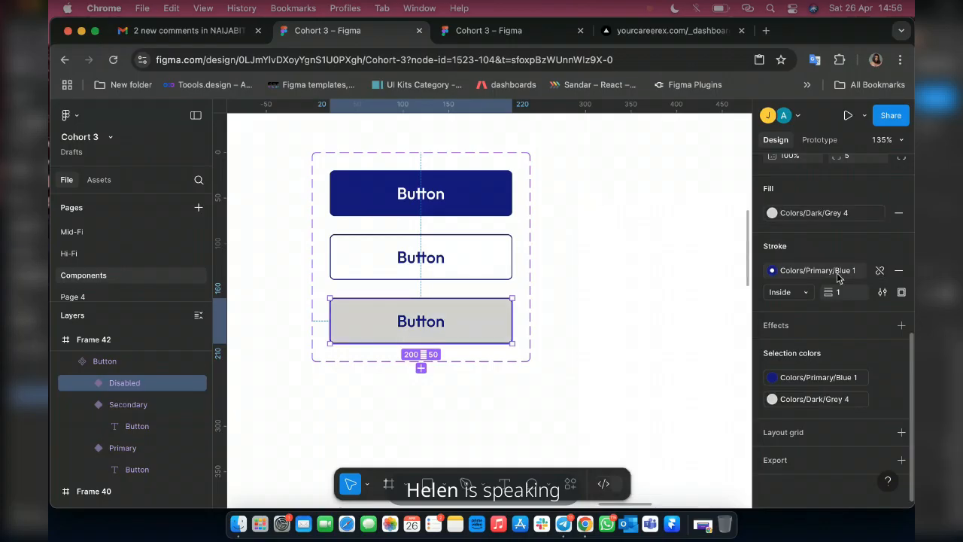
{"action": "left_click", "coordinate": [838, 273]}
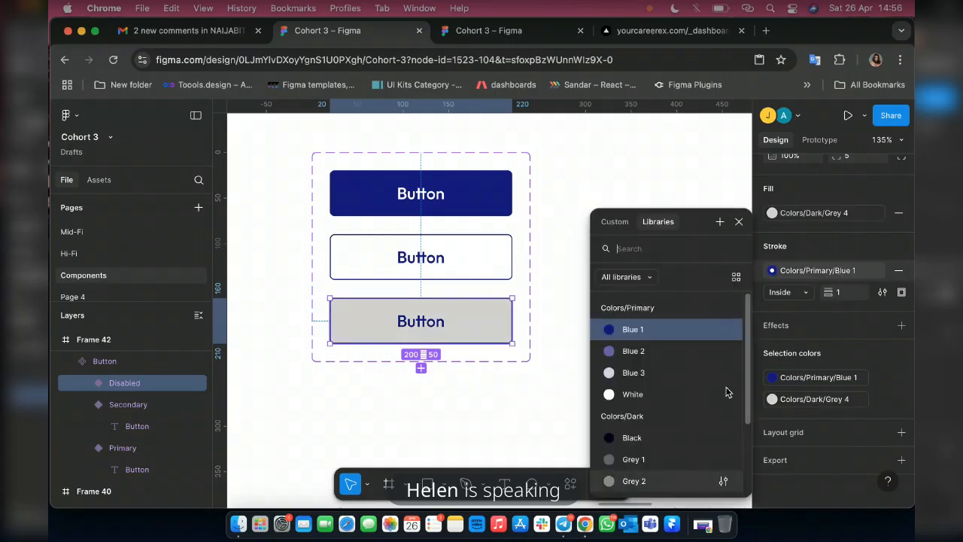
{"action": "left_click", "coordinate": [898, 270]}
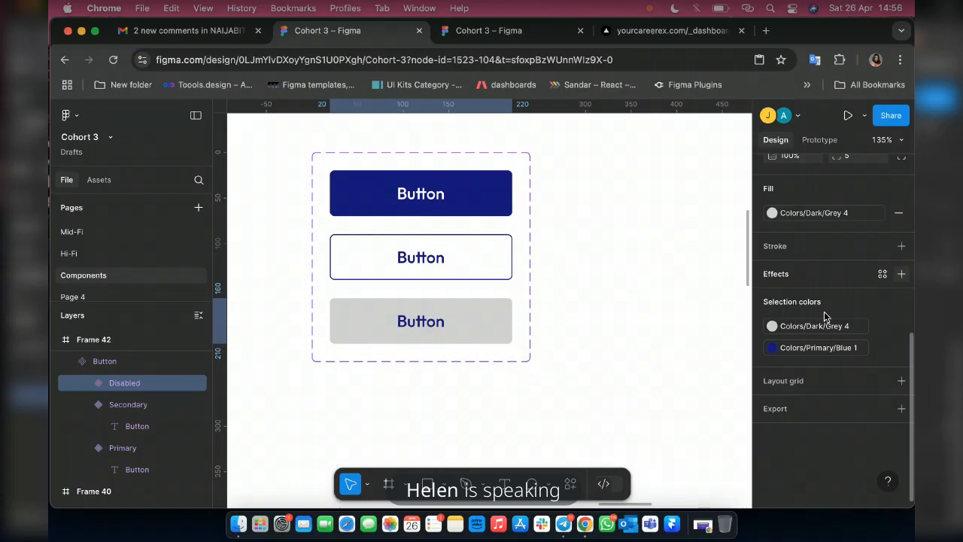
Recolour the Disabled variant's label from Blue 1 to Grey 2, and change it to the Grey 1 style.
{"action": "left_click", "coordinate": [773, 348]}
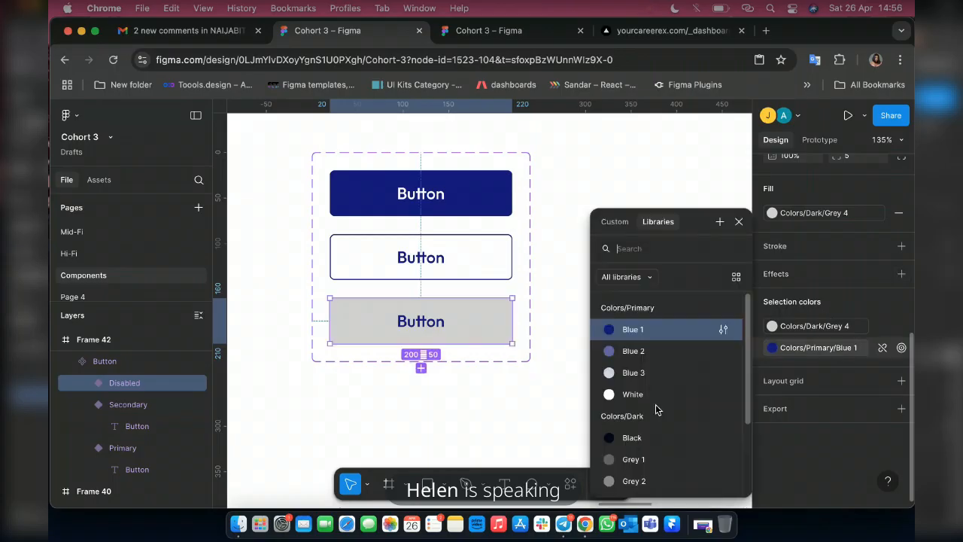
{"action": "left_click", "coordinate": [644, 481]}
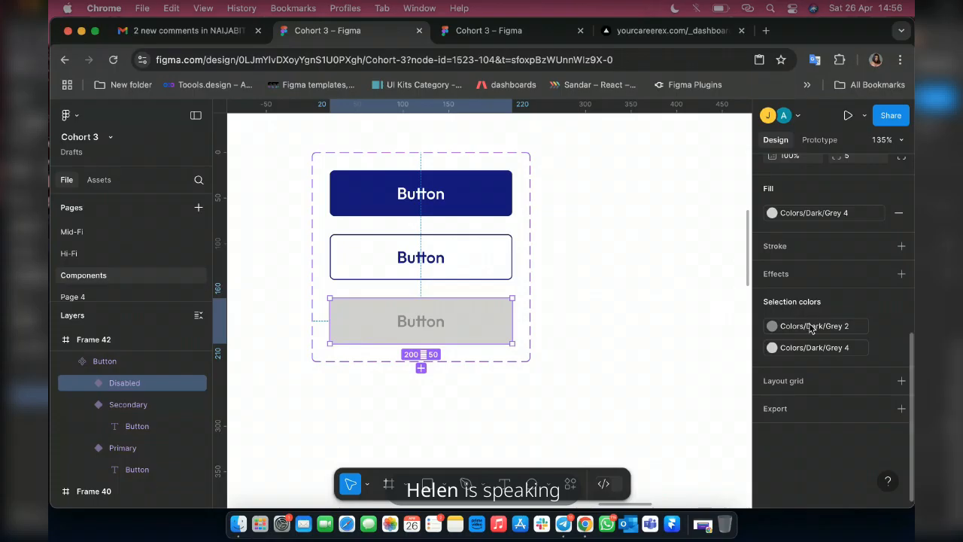
{"action": "left_click", "coordinate": [772, 326]}
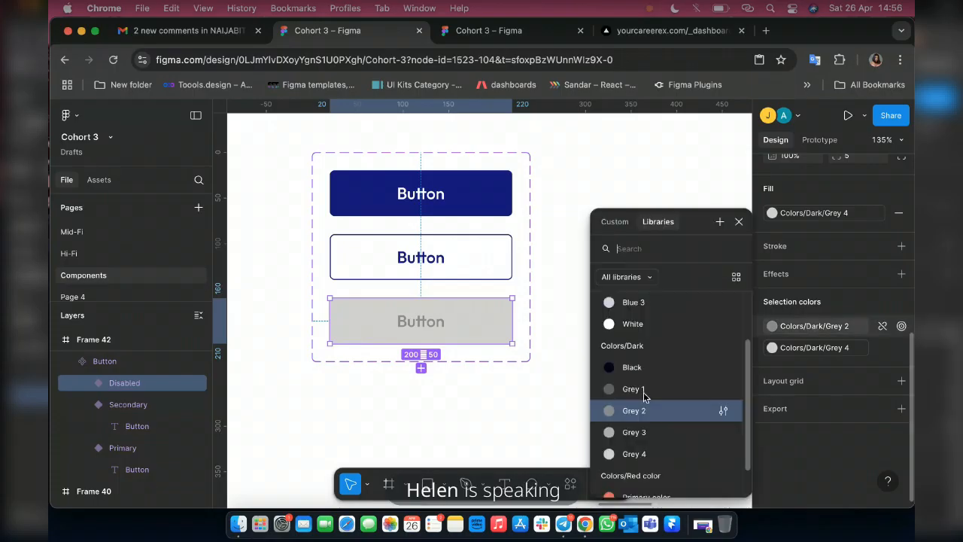
{"action": "left_click", "coordinate": [632, 389]}
{"action": "scroll", "coordinate": [596, 279], "scroll_direction": "down", "scroll_amount": 5}
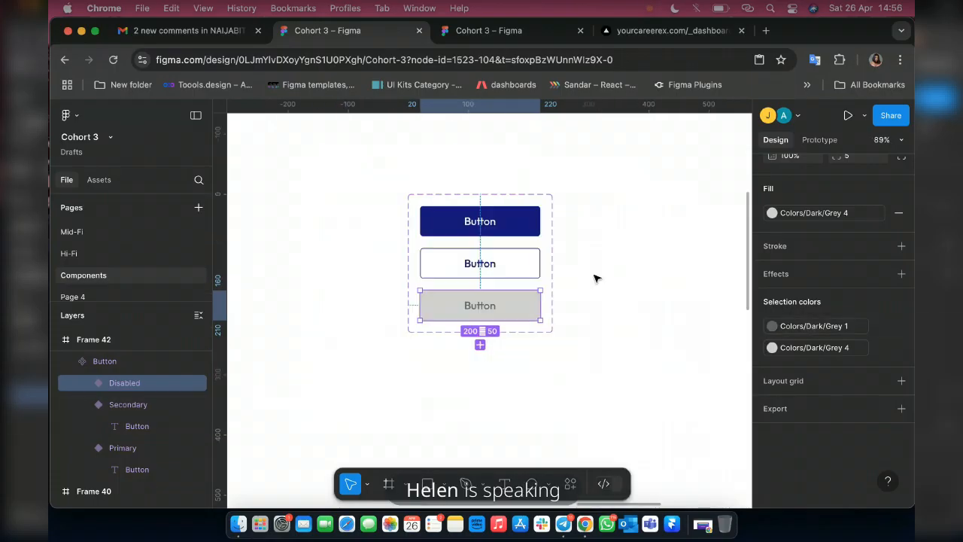
{"action": "scroll", "coordinate": [478, 355], "scroll_direction": "up", "scroll_amount": 5}
{"action": "scroll", "coordinate": [482, 332], "scroll_direction": "up", "scroll_amount": 1}
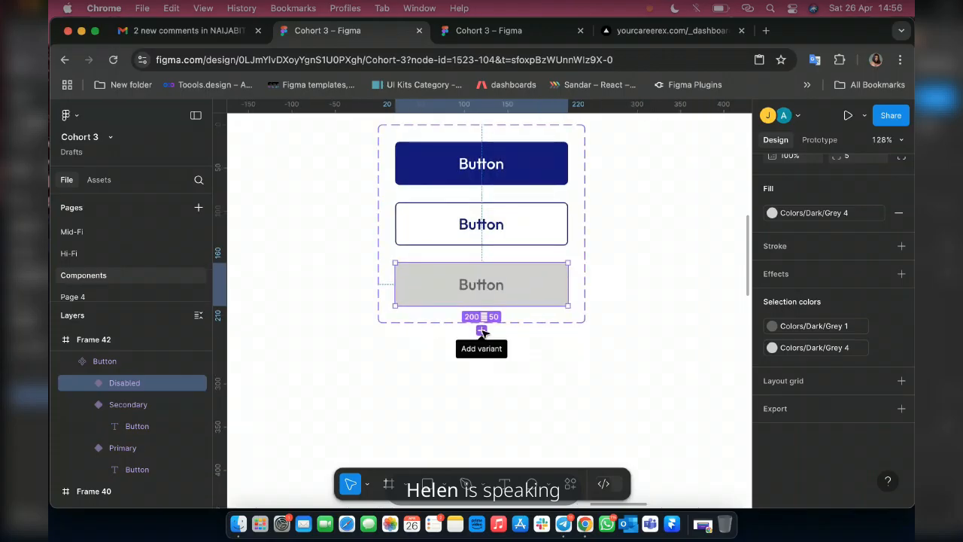
Examine the labelled reference buttons in Frame 37, including the icon and loader versions, and return to the button set in Frame 42.
{"action": "scroll", "coordinate": [578, 344], "scroll_direction": "down", "scroll_amount": 5}
{"action": "scroll", "coordinate": [576, 343], "scroll_direction": "down", "scroll_amount": 2}
{"action": "scroll", "coordinate": [575, 343], "scroll_direction": "left", "scroll_amount": 5}
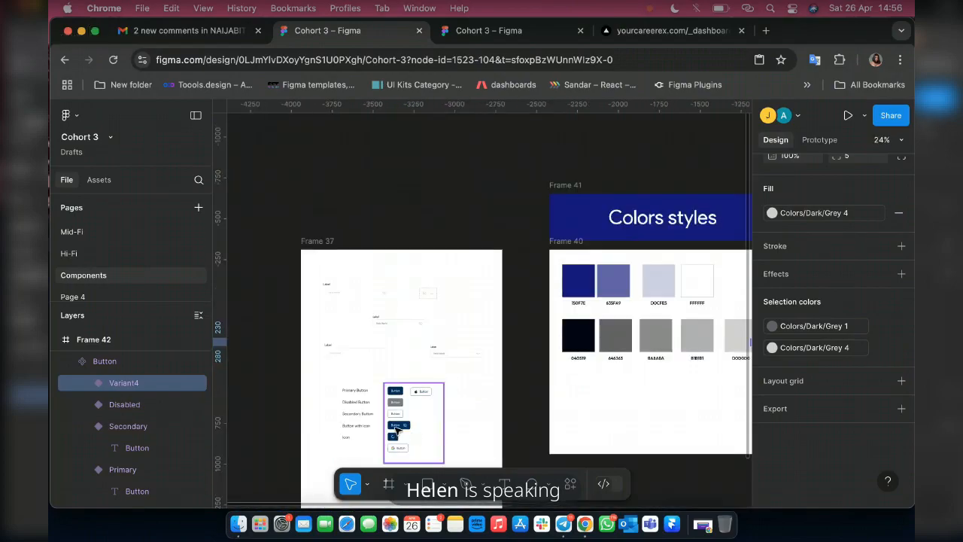
{"action": "scroll", "coordinate": [396, 429], "scroll_direction": "up", "scroll_amount": 10}
{"action": "scroll", "coordinate": [401, 356], "scroll_direction": "down", "scroll_amount": 3}
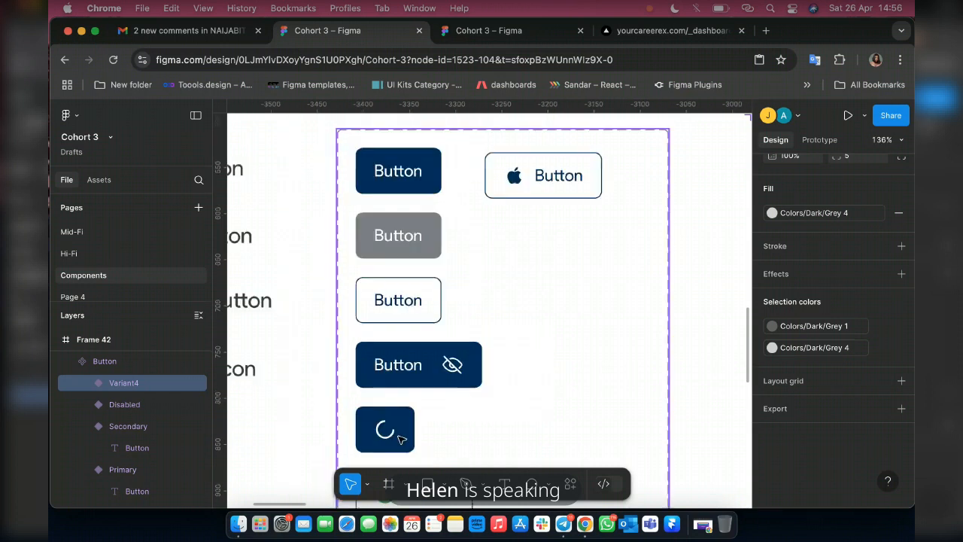
{"action": "scroll", "coordinate": [470, 380], "scroll_direction": "down", "scroll_amount": 3}
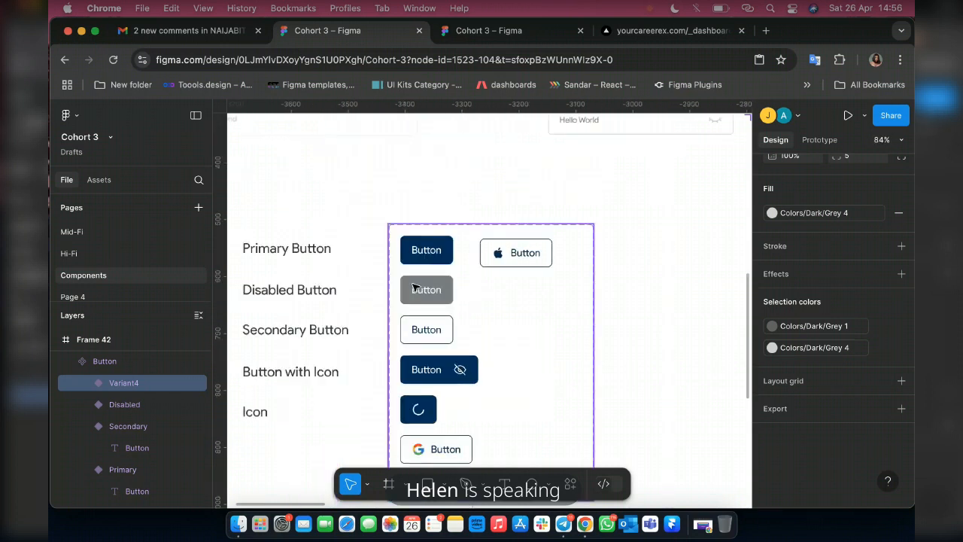
{"action": "scroll", "coordinate": [410, 288], "scroll_direction": "up", "scroll_amount": 1}
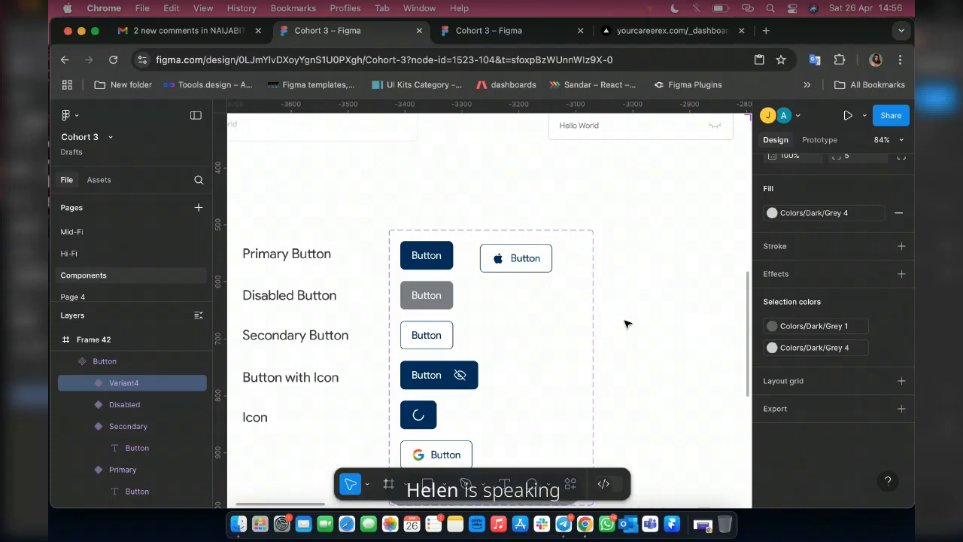
{"action": "scroll", "coordinate": [624, 325], "scroll_direction": "down", "scroll_amount": 3}
{"action": "scroll", "coordinate": [624, 325], "scroll_direction": "down", "scroll_amount": 2}
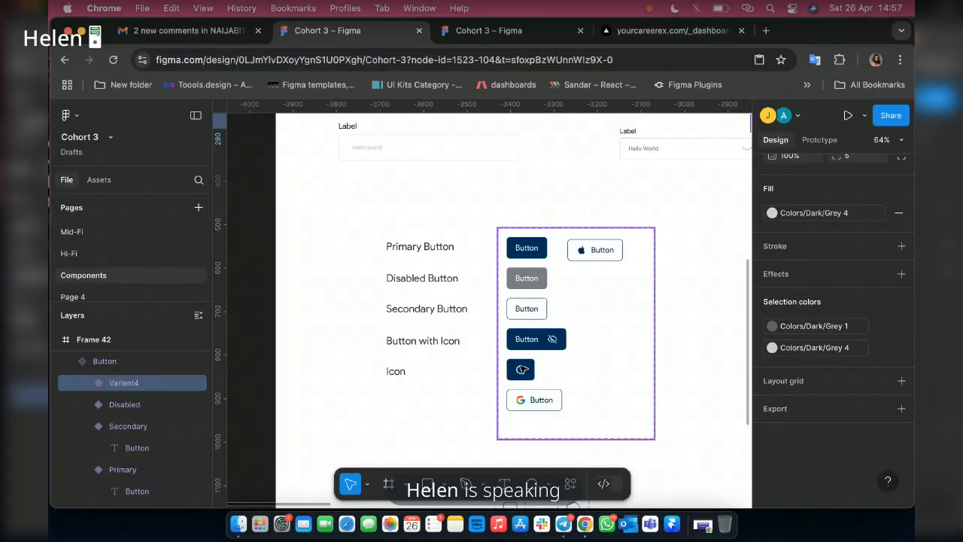
{"action": "scroll", "coordinate": [598, 366], "scroll_direction": "right", "scroll_amount": 20}
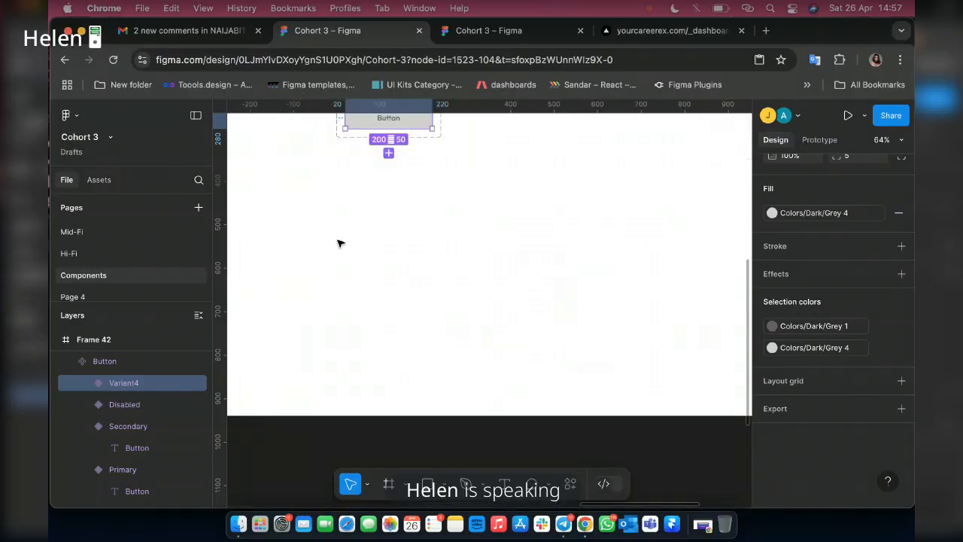
{"action": "scroll", "coordinate": [404, 258], "scroll_direction": "up", "scroll_amount": 1}
{"action": "scroll", "coordinate": [402, 258], "scroll_direction": "up", "scroll_amount": 3}
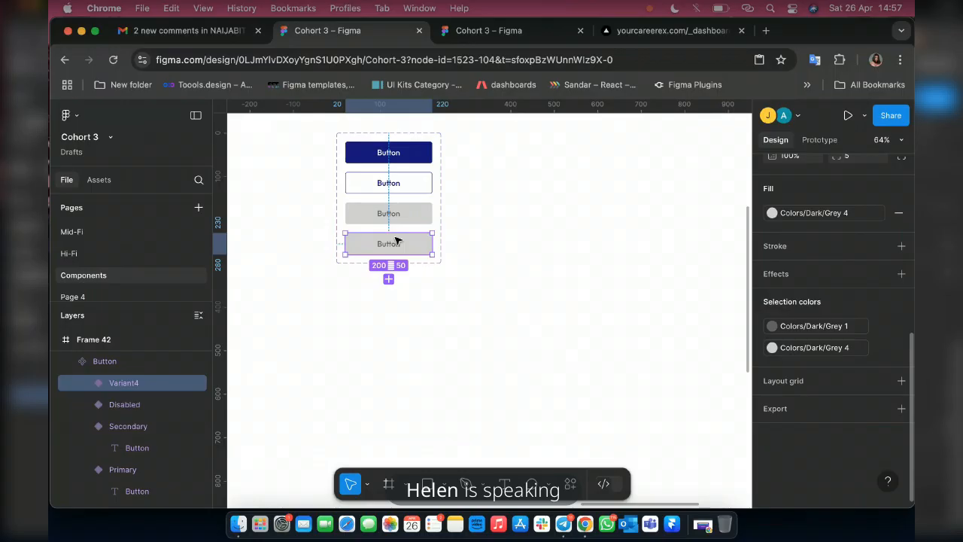
Delete the extra grey variant below Disabled and apply the Grey 1 style to the Disabled variant's label.
{"action": "scroll", "coordinate": [397, 239], "scroll_direction": "up", "scroll_amount": 10}
{"action": "scroll", "coordinate": [545, 299], "scroll_direction": "down", "scroll_amount": 4}
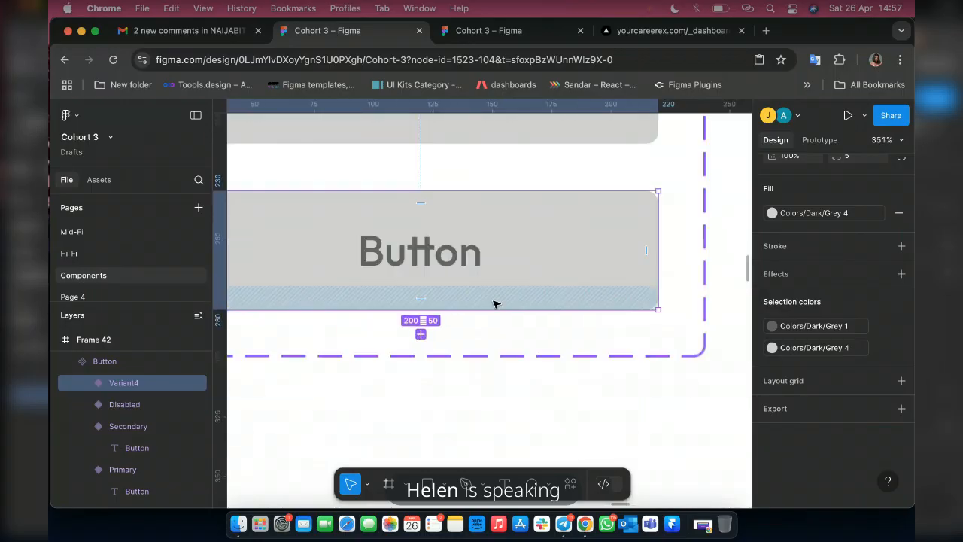
{"action": "scroll", "coordinate": [495, 304], "scroll_direction": "down", "scroll_amount": 3}
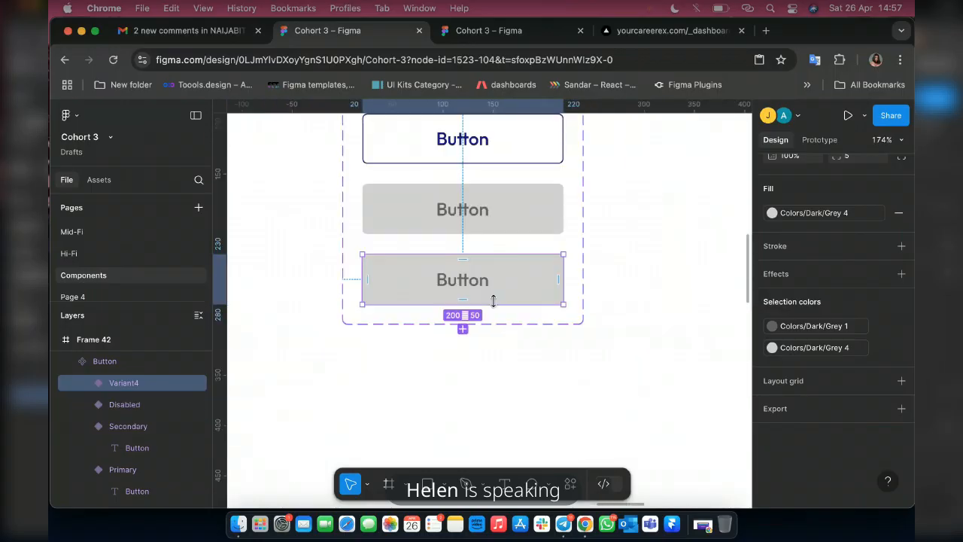
{"action": "scroll", "coordinate": [494, 301], "scroll_direction": "down", "scroll_amount": 2}
{"action": "key", "text": "Delete"}
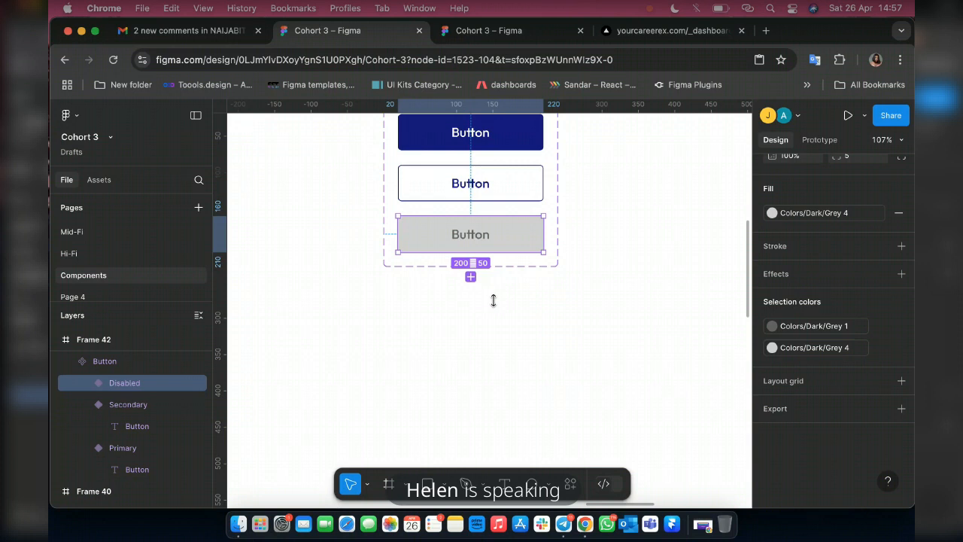
{"action": "key", "text": "super+z"}
{"action": "left_click", "coordinate": [837, 344]}
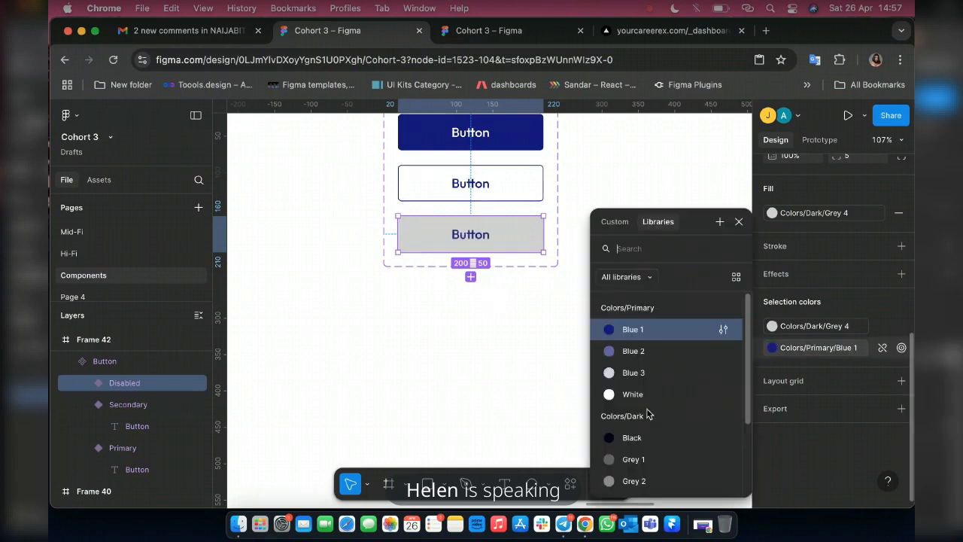
{"action": "left_click", "coordinate": [636, 459]}
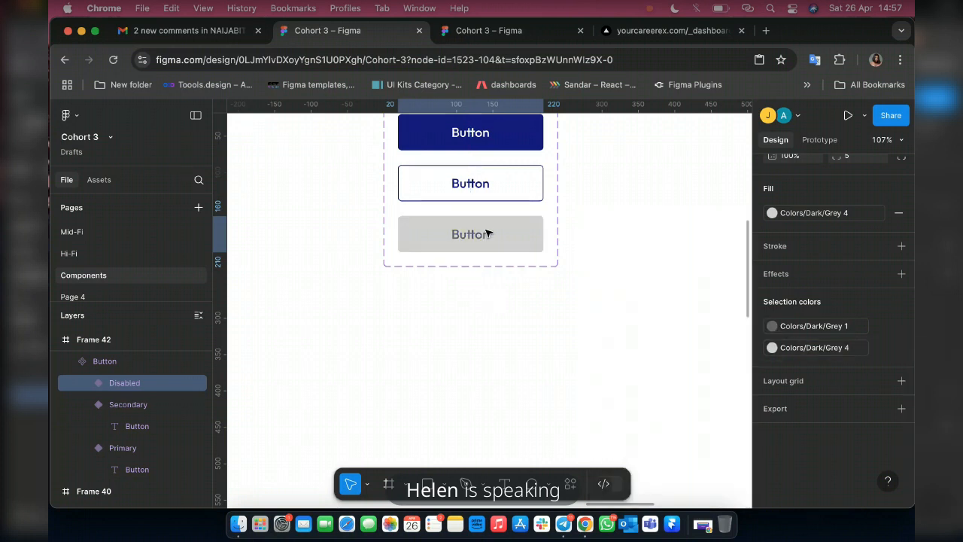
Add a fourth variant copied from the Primary button and open the Iconify plugin.
{"action": "left_click", "coordinate": [524, 139]}
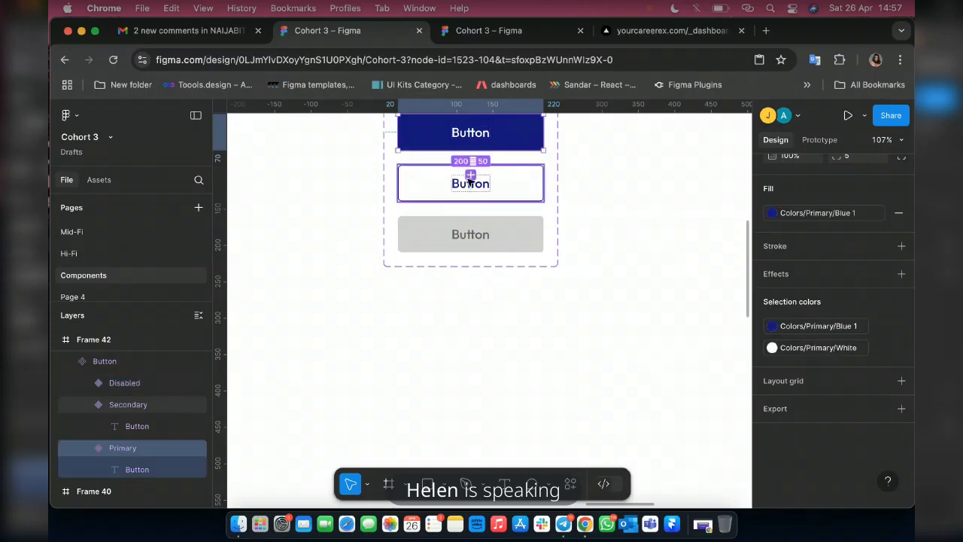
{"action": "left_click", "coordinate": [471, 174]}
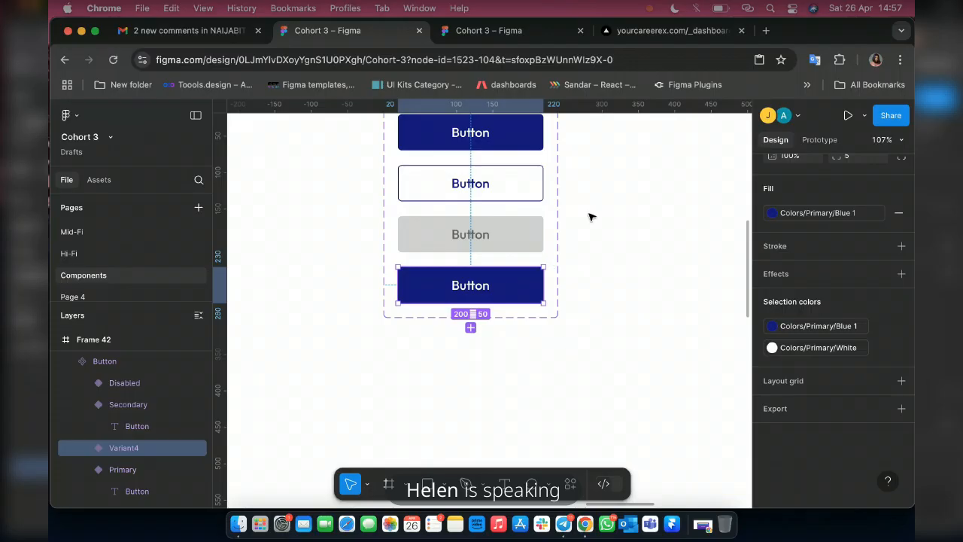
{"action": "right_click", "coordinate": [589, 286]}
{"action": "mouse_move", "coordinate": [623, 421]}
{"action": "left_click", "coordinate": [767, 305]}
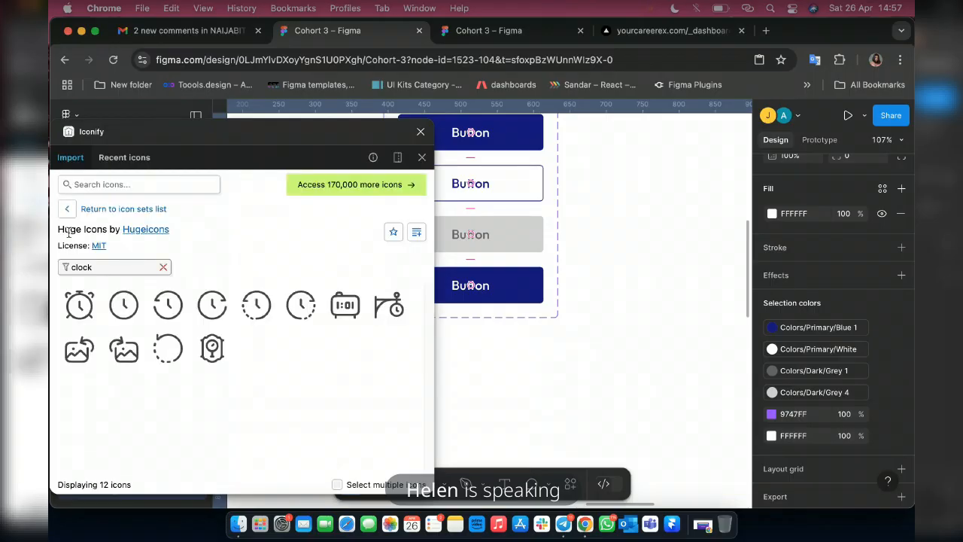
Filter the Huge Icons set for "loader" in place of "clock".
{"action": "left_click", "coordinate": [112, 260]}
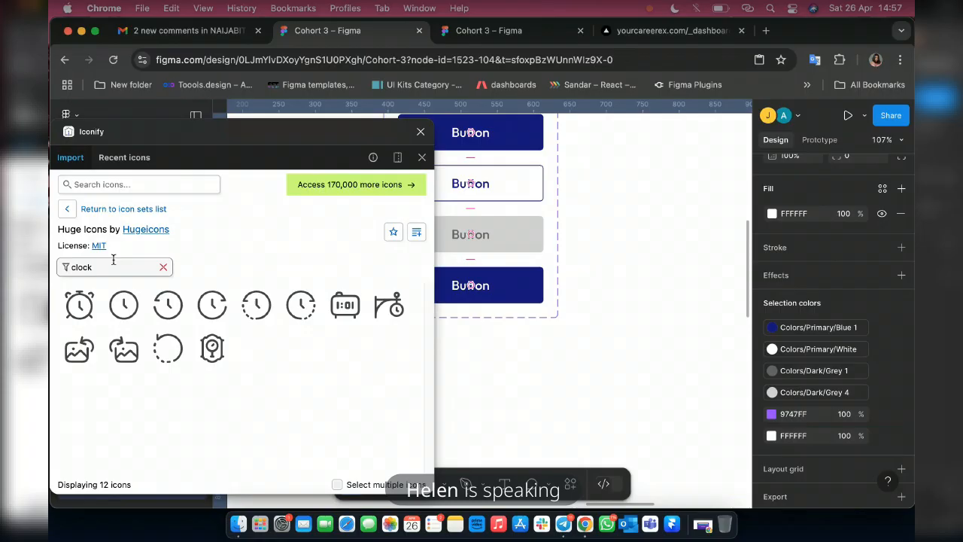
{"action": "key", "text": "BackSpace"}
{"action": "key", "text": "BackSpace"}
{"action": "key", "text": "BackSpace"}
{"action": "key", "text": "BackSpace"}
{"action": "key", "text": "BackSpace"}
{"action": "type", "text": "loader"}
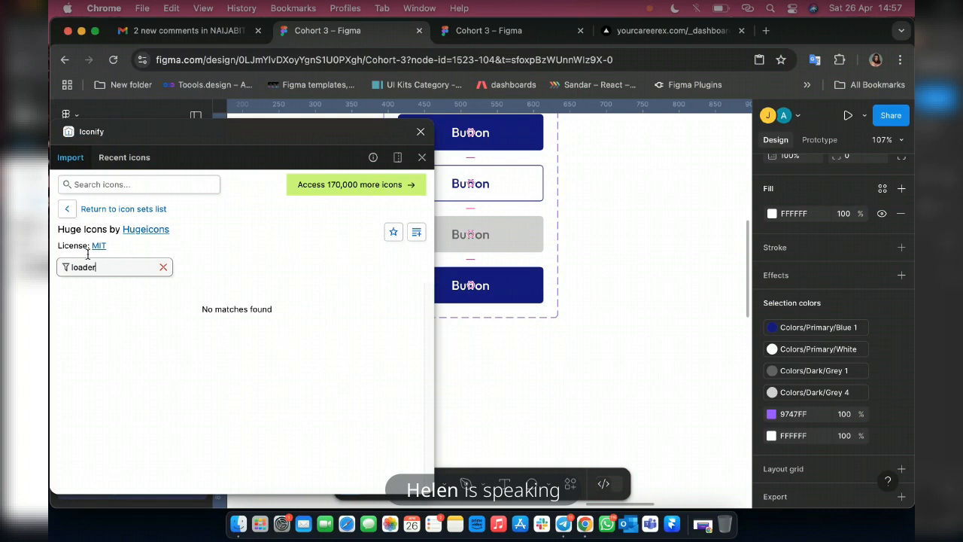
Search all icon sets for "loader", place the 24 px open-ring icon on the canvas below the button set, and return to the icon sets list.
{"action": "left_click", "coordinate": [108, 209]}
{"action": "left_click", "coordinate": [147, 183]}
{"action": "type", "text": "loader"}
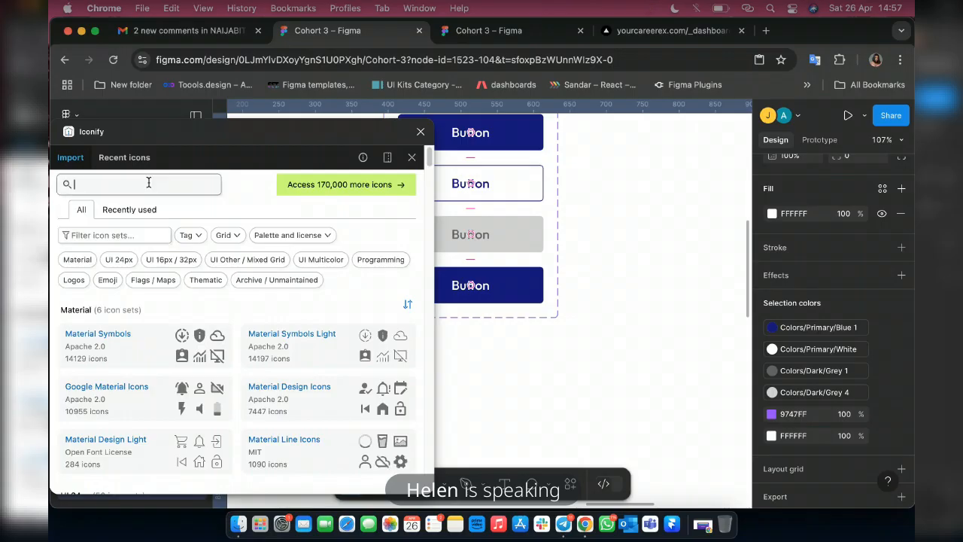
{"action": "key", "text": "Return"}
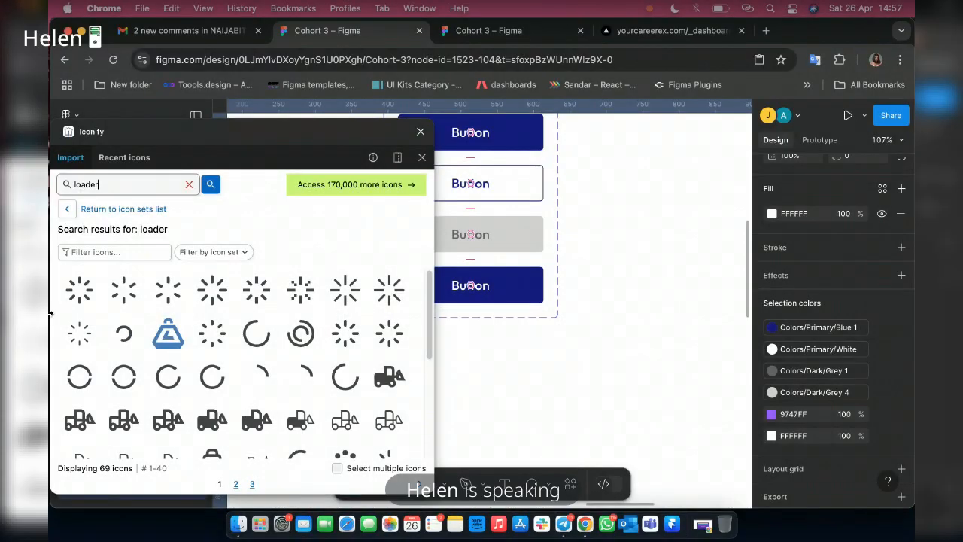
{"action": "left_click", "coordinate": [258, 345]}
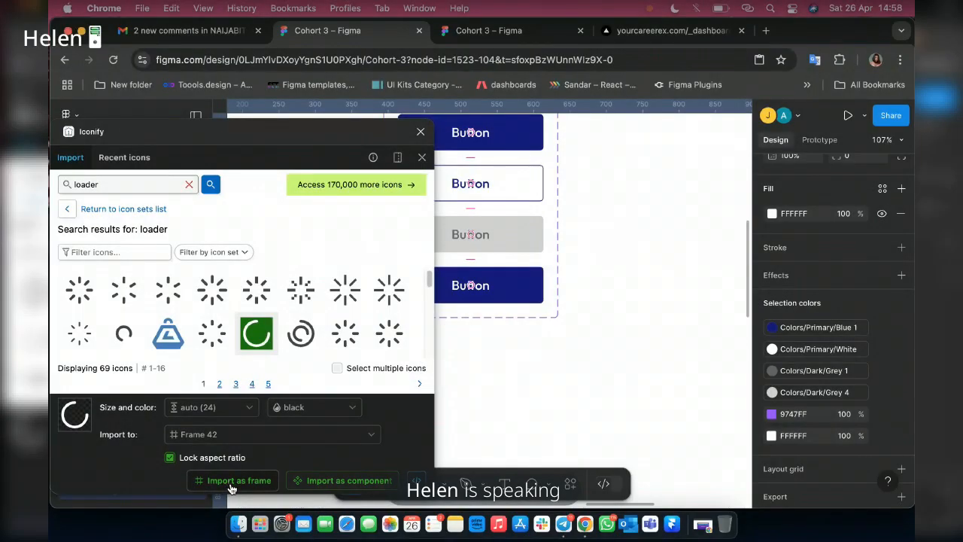
{"action": "left_click_drag", "start_coordinate": [269, 339], "coordinate": [578, 365]}
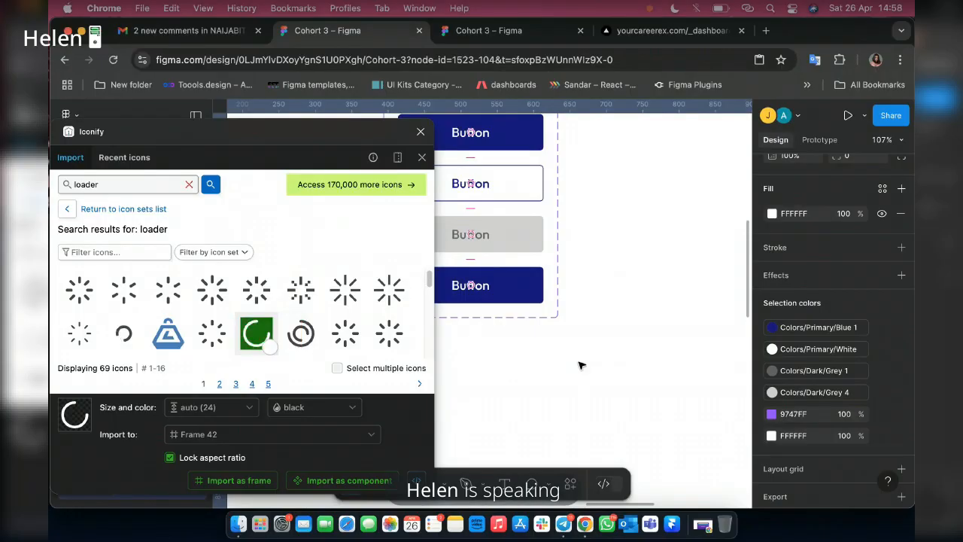
{"action": "left_click_drag", "start_coordinate": [579, 365], "coordinate": [578, 363]}
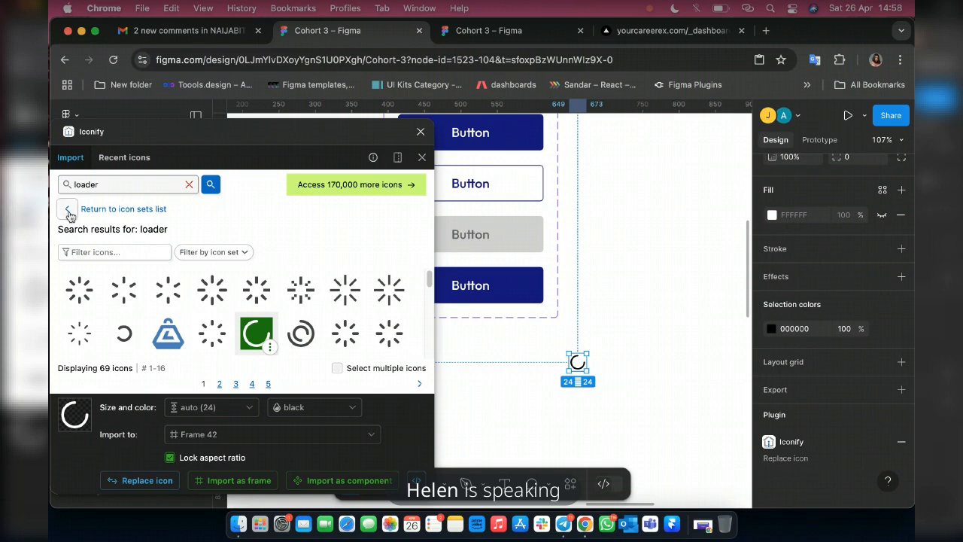
{"action": "left_click", "coordinate": [118, 210]}
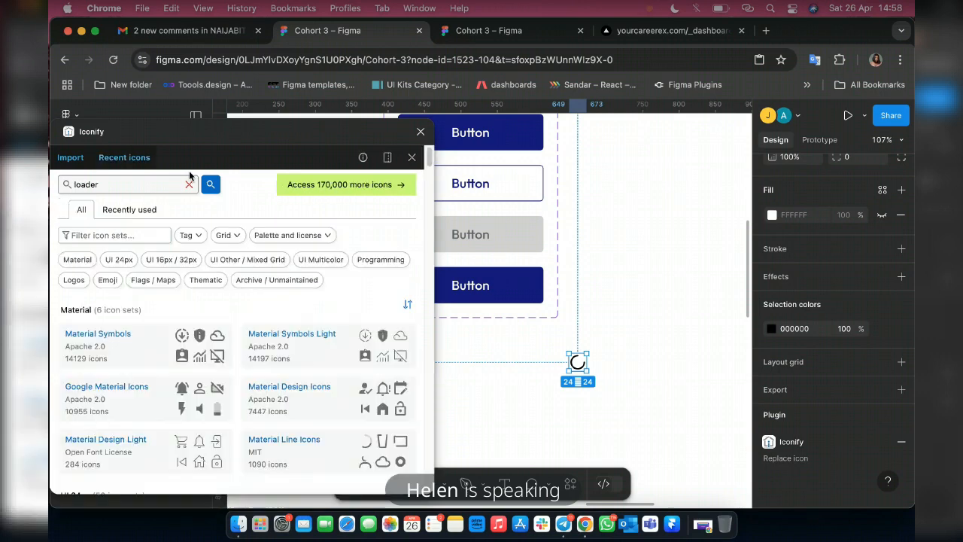
{"action": "scroll", "coordinate": [163, 412], "scroll_direction": "down", "scroll_amount": 5}
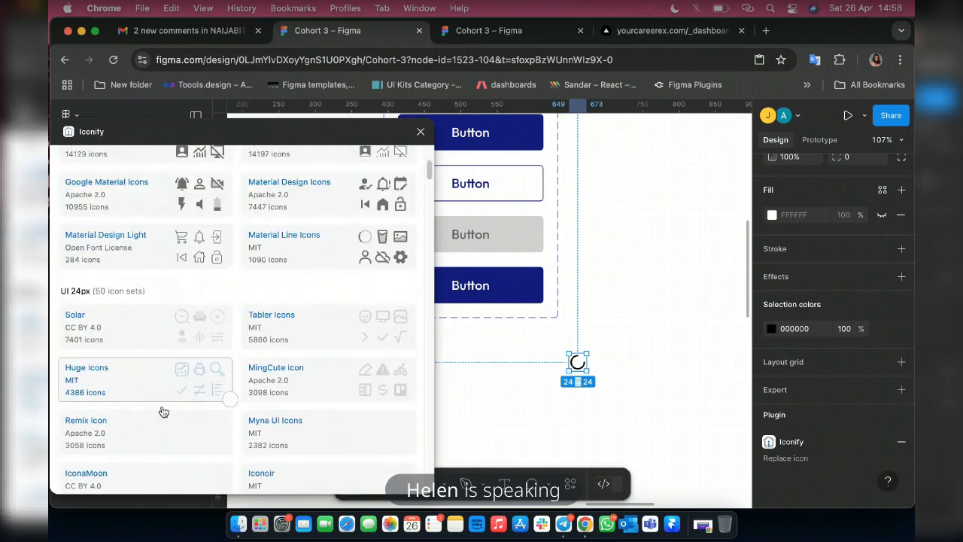
{"action": "scroll", "coordinate": [163, 411], "scroll_direction": "down", "scroll_amount": 3}
{"action": "left_click", "coordinate": [103, 283]}
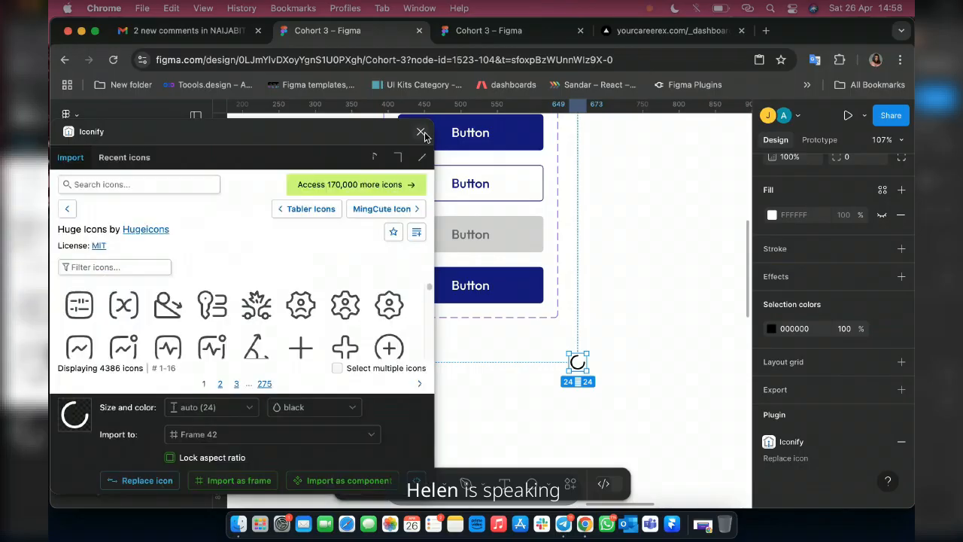
Close the icon plugin, place the loader icon after the fourth variant's label, and apply the Colors/Primary/White style to it.
{"action": "left_click", "coordinate": [422, 134]}
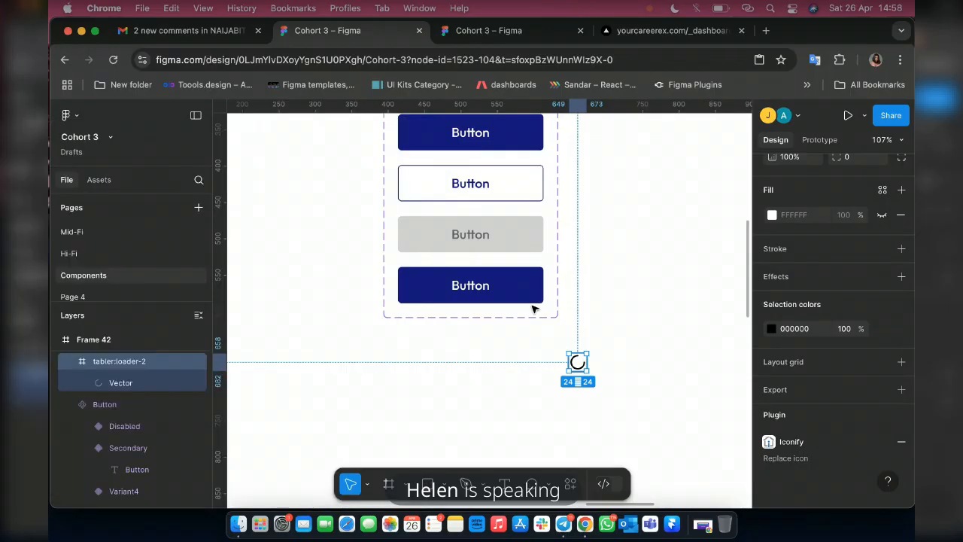
{"action": "double_click", "coordinate": [441, 294]}
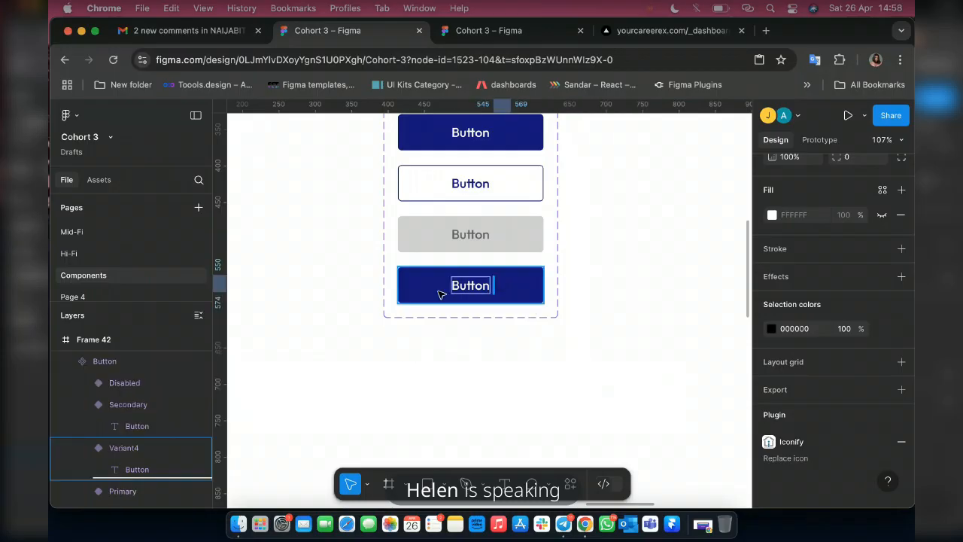
{"action": "left_click", "coordinate": [490, 291]}
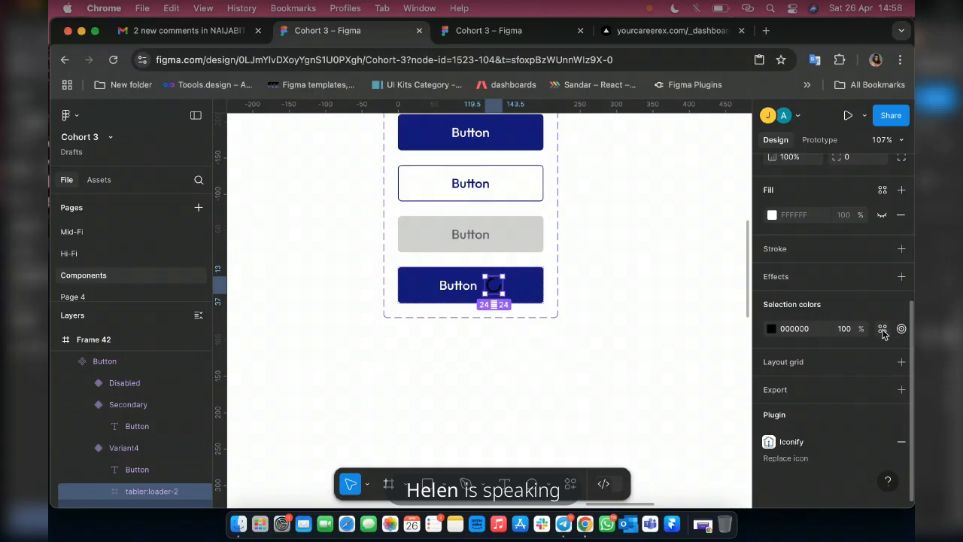
{"action": "left_click", "coordinate": [883, 328]}
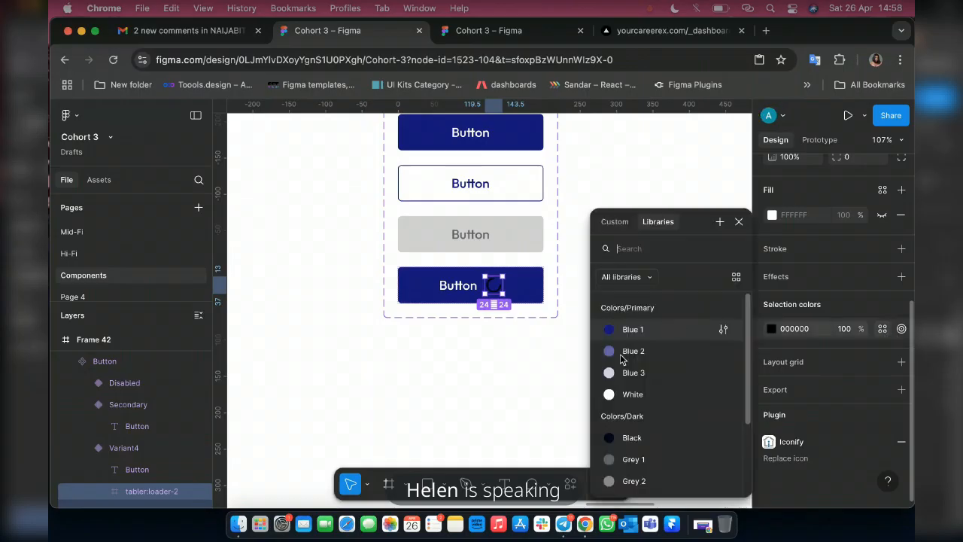
{"action": "left_click", "coordinate": [632, 394]}
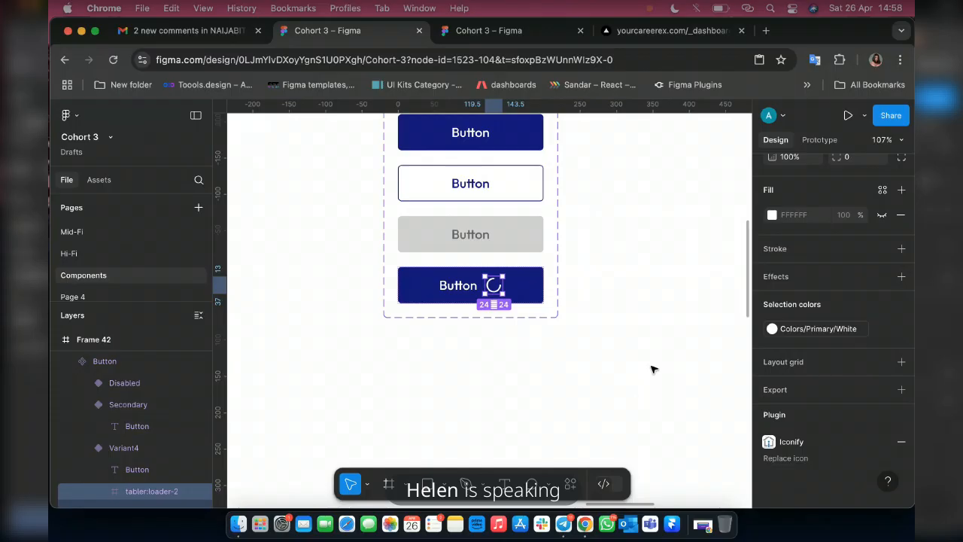
Examine the reference button variants in Frame 37 and return to the new button set.
{"action": "scroll", "coordinate": [613, 346], "scroll_direction": "down", "scroll_amount": 3}
{"action": "scroll", "coordinate": [613, 346], "scroll_direction": "down", "scroll_amount": 5}
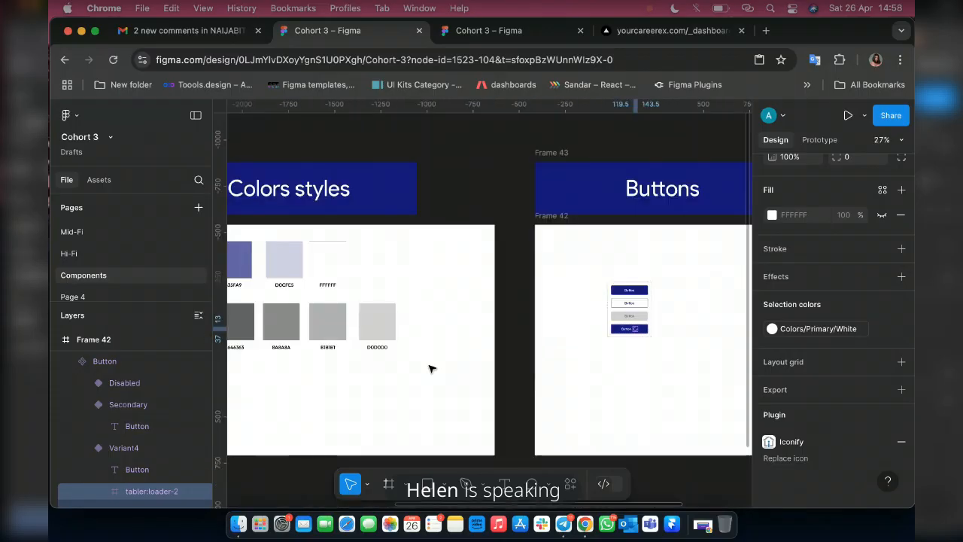
{"action": "scroll", "coordinate": [426, 372], "scroll_direction": "left", "scroll_amount": 5}
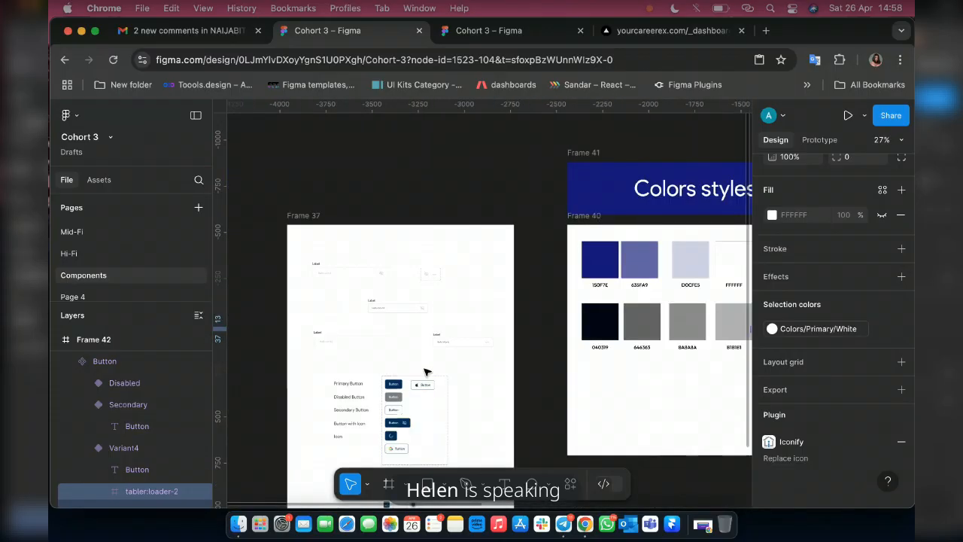
{"action": "scroll", "coordinate": [403, 450], "scroll_direction": "up", "scroll_amount": 3}
{"action": "scroll", "coordinate": [403, 410], "scroll_direction": "up", "scroll_amount": 3}
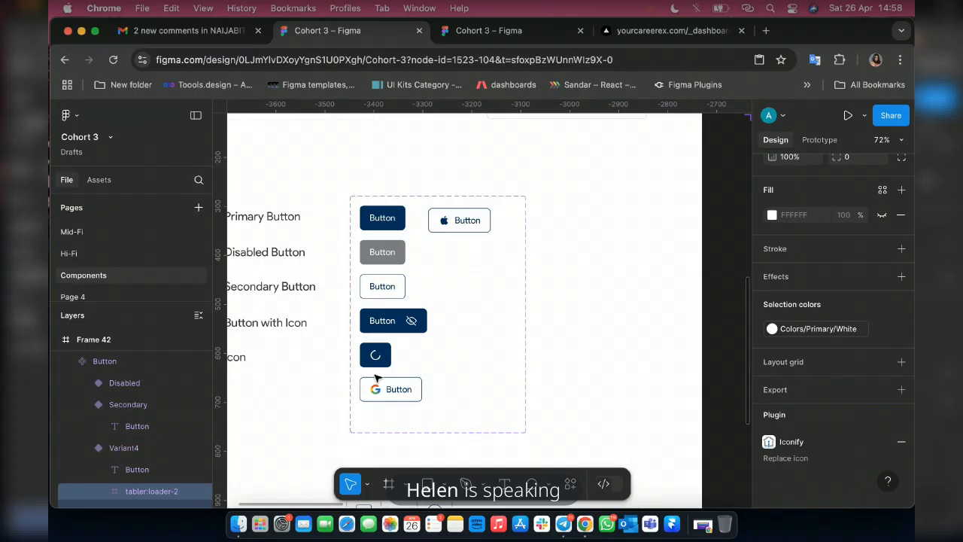
{"action": "scroll", "coordinate": [413, 316], "scroll_direction": "right", "scroll_amount": 10}
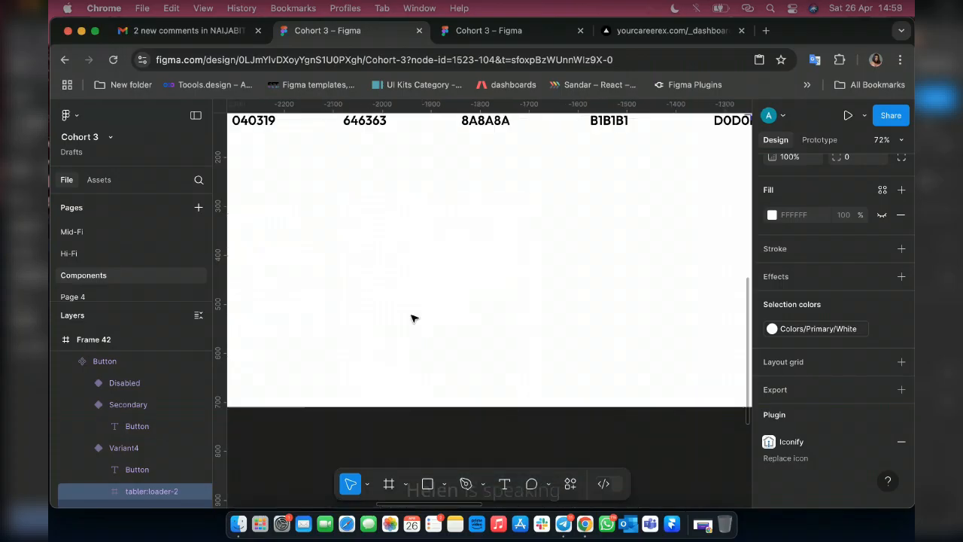
{"action": "scroll", "coordinate": [413, 316], "scroll_direction": "right", "scroll_amount": 12}
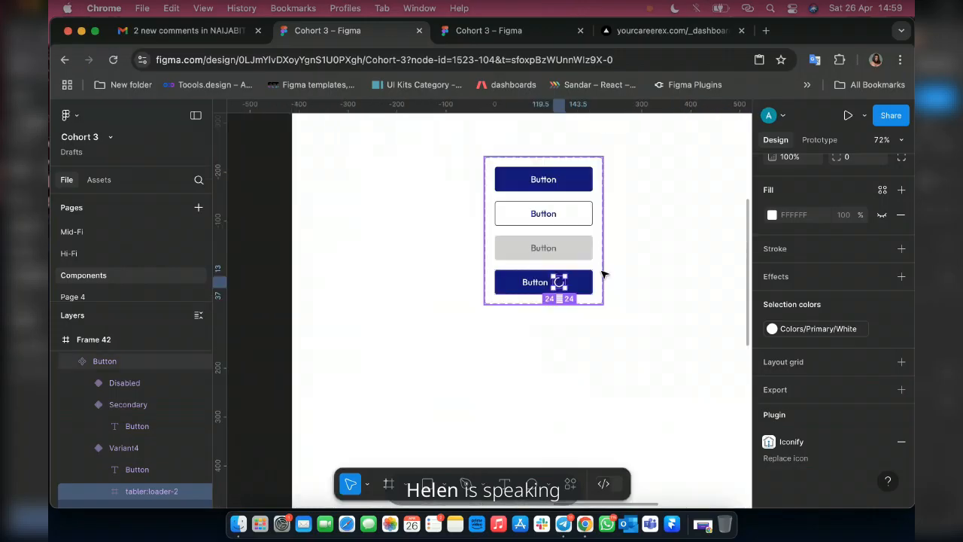
Add a fifth variant to the button set, copied from the Secondary button.
{"action": "scroll", "coordinate": [604, 274], "scroll_direction": "up", "scroll_amount": 1}
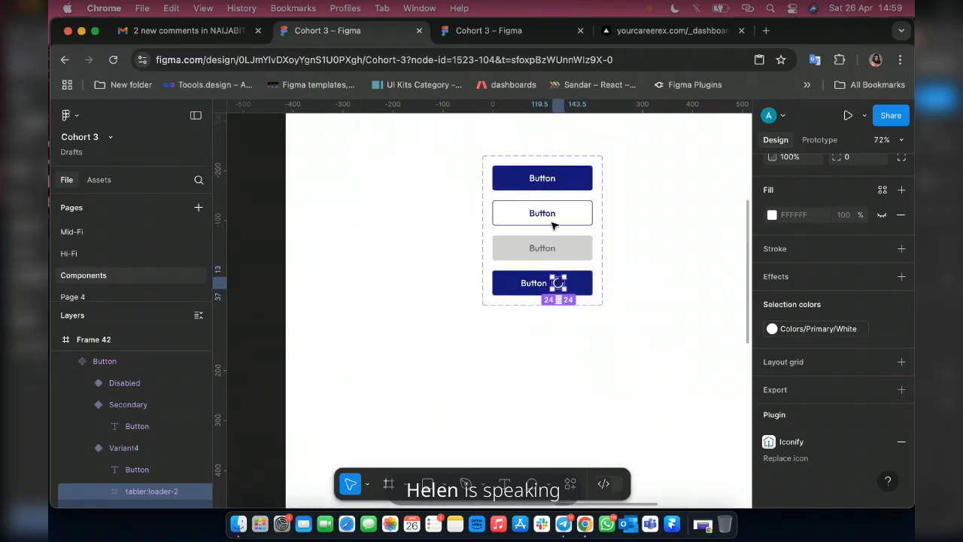
{"action": "key", "text": "shift+0"}
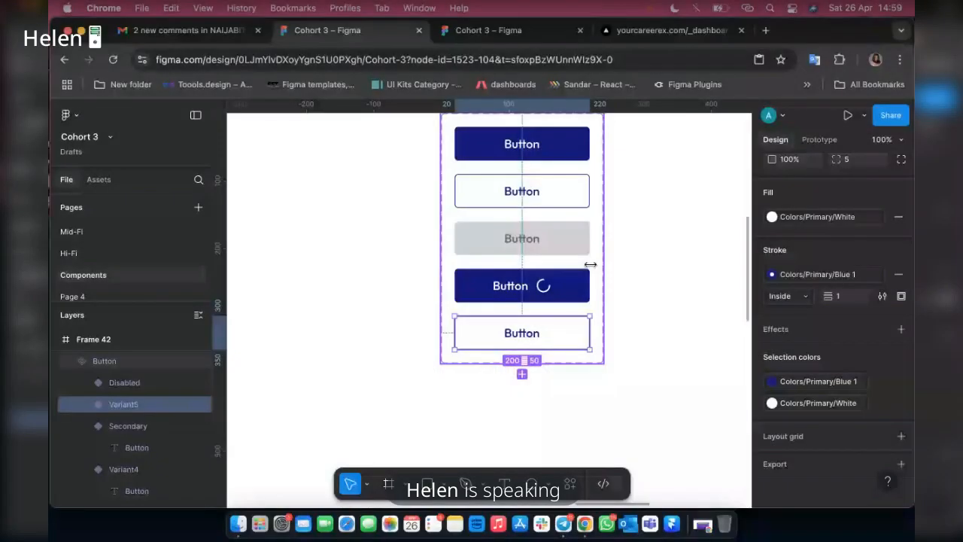
Try enlarging the Button component set in width and height, and restore its original size around the five variants.
{"action": "scroll", "coordinate": [587, 283], "scroll_direction": "down", "scroll_amount": 10}
{"action": "left_click", "coordinate": [586, 281]}
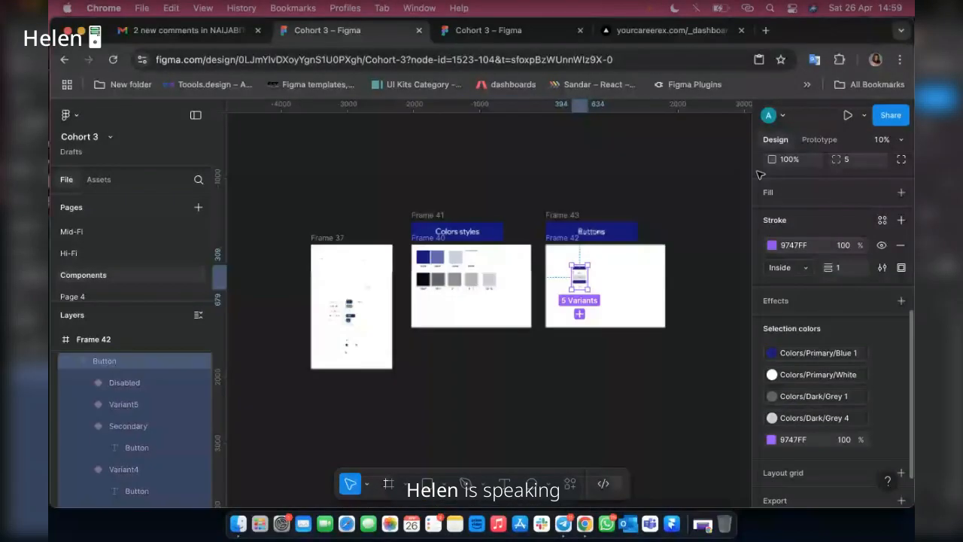
{"action": "scroll", "coordinate": [571, 298], "scroll_direction": "up", "scroll_amount": 4}
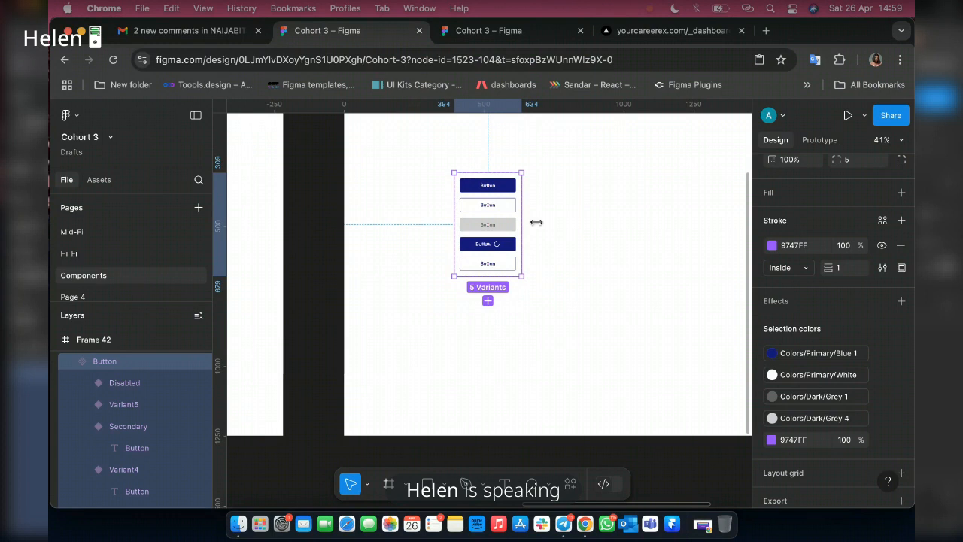
{"action": "left_click_drag", "start_coordinate": [522, 225], "coordinate": [607, 225]}
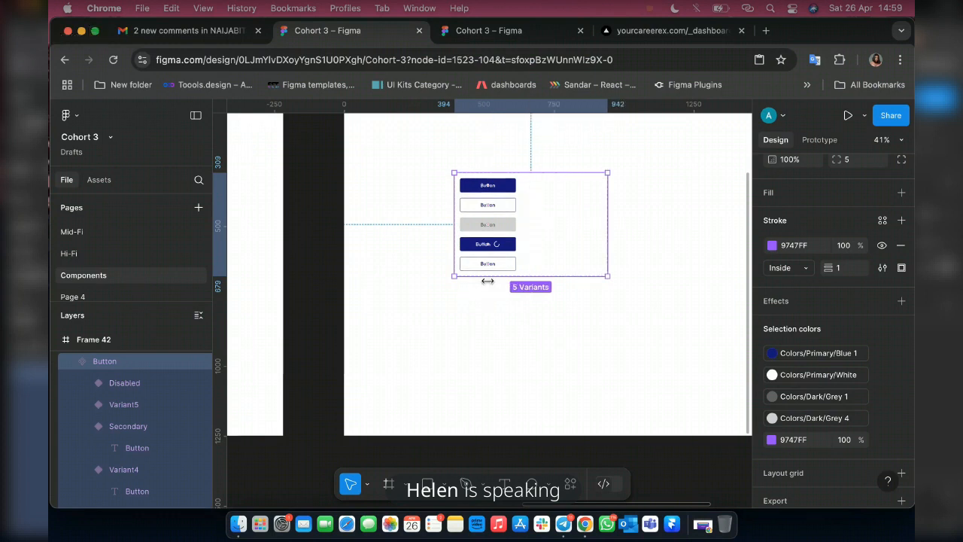
{"action": "scroll", "coordinate": [488, 280], "scroll_direction": "up", "scroll_amount": 5}
{"action": "scroll", "coordinate": [486, 284], "scroll_direction": "down", "scroll_amount": 2}
{"action": "left_click_drag", "start_coordinate": [485, 289], "coordinate": [483, 382]}
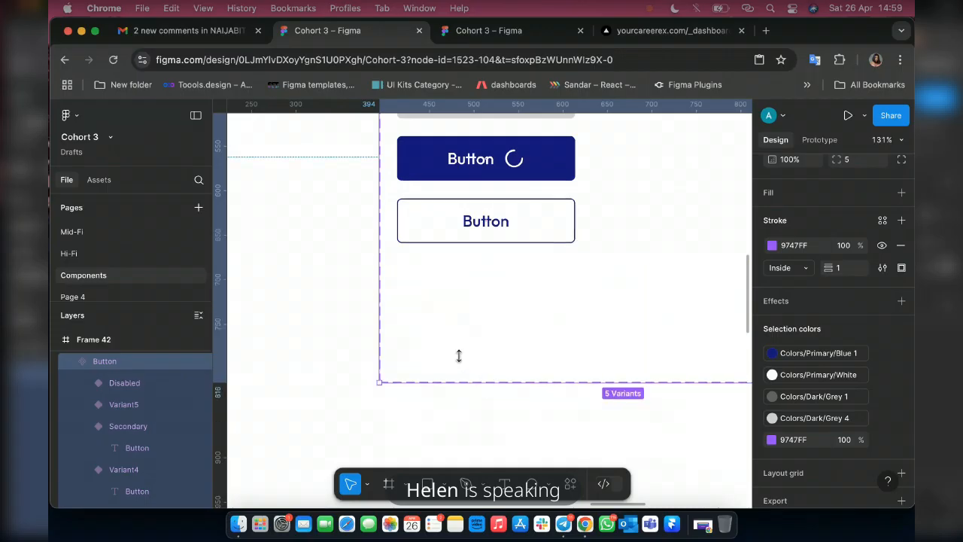
{"action": "scroll", "coordinate": [459, 355], "scroll_direction": "down", "scroll_amount": 6}
{"action": "scroll", "coordinate": [479, 334], "scroll_direction": "up", "scroll_amount": 2}
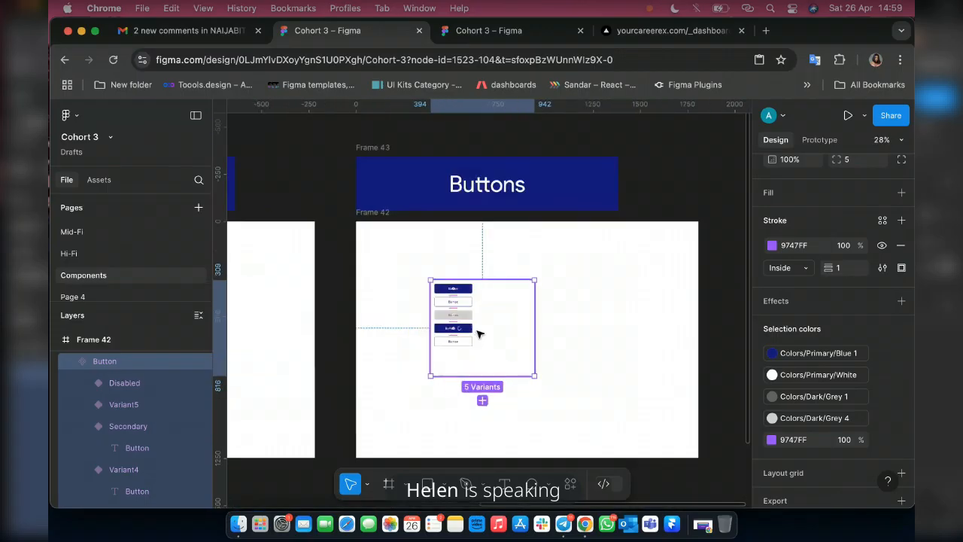
{"action": "left_click_drag", "start_coordinate": [535, 330], "coordinate": [477, 329]}
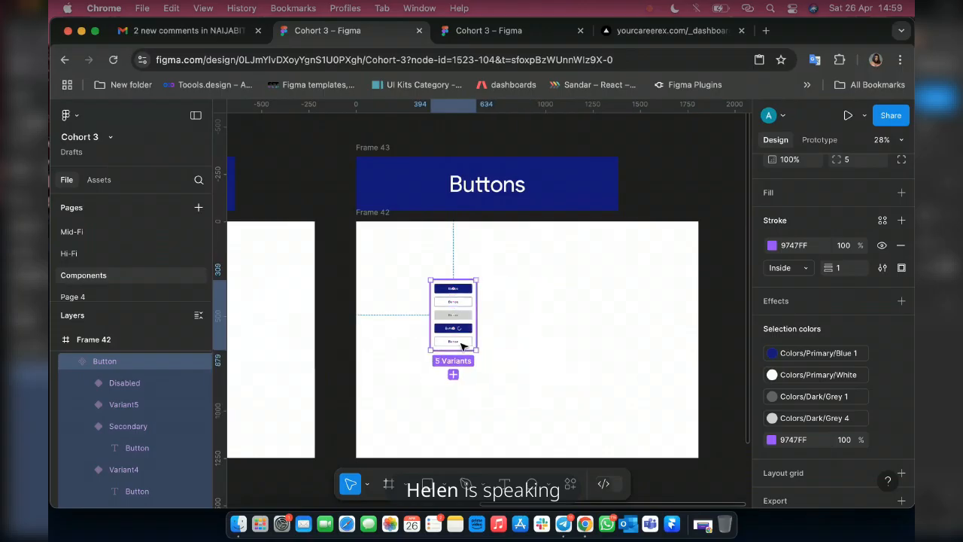
Open the Iconify plugin with Frame 42 selected.
{"action": "scroll", "coordinate": [464, 366], "scroll_direction": "up", "scroll_amount": 5}
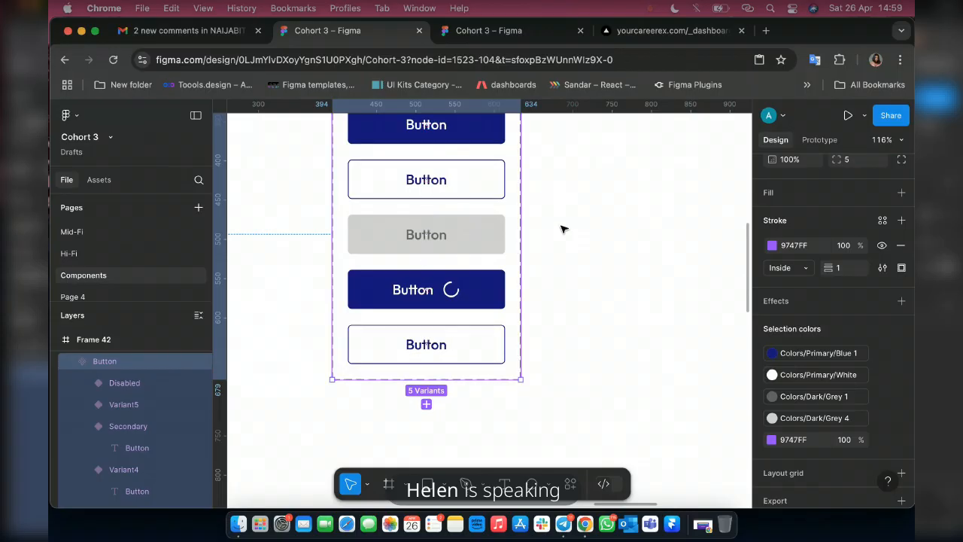
{"action": "right_click", "coordinate": [564, 229]}
{"action": "scroll", "coordinate": [613, 376], "scroll_direction": "down", "scroll_amount": 5}
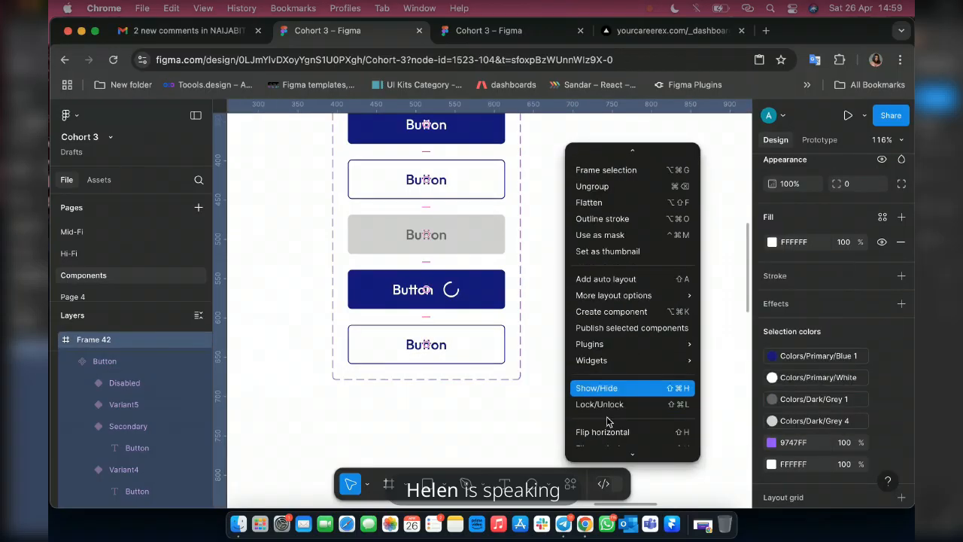
{"action": "mouse_move", "coordinate": [640, 344]}
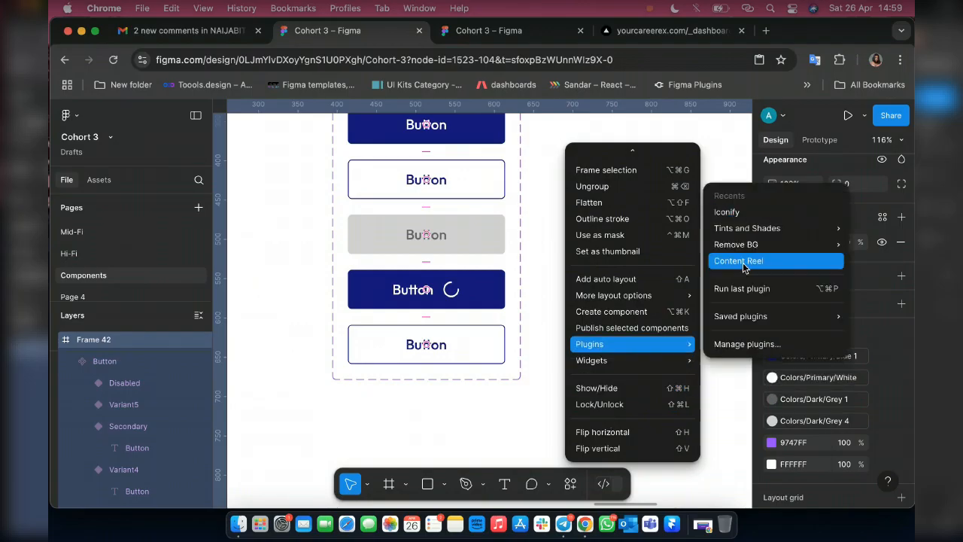
{"action": "left_click", "coordinate": [727, 211]}
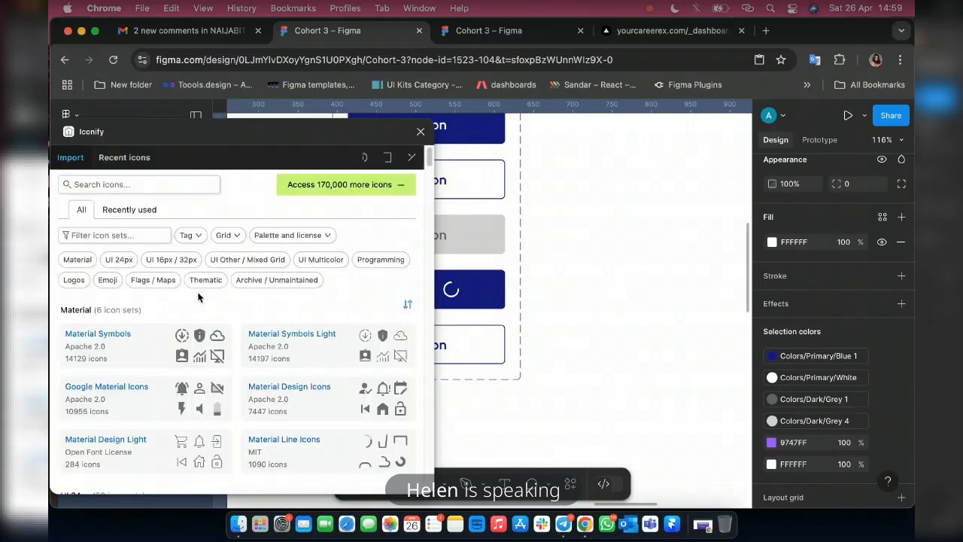
Filter the Huge Icons set for "google" and clear the filter.
{"action": "scroll", "coordinate": [130, 417], "scroll_direction": "down", "scroll_amount": 5}
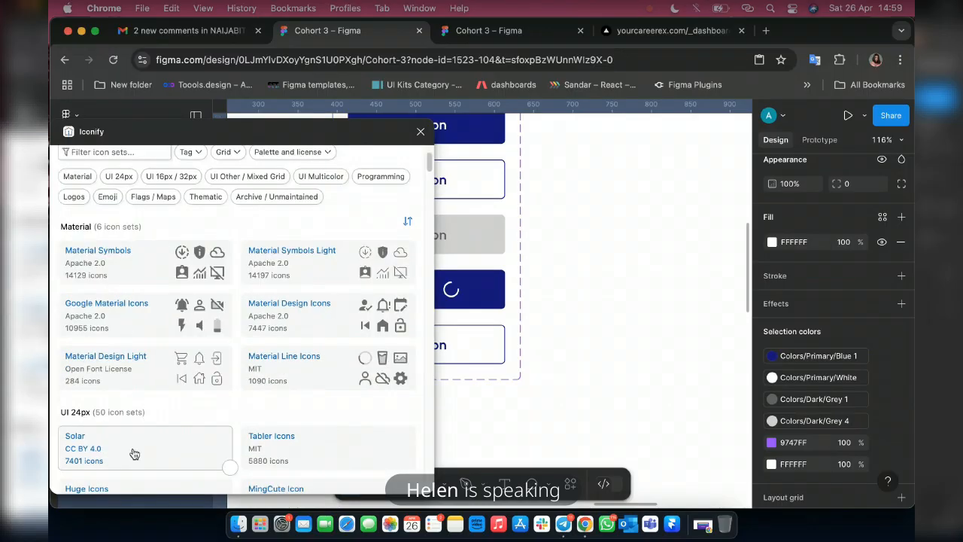
{"action": "left_click", "coordinate": [104, 414]}
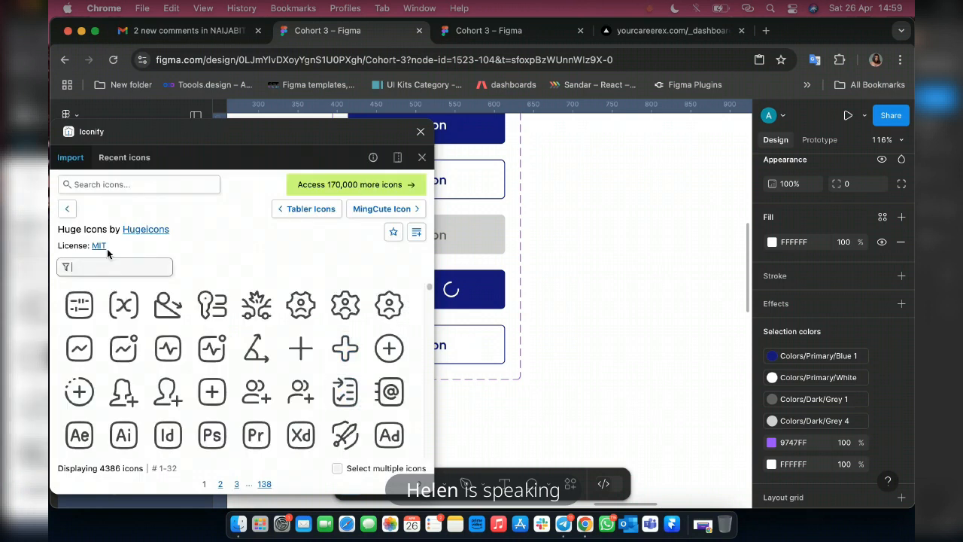
{"action": "mouse_move", "coordinate": [105, 245]}
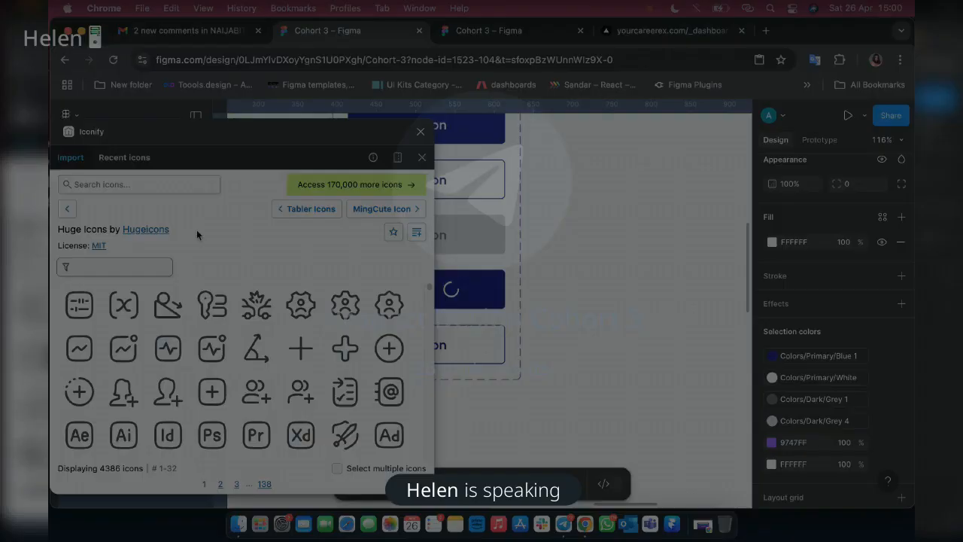
{"action": "type", "text": "g"}
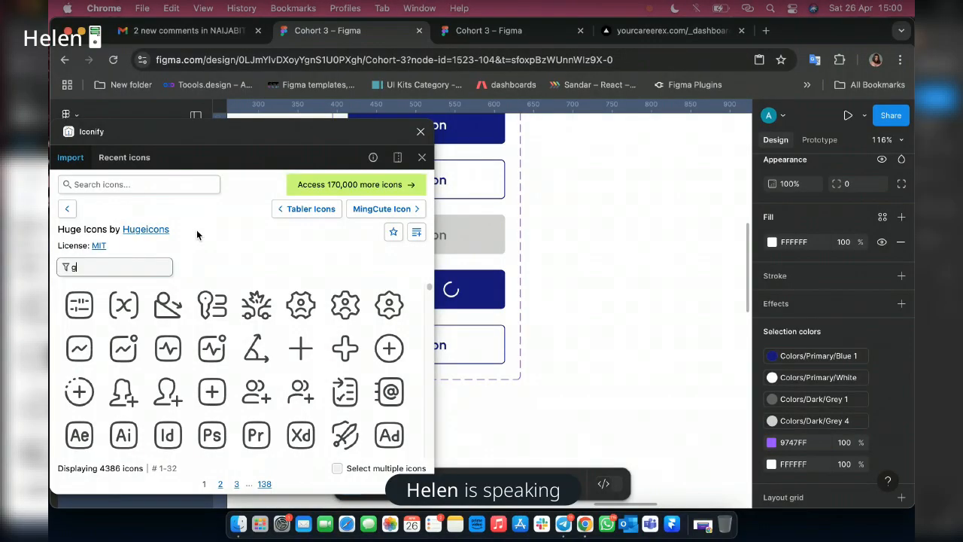
{"action": "type", "text": "oogle"}
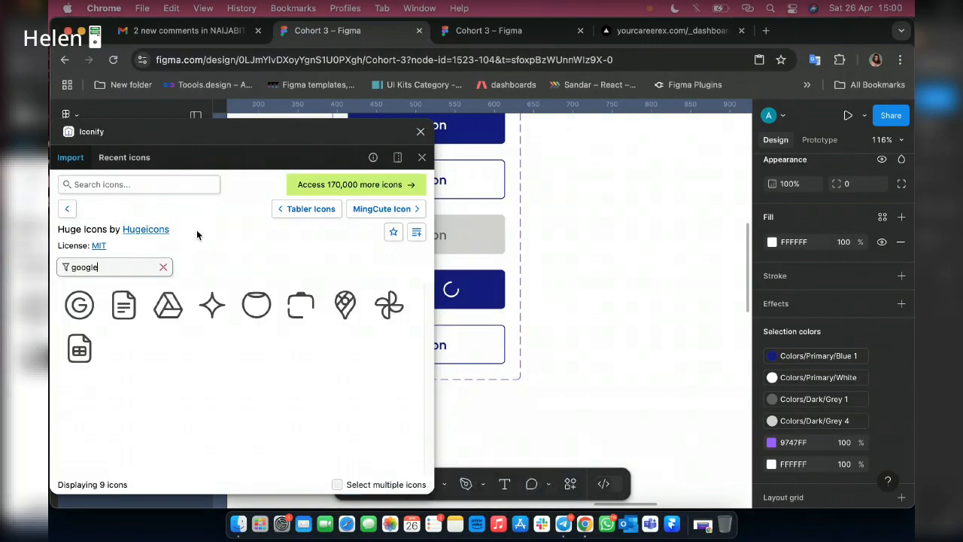
{"action": "key", "text": "BackSpace"}
{"action": "key", "text": "BackSpace"}
Search all icon sets for "google" and place the multicolour flat-color-icons Google logo at 24 px on the canvas beside the button set.
{"action": "left_click", "coordinate": [146, 185]}
{"action": "type", "text": "google"}
{"action": "key", "text": "Return"}
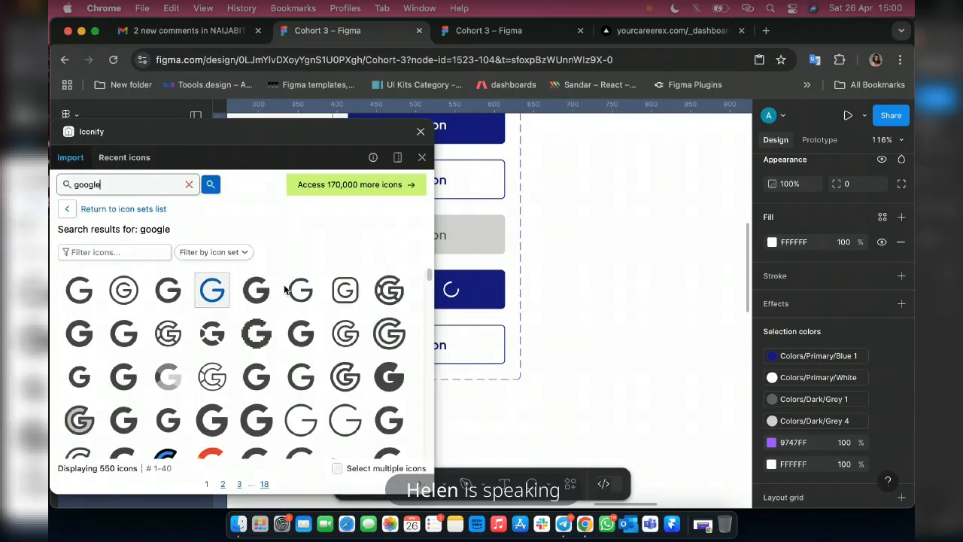
{"action": "scroll", "coordinate": [195, 369], "scroll_direction": "down", "scroll_amount": 2}
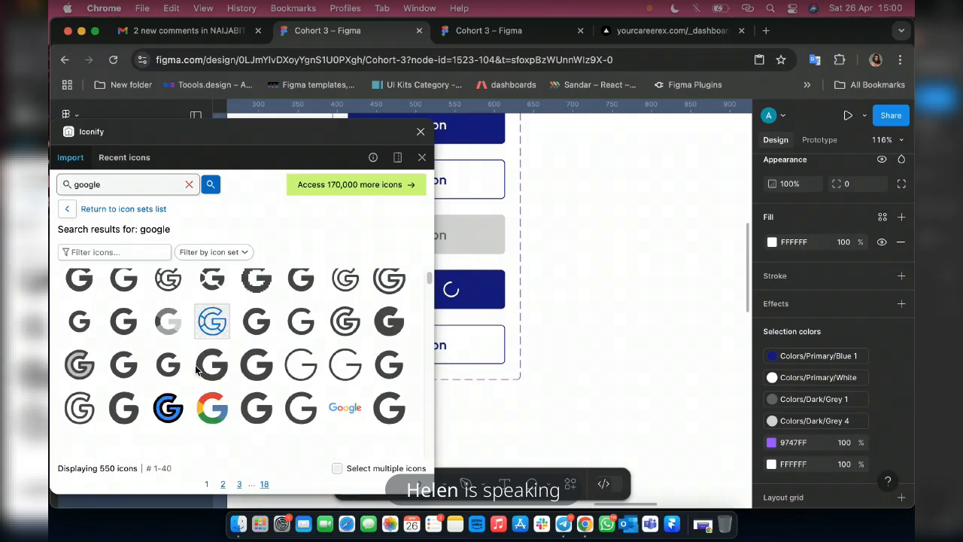
{"action": "scroll", "coordinate": [173, 369], "scroll_direction": "down", "scroll_amount": 3}
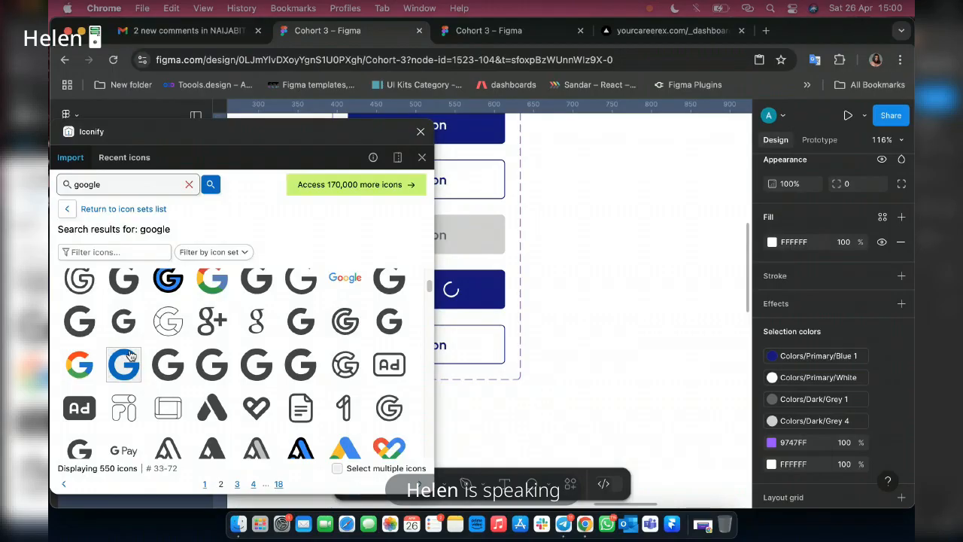
{"action": "scroll", "coordinate": [173, 331], "scroll_direction": "up", "scroll_amount": 1}
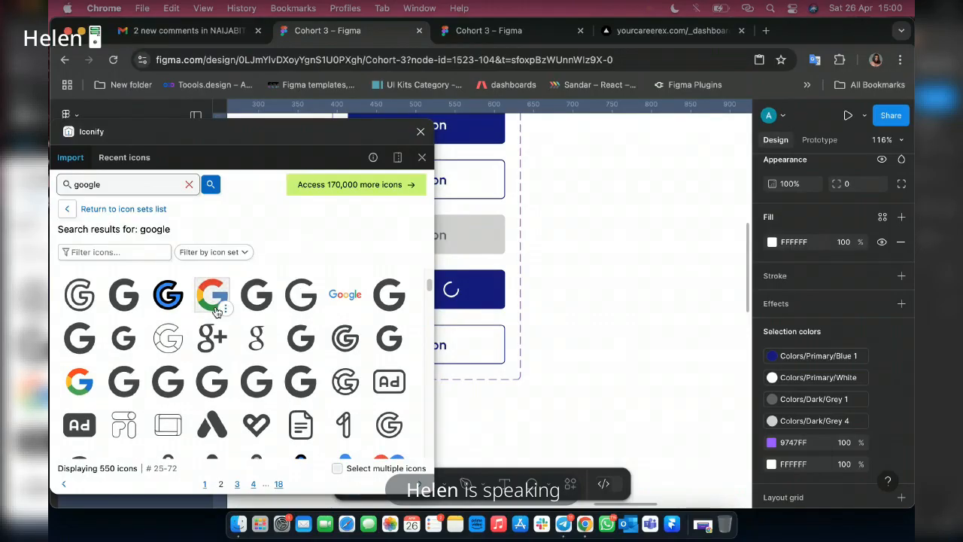
{"action": "left_click", "coordinate": [214, 307]}
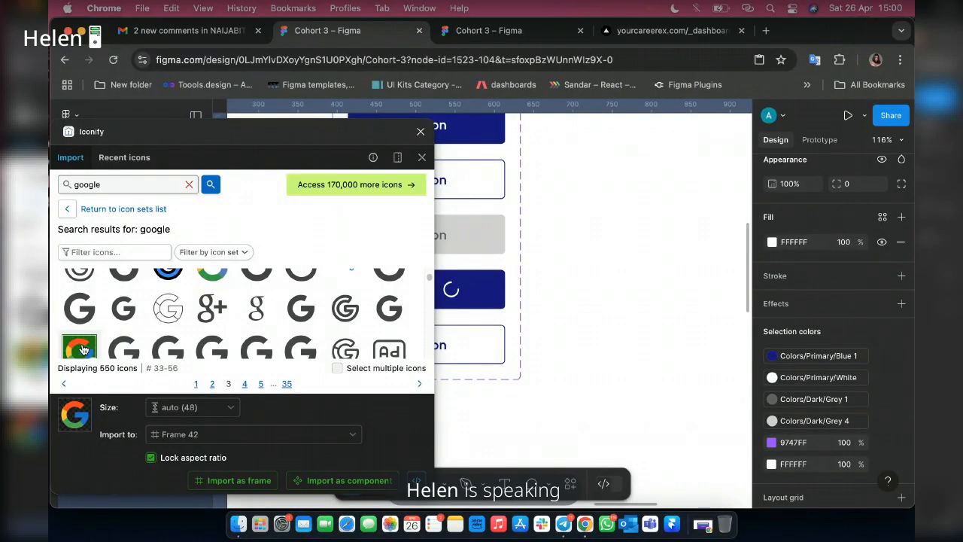
{"action": "left_click_drag", "start_coordinate": [610, 232], "coordinate": [610, 228]}
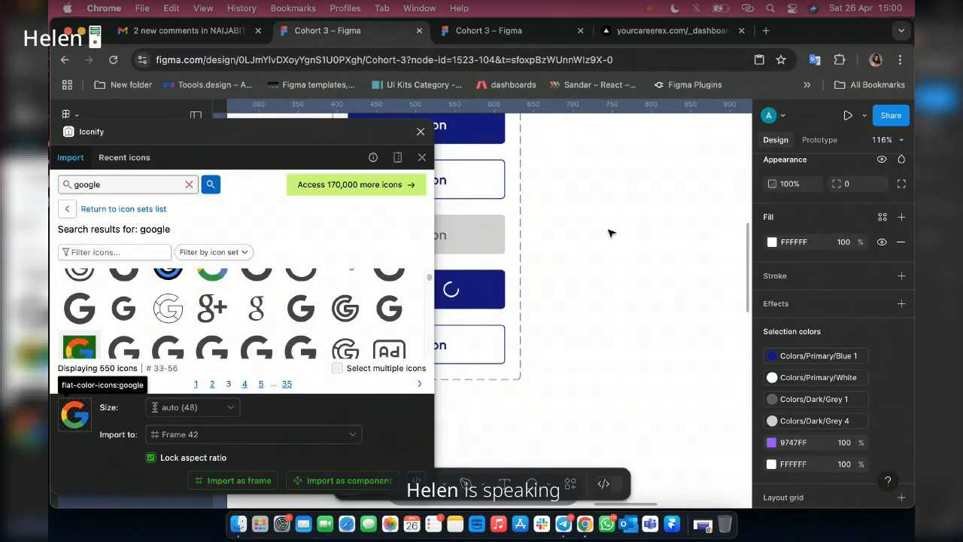
Search all icon sets for "apple", place the ic:baseline-apple logo at 24 px below the Google logo, and close Iconify.
{"action": "left_click", "coordinate": [189, 185]}
{"action": "type", "text": "apple"}
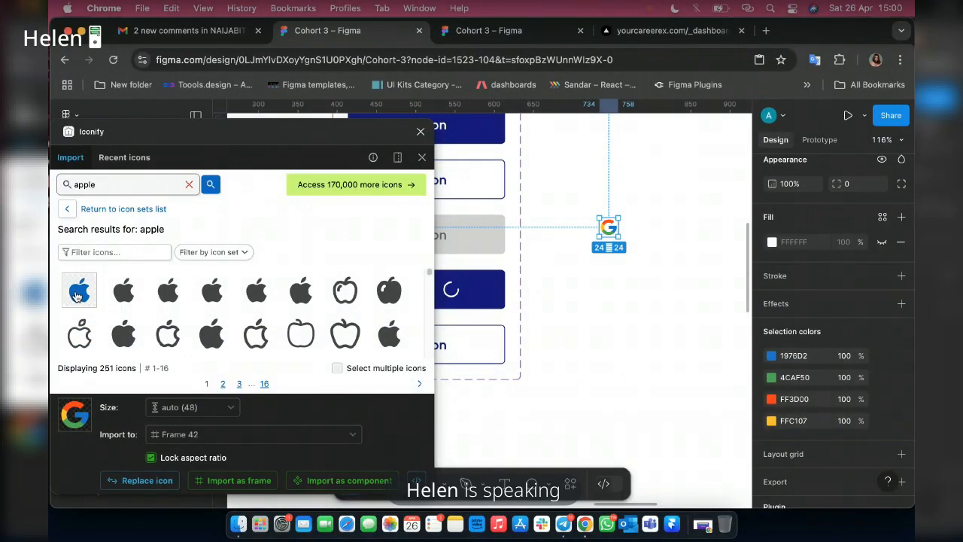
{"action": "left_click_drag", "start_coordinate": [79, 289], "coordinate": [620, 307]}
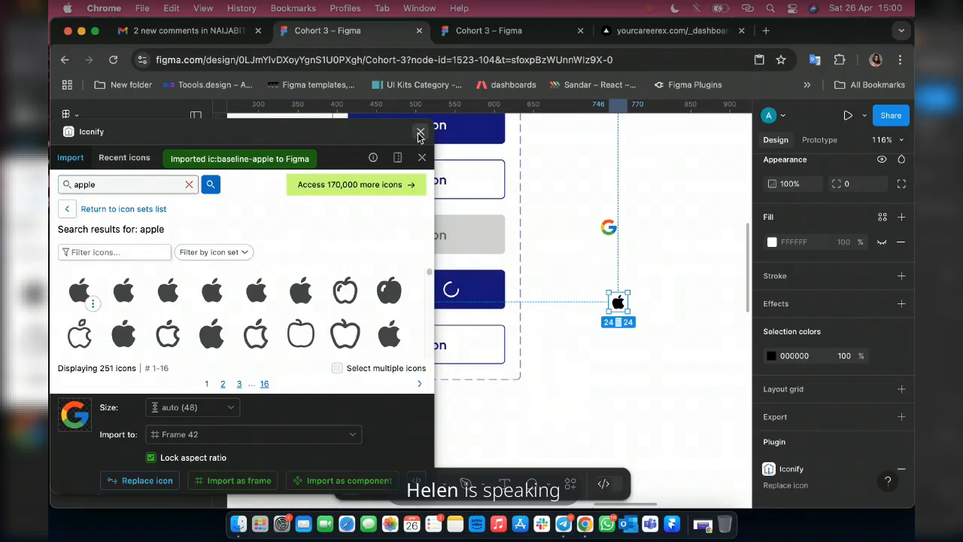
{"action": "left_click", "coordinate": [420, 132]}
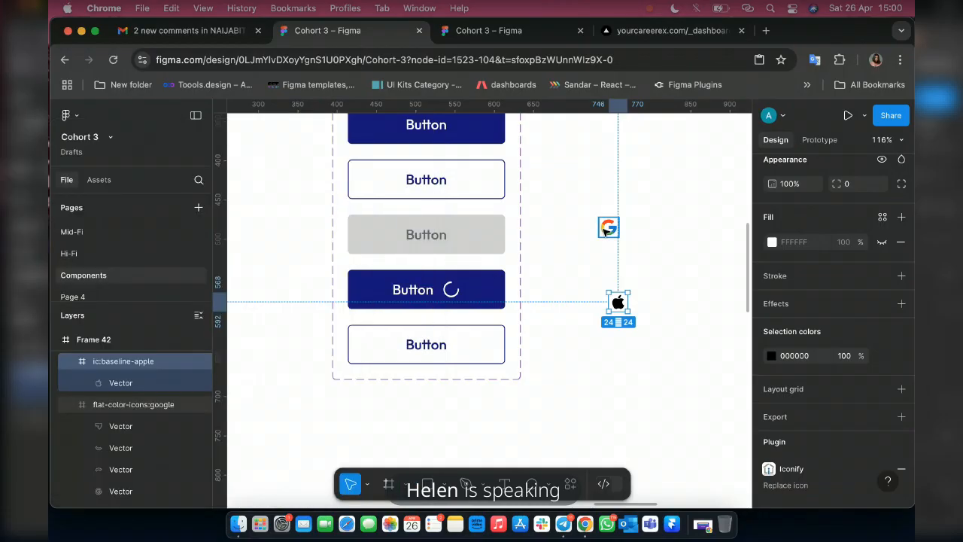
Add a sixth outlined variant below the last one in the Button component set.
{"action": "left_click", "coordinate": [474, 336]}
{"action": "left_click", "coordinate": [474, 336]}
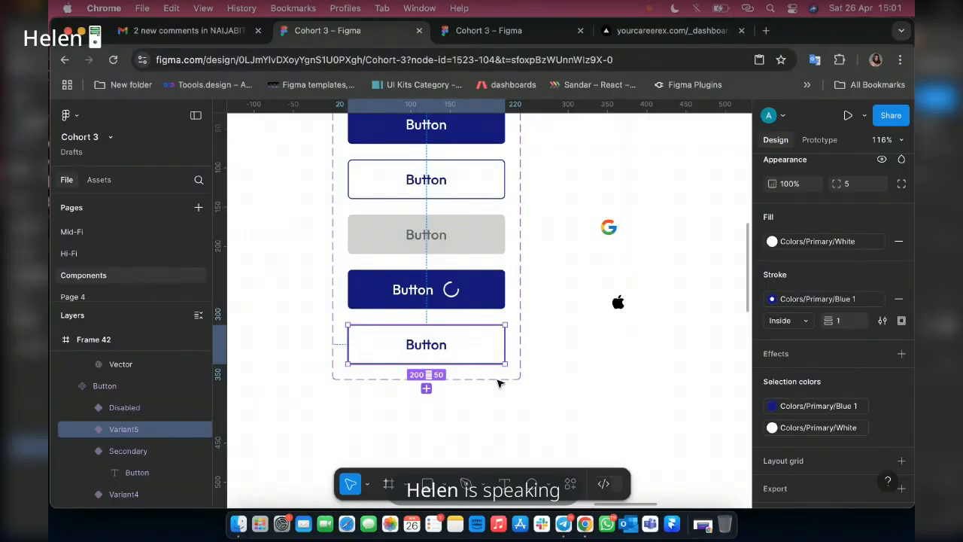
{"action": "left_click", "coordinate": [426, 389]}
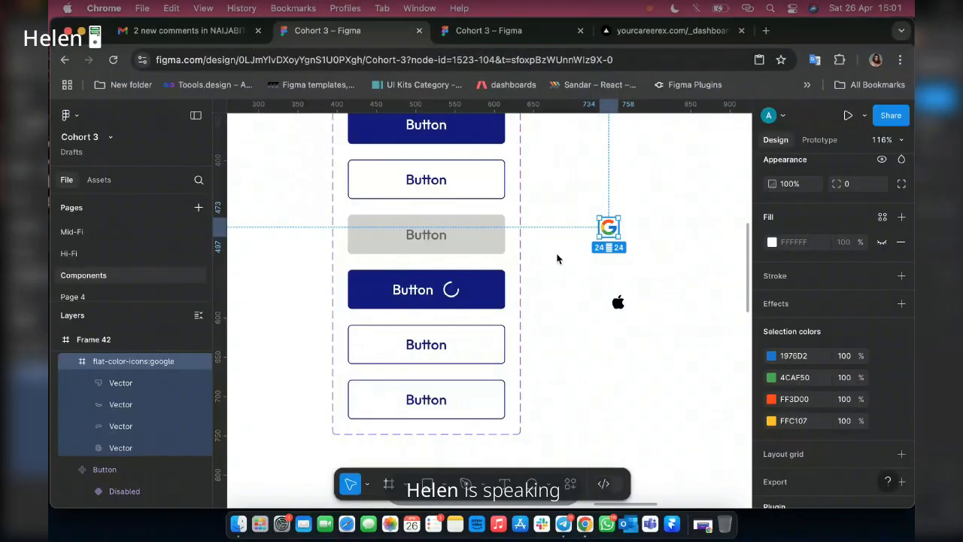
Move the Google logo before the label in the fifth button variant and the Apple logo before the label in the sixth.
{"action": "double_click", "coordinate": [376, 346]}
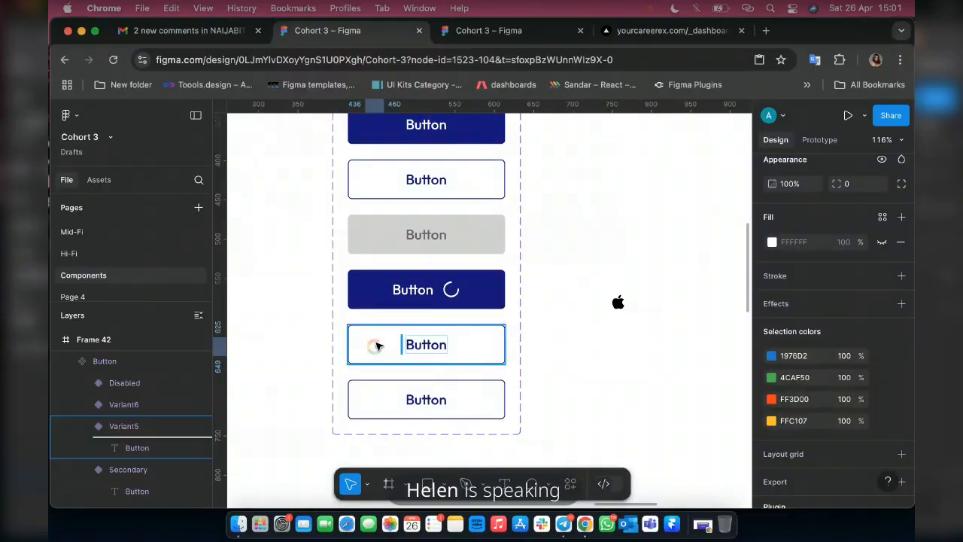
{"action": "left_click_drag", "start_coordinate": [378, 345], "coordinate": [376, 346]}
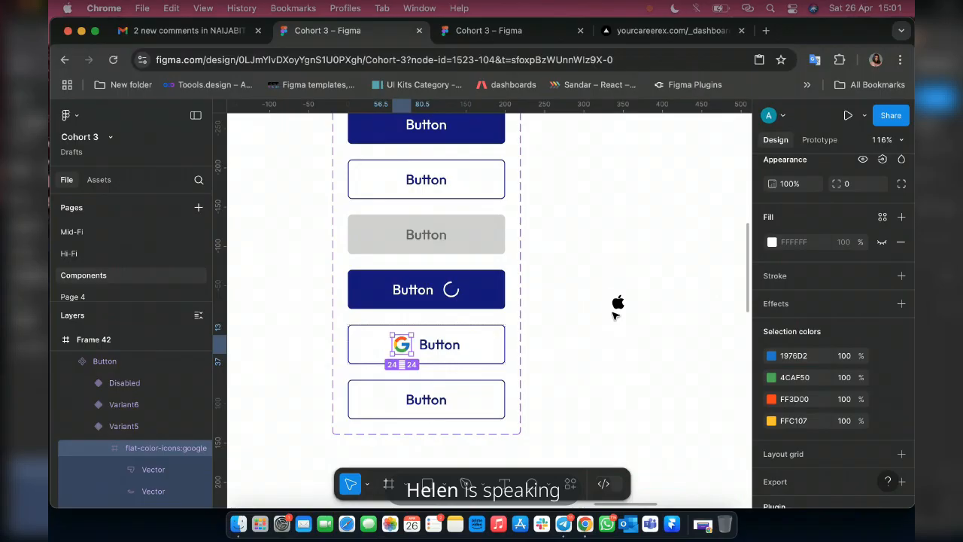
{"action": "left_click_drag", "start_coordinate": [614, 315], "coordinate": [615, 315]}
{"action": "left_click_drag", "start_coordinate": [380, 397], "coordinate": [378, 398]}
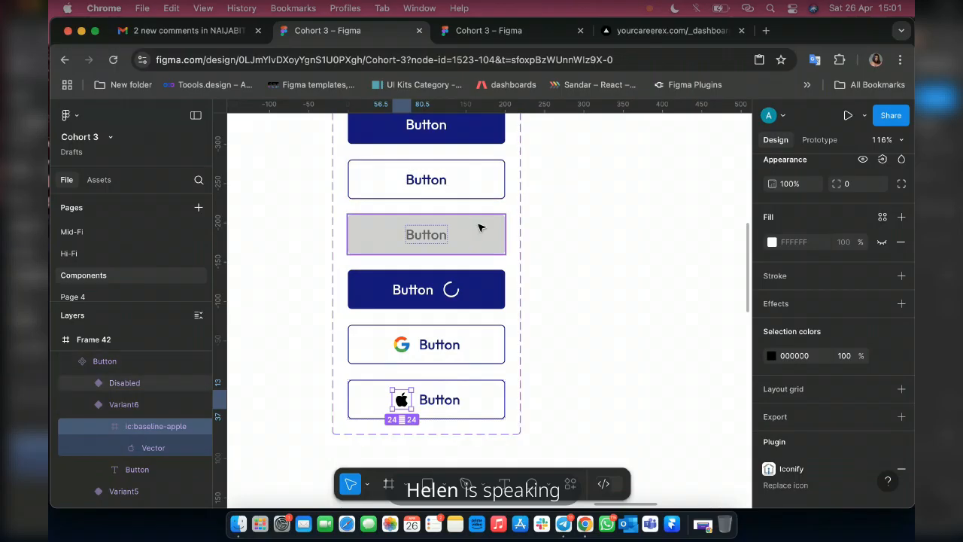
Set Property 1 of the button variant with the spinner icon to "Loader".
{"action": "left_click", "coordinate": [487, 295]}
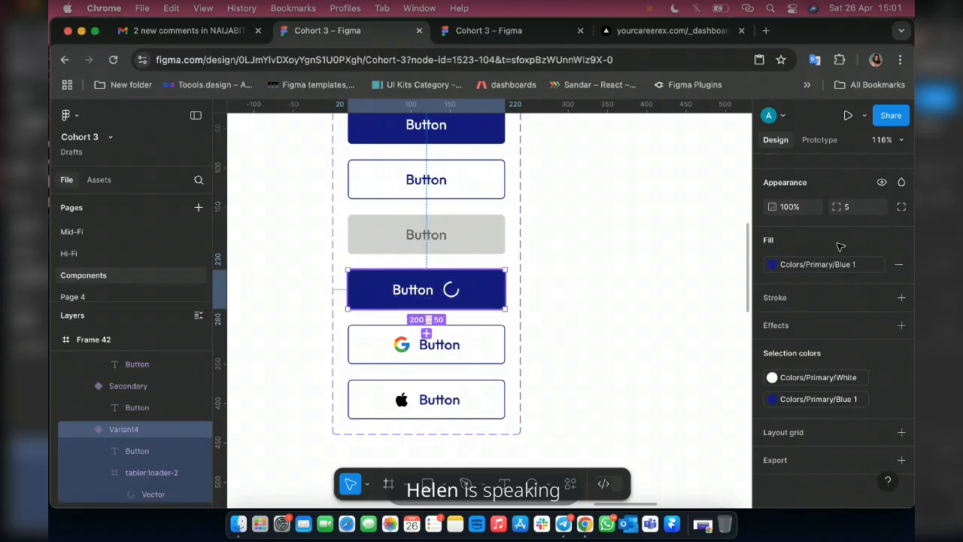
{"action": "left_click", "coordinate": [846, 215]}
{"action": "key", "text": "BackSpace"}
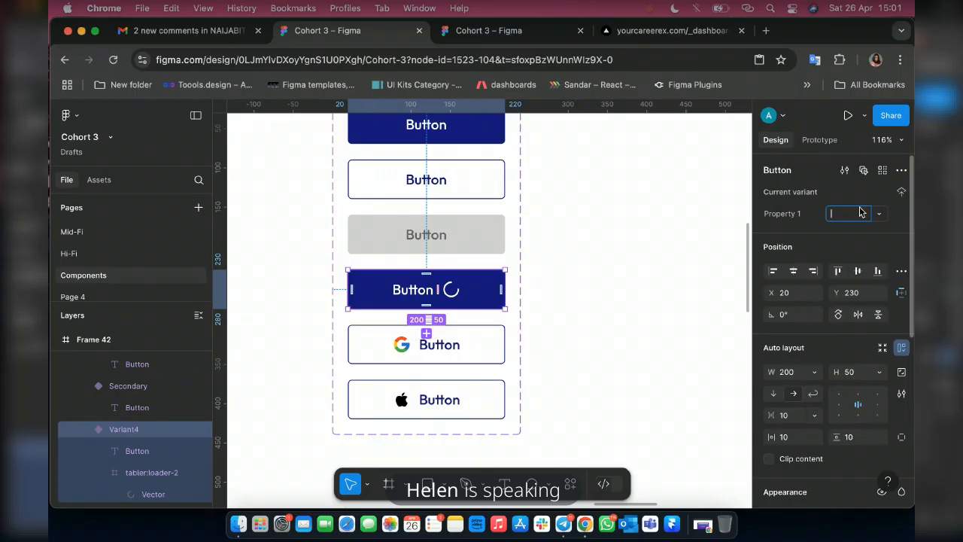
{"action": "type", "text": "Loader"}
Set Property 1 of the button variant with the Google logo to "With Google".
{"action": "left_click", "coordinate": [477, 333]}
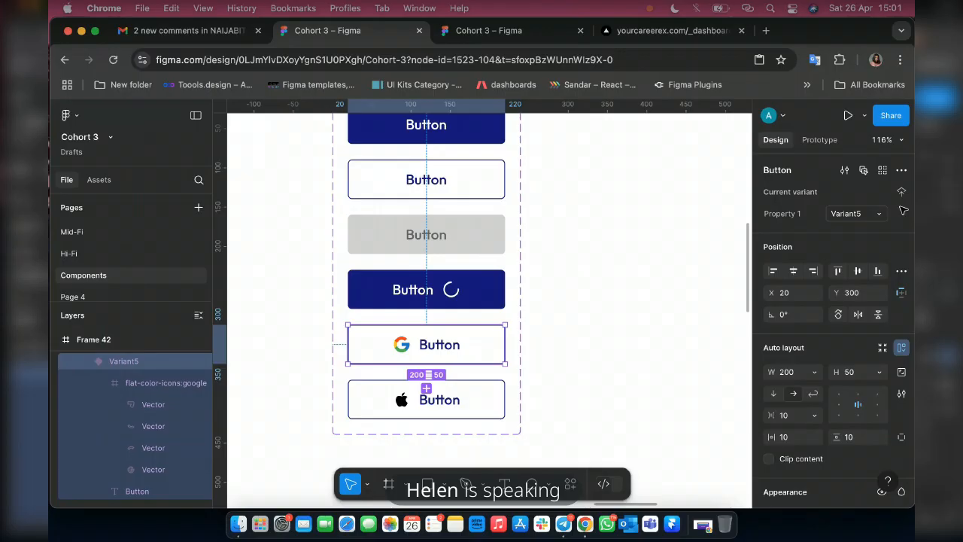
{"action": "left_click", "coordinate": [843, 216]}
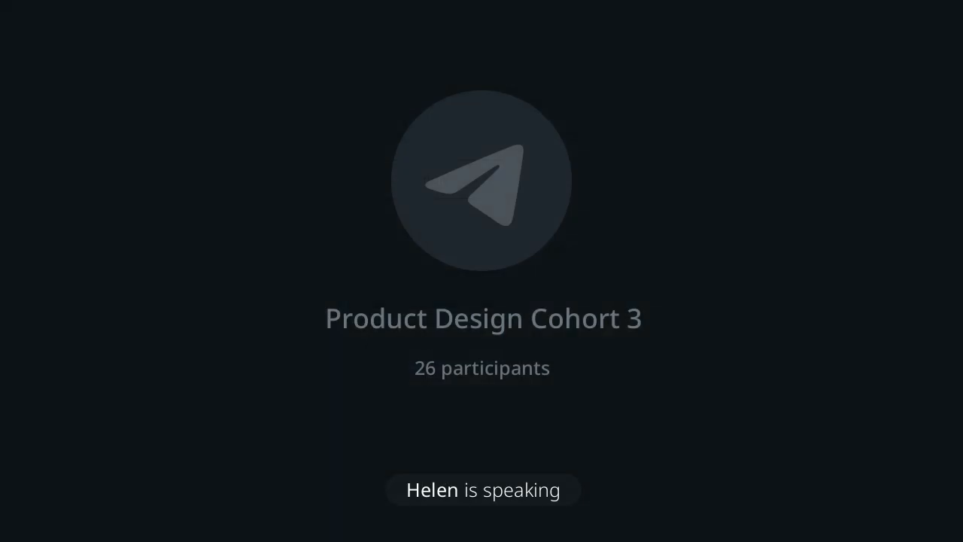
{"action": "type", "text": "With G"}
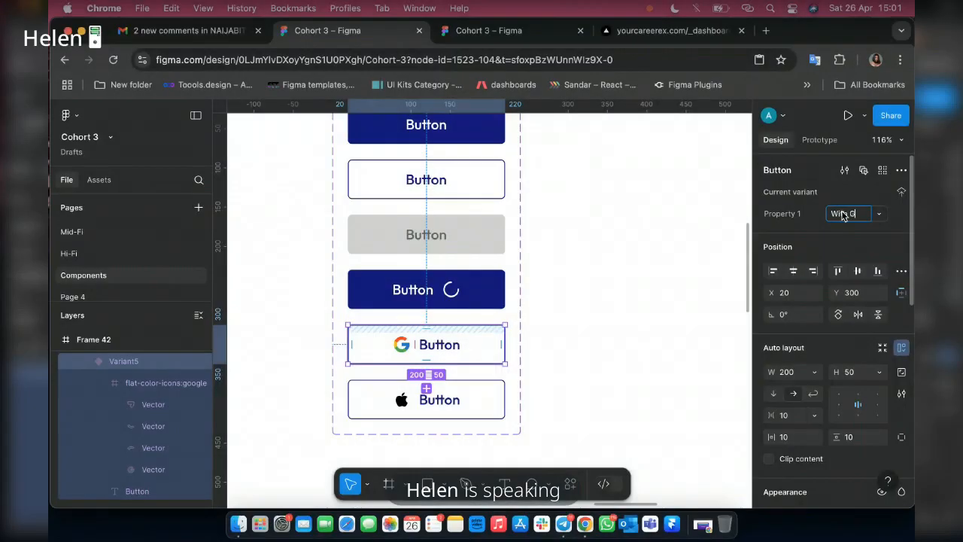
{"action": "type", "text": "oogle"}
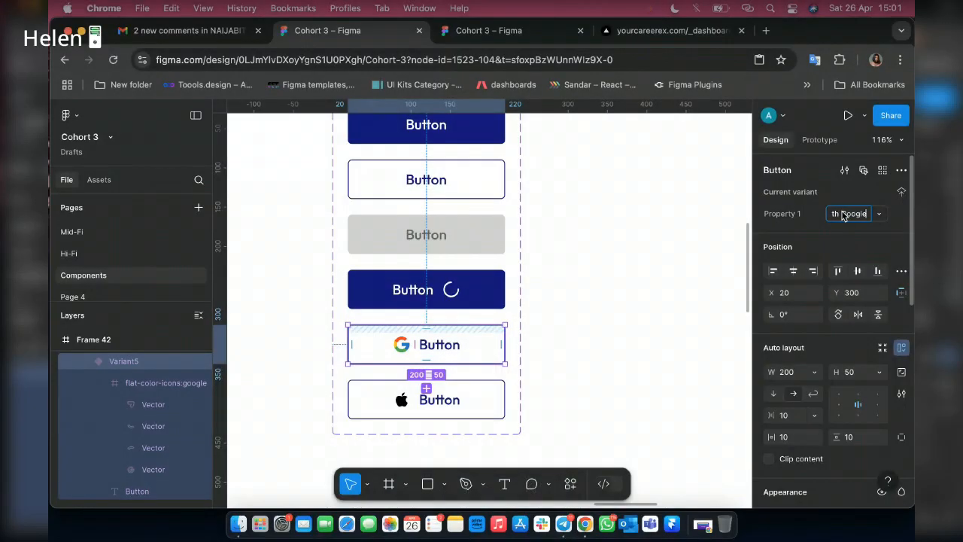
Set Property 1 of the button variant with the Apple logo to "With Apple" and select the whole Button component set.
{"action": "left_click", "coordinate": [496, 389]}
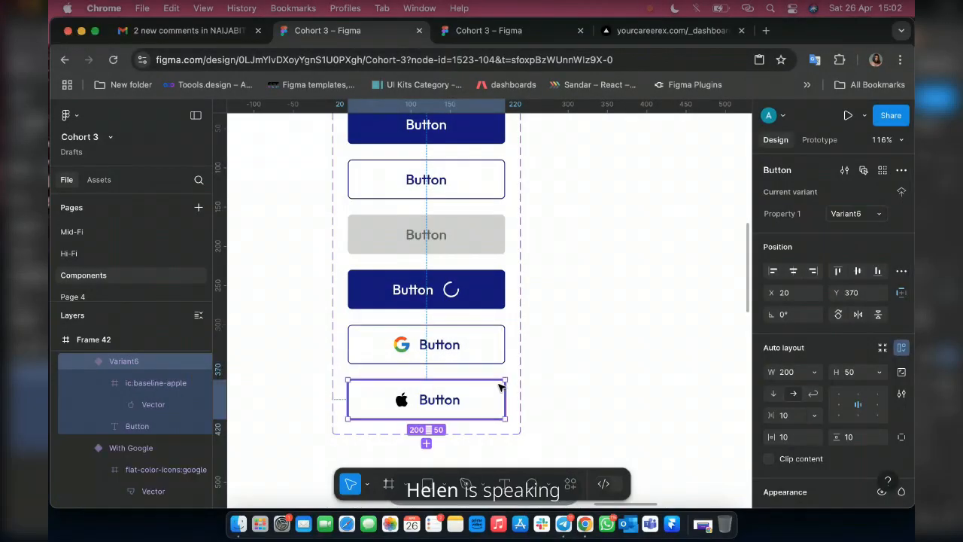
{"action": "left_click", "coordinate": [861, 217]}
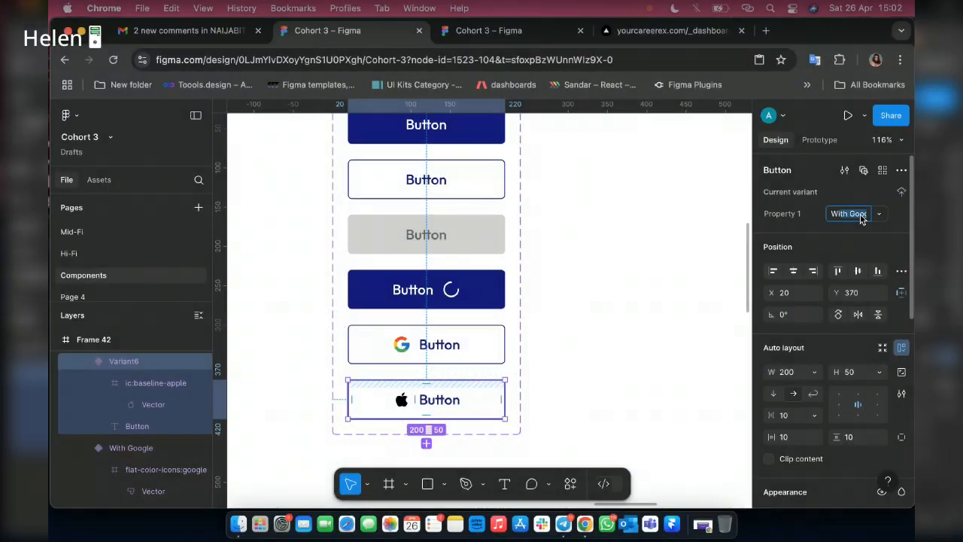
{"action": "type", "text": "With Apple"}
{"action": "key", "text": "Return"}
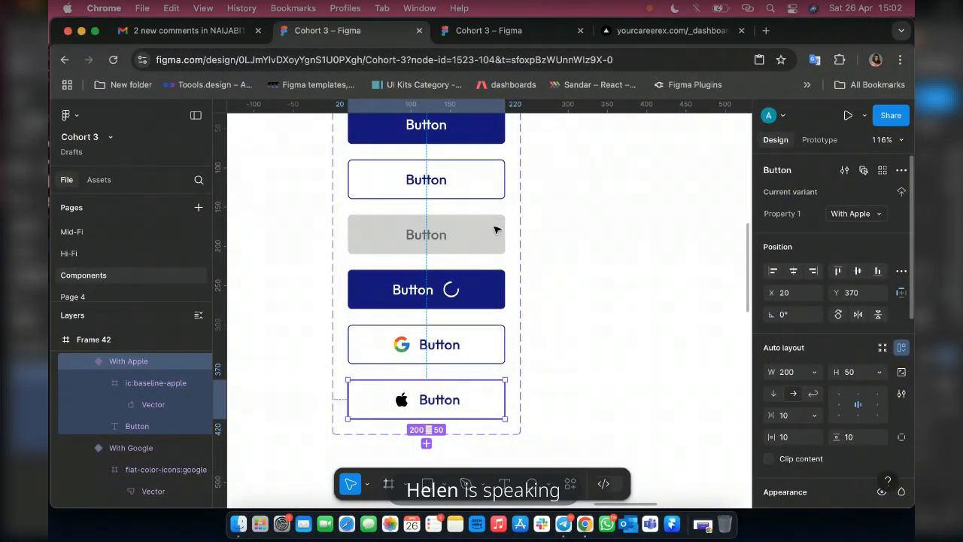
{"action": "scroll", "coordinate": [474, 231], "scroll_direction": "up", "scroll_amount": 3}
{"action": "key", "text": "Escape"}
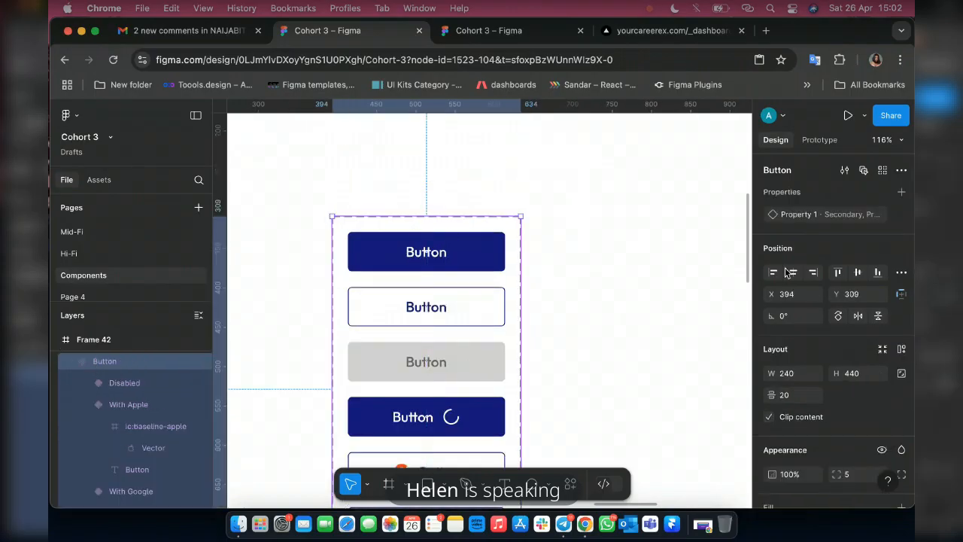
Switch to Page 4 and draw a frame of about 392 × 306 px on the empty canvas.
{"action": "scroll", "coordinate": [245, 263], "scroll_direction": "down", "scroll_amount": 3}
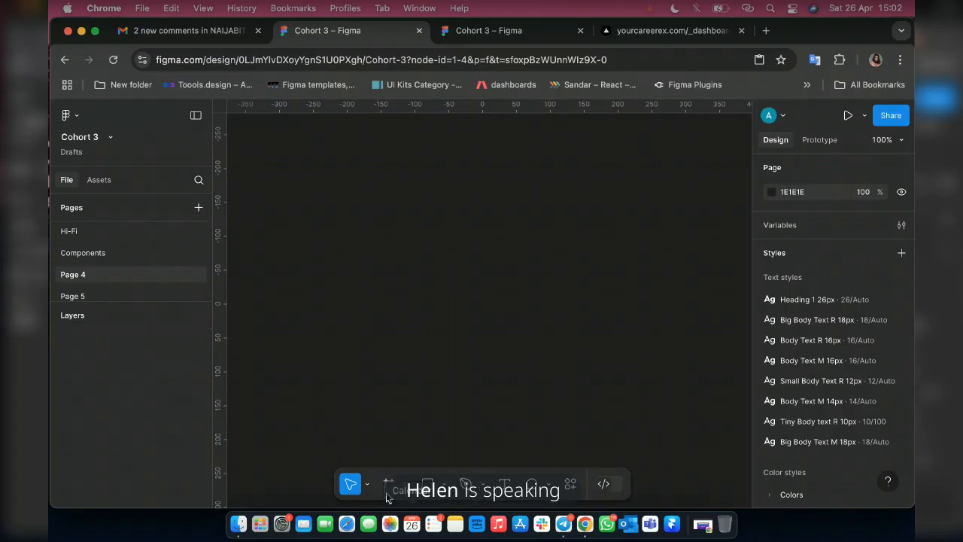
{"action": "left_click", "coordinate": [388, 485]}
{"action": "left_click_drag", "start_coordinate": [333, 173], "coordinate": [599, 380]}
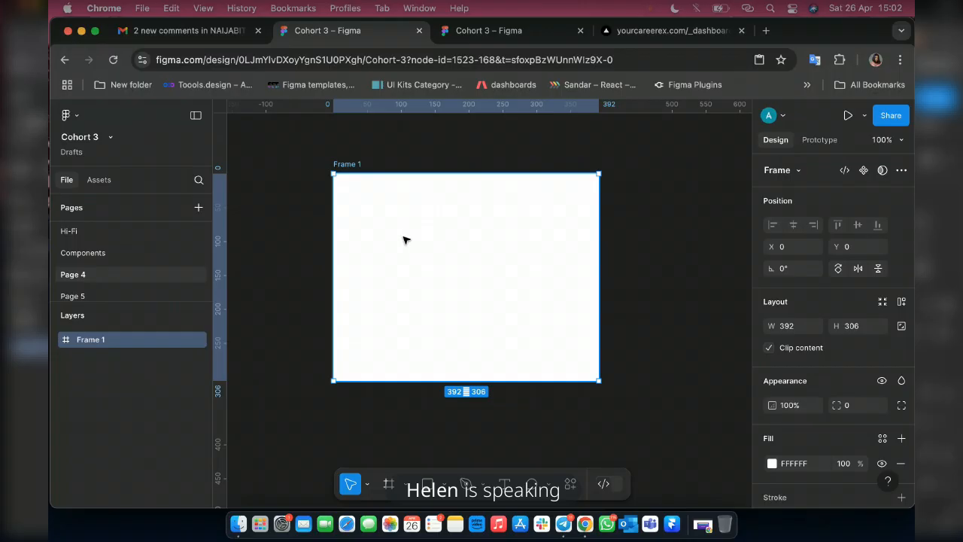
Rename the Components page as "Components + Style Guide".
{"action": "double_click", "coordinate": [93, 254]}
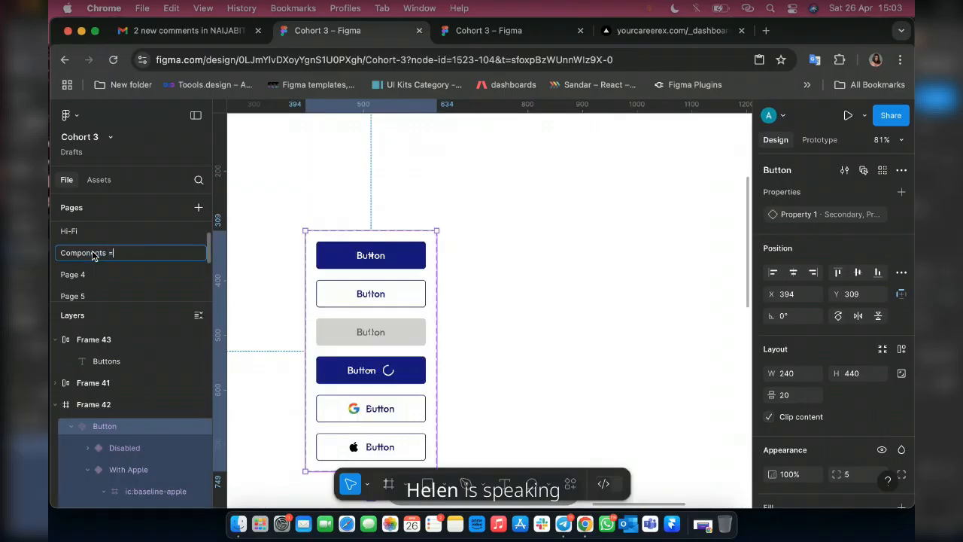
{"action": "type", "text": "+ Style GUID"}
{"action": "key", "text": "BackSpace"}
{"action": "key", "text": "BackSpace"}
{"action": "key", "text": "BackSpace"}
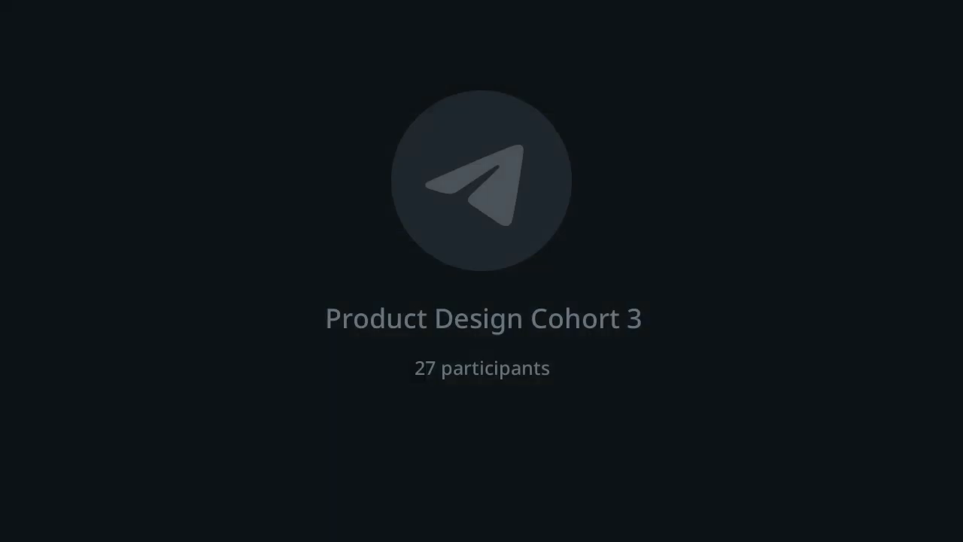
{"action": "type", "text": "uide"}
{"action": "key", "text": "Return"}
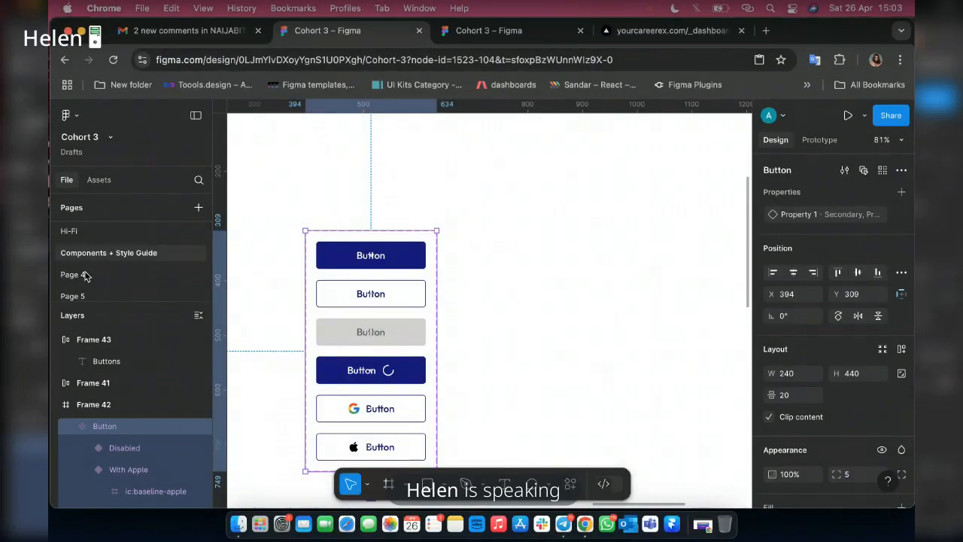
Return to Page 4 and browse the file's local component assets from the Components + Style Guide page.
{"action": "left_click", "coordinate": [88, 271]}
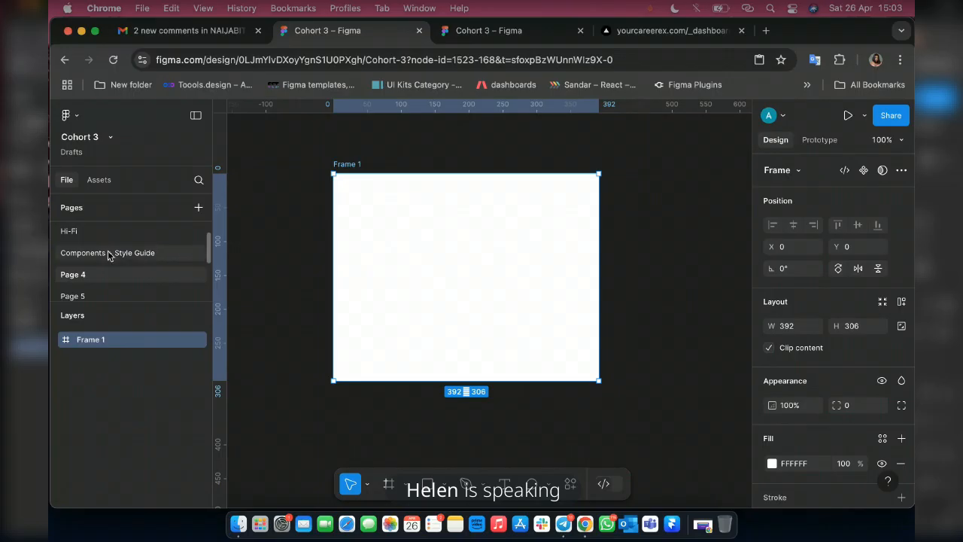
{"action": "left_click", "coordinate": [100, 181]}
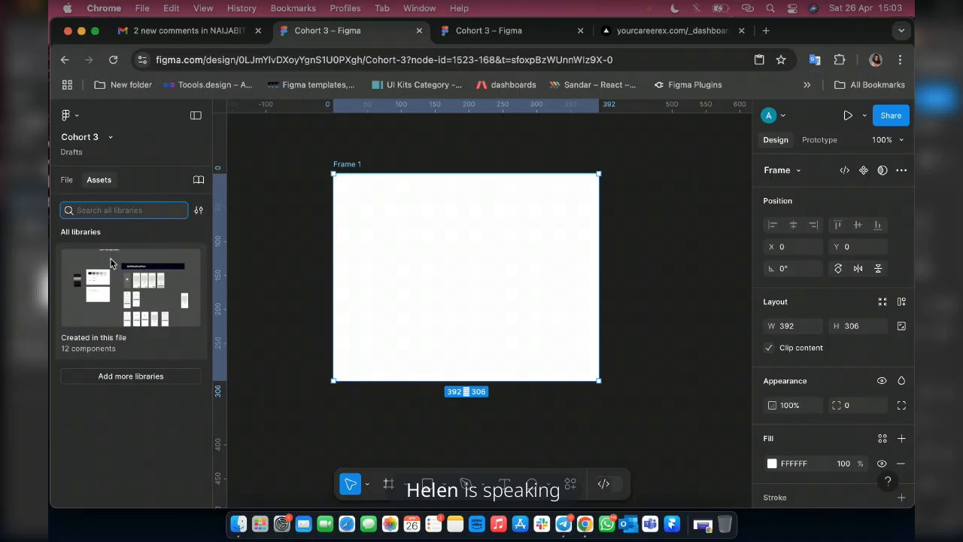
{"action": "left_click", "coordinate": [142, 254]}
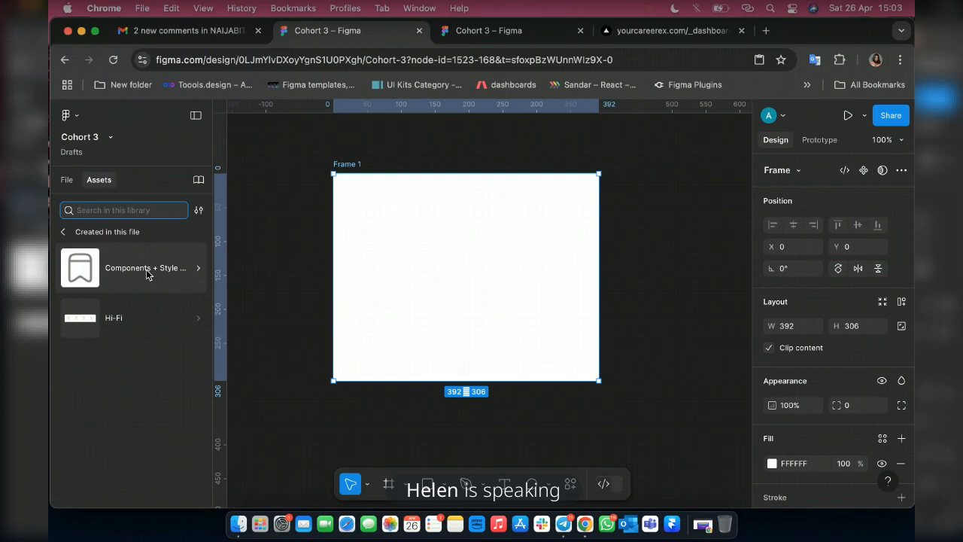
{"action": "left_click", "coordinate": [146, 270]}
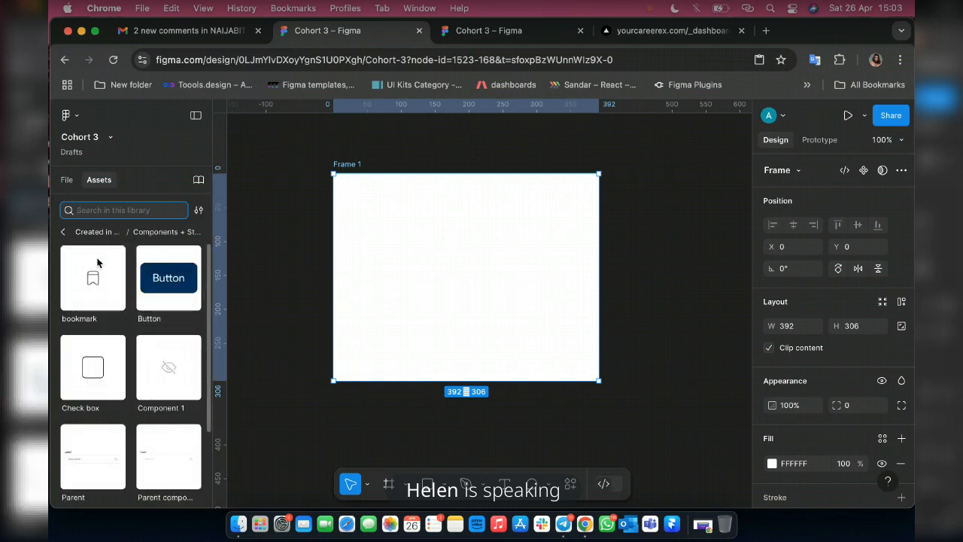
{"action": "scroll", "coordinate": [96, 373], "scroll_direction": "down", "scroll_amount": 2}
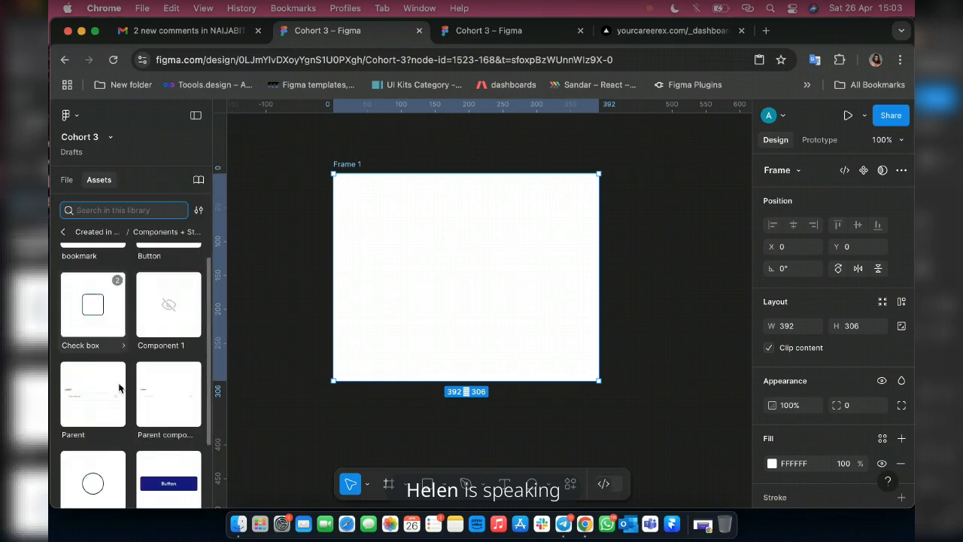
{"action": "left_click", "coordinate": [66, 210]}
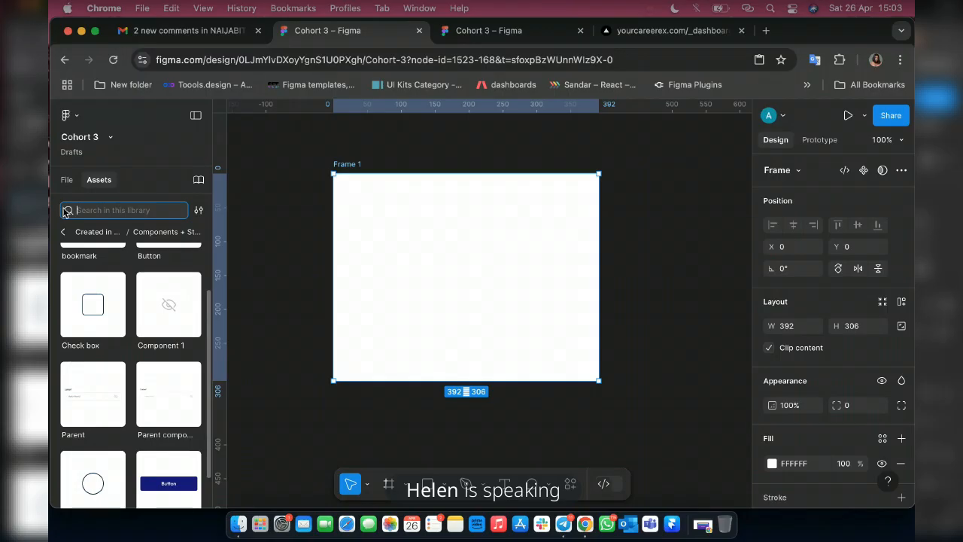
{"action": "scroll", "coordinate": [83, 380], "scroll_direction": "up", "scroll_amount": 2}
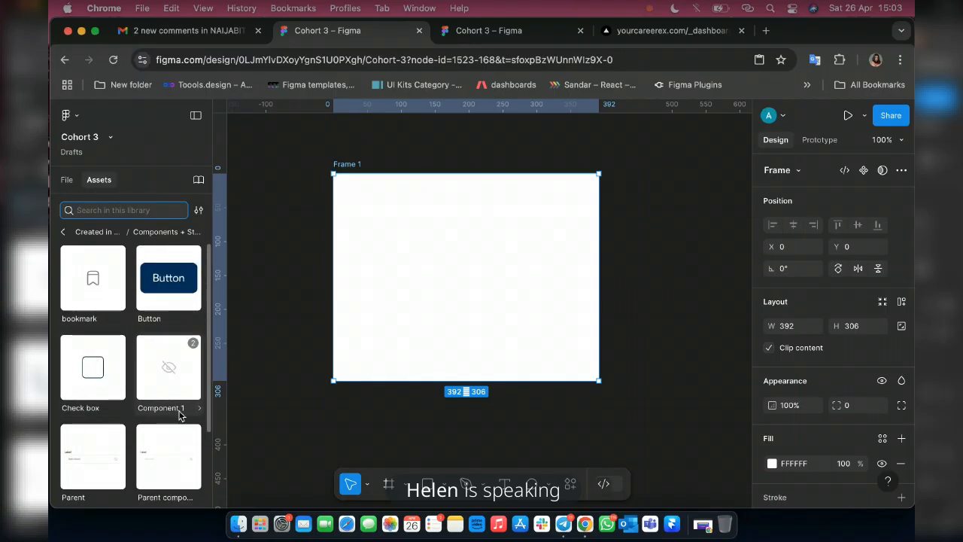
{"action": "scroll", "coordinate": [156, 403], "scroll_direction": "down", "scroll_amount": 2}
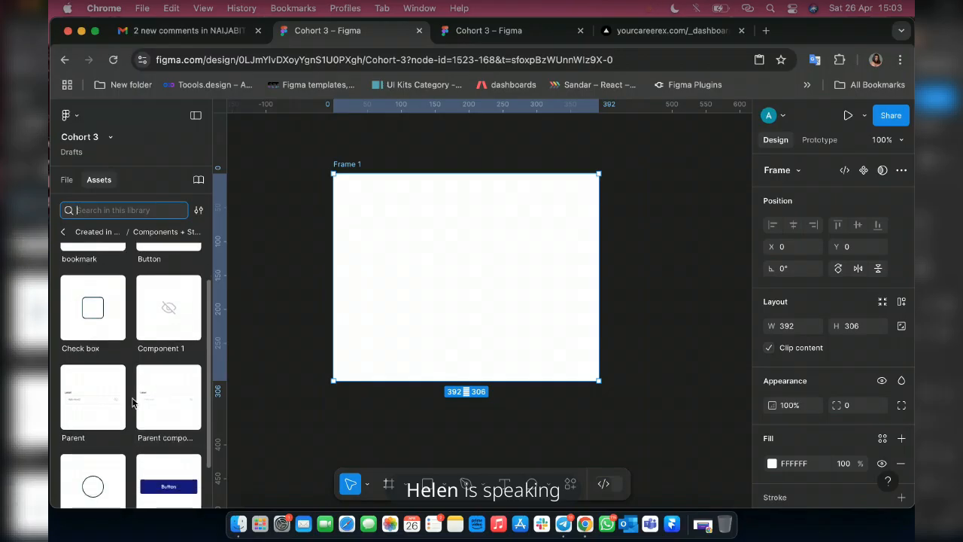
{"action": "scroll", "coordinate": [133, 404], "scroll_direction": "down", "scroll_amount": 1}
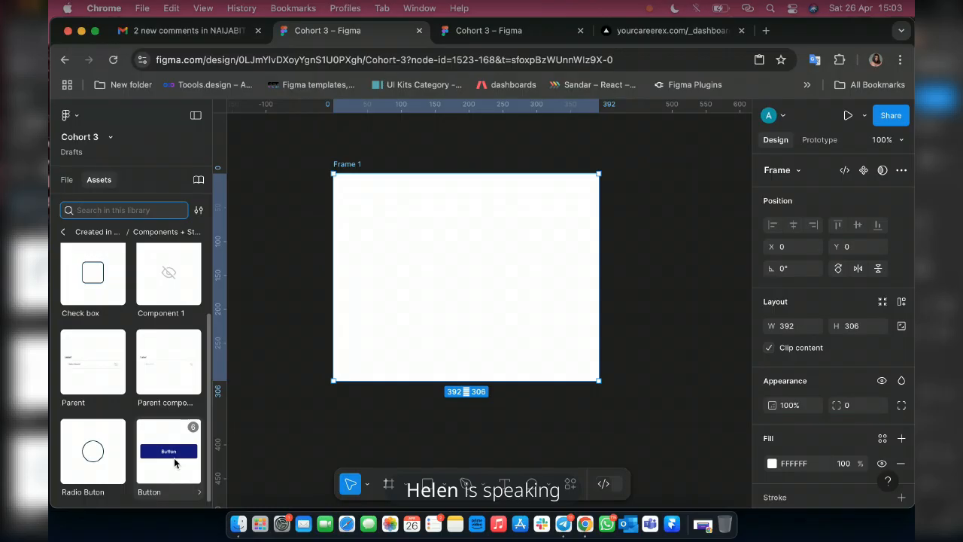
Open the Button asset's details and look through the variants offered for Property 1.
{"action": "left_click", "coordinate": [180, 492]}
{"action": "left_click", "coordinate": [181, 492]}
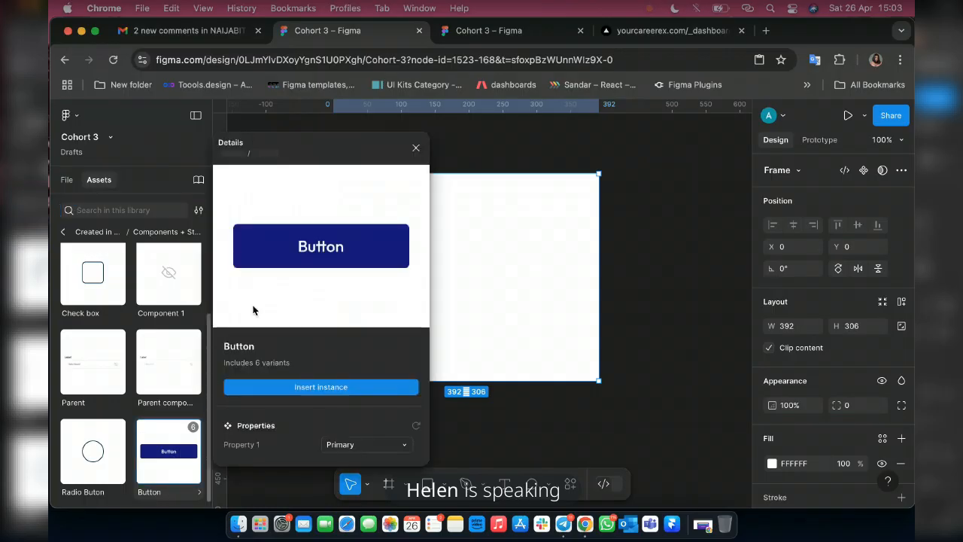
{"action": "left_click", "coordinate": [386, 449]}
{"action": "scroll", "coordinate": [320, 448], "scroll_direction": "down", "scroll_amount": 1}
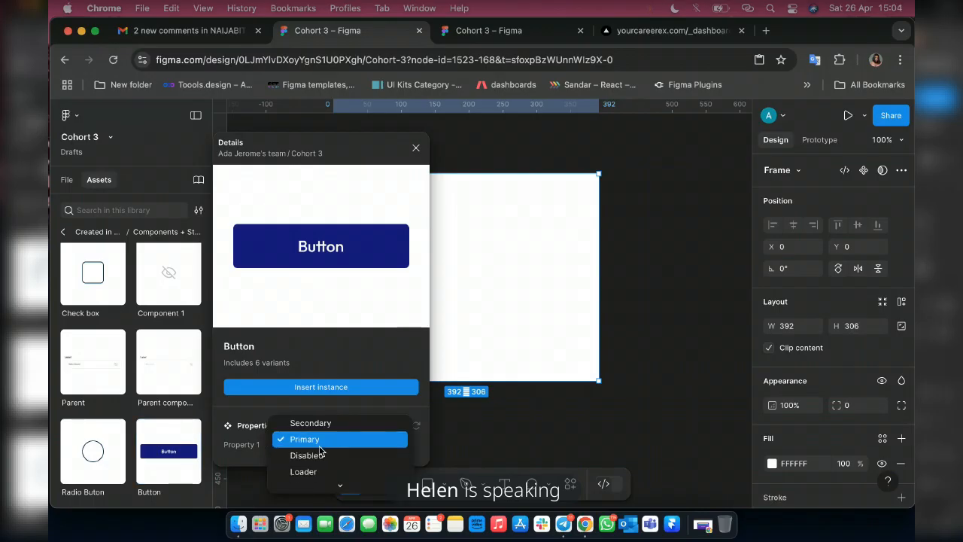
{"action": "scroll", "coordinate": [320, 452], "scroll_direction": "down", "scroll_amount": 1}
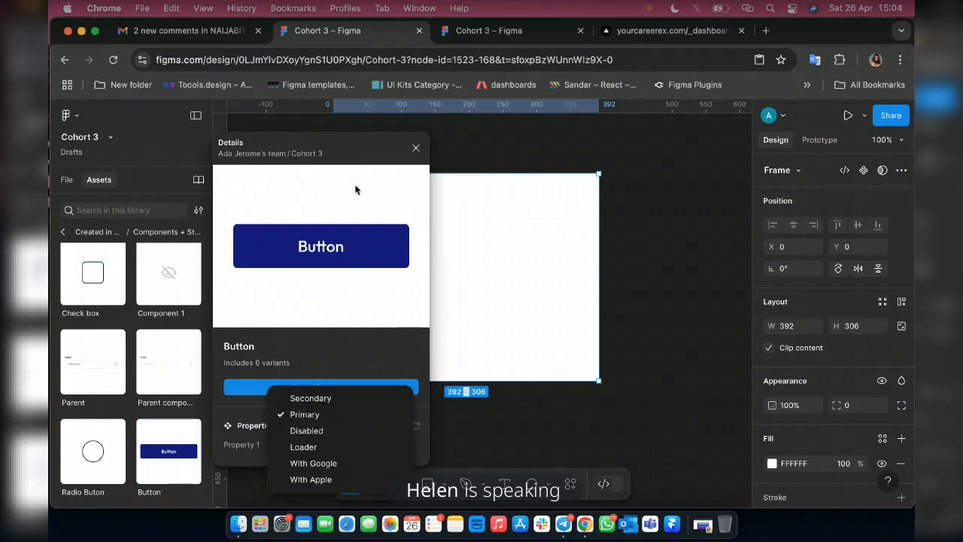
{"action": "left_click", "coordinate": [293, 81]}
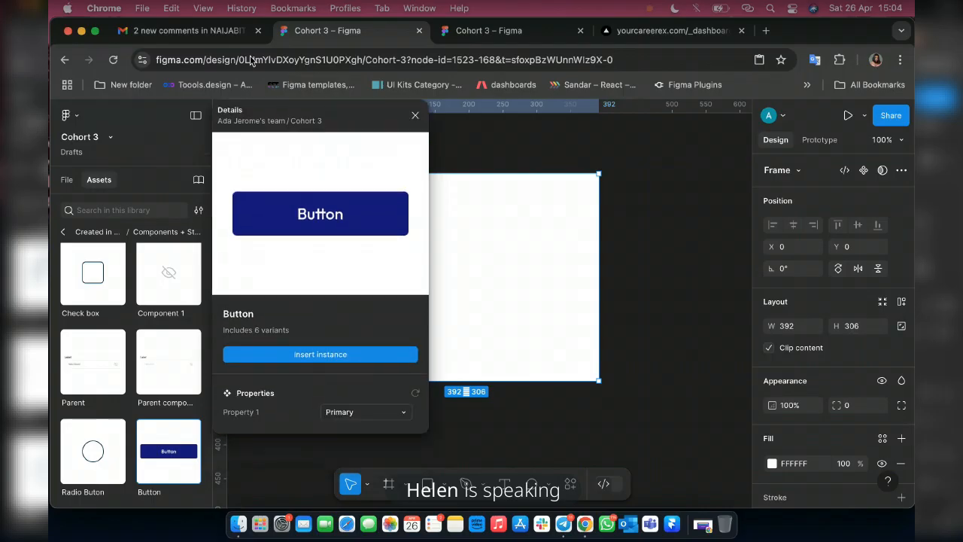
{"action": "left_click", "coordinate": [349, 415]}
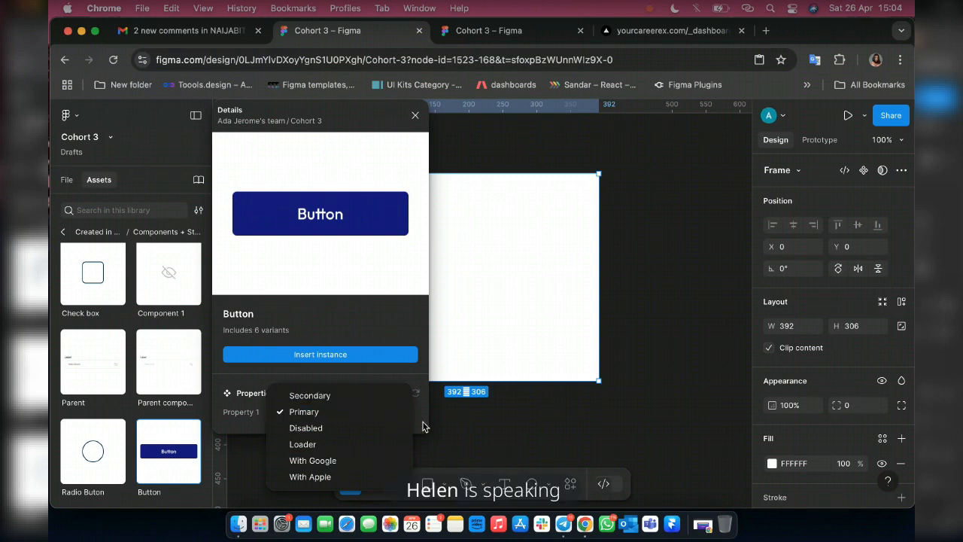
{"action": "left_click", "coordinate": [331, 330]}
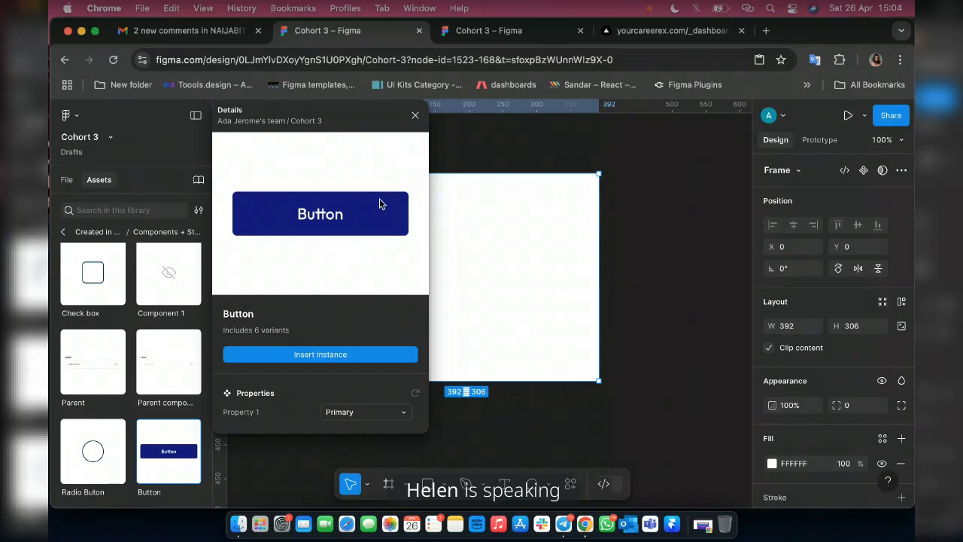
Insert a Primary instance of the Button component over the frame on Page 4 and return to the page's layer list.
{"action": "left_click", "coordinate": [348, 355]}
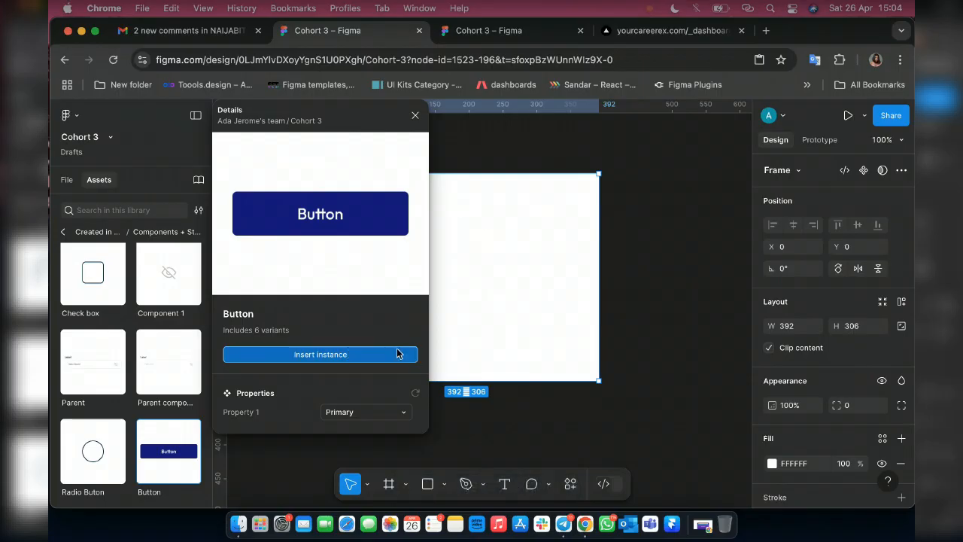
{"action": "left_click", "coordinate": [321, 355]}
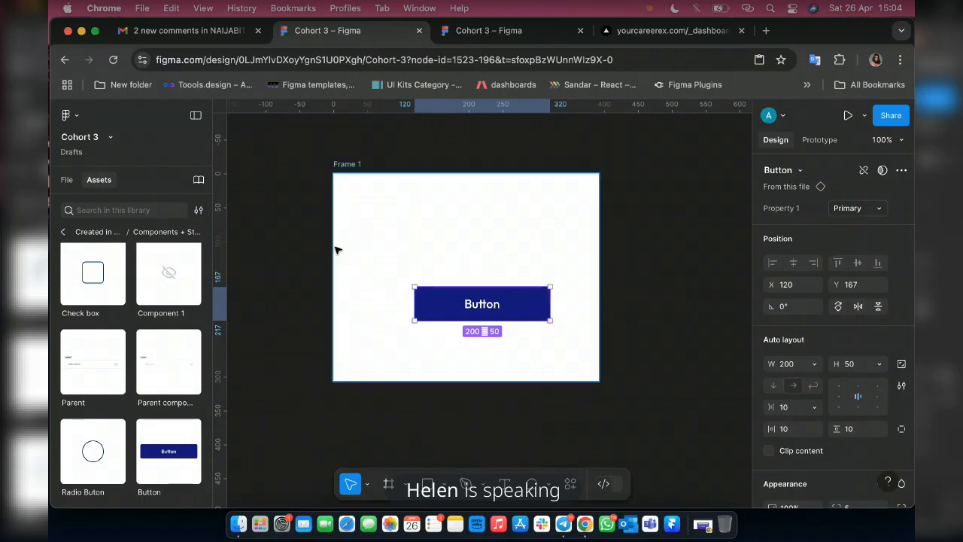
{"action": "left_click", "coordinate": [67, 180]}
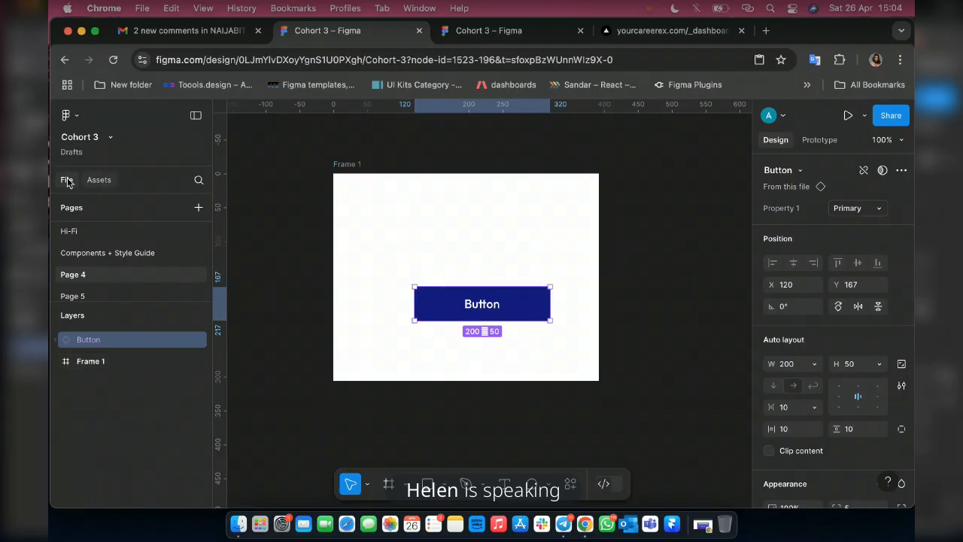
Switch the Button instance's Property 1 to With Google and With Apple, and set it back to Primary.
{"action": "left_click", "coordinate": [848, 208]}
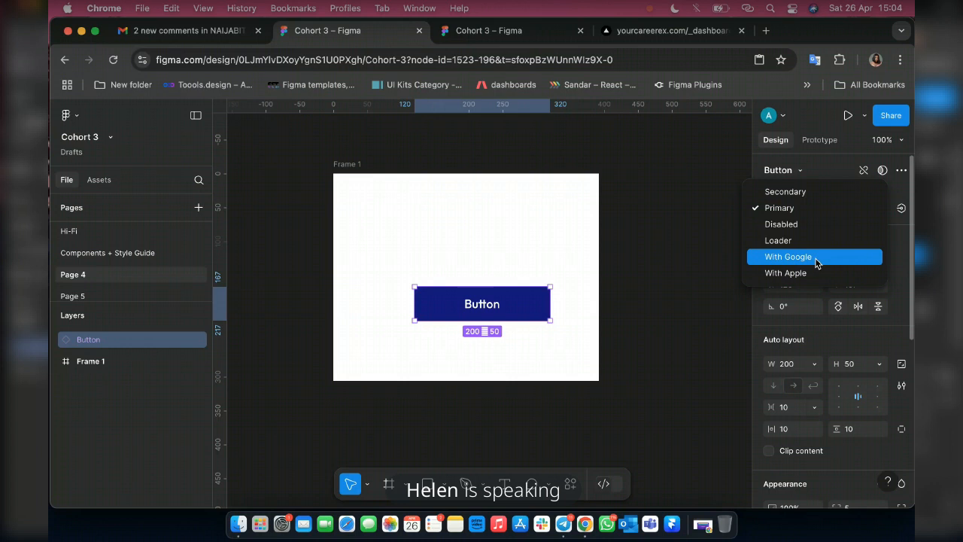
{"action": "left_click", "coordinate": [817, 259]}
{"action": "left_click", "coordinate": [855, 213]}
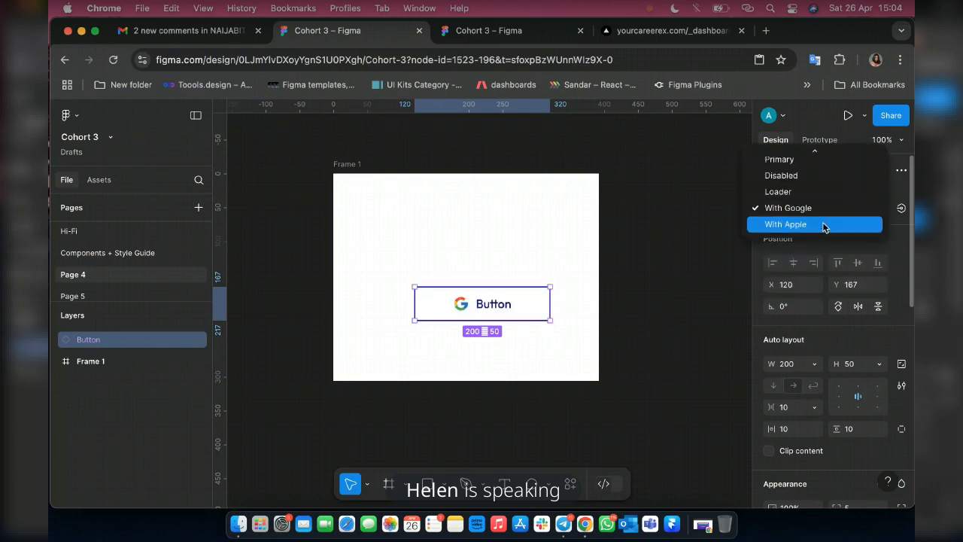
{"action": "left_click", "coordinate": [823, 226]}
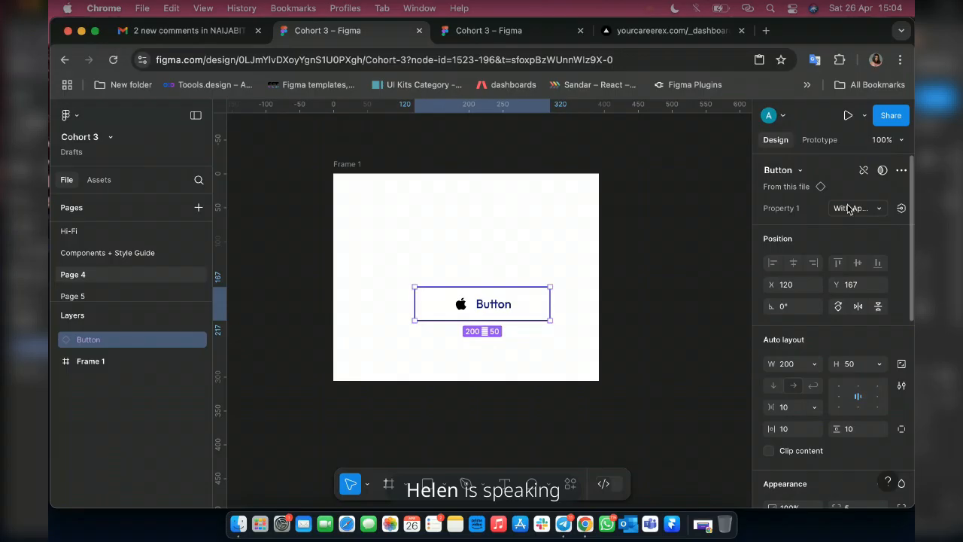
{"action": "left_click", "coordinate": [847, 208]}
{"action": "scroll", "coordinate": [793, 170], "scroll_direction": "up", "scroll_amount": 1}
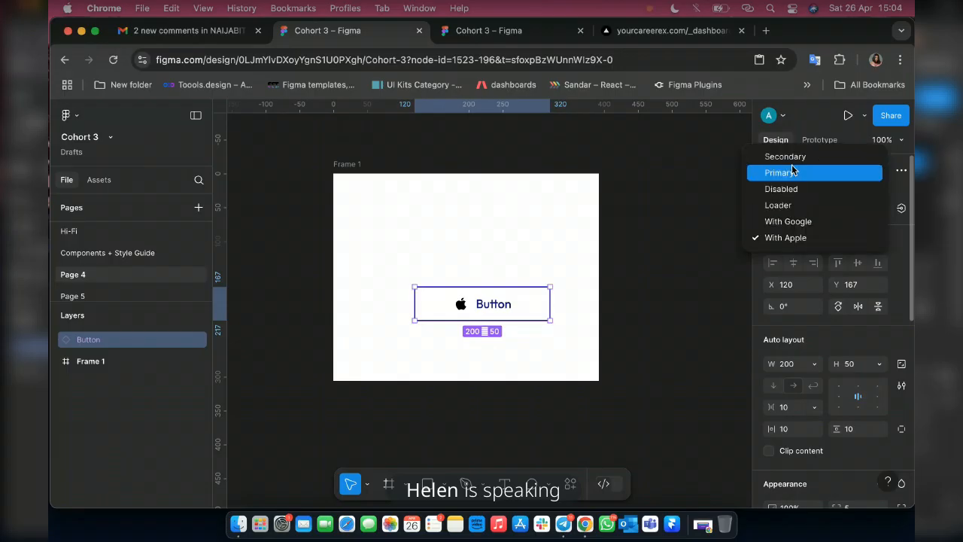
{"action": "left_click", "coordinate": [793, 172]}
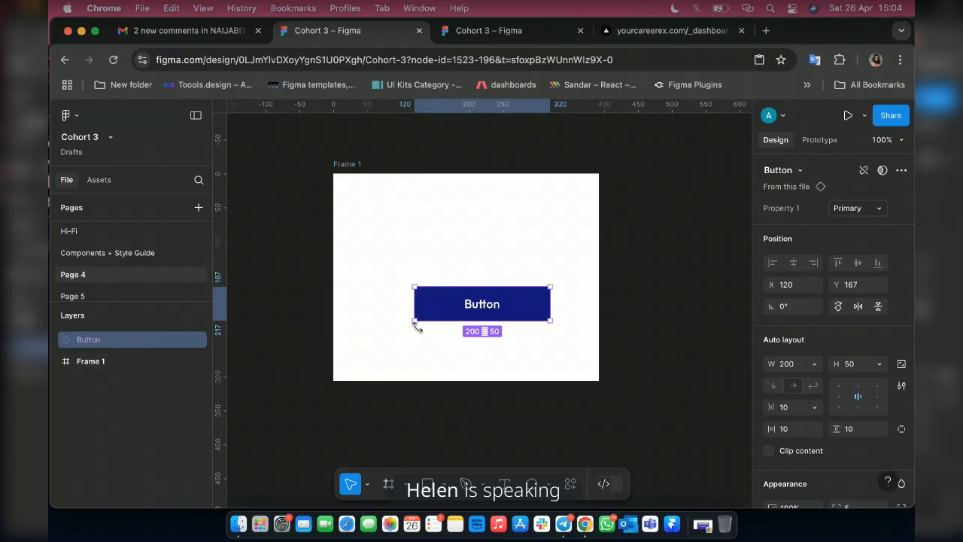
Move the Button instance to the centre of the white frame, at X 96, Y 128.
{"action": "scroll", "coordinate": [444, 319], "scroll_direction": "up", "scroll_amount": 5}
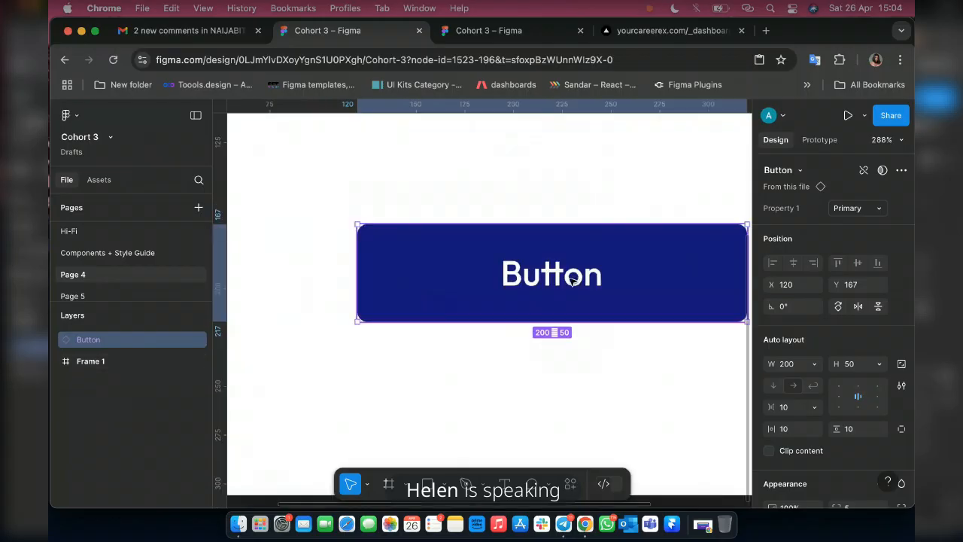
{"action": "scroll", "coordinate": [601, 274], "scroll_direction": "down", "scroll_amount": 6}
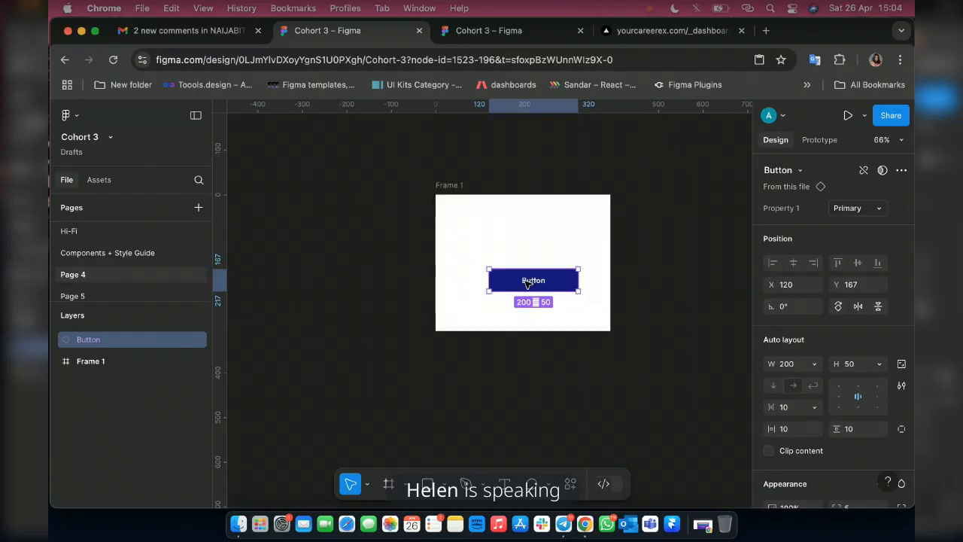
{"action": "left_click_drag", "start_coordinate": [565, 282], "coordinate": [554, 263]}
{"action": "scroll", "coordinate": [556, 263], "scroll_direction": "up", "scroll_amount": 2}
{"action": "scroll", "coordinate": [556, 263], "scroll_direction": "up", "scroll_amount": 5}
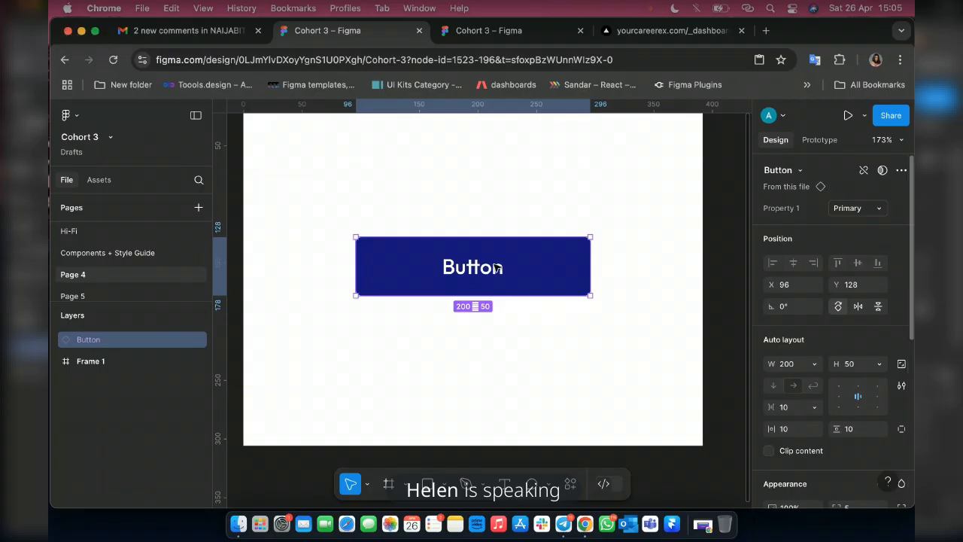
Go from the Button instance on Page 4 to its main component on the Components + Style Guide page.
{"action": "right_click", "coordinate": [407, 280]}
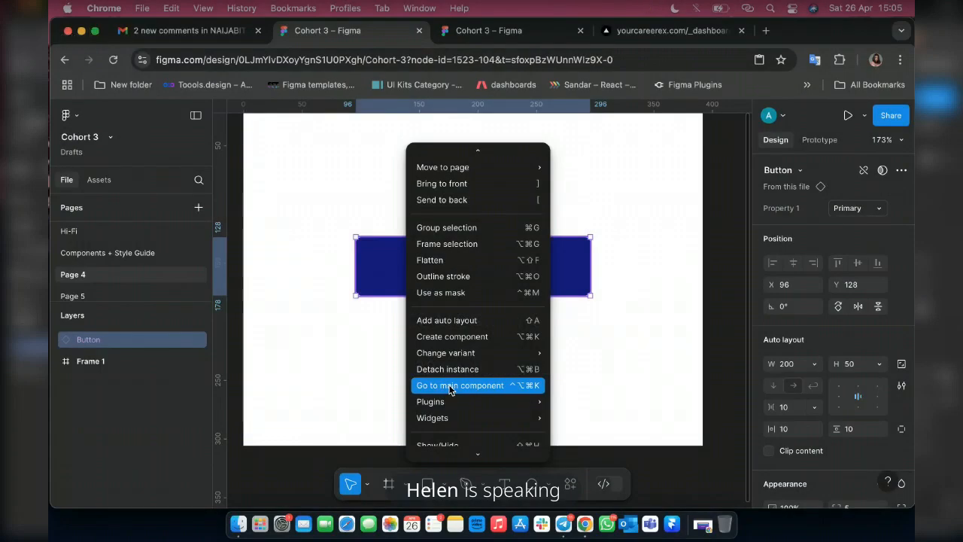
{"action": "left_click", "coordinate": [451, 385]}
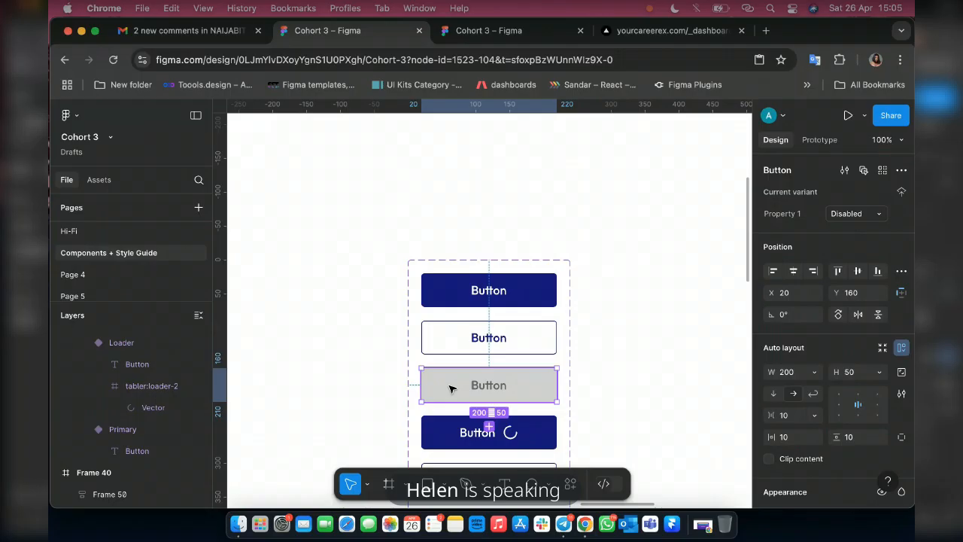
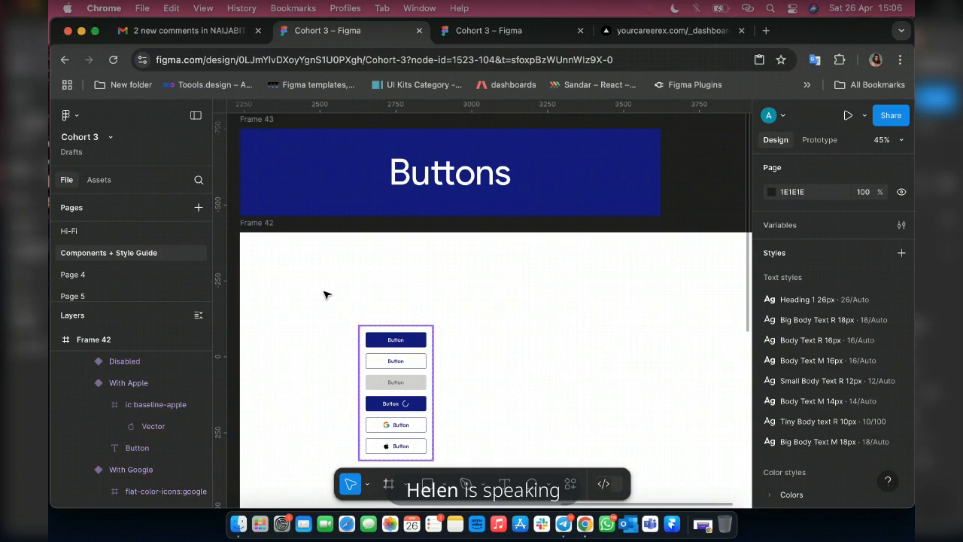
Move the Button component set in Frame 42 to X 202, Y 151.
{"action": "key", "text": "super+z"}
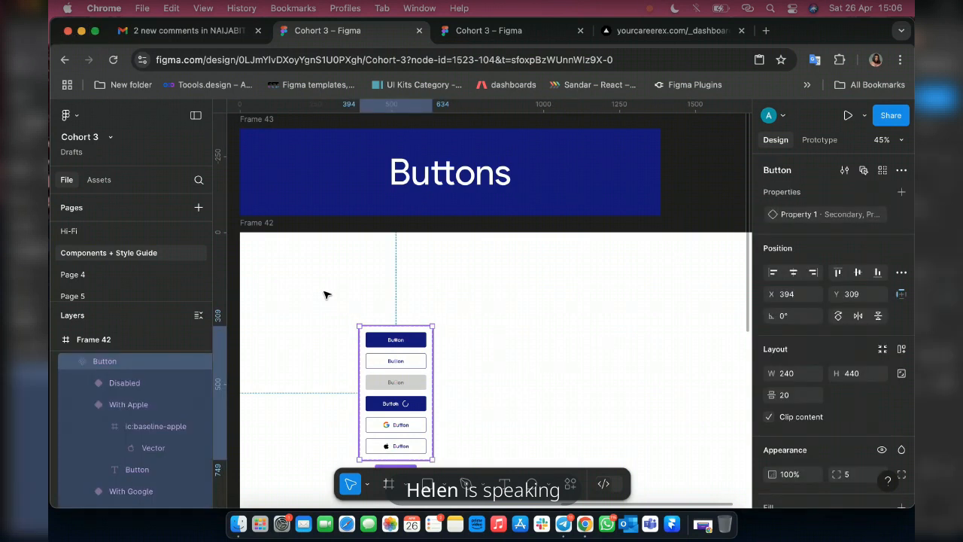
{"action": "key", "text": "super+z"}
{"action": "left_click_drag", "start_coordinate": [327, 294], "coordinate": [347, 296]}
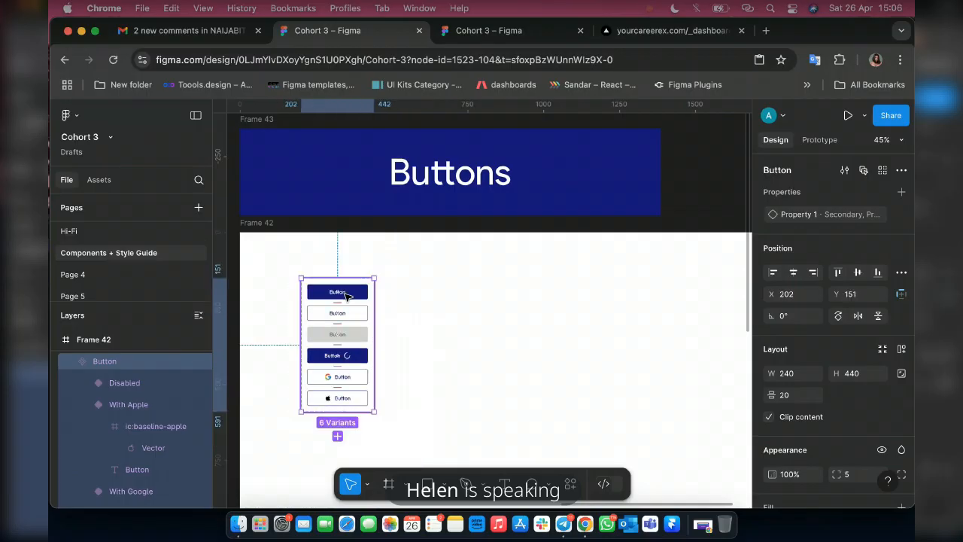
Return from the main component's Primary variant to its Button instance on Page 4.
{"action": "left_click", "coordinate": [347, 295]}
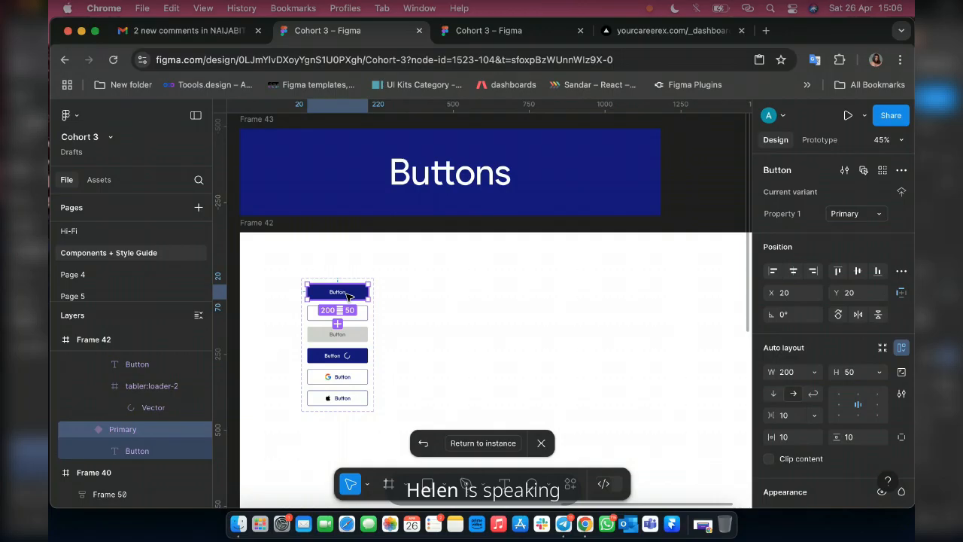
{"action": "left_click", "coordinate": [483, 443]}
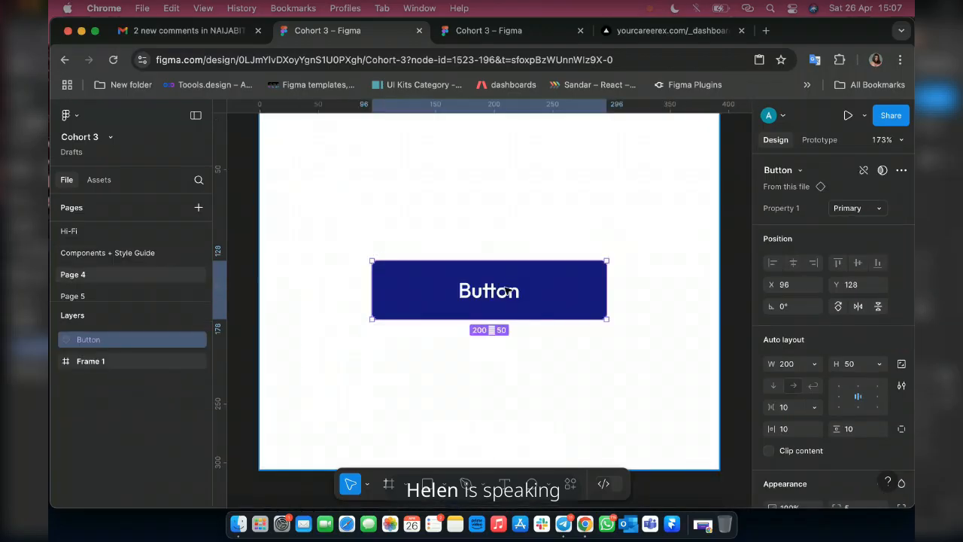
On the Components + Style Guide page, move the Button component set to X 93, Y 97 within Frame 42.
{"action": "left_click", "coordinate": [102, 256]}
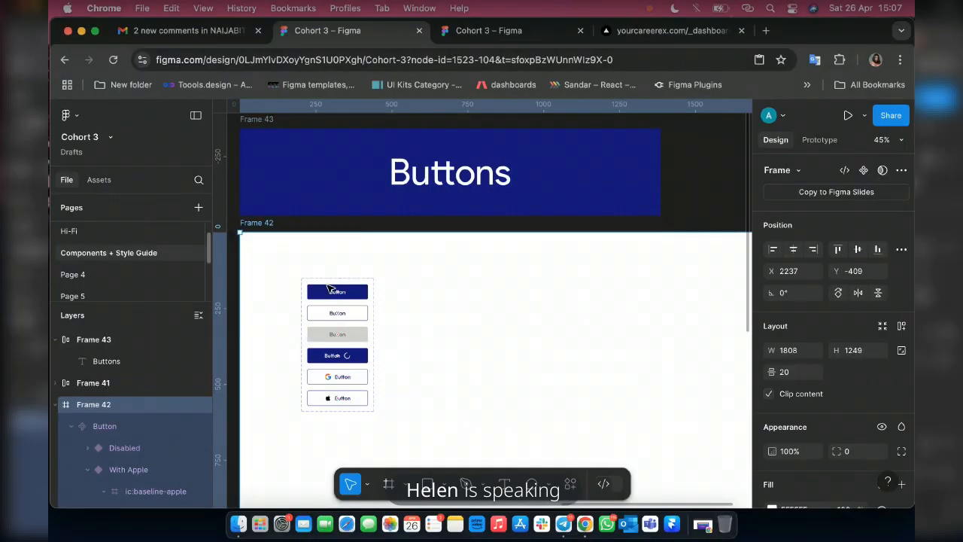
{"action": "left_click", "coordinate": [331, 289]}
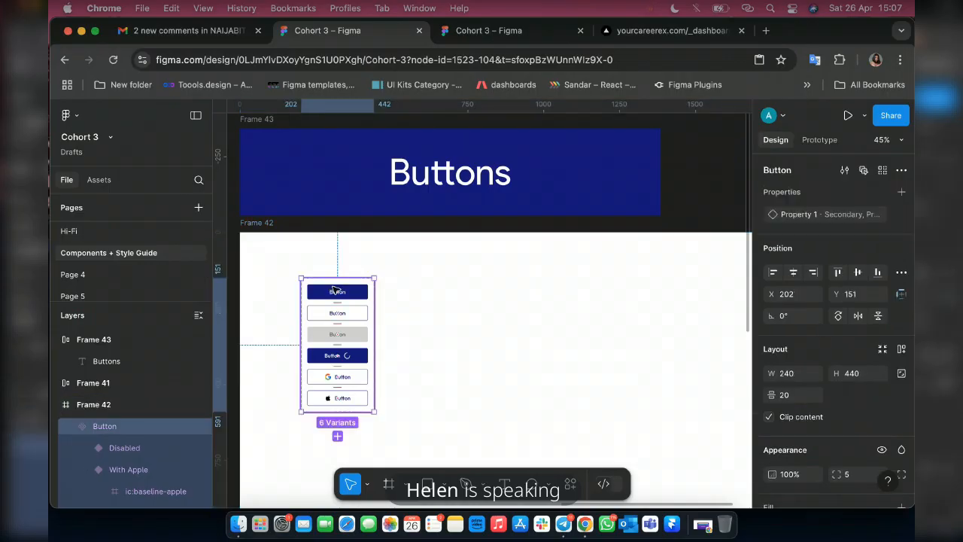
{"action": "left_click_drag", "start_coordinate": [334, 289], "coordinate": [302, 274]}
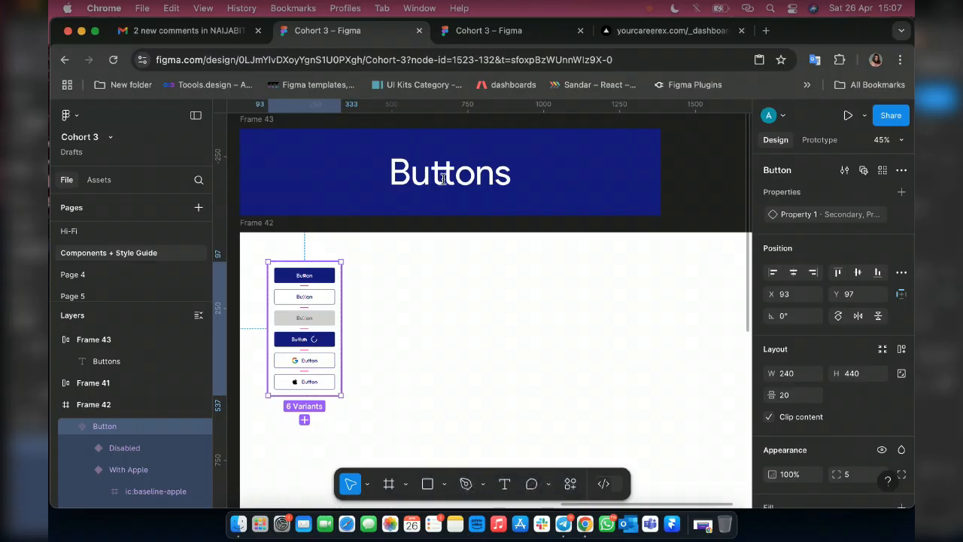
Change the heading text in Frame 43 to "Components" and deselect it.
{"action": "double_click", "coordinate": [443, 179]}
{"action": "double_click", "coordinate": [442, 177]}
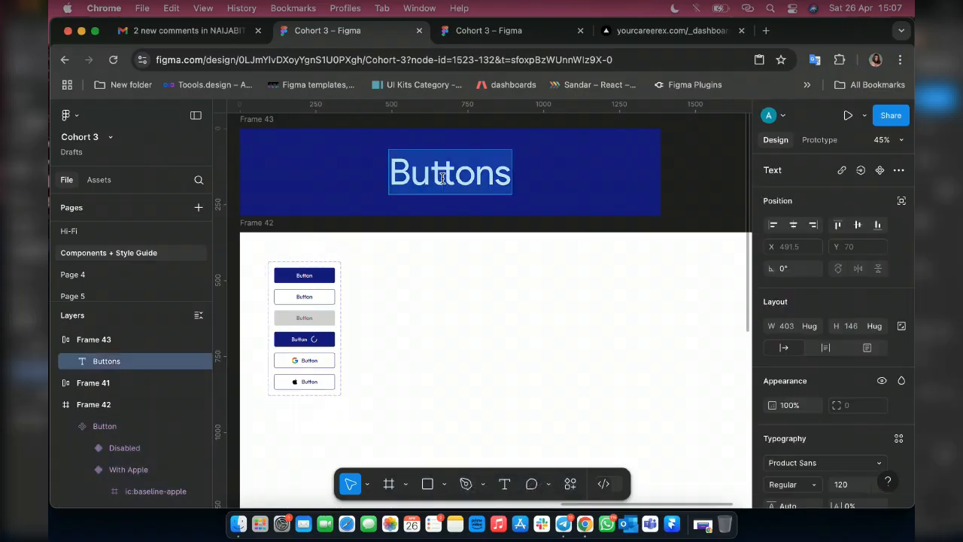
{"action": "type", "text": "Compoen"}
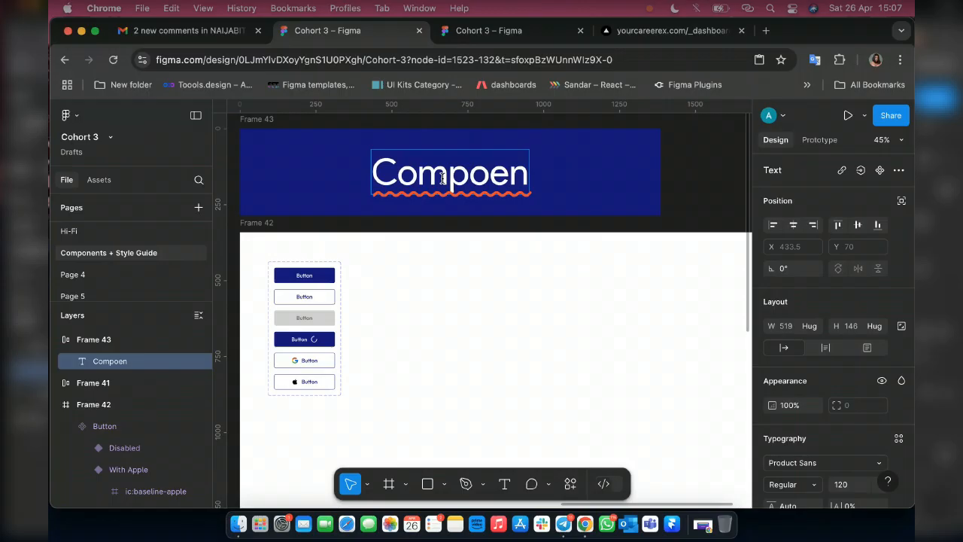
{"action": "key", "text": "BackSpace"}
{"action": "key", "text": "BackSpace"}
{"action": "type", "text": "nents"}
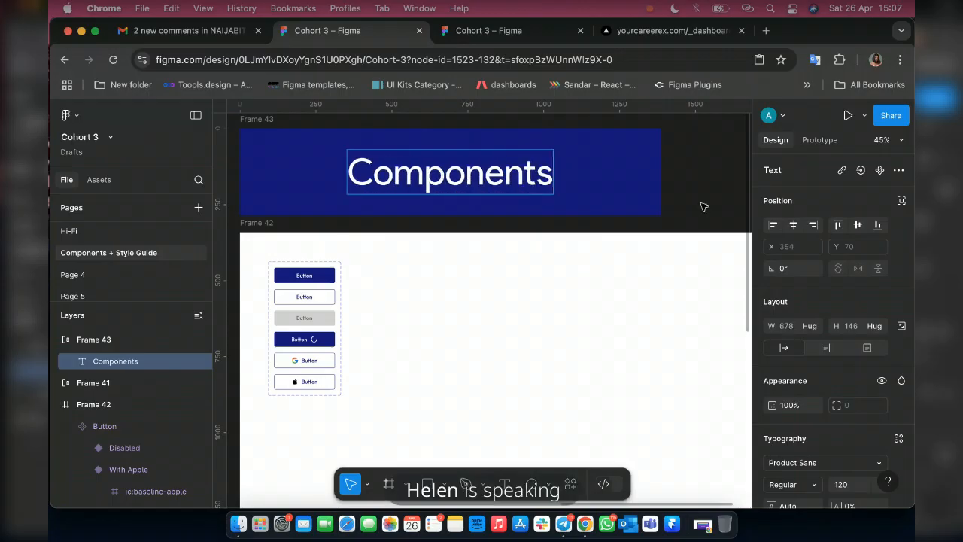
{"action": "key", "text": "Escape"}
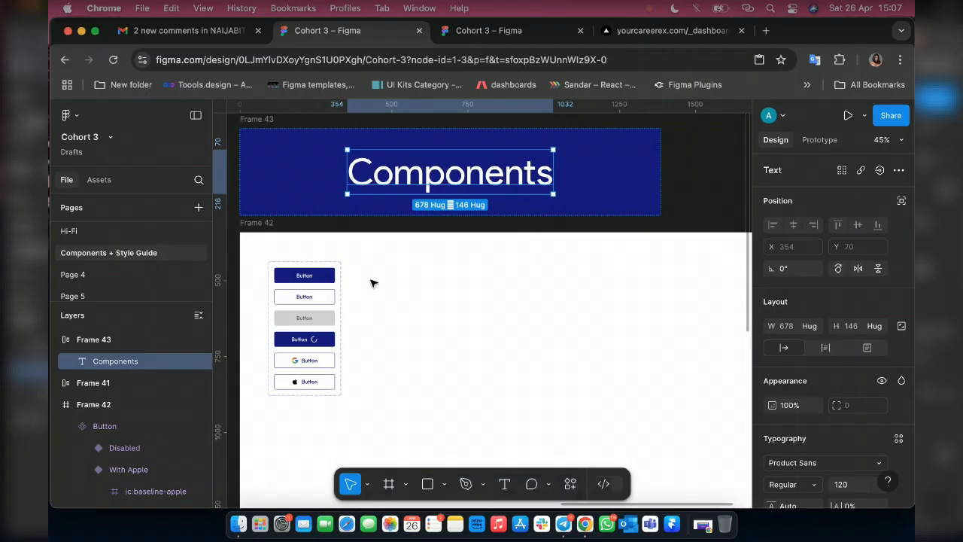
{"action": "left_click", "coordinate": [370, 282]}
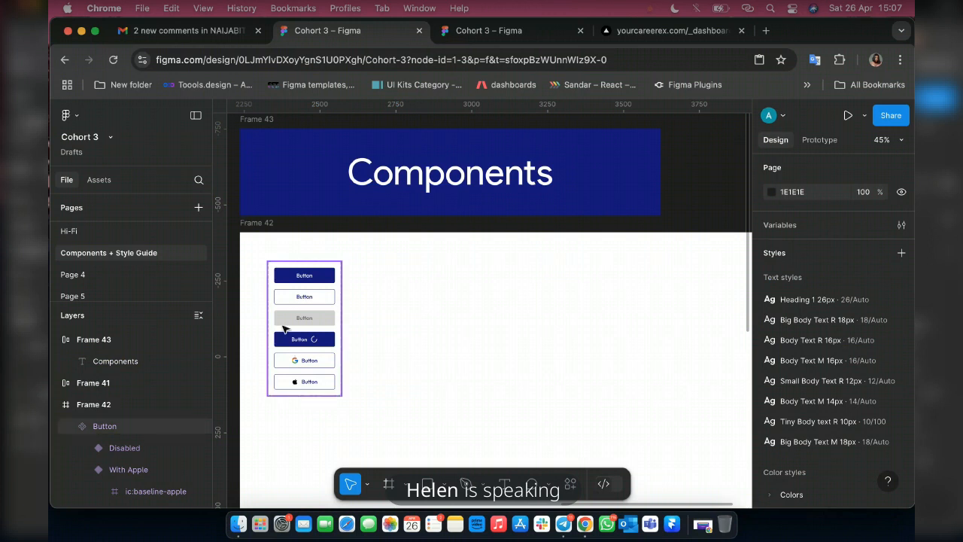
Examine the input-field and button samples in Frame 37, the colour styles frames and the Button component set.
{"action": "scroll", "coordinate": [284, 325], "scroll_direction": "up", "scroll_amount": 2}
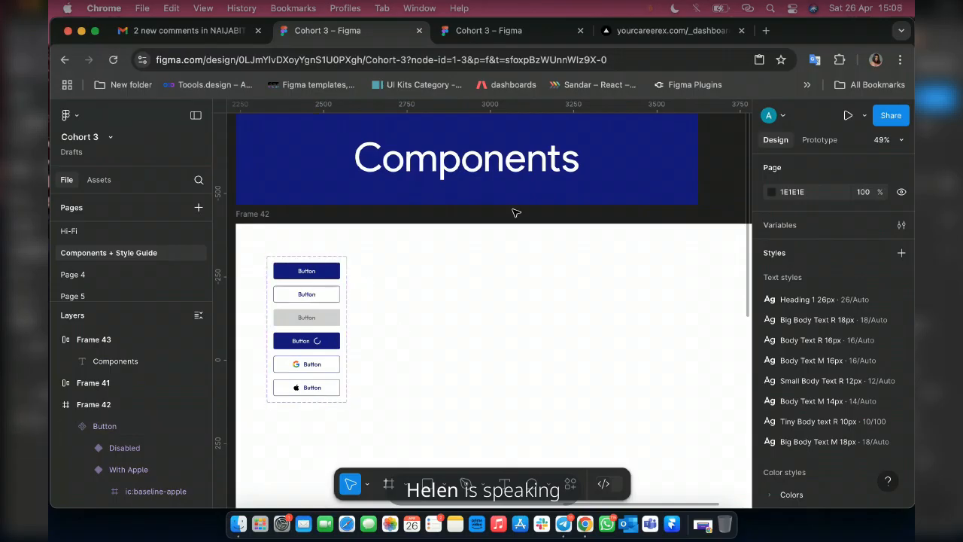
{"action": "scroll", "coordinate": [514, 348], "scroll_direction": "down", "scroll_amount": 3}
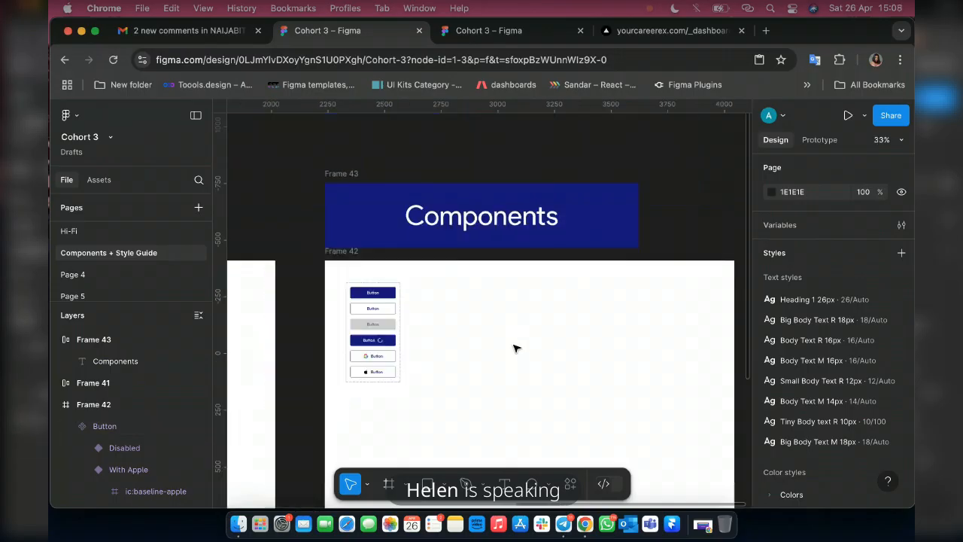
{"action": "scroll", "coordinate": [516, 348], "scroll_direction": "down", "scroll_amount": 3}
{"action": "scroll", "coordinate": [638, 380], "scroll_direction": "left", "scroll_amount": 10}
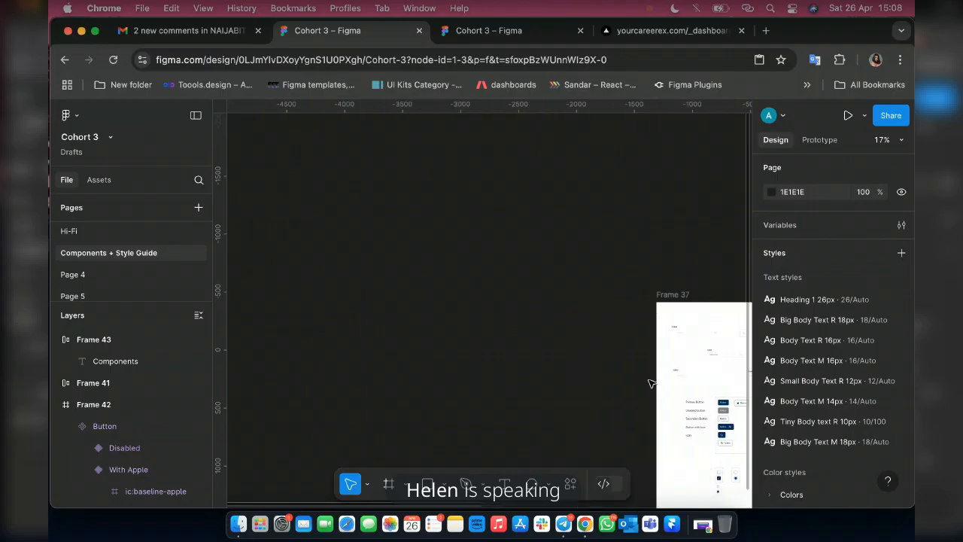
{"action": "scroll", "coordinate": [587, 362], "scroll_direction": "up", "scroll_amount": 5}
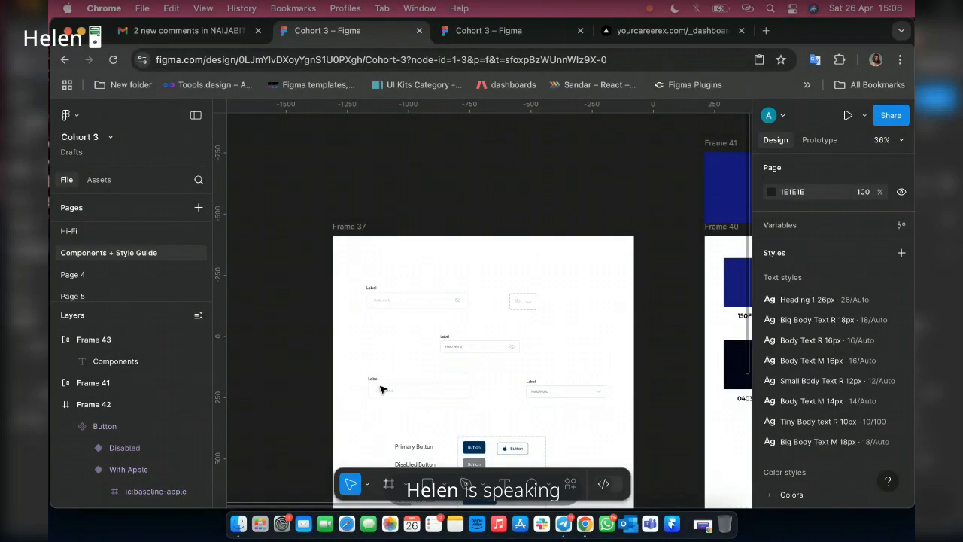
{"action": "scroll", "coordinate": [440, 348], "scroll_direction": "right", "scroll_amount": 5}
{"action": "scroll", "coordinate": [440, 349], "scroll_direction": "down", "scroll_amount": 3}
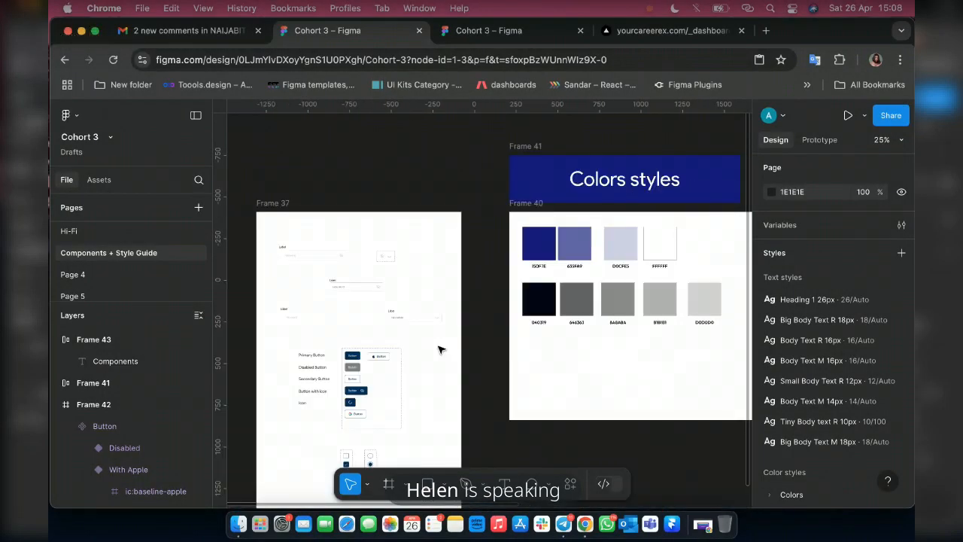
{"action": "scroll", "coordinate": [440, 348], "scroll_direction": "right", "scroll_amount": 10}
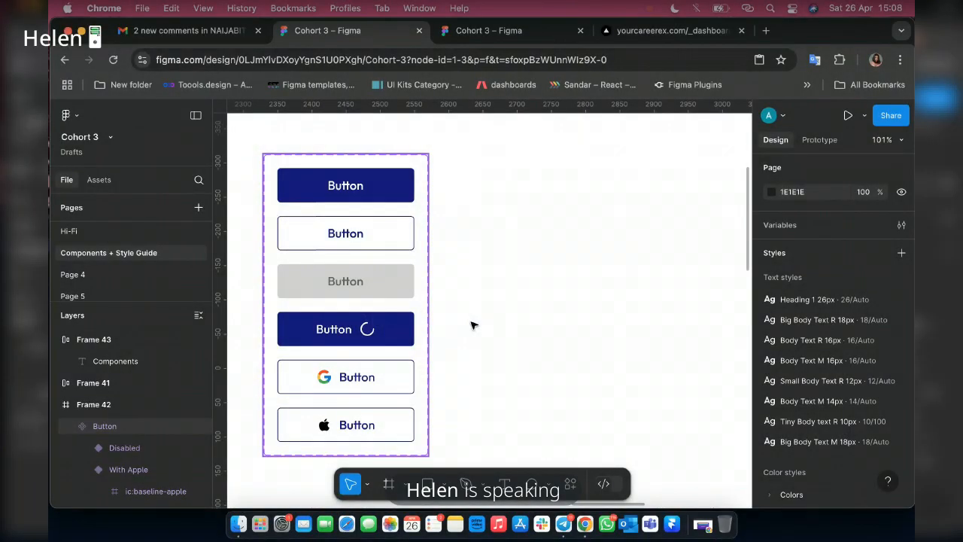
{"action": "left_click", "coordinate": [508, 236]}
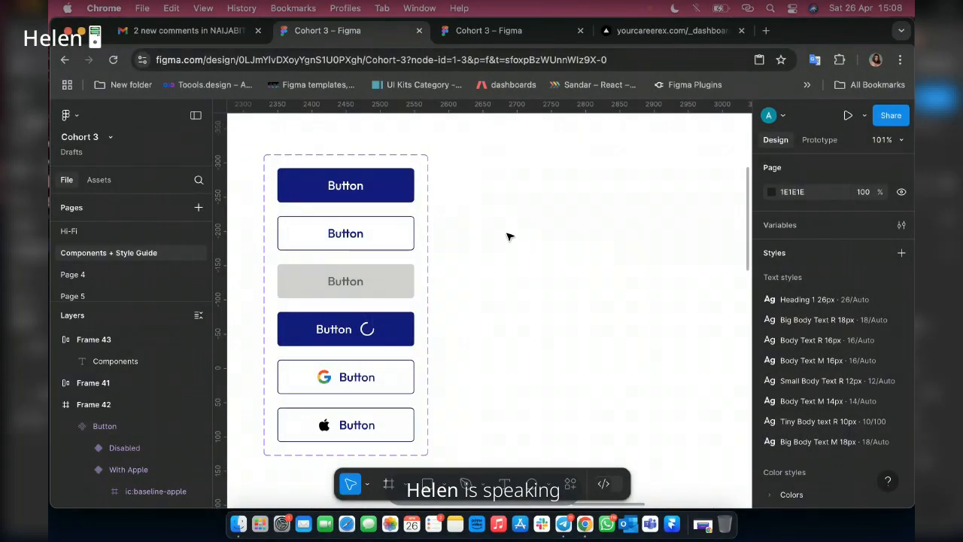
{"action": "scroll", "coordinate": [507, 236], "scroll_direction": "down", "scroll_amount": 2}
{"action": "scroll", "coordinate": [508, 236], "scroll_direction": "right", "scroll_amount": 3}
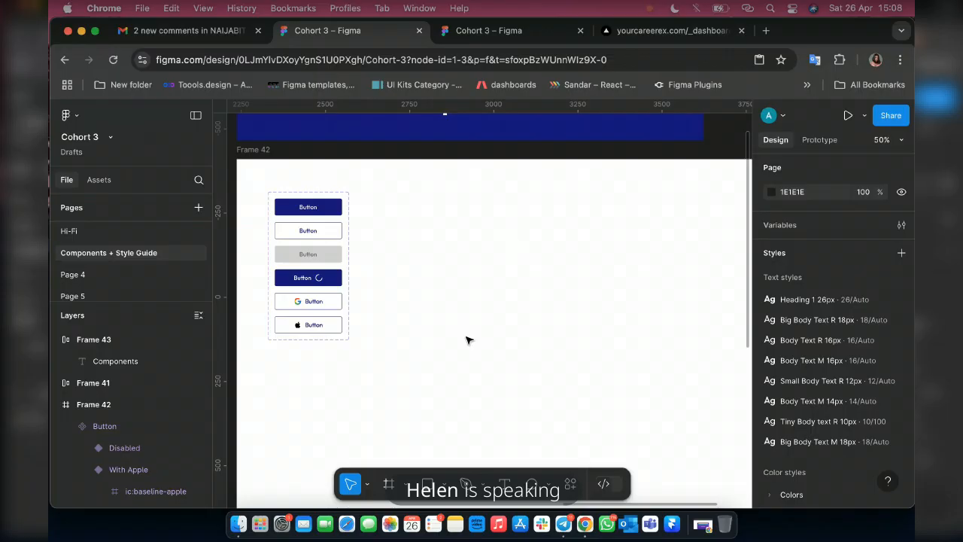
Switch to Telegram to check the Announcement chat and the Product Design Cohort 3 call, and return to the Figma file.
{"action": "key", "text": "super+Tab"}
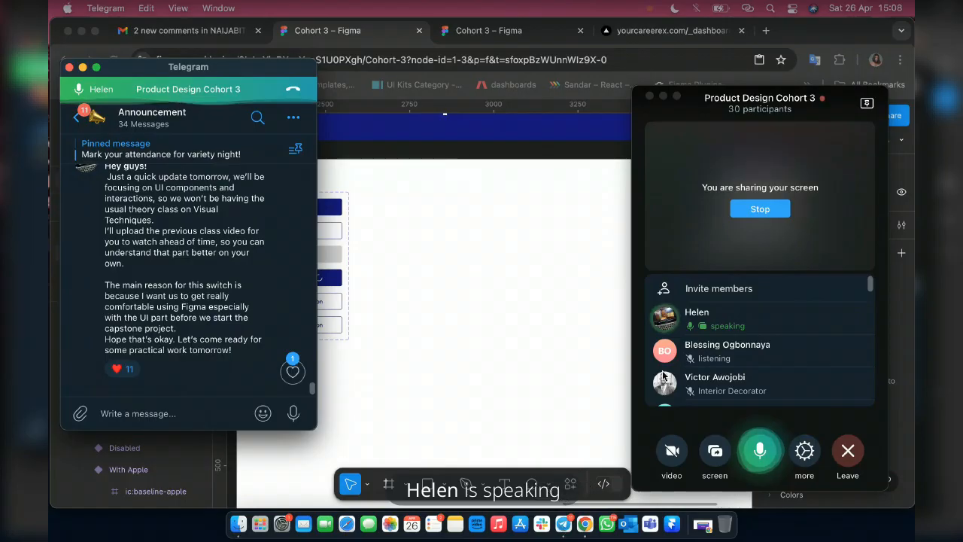
{"action": "left_click", "coordinate": [76, 118]}
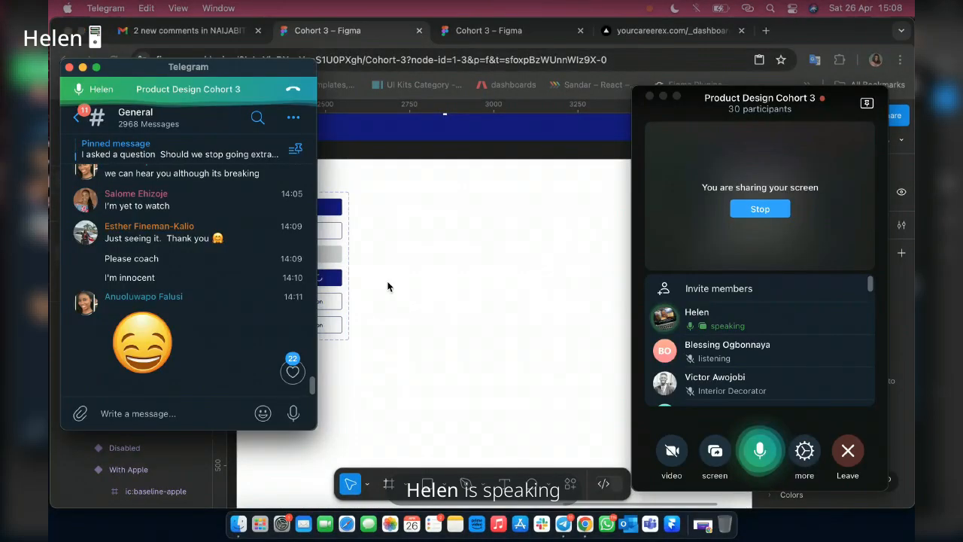
{"action": "left_click", "coordinate": [388, 286]}
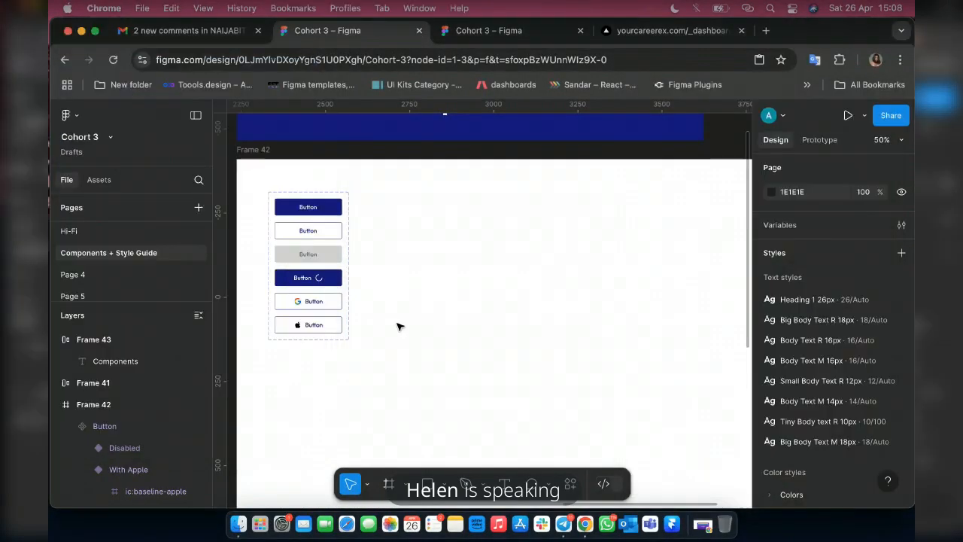
Add a text layer reading "Label" beside the Button component set in Frame 42, at X 482, Y 54.
{"action": "scroll", "coordinate": [399, 326], "scroll_direction": "up", "scroll_amount": 2}
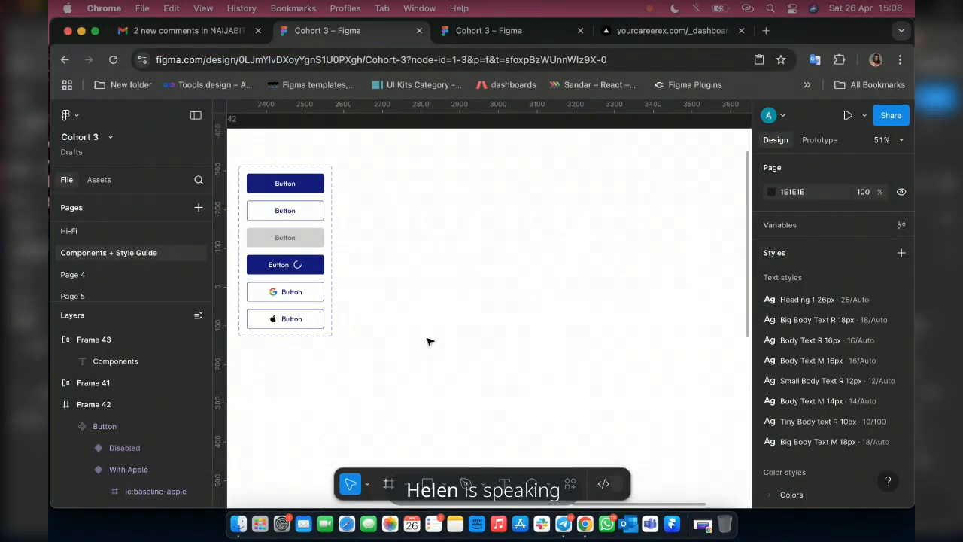
{"action": "scroll", "coordinate": [465, 411], "scroll_direction": "up", "scroll_amount": 3}
{"action": "key", "text": "t"}
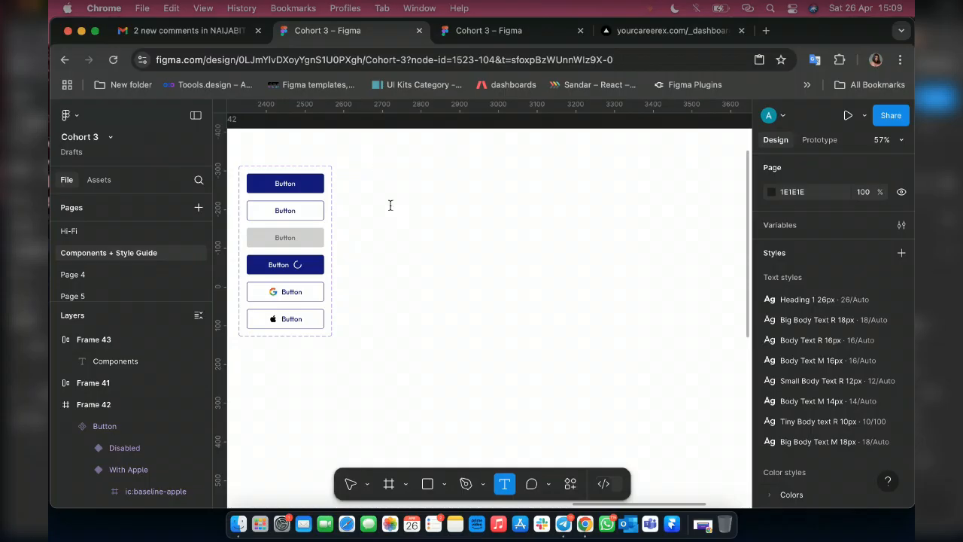
{"action": "left_click", "coordinate": [390, 204]}
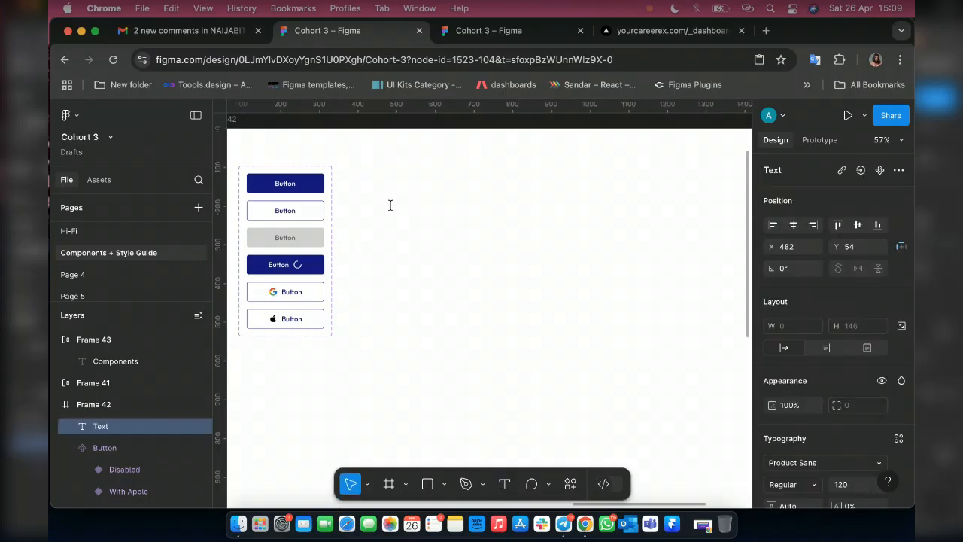
{"action": "type", "text": "L"}
{"action": "scroll", "coordinate": [389, 205], "scroll_direction": "up", "scroll_amount": 5}
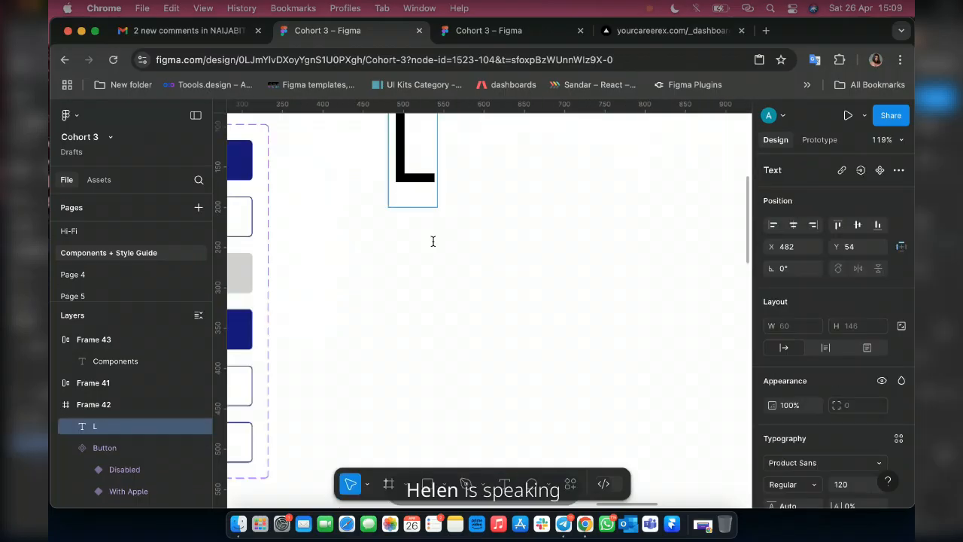
{"action": "key", "text": "shift+1"}
{"action": "scroll", "coordinate": [436, 294], "scroll_direction": "up", "scroll_amount": 6}
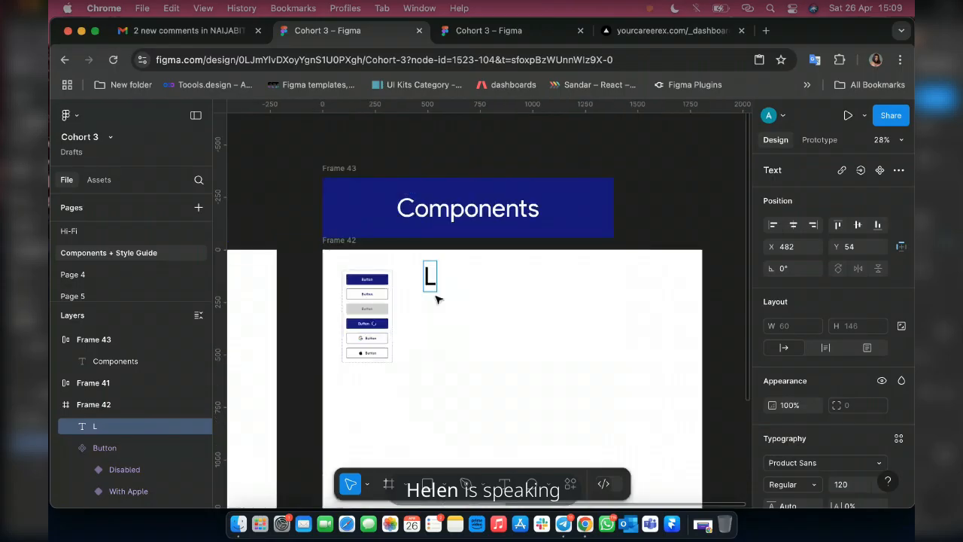
{"action": "type", "text": "abel"}
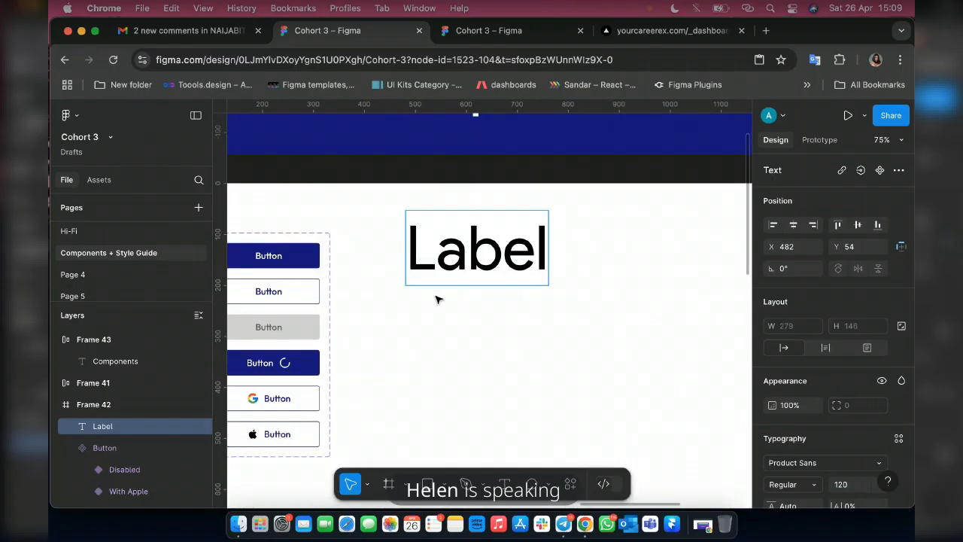
{"action": "key", "text": "Escape"}
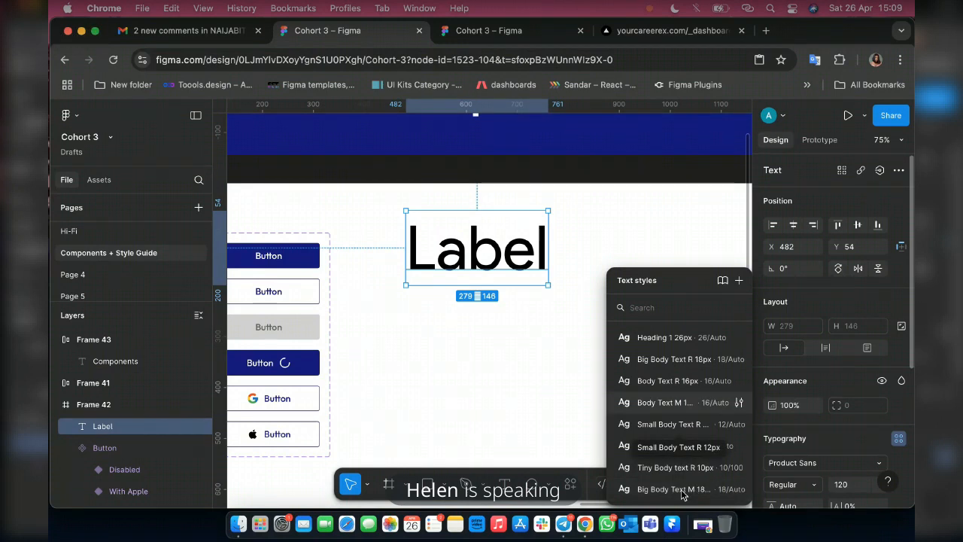
Apply the Big Body Text M 18px text style and the Colors/Dark Black fill style to the Label text.
{"action": "left_click", "coordinate": [683, 489]}
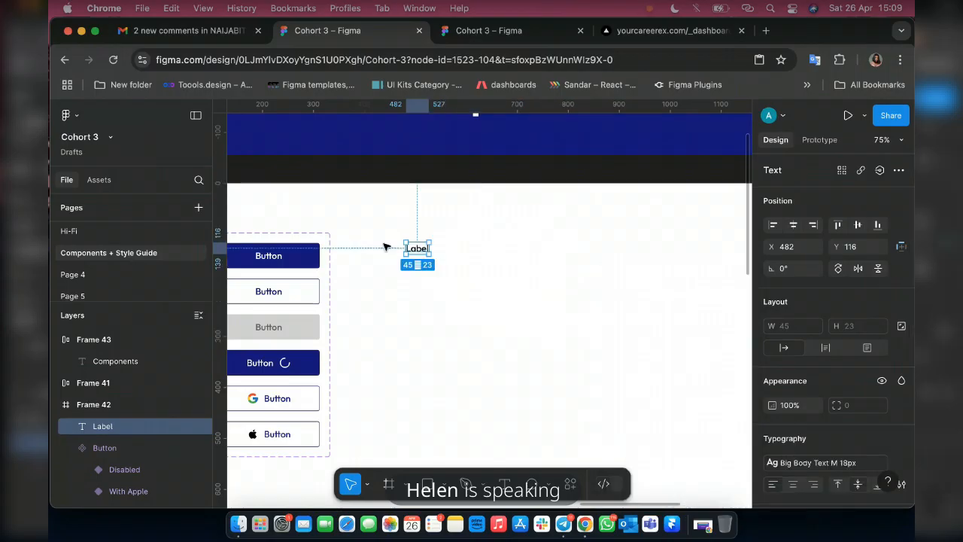
{"action": "scroll", "coordinate": [383, 247], "scroll_direction": "up", "scroll_amount": 5}
{"action": "scroll", "coordinate": [841, 368], "scroll_direction": "down", "scroll_amount": 4}
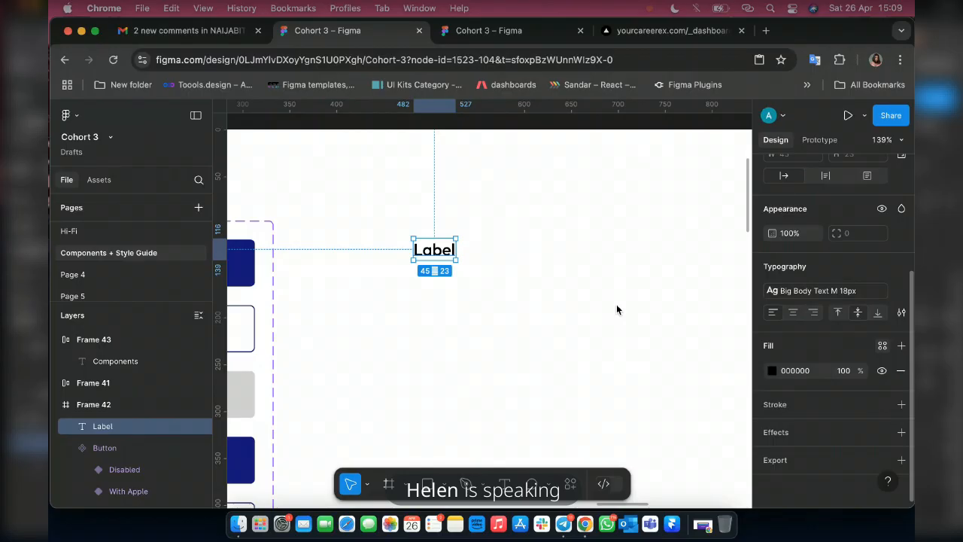
{"action": "left_click", "coordinate": [883, 345]}
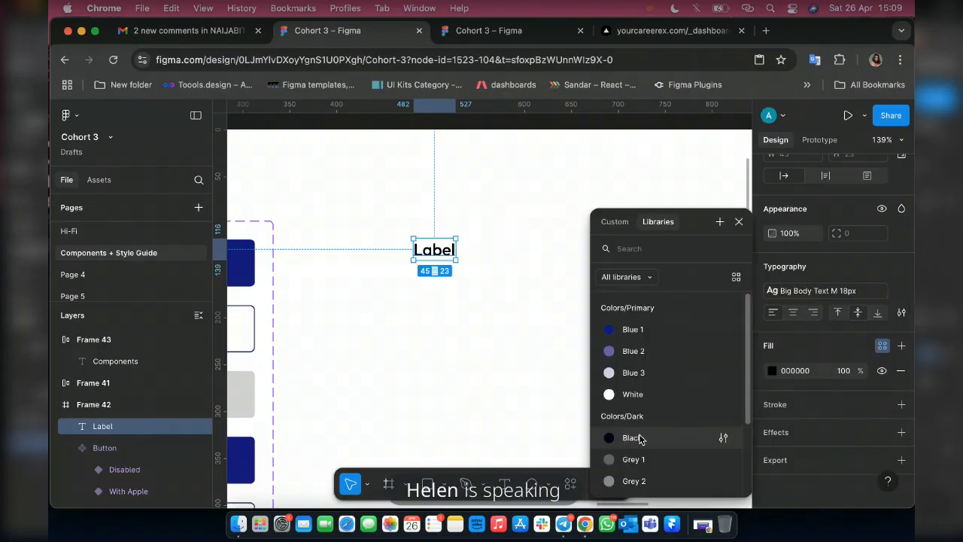
{"action": "left_click", "coordinate": [640, 438]}
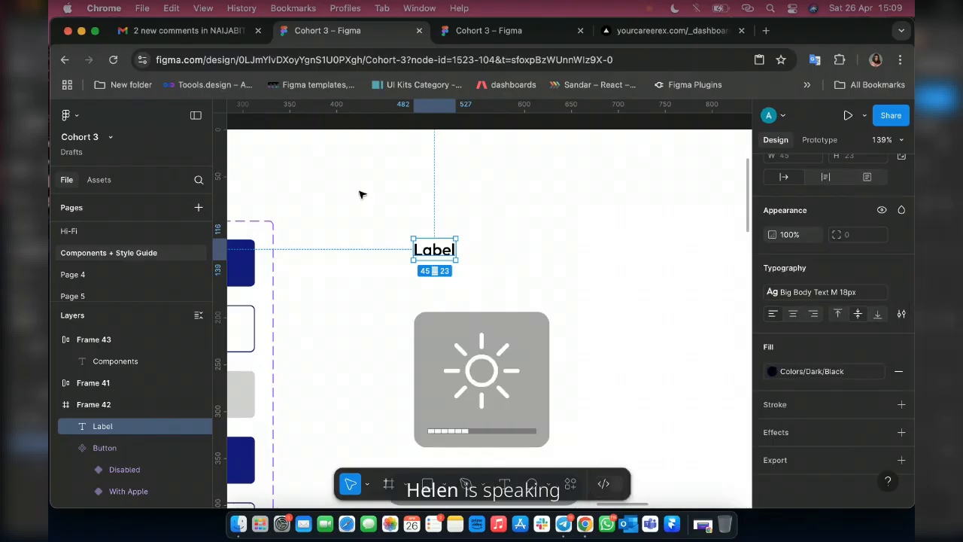
{"action": "scroll", "coordinate": [418, 270], "scroll_direction": "up", "scroll_amount": 1}
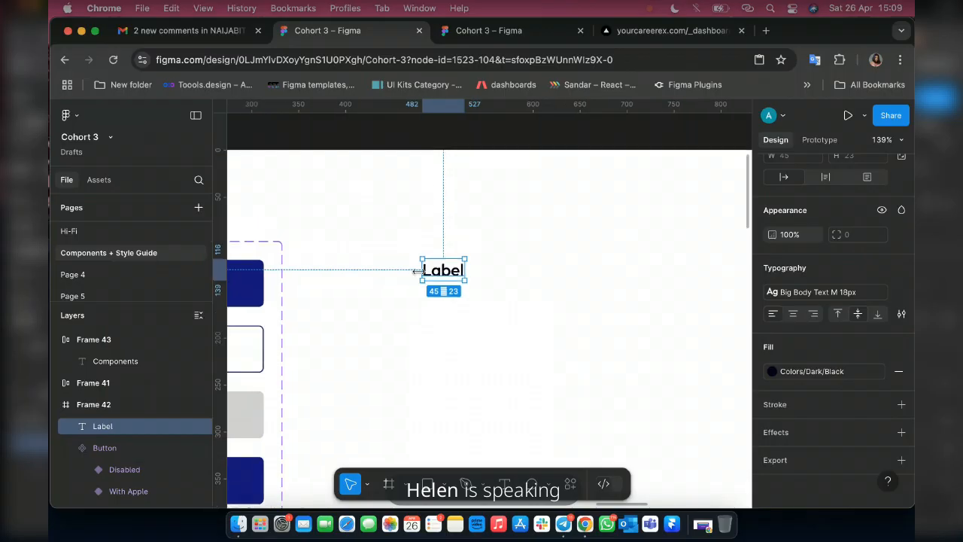
Examine the labelled input-field sample with placeholder text and eye icon in Frame 37, and return to the Label text in Frame 42.
{"action": "scroll", "coordinate": [419, 271], "scroll_direction": "down", "scroll_amount": 5}
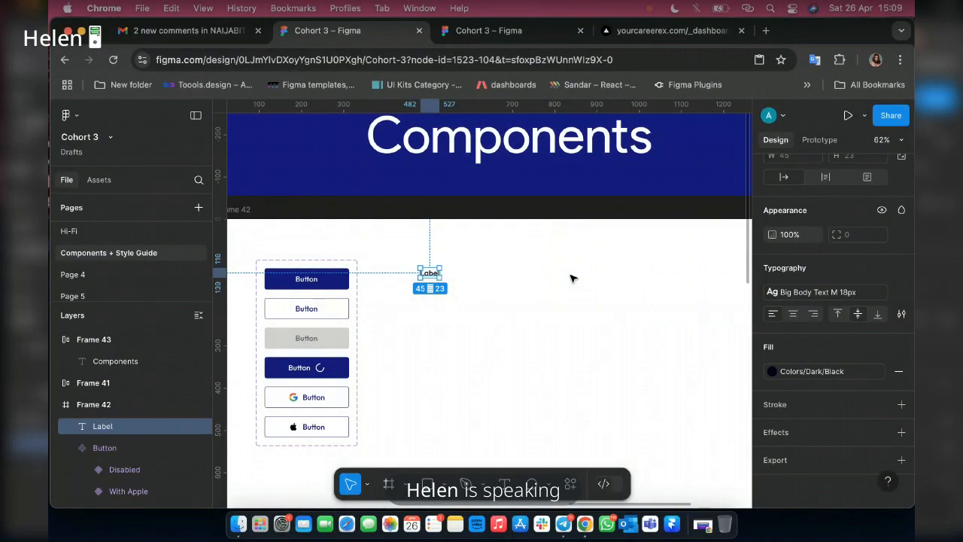
{"action": "scroll", "coordinate": [442, 294], "scroll_direction": "up", "scroll_amount": 3}
{"action": "scroll", "coordinate": [443, 294], "scroll_direction": "up", "scroll_amount": 5}
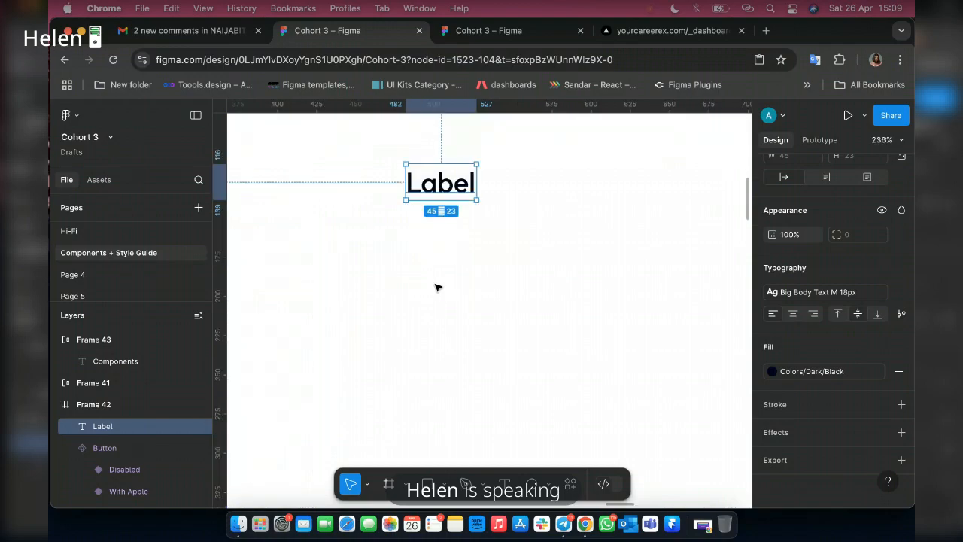
{"action": "scroll", "coordinate": [424, 217], "scroll_direction": "down", "scroll_amount": 1}
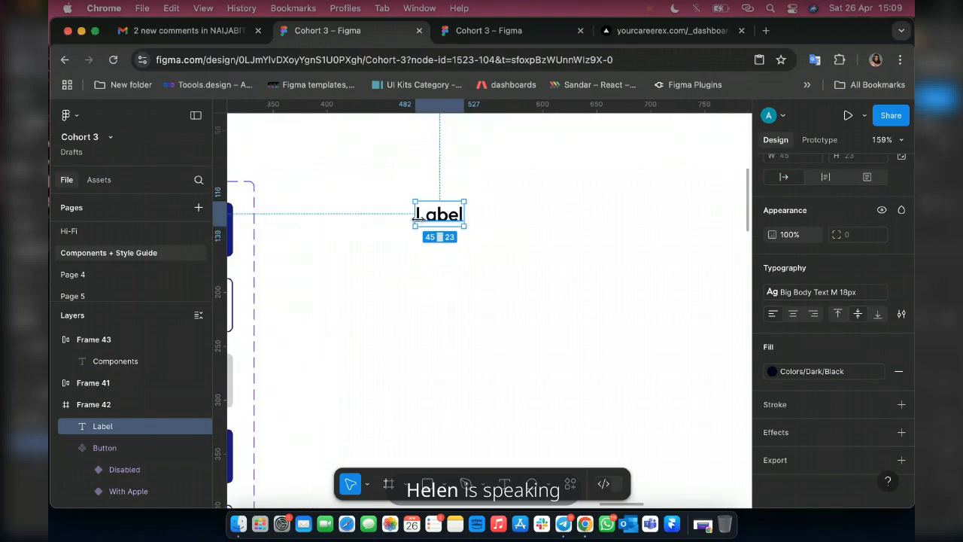
{"action": "scroll", "coordinate": [417, 217], "scroll_direction": "down", "scroll_amount": 1}
{"action": "scroll", "coordinate": [417, 217], "scroll_direction": "right", "scroll_amount": 5}
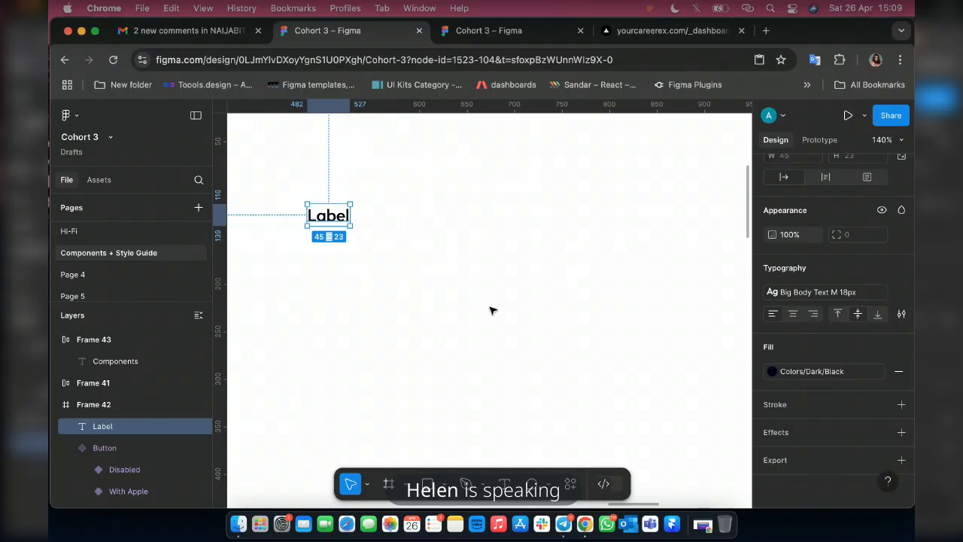
{"action": "scroll", "coordinate": [491, 310], "scroll_direction": "down", "scroll_amount": 5}
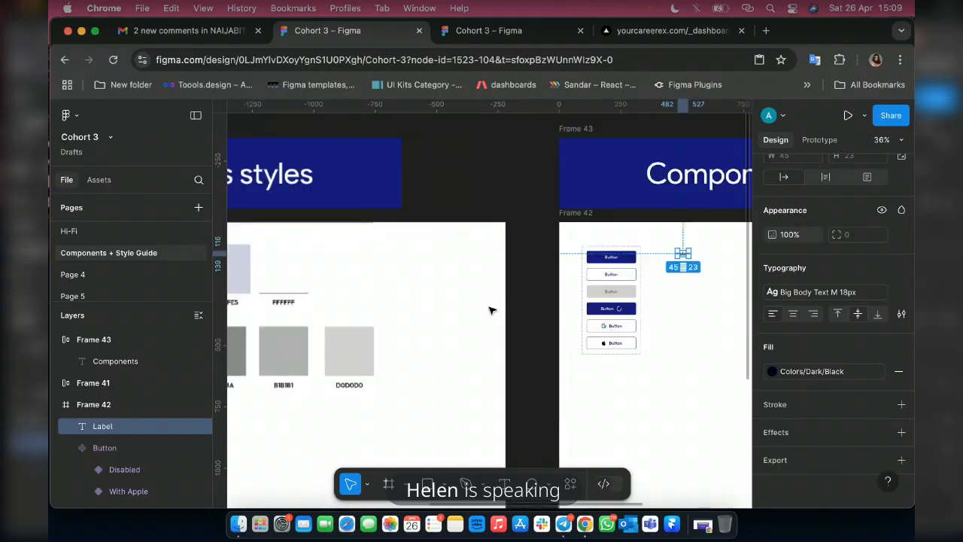
{"action": "scroll", "coordinate": [491, 310], "scroll_direction": "left", "scroll_amount": 10}
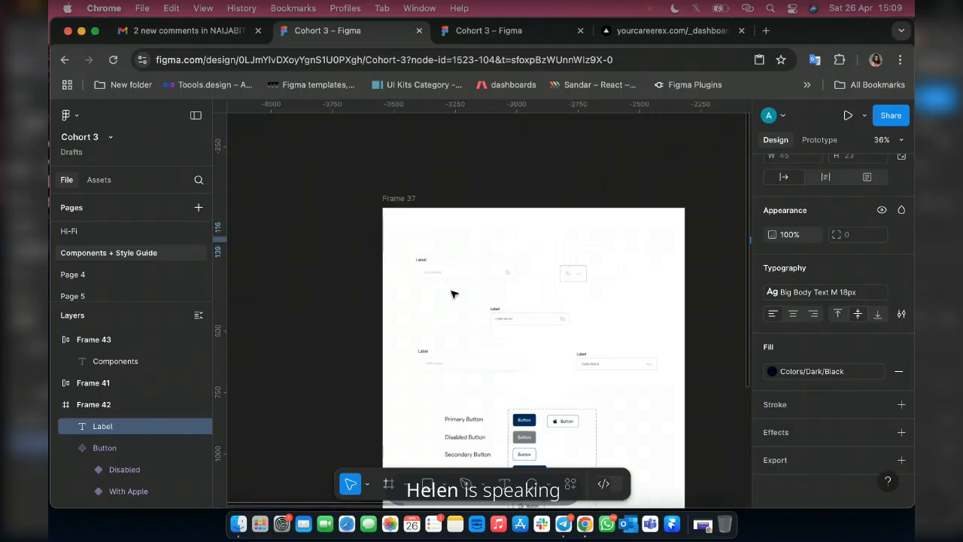
{"action": "scroll", "coordinate": [451, 293], "scroll_direction": "up", "scroll_amount": 5}
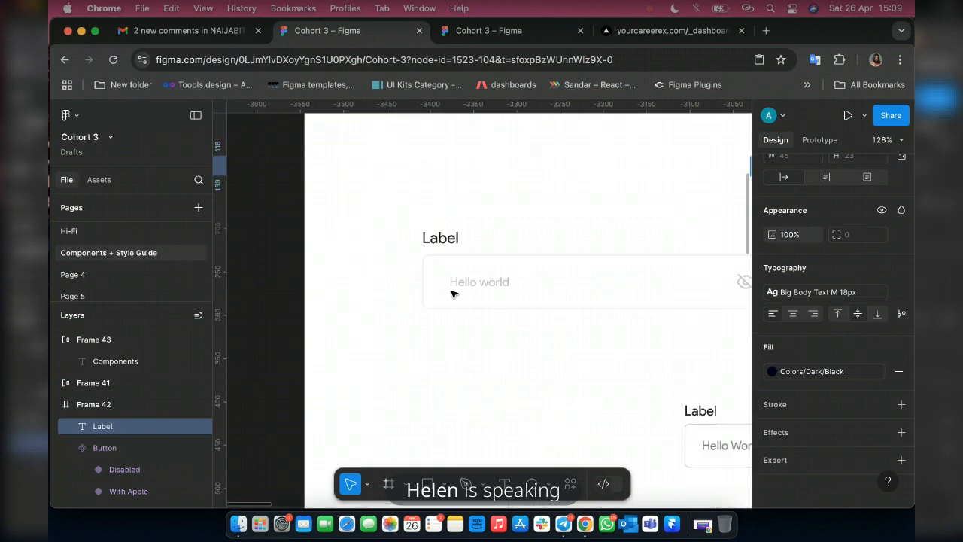
{"action": "scroll", "coordinate": [452, 294], "scroll_direction": "right", "scroll_amount": 3}
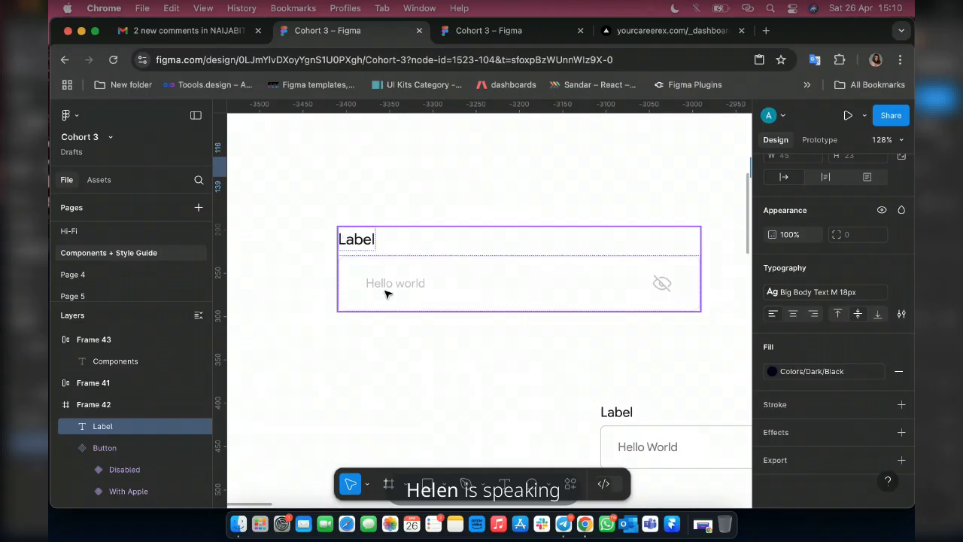
{"action": "scroll", "coordinate": [410, 288], "scroll_direction": "down", "scroll_amount": 10}
{"action": "scroll", "coordinate": [410, 288], "scroll_direction": "right", "scroll_amount": 8}
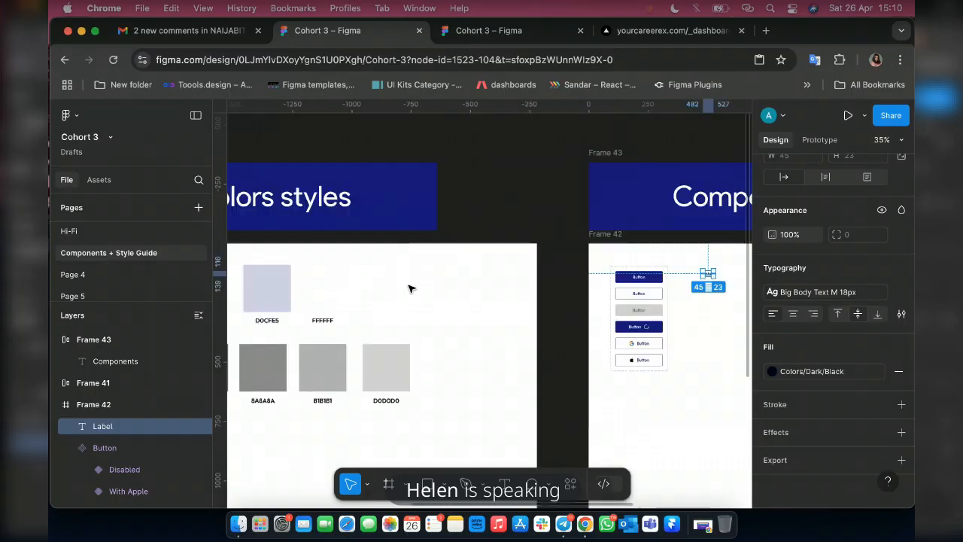
{"action": "scroll", "coordinate": [410, 288], "scroll_direction": "down", "scroll_amount": 2}
{"action": "scroll", "coordinate": [410, 288], "scroll_direction": "right", "scroll_amount": 3}
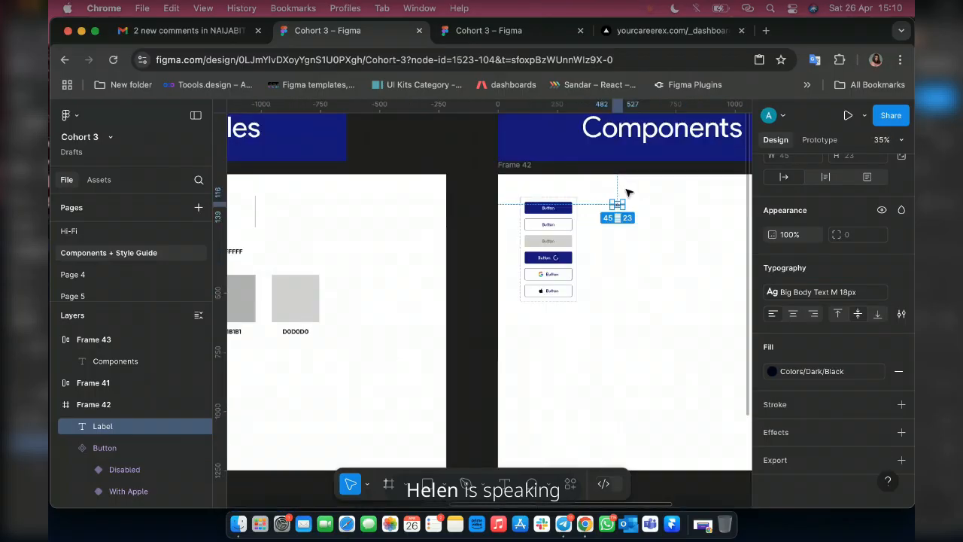
{"action": "scroll", "coordinate": [641, 182], "scroll_direction": "up", "scroll_amount": 10}
{"action": "scroll", "coordinate": [653, 170], "scroll_direction": "down", "scroll_amount": 3}
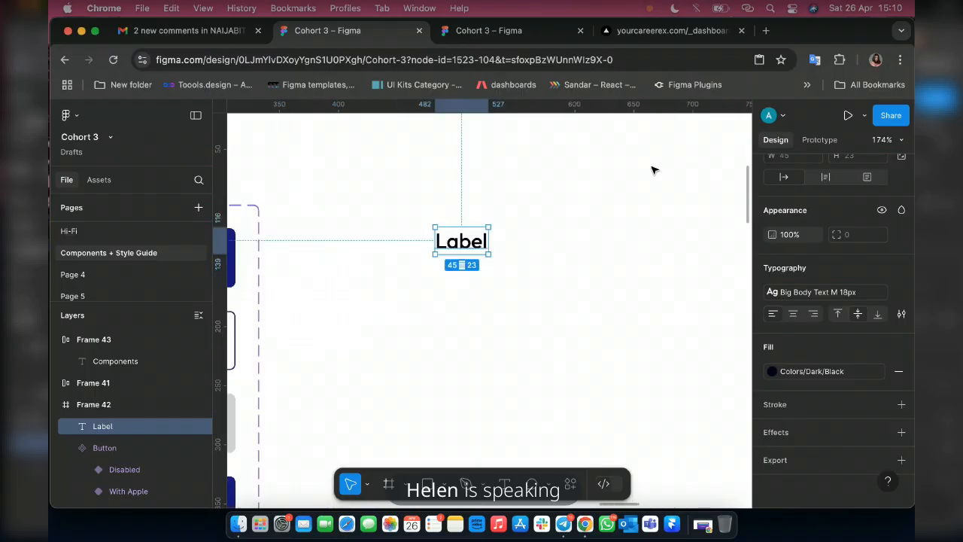
{"action": "scroll", "coordinate": [653, 170], "scroll_direction": "right", "scroll_amount": 2}
{"action": "scroll", "coordinate": [653, 170], "scroll_direction": "down", "scroll_amount": 1}
{"action": "scroll", "coordinate": [653, 170], "scroll_direction": "down", "scroll_amount": 1}
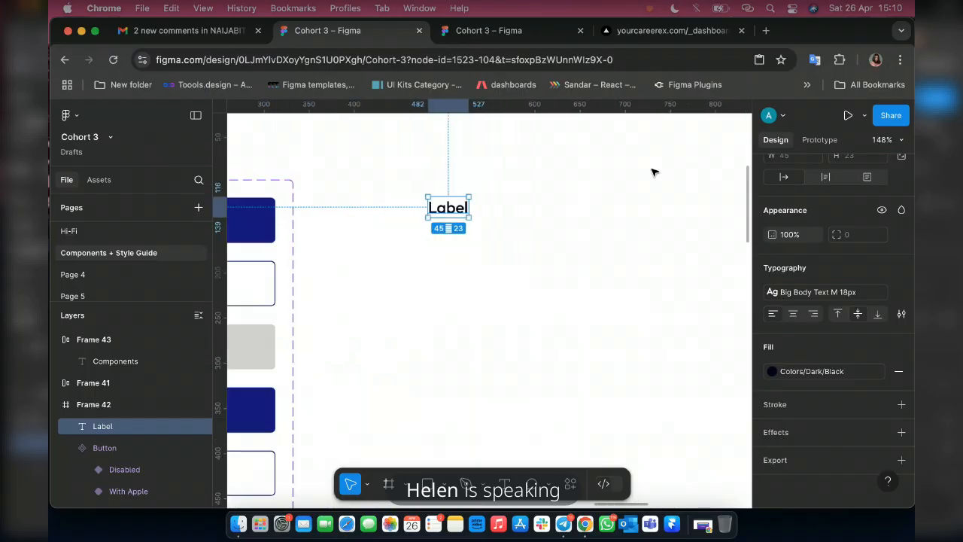
{"action": "scroll", "coordinate": [653, 173], "scroll_direction": "down", "scroll_amount": 2}
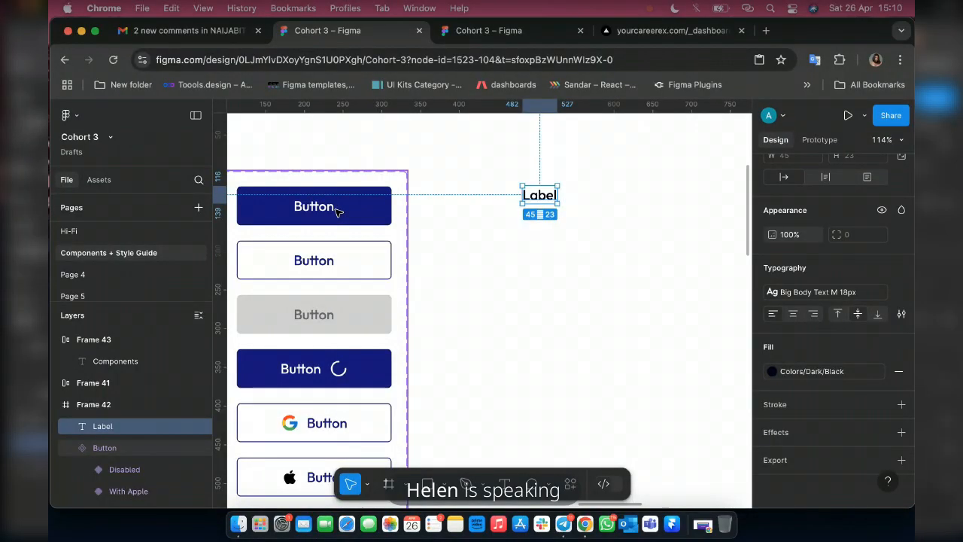
Duplicate the Label text directly below the original and change the copy's wording to "Hello World".
{"action": "scroll", "coordinate": [564, 229], "scroll_direction": "right", "scroll_amount": 2}
{"action": "scroll", "coordinate": [564, 230], "scroll_direction": "down", "scroll_amount": 1}
{"action": "scroll", "coordinate": [563, 230], "scroll_direction": "right", "scroll_amount": 2}
{"action": "scroll", "coordinate": [563, 230], "scroll_direction": "down", "scroll_amount": 1}
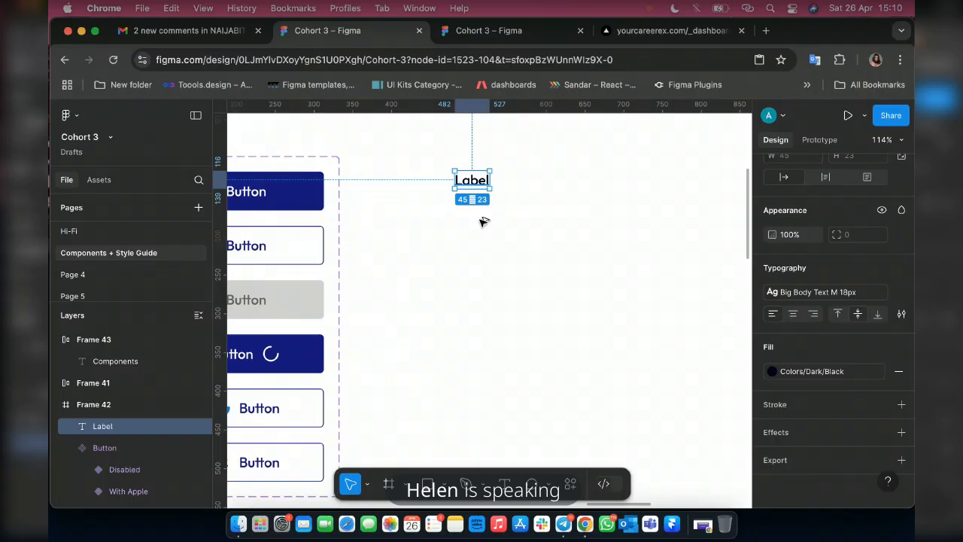
{"action": "left_click_drag", "start_coordinate": [483, 222], "coordinate": [482, 222]}
{"action": "double_click", "coordinate": [483, 221]}
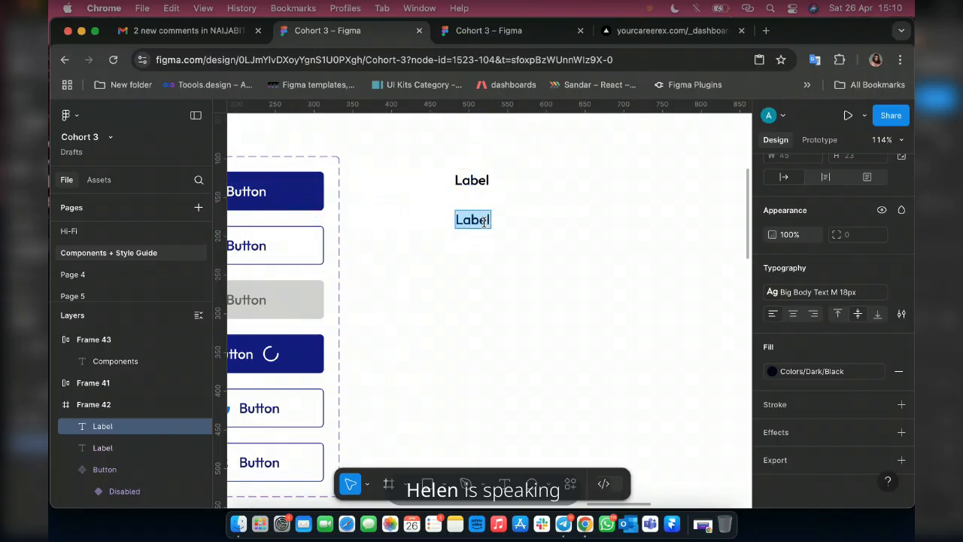
{"action": "type", "text": "Hello Wo"}
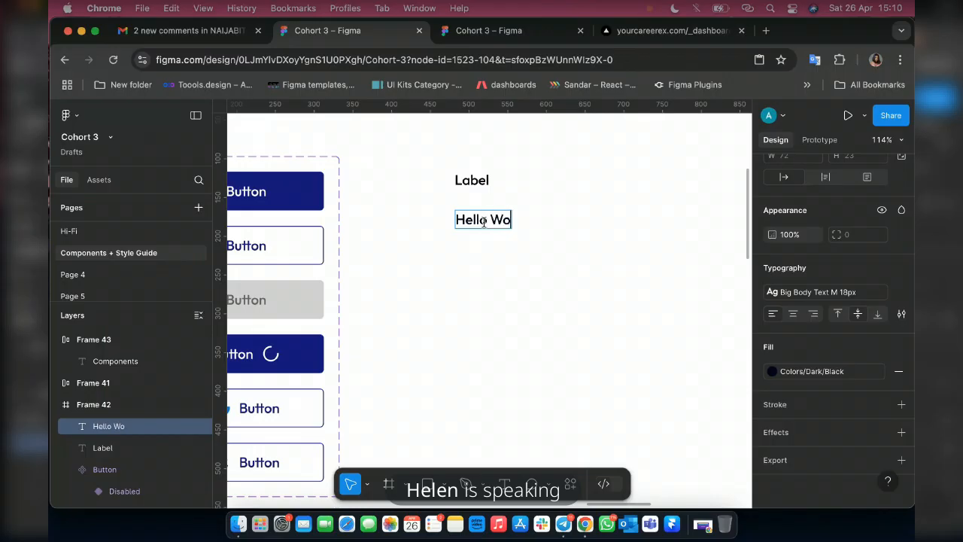
{"action": "type", "text": "rd"}
{"action": "key", "text": "Left"}
{"action": "type", "text": "l"}
{"action": "key", "text": "Escape"}
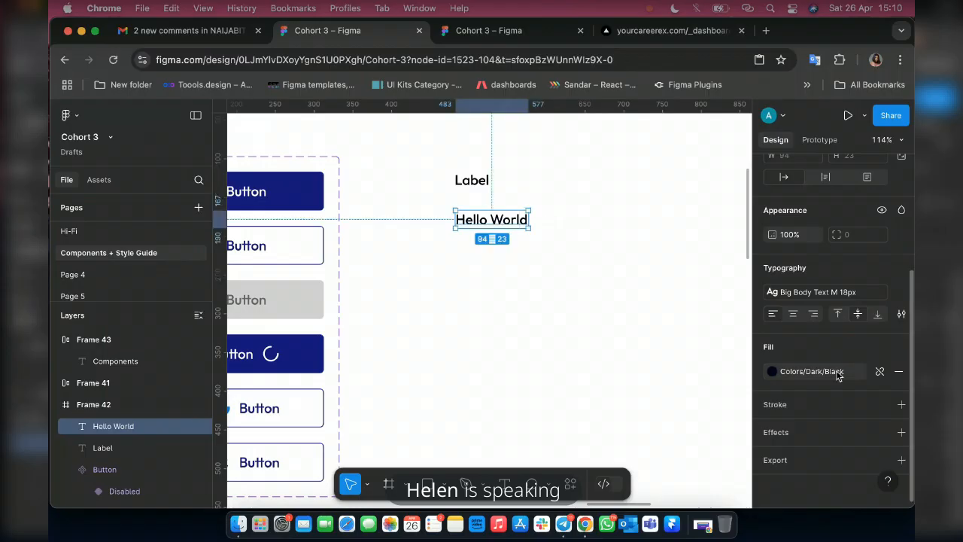
Apply the Colors/Dark/Grey 2 fill style and the Body Text M 14px text style to the Hello World text.
{"action": "left_click", "coordinate": [837, 373]}
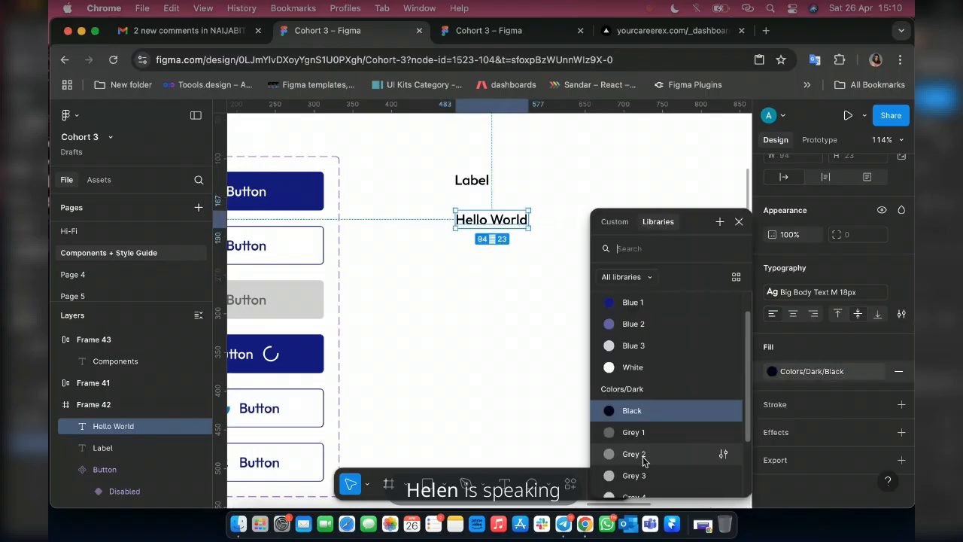
{"action": "left_click", "coordinate": [624, 453]}
{"action": "scroll", "coordinate": [487, 225], "scroll_direction": "up", "scroll_amount": 5}
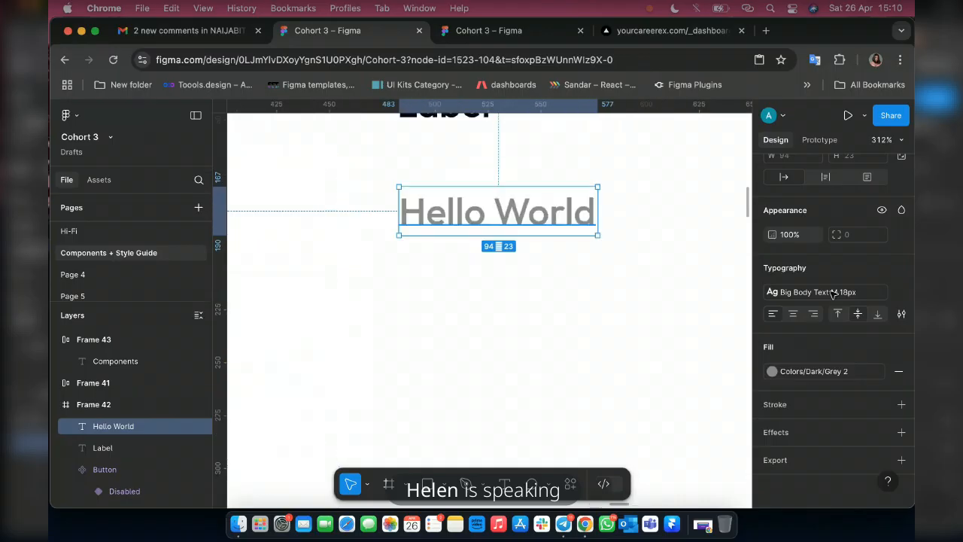
{"action": "left_click", "coordinate": [843, 292]}
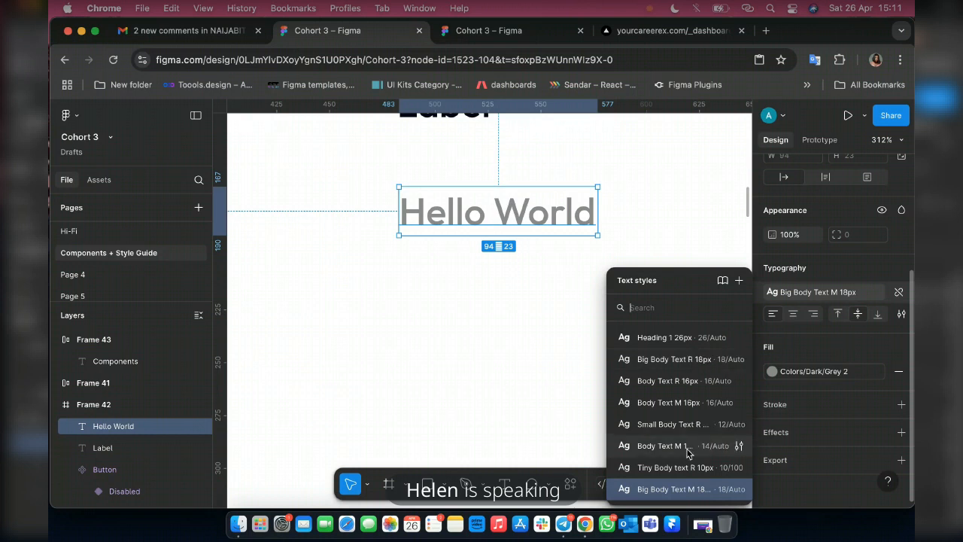
{"action": "left_click", "coordinate": [662, 445]}
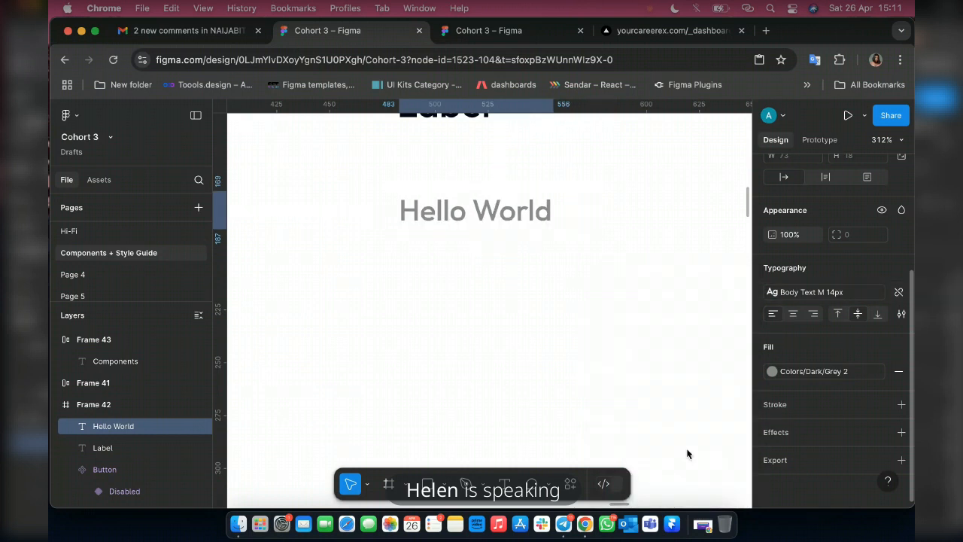
{"action": "scroll", "coordinate": [511, 322], "scroll_direction": "up", "scroll_amount": 1}
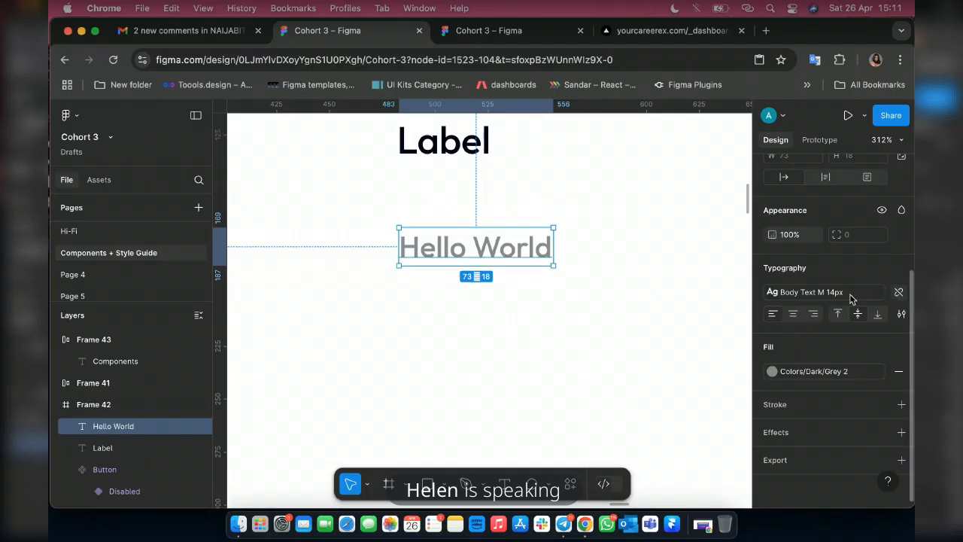
Detach the text style from the Hello World text and set its Outfit font weight to Regular.
{"action": "left_click", "coordinate": [899, 291]}
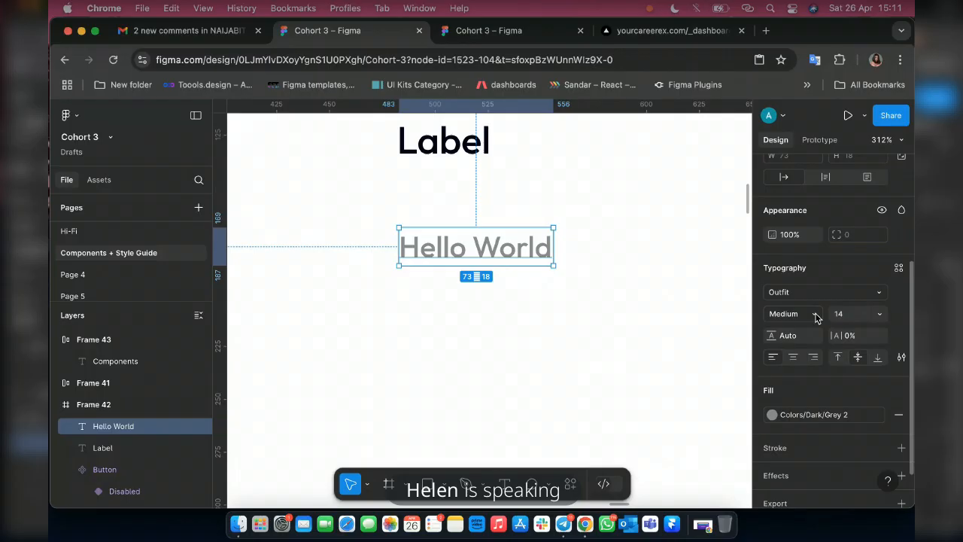
{"action": "left_click", "coordinate": [817, 318]}
{"action": "left_click", "coordinate": [809, 299]}
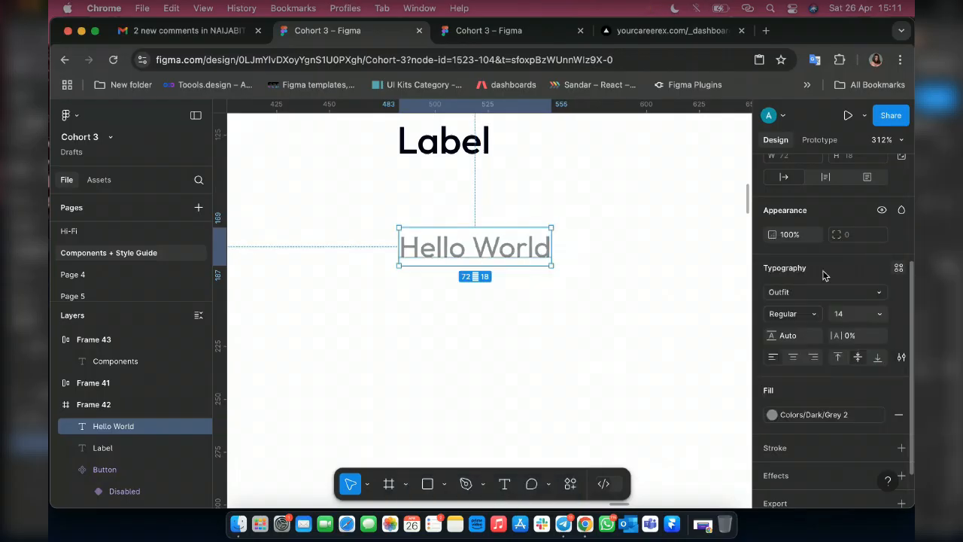
Create a new text style named "Body Text R 14px" from the Hello World text.
{"action": "left_click", "coordinate": [898, 267]}
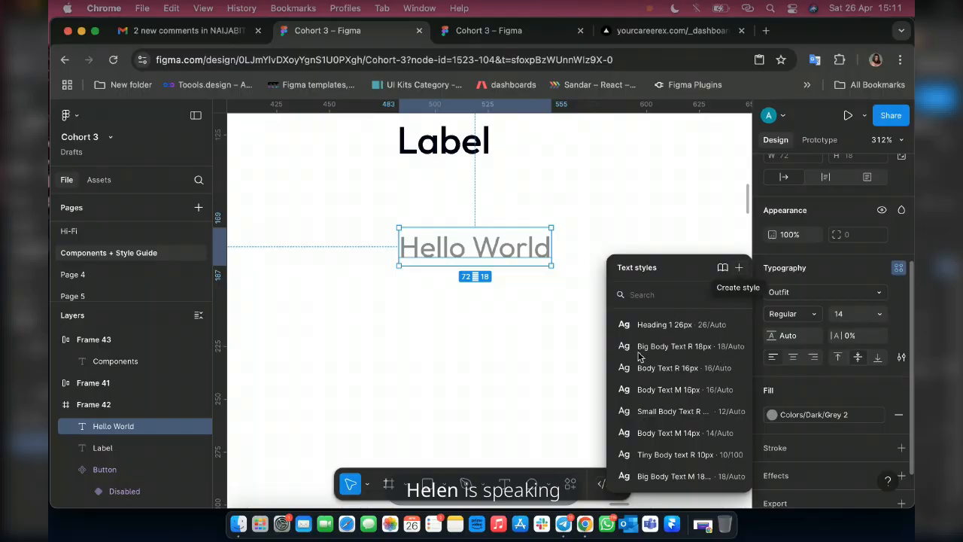
{"action": "left_click", "coordinate": [738, 268]}
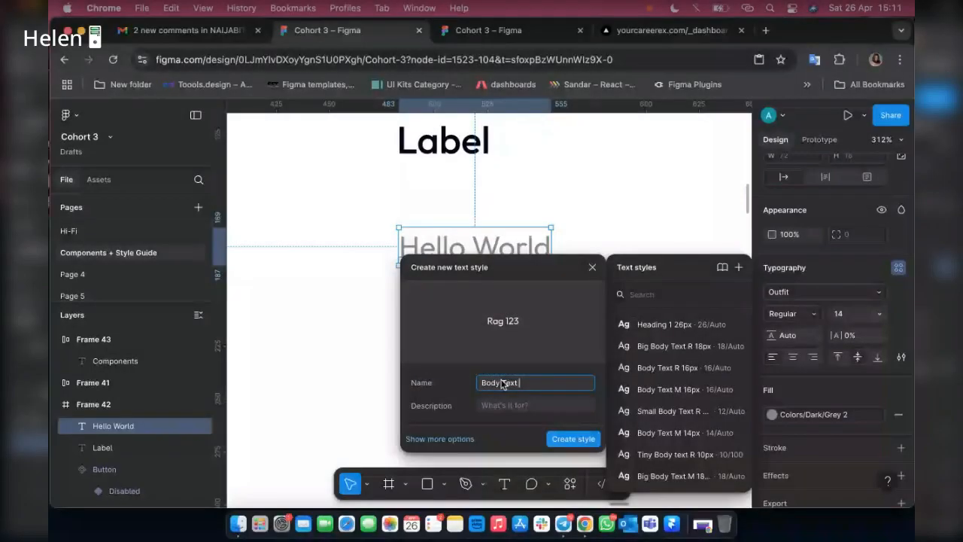
{"action": "type", "text": "R 1"}
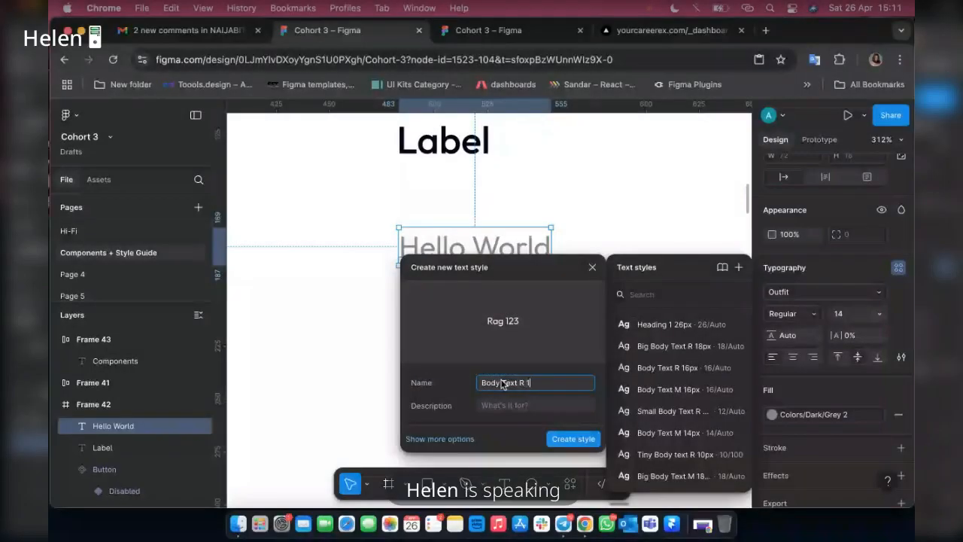
{"action": "type", "text": "4P"}
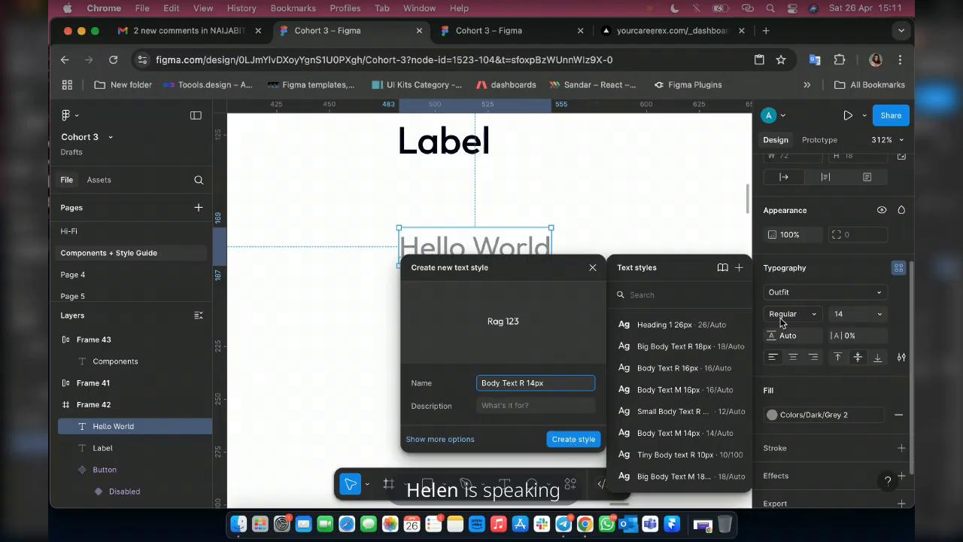
{"action": "key", "text": "Escape"}
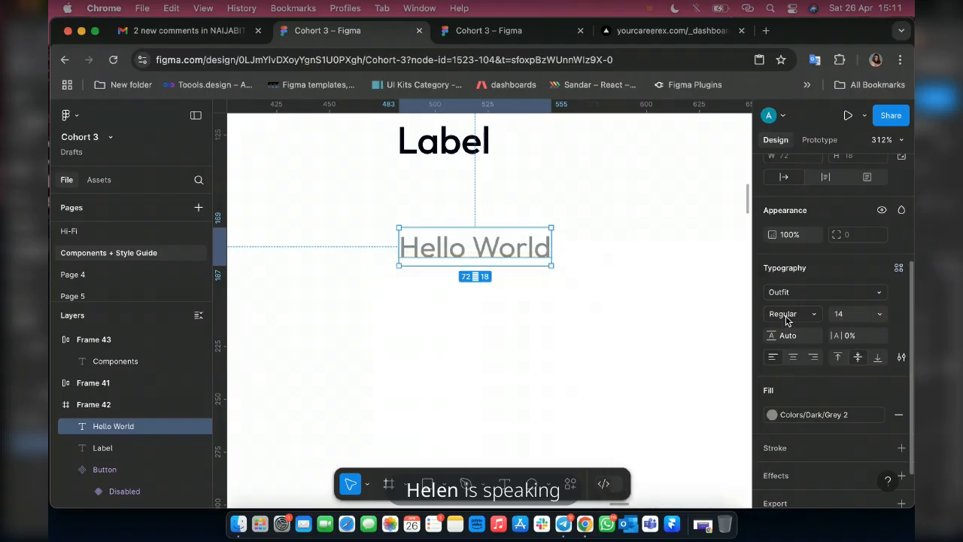
{"action": "key", "text": "super+z"}
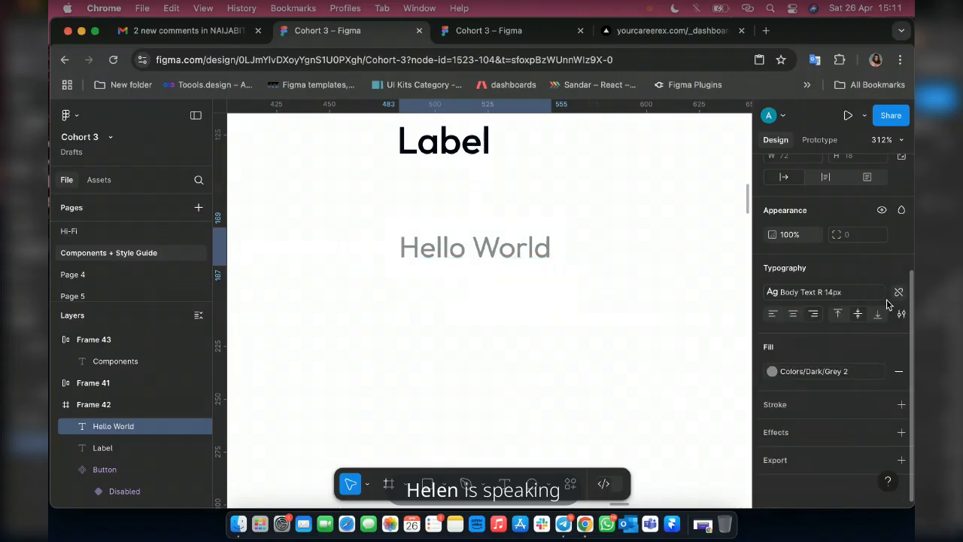
Detach the Body Text R 14px style from the Hello World text and view the available Outfit font weights.
{"action": "left_click", "coordinate": [898, 292]}
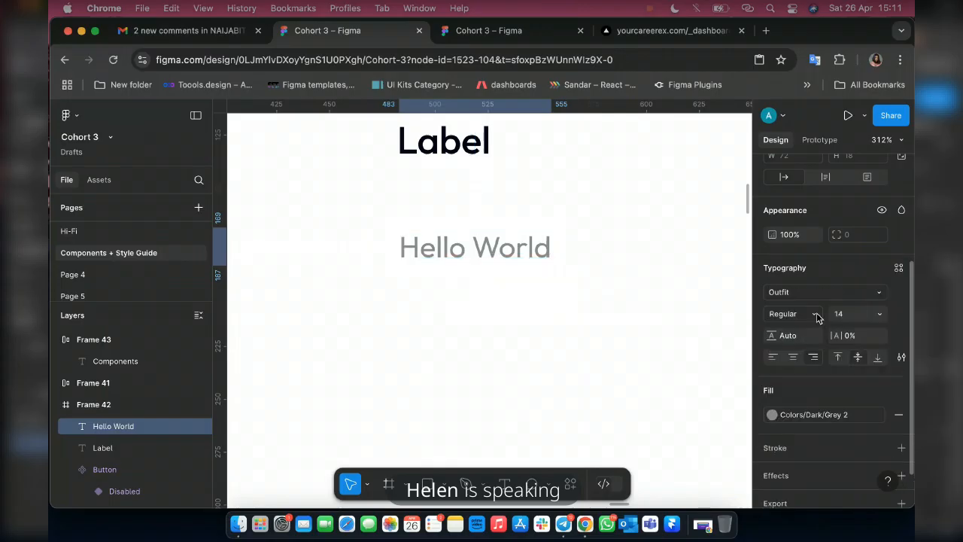
{"action": "left_click", "coordinate": [815, 315]}
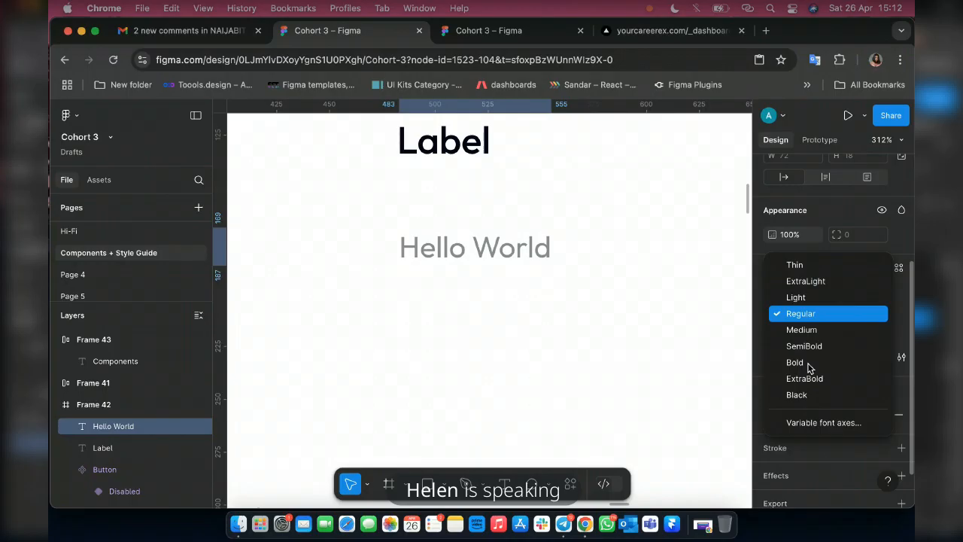
{"action": "key", "text": "Escape"}
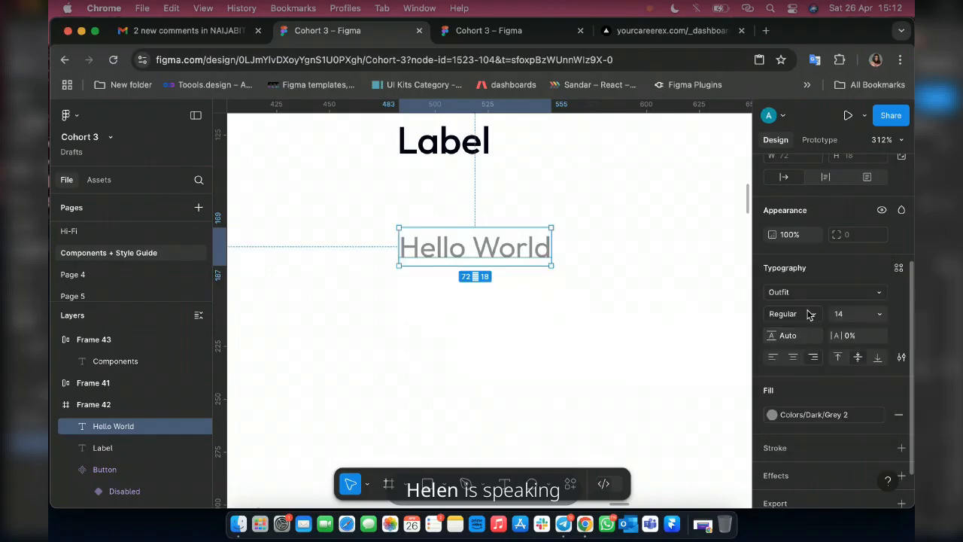
{"action": "left_click", "coordinate": [809, 315]}
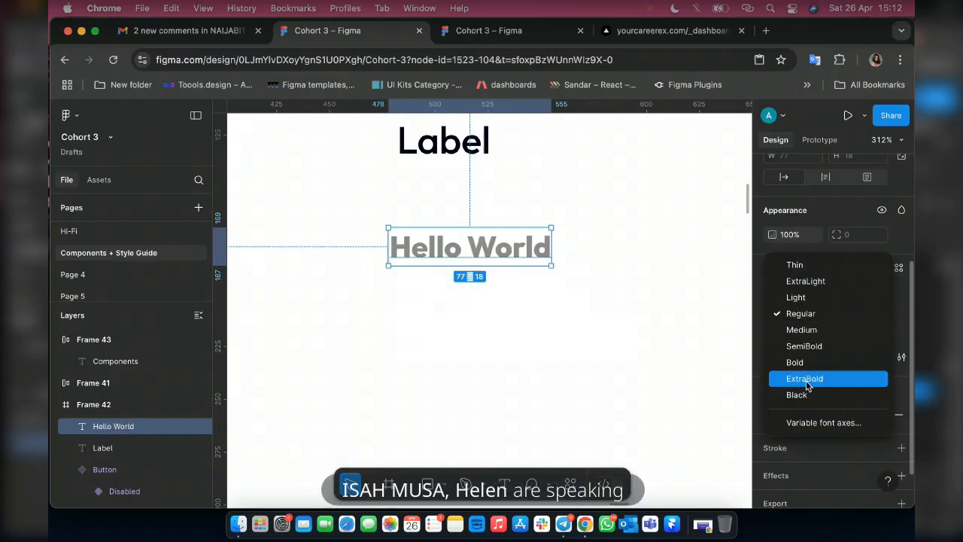
Switch to Telegram to check the General chat and the Product Design Cohort 3 call.
{"action": "left_click", "coordinate": [566, 531]}
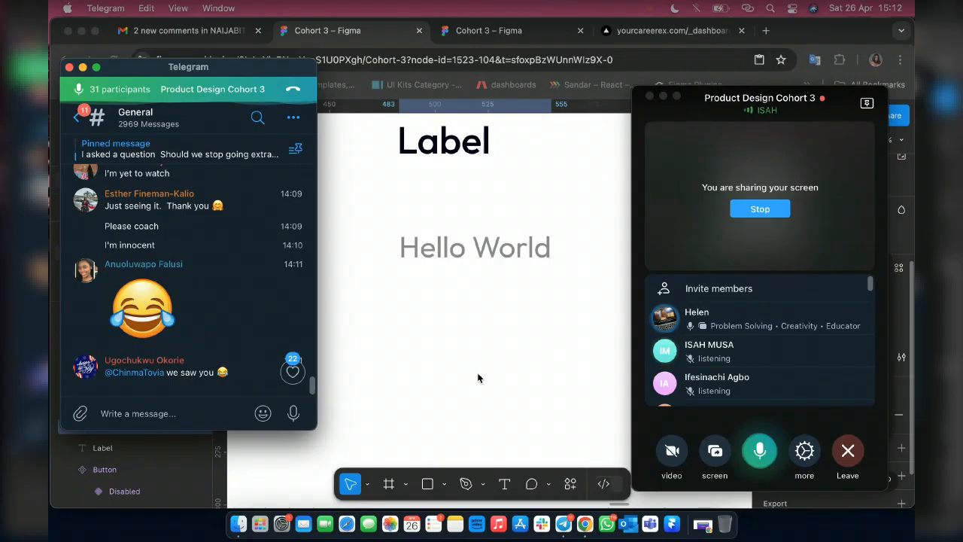
Switch back to Figma and apply the Body Text R 14px style to the Hello World text.
{"action": "left_click", "coordinate": [486, 373]}
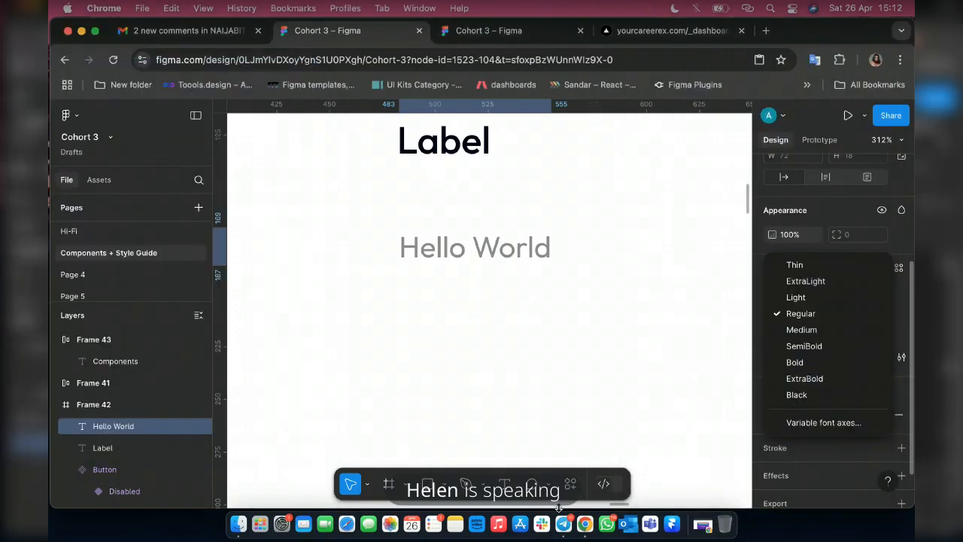
{"action": "left_click", "coordinate": [607, 265]}
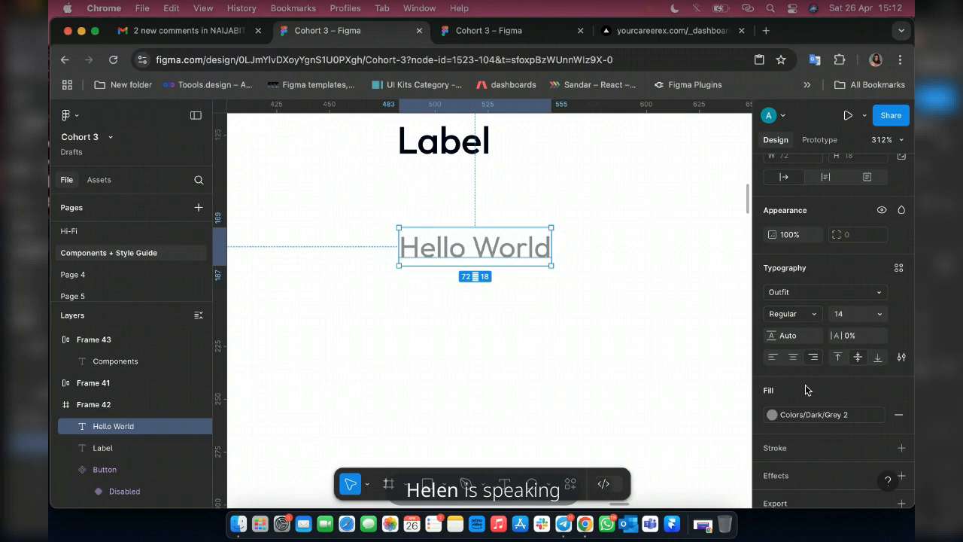
{"action": "left_click", "coordinate": [898, 270]}
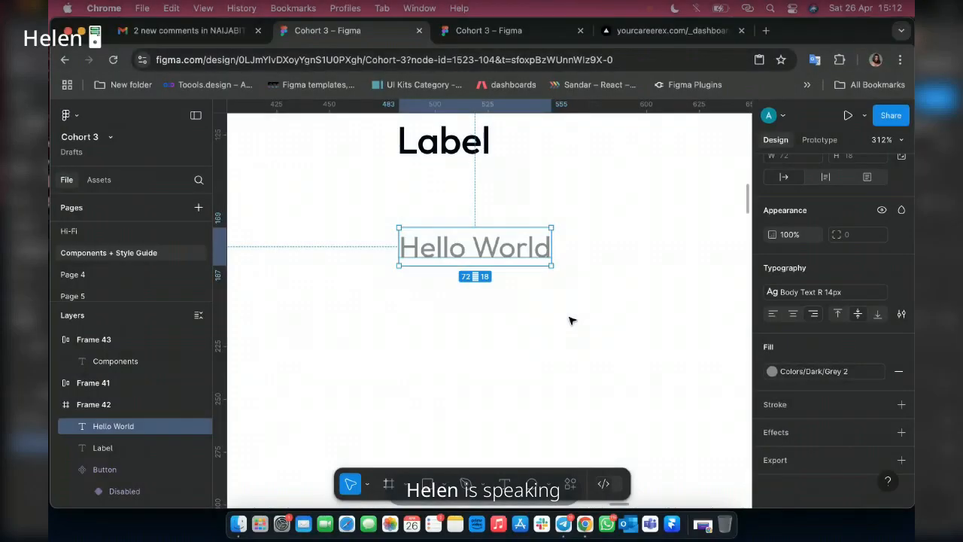
Wrap the Hello World text in its own auto layout frame.
{"action": "scroll", "coordinate": [508, 310], "scroll_direction": "down", "scroll_amount": 2}
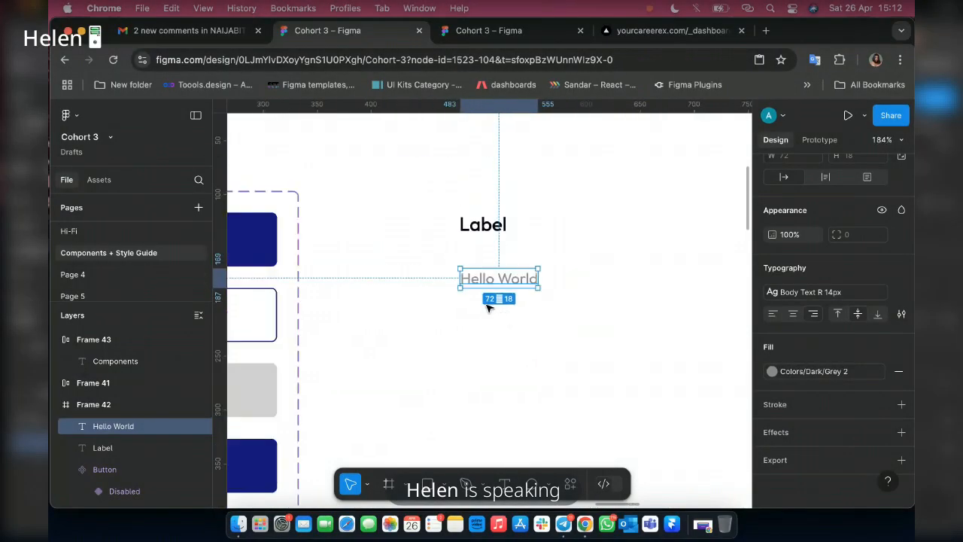
{"action": "scroll", "coordinate": [540, 309], "scroll_direction": "down", "scroll_amount": 5}
{"action": "scroll", "coordinate": [543, 309], "scroll_direction": "up", "scroll_amount": 5}
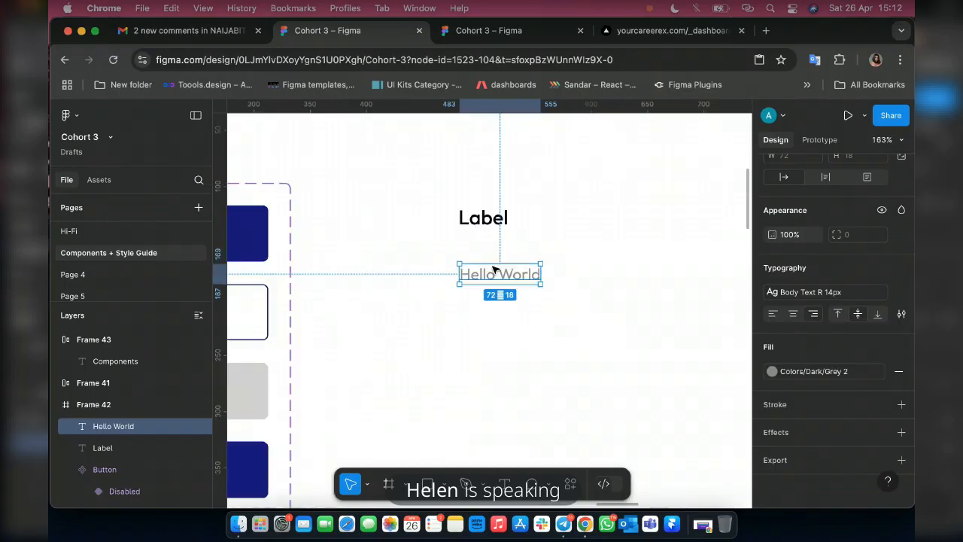
{"action": "scroll", "coordinate": [493, 269], "scroll_direction": "up", "scroll_amount": 5}
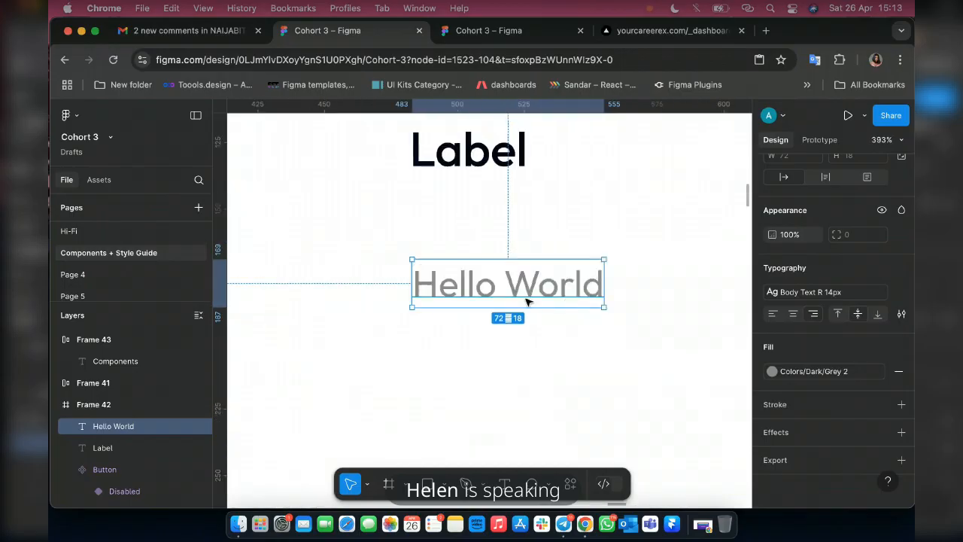
{"action": "key", "text": "shift+a"}
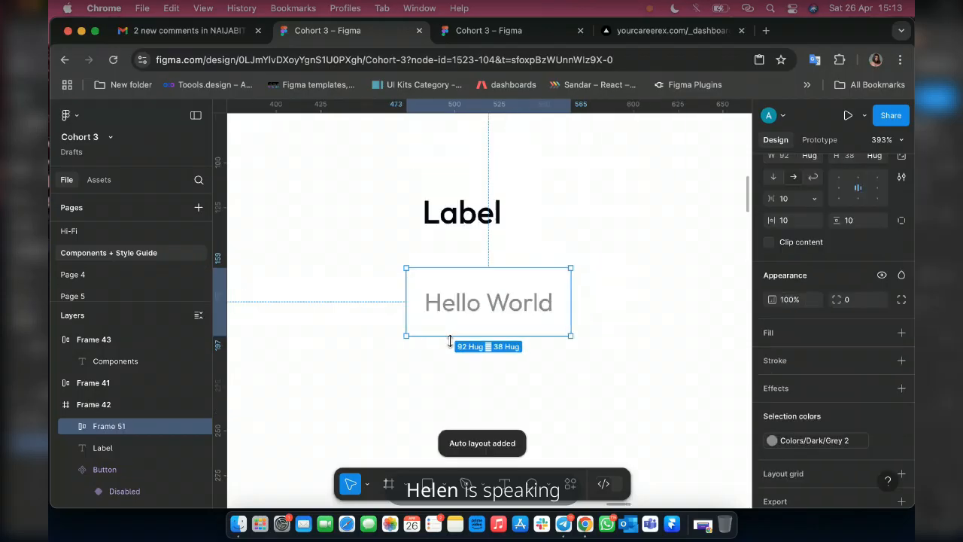
Add a Grey 4 stroke to the auto layout frame around Hello World.
{"action": "scroll", "coordinate": [450, 340], "scroll_direction": "down", "scroll_amount": 5}
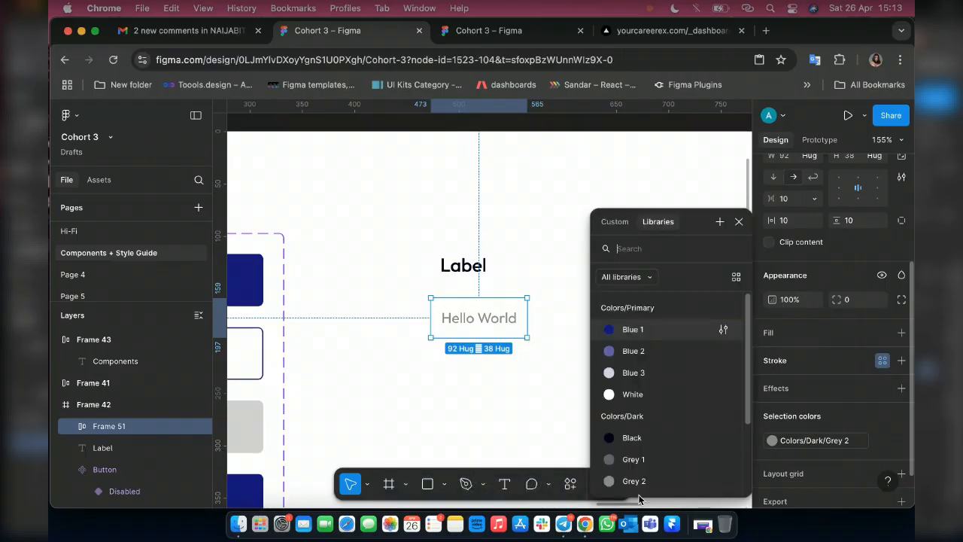
{"action": "scroll", "coordinate": [640, 485], "scroll_direction": "down", "scroll_amount": 2}
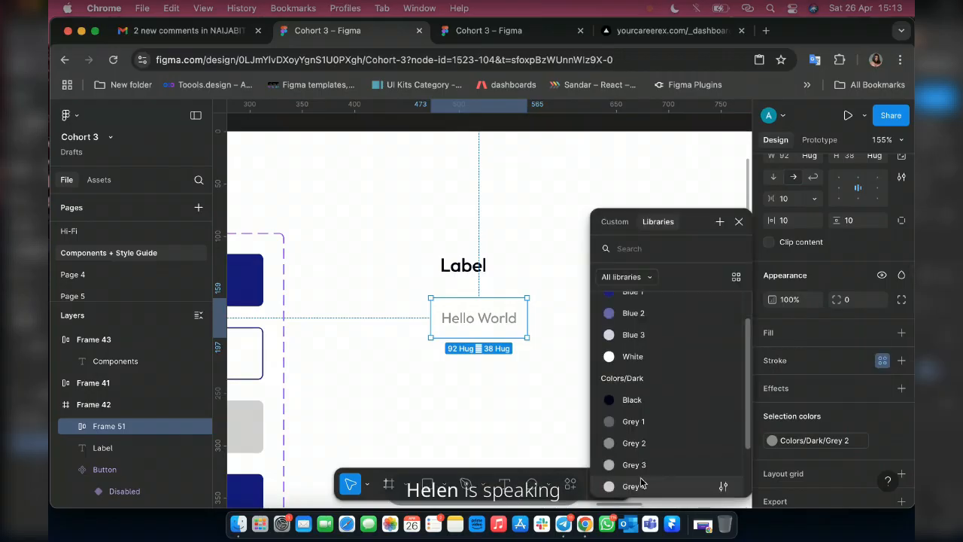
{"action": "left_click", "coordinate": [641, 485]}
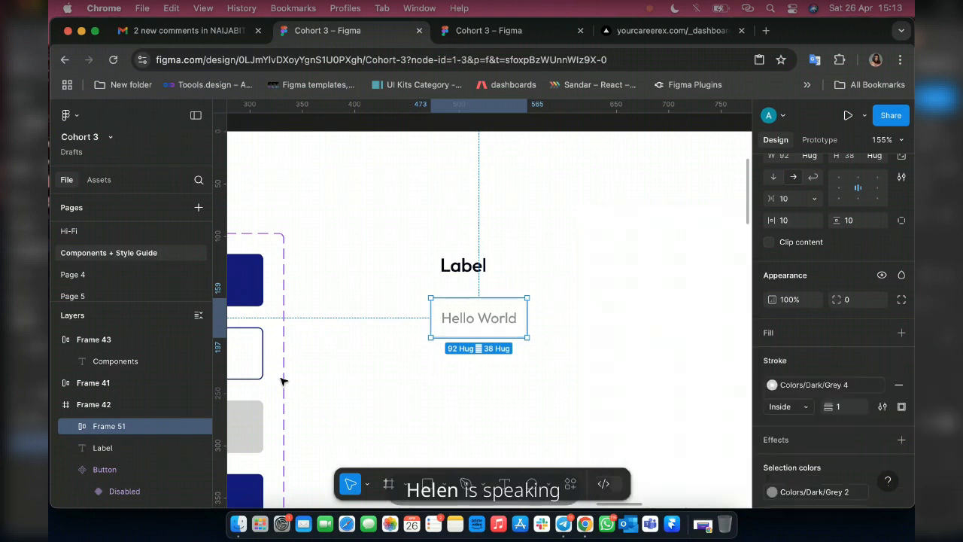
{"action": "left_click", "coordinate": [557, 354]}
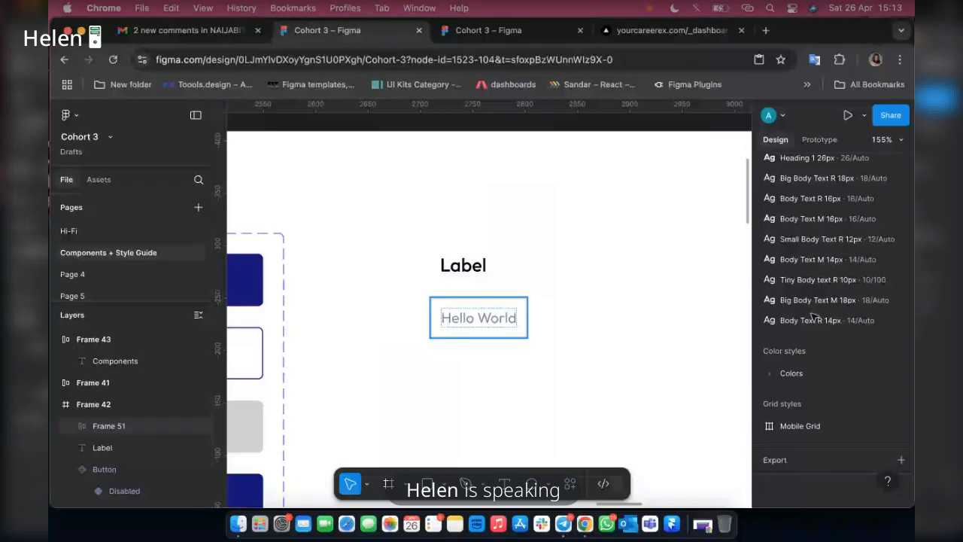
Resize the Hello World frame to a width of 300 and a height of 50.
{"action": "left_click", "coordinate": [481, 319]}
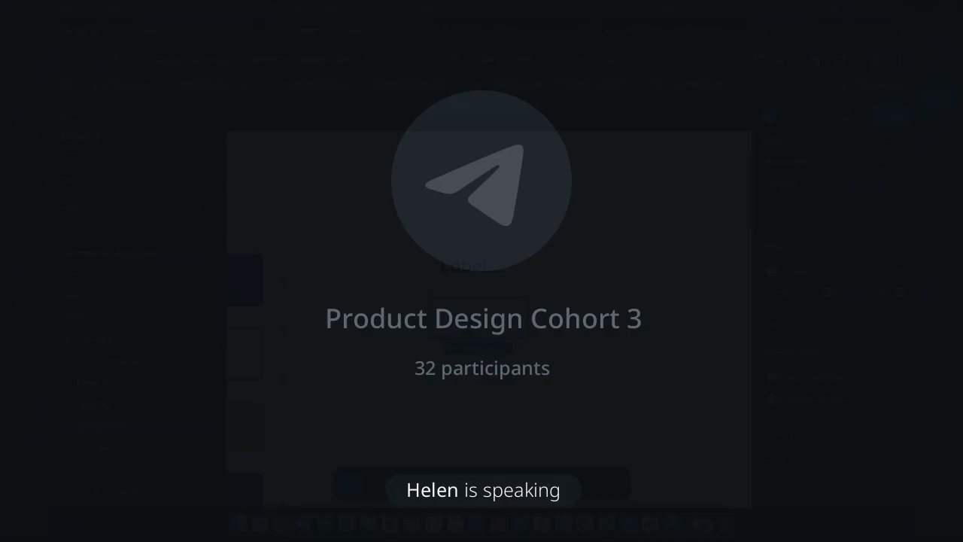
{"action": "scroll", "coordinate": [847, 301], "scroll_direction": "up", "scroll_amount": 5}
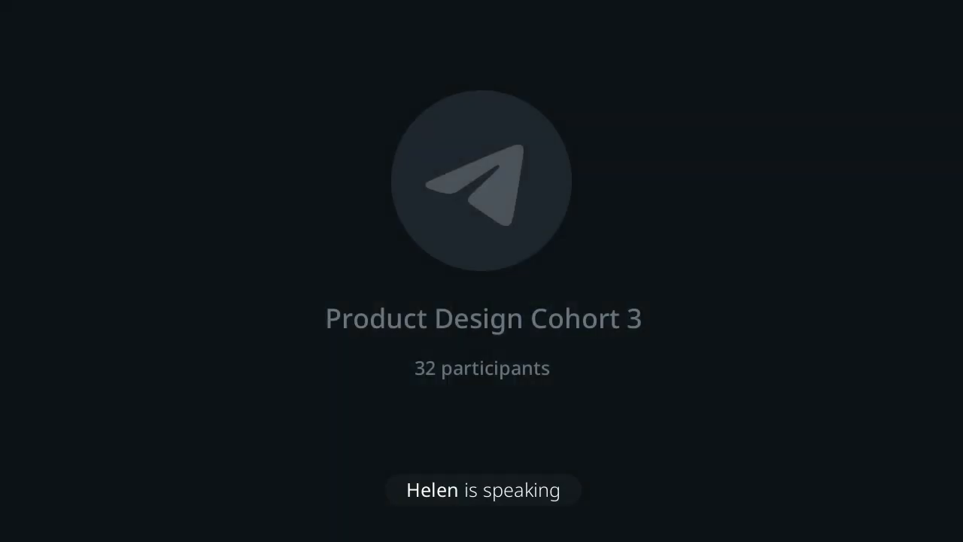
{"action": "left_click", "coordinate": [786, 325]}
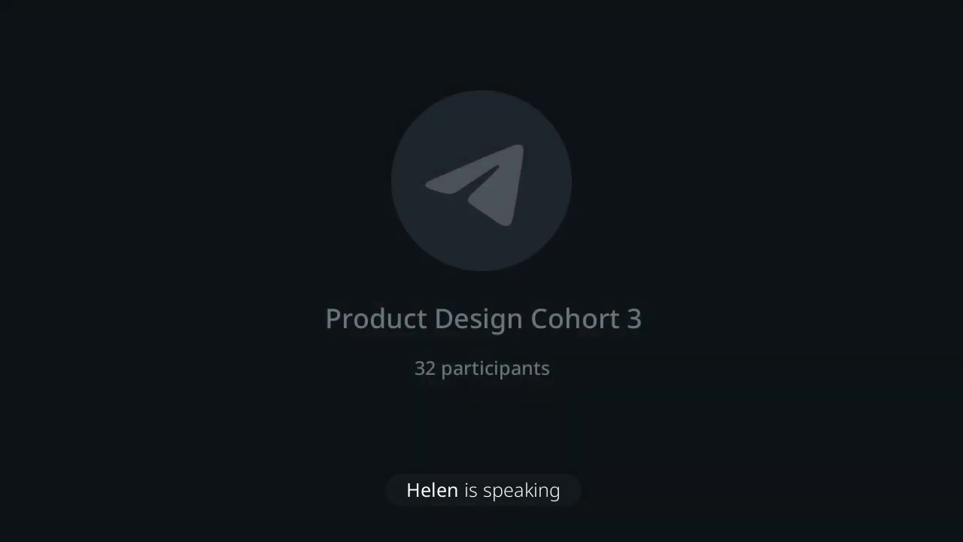
{"action": "type", "text": "220"}
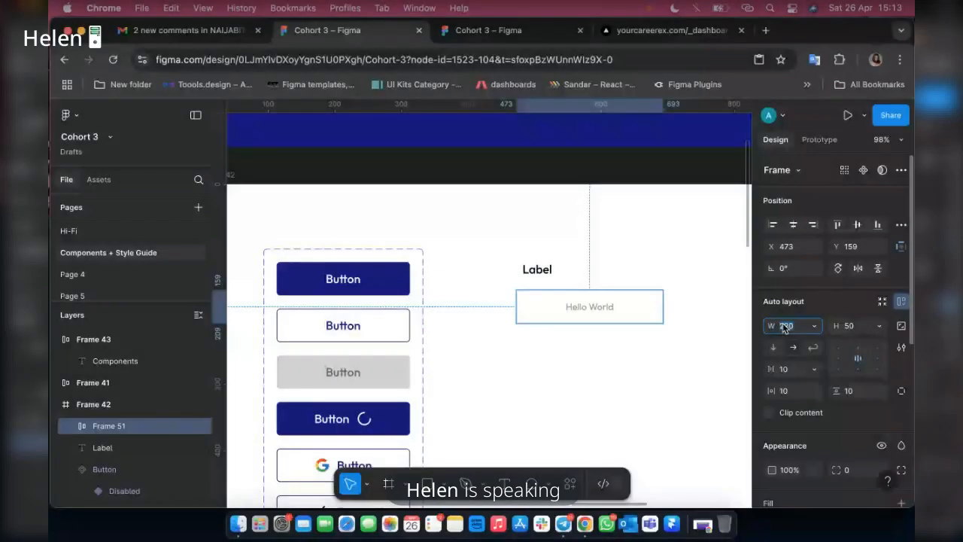
{"action": "type", "text": "300"}
{"action": "key", "text": "Return"}
Move the Hello World frame to X 482, Y 149, aligning its left edge with the Label text above.
{"action": "scroll", "coordinate": [615, 341], "scroll_direction": "up", "scroll_amount": 5}
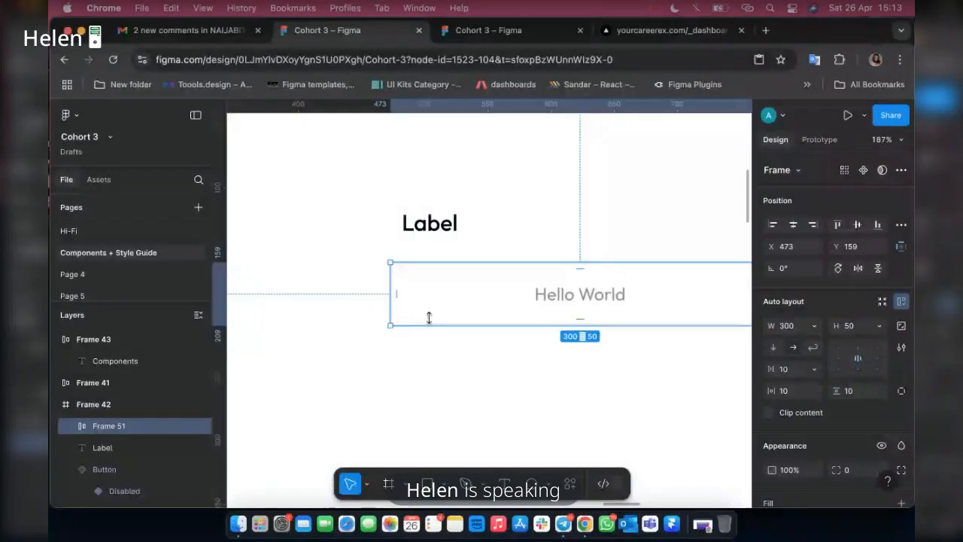
{"action": "scroll", "coordinate": [434, 301], "scroll_direction": "up", "scroll_amount": 2}
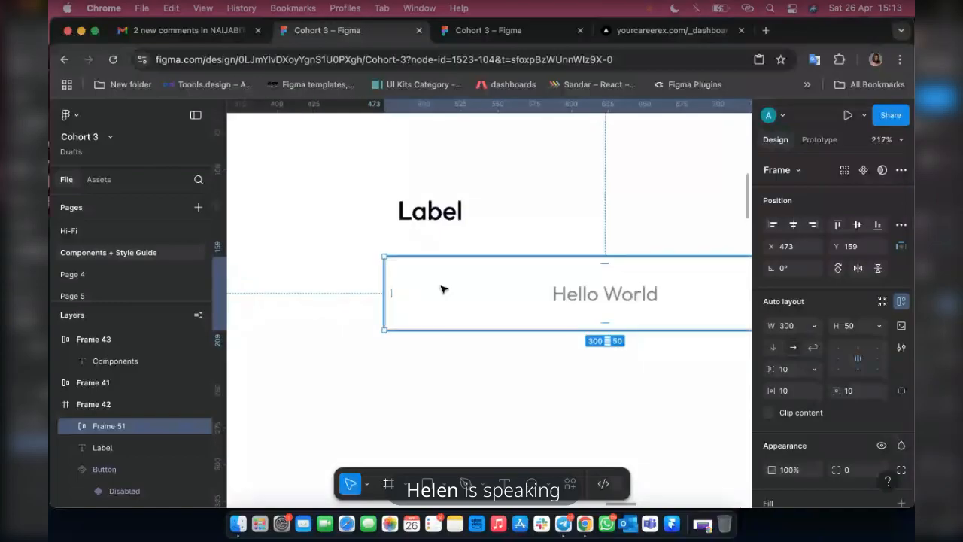
{"action": "mouse_move", "coordinate": [442, 287]}
{"action": "left_mouse_down"}
{"action": "mouse_move", "coordinate": [449, 284]}
{"action": "mouse_move", "coordinate": [442, 288]}
{"action": "left_mouse_up"}
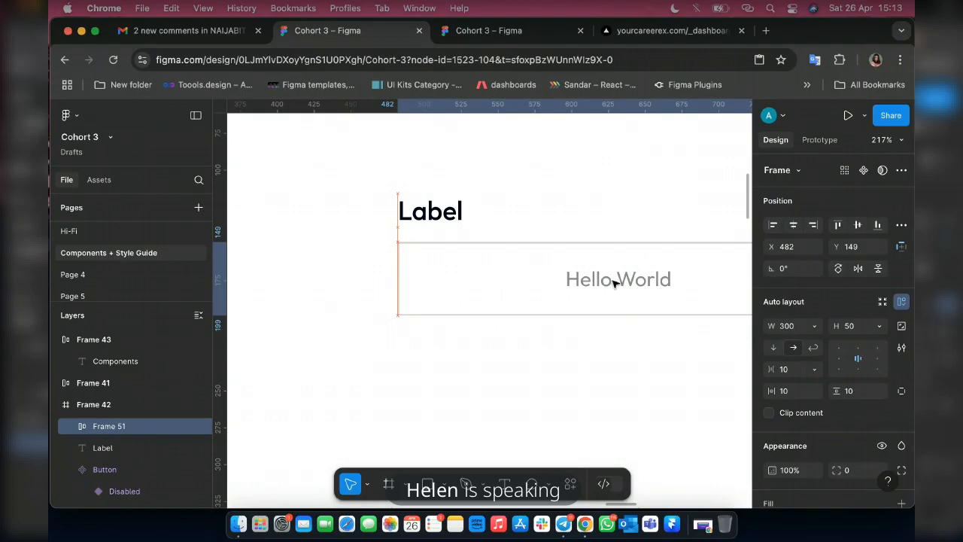
Apply the Small Body Text R 12px style to the Hello World text inside the frame.
{"action": "double_click", "coordinate": [662, 282]}
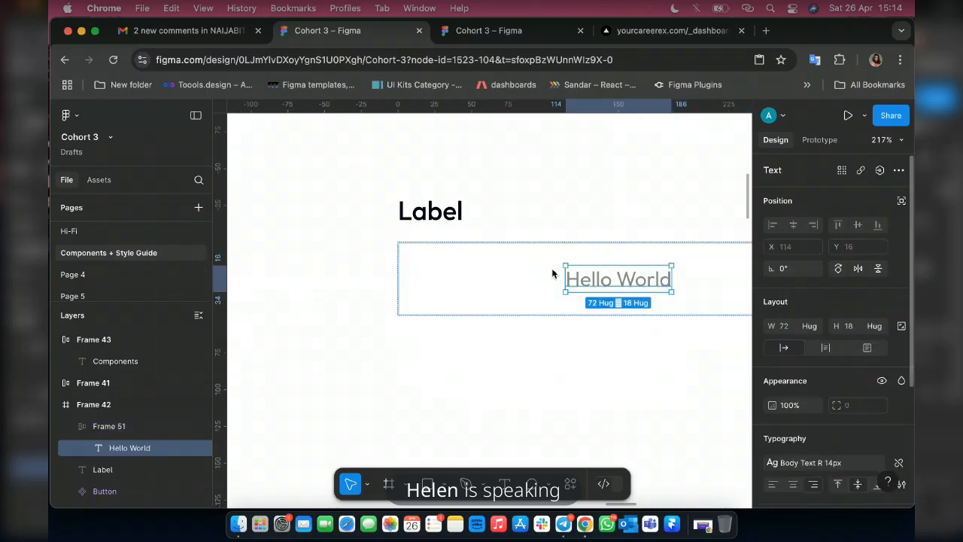
{"action": "left_click", "coordinate": [809, 462]}
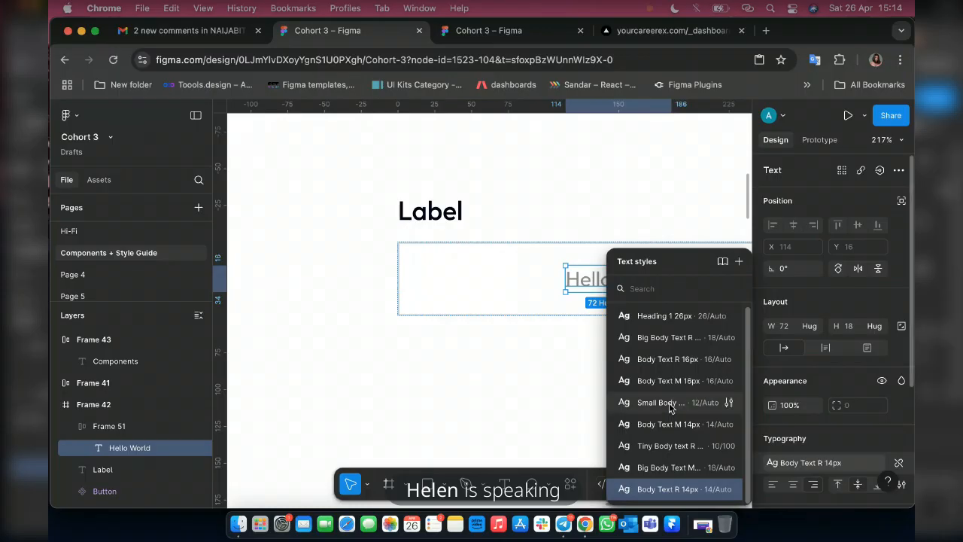
{"action": "left_click", "coordinate": [659, 402]}
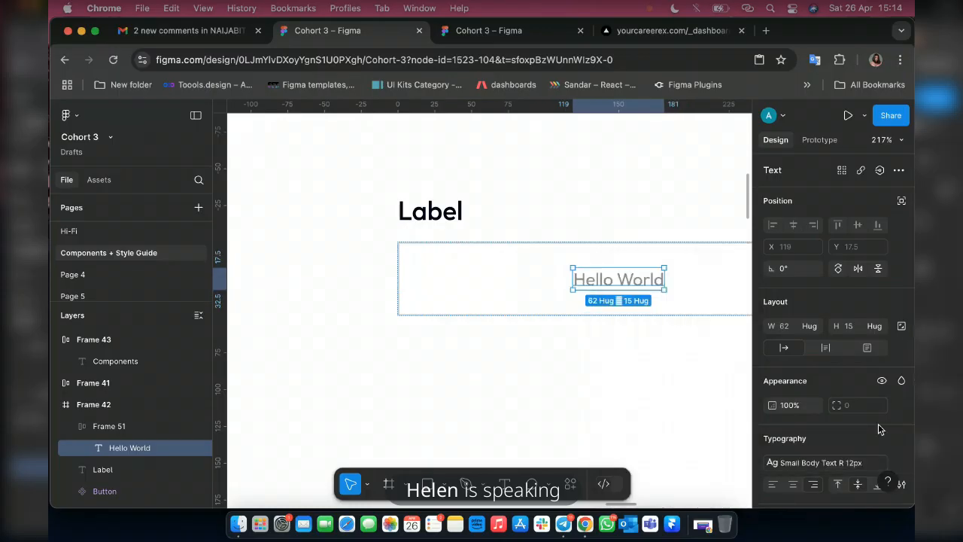
Left-align Hello World within its frame, vertically centred, and increase the frame's left padding to 22.
{"action": "left_click", "coordinate": [514, 277]}
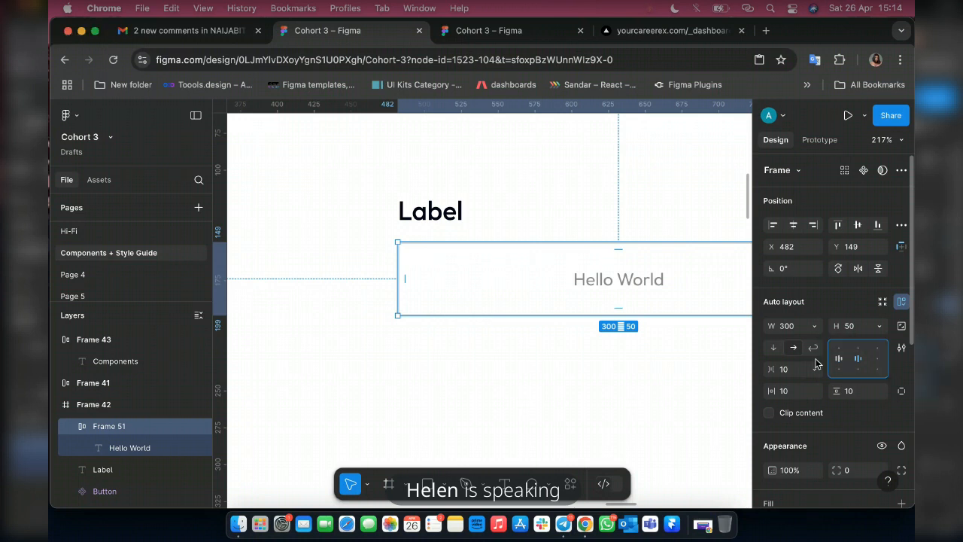
{"action": "left_click", "coordinate": [838, 359]}
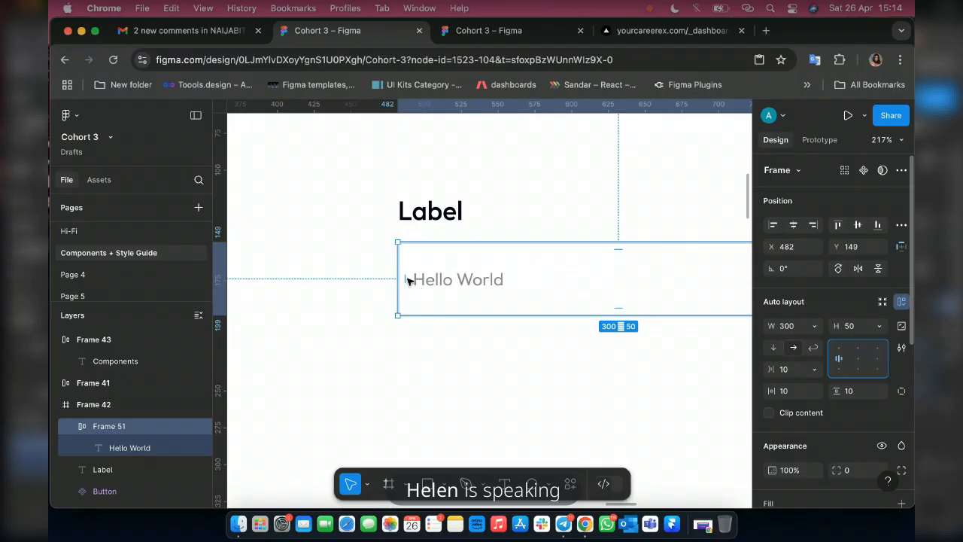
{"action": "left_click_drag", "start_coordinate": [405, 279], "coordinate": [412, 278]}
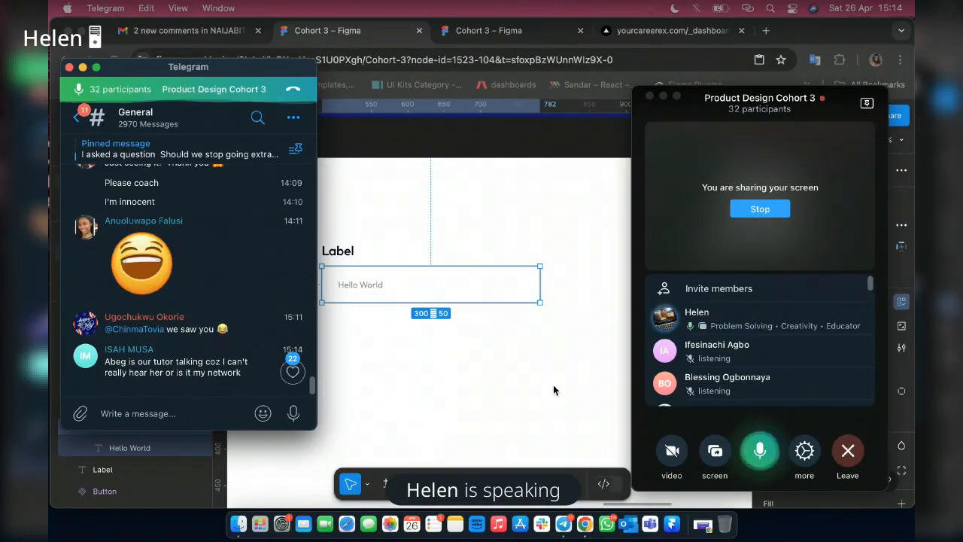
Switch to the Telegram call and mute and unmute the microphone.
{"action": "left_click", "coordinate": [487, 361]}
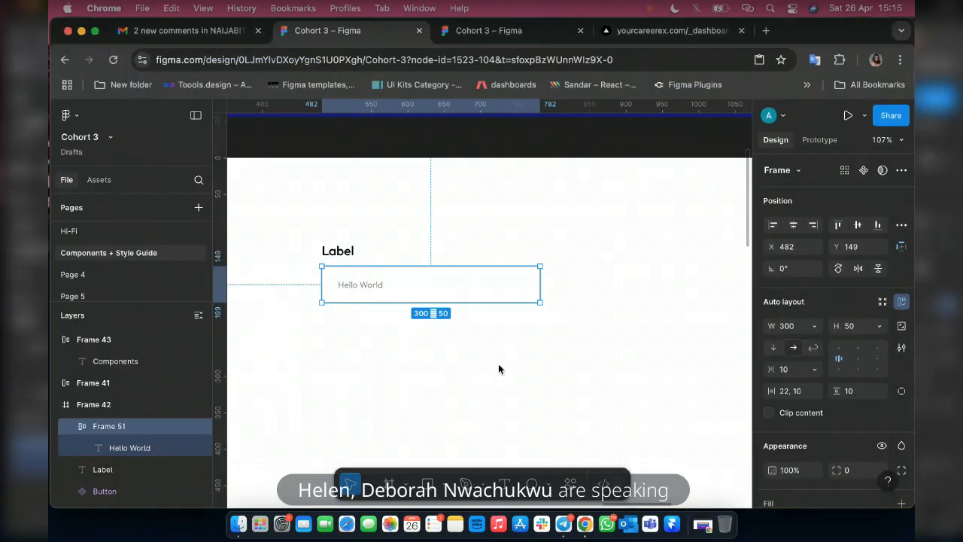
{"action": "scroll", "coordinate": [327, 316], "scroll_direction": "up", "scroll_amount": 5}
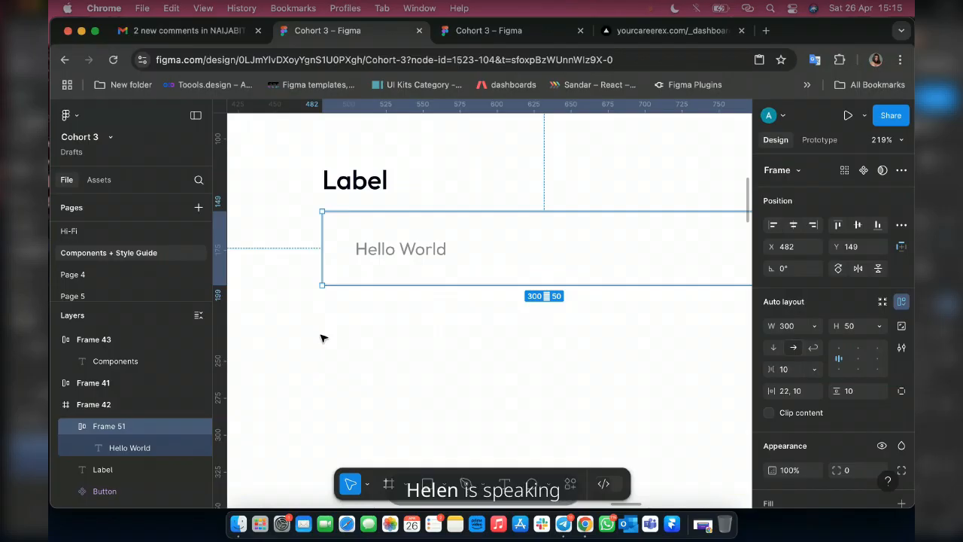
{"action": "left_click", "coordinate": [564, 531]}
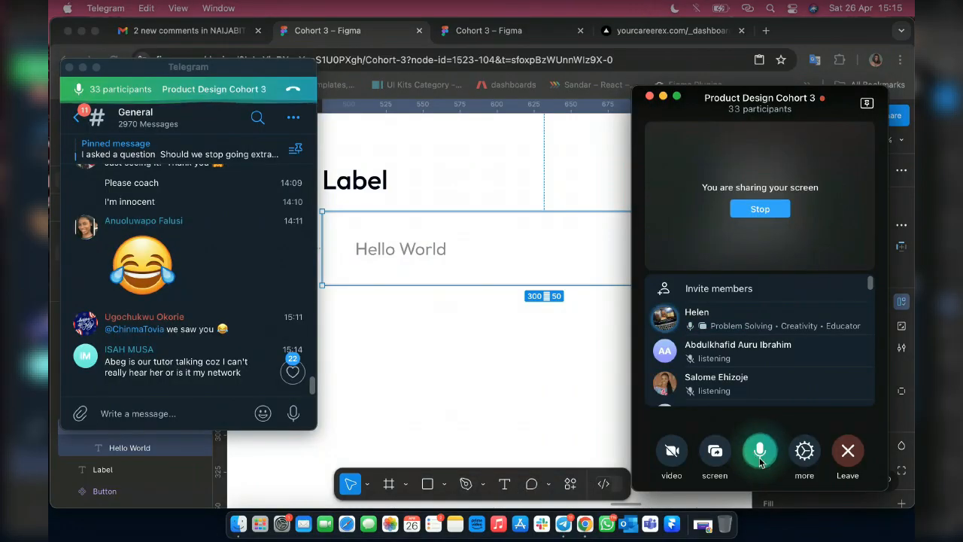
{"action": "left_click", "coordinate": [760, 455]}
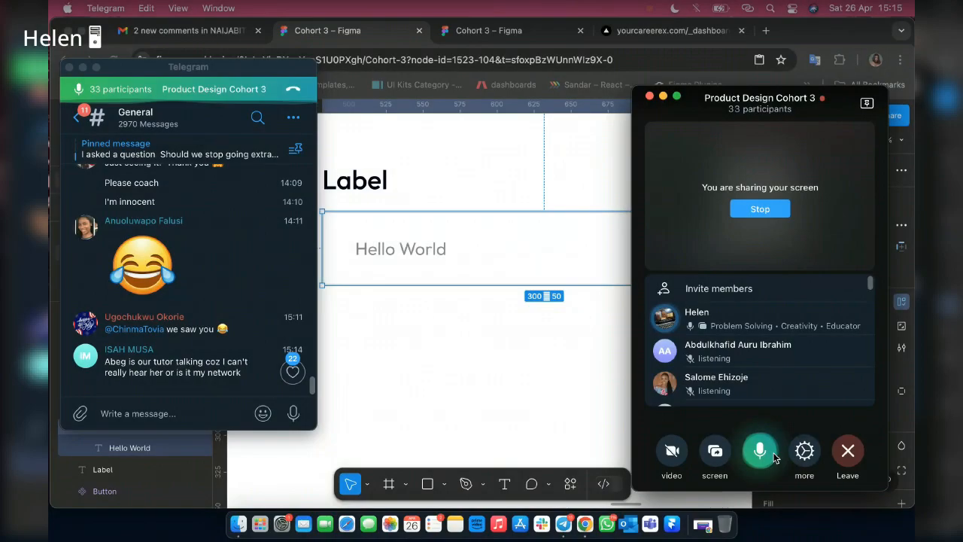
{"action": "left_click", "coordinate": [760, 451]}
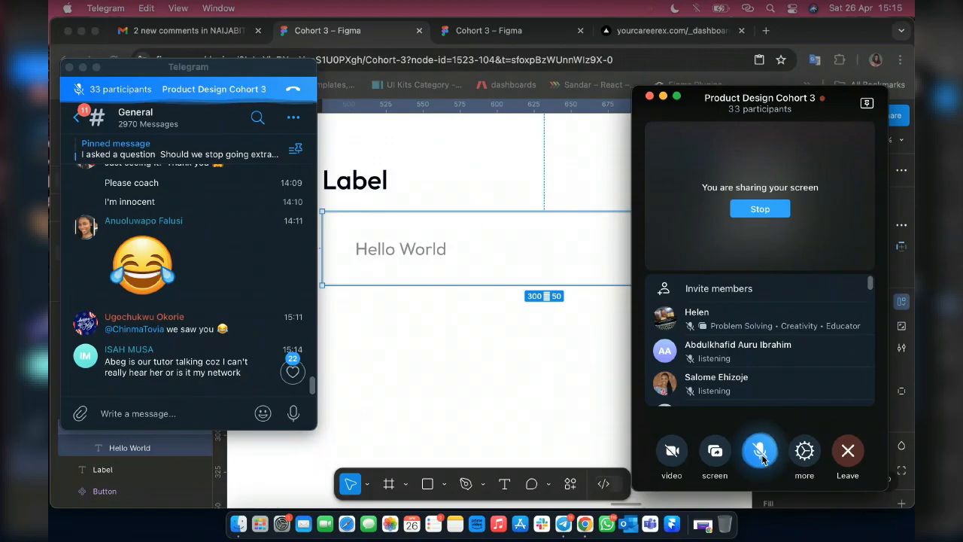
{"action": "left_click", "coordinate": [762, 458]}
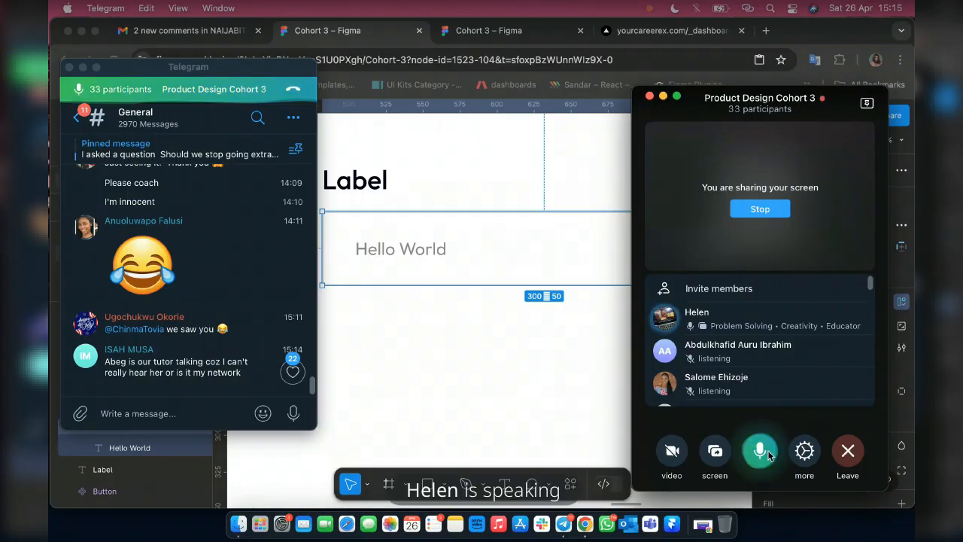
Return to Figma and combine the Label text and the input frame in a vertical auto layout with a gap of 10.
{"action": "left_click", "coordinate": [508, 375]}
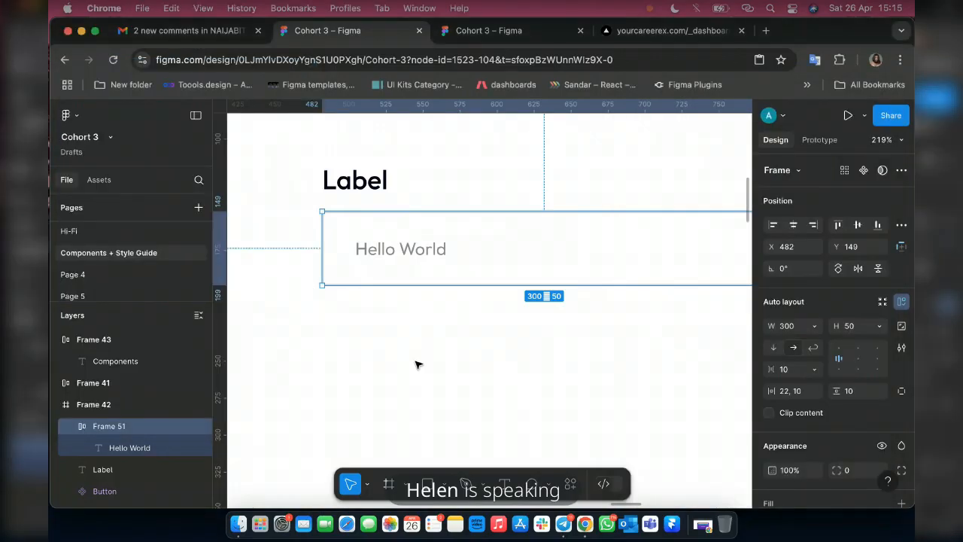
{"action": "left_click", "coordinate": [372, 188], "text": "shift"}
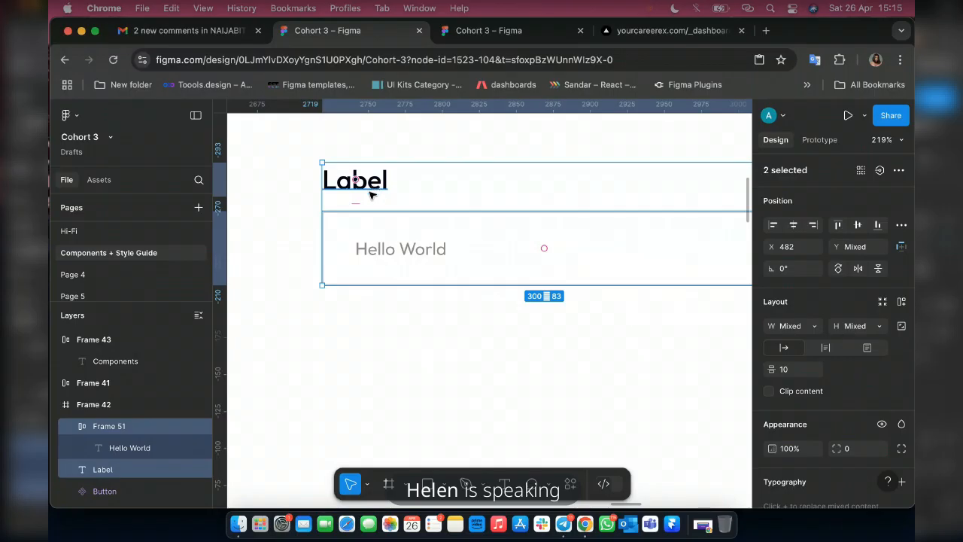
{"action": "key", "text": "shift+a"}
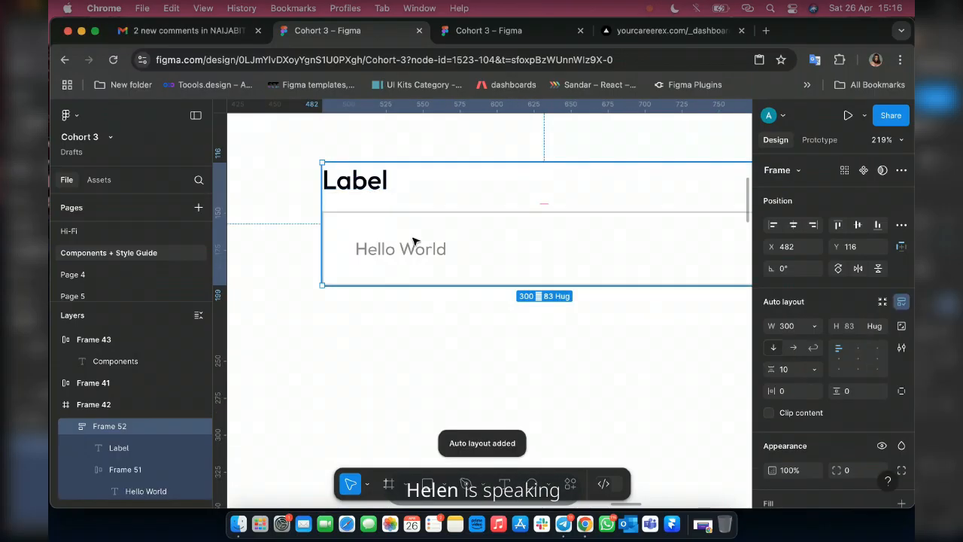
Set the corner radius of the bordered input frame around Hello World to 5.
{"action": "scroll", "coordinate": [341, 284], "scroll_direction": "down", "scroll_amount": 2}
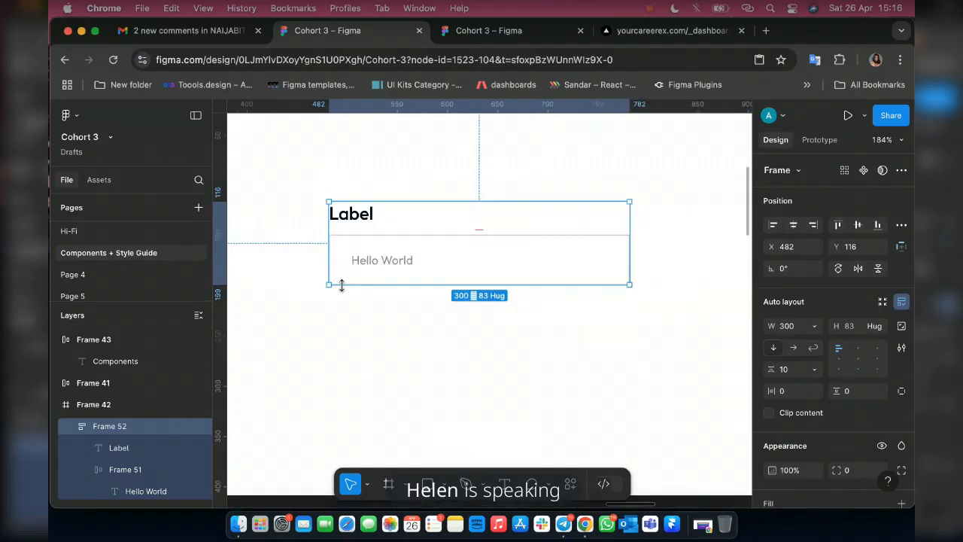
{"action": "left_click", "coordinate": [560, 242]}
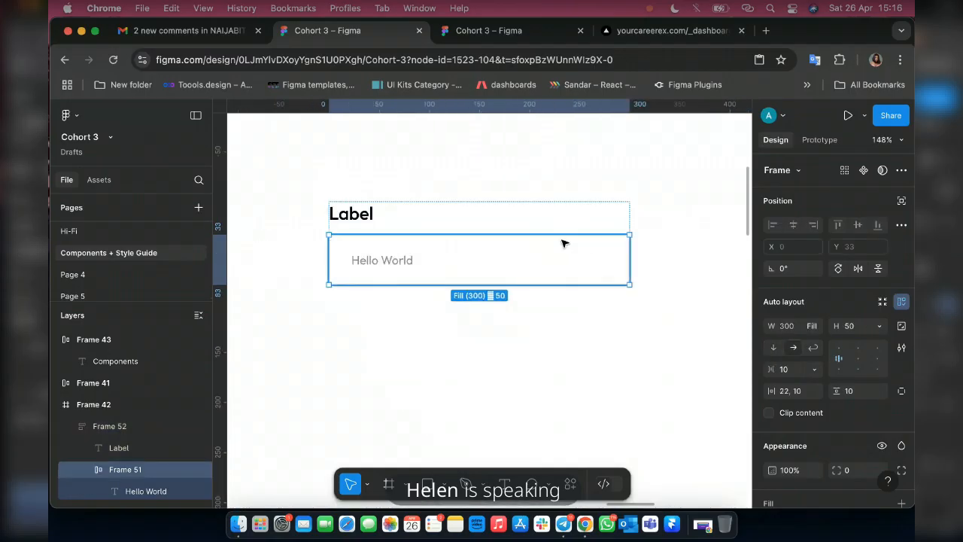
{"action": "scroll", "coordinate": [328, 240], "scroll_direction": "up", "scroll_amount": 3}
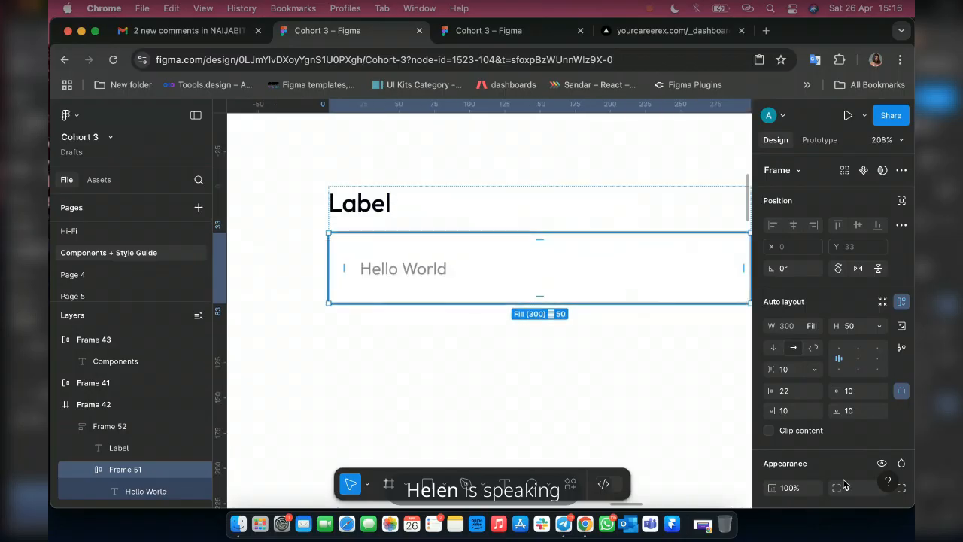
{"action": "left_click", "coordinate": [853, 490]}
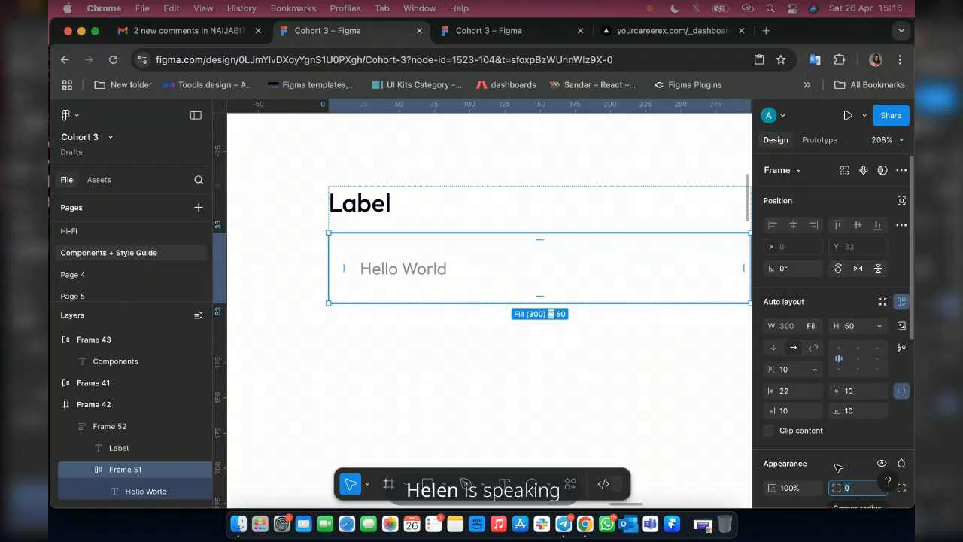
{"action": "type", "text": "5"}
{"action": "key", "text": "Return"}
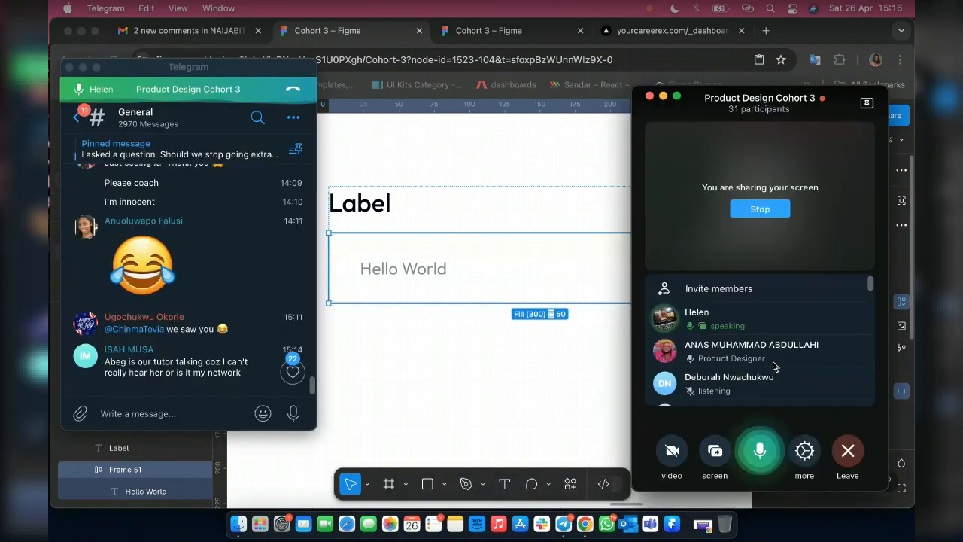
Open a participant's options in the Telegram call and return to Figma.
{"action": "right_click", "coordinate": [775, 367]}
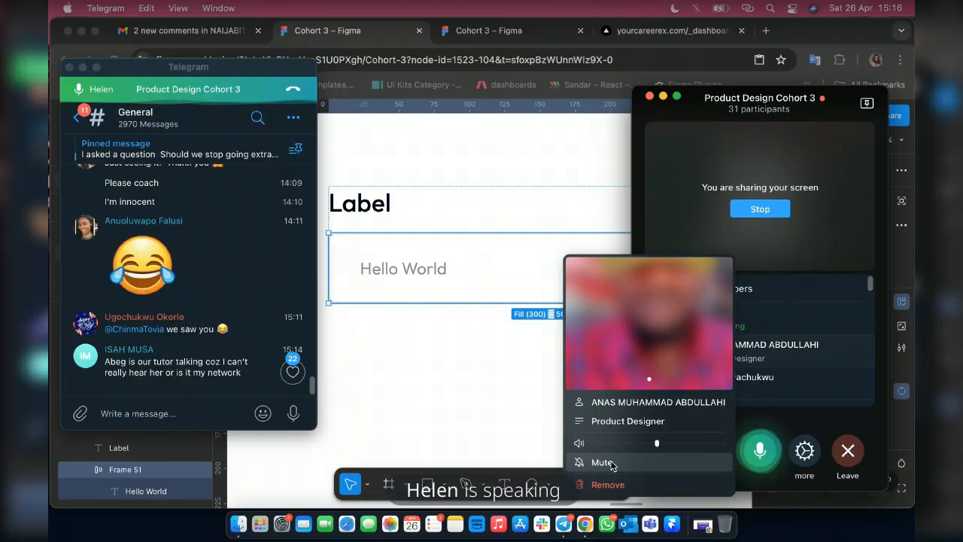
{"action": "left_click", "coordinate": [541, 371]}
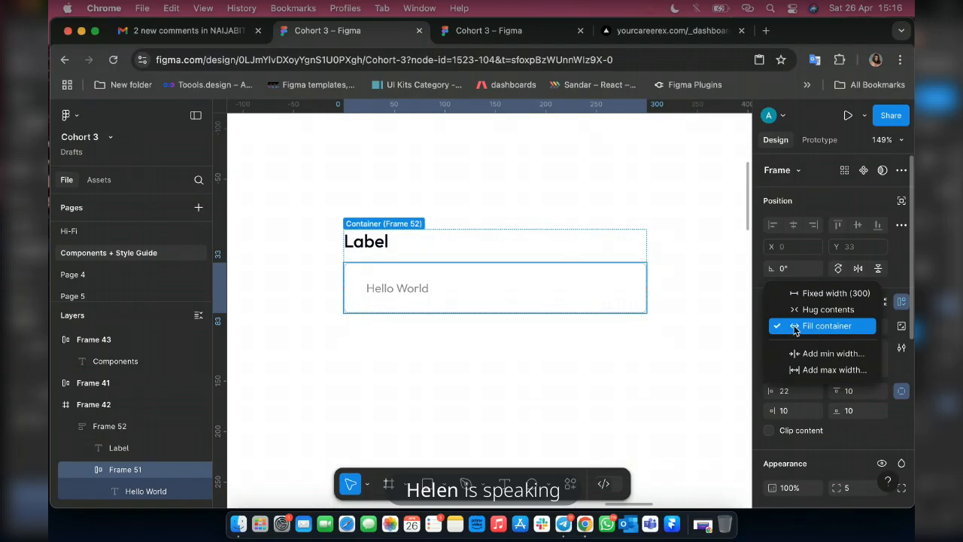
Test how the whole labelled field resizes by narrowing its frame to about 152 and widening it to about 316.
{"action": "left_click", "coordinate": [559, 255]}
{"action": "left_click", "coordinate": [560, 241]}
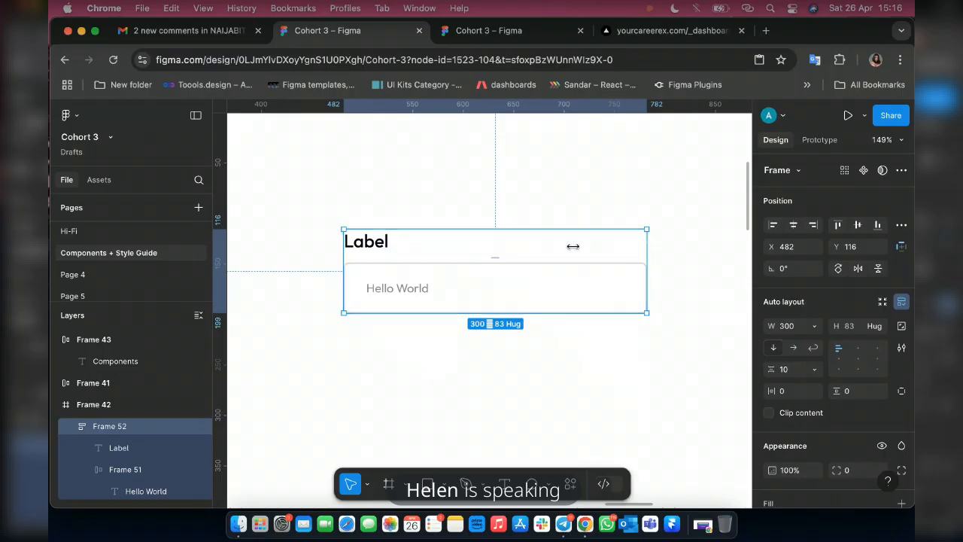
{"action": "left_click_drag", "start_coordinate": [573, 246], "coordinate": [497, 244]}
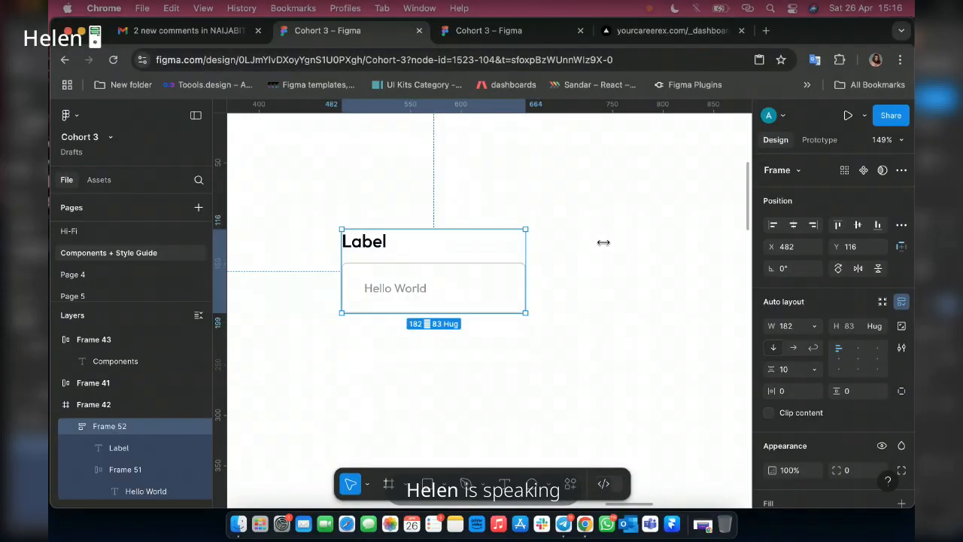
{"action": "left_click_drag", "start_coordinate": [602, 241], "coordinate": [661, 265]}
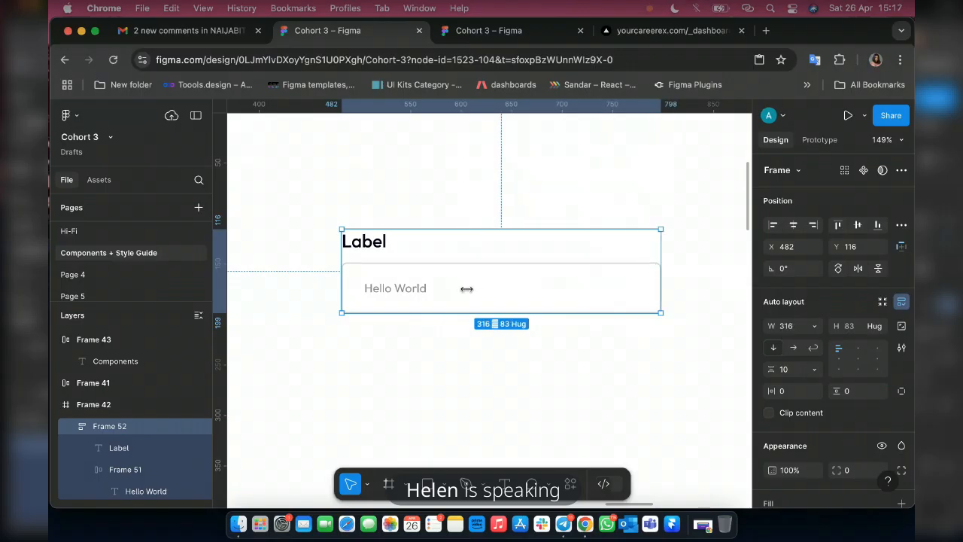
{"action": "scroll", "coordinate": [466, 289], "scroll_direction": "down", "scroll_amount": 10}
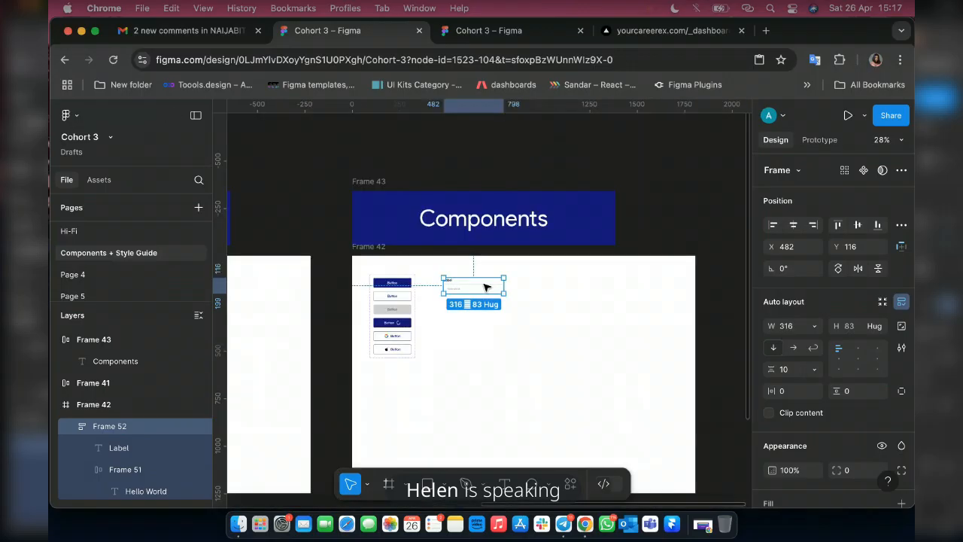
{"action": "scroll", "coordinate": [485, 288], "scroll_direction": "up", "scroll_amount": 10}
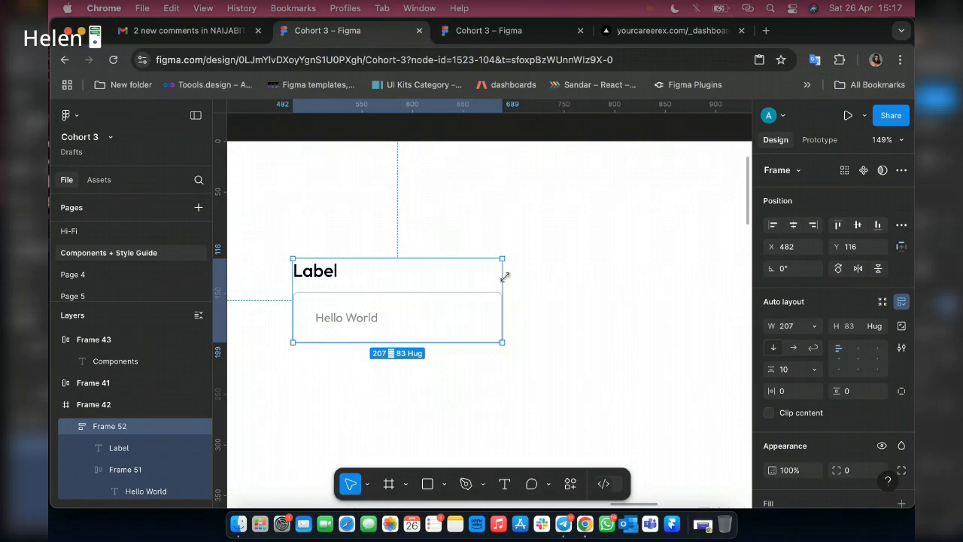
Set the width of the labelled field's outer frame to 300.
{"action": "left_click", "coordinate": [797, 325]}
{"action": "type", "text": "2"}
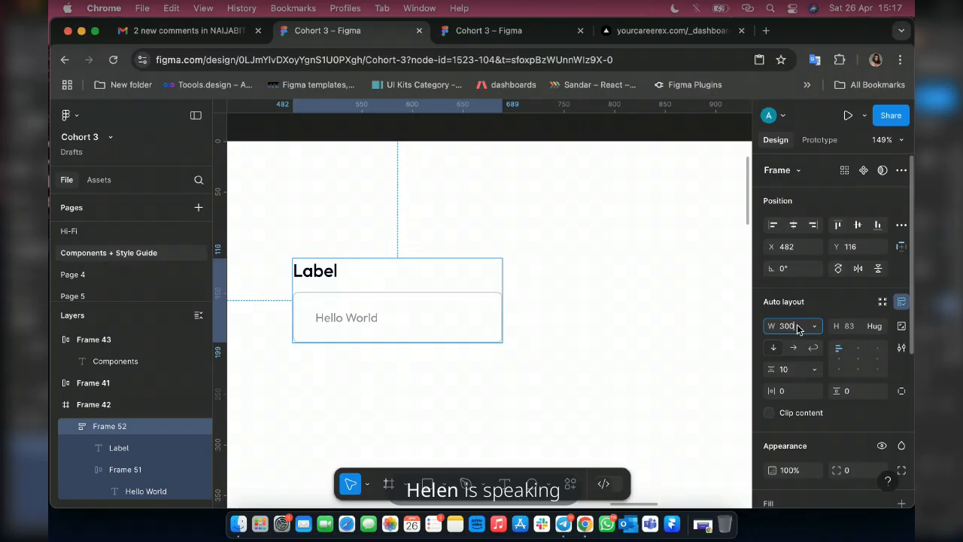
{"action": "key", "text": "Return"}
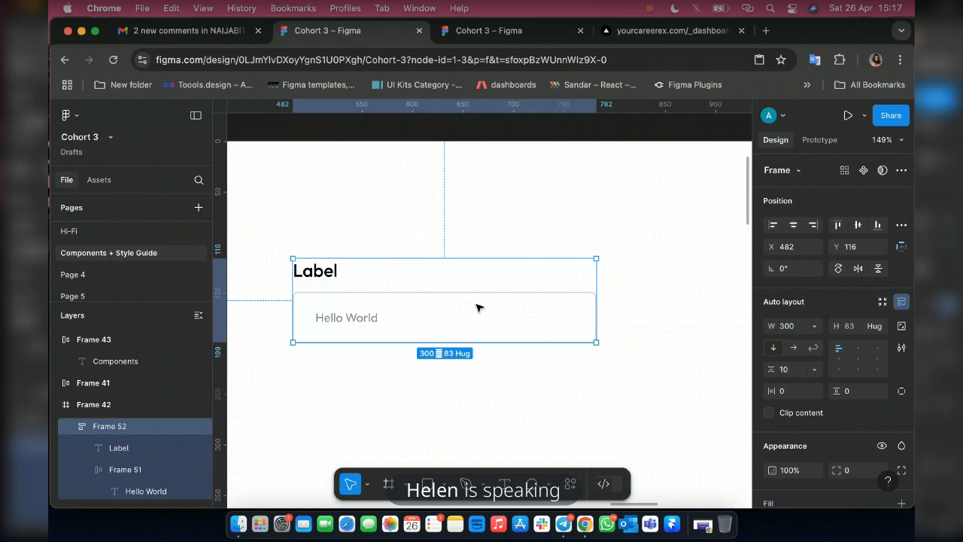
{"action": "key", "text": "Escape"}
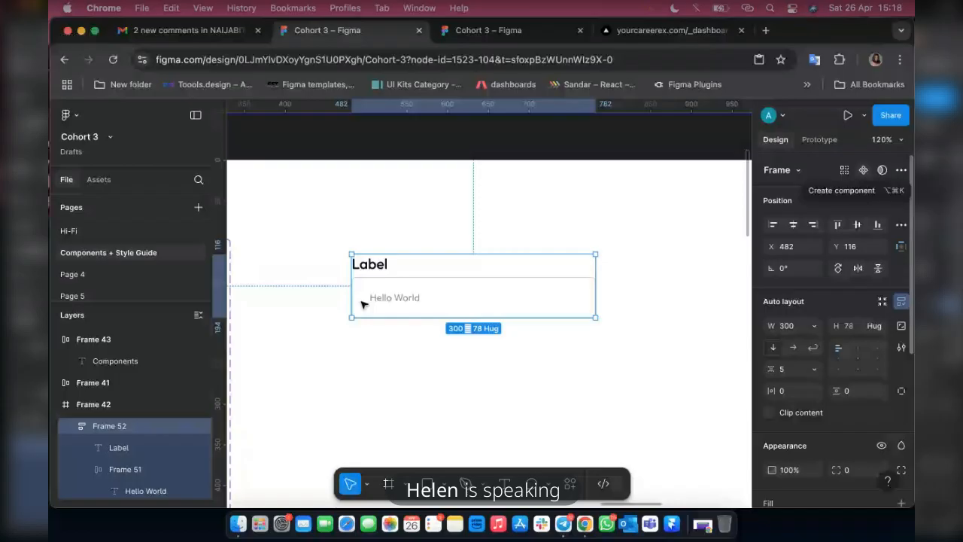
Add the text Error just below the input frame and place it at about X 489, Y 196.
{"action": "scroll", "coordinate": [362, 304], "scroll_direction": "up", "scroll_amount": 10}
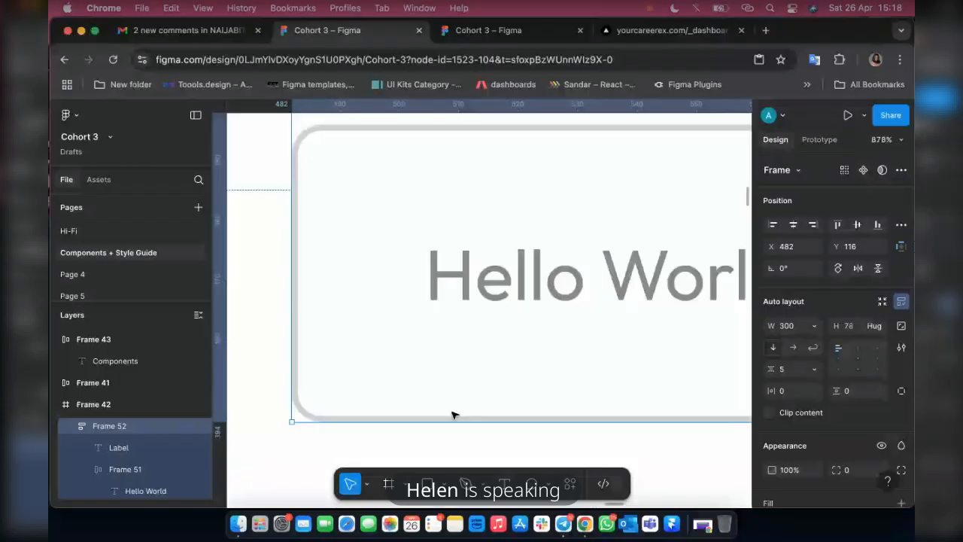
{"action": "key", "text": "shift+2"}
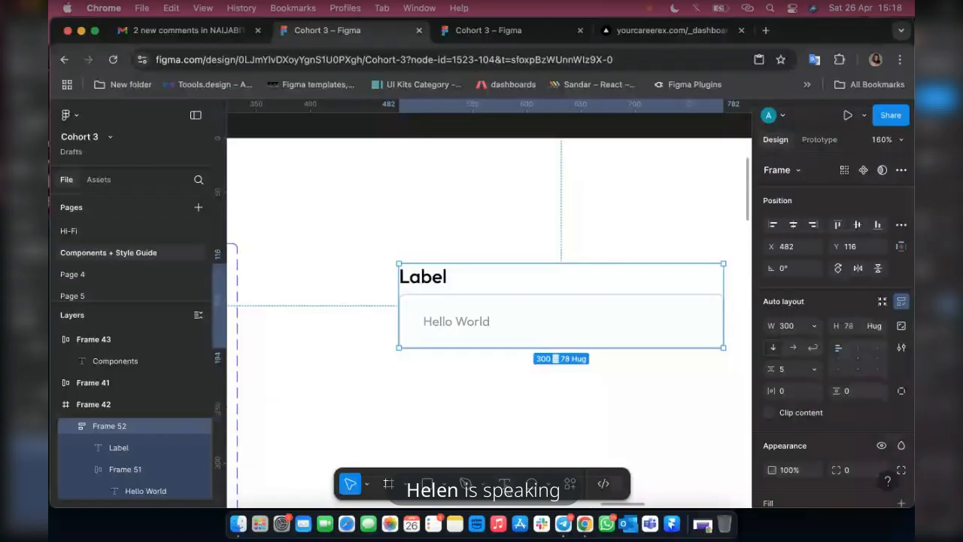
{"action": "key", "text": "t"}
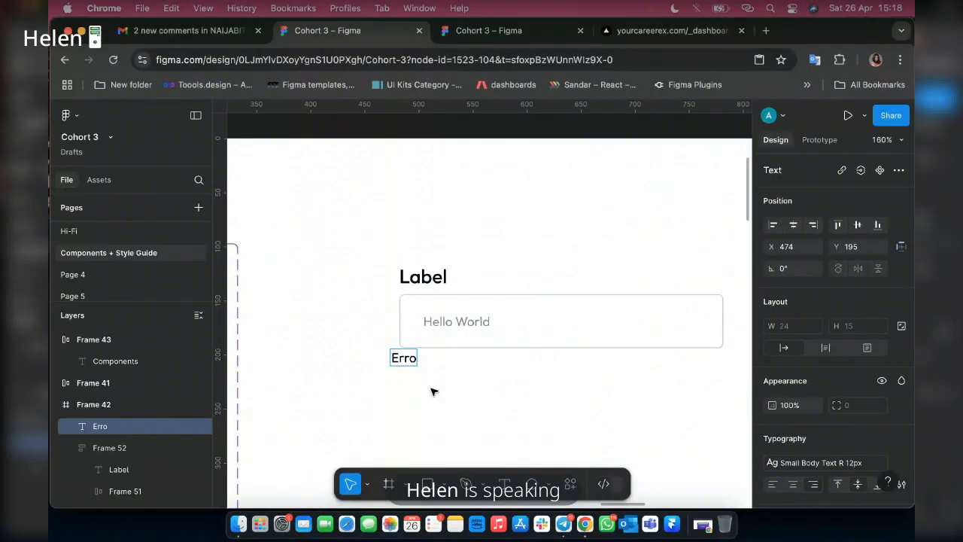
{"action": "key", "text": "Escape"}
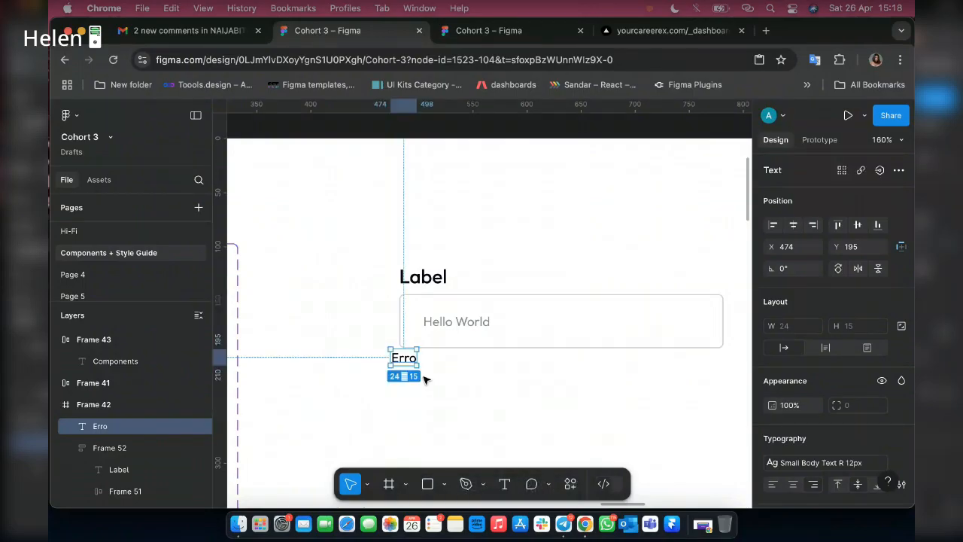
{"action": "scroll", "coordinate": [424, 378], "scroll_direction": "up", "scroll_amount": 5}
{"action": "double_click", "coordinate": [409, 362]}
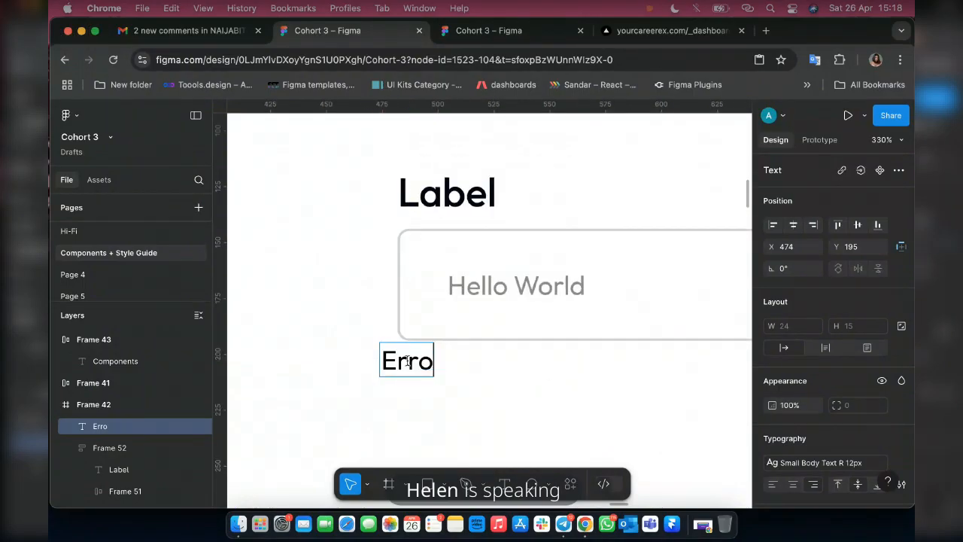
{"action": "type", "text": "r"}
{"action": "key", "text": "Escape"}
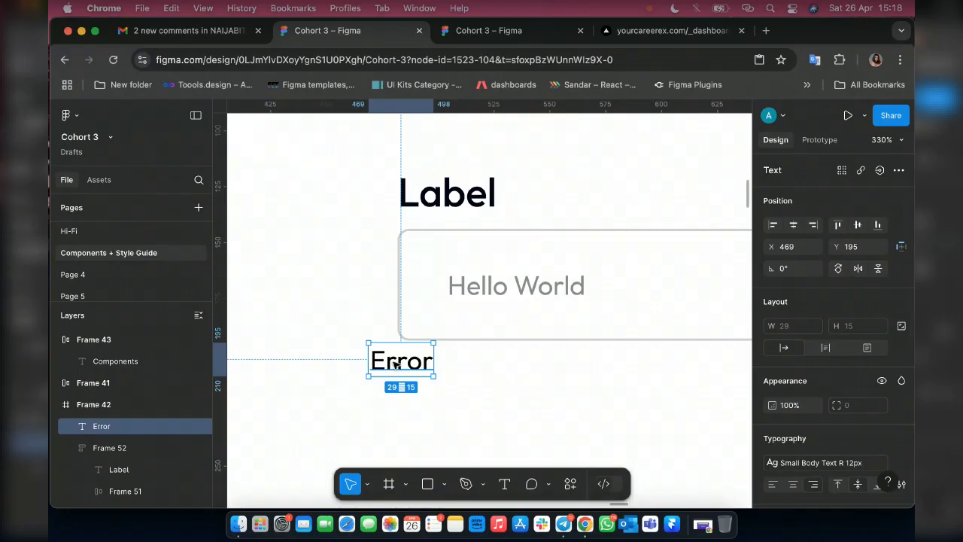
{"action": "left_click_drag", "start_coordinate": [436, 370], "coordinate": [453, 368]}
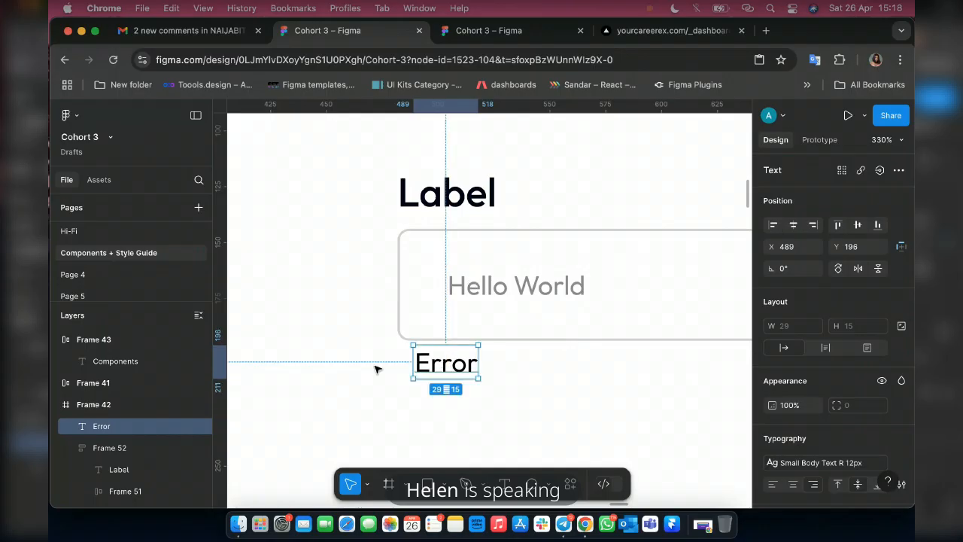
Duplicate the 040319, 646363, 8A8A8A and B1B1B1 swatches into a new row about 113 below the grey swatches in the colour styles frame.
{"action": "scroll", "coordinate": [376, 368], "scroll_direction": "down", "scroll_amount": 3}
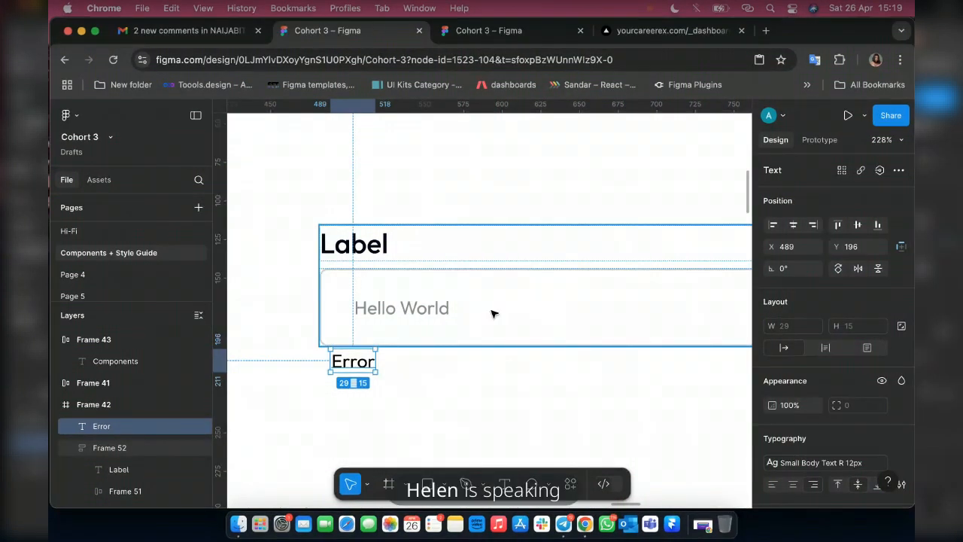
{"action": "scroll", "coordinate": [886, 386], "scroll_direction": "down", "scroll_amount": 4}
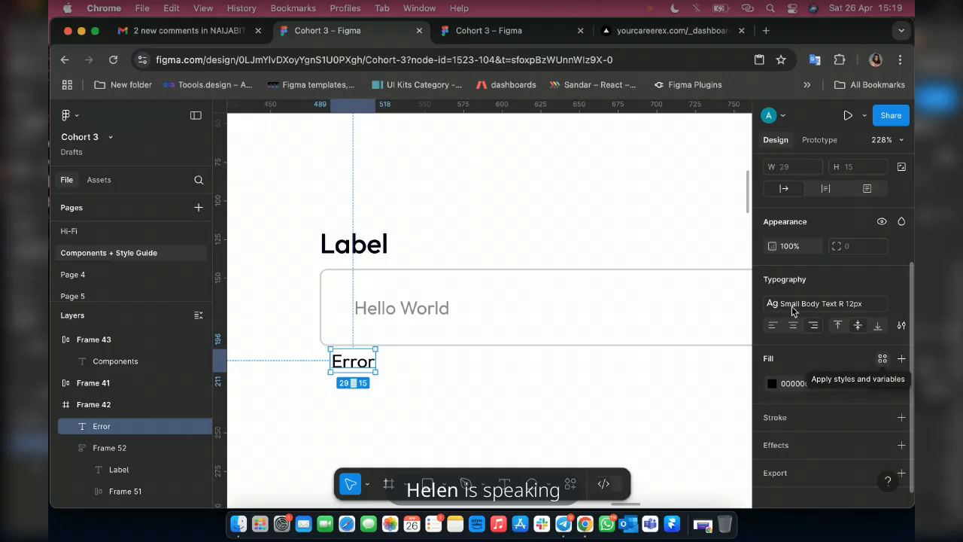
{"action": "scroll", "coordinate": [601, 256], "scroll_direction": "down", "scroll_amount": 5}
{"action": "scroll", "coordinate": [601, 256], "scroll_direction": "down", "scroll_amount": 3}
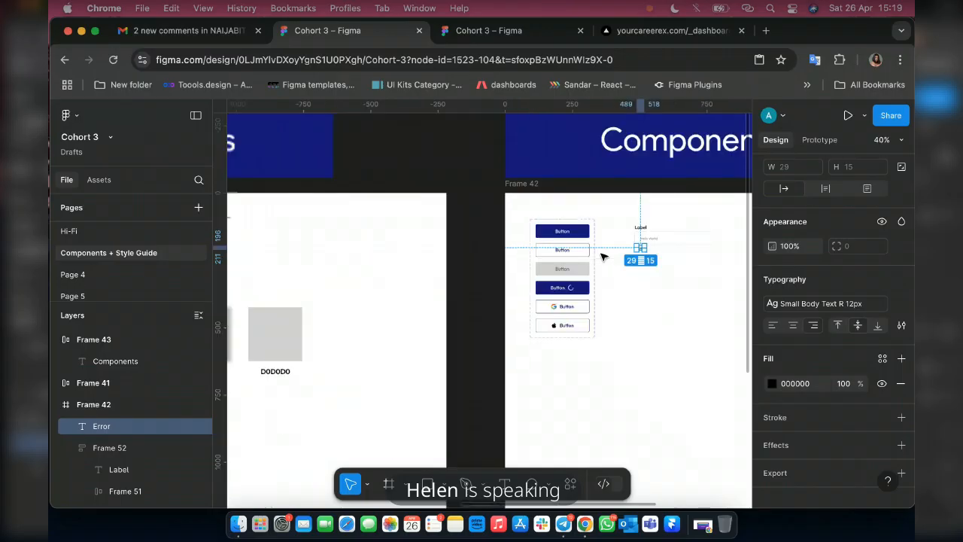
{"action": "scroll", "coordinate": [601, 256], "scroll_direction": "left", "scroll_amount": 10}
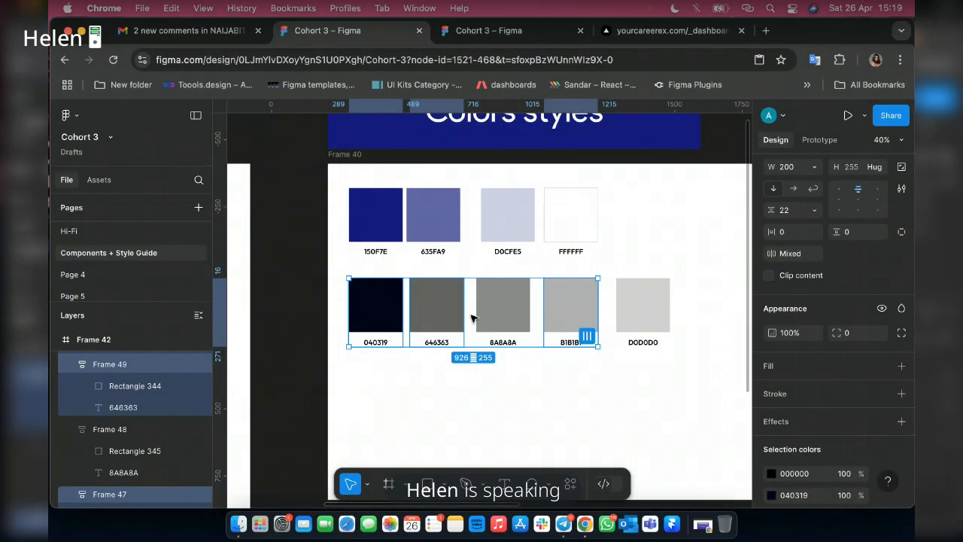
{"action": "left_click", "coordinate": [493, 335], "text": "shift"}
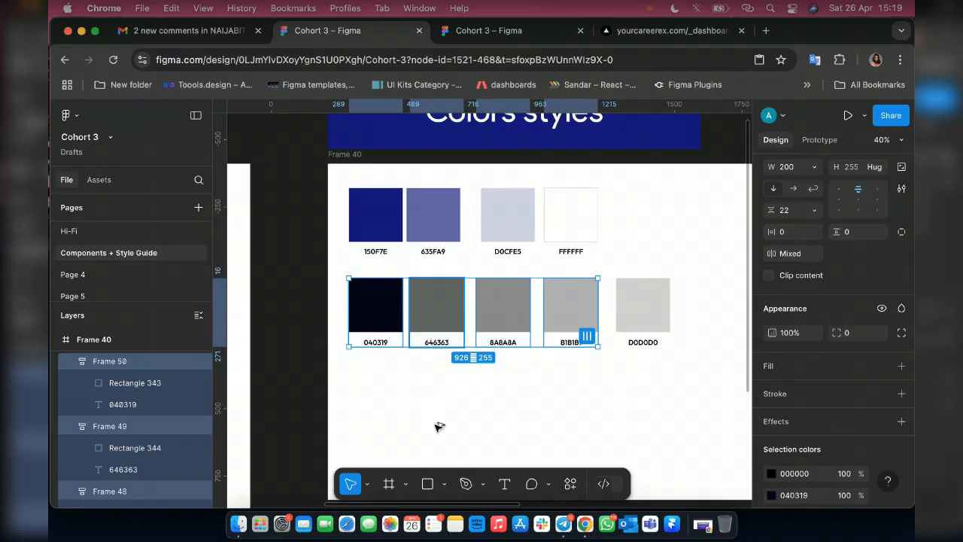
{"action": "left_click_drag", "start_coordinate": [441, 307], "coordinate": [448, 407]}
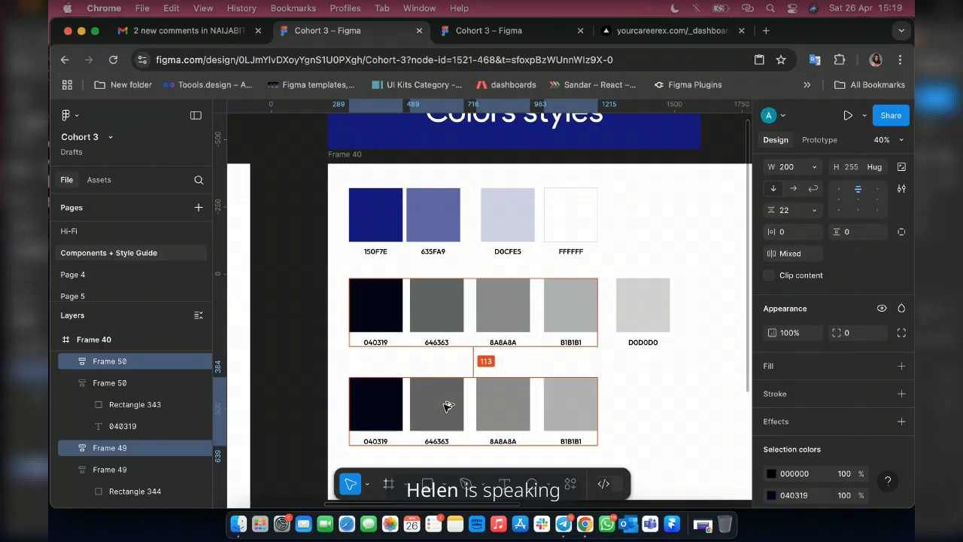
{"action": "left_click_drag", "start_coordinate": [448, 406], "coordinate": [444, 408]}
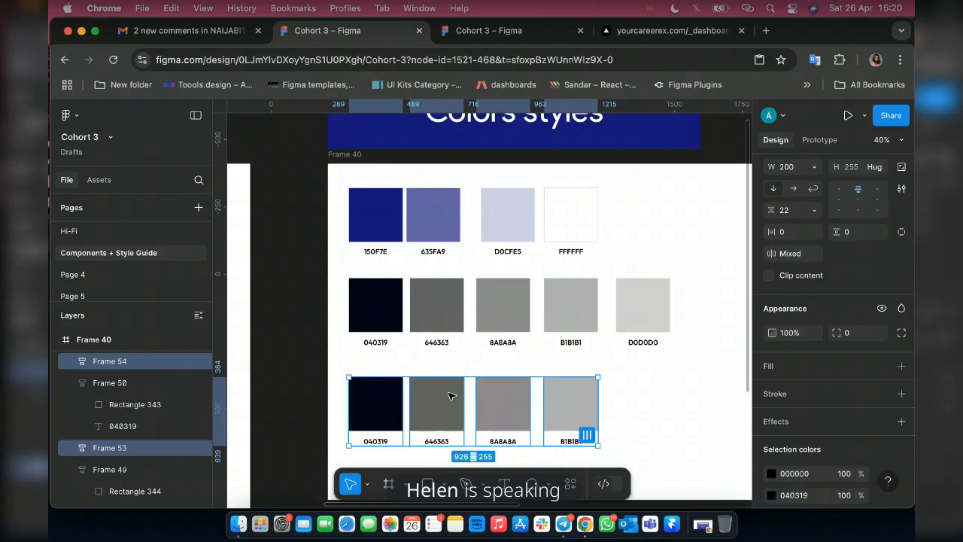
Select the colour rectangle inside the duplicated 040319 swatch and inspect its fill colour.
{"action": "scroll", "coordinate": [351, 428], "scroll_direction": "up", "scroll_amount": 5}
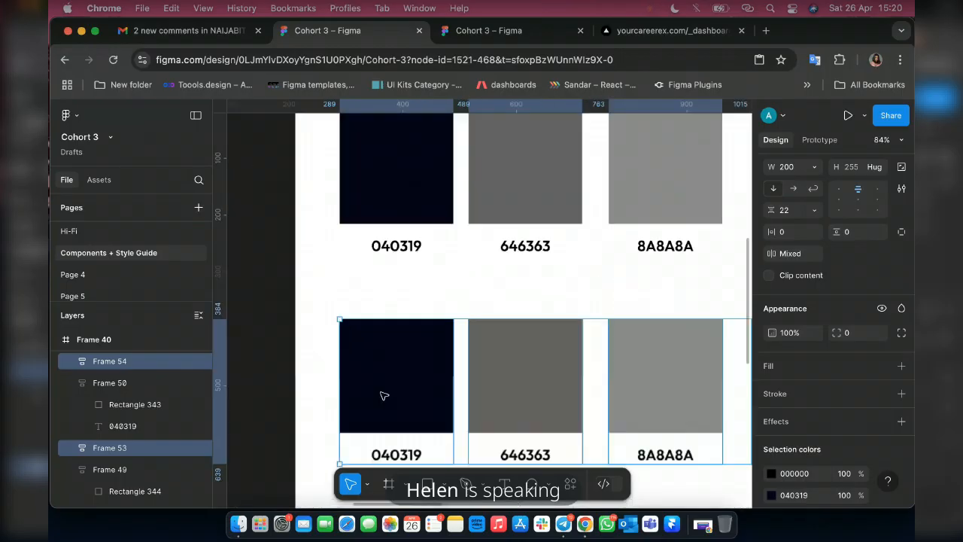
{"action": "scroll", "coordinate": [384, 392], "scroll_direction": "down", "scroll_amount": 1}
{"action": "scroll", "coordinate": [384, 393], "scroll_direction": "down", "scroll_amount": 3}
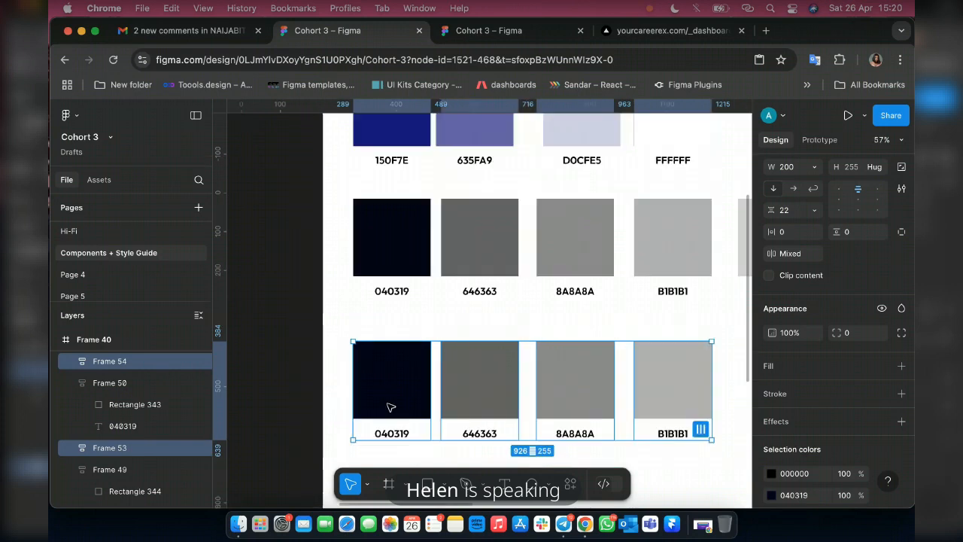
{"action": "left_click", "coordinate": [398, 399]}
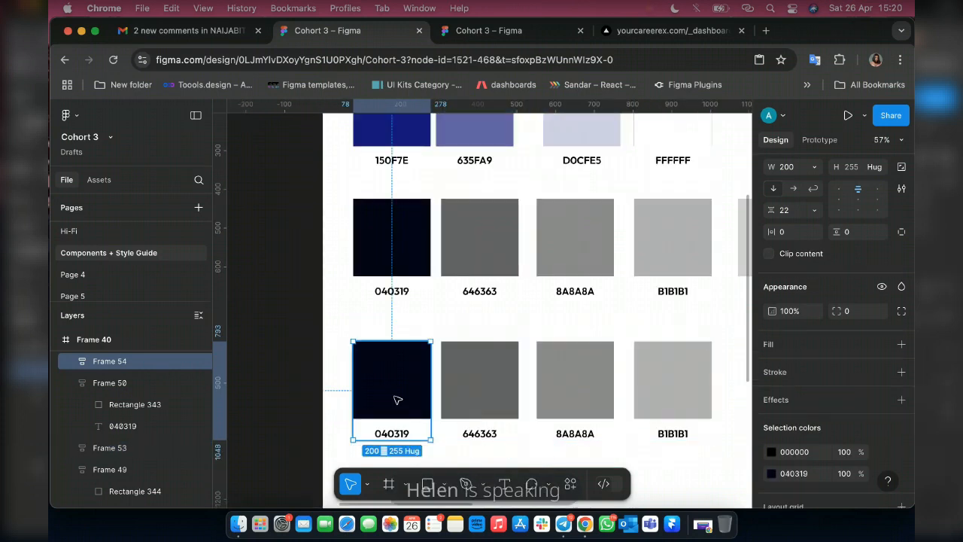
{"action": "left_click", "coordinate": [403, 399]}
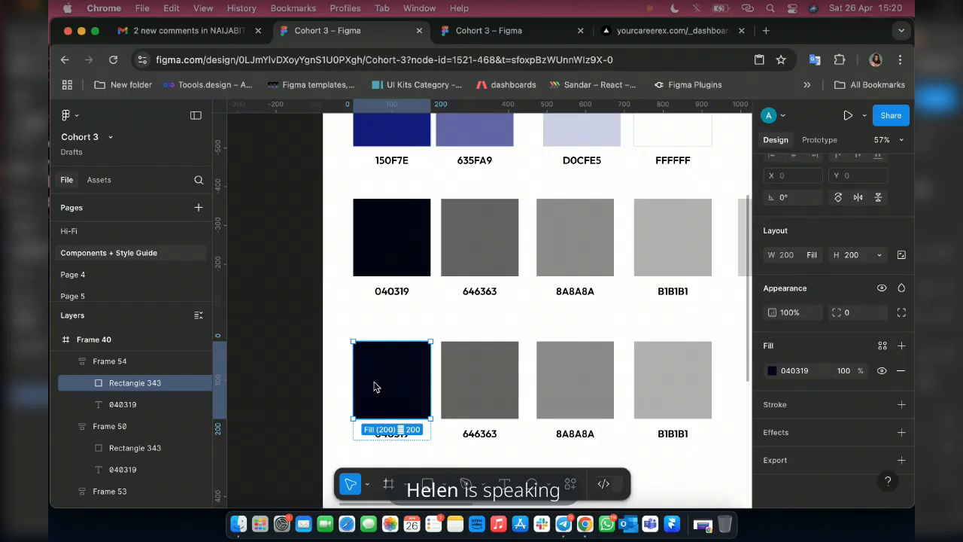
{"action": "left_click", "coordinate": [771, 371]}
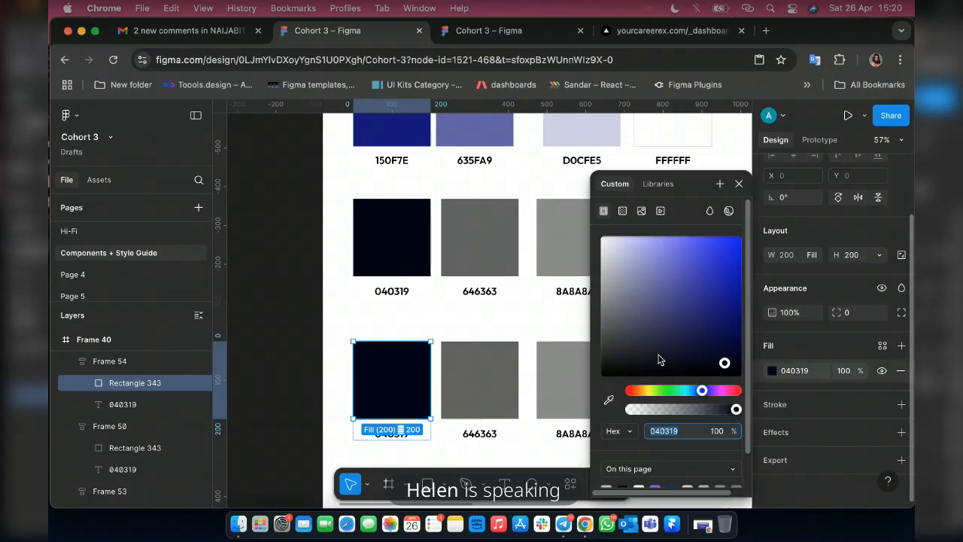
{"action": "left_click", "coordinate": [738, 184]}
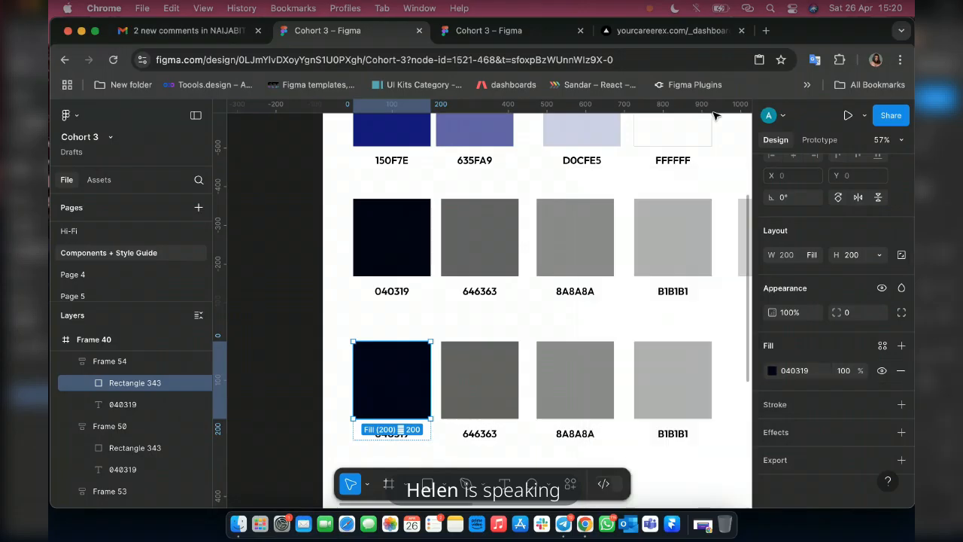
Search Google for "assets color code" in a new browser tab.
{"action": "left_click", "coordinate": [767, 31]}
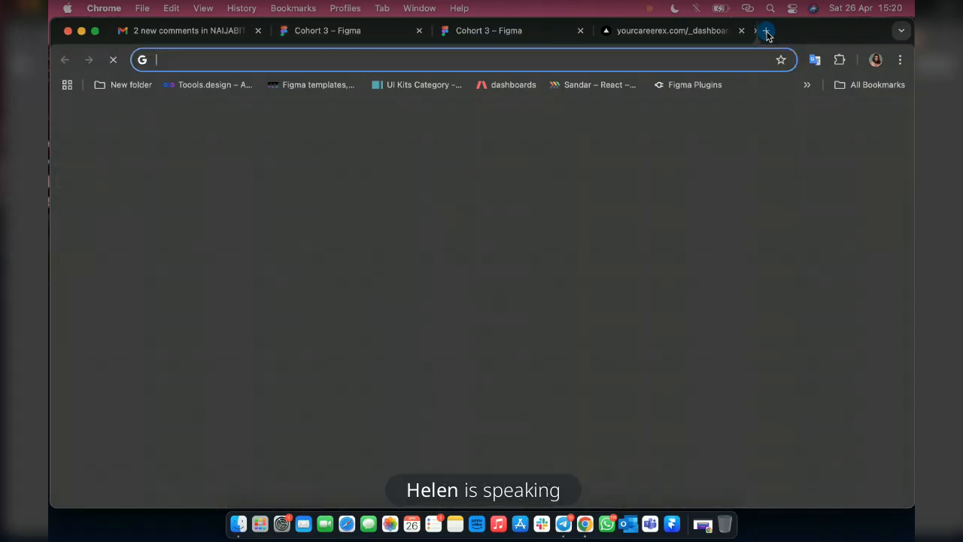
{"action": "left_click", "coordinate": [364, 54]}
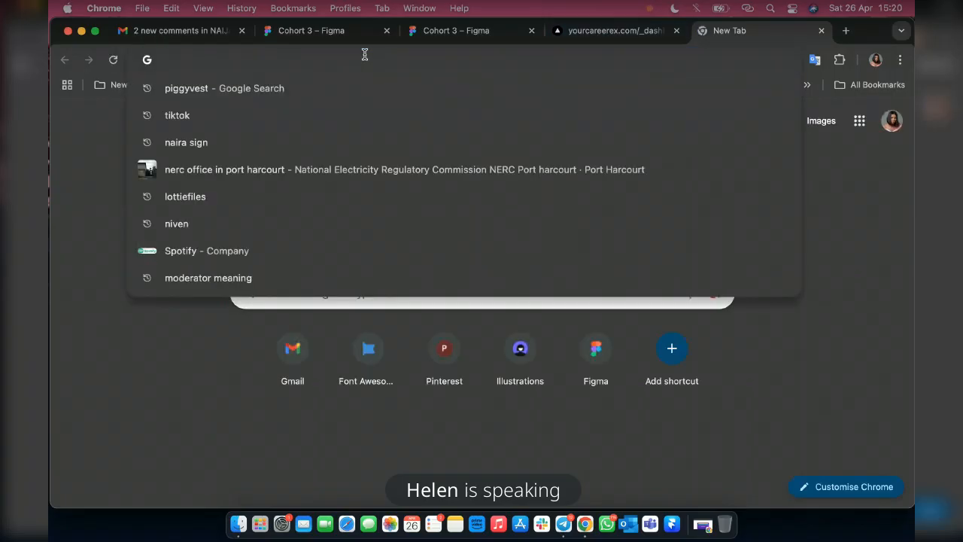
{"action": "type", "text": "assest"}
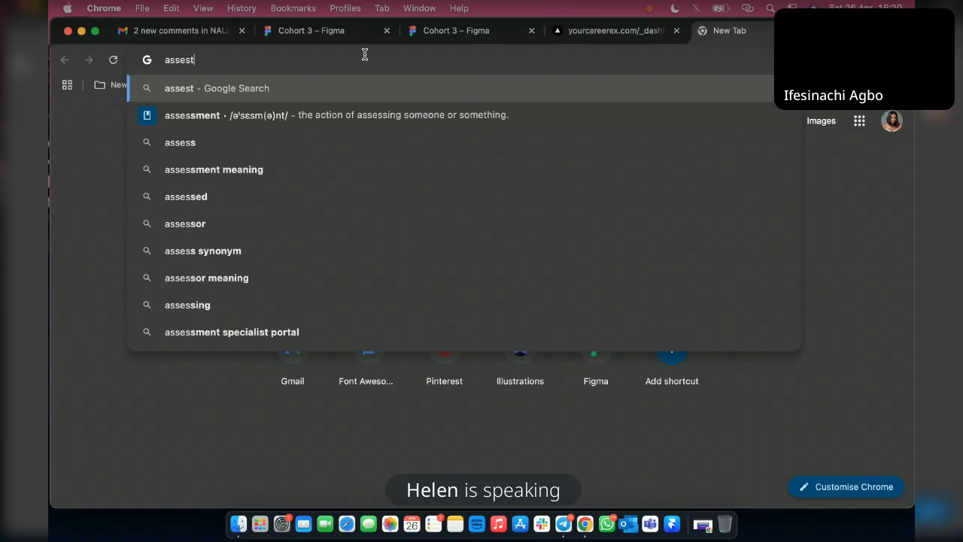
{"action": "key", "text": "BackSpace"}
{"action": "key", "text": "BackSpace"}
{"action": "type", "text": "tsc"}
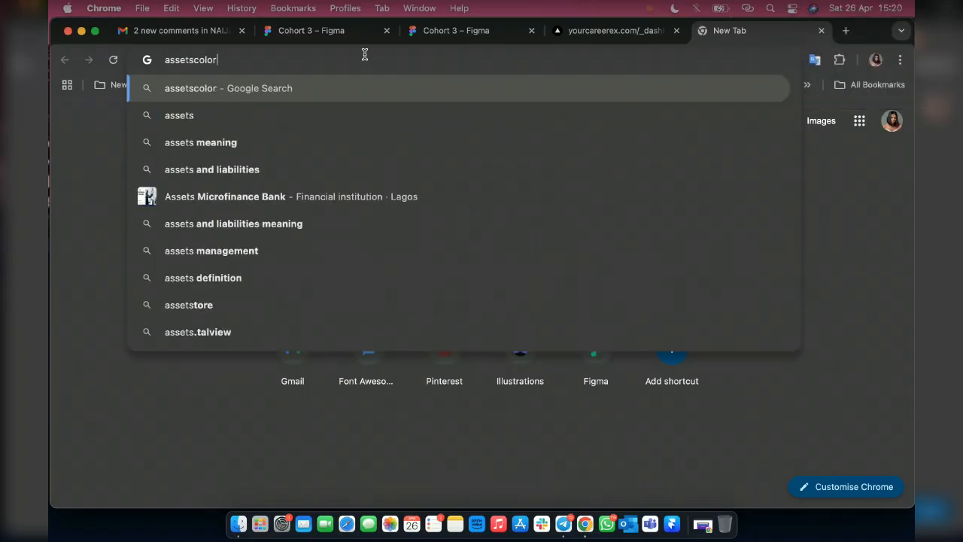
{"action": "key", "text": "BackSpace"}
{"action": "type", "text": "colo"}
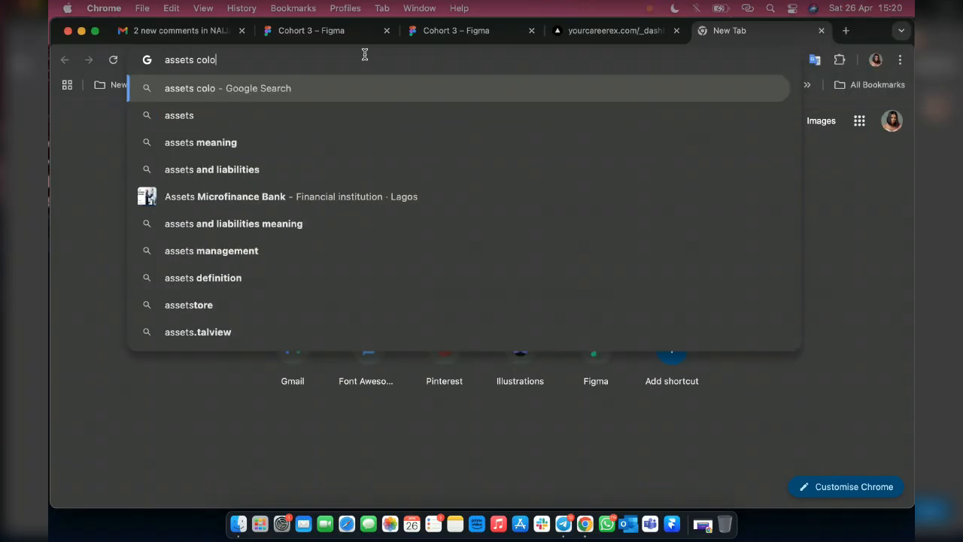
{"action": "type", "text": "r code"}
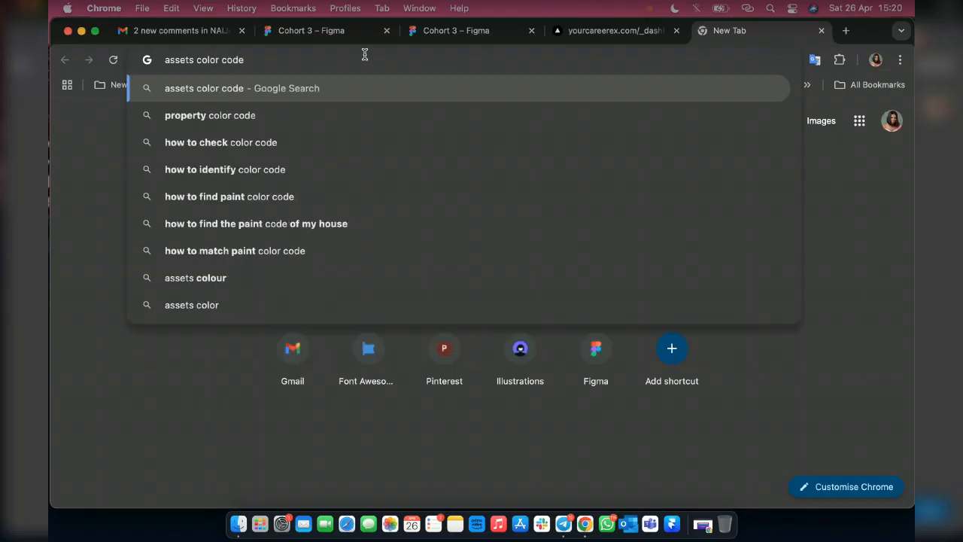
{"action": "key", "text": "Return"}
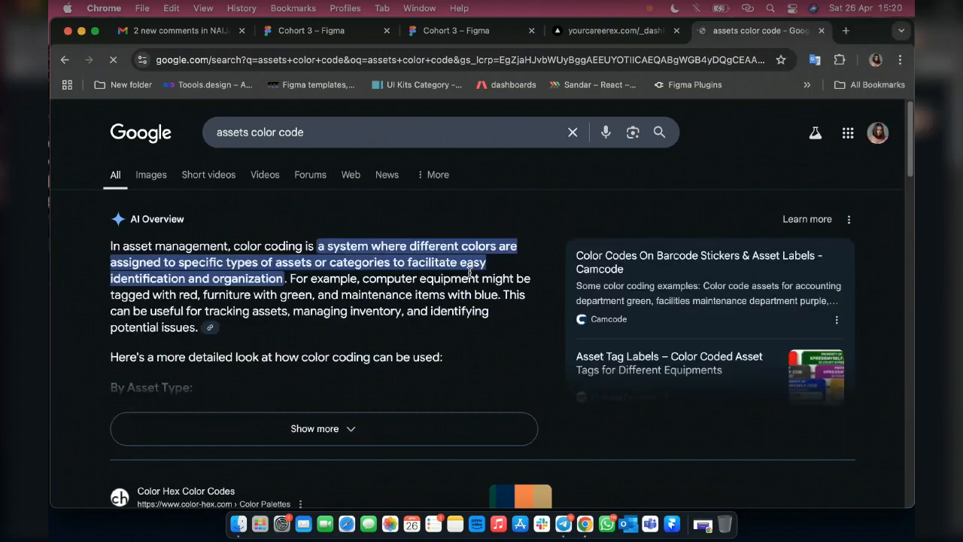
Look through the search results and images for a suitable colour palette reference.
{"action": "scroll", "coordinate": [461, 286], "scroll_direction": "down", "scroll_amount": 5}
{"action": "scroll", "coordinate": [462, 291], "scroll_direction": "down", "scroll_amount": 2}
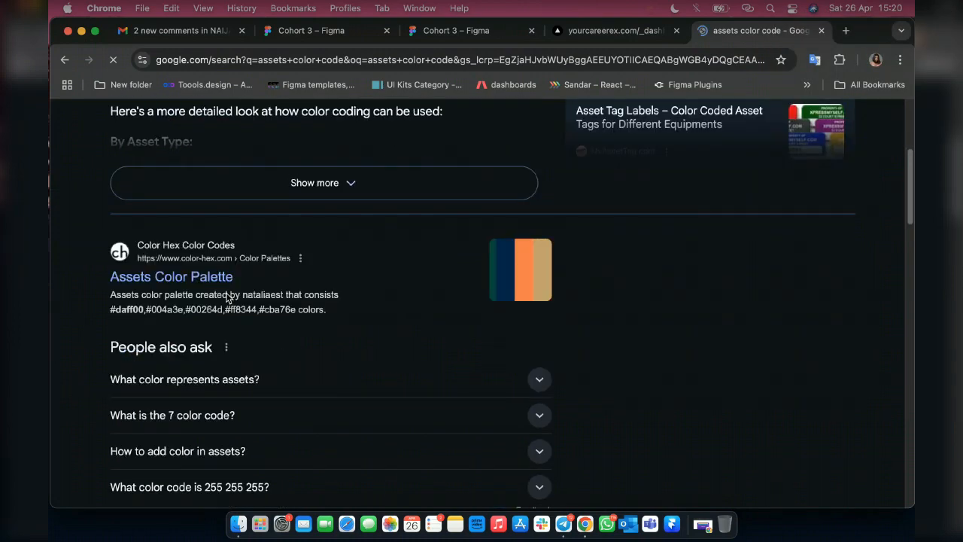
{"action": "scroll", "coordinate": [241, 298], "scroll_direction": "down", "scroll_amount": 6}
{"action": "scroll", "coordinate": [249, 298], "scroll_direction": "down", "scroll_amount": 6}
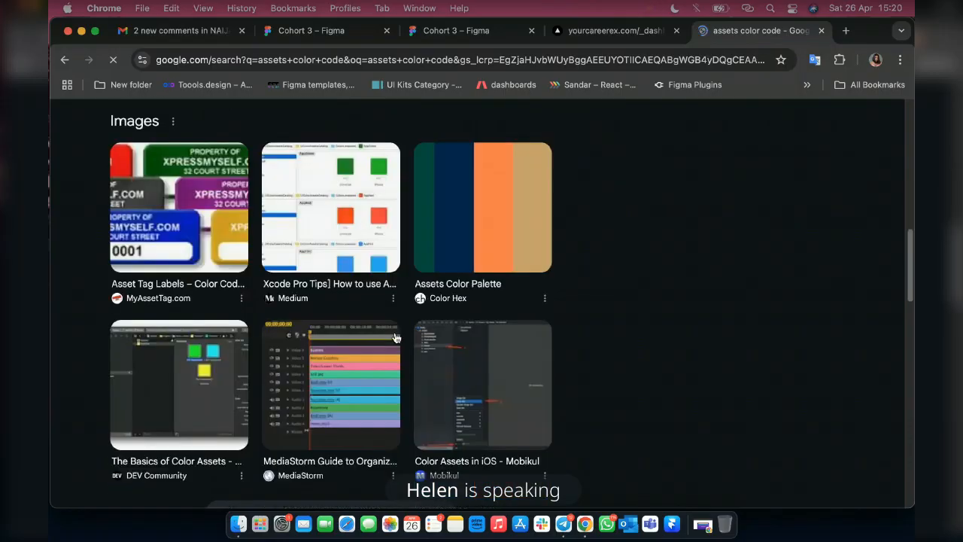
{"action": "scroll", "coordinate": [396, 338], "scroll_direction": "down", "scroll_amount": 10}
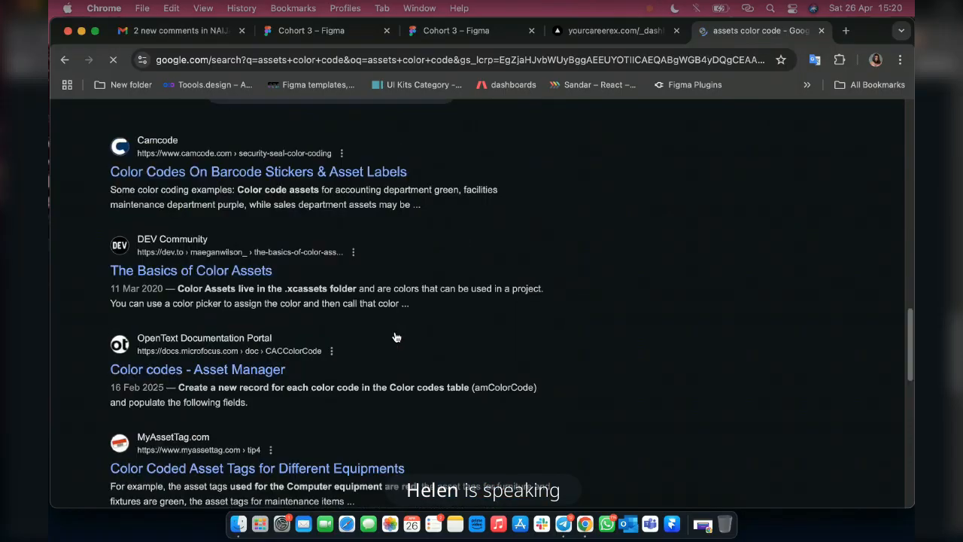
{"action": "scroll", "coordinate": [397, 337], "scroll_direction": "down", "scroll_amount": 10}
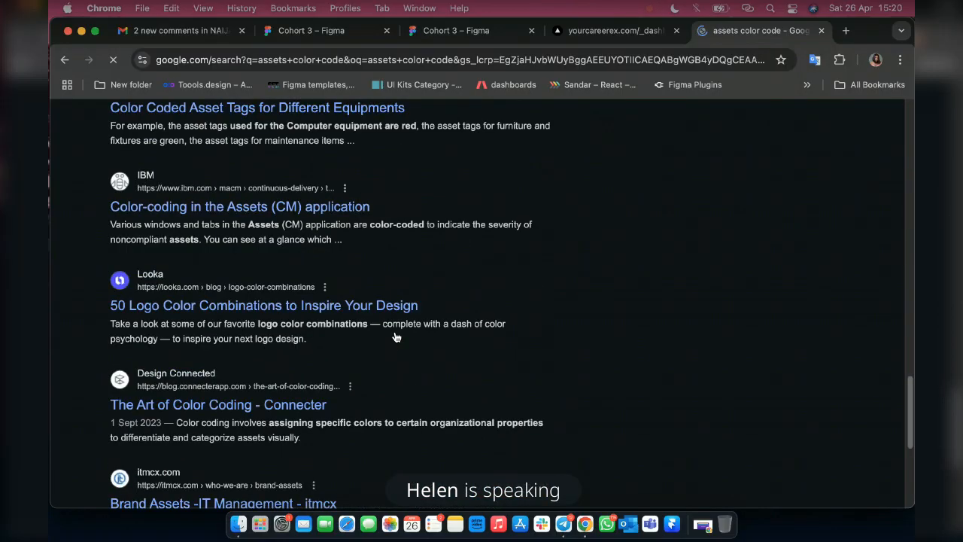
{"action": "scroll", "coordinate": [425, 305], "scroll_direction": "down", "scroll_amount": 6}
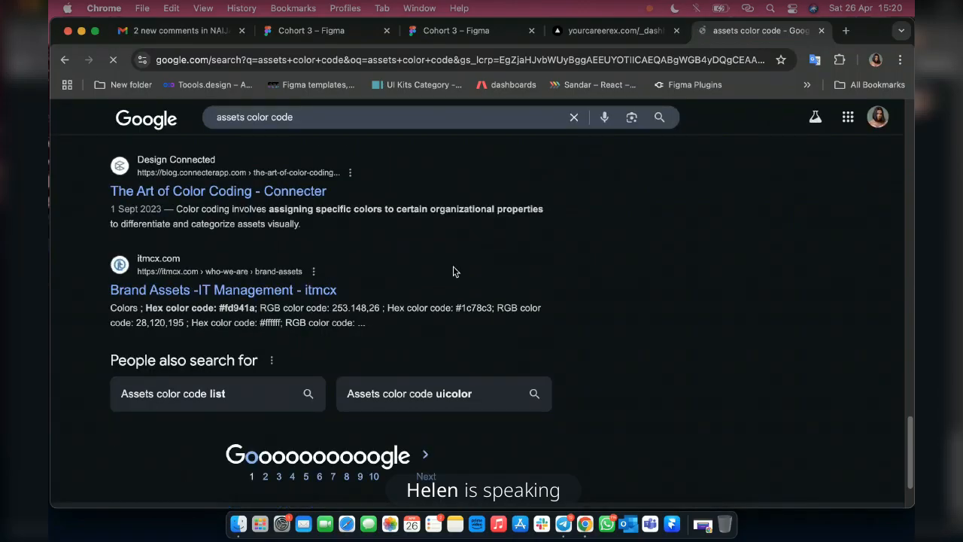
Return to the Cohort 3 Figma file and set the fill of the first swatch's rectangle in the new row to blue 0743DB.
{"action": "left_click", "coordinate": [315, 33]}
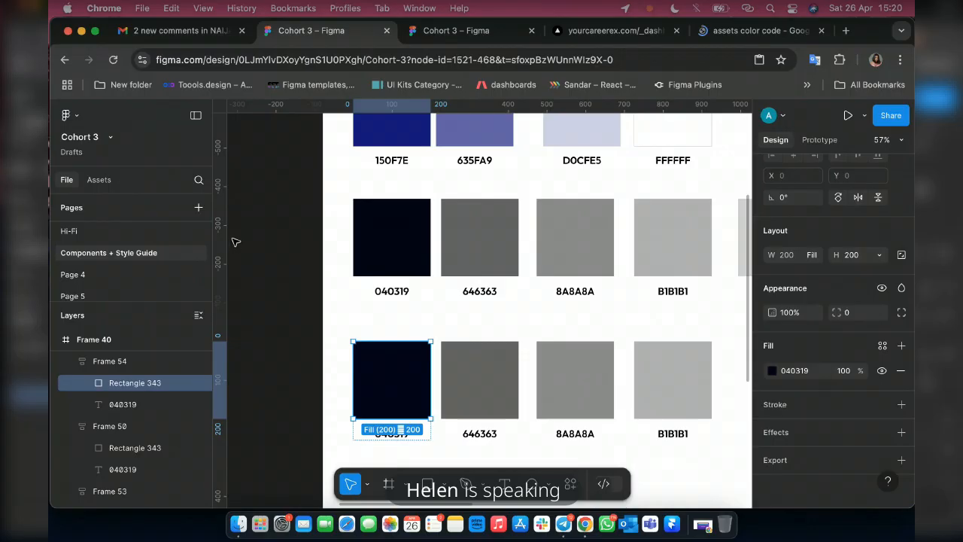
{"action": "left_click", "coordinate": [771, 372]}
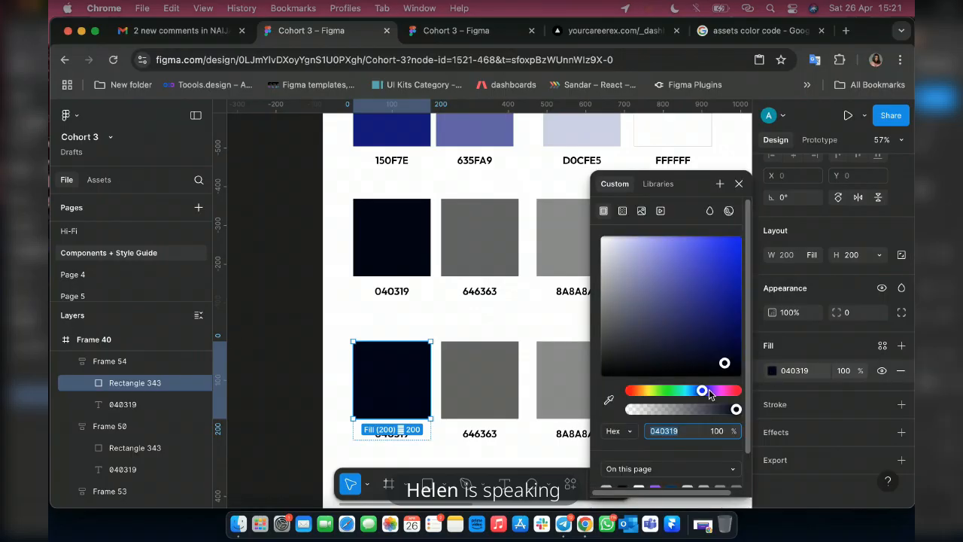
{"action": "left_click_drag", "start_coordinate": [708, 389], "coordinate": [697, 394]}
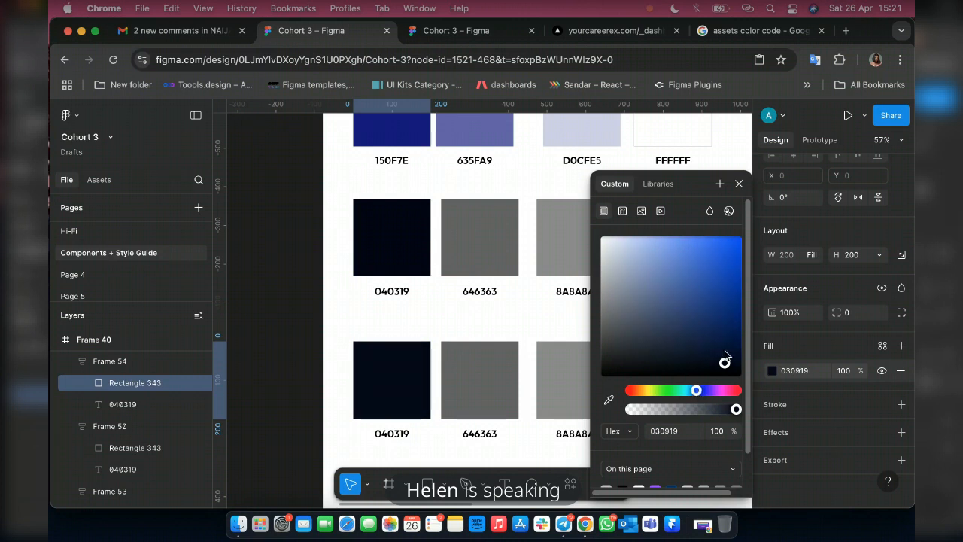
{"action": "left_click_drag", "start_coordinate": [725, 352], "coordinate": [729, 262]}
{"action": "left_click", "coordinate": [728, 257]}
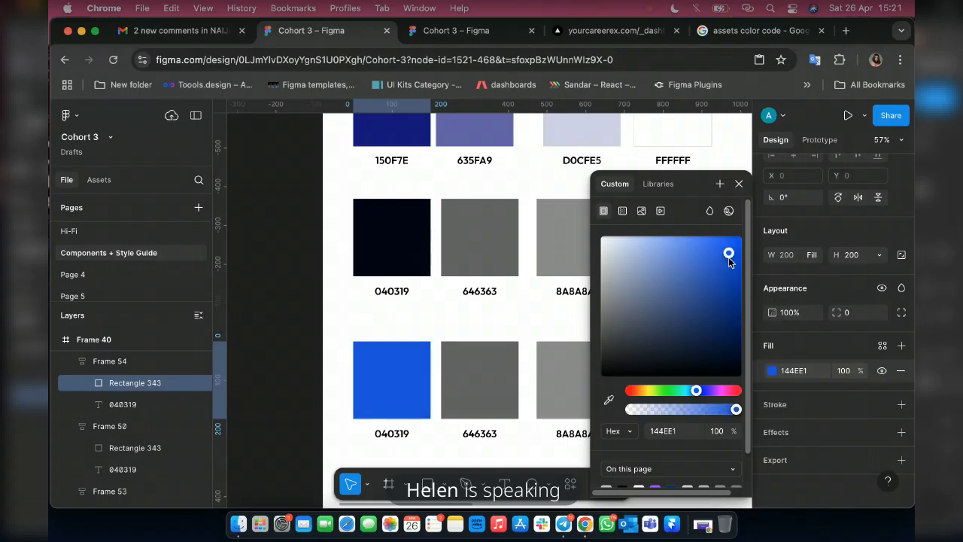
{"action": "left_click_drag", "start_coordinate": [728, 257], "coordinate": [737, 263]}
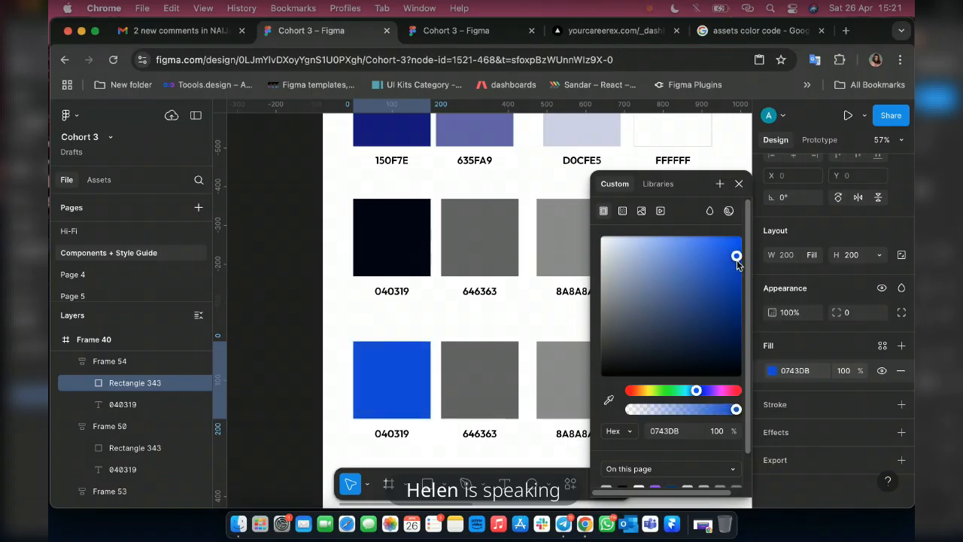
Copy the blue swatch's fill code and replace the label below that swatch with 0743DB.
{"action": "left_click", "coordinate": [793, 374]}
{"action": "key", "text": "super+c"}
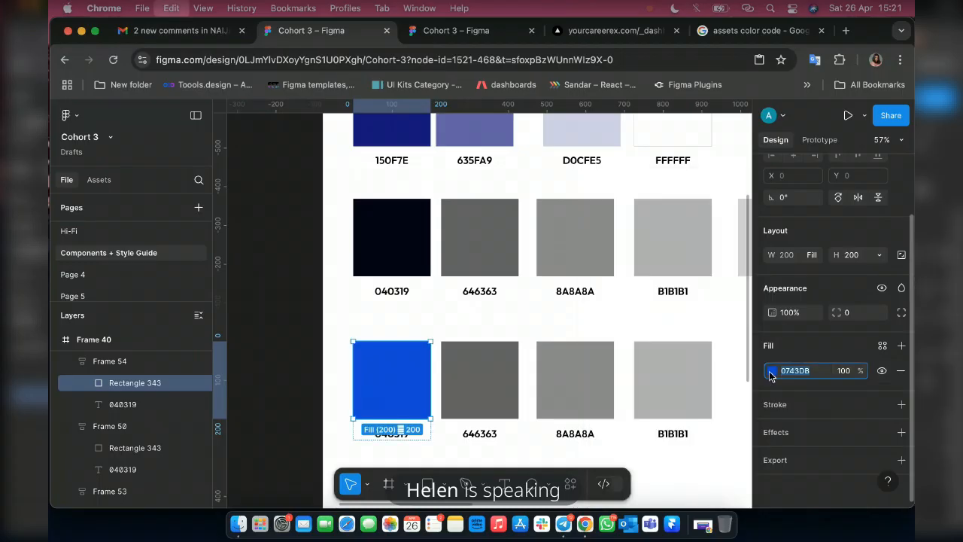
{"action": "left_click", "coordinate": [399, 435]}
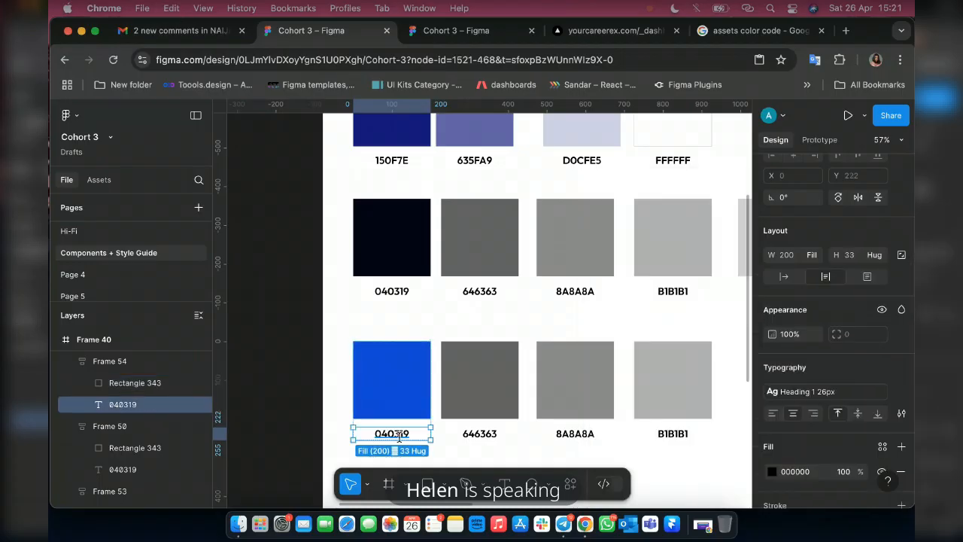
{"action": "double_click", "coordinate": [399, 434]}
{"action": "key", "text": "super+v"}
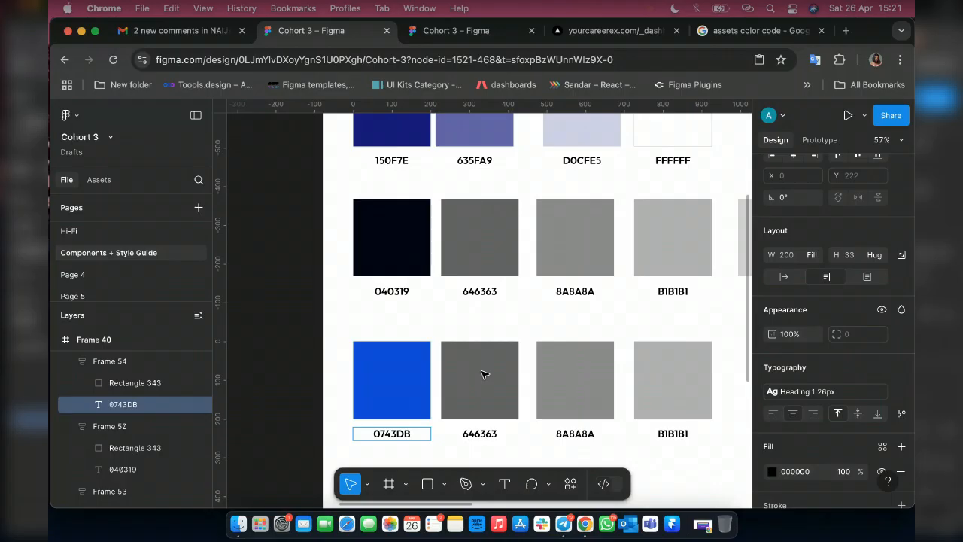
Set the fill of the colour rectangle inside the new row's 646363 swatch to green 12BB09.
{"action": "left_click", "coordinate": [488, 369]}
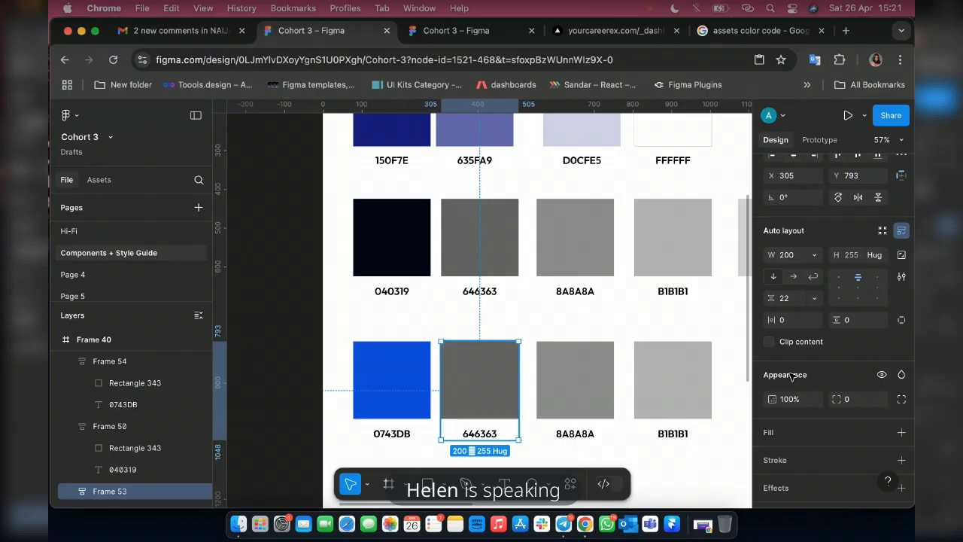
{"action": "key", "text": "Return"}
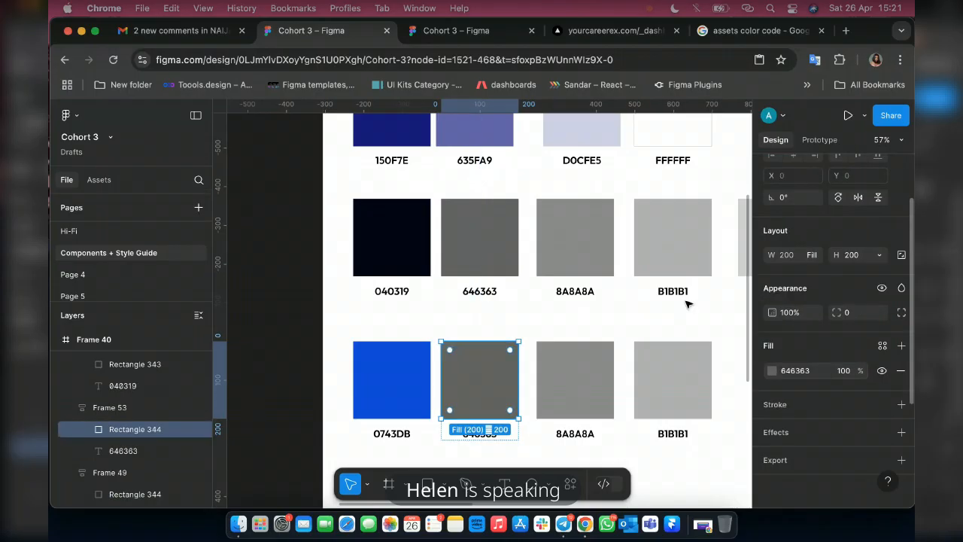
{"action": "left_click", "coordinate": [772, 371]}
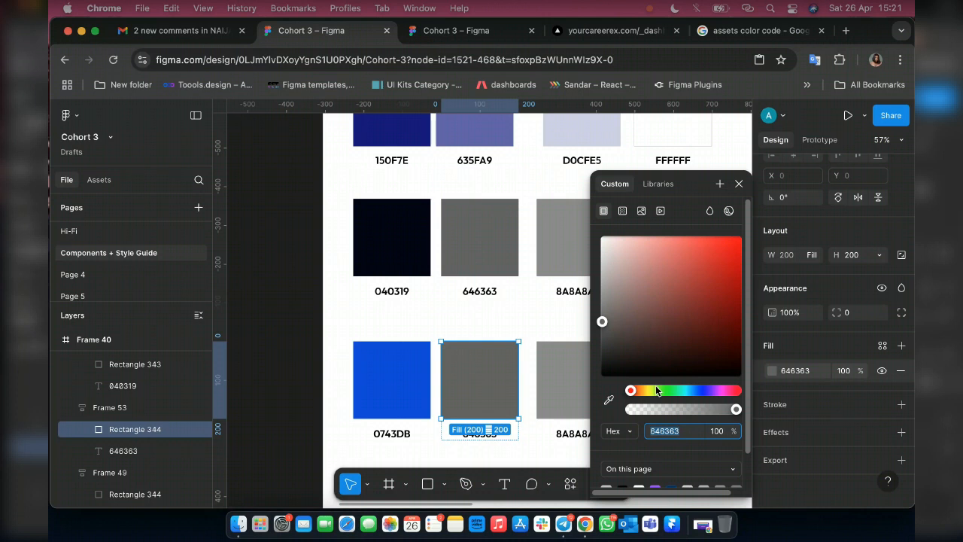
{"action": "left_click", "coordinate": [665, 390]}
{"action": "left_click_drag", "start_coordinate": [605, 316], "coordinate": [736, 273]}
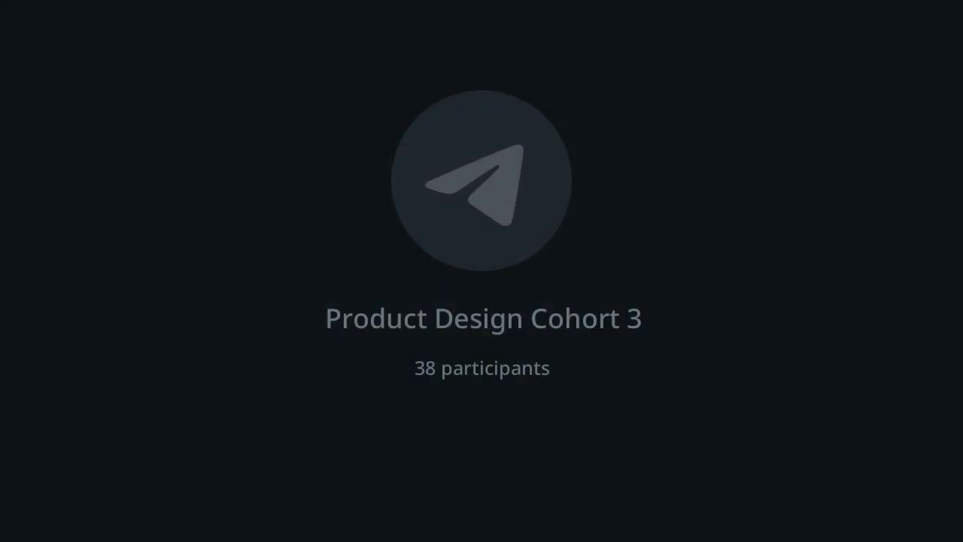
{"action": "left_click", "coordinate": [563, 525]}
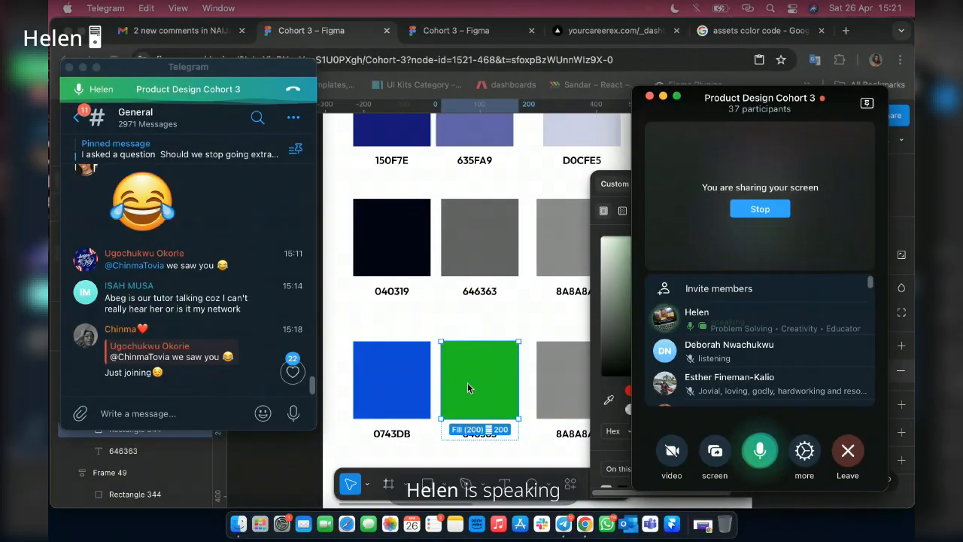
{"action": "left_click", "coordinate": [467, 382]}
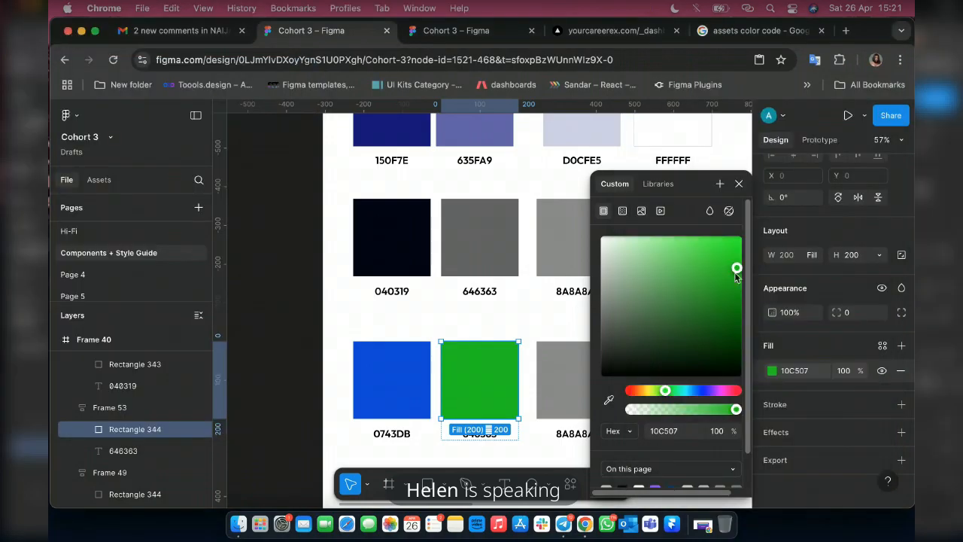
{"action": "left_click_drag", "start_coordinate": [735, 274], "coordinate": [734, 275]}
Switch to Telegram to check the group call's participant list, and return to the Figma file.
{"action": "left_click", "coordinate": [562, 525]}
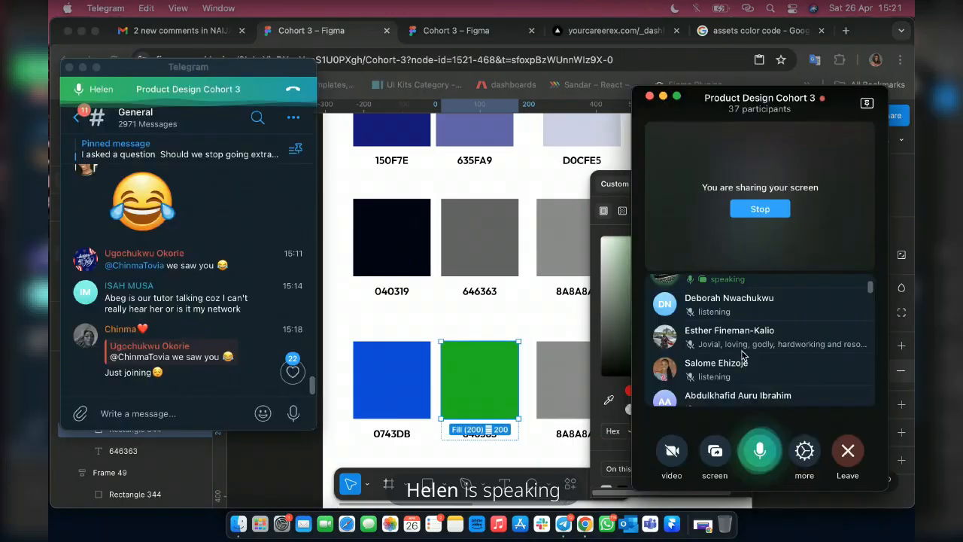
{"action": "scroll", "coordinate": [744, 358], "scroll_direction": "down", "scroll_amount": 3}
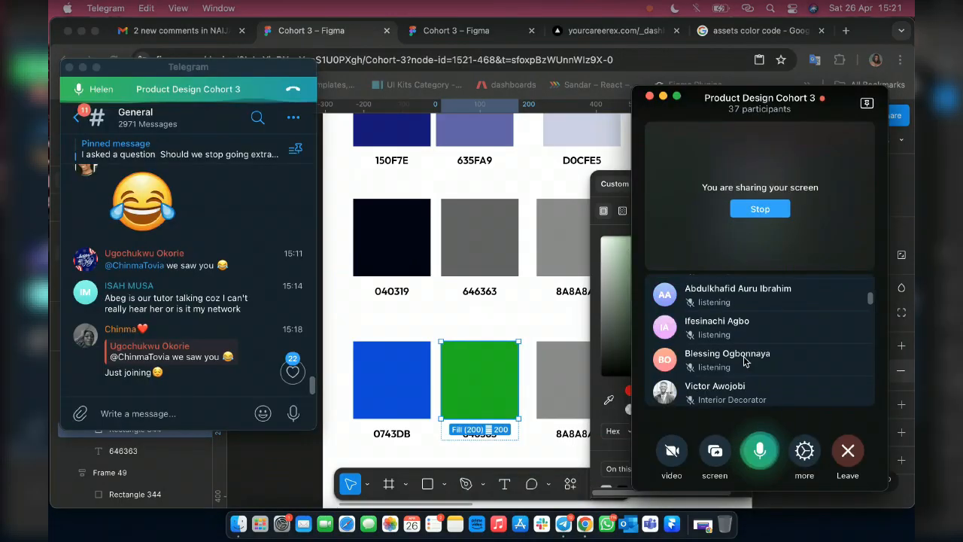
{"action": "scroll", "coordinate": [743, 361], "scroll_direction": "down", "scroll_amount": 2}
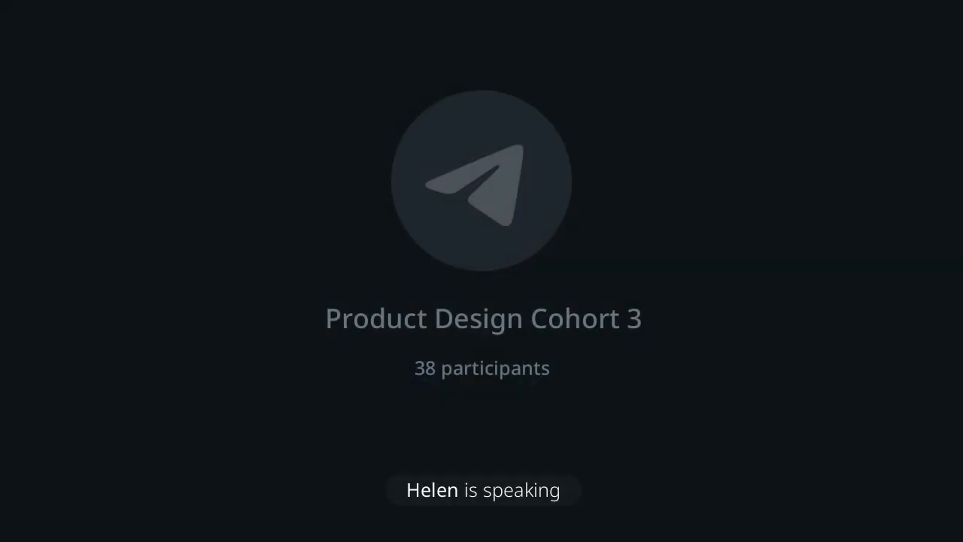
{"action": "scroll", "coordinate": [722, 359], "scroll_direction": "up", "scroll_amount": 5}
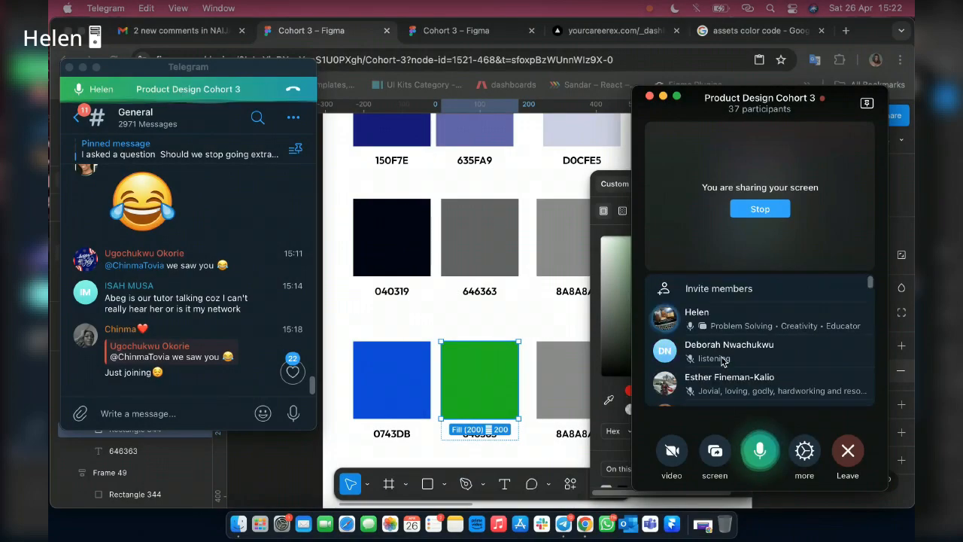
{"action": "key", "text": "super+Tab"}
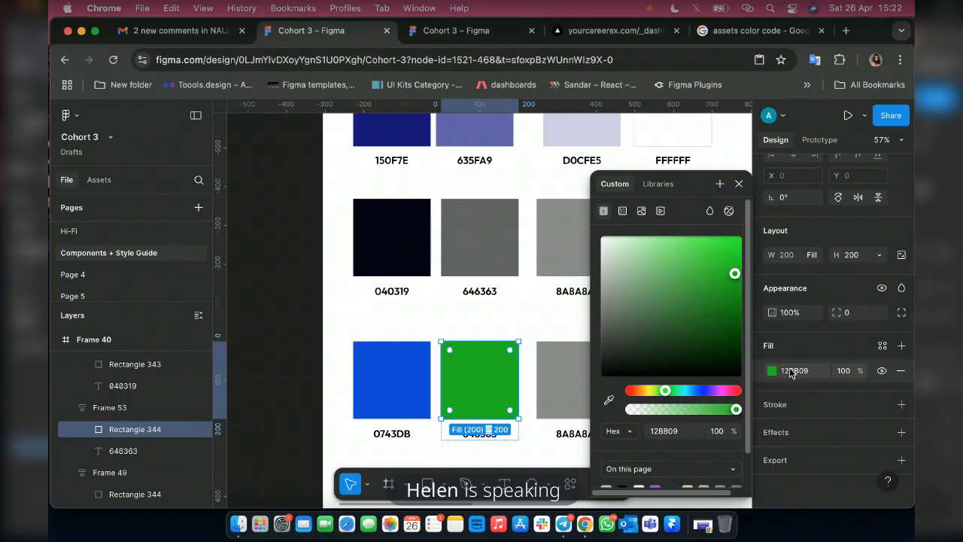
Replace the 646363 label below the green swatch with the copied code 0743DB.
{"action": "left_click", "coordinate": [791, 371]}
{"action": "type", "text": "x"}
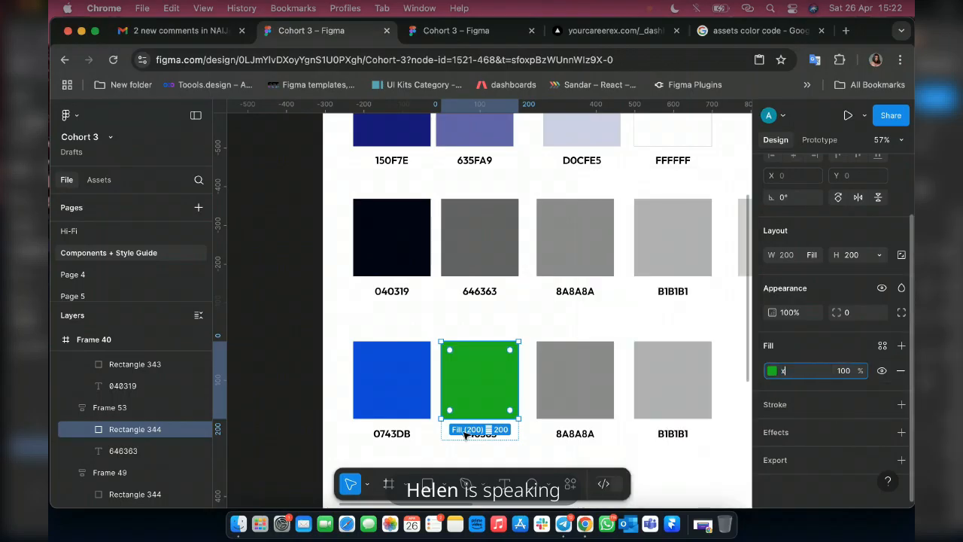
{"action": "left_click", "coordinate": [466, 434]}
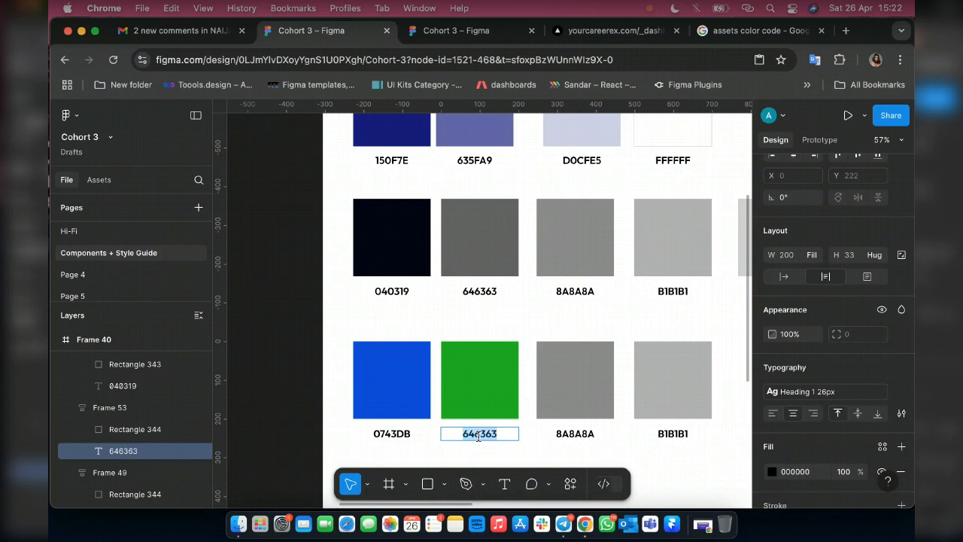
{"action": "type", "text": "0743DB"}
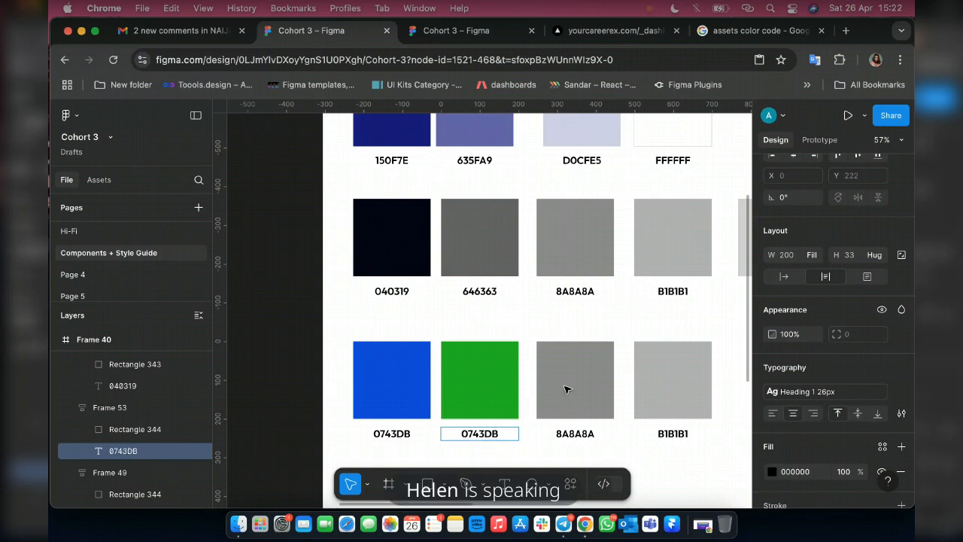
Set the fill of the rectangle in the new row's 8A8A8A swatch to yellow E4EB0C.
{"action": "left_click", "coordinate": [568, 388]}
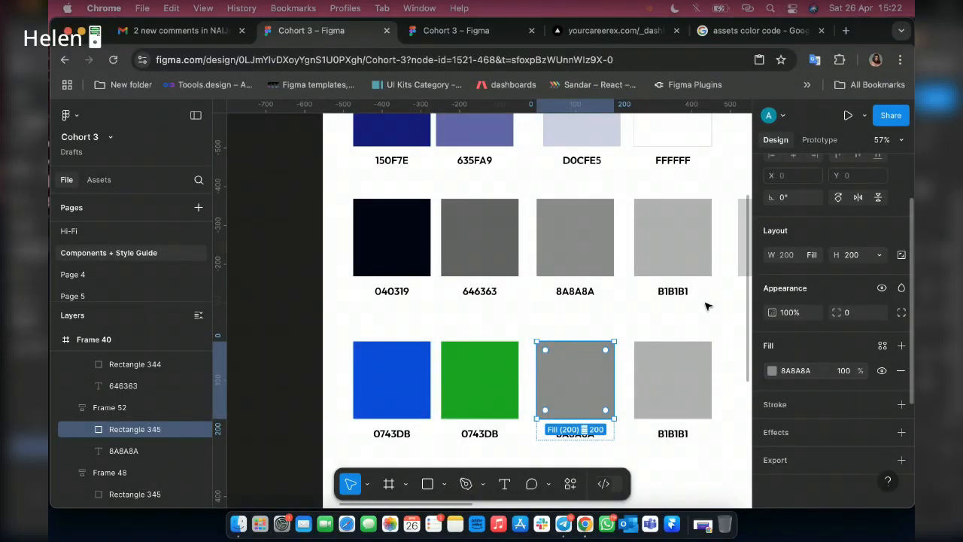
{"action": "left_click", "coordinate": [771, 370]}
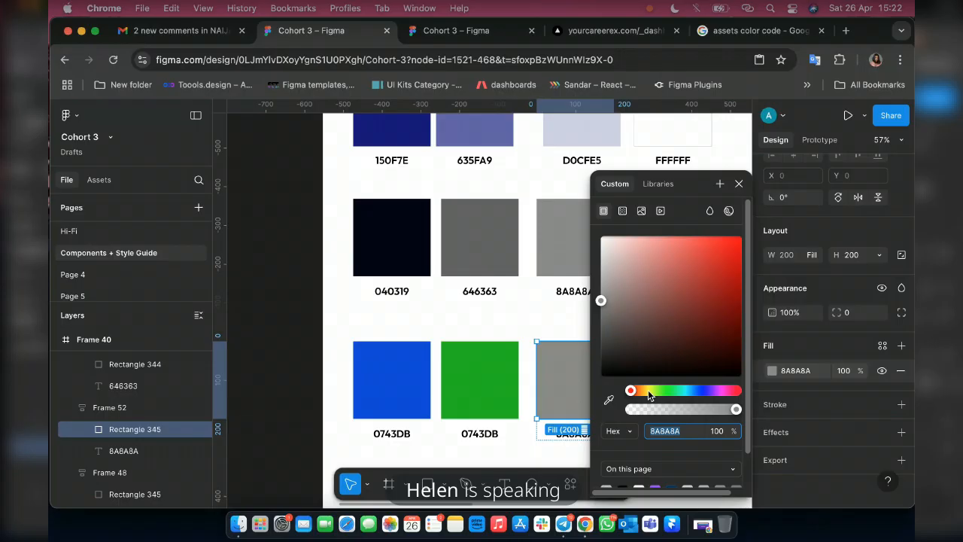
{"action": "left_click", "coordinate": [647, 389]}
{"action": "left_click_drag", "start_coordinate": [600, 302], "coordinate": [735, 251]}
Copy the yellow rectangle's fill code and replace the 8A8A8A label below it with E4EB0C.
{"action": "left_click", "coordinate": [796, 373]}
{"action": "key", "text": "super+c"}
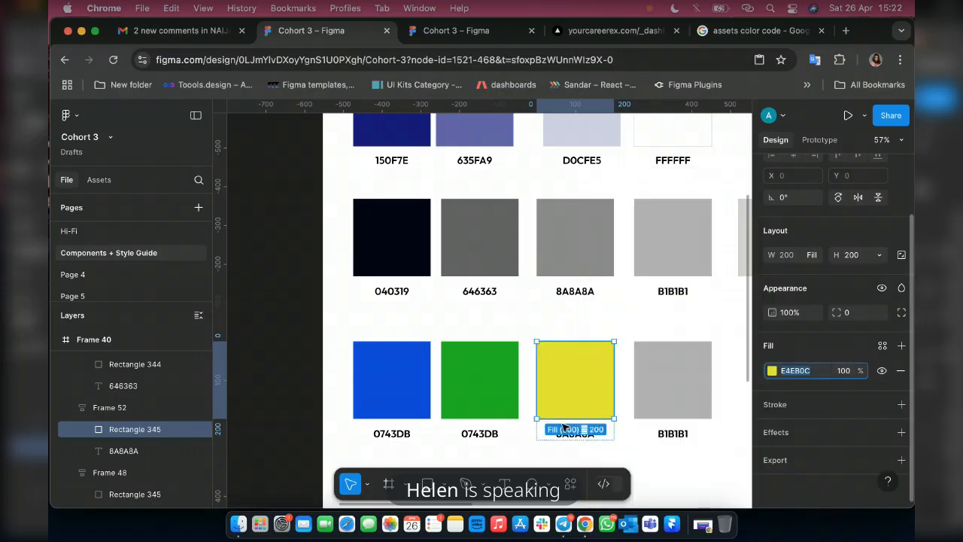
{"action": "double_click", "coordinate": [575, 433]}
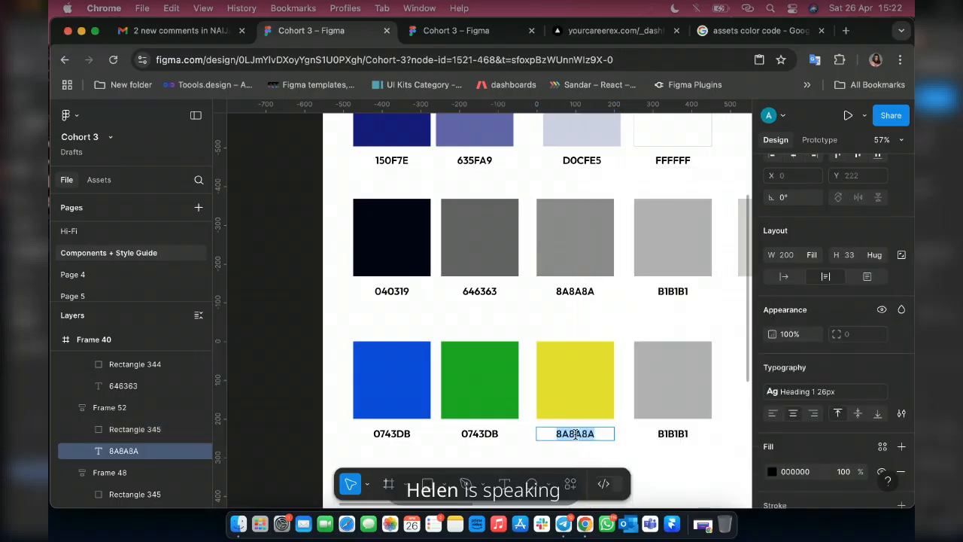
{"action": "key", "text": "super+v"}
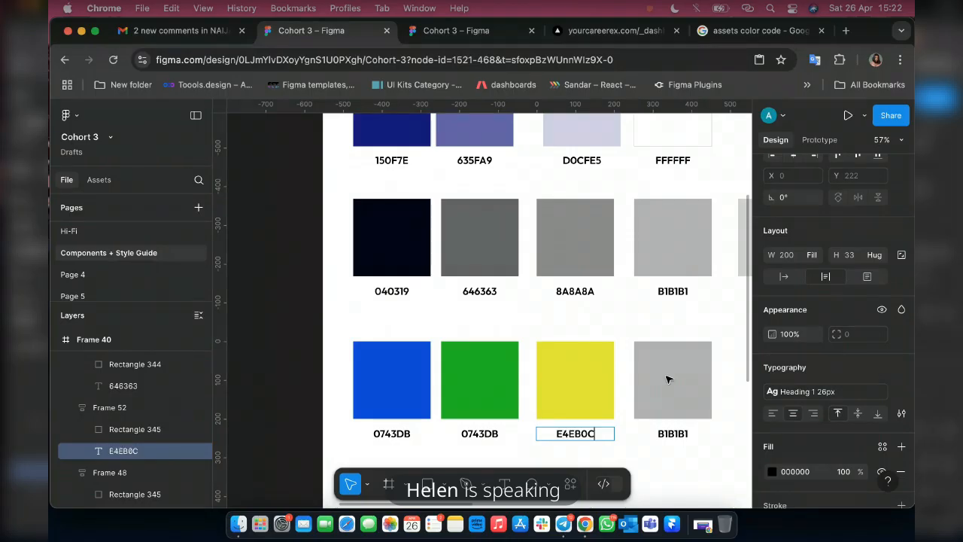
Set the fill of the rectangle in the new row's B1B1B1 swatch to red FF0000.
{"action": "left_click", "coordinate": [666, 379]}
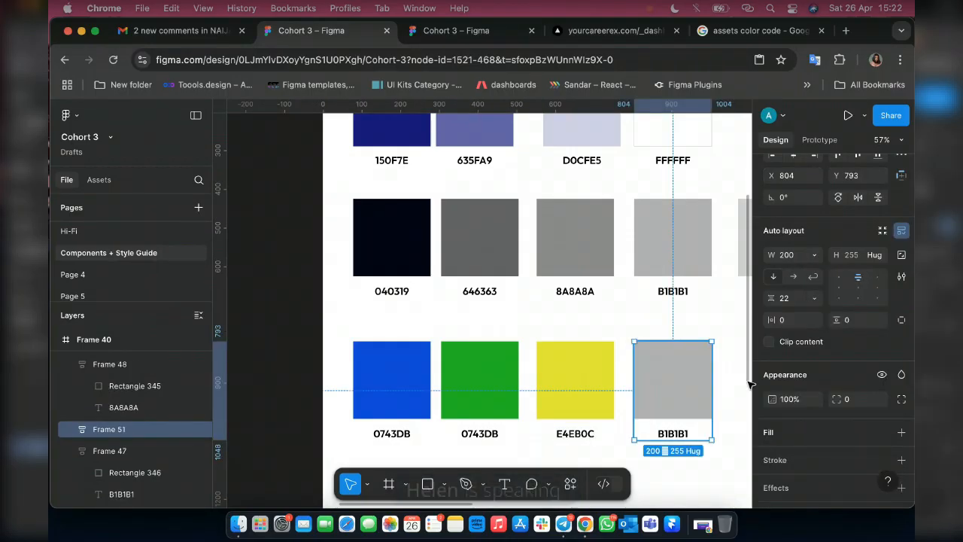
{"action": "double_click", "coordinate": [681, 382]}
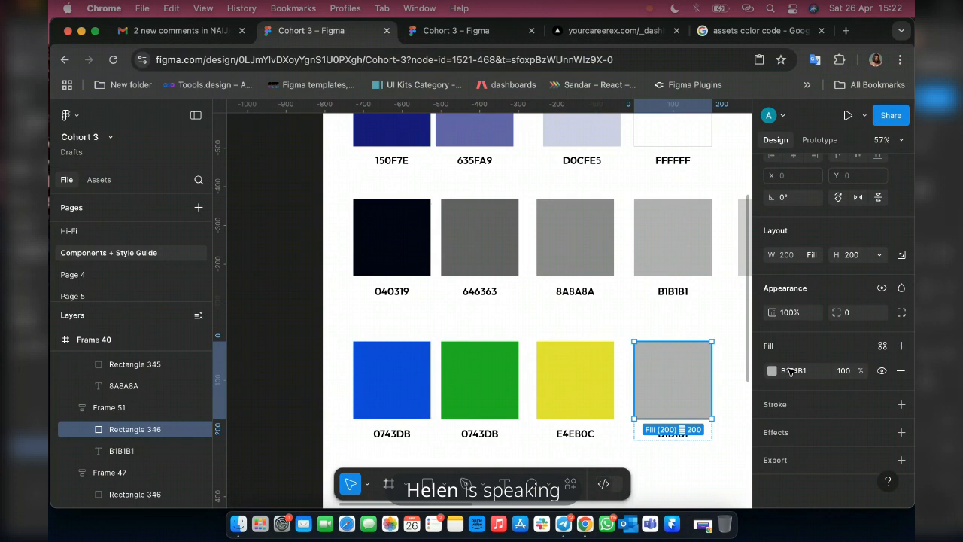
{"action": "left_click", "coordinate": [789, 371]}
{"action": "type", "text": "FF0"}
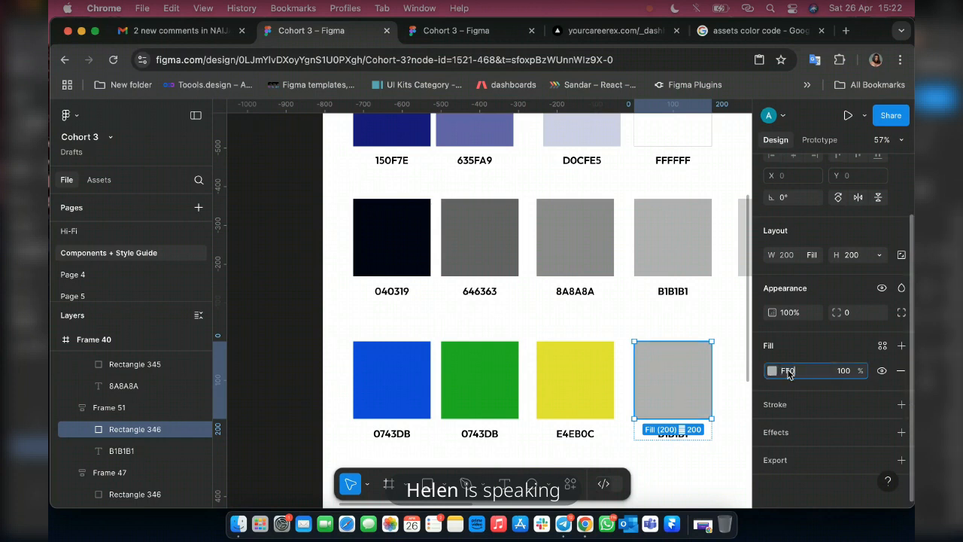
{"action": "type", "text": "000"}
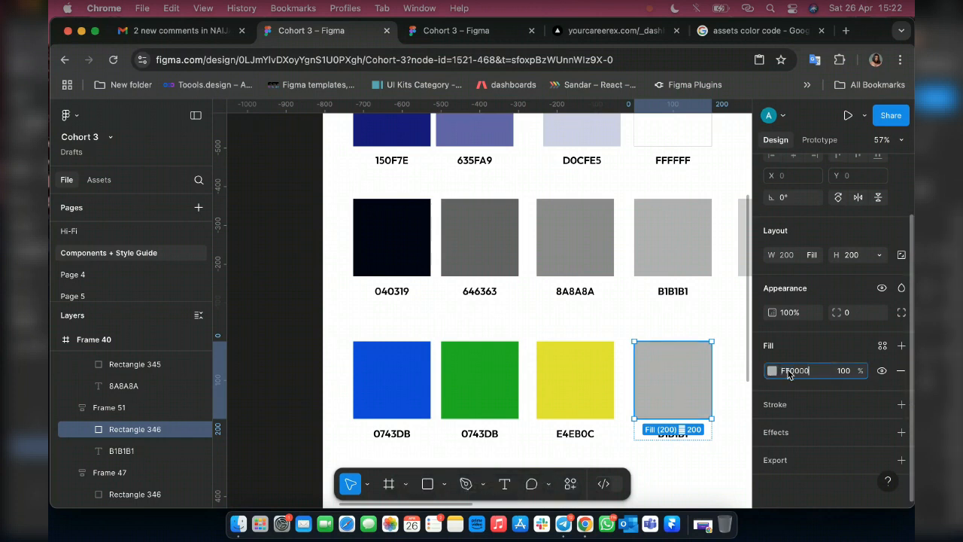
{"action": "key", "text": "Return"}
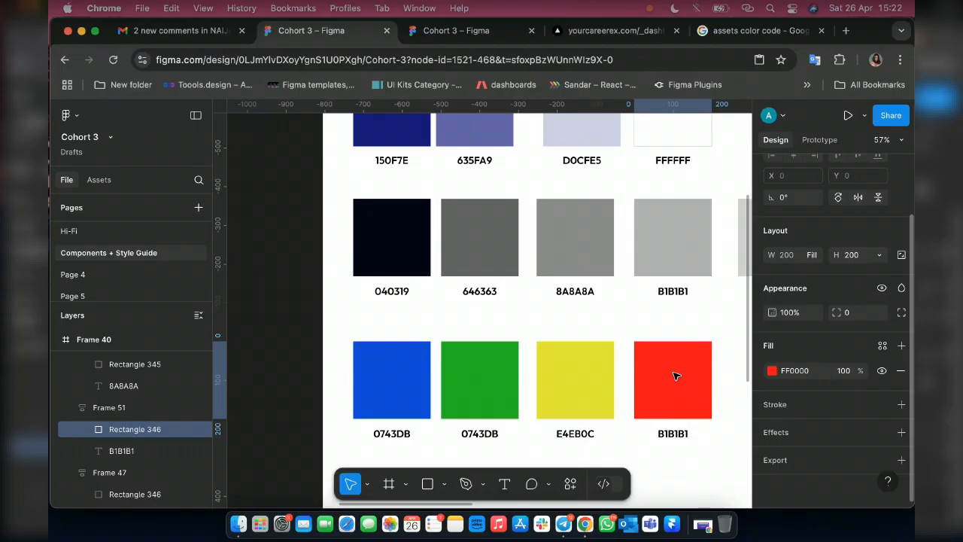
Replace the B1B1B1 label below the red swatch with FF0000.
{"action": "left_click", "coordinate": [675, 375]}
{"action": "left_click", "coordinate": [685, 434]}
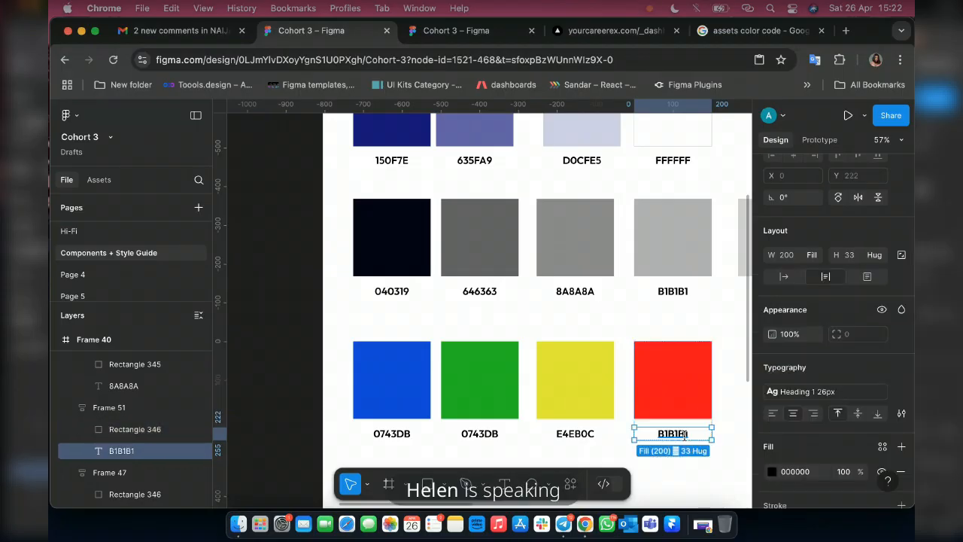
{"action": "double_click", "coordinate": [684, 434]}
{"action": "type", "text": "f"}
{"action": "key", "text": "BackSpace"}
{"action": "type", "text": "FF"}
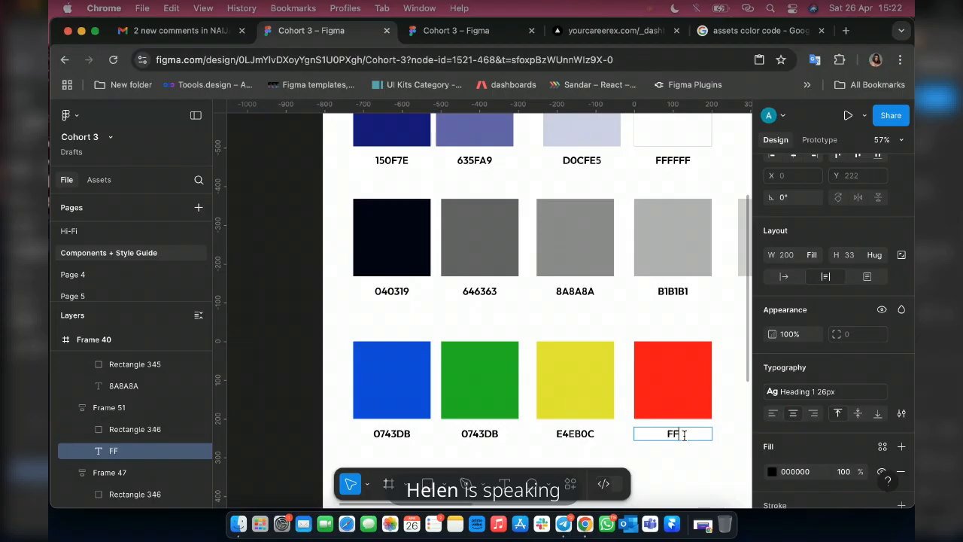
{"action": "type", "text": "0000"}
{"action": "key", "text": "Return"}
{"action": "key", "text": "BackSpace"}
{"action": "key", "text": "Escape"}
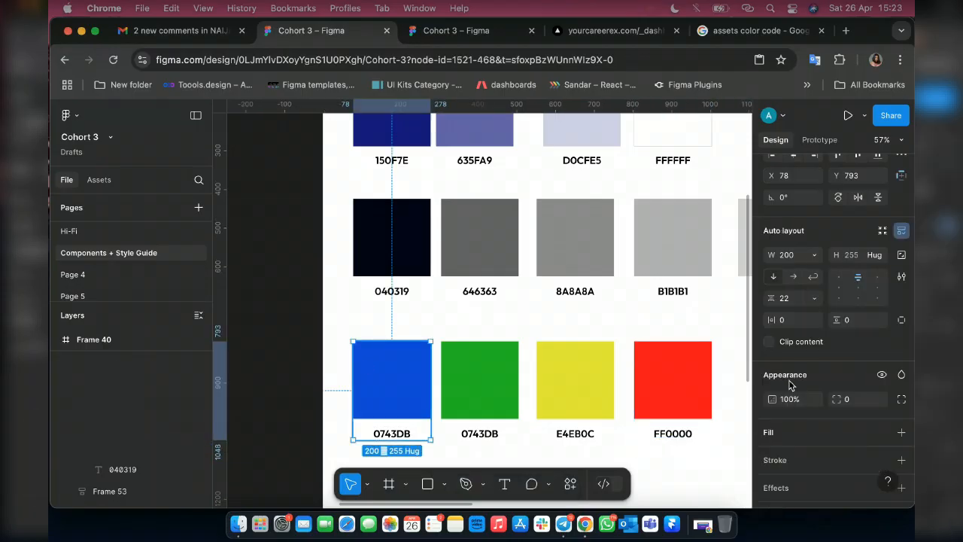
Create a colour style named Info from the fill of the new row's blue rectangle.
{"action": "left_click", "coordinate": [882, 346]}
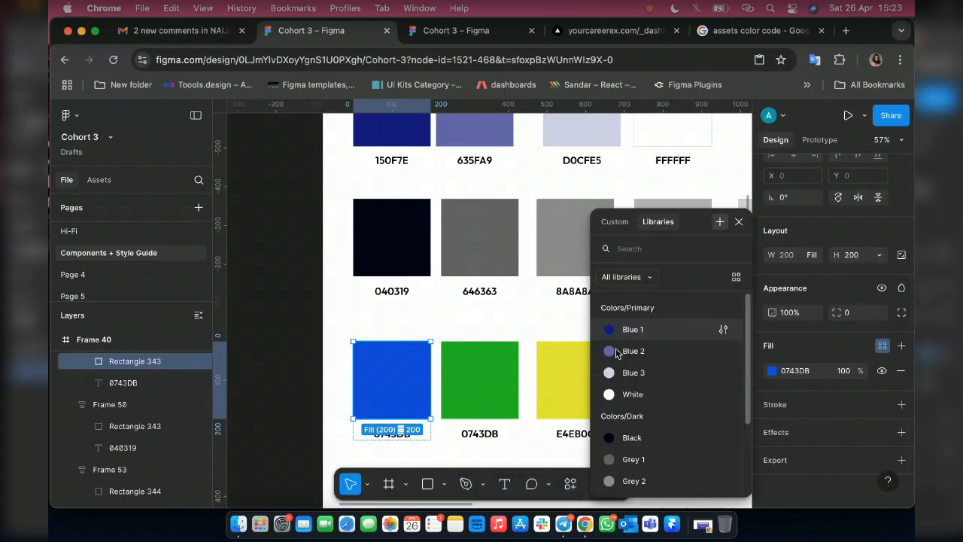
{"action": "type", "text": "iNOF"}
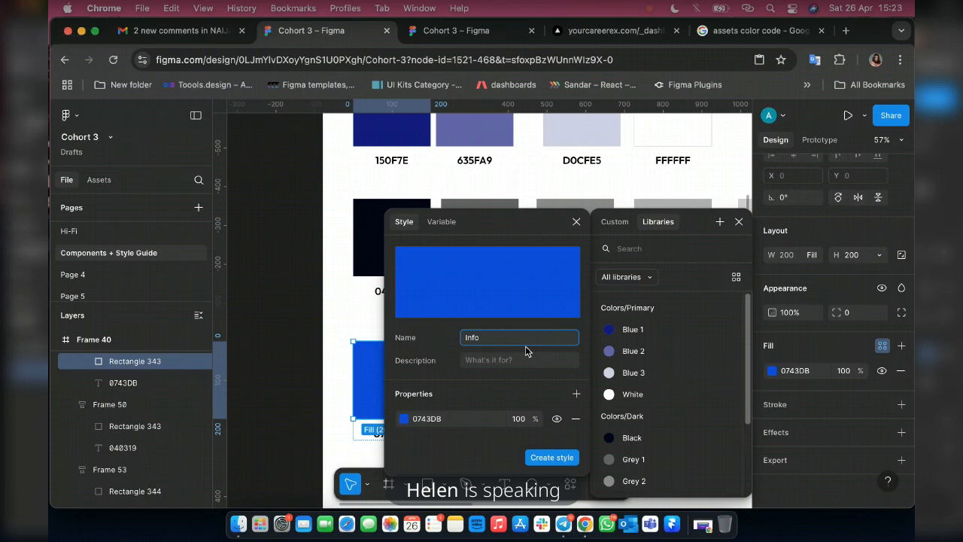
{"action": "key", "text": "Return"}
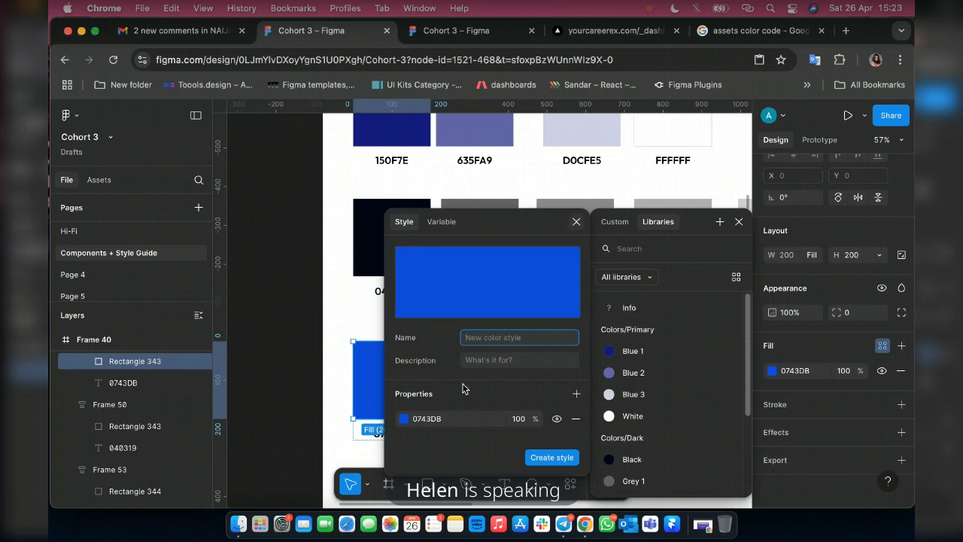
{"action": "key", "text": "Escape"}
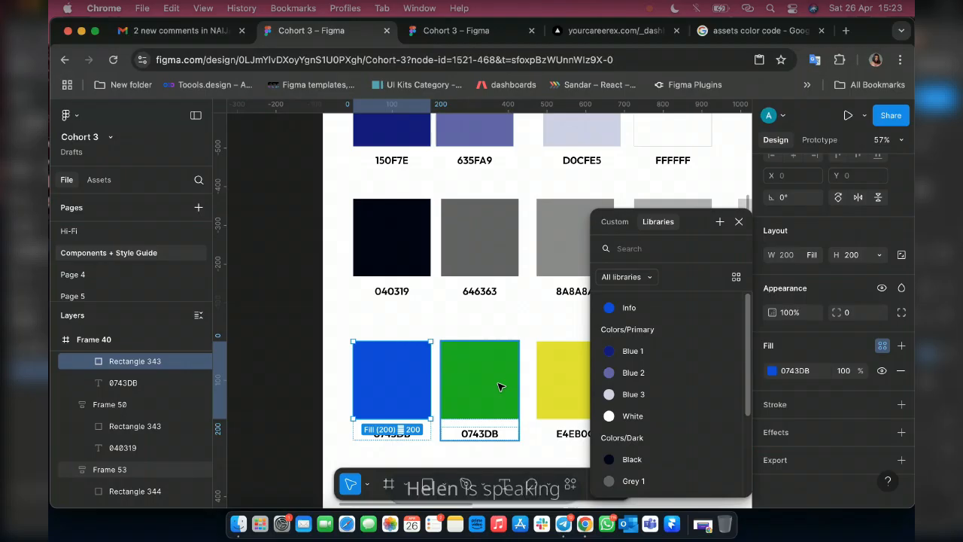
Create a colour style named Success from the green rectangle's fill and one named Warning from the yellow rectangle's fill.
{"action": "left_click", "coordinate": [503, 387]}
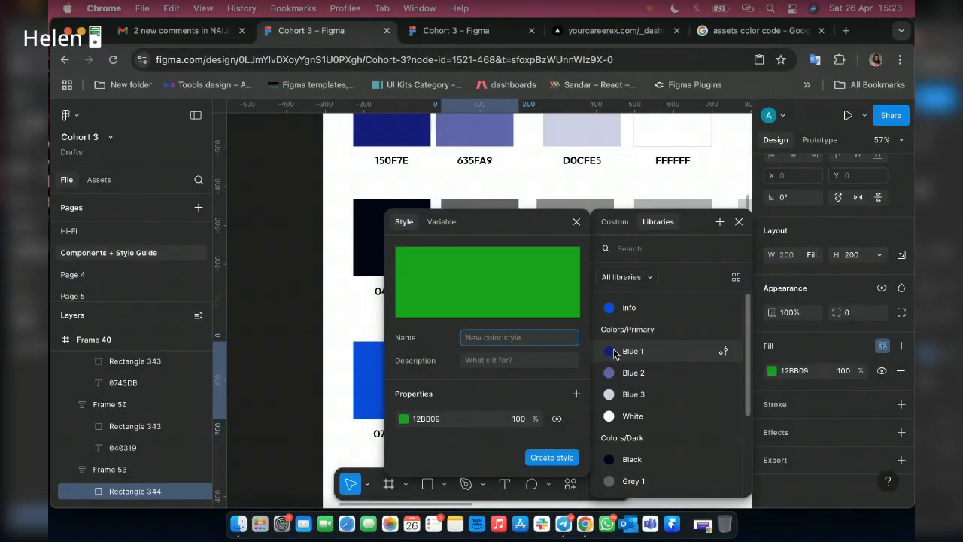
{"action": "type", "text": "Success"}
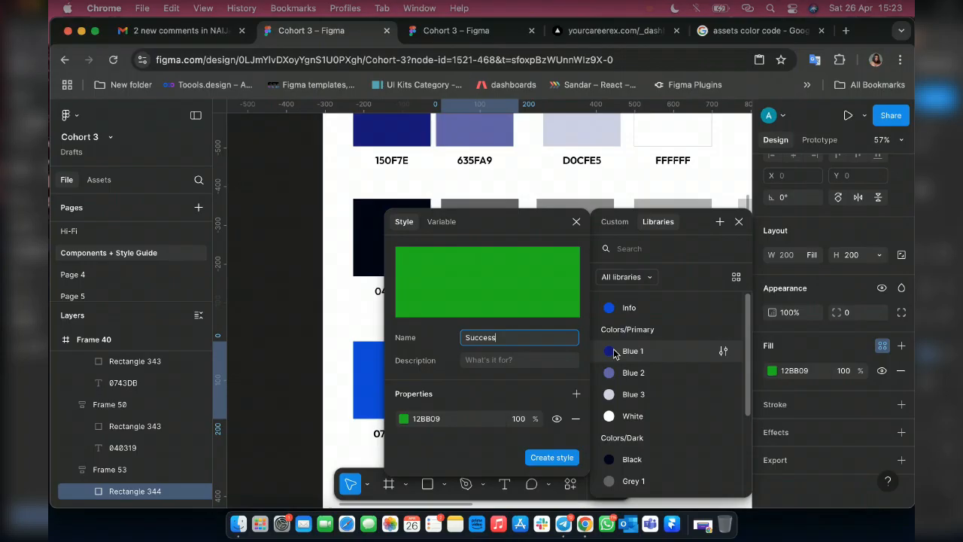
{"action": "key", "text": "Return"}
{"action": "left_click", "coordinate": [738, 223]}
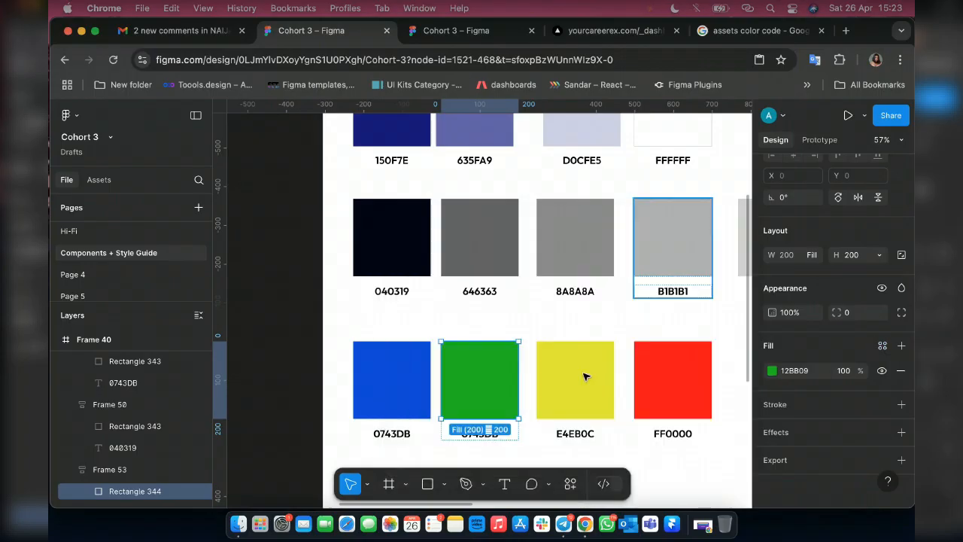
{"action": "left_click", "coordinate": [586, 376]}
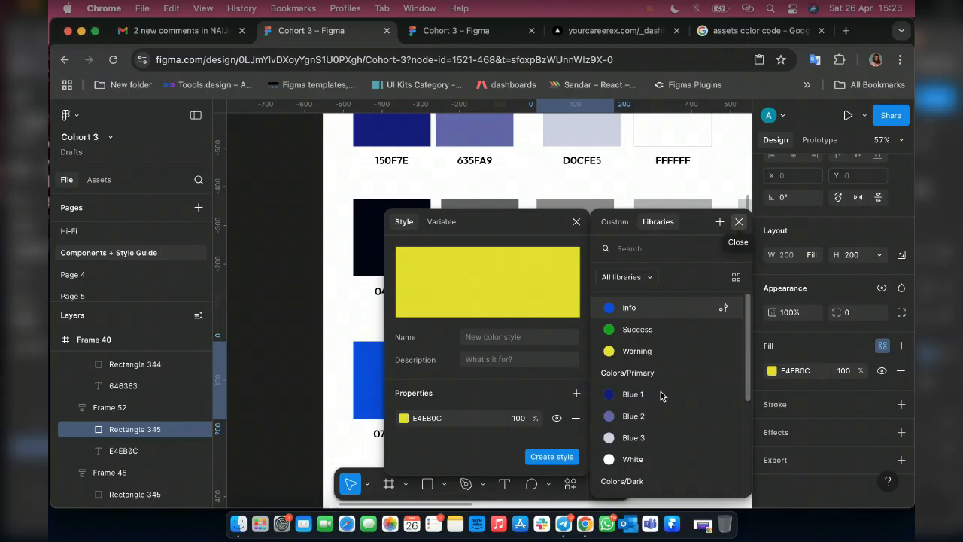
{"action": "key", "text": "Escape"}
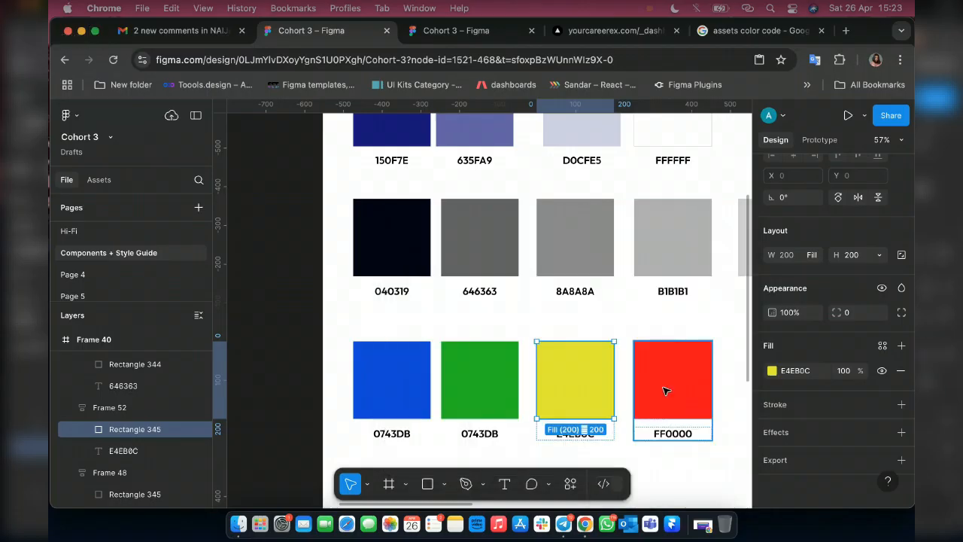
Create a colour style named Error from the fill of the new row's red rectangle.
{"action": "left_click", "coordinate": [665, 390]}
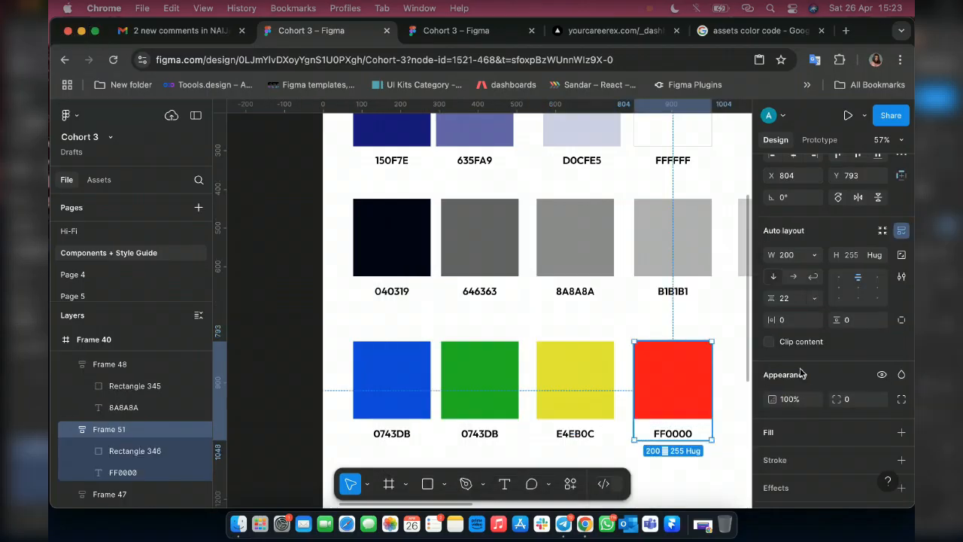
{"action": "double_click", "coordinate": [680, 382]}
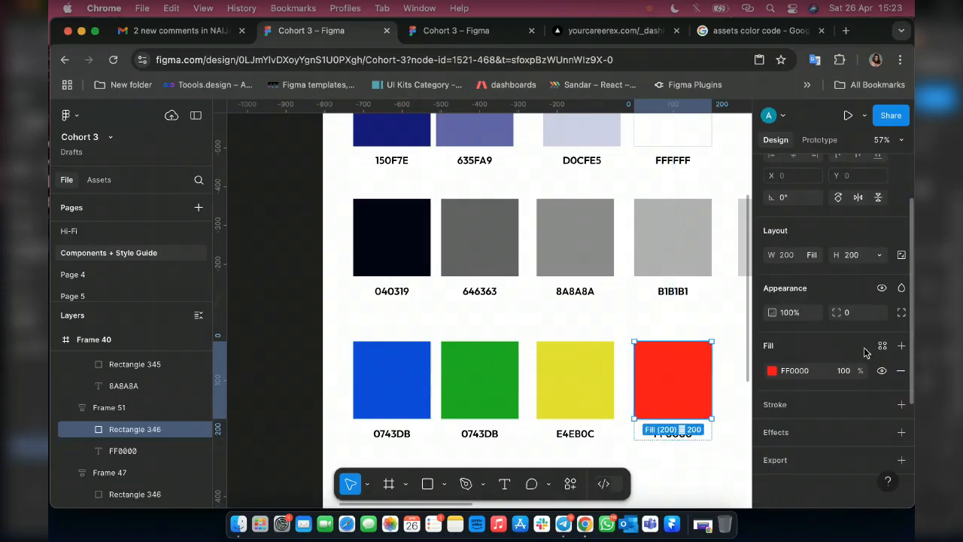
{"action": "left_click", "coordinate": [882, 346]}
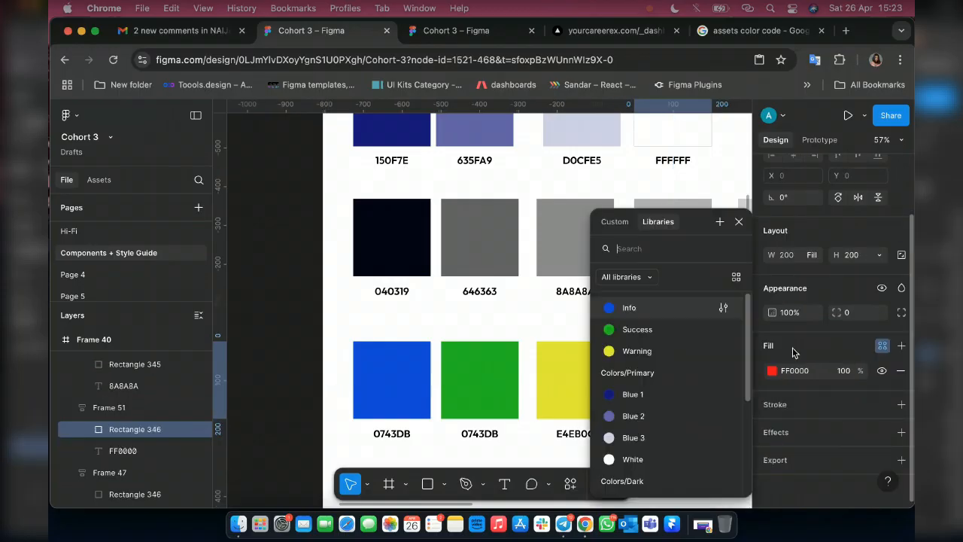
{"action": "left_click", "coordinate": [718, 222]}
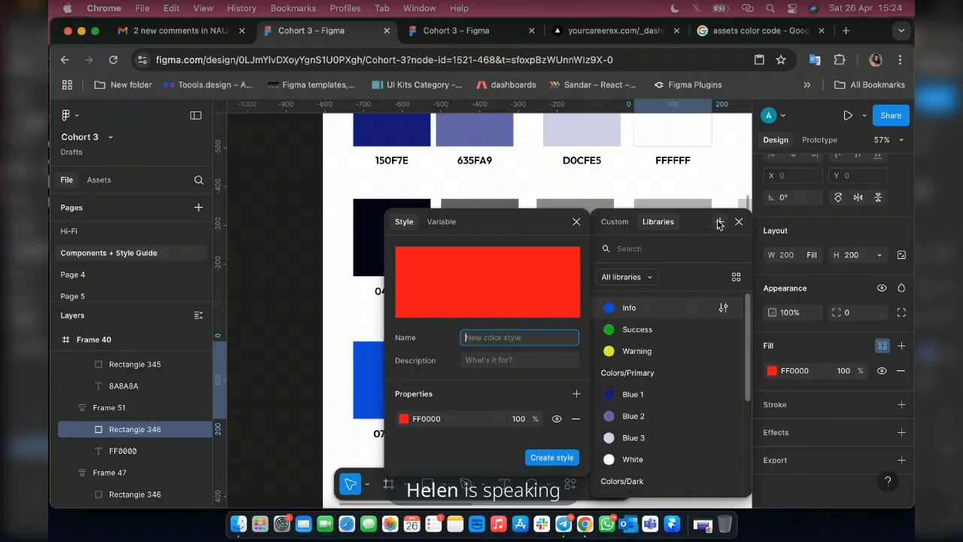
{"action": "type", "text": "Red"}
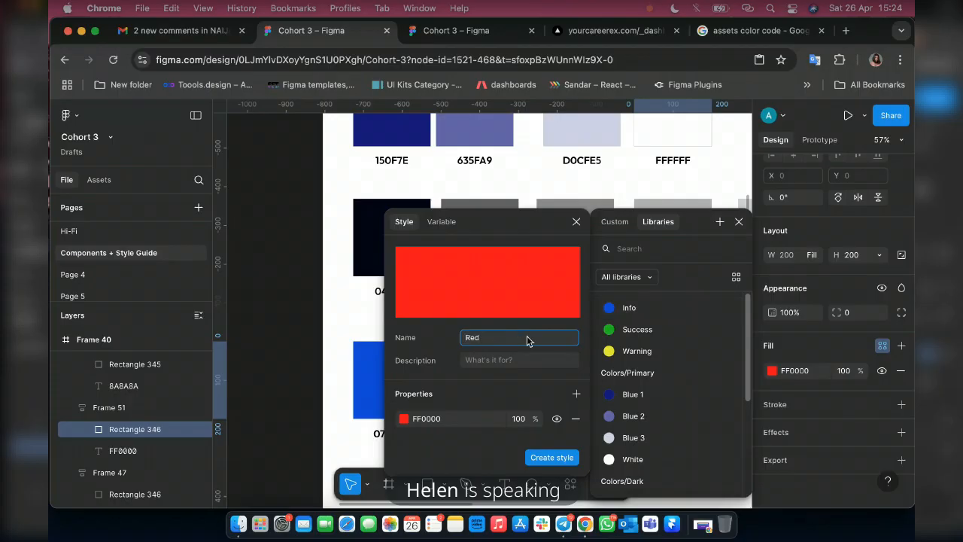
{"action": "key", "text": "BackSpace"}
{"action": "key", "text": "BackSpace"}
{"action": "key", "text": "BackSpace"}
{"action": "type", "text": "Error"}
{"action": "key", "text": "Return"}
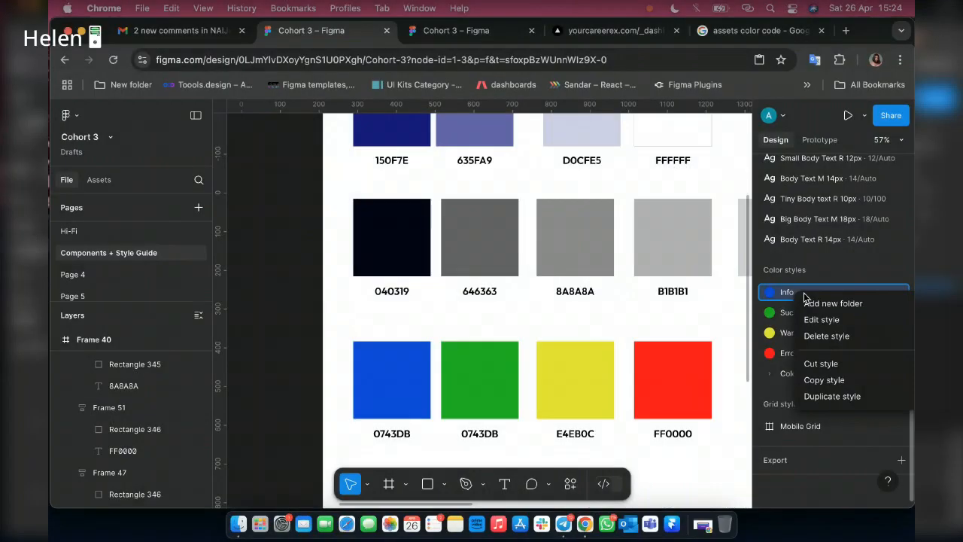
Put the Info colour style into a new folder named Assets.
{"action": "left_click", "coordinate": [809, 302]}
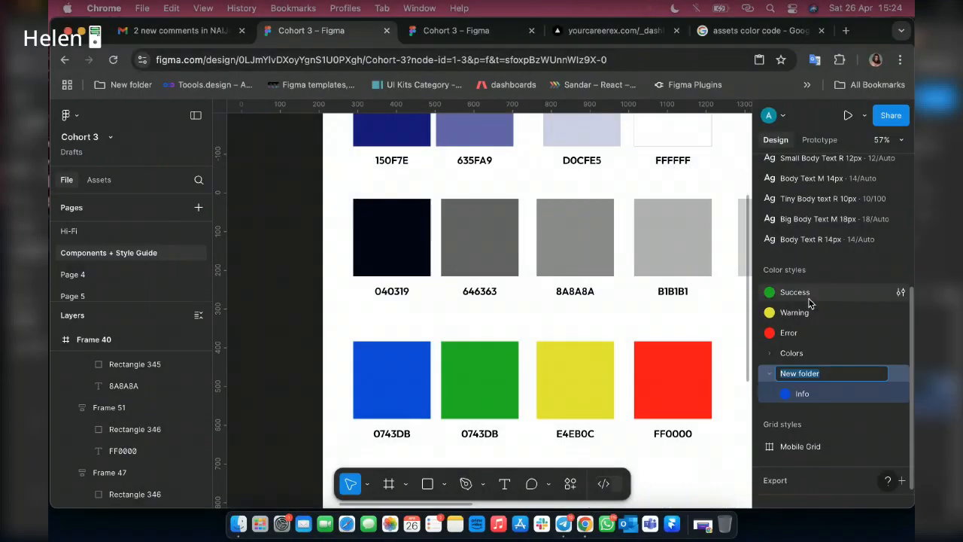
{"action": "type", "text": "Assets"}
{"action": "key", "text": "Return"}
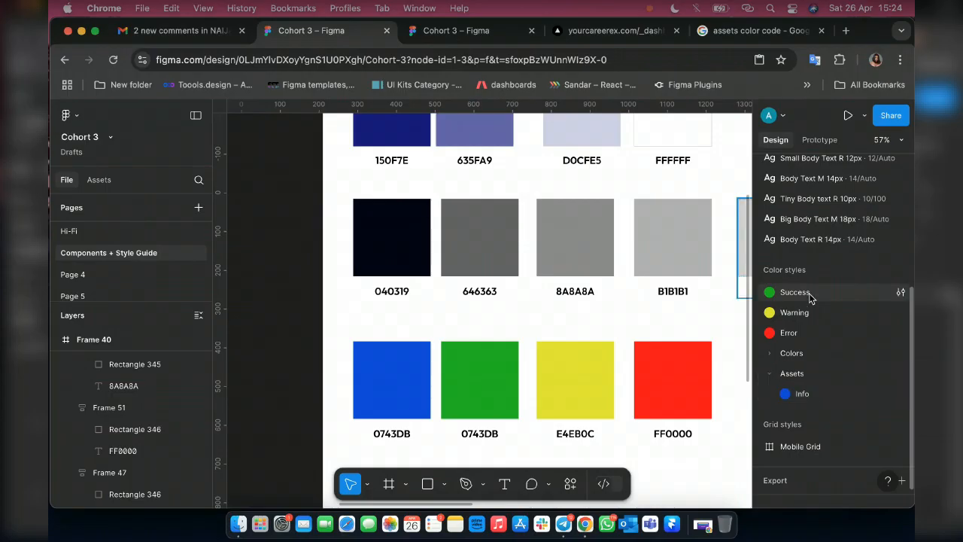
Move the Success, Warning and Error colour styles into the Assets folder below Info.
{"action": "left_click_drag", "start_coordinate": [810, 298], "coordinate": [799, 411]}
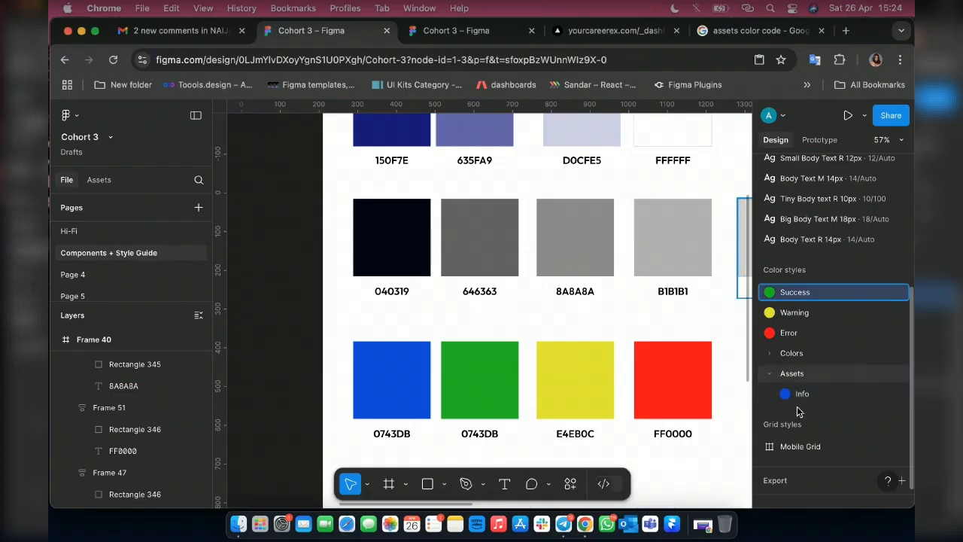
{"action": "left_click_drag", "start_coordinate": [796, 295], "coordinate": [799, 411]}
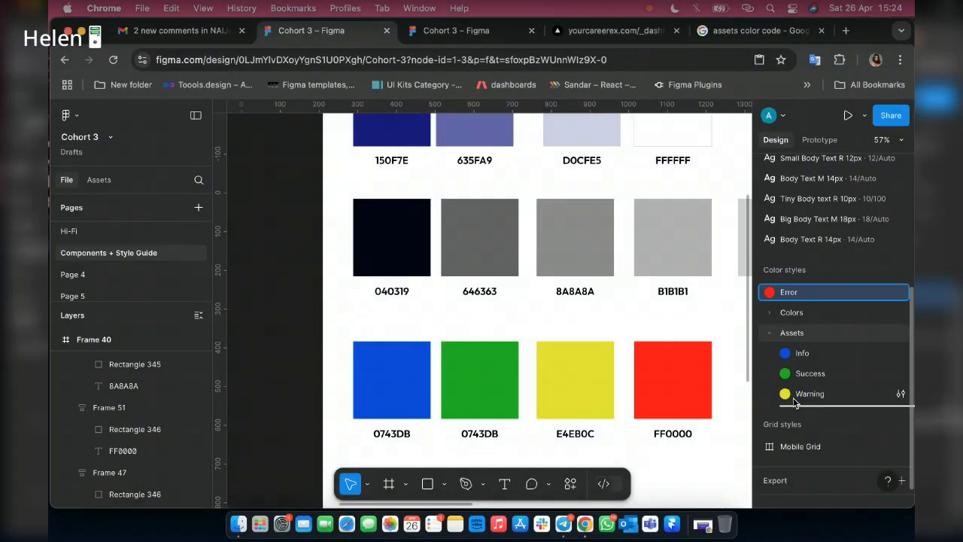
{"action": "left_click_drag", "start_coordinate": [794, 404], "coordinate": [795, 404]}
Expand the Colors folder and move the Assets folder into it, between Dark and Red color.
{"action": "left_click", "coordinate": [770, 293]}
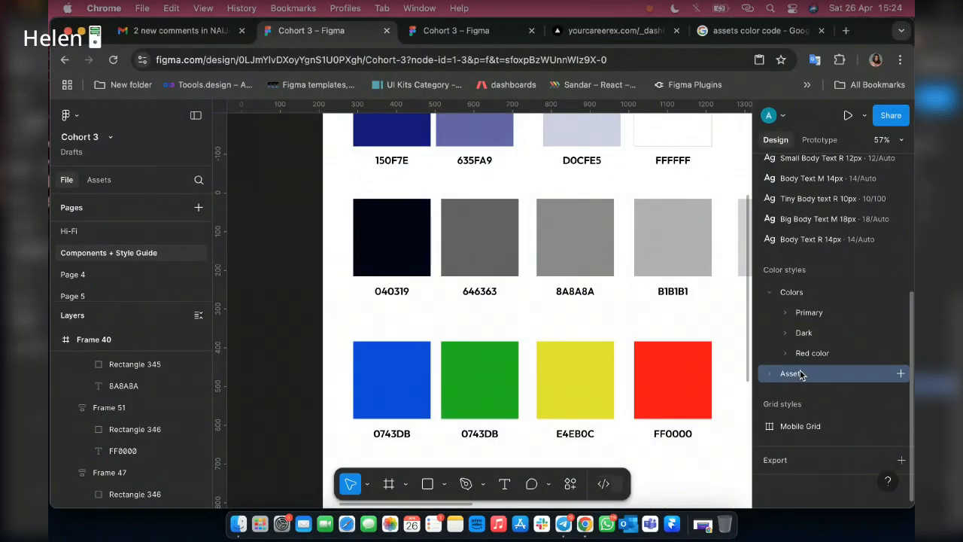
{"action": "left_click_drag", "start_coordinate": [801, 375], "coordinate": [816, 346]}
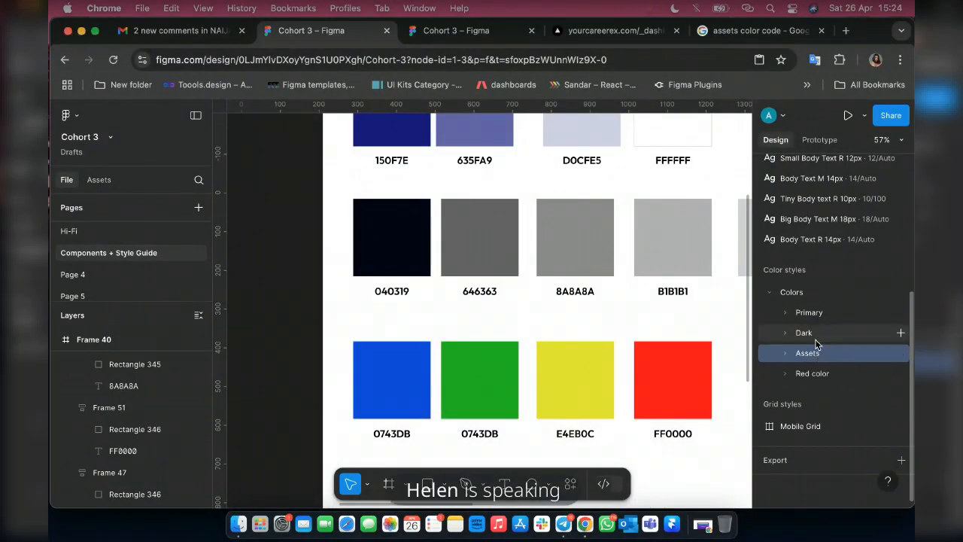
{"action": "scroll", "coordinate": [436, 294], "scroll_direction": "right", "scroll_amount": 3}
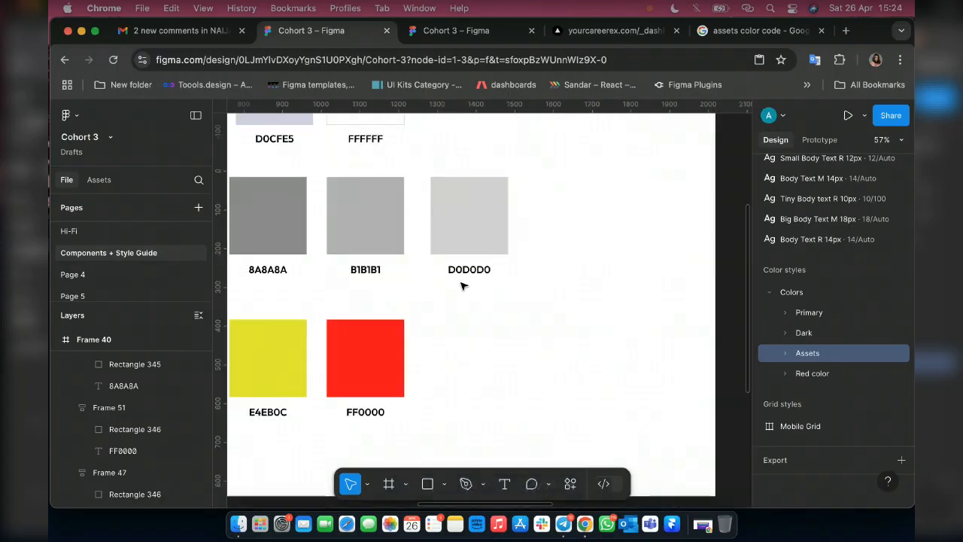
Apply the Error colour style from Colors/Assets to the Error text beneath the Hello World input field.
{"action": "scroll", "coordinate": [463, 286], "scroll_direction": "right", "scroll_amount": 15}
{"action": "scroll", "coordinate": [463, 286], "scroll_direction": "up", "scroll_amount": 6}
{"action": "scroll", "coordinate": [462, 286], "scroll_direction": "left", "scroll_amount": 3}
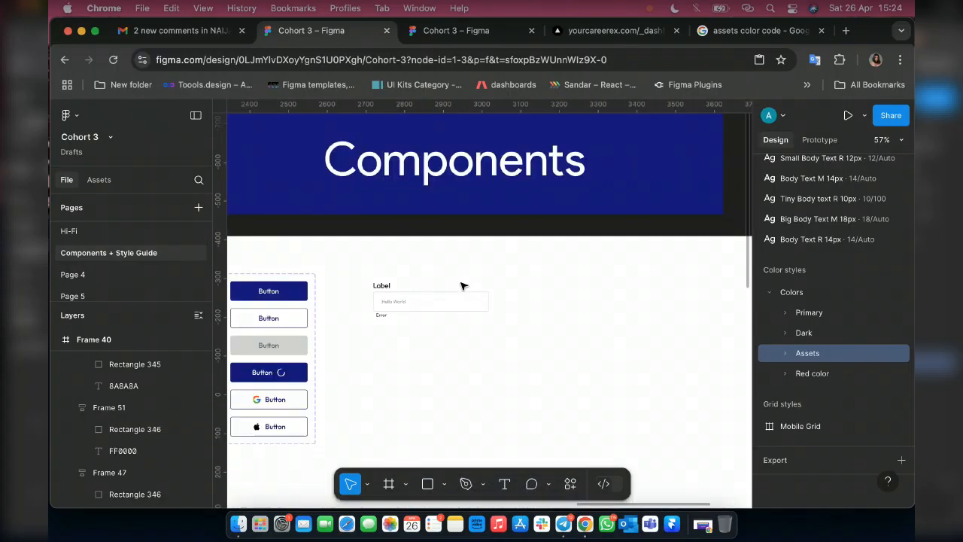
{"action": "scroll", "coordinate": [462, 286], "scroll_direction": "up", "scroll_amount": 5}
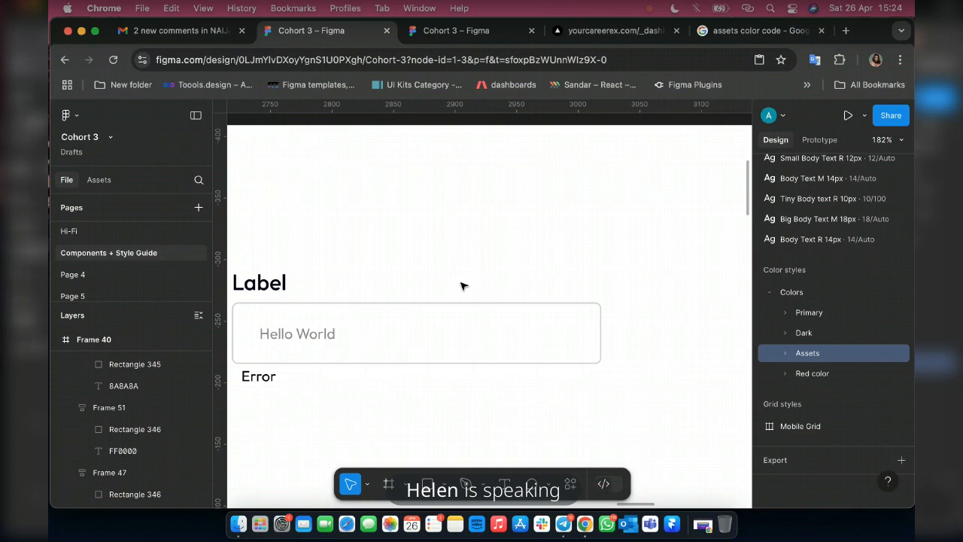
{"action": "scroll", "coordinate": [462, 285], "scroll_direction": "left", "scroll_amount": 3}
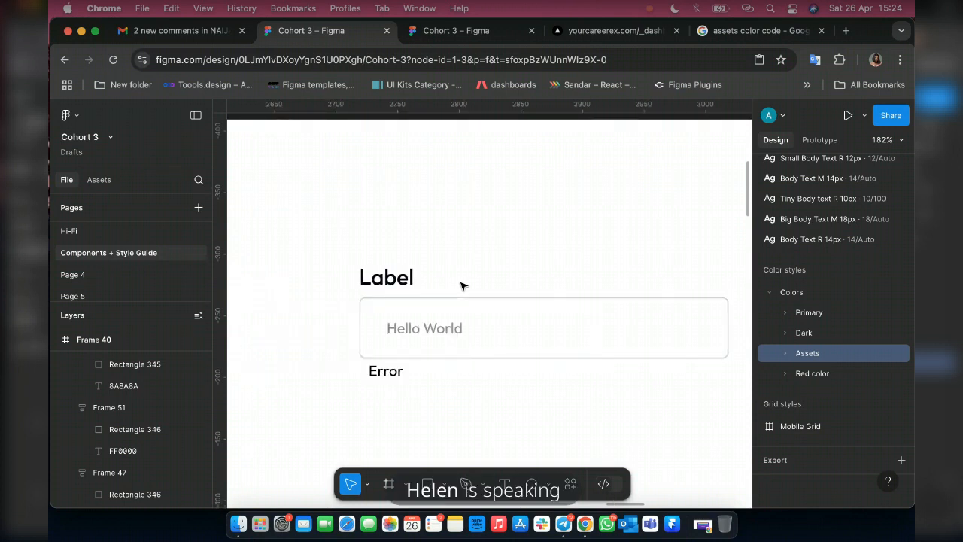
{"action": "left_click", "coordinate": [389, 373]}
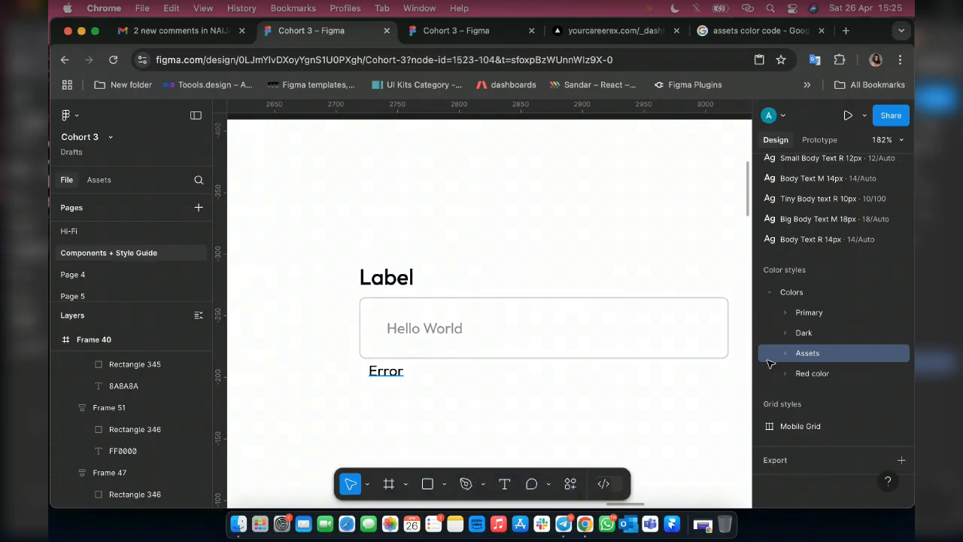
{"action": "key", "text": "super+z"}
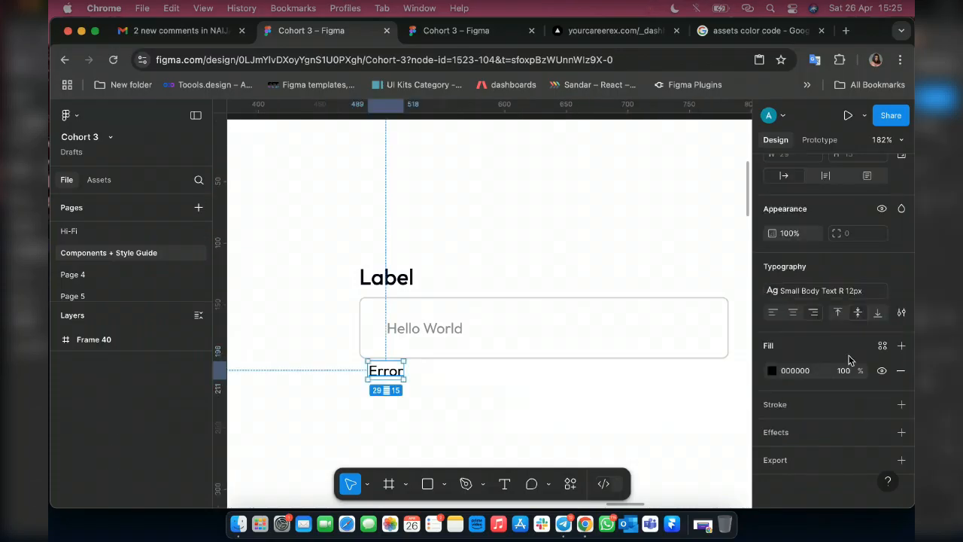
{"action": "left_click", "coordinate": [880, 345]}
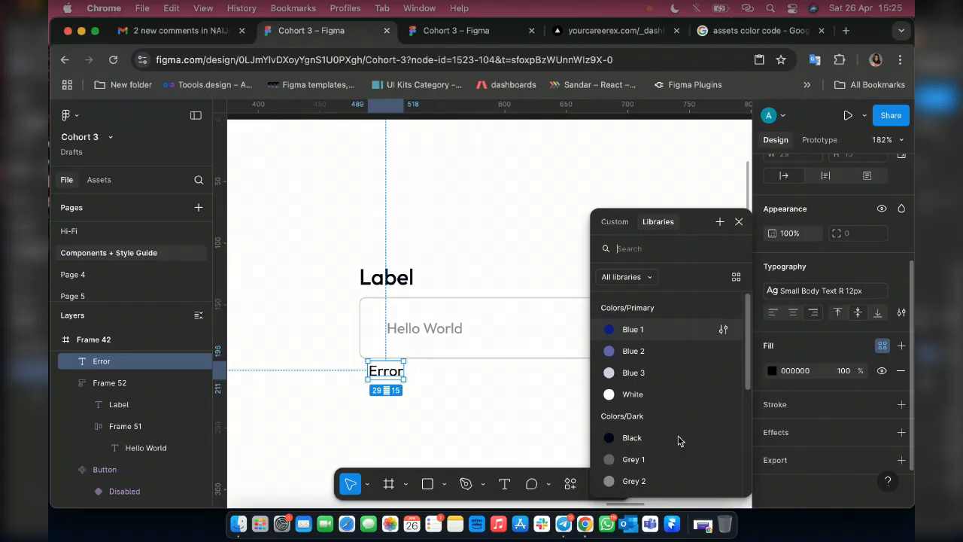
{"action": "scroll", "coordinate": [662, 459], "scroll_direction": "down", "scroll_amount": 4}
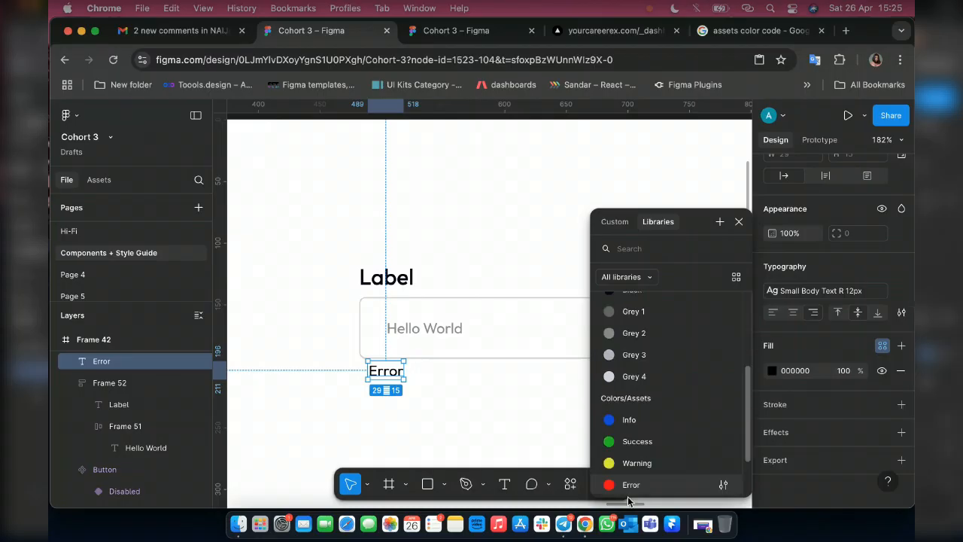
{"action": "left_click", "coordinate": [632, 485]}
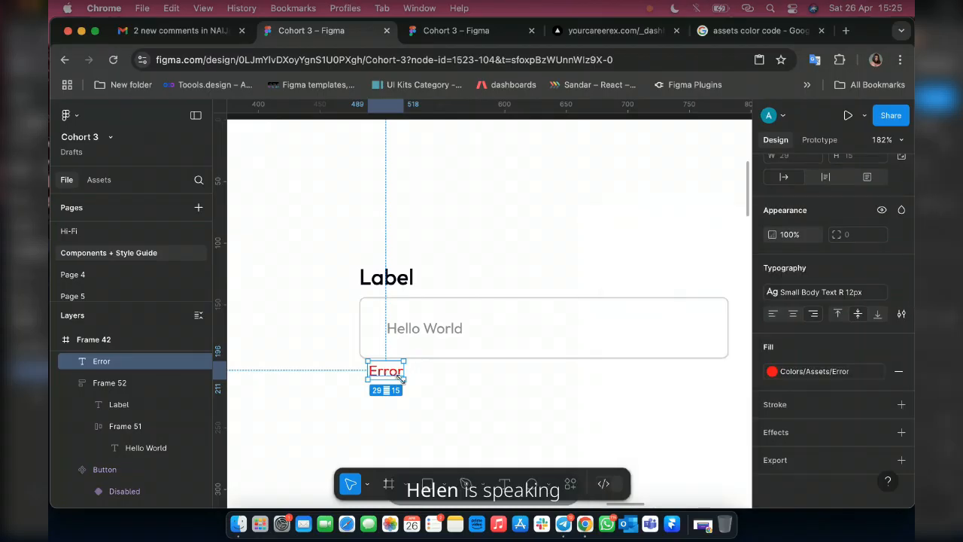
Wrap the labelled input field and the Error text in one vertical auto layout frame, and hide the Error text.
{"action": "left_click", "coordinate": [403, 307], "text": "shift"}
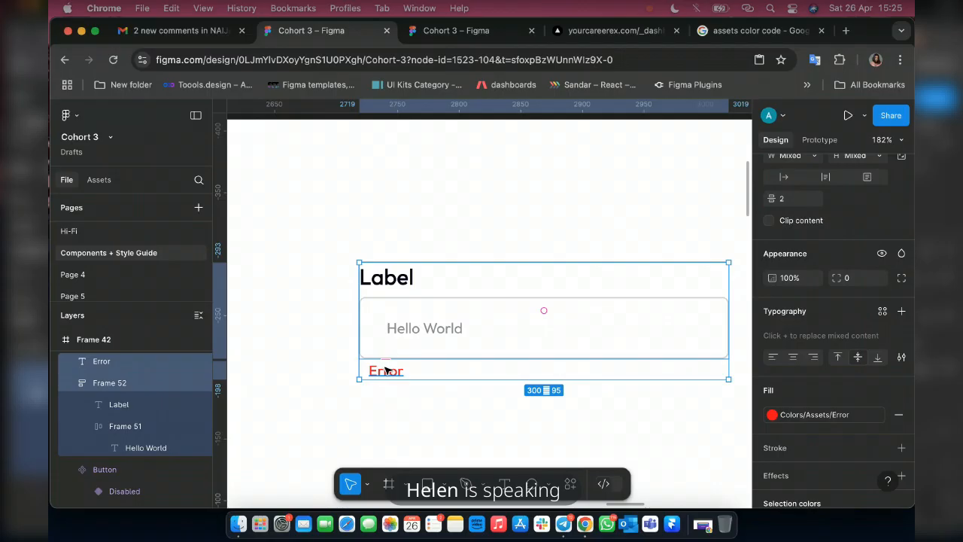
{"action": "key", "text": "shift+a"}
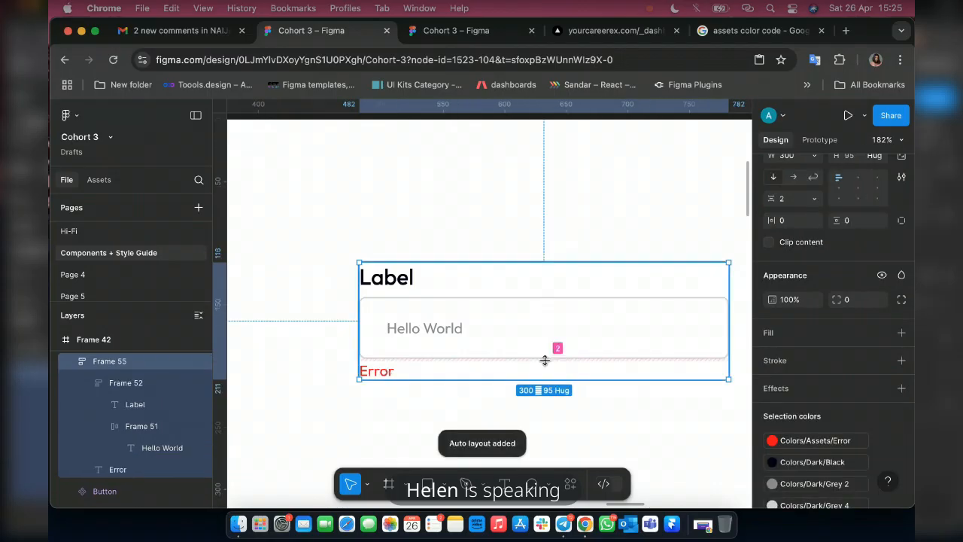
{"action": "left_click", "coordinate": [396, 370]}
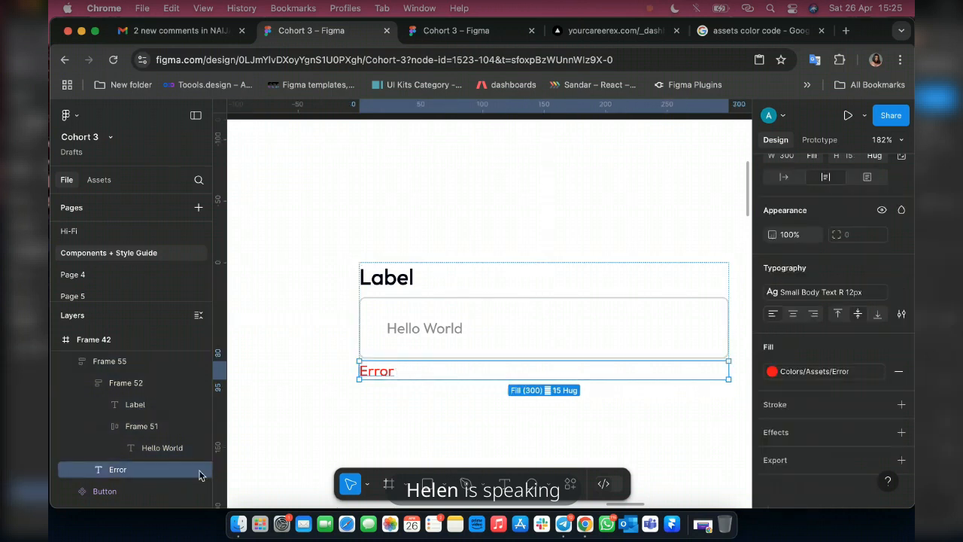
{"action": "left_click", "coordinate": [198, 470]}
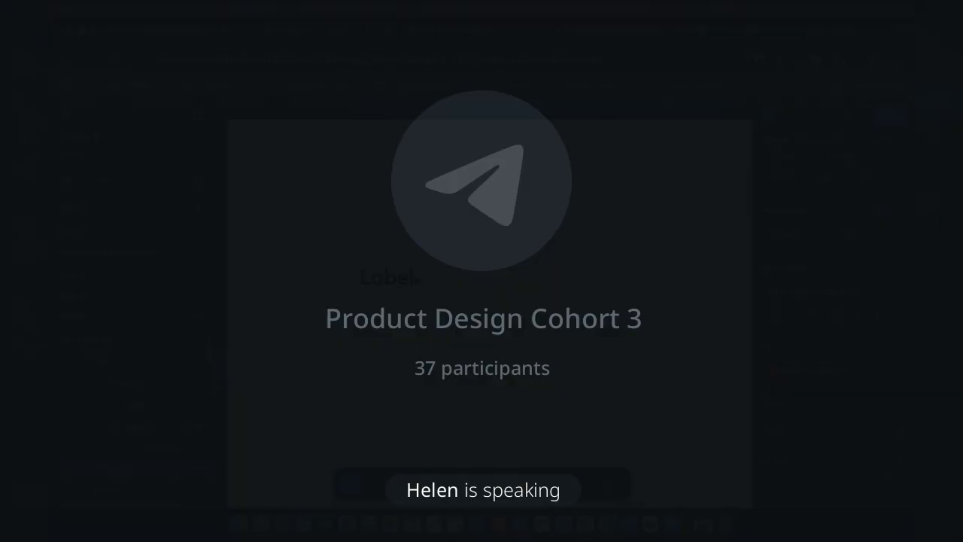
Turn the auto layout frame holding the labelled input field into a component and add a second variant.
{"action": "left_click", "coordinate": [416, 280]}
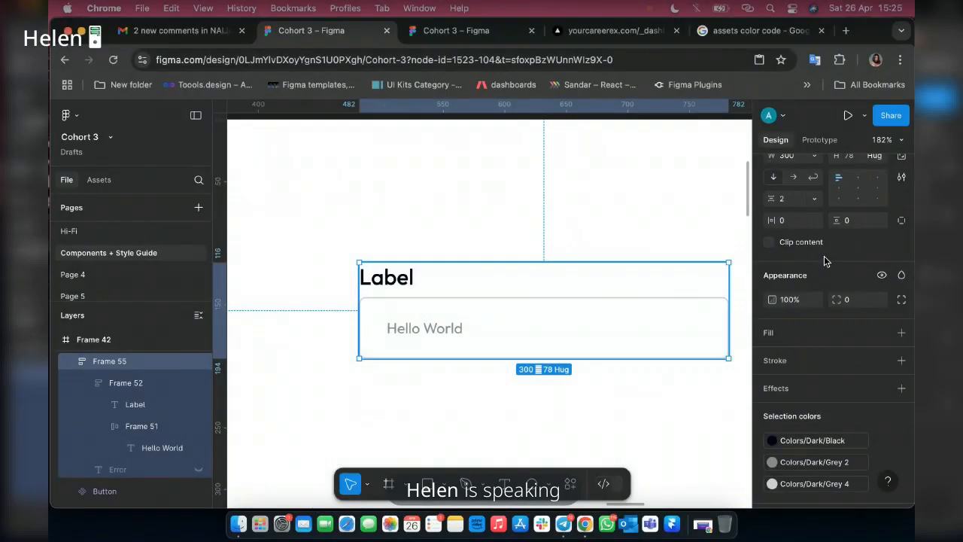
{"action": "scroll", "coordinate": [824, 256], "scroll_direction": "up", "scroll_amount": 4}
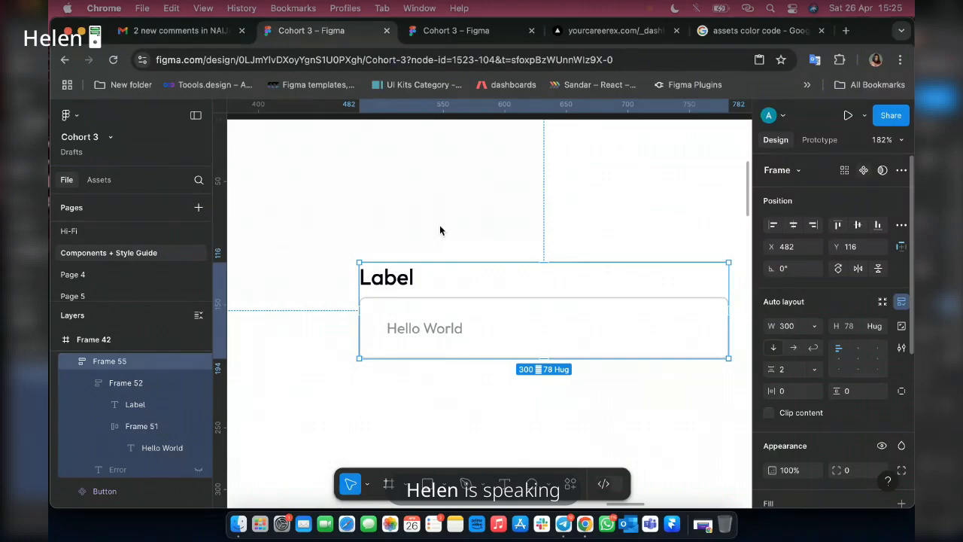
{"action": "left_click", "coordinate": [863, 170]}
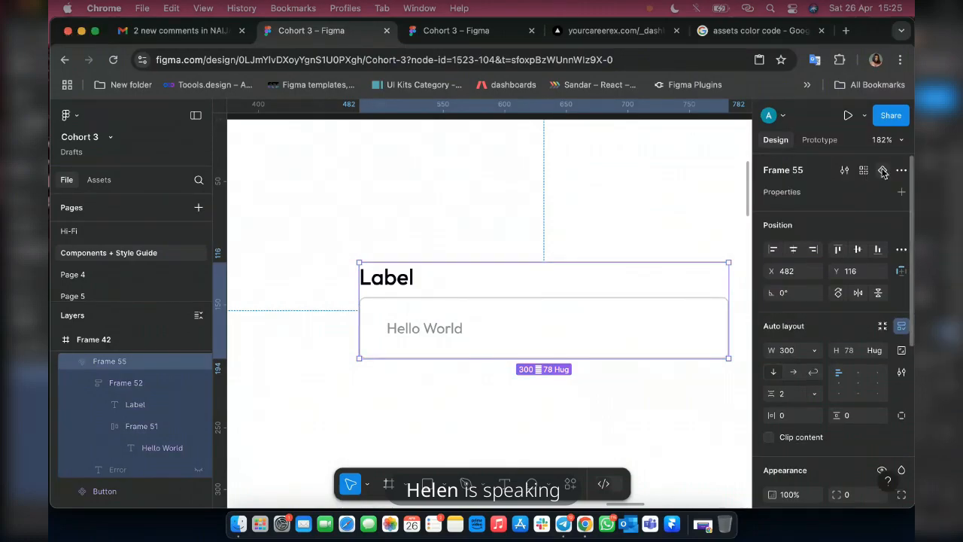
{"action": "left_click", "coordinate": [883, 172]}
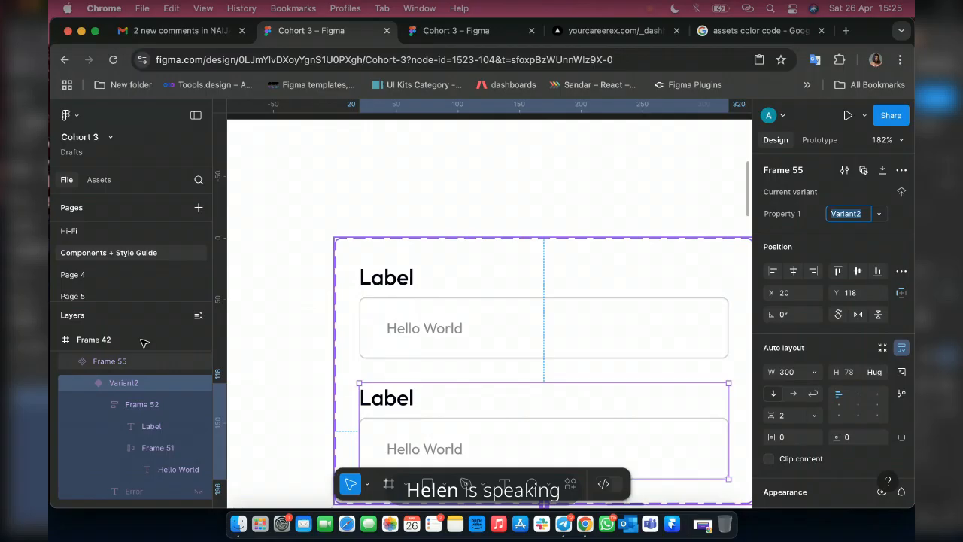
Rename the new component set as Input fields and set its first variant's Property 1 value to Active.
{"action": "left_click", "coordinate": [123, 365]}
{"action": "double_click", "coordinate": [124, 364]}
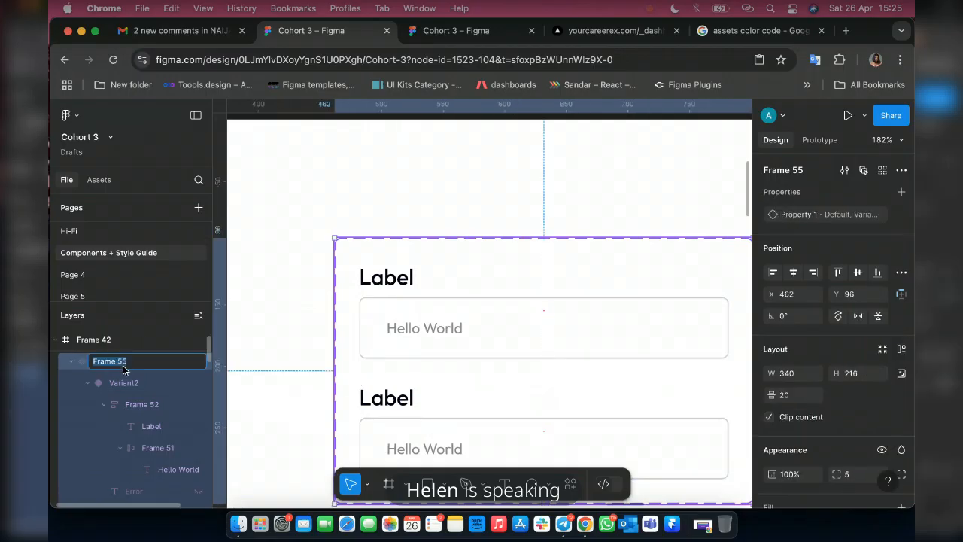
{"action": "type", "text": "Input fields"}
{"action": "key", "text": "Return"}
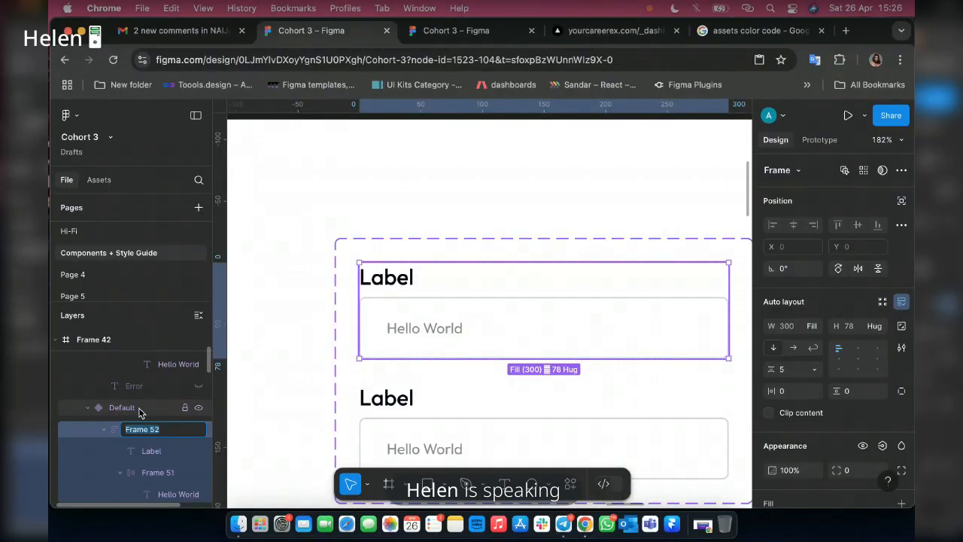
{"action": "left_click", "coordinate": [139, 407]}
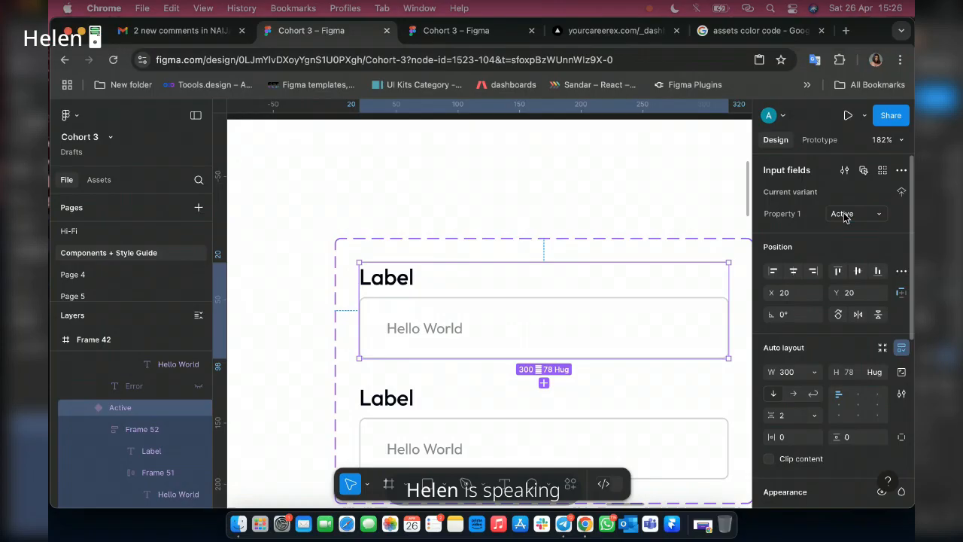
Fill the input box in the second variant with the Grey 4 colour style.
{"action": "scroll", "coordinate": [407, 405], "scroll_direction": "down", "scroll_amount": 1}
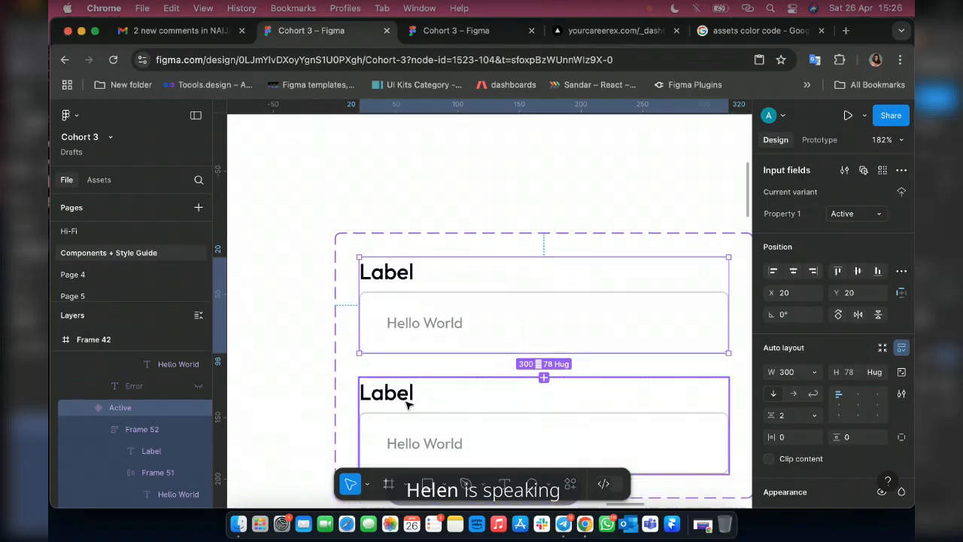
{"action": "scroll", "coordinate": [407, 405], "scroll_direction": "down", "scroll_amount": 3}
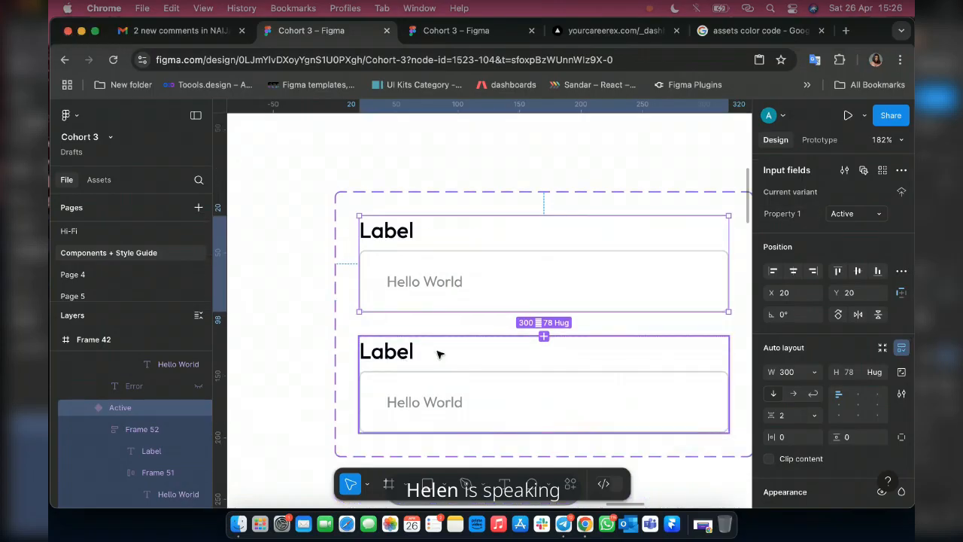
{"action": "left_click", "coordinate": [503, 387]}
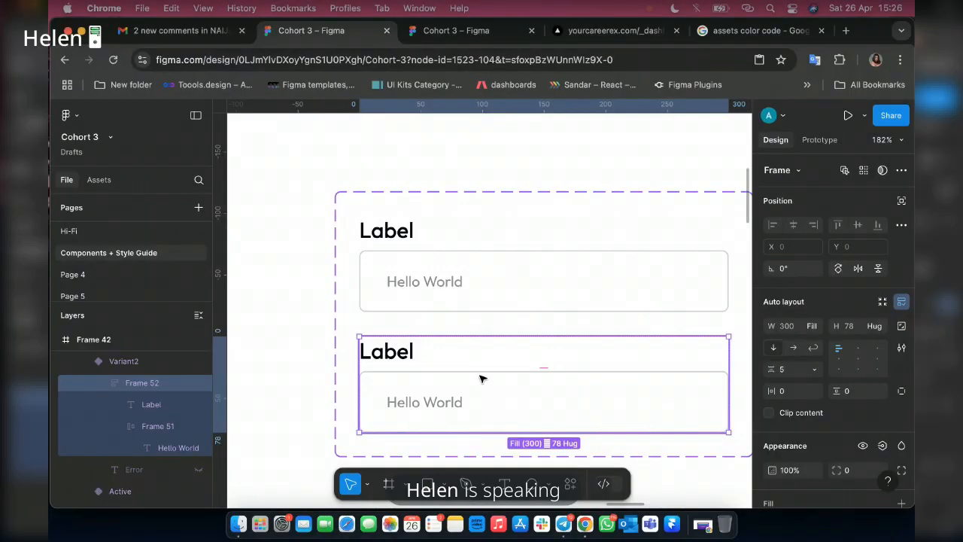
{"action": "left_click", "coordinate": [474, 390]}
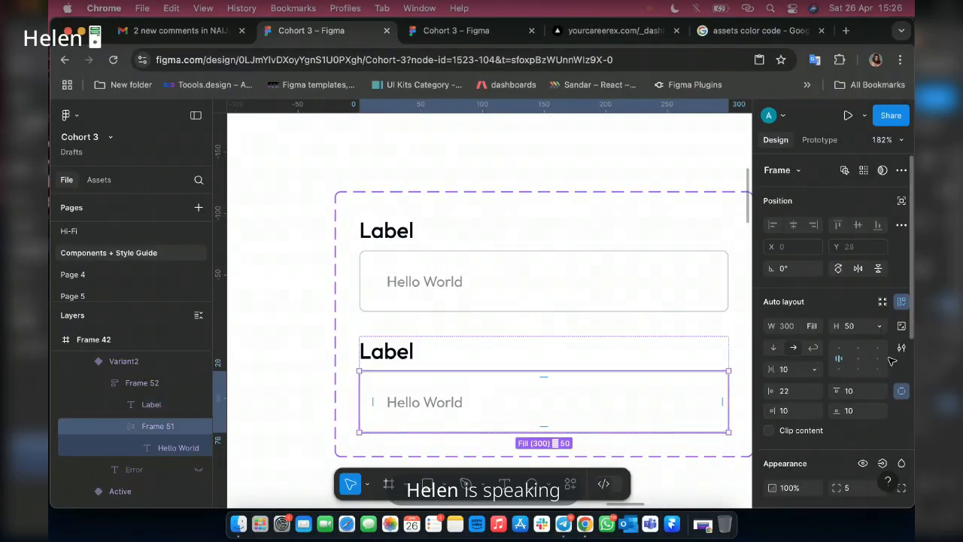
{"action": "scroll", "coordinate": [891, 361], "scroll_direction": "down", "scroll_amount": 5}
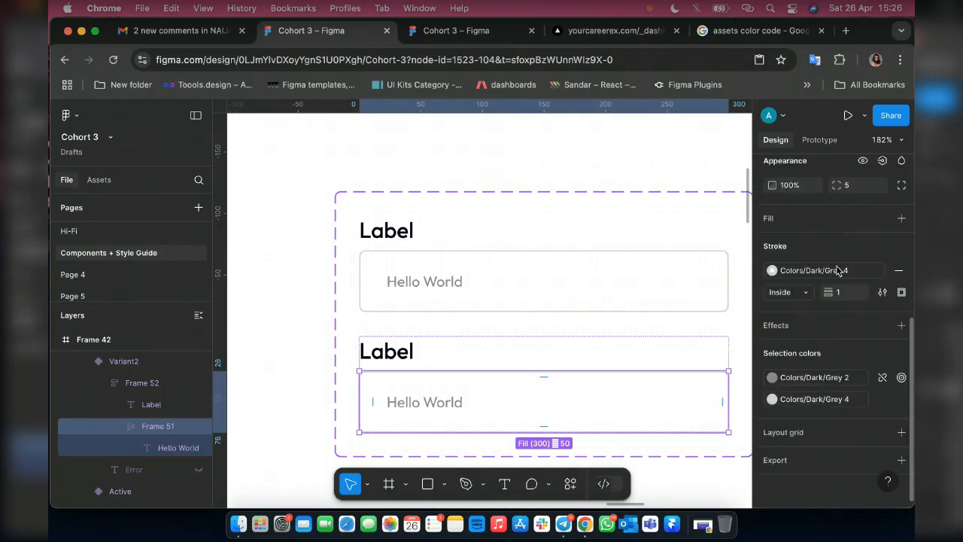
{"action": "left_click", "coordinate": [882, 219]}
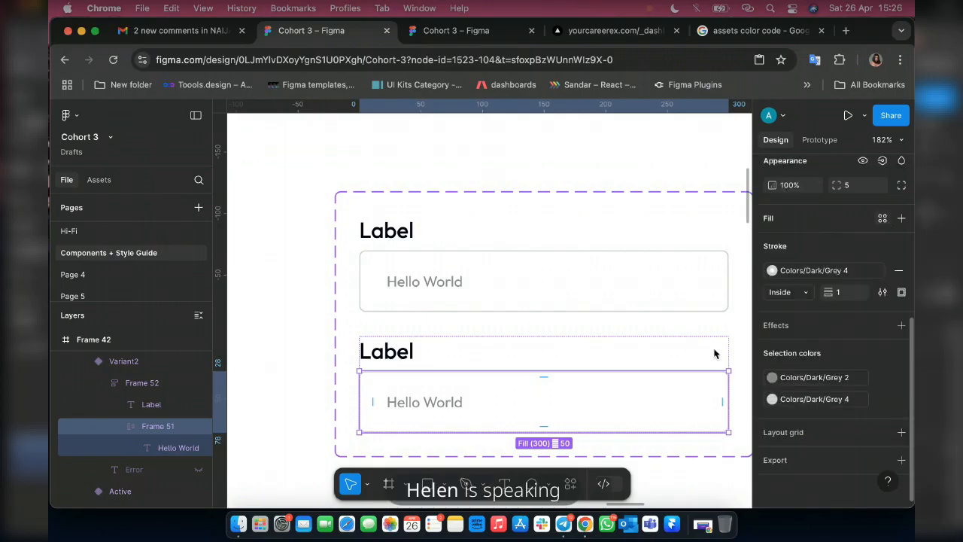
{"action": "scroll", "coordinate": [649, 414], "scroll_direction": "down", "scroll_amount": 3}
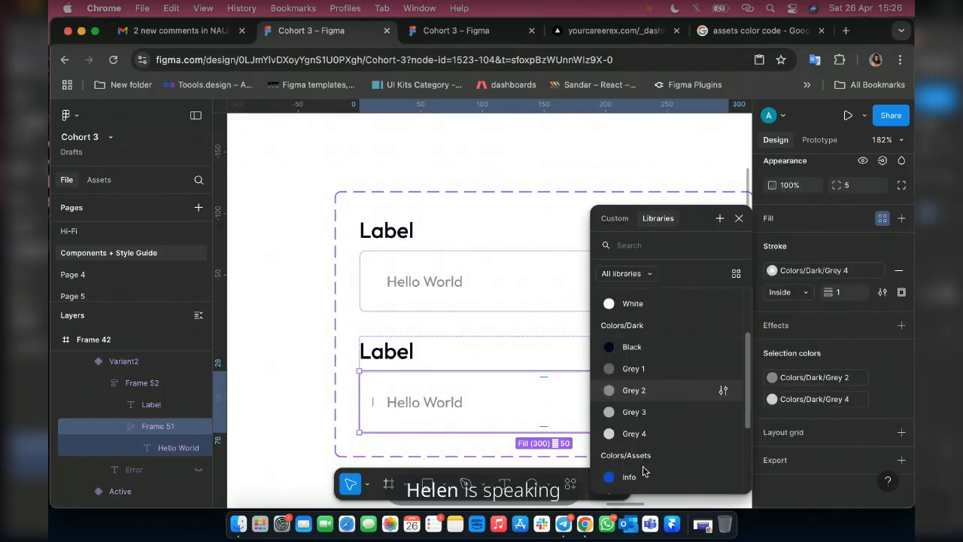
{"action": "left_click", "coordinate": [635, 433]}
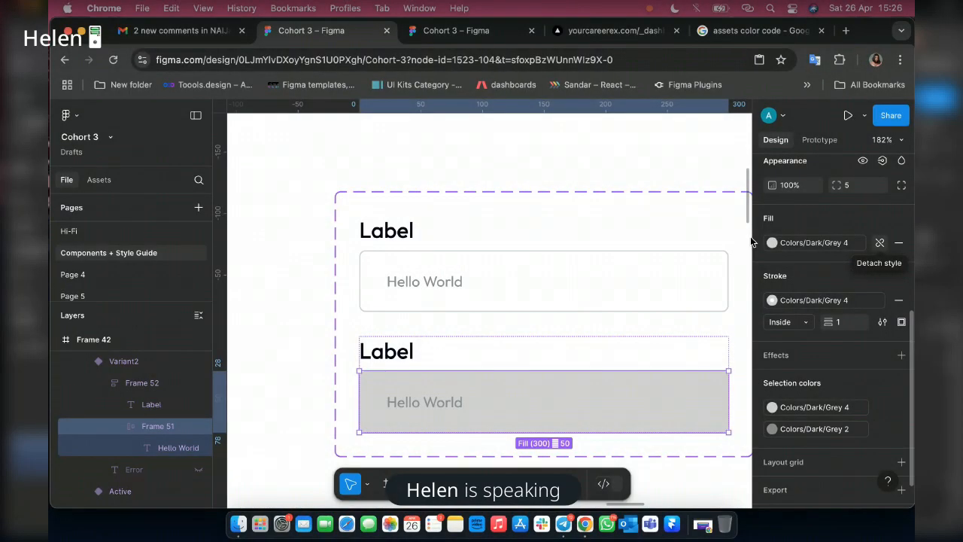
Detach the colour style from the second variant's box fill and lighten the fill to E4E4E4.
{"action": "left_click", "coordinate": [879, 242]}
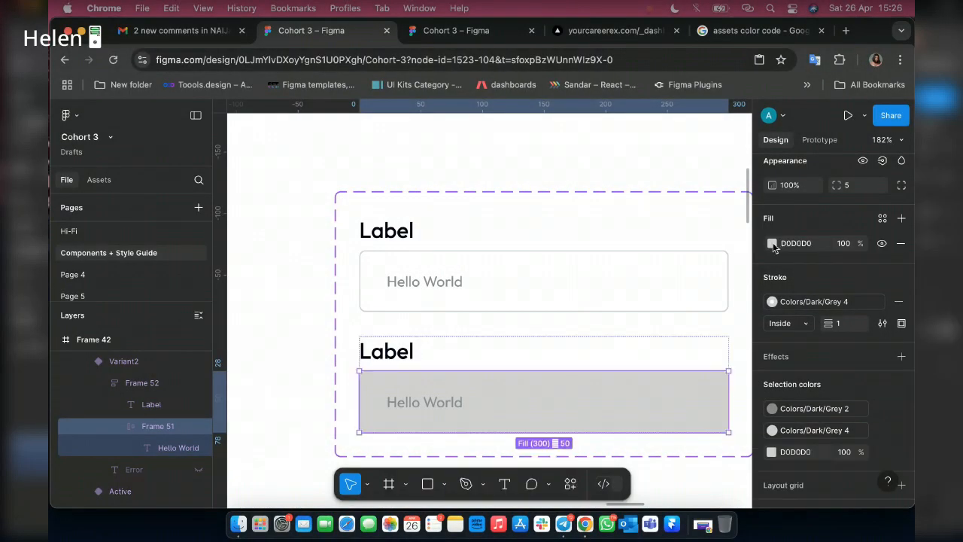
{"action": "left_click", "coordinate": [772, 243]}
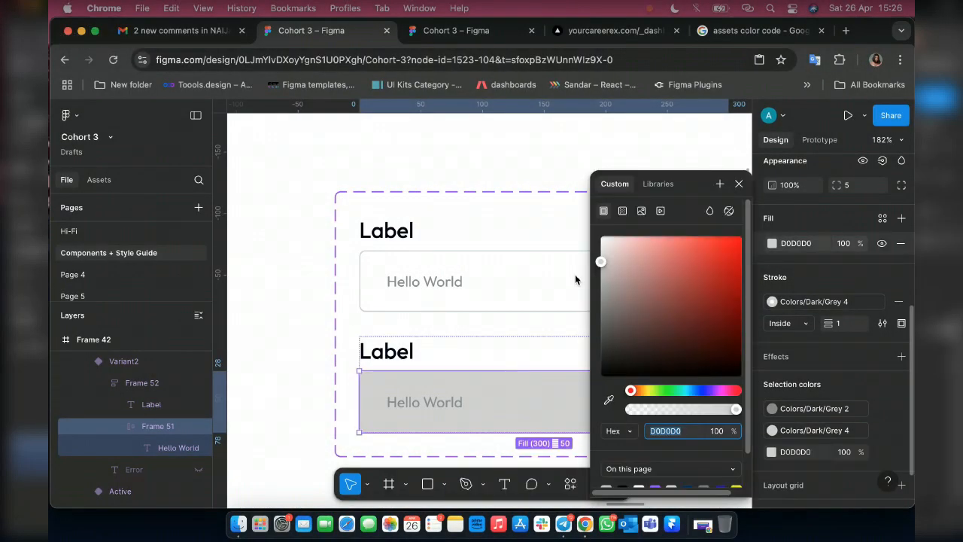
{"action": "left_click_drag", "start_coordinate": [600, 263], "coordinate": [600, 252]}
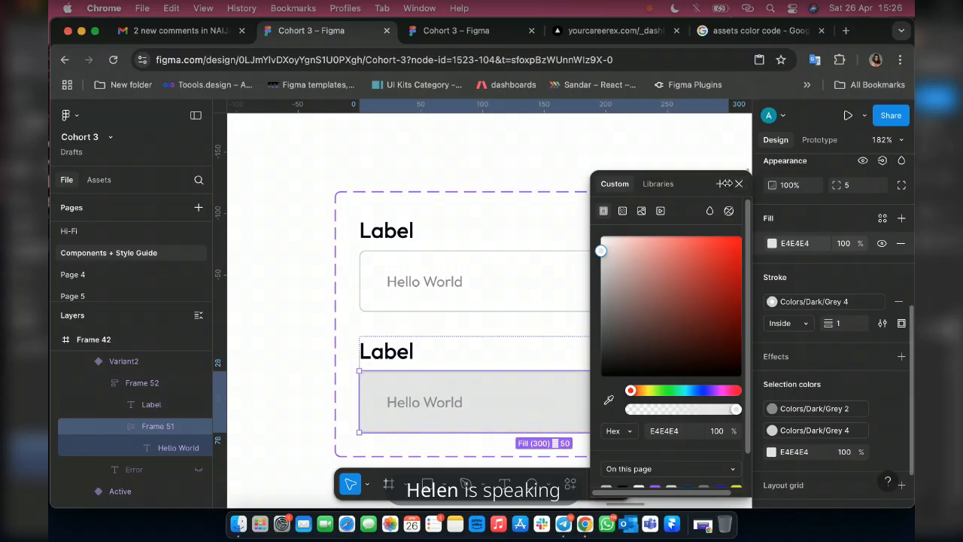
{"action": "left_click", "coordinate": [739, 184]}
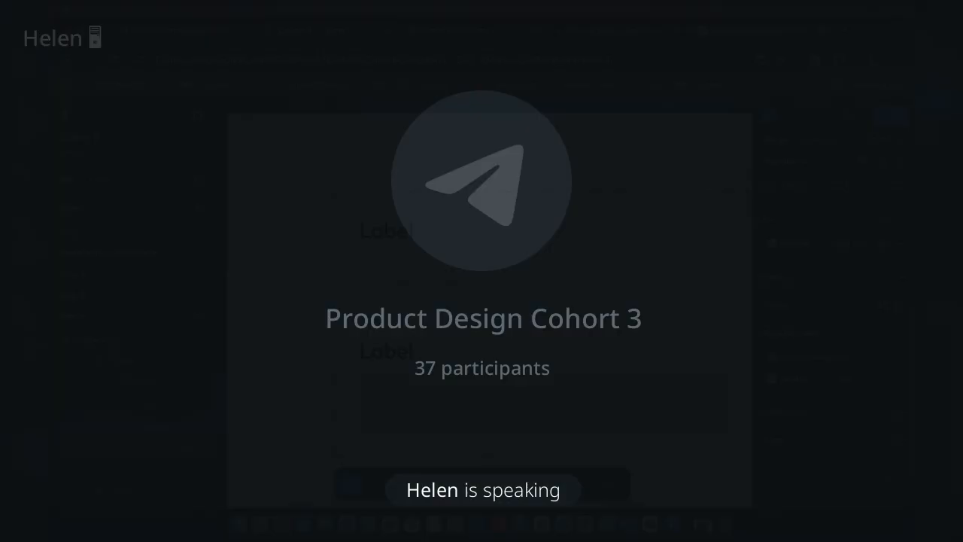
Set the Property 1 value of the grey-filled second variant to Inactive.
{"action": "left_click", "coordinate": [593, 352]}
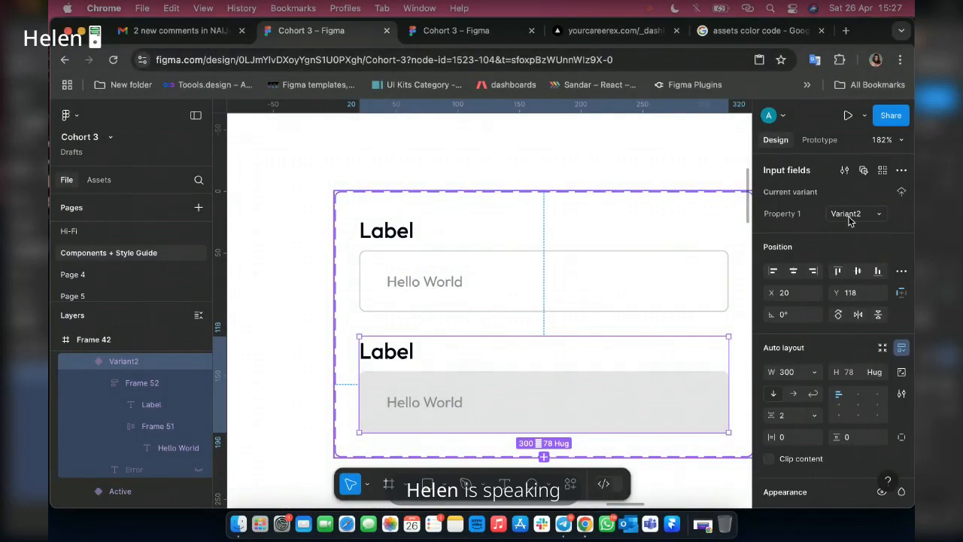
{"action": "left_click", "coordinate": [847, 214]}
{"action": "type", "text": "Inac"}
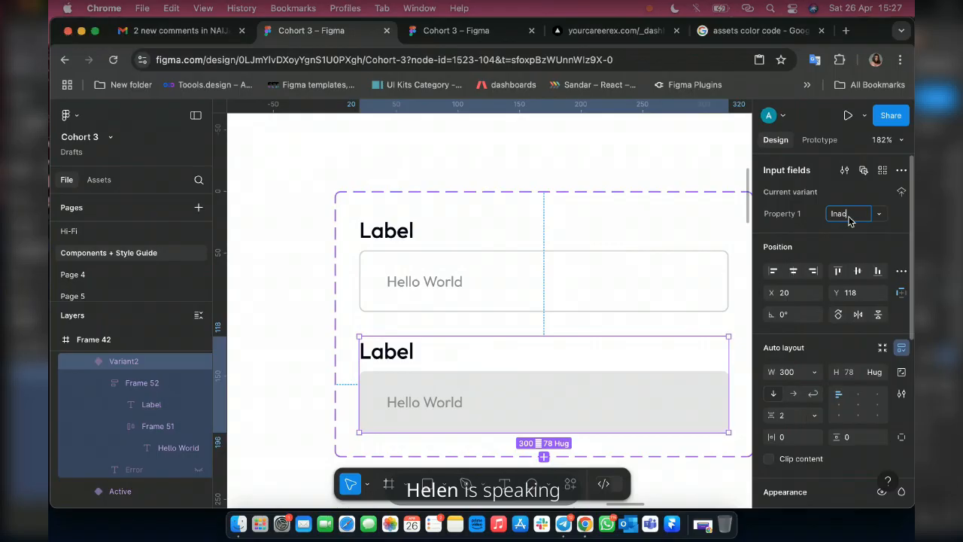
{"action": "type", "text": "tive"}
{"action": "key", "text": "Return"}
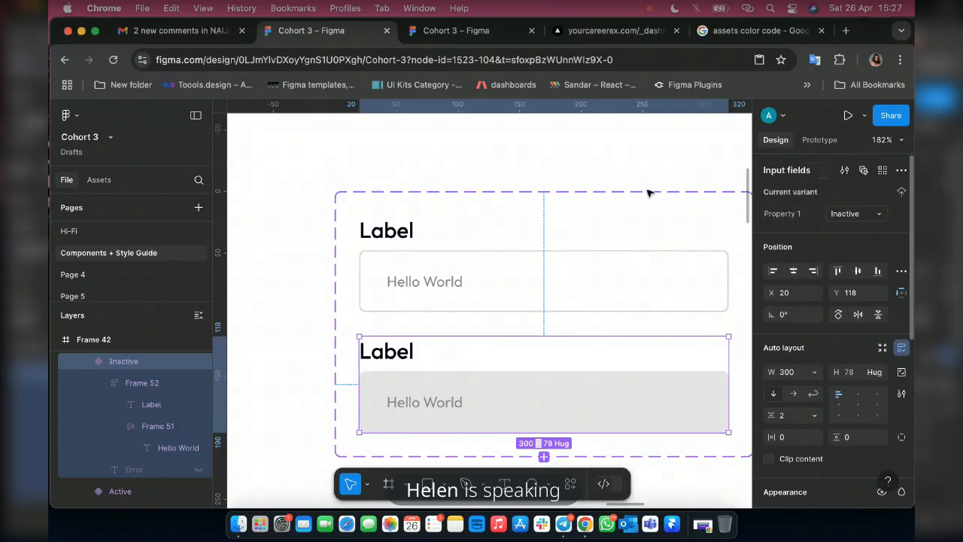
{"action": "scroll", "coordinate": [538, 311], "scroll_direction": "down", "scroll_amount": 2}
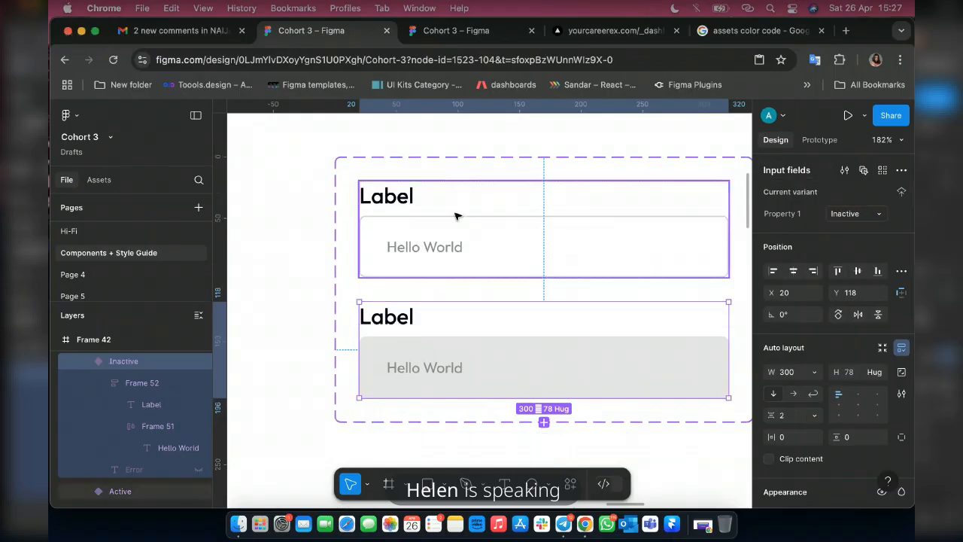
Add a third variant based on the Active input field and replace its Hello World text with a single l as a text cursor.
{"action": "left_click", "coordinate": [454, 216]}
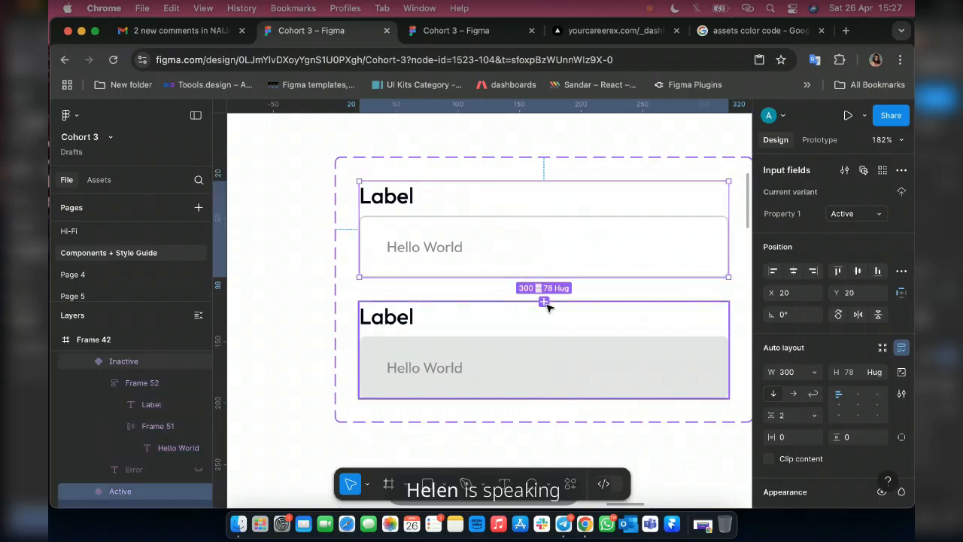
{"action": "left_click", "coordinate": [544, 303]}
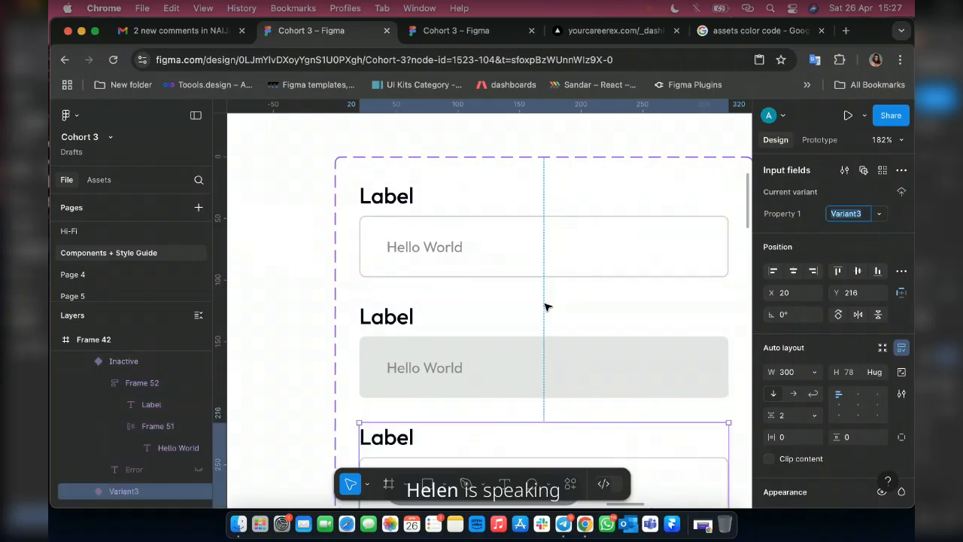
{"action": "scroll", "coordinate": [509, 355], "scroll_direction": "down", "scroll_amount": 3}
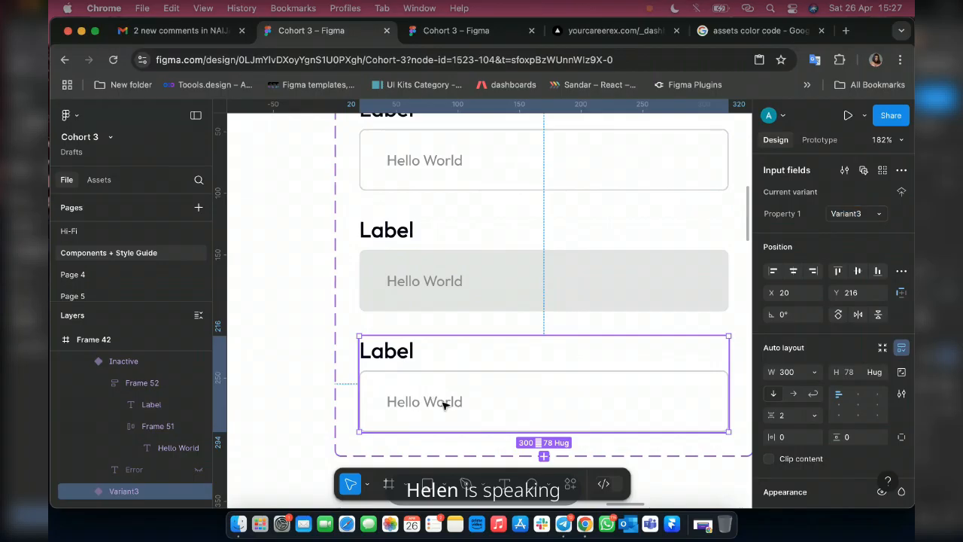
{"action": "double_click", "coordinate": [444, 405]}
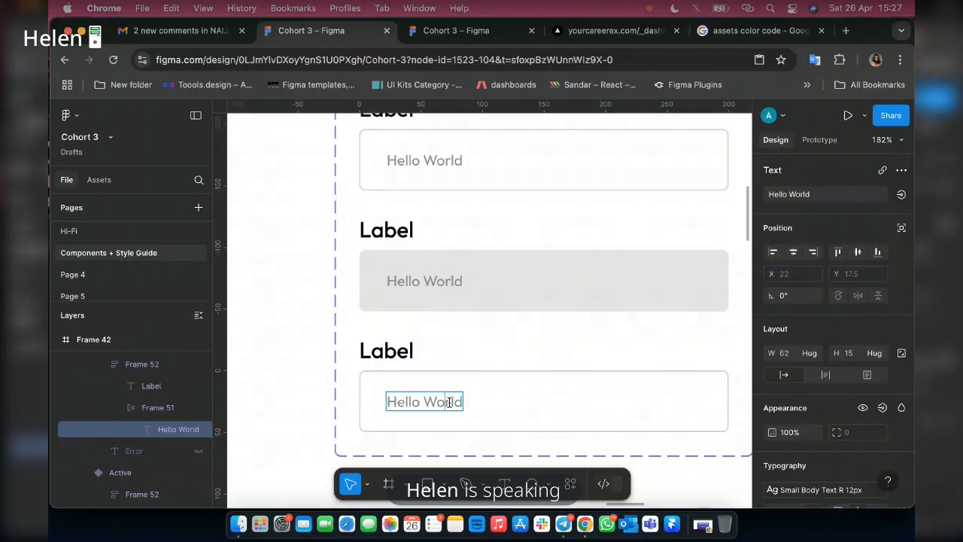
{"action": "double_click", "coordinate": [449, 403]}
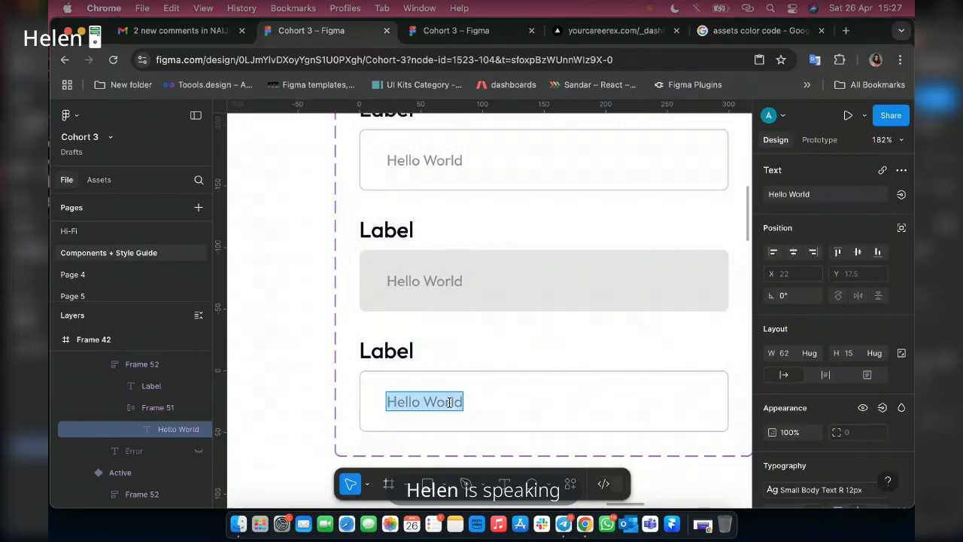
{"action": "type", "text": "l"}
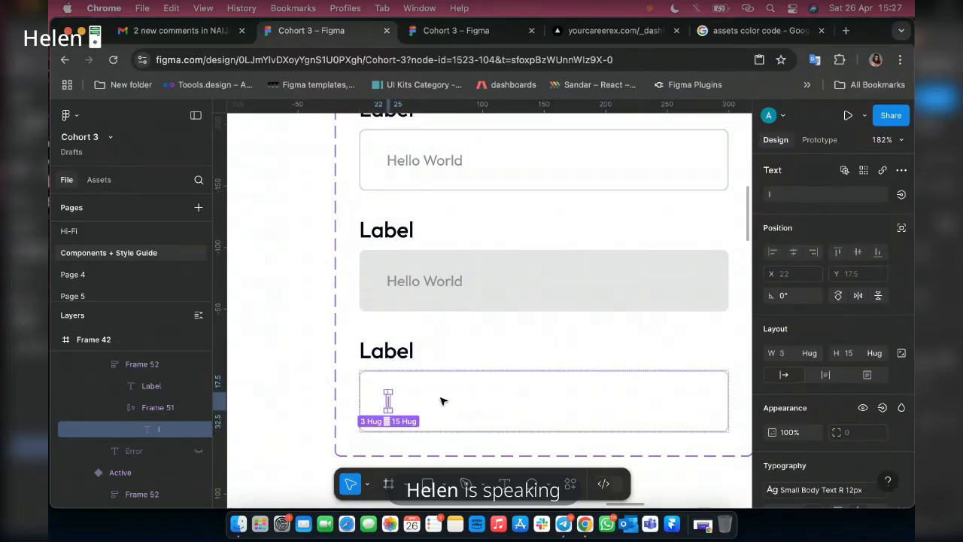
Give the third variant's cursor text the Blue 1 colour style and the Body Text R 14px text style.
{"action": "scroll", "coordinate": [858, 399], "scroll_direction": "down", "scroll_amount": 5}
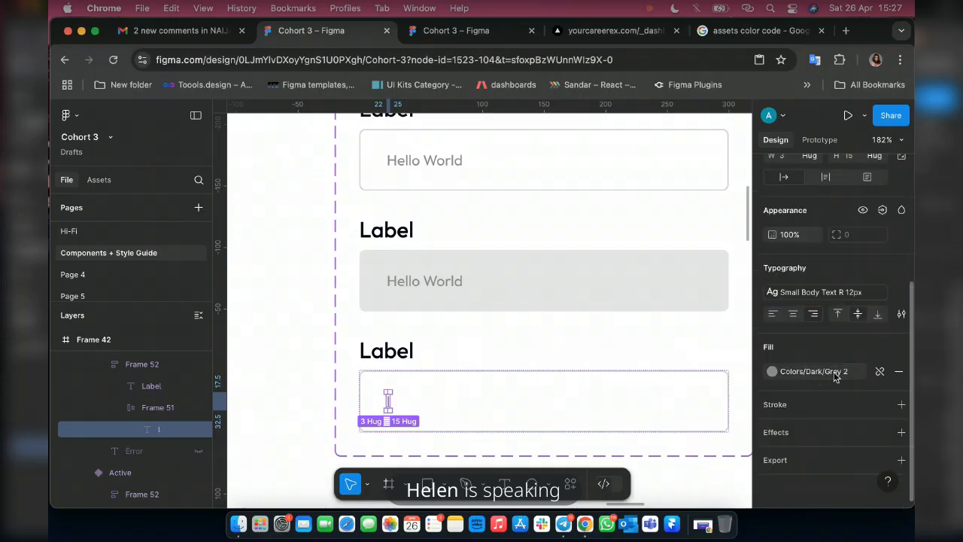
{"action": "left_click", "coordinate": [833, 376]}
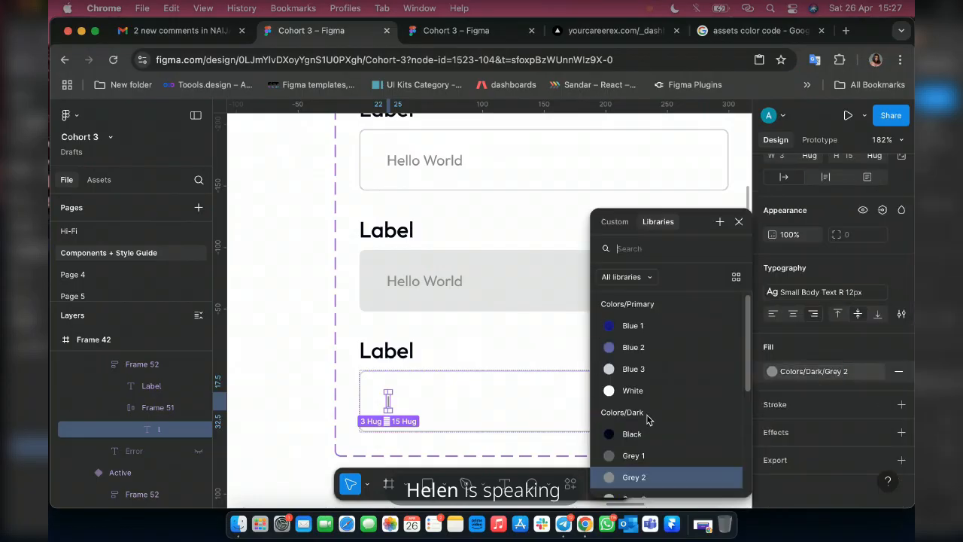
{"action": "scroll", "coordinate": [647, 416], "scroll_direction": "down", "scroll_amount": 5}
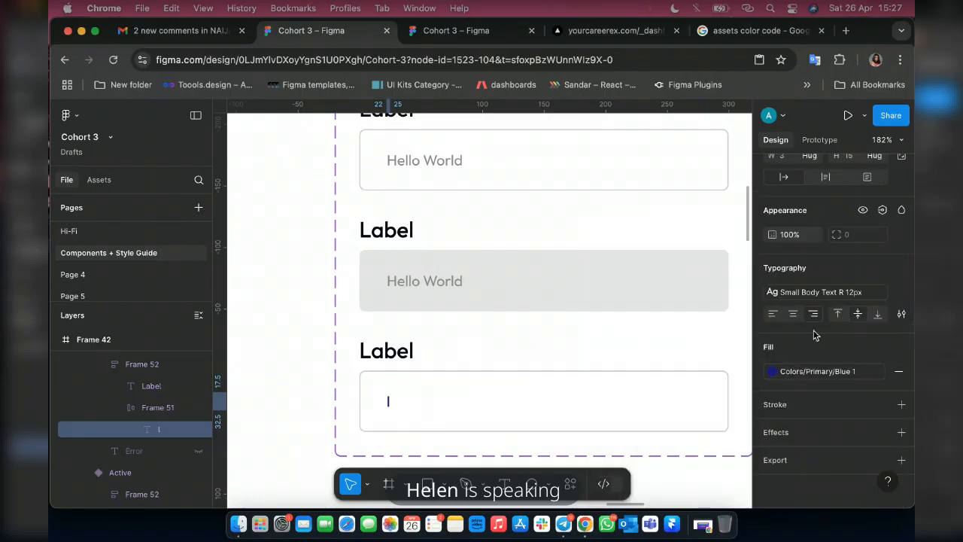
{"action": "key", "text": "Escape"}
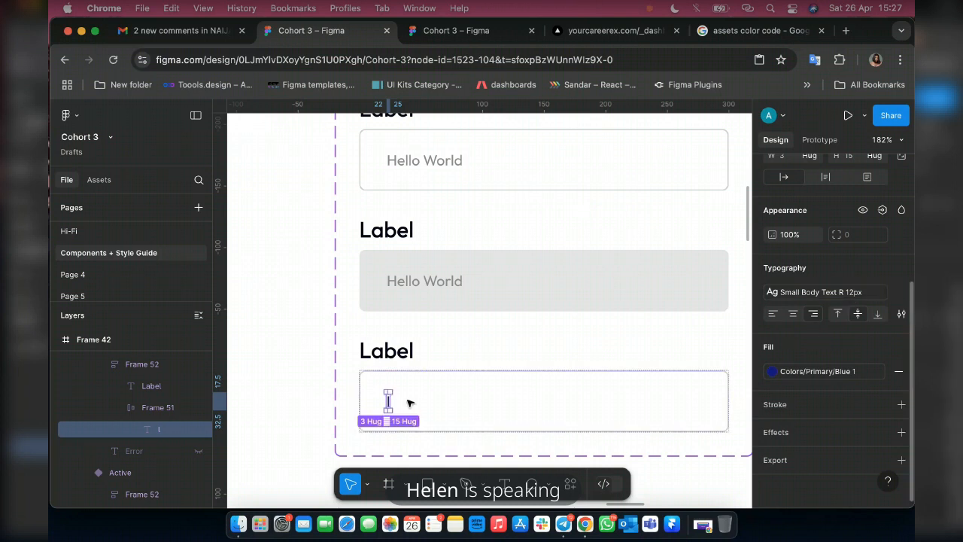
{"action": "left_click", "coordinate": [851, 295]}
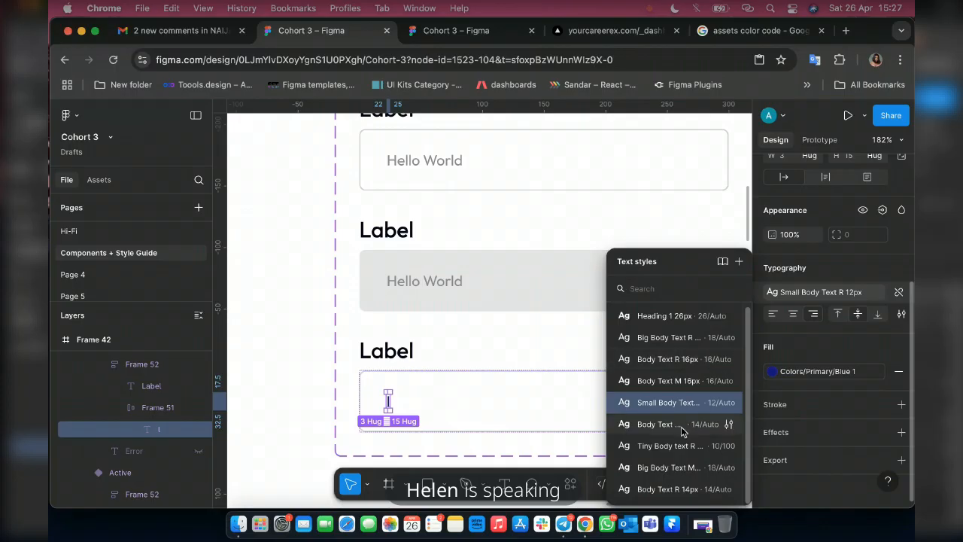
{"action": "left_click", "coordinate": [675, 489]}
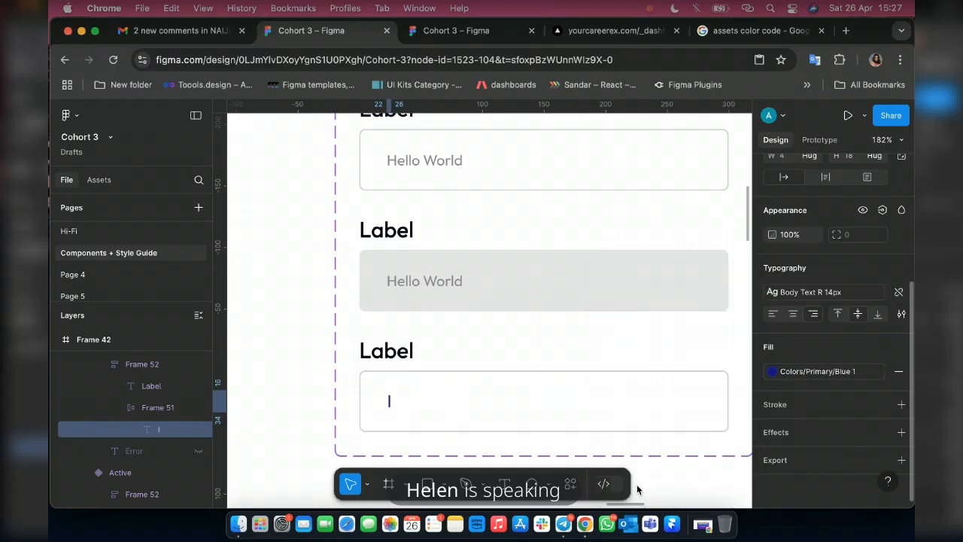
Add a fourth variant to the set, based on the third variant with the text cursor.
{"action": "left_click", "coordinate": [467, 356]}
{"action": "scroll", "coordinate": [542, 376], "scroll_direction": "down", "scroll_amount": 2}
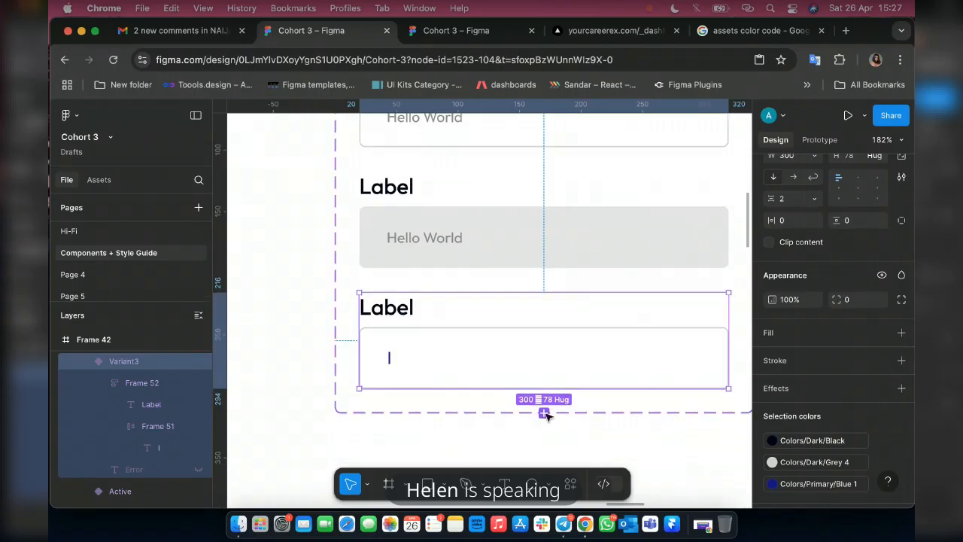
{"action": "key", "text": "super+d"}
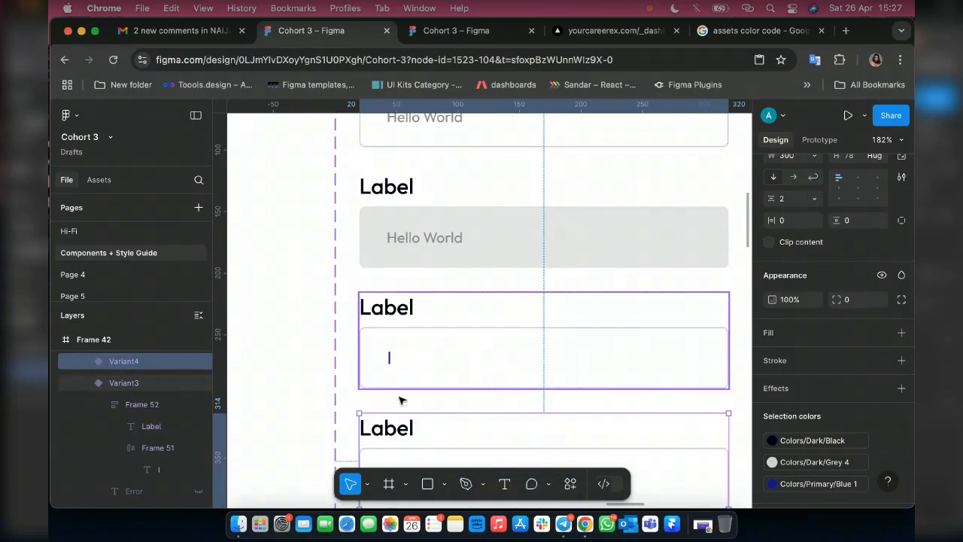
{"action": "scroll", "coordinate": [390, 312], "scroll_direction": "down", "scroll_amount": 6}
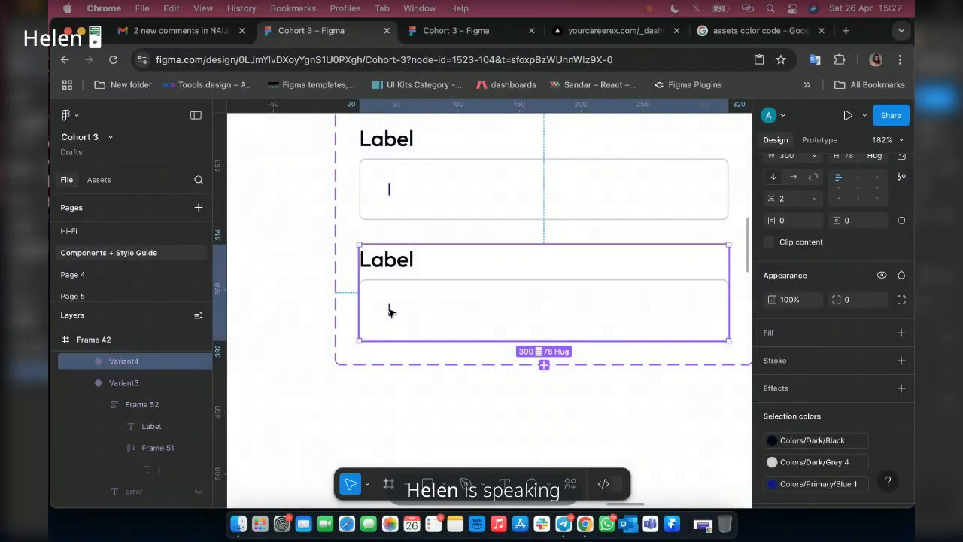
Replace the cursor text in the fourth variant's input box with Hello World.
{"action": "double_click", "coordinate": [389, 311]}
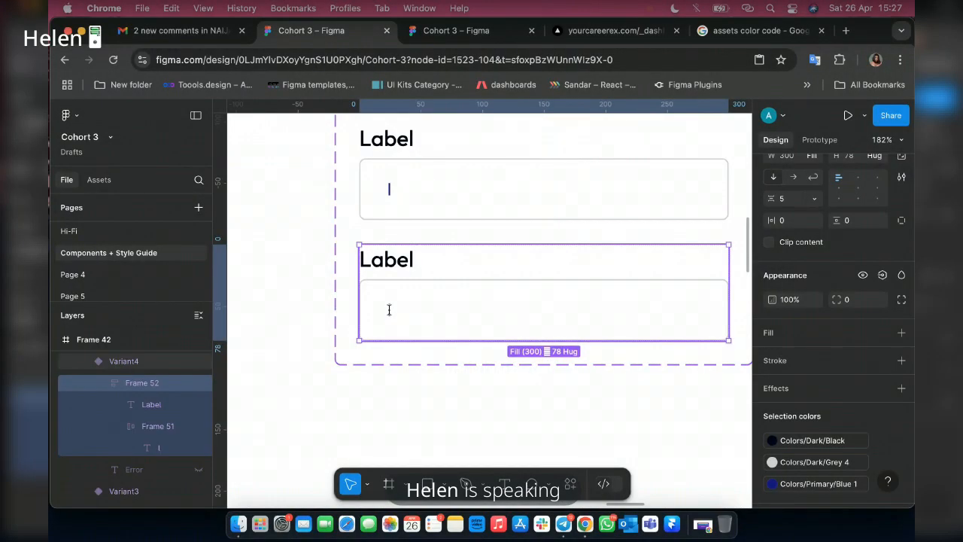
{"action": "double_click", "coordinate": [389, 309]}
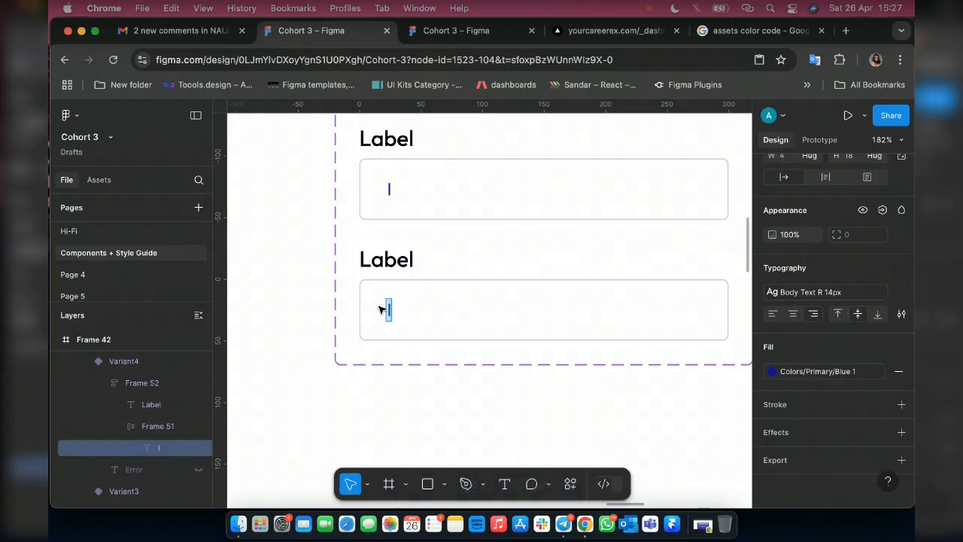
{"action": "type", "text": "Hellow"}
{"action": "key", "text": "BackSpace"}
{"action": "type", "text": "wORD"}
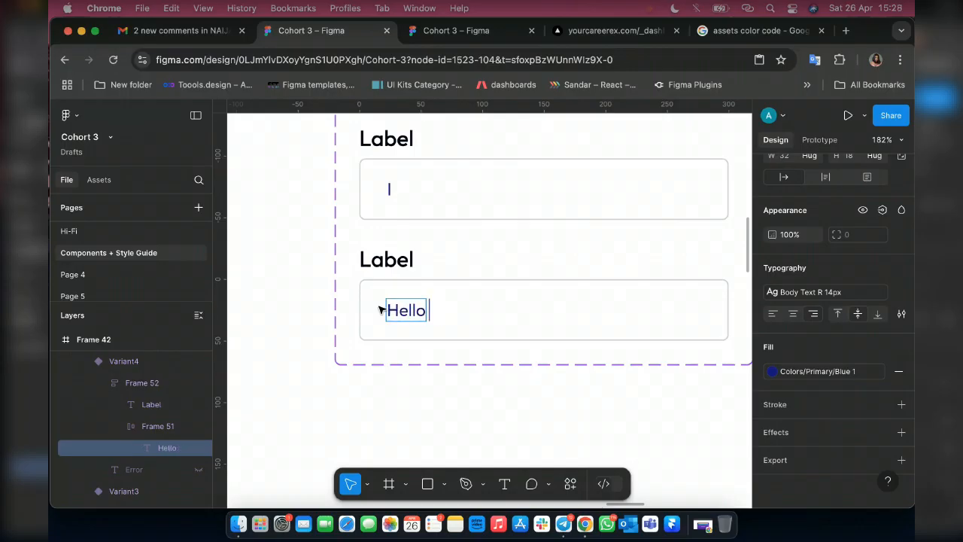
{"action": "key", "text": "BackSpace"}
{"action": "key", "text": "BackSpace"}
{"action": "key", "text": "BackSpace"}
{"action": "key", "text": "BackSpace"}
{"action": "key", "text": "BackSpace"}
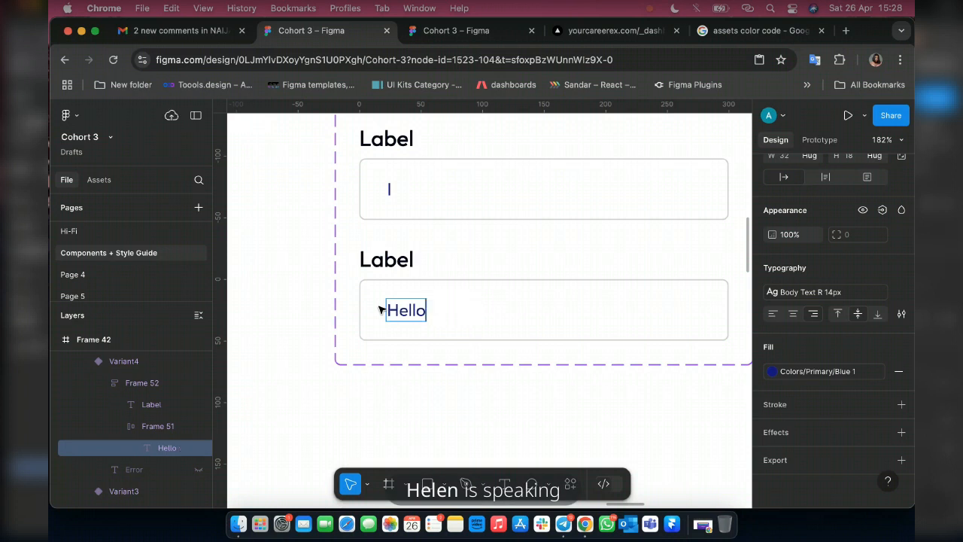
{"action": "type", "text": "World"}
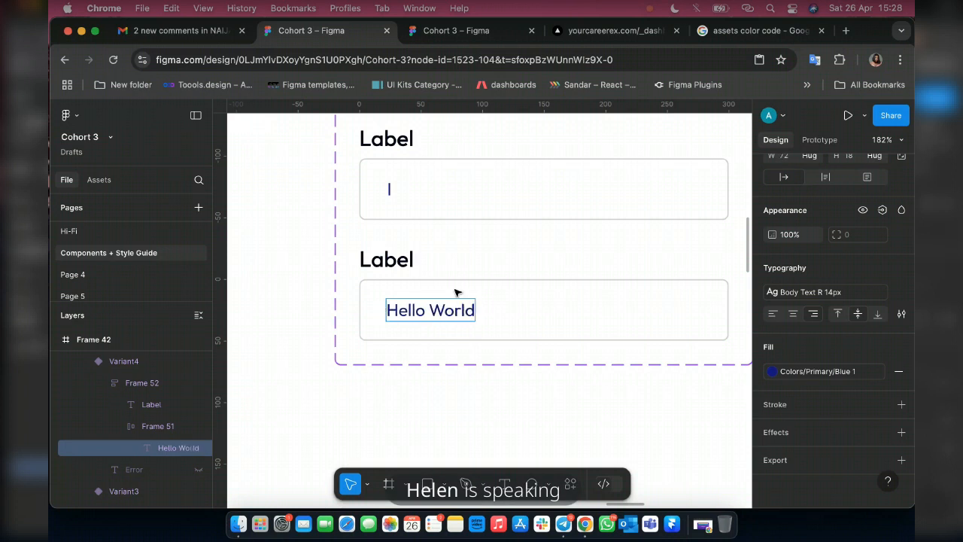
{"action": "key", "text": "Escape"}
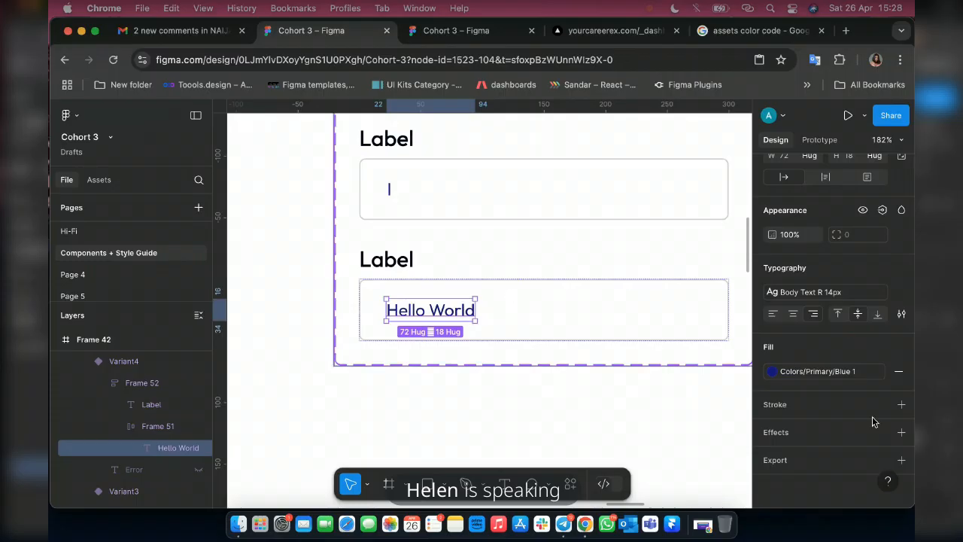
Apply the Black colour style to the Hello World text in the fourth variant.
{"action": "left_click", "coordinate": [815, 372]}
{"action": "left_click", "coordinate": [647, 458]}
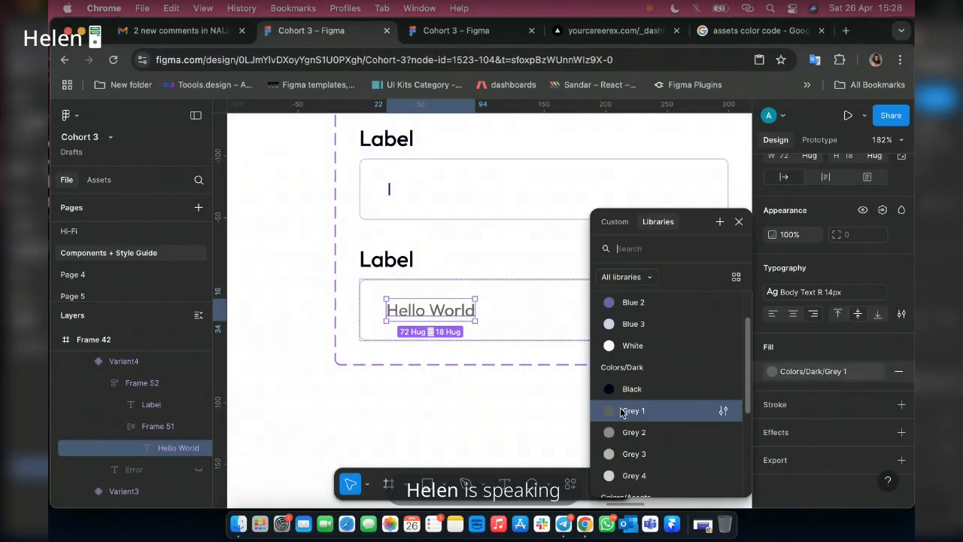
{"action": "left_click", "coordinate": [623, 388]}
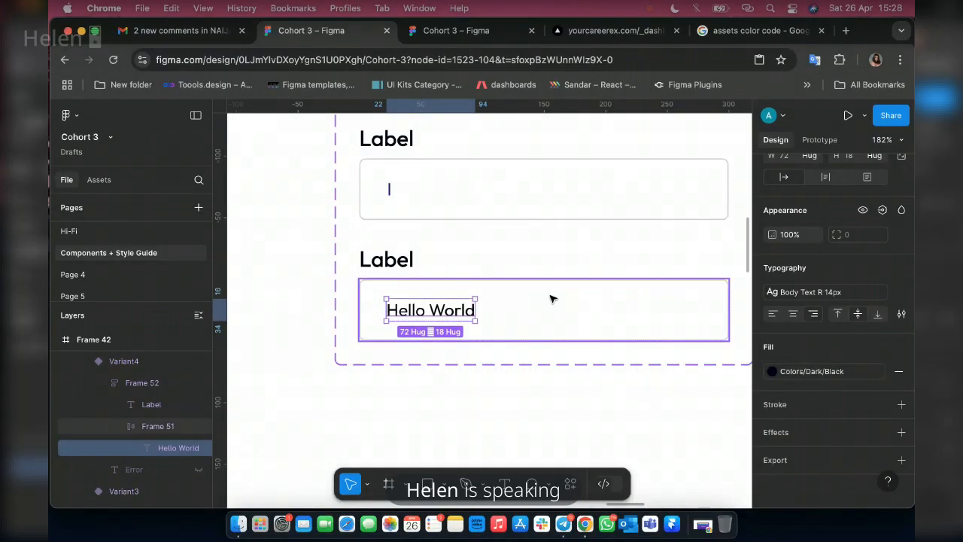
Add a fifth variant to the set, based on the fourth variant with the black Hello World text.
{"action": "scroll", "coordinate": [472, 328], "scroll_direction": "down", "scroll_amount": 5}
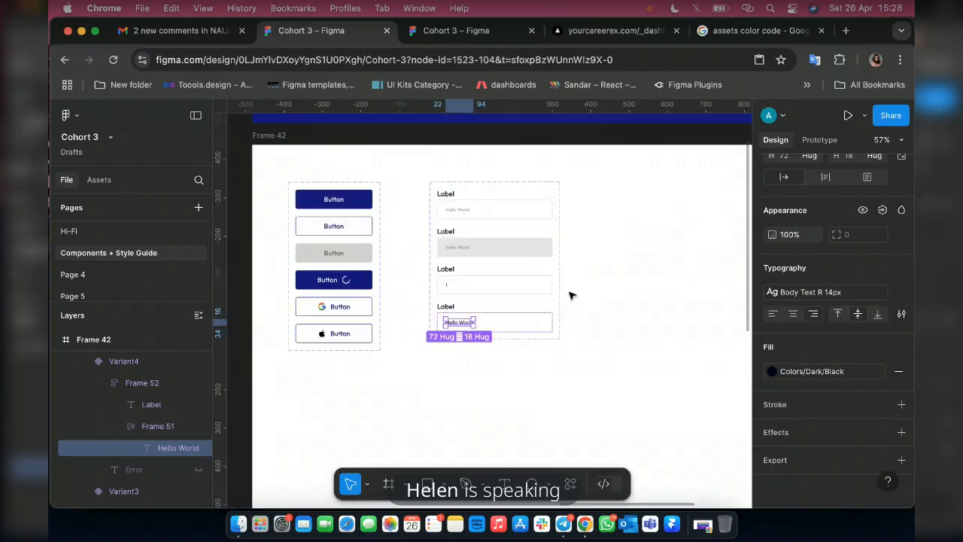
{"action": "scroll", "coordinate": [550, 346], "scroll_direction": "up", "scroll_amount": 3}
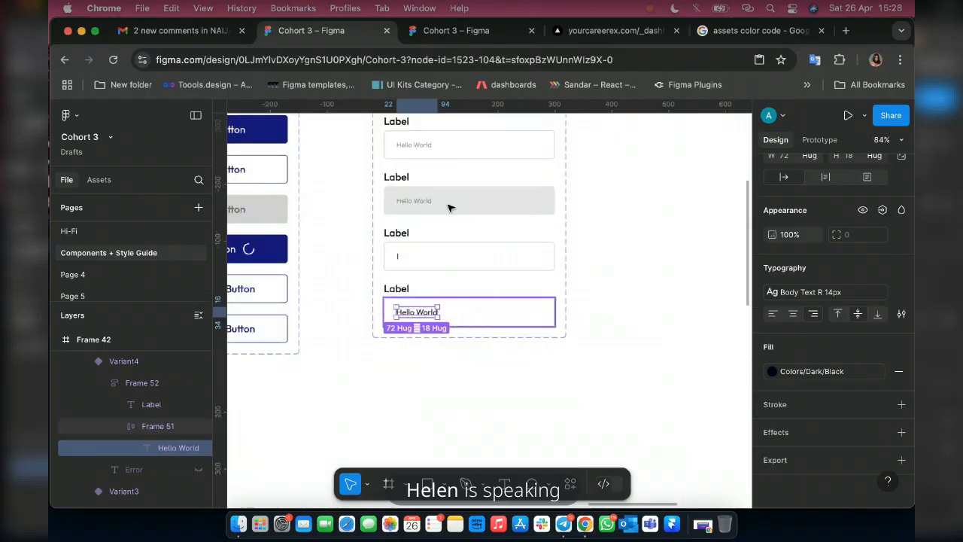
{"action": "left_click", "coordinate": [468, 348]}
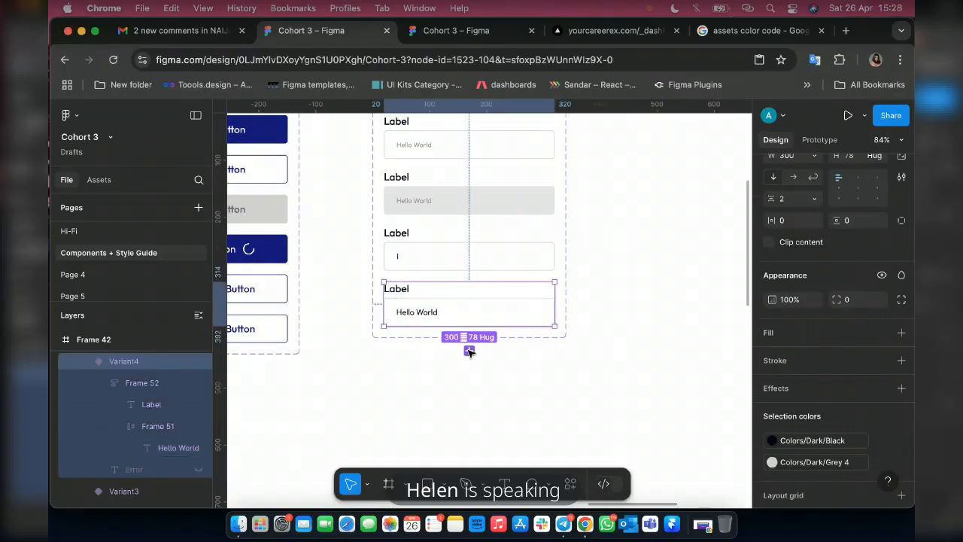
{"action": "left_click", "coordinate": [469, 350]}
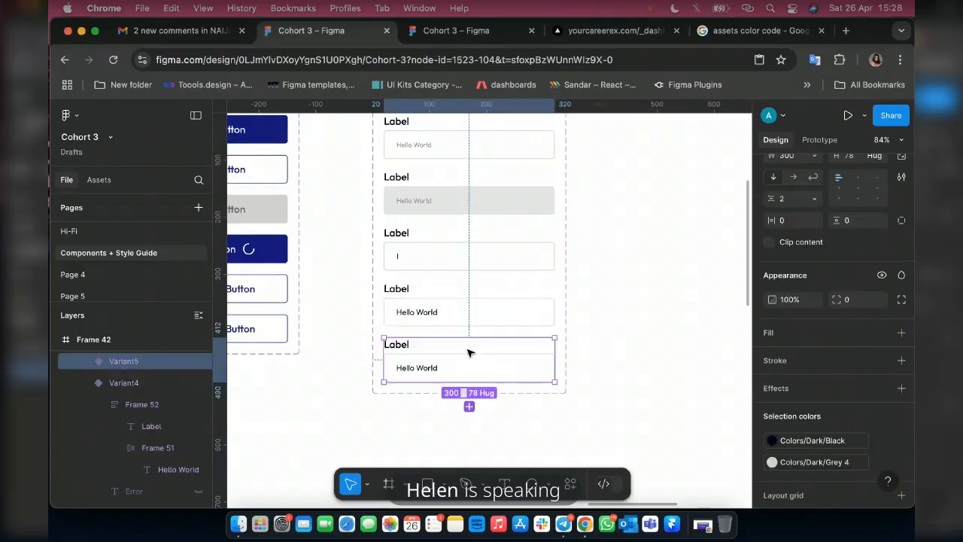
Expand the fifth variant's layers and show its hidden Error text below the input box.
{"action": "left_click", "coordinate": [90, 379]}
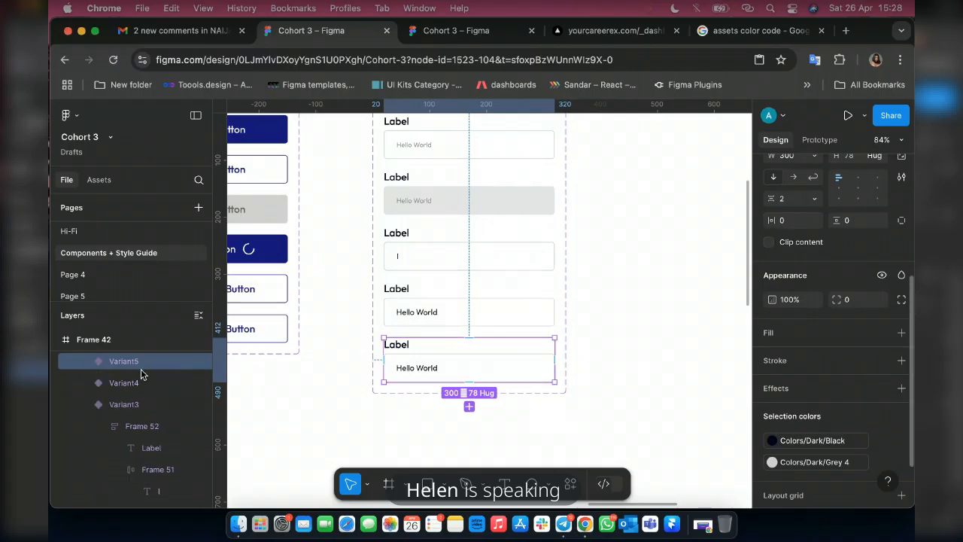
{"action": "left_click", "coordinate": [87, 361]}
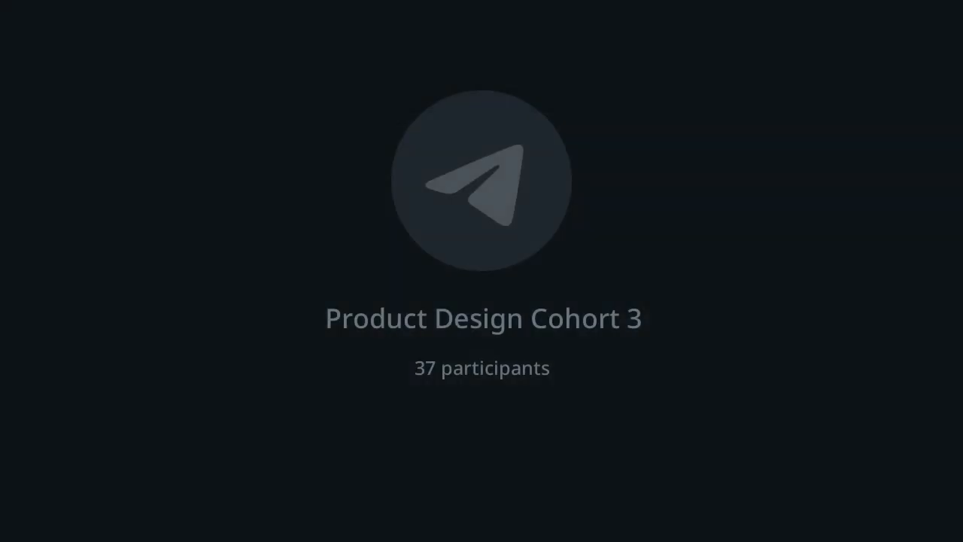
{"action": "key", "text": "super+shift+h"}
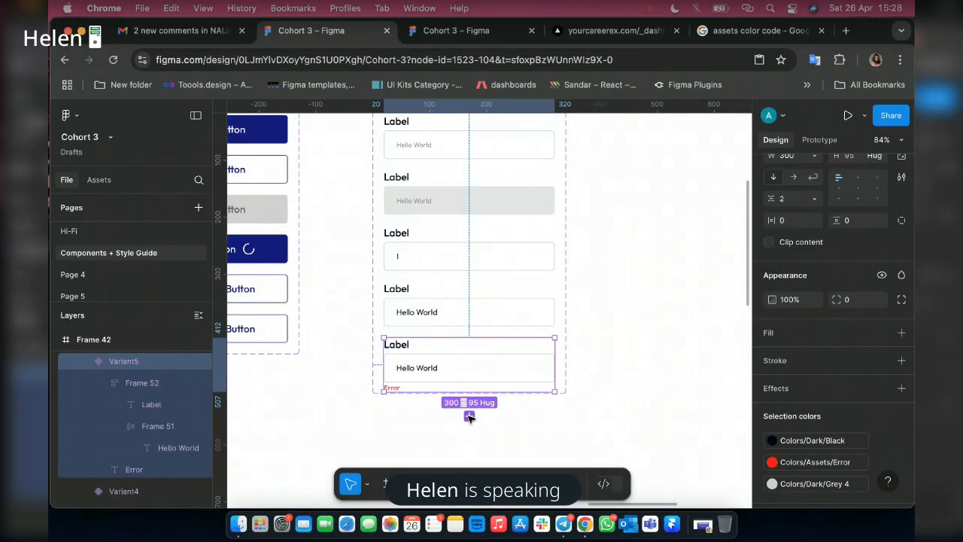
Add a sixth variant based on the error variant and replace its Error text with Success.
{"action": "left_click", "coordinate": [468, 416]}
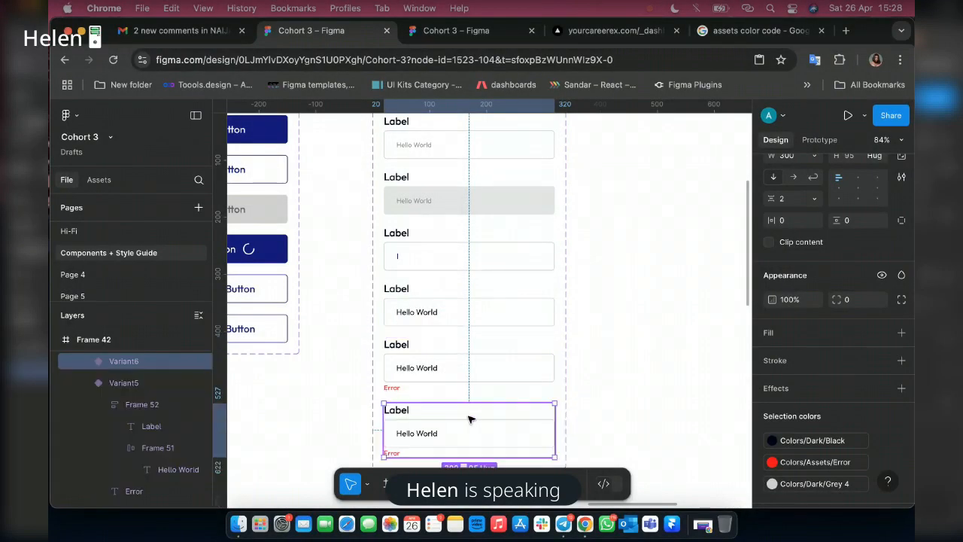
{"action": "scroll", "coordinate": [420, 342], "scroll_direction": "down", "scroll_amount": 3}
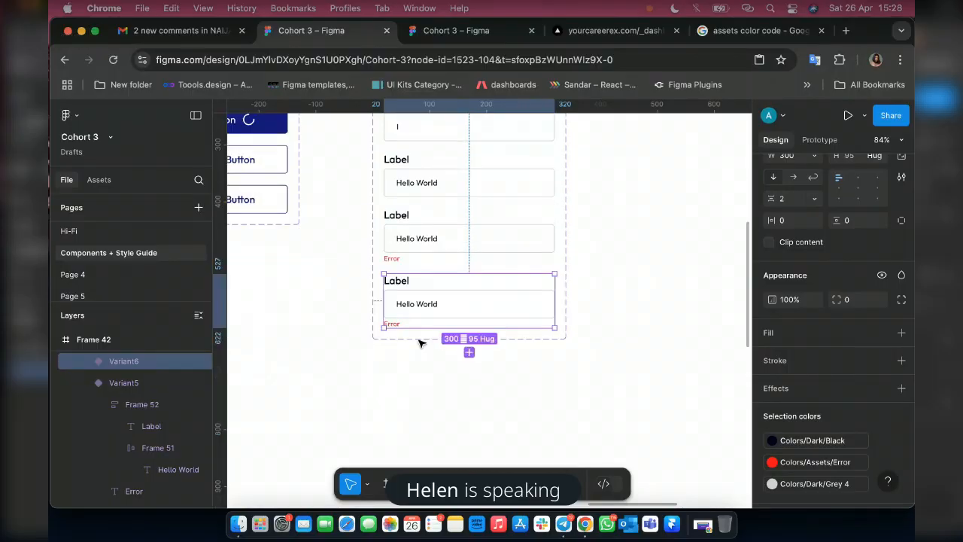
{"action": "scroll", "coordinate": [420, 343], "scroll_direction": "up", "scroll_amount": 5}
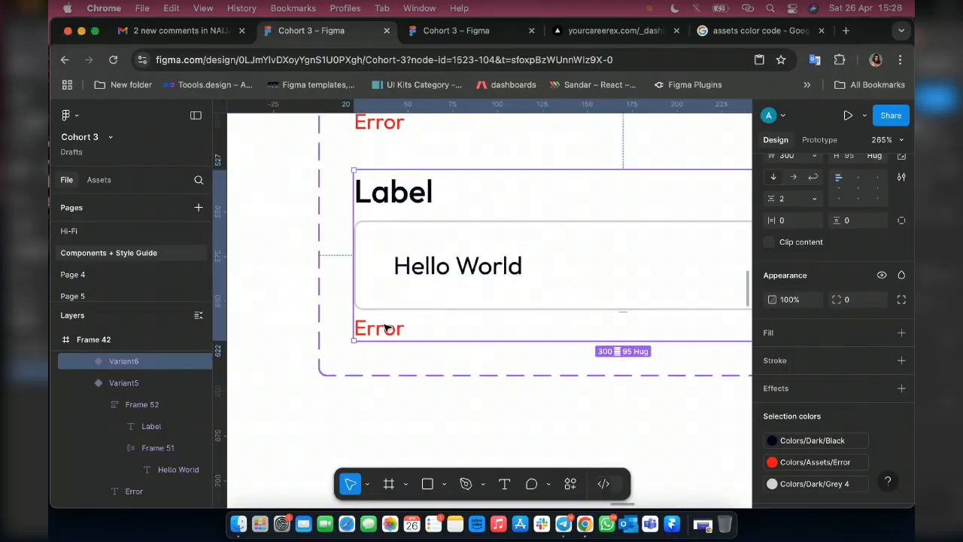
{"action": "double_click", "coordinate": [384, 328]}
{"action": "double_click", "coordinate": [385, 328]}
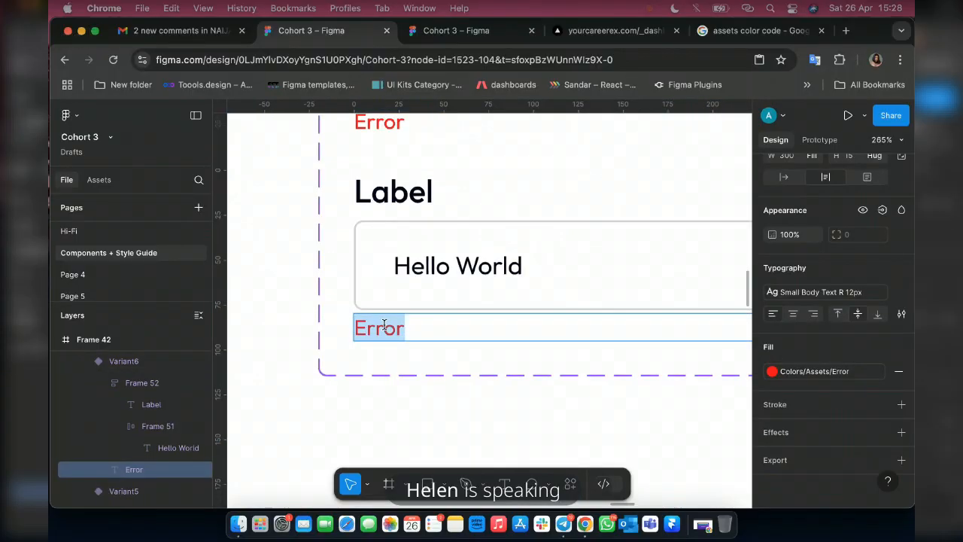
{"action": "type", "text": "S"}
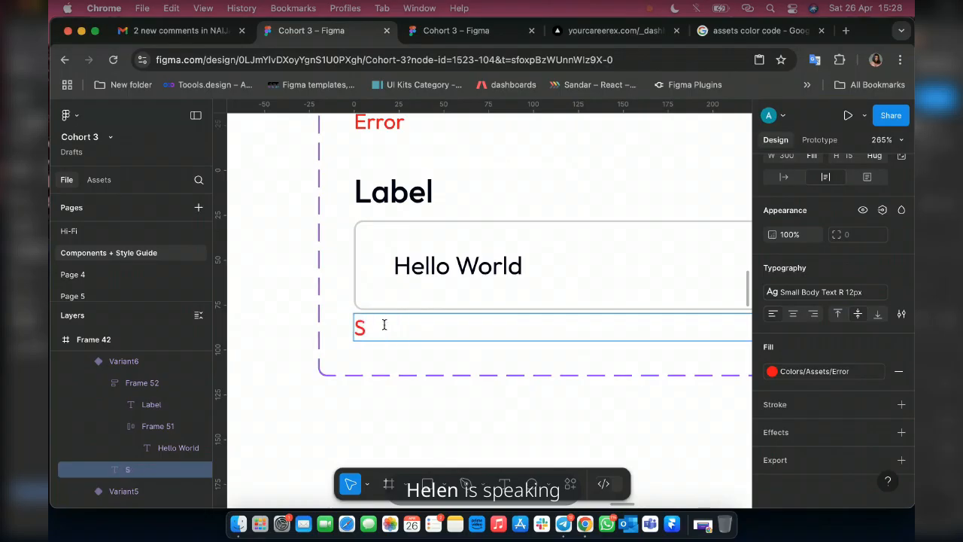
{"action": "type", "text": "uccess"}
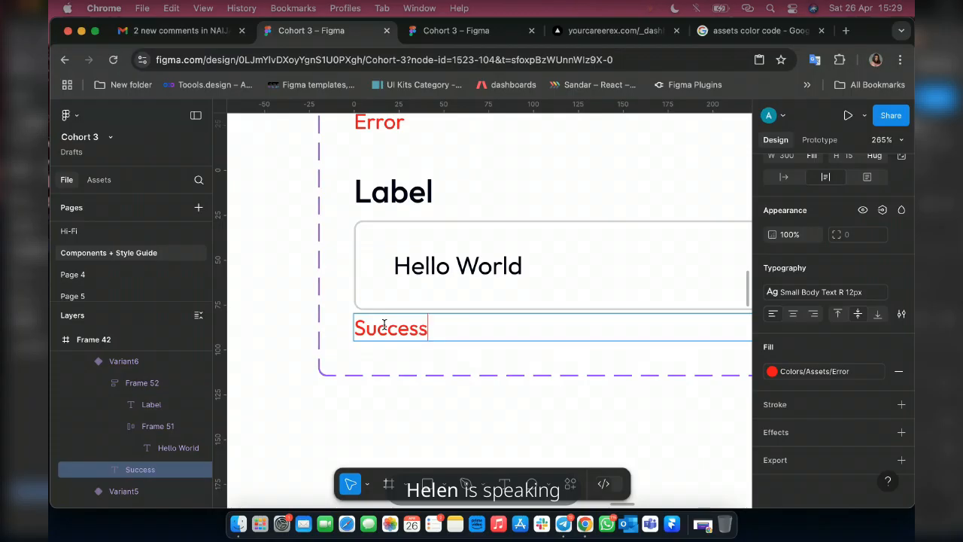
{"action": "key", "text": "Escape"}
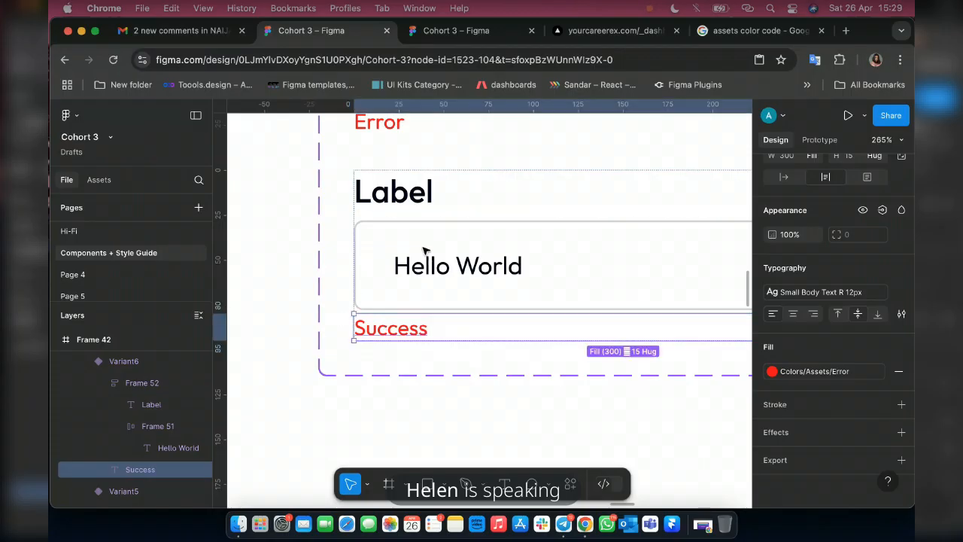
Apply the Colors/Assets/Success colour style to the Success text in the sixth variant.
{"action": "left_click", "coordinate": [818, 373]}
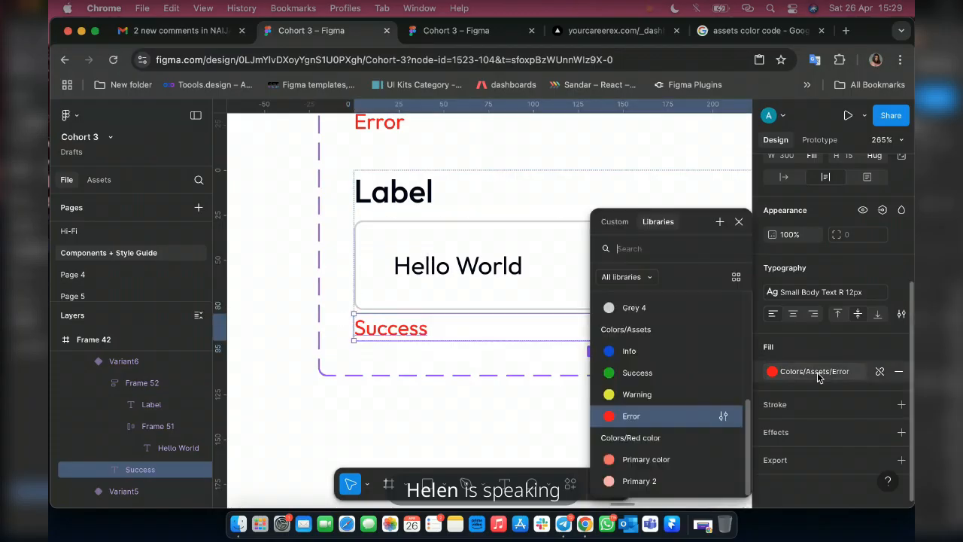
{"action": "left_click", "coordinate": [630, 373]}
{"action": "scroll", "coordinate": [398, 308], "scroll_direction": "down", "scroll_amount": 5}
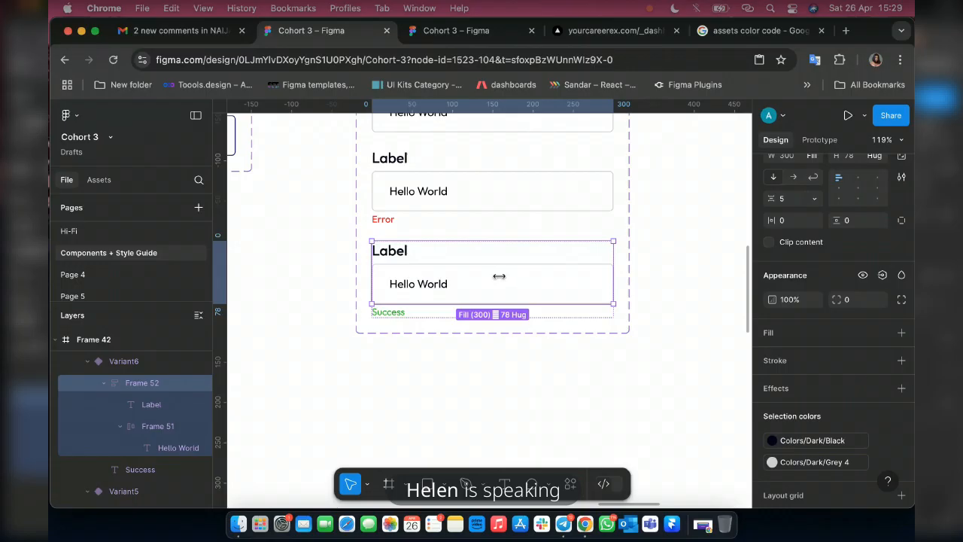
Add a seventh variant based on the success variant and delete the Success text below its input box.
{"action": "key", "text": "Escape"}
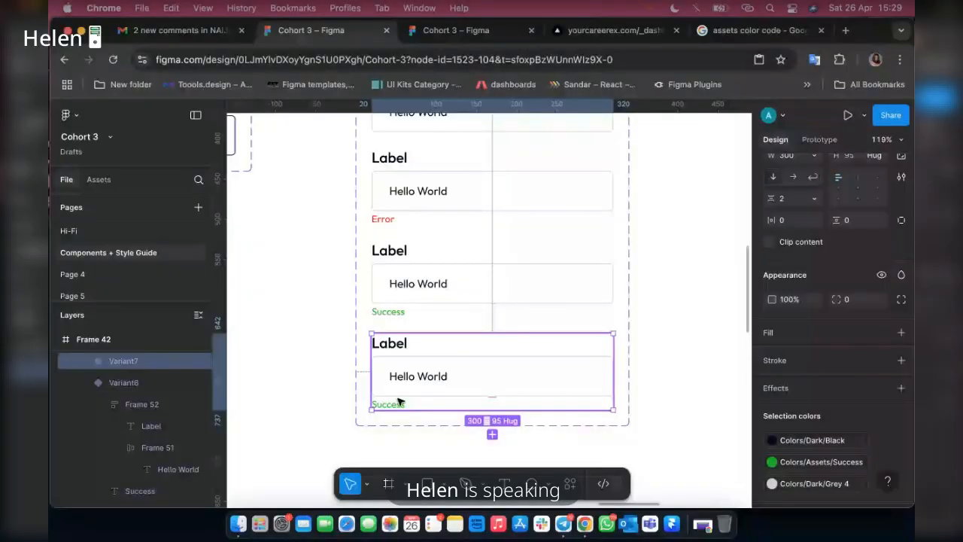
{"action": "double_click", "coordinate": [394, 405]}
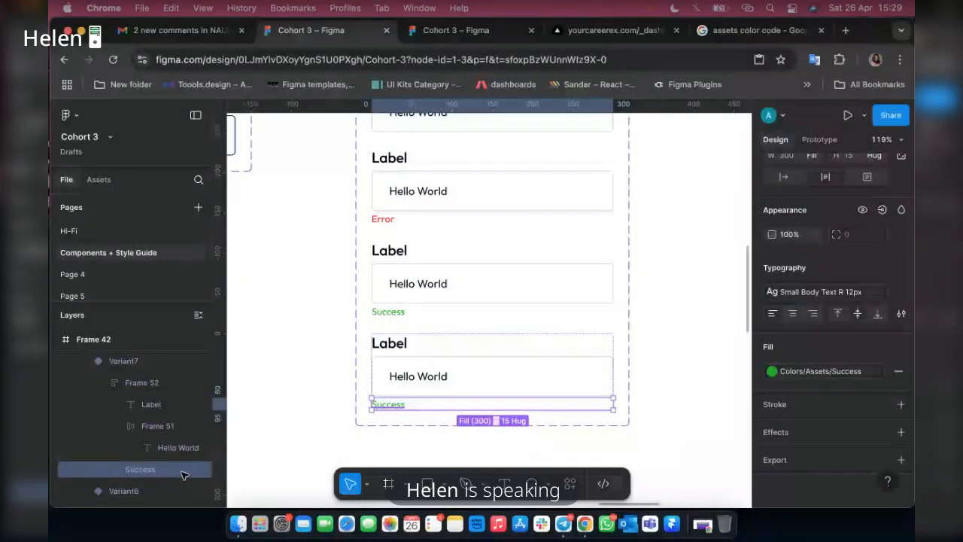
{"action": "key", "text": "Delete"}
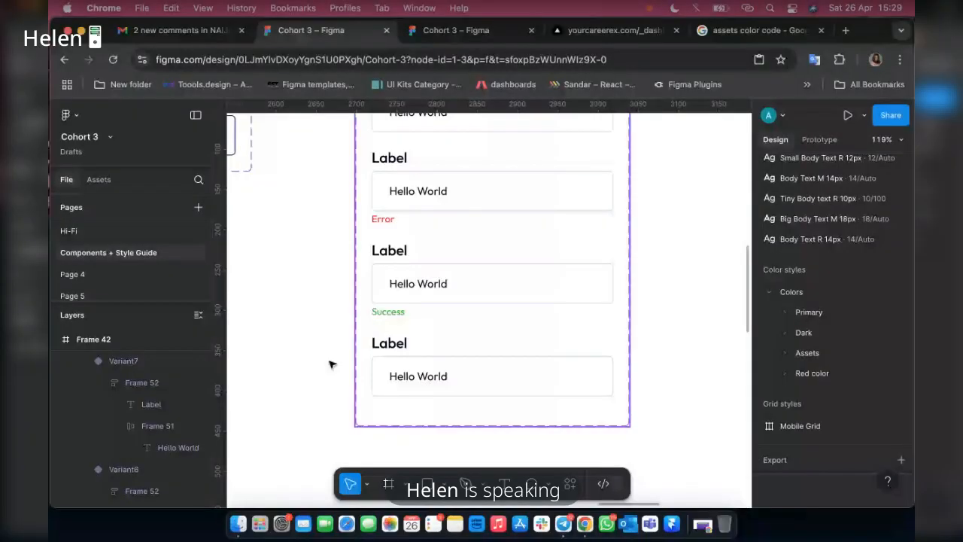
Run the Iconify plugin and go back from the apple search results to its list of icon sets.
{"action": "scroll", "coordinate": [486, 364], "scroll_direction": "up", "scroll_amount": 5}
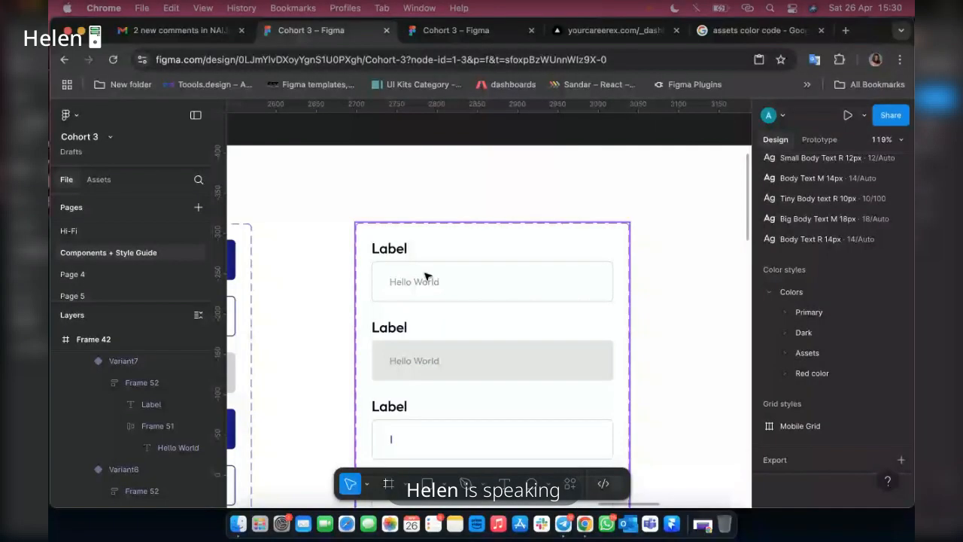
{"action": "scroll", "coordinate": [402, 364], "scroll_direction": "down", "scroll_amount": 3}
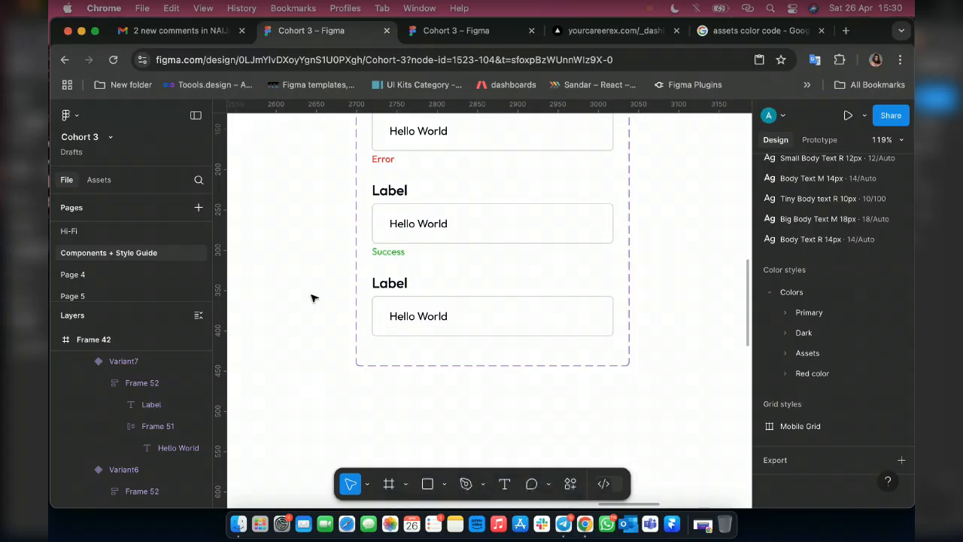
{"action": "right_click", "coordinate": [313, 352]}
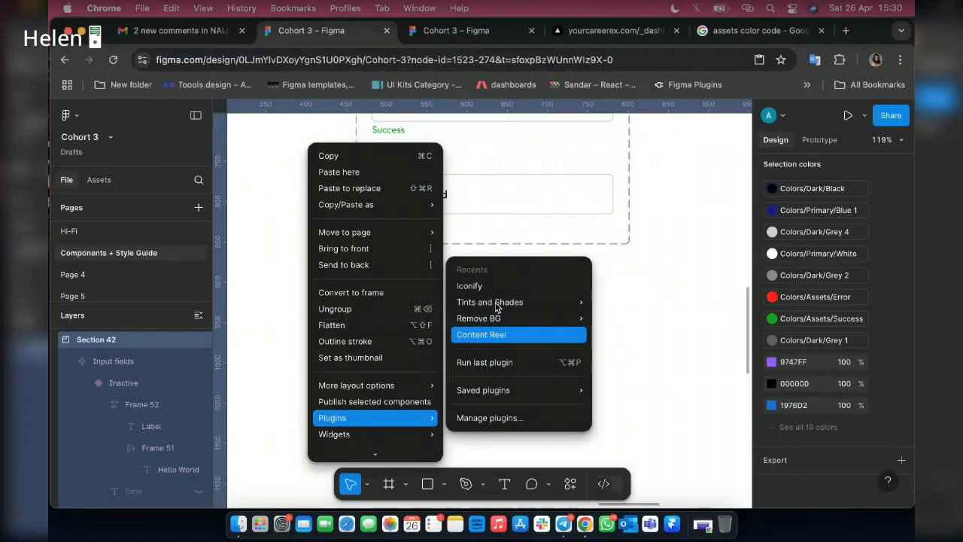
{"action": "left_click", "coordinate": [480, 289]}
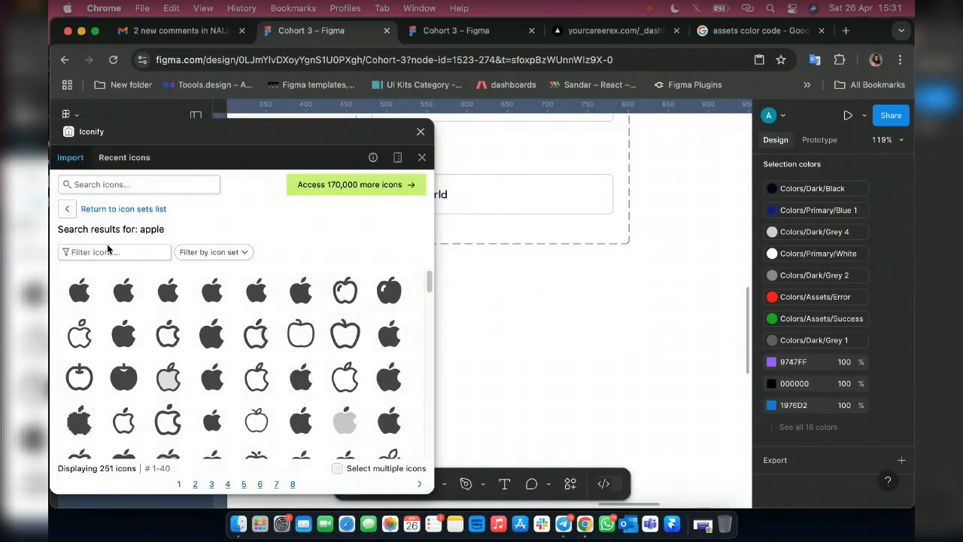
{"action": "left_click", "coordinate": [129, 216]}
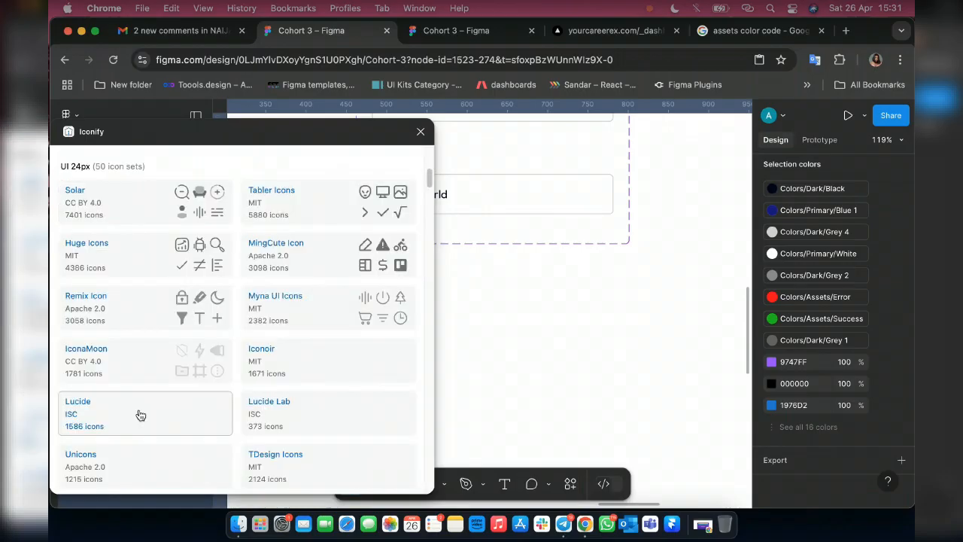
Open the Huge Icons set in Iconify and filter its icons by eye.
{"action": "scroll", "coordinate": [140, 414], "scroll_direction": "down", "scroll_amount": 5}
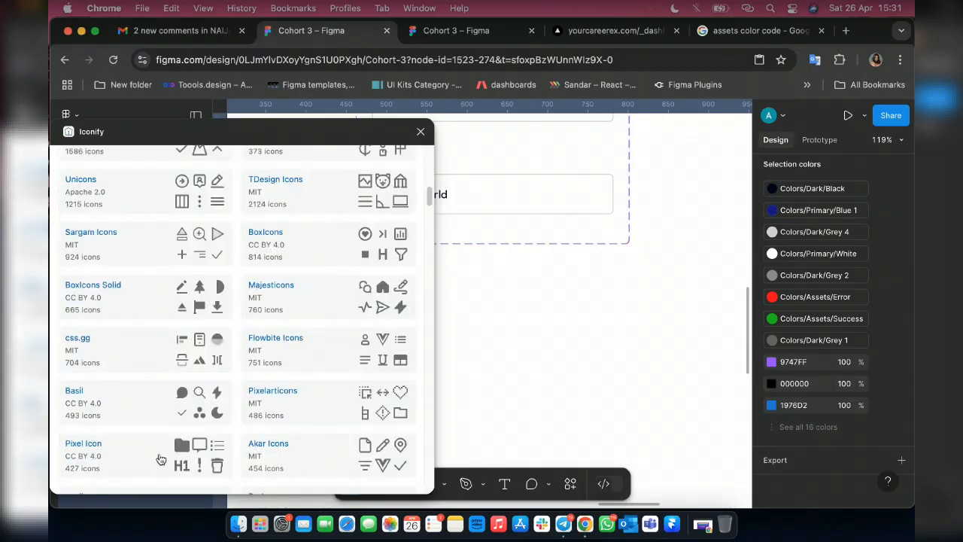
{"action": "scroll", "coordinate": [123, 345], "scroll_direction": "up", "scroll_amount": 3}
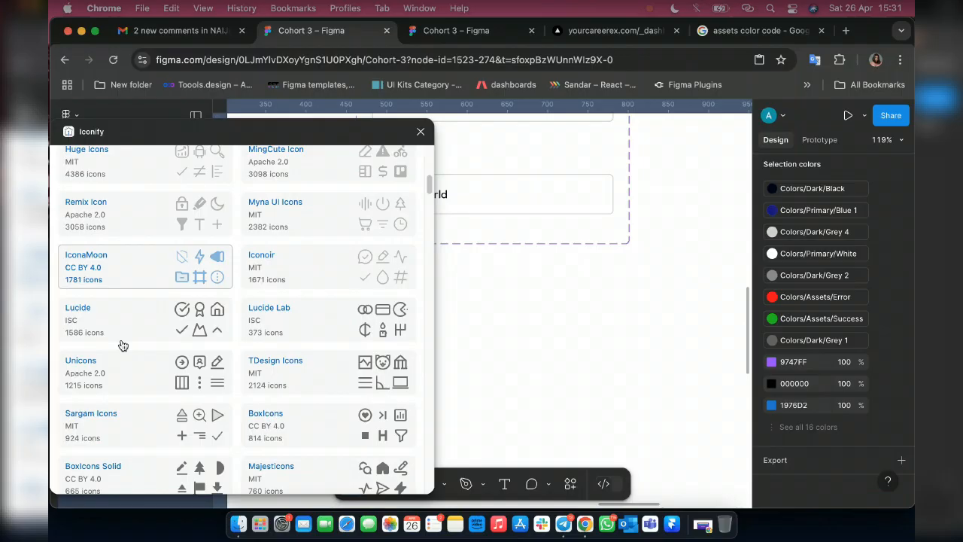
{"action": "left_click", "coordinate": [113, 165]}
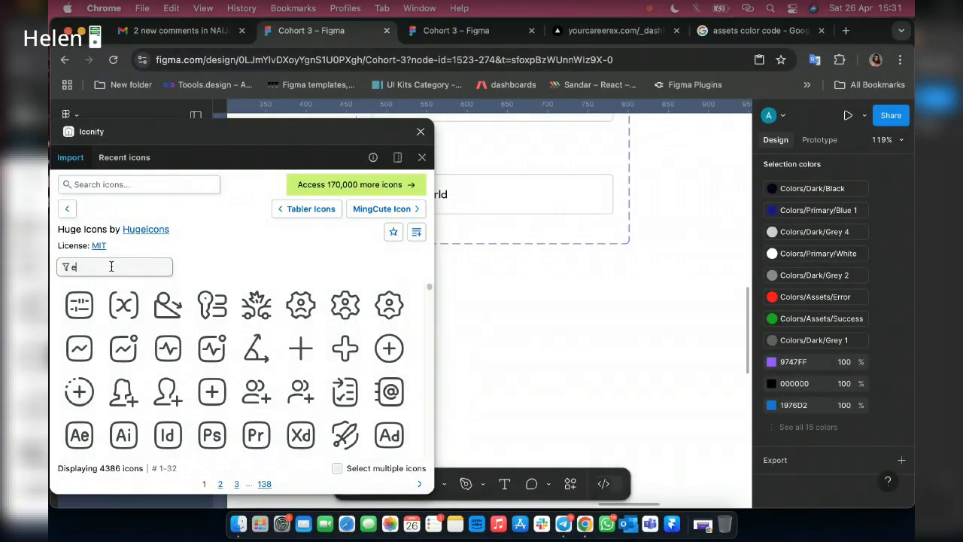
{"action": "type", "text": "eye"}
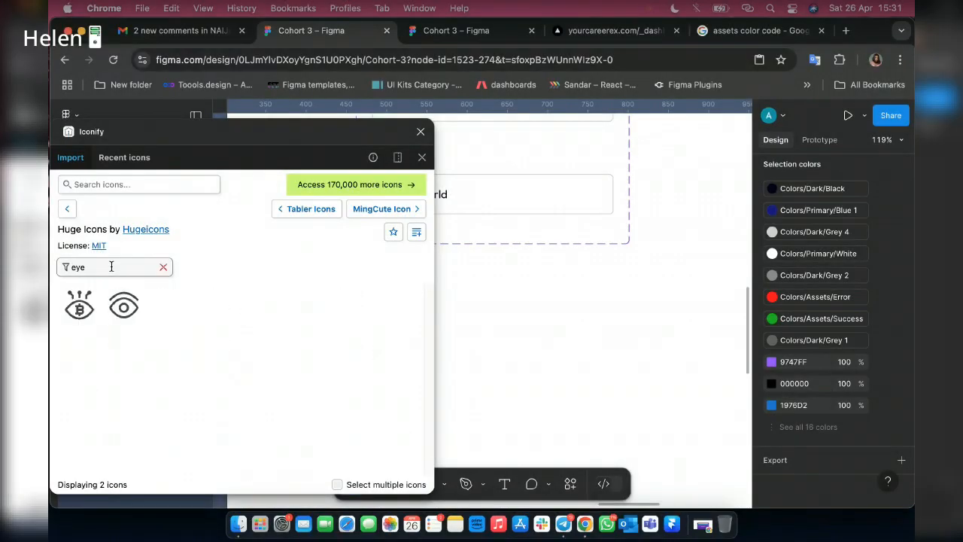
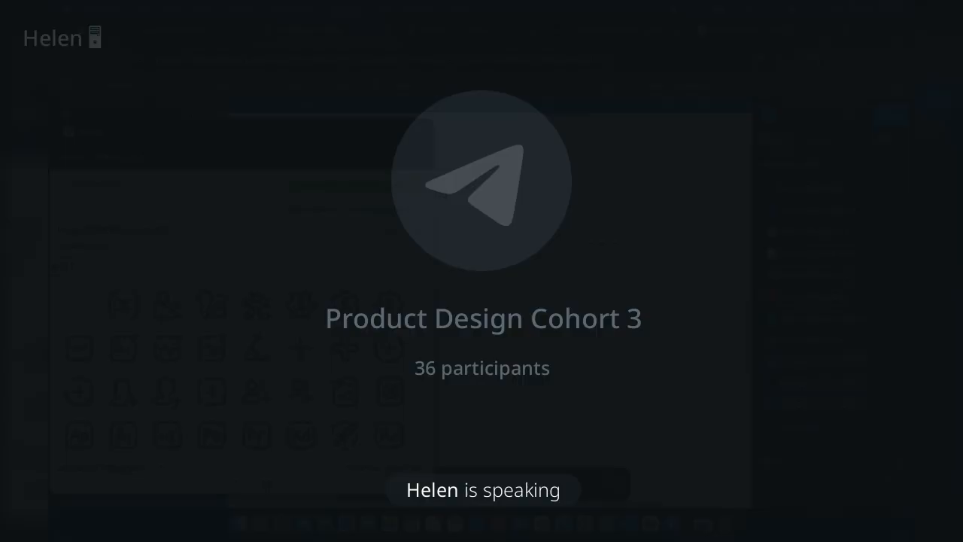
Search the Iconify plugin for "eye" and look through the open and crossed-out eye icons.
{"action": "left_click", "coordinate": [96, 182]}
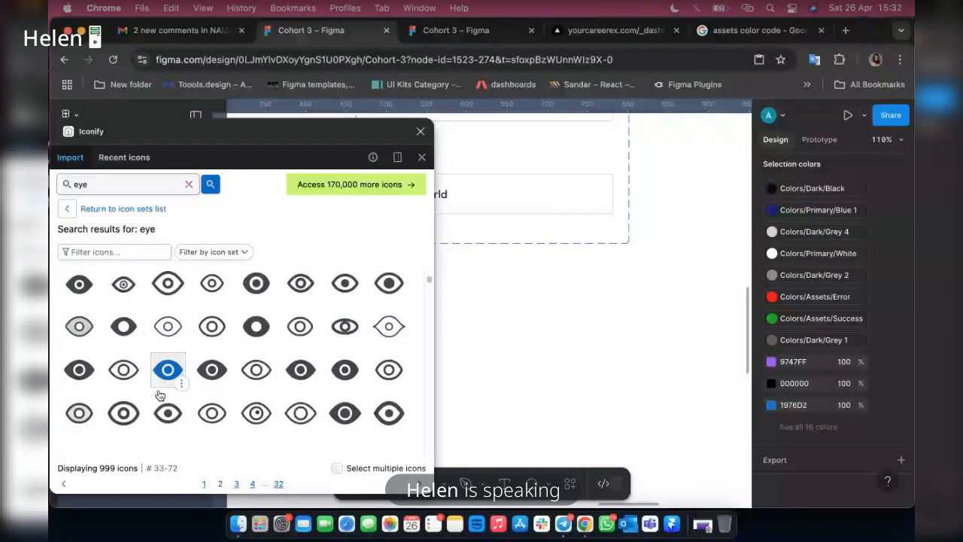
{"action": "scroll", "coordinate": [244, 359], "scroll_direction": "down", "scroll_amount": 5}
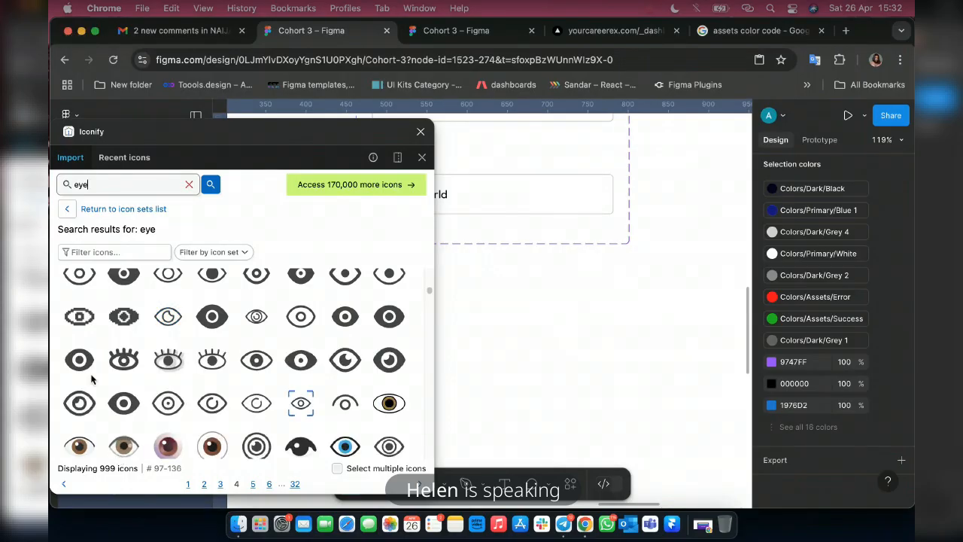
{"action": "scroll", "coordinate": [158, 421], "scroll_direction": "down", "scroll_amount": 3}
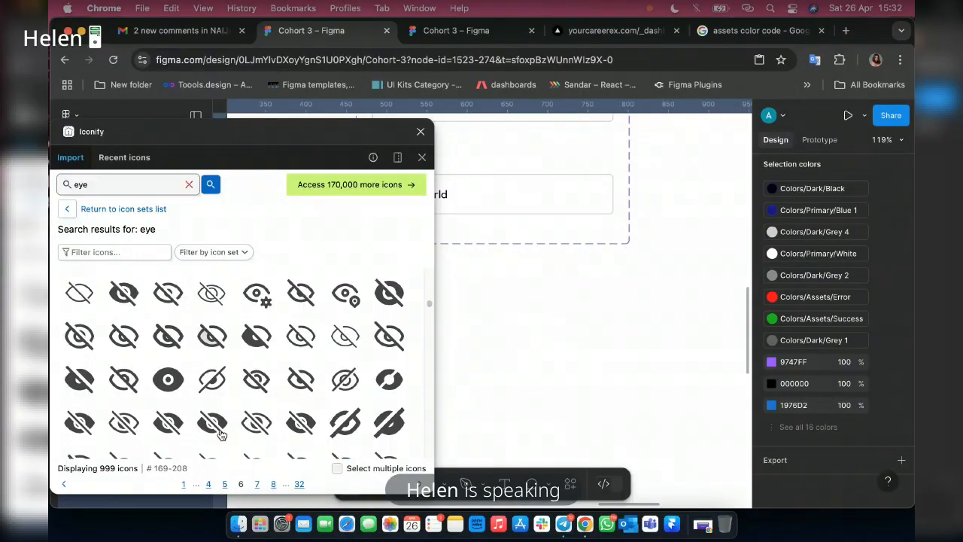
{"action": "scroll", "coordinate": [221, 434], "scroll_direction": "up", "scroll_amount": 3}
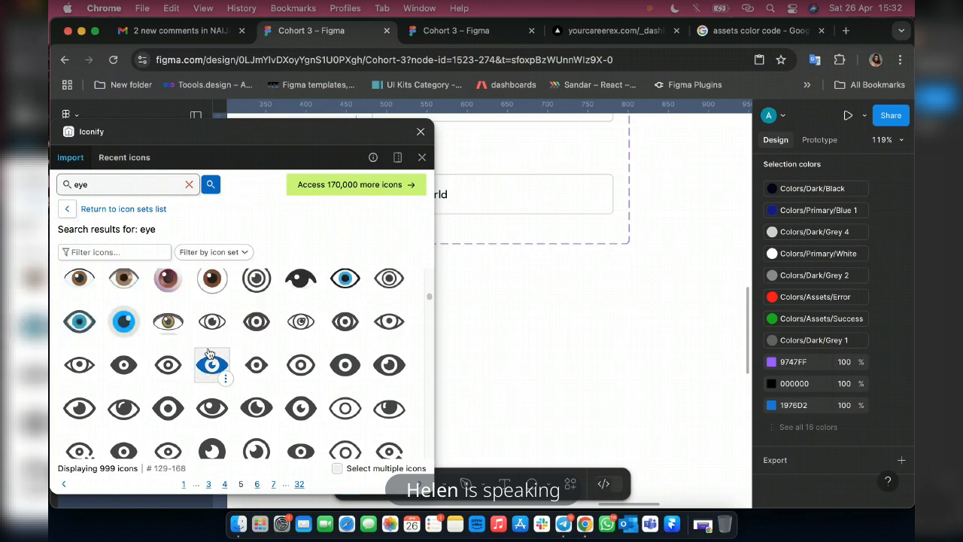
{"action": "scroll", "coordinate": [209, 354], "scroll_direction": "up", "scroll_amount": 1}
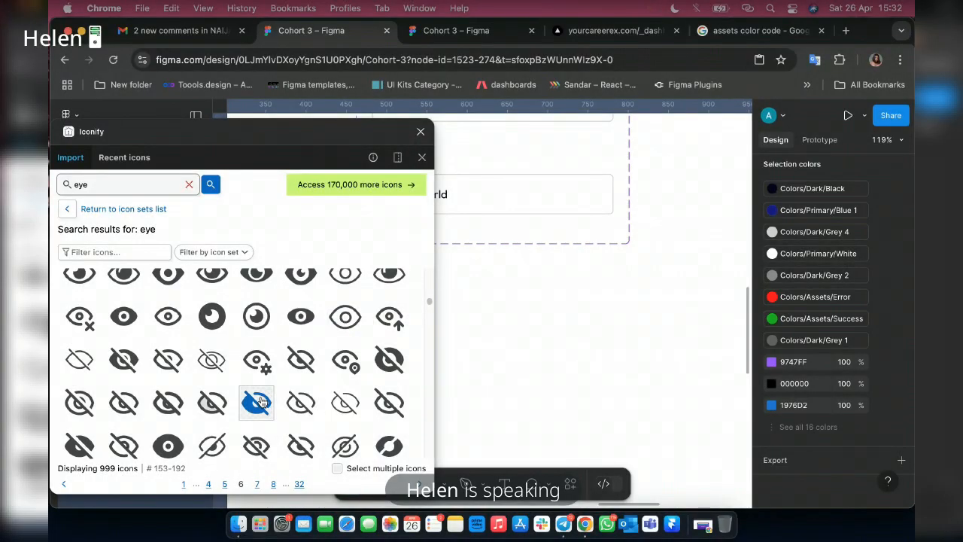
{"action": "scroll", "coordinate": [259, 402], "scroll_direction": "down", "scroll_amount": 1}
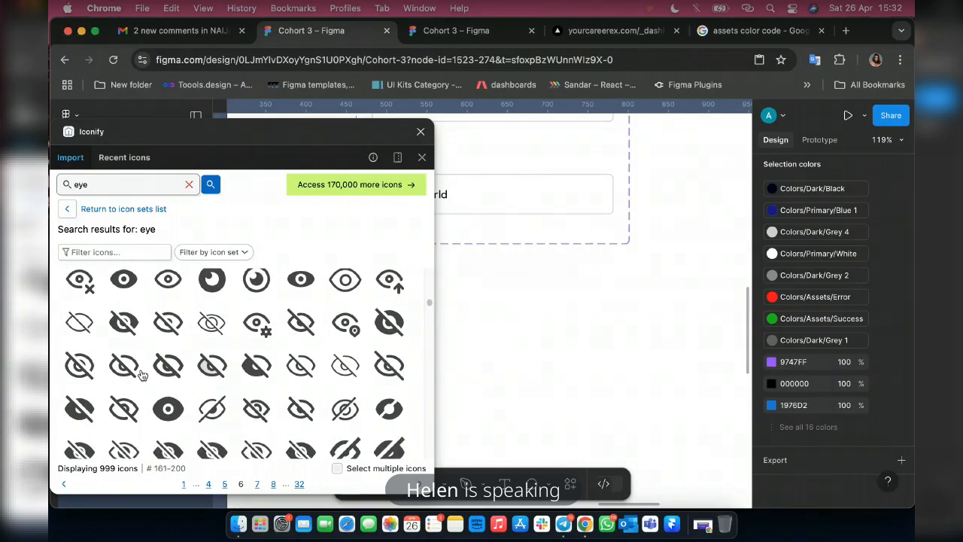
{"action": "scroll", "coordinate": [188, 391], "scroll_direction": "down", "scroll_amount": 2}
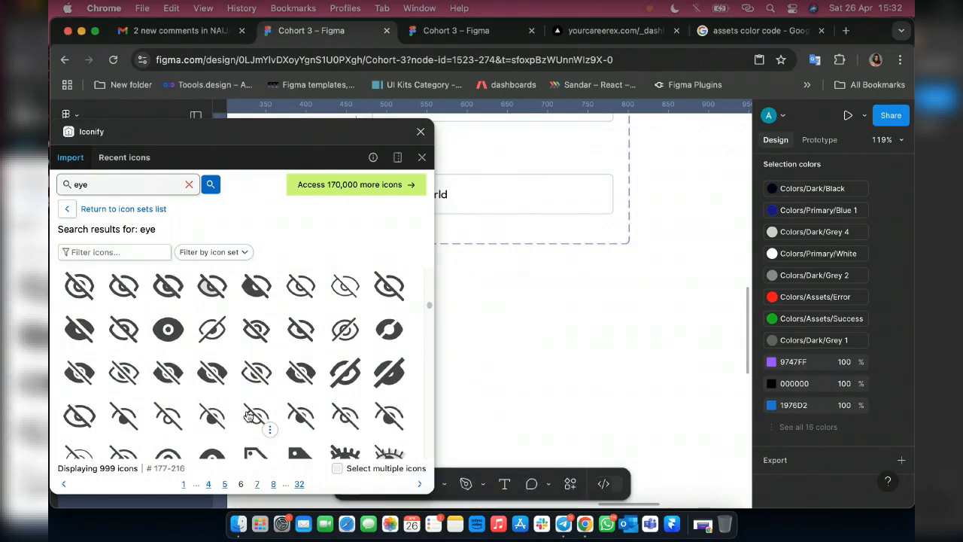
{"action": "scroll", "coordinate": [215, 395], "scroll_direction": "down", "scroll_amount": 4}
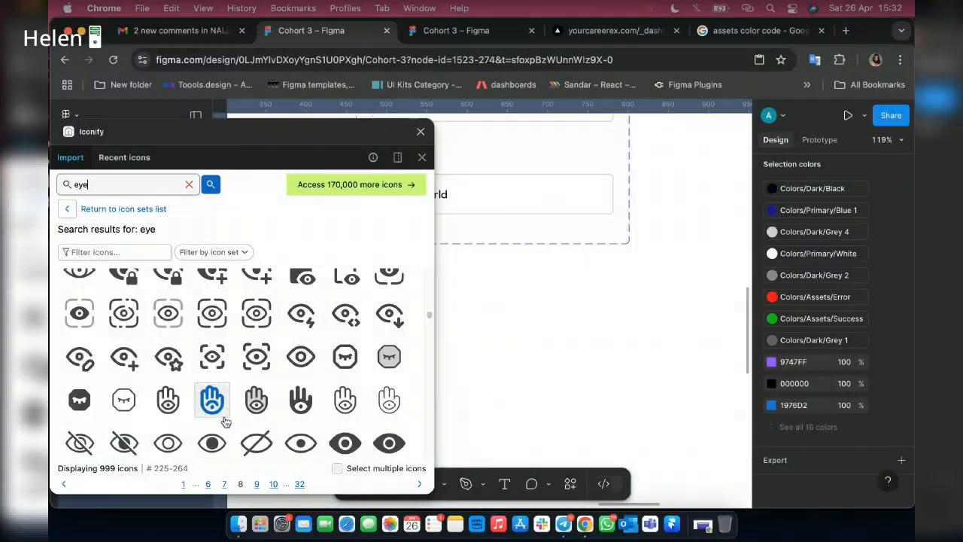
{"action": "scroll", "coordinate": [263, 410], "scroll_direction": "down", "scroll_amount": 2}
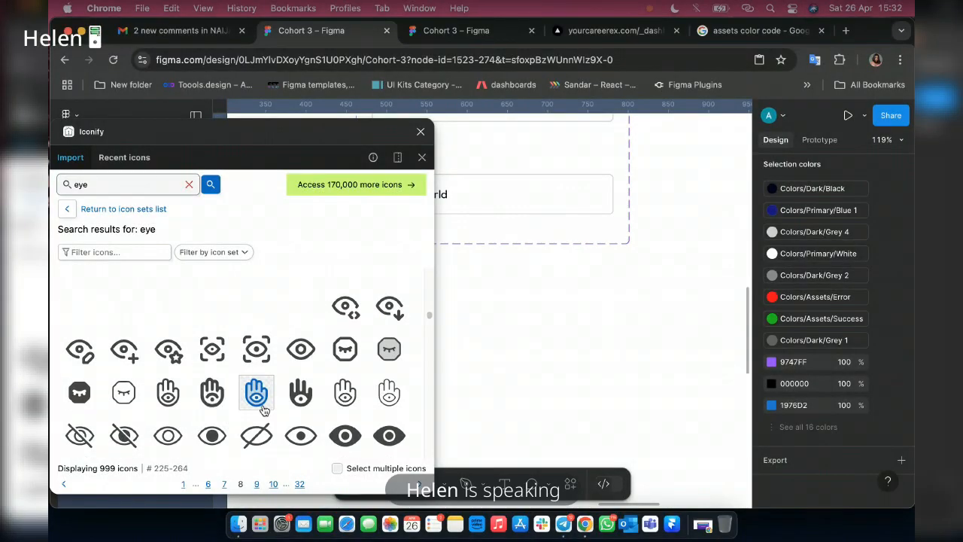
{"action": "scroll", "coordinate": [252, 376], "scroll_direction": "up", "scroll_amount": 5}
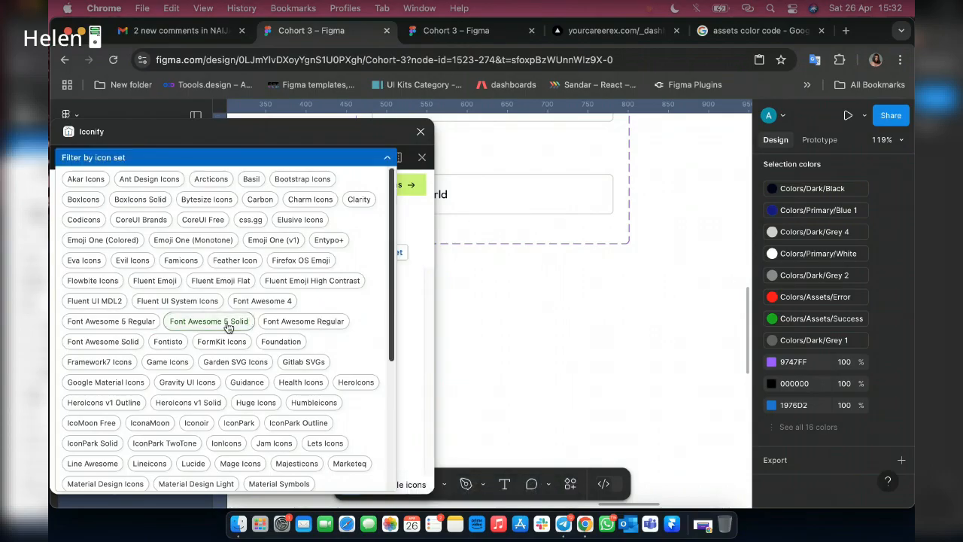
Compare the eye icons offered by the Font Awesome 5 Solid, Google Material Icons and Font Awesome 4 sets.
{"action": "left_click", "coordinate": [208, 322]}
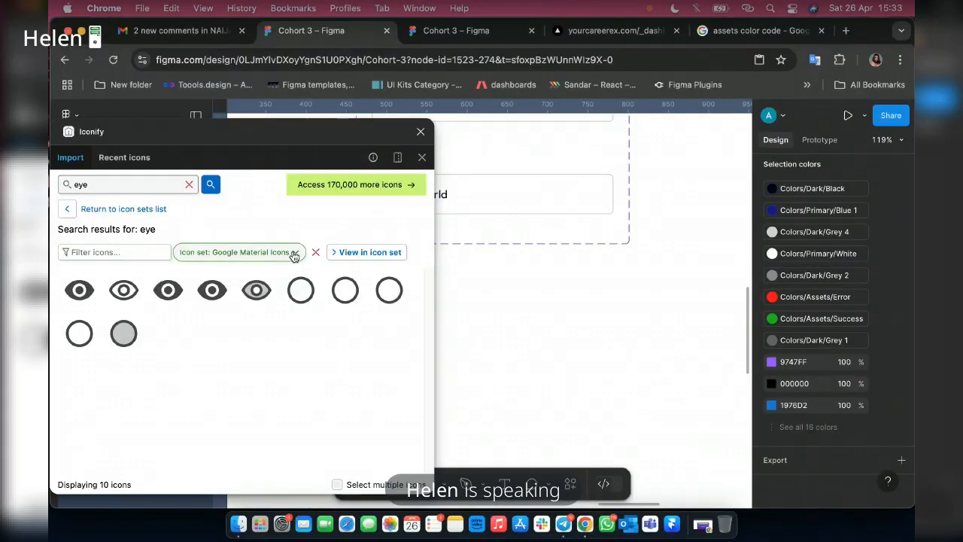
{"action": "left_click", "coordinate": [294, 257]}
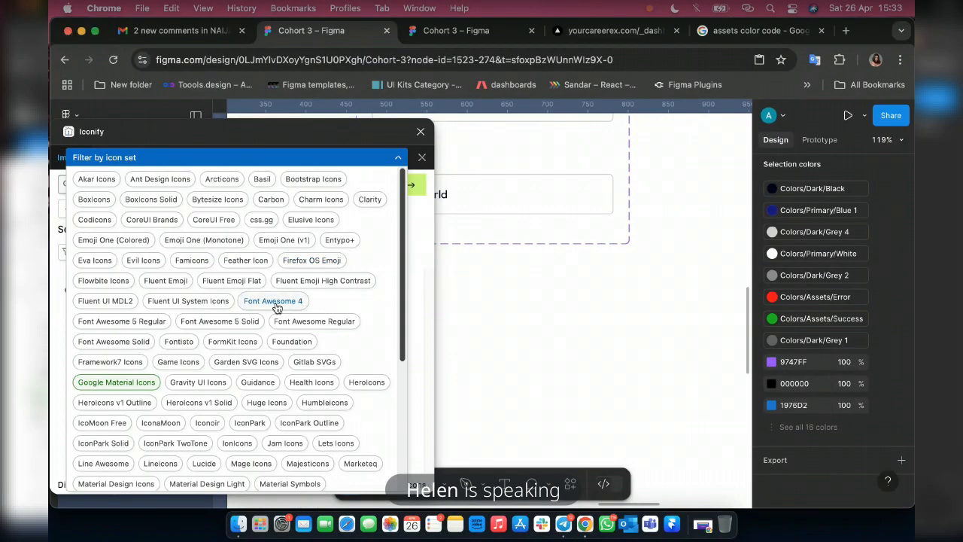
{"action": "left_click", "coordinate": [276, 302]}
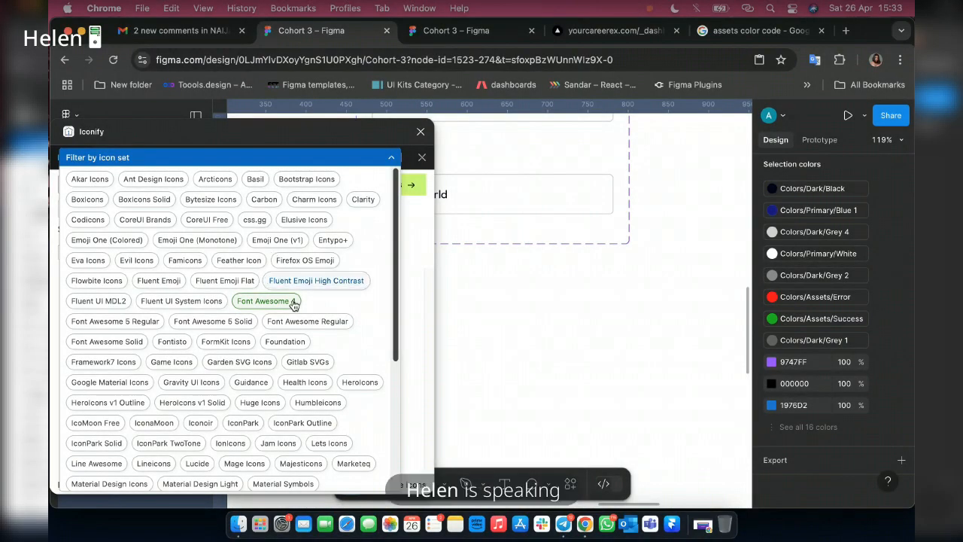
{"action": "scroll", "coordinate": [255, 426], "scroll_direction": "down", "scroll_amount": 1}
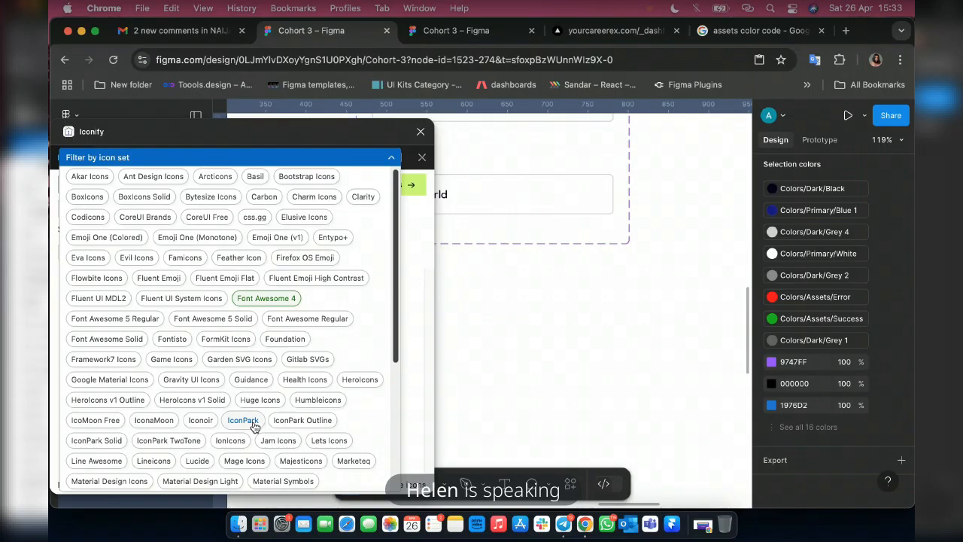
Filter the eye icons to the Font Awesome 5 Regular set and import its eye-slash icon below the input field component.
{"action": "left_click", "coordinate": [129, 319]}
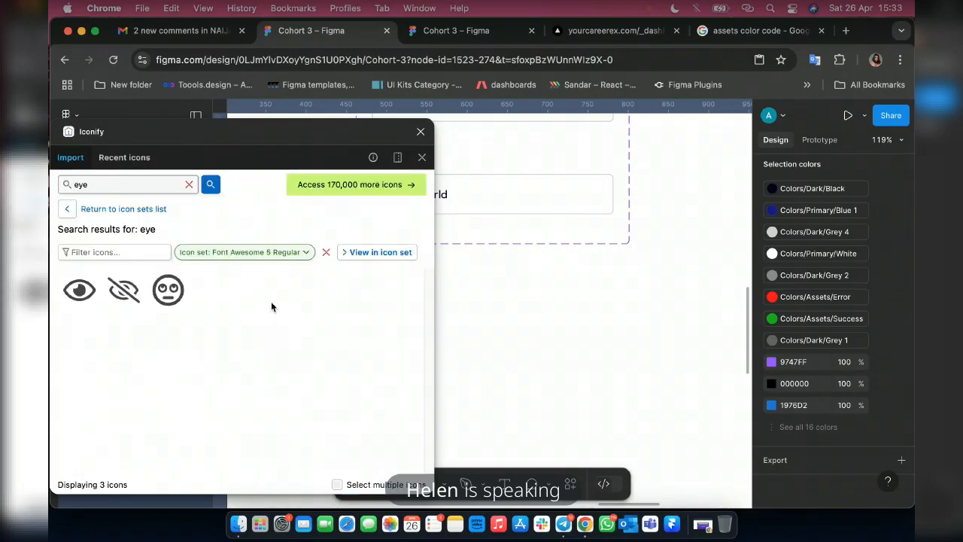
{"action": "left_click", "coordinate": [298, 254]}
{"action": "left_click", "coordinate": [408, 353]}
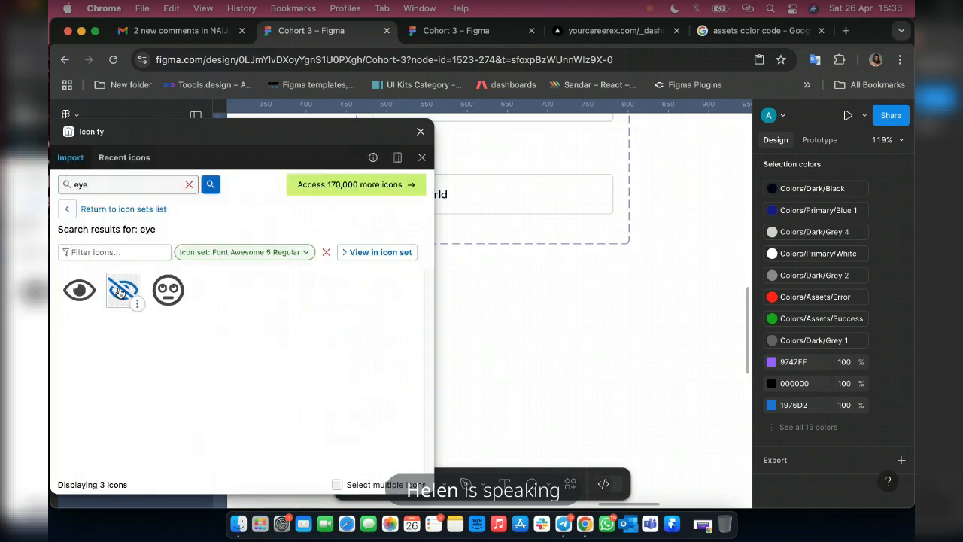
{"action": "left_click_drag", "start_coordinate": [119, 292], "coordinate": [609, 311]}
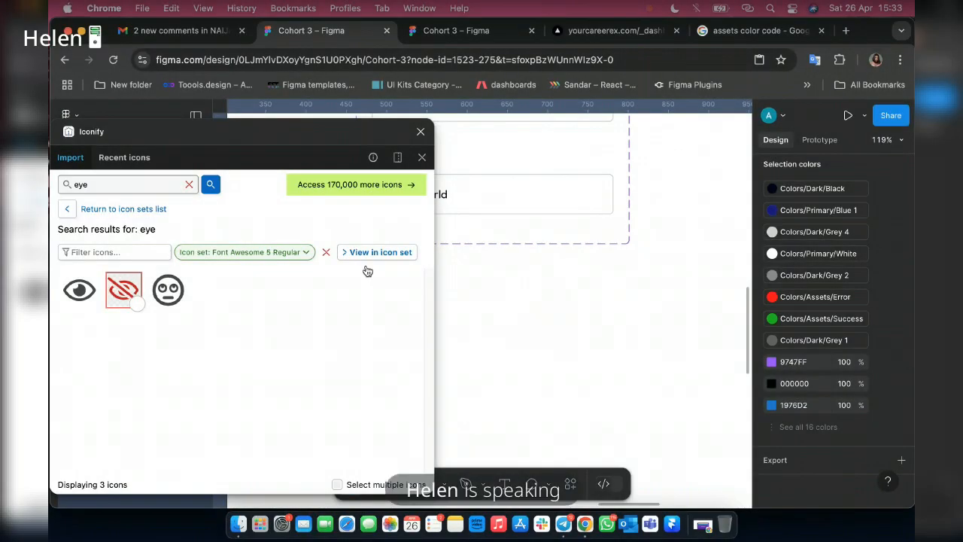
{"action": "left_click_drag", "start_coordinate": [367, 271], "coordinate": [609, 306]}
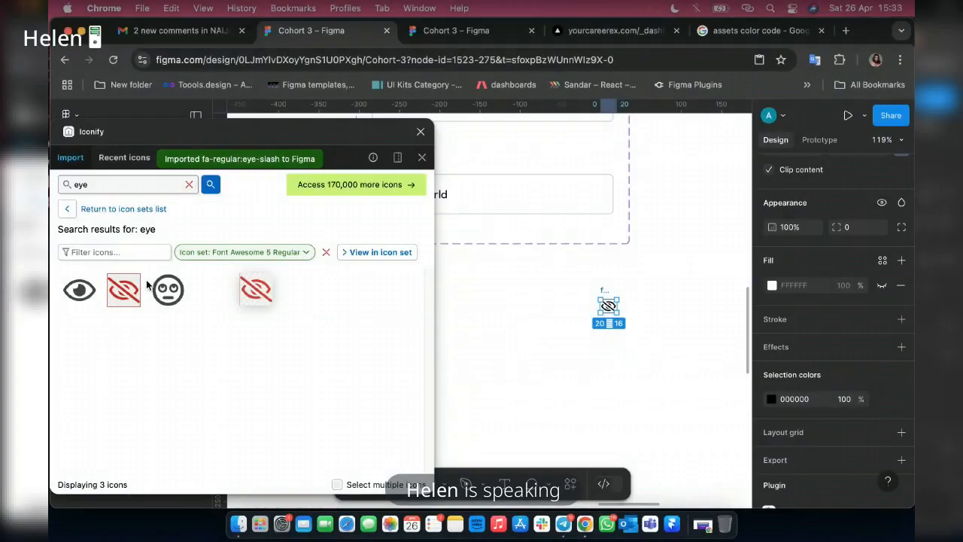
Compare the eye icons in the Font Awesome Regular, Font Awesome 4, Font Awesome 5 Solid and Font Awesome Solid sets.
{"action": "left_click", "coordinate": [243, 252]}
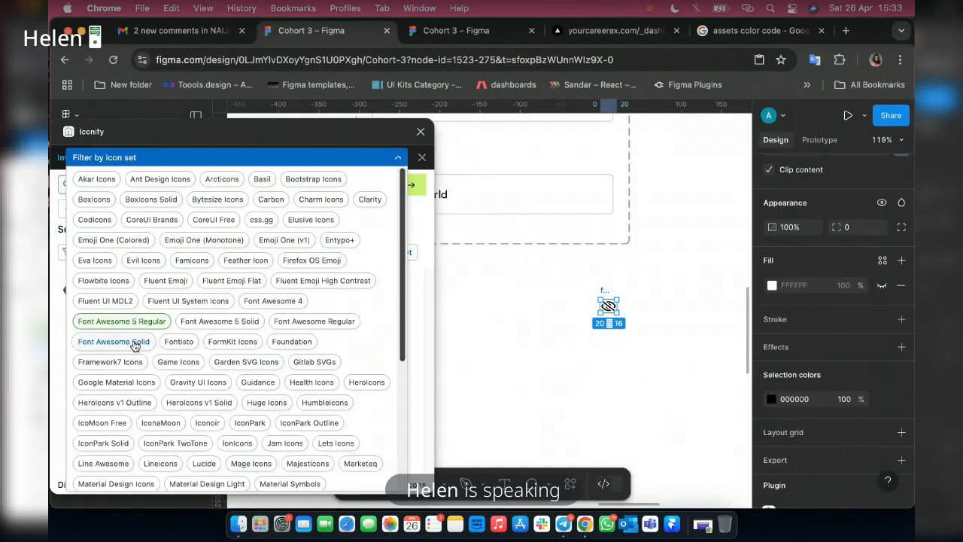
{"action": "left_click", "coordinate": [333, 325]}
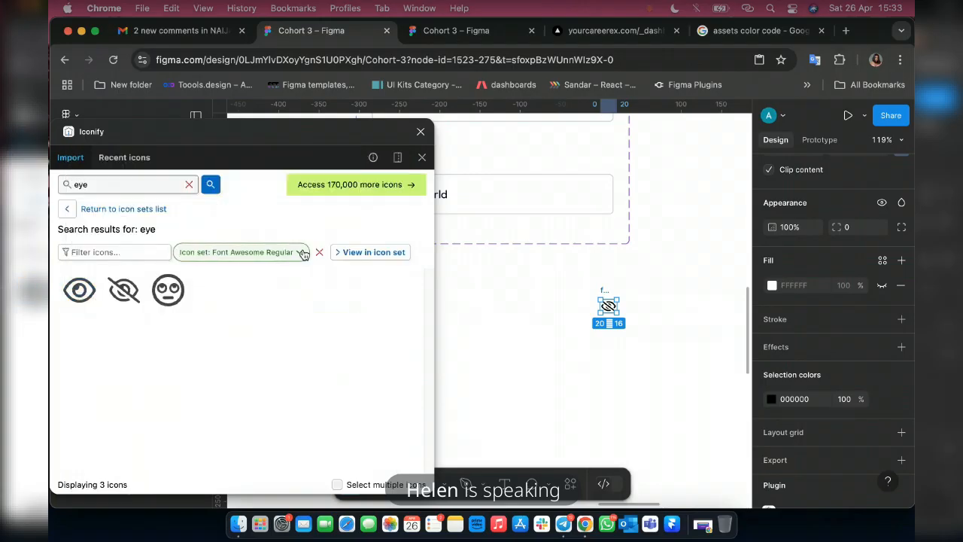
{"action": "left_click", "coordinate": [304, 253]}
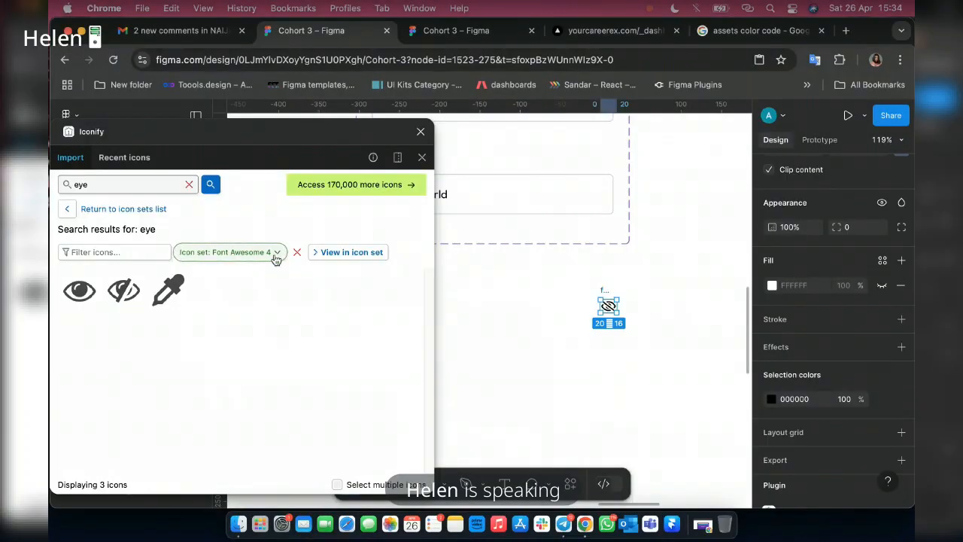
{"action": "left_click", "coordinate": [275, 255]}
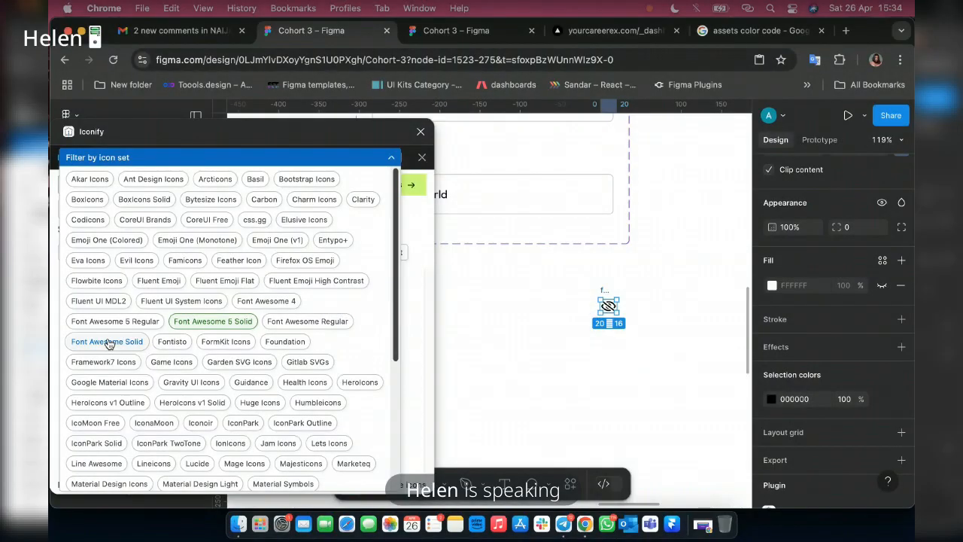
{"action": "left_click", "coordinate": [107, 343]}
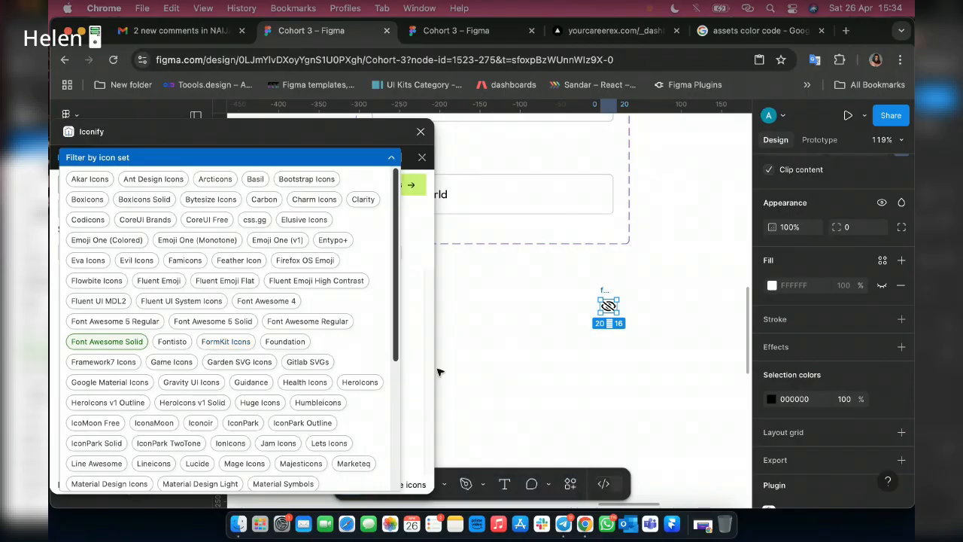
{"action": "left_click", "coordinate": [408, 367]}
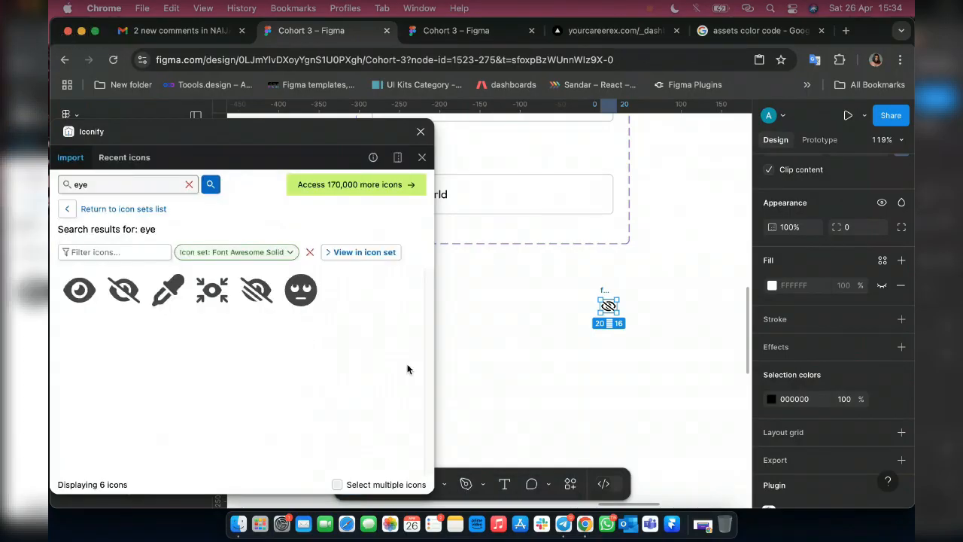
Filter the eye icons to Material Design Icons and import the eye-outline and eye-off-outline icons below the input fields.
{"action": "left_click", "coordinate": [290, 253]}
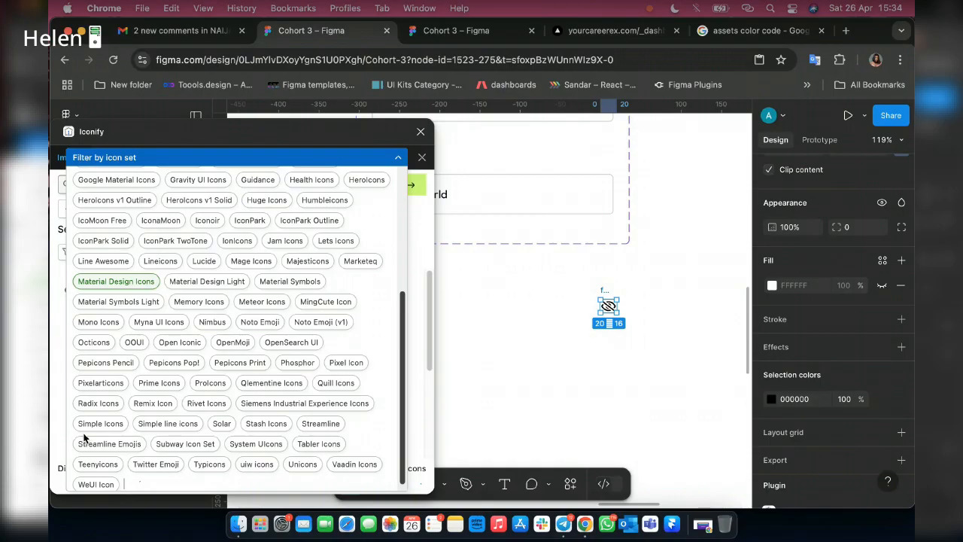
{"action": "left_click", "coordinate": [413, 380]}
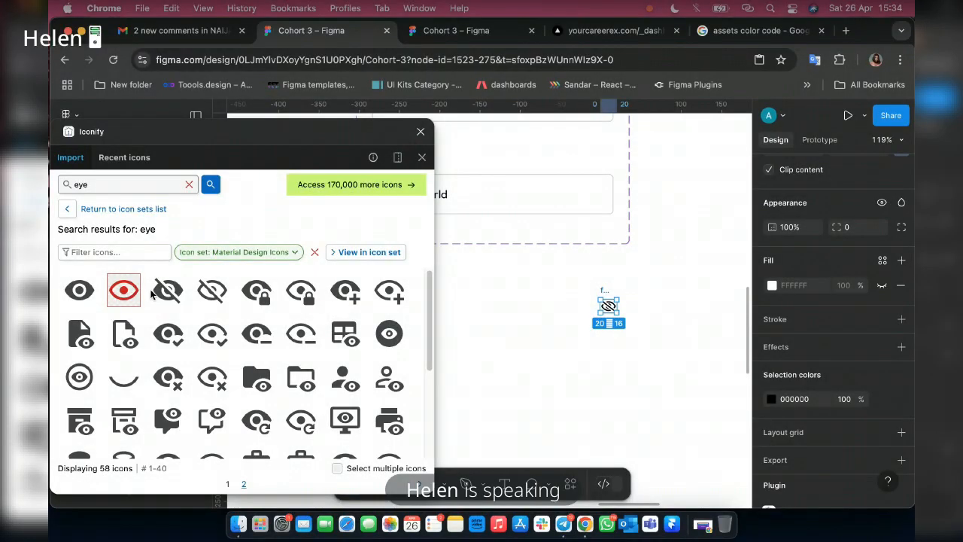
{"action": "left_click_drag", "start_coordinate": [151, 293], "coordinate": [535, 370]}
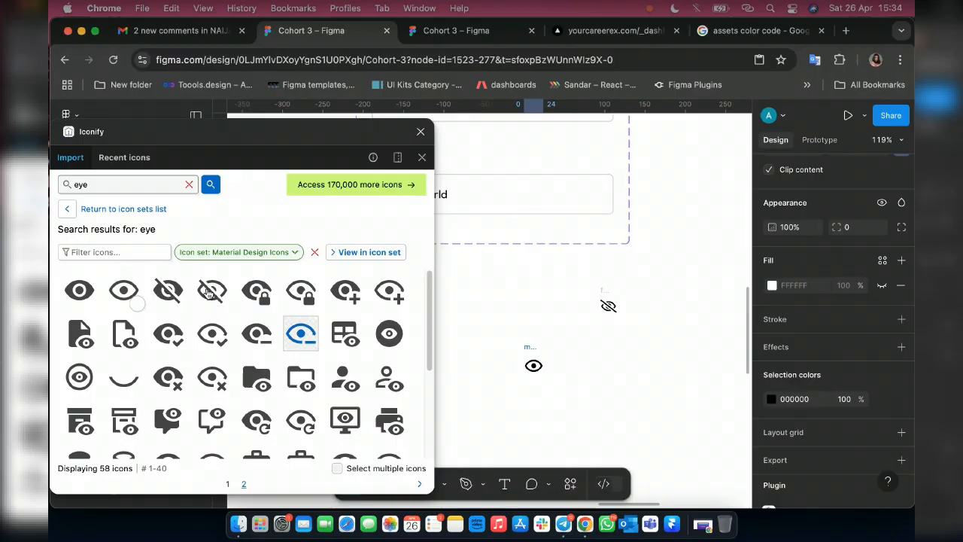
{"action": "left_click_drag", "start_coordinate": [210, 293], "coordinate": [590, 368]}
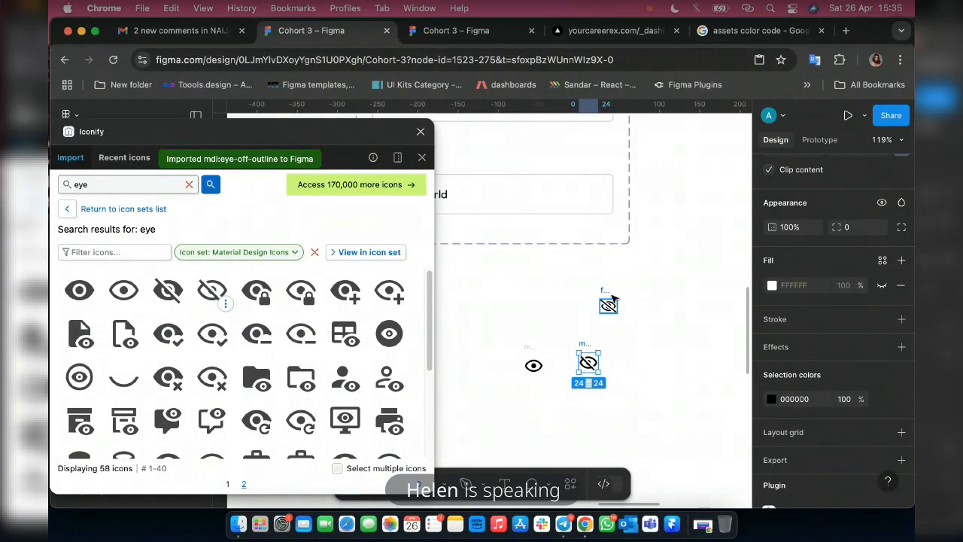
Delete the Font Awesome eye-slash icon from the canvas and close the Iconify plugin.
{"action": "left_click", "coordinate": [611, 303]}
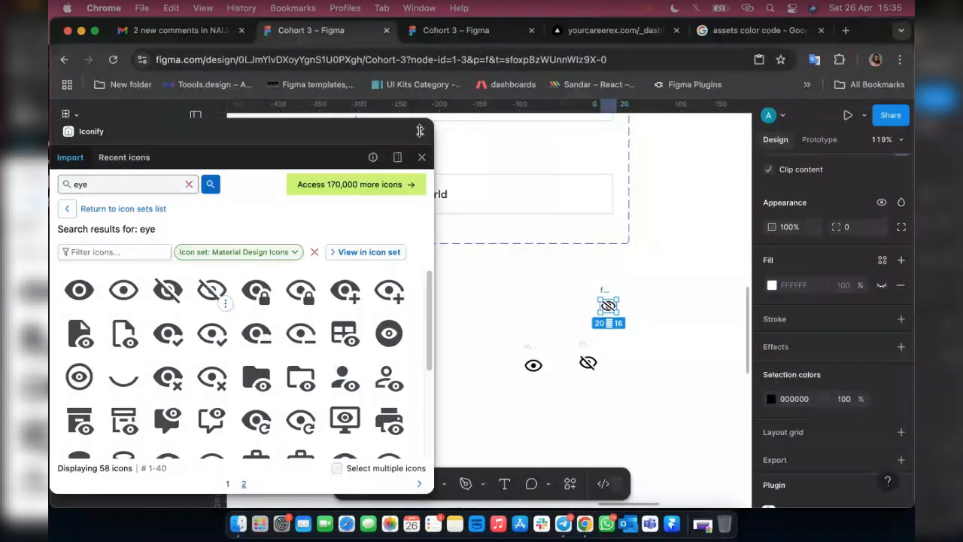
{"action": "key", "text": "Escape"}
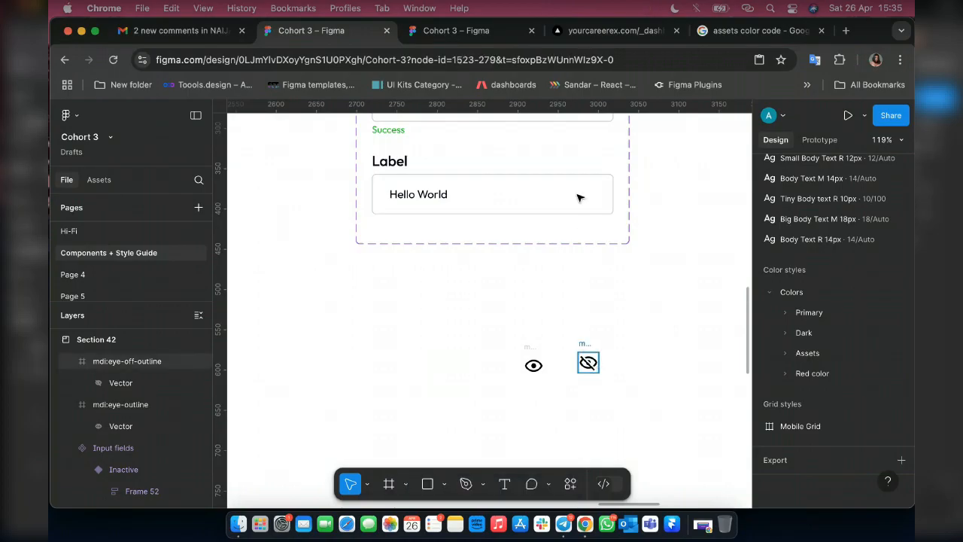
Move the eye-off-outline icon into the lowest variant's input box, directly after the Hello World text.
{"action": "left_click", "coordinate": [588, 362]}
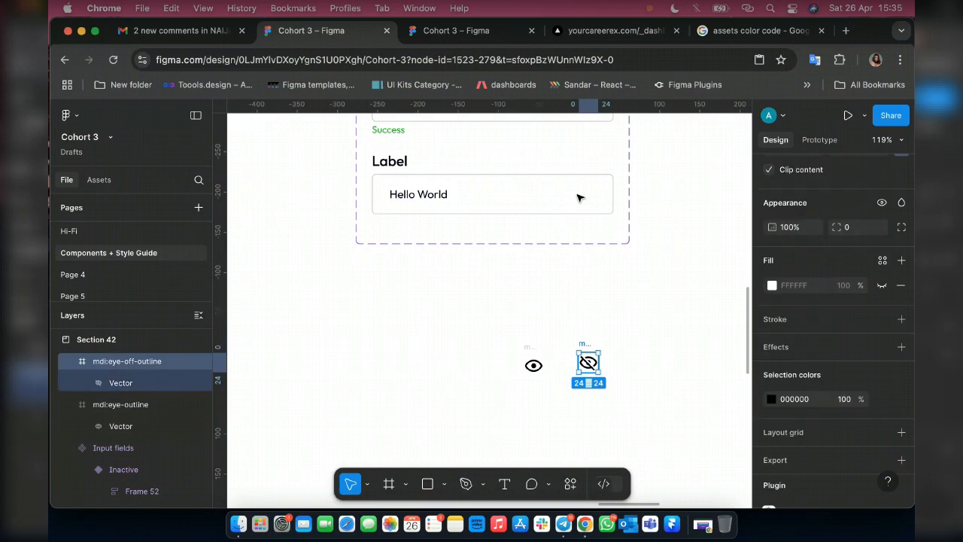
{"action": "left_click_drag", "start_coordinate": [588, 363], "coordinate": [592, 196]}
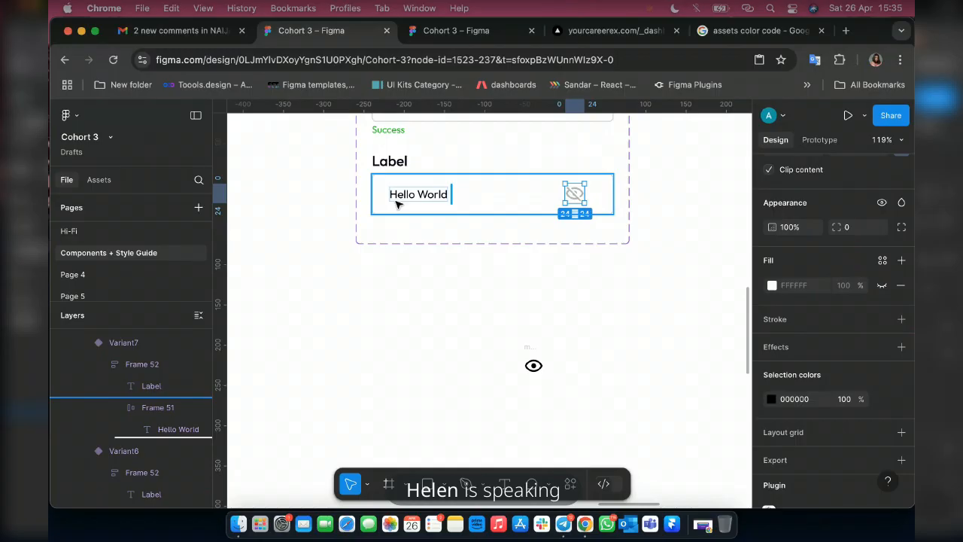
{"action": "left_click_drag", "start_coordinate": [519, 352], "coordinate": [577, 293]}
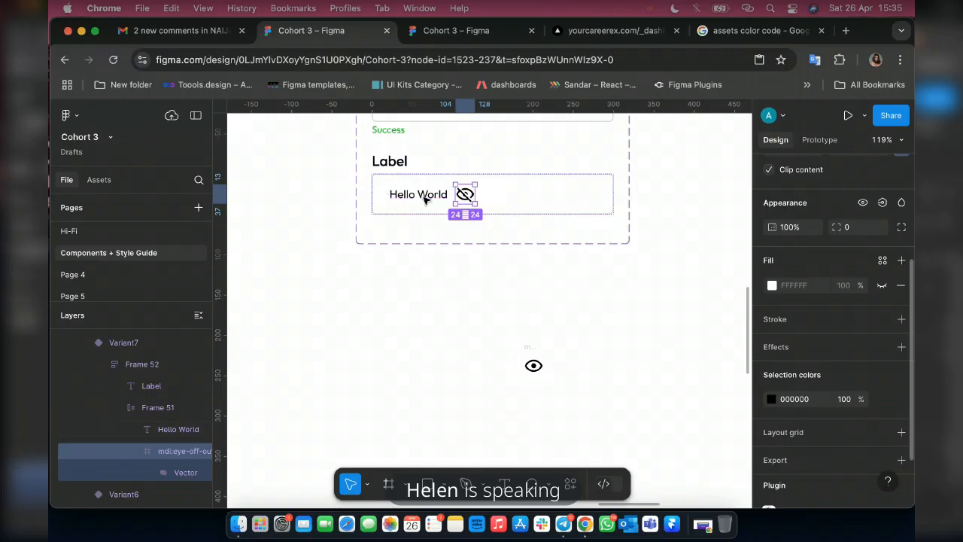
Set the lowest variant's input box to Auto spacing between its items and a right padding of 22.
{"action": "left_click", "coordinate": [494, 181]}
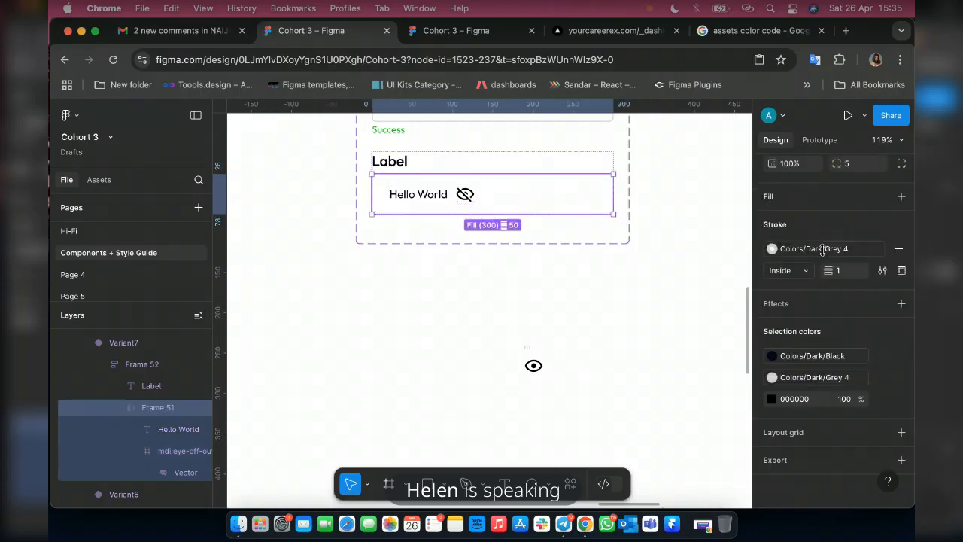
{"action": "scroll", "coordinate": [822, 251], "scroll_direction": "up", "scroll_amount": 5}
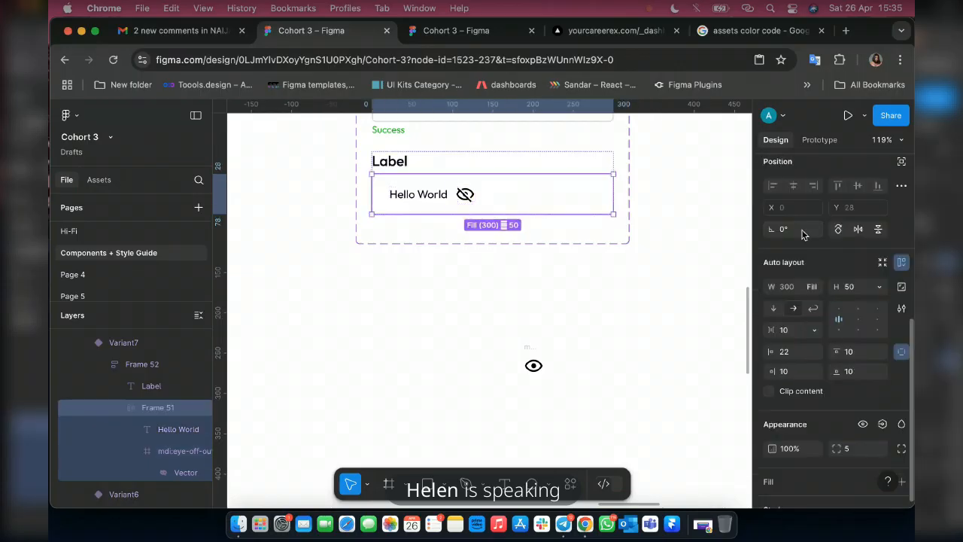
{"action": "left_click", "coordinate": [813, 331]}
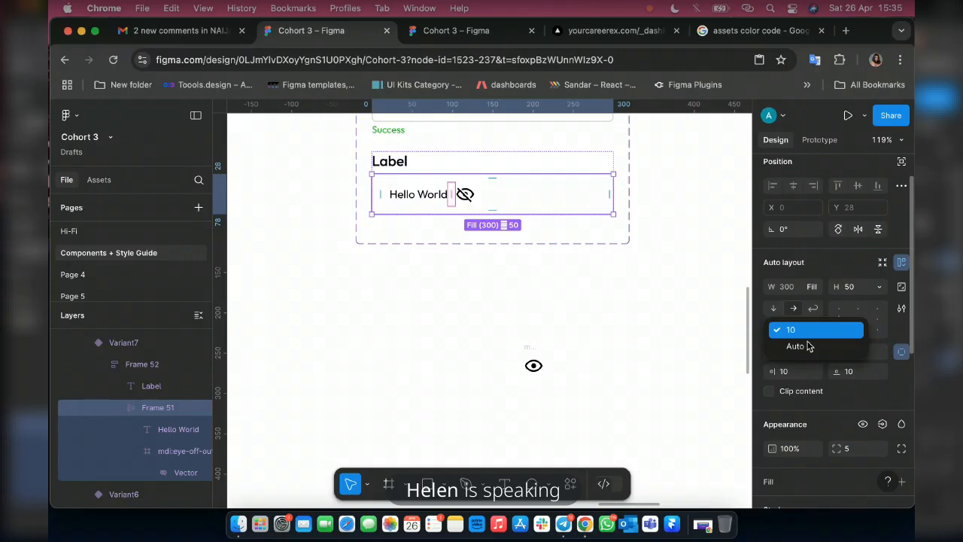
{"action": "left_click", "coordinate": [808, 346]}
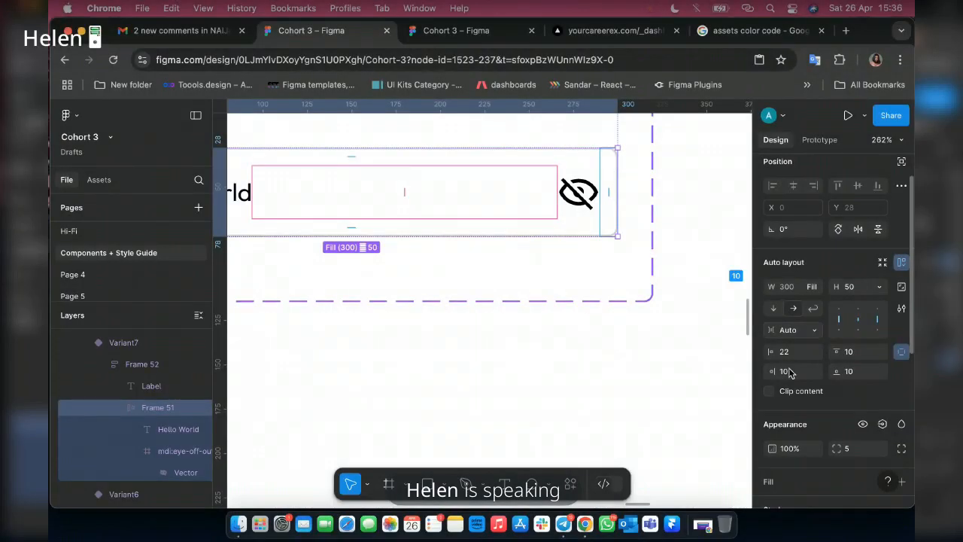
{"action": "left_click", "coordinate": [785, 371]}
{"action": "type", "text": "22"}
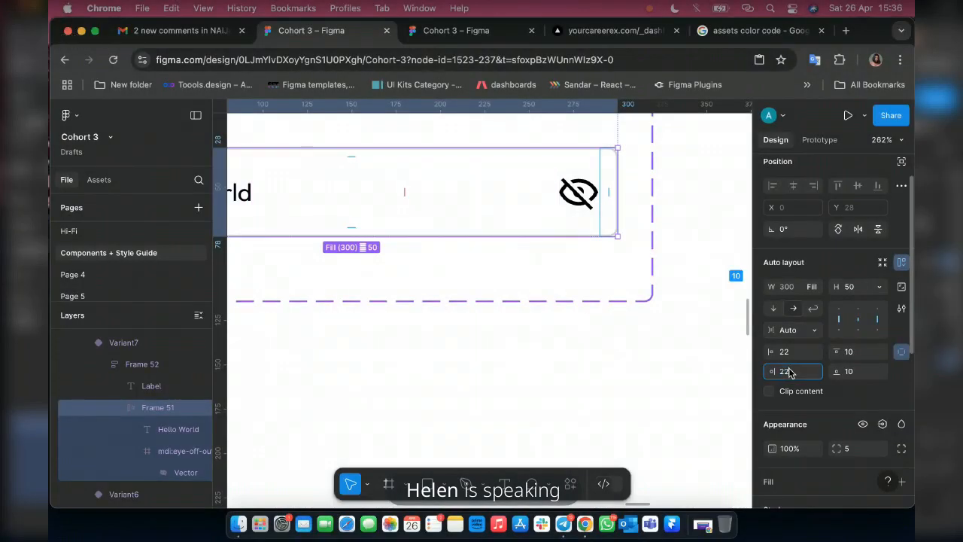
{"action": "key", "text": "Return"}
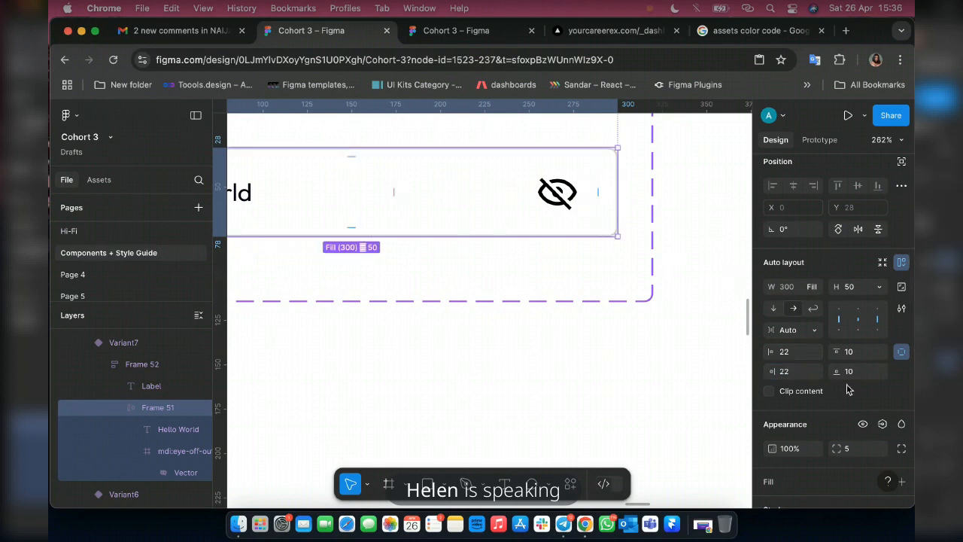
Apply the Grey 1 colour style to the eye-off-outline icon in the input box.
{"action": "scroll", "coordinate": [852, 404], "scroll_direction": "down", "scroll_amount": 5}
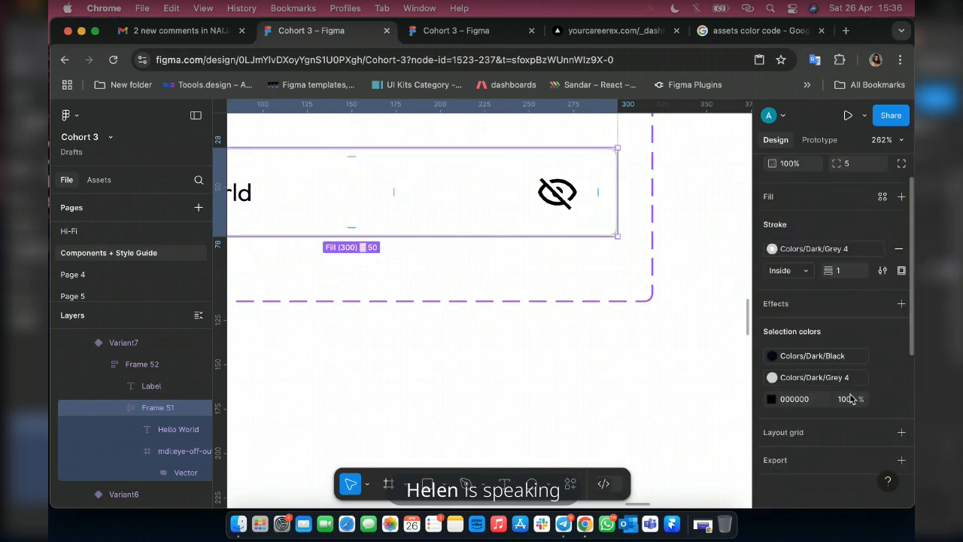
{"action": "left_click", "coordinate": [771, 396]}
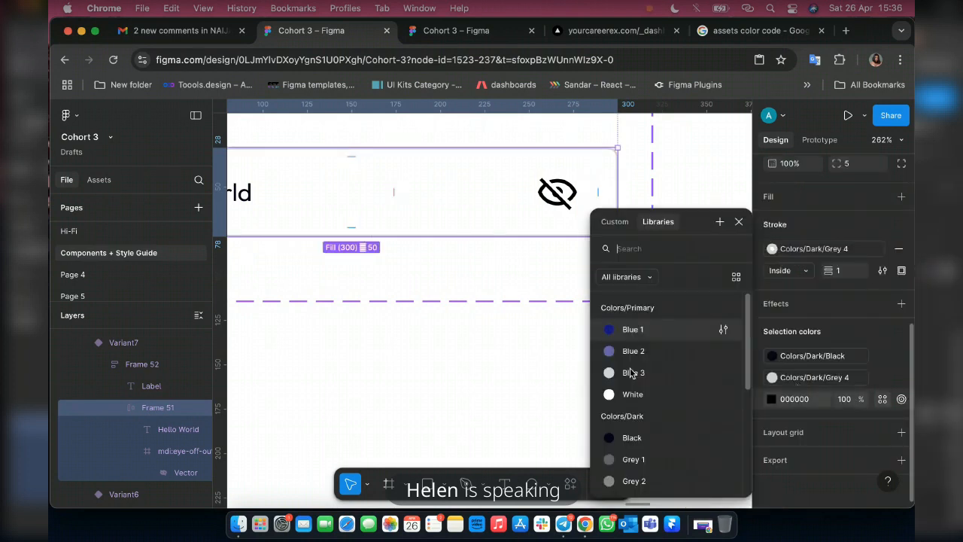
{"action": "left_click", "coordinate": [638, 458]}
{"action": "scroll", "coordinate": [715, 310], "scroll_direction": "down", "scroll_amount": 3}
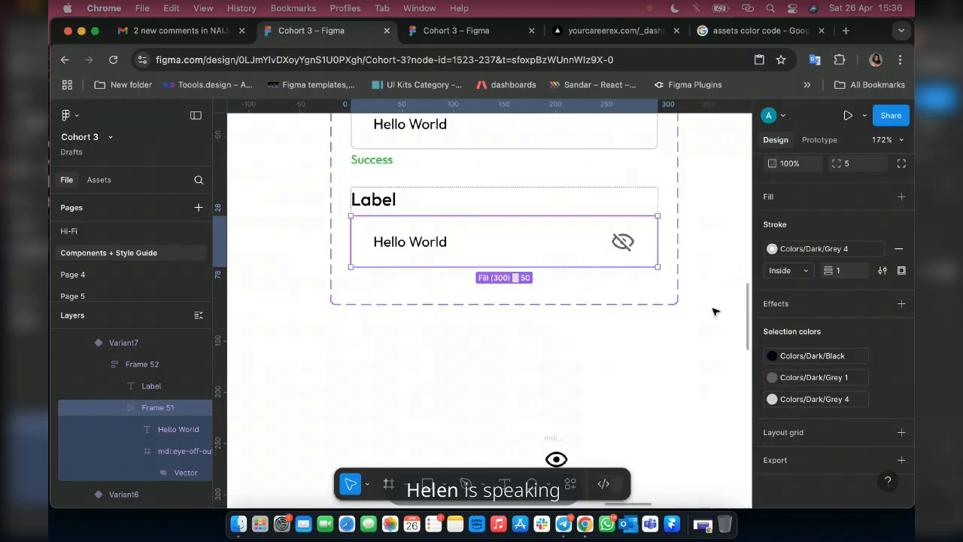
Add another variant below the eye-off field in the Input fields component set.
{"action": "scroll", "coordinate": [715, 311], "scroll_direction": "down", "scroll_amount": 2}
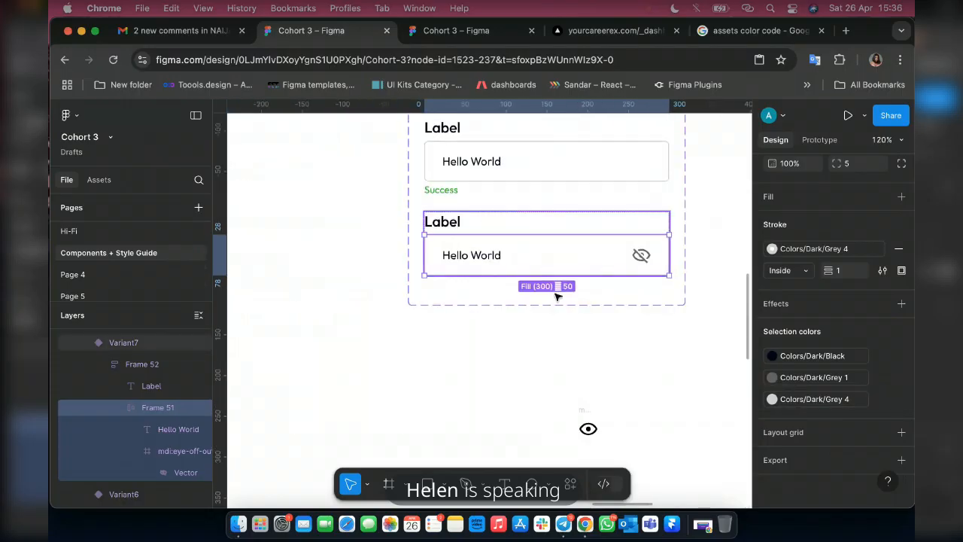
{"action": "left_click", "coordinate": [557, 295]}
{"action": "left_click", "coordinate": [547, 300]}
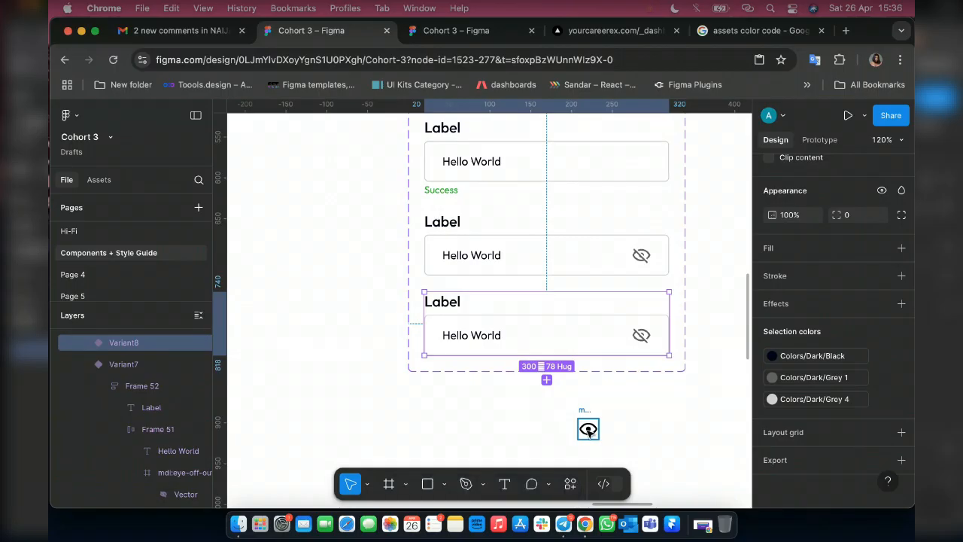
Replace the eye-off-outline icon in the new lowest variant's input box with the eye-outline icon from the canvas.
{"action": "left_click", "coordinate": [588, 428]}
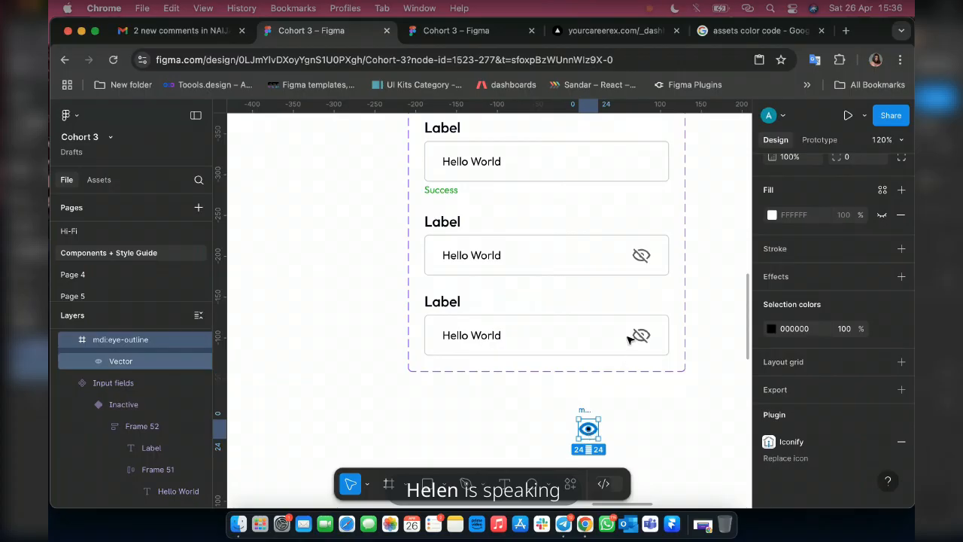
{"action": "mouse_move", "coordinate": [588, 428]}
{"action": "left_mouse_down"}
{"action": "mouse_move", "coordinate": [635, 334]}
{"action": "mouse_move", "coordinate": [434, 318]}
{"action": "mouse_move", "coordinate": [686, 317]}
{"action": "left_mouse_up"}
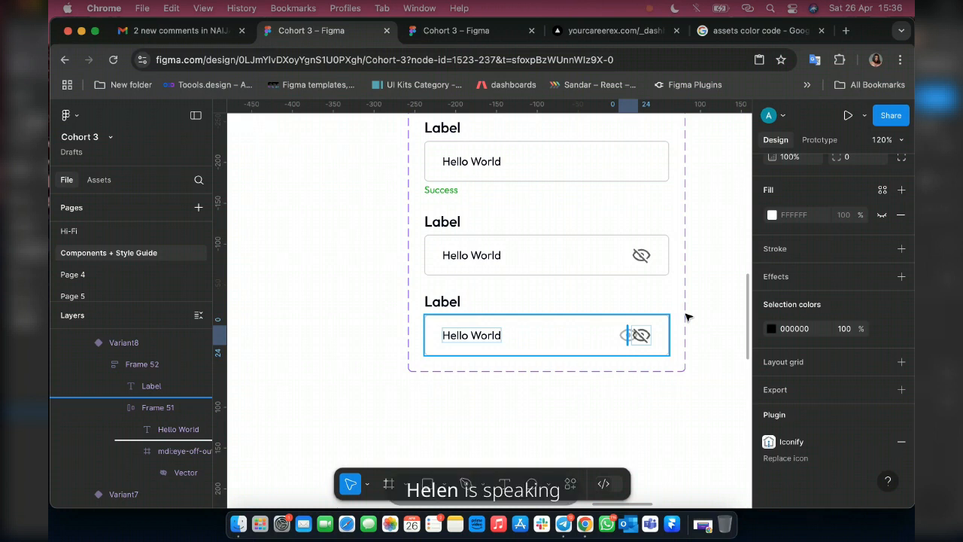
{"action": "left_click_drag", "start_coordinate": [686, 317], "coordinate": [687, 318]}
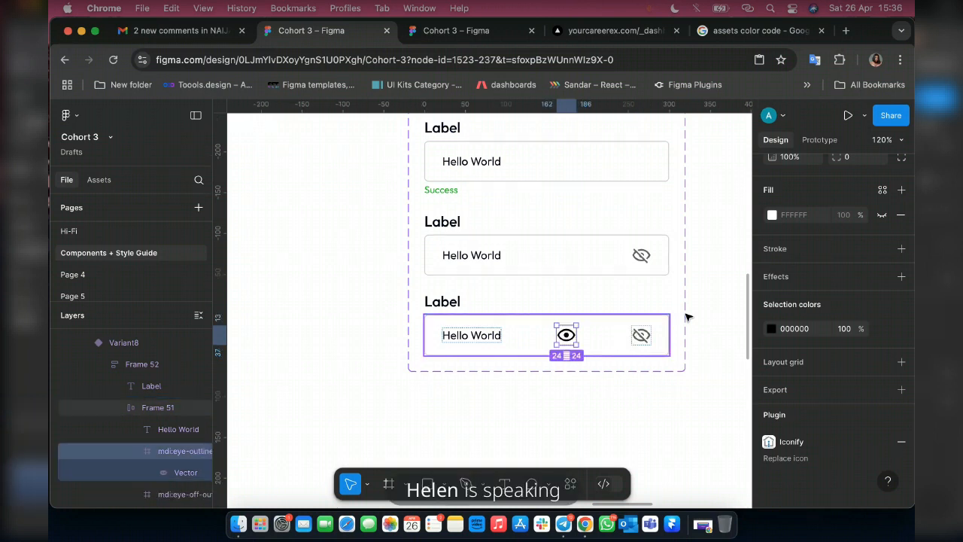
{"action": "left_click", "coordinate": [638, 336]}
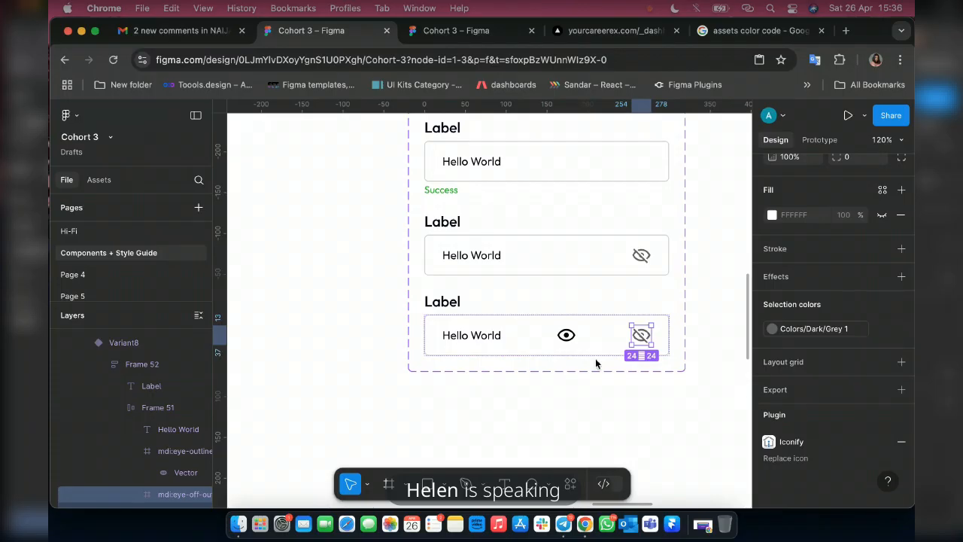
{"action": "key", "text": "Delete"}
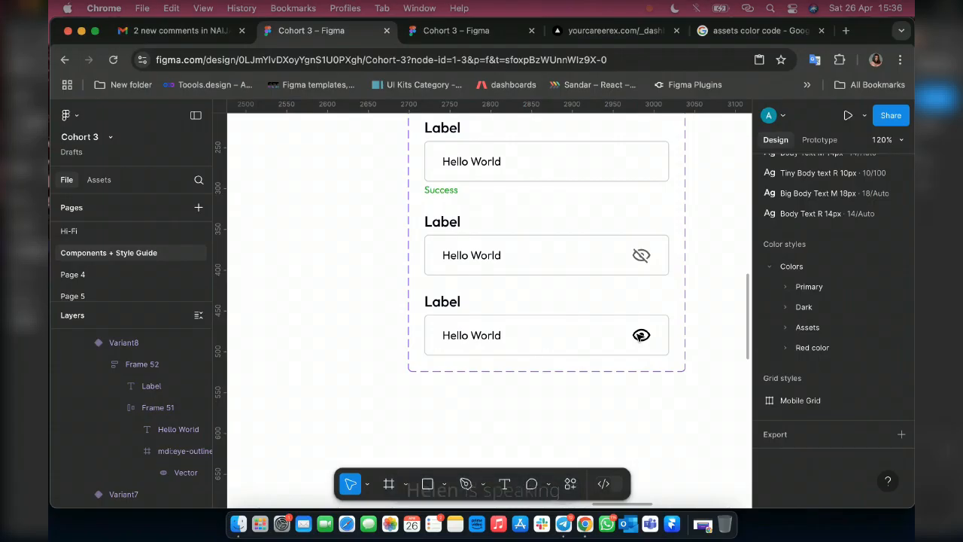
{"action": "key", "text": "F2"}
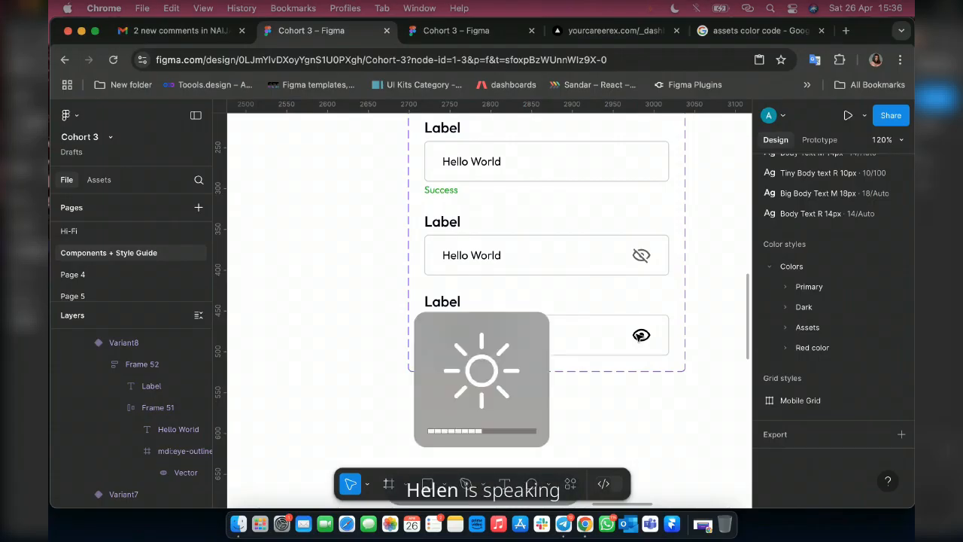
Apply the Grey 1 colour style to the eye-outline icon in the lowest variant.
{"action": "left_click", "coordinate": [640, 337]}
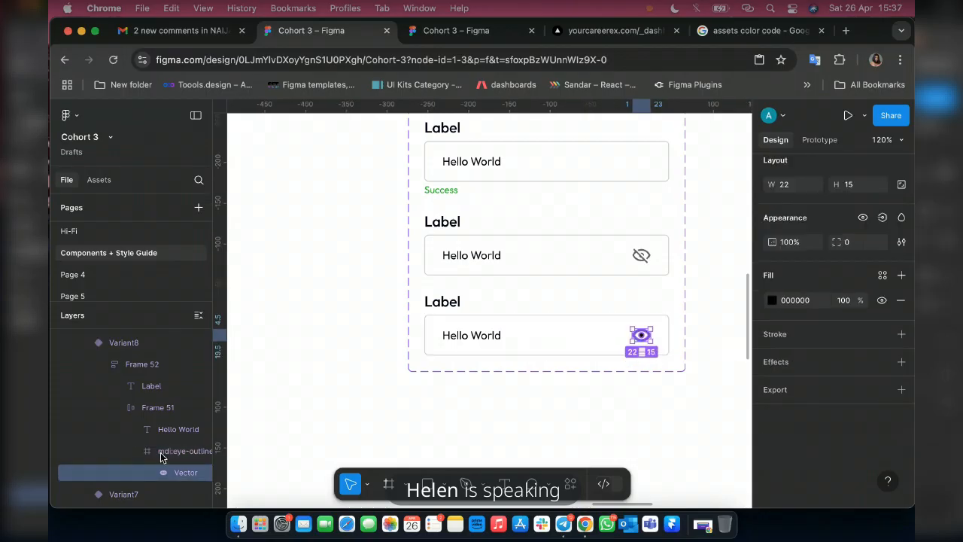
{"action": "scroll", "coordinate": [860, 301], "scroll_direction": "up", "scroll_amount": 2}
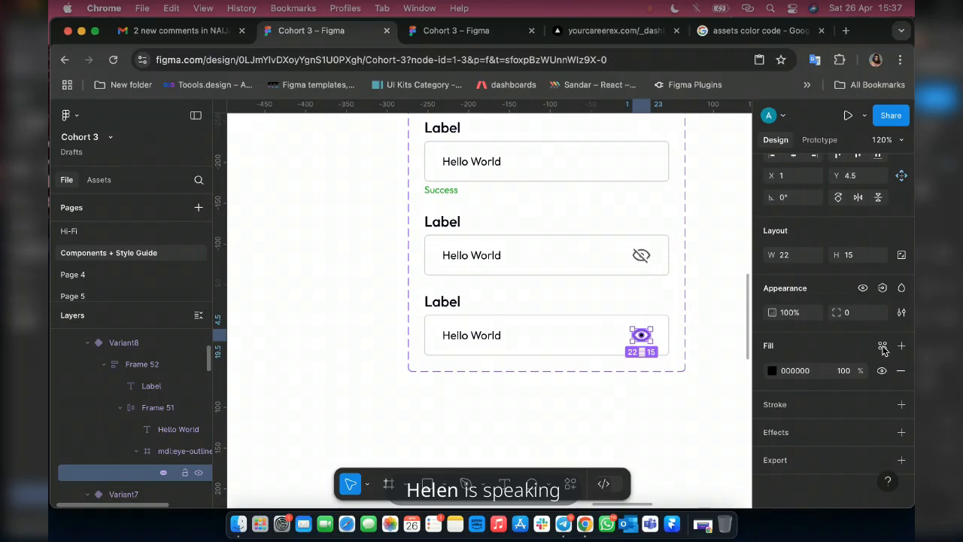
{"action": "left_click", "coordinate": [647, 342]}
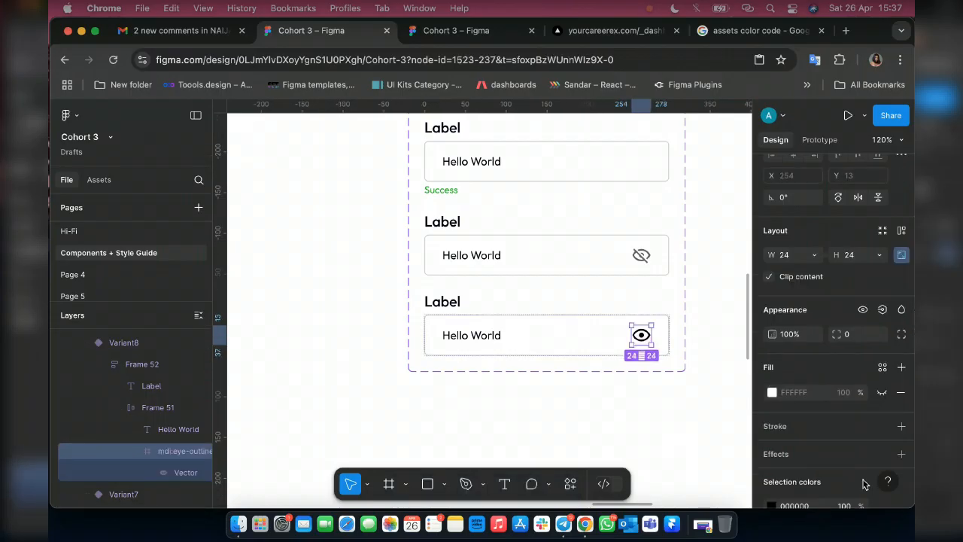
{"action": "scroll", "coordinate": [858, 391], "scroll_direction": "down", "scroll_amount": 5}
{"action": "left_click", "coordinate": [883, 329]}
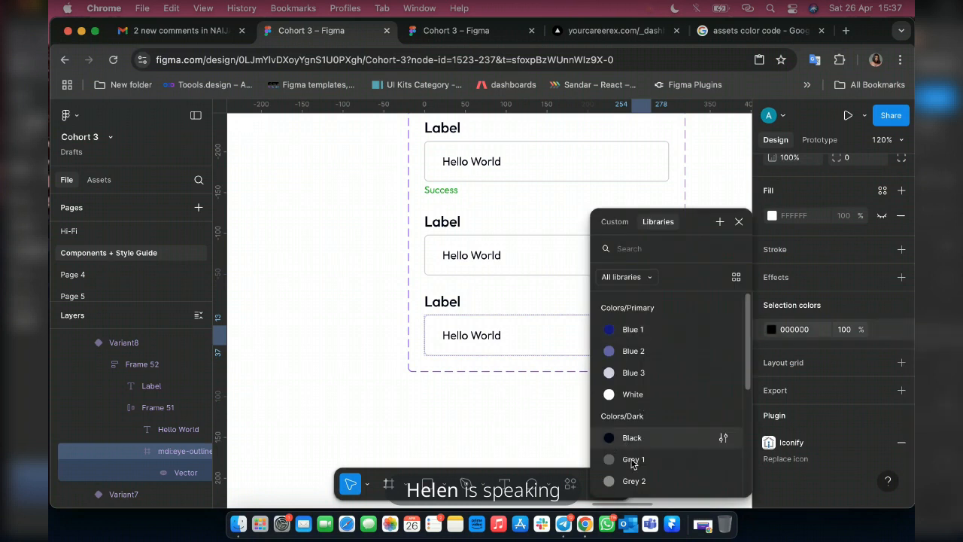
{"action": "left_click", "coordinate": [543, 320]}
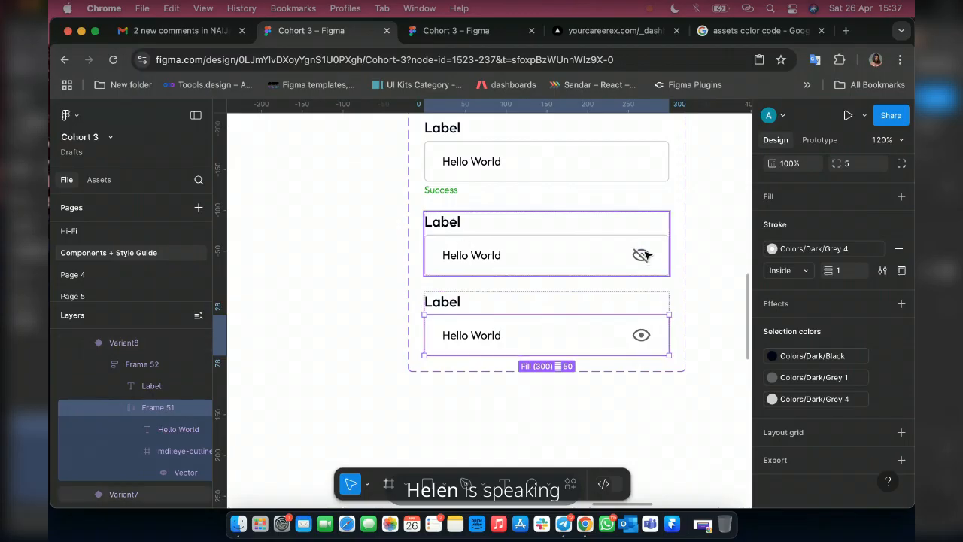
Replace the Hello World text in the lowest variant with eight asterisks and deselect it.
{"action": "double_click", "coordinate": [488, 339]}
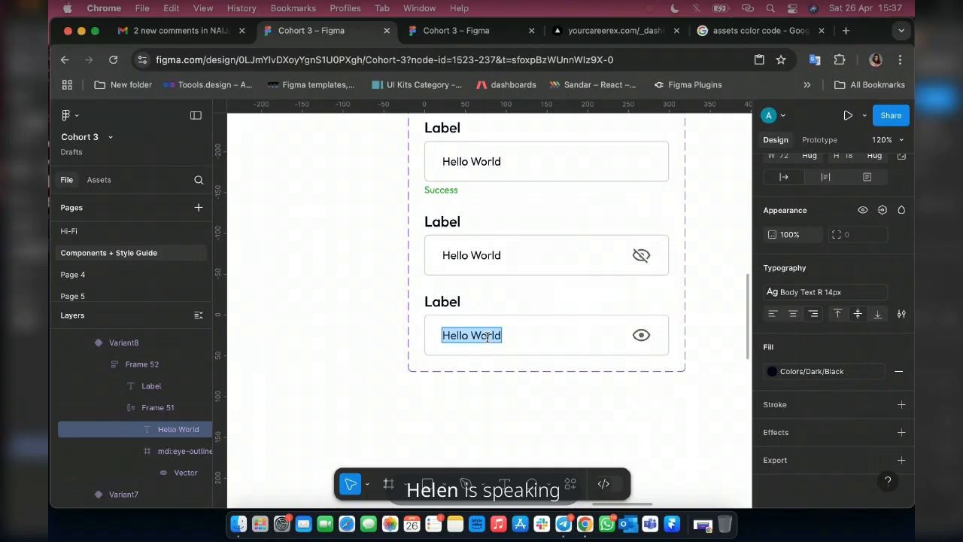
{"action": "type", "text": "*"}
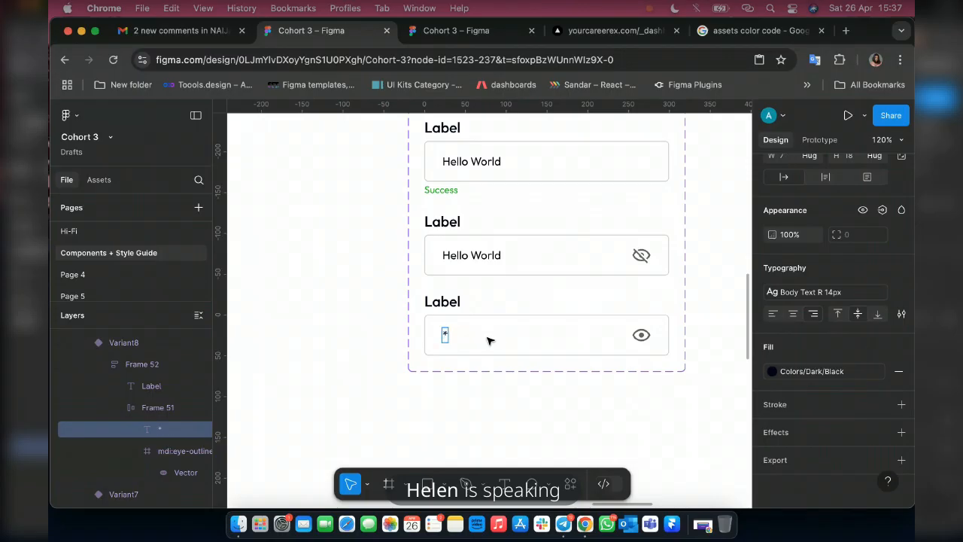
{"action": "type", "text": "*******"}
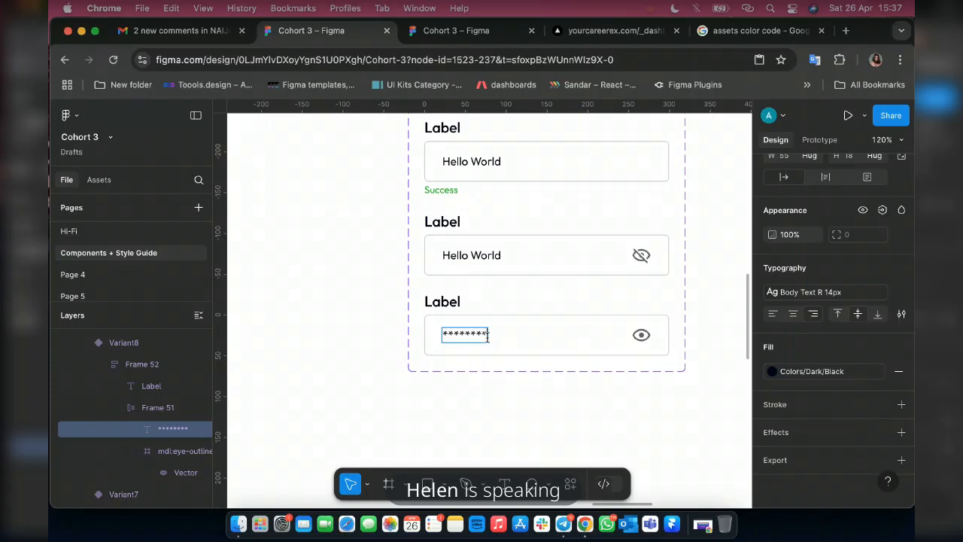
{"action": "key", "text": "Escape"}
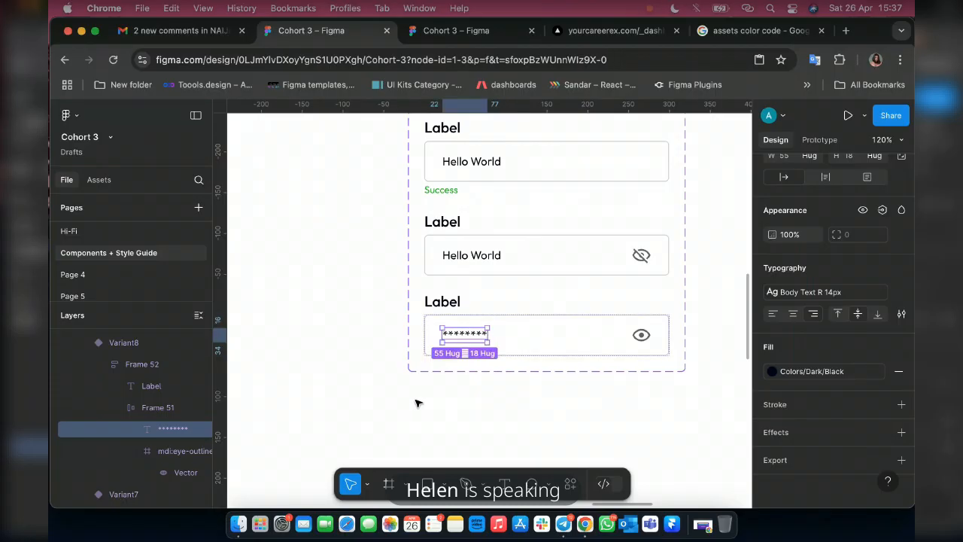
{"action": "left_click", "coordinate": [415, 403]}
Review Frame 37's sample fields and buttons, the colour styles frame, and Section 42's Button and Input fields component sets.
{"action": "scroll", "coordinate": [466, 400], "scroll_direction": "down", "scroll_amount": 5}
{"action": "scroll", "coordinate": [585, 393], "scroll_direction": "down", "scroll_amount": 2}
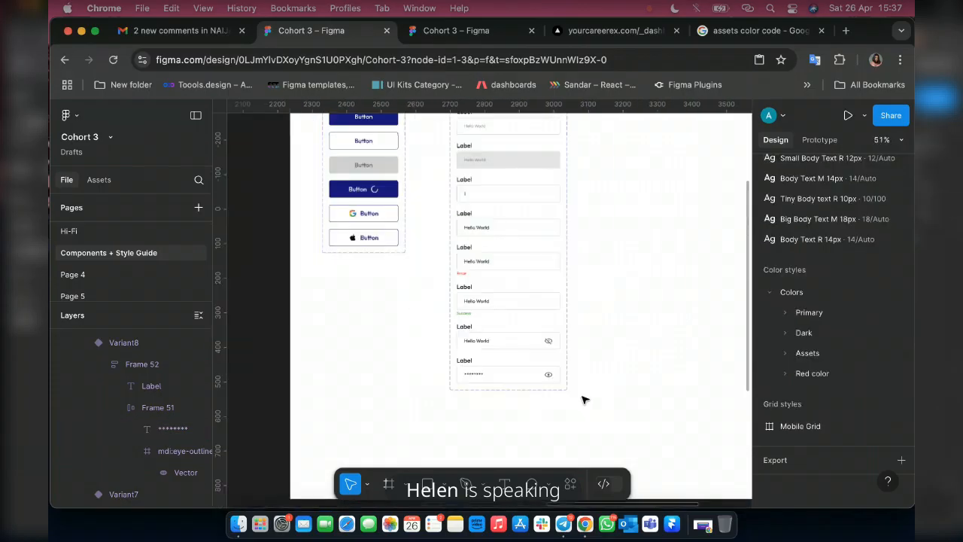
{"action": "scroll", "coordinate": [425, 380], "scroll_direction": "left", "scroll_amount": 10}
{"action": "scroll", "coordinate": [422, 381], "scroll_direction": "left", "scroll_amount": 20}
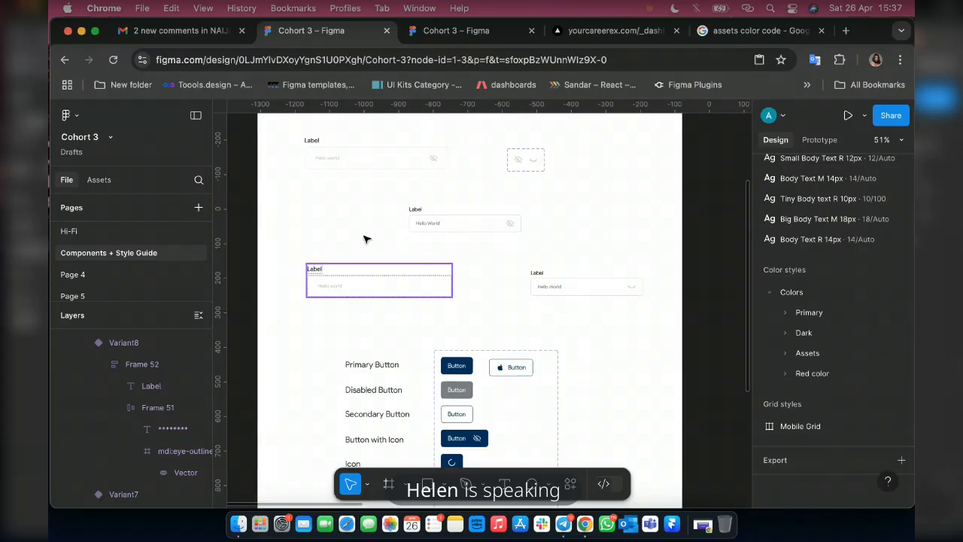
{"action": "scroll", "coordinate": [360, 269], "scroll_direction": "down", "scroll_amount": 2}
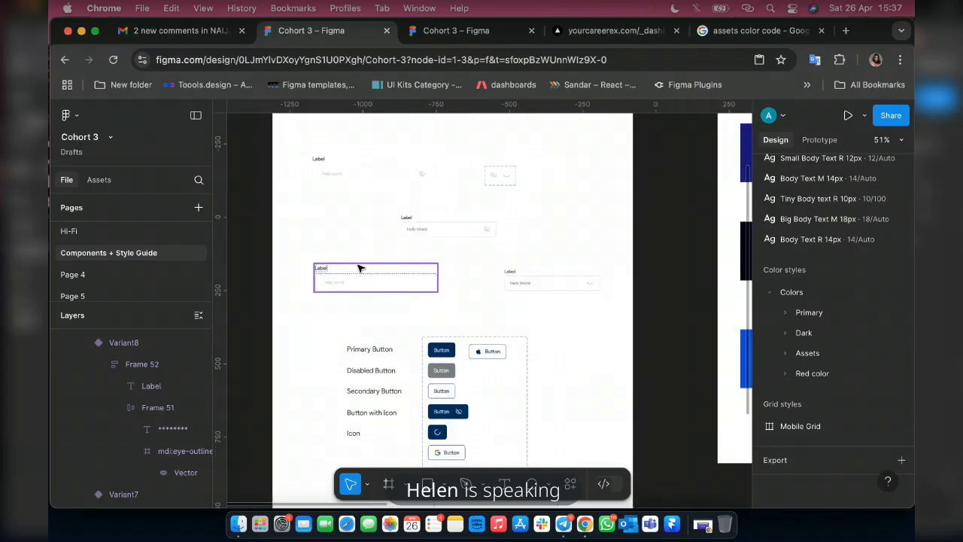
{"action": "scroll", "coordinate": [359, 268], "scroll_direction": "down", "scroll_amount": 4}
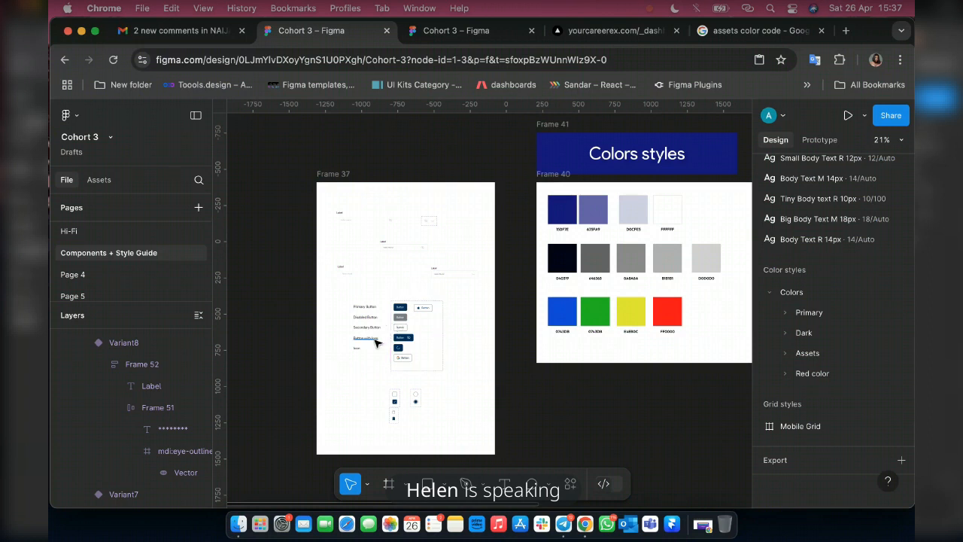
{"action": "scroll", "coordinate": [447, 333], "scroll_direction": "right", "scroll_amount": 10}
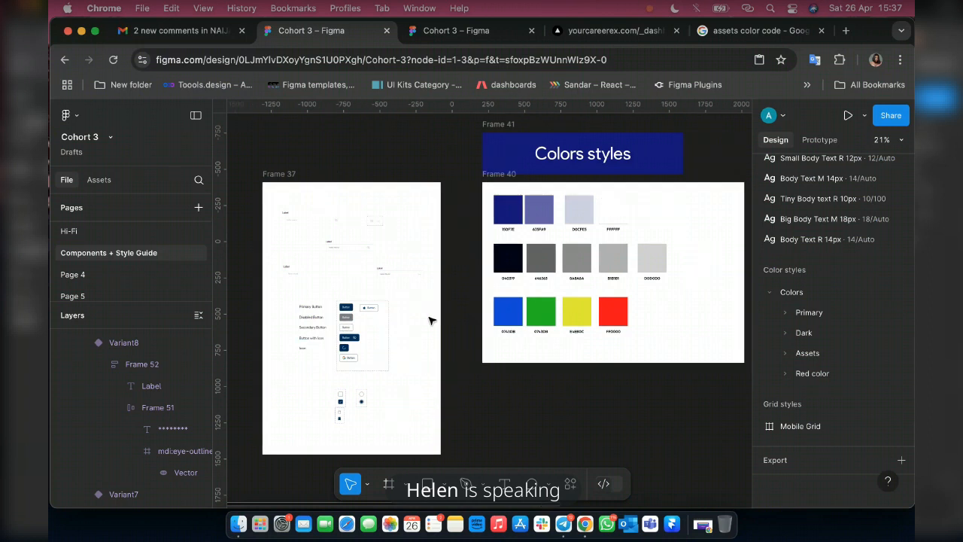
{"action": "scroll", "coordinate": [301, 207], "scroll_direction": "up", "scroll_amount": 5}
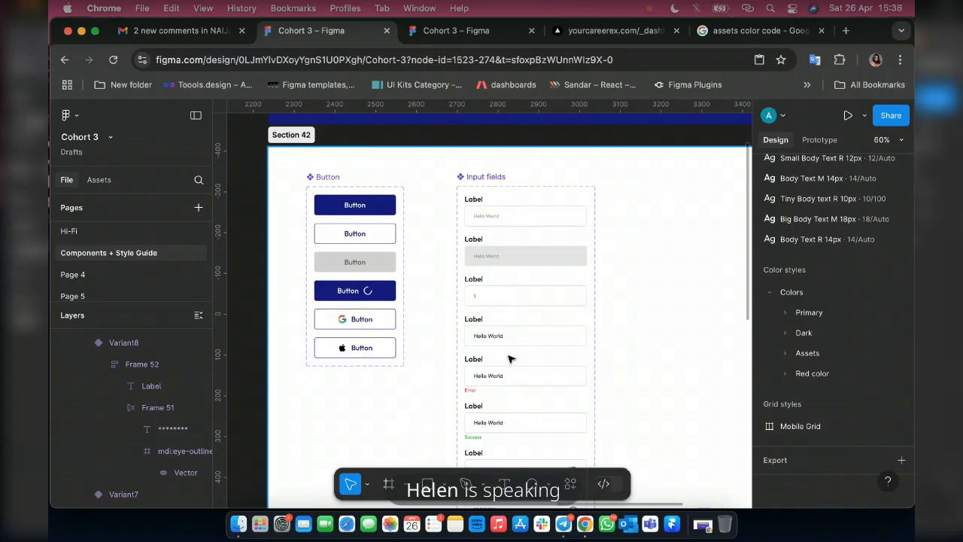
{"action": "left_click", "coordinate": [402, 296]}
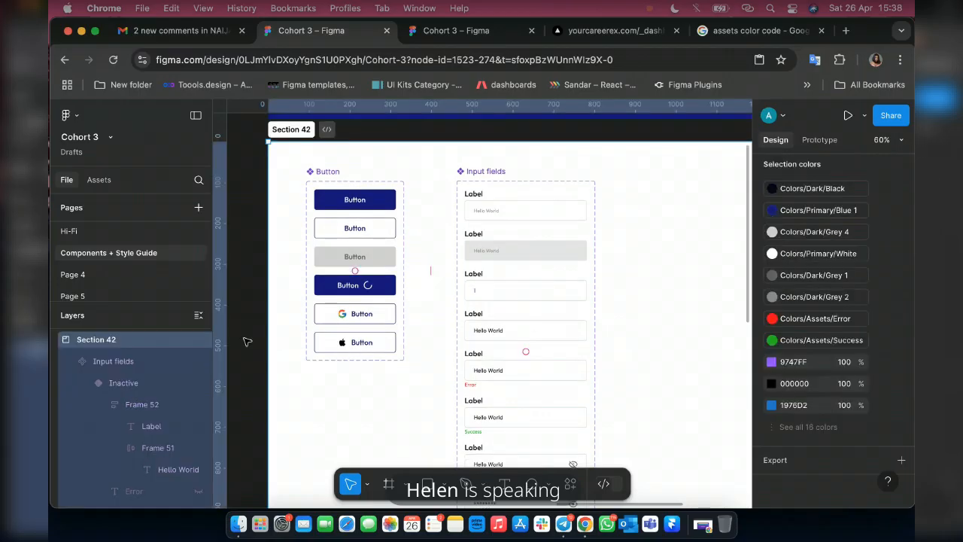
{"action": "scroll", "coordinate": [275, 339], "scroll_direction": "down", "scroll_amount": 3}
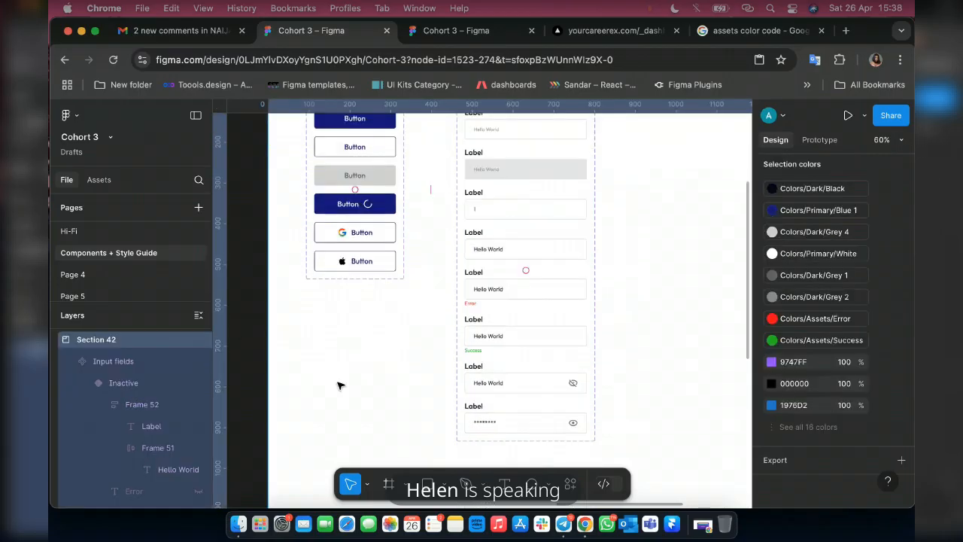
{"action": "scroll", "coordinate": [338, 386], "scroll_direction": "up", "scroll_amount": 3}
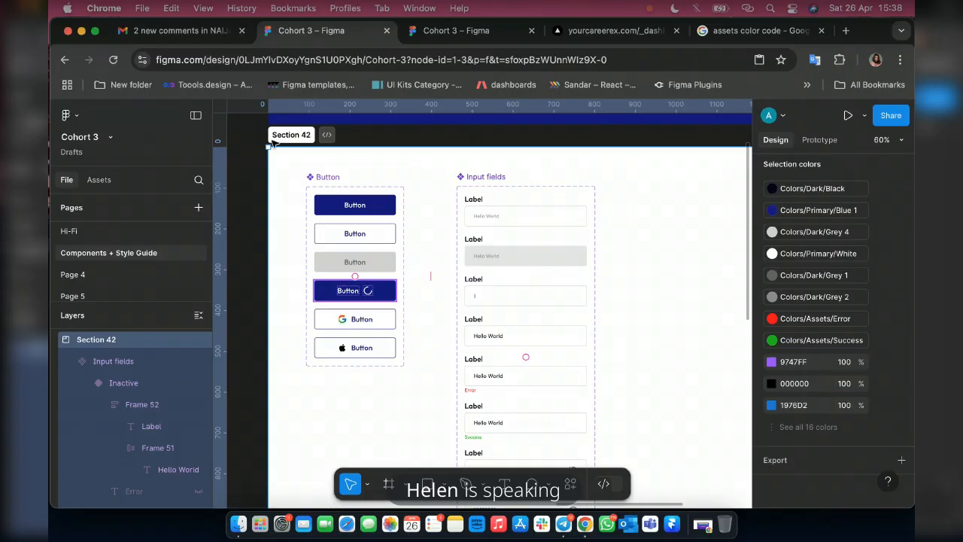
Ungroup Section 42 and draw a white frame about 1452 × 1154 around the Button and Input fields component sets.
{"action": "key", "text": "super+shift+g"}
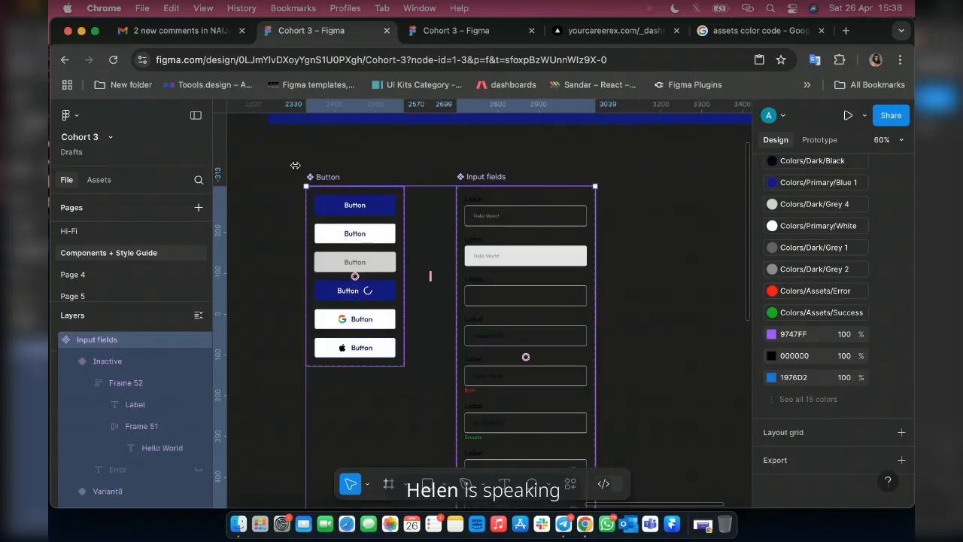
{"action": "scroll", "coordinate": [348, 246], "scroll_direction": "down", "scroll_amount": 1}
{"action": "scroll", "coordinate": [348, 247], "scroll_direction": "down", "scroll_amount": 5}
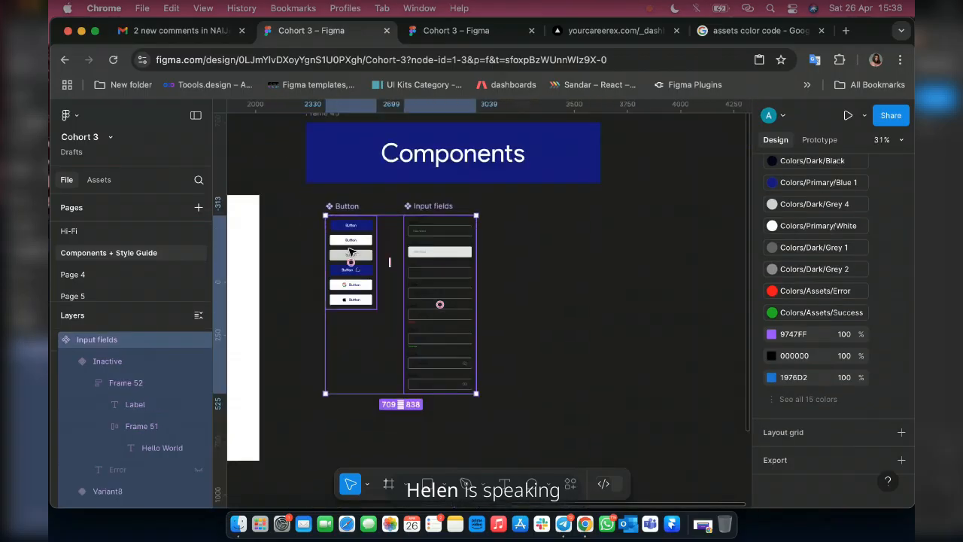
{"action": "scroll", "coordinate": [350, 250], "scroll_direction": "down", "scroll_amount": 3}
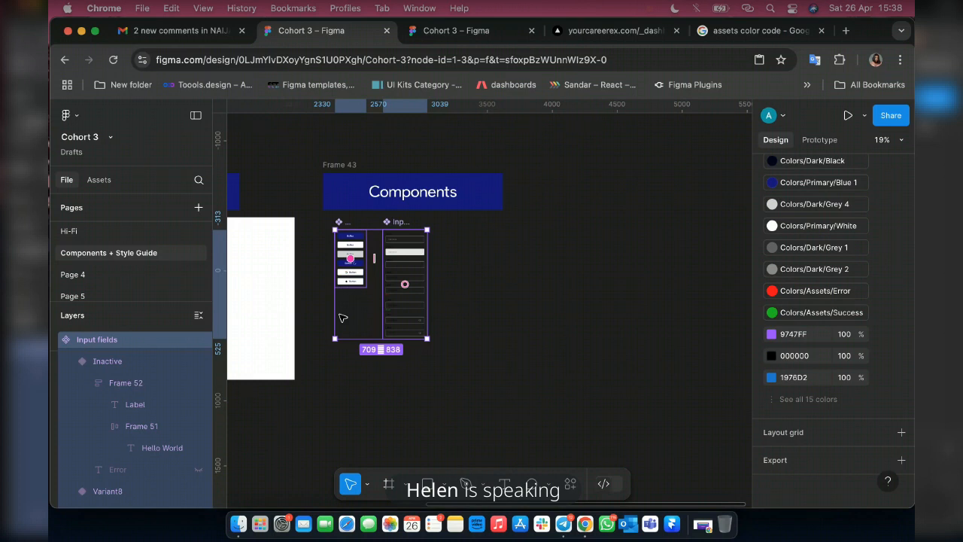
{"action": "key", "text": "f"}
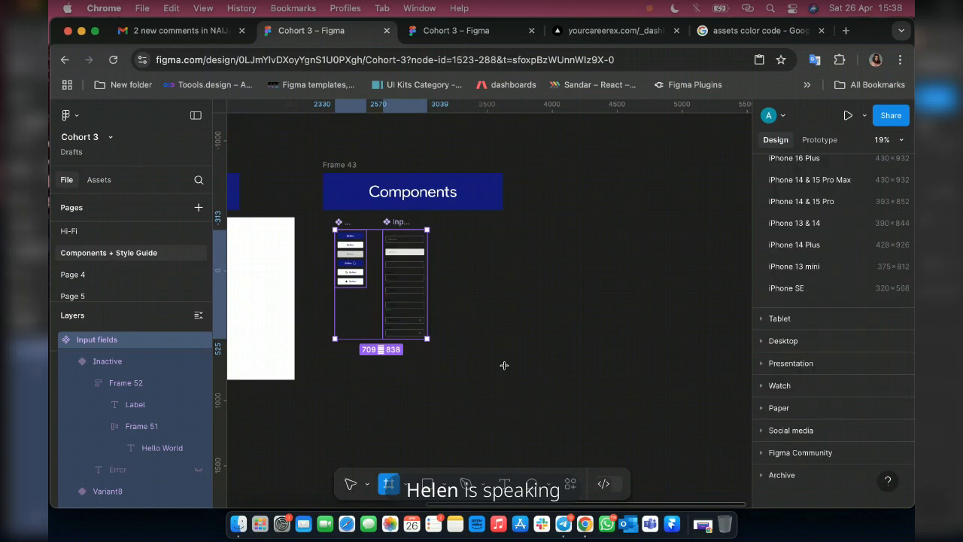
{"action": "left_click_drag", "start_coordinate": [323, 217], "coordinate": [511, 367]}
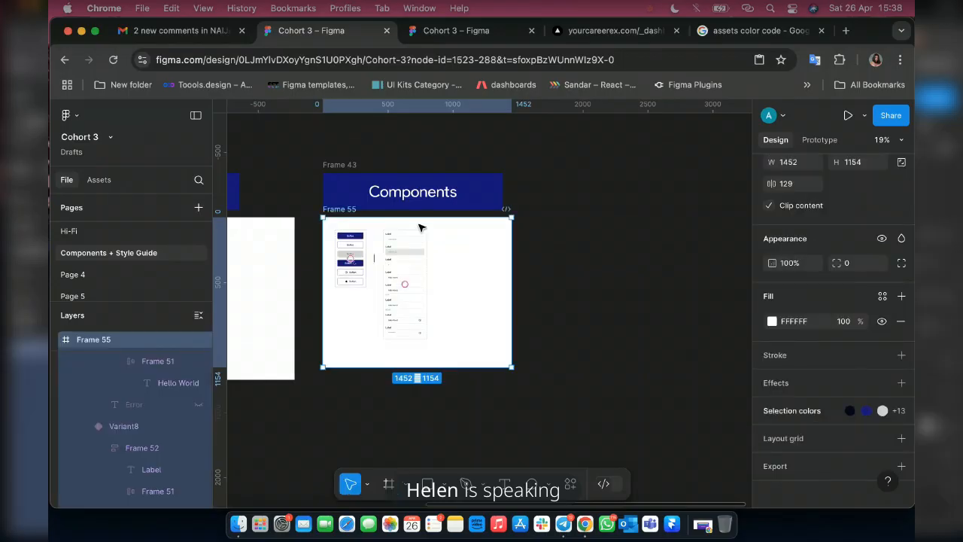
Draw a rectangle about 64 × 70 in the empty area beside the Input fields component set.
{"action": "scroll", "coordinate": [420, 227], "scroll_direction": "up", "scroll_amount": 5}
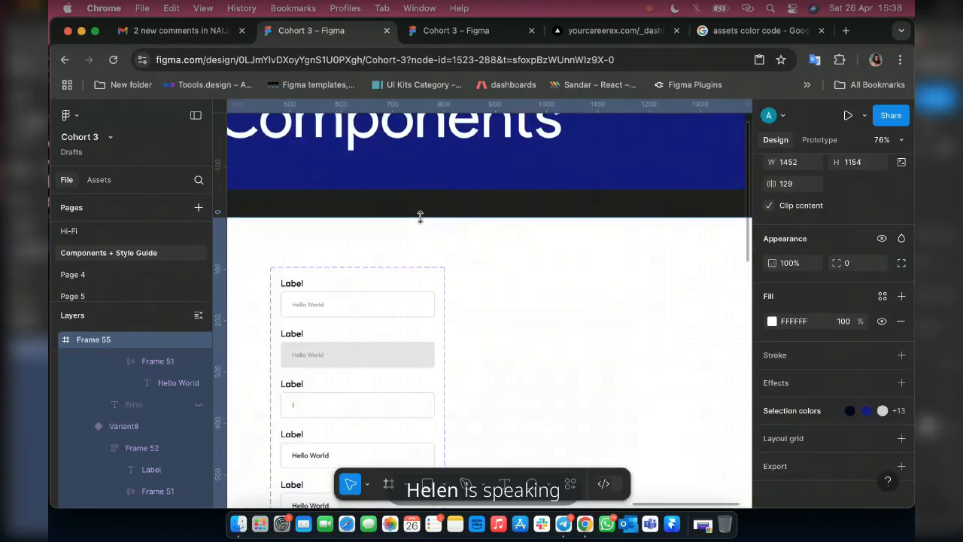
{"action": "scroll", "coordinate": [423, 218], "scroll_direction": "down", "scroll_amount": 1}
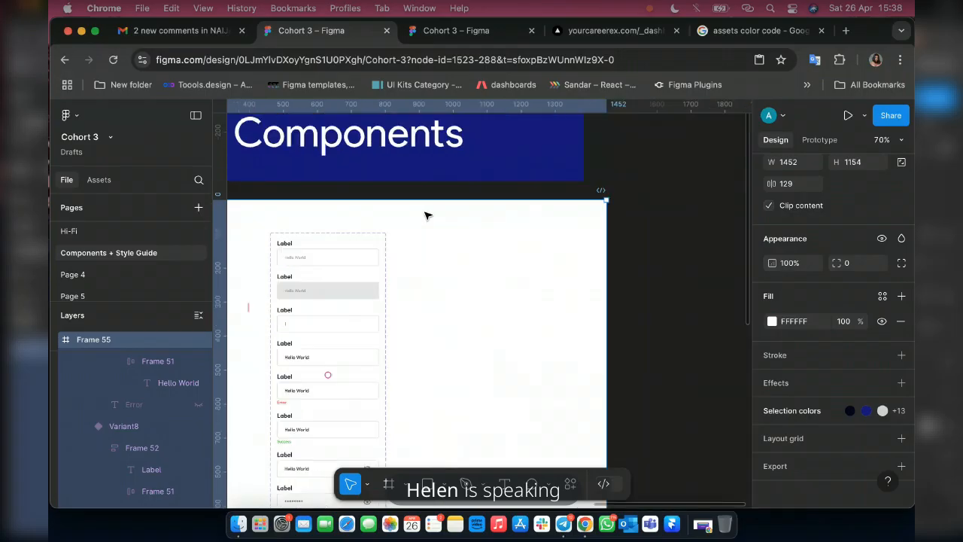
{"action": "scroll", "coordinate": [425, 216], "scroll_direction": "down", "scroll_amount": 3}
{"action": "scroll", "coordinate": [425, 216], "scroll_direction": "up", "scroll_amount": 3}
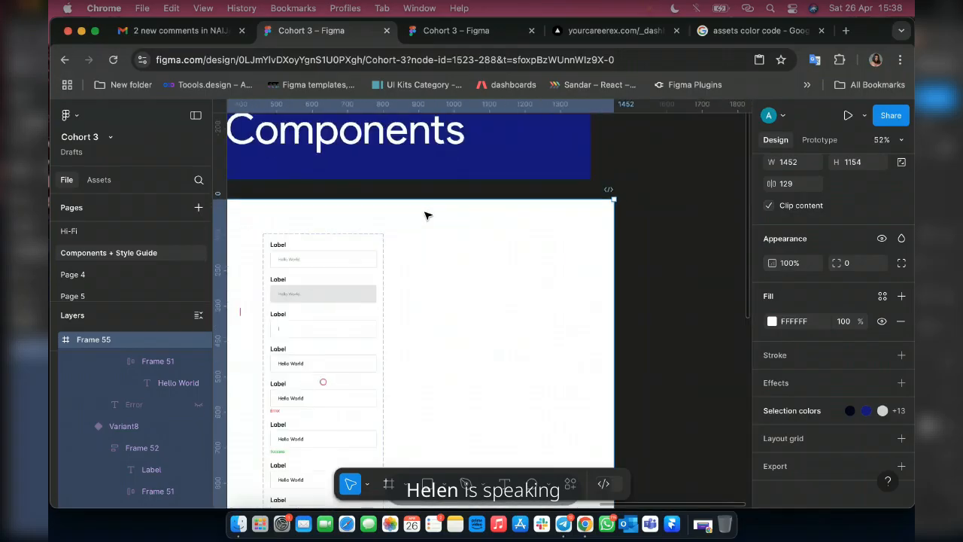
{"action": "scroll", "coordinate": [468, 301], "scroll_direction": "up", "scroll_amount": 2}
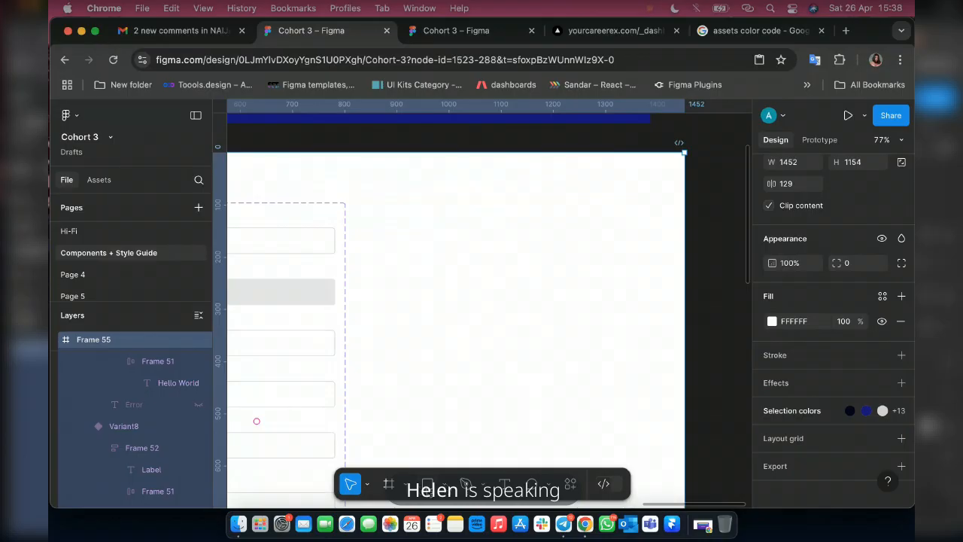
{"action": "key", "text": "r"}
{"action": "scroll", "coordinate": [395, 219], "scroll_direction": "up", "scroll_amount": 3}
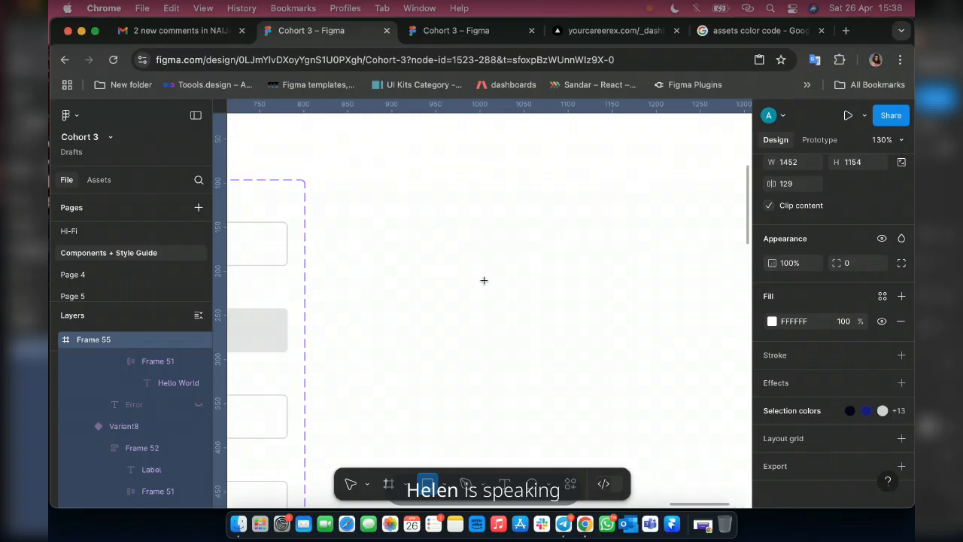
{"action": "left_click_drag", "start_coordinate": [427, 221], "coordinate": [484, 283]}
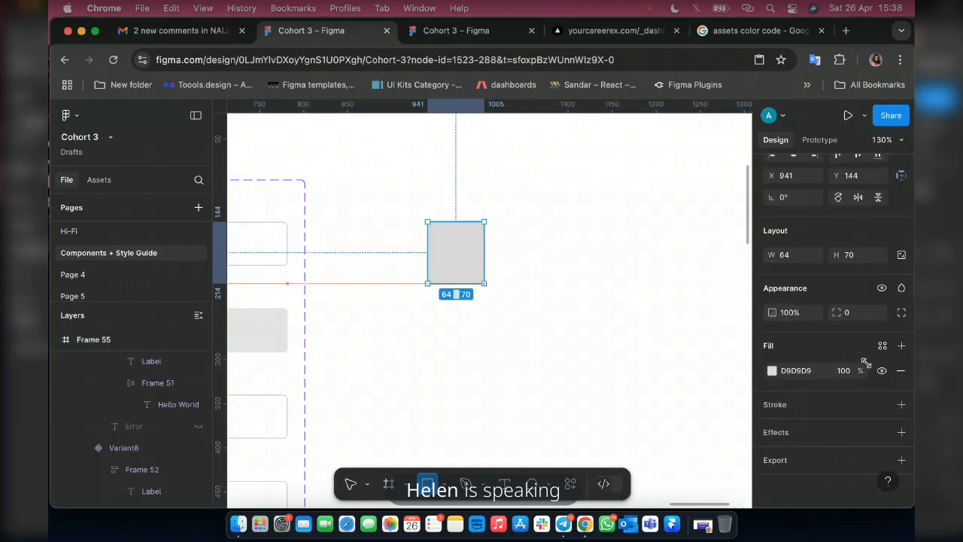
Set the rectangle's width and height to 60.
{"action": "left_click", "coordinate": [796, 257]}
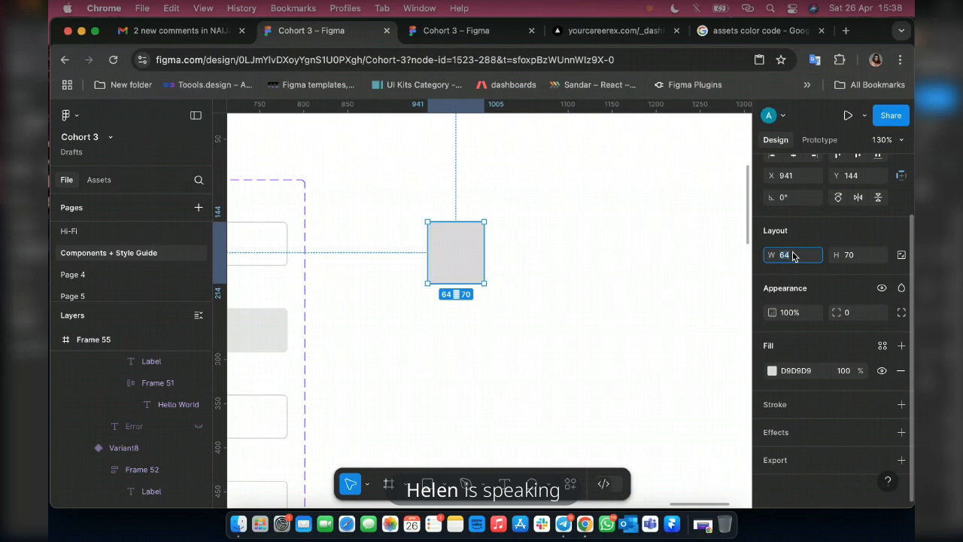
{"action": "type", "text": "60"}
{"action": "key", "text": "Return"}
{"action": "left_click", "coordinate": [857, 262]}
{"action": "type", "text": "60"}
{"action": "key", "text": "Return"}
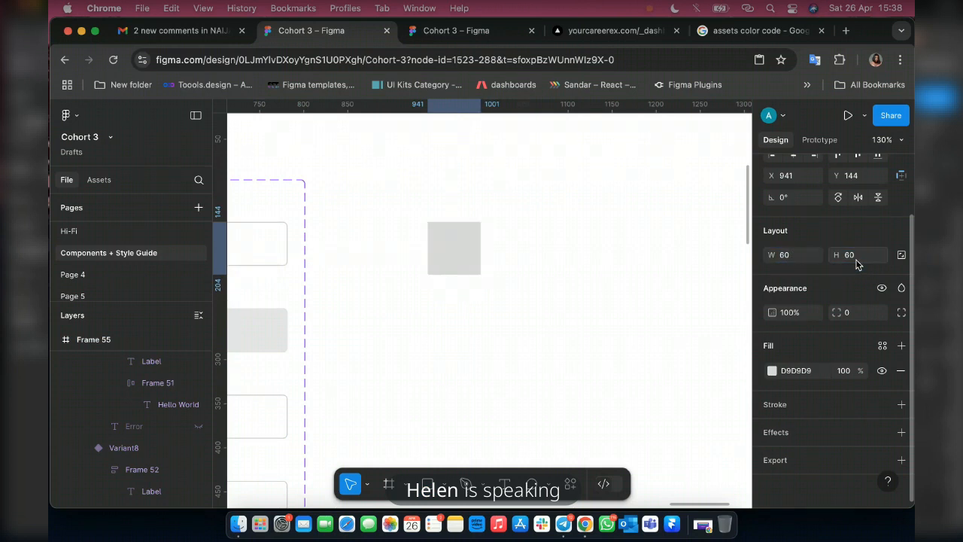
Round the 60 × 60 square into a circle with a corner radius of 50.
{"action": "left_click", "coordinate": [852, 321]}
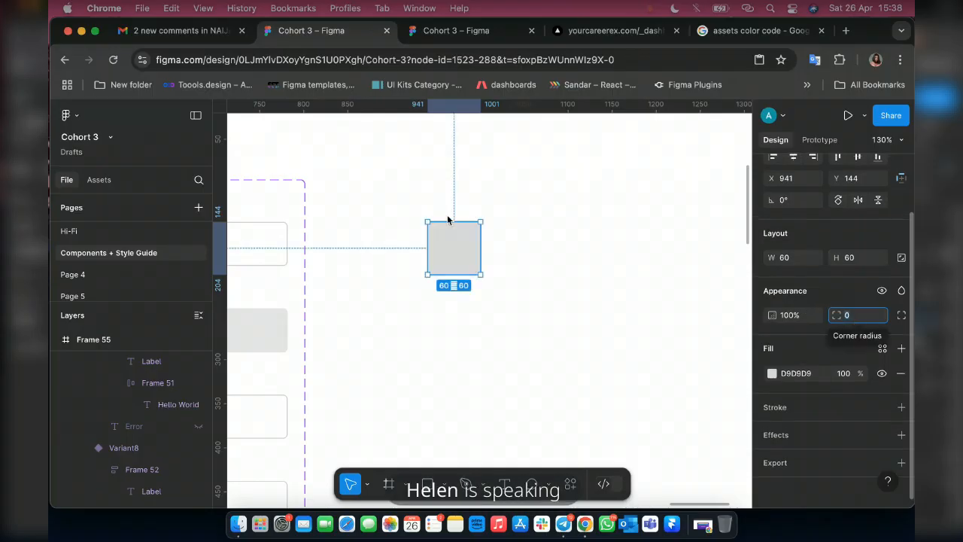
{"action": "type", "text": "50"}
{"action": "key", "text": "Return"}
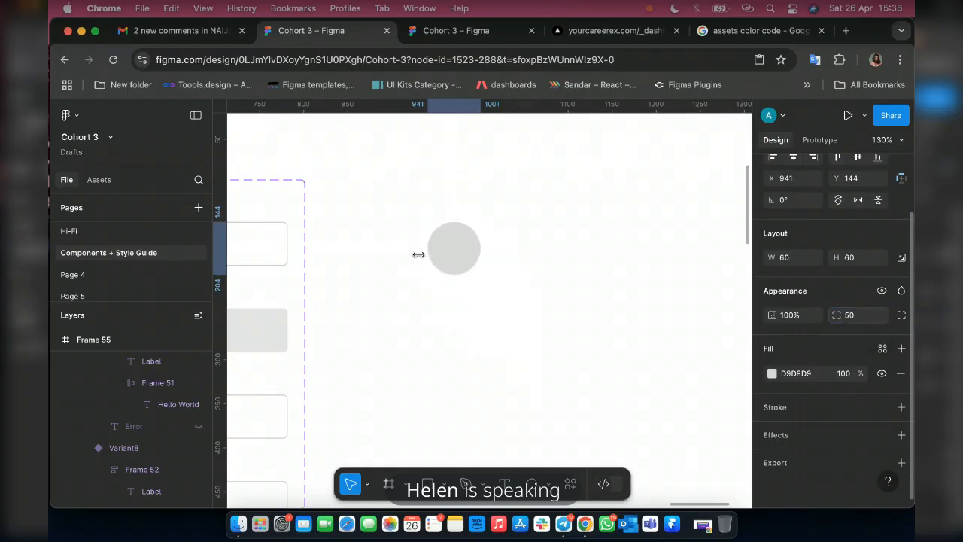
Lock the circle's aspect ratio and set its size to 50 × 50.
{"action": "scroll", "coordinate": [427, 252], "scroll_direction": "up", "scroll_amount": 5}
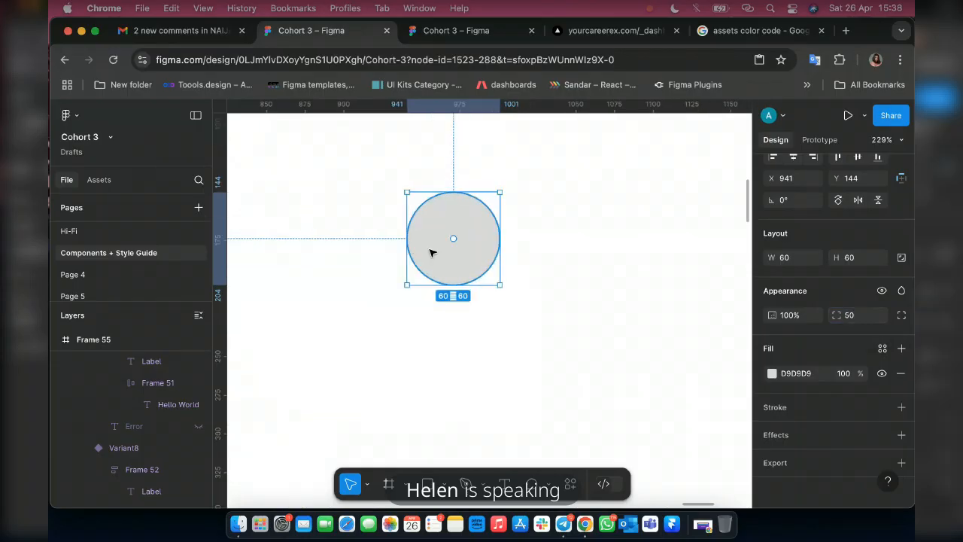
{"action": "scroll", "coordinate": [431, 253], "scroll_direction": "down", "scroll_amount": 5}
{"action": "scroll", "coordinate": [441, 258], "scroll_direction": "down", "scroll_amount": 5}
{"action": "scroll", "coordinate": [441, 258], "scroll_direction": "up", "scroll_amount": 10}
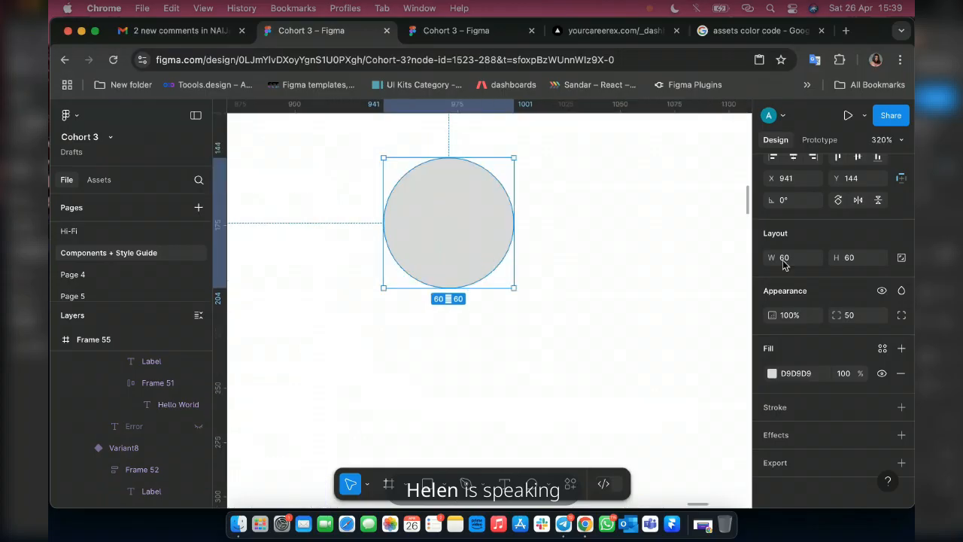
{"action": "left_click", "coordinate": [783, 258]}
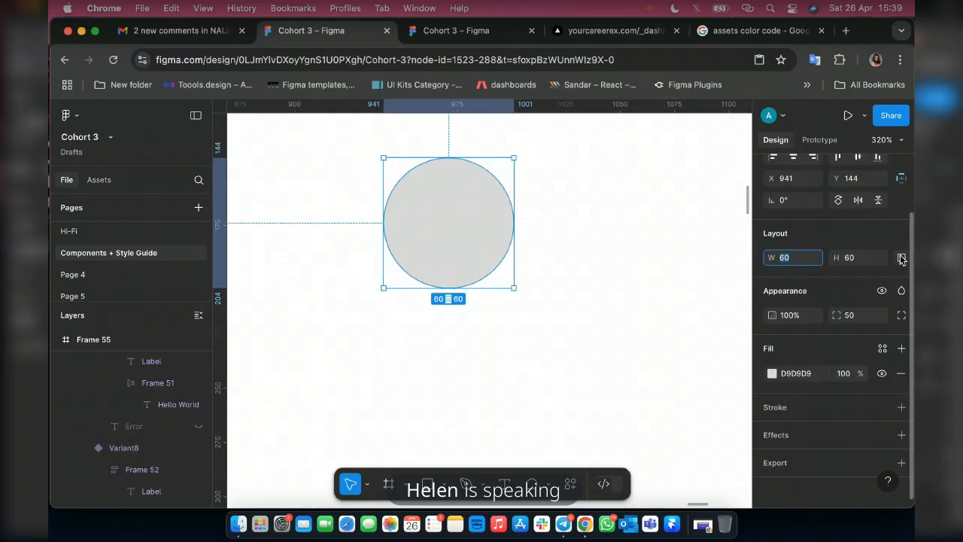
{"action": "left_click", "coordinate": [785, 250]}
{"action": "scroll", "coordinate": [903, 262], "scroll_direction": "up", "scroll_amount": 2}
{"action": "left_click", "coordinate": [900, 327]}
{"action": "left_click", "coordinate": [793, 328]}
{"action": "type", "text": "50"}
{"action": "key", "text": "Return"}
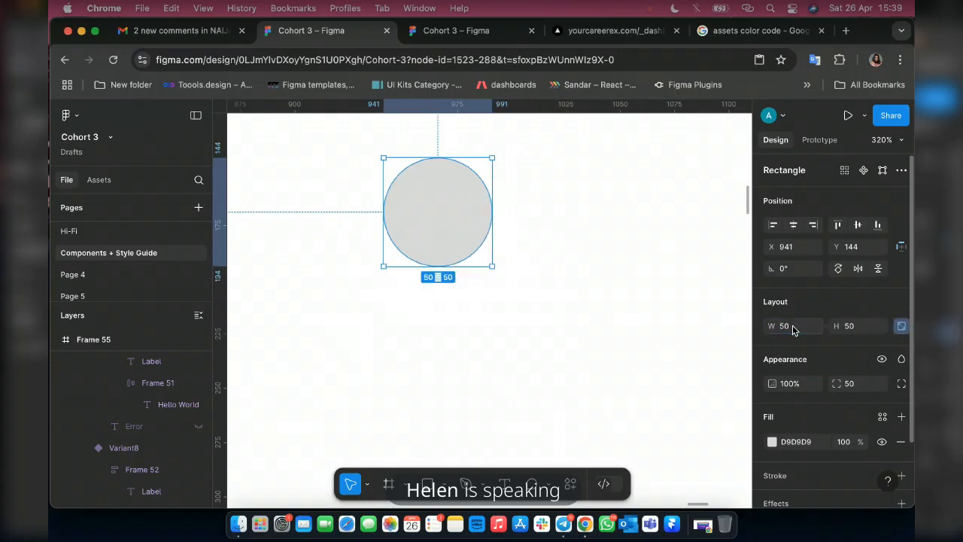
Give the circle an inside stroke of weight 3 in the Blue 1 style and remove its fill.
{"action": "scroll", "coordinate": [871, 340], "scroll_direction": "down", "scroll_amount": 3}
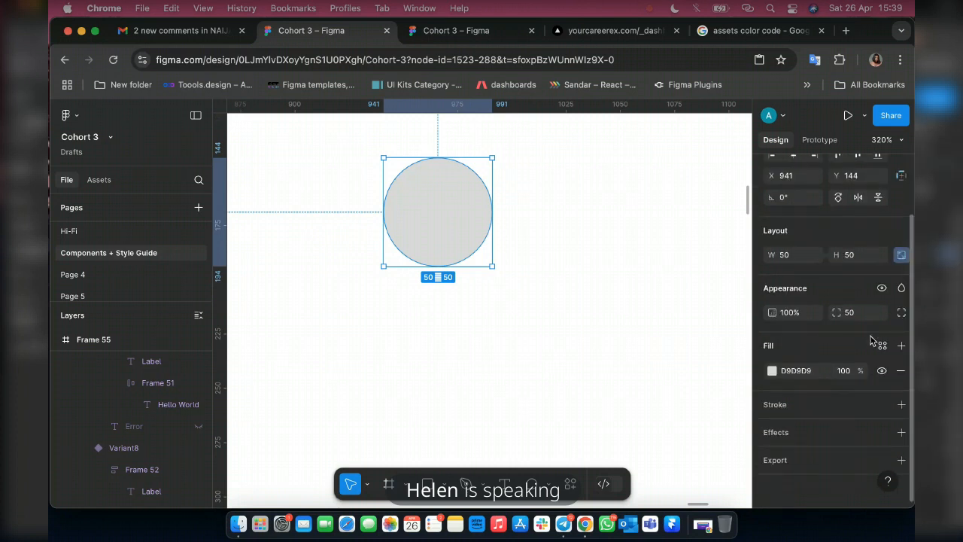
{"action": "left_click", "coordinate": [882, 404]}
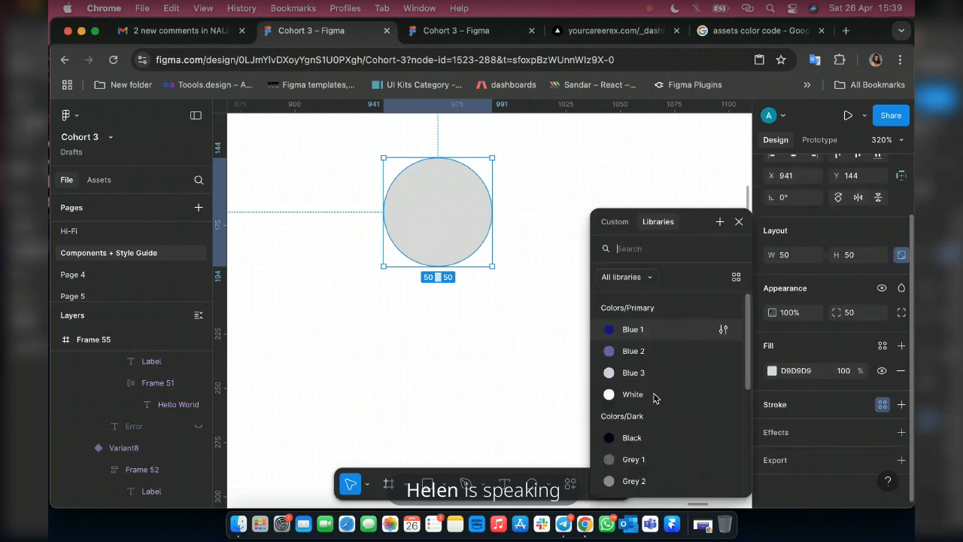
{"action": "left_click", "coordinate": [634, 331]}
{"action": "left_click", "coordinate": [844, 453]}
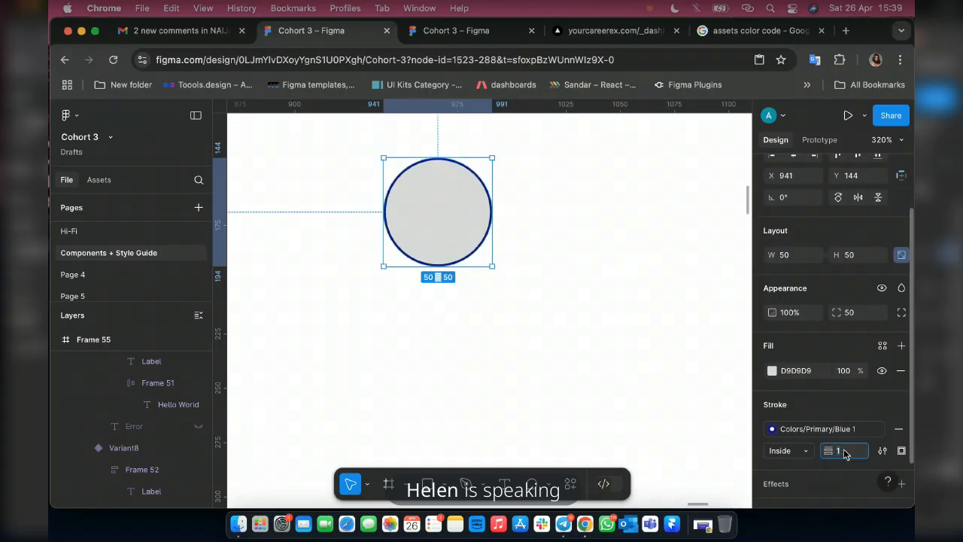
{"action": "type", "text": "3"}
{"action": "key", "text": "Return"}
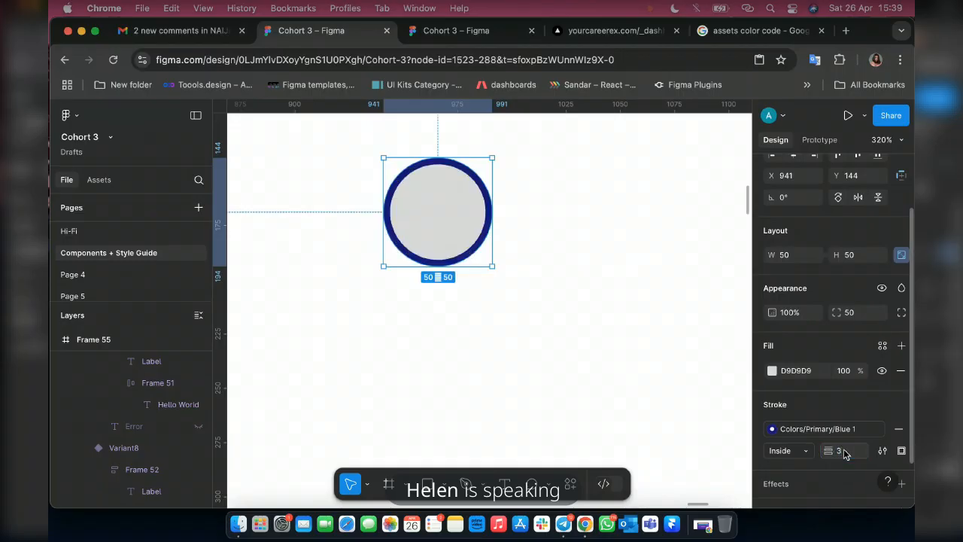
{"action": "left_click", "coordinate": [901, 376]}
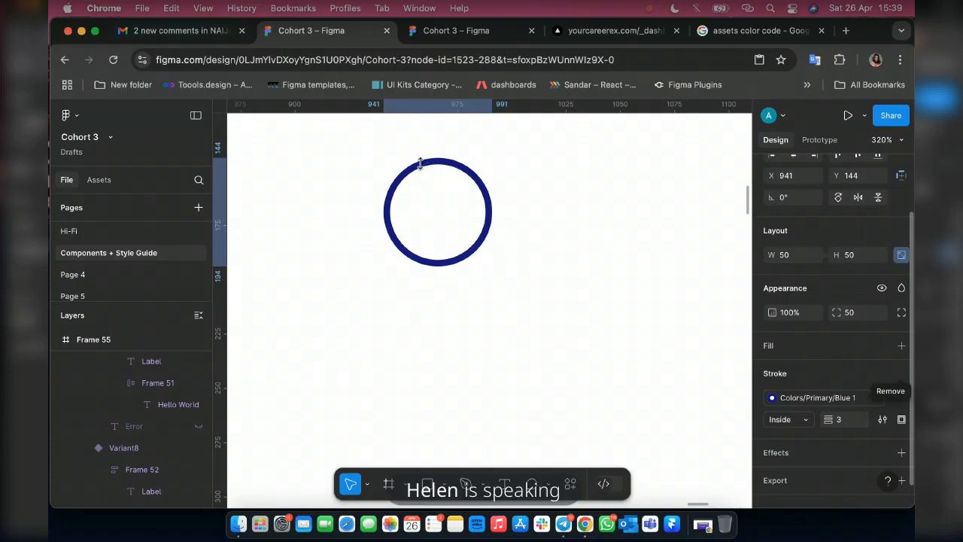
{"action": "left_click", "coordinate": [420, 221]}
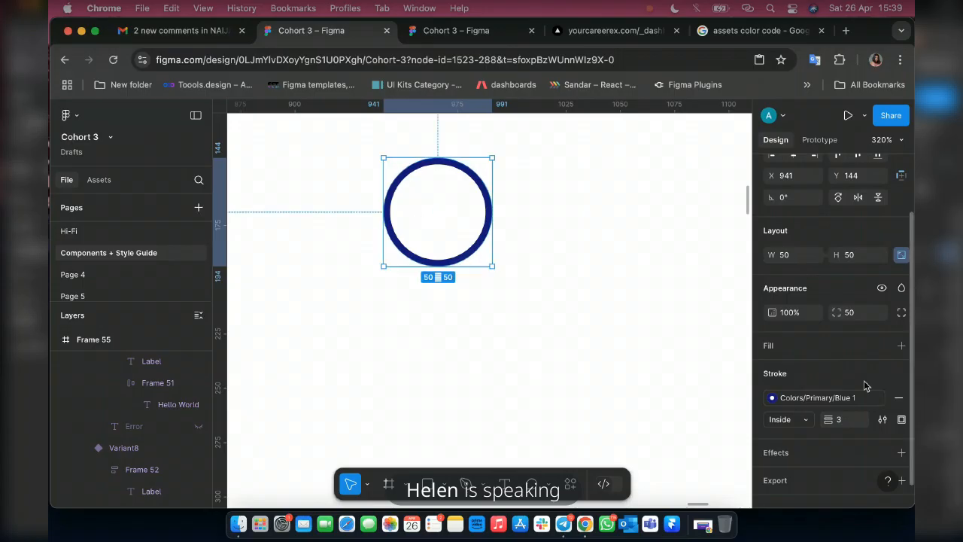
Duplicate the ring in place and resize the copy to 38 × 38, centred inside the original.
{"action": "scroll", "coordinate": [529, 318], "scroll_direction": "down", "scroll_amount": 5}
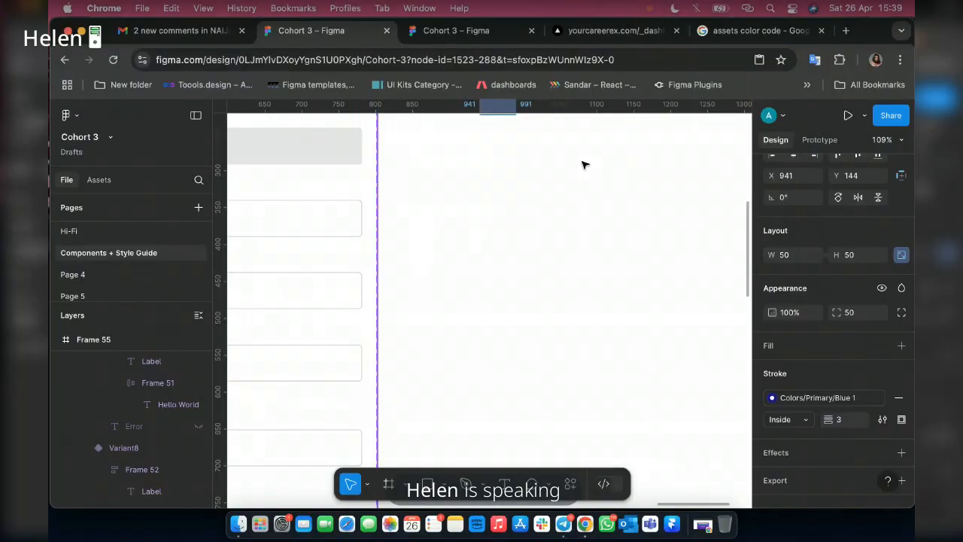
{"action": "scroll", "coordinate": [538, 224], "scroll_direction": "up", "scroll_amount": 5}
{"action": "scroll", "coordinate": [538, 225], "scroll_direction": "up", "scroll_amount": 1}
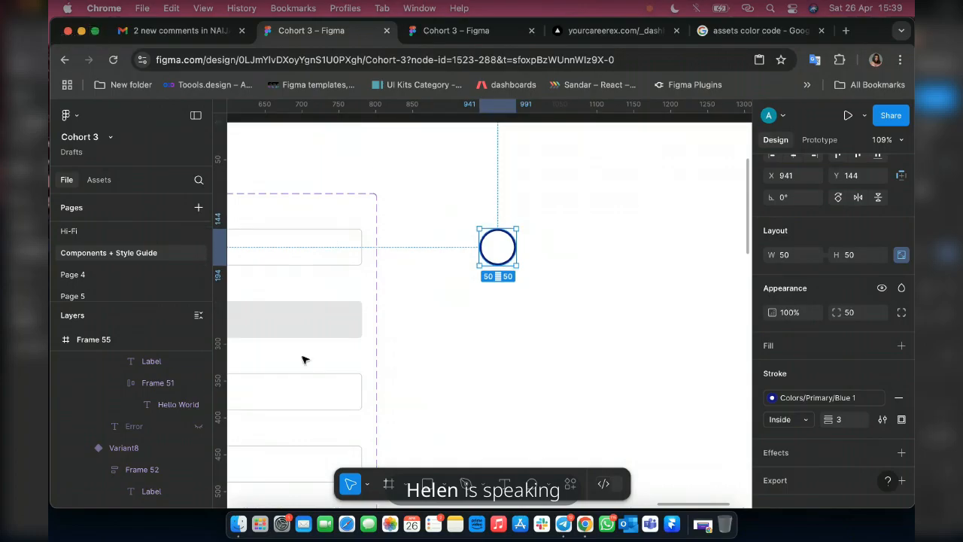
{"action": "scroll", "coordinate": [524, 234], "scroll_direction": "up", "scroll_amount": 10}
{"action": "scroll", "coordinate": [524, 234], "scroll_direction": "down", "scroll_amount": 5}
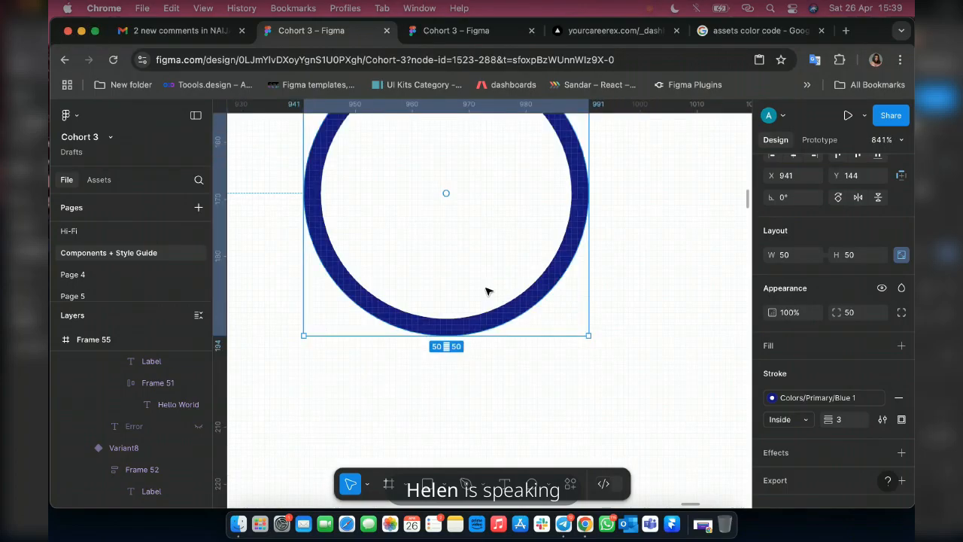
{"action": "scroll", "coordinate": [555, 256], "scroll_direction": "down", "scroll_amount": 3}
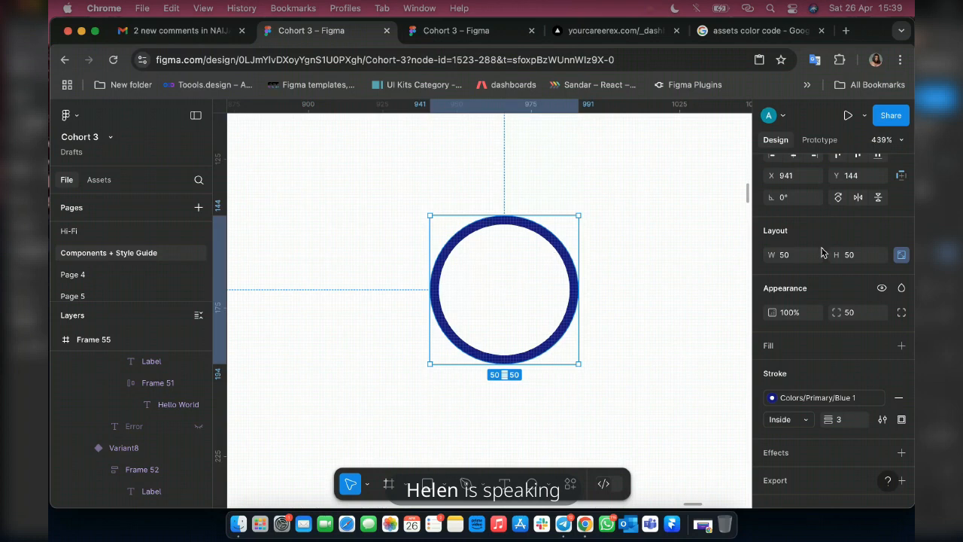
{"action": "scroll", "coordinate": [860, 226], "scroll_direction": "up", "scroll_amount": 3}
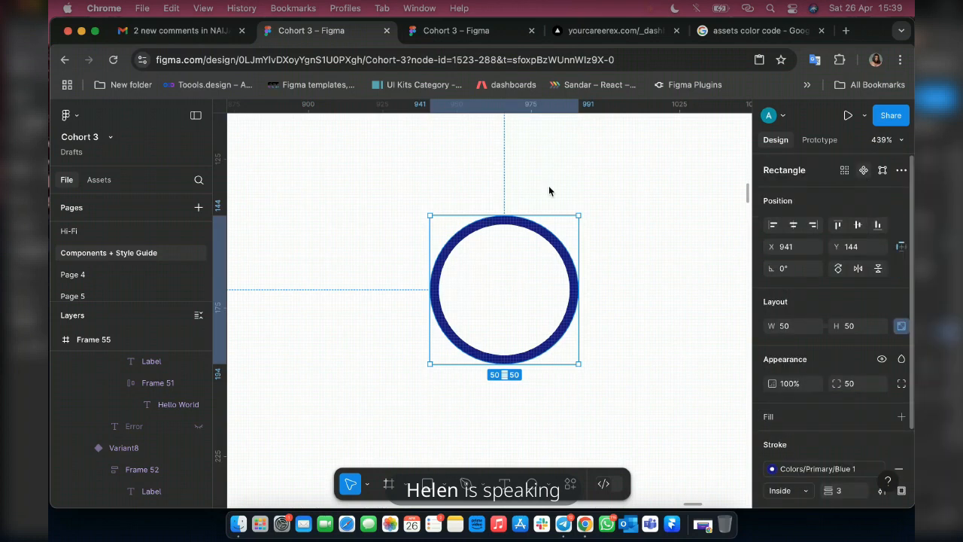
{"action": "left_click", "coordinate": [862, 169]}
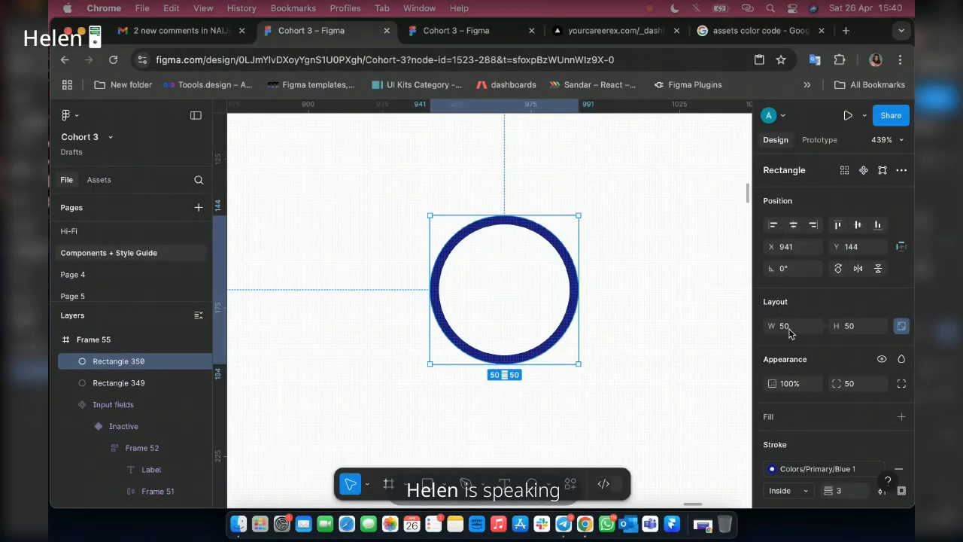
{"action": "left_click", "coordinate": [790, 332]}
{"action": "type", "text": "38"}
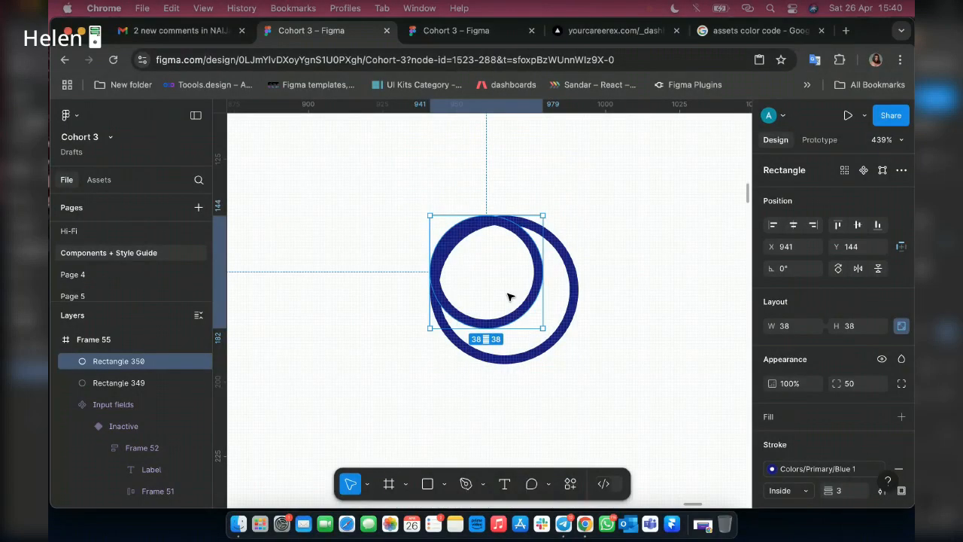
{"action": "mouse_move", "coordinate": [508, 294]}
{"action": "left_mouse_down"}
{"action": "mouse_move", "coordinate": [514, 303]}
{"action": "mouse_move", "coordinate": [509, 290]}
{"action": "left_mouse_up"}
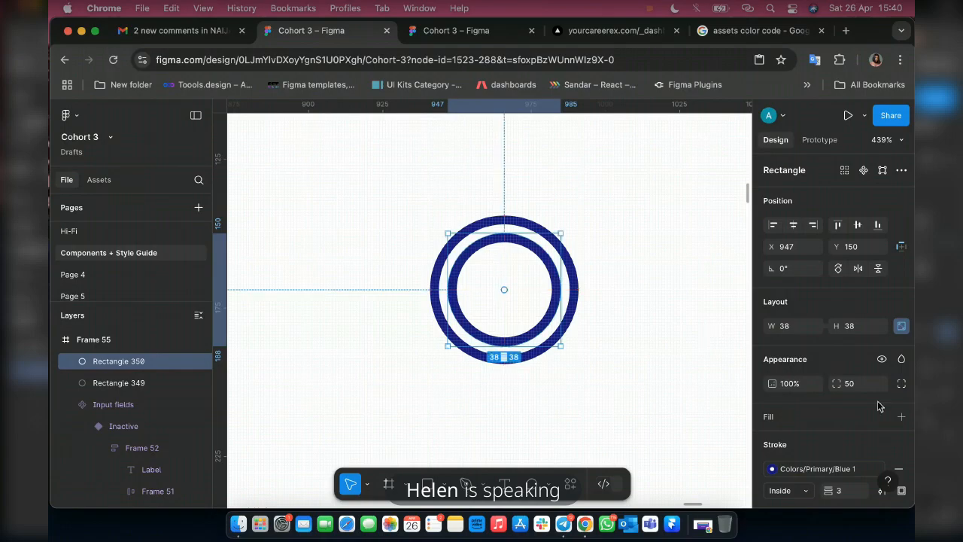
Apply the Blue 1 colour style as the fill of the inner 38 × 38 ring.
{"action": "scroll", "coordinate": [878, 403], "scroll_direction": "down", "scroll_amount": 3}
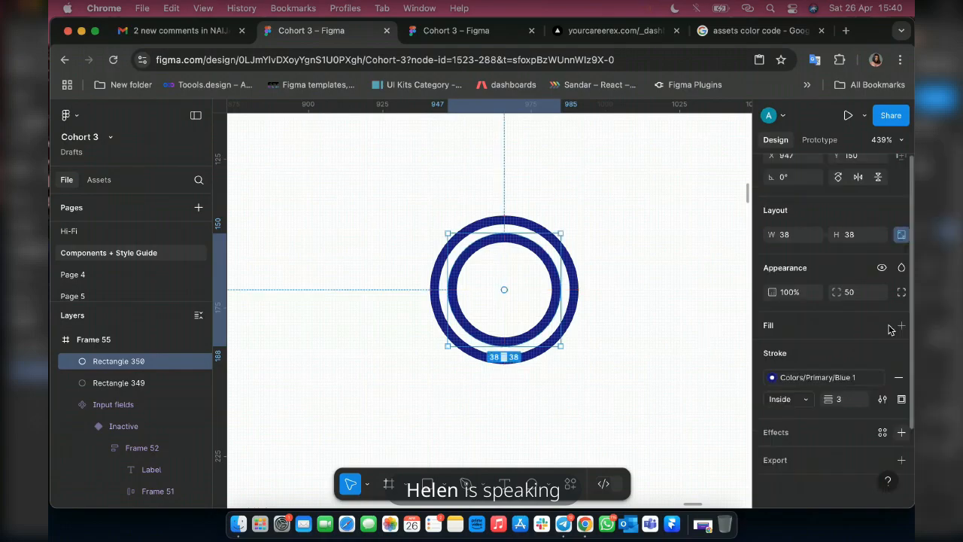
{"action": "left_click", "coordinate": [883, 326]}
{"action": "left_click", "coordinate": [633, 331]}
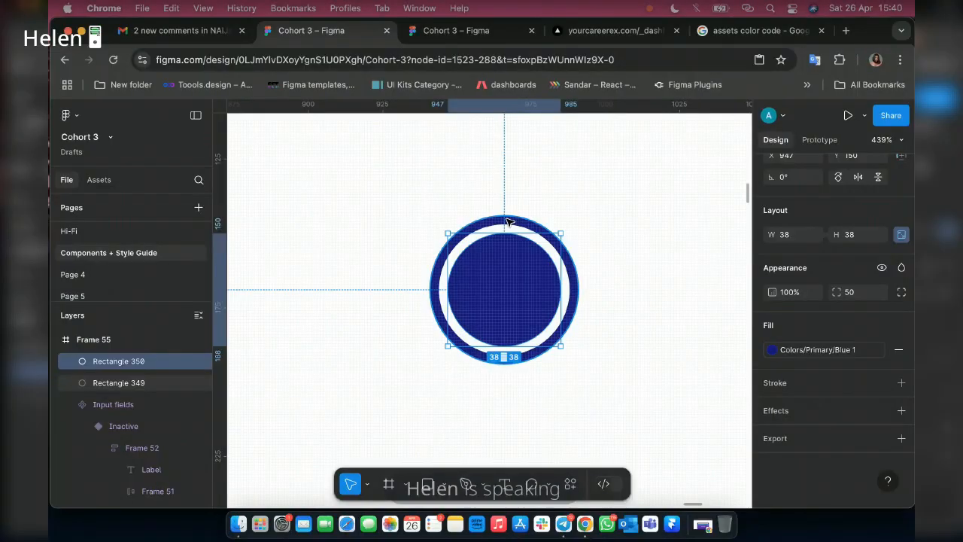
Turn the two blue circles into an auto layout component and add a second variant below it.
{"action": "left_click", "coordinate": [569, 329], "text": "shift"}
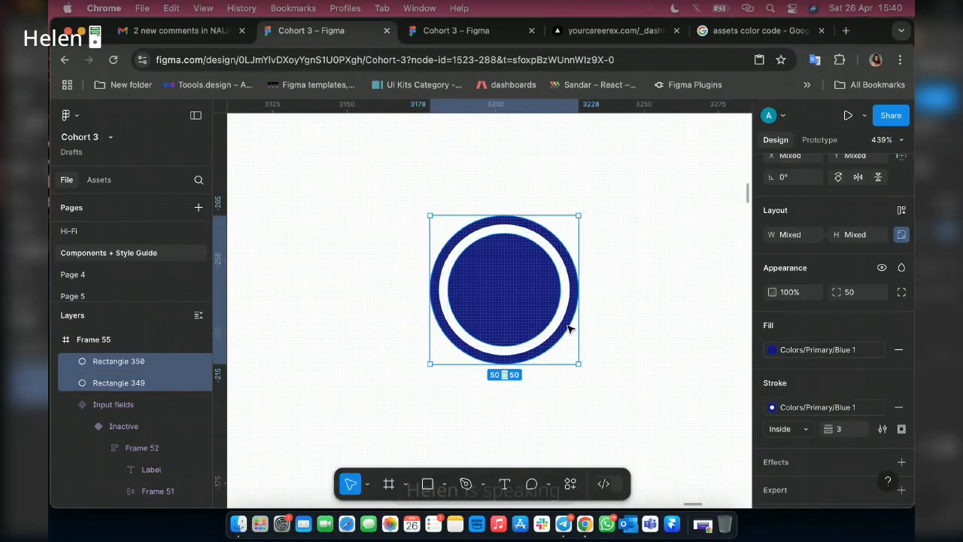
{"action": "right_click", "coordinate": [568, 329]}
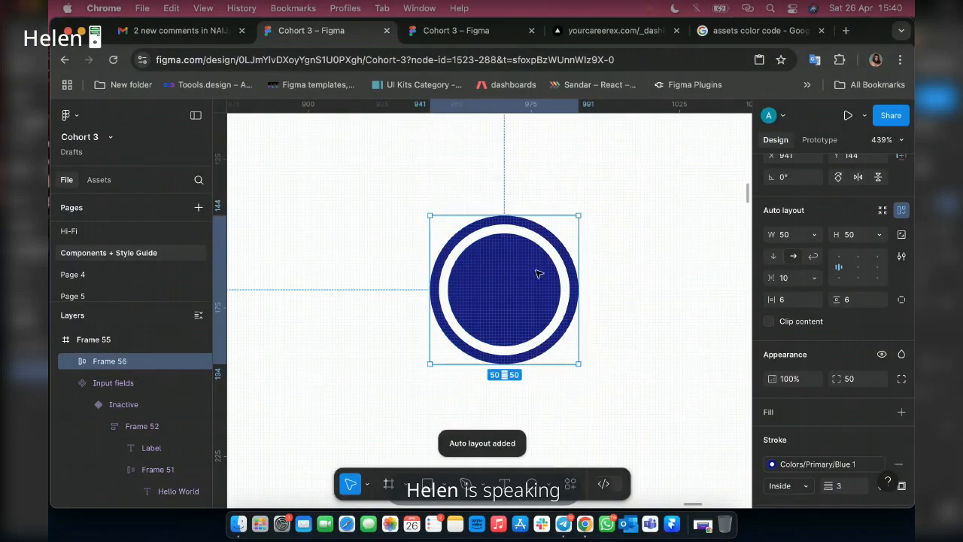
{"action": "scroll", "coordinate": [846, 213], "scroll_direction": "up", "scroll_amount": 3}
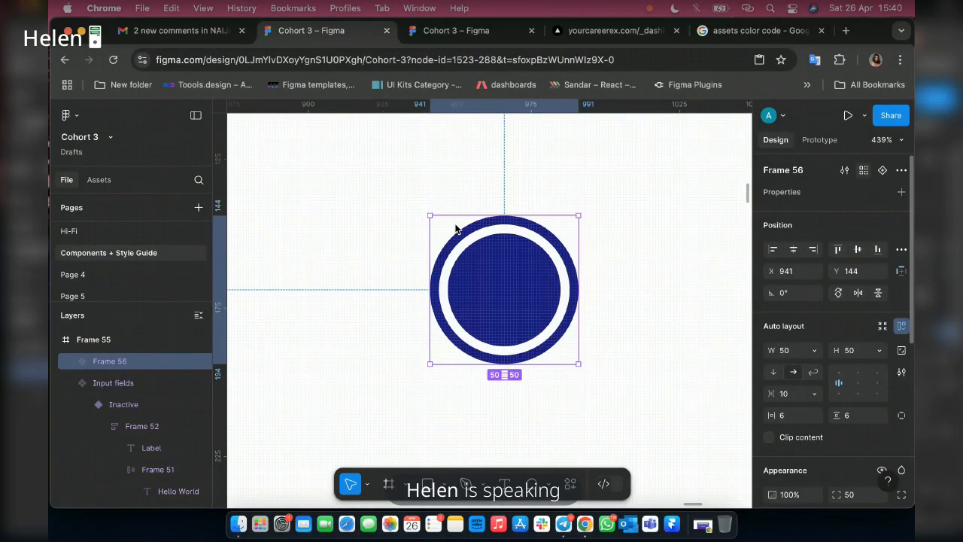
{"action": "left_click", "coordinate": [570, 338]}
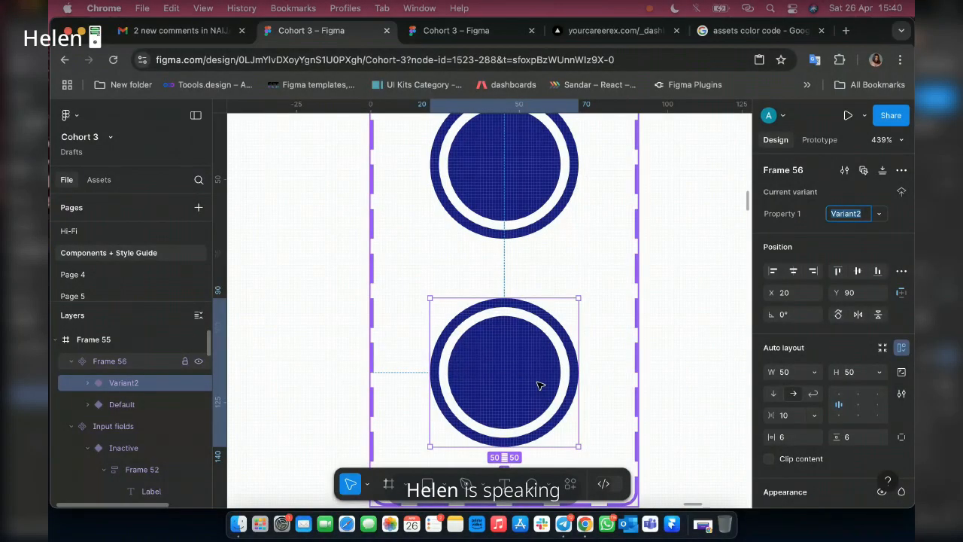
Delete the filled inner circle from the second variant, leaving only the outer ring.
{"action": "double_click", "coordinate": [507, 355]}
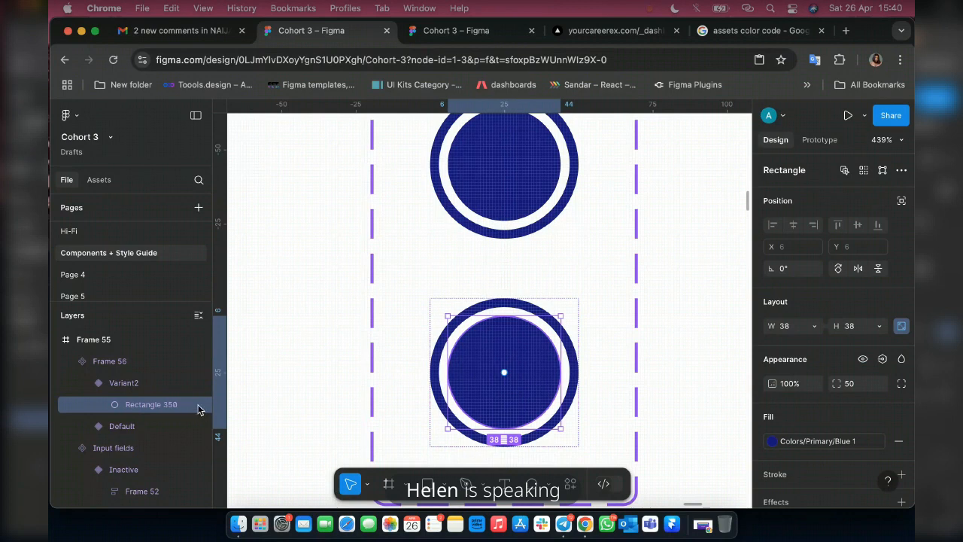
{"action": "key", "text": "Delete"}
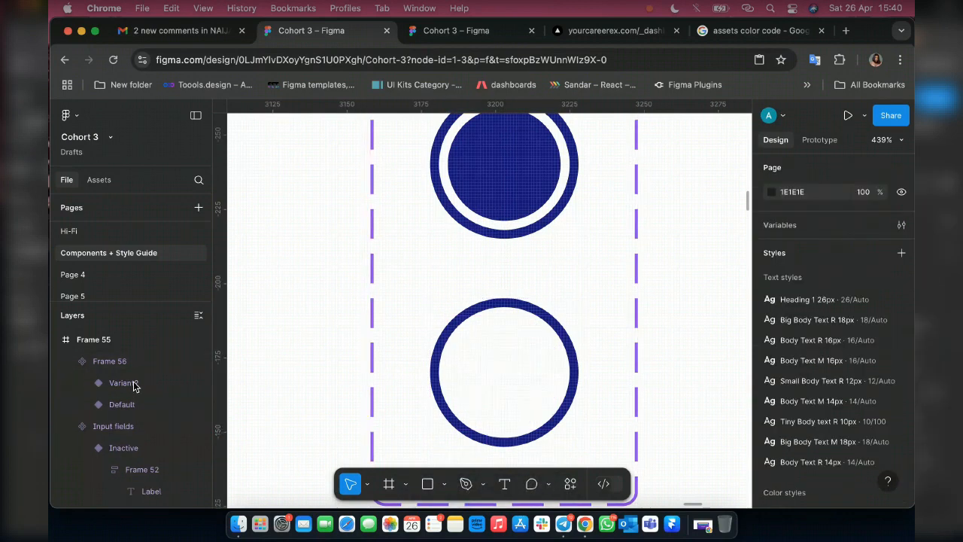
{"action": "left_click", "coordinate": [104, 384]}
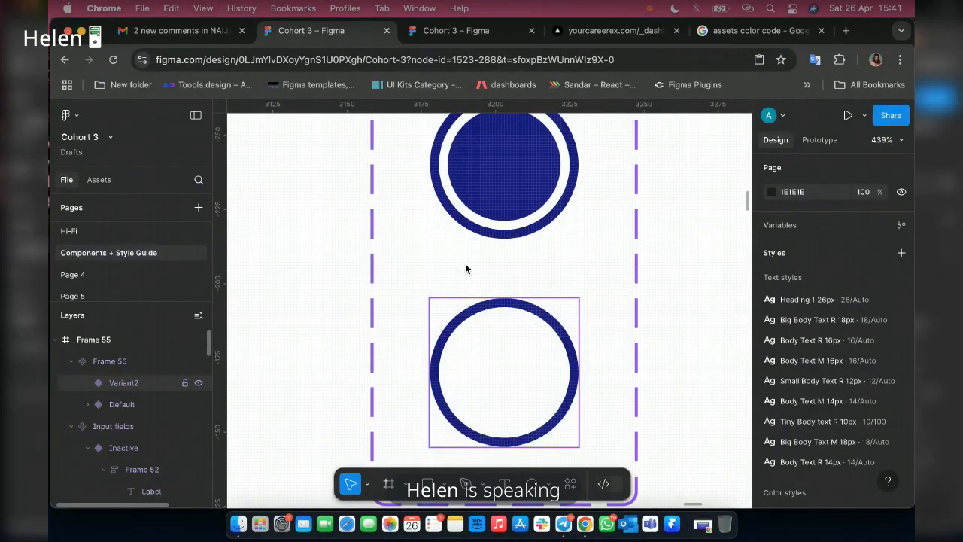
Rename the circle component set as Radio.
{"action": "left_click", "coordinate": [468, 317]}
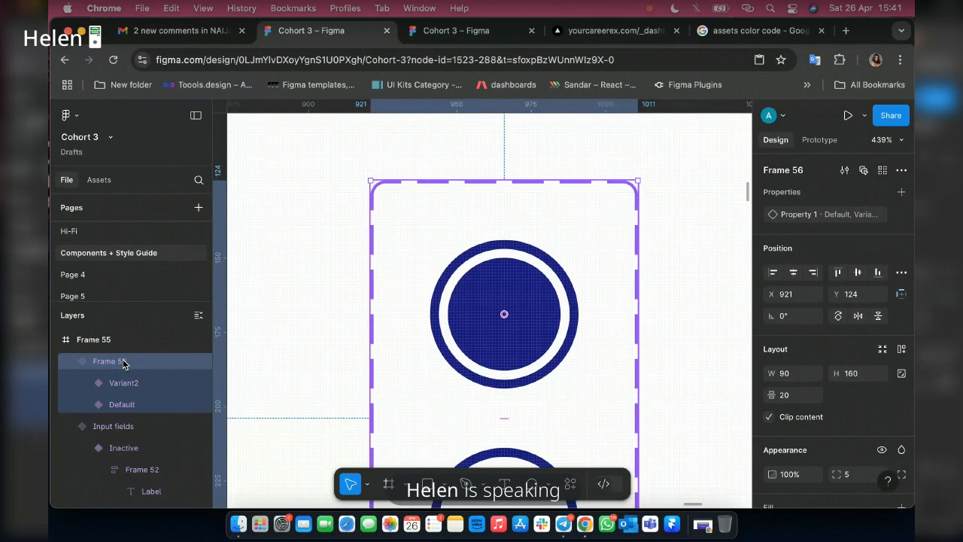
{"action": "double_click", "coordinate": [123, 361]}
{"action": "type", "text": "Radio"}
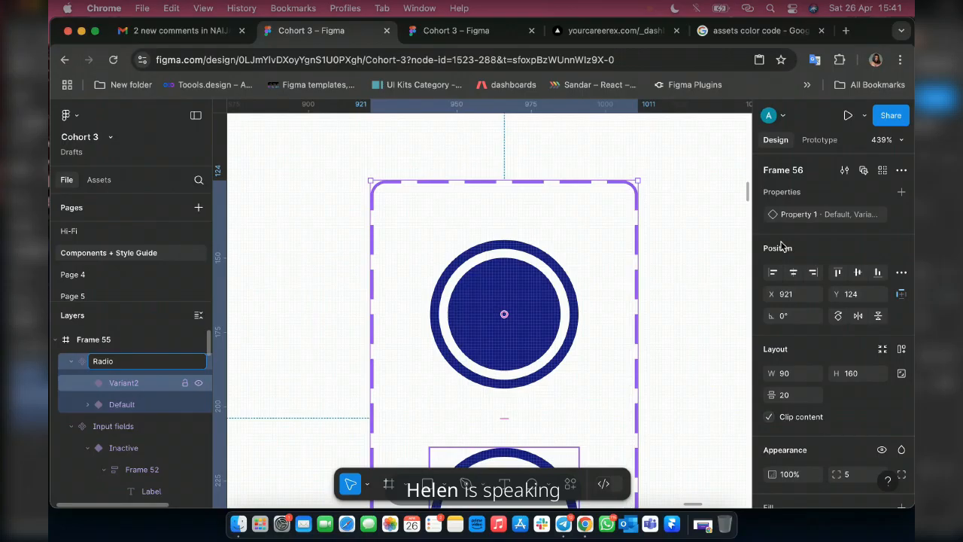
Set the Property 1 value of the filled circle variant to Clicked.
{"action": "left_click", "coordinate": [841, 220]}
{"action": "left_click", "coordinate": [842, 219]}
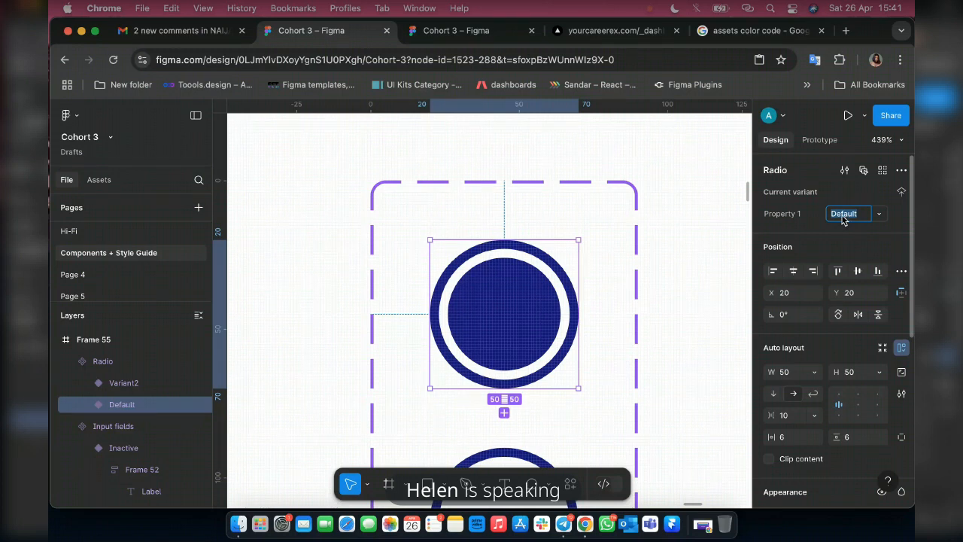
{"action": "type", "text": "Clicked"}
{"action": "key", "text": "Return"}
Set the Property 1 value of the empty ring variant to Unclicked.
{"action": "scroll", "coordinate": [828, 316], "scroll_direction": "down", "scroll_amount": 5}
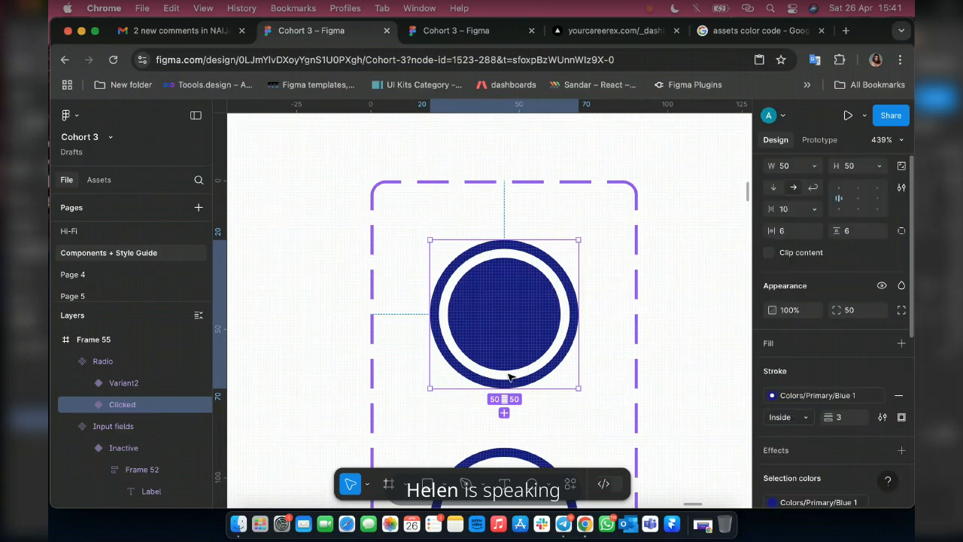
{"action": "scroll", "coordinate": [509, 377], "scroll_direction": "down", "scroll_amount": 5}
{"action": "left_click", "coordinate": [522, 338]}
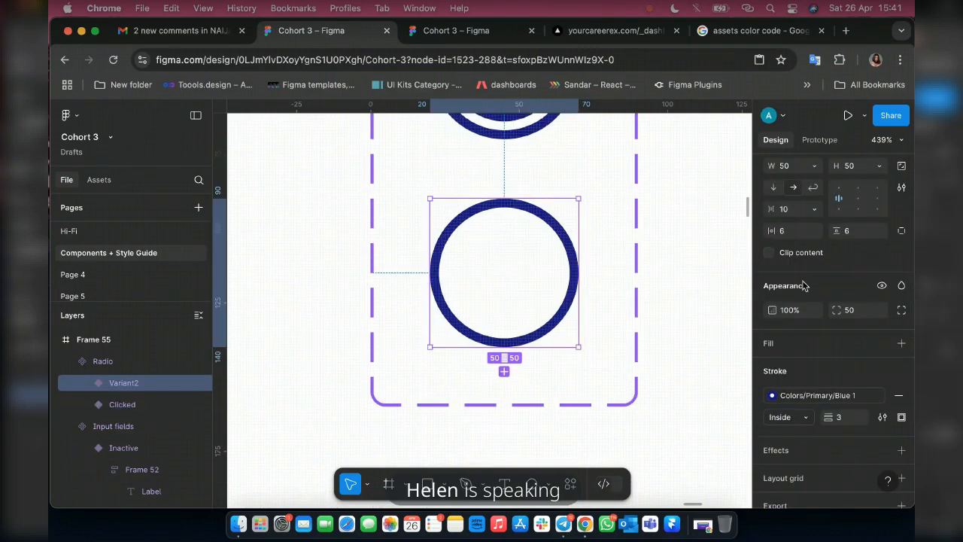
{"action": "scroll", "coordinate": [804, 285], "scroll_direction": "up", "scroll_amount": 3}
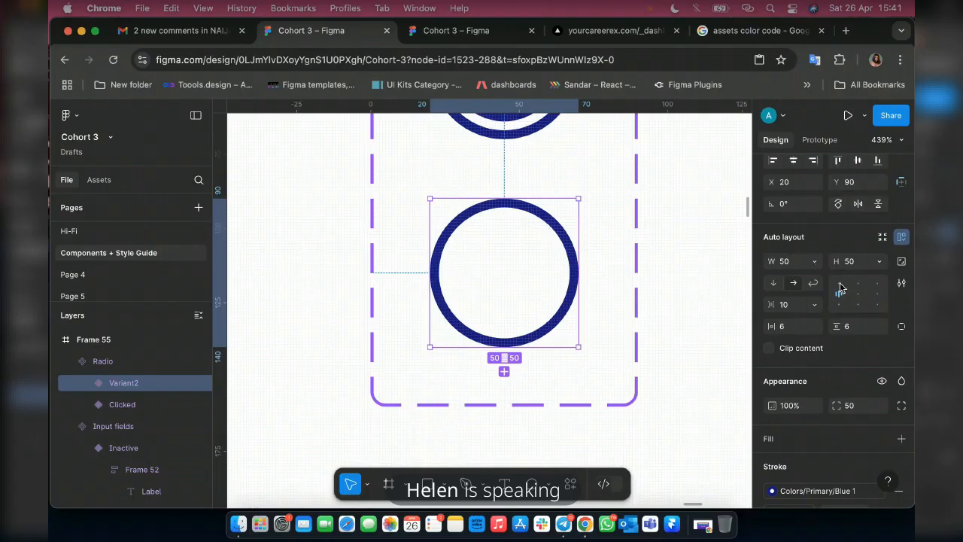
{"action": "scroll", "coordinate": [840, 287], "scroll_direction": "up", "scroll_amount": 3}
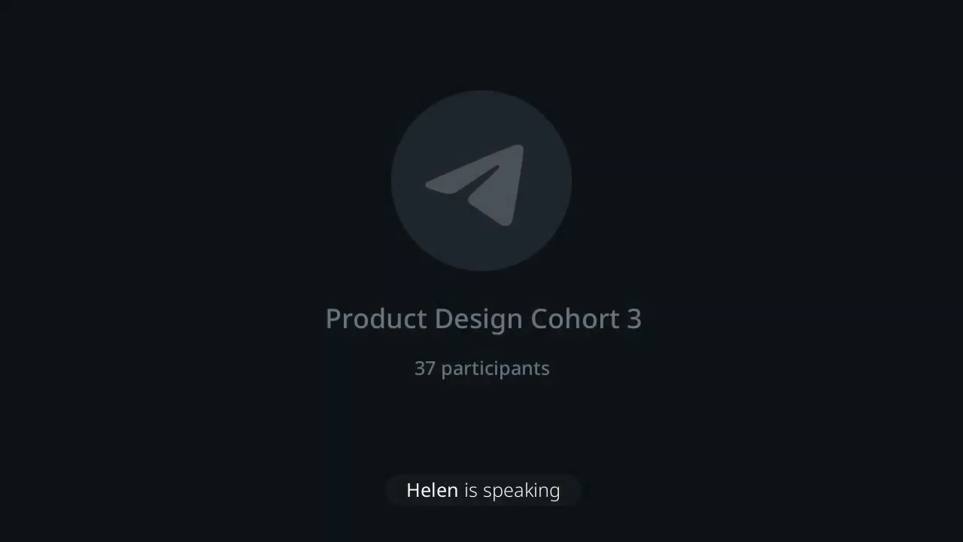
{"action": "type", "text": "UNclicked"}
{"action": "key", "text": "Return"}
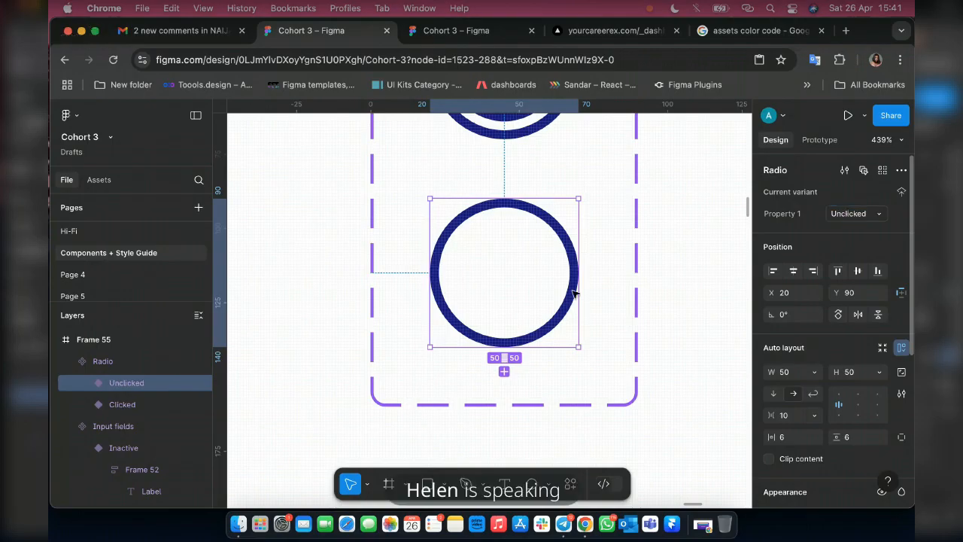
Name the input field variant that shows only a text cursor Typing in its Property 1 value.
{"action": "scroll", "coordinate": [509, 286], "scroll_direction": "down", "scroll_amount": 10}
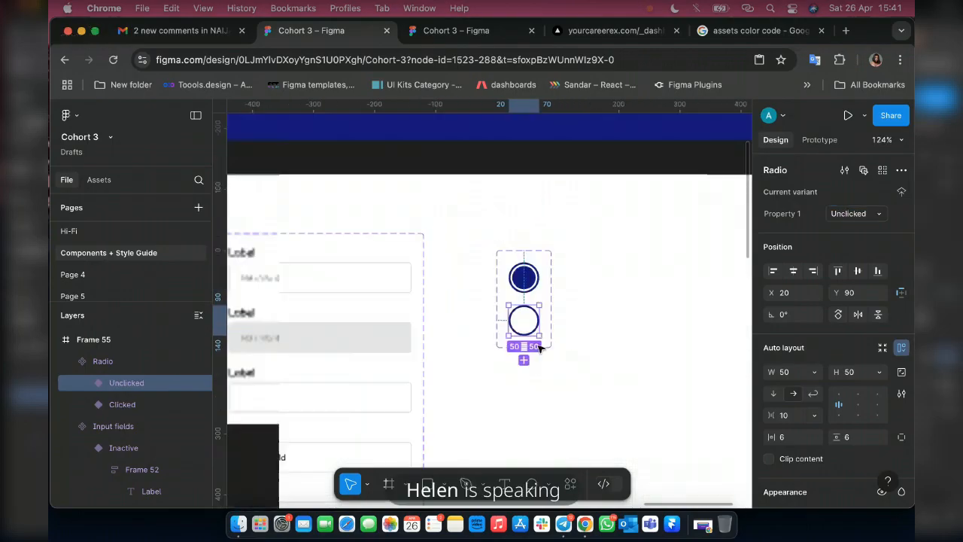
{"action": "scroll", "coordinate": [483, 294], "scroll_direction": "left", "scroll_amount": 4}
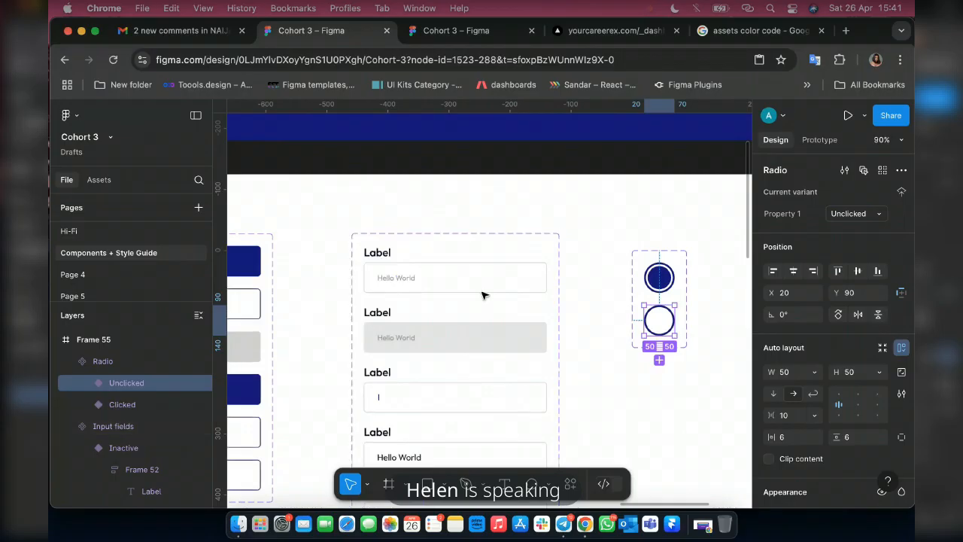
{"action": "scroll", "coordinate": [473, 369], "scroll_direction": "down", "scroll_amount": 4}
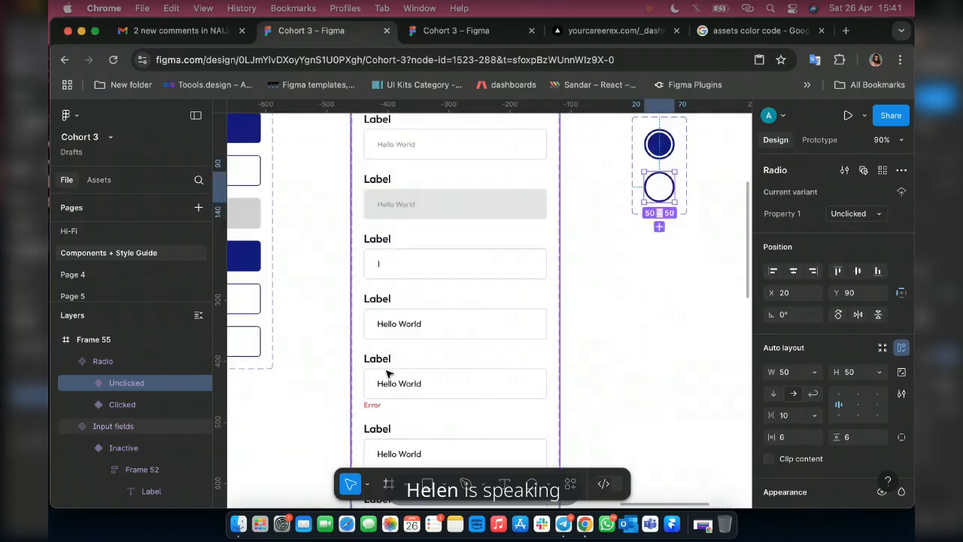
{"action": "scroll", "coordinate": [387, 374], "scroll_direction": "down", "scroll_amount": 10}
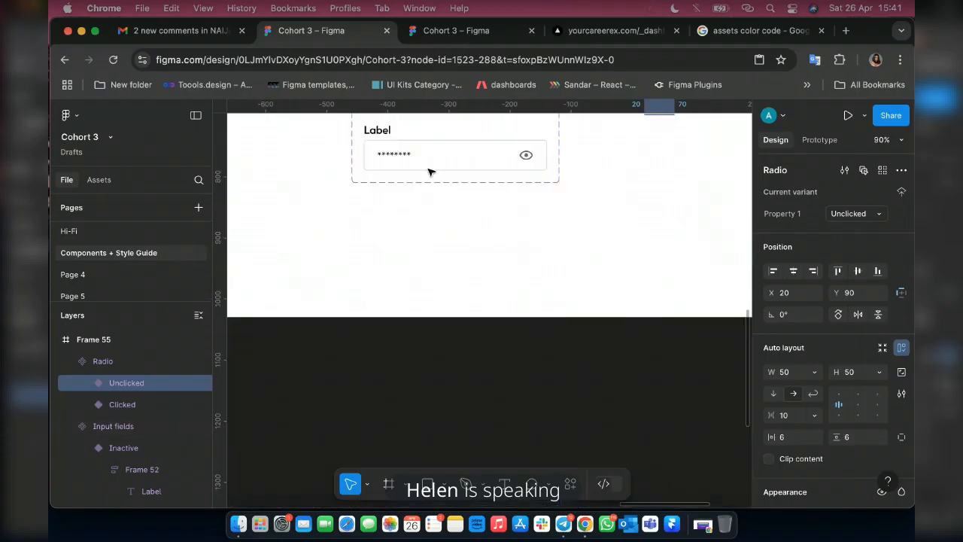
{"action": "scroll", "coordinate": [444, 194], "scroll_direction": "up", "scroll_amount": 3}
{"action": "scroll", "coordinate": [461, 217], "scroll_direction": "up", "scroll_amount": 7}
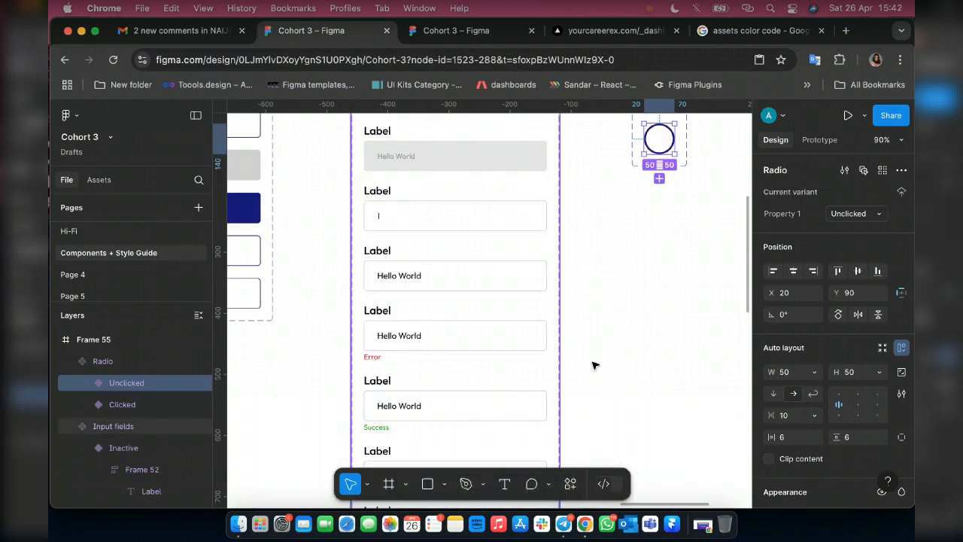
{"action": "scroll", "coordinate": [611, 200], "scroll_direction": "up", "scroll_amount": 1}
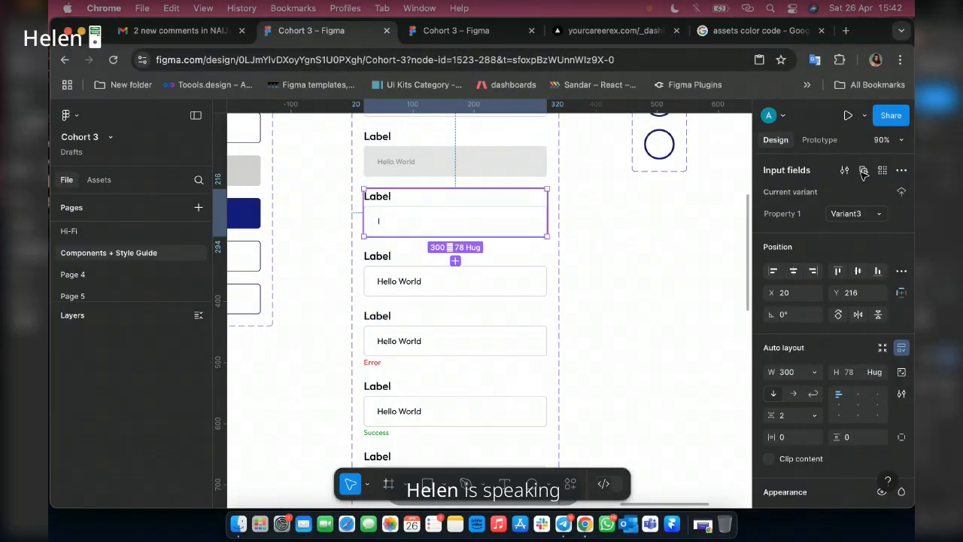
{"action": "left_click", "coordinate": [849, 213]}
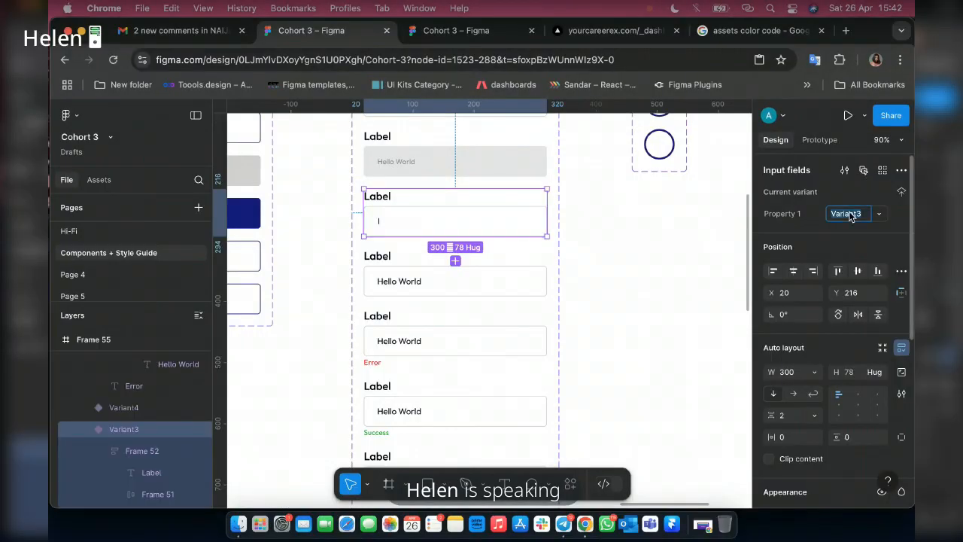
{"action": "type", "text": "Typing"}
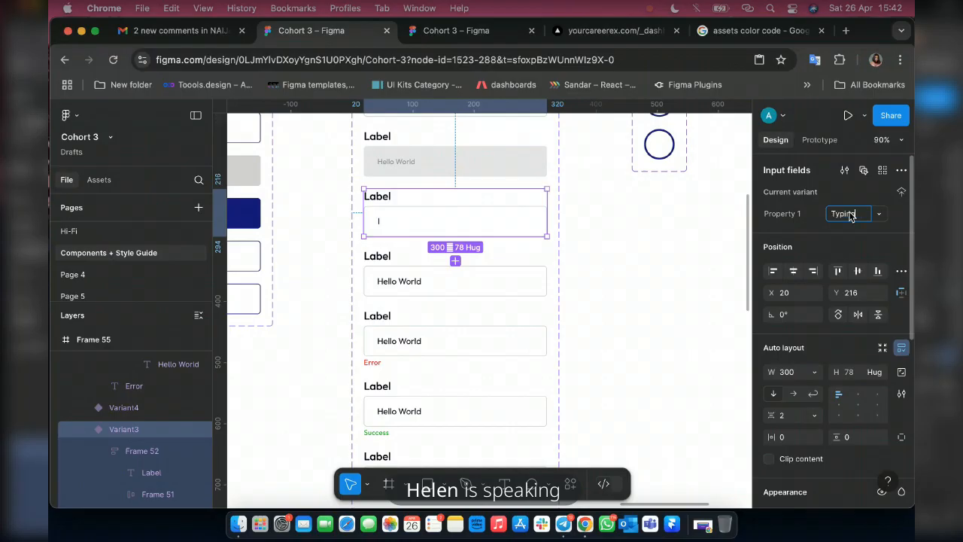
Set Property 1 to Display for the filled-in input field variant between the cursor and error variants.
{"action": "left_click", "coordinate": [425, 265]}
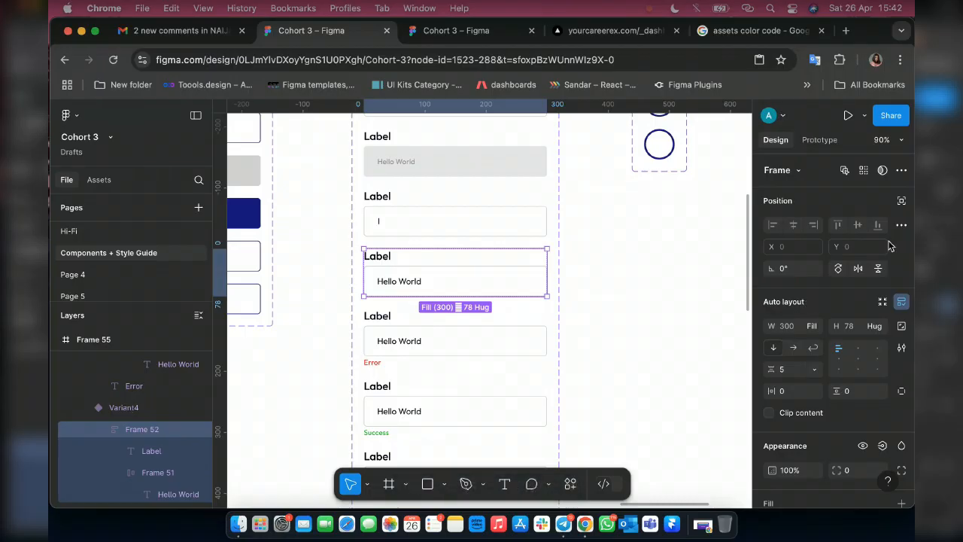
{"action": "left_click", "coordinate": [84, 405]}
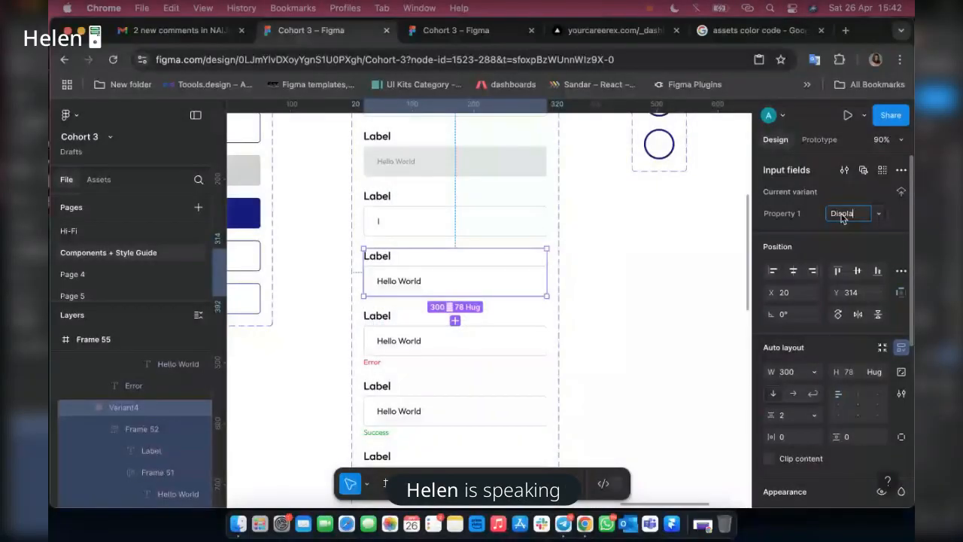
{"action": "type", "text": "y"}
{"action": "key", "text": "Return"}
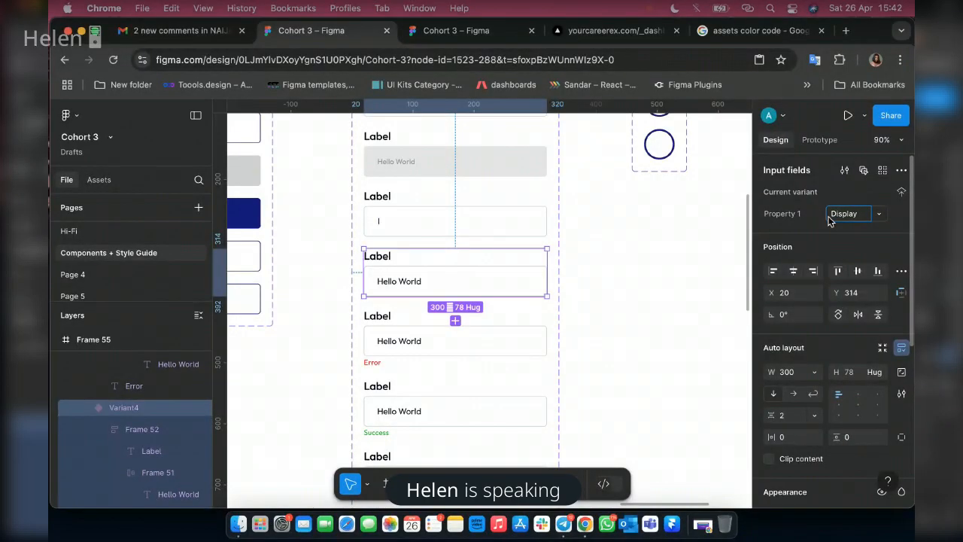
{"action": "left_click", "coordinate": [416, 321]}
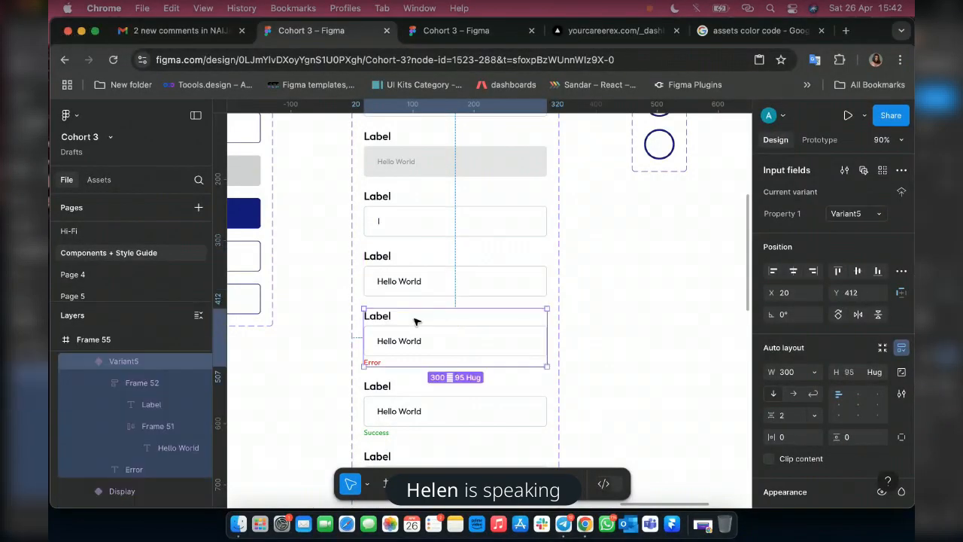
{"action": "double_click", "coordinate": [416, 322]}
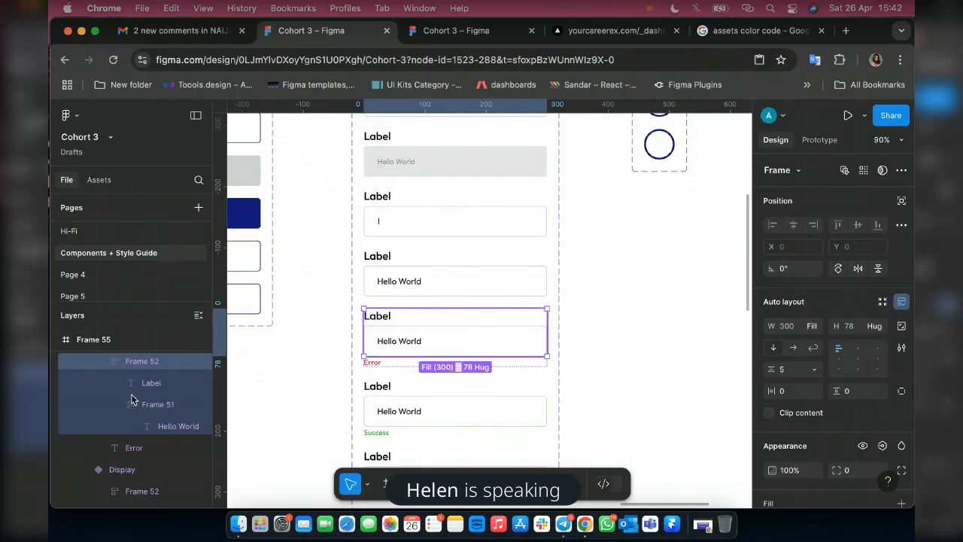
{"action": "scroll", "coordinate": [130, 360], "scroll_direction": "up", "scroll_amount": 2}
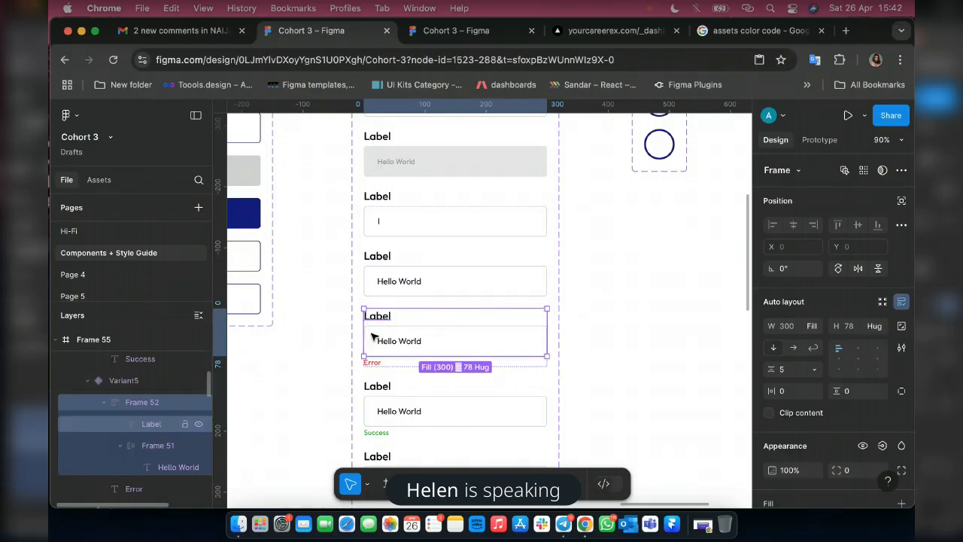
{"action": "scroll", "coordinate": [125, 382], "scroll_direction": "up", "scroll_amount": 1}
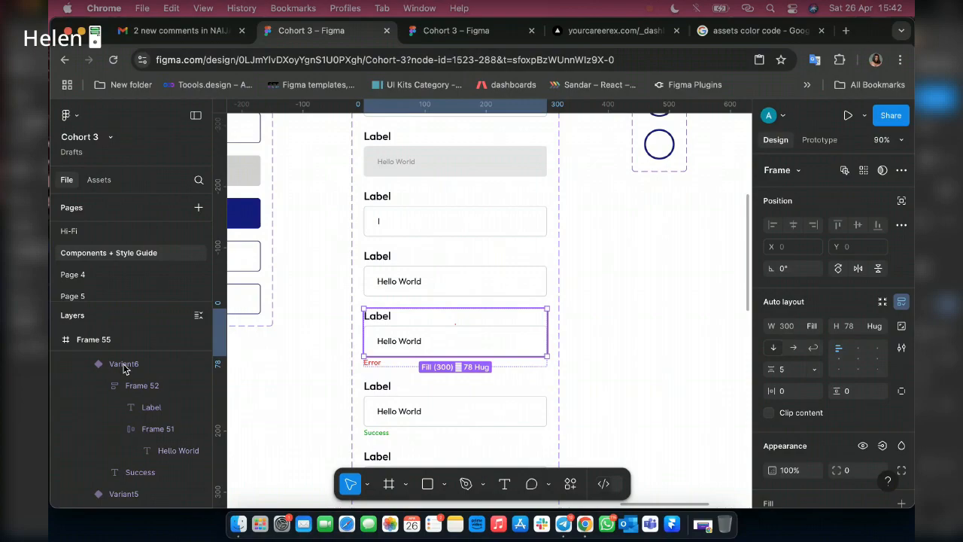
{"action": "key", "text": "Return"}
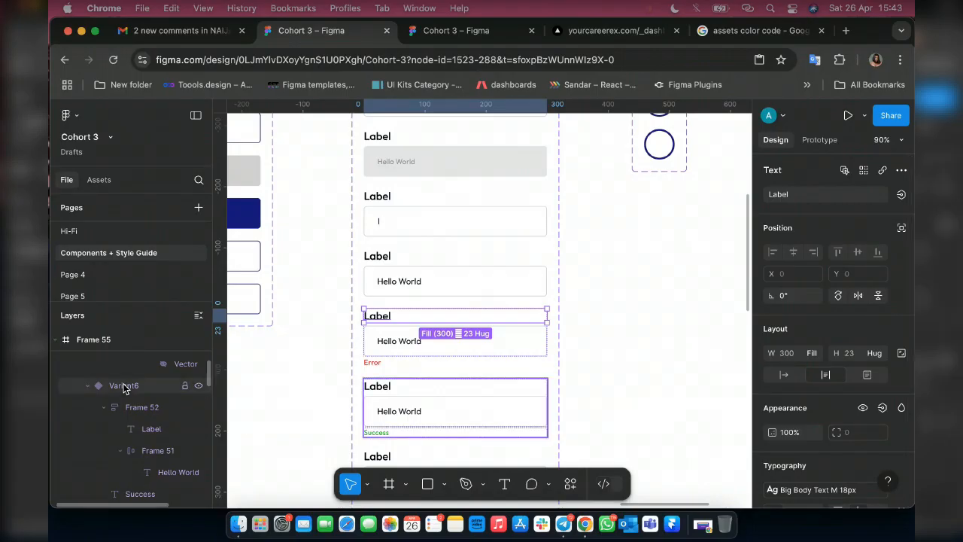
Set the Property 1 value of the input field variant with the green message to Success.
{"action": "left_click", "coordinate": [124, 386]}
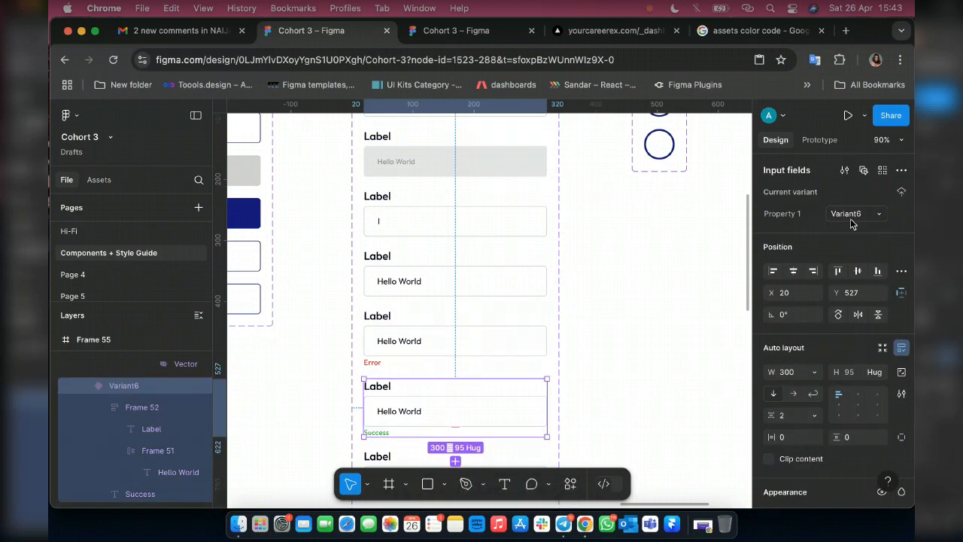
{"action": "double_click", "coordinate": [848, 215]}
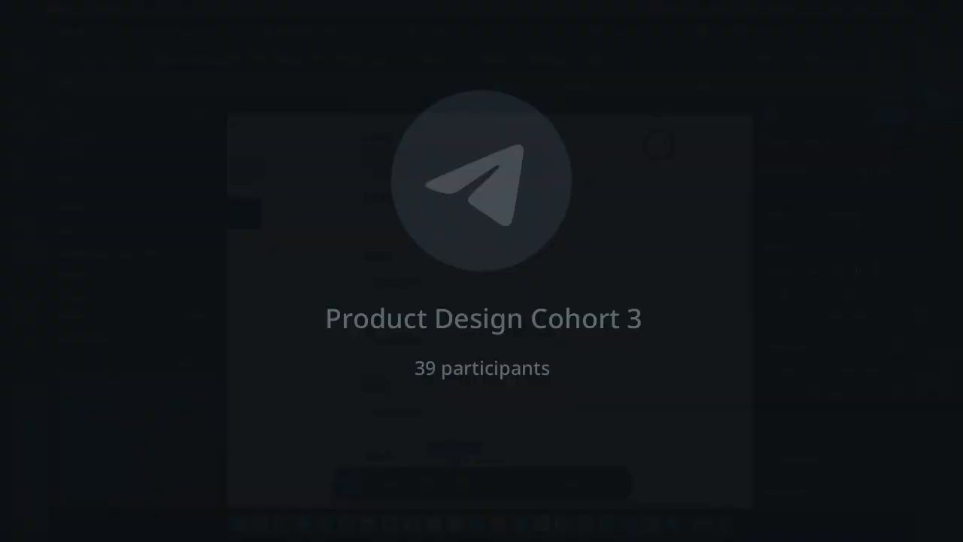
{"action": "type", "text": "Succ"}
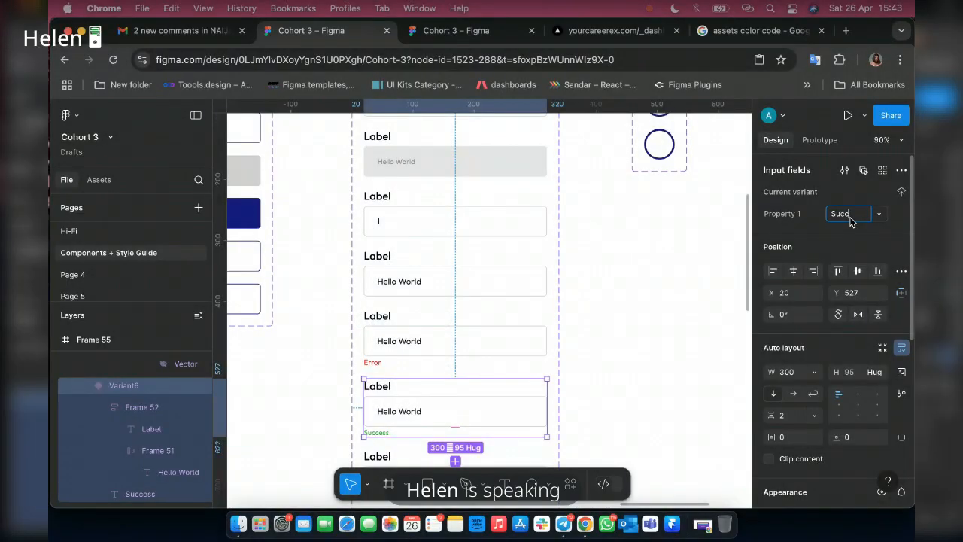
{"action": "type", "text": "ess"}
Set the Property 1 value of the input field variant with the red message to Error.
{"action": "left_click", "coordinate": [411, 316]}
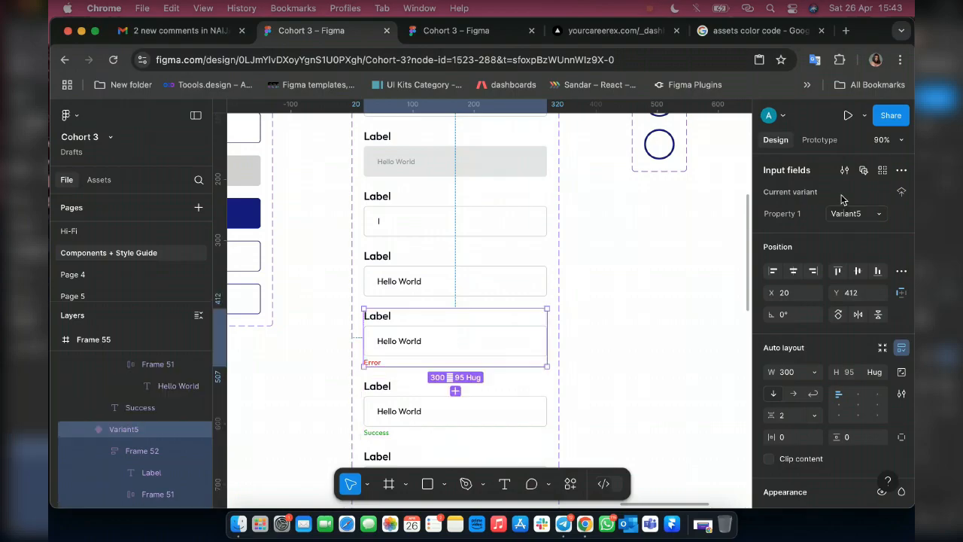
{"action": "left_click", "coordinate": [850, 215]}
{"action": "type", "text": "Error"}
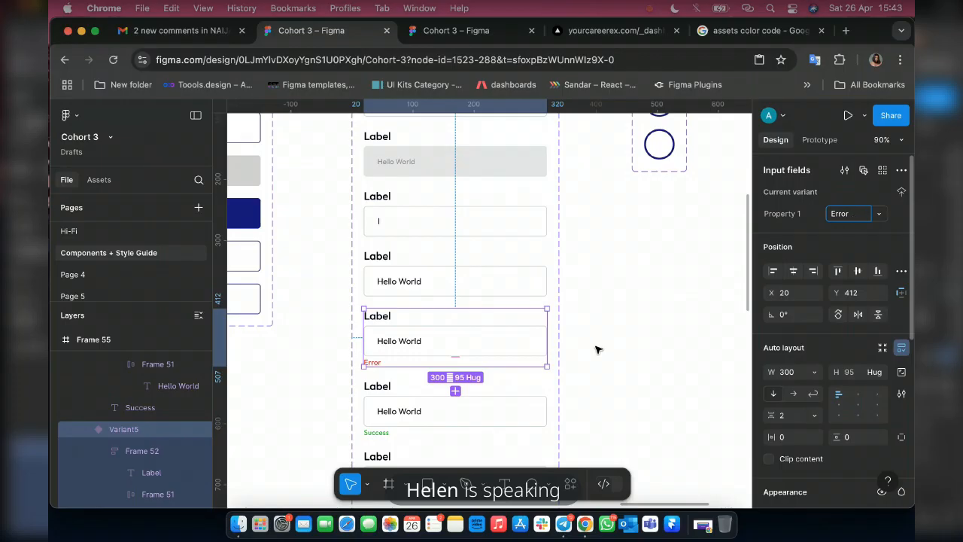
Set the Property 1 value of the input field variant with the crossed-out eye icon to Closed.
{"action": "scroll", "coordinate": [594, 346], "scroll_direction": "down", "scroll_amount": 5}
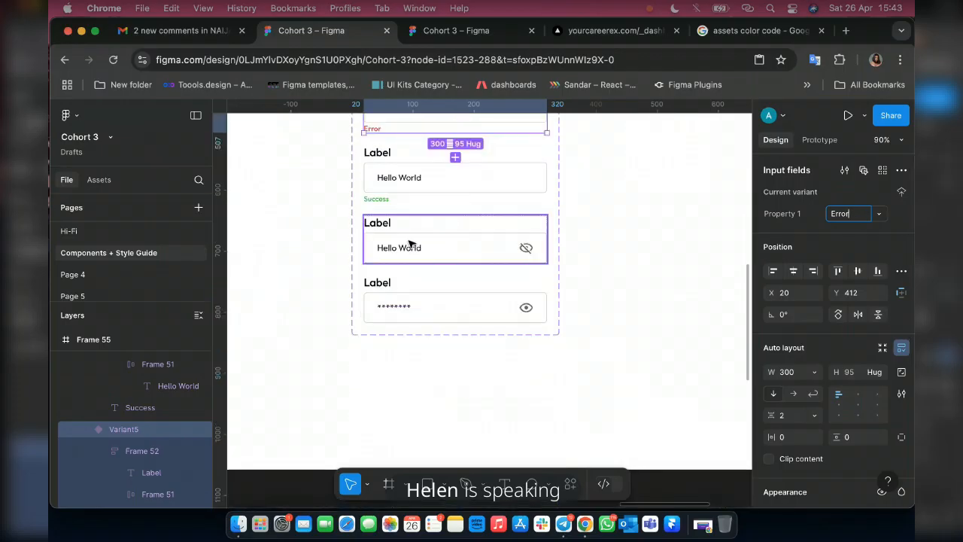
{"action": "left_click", "coordinate": [477, 235]}
{"action": "left_click", "coordinate": [846, 214]}
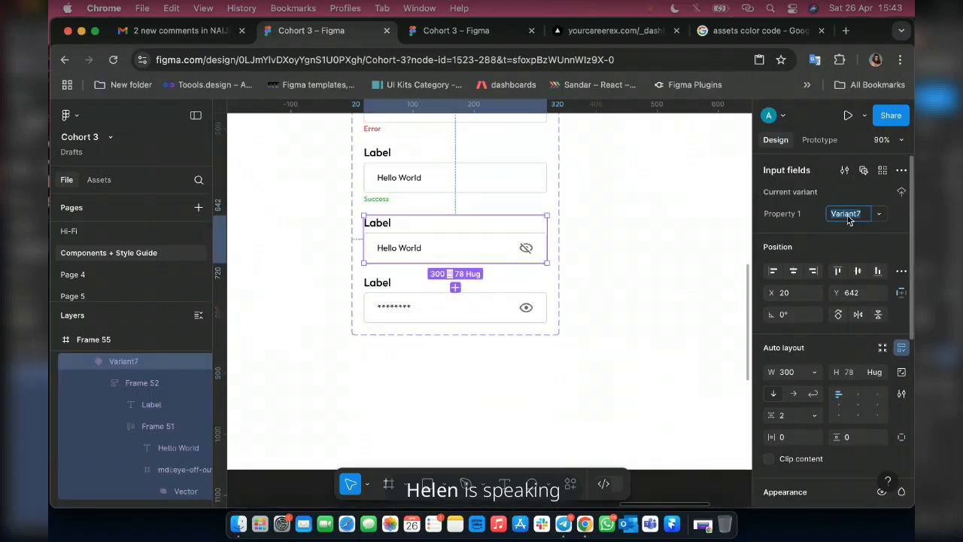
{"action": "type", "text": "Closed"}
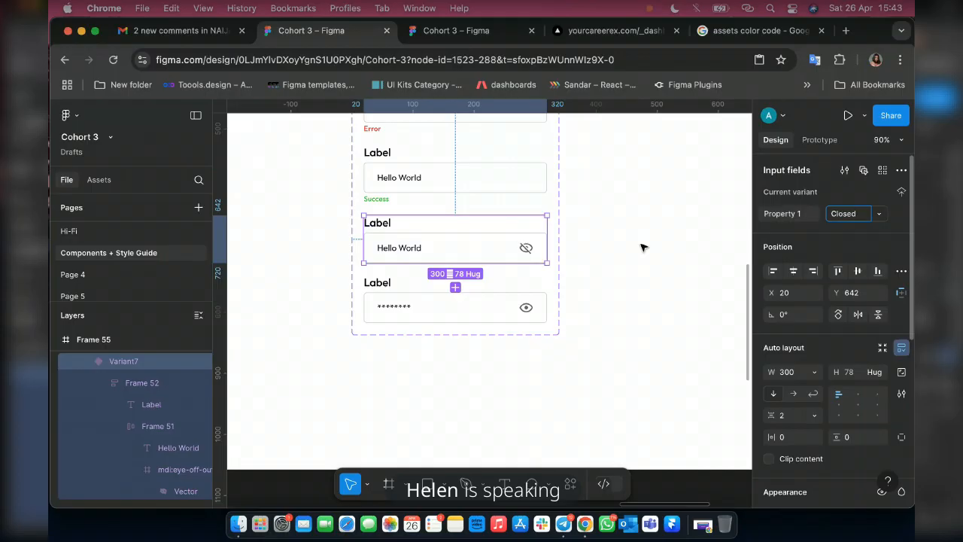
Name the input field variant with the masked text and open eye icon Open in its Property 1 value.
{"action": "left_click", "coordinate": [470, 291]}
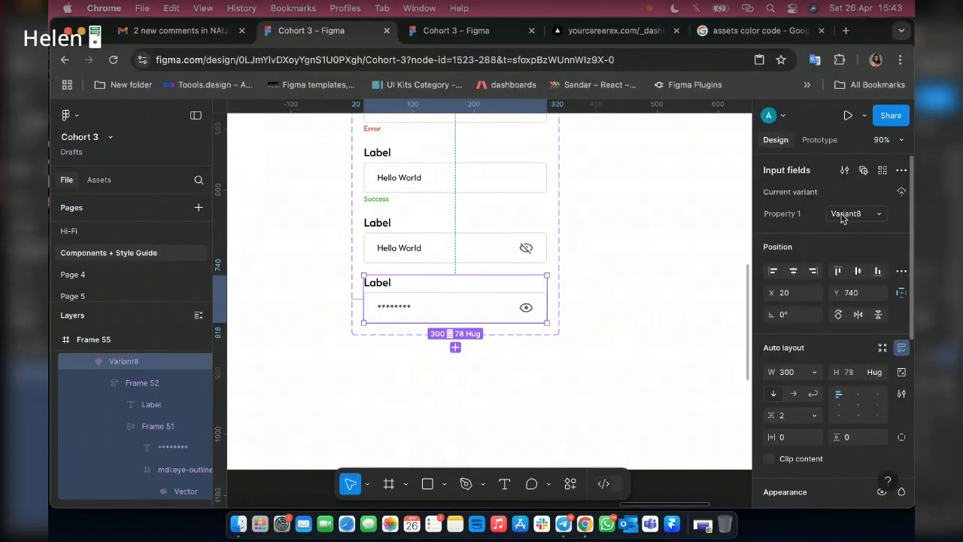
{"action": "left_click", "coordinate": [841, 216]}
{"action": "type", "text": "Open"}
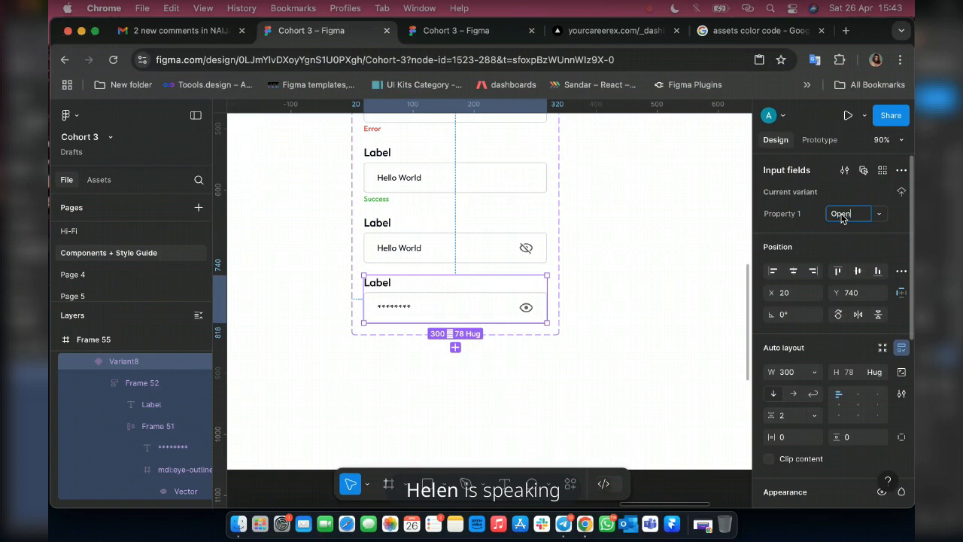
{"action": "key", "text": "Return"}
Find the Input fields component among the file's local assets and show its details.
{"action": "scroll", "coordinate": [354, 370], "scroll_direction": "down", "scroll_amount": 3}
{"action": "scroll", "coordinate": [352, 370], "scroll_direction": "down", "scroll_amount": 5}
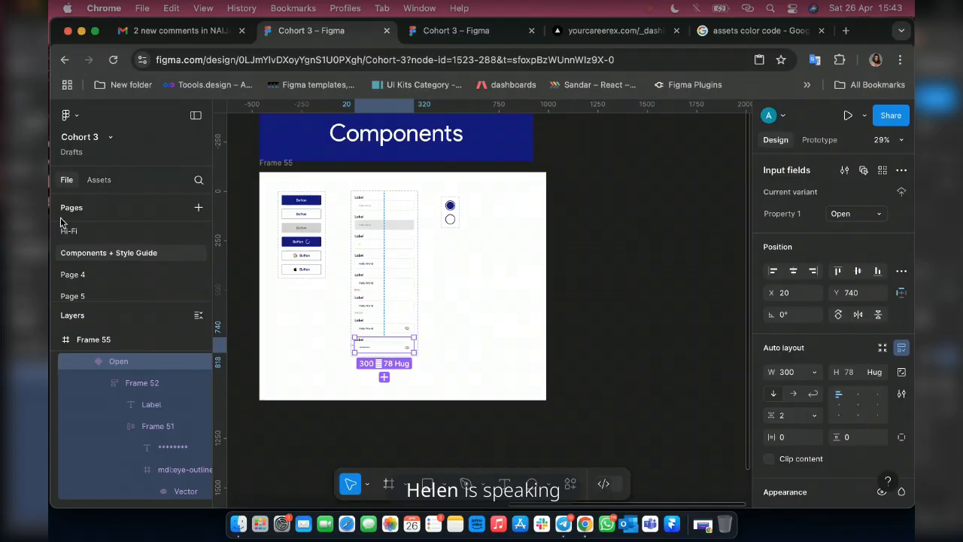
{"action": "left_click", "coordinate": [99, 180]}
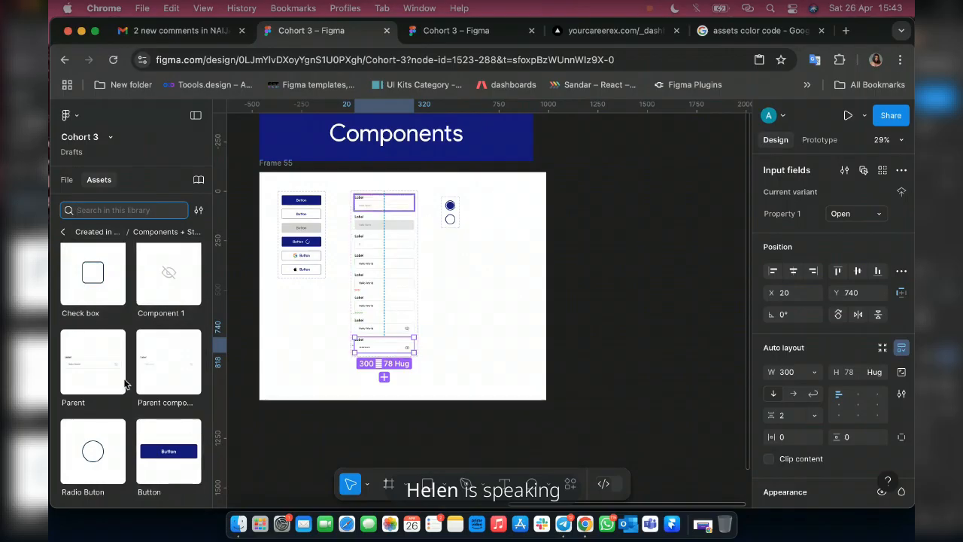
{"action": "scroll", "coordinate": [147, 423], "scroll_direction": "down", "scroll_amount": 2}
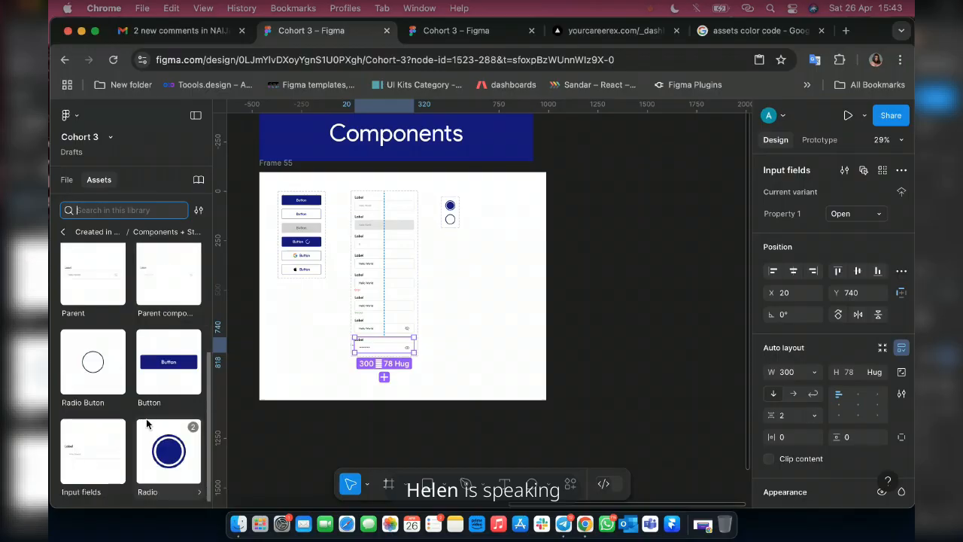
{"action": "left_click", "coordinate": [88, 458]}
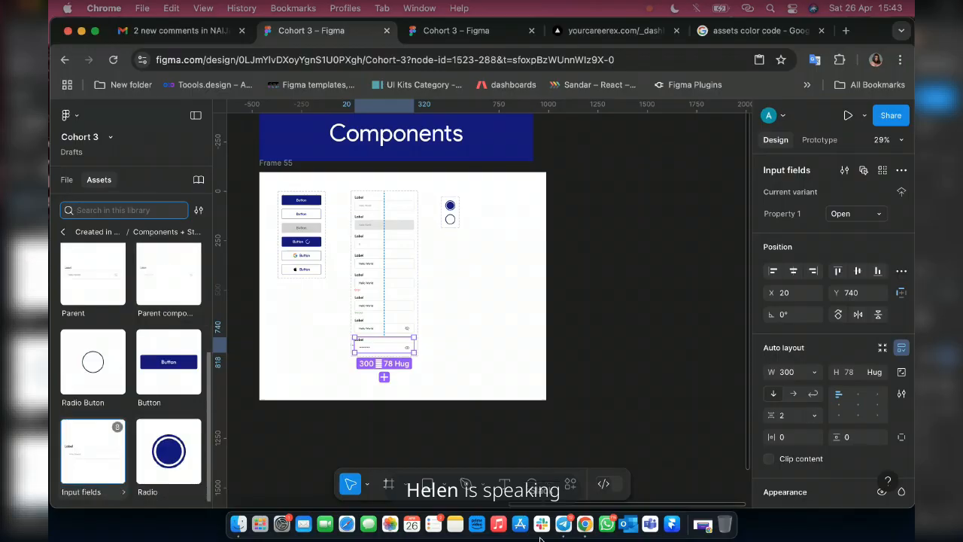
Switch to Telegram, mute the group call participant whose microphone is on, and return to the Figma file.
{"action": "left_click", "coordinate": [562, 527]}
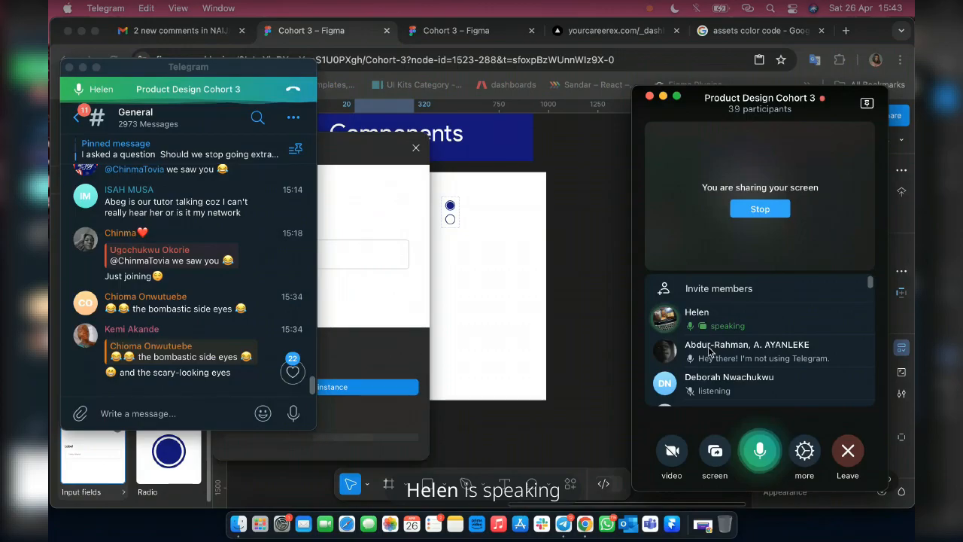
{"action": "left_click", "coordinate": [710, 351]}
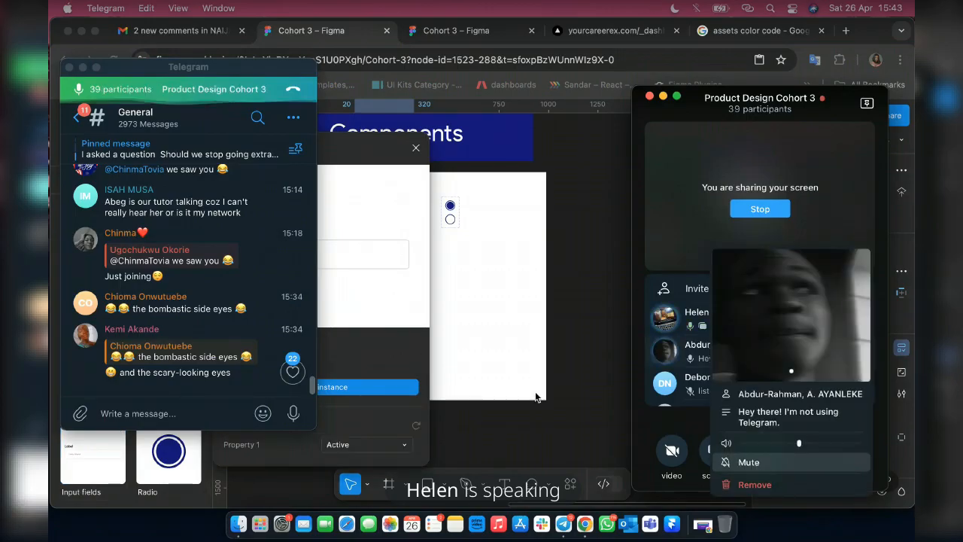
{"action": "left_click", "coordinate": [747, 462]}
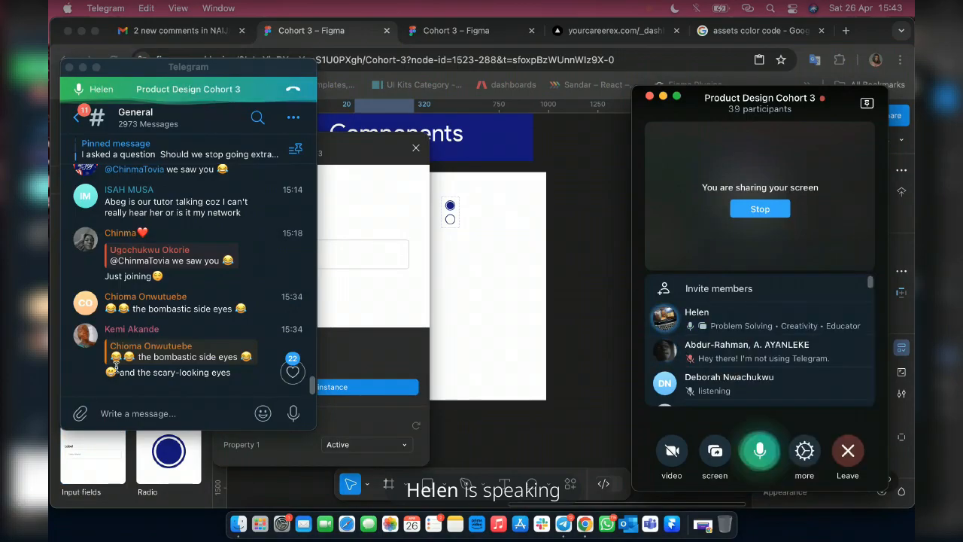
{"action": "left_click", "coordinate": [586, 433]}
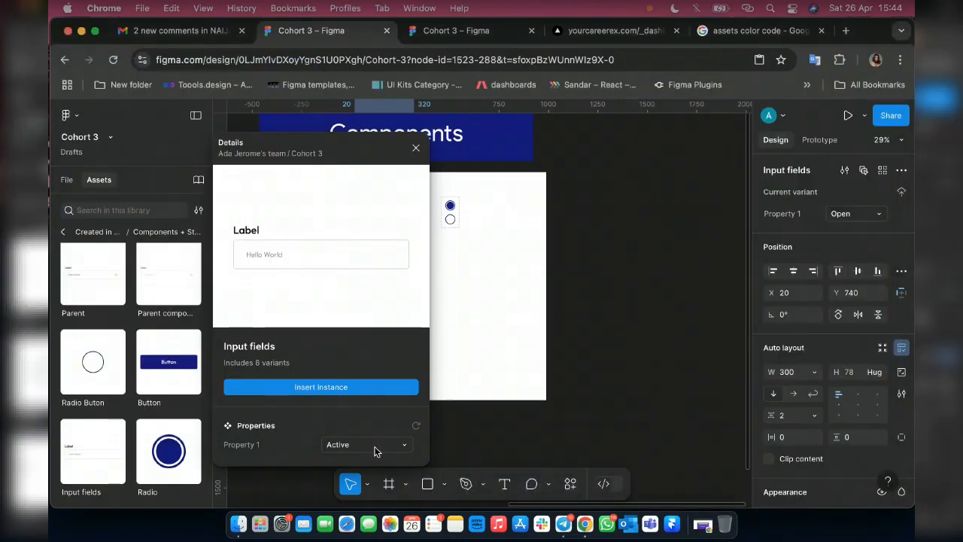
Review the Property 1 variant options in the Input fields asset details and close the details.
{"action": "left_click", "coordinate": [369, 392]}
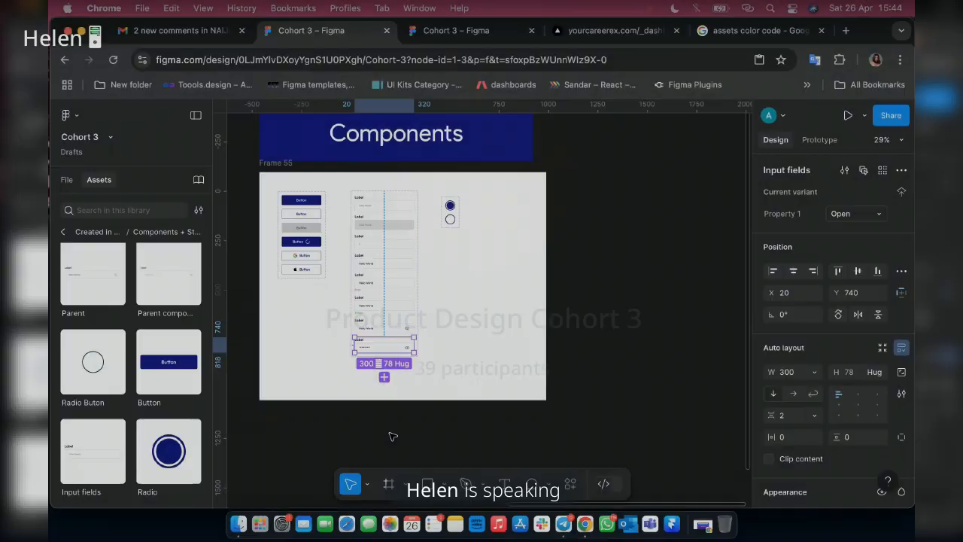
{"action": "left_click", "coordinate": [392, 436]}
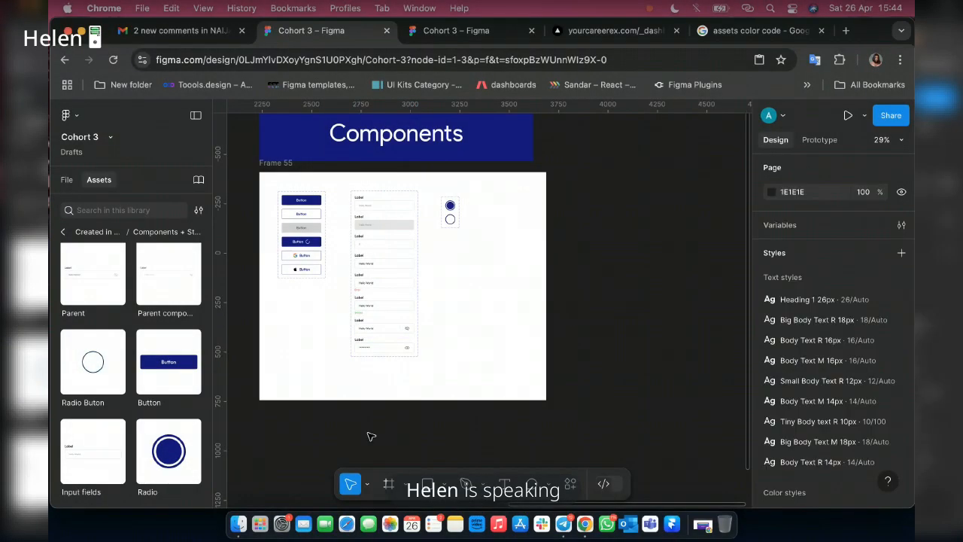
{"action": "left_click", "coordinate": [82, 450]}
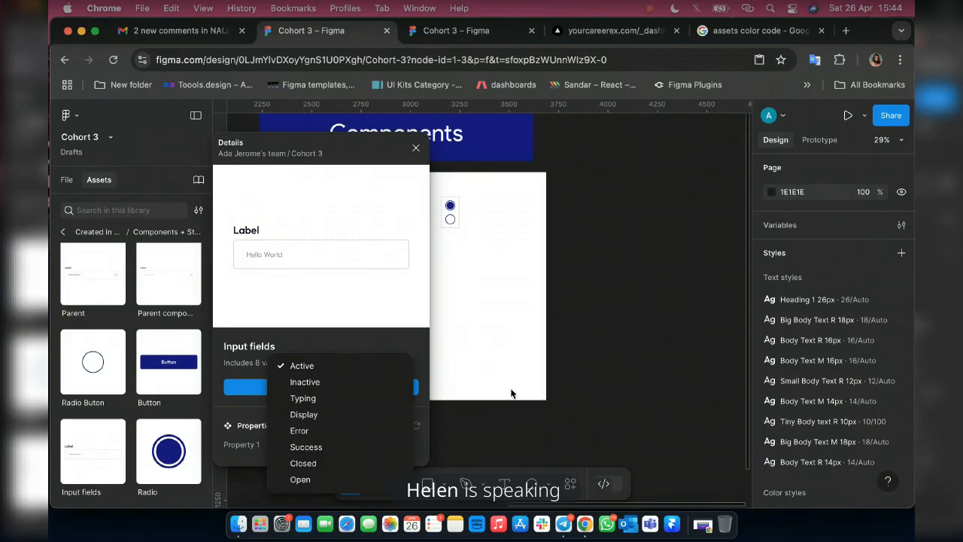
{"action": "left_click", "coordinate": [561, 357]}
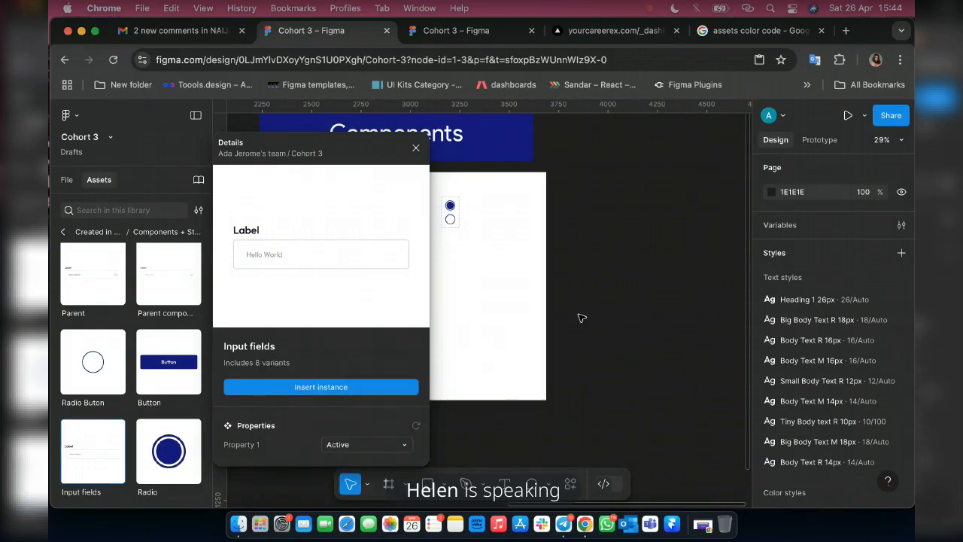
{"action": "left_click", "coordinate": [415, 147]}
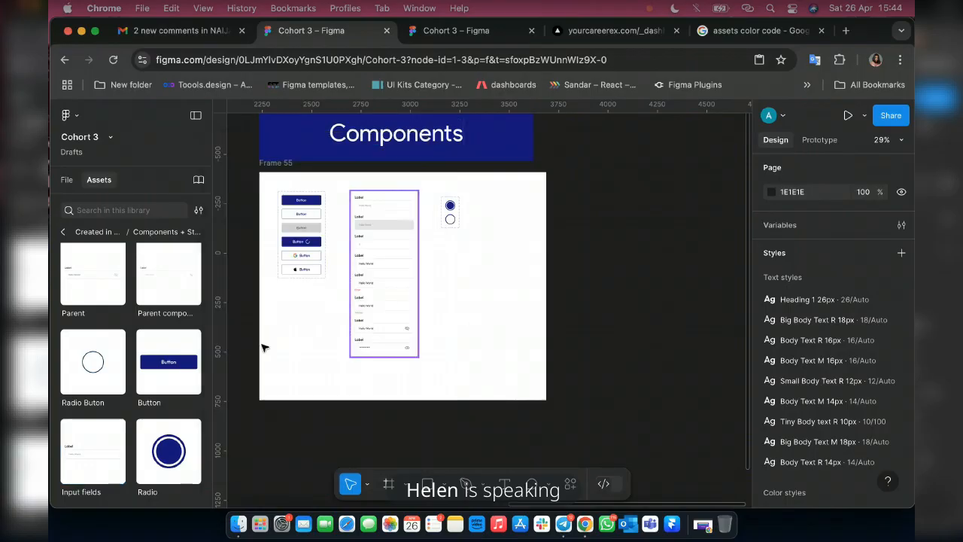
Move the Radio component set closer to the input fields, to X 870 and Y 96, and return to the layer list.
{"action": "scroll", "coordinate": [452, 206], "scroll_direction": "up", "scroll_amount": 10}
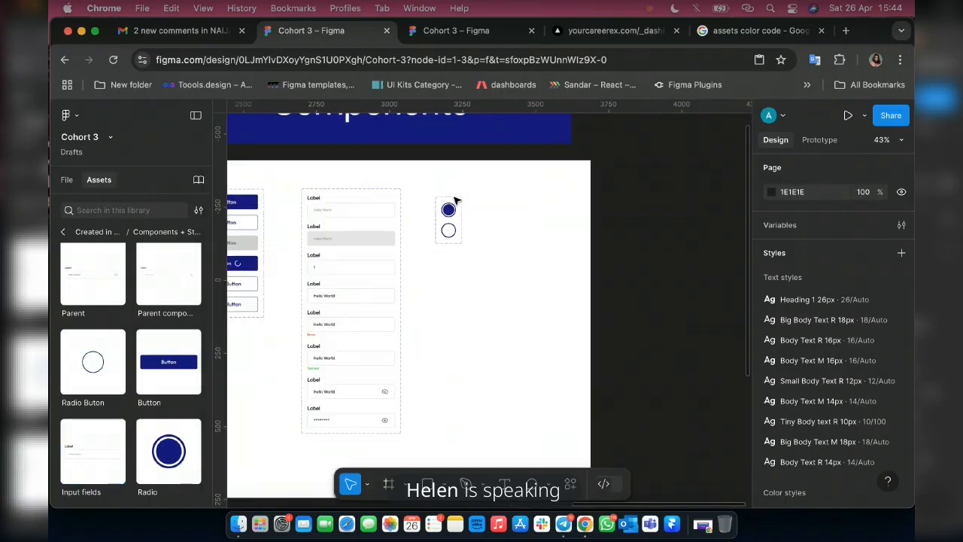
{"action": "left_click", "coordinate": [420, 180]}
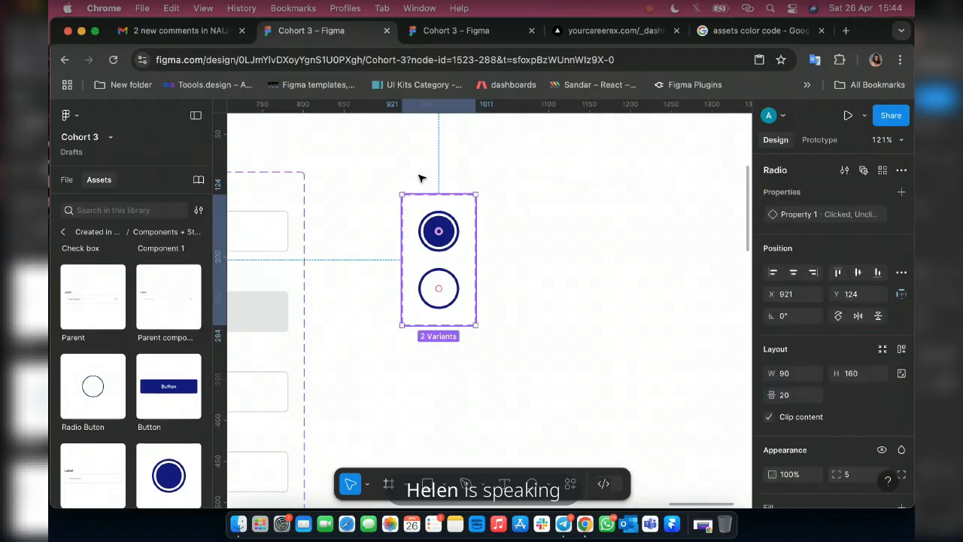
{"action": "left_click_drag", "start_coordinate": [465, 205], "coordinate": [423, 183]}
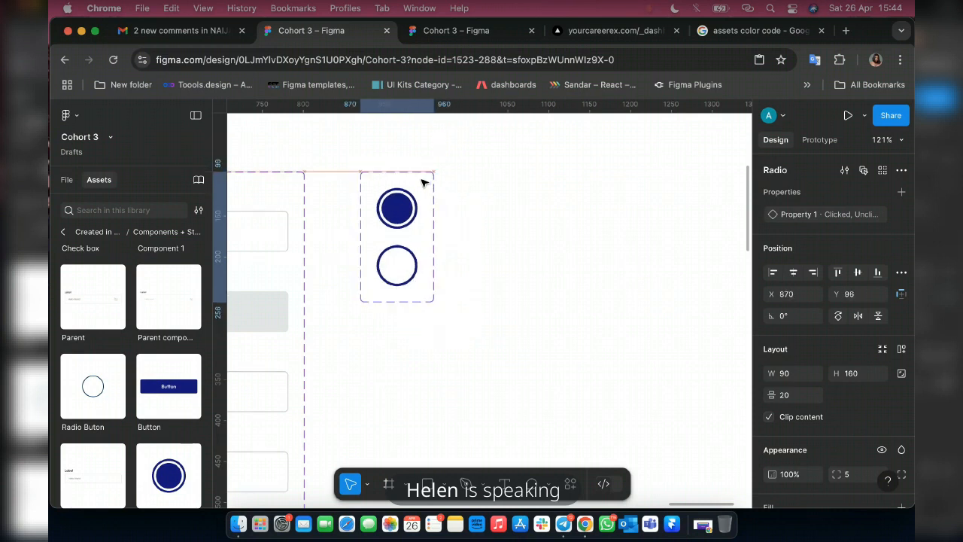
{"action": "left_click", "coordinate": [63, 236]}
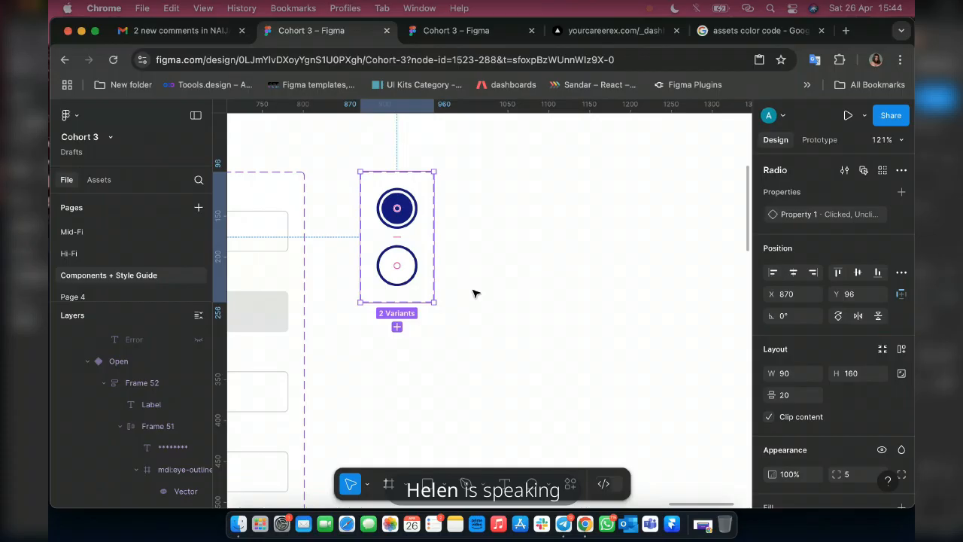
{"action": "scroll", "coordinate": [474, 294], "scroll_direction": "down", "scroll_amount": 5}
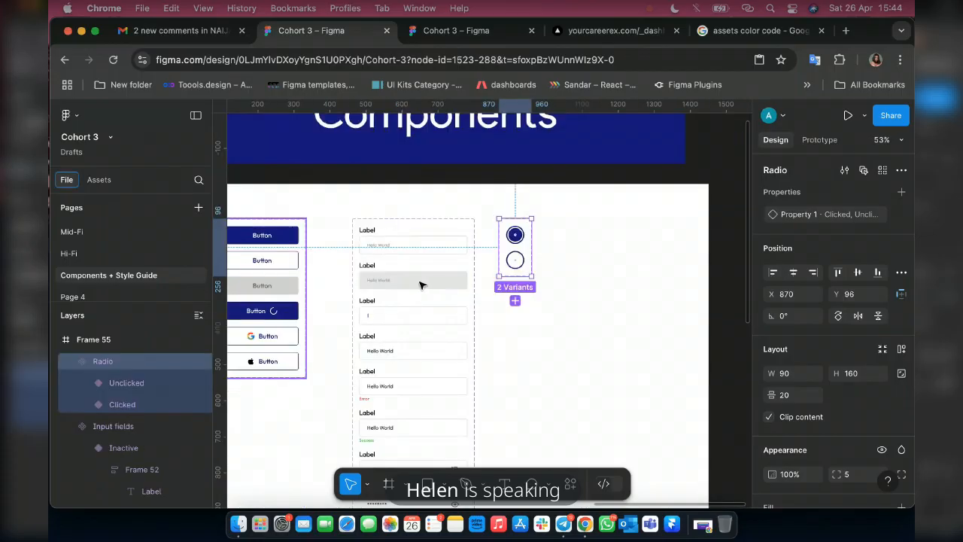
{"action": "scroll", "coordinate": [496, 255], "scroll_direction": "down", "scroll_amount": 3}
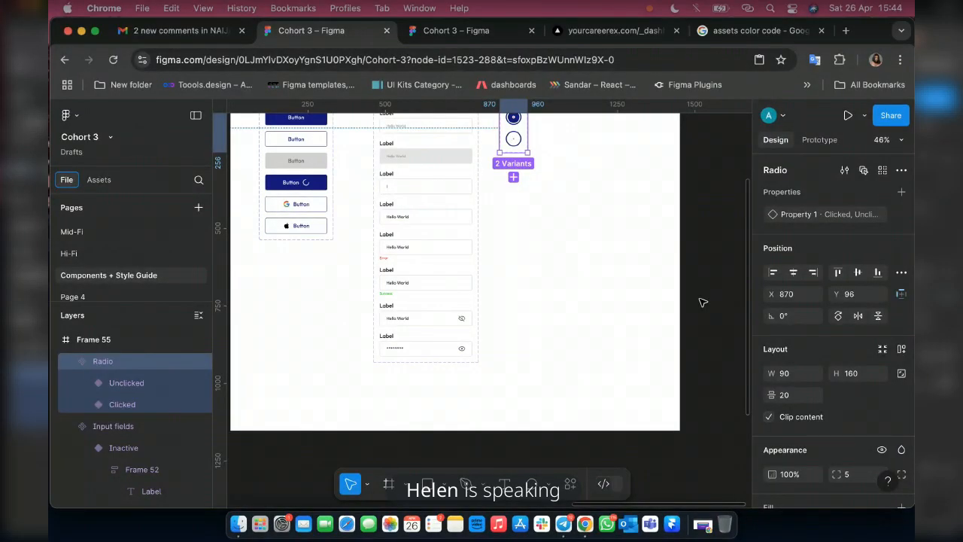
Switch to Telegram, read the component suggestions in the Product Design Cohort 3 General chat, and return to the Figma file.
{"action": "left_click", "coordinate": [565, 524]}
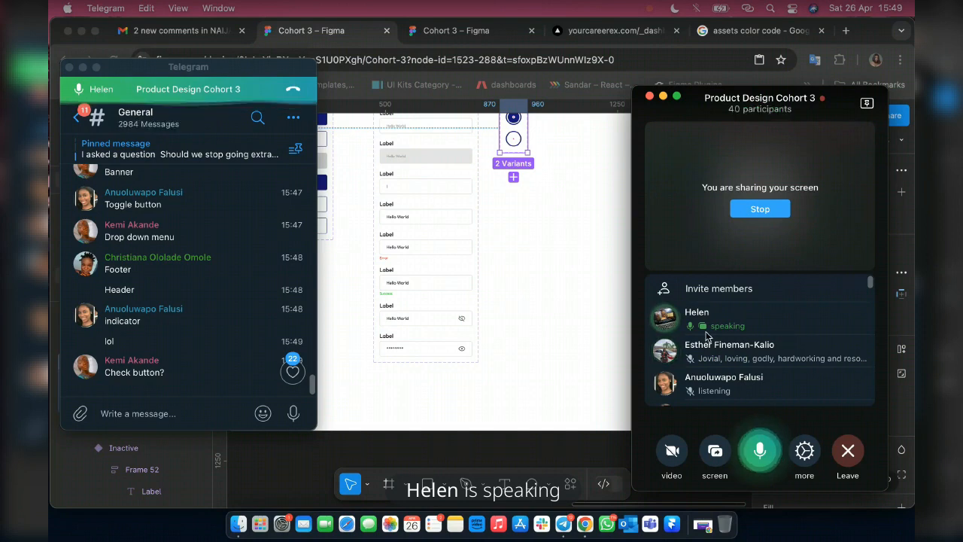
{"action": "scroll", "coordinate": [141, 322], "scroll_direction": "up", "scroll_amount": 3}
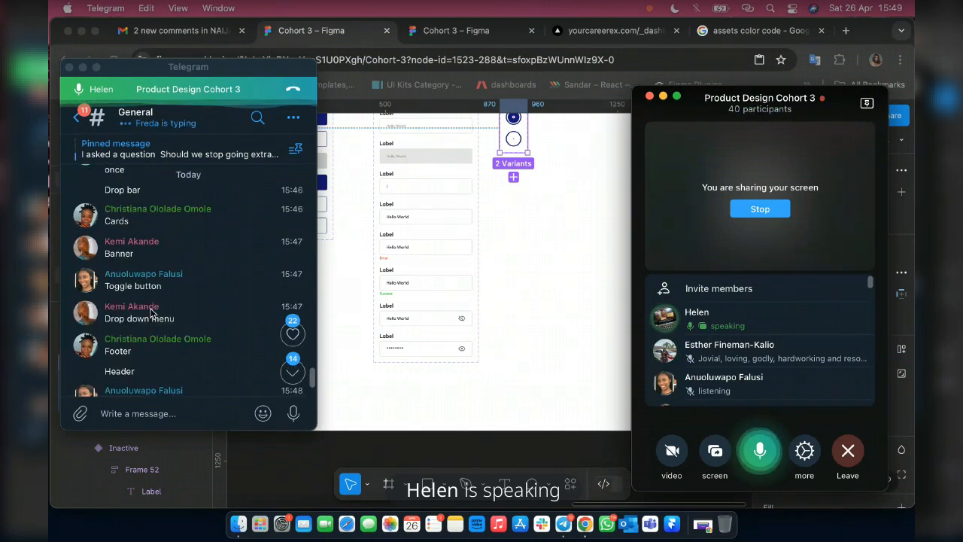
{"action": "scroll", "coordinate": [151, 311], "scroll_direction": "up", "scroll_amount": 3}
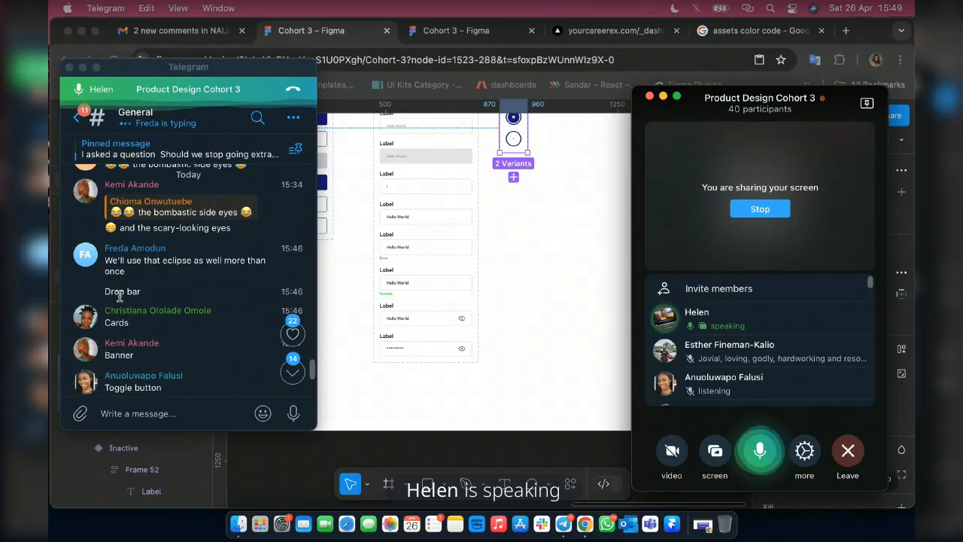
{"action": "scroll", "coordinate": [179, 325], "scroll_direction": "down", "scroll_amount": 2}
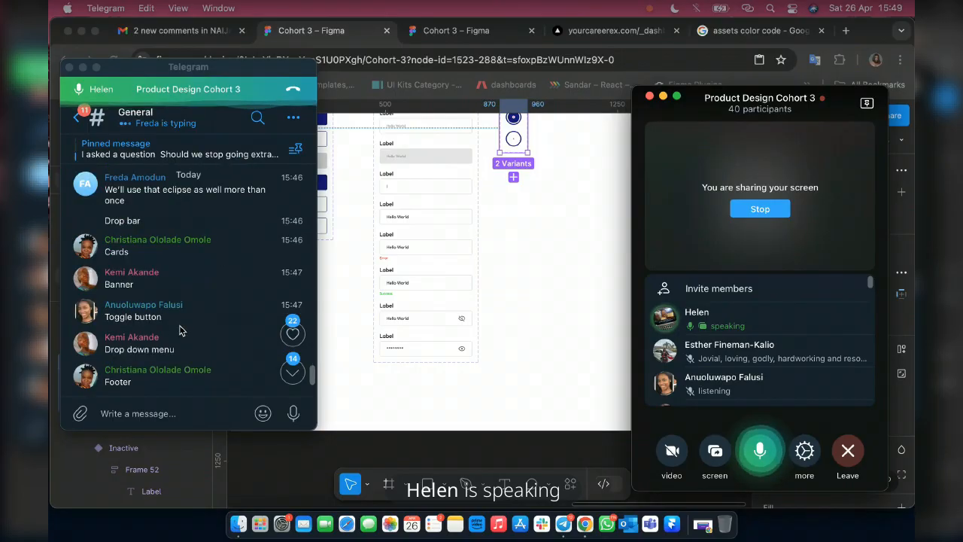
{"action": "scroll", "coordinate": [179, 329], "scroll_direction": "up", "scroll_amount": 4}
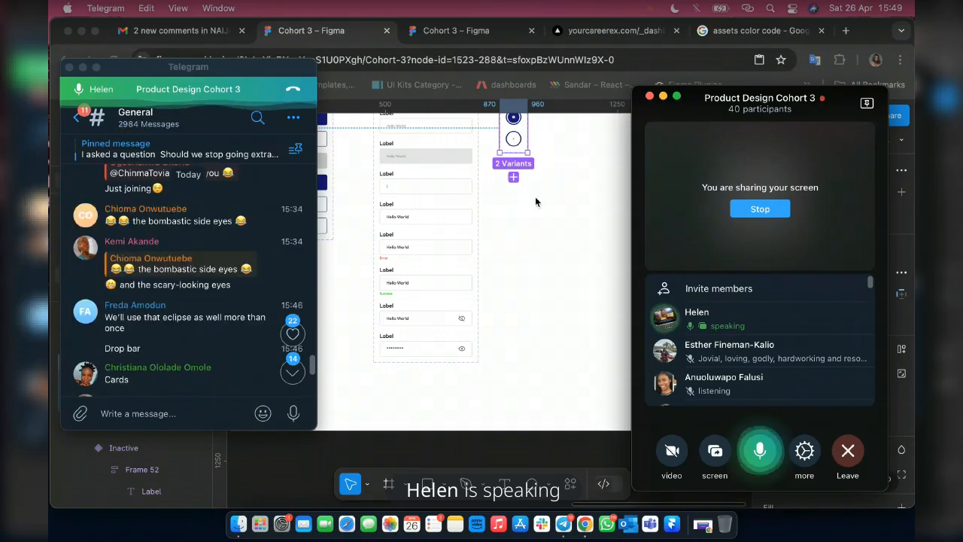
{"action": "scroll", "coordinate": [154, 352], "scroll_direction": "down", "scroll_amount": 1}
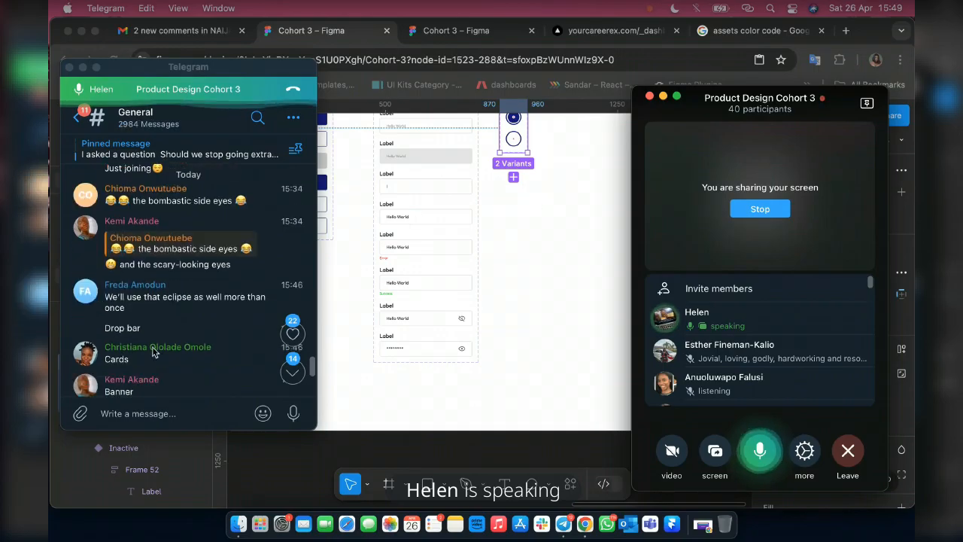
{"action": "scroll", "coordinate": [118, 348], "scroll_direction": "down", "scroll_amount": 1}
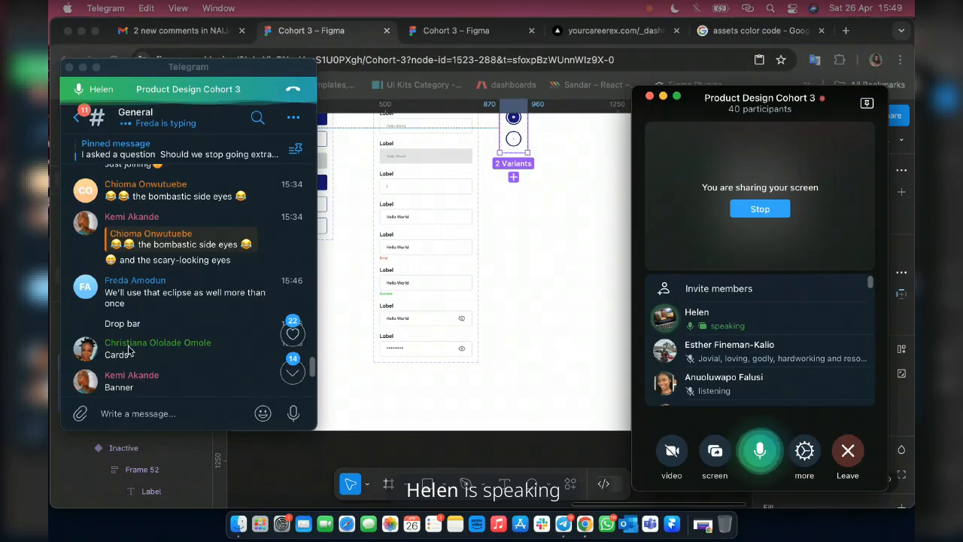
{"action": "scroll", "coordinate": [151, 316], "scroll_direction": "down", "scroll_amount": 1}
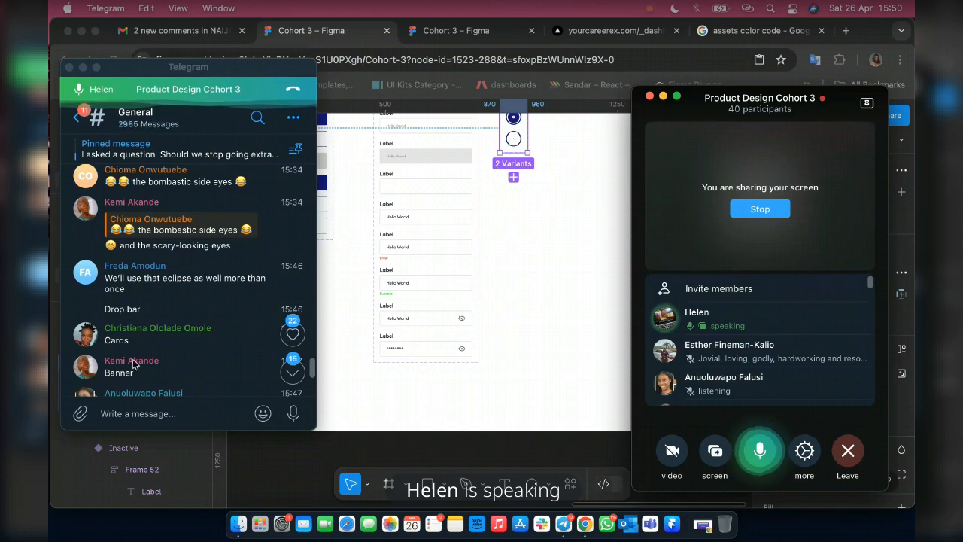
{"action": "scroll", "coordinate": [133, 364], "scroll_direction": "down", "scroll_amount": 2}
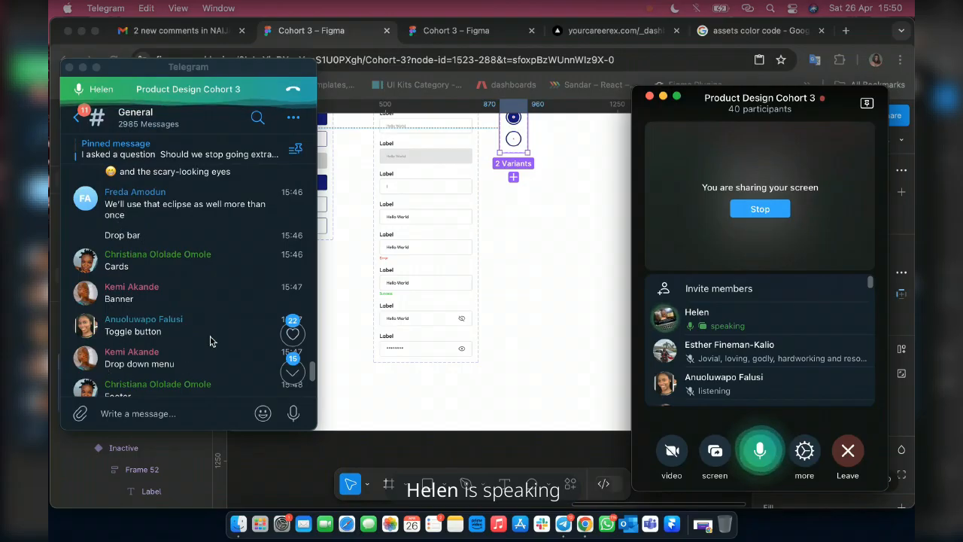
{"action": "scroll", "coordinate": [132, 367], "scroll_direction": "down", "scroll_amount": 1}
{"action": "scroll", "coordinate": [154, 366], "scroll_direction": "down", "scroll_amount": 1}
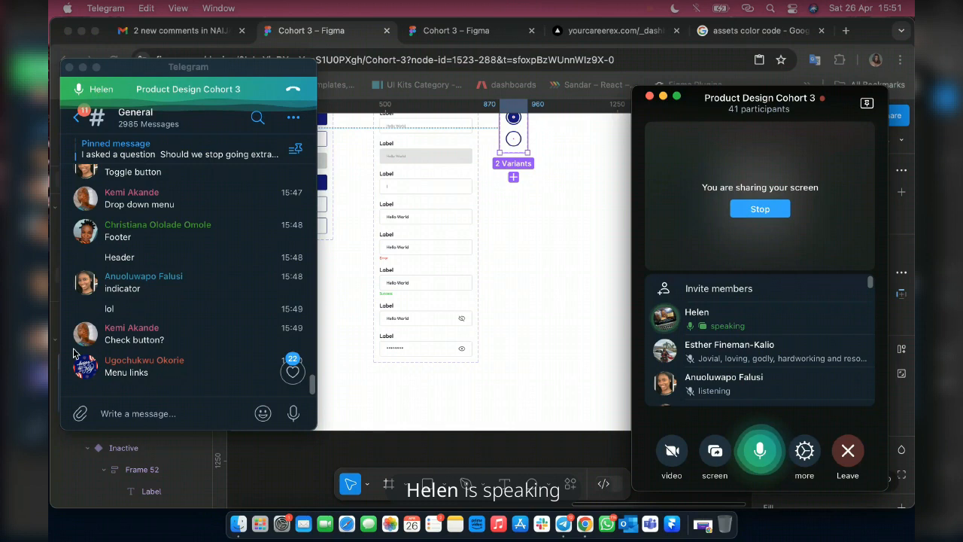
{"action": "left_click", "coordinate": [515, 325]}
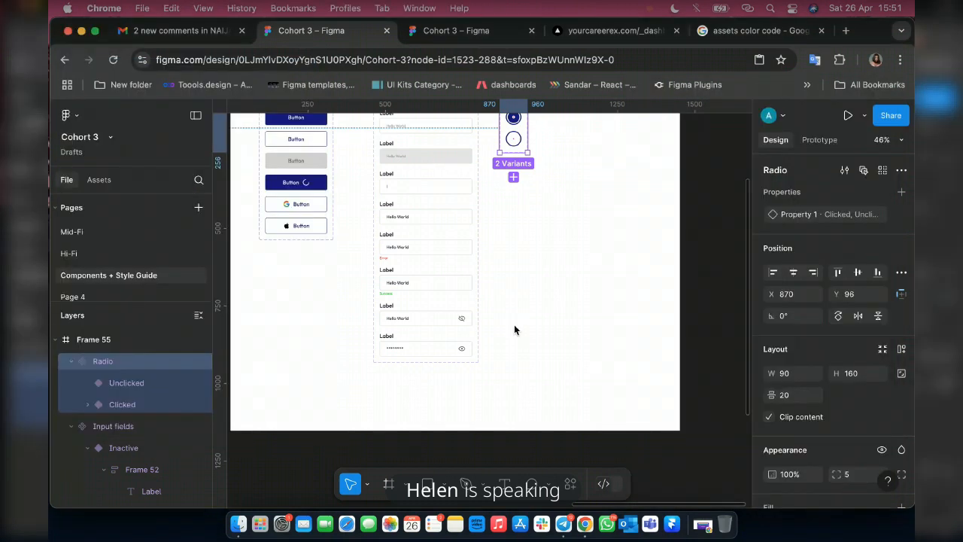
{"action": "scroll", "coordinate": [515, 329], "scroll_direction": "down", "scroll_amount": 5}
{"action": "scroll", "coordinate": [556, 279], "scroll_direction": "up", "scroll_amount": 5}
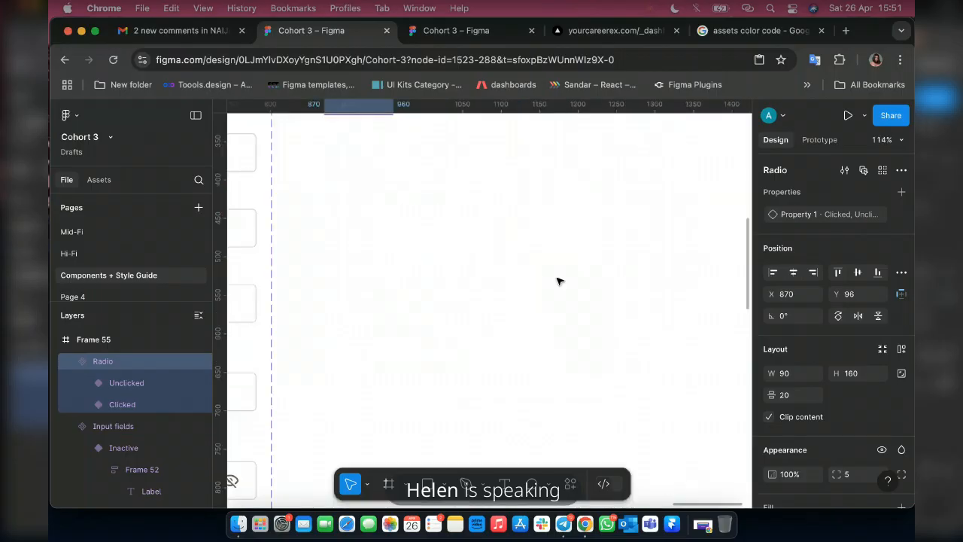
{"action": "scroll", "coordinate": [557, 281], "scroll_direction": "down", "scroll_amount": 5}
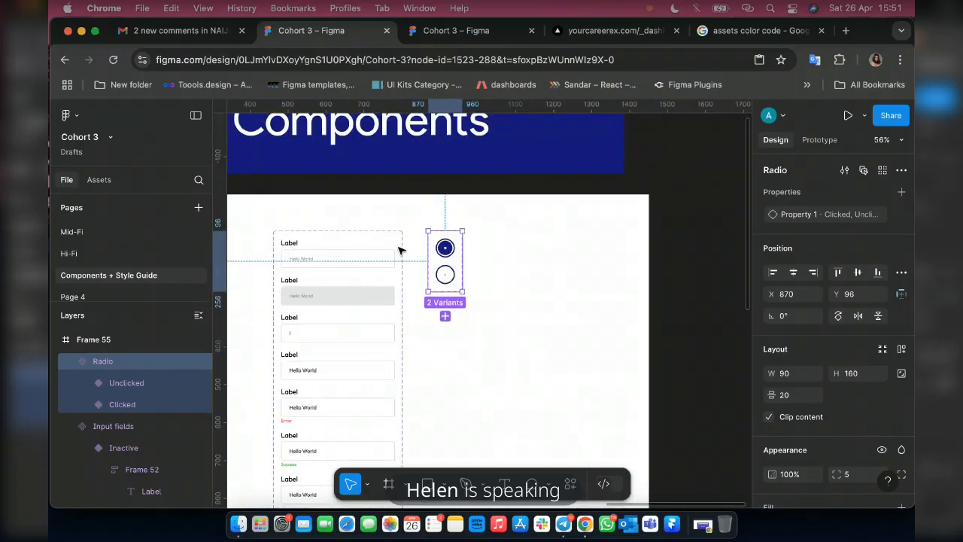
{"action": "scroll", "coordinate": [445, 275], "scroll_direction": "up", "scroll_amount": 5}
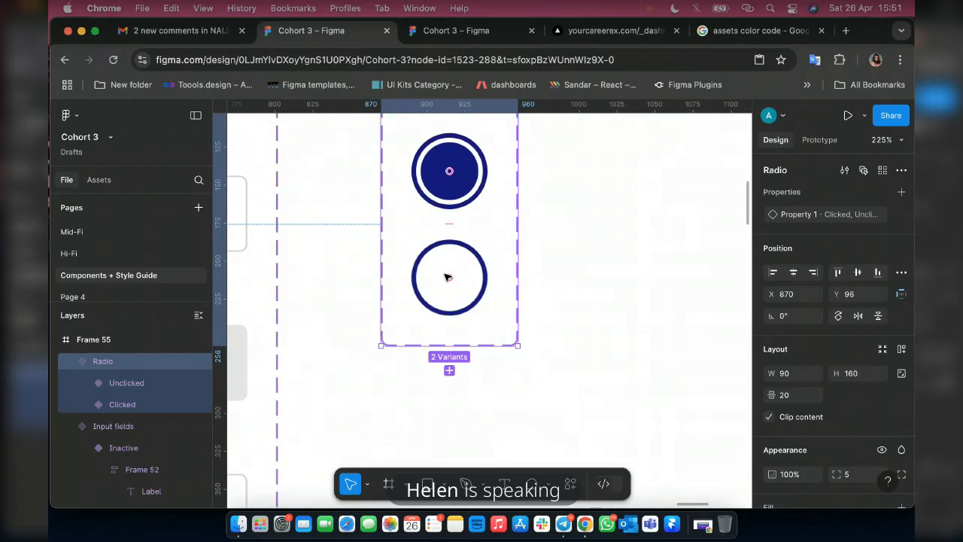
{"action": "scroll", "coordinate": [446, 277], "scroll_direction": "down", "scroll_amount": 4}
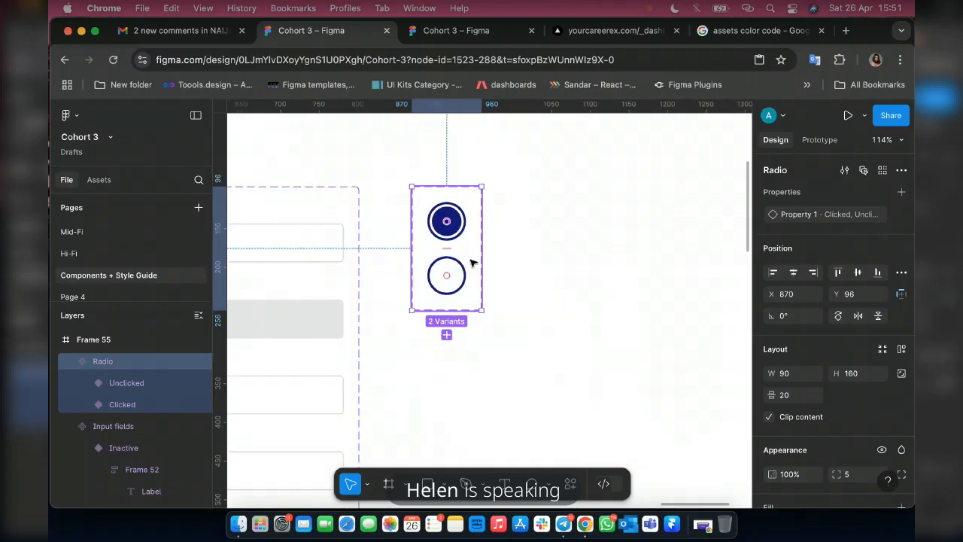
{"action": "scroll", "coordinate": [473, 263], "scroll_direction": "right", "scroll_amount": 2}
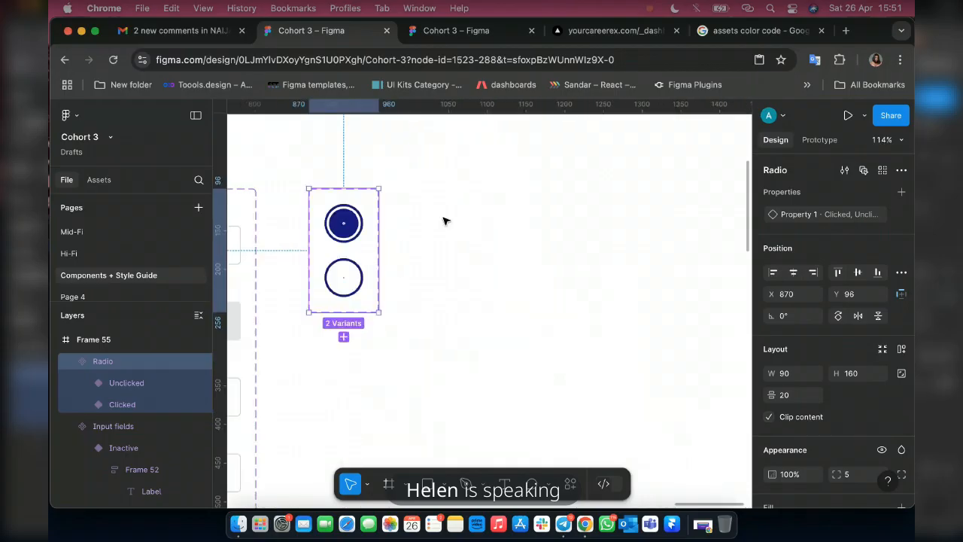
Widen the white Components frame holding the buttons, input fields and radios to about 2138 px, extending its right edge.
{"action": "scroll", "coordinate": [443, 220], "scroll_direction": "down", "scroll_amount": 3}
{"action": "scroll", "coordinate": [445, 221], "scroll_direction": "down", "scroll_amount": 1}
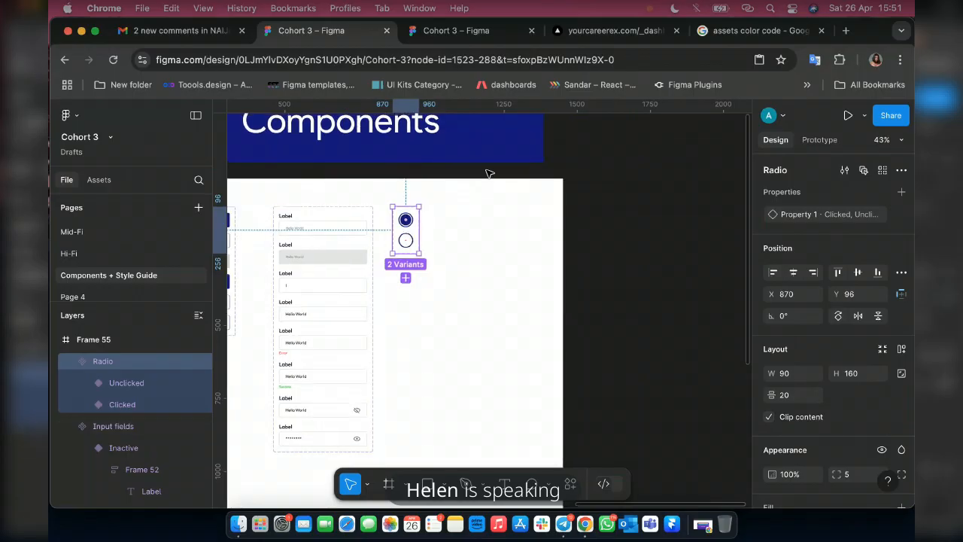
{"action": "scroll", "coordinate": [484, 198], "scroll_direction": "down", "scroll_amount": 3}
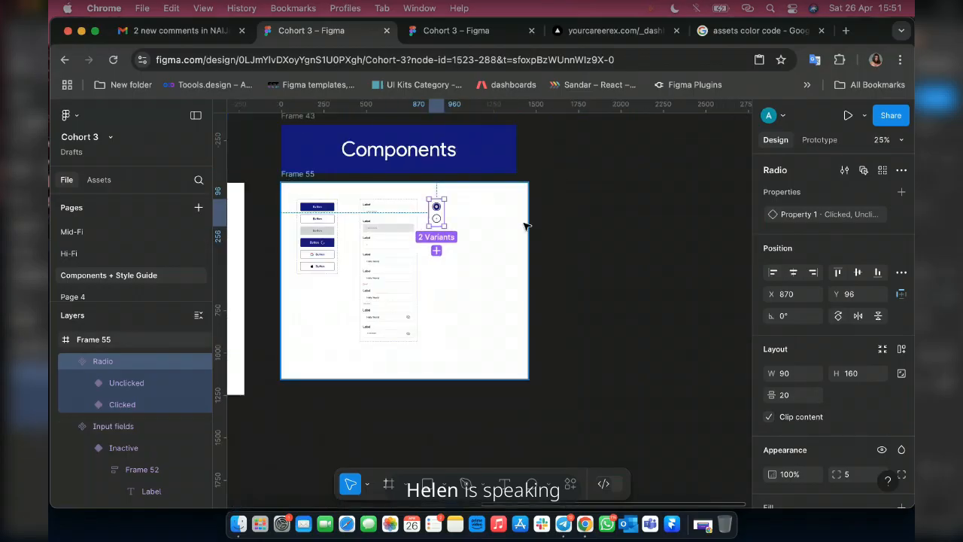
{"action": "left_click", "coordinate": [528, 248]}
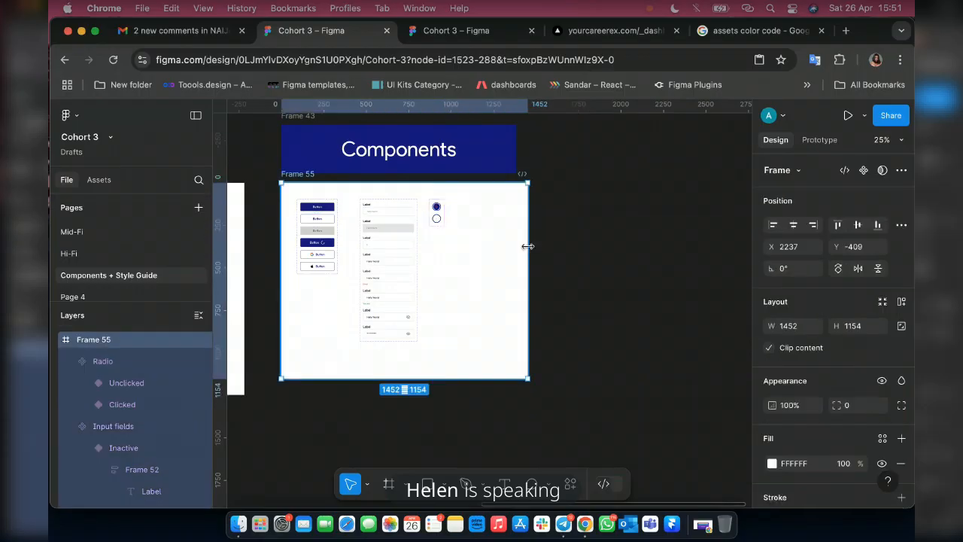
{"action": "left_click_drag", "start_coordinate": [528, 262], "coordinate": [645, 262]}
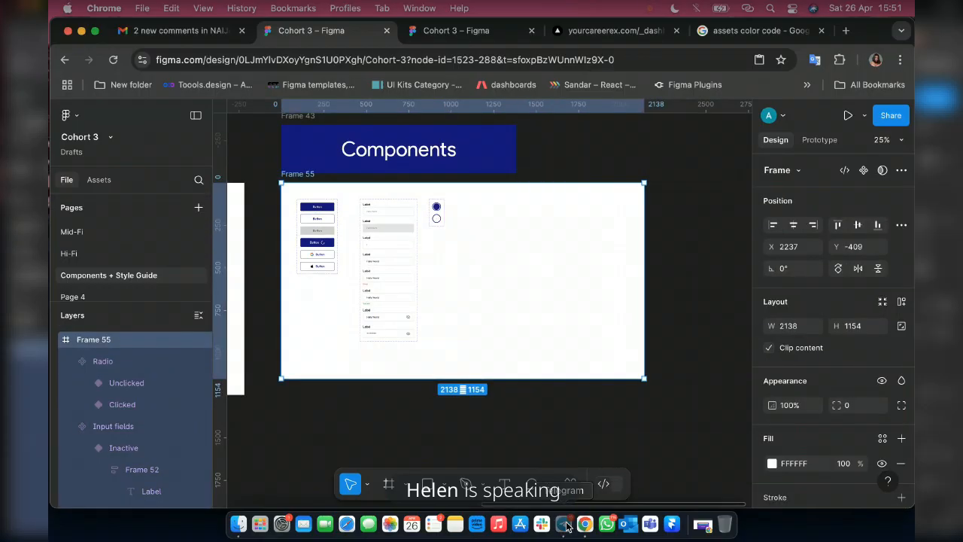
Switch to Telegram, check the latest component suggestions in the General chat, and return to the Figma file.
{"action": "left_click", "coordinate": [566, 525]}
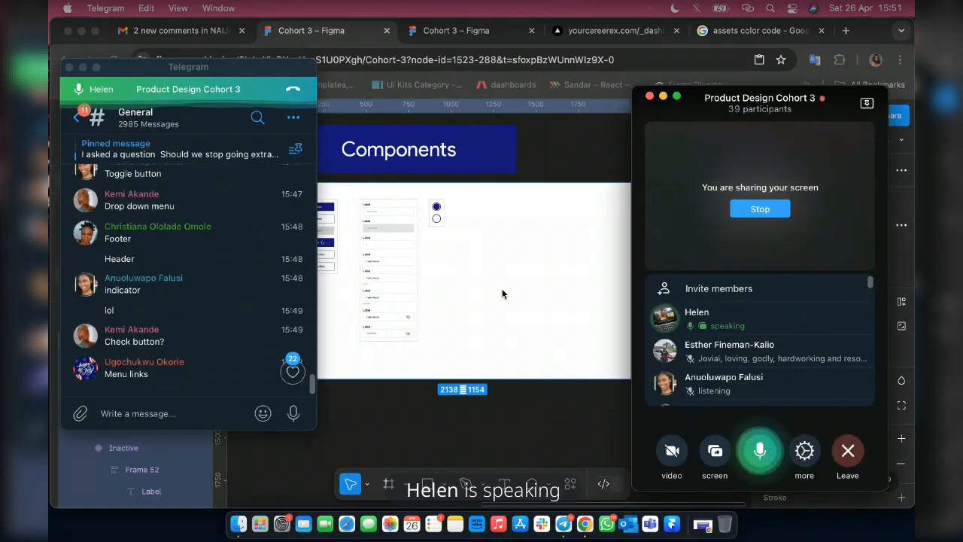
{"action": "left_click", "coordinate": [503, 294]}
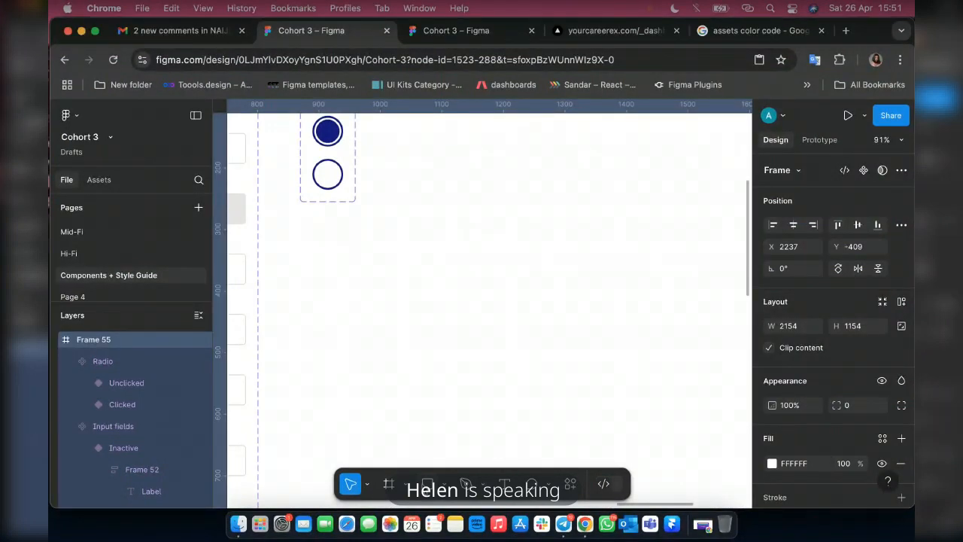
Add a 100 × 100 rectangle to the right of the Radio component set and move it to about X 1035, Y 110.
{"action": "scroll", "coordinate": [398, 258], "scroll_direction": "up", "scroll_amount": 3}
{"action": "key", "text": "r"}
{"action": "left_click", "coordinate": [399, 259]}
{"action": "left_click", "coordinate": [444, 484]}
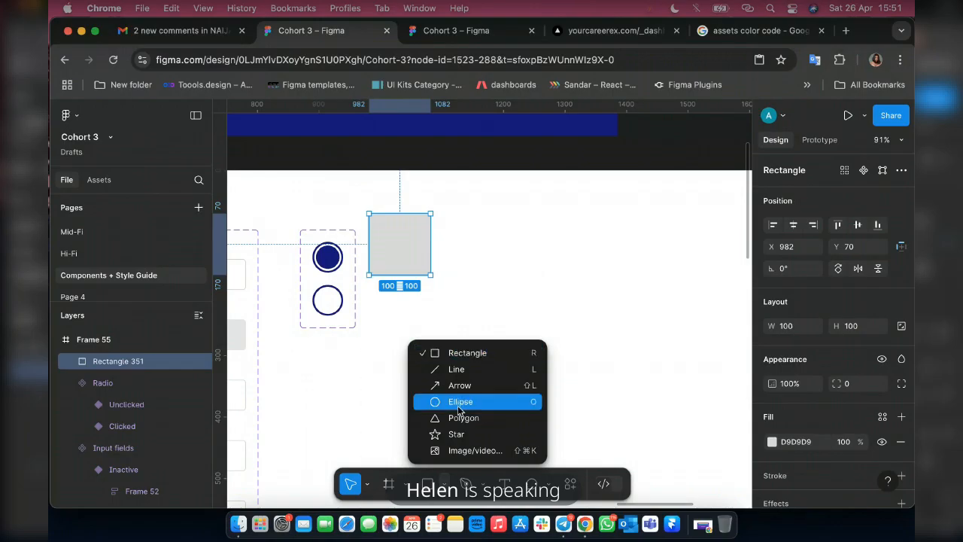
{"action": "left_click", "coordinate": [430, 275]}
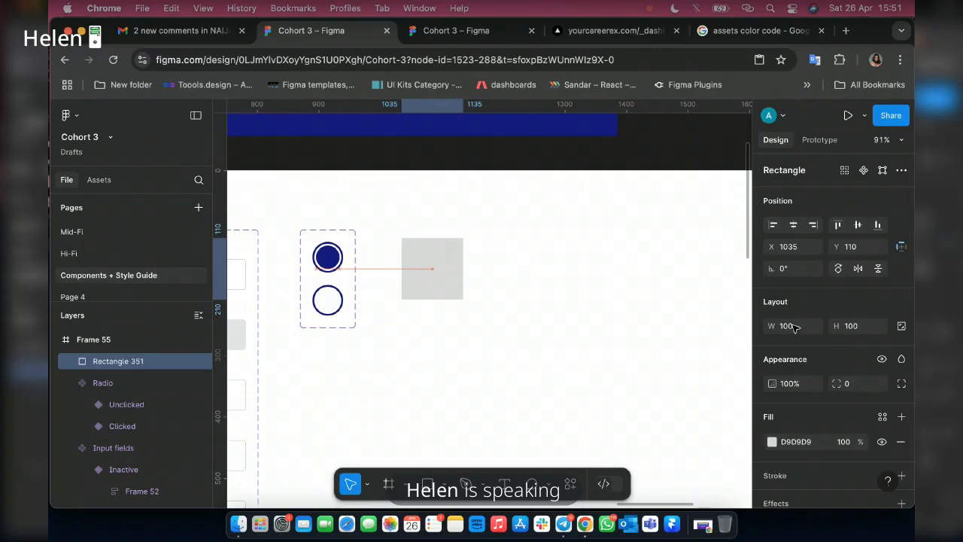
Resize the rectangle to 50 × 50 and move it to X 1027, Y 96, level with the top of the Radio set.
{"action": "left_click", "coordinate": [792, 325]}
{"action": "type", "text": "50"}
{"action": "key", "text": "Return"}
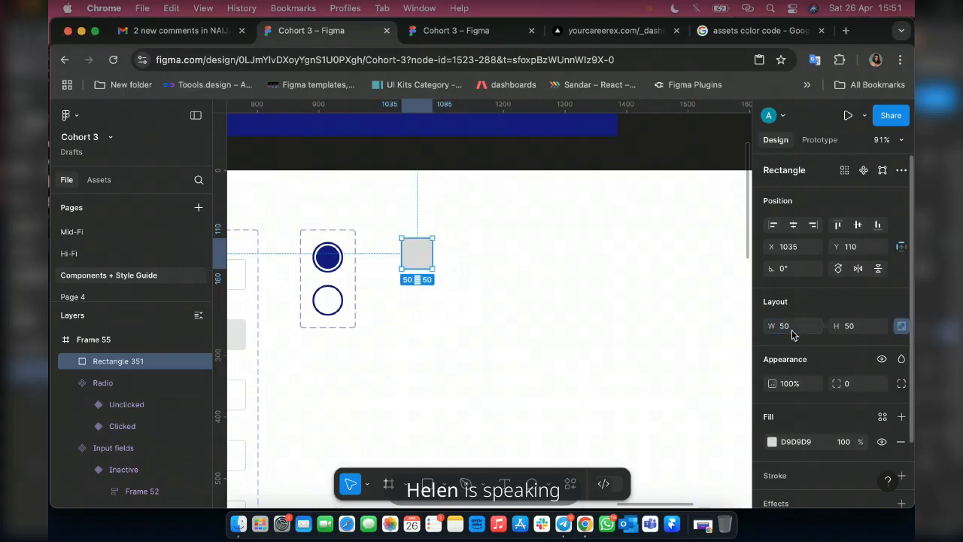
{"action": "scroll", "coordinate": [416, 251], "scroll_direction": "up", "scroll_amount": 5}
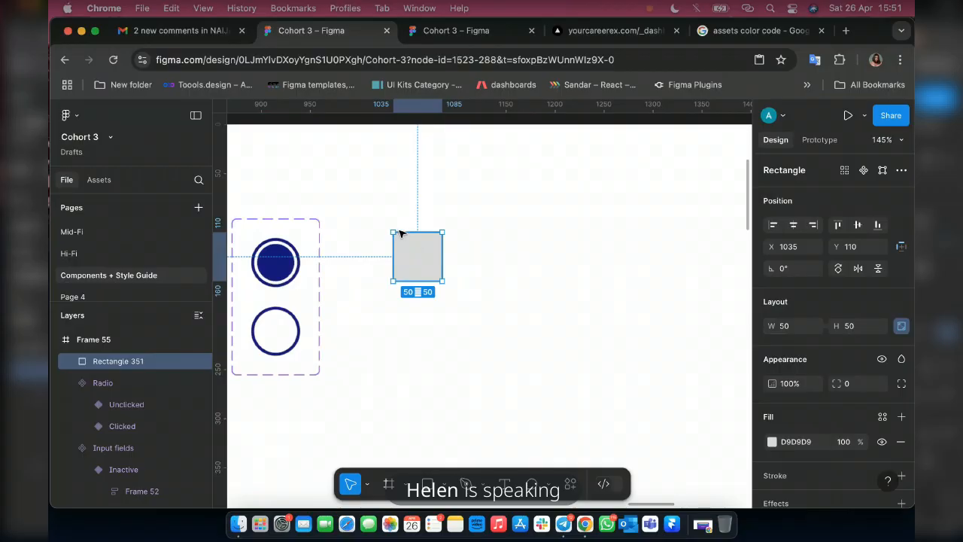
{"action": "left_click_drag", "start_coordinate": [400, 234], "coordinate": [392, 220]}
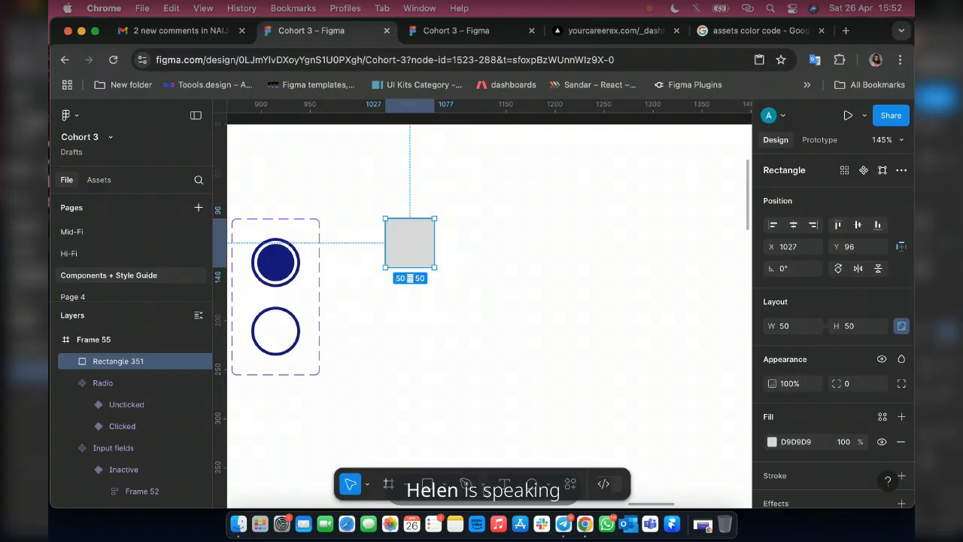
Draw an open checkmark path about 33 × 23.5 inside the grey square with the Pen tool.
{"action": "left_click", "coordinate": [484, 486]}
{"action": "left_click", "coordinate": [489, 437]}
{"action": "scroll", "coordinate": [396, 238], "scroll_direction": "up", "scroll_amount": 5}
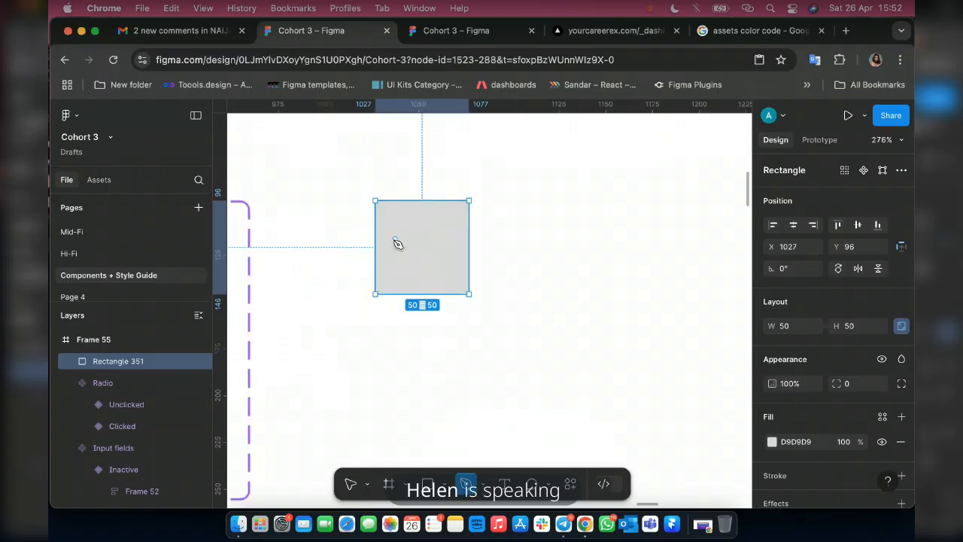
{"action": "left_click", "coordinate": [389, 234]}
{"action": "left_click", "coordinate": [410, 258]}
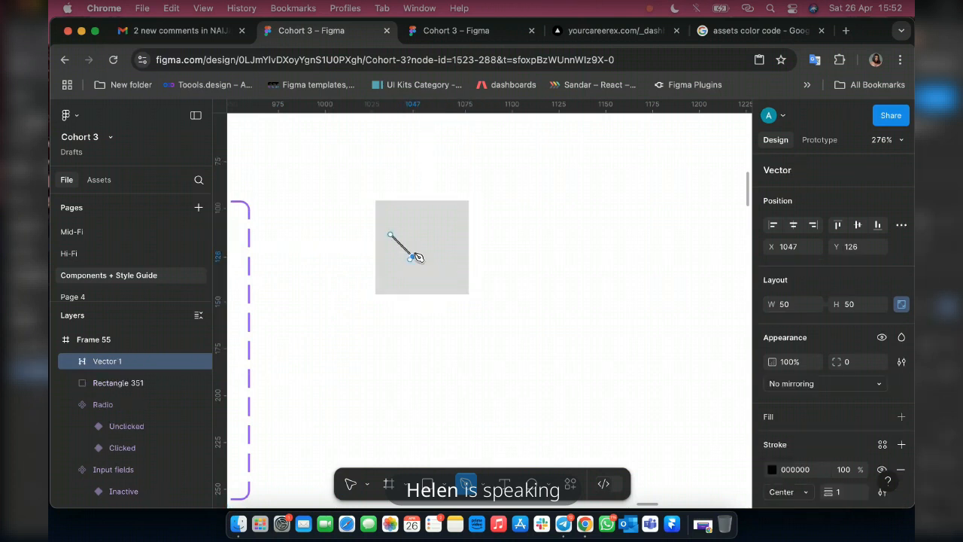
{"action": "left_click", "coordinate": [453, 214]}
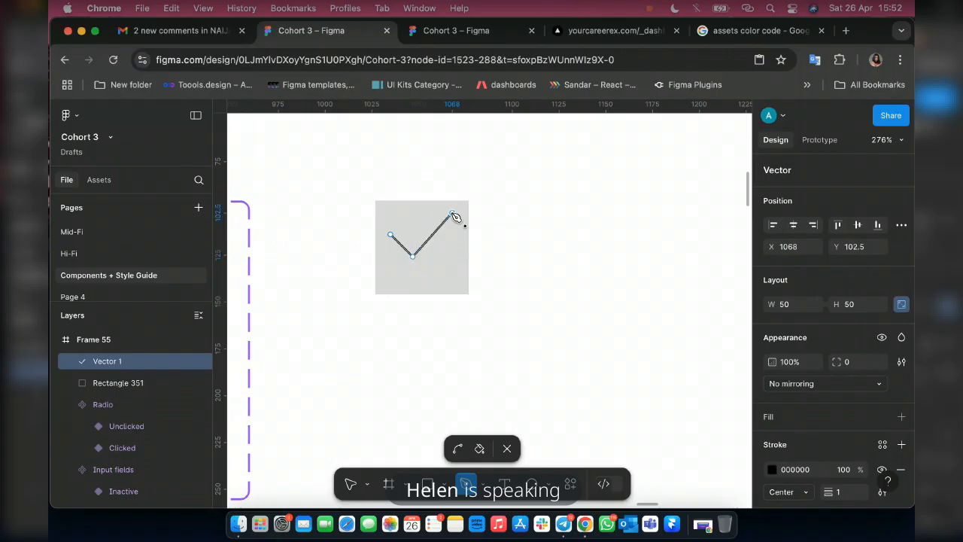
{"action": "key", "text": "Return"}
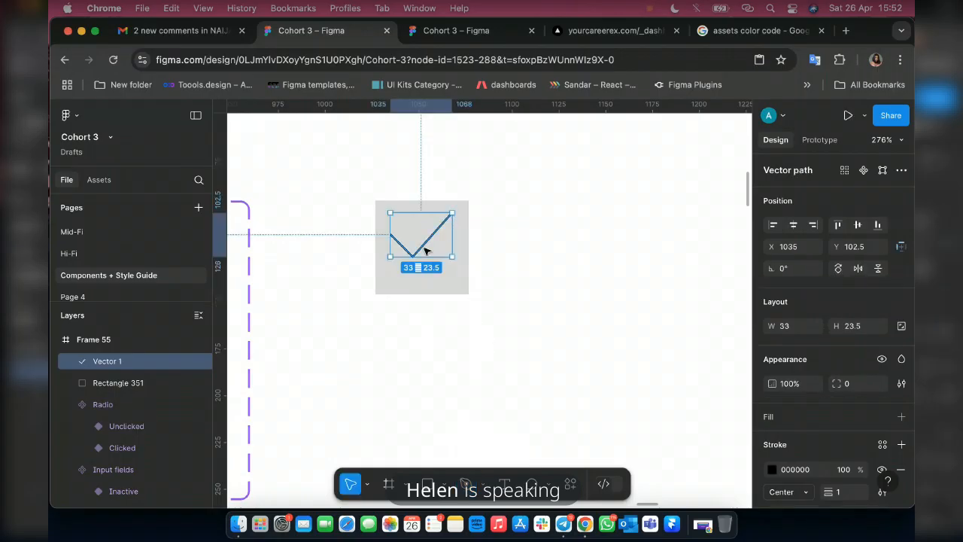
Set the checkmark's stroke weight to 4 and give both of its ends a Round cap.
{"action": "scroll", "coordinate": [847, 476], "scroll_direction": "down", "scroll_amount": 2}
{"action": "left_click", "coordinate": [847, 406]}
{"action": "type", "text": "4"}
{"action": "key", "text": "Return"}
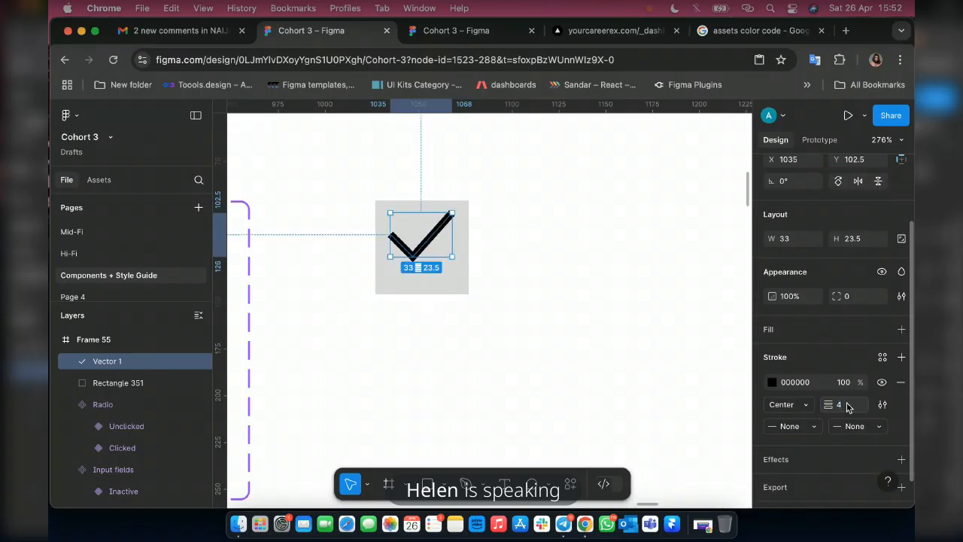
{"action": "left_click", "coordinate": [817, 429]}
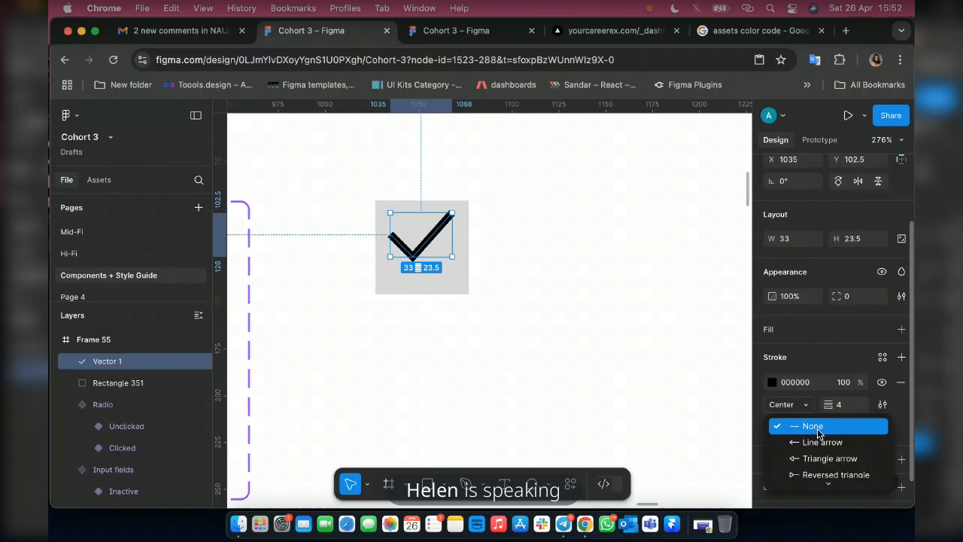
{"action": "mouse_move", "coordinate": [828, 482]}
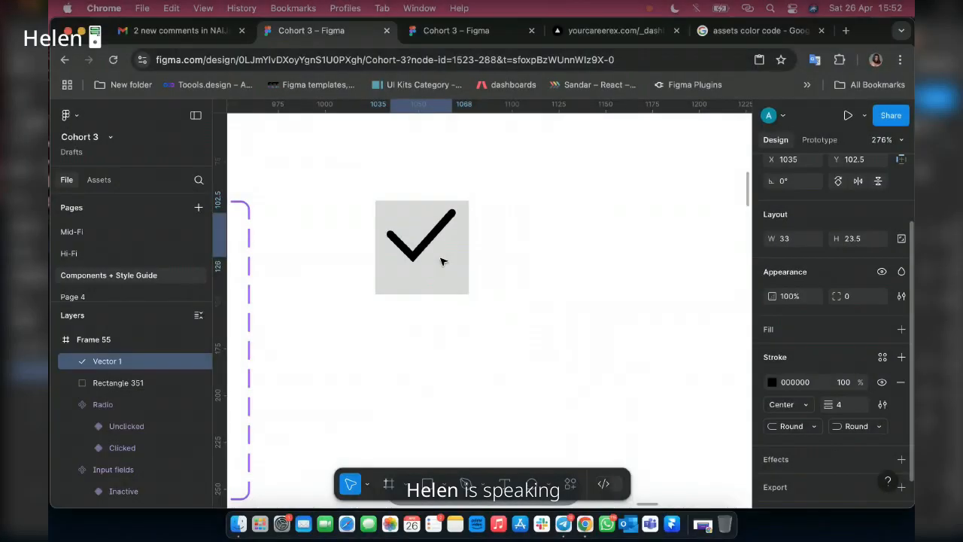
{"action": "left_click", "coordinate": [422, 248]}
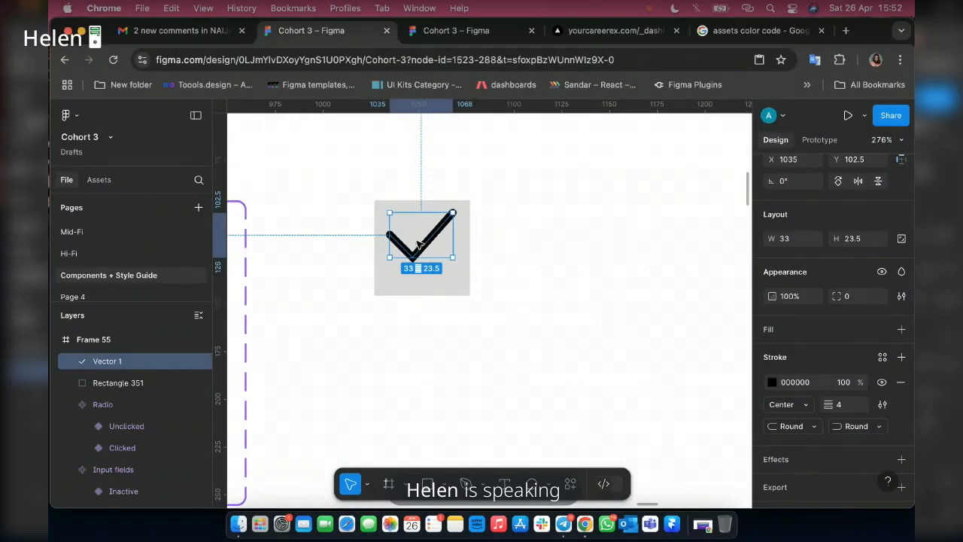
Centre the checkmark and the square on each other horizontally and vertically, and wrap both in an auto layout frame.
{"action": "scroll", "coordinate": [421, 248], "scroll_direction": "down", "scroll_amount": 2}
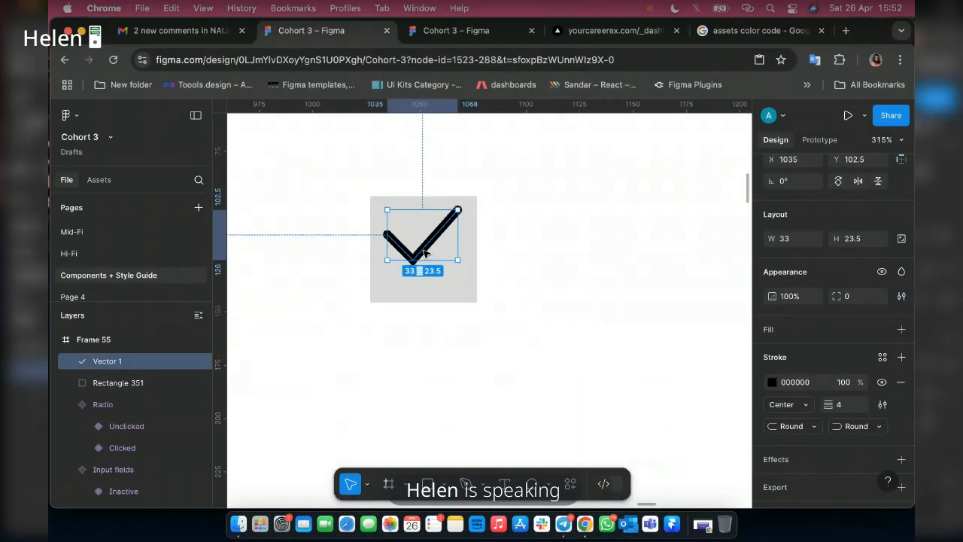
{"action": "left_click", "coordinate": [443, 291], "text": "shift"}
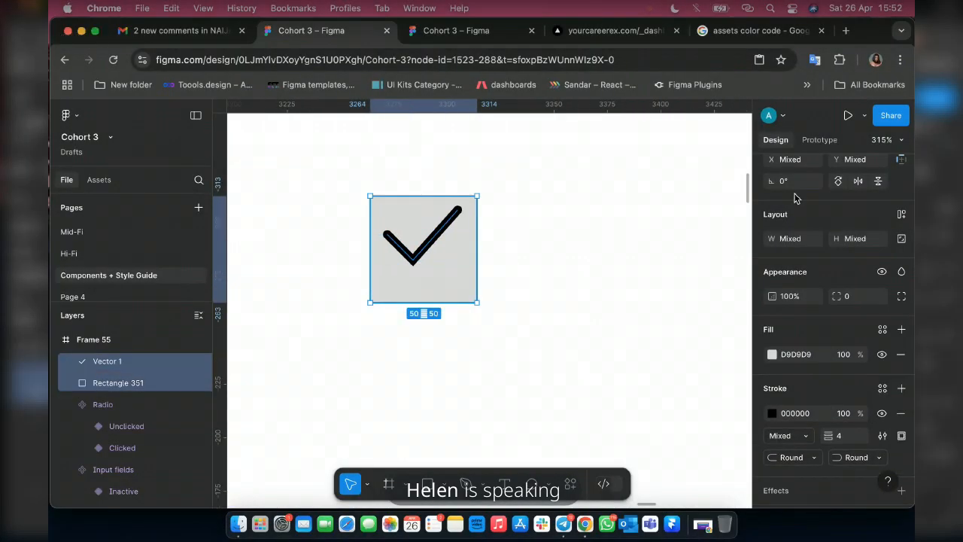
{"action": "left_click", "coordinate": [858, 224]}
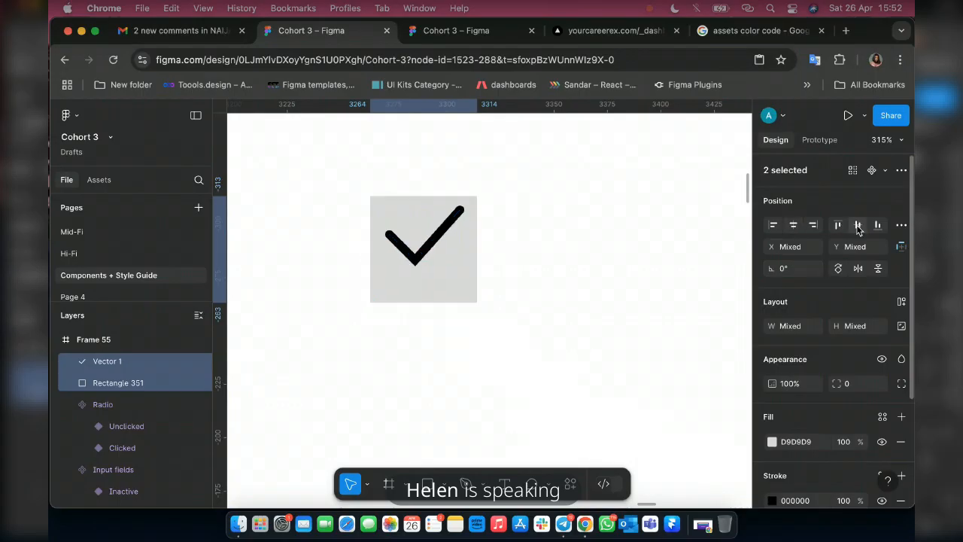
{"action": "scroll", "coordinate": [555, 324], "scroll_direction": "down", "scroll_amount": 5}
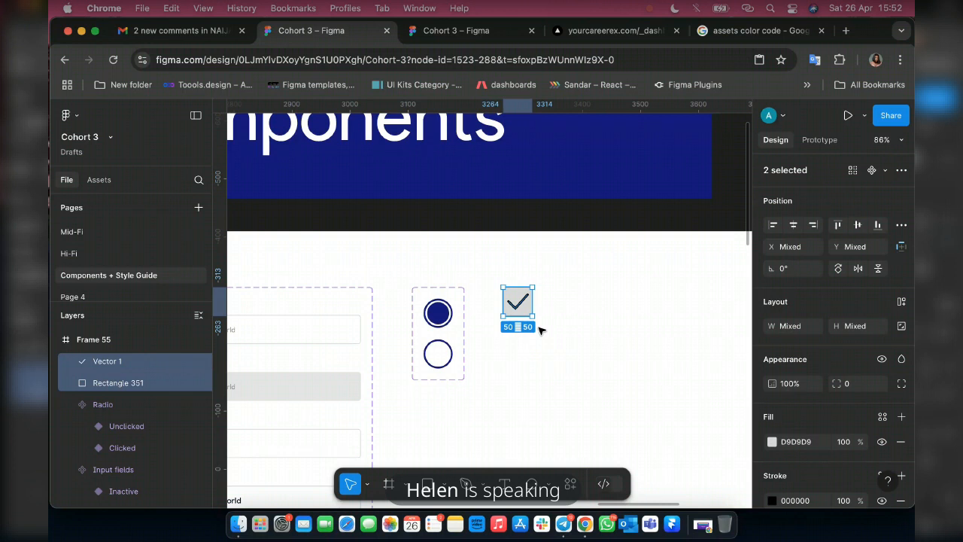
{"action": "scroll", "coordinate": [527, 311], "scroll_direction": "up", "scroll_amount": 5}
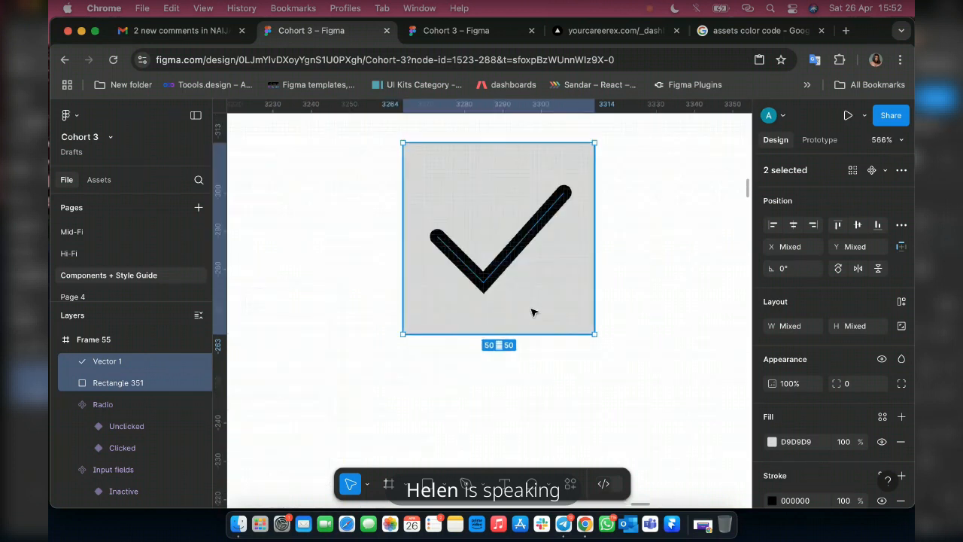
{"action": "key", "text": "shift+a"}
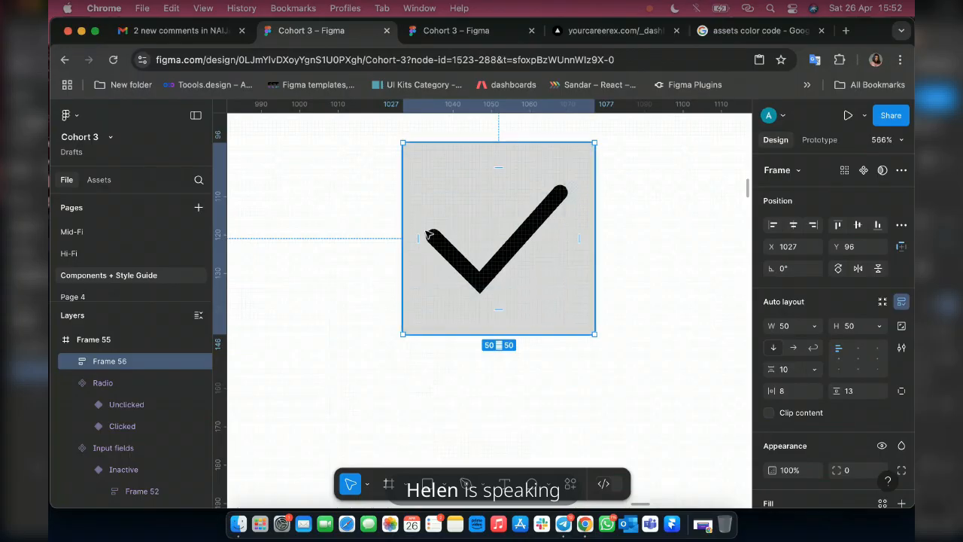
Set the corner radius of the checkbox frame to 5.
{"action": "scroll", "coordinate": [865, 420], "scroll_direction": "down", "scroll_amount": 2}
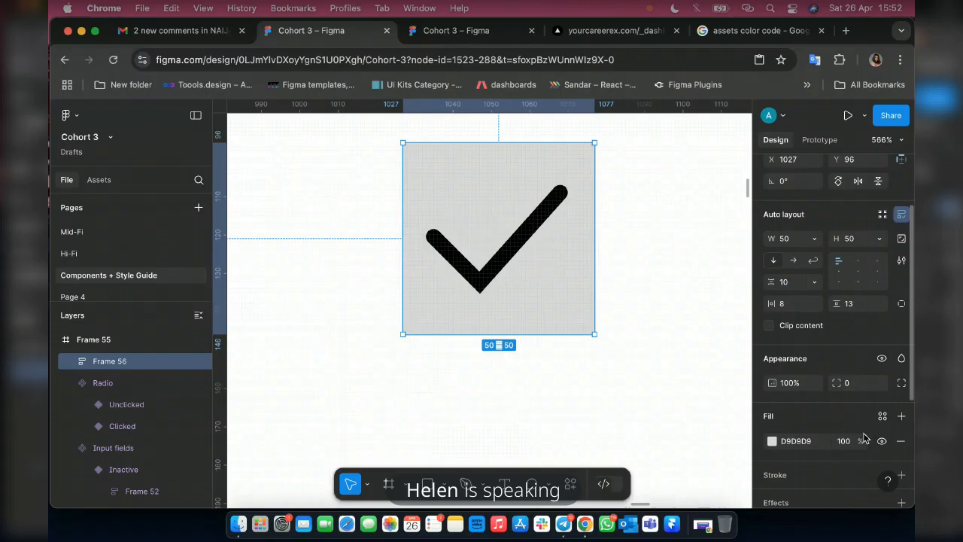
{"action": "left_click", "coordinate": [848, 386]}
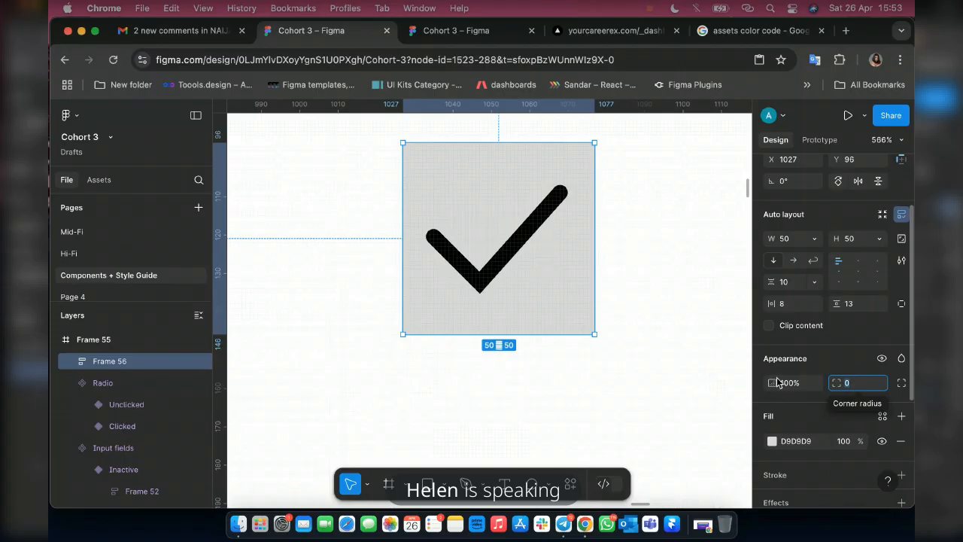
{"action": "type", "text": "5"}
{"action": "key", "text": "Return"}
Recolour the black checkmark with the Colors/Primary White library style.
{"action": "scroll", "coordinate": [850, 347], "scroll_direction": "down", "scroll_amount": 2}
{"action": "scroll", "coordinate": [861, 384], "scroll_direction": "down", "scroll_amount": 2}
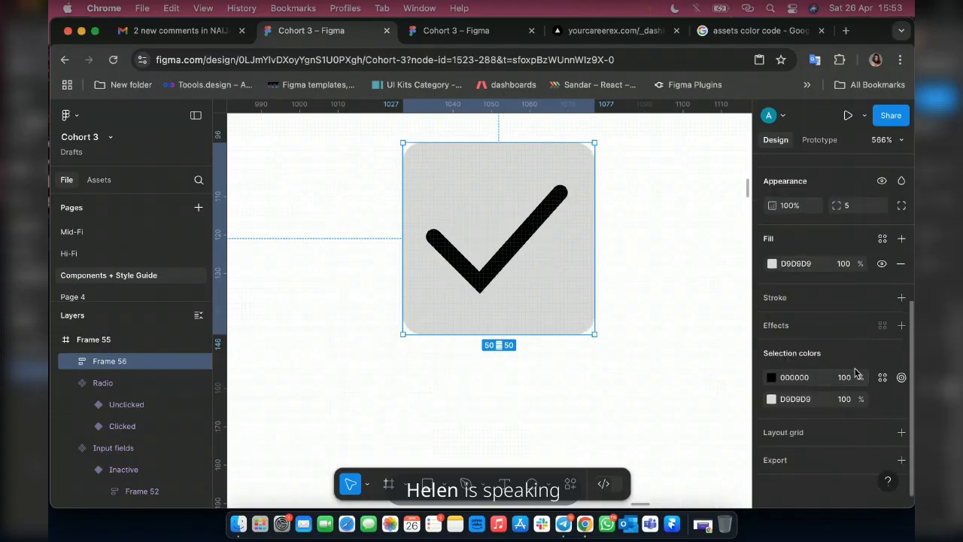
{"action": "left_click", "coordinate": [882, 378]}
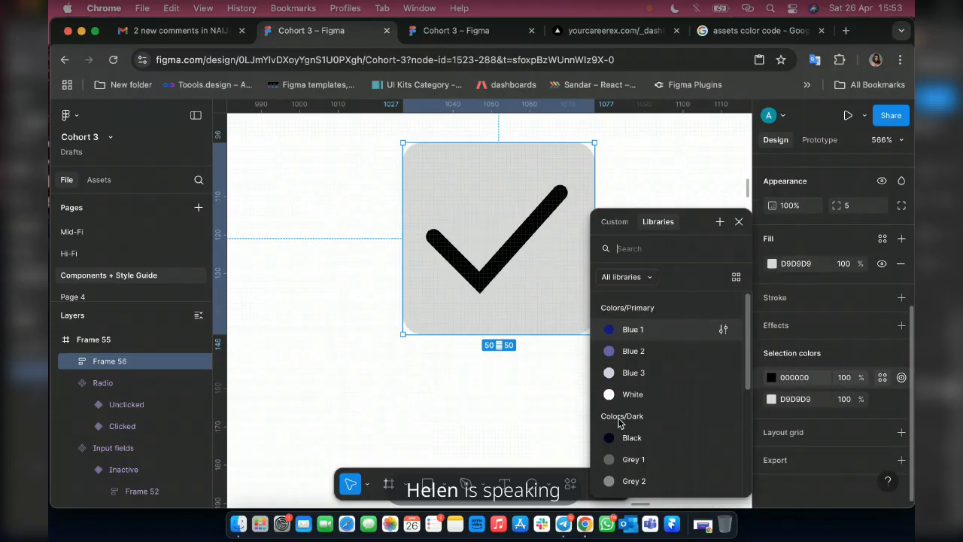
{"action": "left_click", "coordinate": [689, 395]}
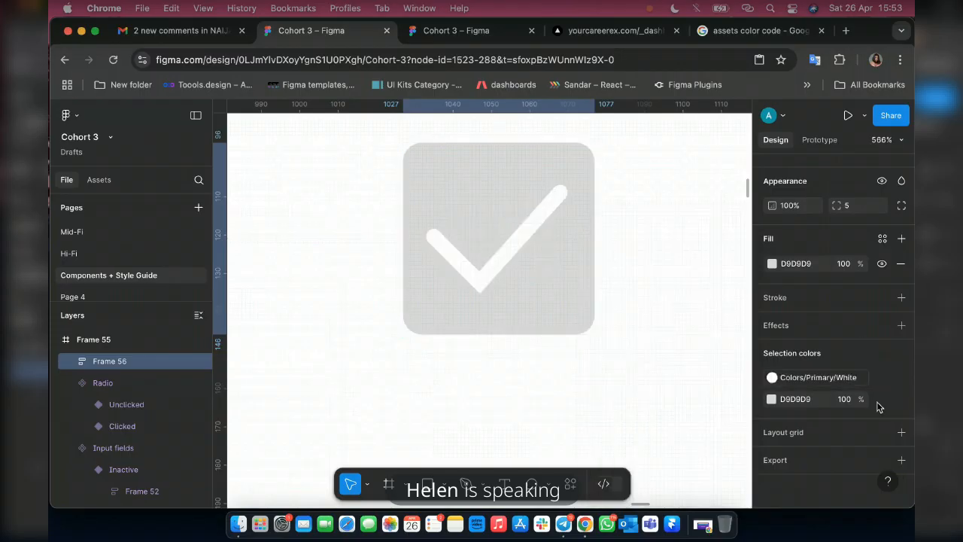
Recolour the checkbox's D9D9D9 grey background with the Colors/Primary Blue 1 library style.
{"action": "left_click", "coordinate": [882, 399]}
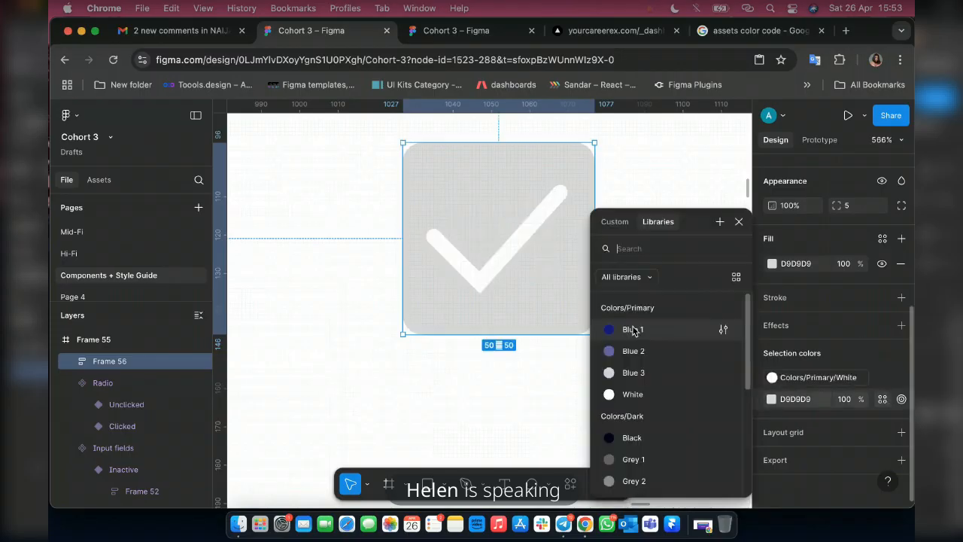
{"action": "left_click", "coordinate": [633, 329]}
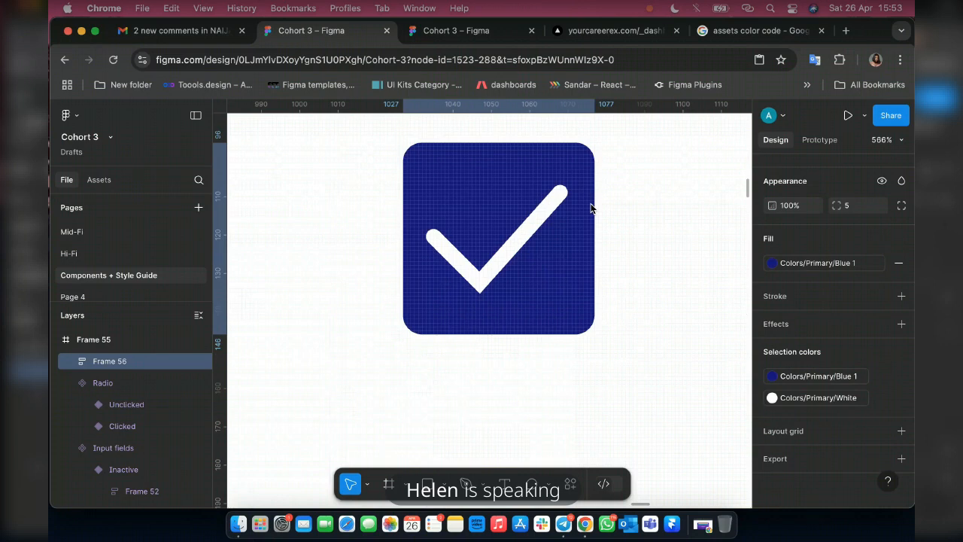
Scale the checkmark proportionally to a width of 29 and centre it in the checkbox's auto layout frame.
{"action": "scroll", "coordinate": [590, 208], "scroll_direction": "down", "scroll_amount": 5}
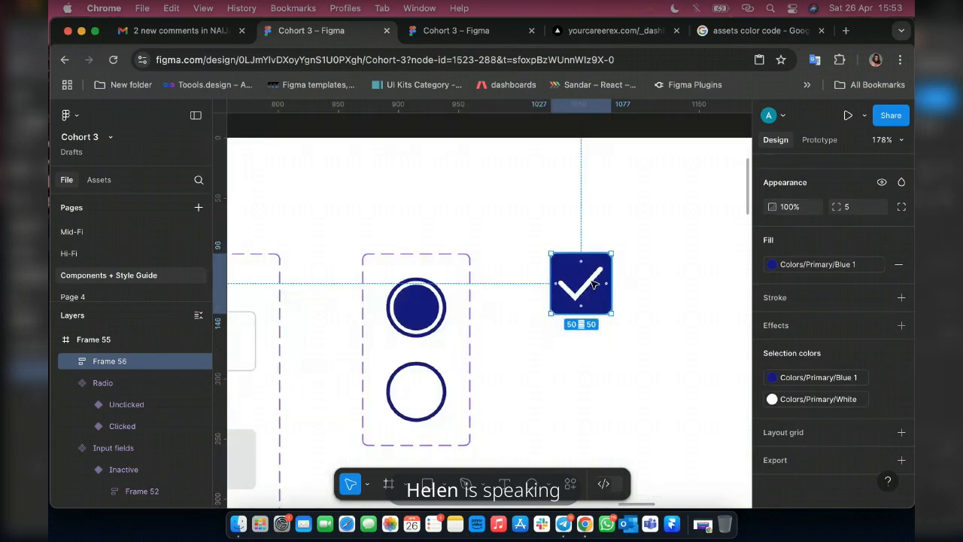
{"action": "double_click", "coordinate": [594, 283]}
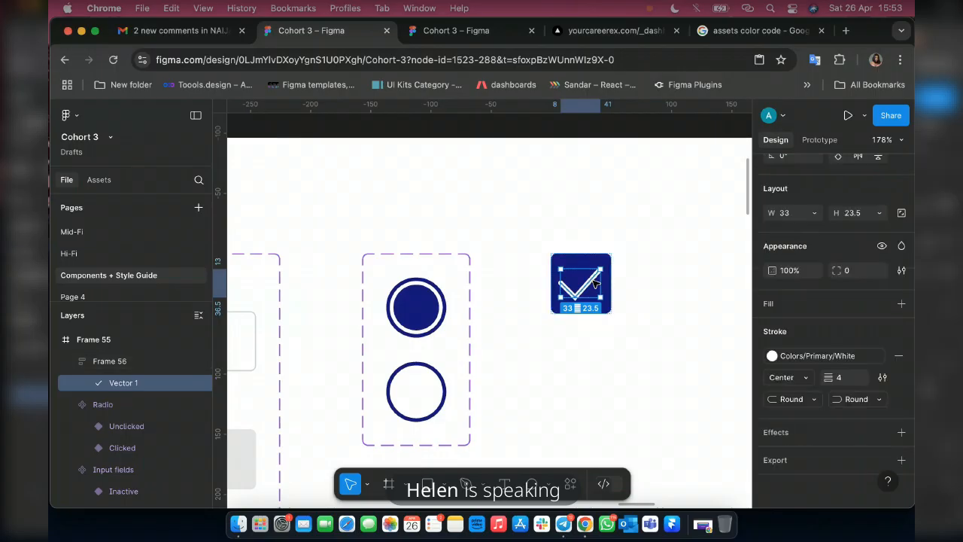
{"action": "scroll", "coordinate": [620, 295], "scroll_direction": "up", "scroll_amount": 3}
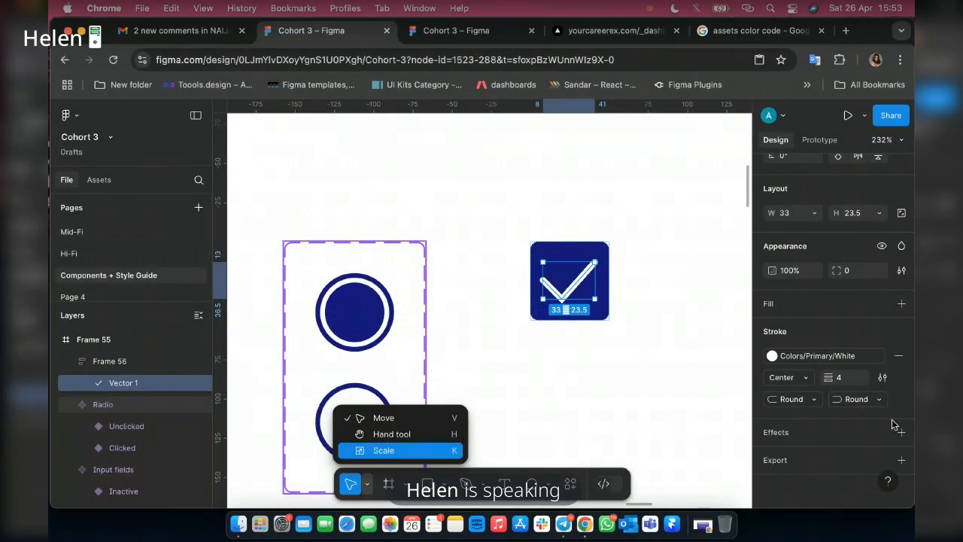
{"action": "key", "text": "k"}
{"action": "left_click", "coordinate": [793, 383]}
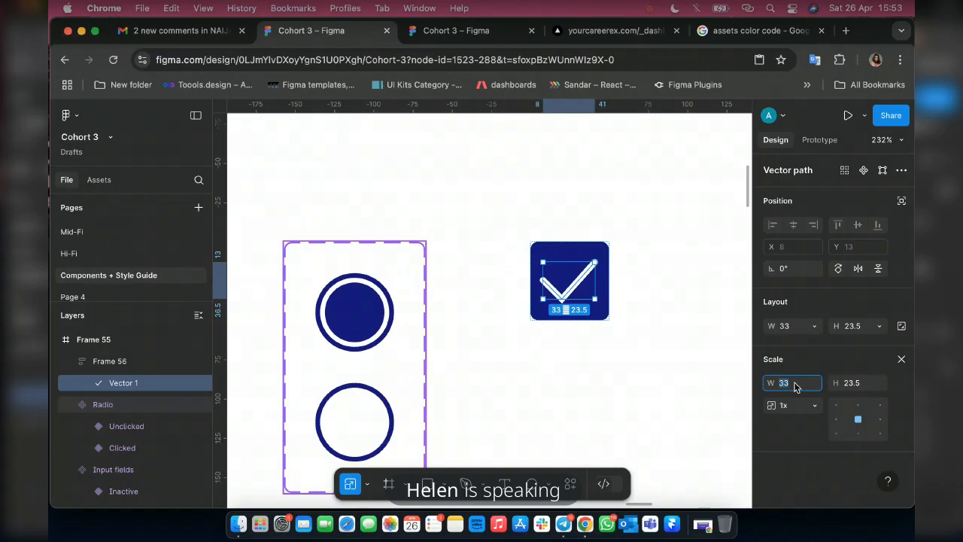
{"action": "type", "text": "30"}
{"action": "key", "text": "Return"}
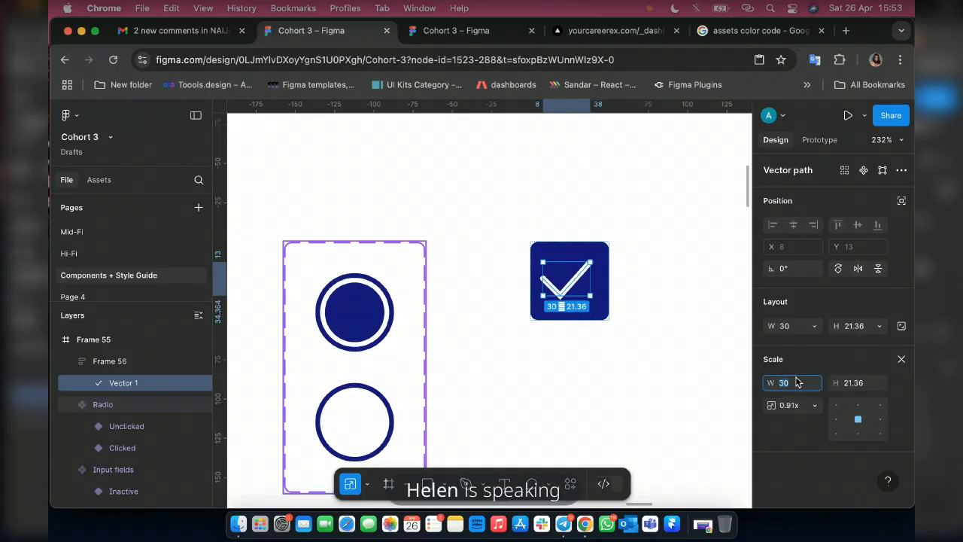
{"action": "key", "text": "Down"}
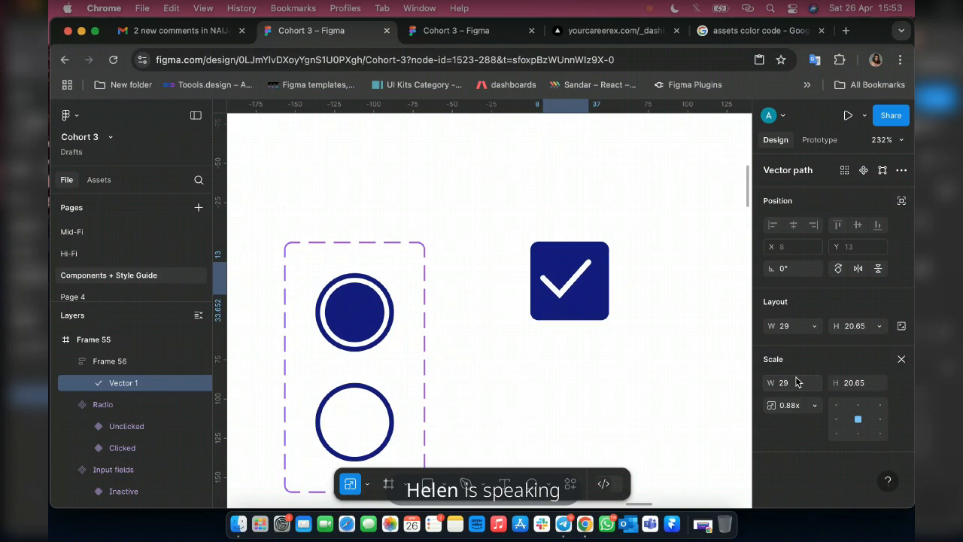
{"action": "left_click", "coordinate": [901, 359]}
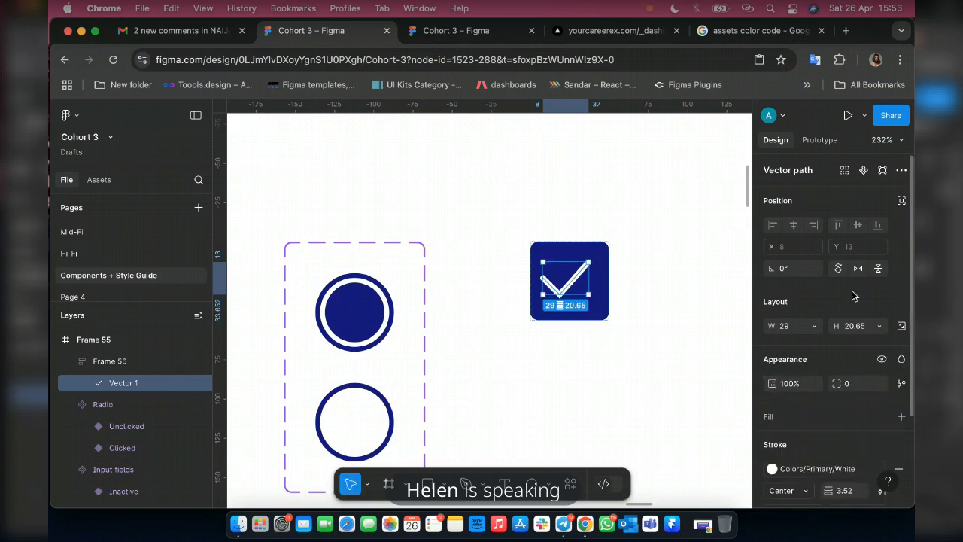
{"action": "key", "text": "Escape"}
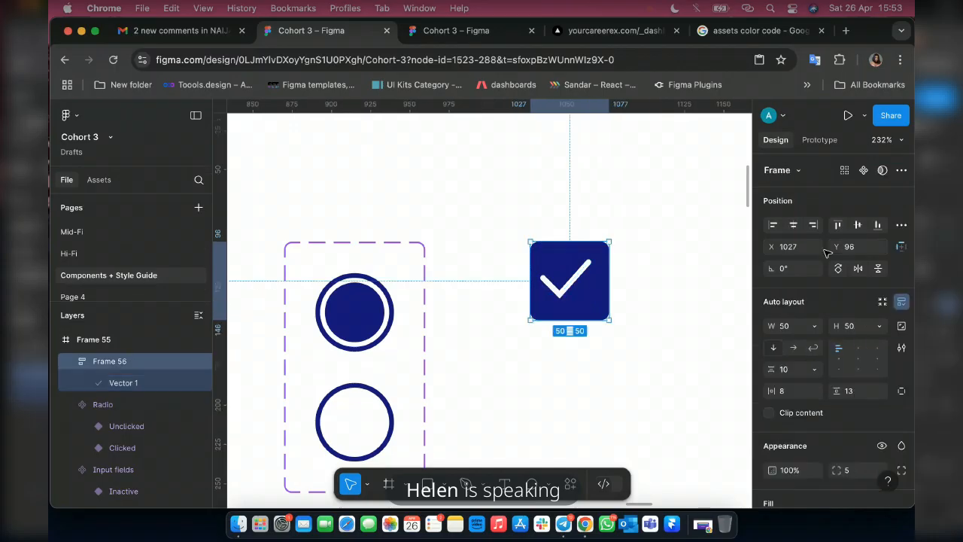
{"action": "left_click", "coordinate": [858, 359]}
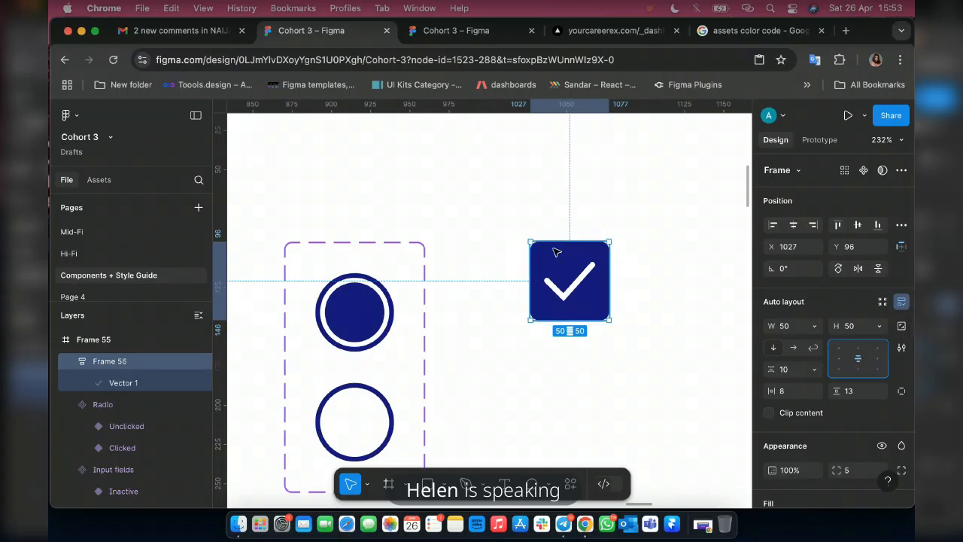
Turn the blue checkbox frame into a component and add a second variant to it.
{"action": "scroll", "coordinate": [556, 252], "scroll_direction": "down", "scroll_amount": 3}
{"action": "scroll", "coordinate": [552, 282], "scroll_direction": "down", "scroll_amount": 3}
{"action": "scroll", "coordinate": [572, 289], "scroll_direction": "up", "scroll_amount": 10}
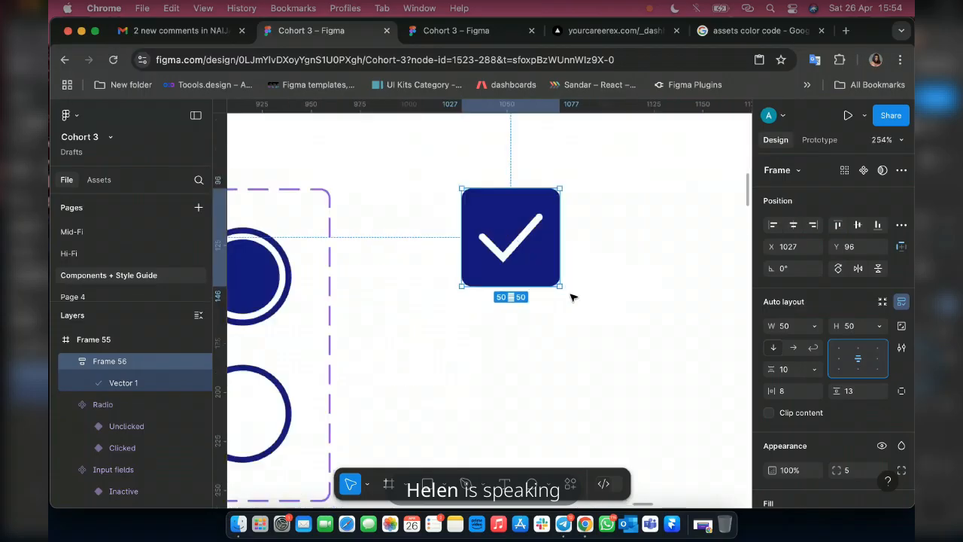
{"action": "scroll", "coordinate": [470, 232], "scroll_direction": "up", "scroll_amount": 1}
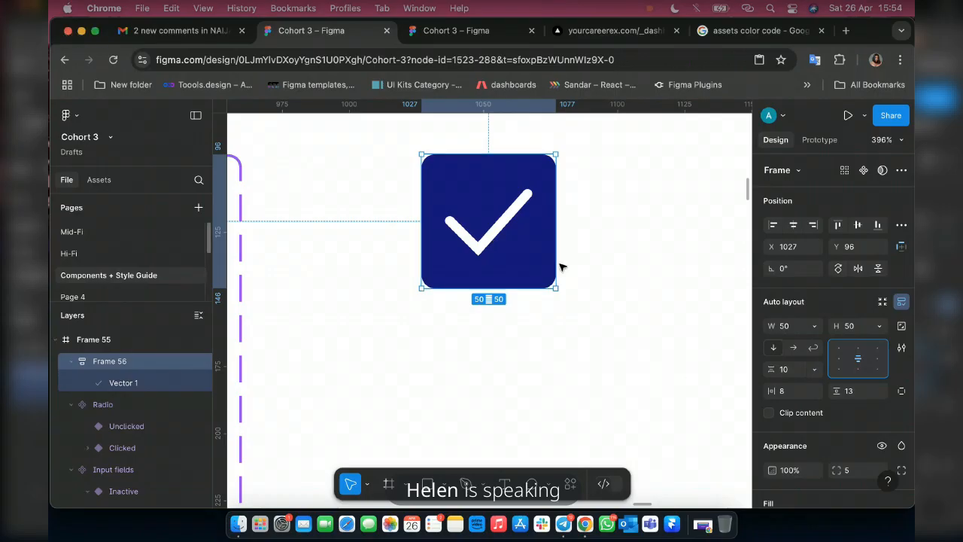
{"action": "scroll", "coordinate": [560, 270], "scroll_direction": "down", "scroll_amount": 10}
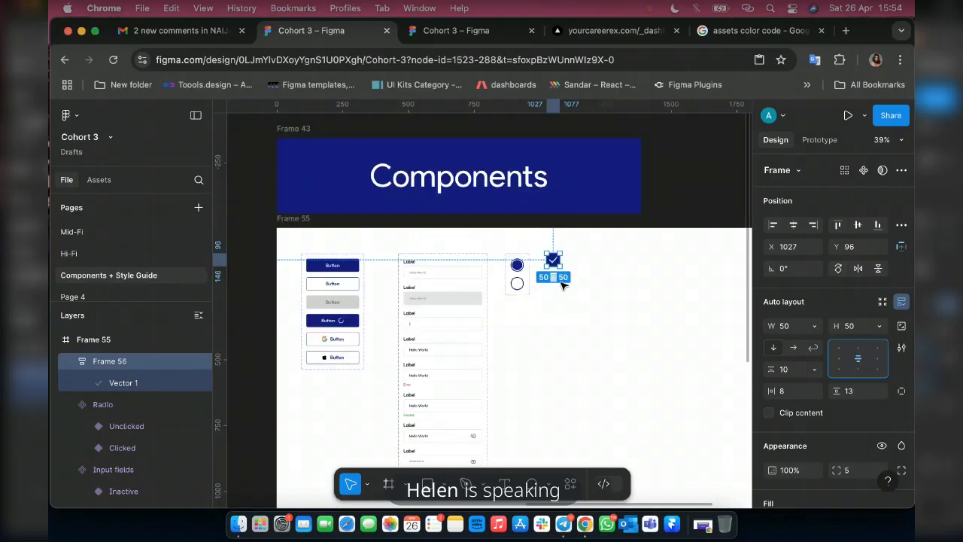
{"action": "scroll", "coordinate": [561, 284], "scroll_direction": "up", "scroll_amount": 10}
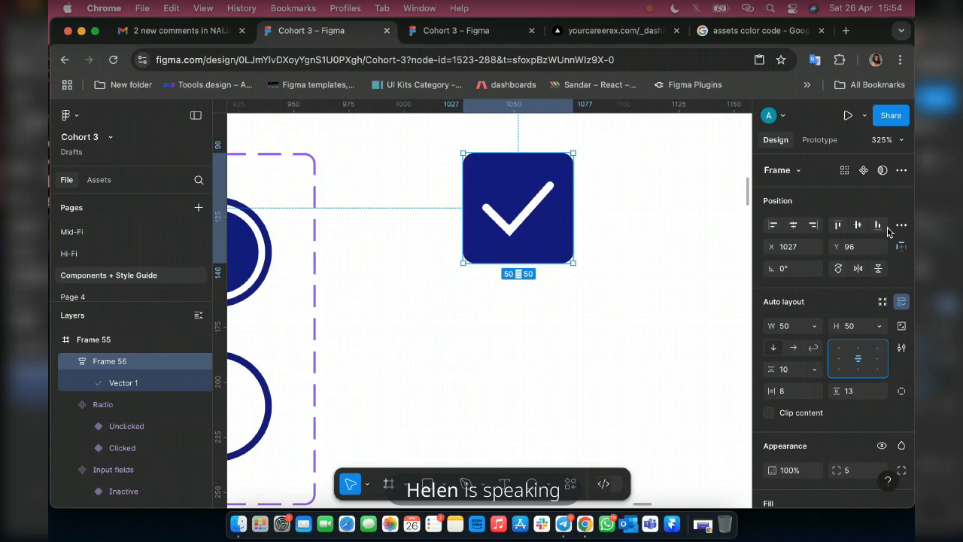
{"action": "left_click", "coordinate": [865, 171]}
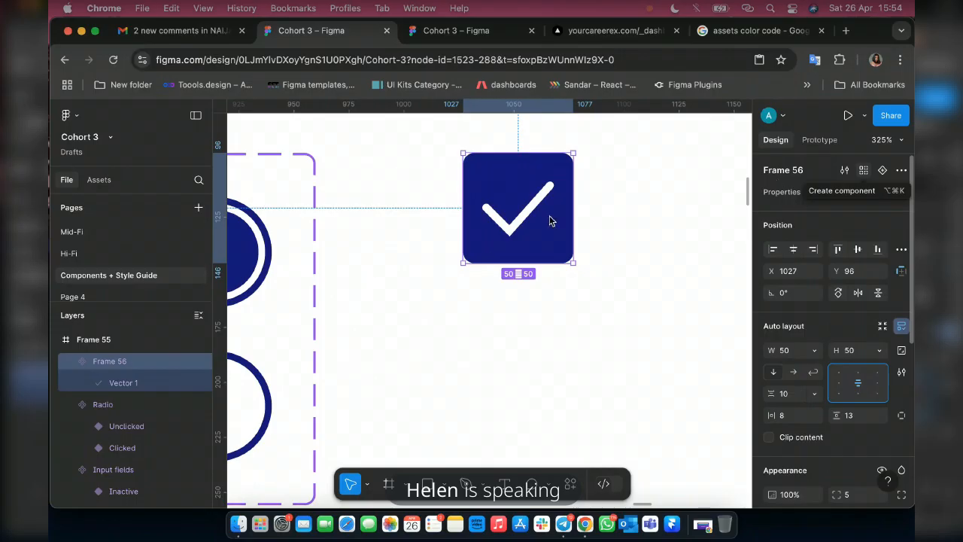
{"action": "left_click", "coordinate": [883, 171]}
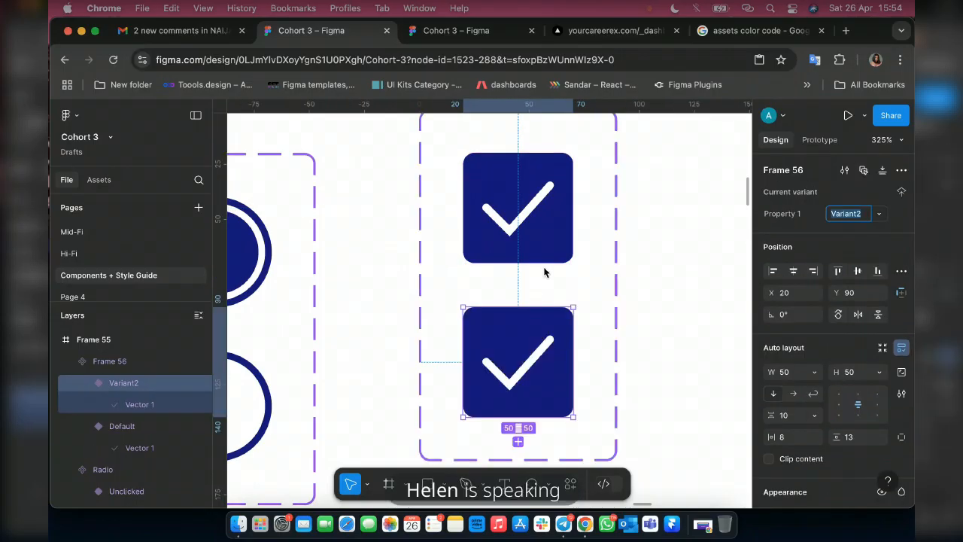
Give the second checkbox variant a Colors/Primary Blue 1 stroke with weight 2 and remove its fill.
{"action": "scroll", "coordinate": [863, 371], "scroll_direction": "down", "scroll_amount": 5}
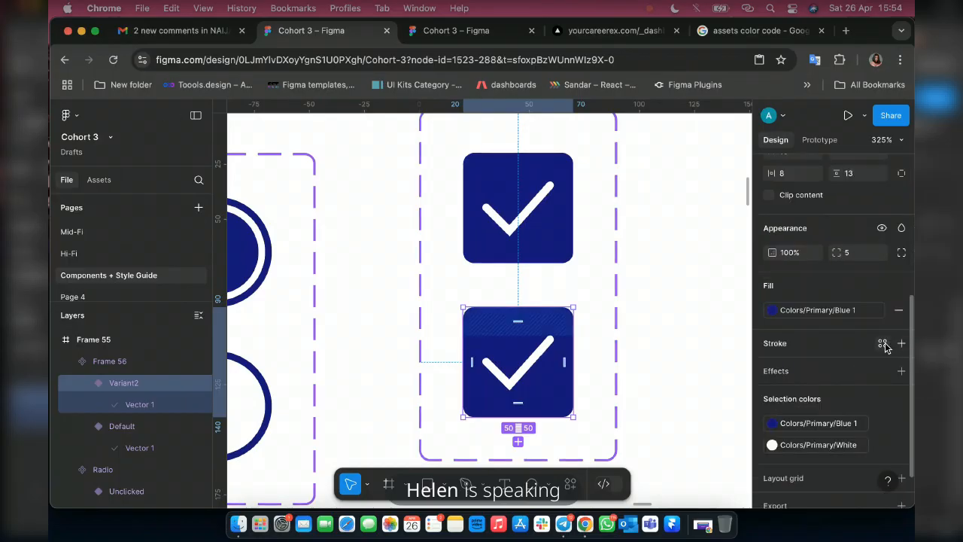
{"action": "left_click", "coordinate": [883, 343]}
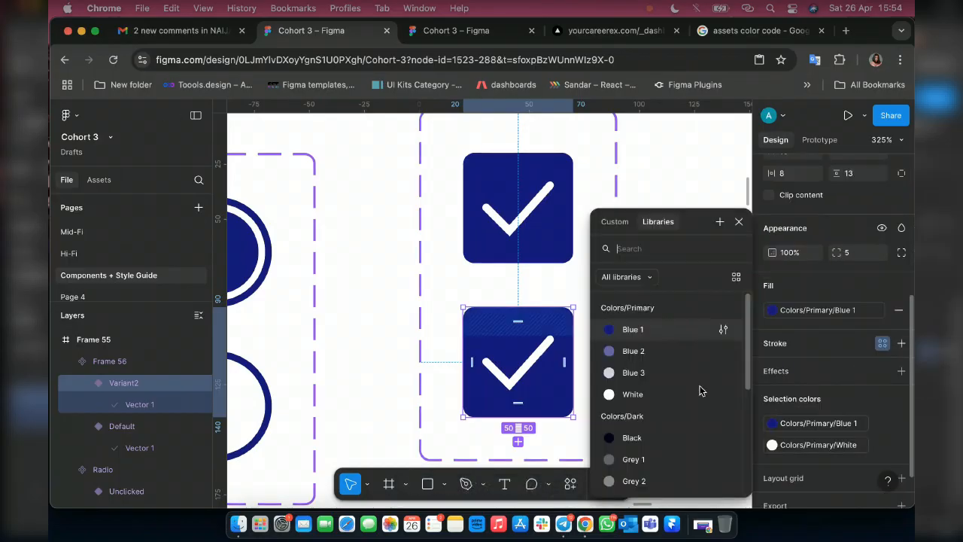
{"action": "left_click", "coordinate": [831, 419]}
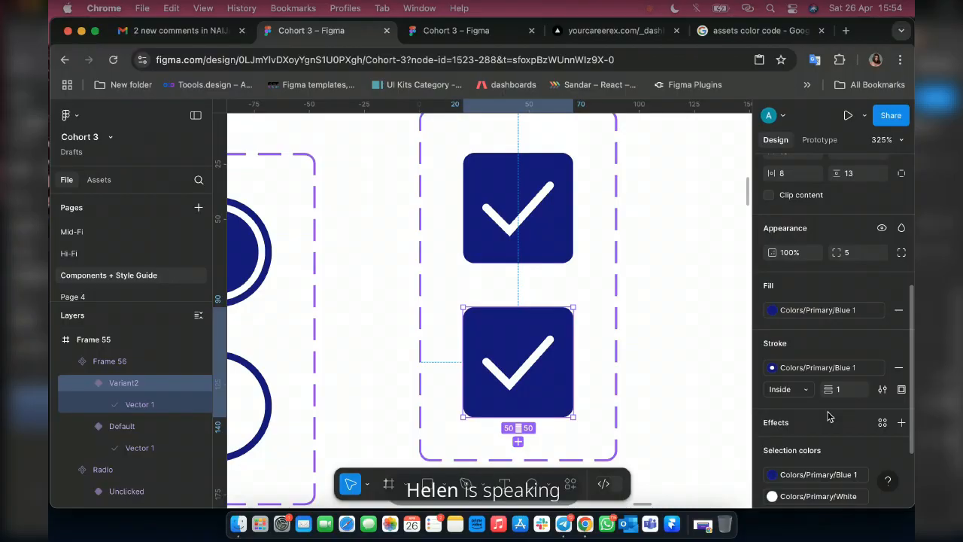
{"action": "left_click", "coordinate": [847, 394]}
{"action": "type", "text": "2"}
{"action": "key", "text": "Return"}
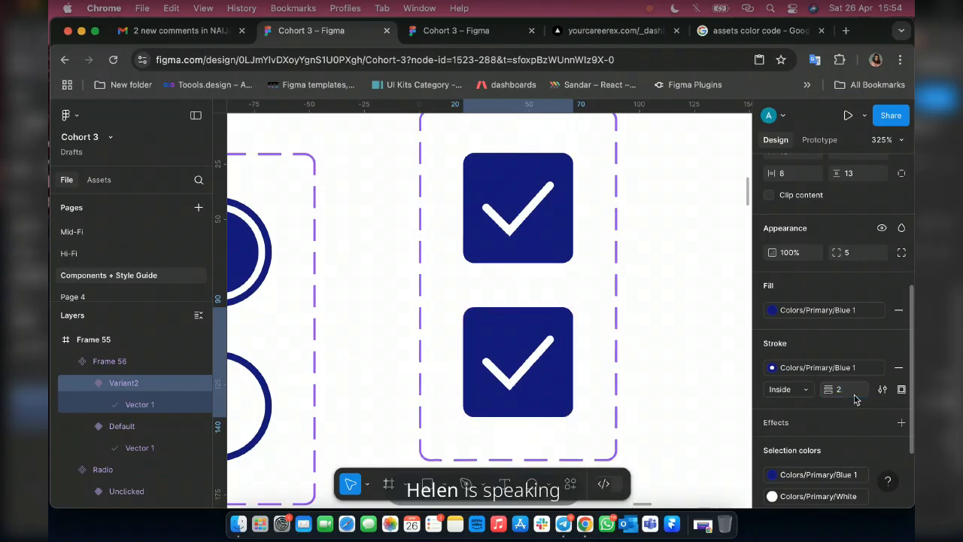
{"action": "left_click", "coordinate": [898, 309]}
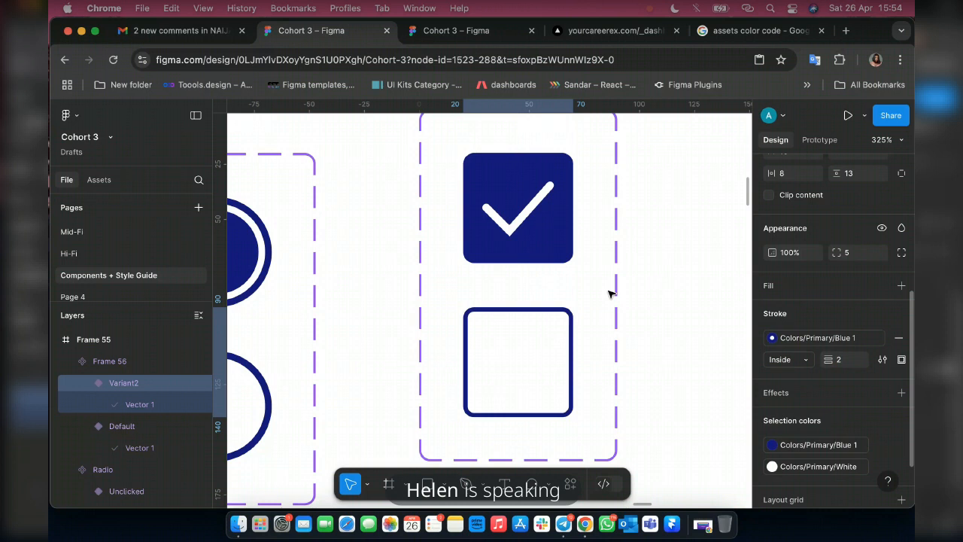
Delete the checkmark vector from the second checkbox variant.
{"action": "left_click", "coordinate": [169, 405]}
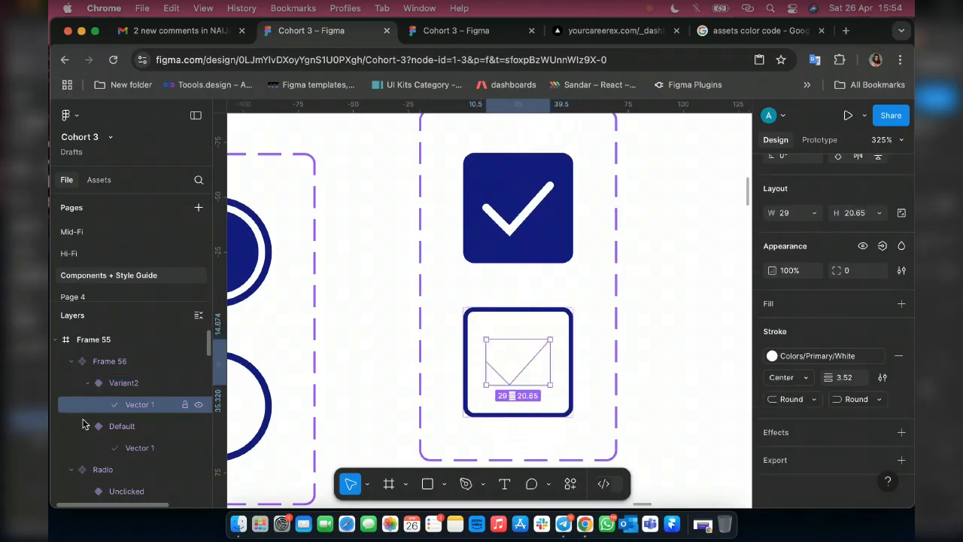
{"action": "left_click", "coordinate": [666, 289]}
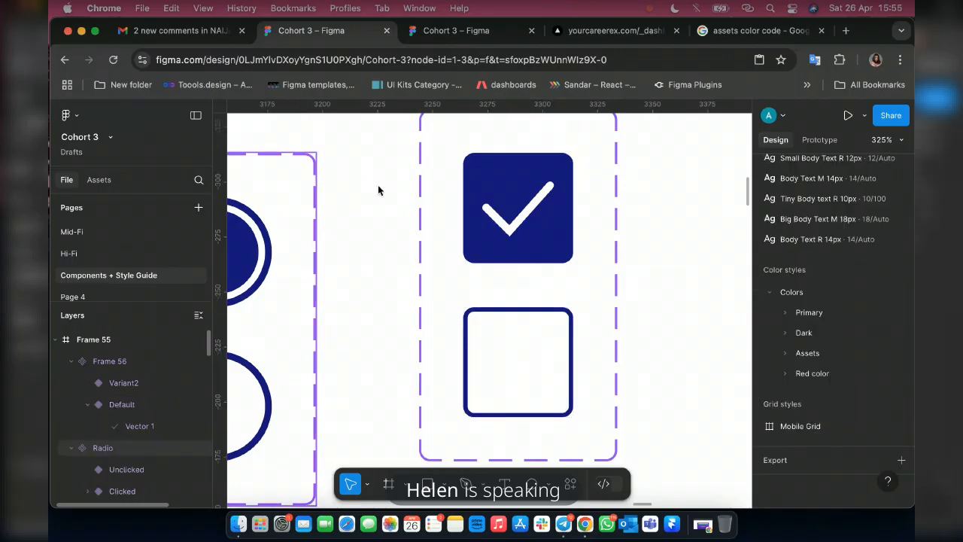
Rename the new component set from Frame 56 to Checkbox.
{"action": "scroll", "coordinate": [585, 287], "scroll_direction": "down", "scroll_amount": 5}
{"action": "left_click", "coordinate": [586, 287]}
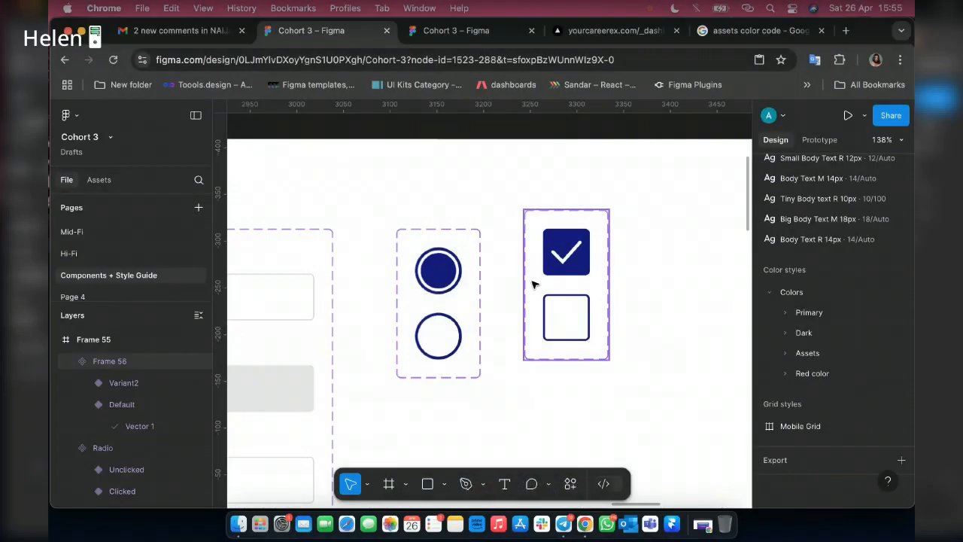
{"action": "key", "text": "super+z"}
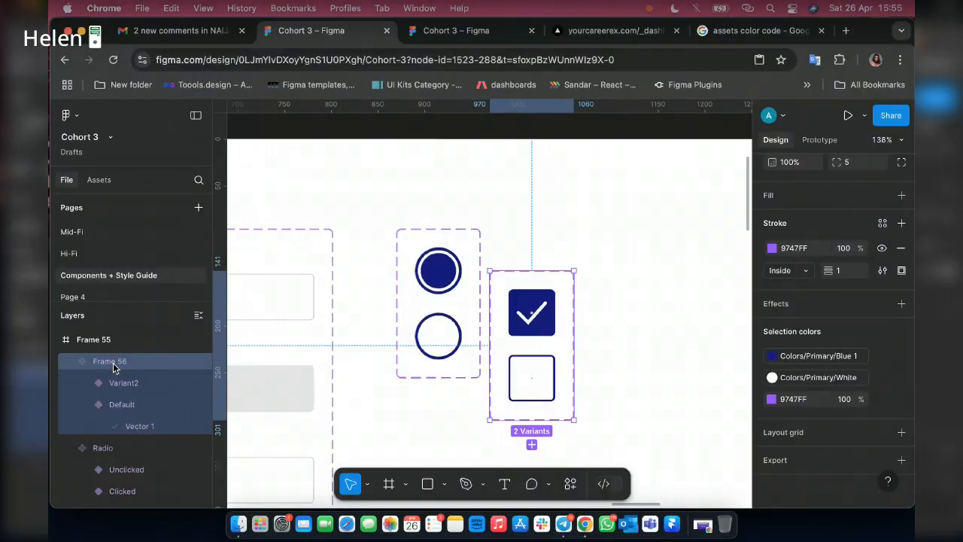
{"action": "double_click", "coordinate": [113, 362]}
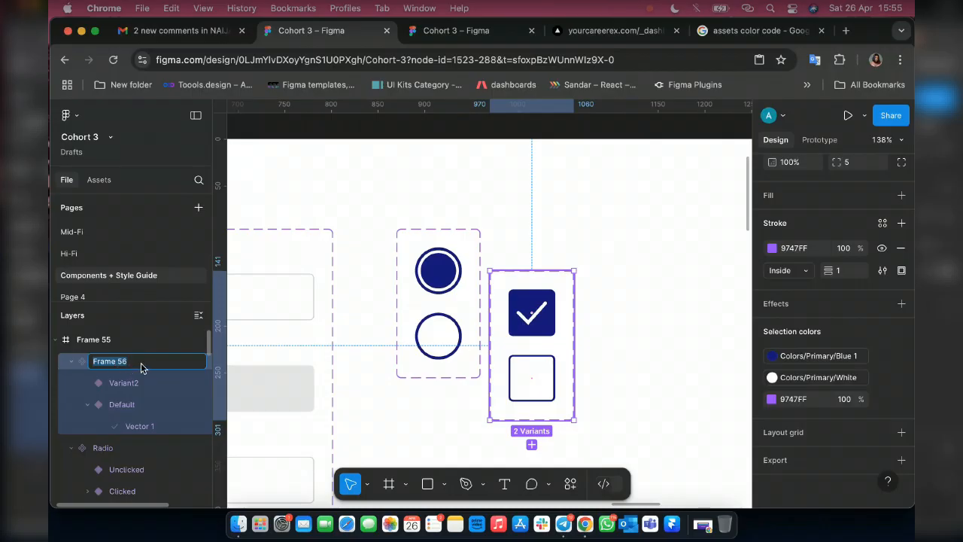
{"action": "type", "text": "Clo"}
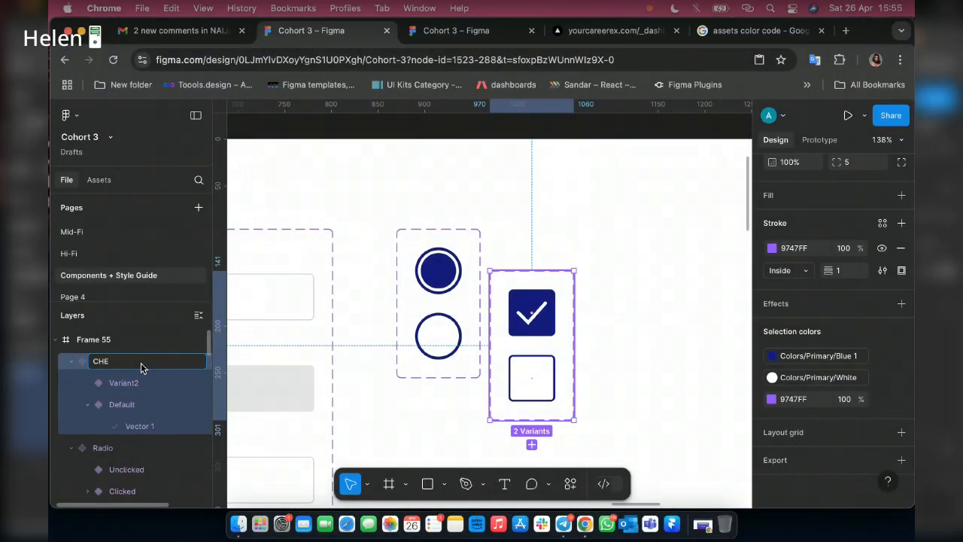
{"action": "key", "text": "BackSpace"}
{"action": "key", "text": "BackSpace"}
{"action": "type", "text": "heckbo"}
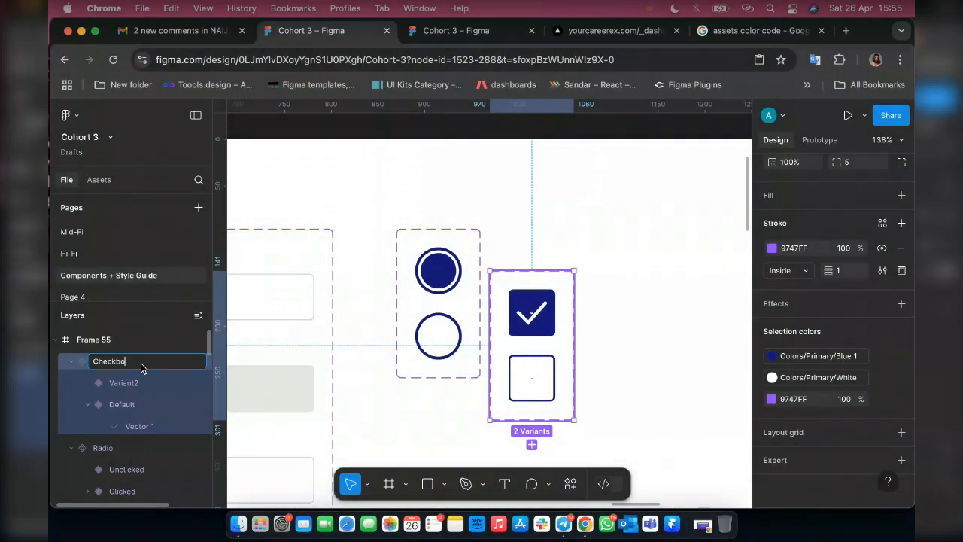
{"action": "type", "text": "x"}
{"action": "key", "text": "Return"}
Move the Checkbox component set beside the Radio set, level with its upper edge, at about X 987, Y 96.
{"action": "left_click_drag", "start_coordinate": [530, 293], "coordinate": [554, 258]}
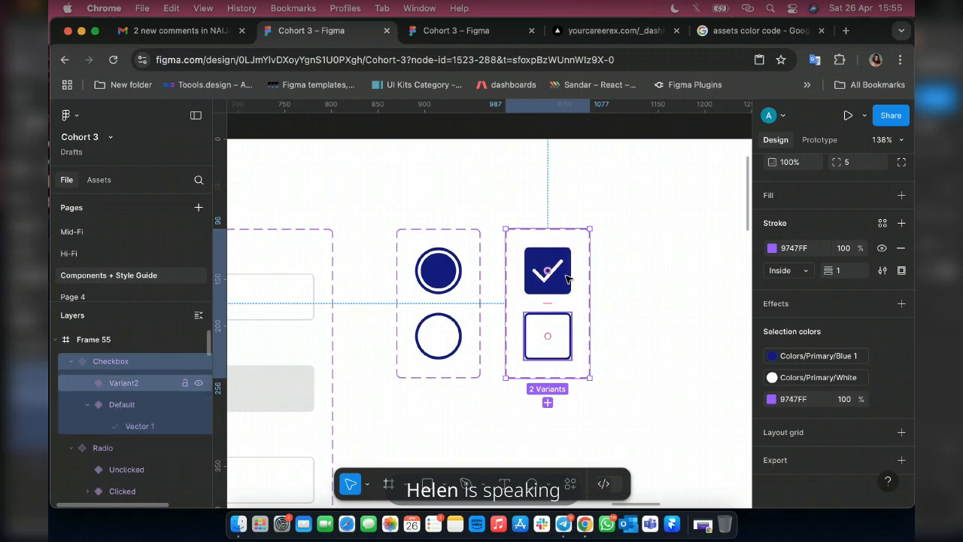
{"action": "scroll", "coordinate": [566, 279], "scroll_direction": "down", "scroll_amount": 10}
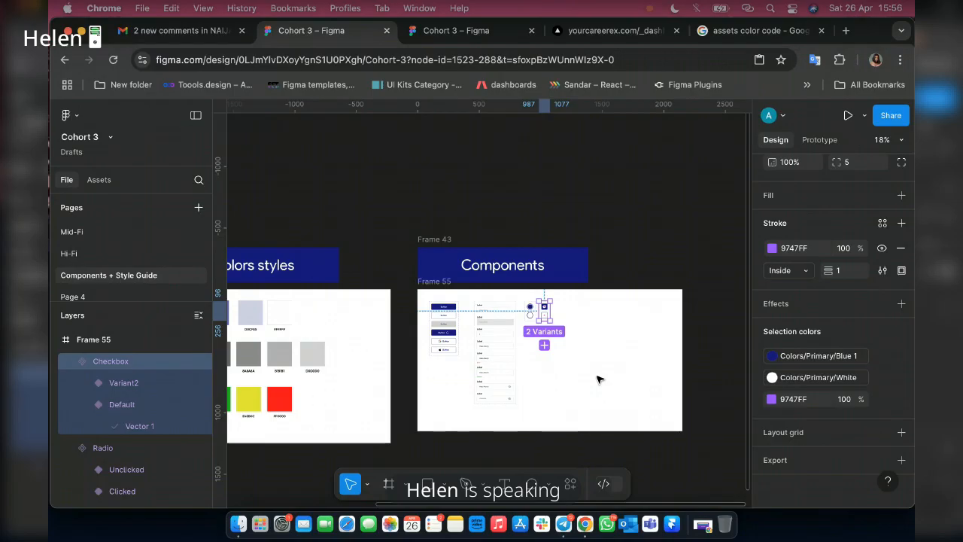
{"action": "scroll", "coordinate": [597, 379], "scroll_direction": "up", "scroll_amount": 2}
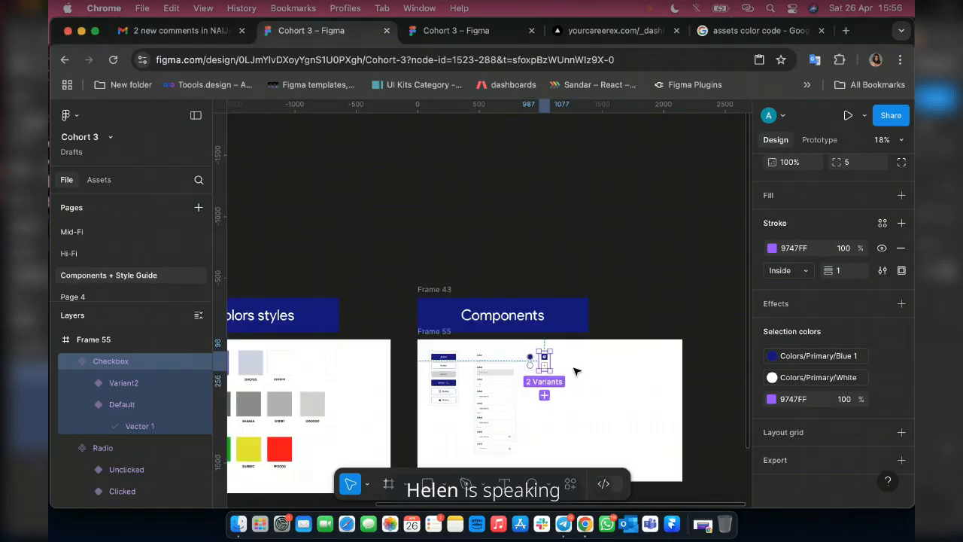
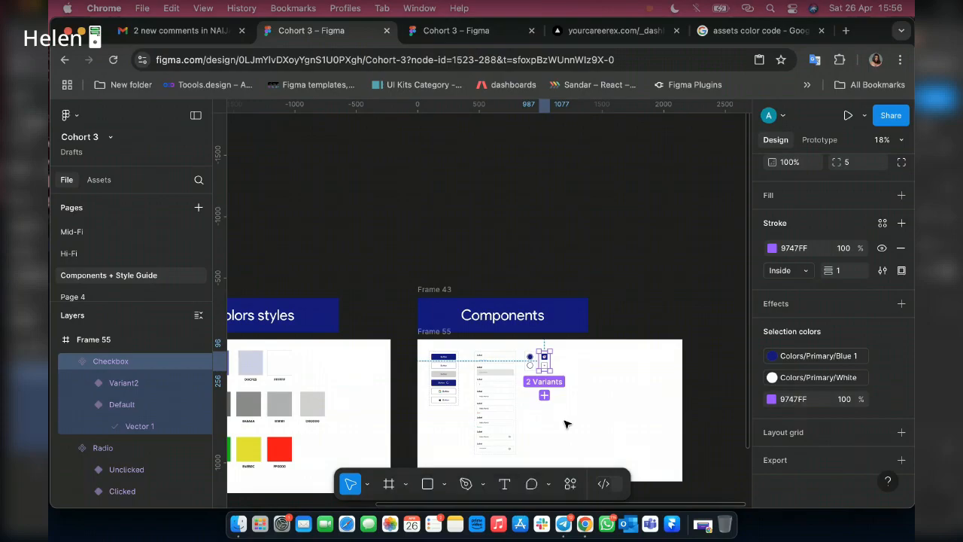
Narrow the white frame below the Components banner to 1386 wide, matching the banner's width.
{"action": "scroll", "coordinate": [569, 406], "scroll_direction": "up", "scroll_amount": 2}
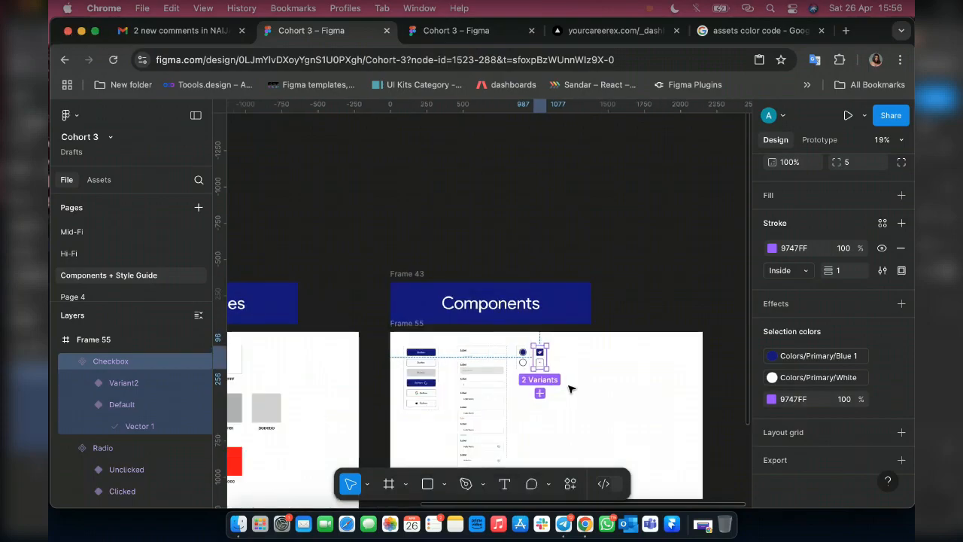
{"action": "scroll", "coordinate": [569, 389], "scroll_direction": "up", "scroll_amount": 3}
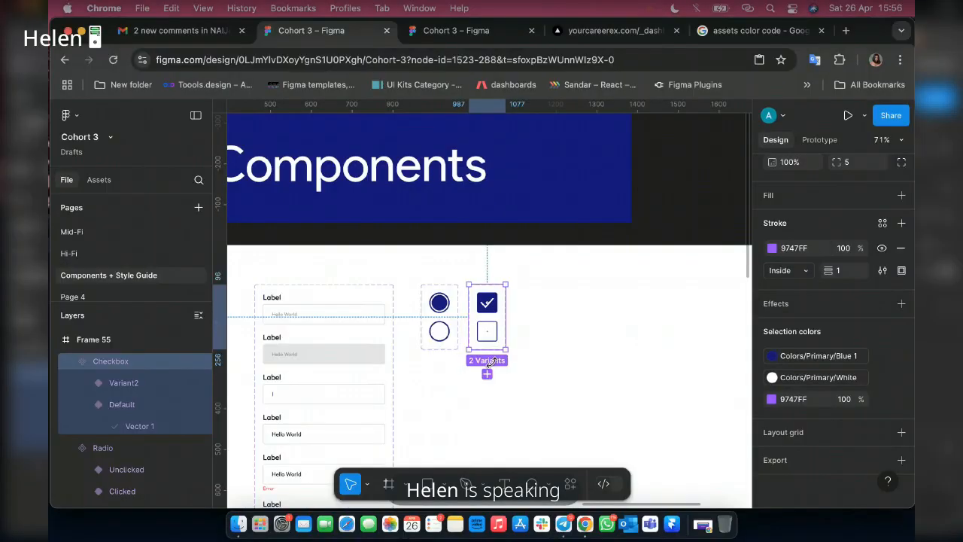
{"action": "scroll", "coordinate": [489, 361], "scroll_direction": "down", "scroll_amount": 5}
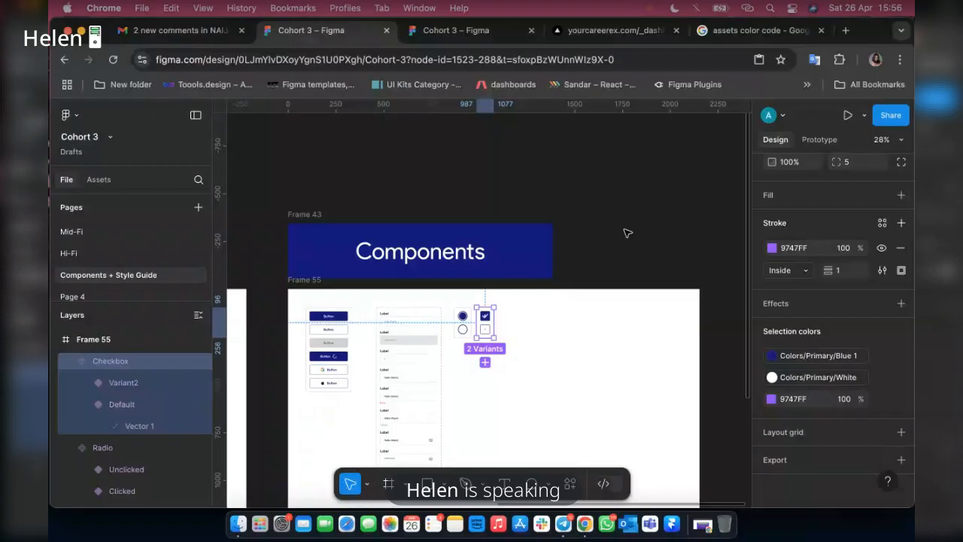
{"action": "scroll", "coordinate": [628, 233], "scroll_direction": "down", "scroll_amount": 3}
{"action": "scroll", "coordinate": [515, 282], "scroll_direction": "right", "scroll_amount": 3}
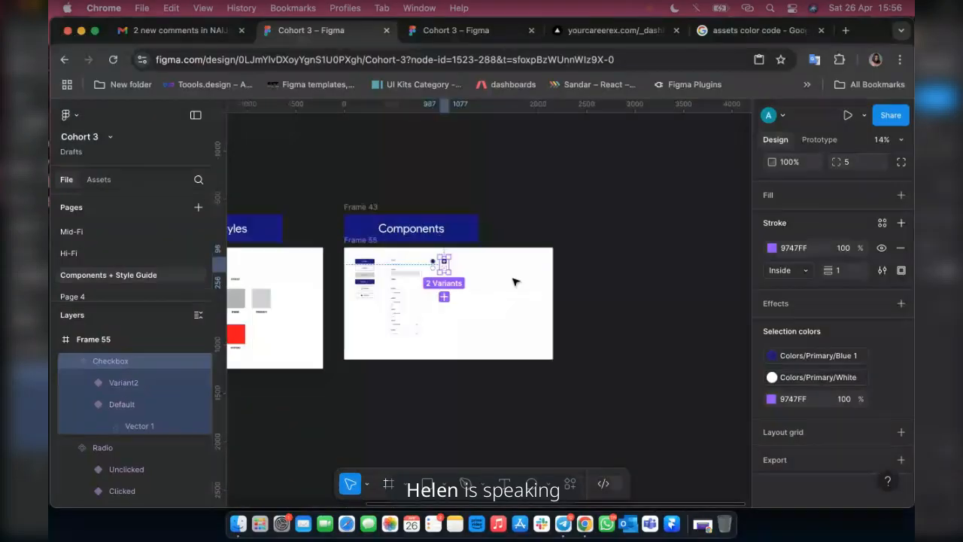
{"action": "scroll", "coordinate": [513, 282], "scroll_direction": "up", "scroll_amount": 5}
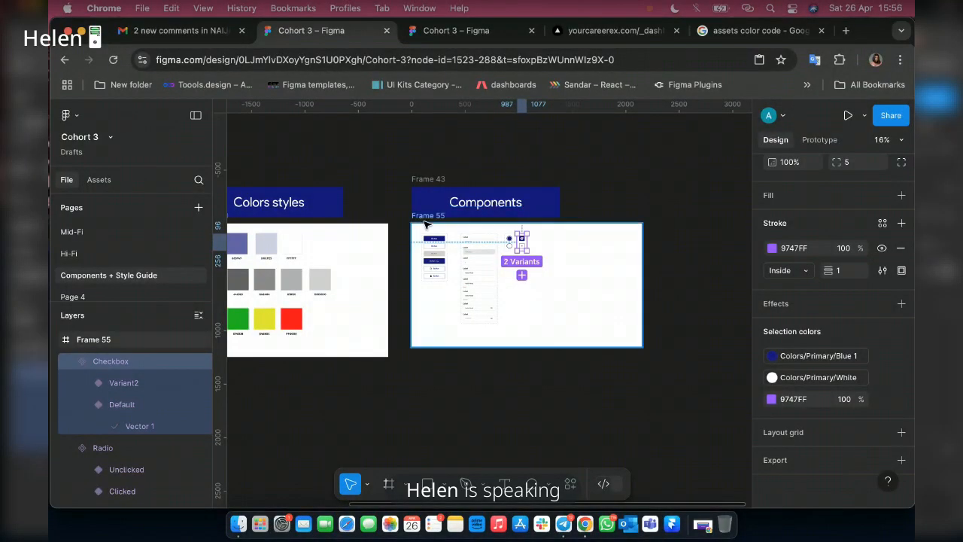
{"action": "left_click", "coordinate": [425, 220]}
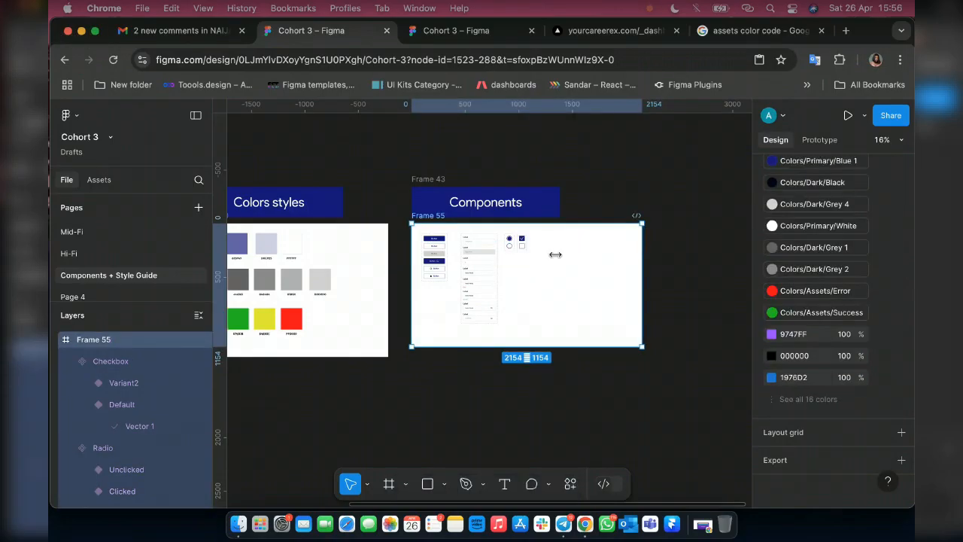
{"action": "left_click_drag", "start_coordinate": [642, 254], "coordinate": [555, 255]}
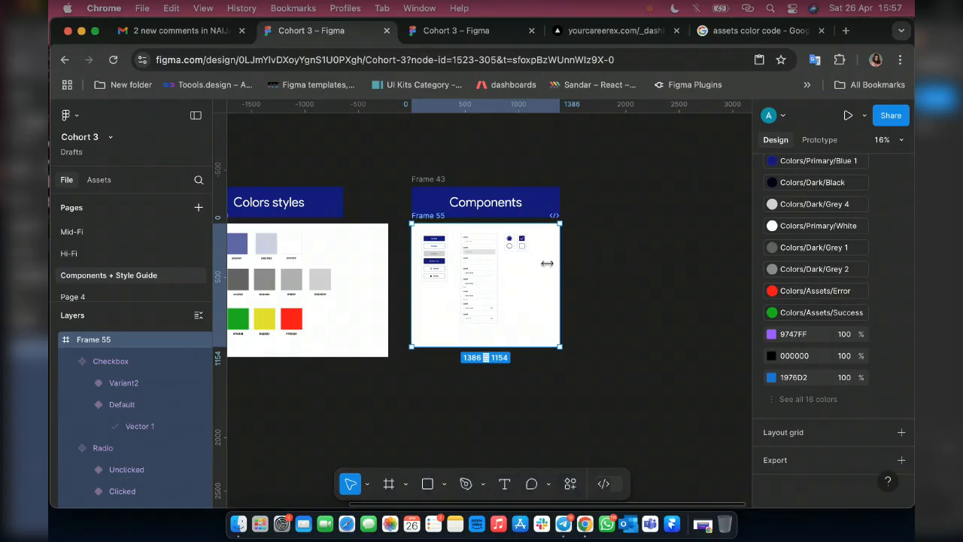
Duplicate the white components frame and the Components banner above it, placing the copies beside the originals.
{"action": "key", "text": "ctrl+d"}
{"action": "scroll", "coordinate": [698, 276], "scroll_direction": "up", "scroll_amount": 3}
{"action": "scroll", "coordinate": [698, 277], "scroll_direction": "up", "scroll_amount": 2}
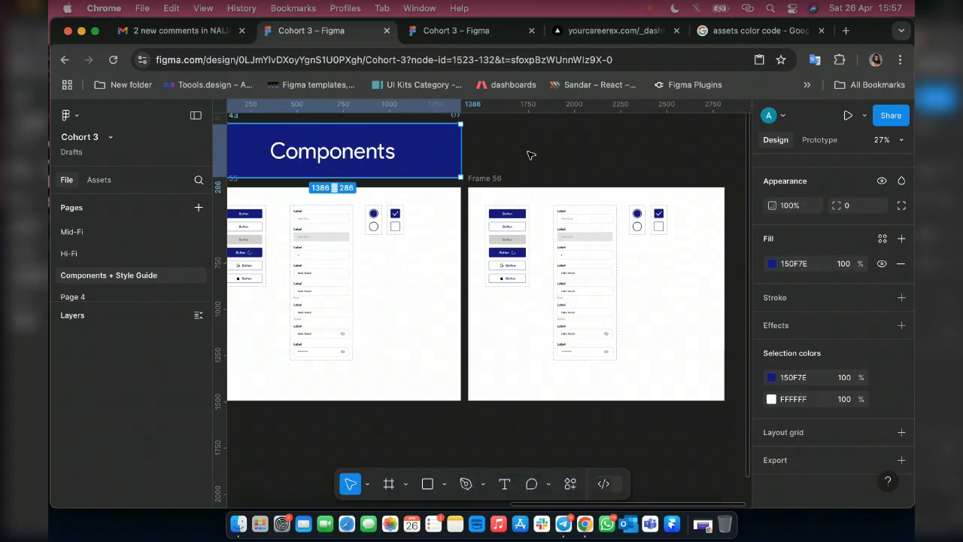
{"action": "key", "text": "super+d"}
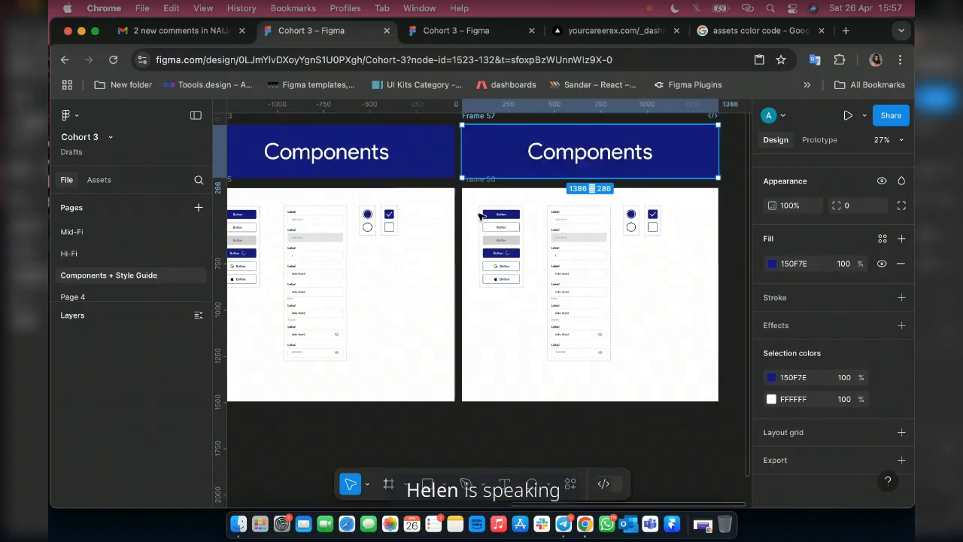
Change the duplicated banner's heading to Interactive Components.
{"action": "left_click", "coordinate": [573, 153]}
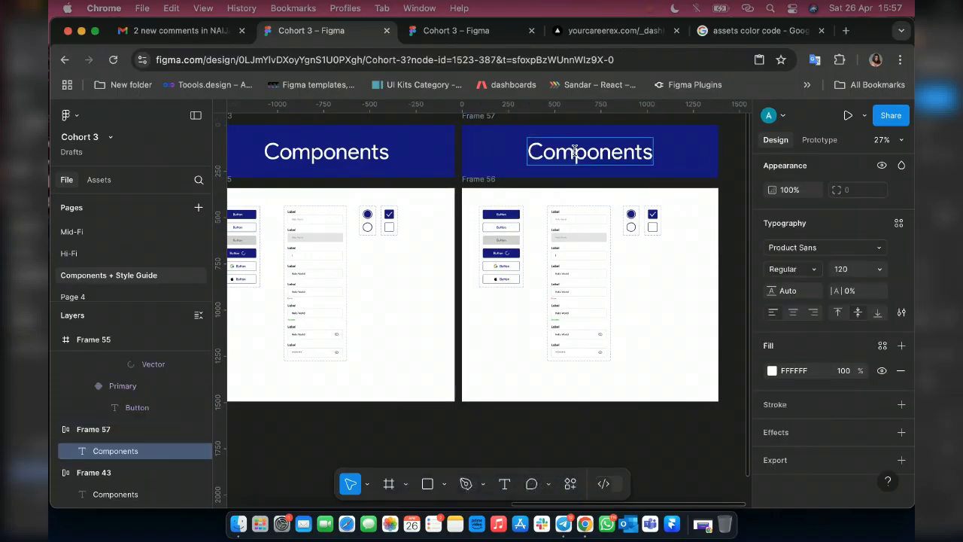
{"action": "type", "text": "Interactive"}
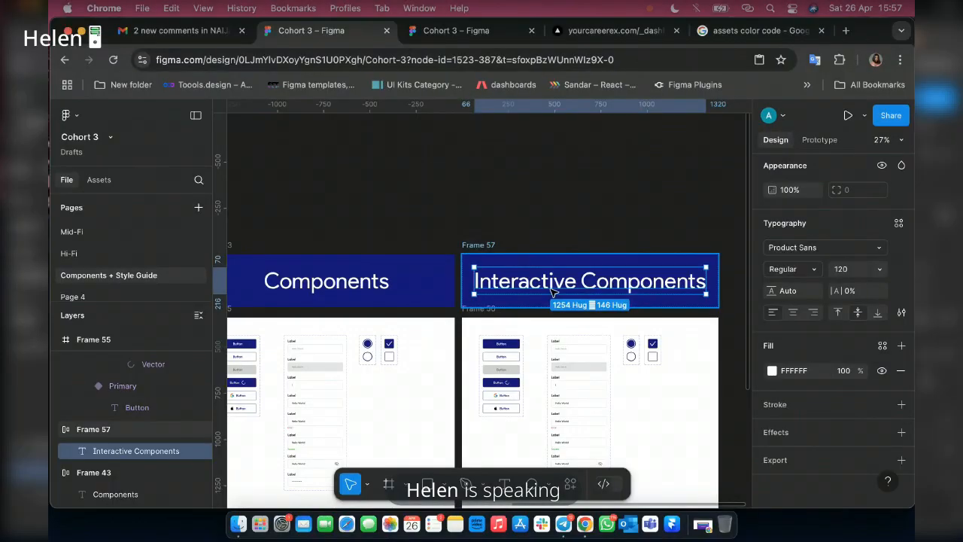
{"action": "key", "text": "Escape"}
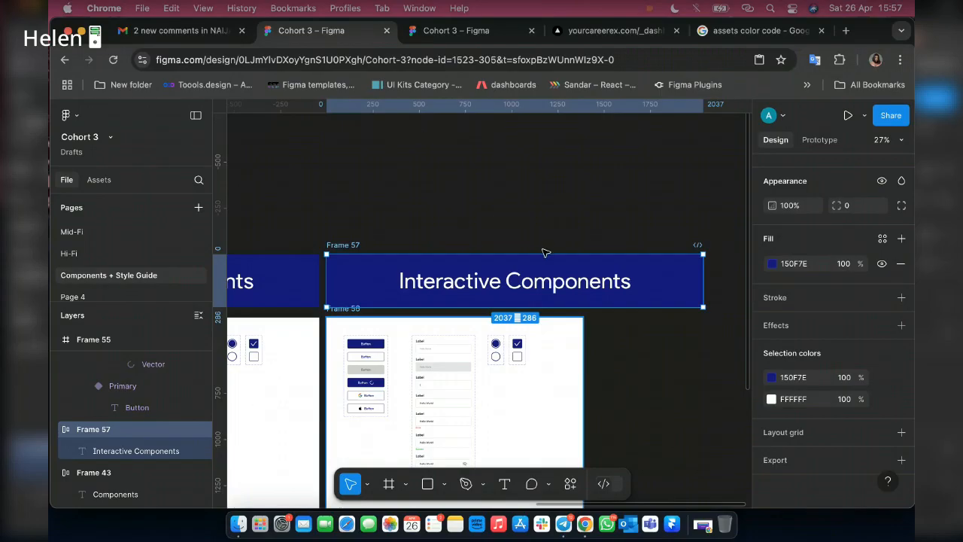
Widen the duplicated white frame to 2037, matching the Interactive Components banner.
{"action": "scroll", "coordinate": [564, 259], "scroll_direction": "down", "scroll_amount": 3}
{"action": "left_click", "coordinate": [576, 266]}
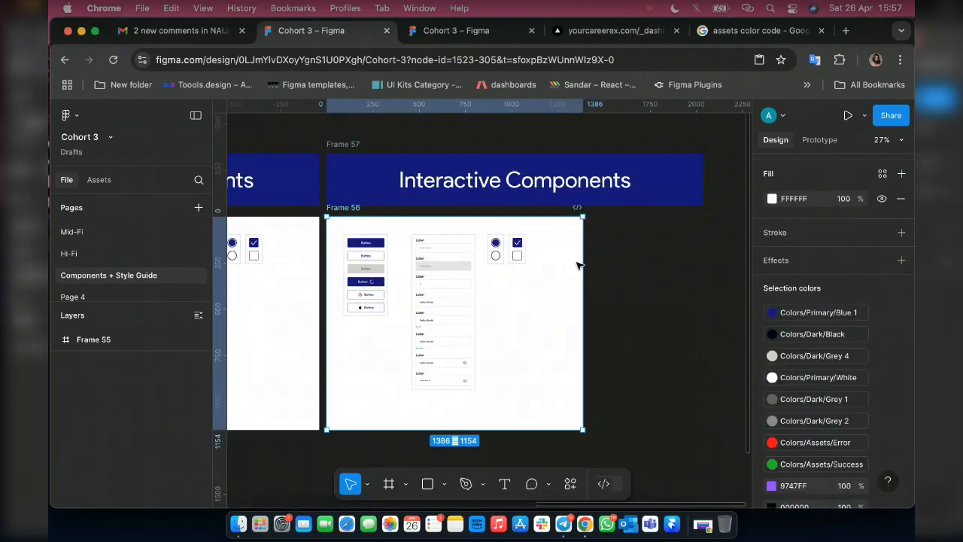
{"action": "scroll", "coordinate": [585, 279], "scroll_direction": "down", "scroll_amount": 1}
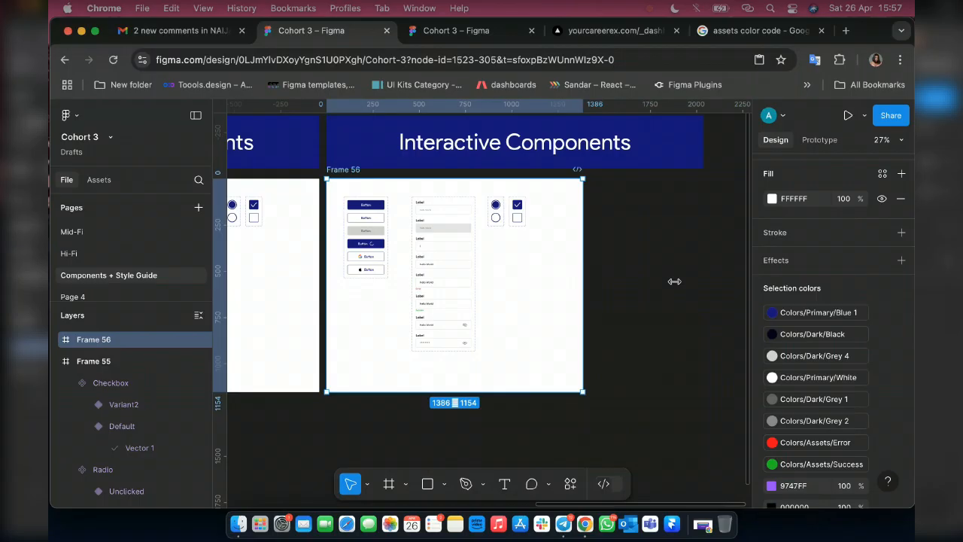
{"action": "left_click_drag", "start_coordinate": [695, 285], "coordinate": [706, 287]}
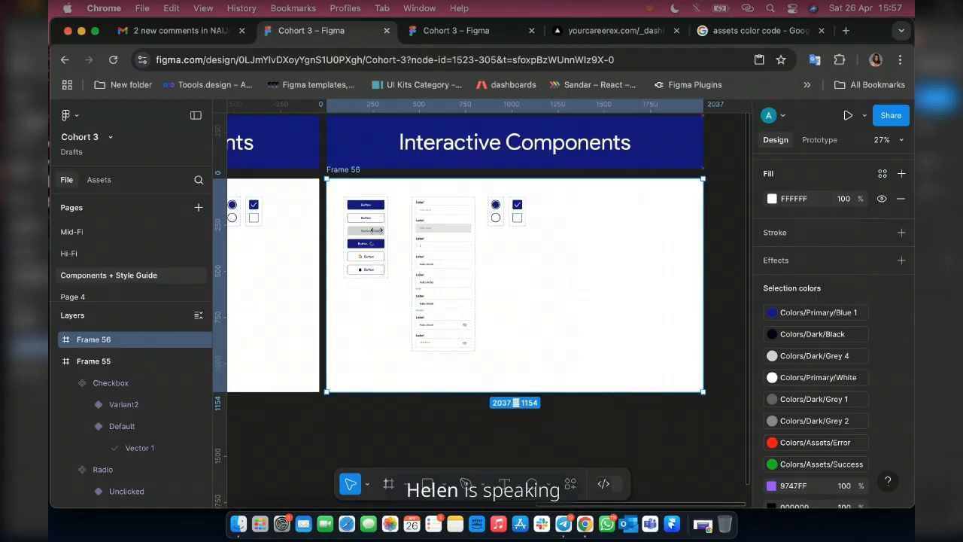
Move the primary button out of the copied button set into the empty area below it, at about X 130, Y 766.
{"action": "scroll", "coordinate": [400, 259], "scroll_direction": "left", "scroll_amount": 2}
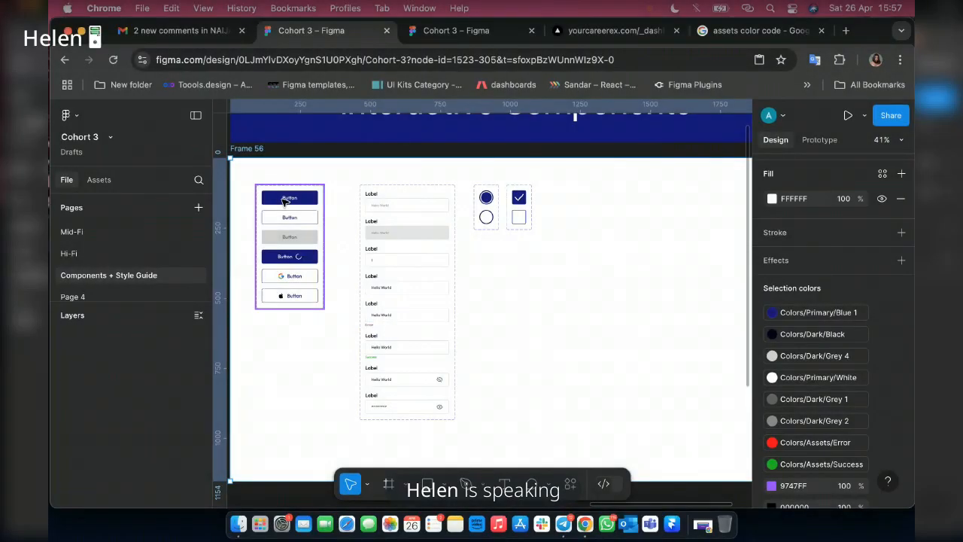
{"action": "left_click", "coordinate": [285, 200]}
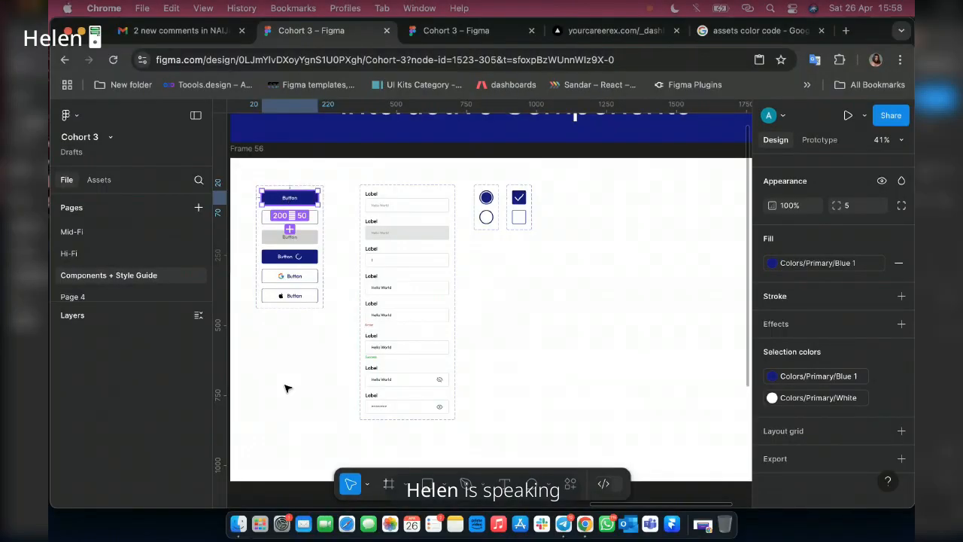
{"action": "left_click_drag", "start_coordinate": [282, 201], "coordinate": [287, 389]}
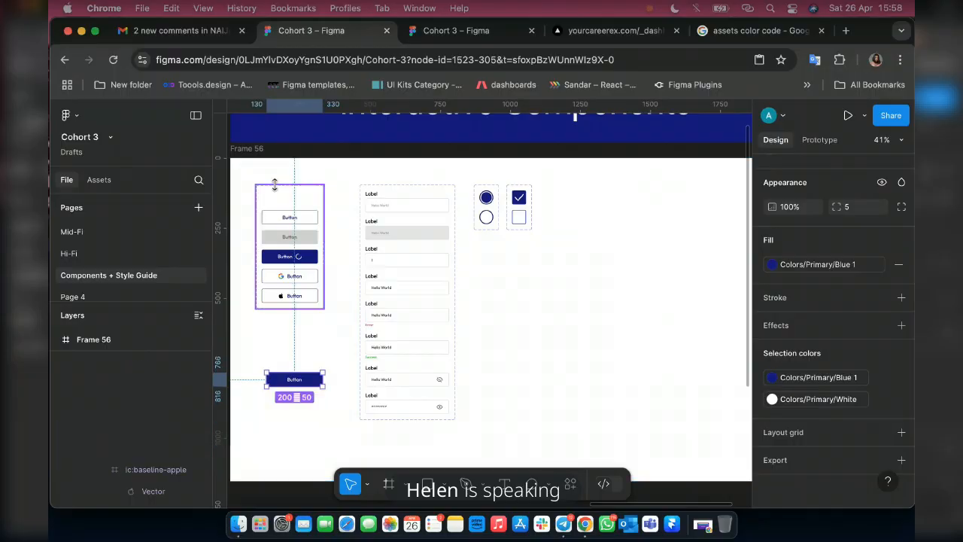
Delete the remaining button component set and the input field component set from the Interactive Components frame.
{"action": "left_click", "coordinate": [274, 185]}
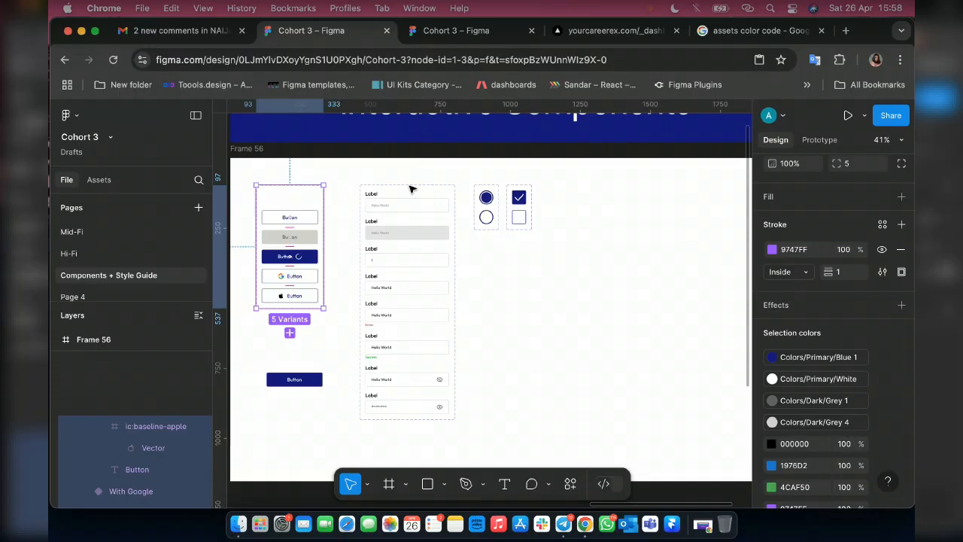
{"action": "key", "text": "Delete"}
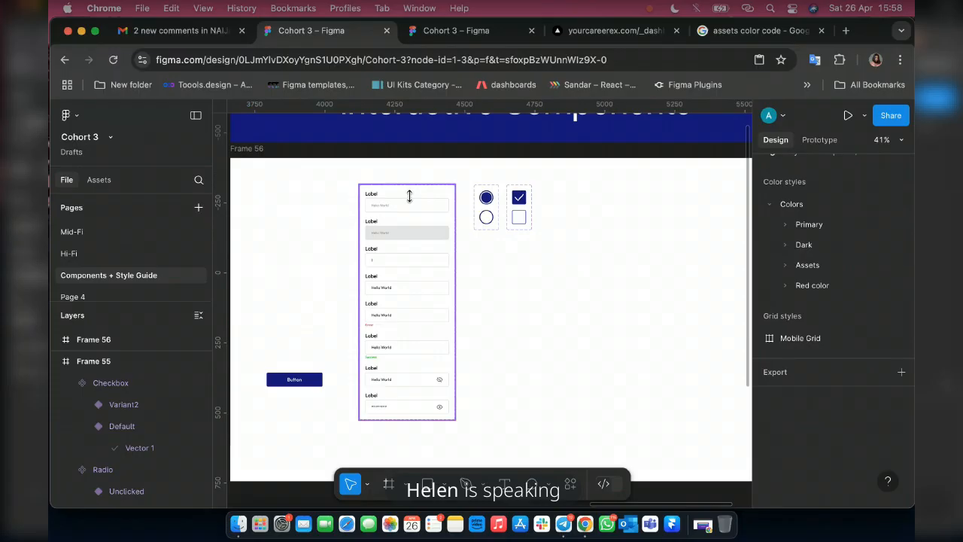
{"action": "left_click", "coordinate": [410, 197]}
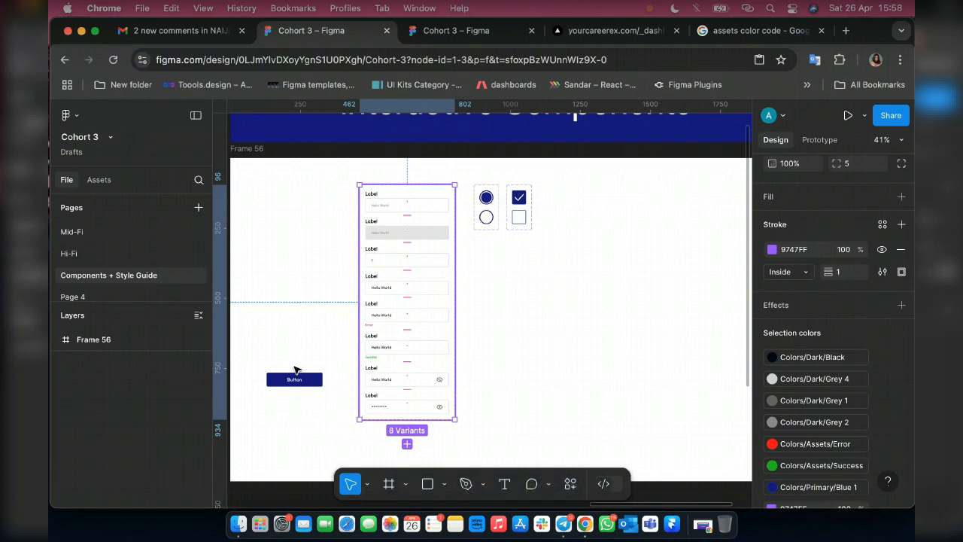
{"action": "key", "text": "Delete"}
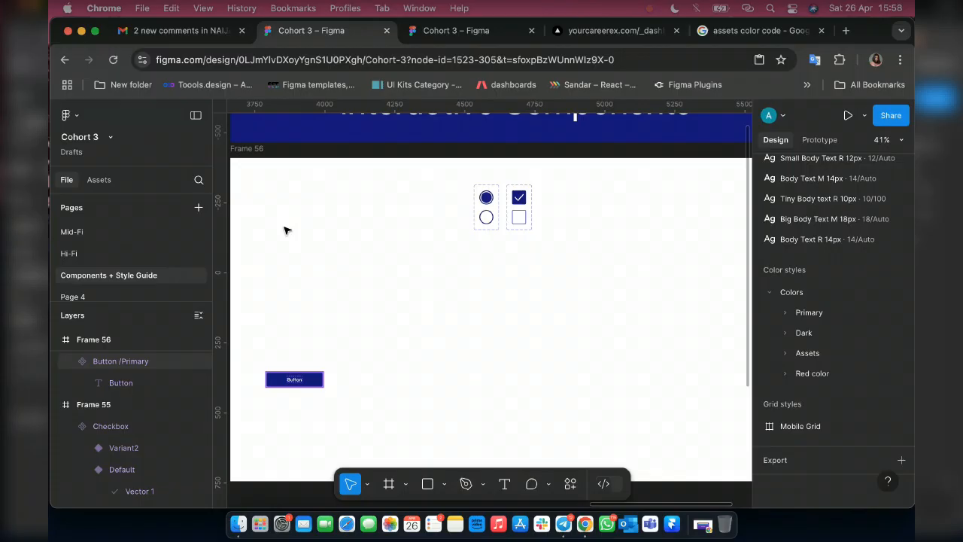
Move the standalone primary button up to about X 99, Y 101, near the frame's upper edge.
{"action": "left_click", "coordinate": [294, 380]}
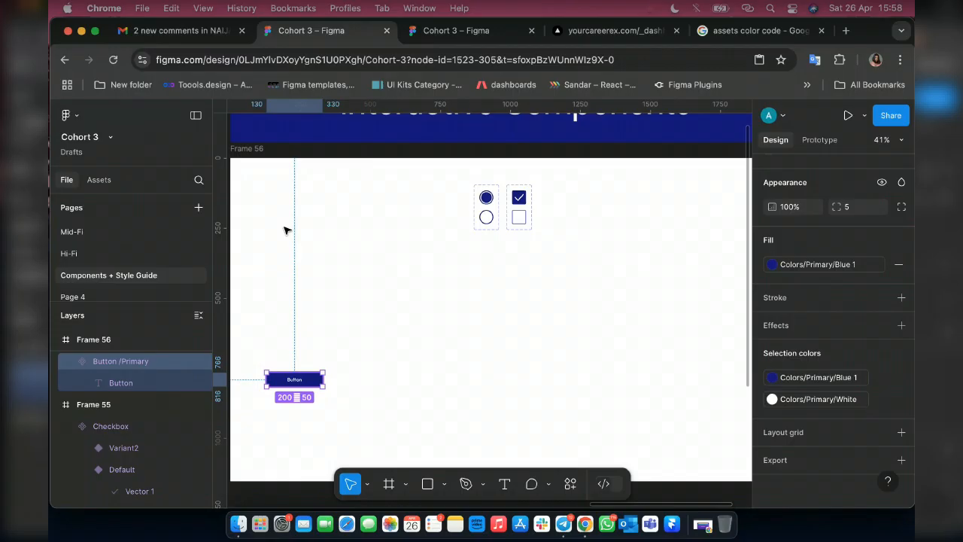
{"action": "left_click_drag", "start_coordinate": [286, 230], "coordinate": [267, 195]}
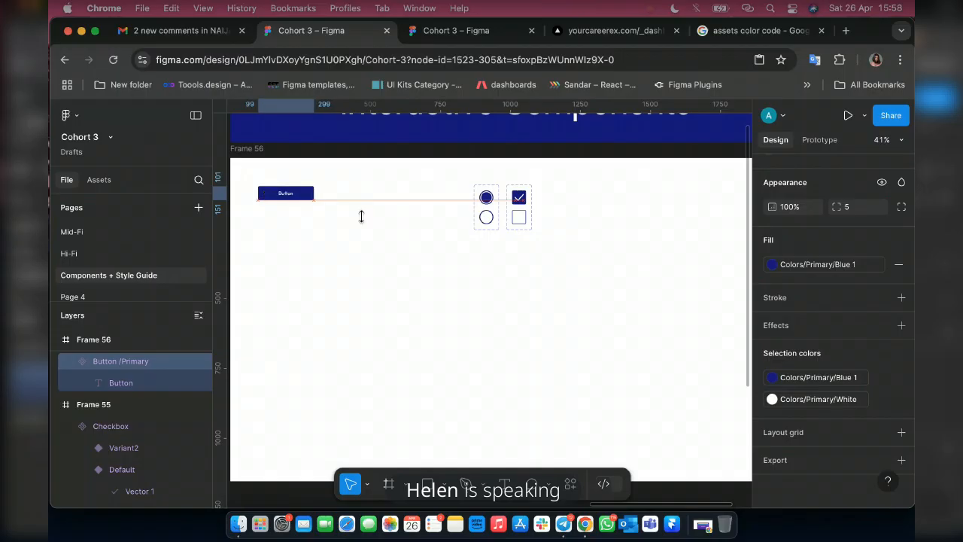
Add prototype interactions from the copied Radio set's Clicked variant to Unclicked and back, with On click, Change to and Instant animation.
{"action": "scroll", "coordinate": [564, 188], "scroll_direction": "up", "scroll_amount": 5}
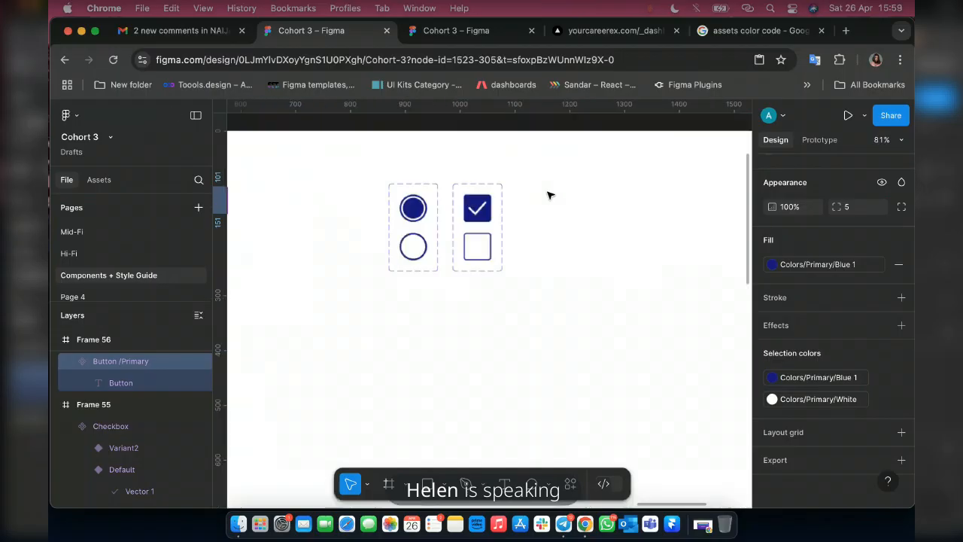
{"action": "scroll", "coordinate": [549, 195], "scroll_direction": "up", "scroll_amount": 3}
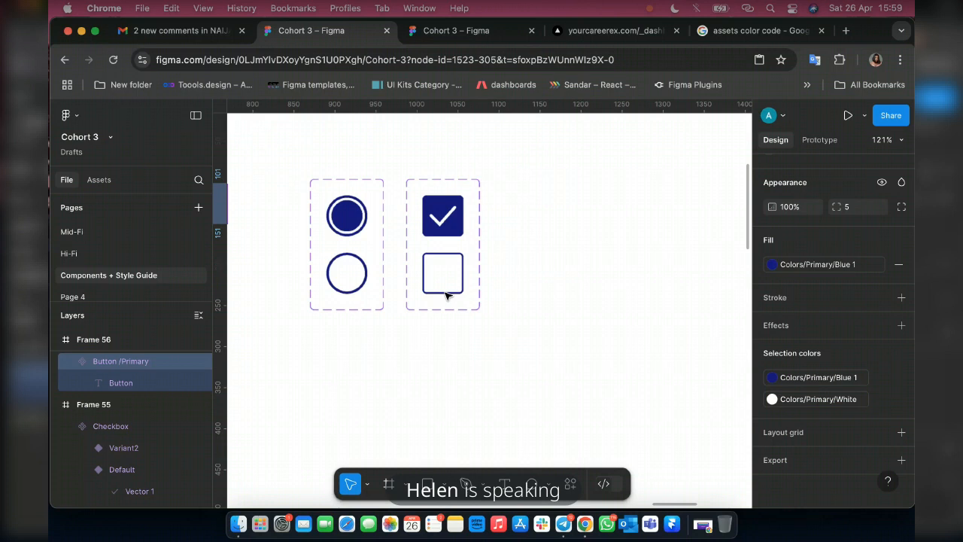
{"action": "scroll", "coordinate": [829, 146], "scroll_direction": "left", "scroll_amount": 1}
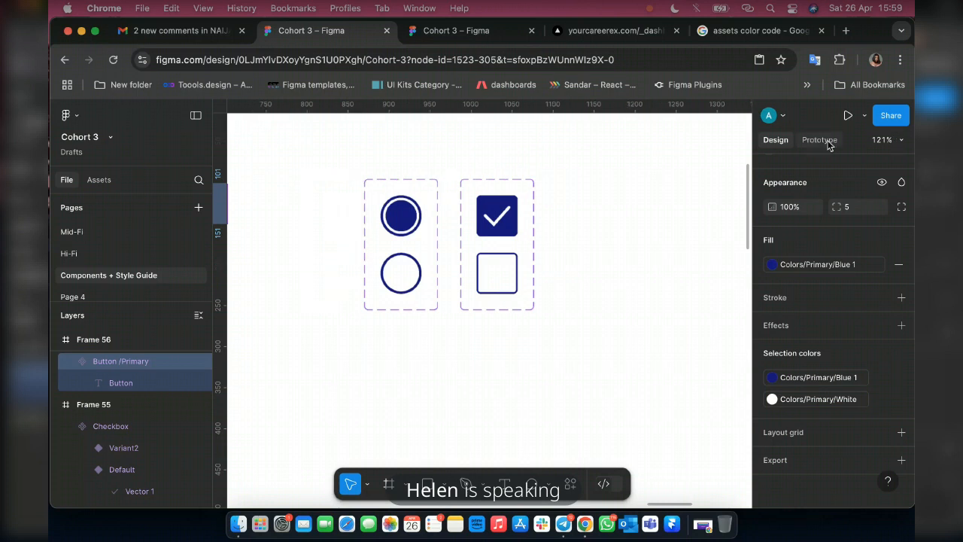
{"action": "left_click", "coordinate": [820, 140]}
{"action": "scroll", "coordinate": [497, 289], "scroll_direction": "left", "scroll_amount": 2}
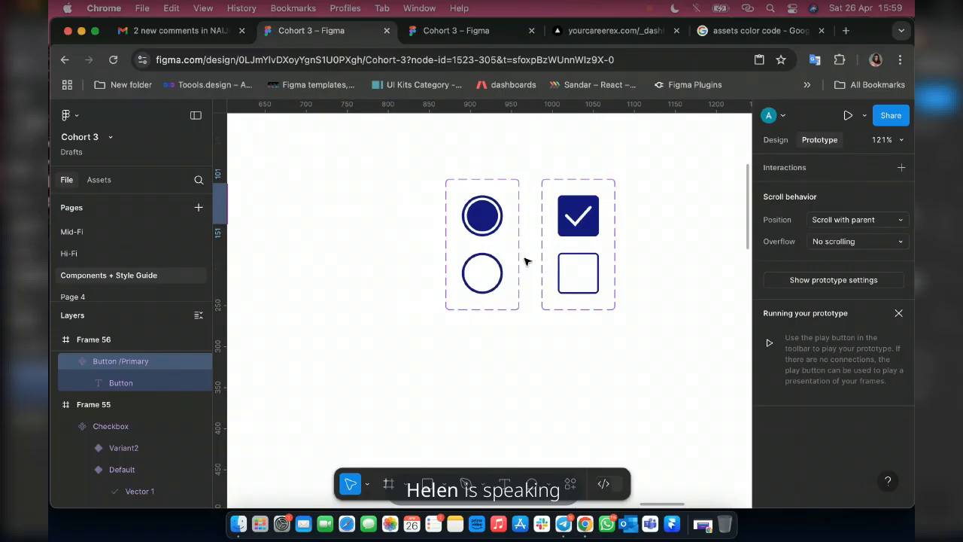
{"action": "scroll", "coordinate": [525, 261], "scroll_direction": "up", "scroll_amount": 5}
{"action": "left_click", "coordinate": [481, 199]}
{"action": "left_click", "coordinate": [481, 199]}
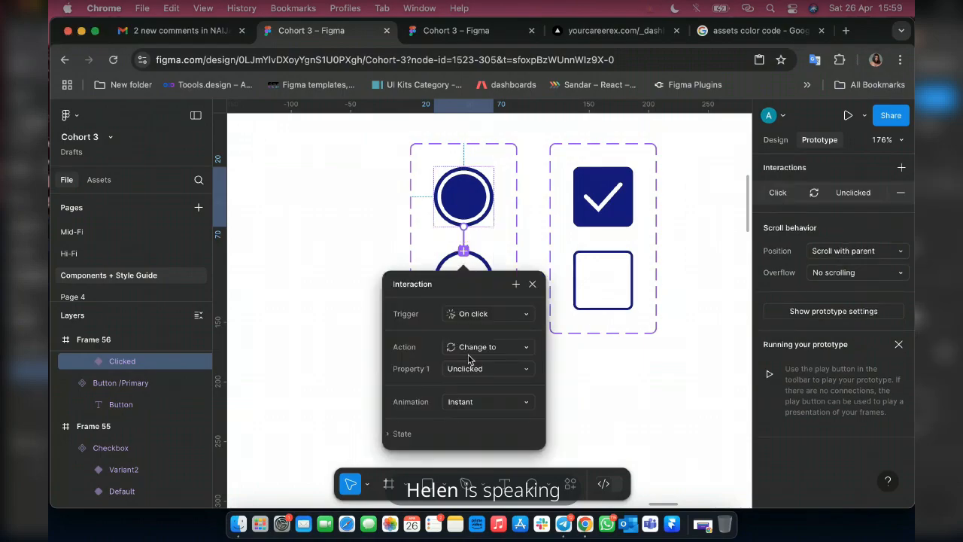
{"action": "left_click", "coordinate": [477, 251]}
{"action": "left_click_drag", "start_coordinate": [474, 250], "coordinate": [465, 214]}
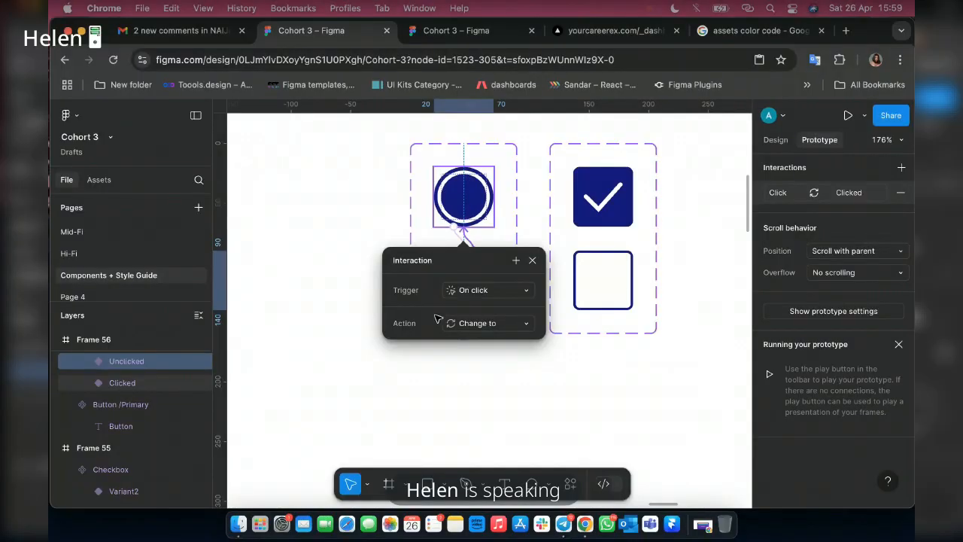
Add prototype interactions from the copied Checkbox set's Default variant to Variant2 and back, with On click, Change to and Instant animation.
{"action": "left_click", "coordinate": [611, 214]}
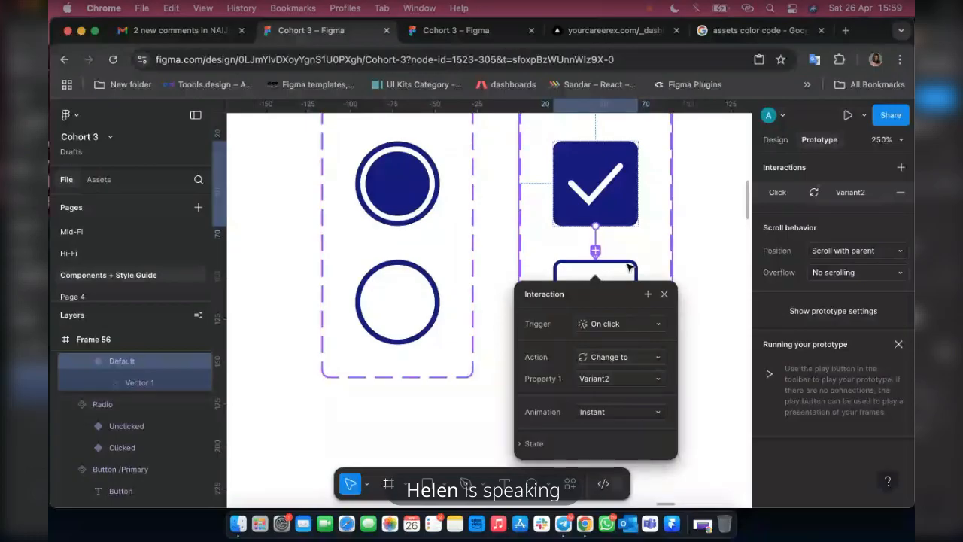
{"action": "left_click", "coordinate": [606, 265]}
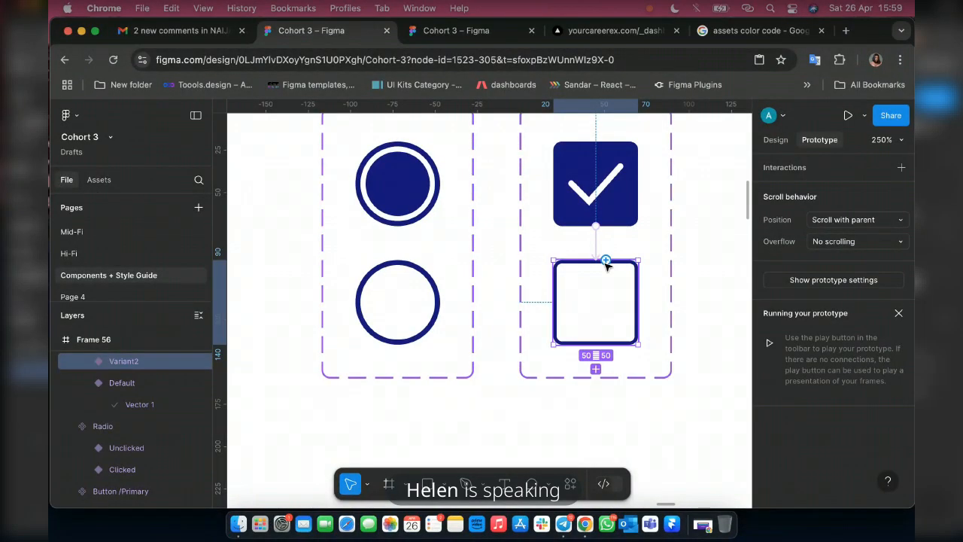
{"action": "left_click_drag", "start_coordinate": [606, 263], "coordinate": [609, 217]}
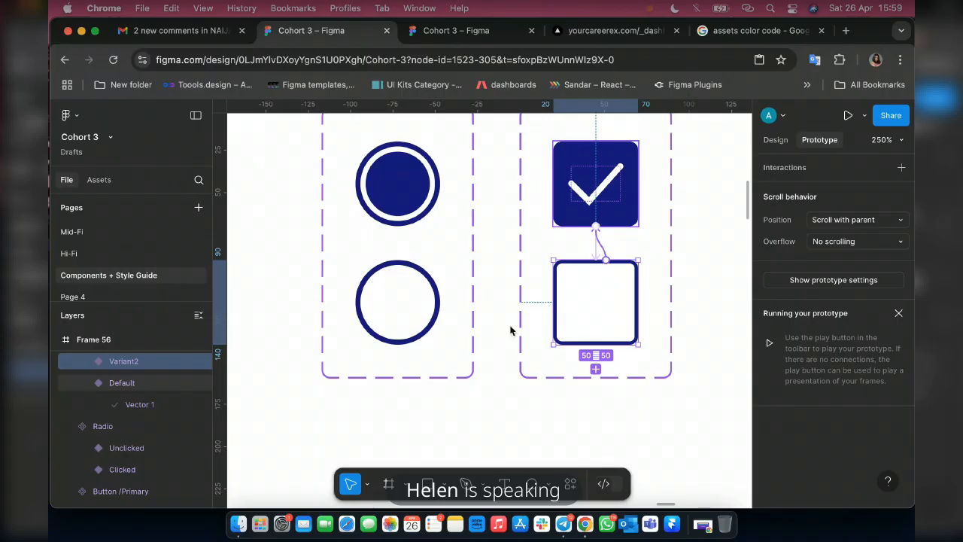
{"action": "scroll", "coordinate": [511, 330], "scroll_direction": "down", "scroll_amount": 4}
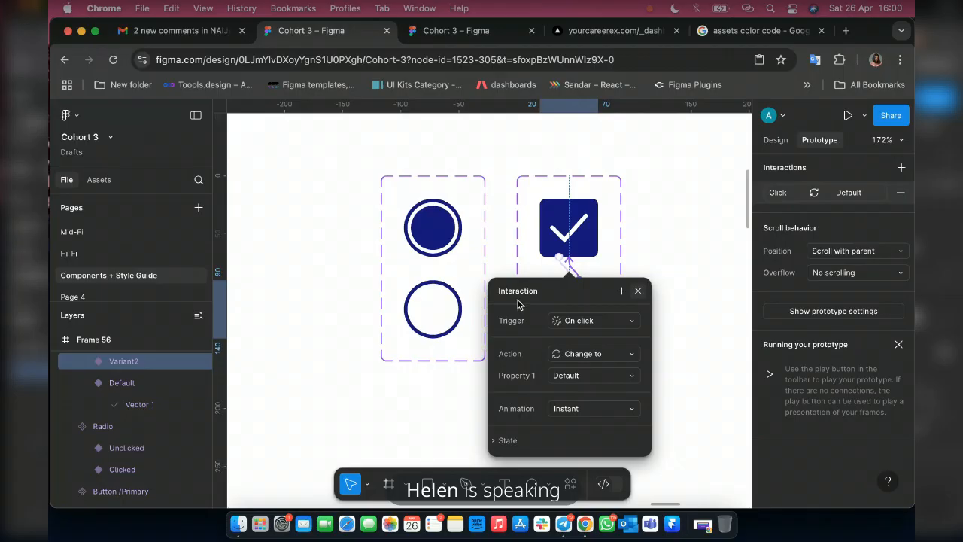
{"action": "key", "text": "Escape"}
{"action": "scroll", "coordinate": [517, 303], "scroll_direction": "down", "scroll_amount": 5}
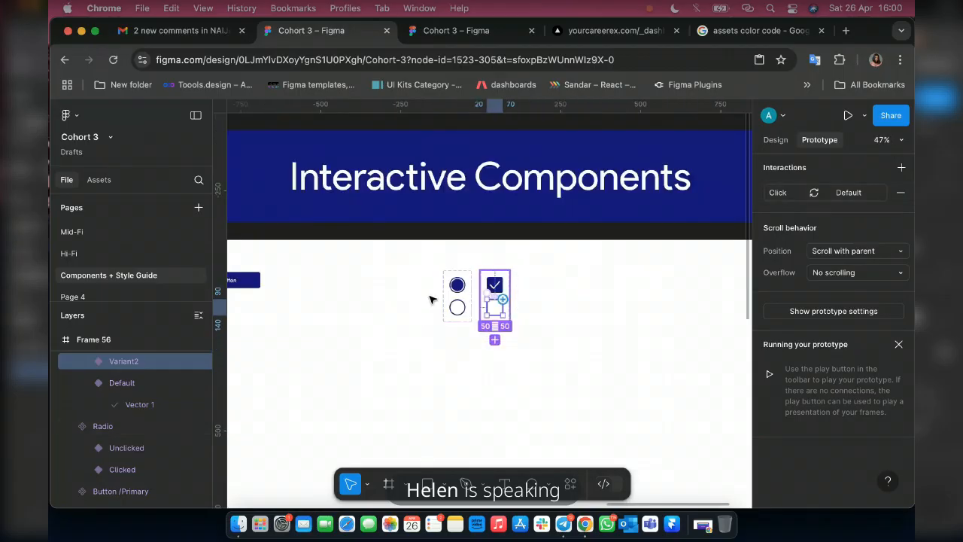
Draw a frame about 839 × 505 in the empty canvas area beside the Interactive Components frame.
{"action": "scroll", "coordinate": [490, 313], "scroll_direction": "right", "scroll_amount": 8}
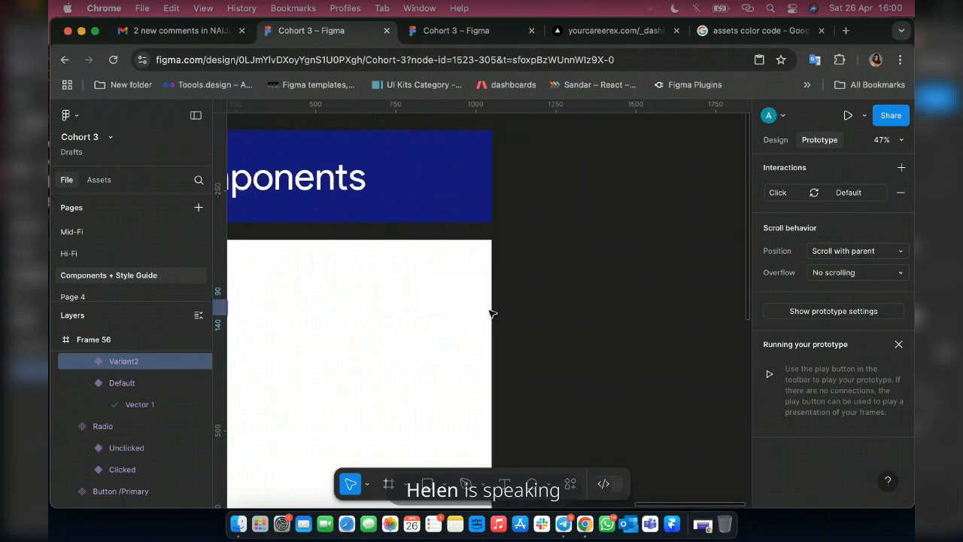
{"action": "key", "text": "super+z"}
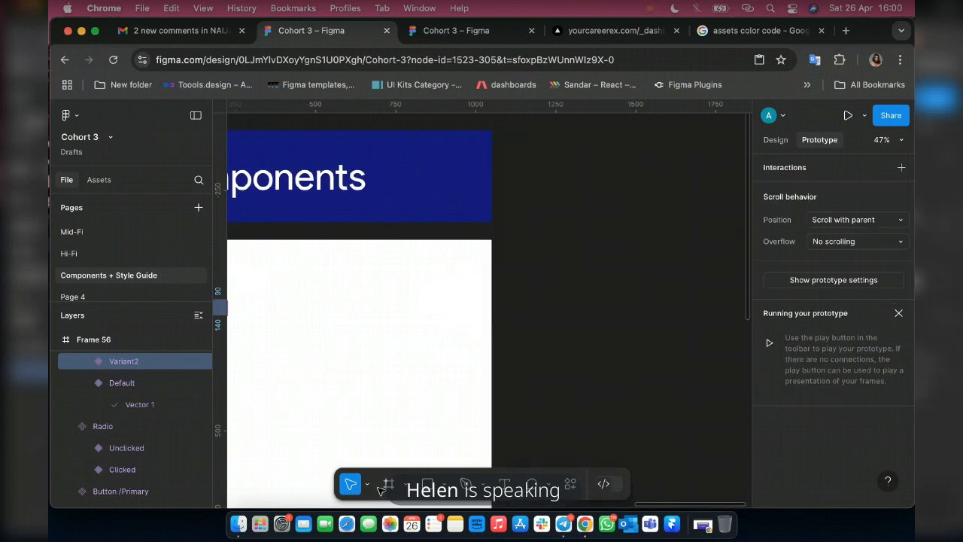
{"action": "left_click", "coordinate": [388, 484]}
{"action": "scroll", "coordinate": [525, 255], "scroll_direction": "right", "scroll_amount": 5}
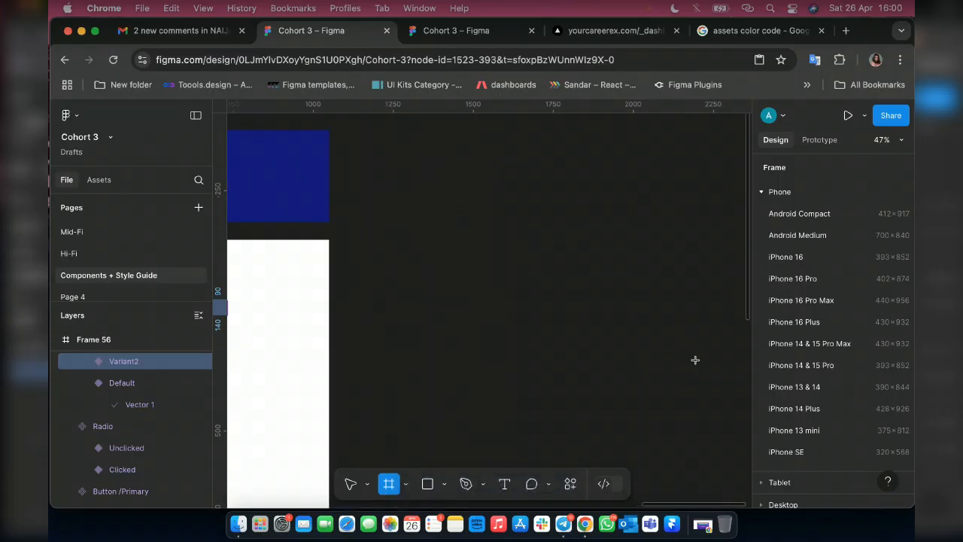
{"action": "left_click_drag", "start_coordinate": [427, 199], "coordinate": [428, 210]}
{"action": "left_click_drag", "start_coordinate": [695, 360], "coordinate": [694, 360]}
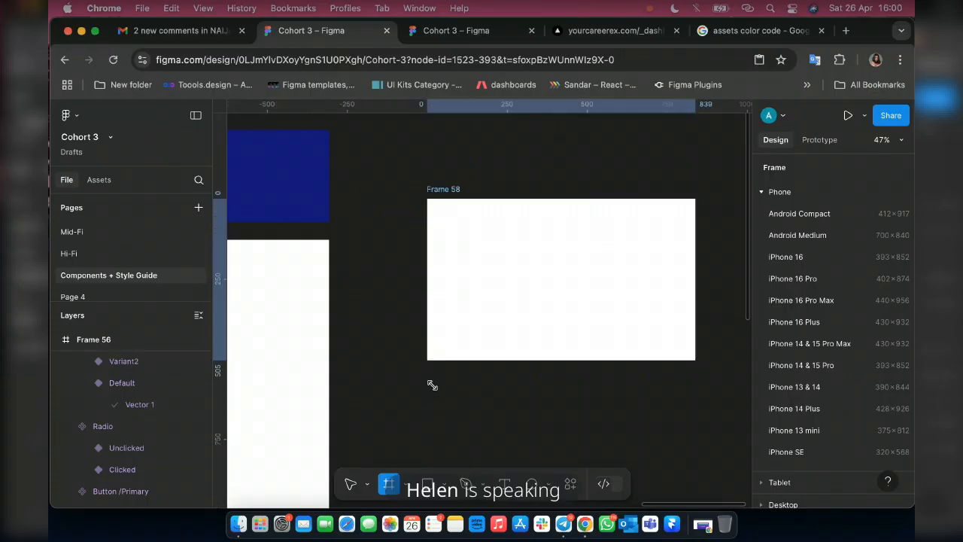
{"action": "scroll", "coordinate": [434, 387], "scroll_direction": "left", "scroll_amount": 1}
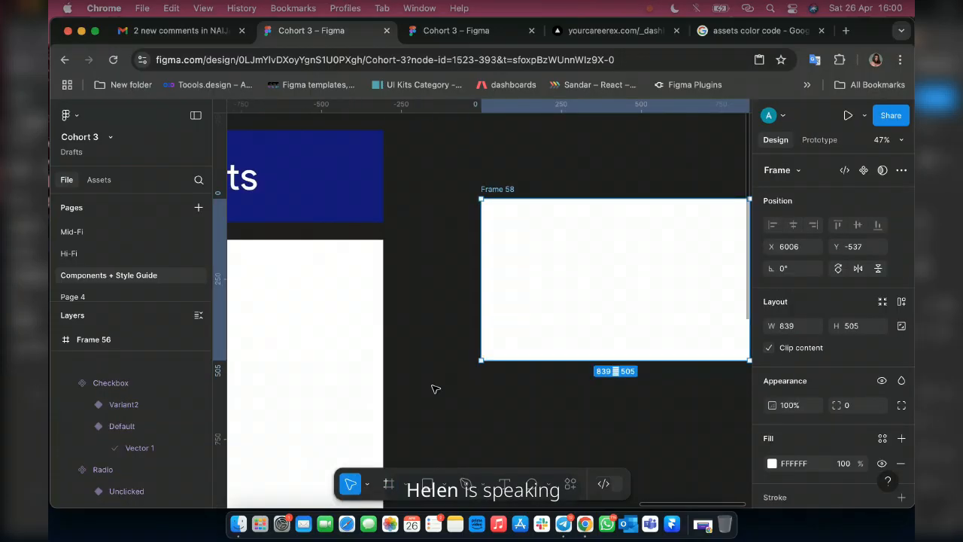
Place an instance of the Radio set's Clicked variant in the new frame at about X 198, Y 165.
{"action": "scroll", "coordinate": [435, 388], "scroll_direction": "left", "scroll_amount": 6}
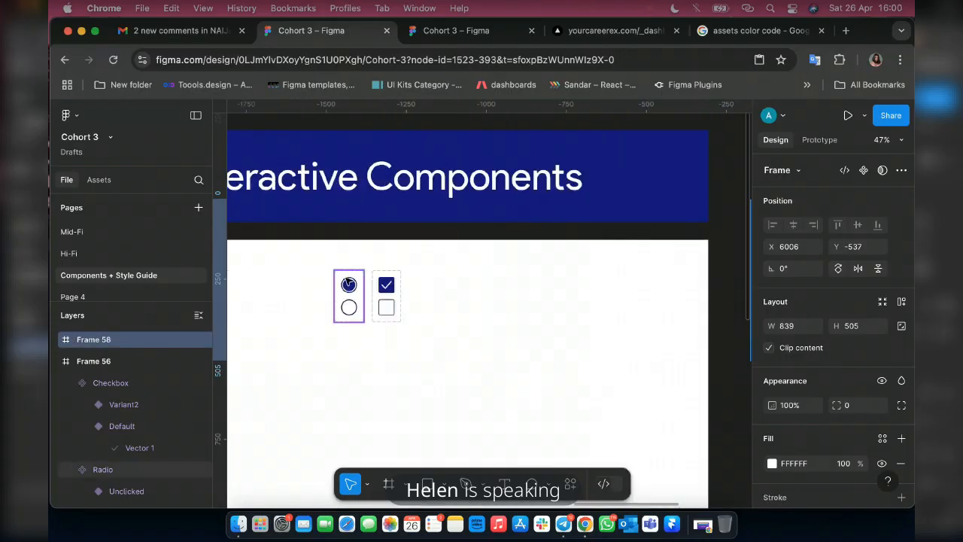
{"action": "scroll", "coordinate": [347, 282], "scroll_direction": "up", "scroll_amount": 10}
{"action": "scroll", "coordinate": [379, 307], "scroll_direction": "down", "scroll_amount": 3}
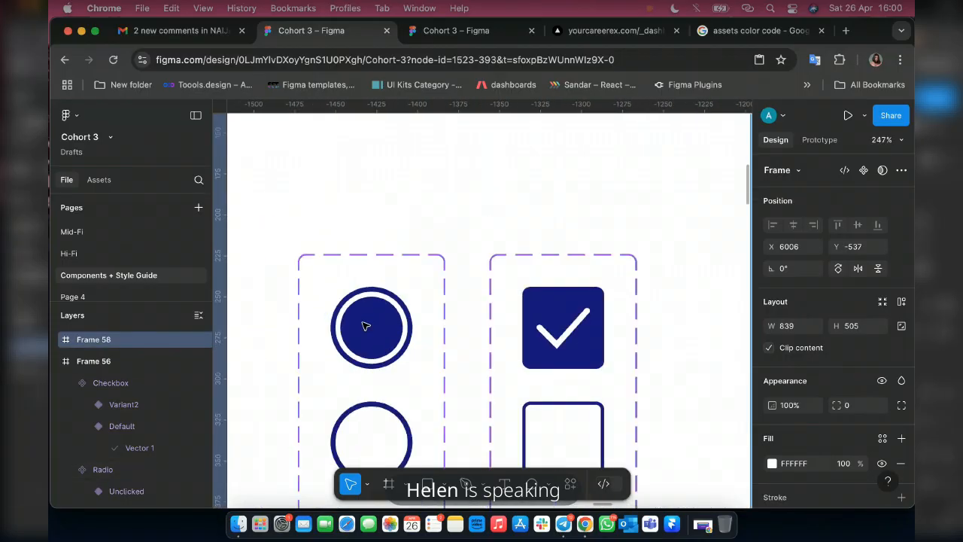
{"action": "scroll", "coordinate": [366, 326], "scroll_direction": "down", "scroll_amount": 6}
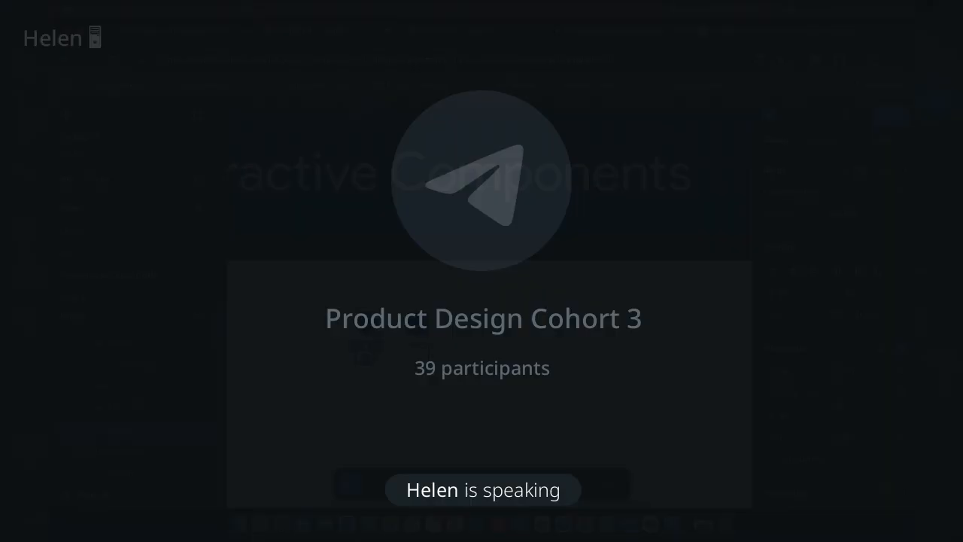
{"action": "scroll", "coordinate": [367, 324], "scroll_direction": "down", "scroll_amount": 5}
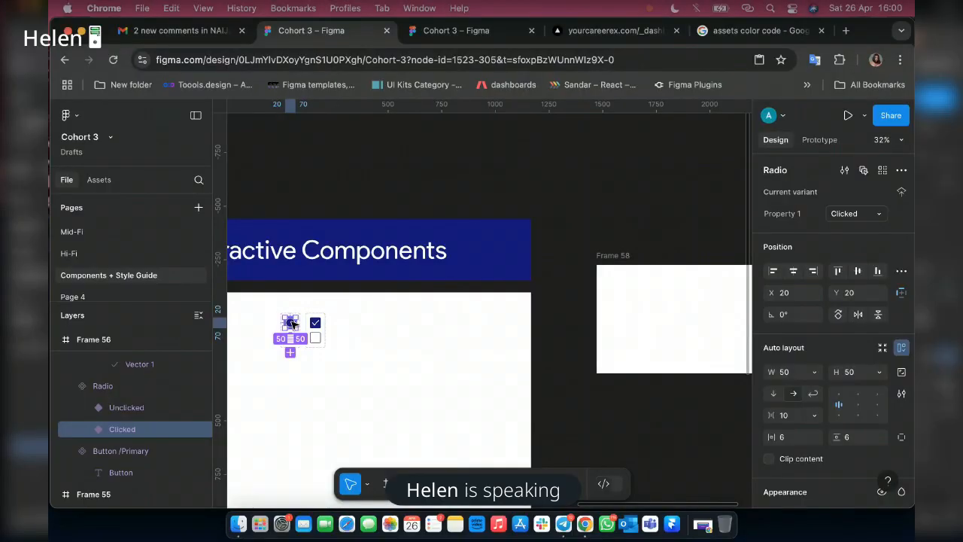
{"action": "left_click_drag", "start_coordinate": [291, 324], "coordinate": [647, 306]}
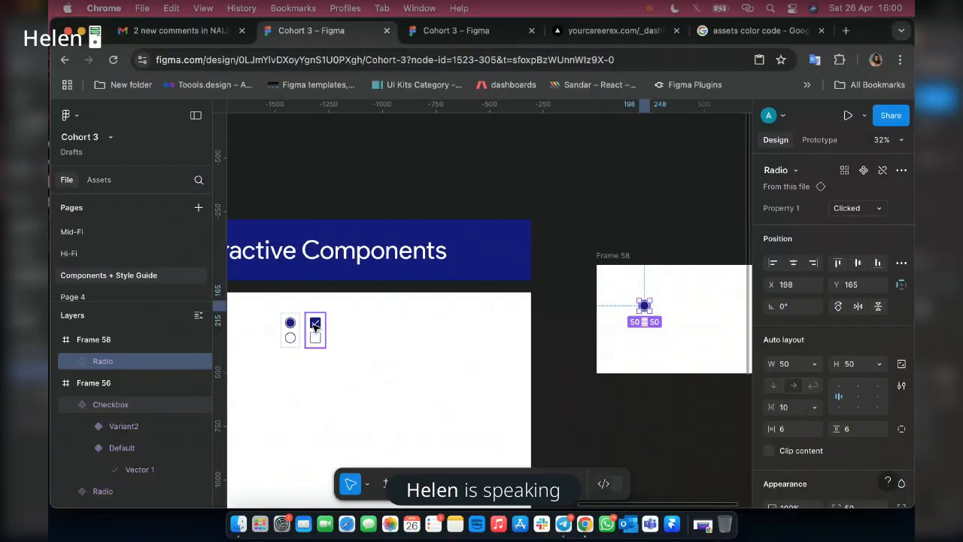
Place an instance of the Checkbox set's Default variant beside the radio in the new frame, at about X 327, Y 174.
{"action": "left_click", "coordinate": [315, 325]}
{"action": "left_click", "coordinate": [315, 325]}
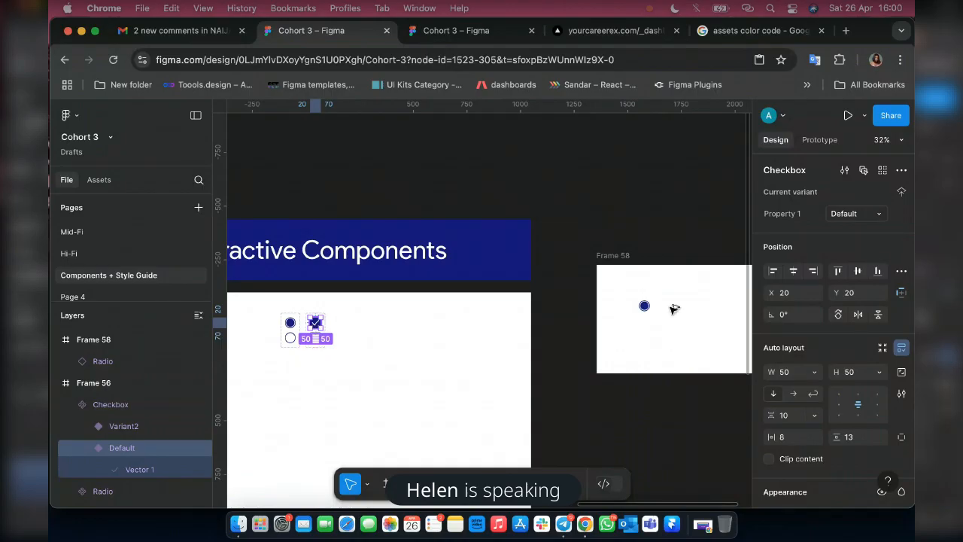
{"action": "left_click_drag", "start_coordinate": [316, 322], "coordinate": [673, 308]}
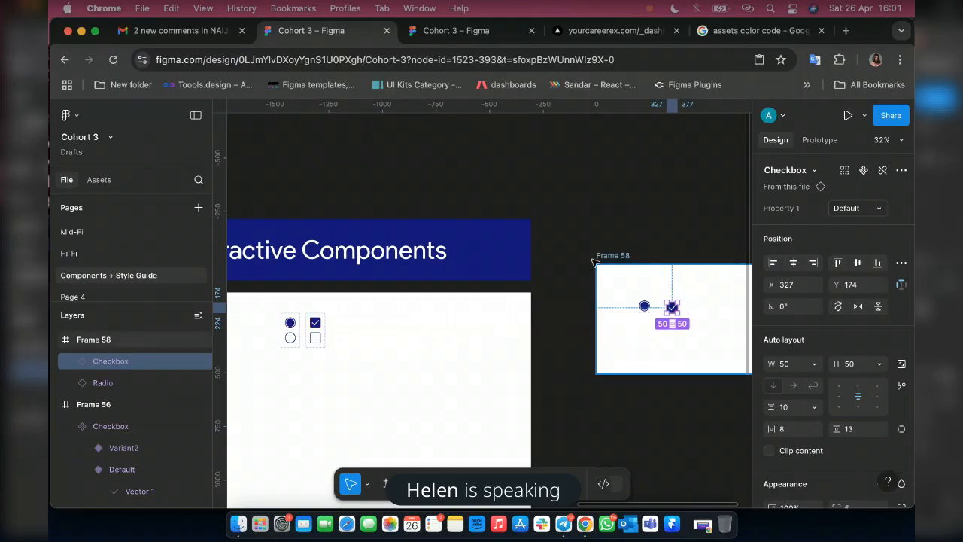
Select the new frame holding the radio and checkbox and run it as a prototype.
{"action": "key", "text": "Escape"}
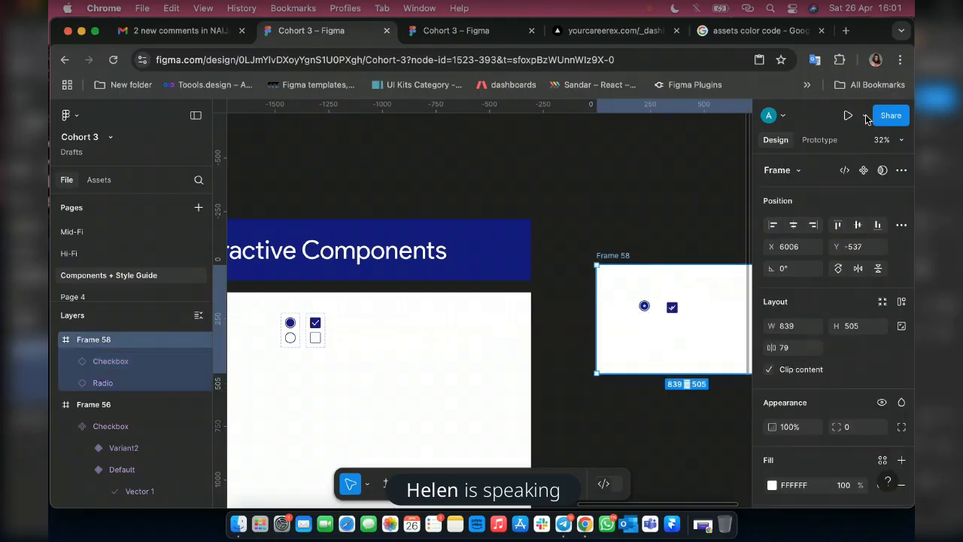
{"action": "left_click", "coordinate": [865, 116]}
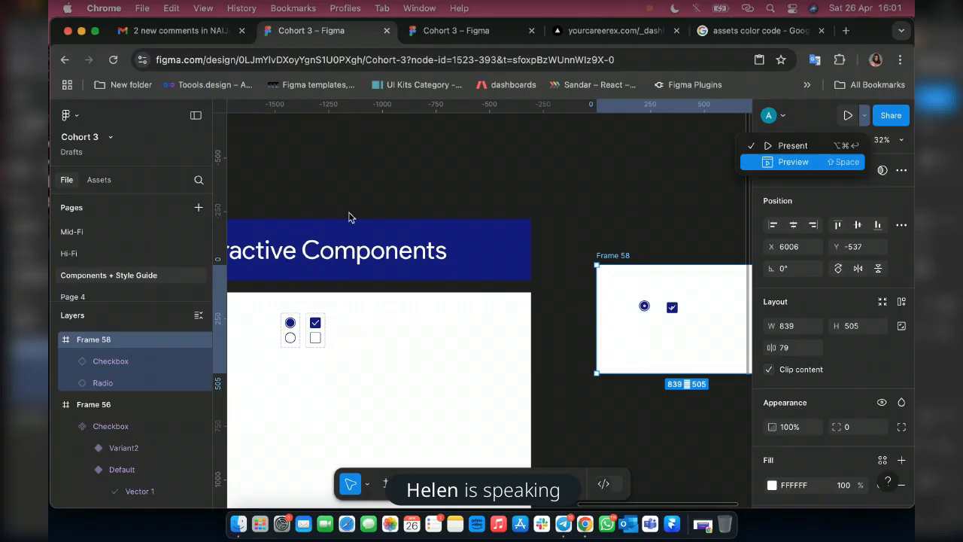
{"action": "key", "text": "shift+space"}
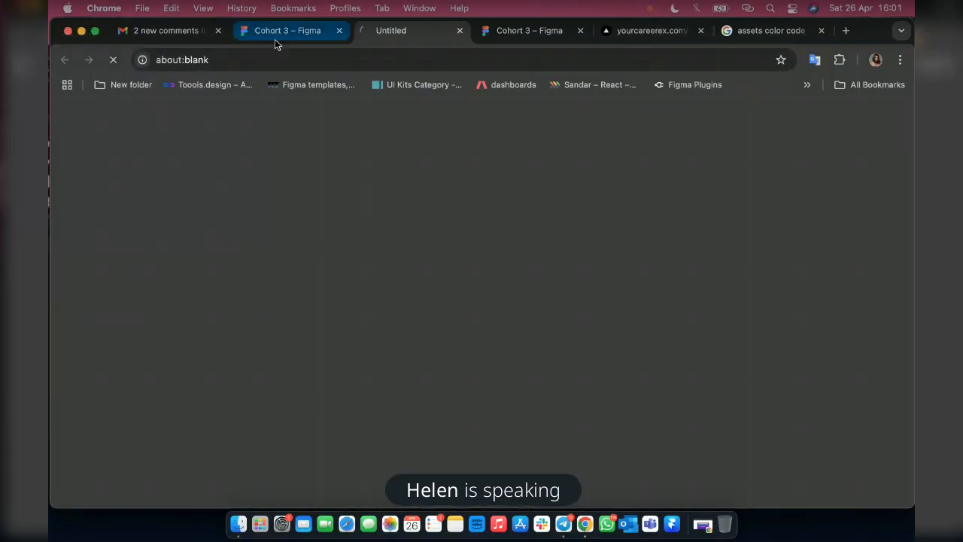
{"action": "left_click", "coordinate": [274, 36]}
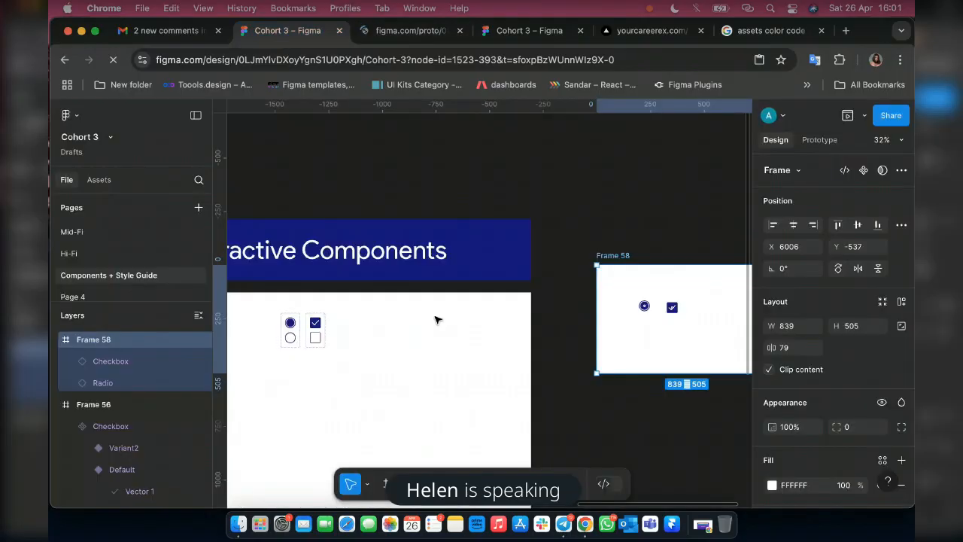
{"action": "scroll", "coordinate": [406, 322], "scroll_direction": "left", "scroll_amount": 3}
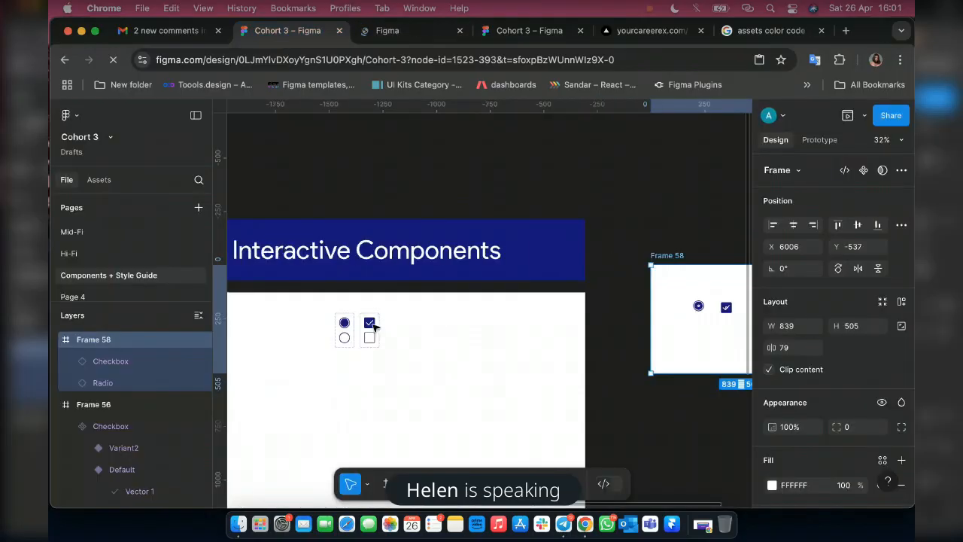
{"action": "scroll", "coordinate": [374, 325], "scroll_direction": "left", "scroll_amount": 10}
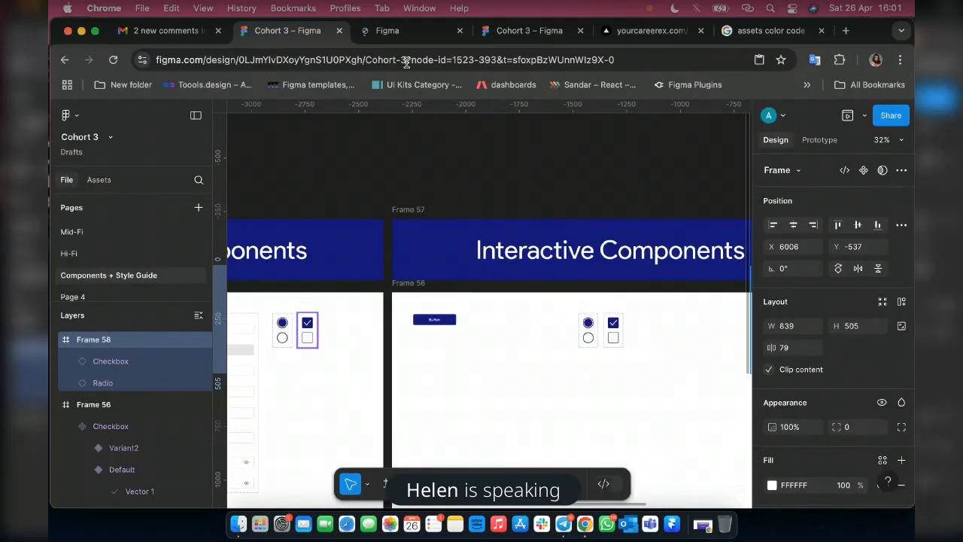
{"action": "left_click", "coordinate": [388, 30]}
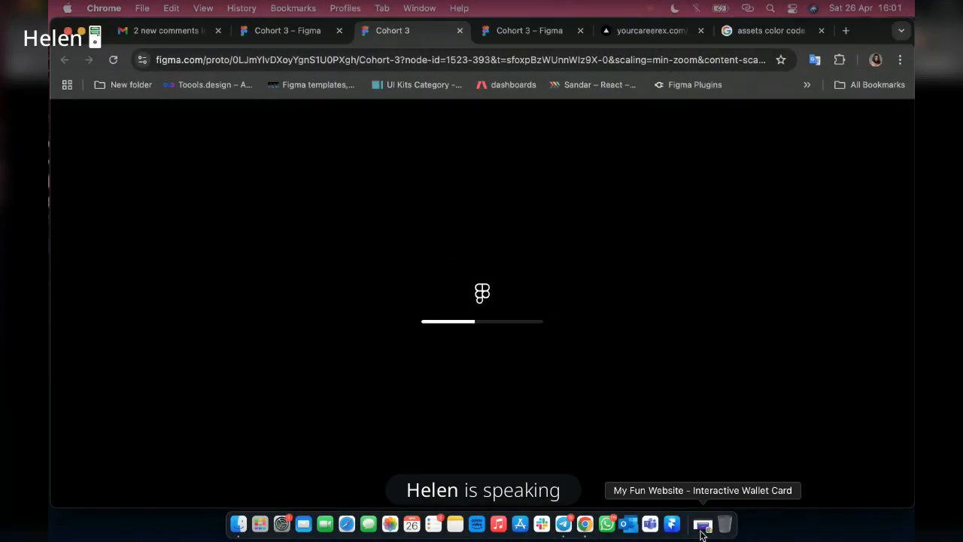
{"action": "left_click", "coordinate": [701, 527]}
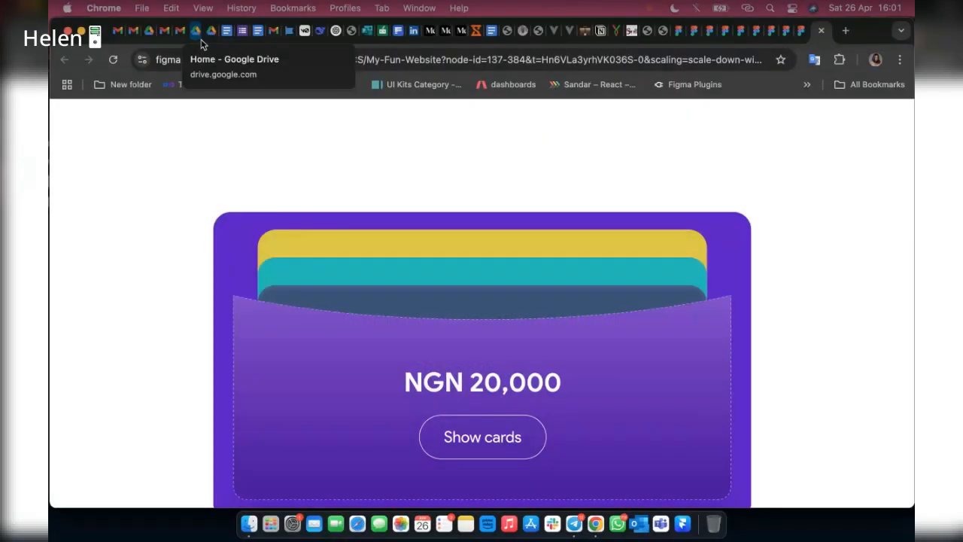
{"action": "left_click", "coordinate": [198, 33]}
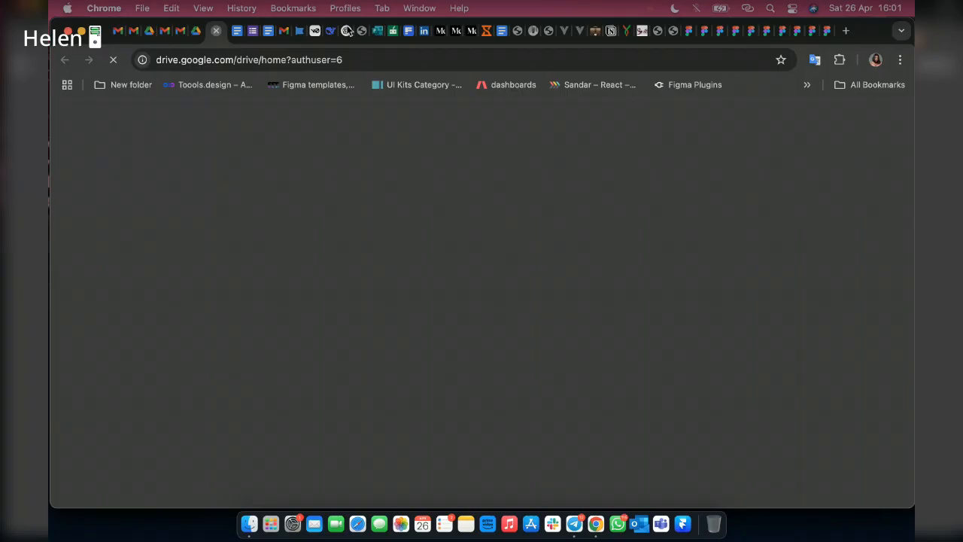
{"action": "key", "text": "ctrl+Tab"}
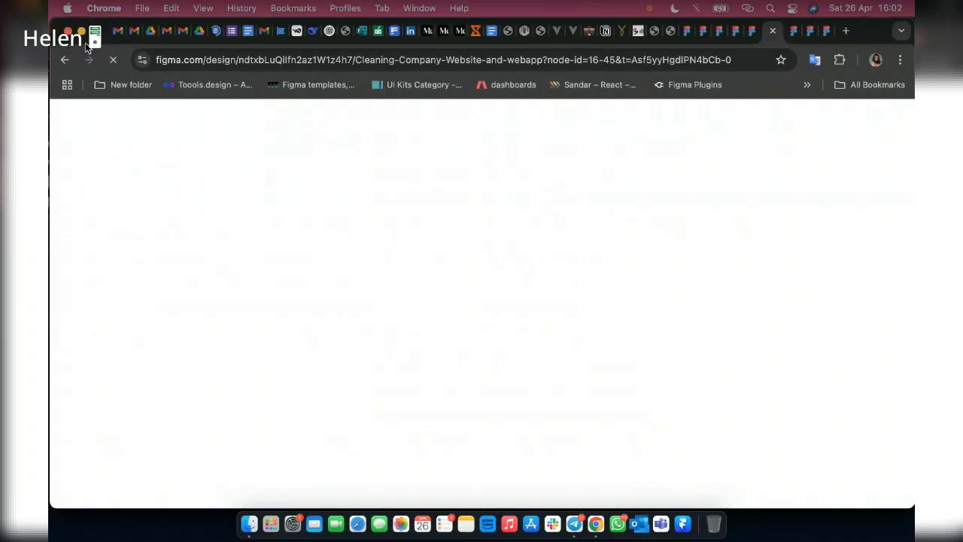
{"action": "left_click", "coordinate": [81, 31]}
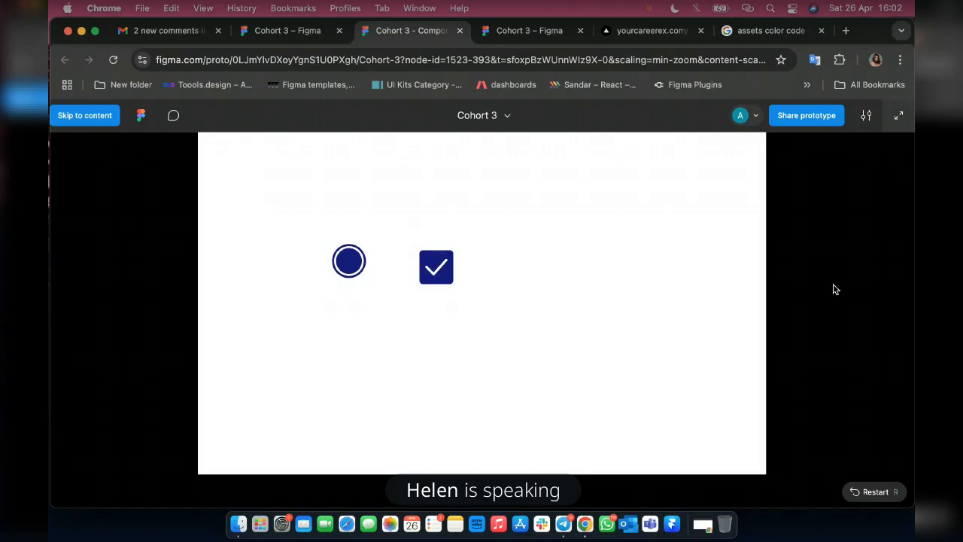
Hide the prototype viewer's UI and test the radio and checkbox by toggling their states.
{"action": "left_click", "coordinate": [863, 118]}
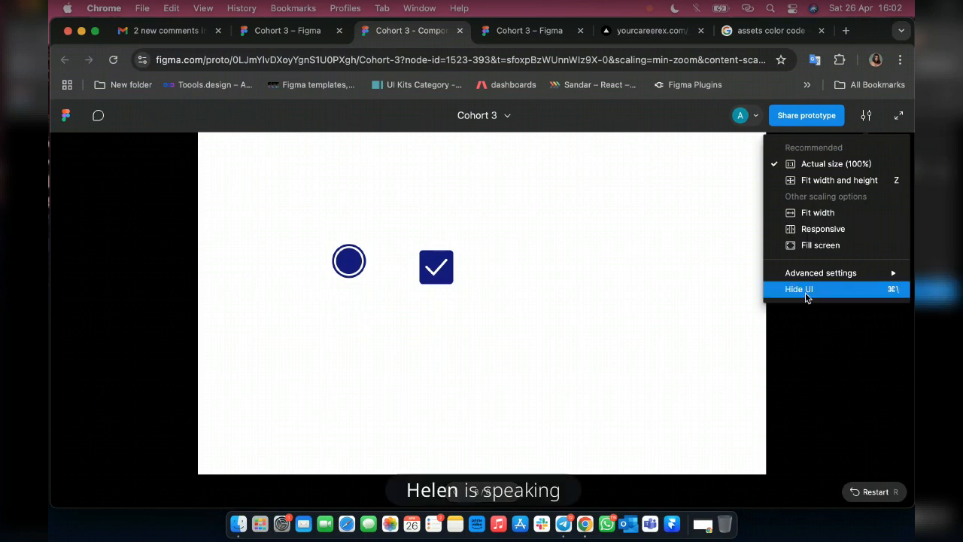
{"action": "left_click", "coordinate": [807, 292]}
{"action": "left_click", "coordinate": [351, 265]}
{"action": "left_click", "coordinate": [352, 264]}
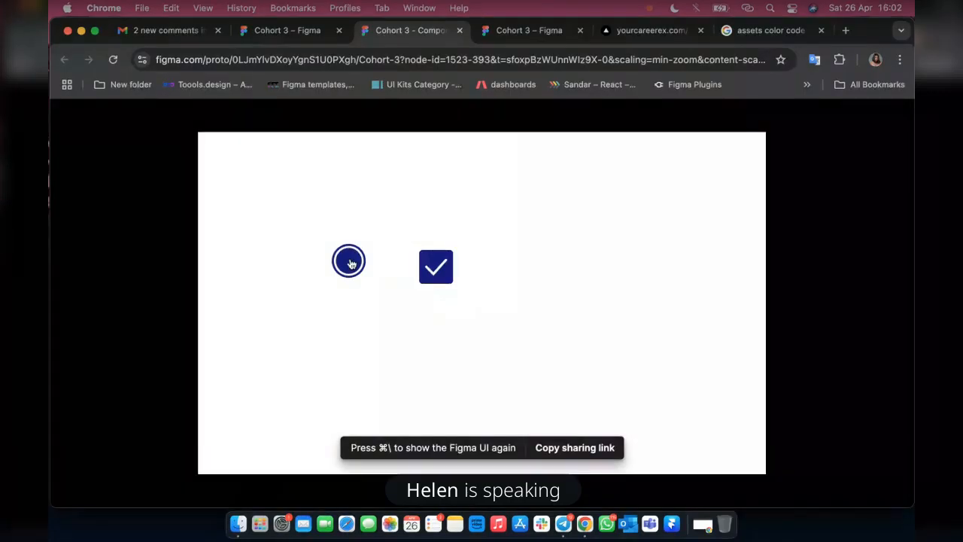
{"action": "left_click", "coordinate": [435, 278]}
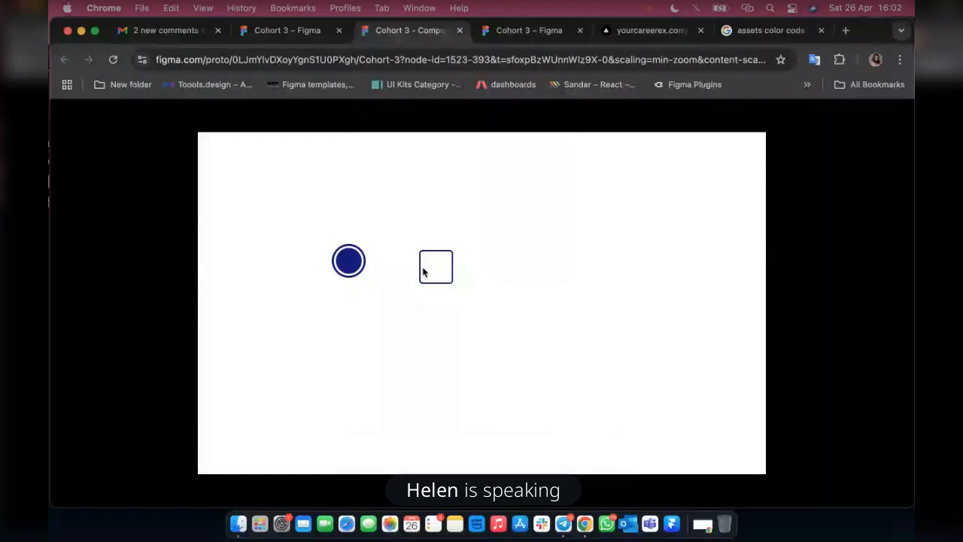
{"action": "left_click", "coordinate": [344, 263]}
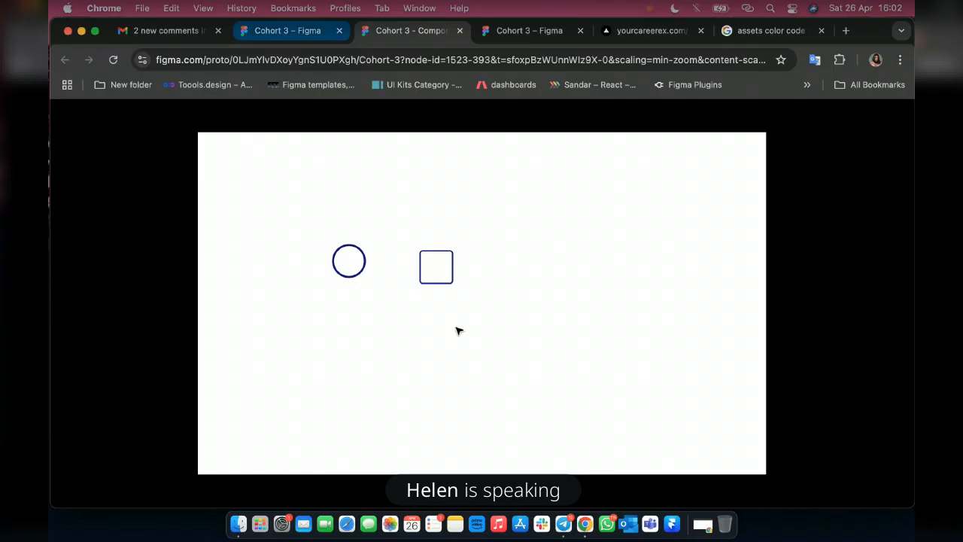
Return to the design file and set the stroke weight of the Checkbox set's unchecked Variant2 to 3.
{"action": "key", "text": "Escape"}
{"action": "scroll", "coordinate": [490, 351], "scroll_direction": "up", "scroll_amount": 1}
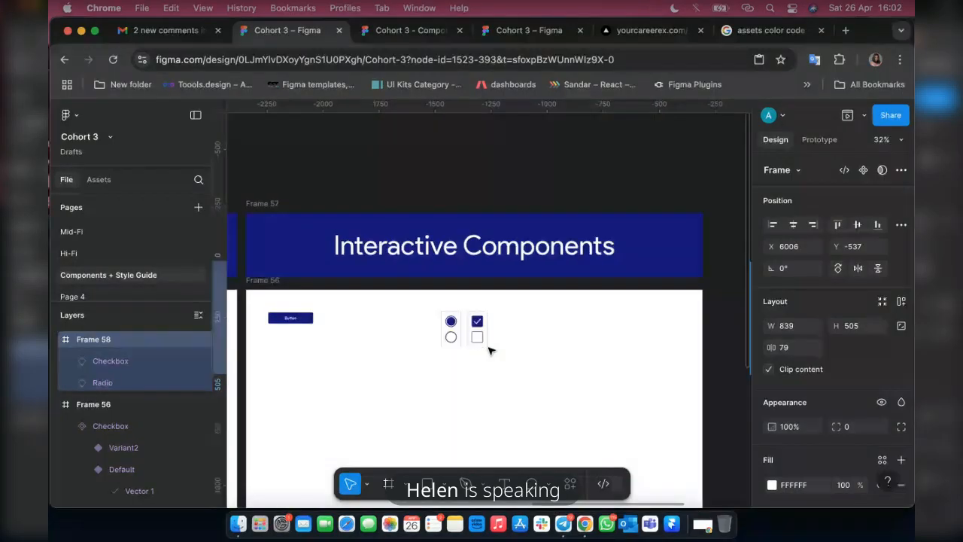
{"action": "scroll", "coordinate": [489, 350], "scroll_direction": "down", "scroll_amount": 1}
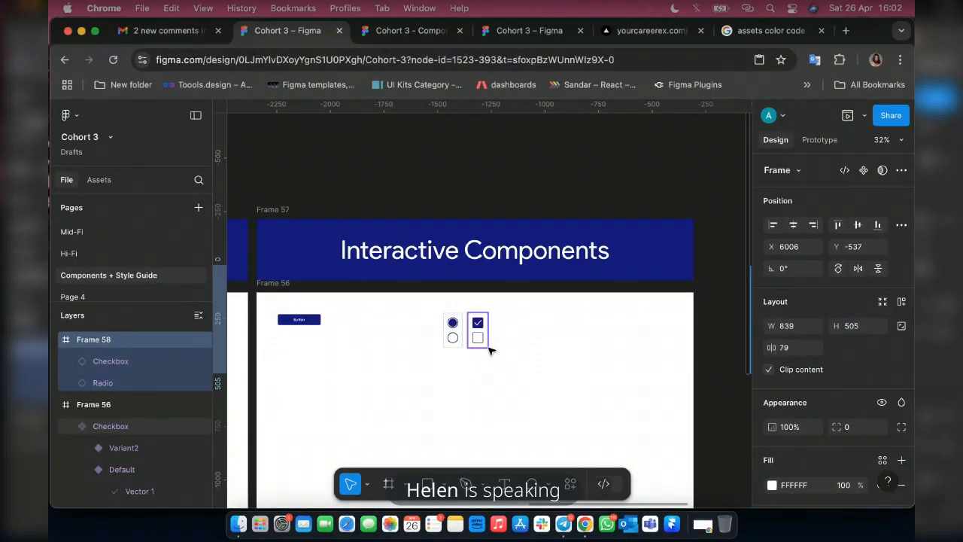
{"action": "scroll", "coordinate": [489, 349], "scroll_direction": "up", "scroll_amount": 10}
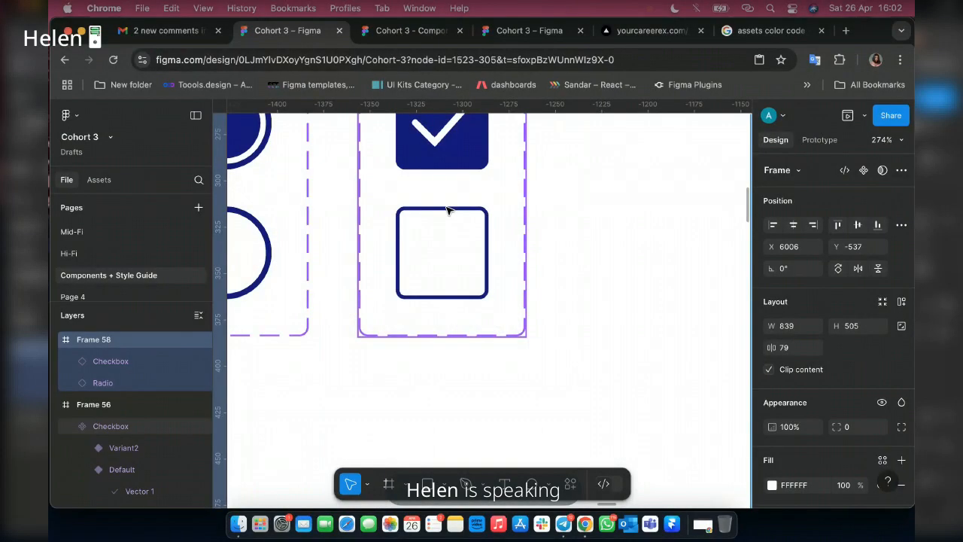
{"action": "left_click", "coordinate": [446, 208]}
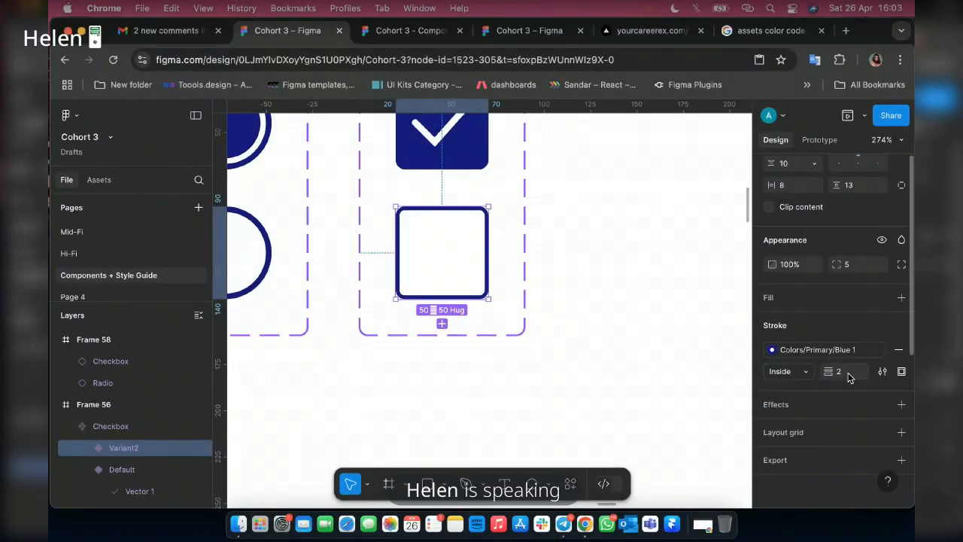
{"action": "left_click", "coordinate": [841, 372]}
{"action": "key", "text": "Return"}
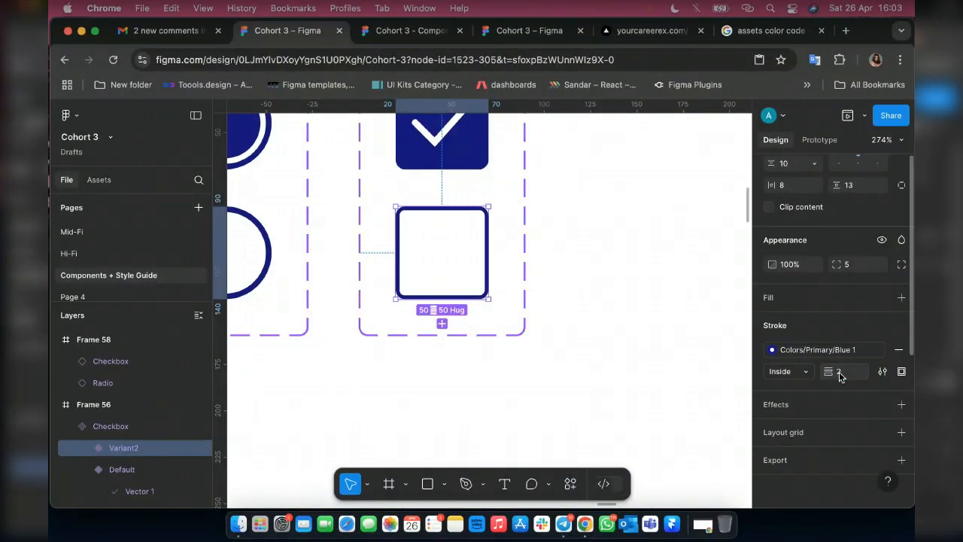
{"action": "left_click", "coordinate": [841, 372]}
{"action": "key", "text": "BackSpace"}
{"action": "type", "text": "3"}
{"action": "key", "text": "Return"}
Go back to the running prototype and toggle the checkbox and radio repeatedly to test the thicker checkbox outline.
{"action": "left_click", "coordinate": [383, 33]}
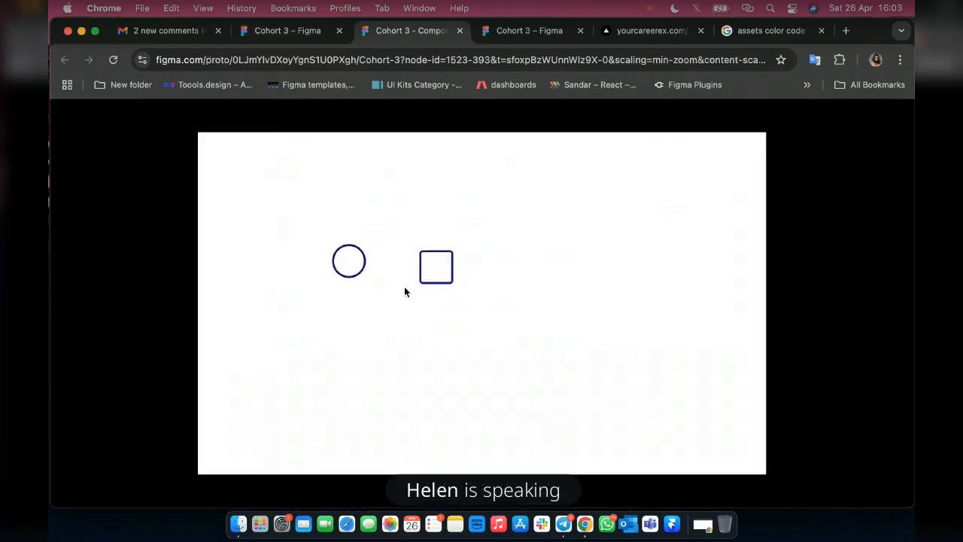
{"action": "left_click", "coordinate": [438, 274]}
{"action": "left_click", "coordinate": [437, 275]}
{"action": "left_click", "coordinate": [437, 276]}
{"action": "left_click", "coordinate": [351, 265]}
{"action": "left_click", "coordinate": [425, 271]}
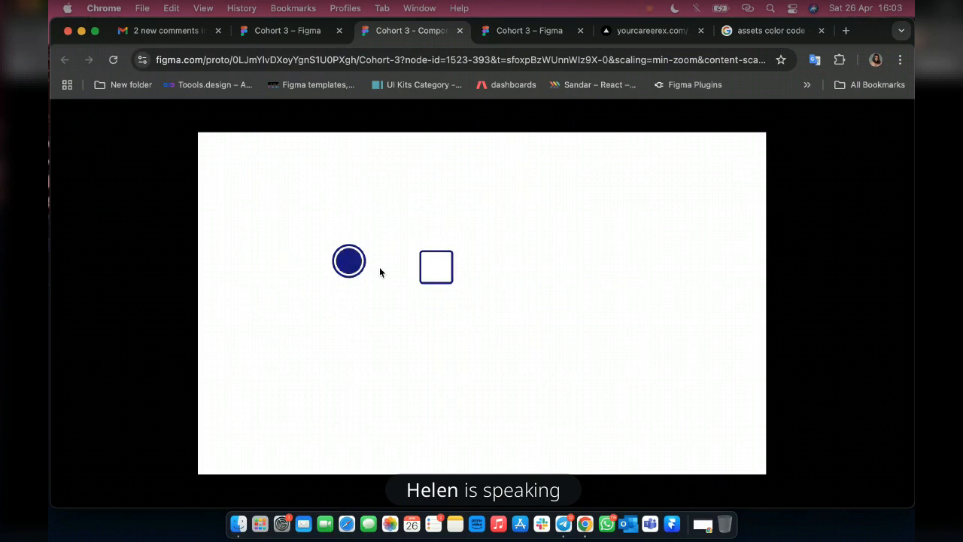
{"action": "left_click", "coordinate": [355, 264]}
{"action": "left_click", "coordinate": [441, 265]}
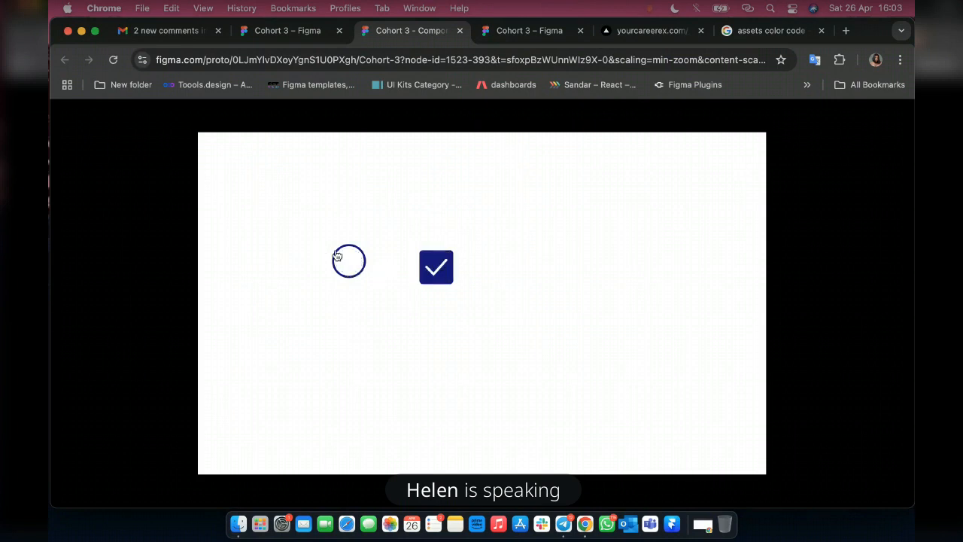
Toggle the radio once more in the prototype and return to the design file's Button component set in Frame 55.
{"action": "left_click", "coordinate": [337, 256]}
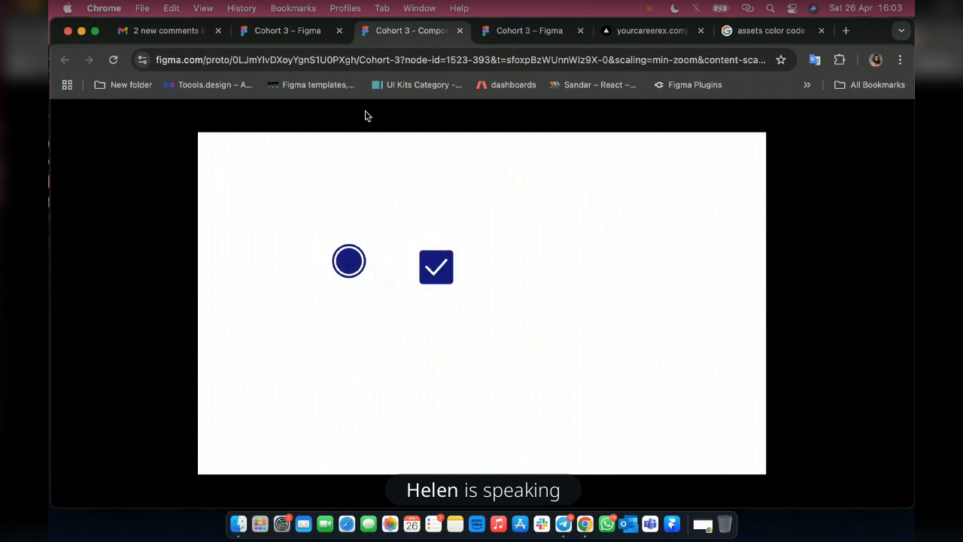
{"action": "left_click", "coordinate": [275, 30]}
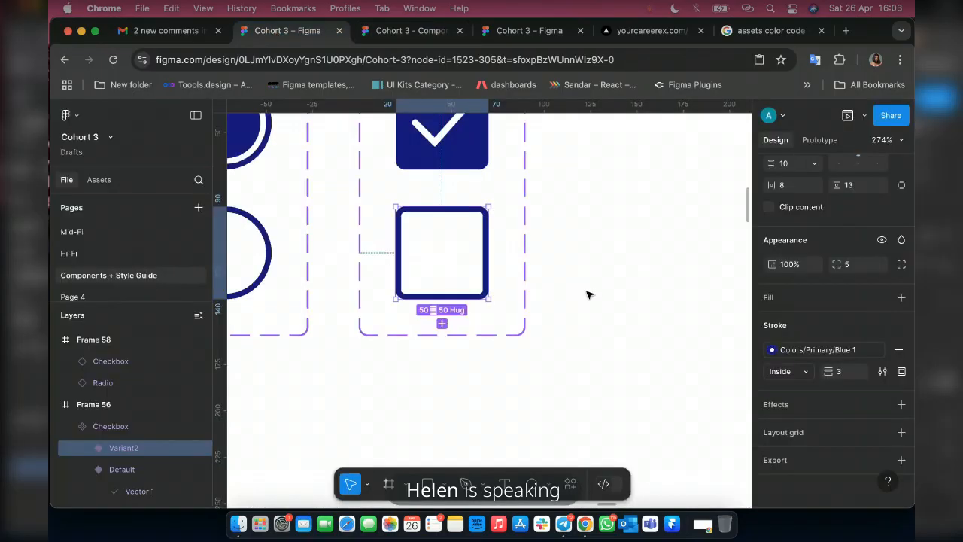
{"action": "key", "text": "shift+1"}
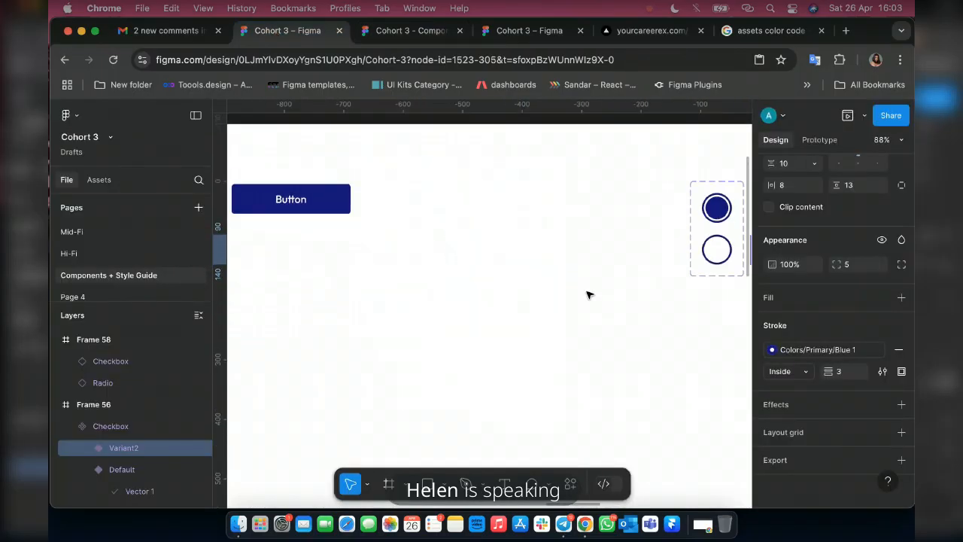
{"action": "scroll", "coordinate": [446, 211], "scroll_direction": "left", "scroll_amount": 6}
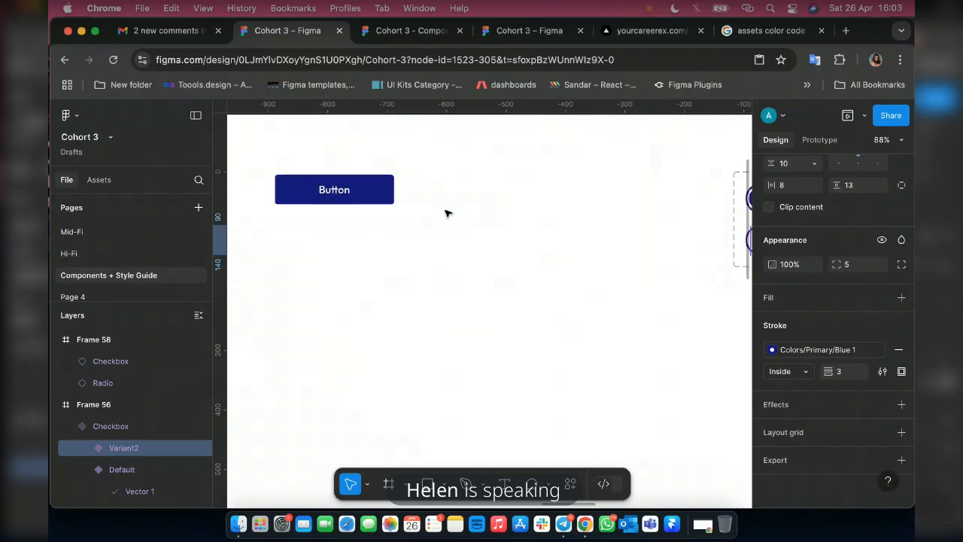
{"action": "scroll", "coordinate": [503, 258], "scroll_direction": "left", "scroll_amount": 10}
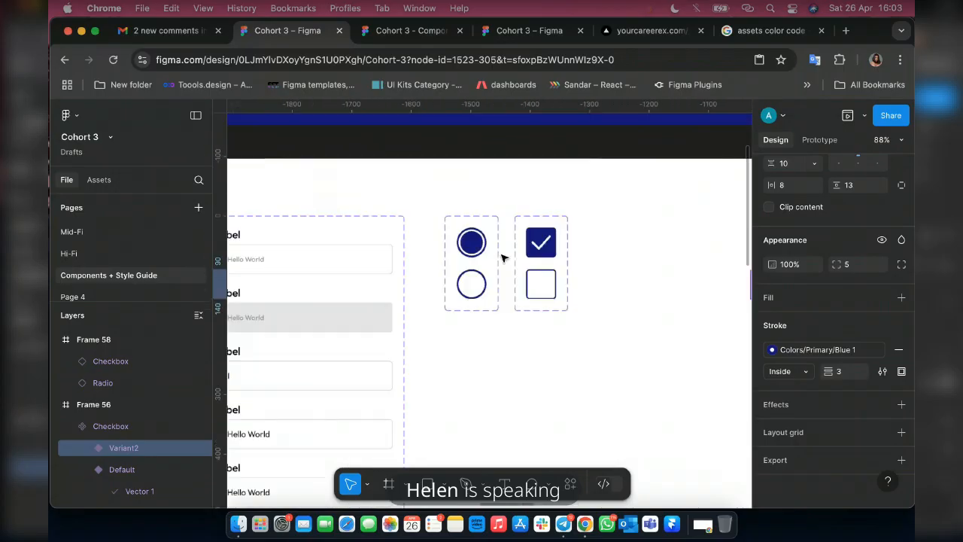
{"action": "scroll", "coordinate": [503, 258], "scroll_direction": "left", "scroll_amount": 2}
{"action": "scroll", "coordinate": [503, 258], "scroll_direction": "down", "scroll_amount": 2}
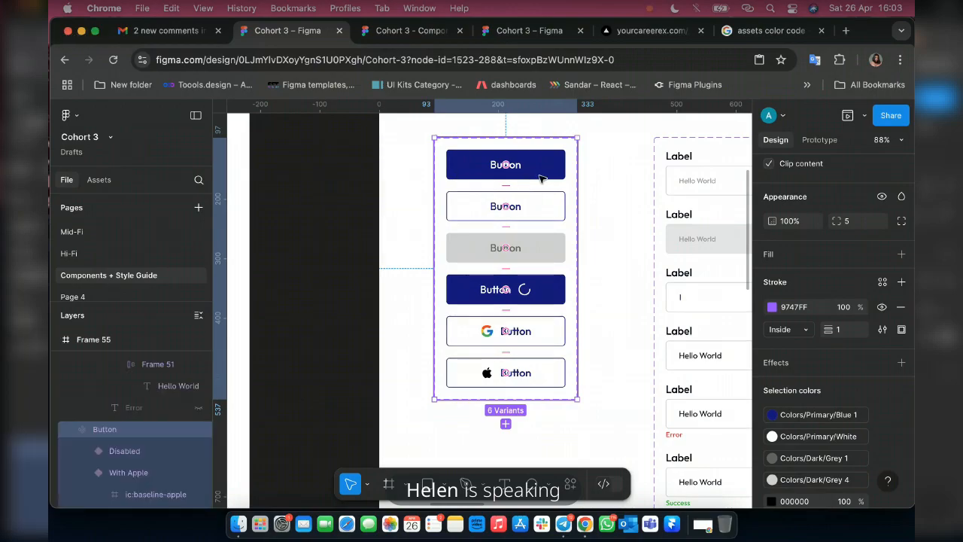
Open a new browser tab and search Google for "usepuplar".
{"action": "left_click", "coordinate": [845, 31]}
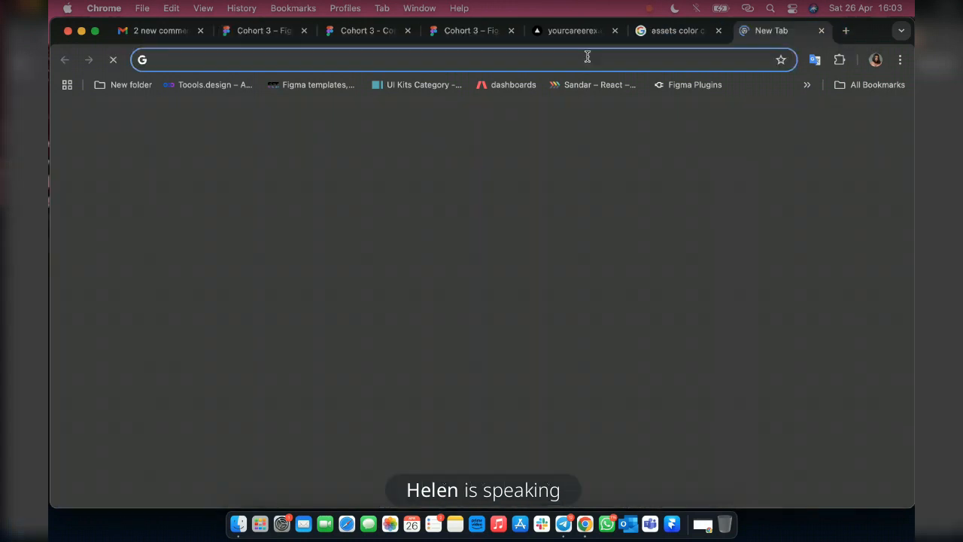
{"action": "type", "text": "use"}
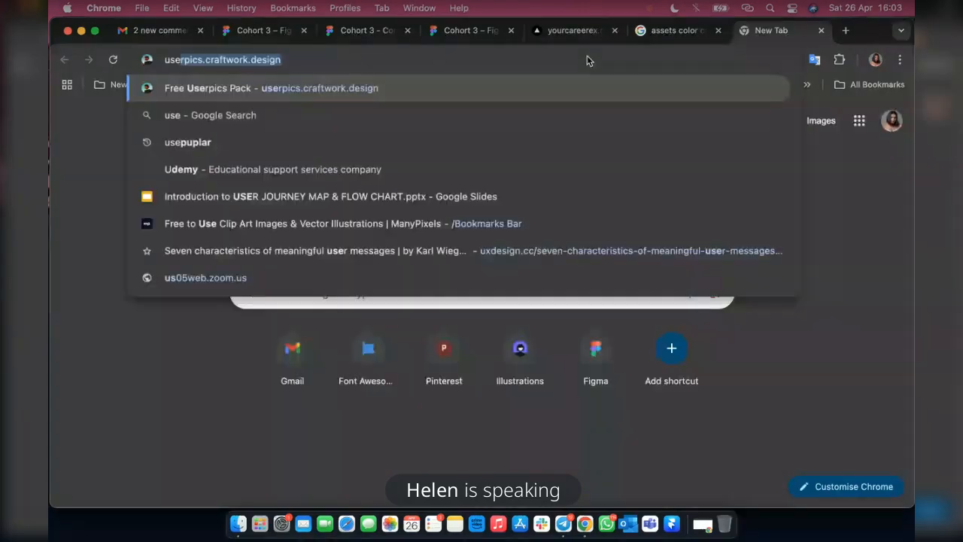
{"action": "type", "text": "p"}
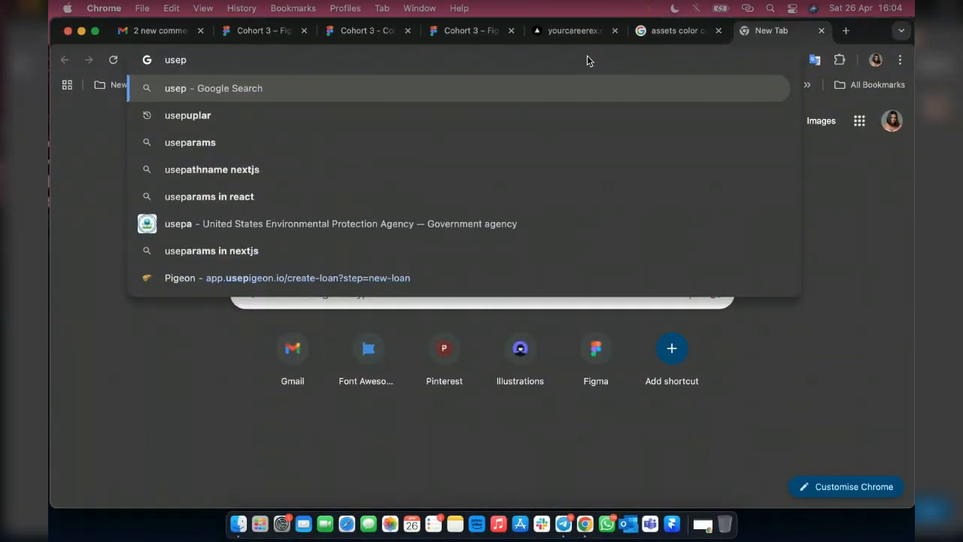
{"action": "left_click", "coordinate": [235, 125]}
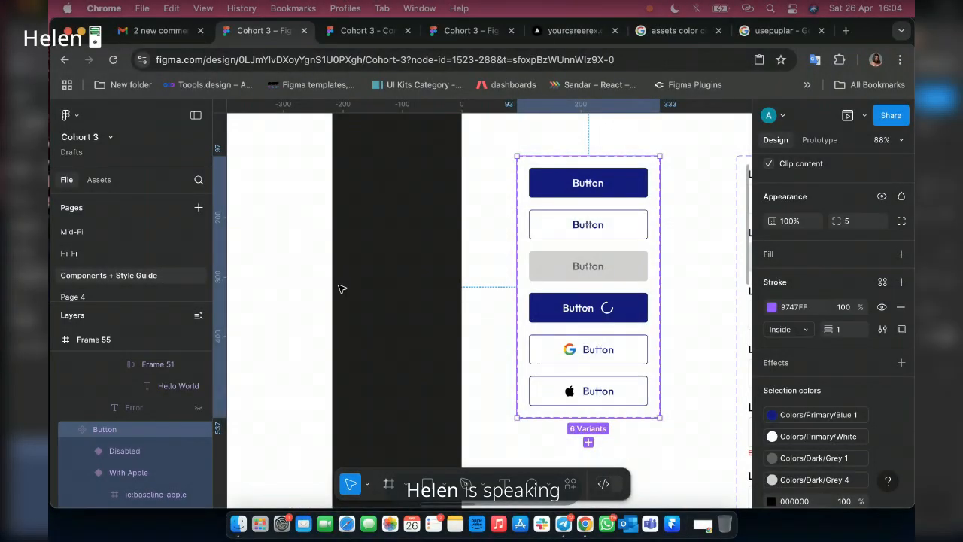
Look over the blue swatches in Frame 40 and add a variant from the Primary variant of the Button set.
{"action": "scroll", "coordinate": [339, 288], "scroll_direction": "left", "scroll_amount": 3}
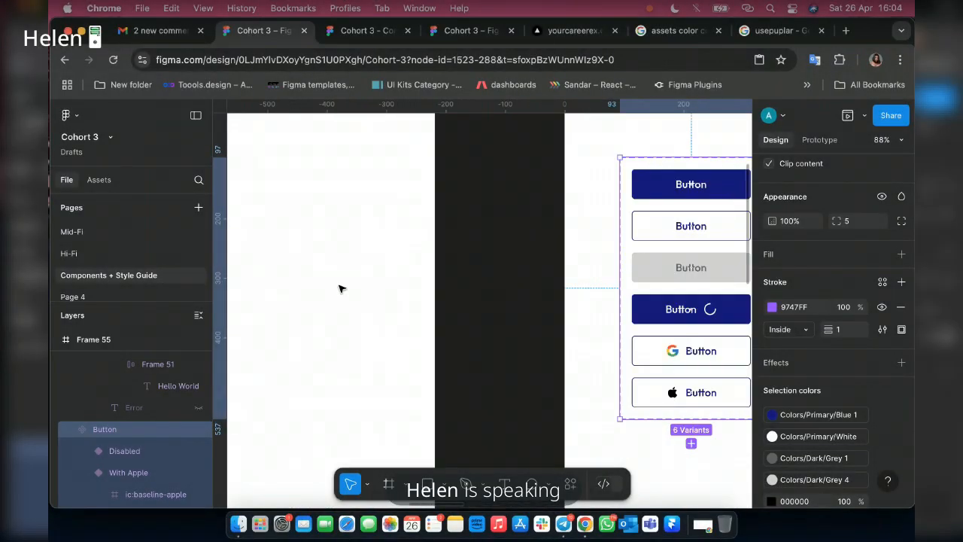
{"action": "scroll", "coordinate": [339, 288], "scroll_direction": "left", "scroll_amount": 15}
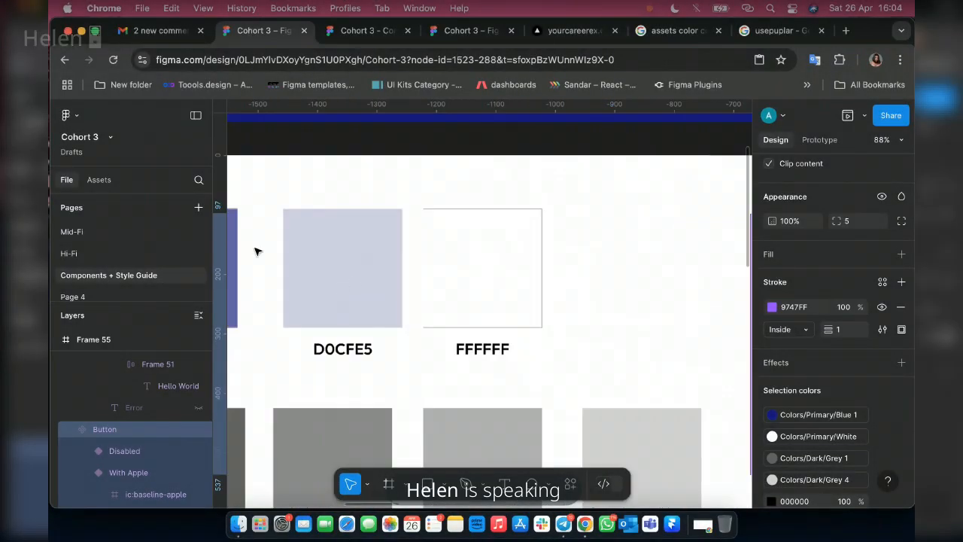
{"action": "scroll", "coordinate": [353, 283], "scroll_direction": "left", "scroll_amount": 2}
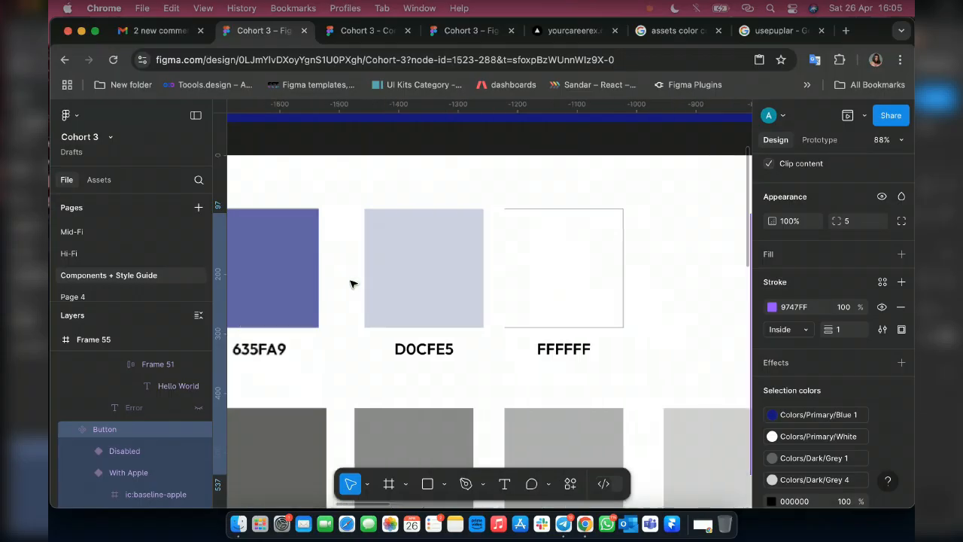
{"action": "scroll", "coordinate": [353, 284], "scroll_direction": "left", "scroll_amount": 6}
{"action": "scroll", "coordinate": [353, 283], "scroll_direction": "left", "scroll_amount": 3}
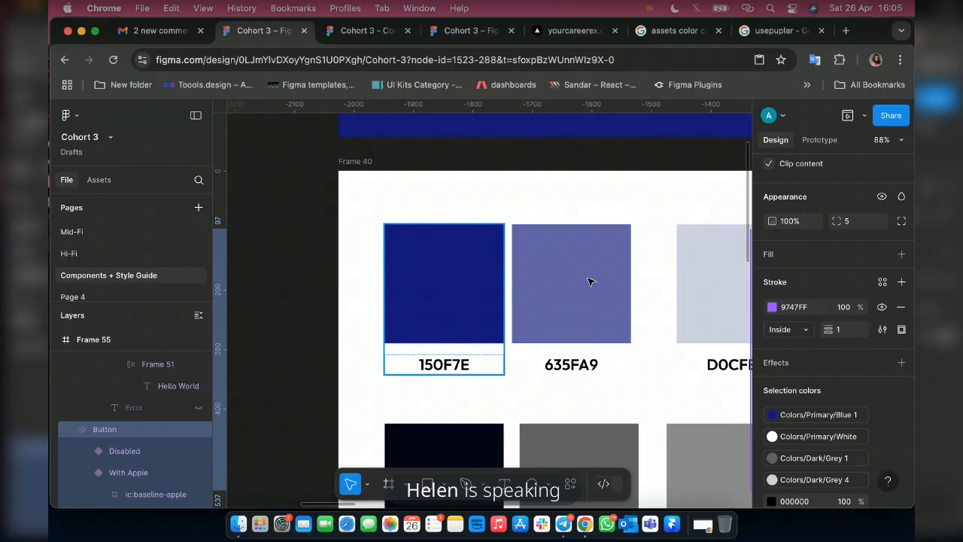
{"action": "scroll", "coordinate": [509, 318], "scroll_direction": "right", "scroll_amount": 15}
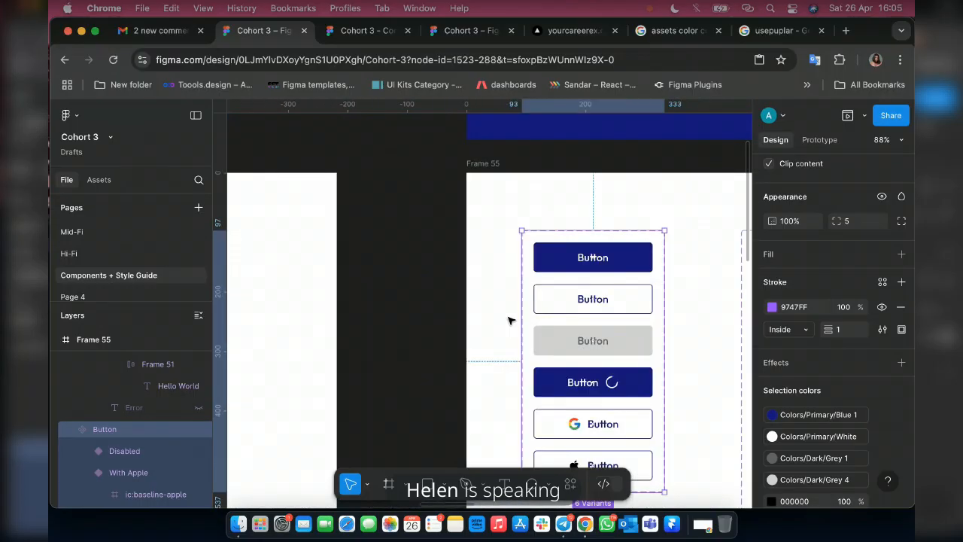
{"action": "scroll", "coordinate": [630, 258], "scroll_direction": "right", "scroll_amount": 2}
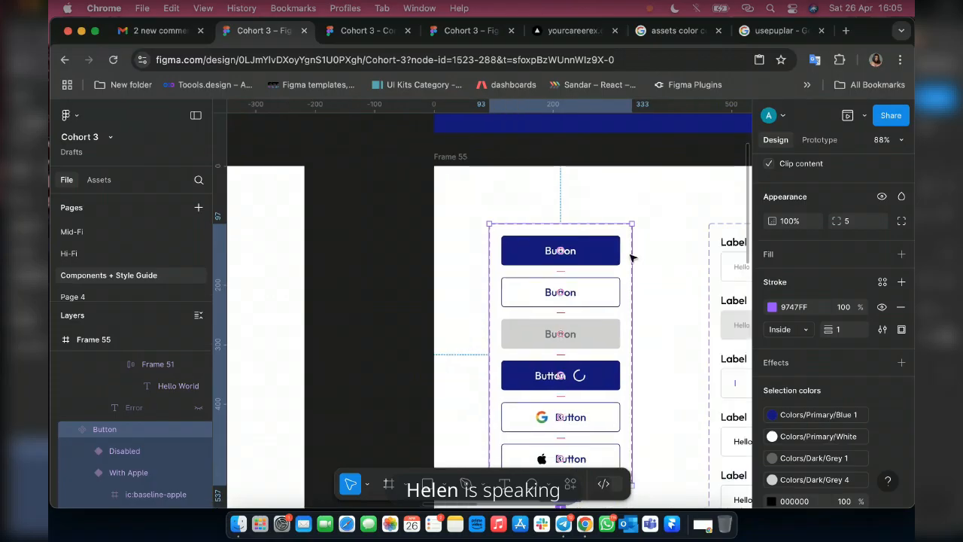
{"action": "scroll", "coordinate": [630, 258], "scroll_direction": "down", "scroll_amount": 3}
{"action": "scroll", "coordinate": [631, 258], "scroll_direction": "right", "scroll_amount": 1}
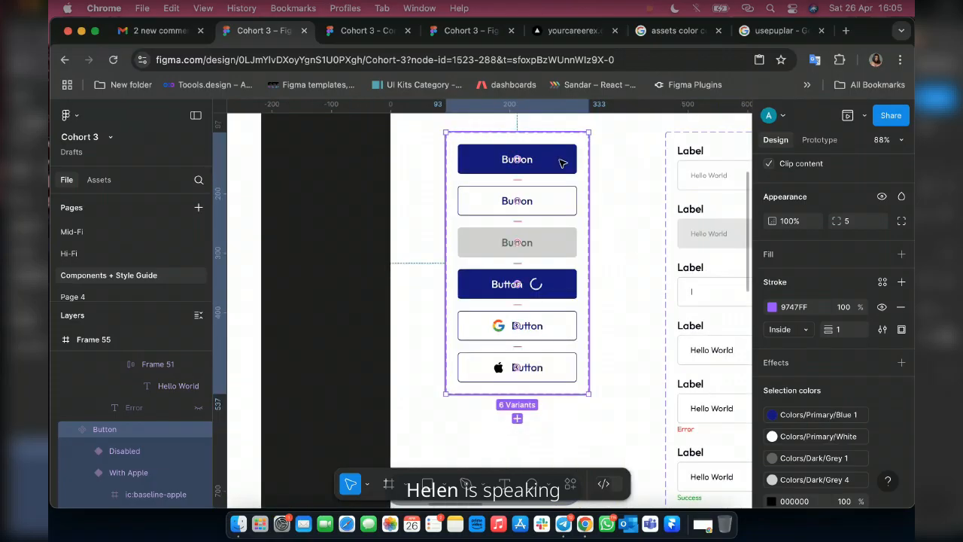
{"action": "left_click", "coordinate": [560, 162]}
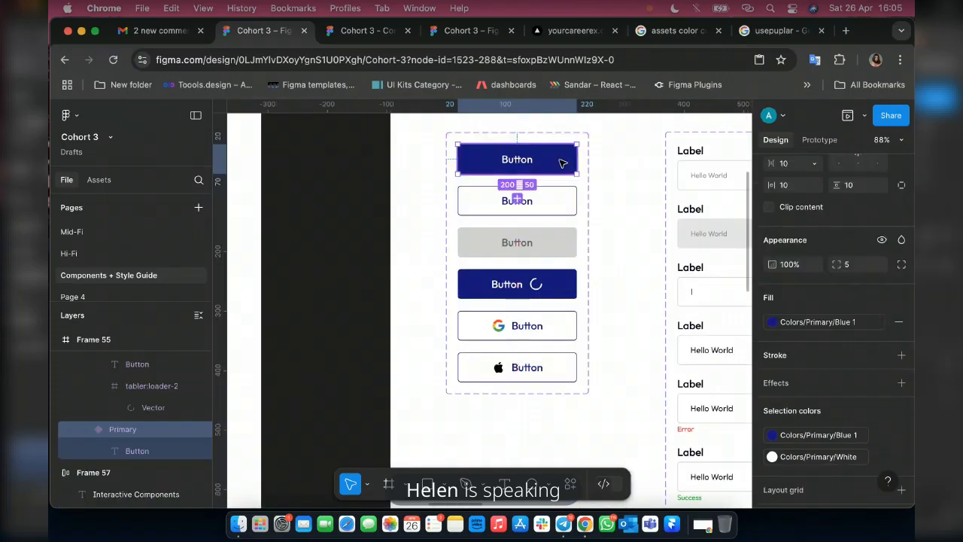
{"action": "left_click", "coordinate": [517, 198]}
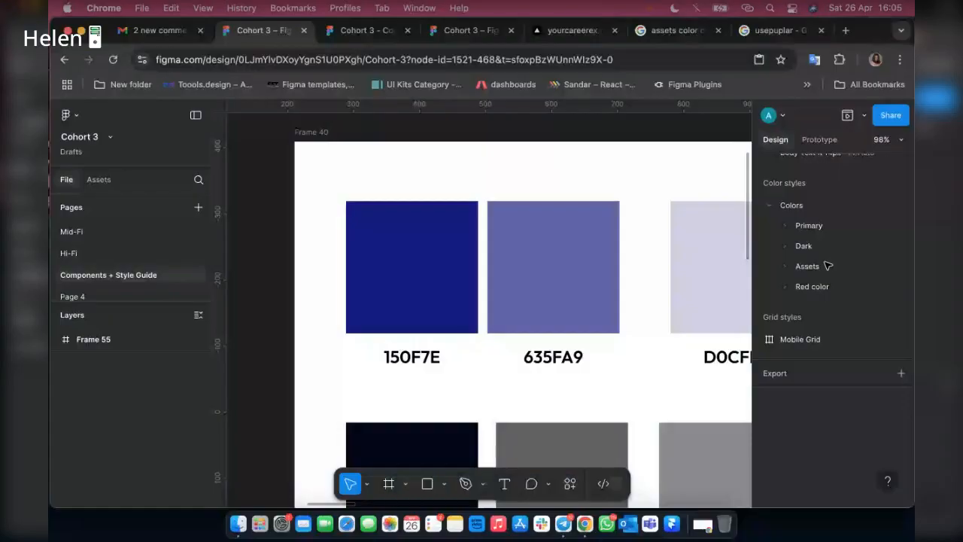
Recolour the second blue swatch in Frame 40 to 4740BD, starting from sampled 150F7E, and relabel it with the new hex code.
{"action": "left_click", "coordinate": [587, 258]}
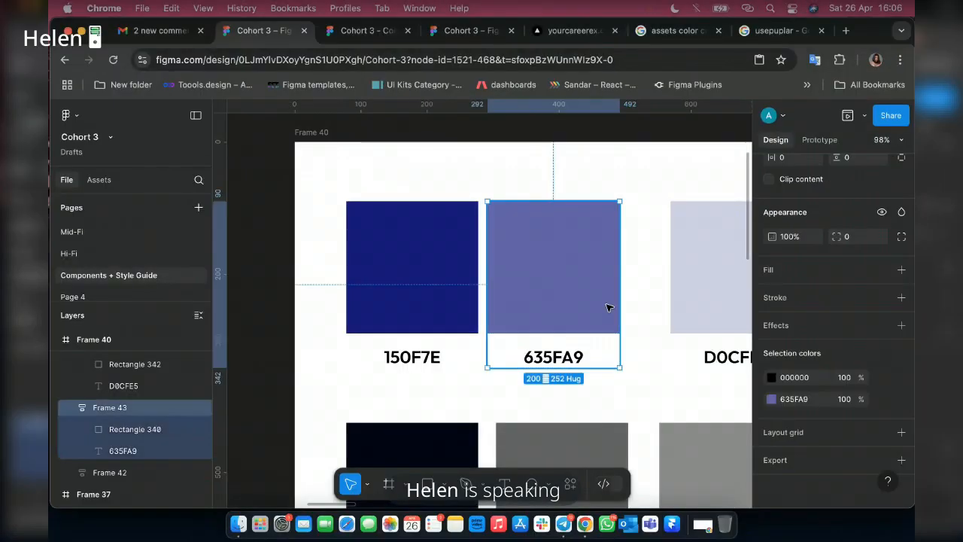
{"action": "left_click", "coordinate": [539, 297]}
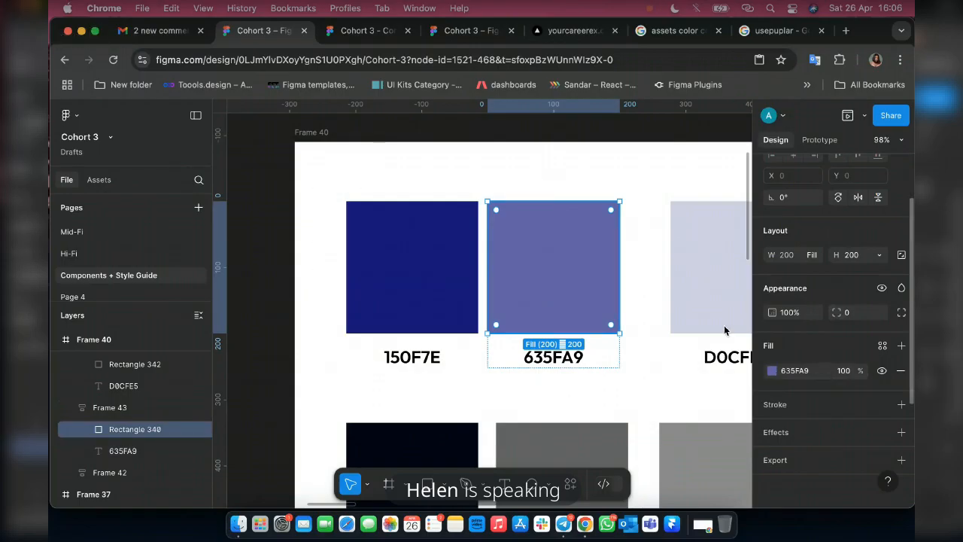
{"action": "left_click", "coordinate": [772, 370]}
{"action": "left_click", "coordinate": [609, 401]}
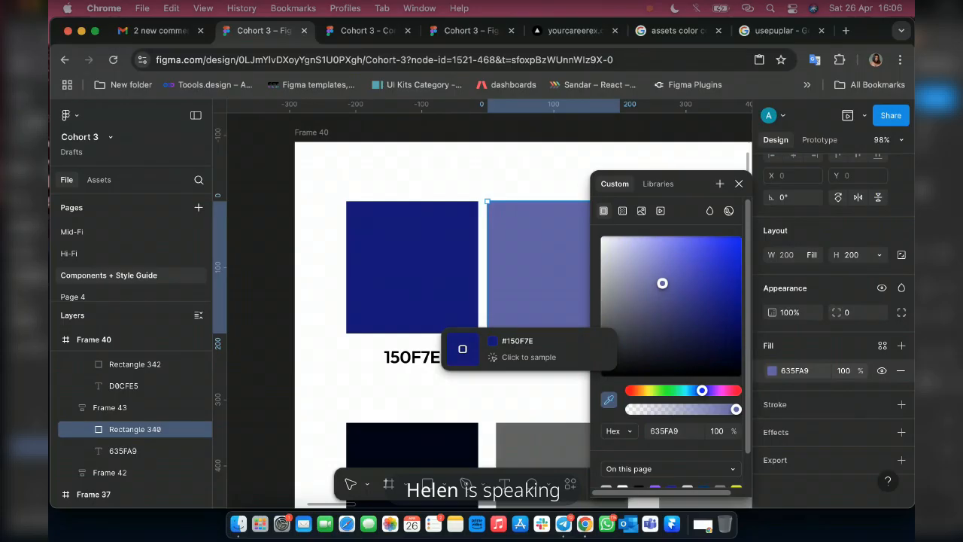
{"action": "left_click", "coordinate": [463, 348]}
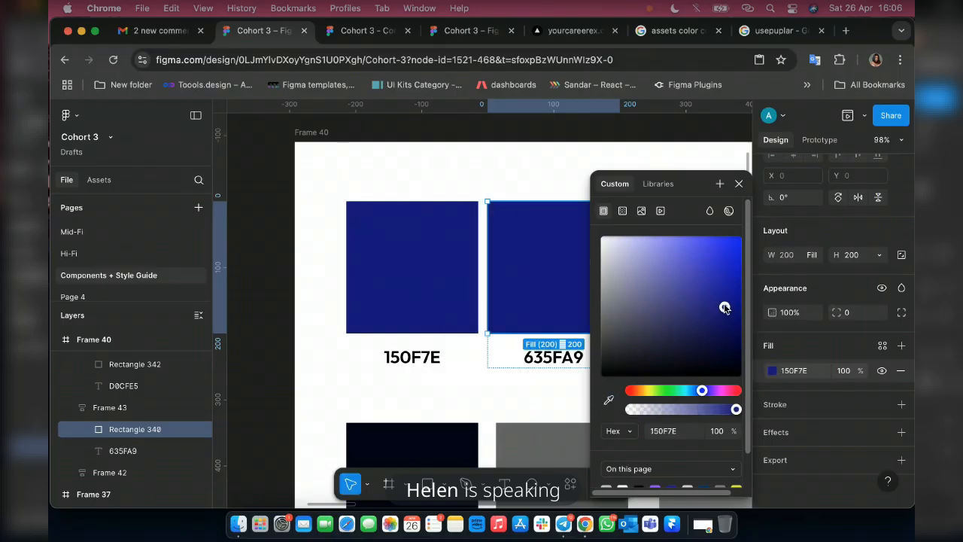
{"action": "left_click_drag", "start_coordinate": [724, 305], "coordinate": [693, 274]}
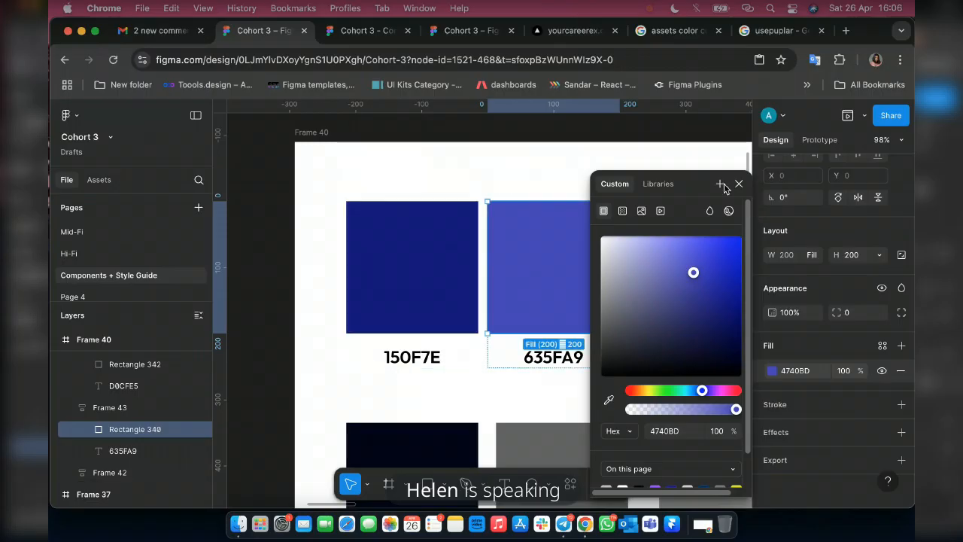
{"action": "left_click", "coordinate": [794, 371]}
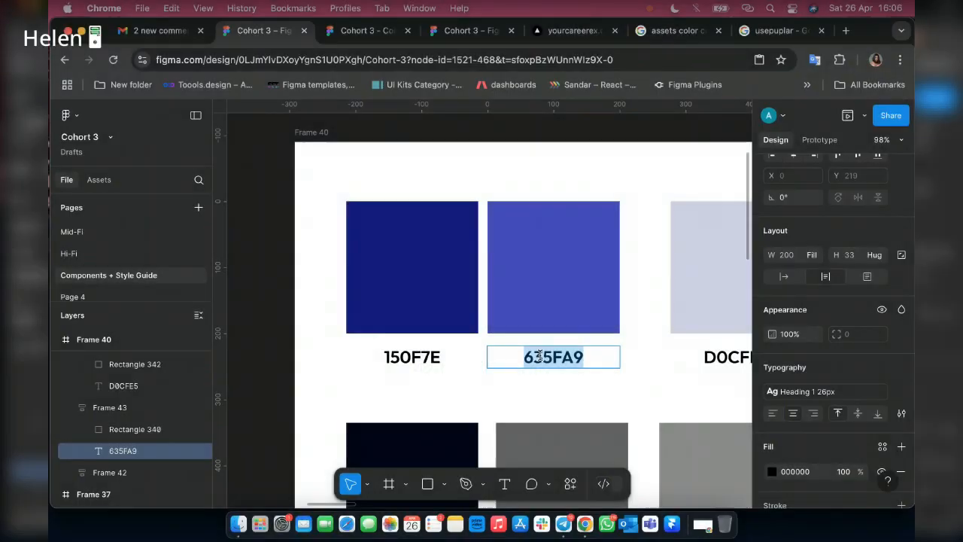
{"action": "type", "text": "4740BD"}
Edit the Blue 2 colour style in the Primary group to use the hex value 4740BD.
{"action": "scroll", "coordinate": [686, 309], "scroll_direction": "right", "scroll_amount": 10}
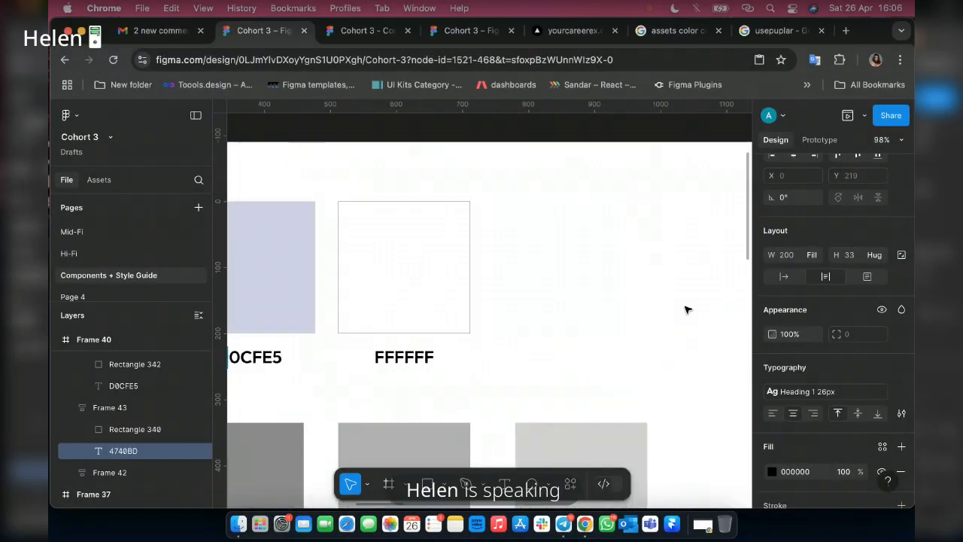
{"action": "left_click", "coordinate": [637, 326]}
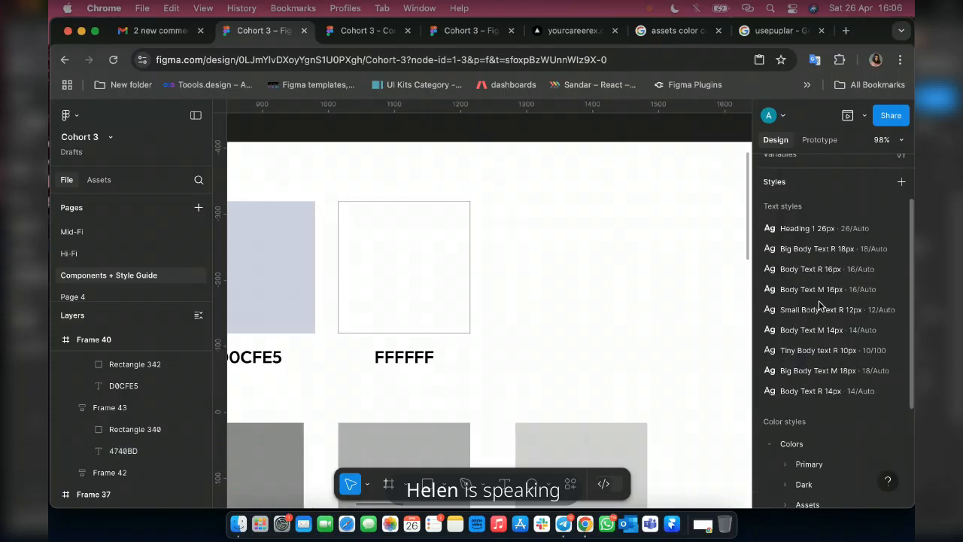
{"action": "scroll", "coordinate": [803, 450], "scroll_direction": "down", "scroll_amount": 3}
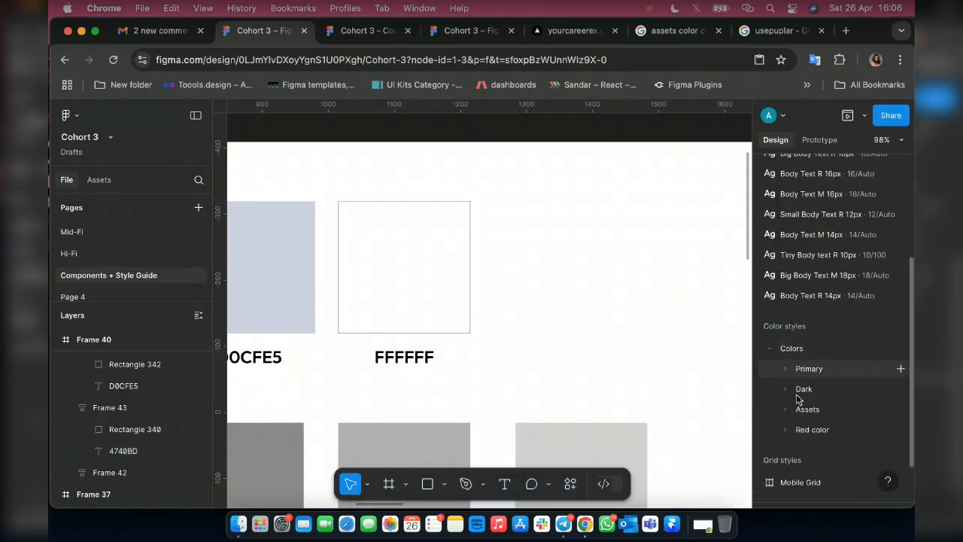
{"action": "left_click", "coordinate": [794, 376]}
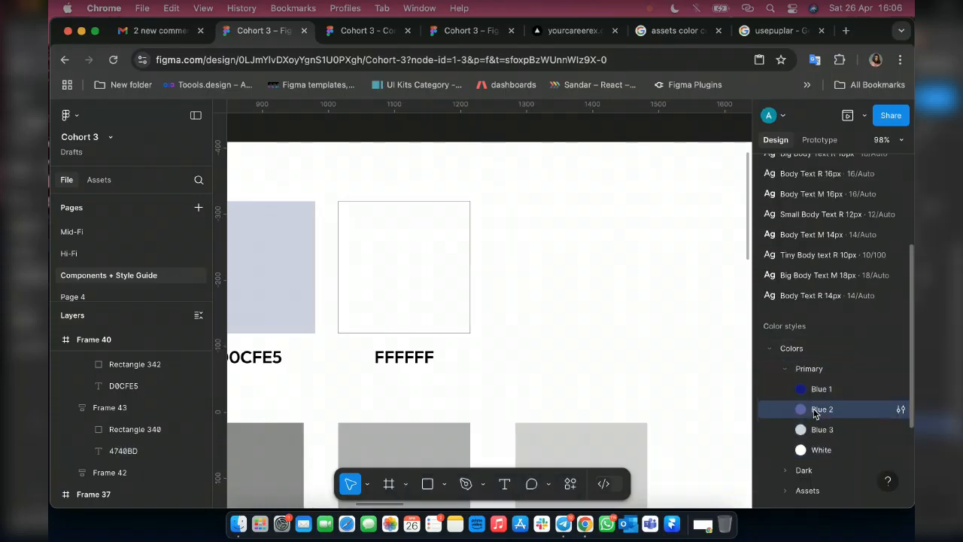
{"action": "right_click", "coordinate": [810, 412]}
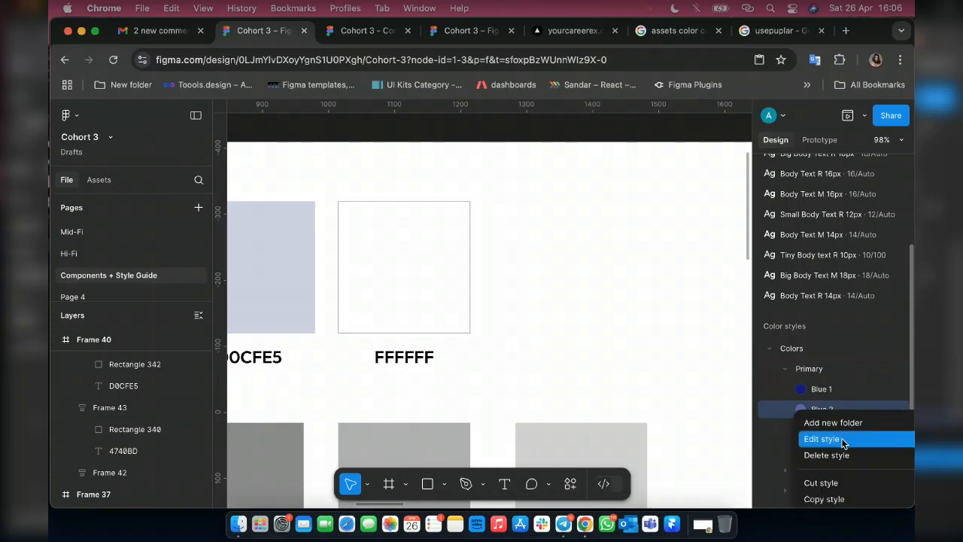
{"action": "key", "text": "Return"}
{"action": "left_click", "coordinate": [608, 479]}
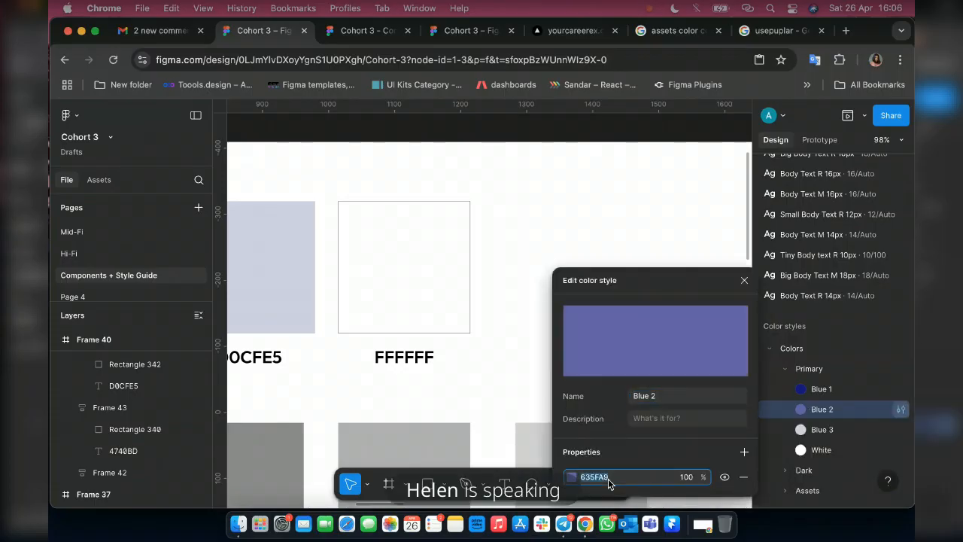
{"action": "type", "text": "4740BD"}
{"action": "key", "text": "Return"}
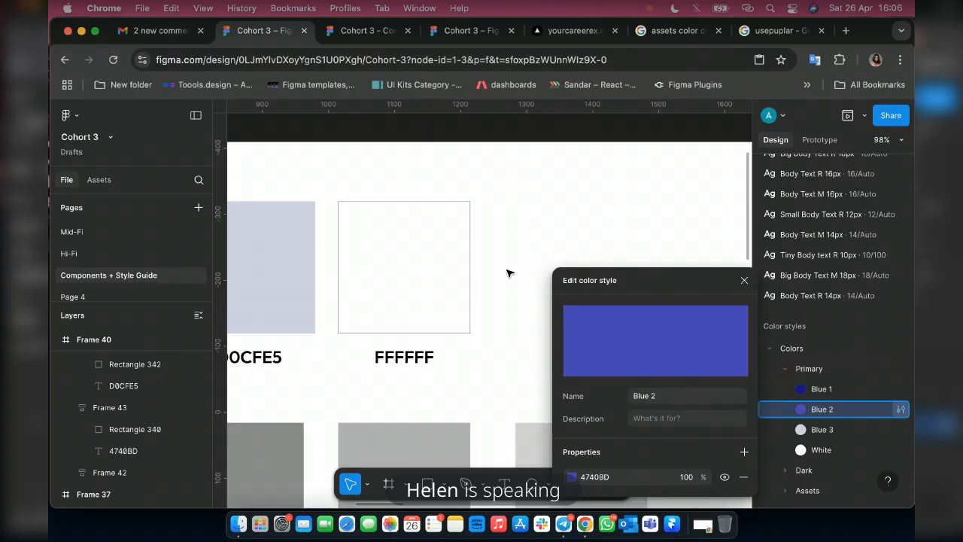
{"action": "scroll", "coordinate": [509, 273], "scroll_direction": "down", "scroll_amount": 5}
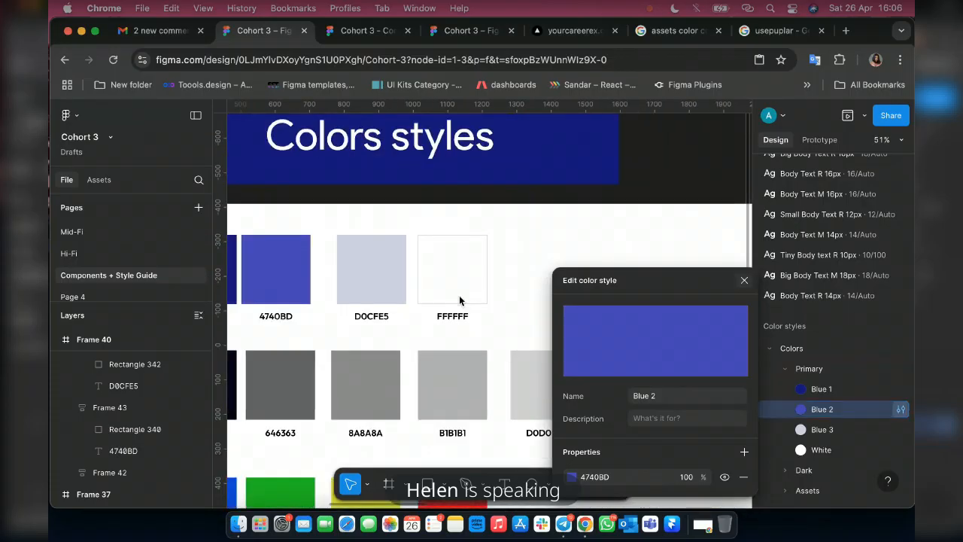
{"action": "key", "text": "Escape"}
{"action": "scroll", "coordinate": [414, 290], "scroll_direction": "left", "scroll_amount": 3}
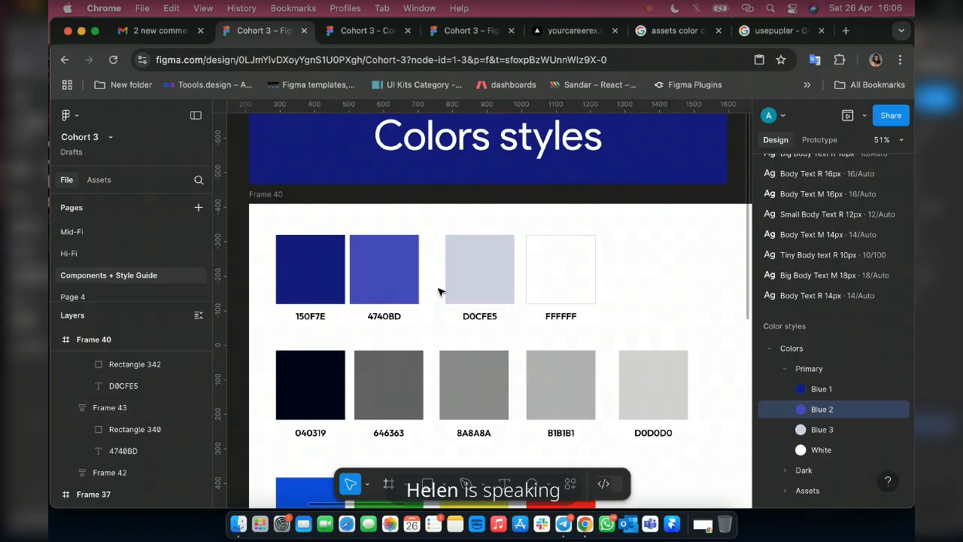
{"action": "scroll", "coordinate": [435, 293], "scroll_direction": "right", "scroll_amount": 3}
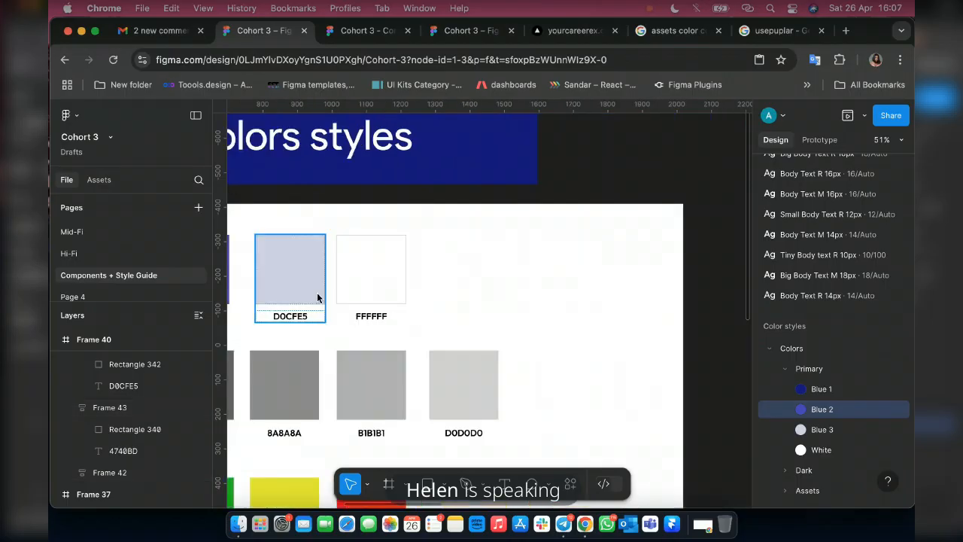
Rename the last variant of the Button component set in Frame 55, the one filled with Blue 2, as Hover.
{"action": "scroll", "coordinate": [339, 297], "scroll_direction": "right", "scroll_amount": 5}
{"action": "scroll", "coordinate": [299, 311], "scroll_direction": "right", "scroll_amount": 3}
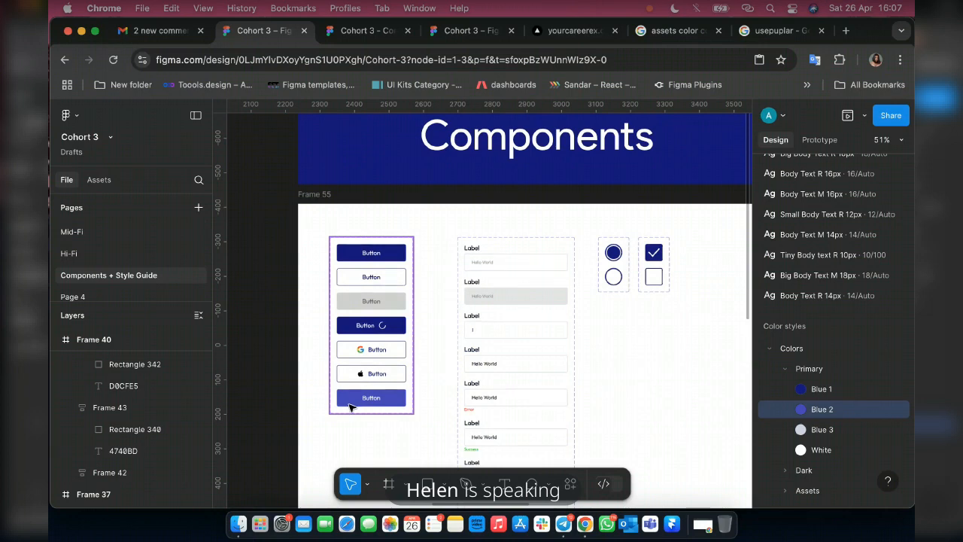
{"action": "scroll", "coordinate": [349, 407], "scroll_direction": "up", "scroll_amount": 5}
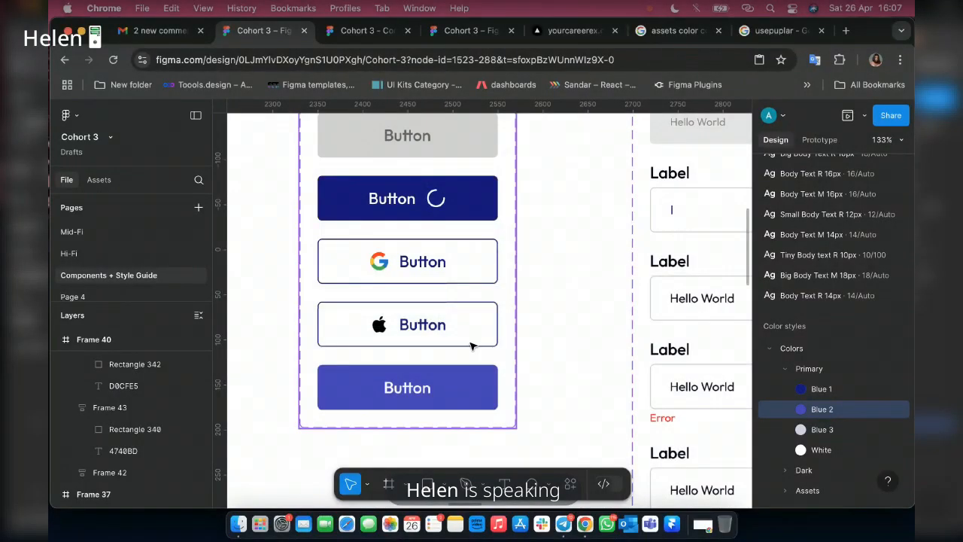
{"action": "double_click", "coordinate": [423, 378]}
{"action": "scroll", "coordinate": [442, 335], "scroll_direction": "down", "scroll_amount": 5}
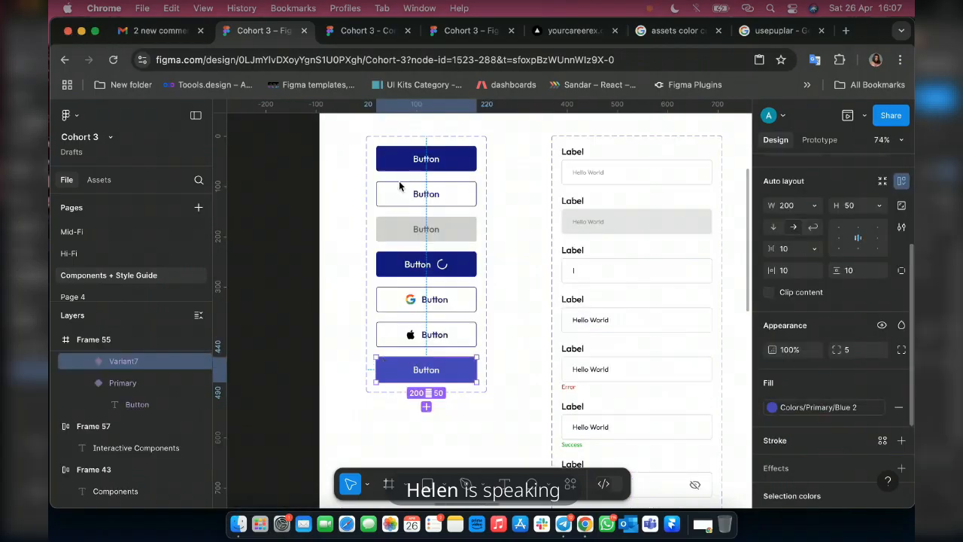
{"action": "scroll", "coordinate": [399, 186], "scroll_direction": "left", "scroll_amount": 5}
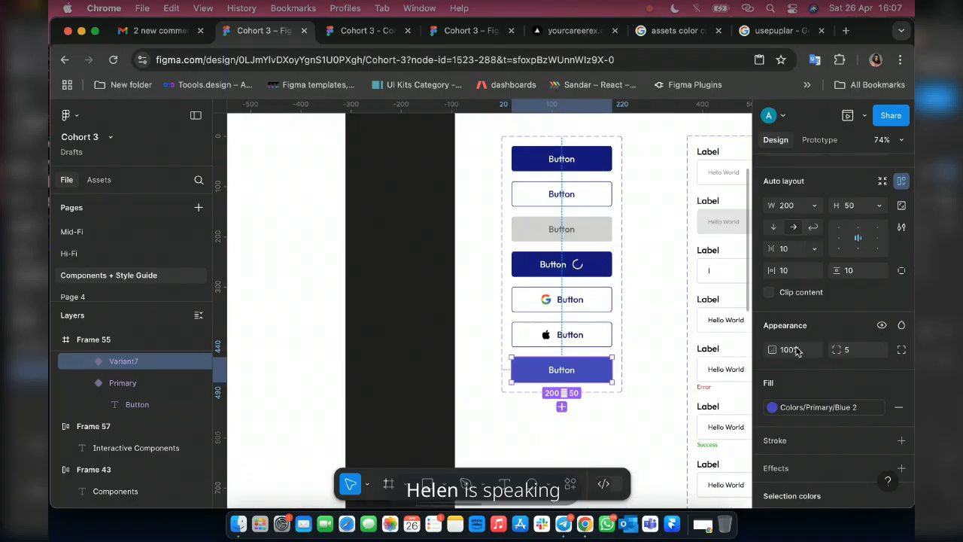
{"action": "scroll", "coordinate": [846, 287], "scroll_direction": "up", "scroll_amount": 3}
{"action": "scroll", "coordinate": [846, 287], "scroll_direction": "up", "scroll_amount": 2}
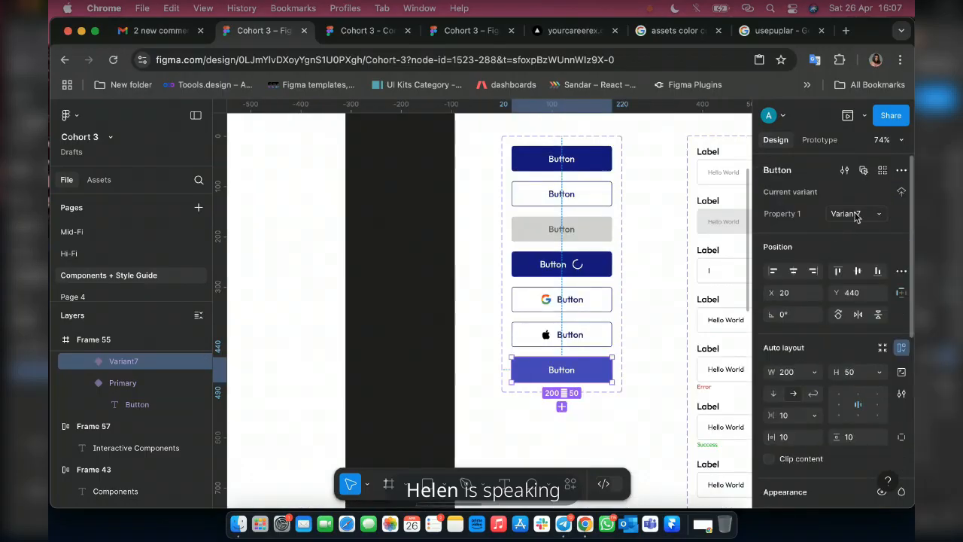
{"action": "left_click", "coordinate": [854, 217]}
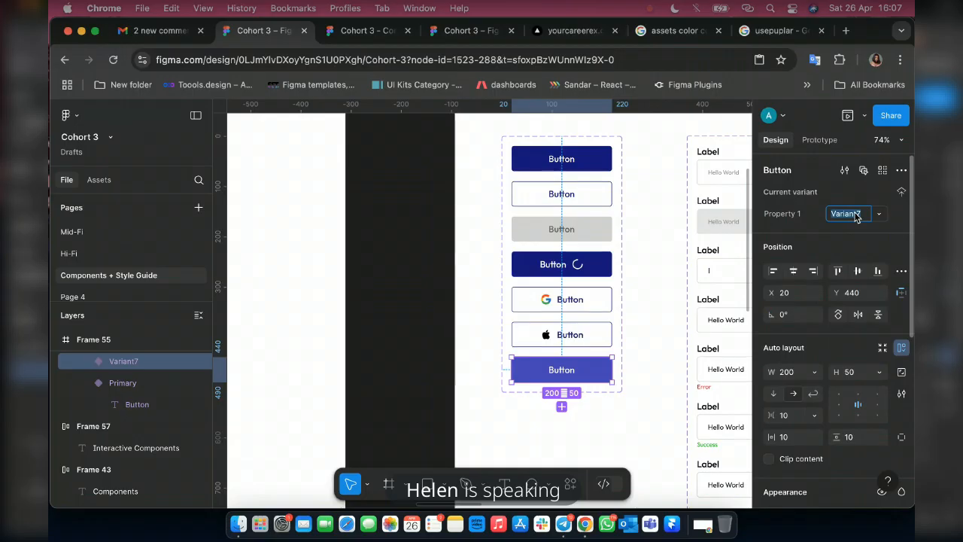
{"action": "type", "text": "Hover"}
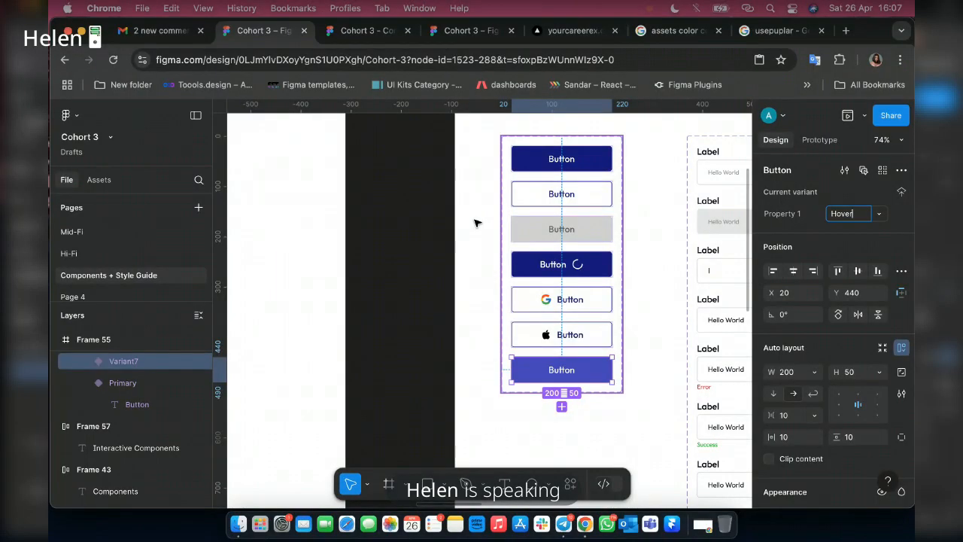
Add a second variant named Hover to the interactive Button in Frame 56 and fill it with the Blue 2 colour style.
{"action": "scroll", "coordinate": [496, 230], "scroll_direction": "right", "scroll_amount": 5}
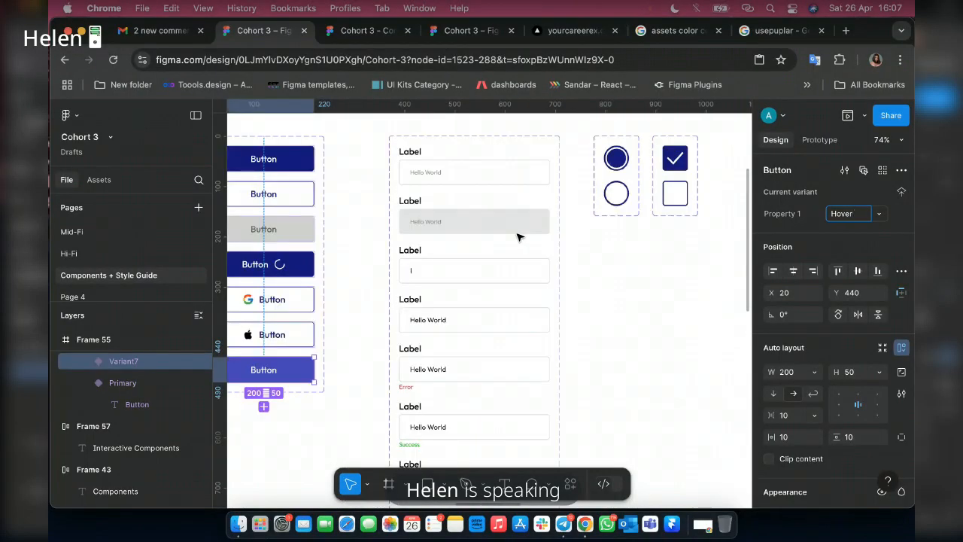
{"action": "scroll", "coordinate": [517, 237], "scroll_direction": "right", "scroll_amount": 10}
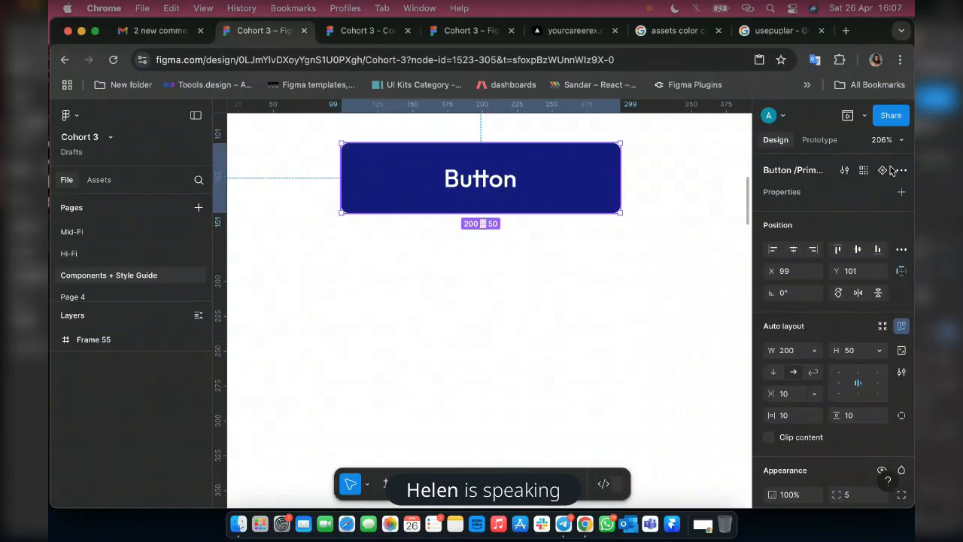
{"action": "left_click", "coordinate": [878, 175]}
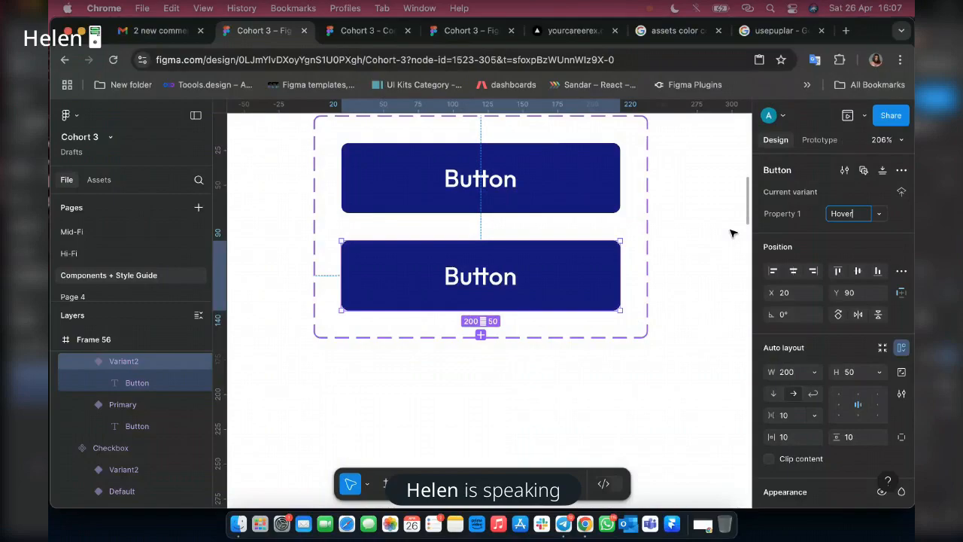
{"action": "scroll", "coordinate": [828, 316], "scroll_direction": "down", "scroll_amount": 5}
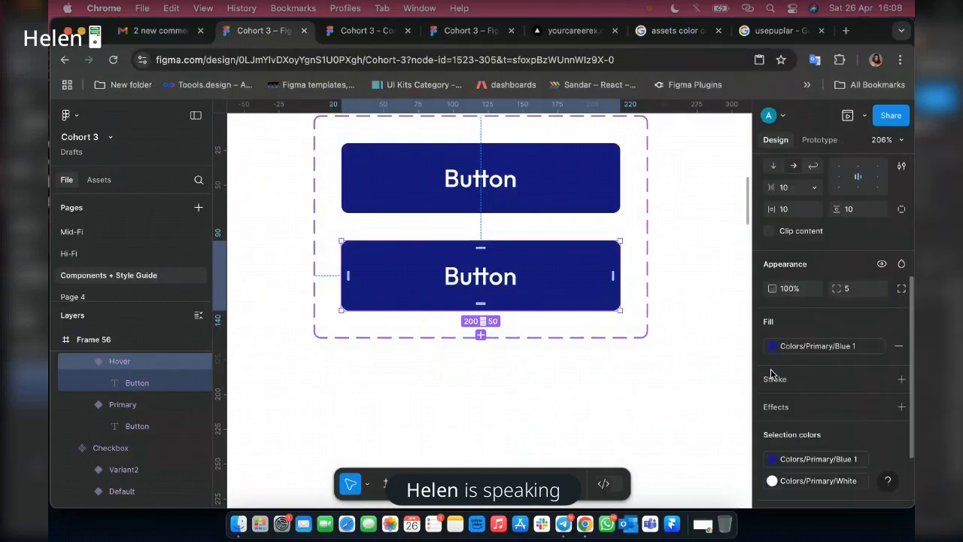
{"action": "left_click", "coordinate": [772, 346]}
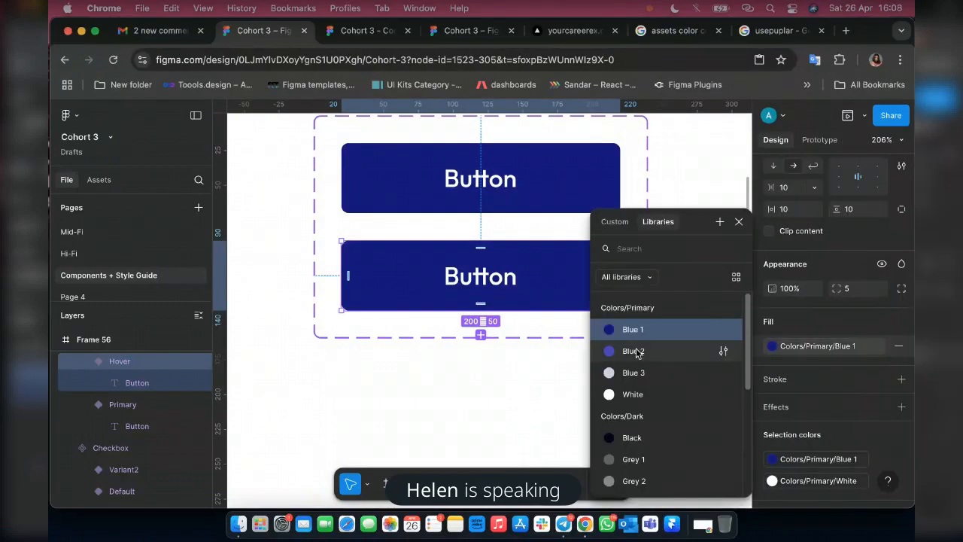
{"action": "left_click", "coordinate": [634, 351]}
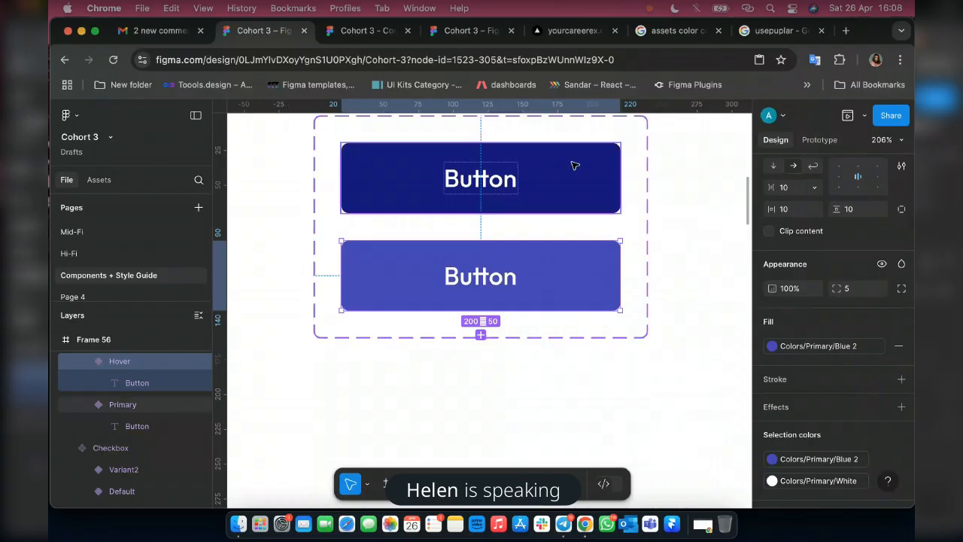
Connect the Primary button variant to Hover with a While hovering trigger, a Change to action and Instant animation.
{"action": "left_click", "coordinate": [527, 188]}
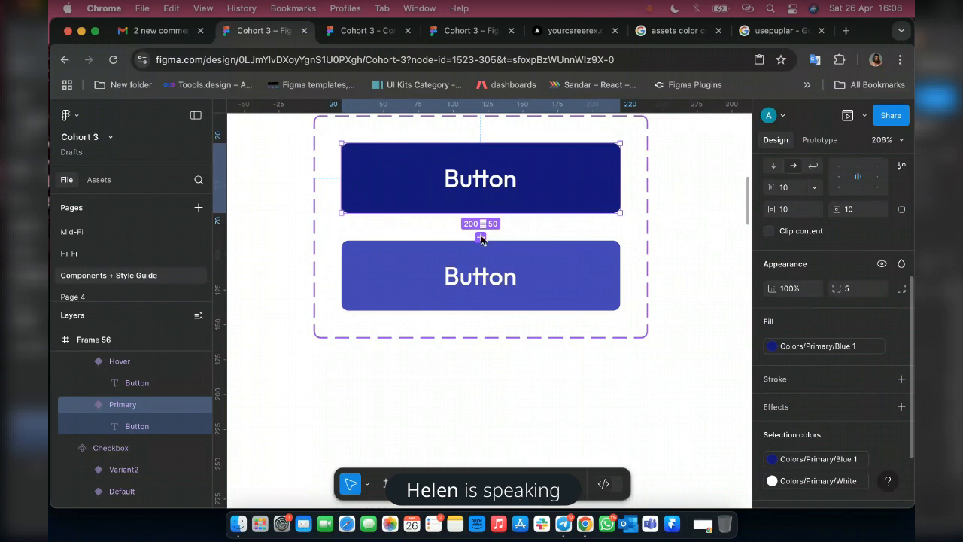
{"action": "key", "text": "shift+e"}
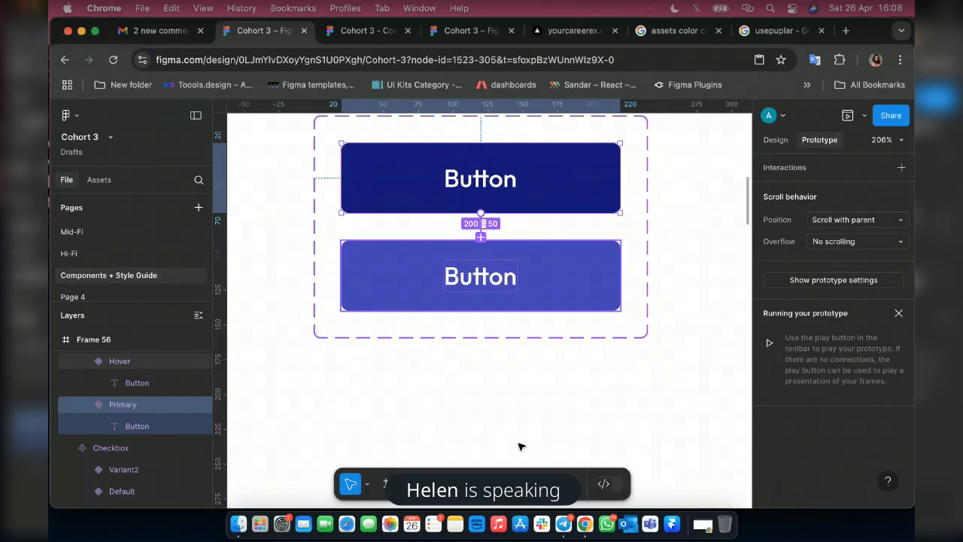
{"action": "left_click_drag", "start_coordinate": [510, 278], "coordinate": [479, 308]}
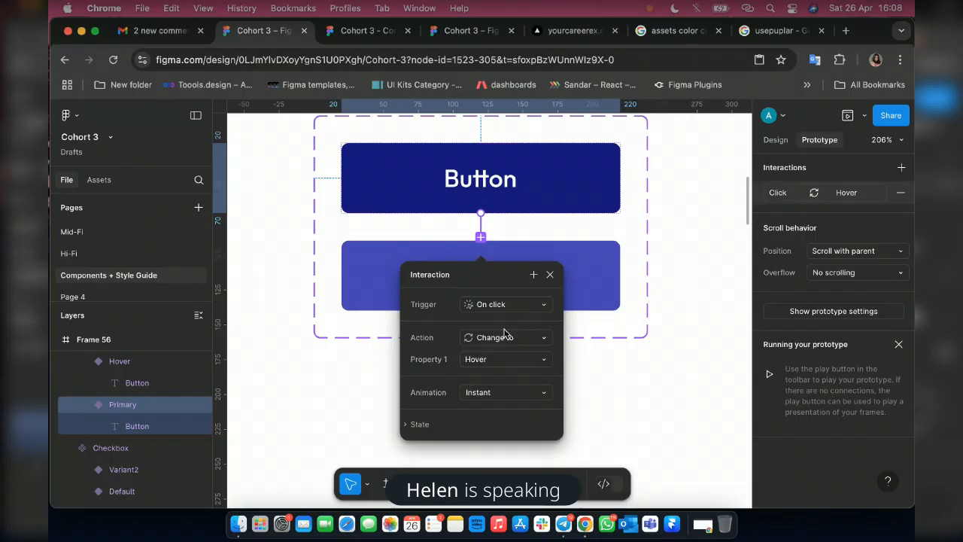
{"action": "left_click", "coordinate": [507, 307]}
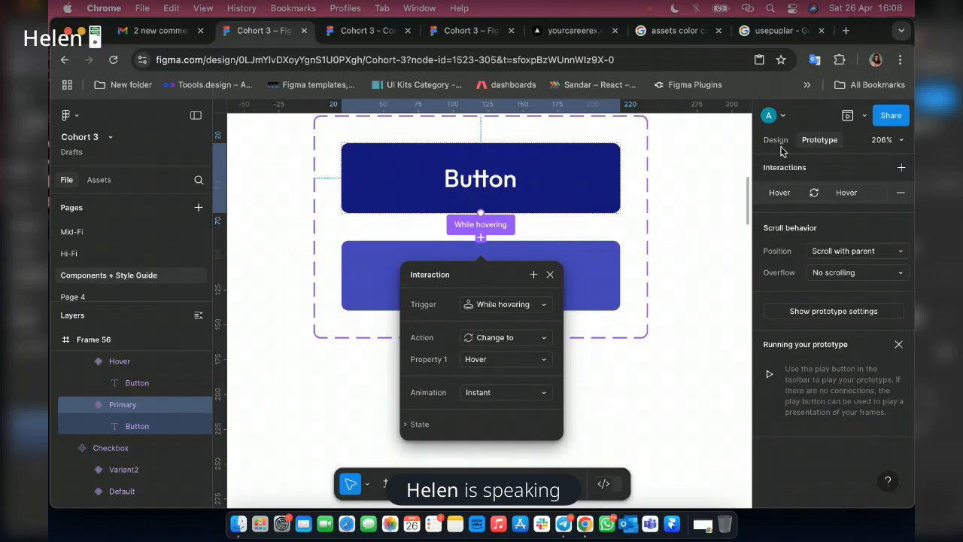
{"action": "key", "text": "BackSpace"}
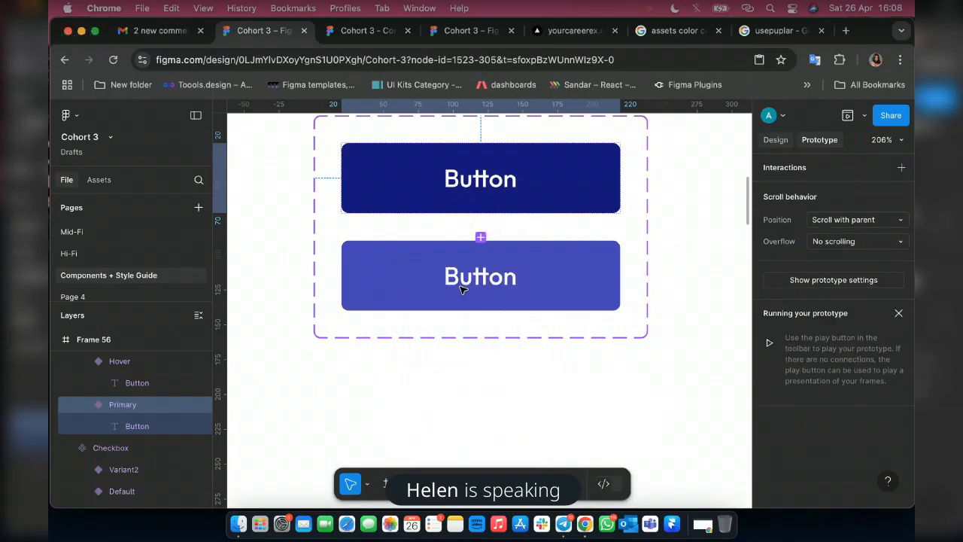
Place an instance of the interactive Primary button beside the checkbox in Frame 58 and show it in the prototype preview.
{"action": "key", "text": "shift+1"}
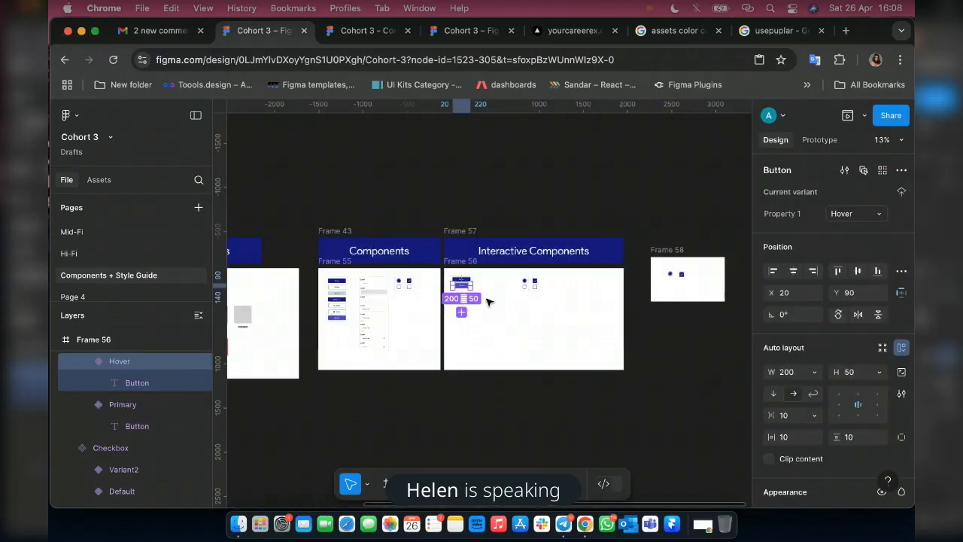
{"action": "scroll", "coordinate": [486, 301], "scroll_direction": "up", "scroll_amount": 2}
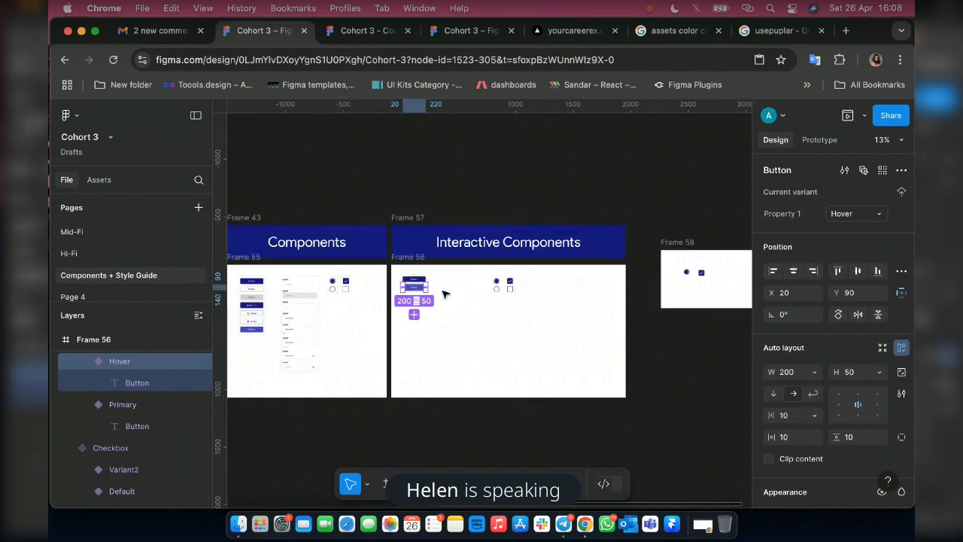
{"action": "scroll", "coordinate": [444, 293], "scroll_direction": "up", "scroll_amount": 3}
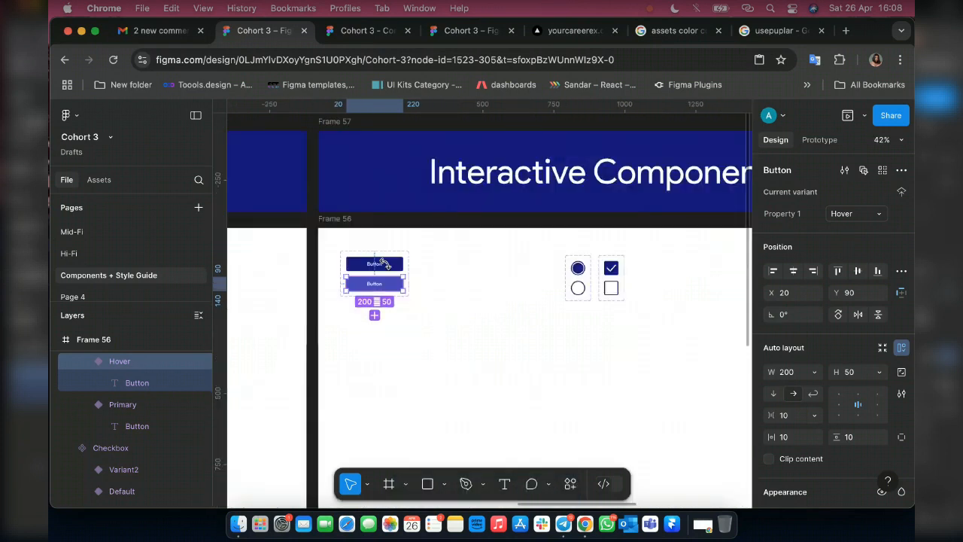
{"action": "scroll", "coordinate": [384, 263], "scroll_direction": "down", "scroll_amount": 2}
{"action": "left_click", "coordinate": [374, 263]}
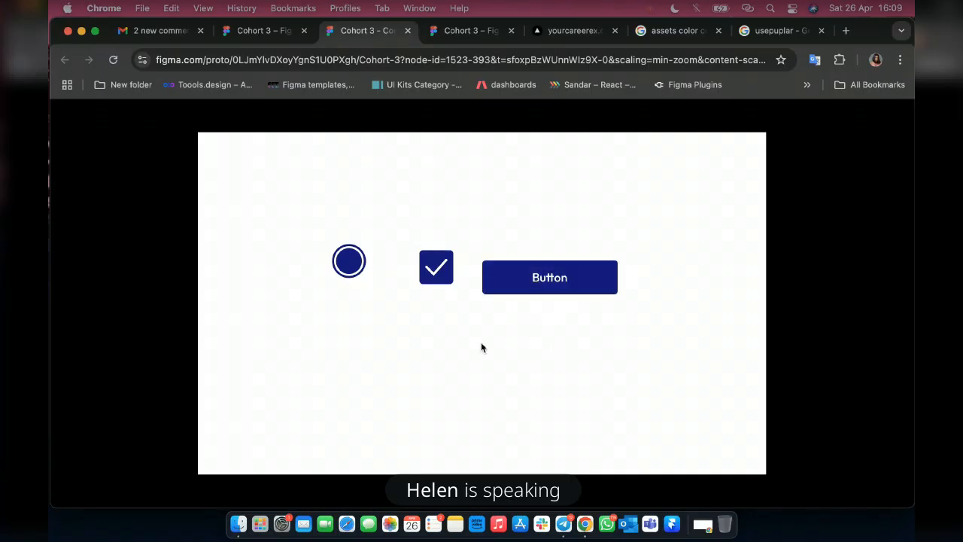
Select Frame 58 in the design file and test the button's hover state in the prototype preview.
{"action": "left_click", "coordinate": [250, 32]}
{"action": "scroll", "coordinate": [645, 249], "scroll_direction": "up", "scroll_amount": 3}
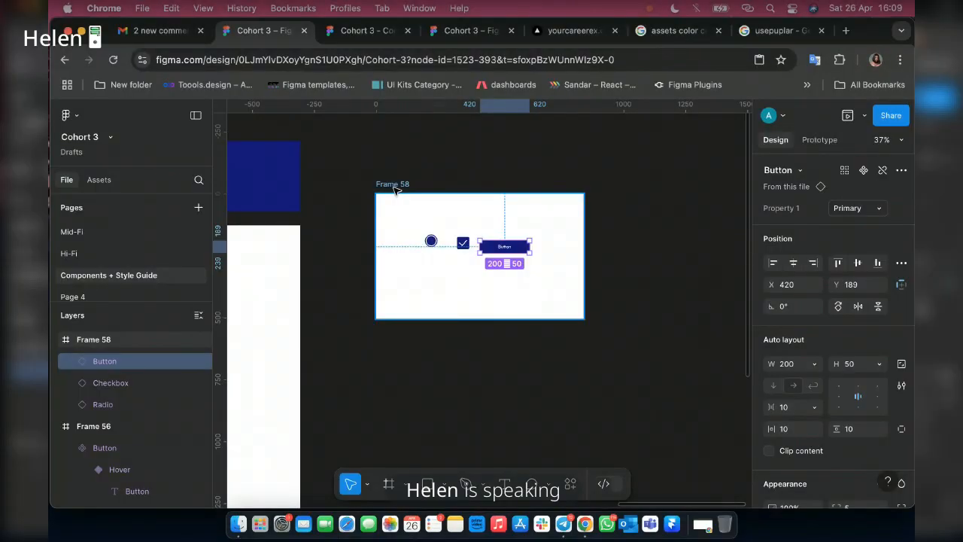
{"action": "left_click", "coordinate": [395, 185]}
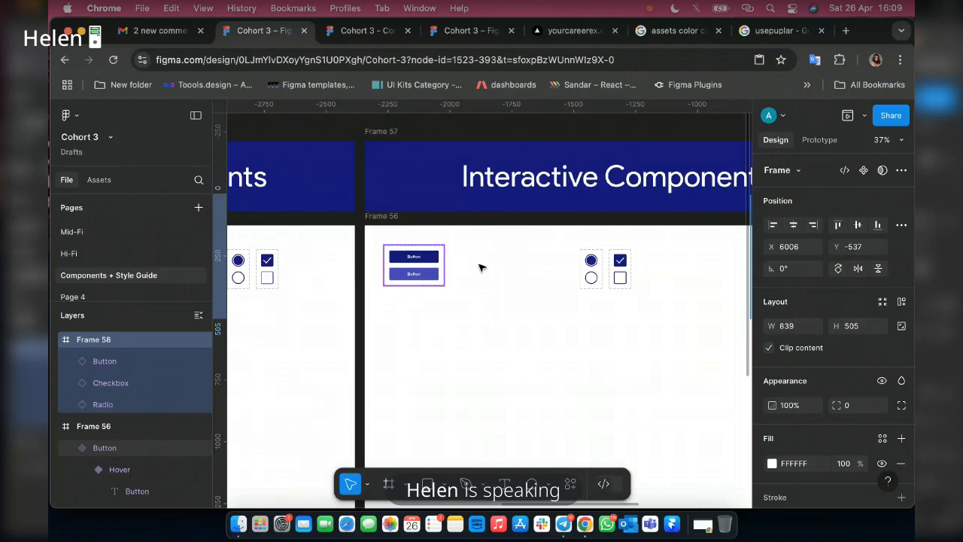
{"action": "key", "text": "ctrl+Tab"}
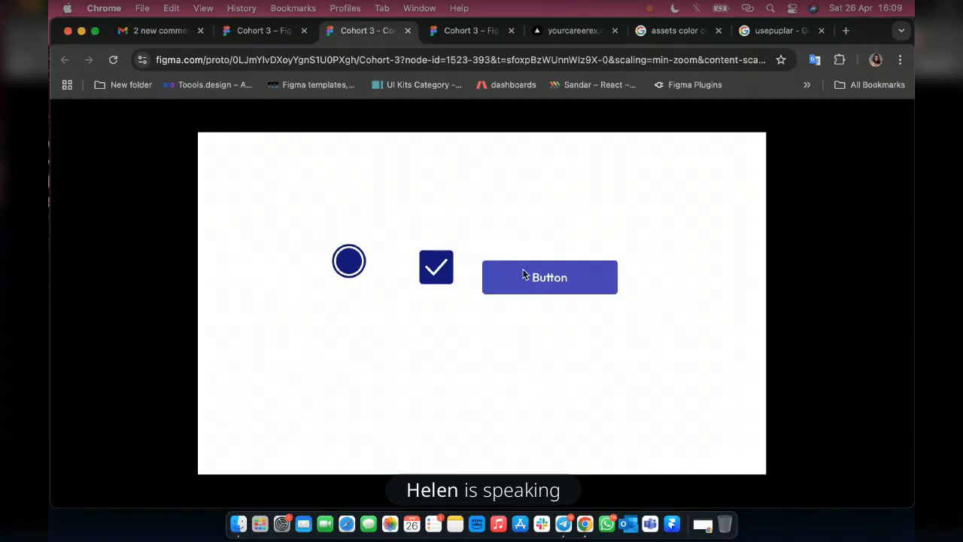
{"action": "key", "text": "ctrl+shift+Tab"}
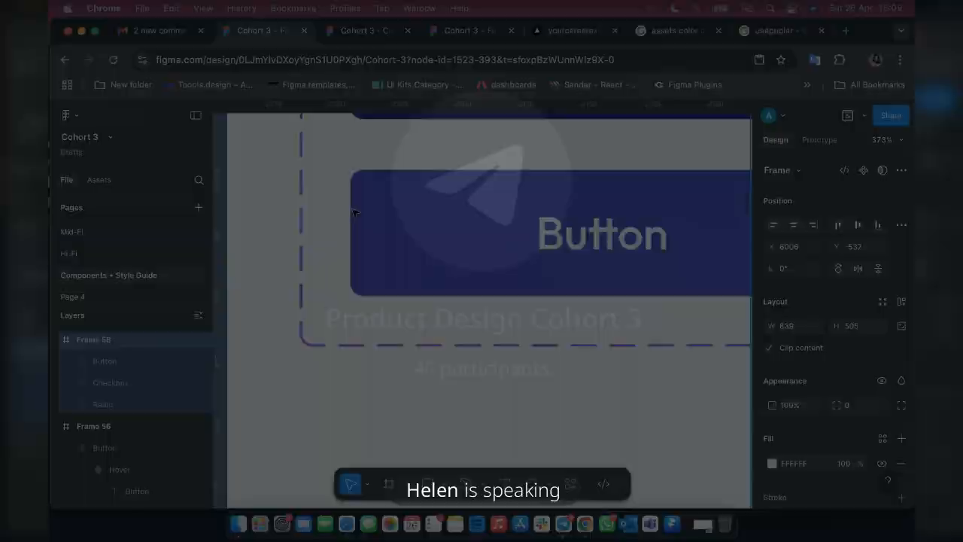
Set the width of the Hover button variant in Frame 56 to 180 and check the effect in the prototype preview.
{"action": "scroll", "coordinate": [476, 273], "scroll_direction": "down", "scroll_amount": 5}
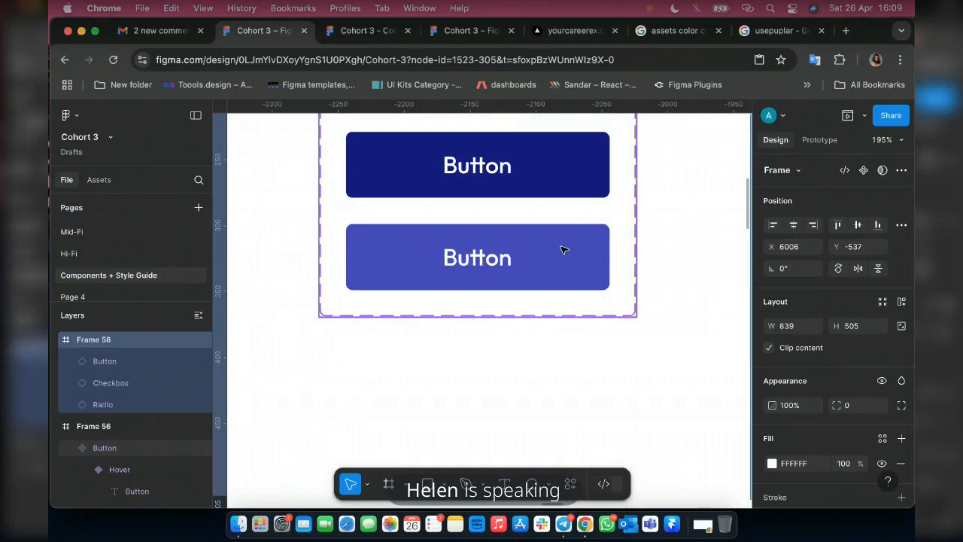
{"action": "left_click", "coordinate": [373, 249]}
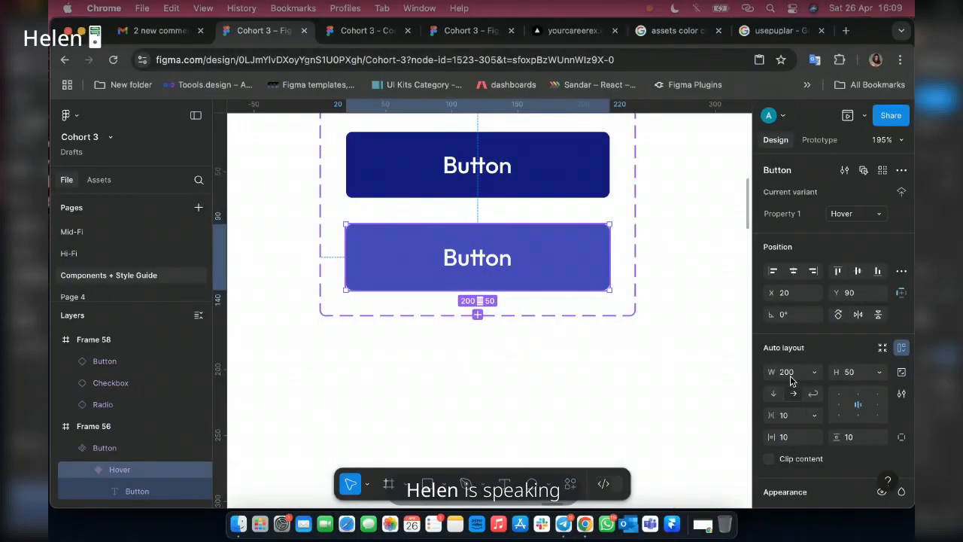
{"action": "left_click", "coordinate": [790, 376]}
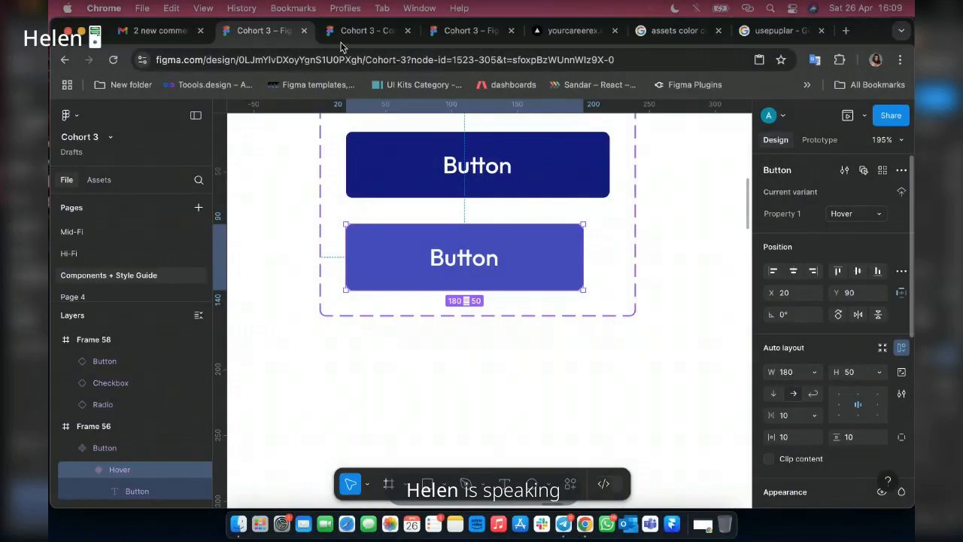
{"action": "left_click", "coordinate": [350, 31]}
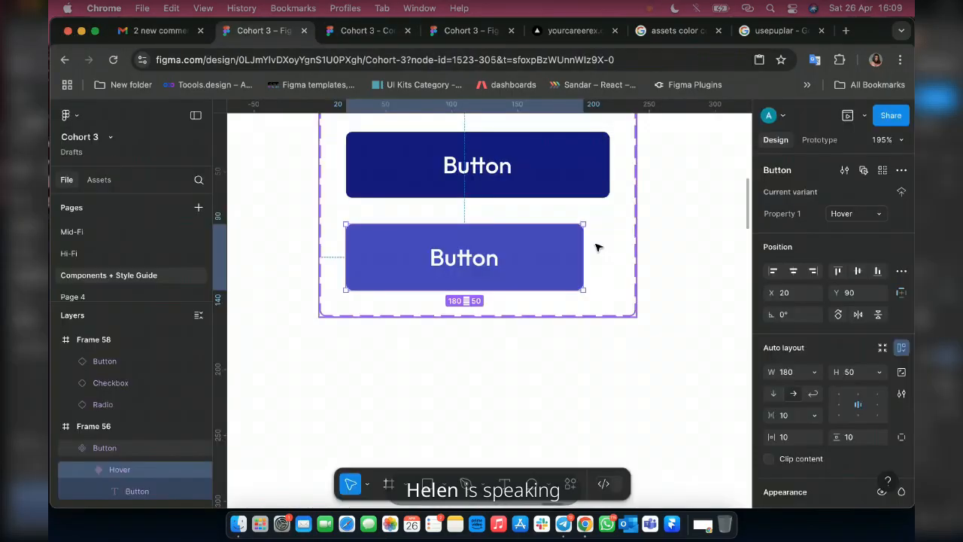
Set the Hover variant's width to 190 and centre it beneath the Primary variant at X 25.
{"action": "left_click", "coordinate": [801, 376]}
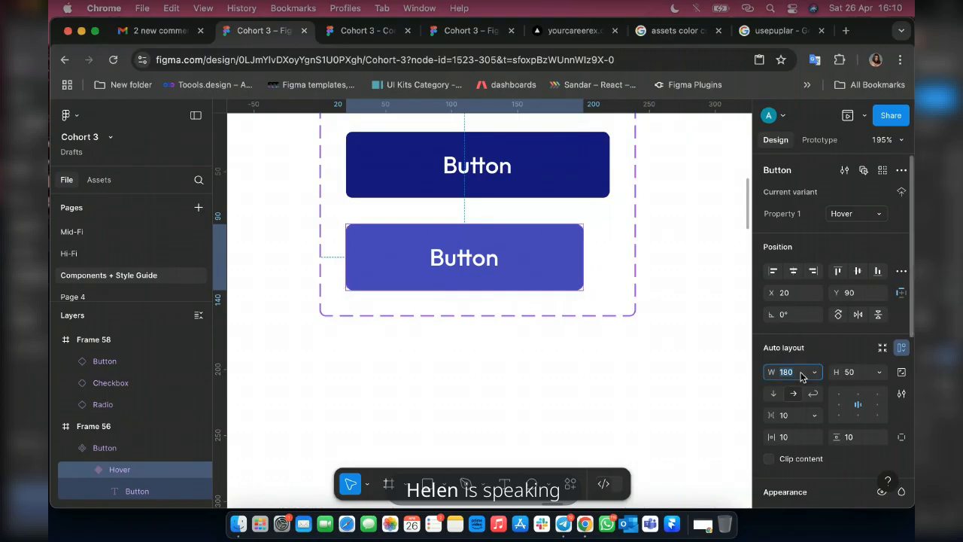
{"action": "type", "text": "190"}
{"action": "key", "text": "Return"}
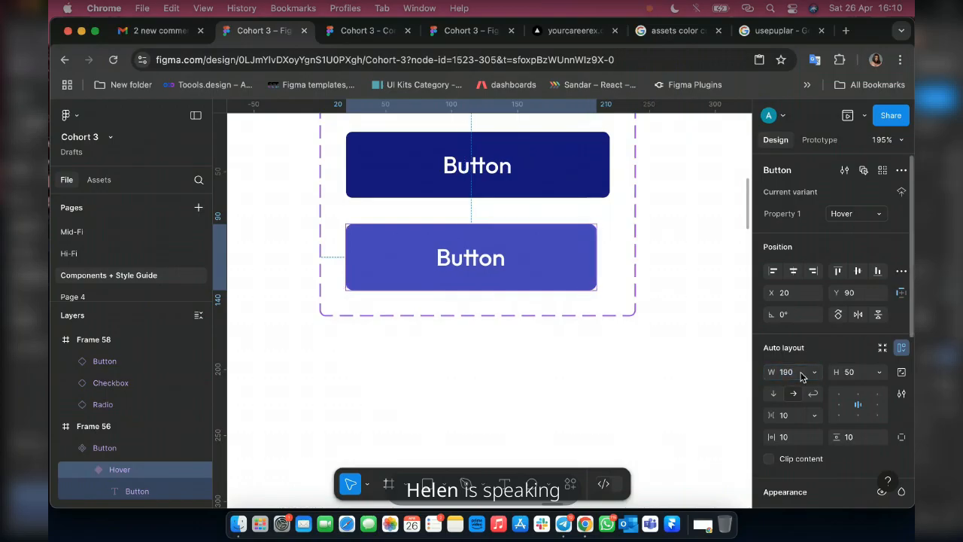
{"action": "key", "text": "ctrl+Tab"}
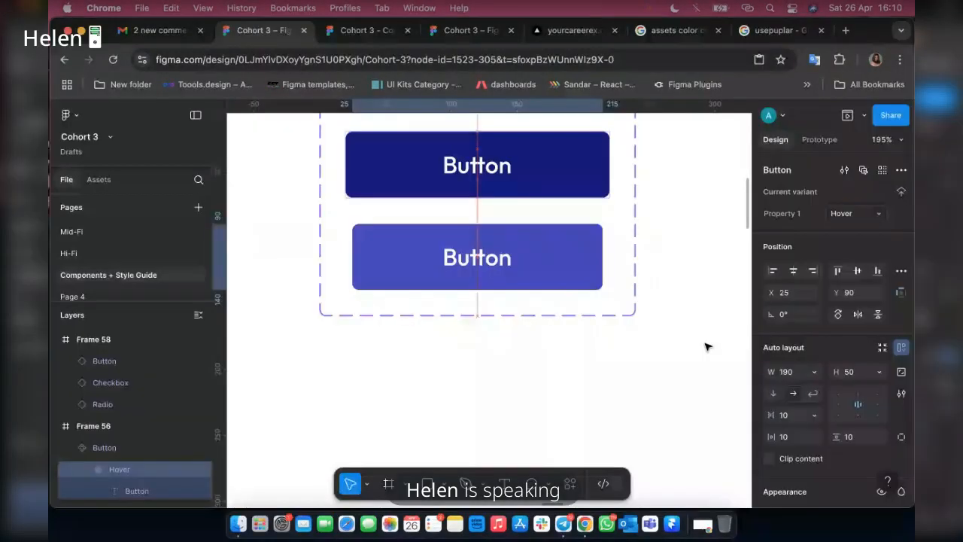
Set the button's While hovering interaction to the Smart animate animation and test it in the prototype preview.
{"action": "key", "text": "shift+e"}
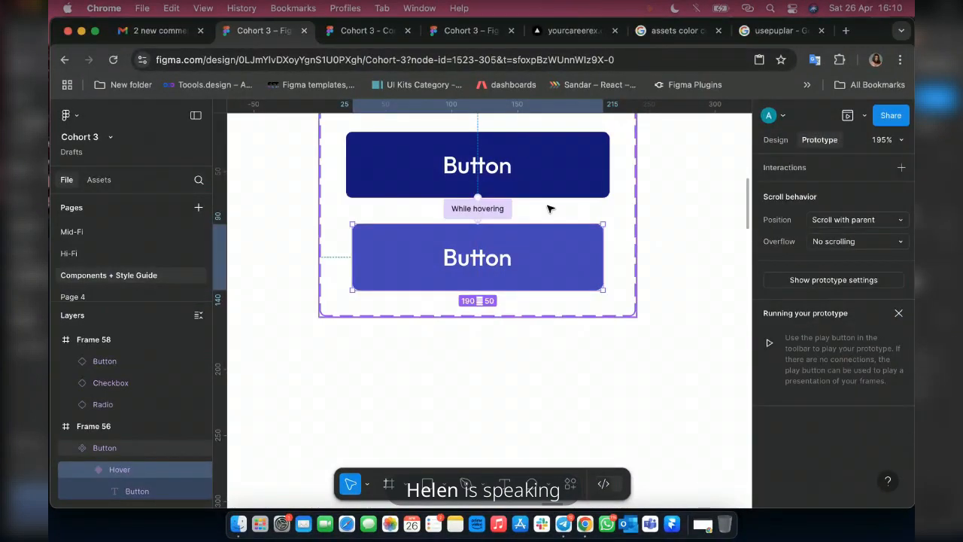
{"action": "left_click", "coordinate": [476, 208]}
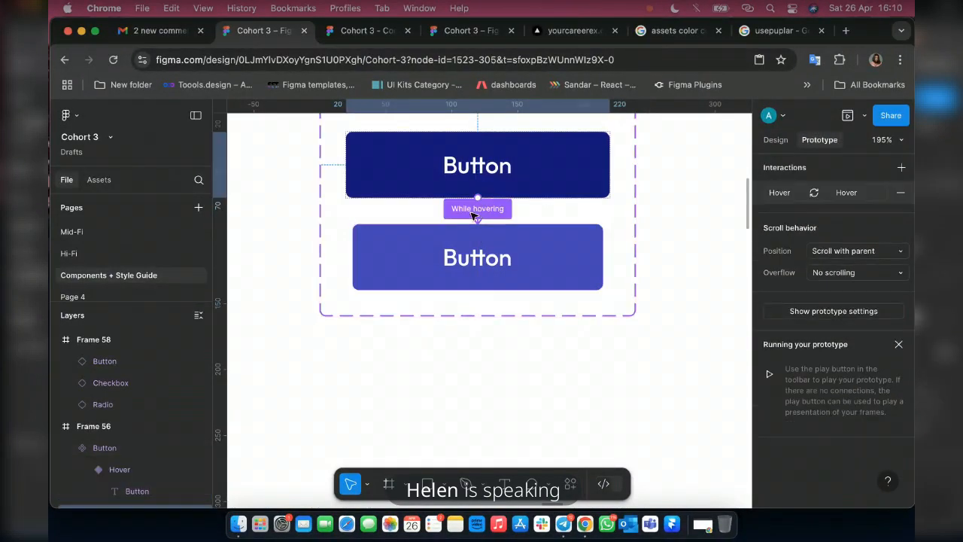
{"action": "left_click", "coordinate": [478, 210]}
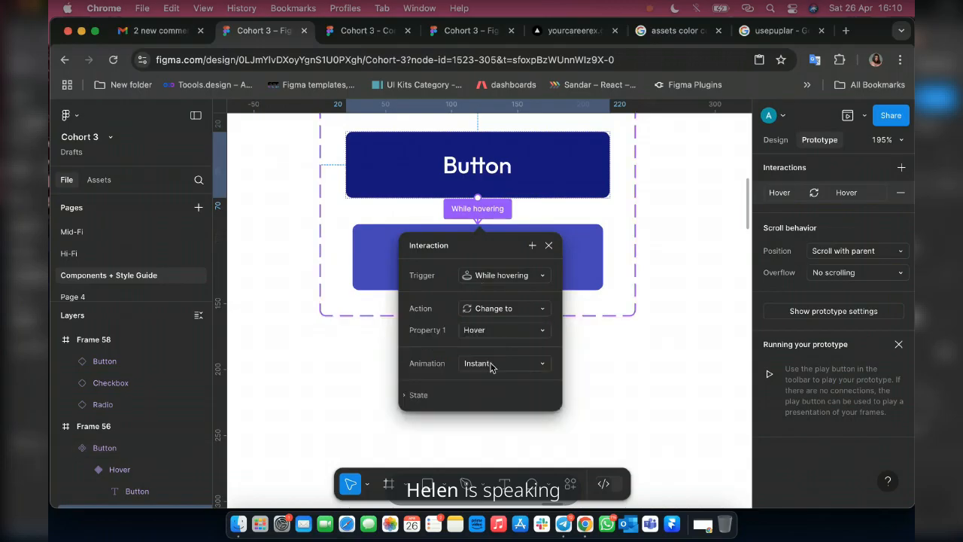
{"action": "left_click", "coordinate": [491, 366]}
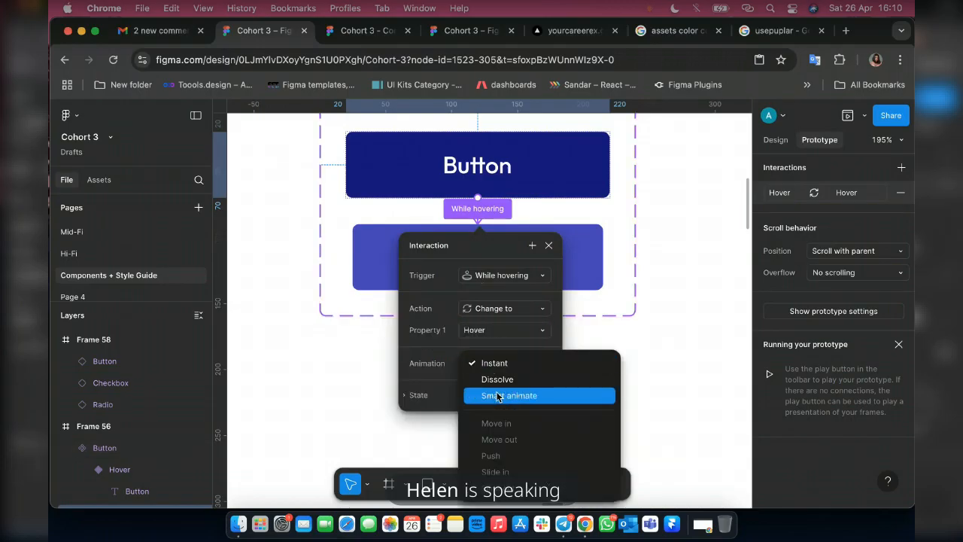
{"action": "left_click", "coordinate": [497, 396]}
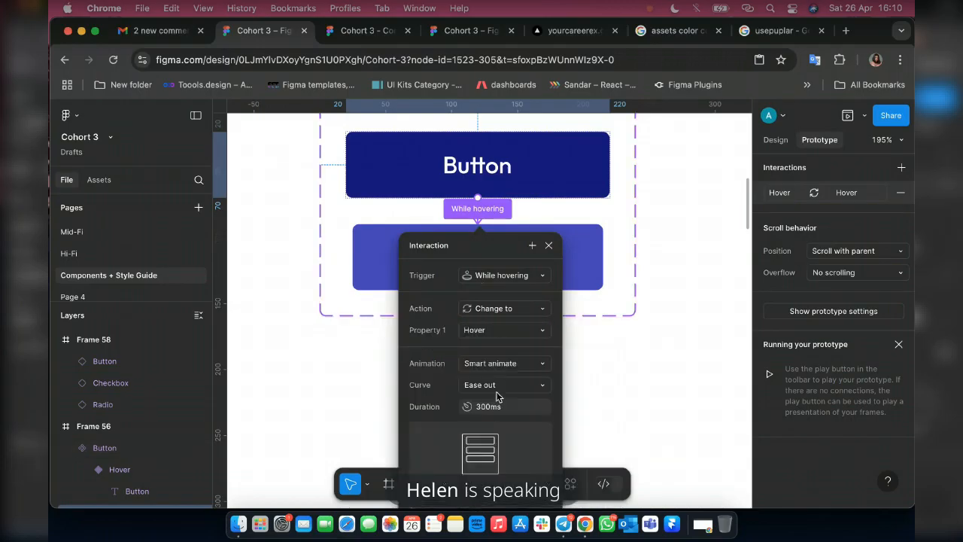
{"action": "left_click", "coordinate": [367, 30]}
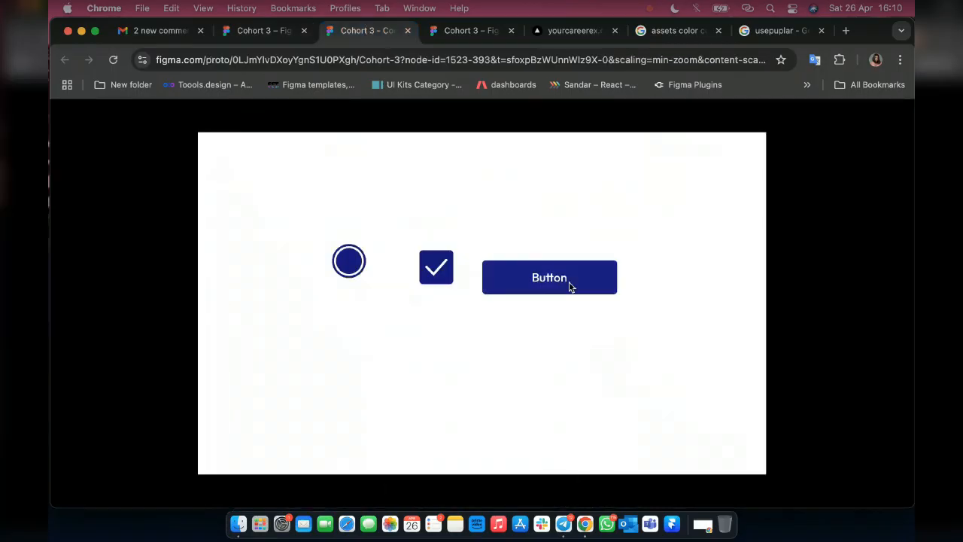
Change the hover interaction's curve to Bouncy in the design file and test it in the prototype preview.
{"action": "left_click", "coordinate": [263, 30]}
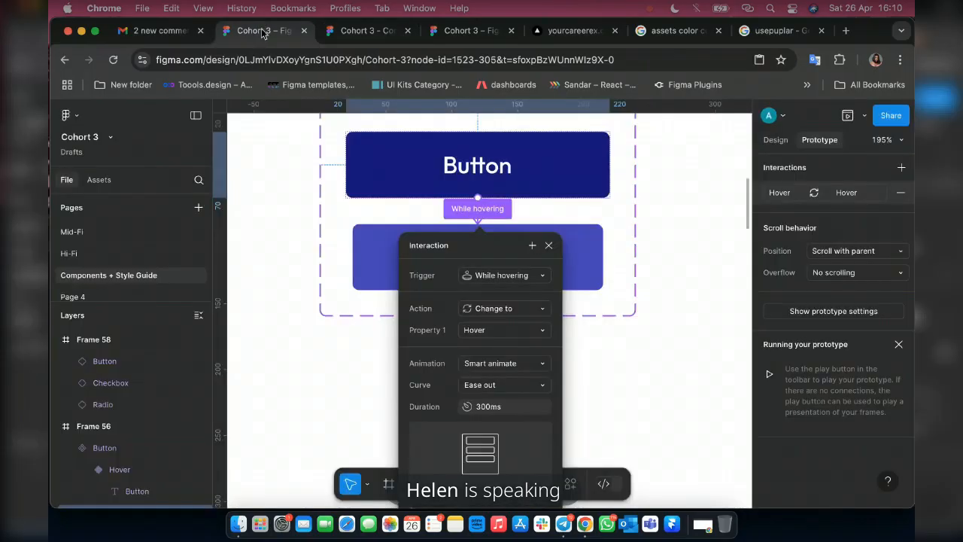
{"action": "left_click", "coordinate": [523, 387]}
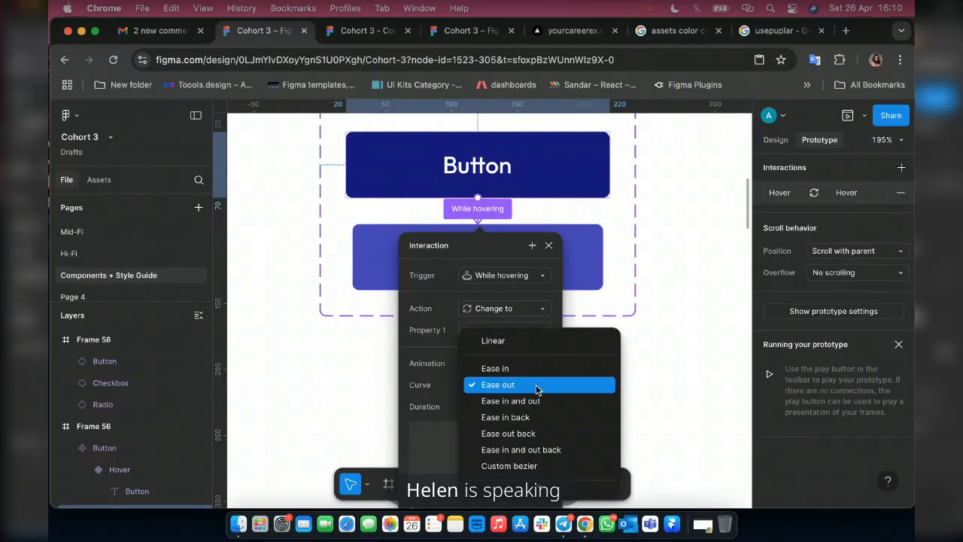
{"action": "scroll", "coordinate": [545, 406], "scroll_direction": "down", "scroll_amount": 1}
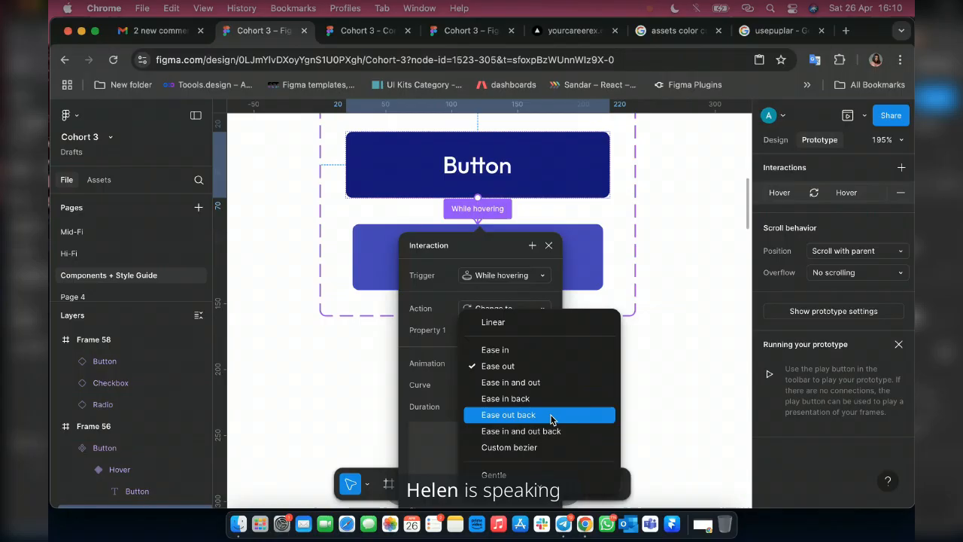
{"action": "scroll", "coordinate": [527, 453], "scroll_direction": "down", "scroll_amount": 3}
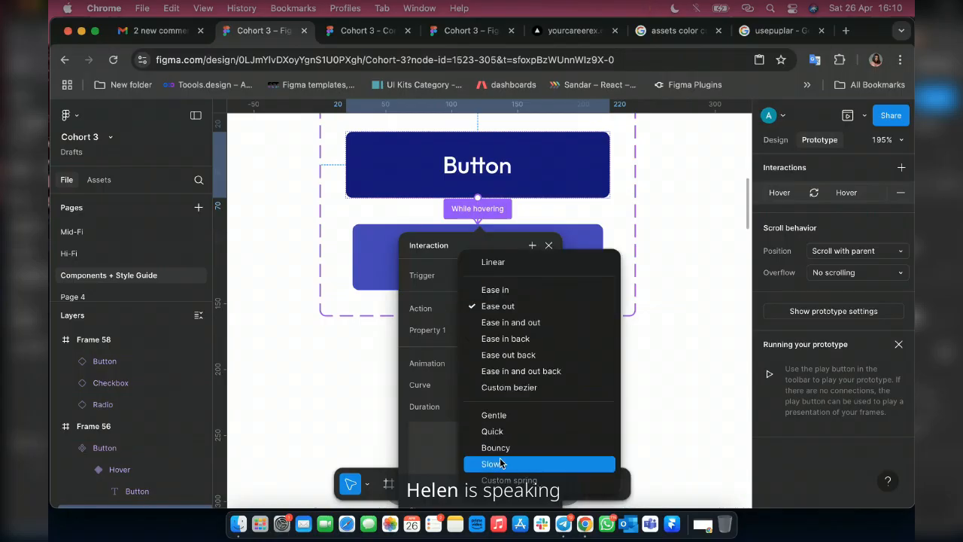
{"action": "left_click", "coordinate": [527, 450]}
{"action": "left_click", "coordinate": [360, 32]}
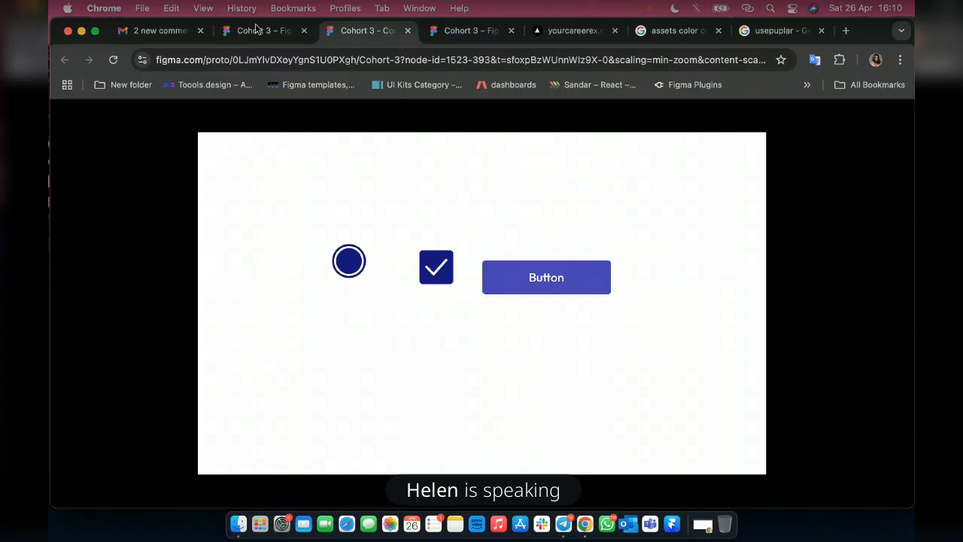
Set the hover interaction's curve to Gentle in the design file and test it in the prototype preview.
{"action": "key", "text": "ctrl+shift+Tab"}
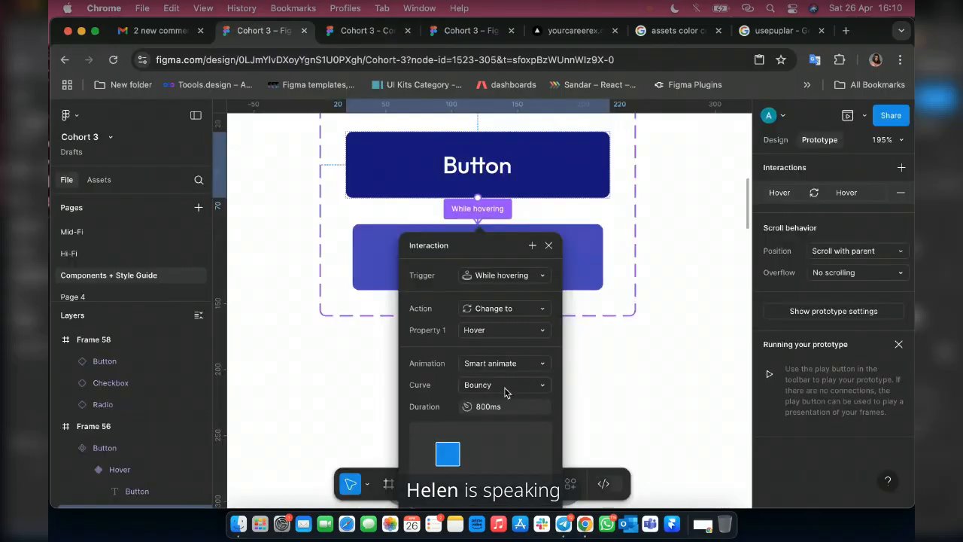
{"action": "left_click", "coordinate": [504, 386]}
{"action": "left_click", "coordinate": [518, 349]}
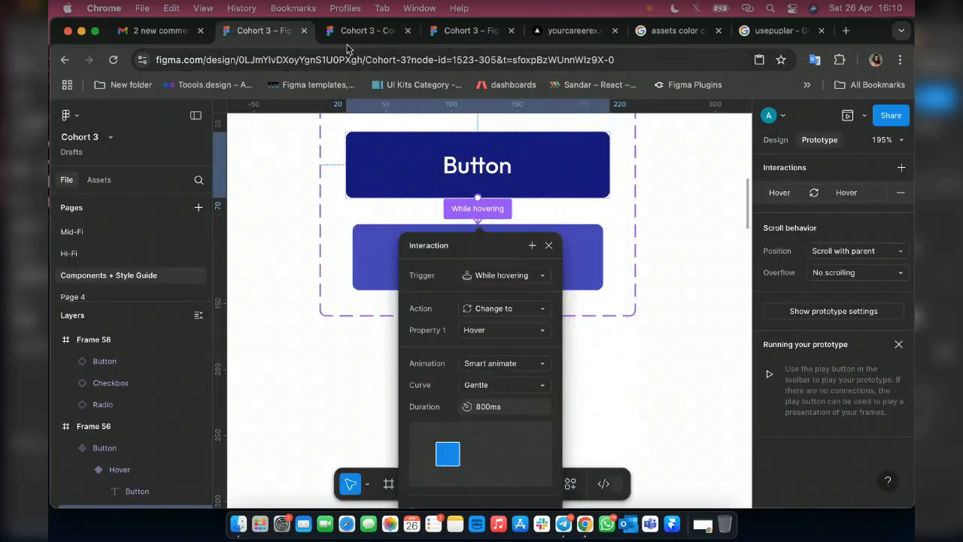
{"action": "left_click", "coordinate": [347, 33]}
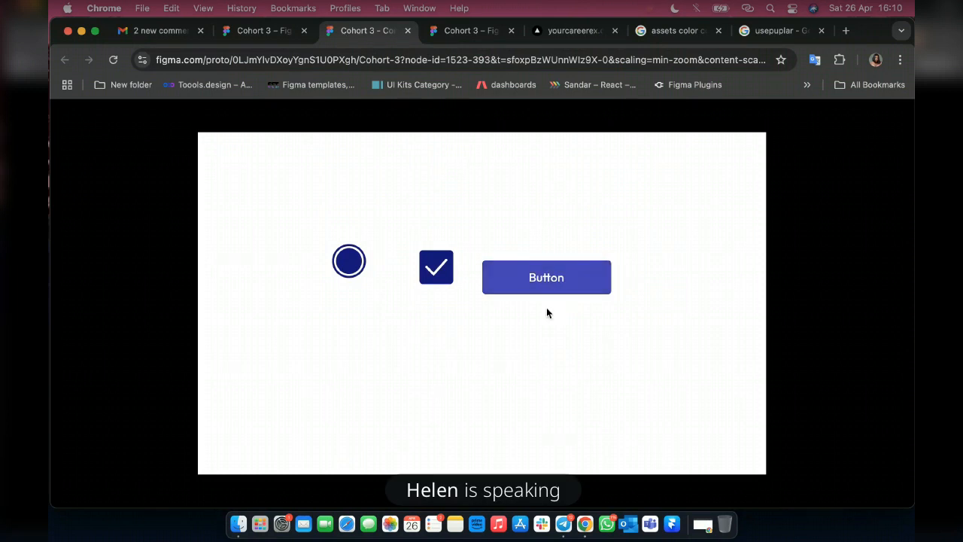
Set the hover interaction's duration to 400ms in the design file and test the button in the prototype preview.
{"action": "left_click", "coordinate": [249, 37]}
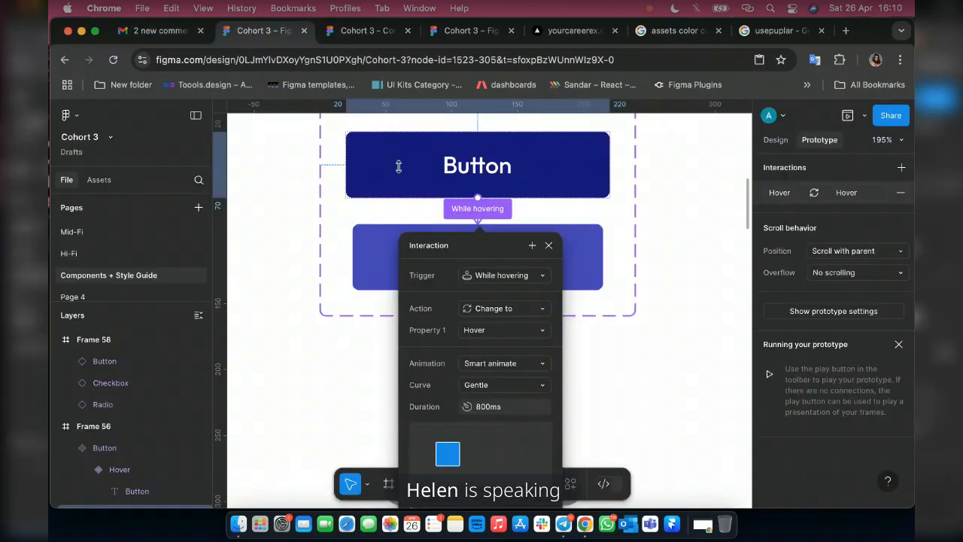
{"action": "left_click", "coordinate": [504, 413]}
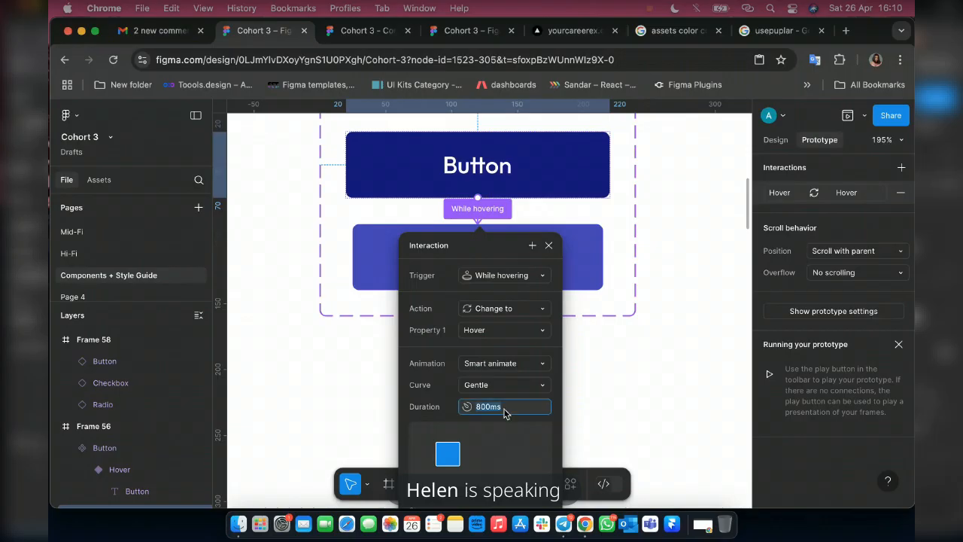
{"action": "type", "text": "400ms"}
{"action": "key", "text": "Return"}
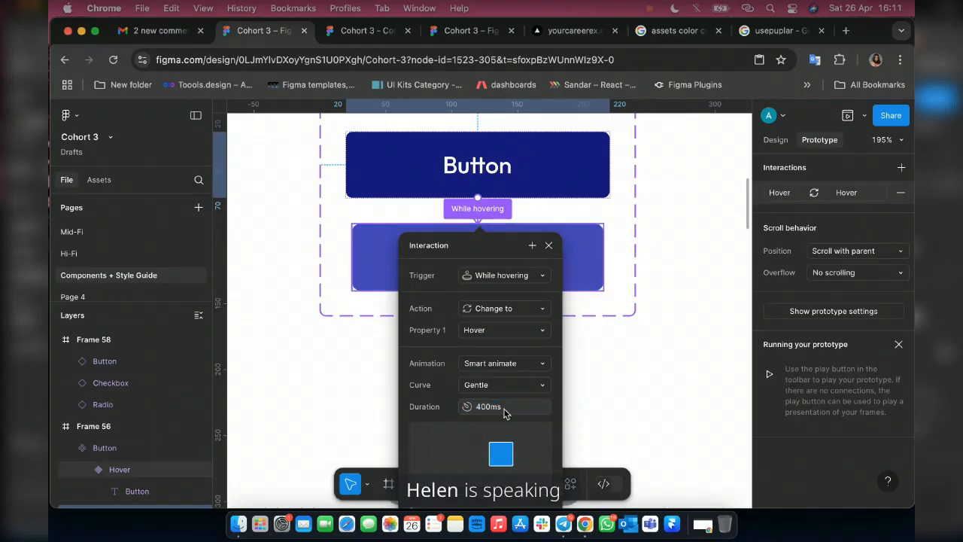
{"action": "left_click", "coordinate": [356, 39]}
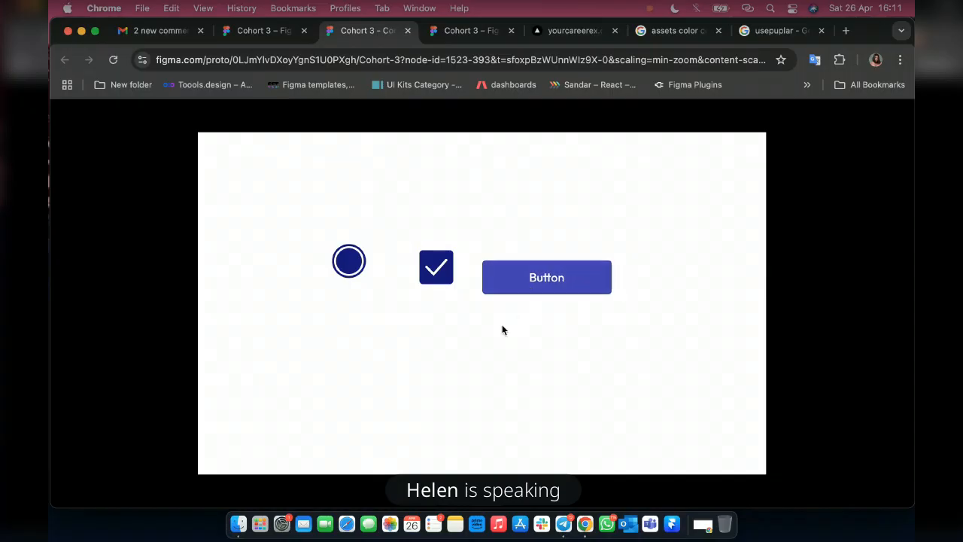
{"action": "left_click", "coordinate": [249, 37]}
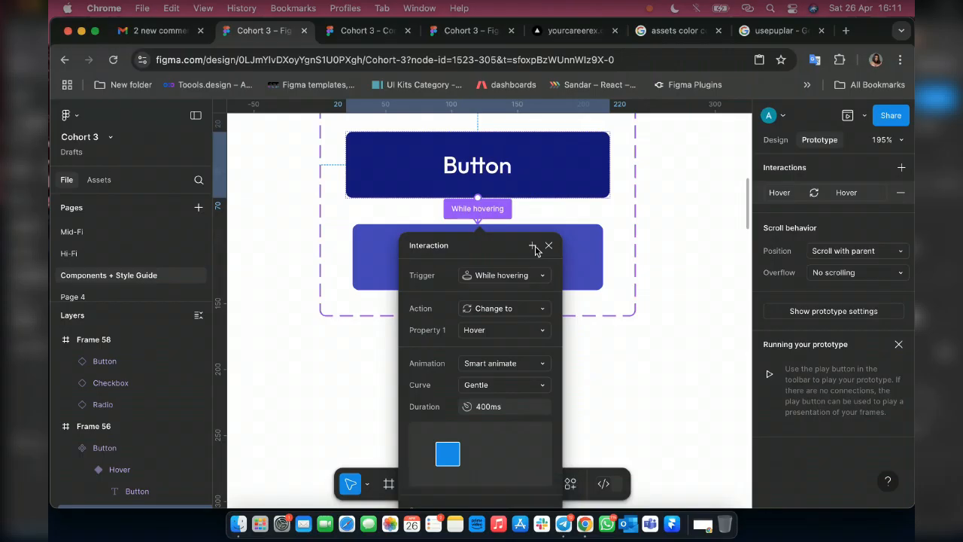
{"action": "left_click", "coordinate": [361, 31]}
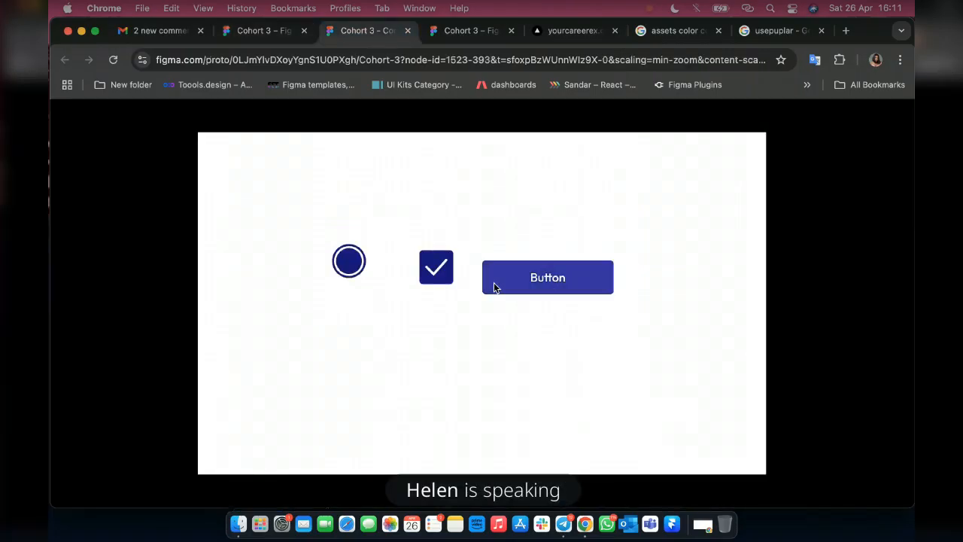
{"action": "left_click", "coordinate": [524, 279]}
{"action": "left_click", "coordinate": [529, 278]}
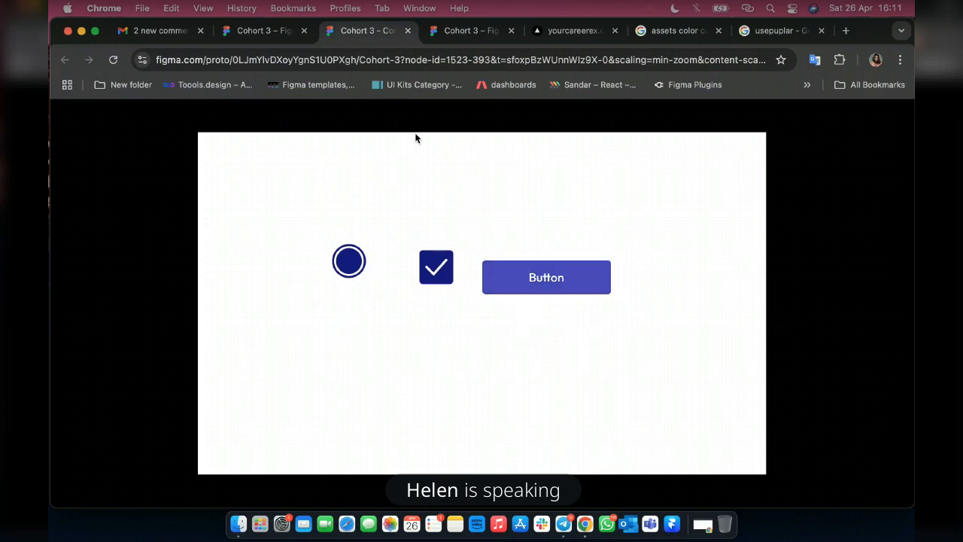
Set the Hover variant's width to 195 in the design file and check the effect in the prototype preview.
{"action": "key", "text": "ctrl+shift+Tab"}
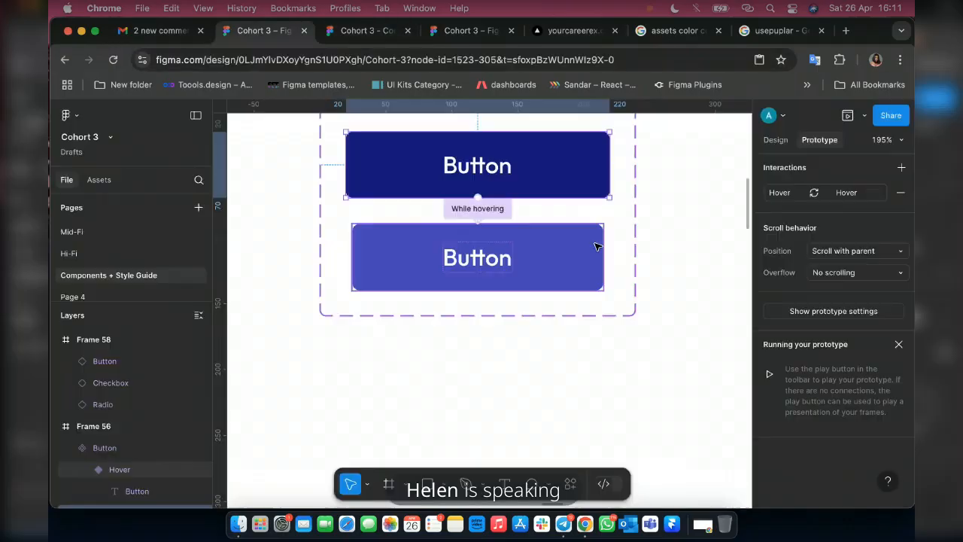
{"action": "left_click", "coordinate": [596, 246]}
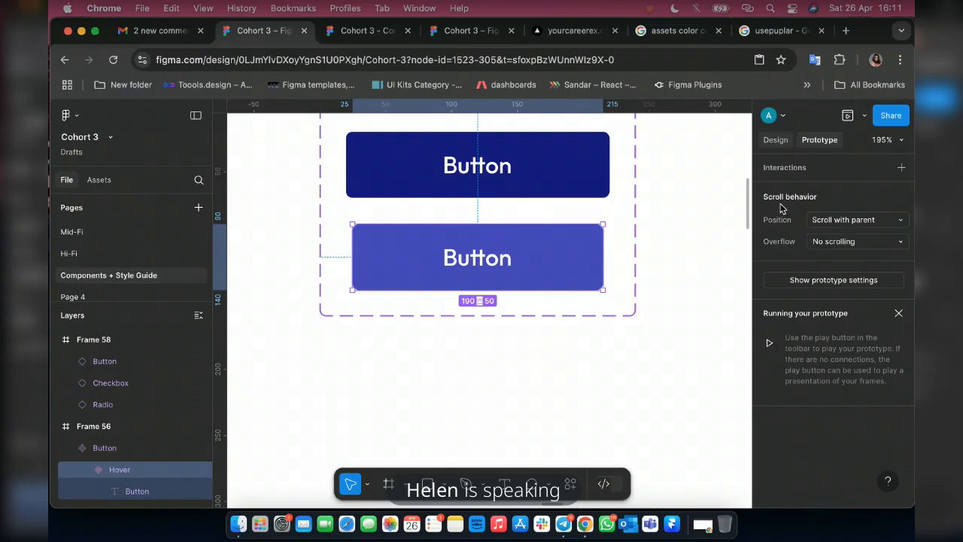
{"action": "left_click", "coordinate": [775, 140]}
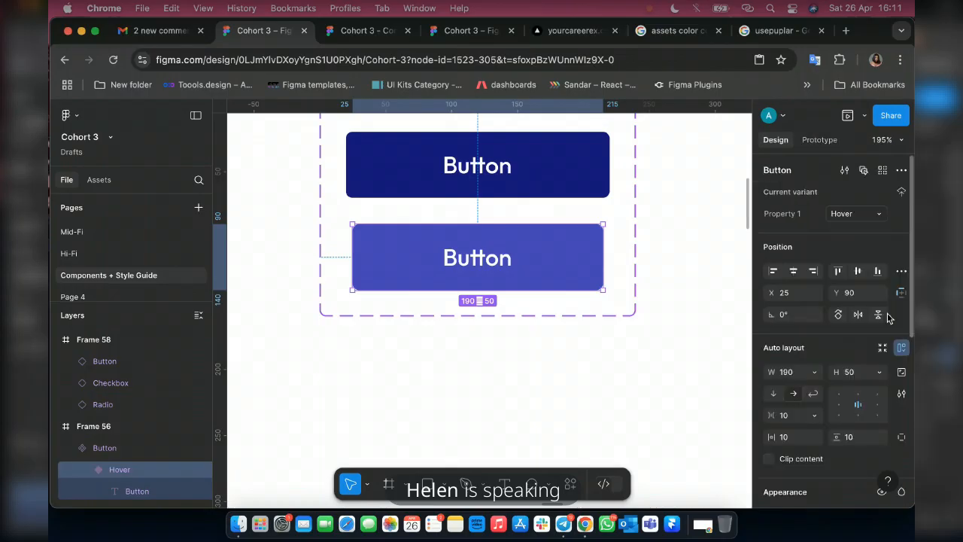
{"action": "left_click", "coordinate": [790, 372]}
{"action": "type", "text": "195"}
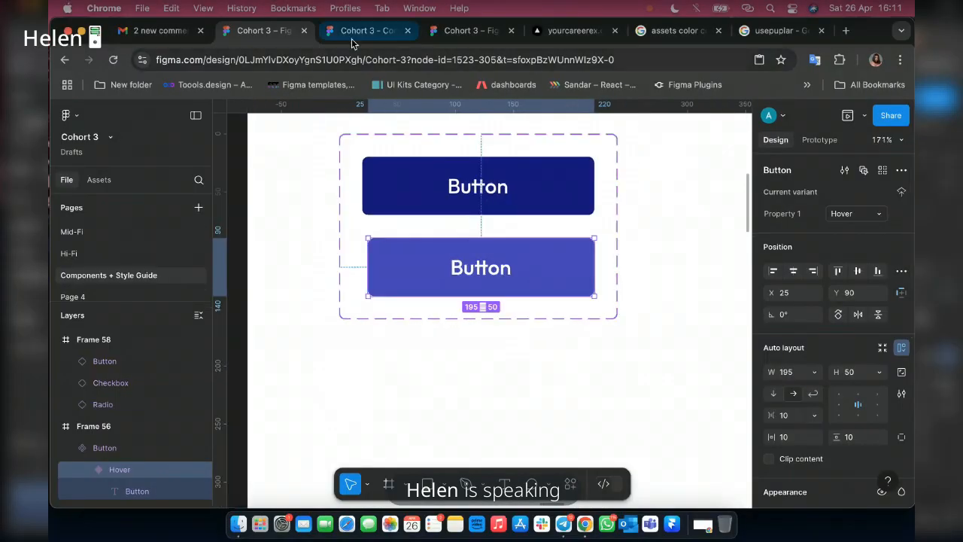
{"action": "left_click", "coordinate": [352, 36]}
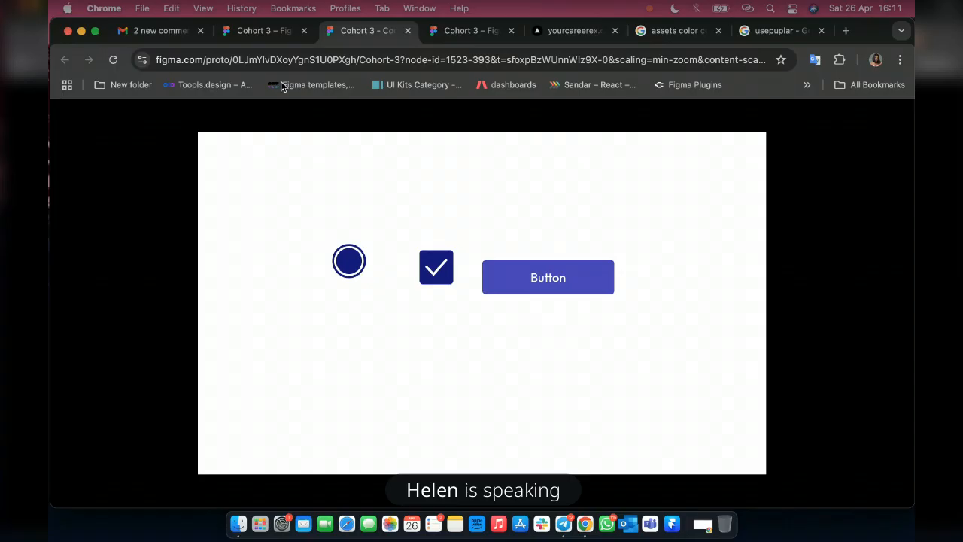
Set the Primary variant's height to 55 in the design file and check the effect in the prototype preview.
{"action": "key", "text": "ctrl+shift+Tab"}
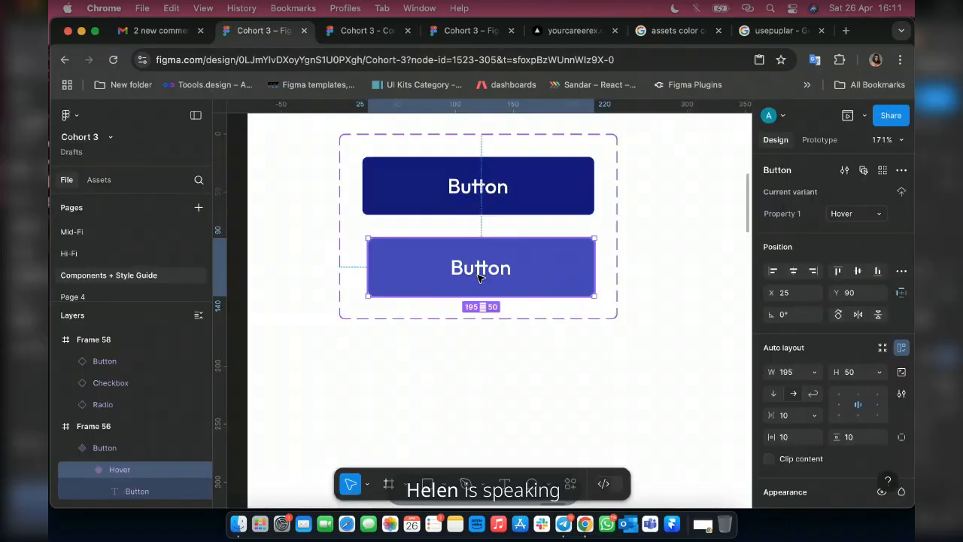
{"action": "left_click", "coordinate": [569, 185]}
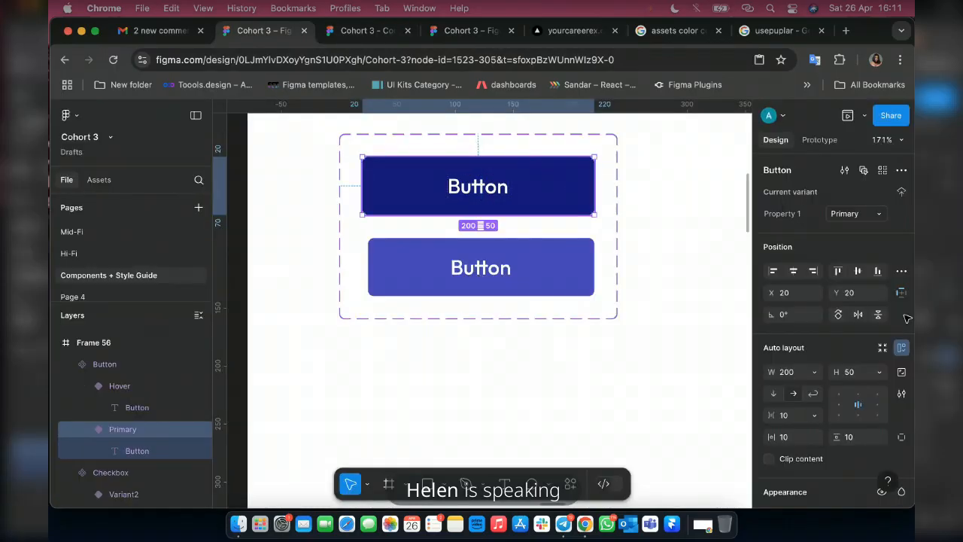
{"action": "left_click", "coordinate": [856, 379]}
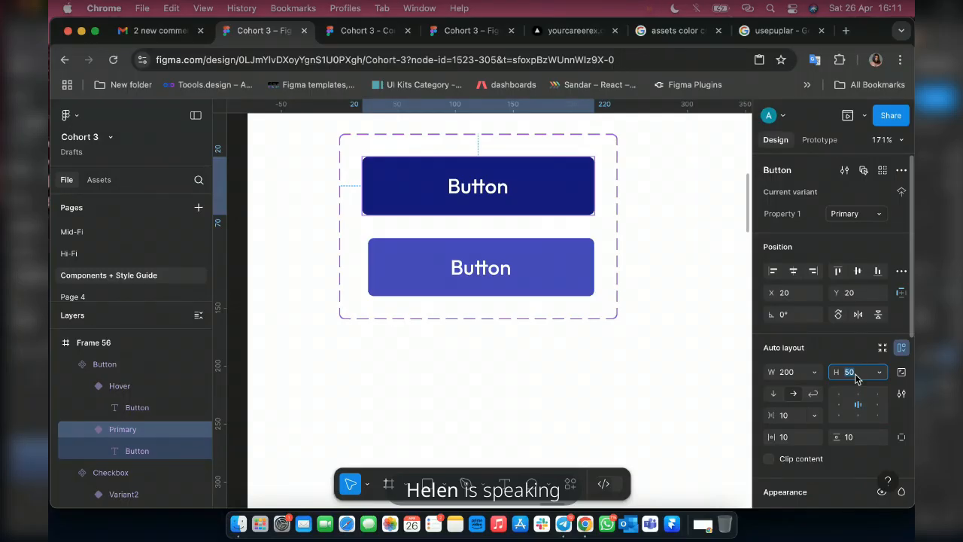
{"action": "type", "text": "55"}
{"action": "key", "text": "Return"}
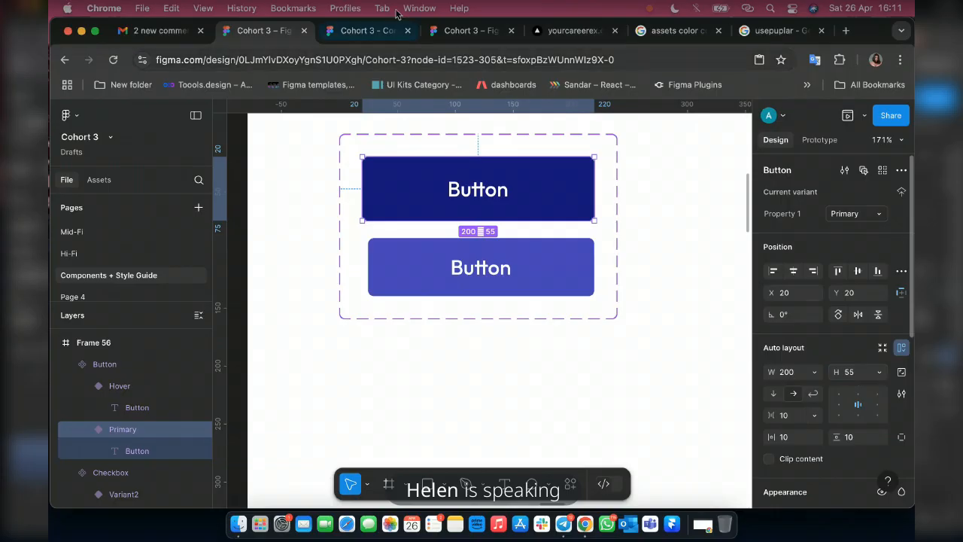
{"action": "left_click", "coordinate": [366, 29]}
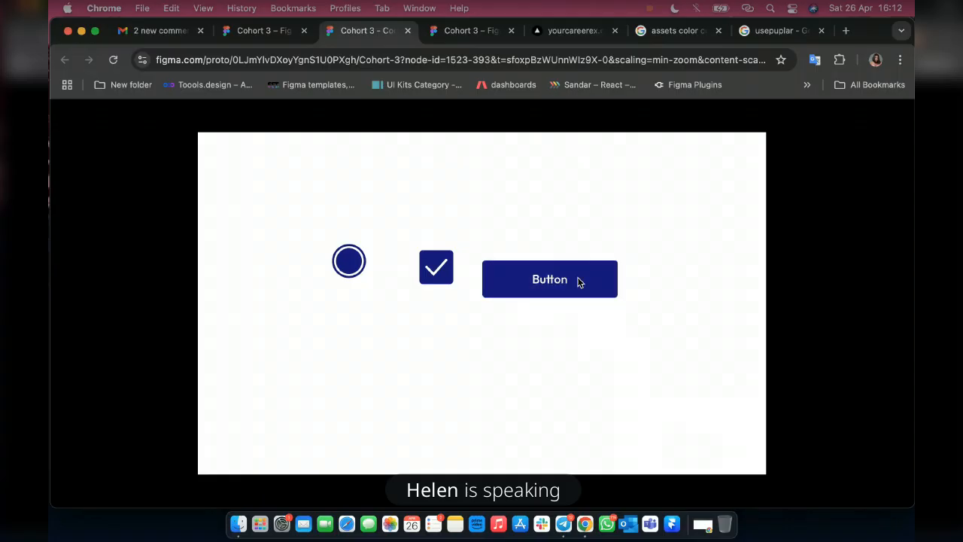
Return to the design file and set the Primary variant's height back to 50.
{"action": "left_click", "coordinate": [263, 30]}
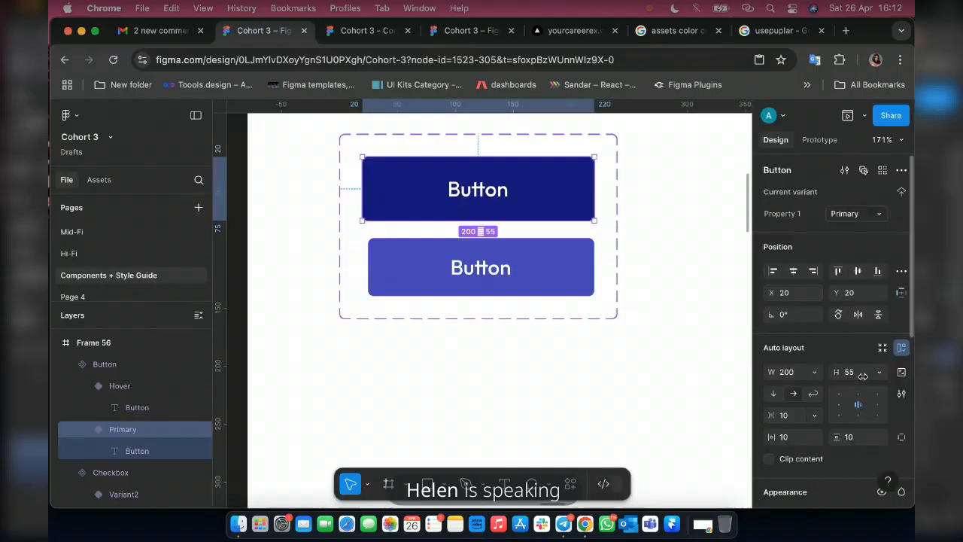
{"action": "left_click", "coordinate": [858, 376]}
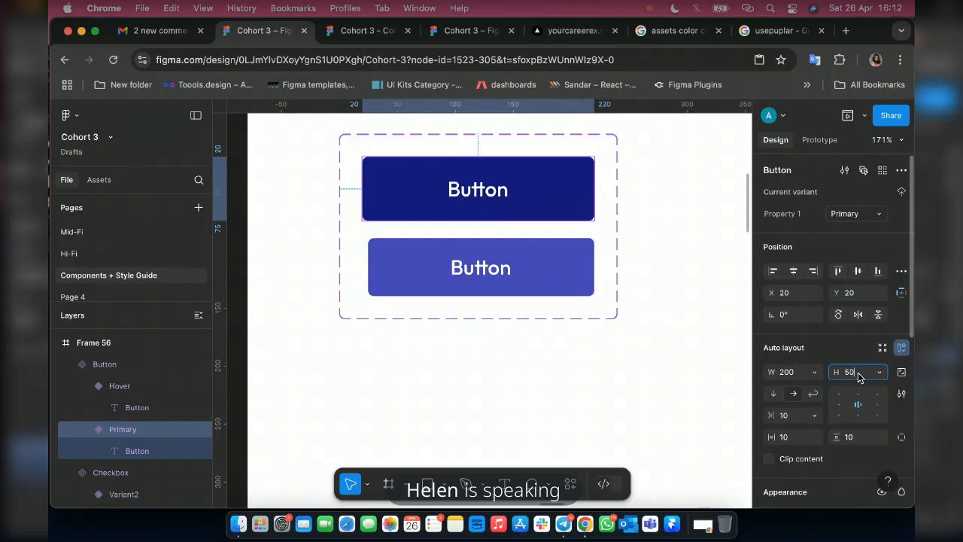
{"action": "type", "text": "50"}
{"action": "key", "text": "Return"}
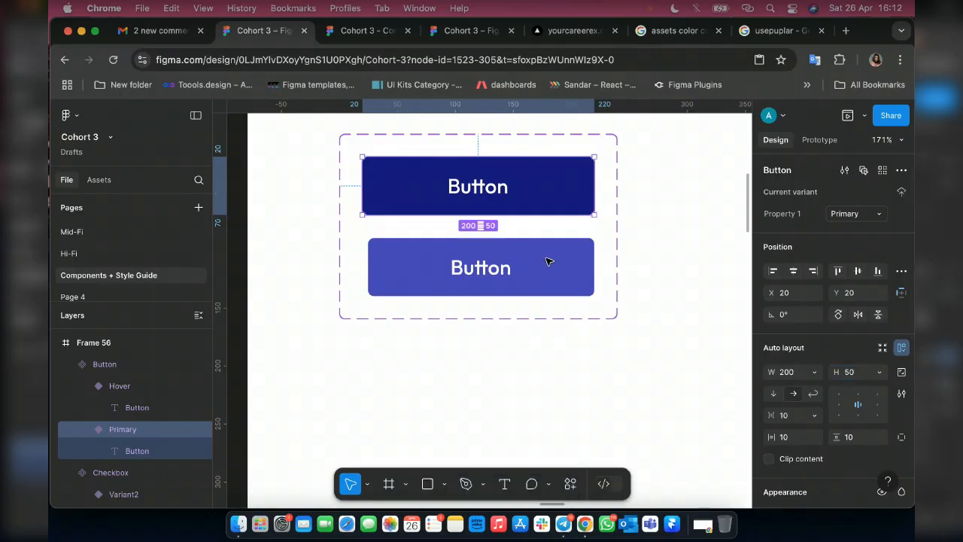
Try setting the Hover variant's height to 48 and check the button in the prototype preview.
{"action": "left_click", "coordinate": [547, 261]}
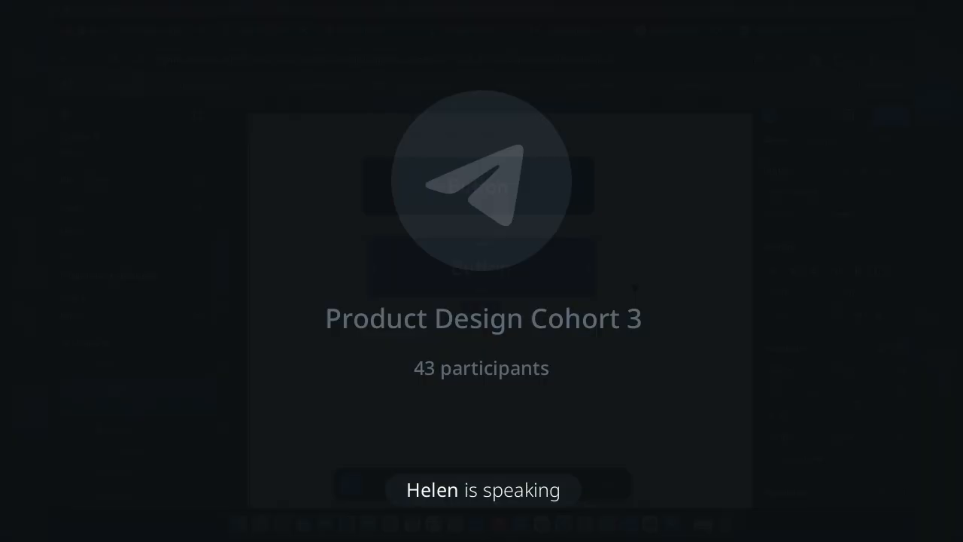
{"action": "left_click", "coordinate": [855, 371]}
{"action": "type", "text": "48"}
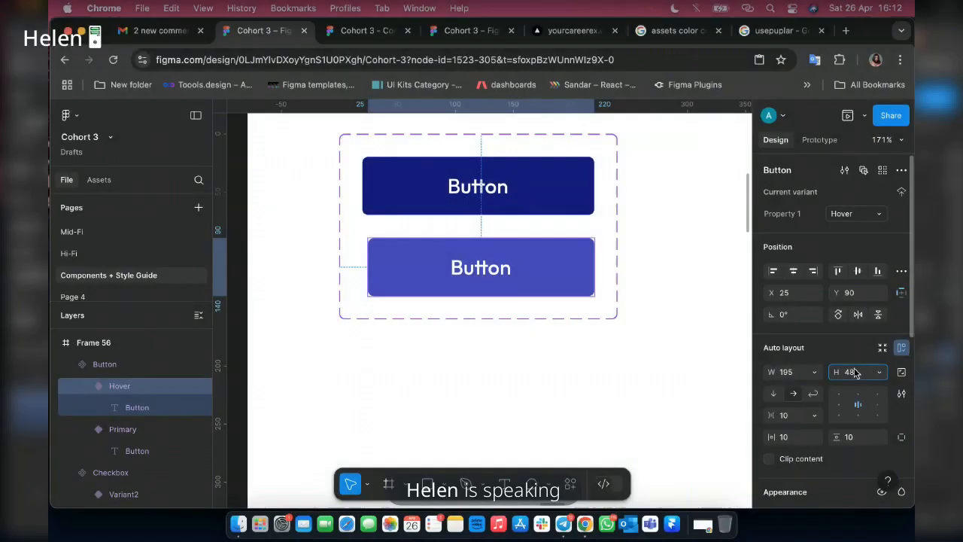
{"action": "key", "text": "Return"}
{"action": "left_click", "coordinate": [359, 32]}
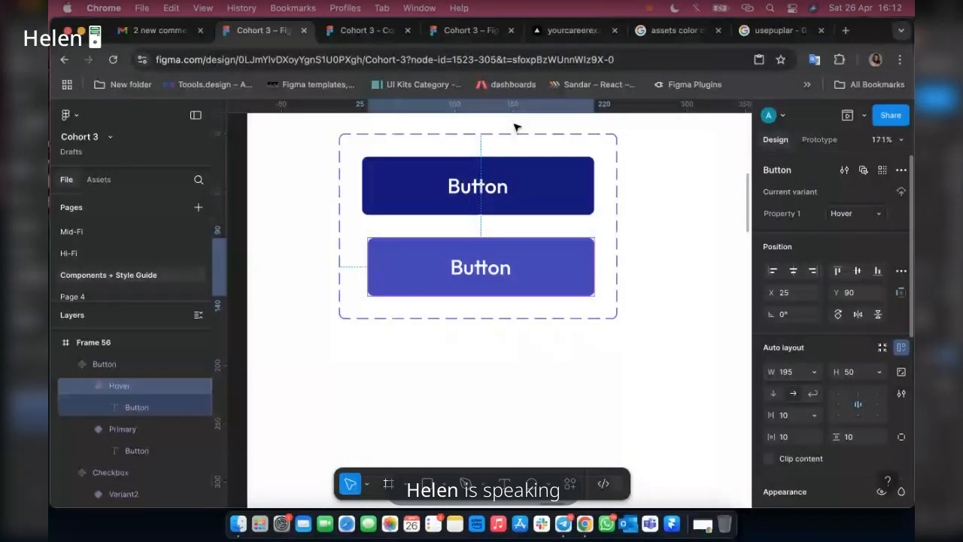
{"action": "left_click", "coordinate": [367, 31]}
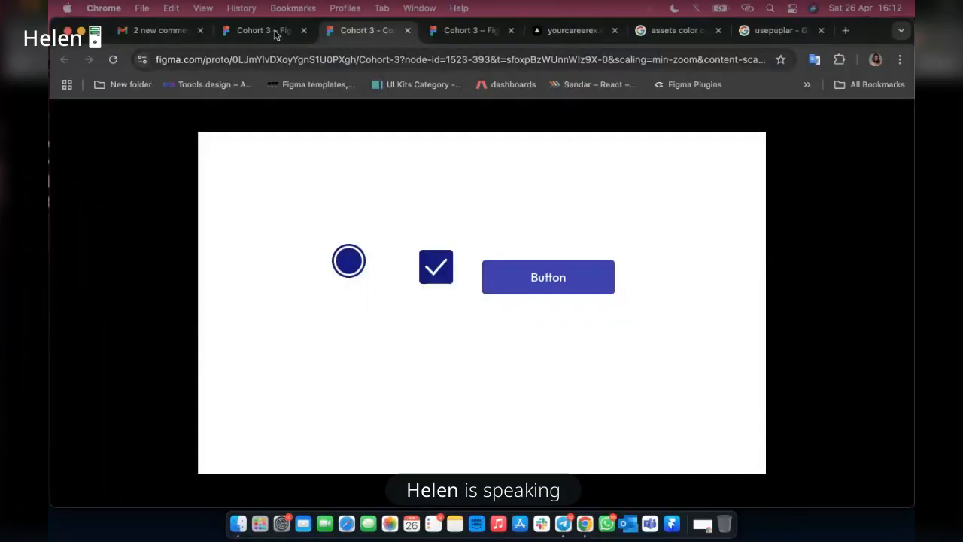
Return to the design file and move the radio and checkbox component sets together to just beside the button component set.
{"action": "left_click", "coordinate": [275, 34]}
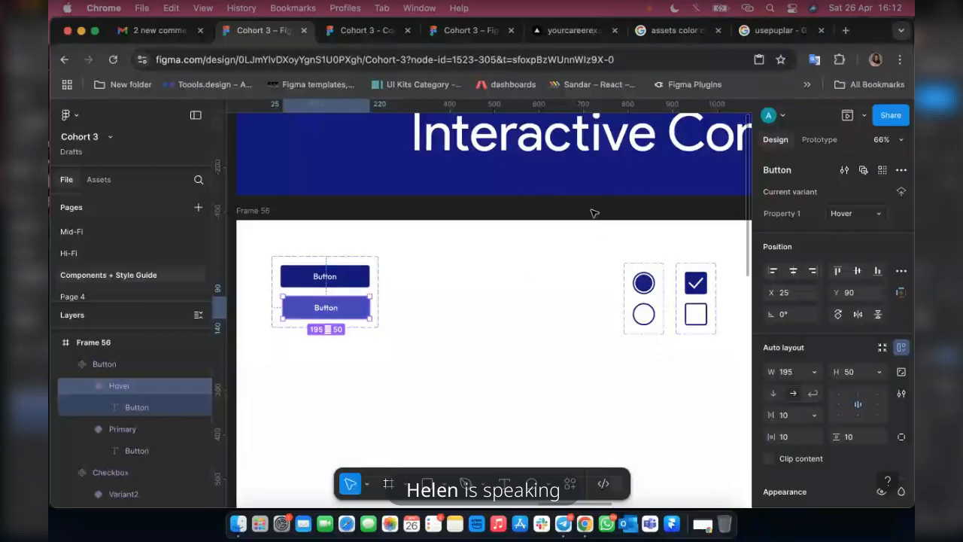
{"action": "left_click", "coordinate": [700, 407]}
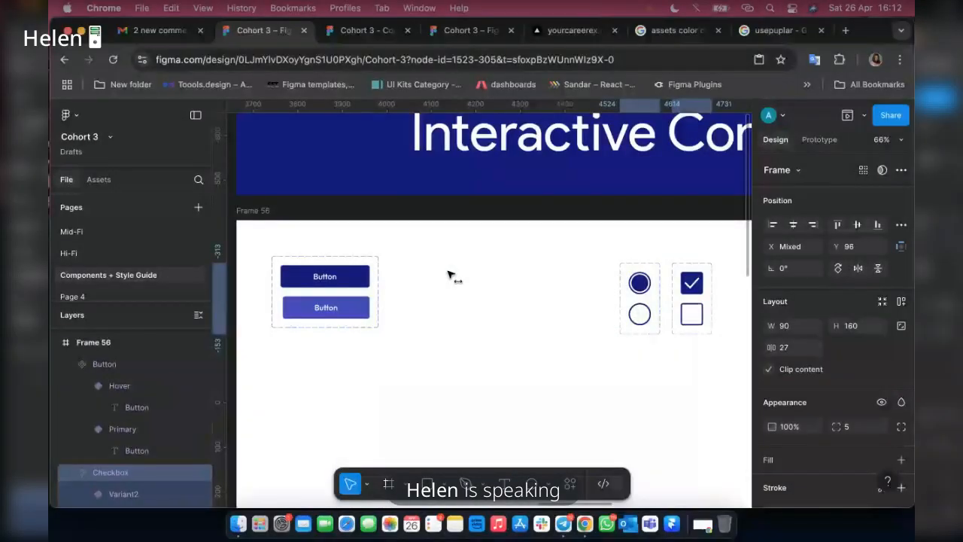
{"action": "left_click_drag", "start_coordinate": [449, 272], "coordinate": [436, 264]}
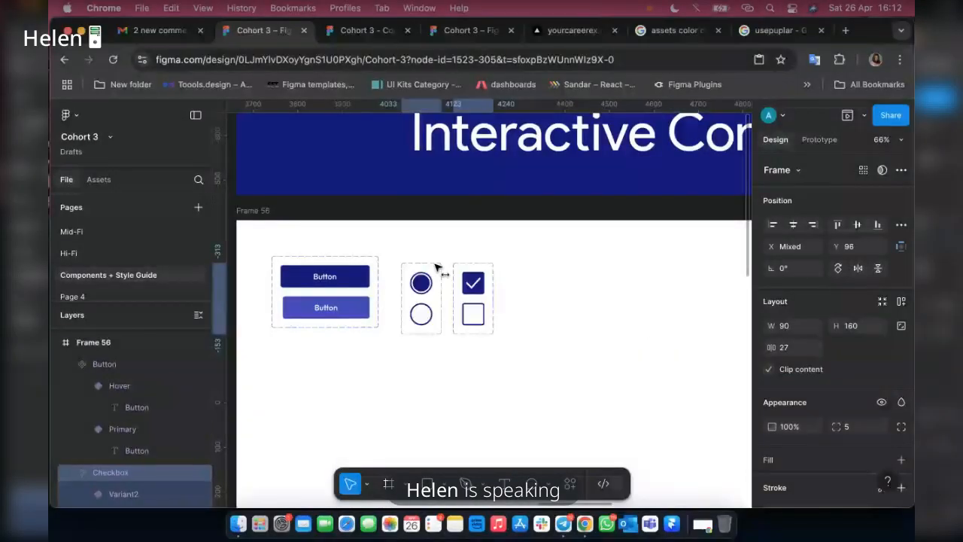
{"action": "key", "text": "Right"}
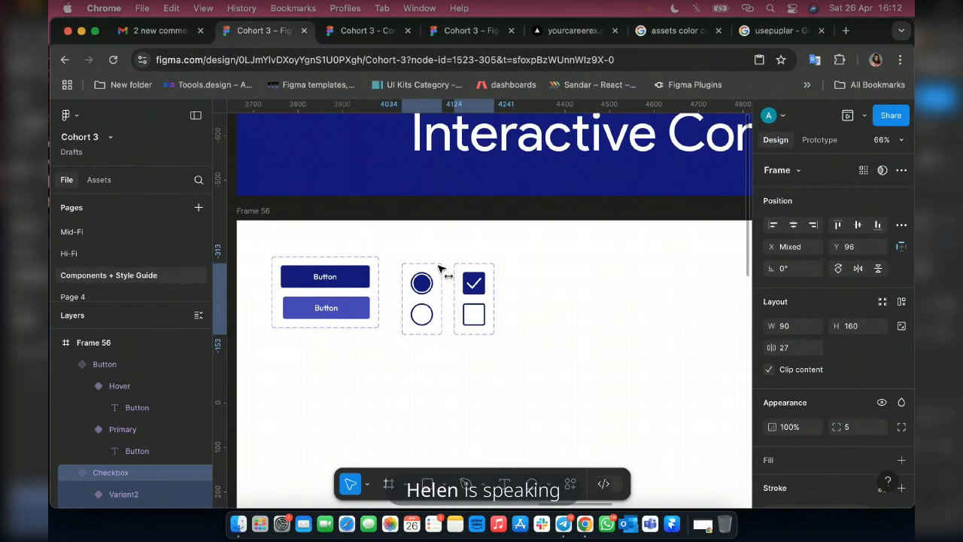
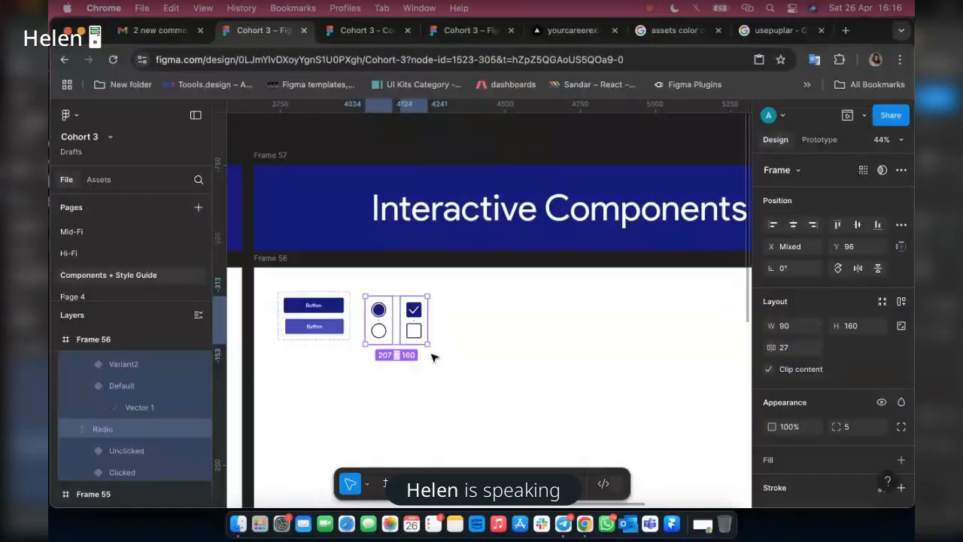
Switch to Telegram, review the component suggestions in the Product Design Cohort 3 chat, and return to the Figma file.
{"action": "scroll", "coordinate": [432, 357], "scroll_direction": "right", "scroll_amount": 2}
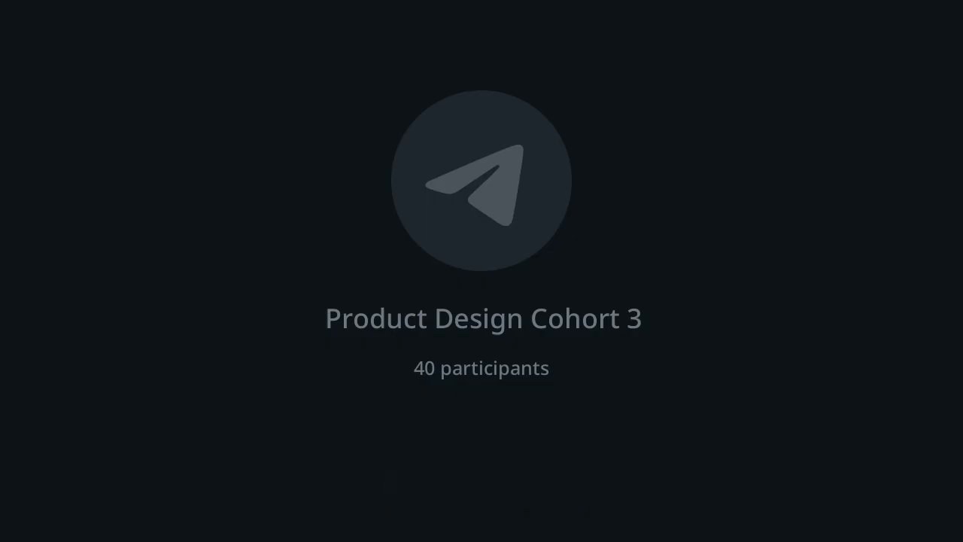
{"action": "scroll", "coordinate": [171, 367], "scroll_direction": "up", "scroll_amount": 1}
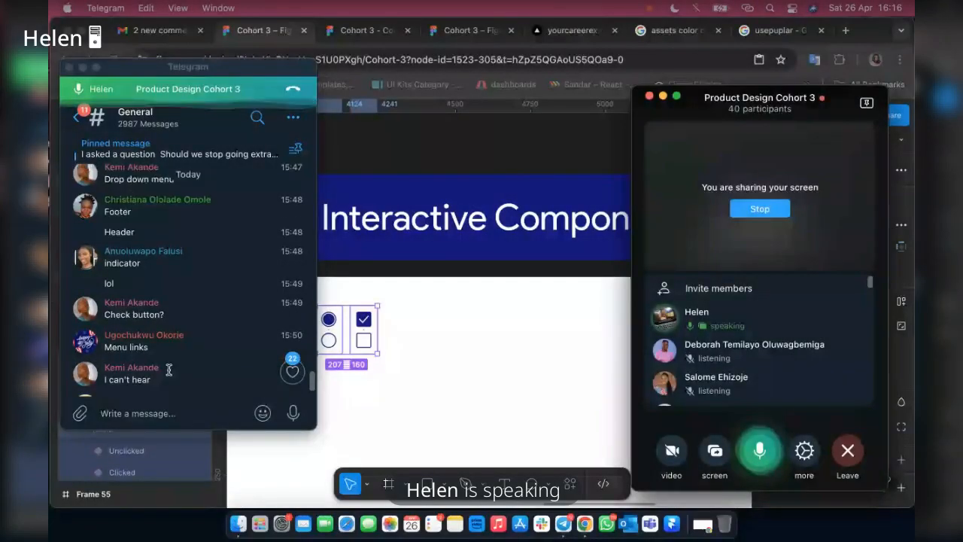
{"action": "scroll", "coordinate": [170, 367], "scroll_direction": "down", "scroll_amount": 1}
{"action": "scroll", "coordinate": [152, 289], "scroll_direction": "up", "scroll_amount": 5}
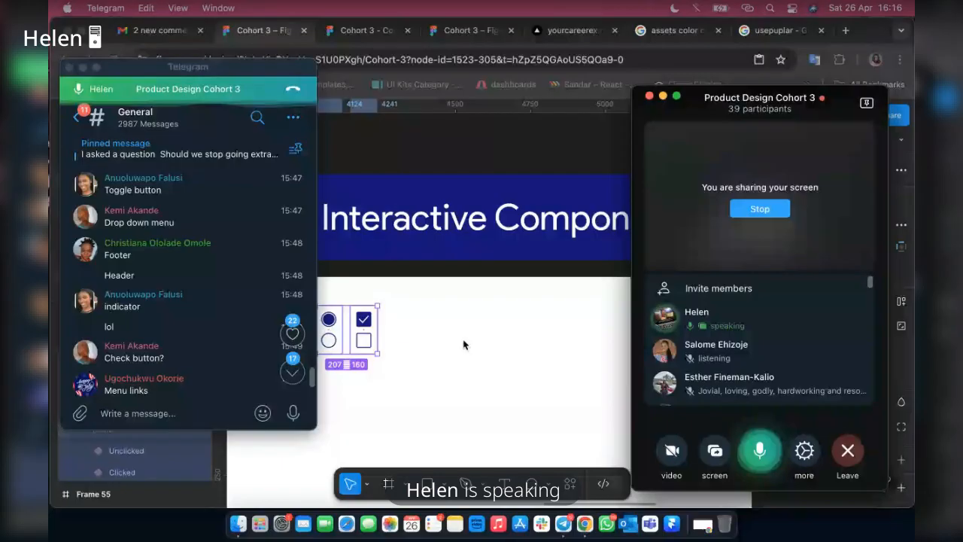
{"action": "left_click", "coordinate": [463, 344]}
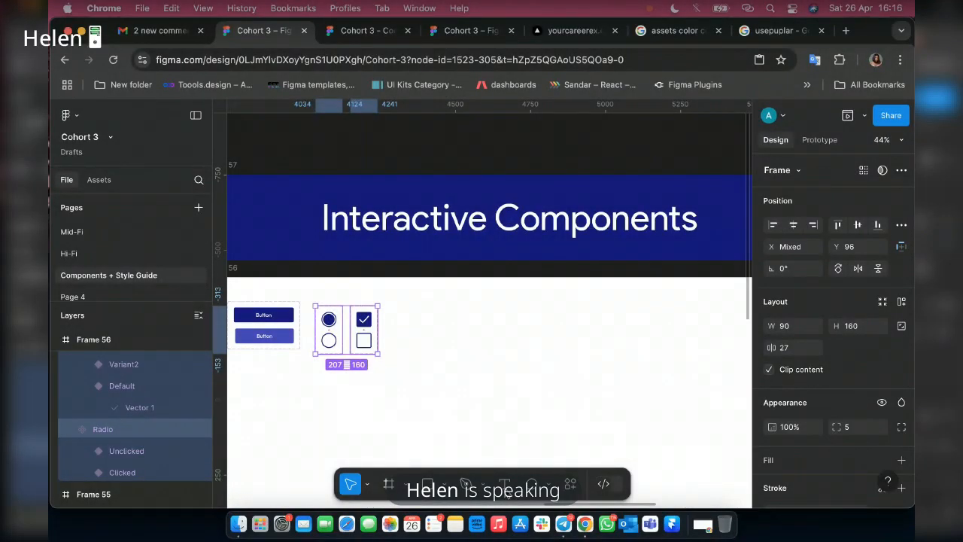
Add the text "Home" in the Big Body Text M 18px style in the empty area beside the checkbox component set.
{"action": "key", "text": "t"}
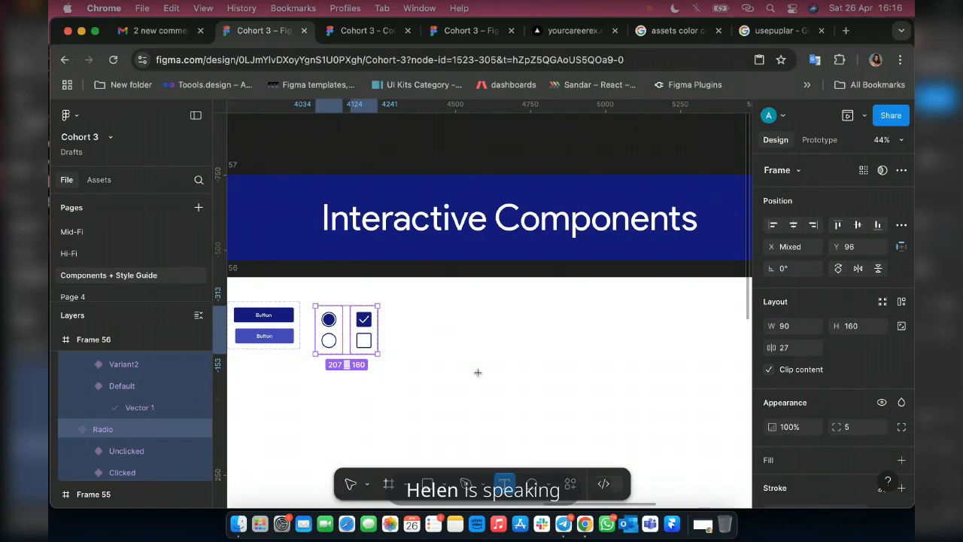
{"action": "left_click", "coordinate": [488, 325]}
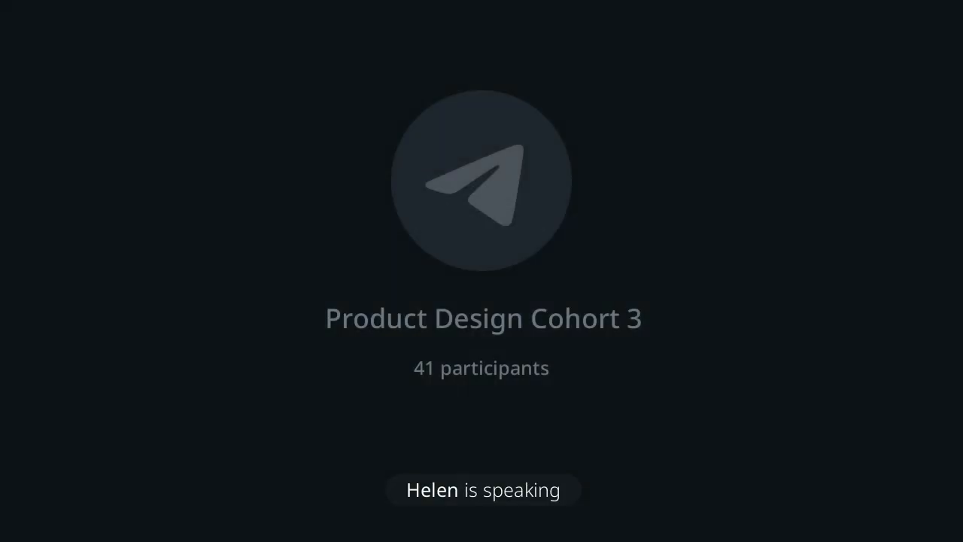
{"action": "scroll", "coordinate": [508, 339], "scroll_direction": "up", "scroll_amount": 3}
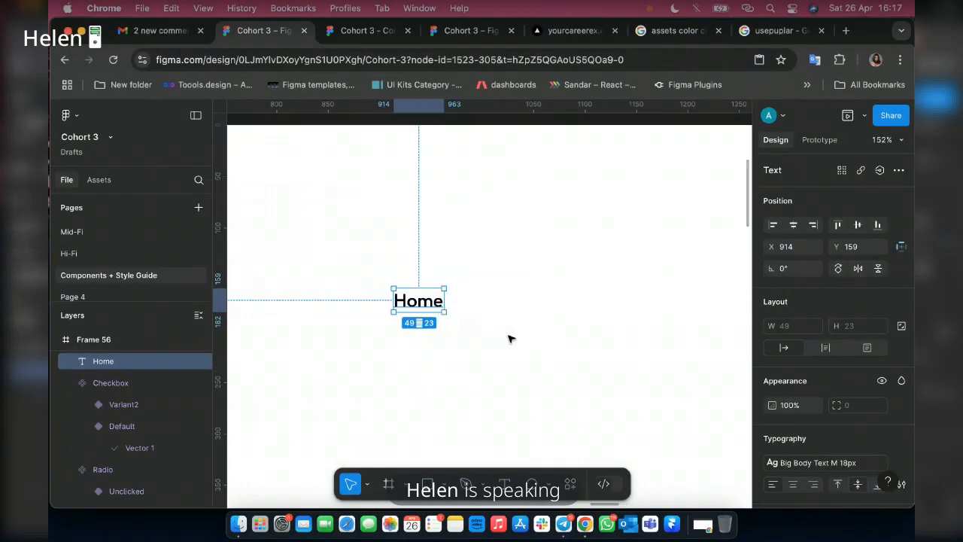
{"action": "left_click", "coordinate": [854, 470]}
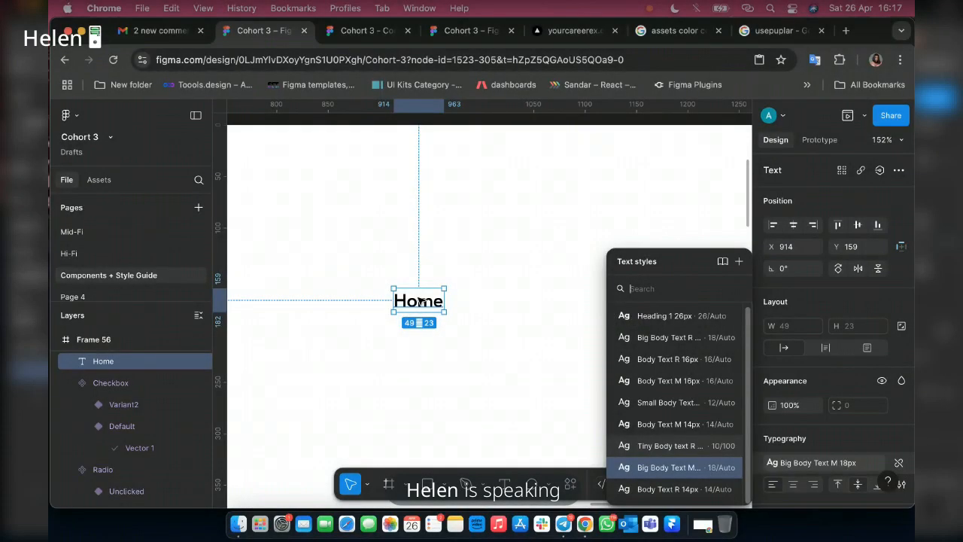
{"action": "key", "text": "Escape"}
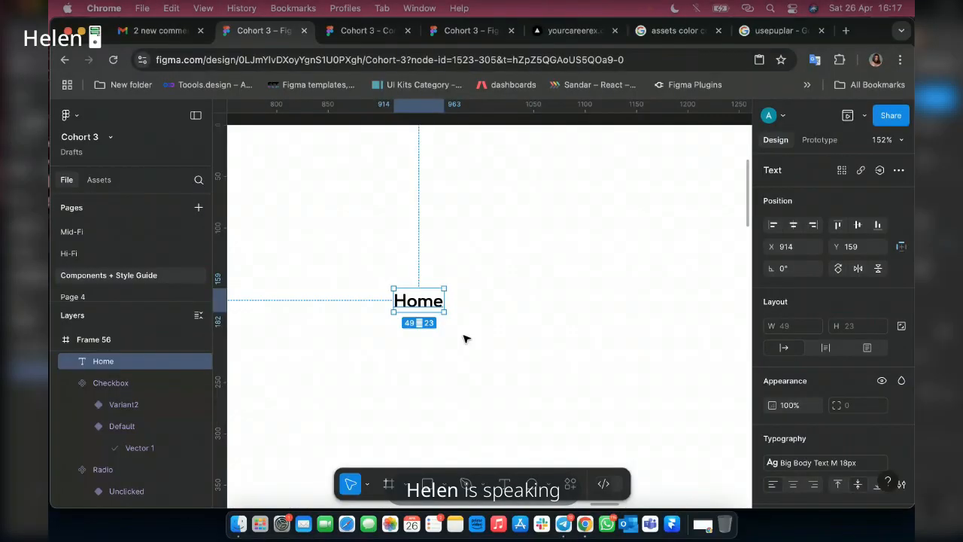
Wrap the Home text in auto layout and turn it into a two-variant component set named Home.
{"action": "key", "text": "shift+a"}
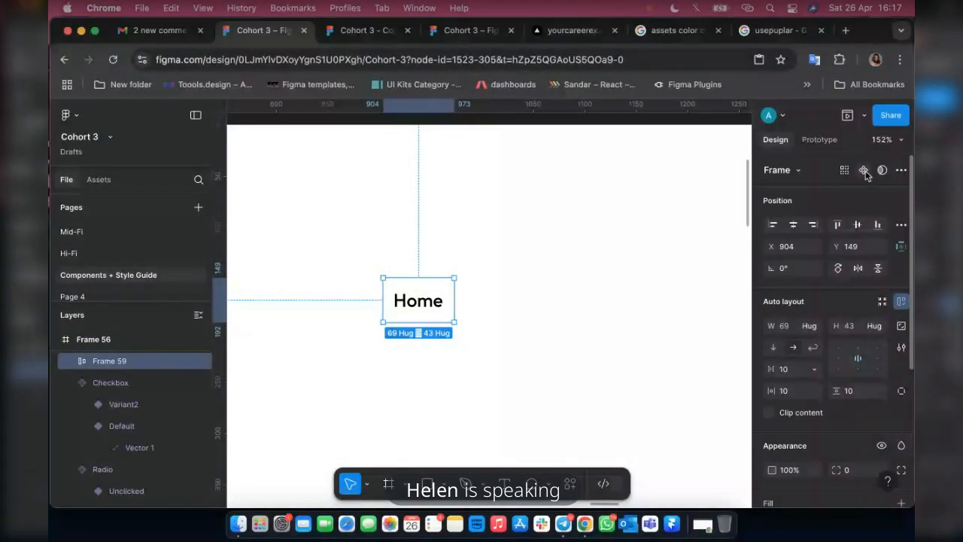
{"action": "left_click", "coordinate": [864, 171]}
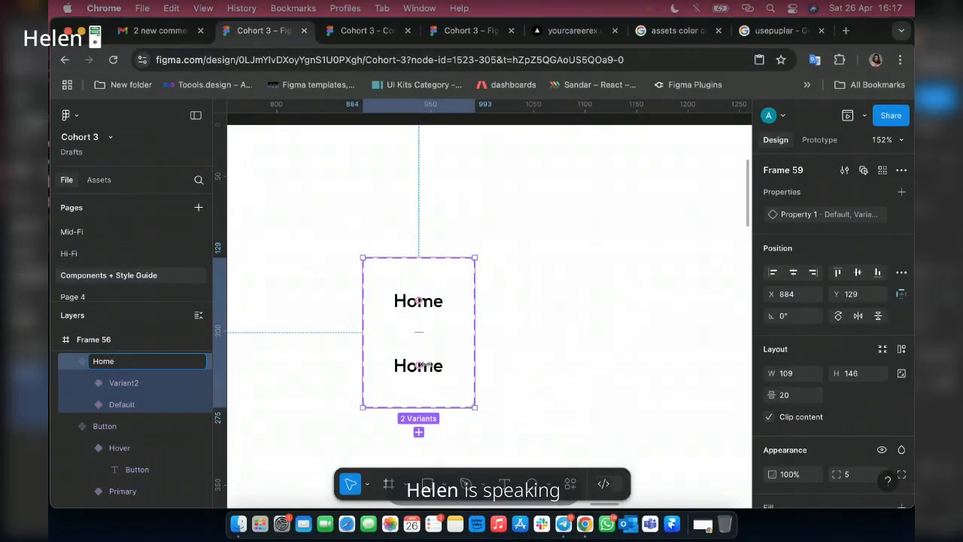
Set the fill of the Home text in Variant2 to the Blue 1 library color.
{"action": "left_click", "coordinate": [428, 367]}
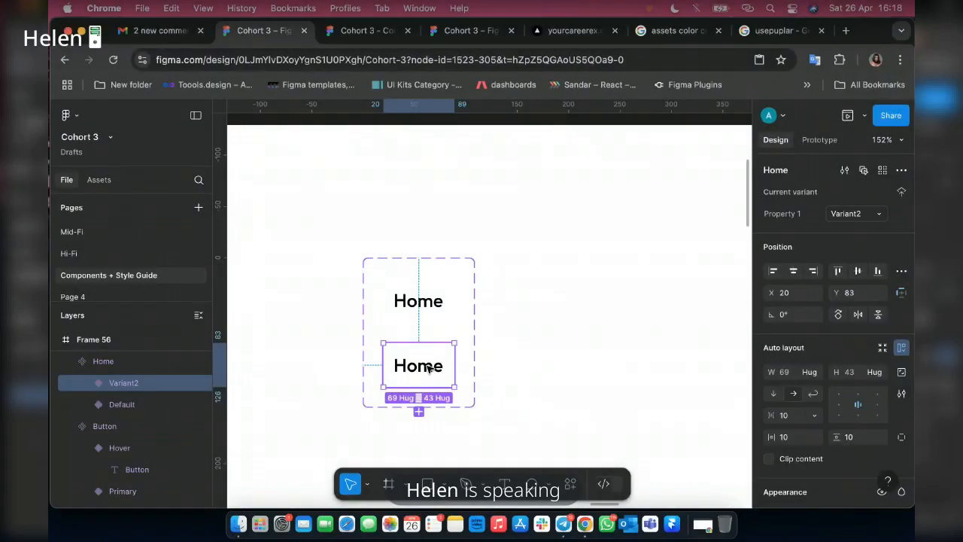
{"action": "left_click", "coordinate": [427, 367]}
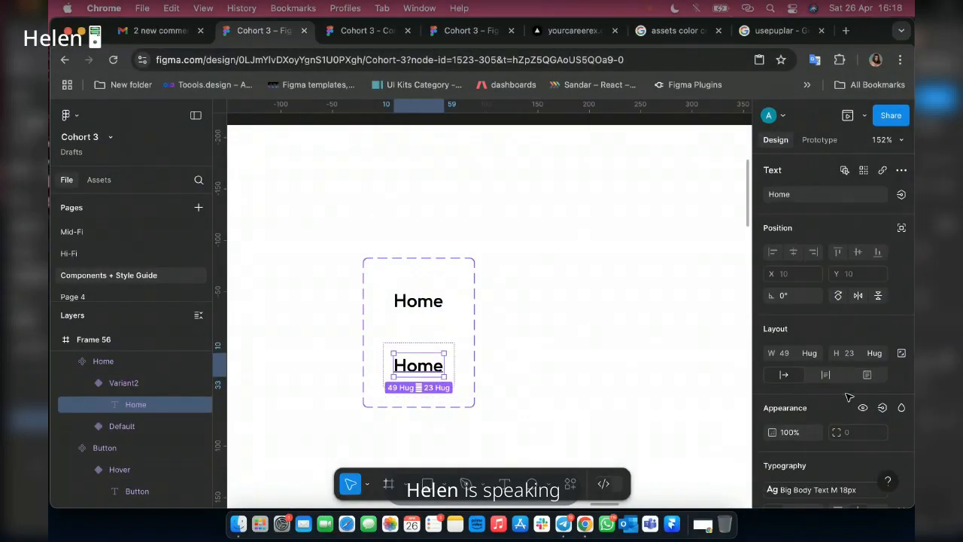
{"action": "scroll", "coordinate": [848, 396], "scroll_direction": "down", "scroll_amount": 5}
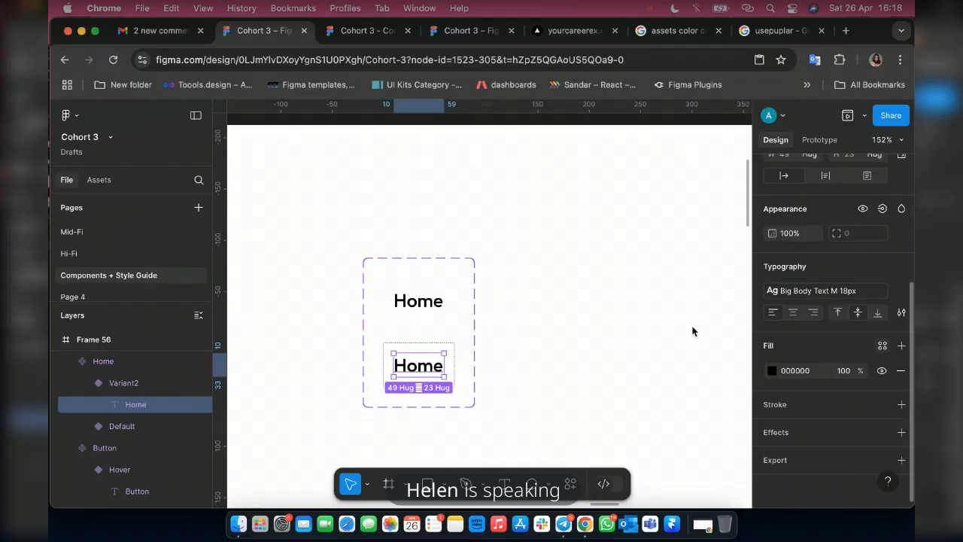
{"action": "left_click", "coordinate": [882, 345]}
{"action": "left_click", "coordinate": [644, 335]}
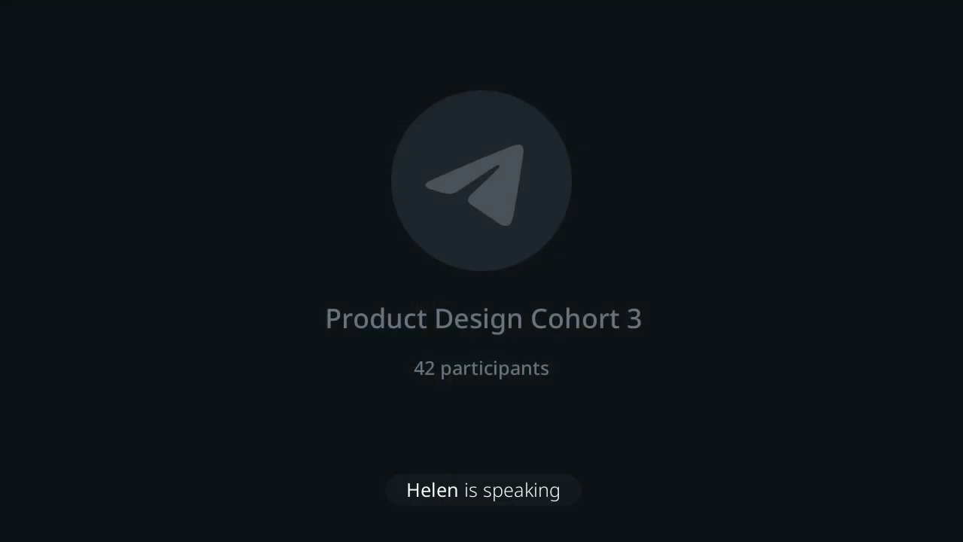
Give the Home text in the Default variant the Grey 1 fill and the Big Body Text R 18px style.
{"action": "key", "text": "Return"}
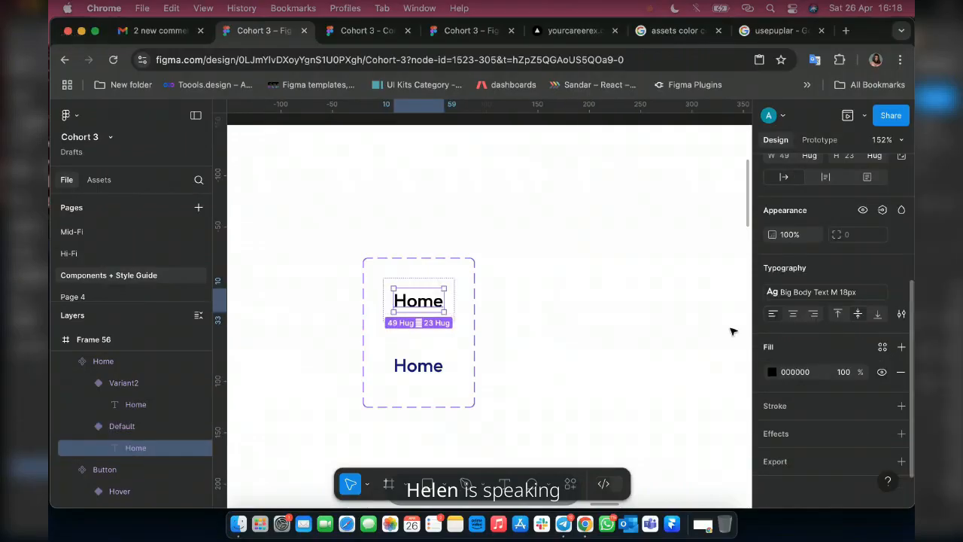
{"action": "left_click", "coordinate": [882, 347]}
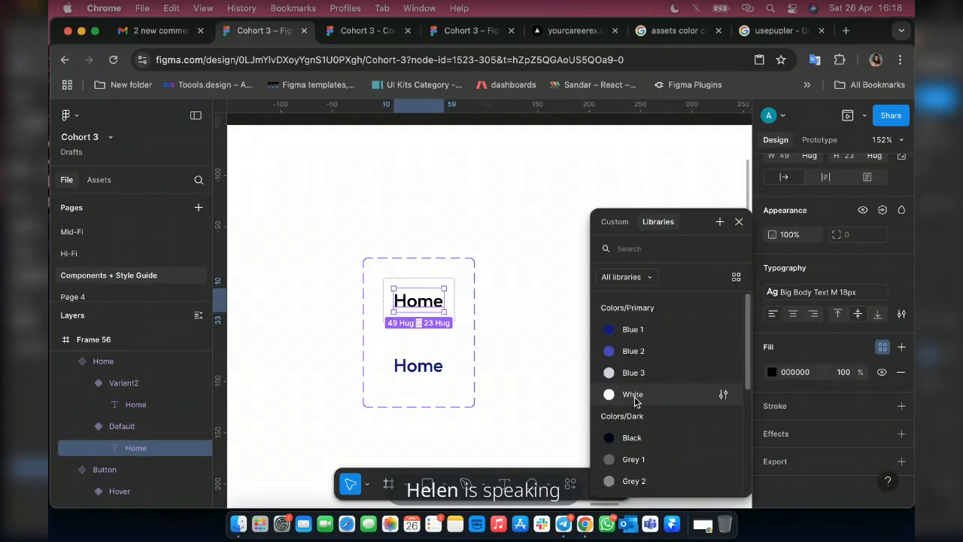
{"action": "scroll", "coordinate": [634, 406], "scroll_direction": "down", "scroll_amount": 4}
{"action": "scroll", "coordinate": [636, 398], "scroll_direction": "up", "scroll_amount": 3}
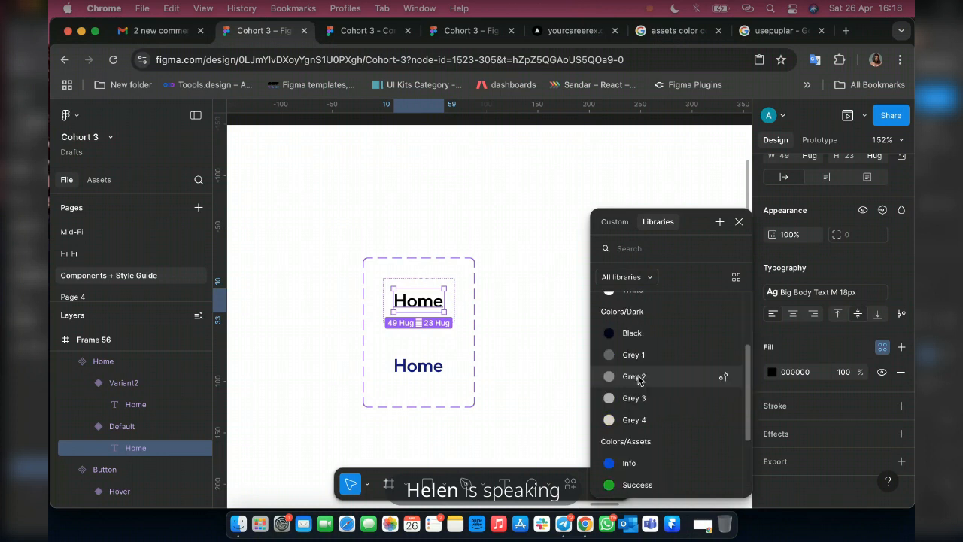
{"action": "left_click", "coordinate": [633, 355]}
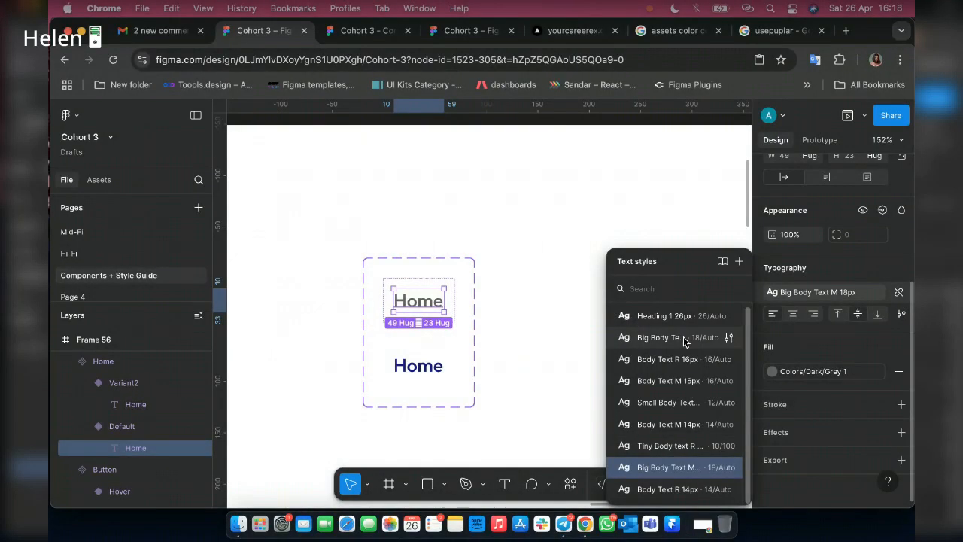
{"action": "left_click", "coordinate": [677, 339]}
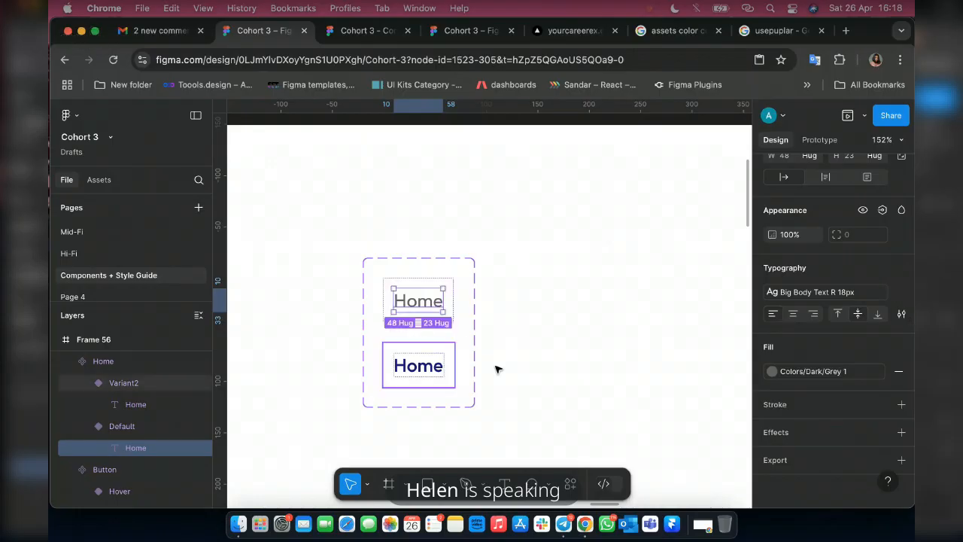
{"action": "left_click", "coordinate": [433, 262]}
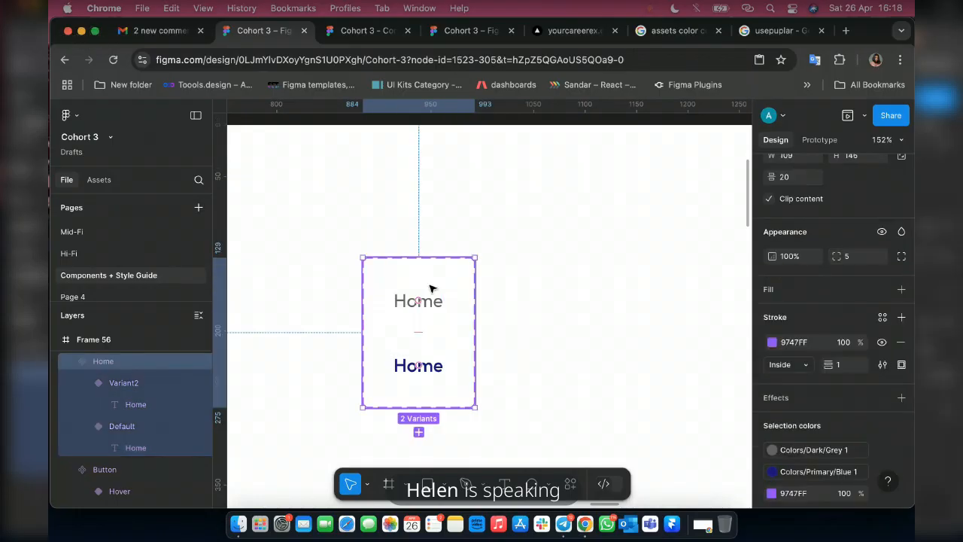
{"action": "scroll", "coordinate": [431, 288], "scroll_direction": "down", "scroll_amount": 3}
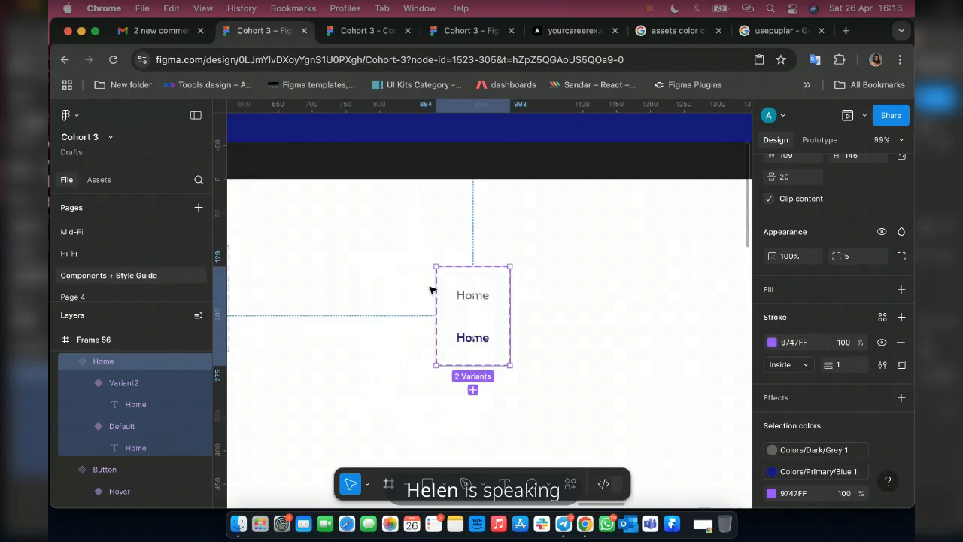
{"action": "scroll", "coordinate": [431, 290], "scroll_direction": "left", "scroll_amount": 3}
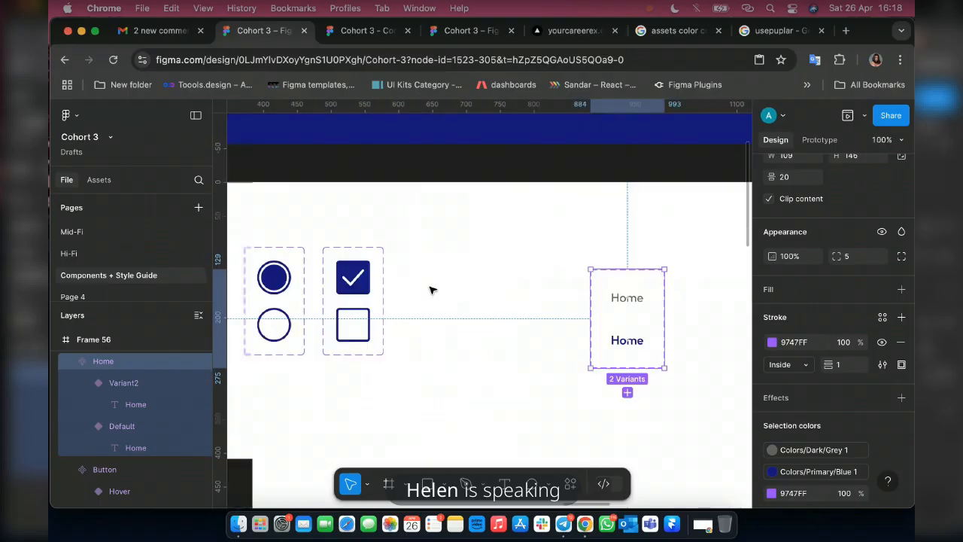
{"action": "scroll", "coordinate": [431, 290], "scroll_direction": "right", "scroll_amount": 3}
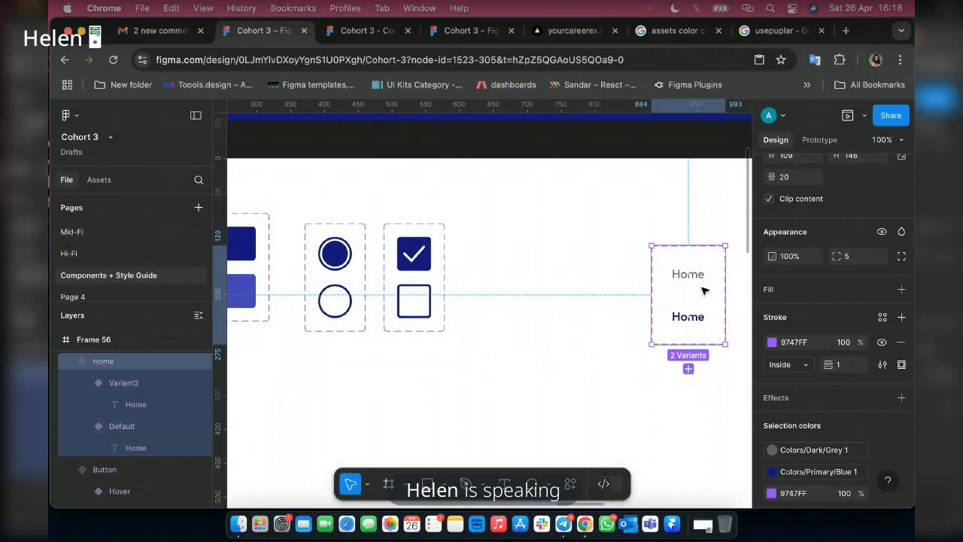
{"action": "scroll", "coordinate": [705, 282], "scroll_direction": "up", "scroll_amount": 5}
{"action": "scroll", "coordinate": [704, 282], "scroll_direction": "right", "scroll_amount": 1}
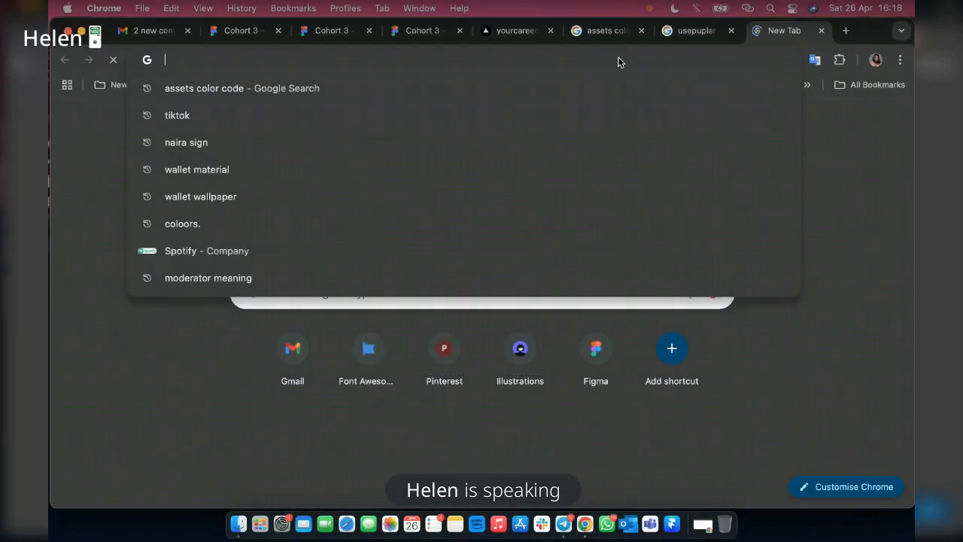
Open the CareerEx home page in a new browser tab as a reference for navigation links.
{"action": "type", "text": "ca"}
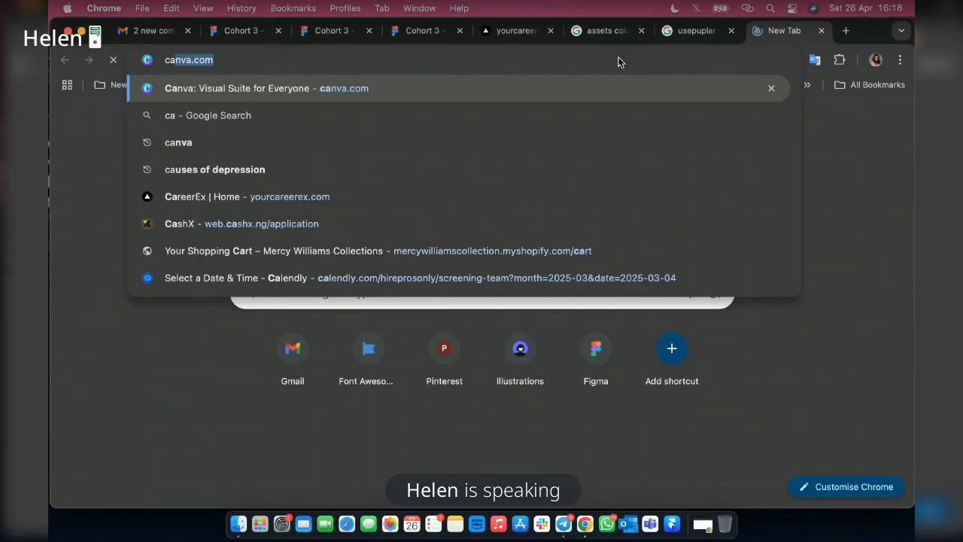
{"action": "type", "text": "reerEx | Home"}
{"action": "key", "text": "Return"}
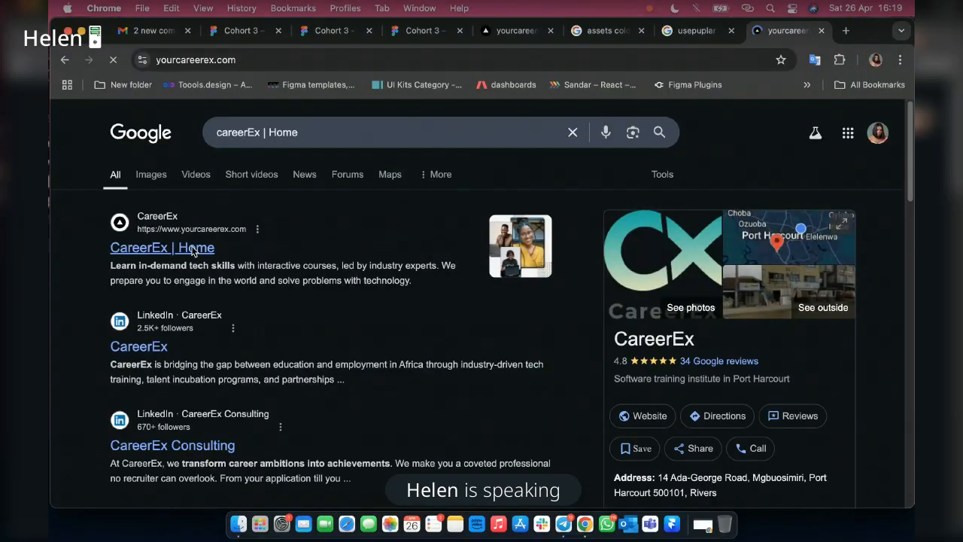
{"action": "left_click", "coordinate": [192, 246]}
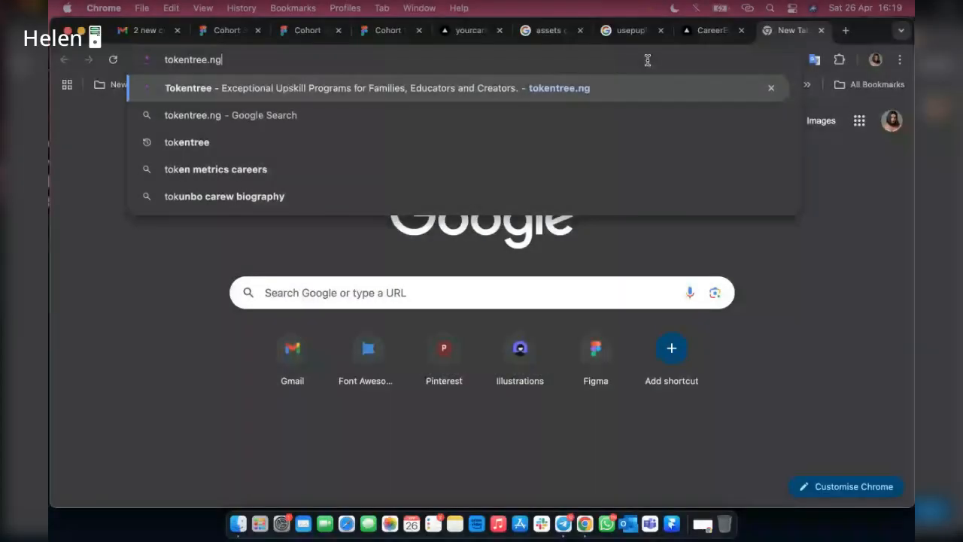
Try to open tokentree.ng in a new browser tab and load schoolaxis.co in its place.
{"action": "key", "text": "Return"}
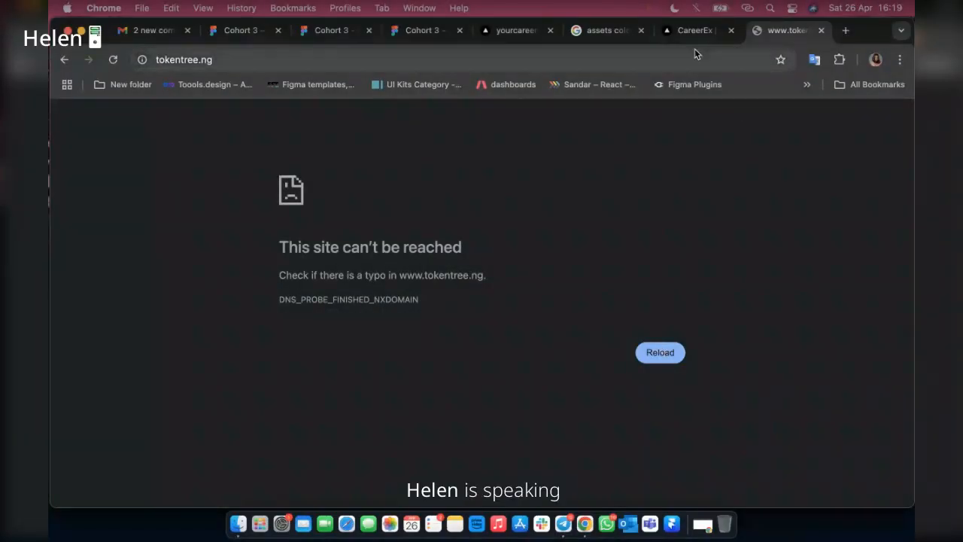
{"action": "left_click", "coordinate": [710, 59]}
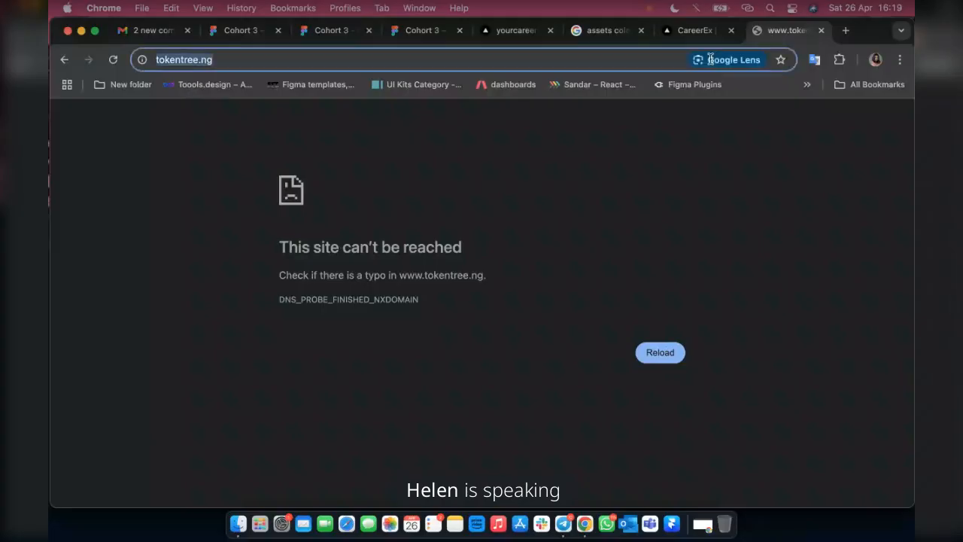
{"action": "type", "text": "schoolaxis.co"}
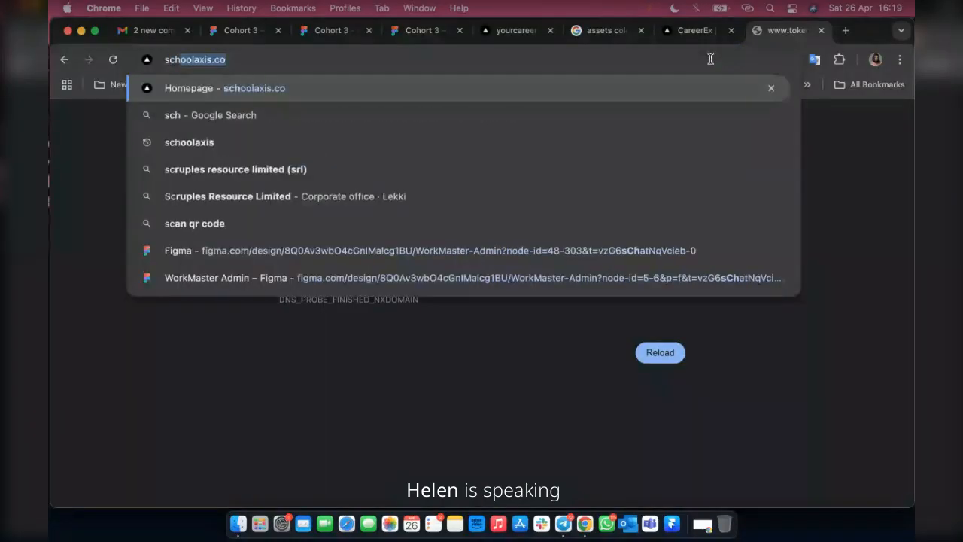
{"action": "key", "text": "Return"}
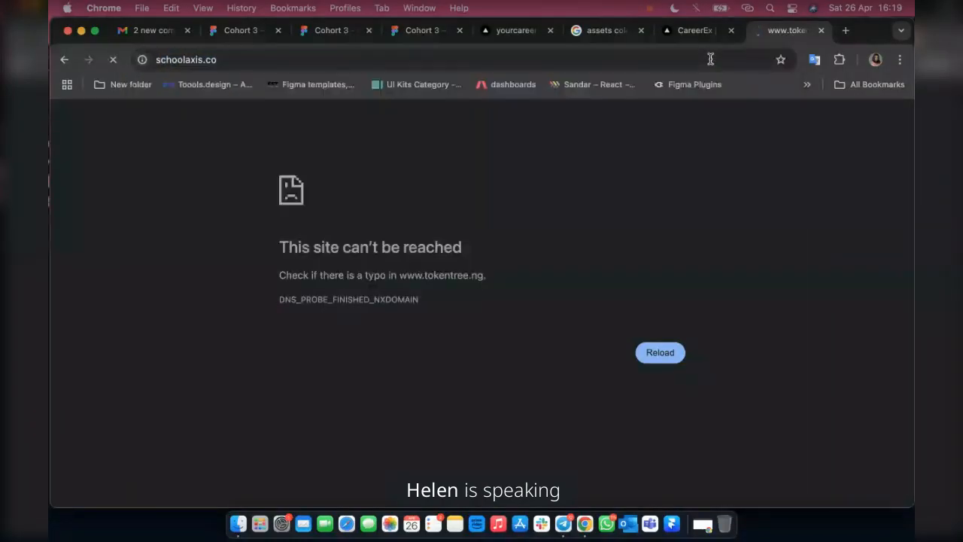
Open touchtapgame.com in another new browser tab.
{"action": "left_click", "coordinate": [846, 32]}
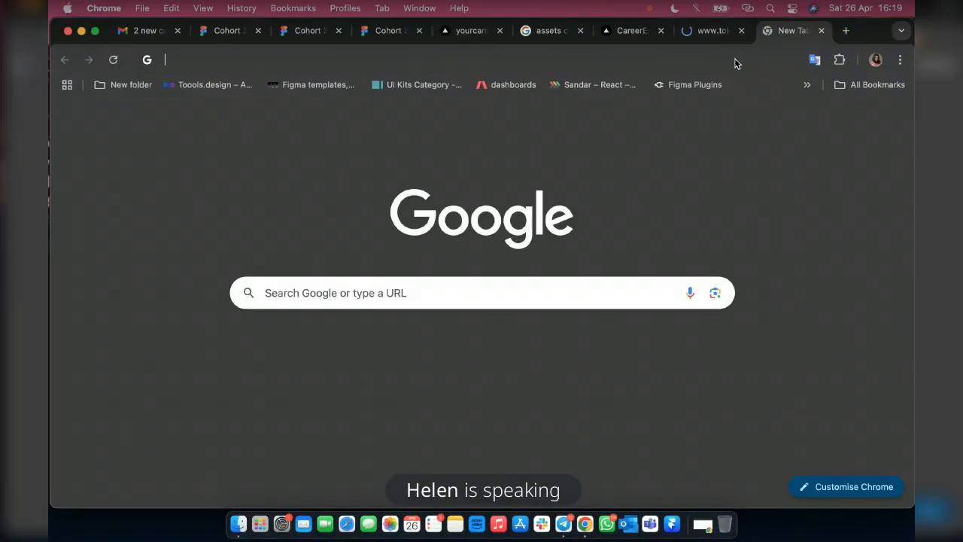
{"action": "type", "text": "touchtapgame.com"}
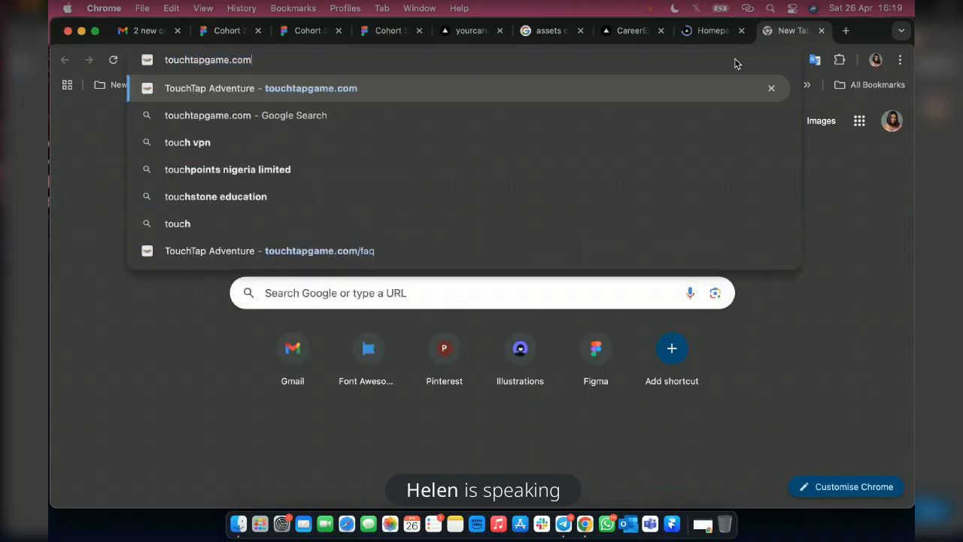
{"action": "key", "text": "Return"}
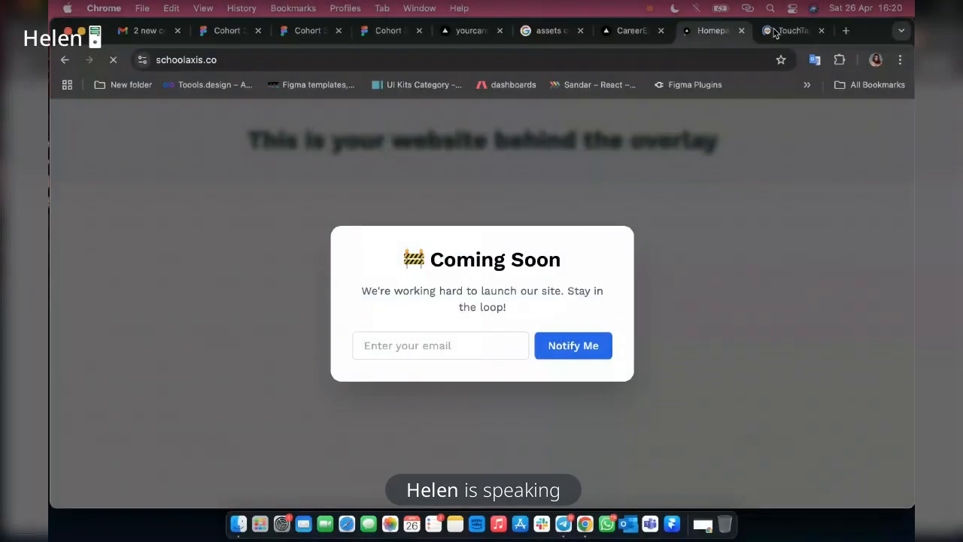
View the TouchTap Adventure site as a navigation reference and return to the Cohort 3 Figma design file.
{"action": "left_click", "coordinate": [779, 32]}
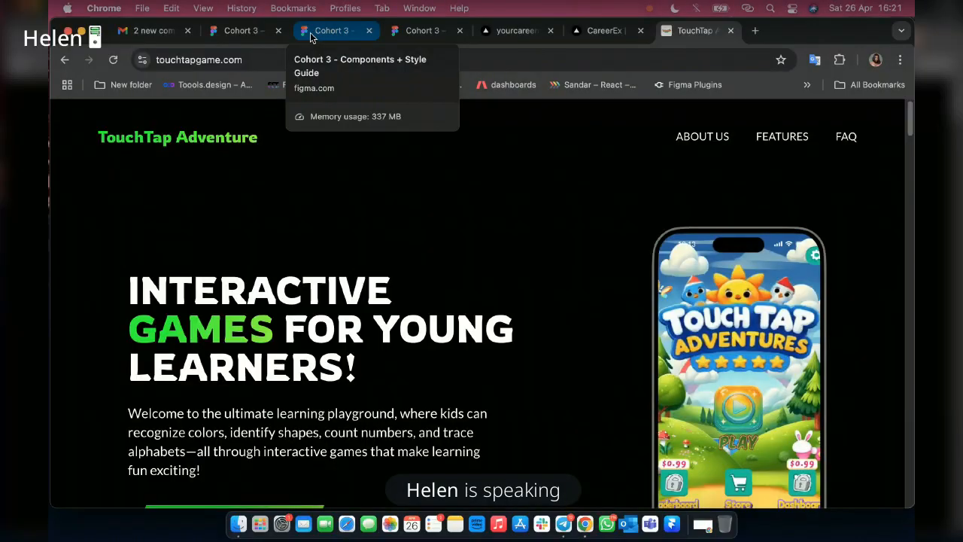
{"action": "left_click", "coordinate": [257, 36]}
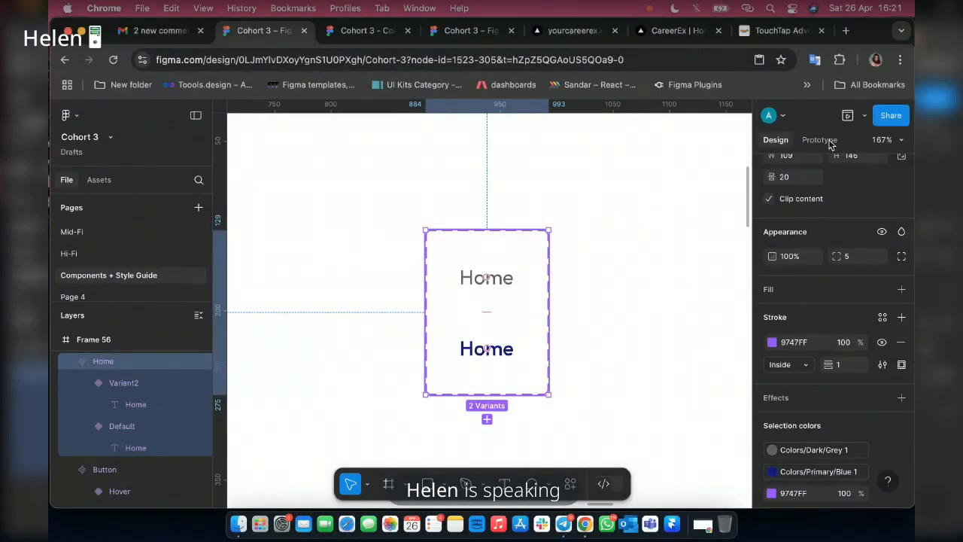
Prototype the Default Home variant to change to Variant2 while hovering, with an Instant animation.
{"action": "left_click", "coordinate": [829, 142]}
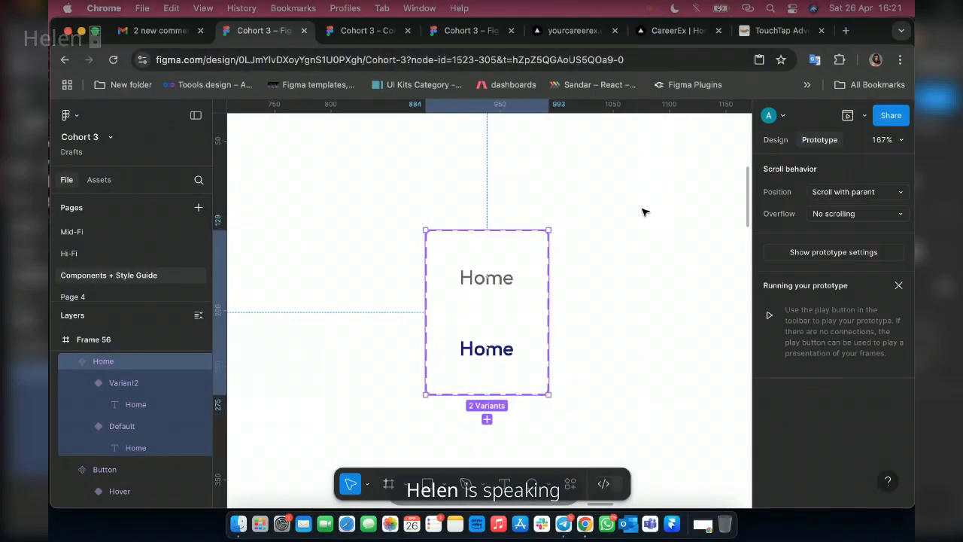
{"action": "left_click", "coordinate": [510, 296]}
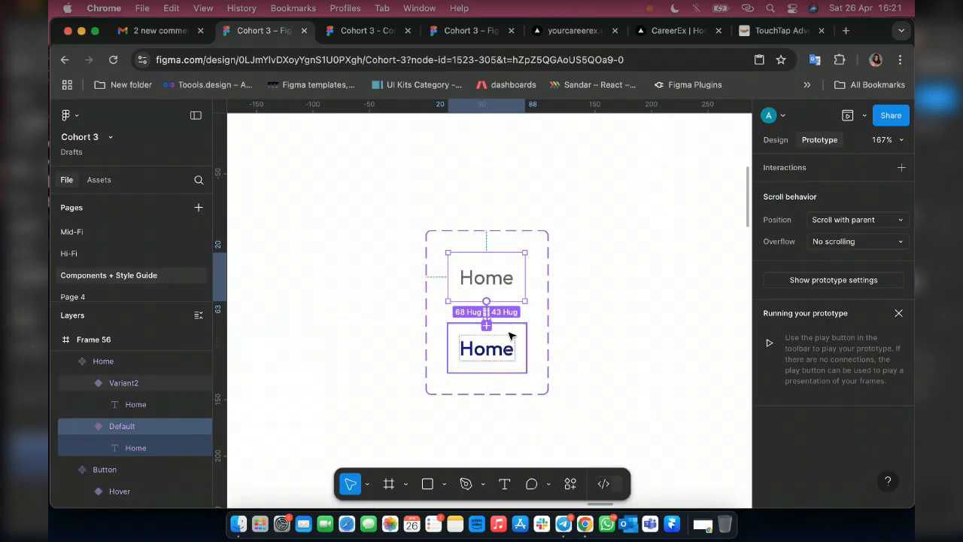
{"action": "left_click_drag", "start_coordinate": [509, 335], "coordinate": [512, 339]}
{"action": "left_click", "coordinate": [519, 388]}
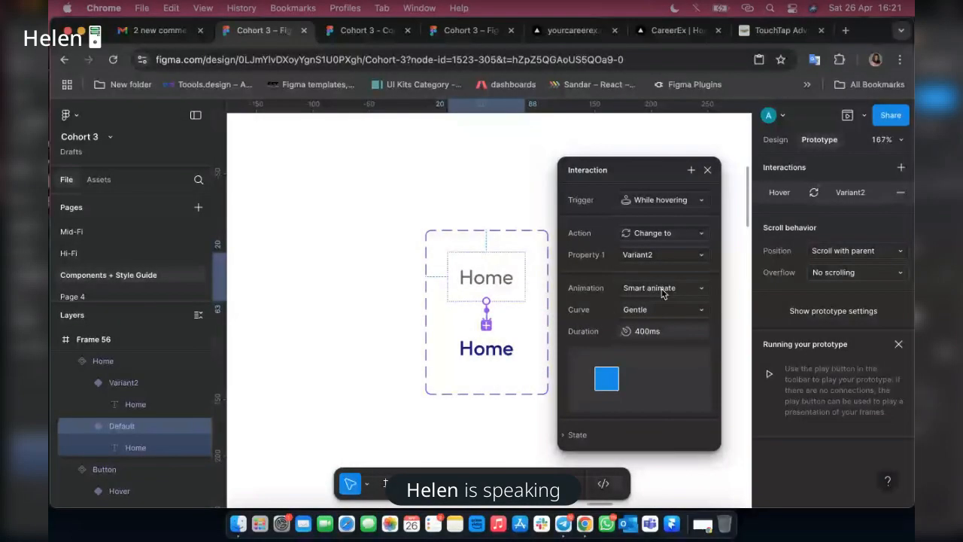
{"action": "left_click", "coordinate": [663, 293]}
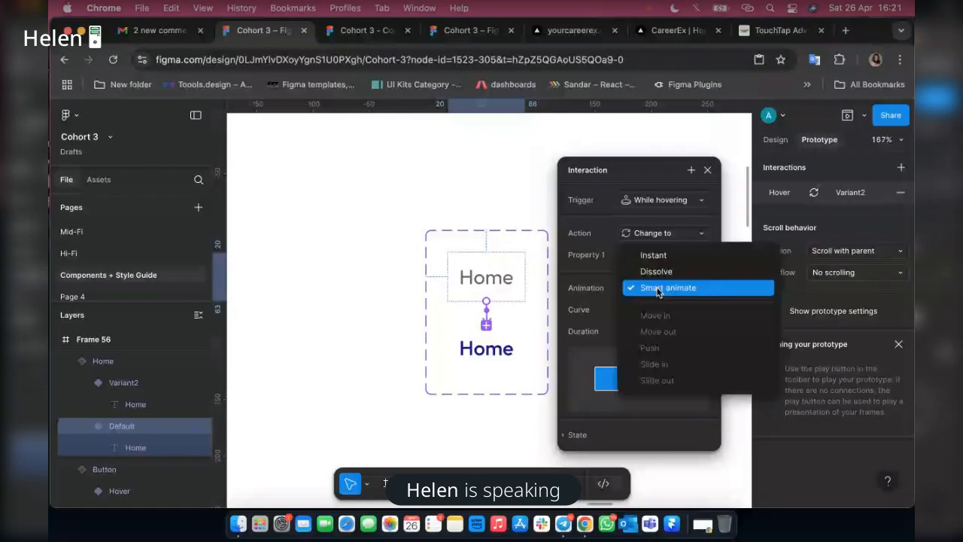
{"action": "left_click", "coordinate": [653, 255]}
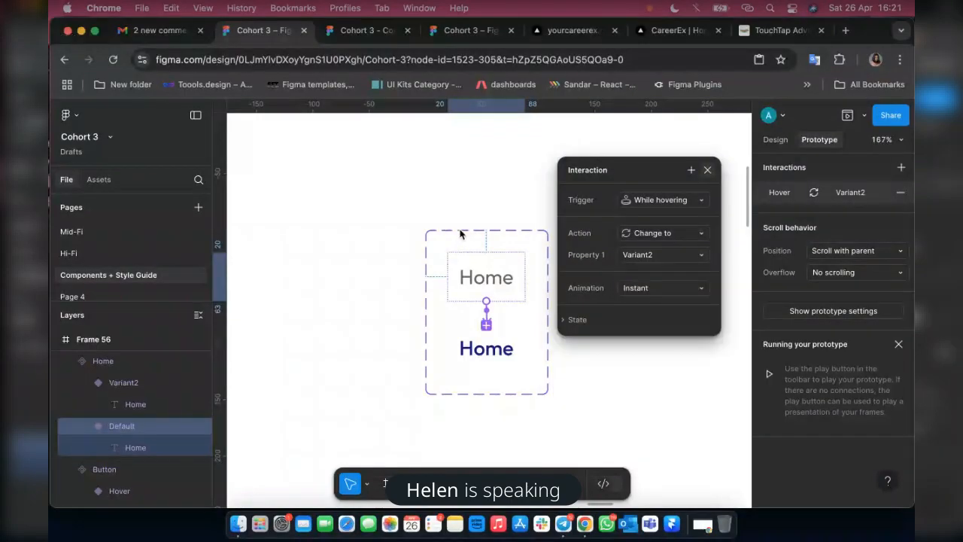
{"action": "left_click", "coordinate": [462, 230]}
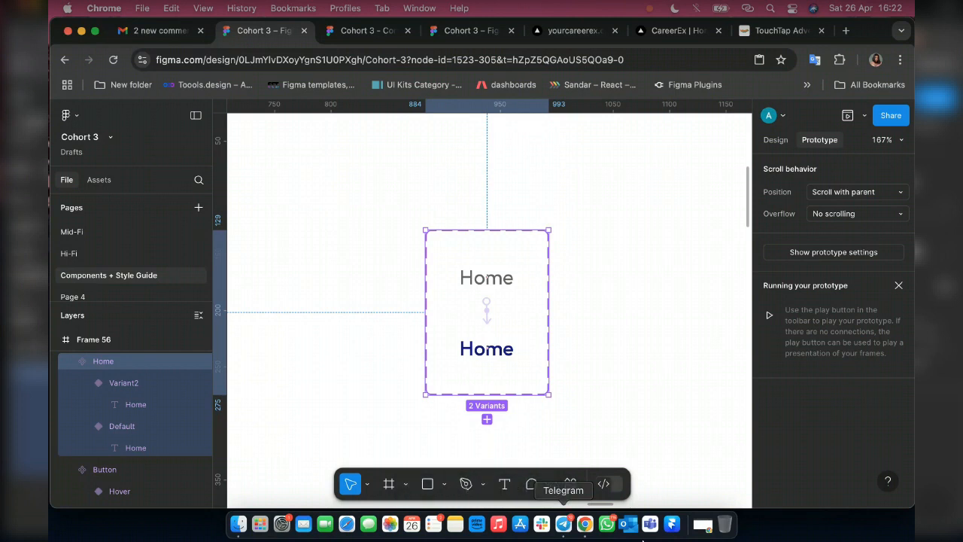
Switch to Telegram, unmute the microphone in the Product Design Cohort 3 call, and return to the Figma canvas.
{"action": "left_click", "coordinate": [565, 522]}
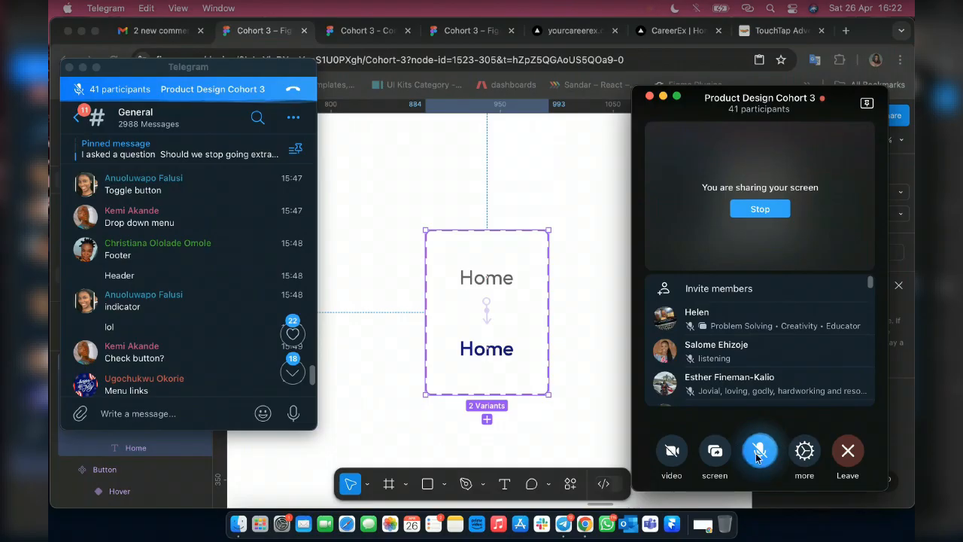
{"action": "left_click", "coordinate": [758, 451]}
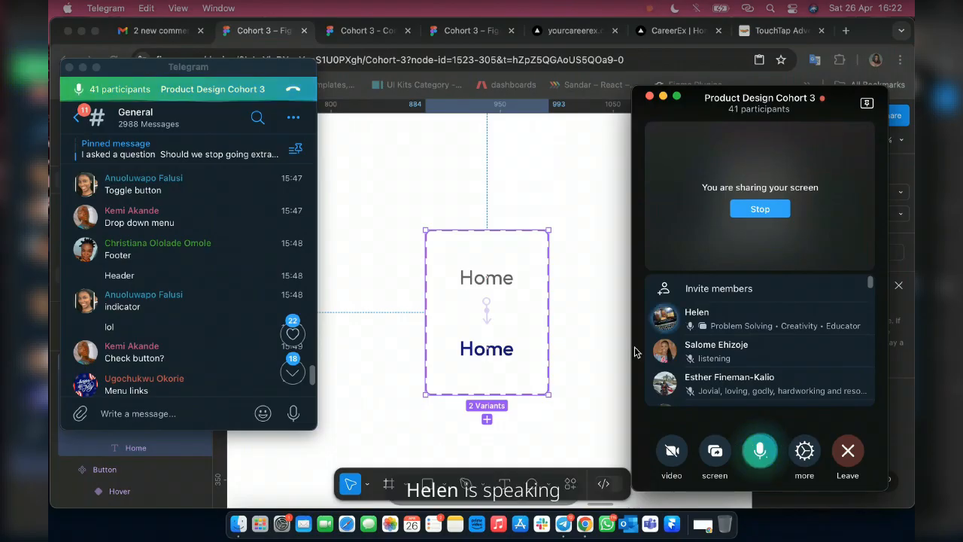
{"action": "left_click", "coordinate": [570, 250]}
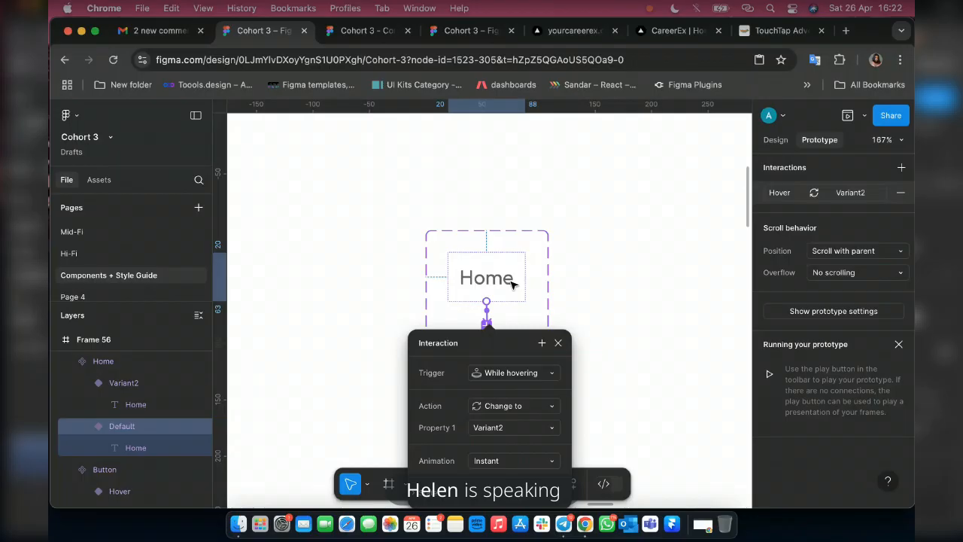
Rename the Home component set as "Home- Hover".
{"action": "left_click", "coordinate": [496, 236]}
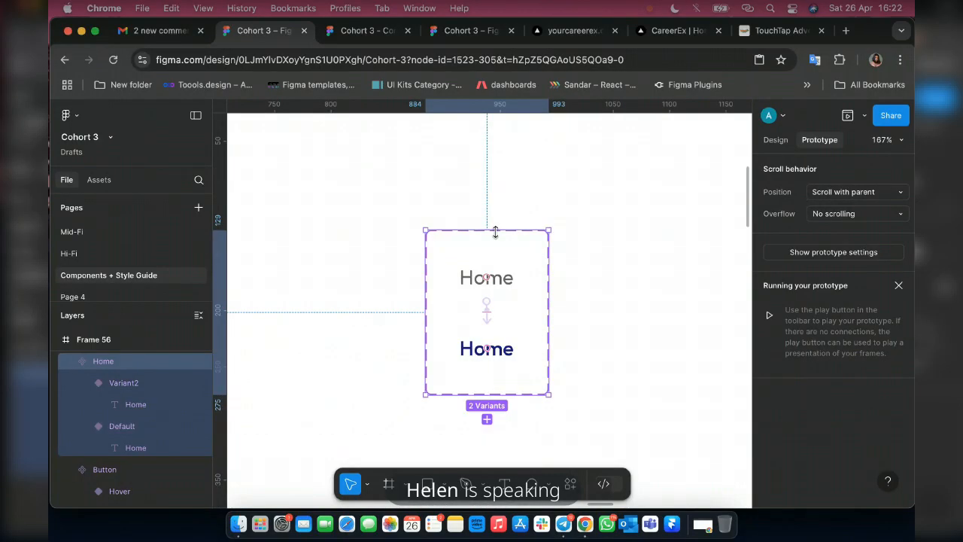
{"action": "double_click", "coordinate": [110, 363]}
{"action": "left_click", "coordinate": [110, 362]}
{"action": "type", "text": "- Hover"}
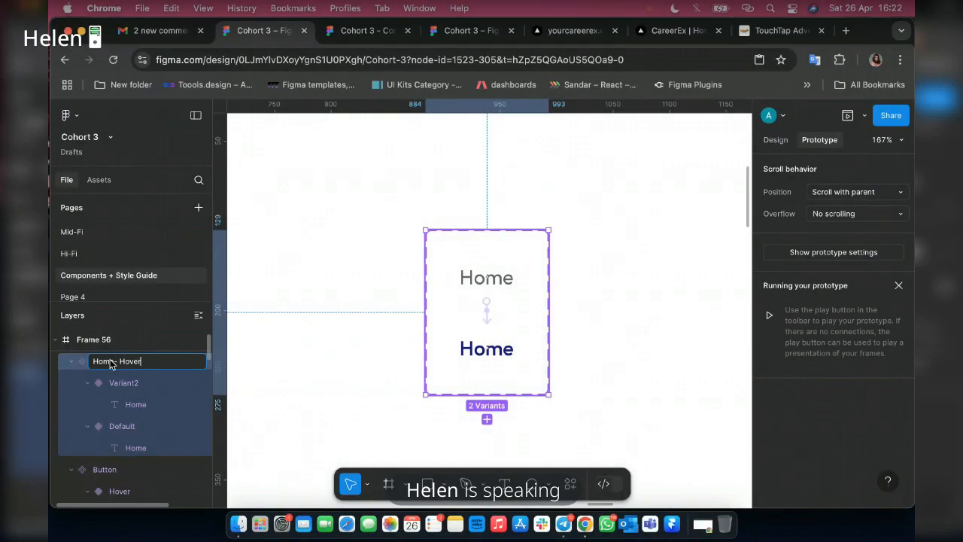
{"action": "left_click", "coordinate": [437, 276]}
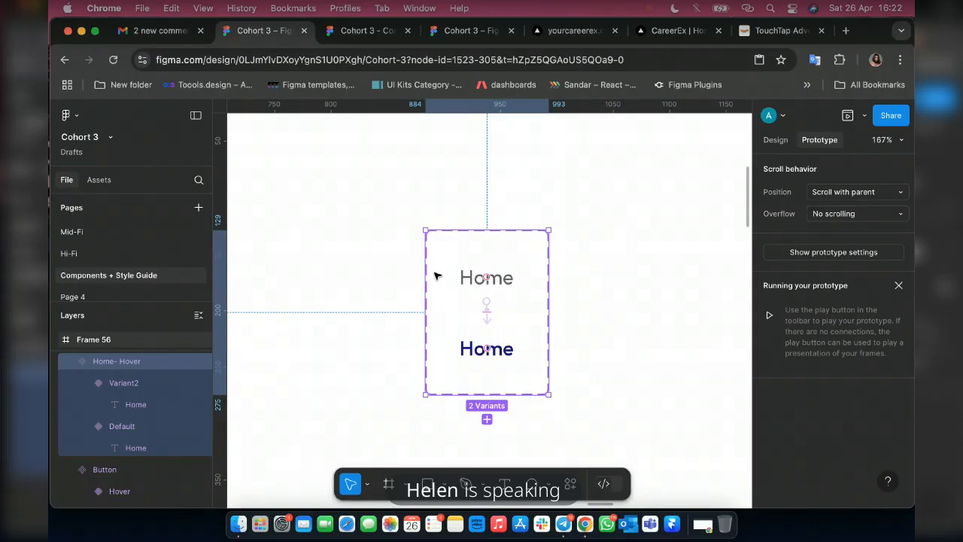
Duplicate the Home- Hover component set and place the copy to the right of the original, level with it.
{"action": "key", "text": "super+d"}
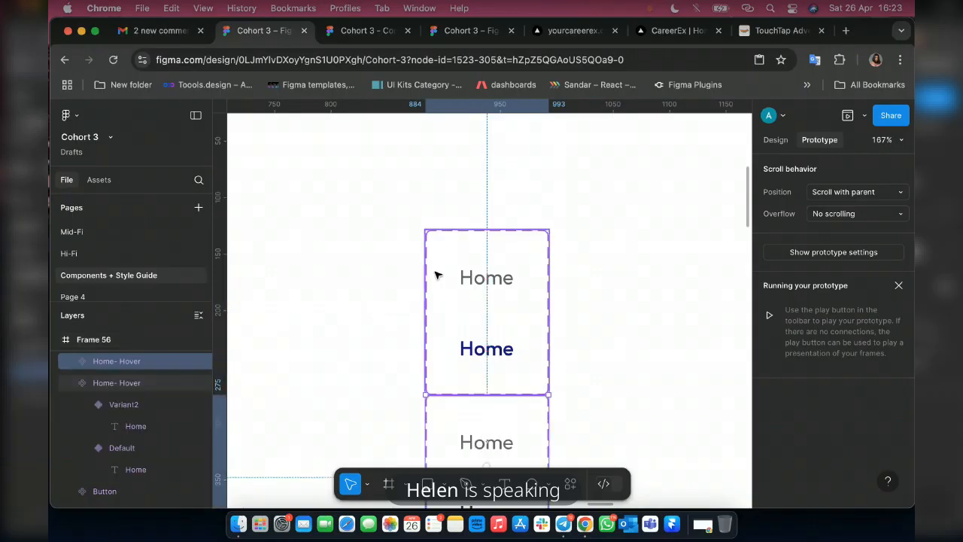
{"action": "scroll", "coordinate": [544, 413], "scroll_direction": "down", "scroll_amount": 3}
{"action": "scroll", "coordinate": [544, 408], "scroll_direction": "down", "scroll_amount": 5}
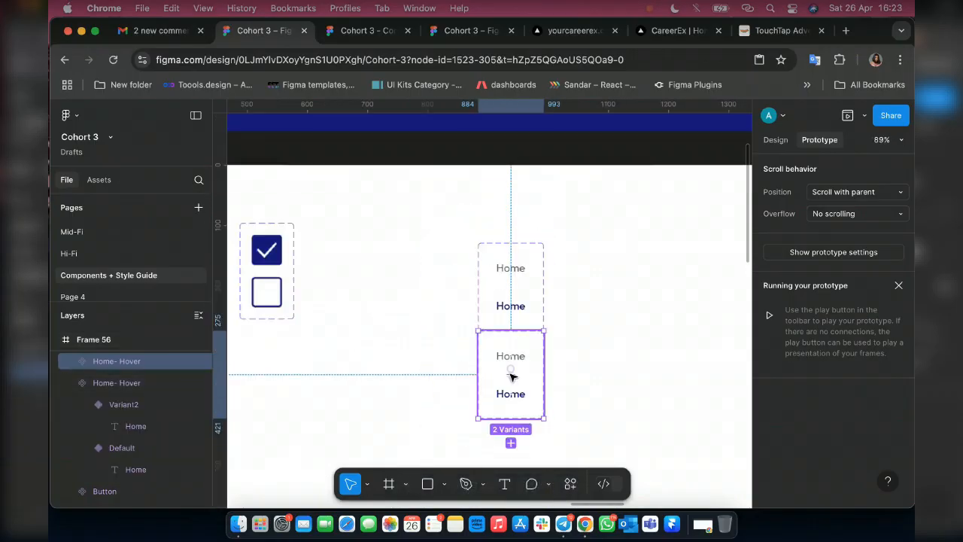
{"action": "left_click", "coordinate": [511, 360]}
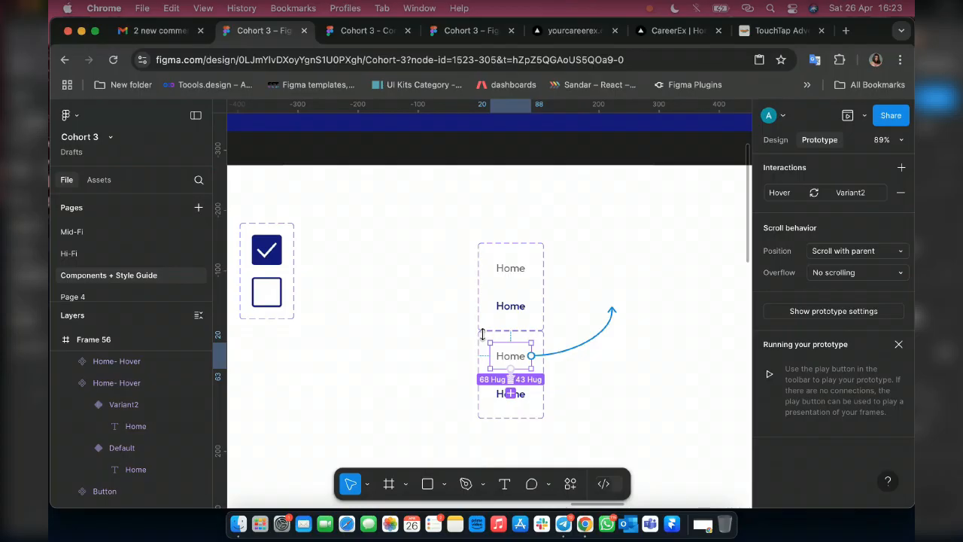
{"action": "left_click", "coordinate": [482, 332]}
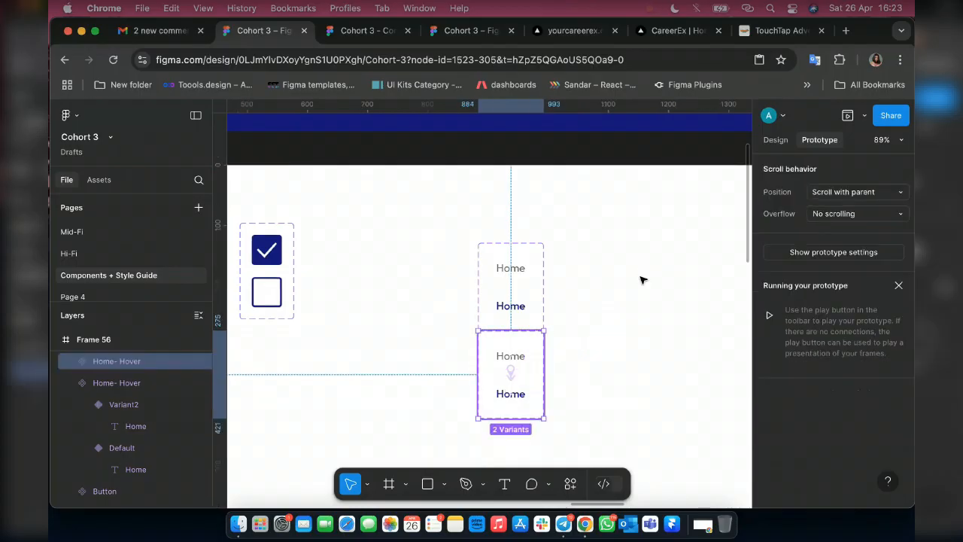
{"action": "left_click_drag", "start_coordinate": [511, 350], "coordinate": [615, 257]}
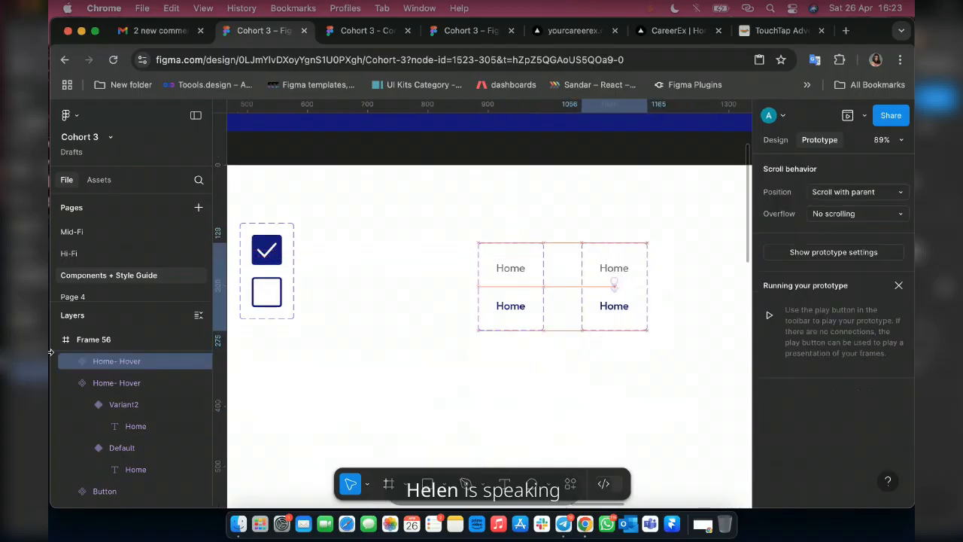
Rename the duplicated component set as "Home-Bouncy".
{"action": "double_click", "coordinate": [117, 361]}
{"action": "type", "text": "Home-"}
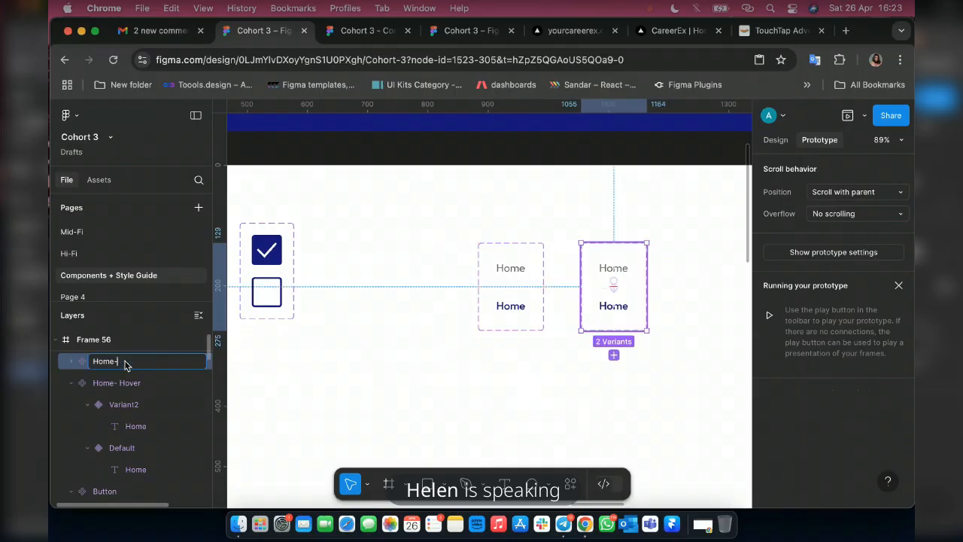
{"action": "type", "text": "o"}
{"action": "key", "text": "BackSpace"}
{"action": "type", "text": "Bouncy"}
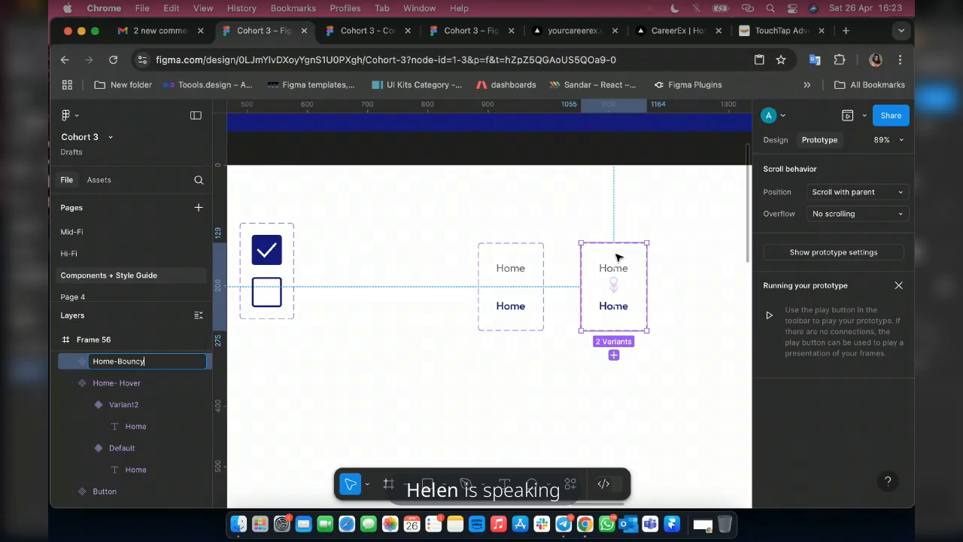
{"action": "left_click", "coordinate": [618, 260]}
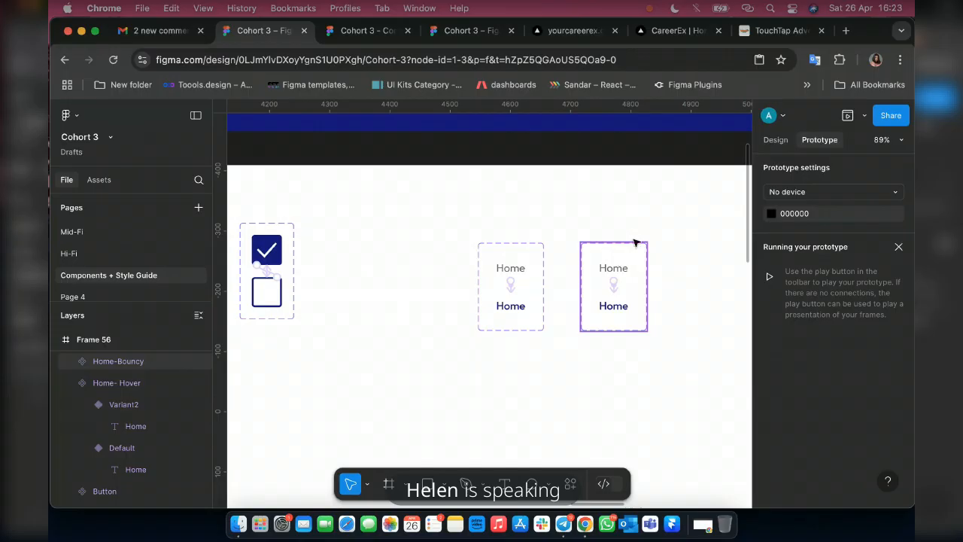
{"action": "left_click", "coordinate": [632, 242]}
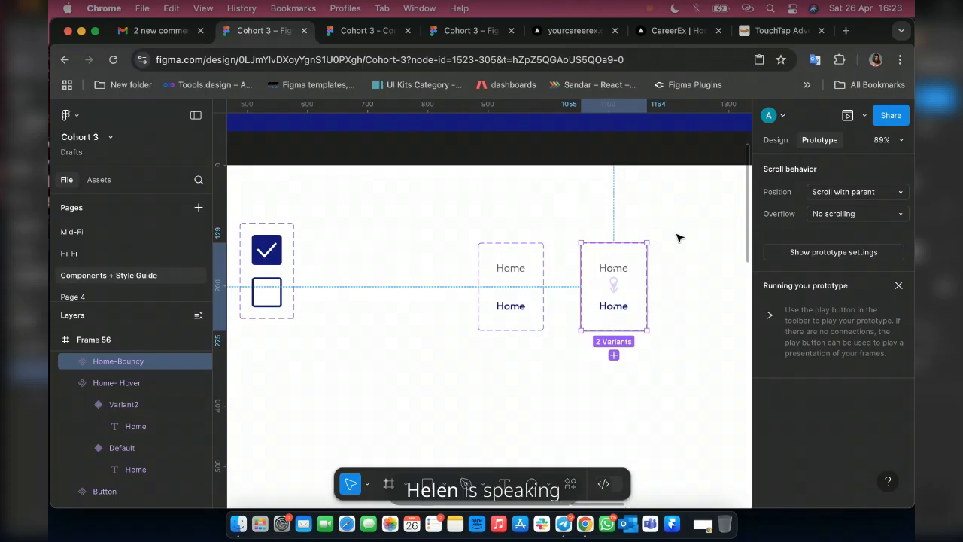
Examine the hover interaction of the Home-Bouncy Default variant and compare it with the one in Home- Hover.
{"action": "scroll", "coordinate": [609, 286], "scroll_direction": "up", "scroll_amount": 10}
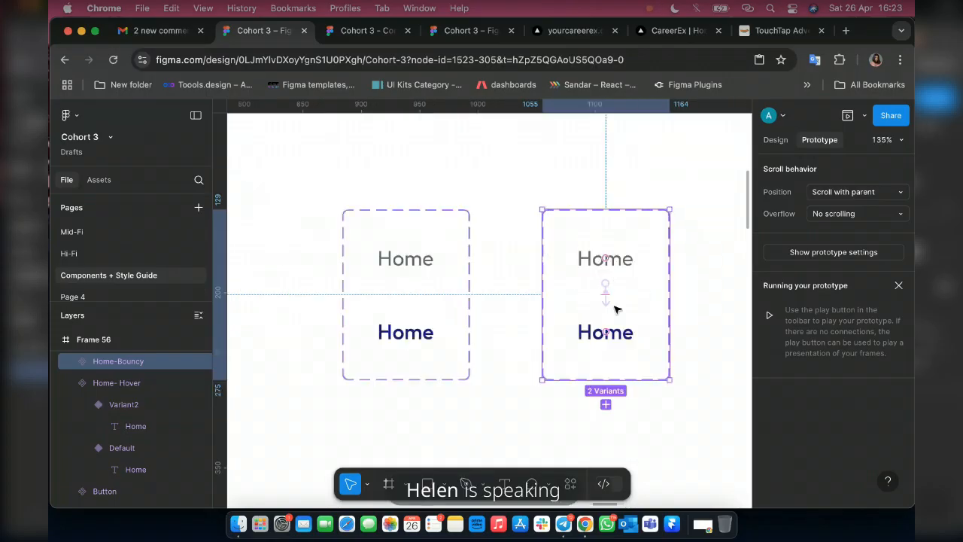
{"action": "left_click", "coordinate": [609, 286]}
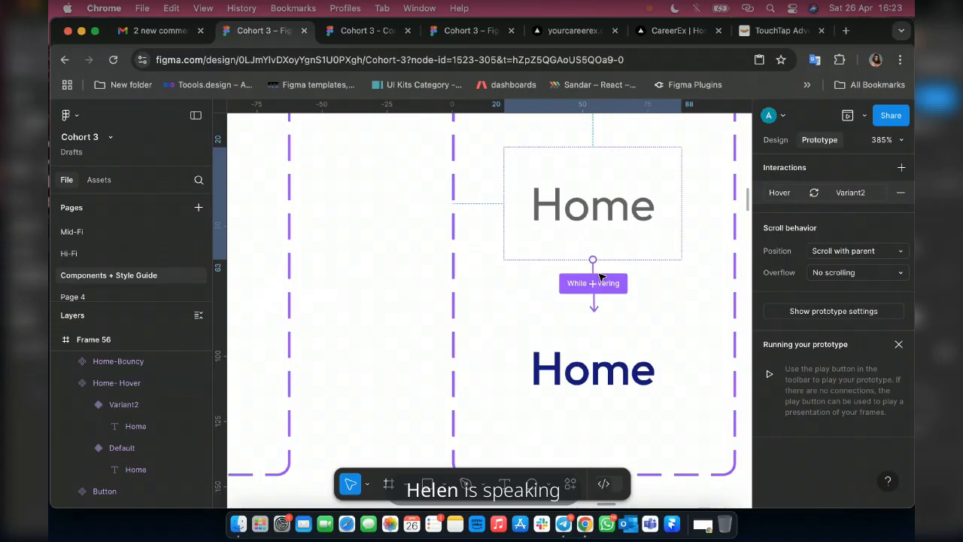
{"action": "left_click", "coordinate": [609, 286]}
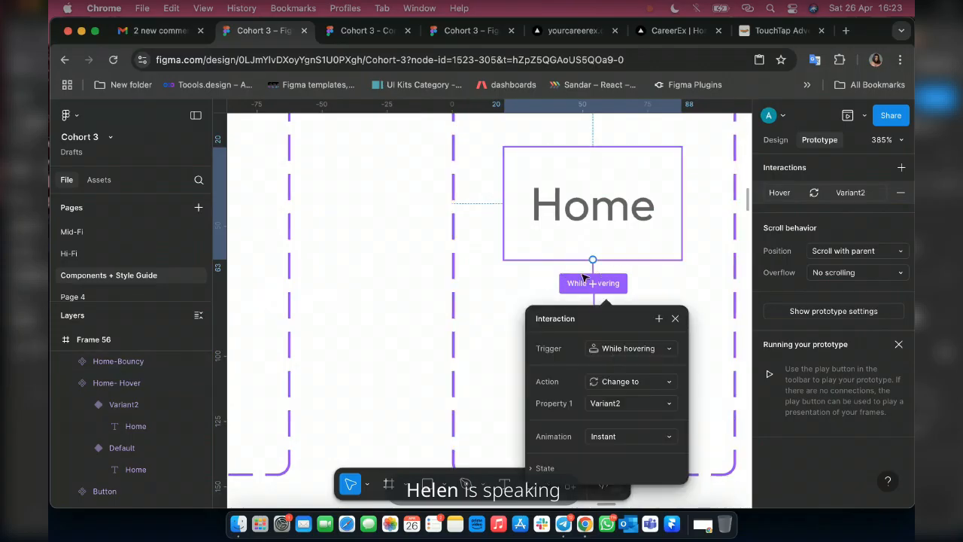
{"action": "scroll", "coordinate": [487, 273], "scroll_direction": "left", "scroll_amount": 5}
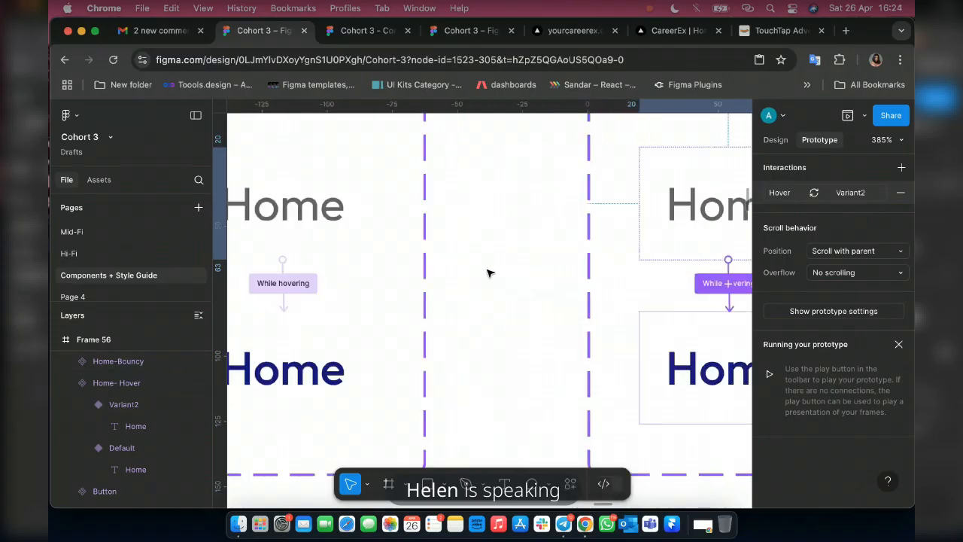
{"action": "scroll", "coordinate": [488, 273], "scroll_direction": "left", "scroll_amount": 5}
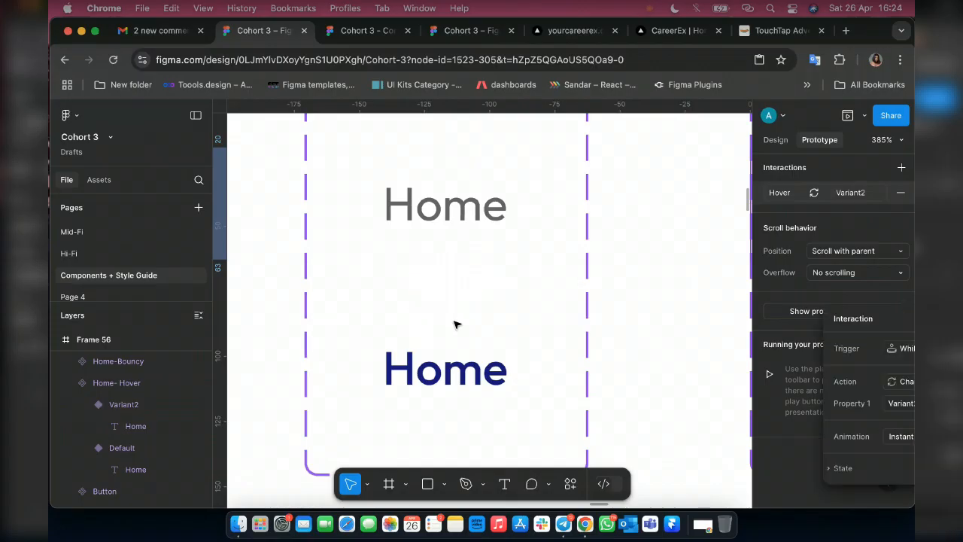
{"action": "scroll", "coordinate": [465, 325], "scroll_direction": "right", "scroll_amount": 4}
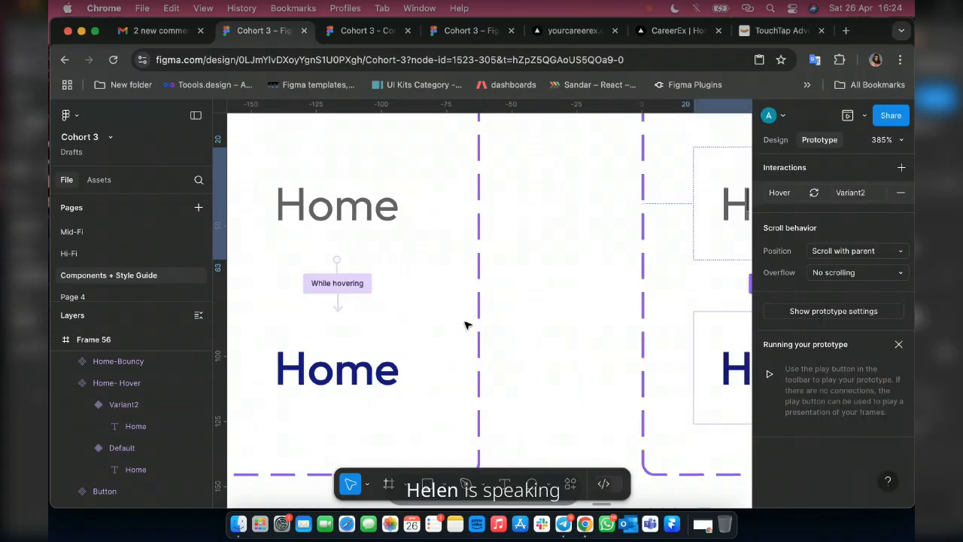
{"action": "scroll", "coordinate": [465, 325], "scroll_direction": "right", "scroll_amount": 8}
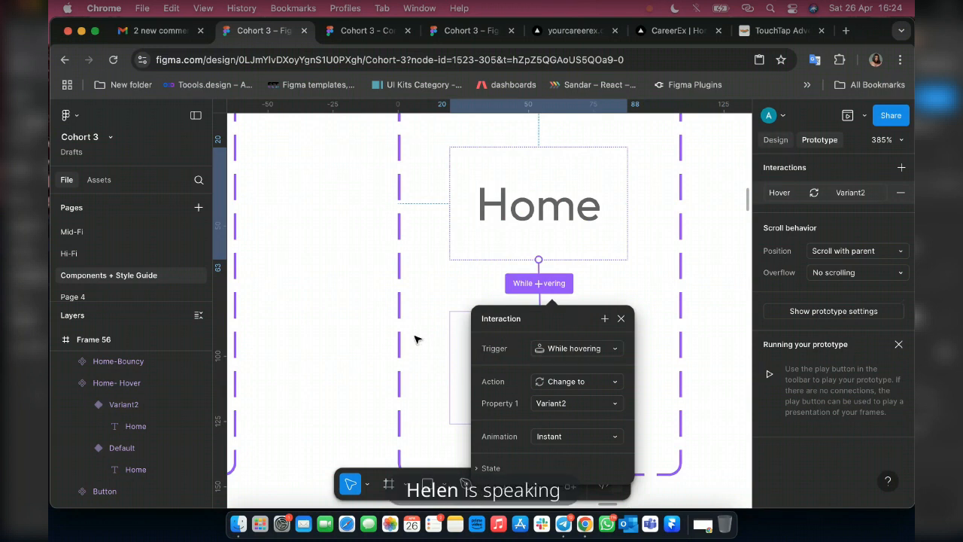
Detach the text style from the Home label in the Home-Bouncy set's Variant2 and set its font size to 17.
{"action": "key", "text": "super+z"}
{"action": "key", "text": "shift+e"}
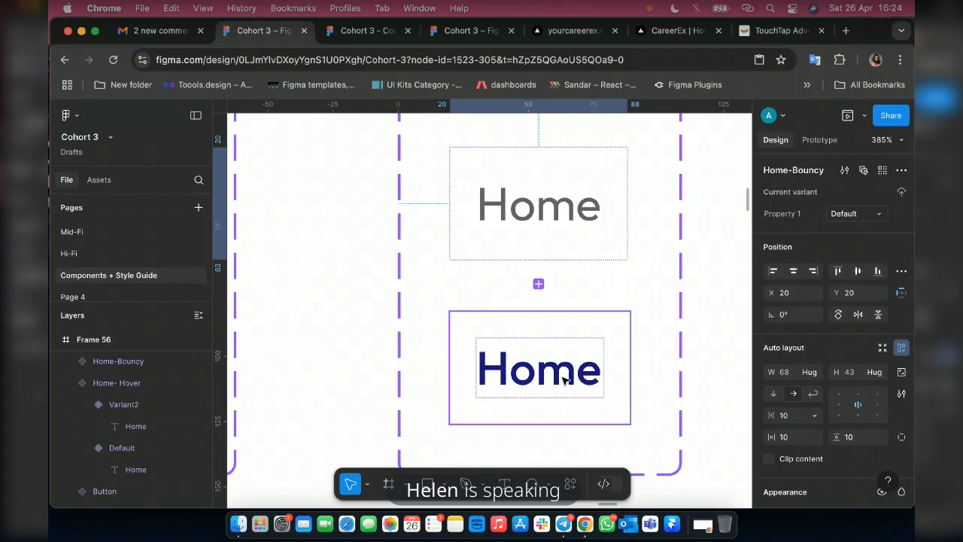
{"action": "left_click", "coordinate": [566, 380]}
{"action": "left_click", "coordinate": [566, 380]}
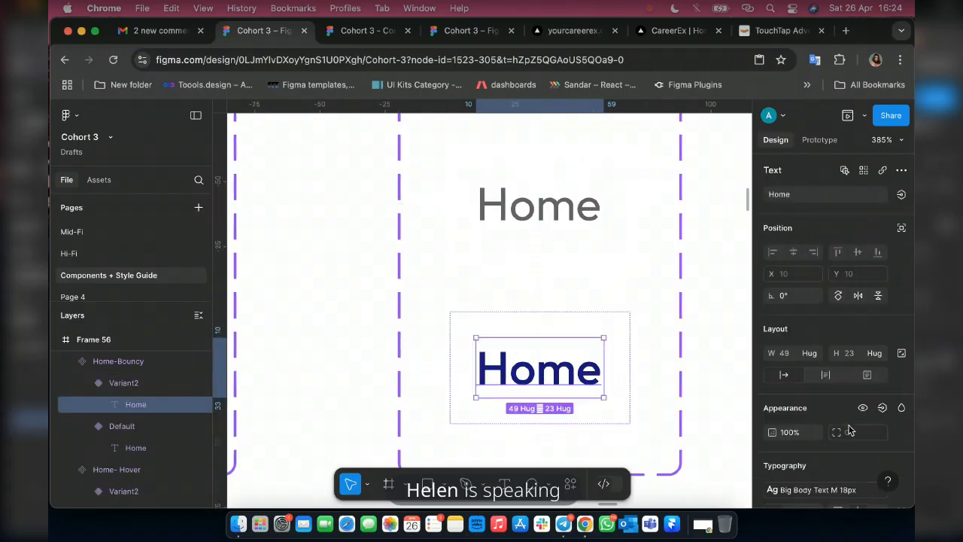
{"action": "scroll", "coordinate": [849, 429], "scroll_direction": "down", "scroll_amount": 2}
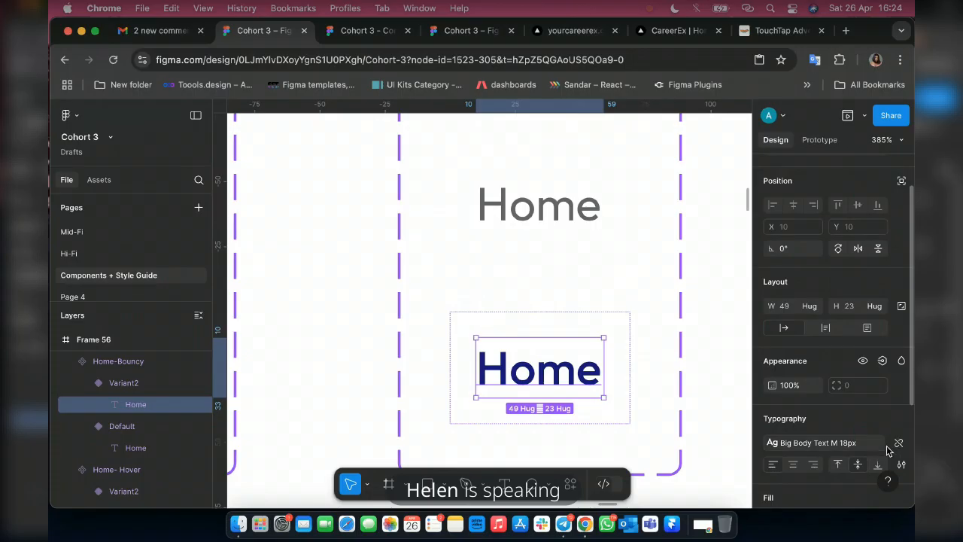
{"action": "left_click", "coordinate": [897, 443]}
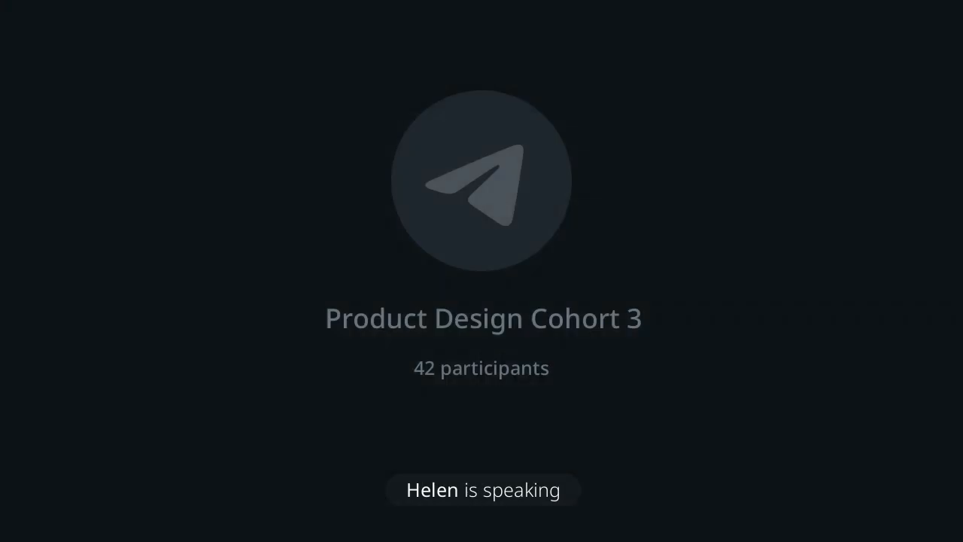
{"action": "left_click", "coordinate": [848, 466]}
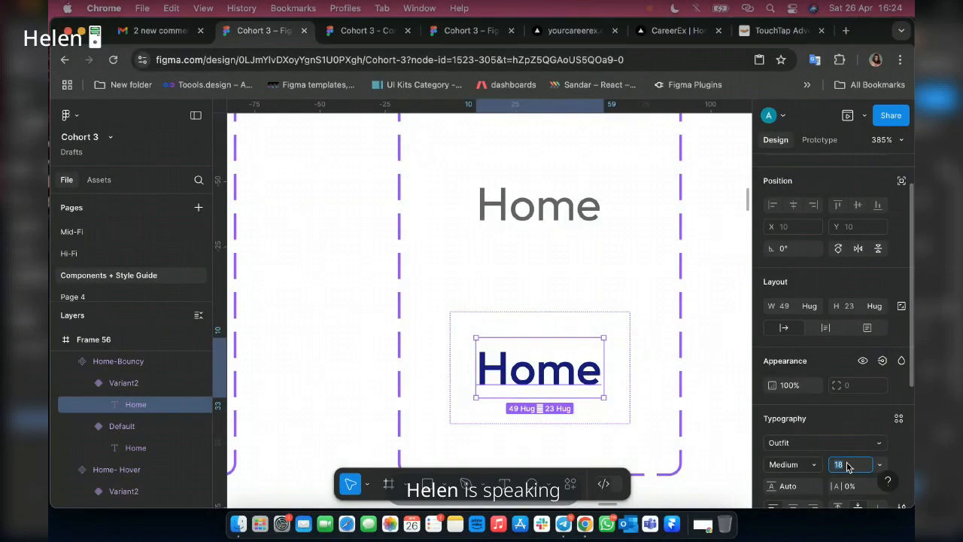
{"action": "type", "text": "17"}
{"action": "key", "text": "Return"}
Tighten the letter spacing of the Home label in Home-Bouncy's Variant2 to -5%.
{"action": "scroll", "coordinate": [857, 357], "scroll_direction": "down", "scroll_amount": 5}
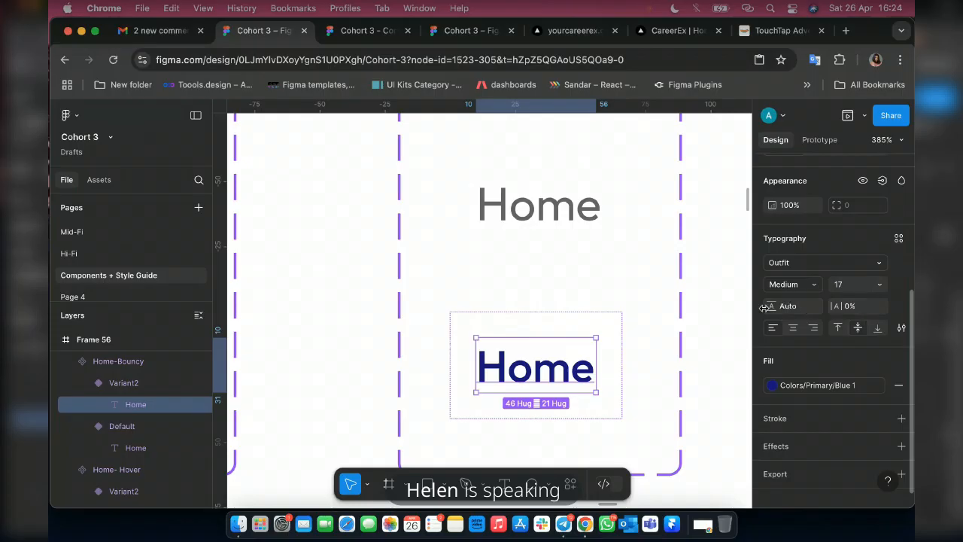
{"action": "left_click", "coordinate": [852, 306]}
{"action": "type", "text": "-3"}
{"action": "key", "text": "Return"}
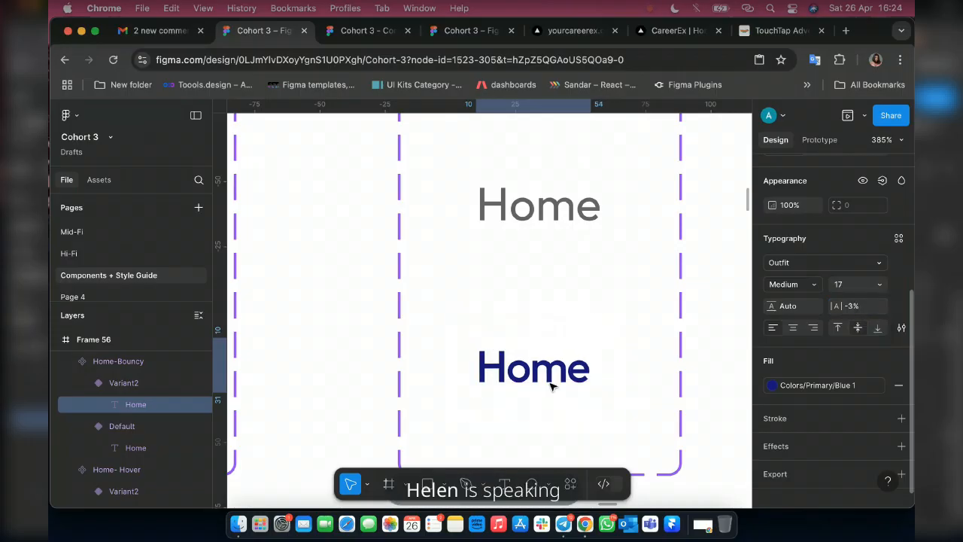
{"action": "left_click", "coordinate": [855, 309]}
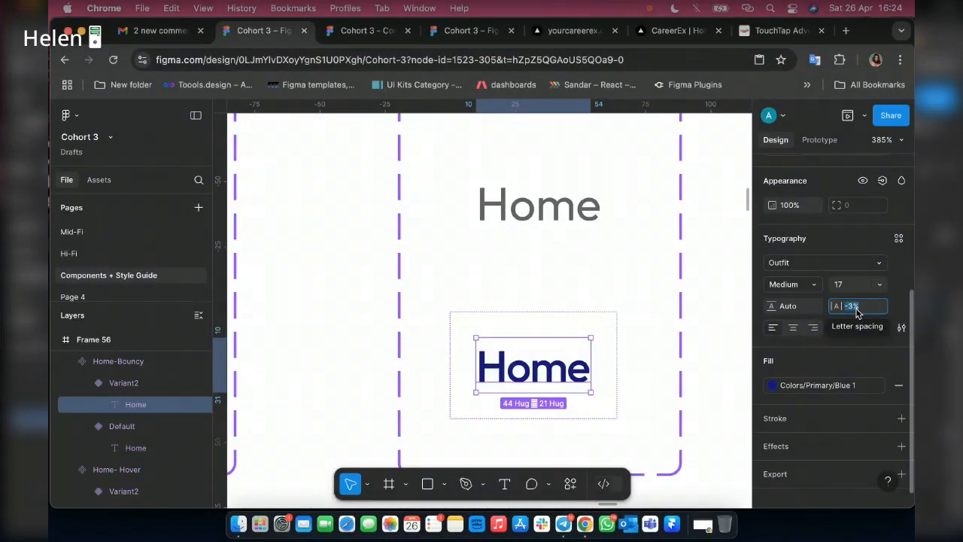
{"action": "key", "text": "Up"}
{"action": "key", "text": "Up"}
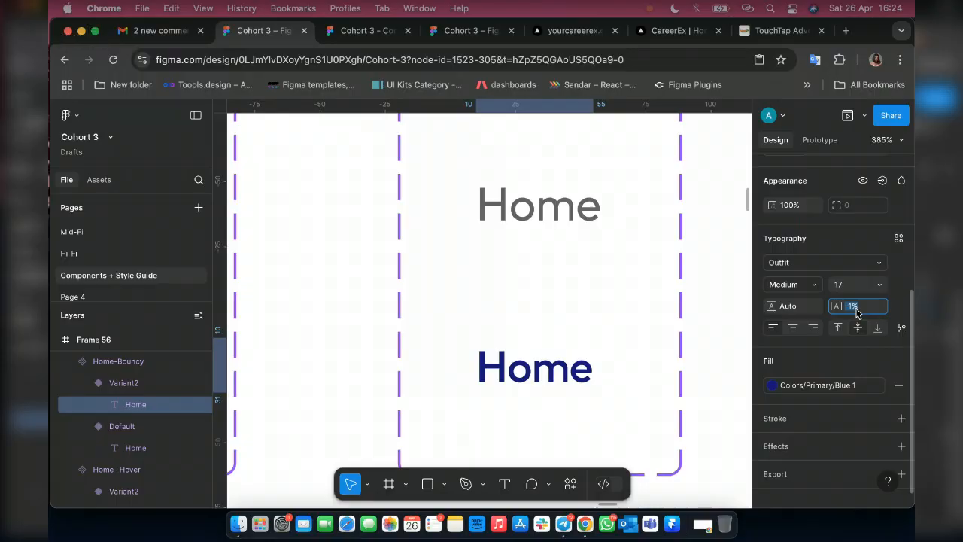
{"action": "key", "text": "Down"}
{"action": "key", "text": "Down"}
{"action": "key", "text": "Down"}
{"action": "key", "text": "Down"}
{"action": "key", "text": "Down"}
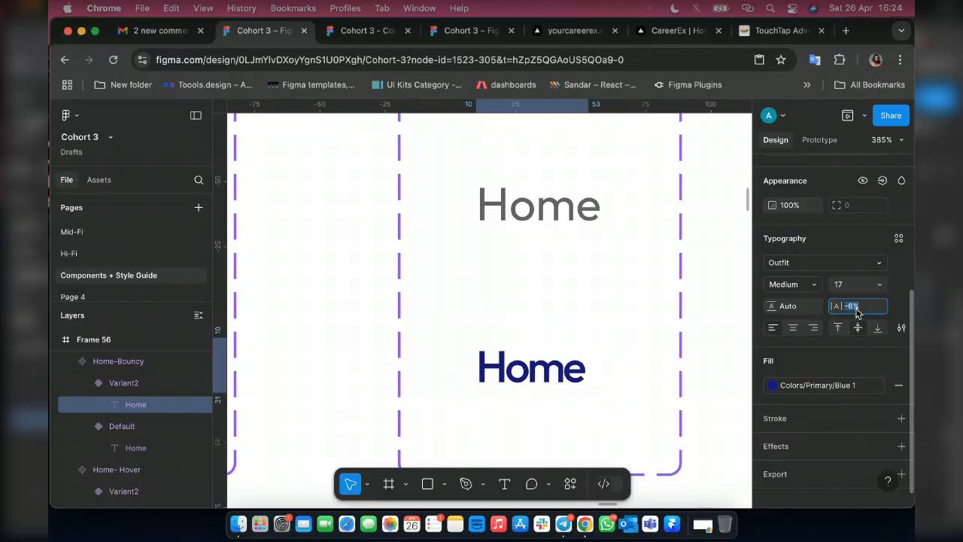
{"action": "key", "text": "Up"}
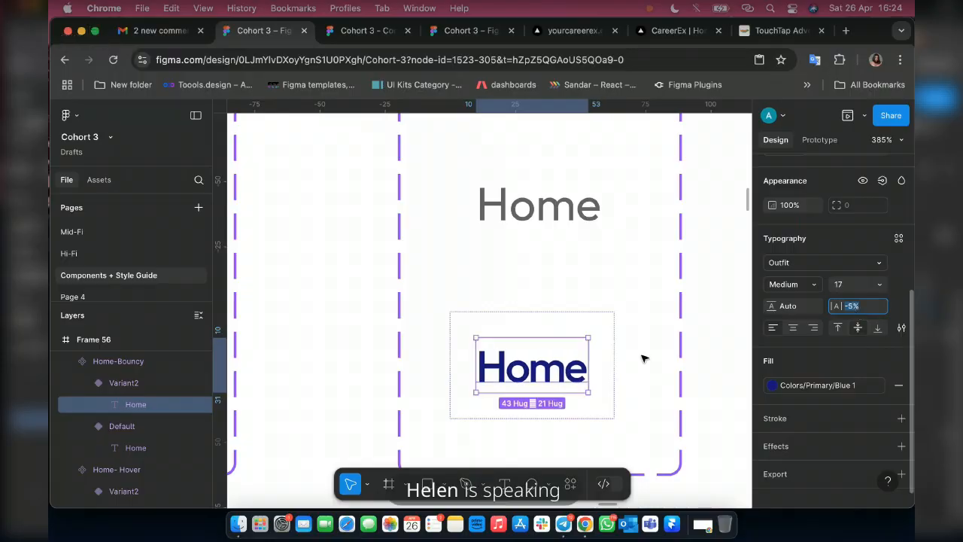
Examine the auto layout settings of Home-Bouncy's Variant2 and compare the Default Home label's typography in Home- Hover and Home-Bouncy.
{"action": "left_click", "coordinate": [608, 323]}
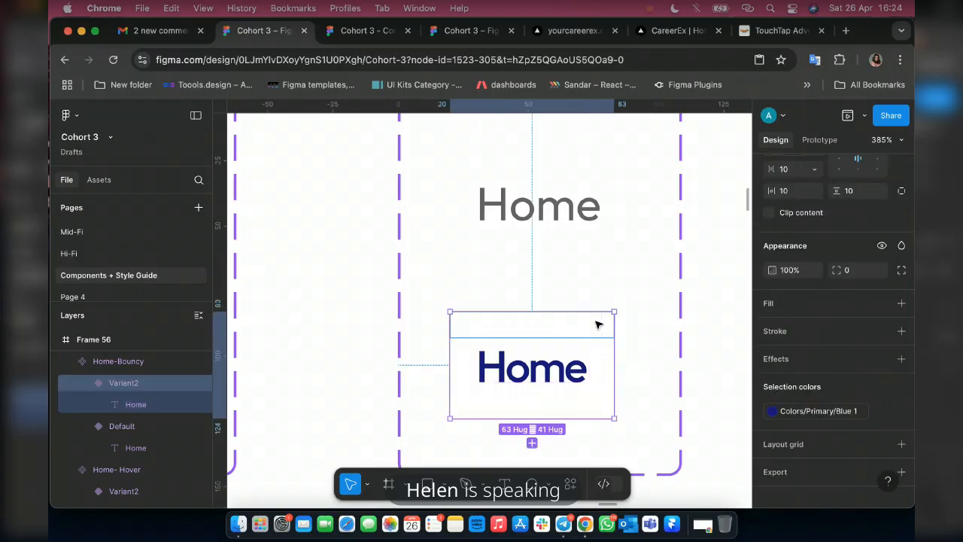
{"action": "left_click", "coordinate": [597, 322]}
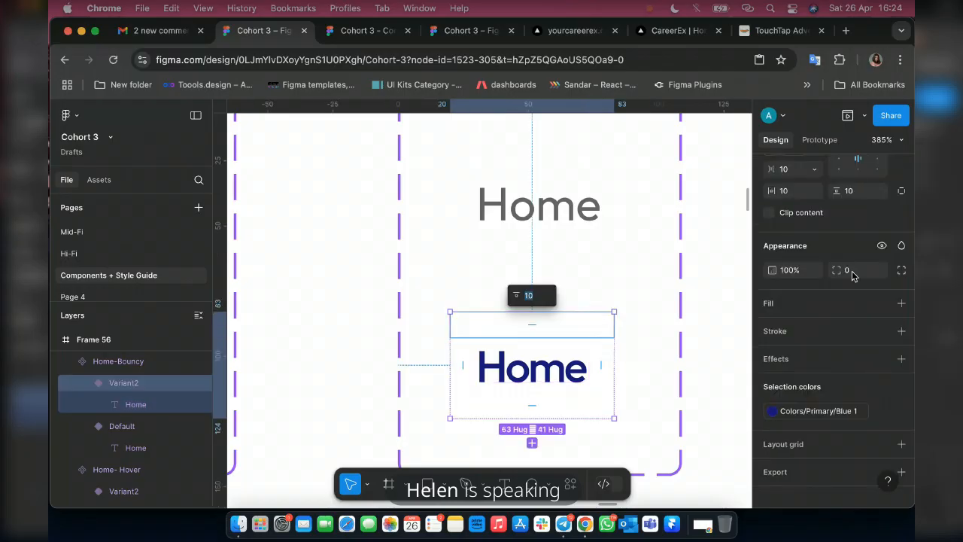
{"action": "scroll", "coordinate": [856, 301], "scroll_direction": "up", "scroll_amount": 5}
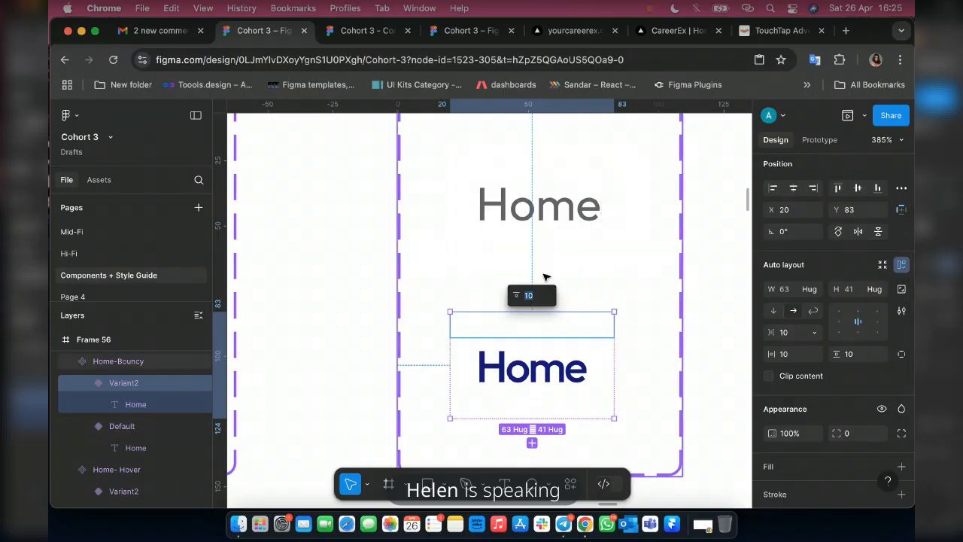
{"action": "scroll", "coordinate": [408, 265], "scroll_direction": "left", "scroll_amount": 5}
{"action": "scroll", "coordinate": [409, 265], "scroll_direction": "left", "scroll_amount": 2}
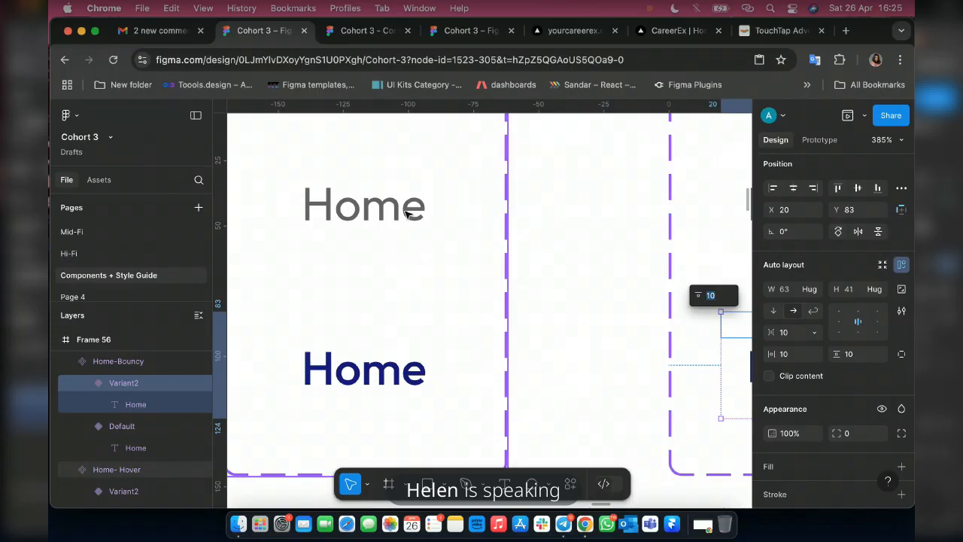
{"action": "left_click", "coordinate": [405, 214]}
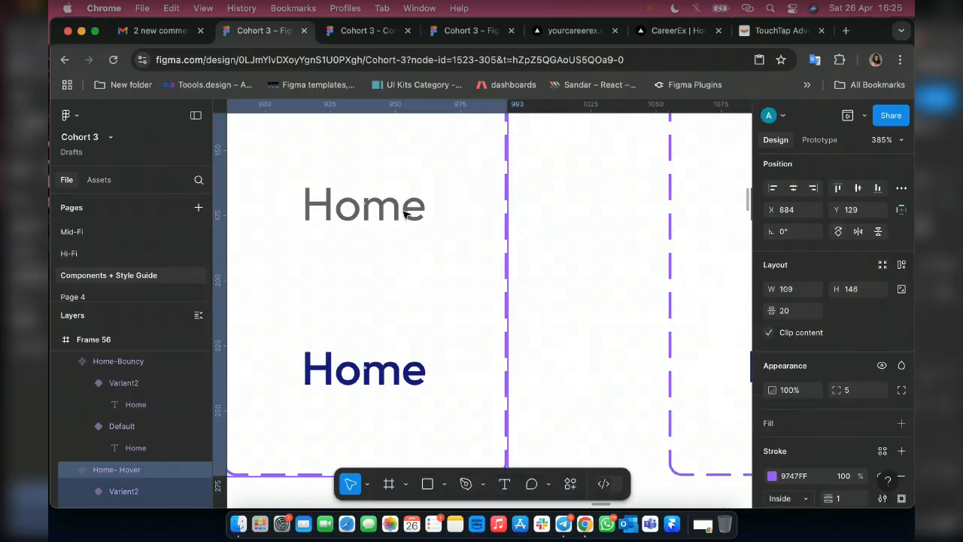
{"action": "double_click", "coordinate": [405, 214]}
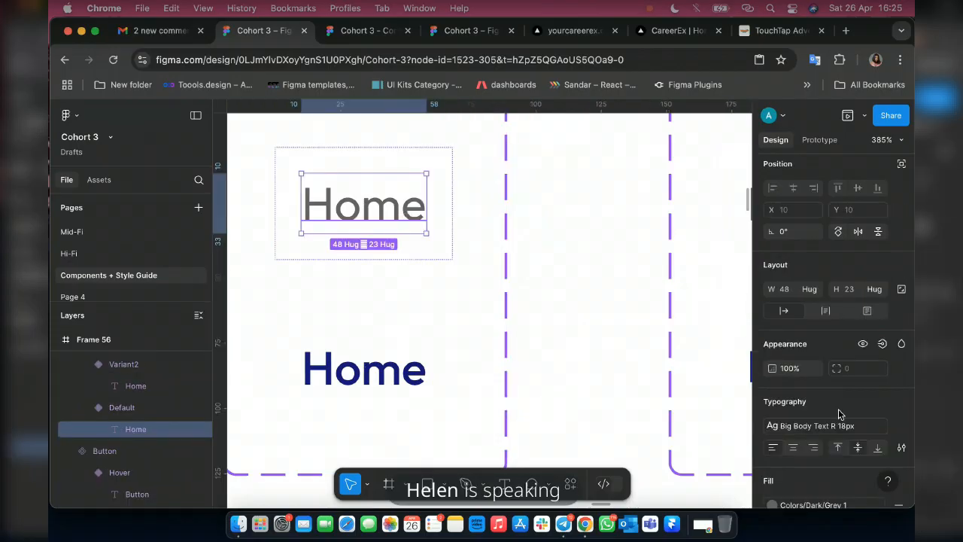
{"action": "scroll", "coordinate": [444, 249], "scroll_direction": "right", "scroll_amount": 4}
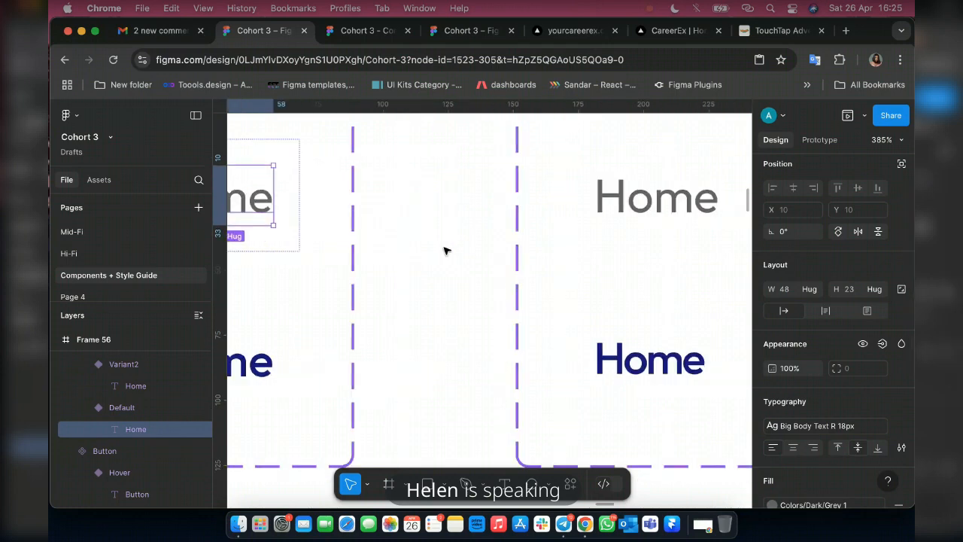
{"action": "left_click", "coordinate": [648, 206]}
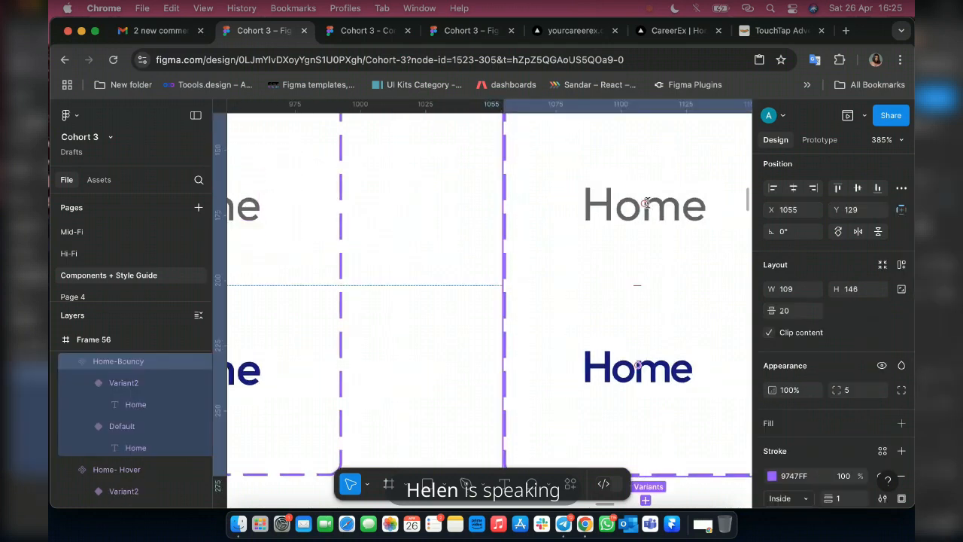
{"action": "double_click", "coordinate": [646, 203]}
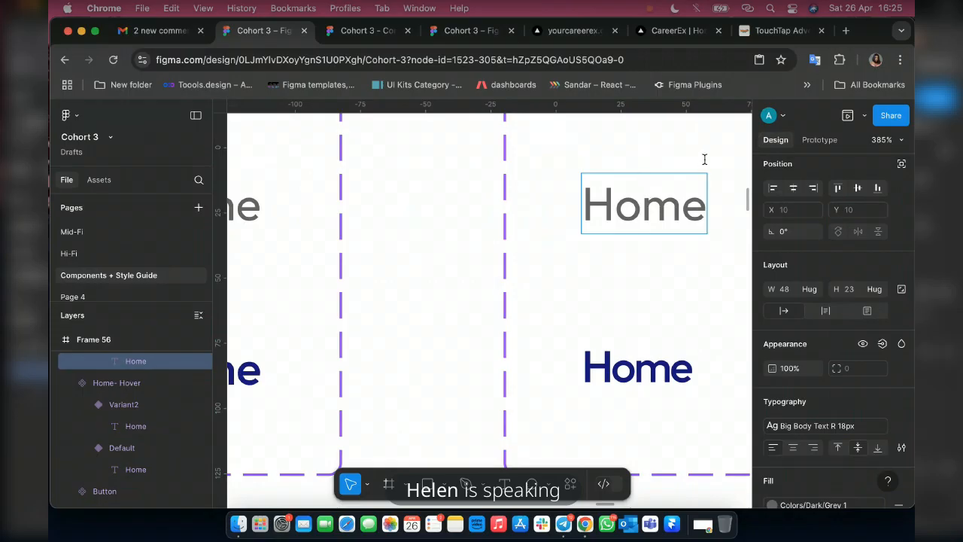
{"action": "key", "text": "Escape"}
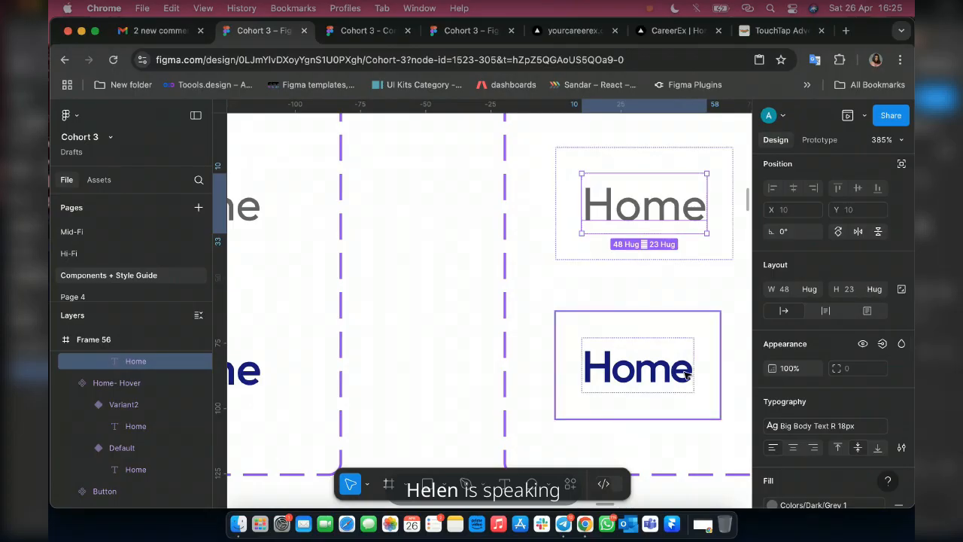
Set the animation of the Home-Bouncy Default variant's while-hovering interaction to Smart animate with the Gentle curve.
{"action": "scroll", "coordinate": [672, 200], "scroll_direction": "right", "scroll_amount": 3}
{"action": "left_click", "coordinate": [660, 193]}
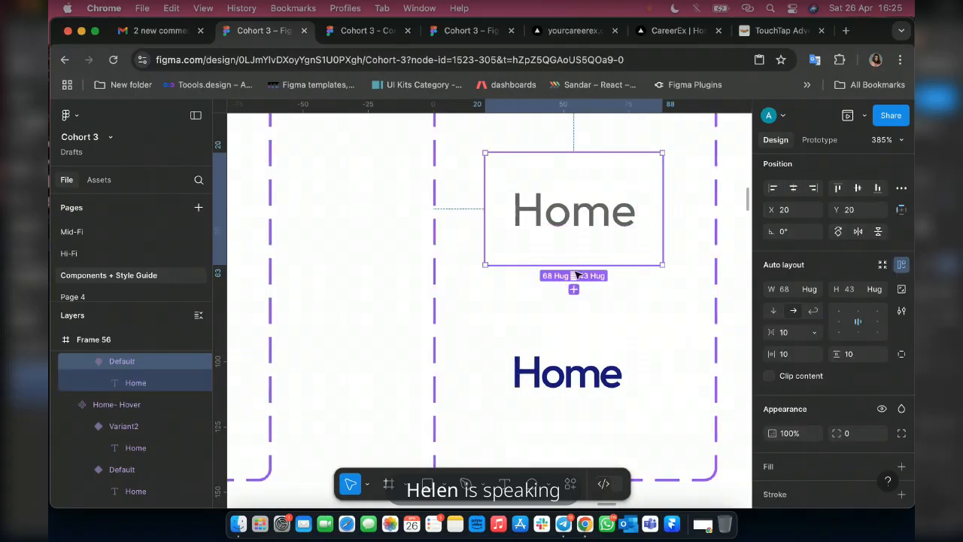
{"action": "left_click", "coordinate": [817, 140]}
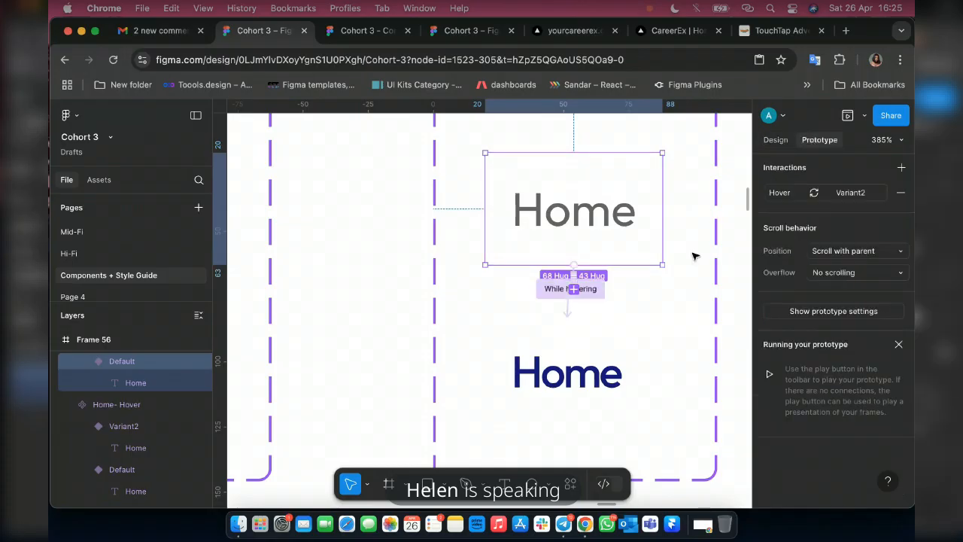
{"action": "left_click", "coordinate": [569, 290]}
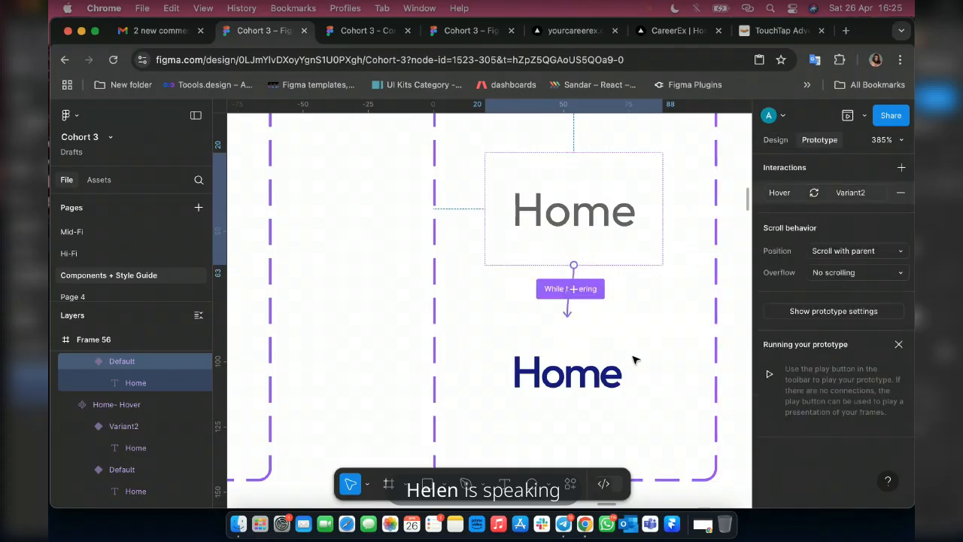
{"action": "scroll", "coordinate": [669, 353], "scroll_direction": "down", "scroll_amount": 3}
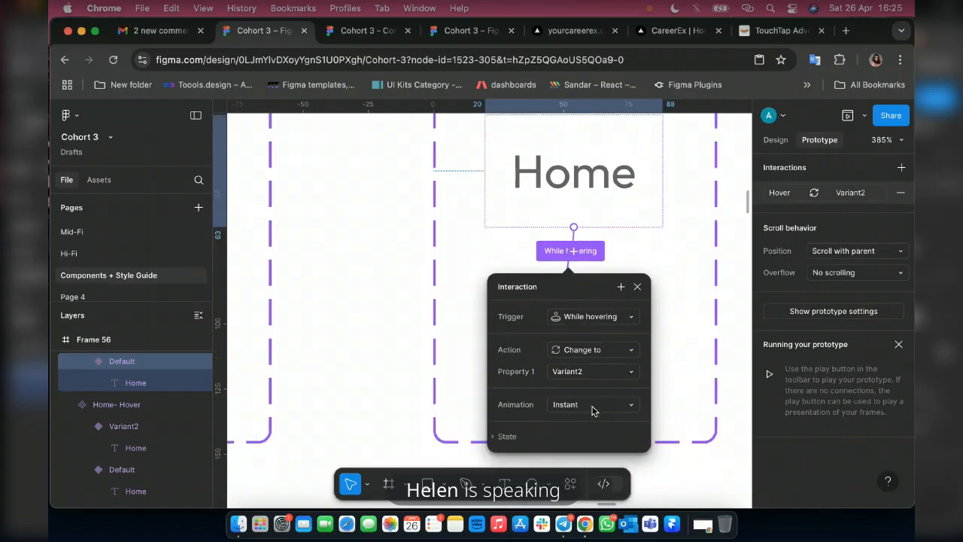
{"action": "left_click", "coordinate": [592, 410]}
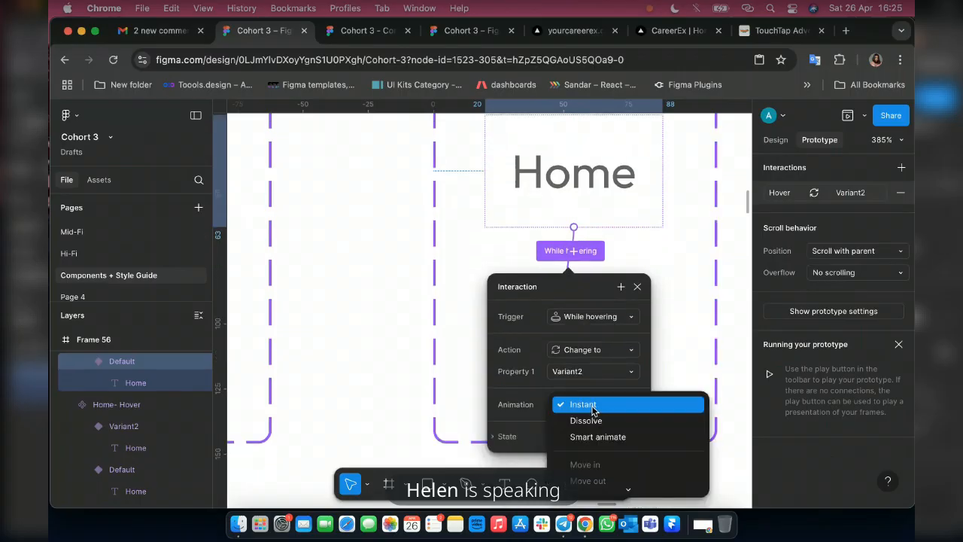
{"action": "left_click", "coordinate": [598, 436]}
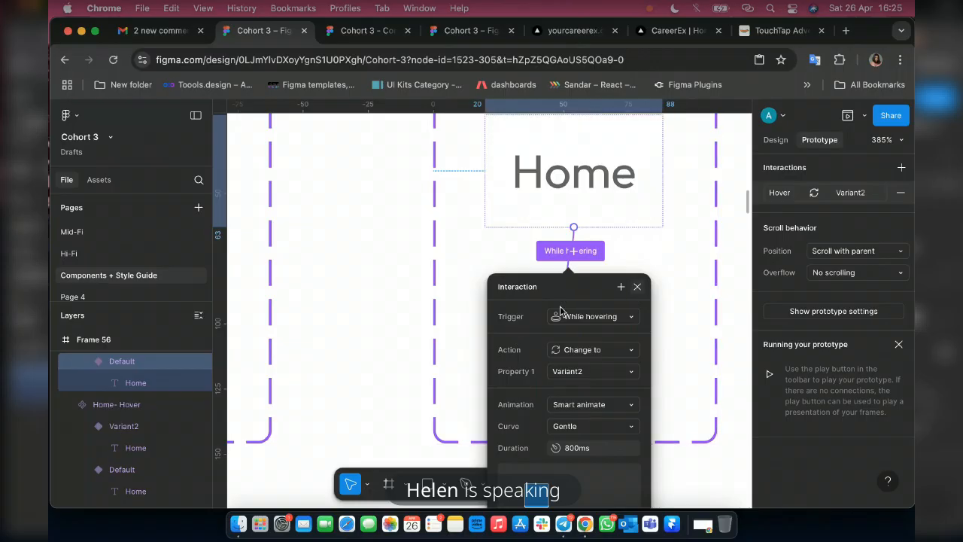
Place instances of the Home- Hover and Home-Bouncy Default variants above the existing components in Frame 58 and test them in the prototype preview.
{"action": "scroll", "coordinate": [554, 315], "scroll_direction": "down", "scroll_amount": 10}
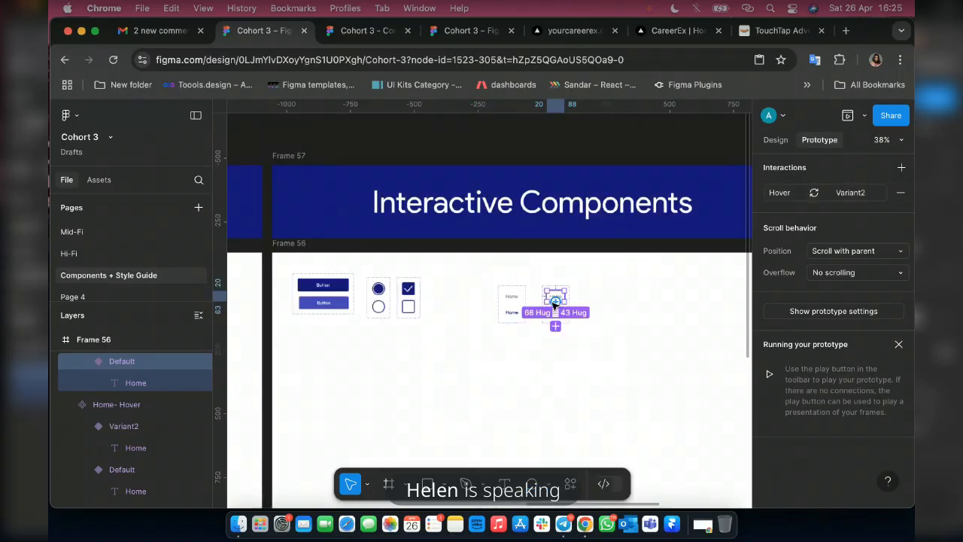
{"action": "scroll", "coordinate": [555, 302], "scroll_direction": "up", "scroll_amount": 3}
{"action": "left_click", "coordinate": [775, 140]}
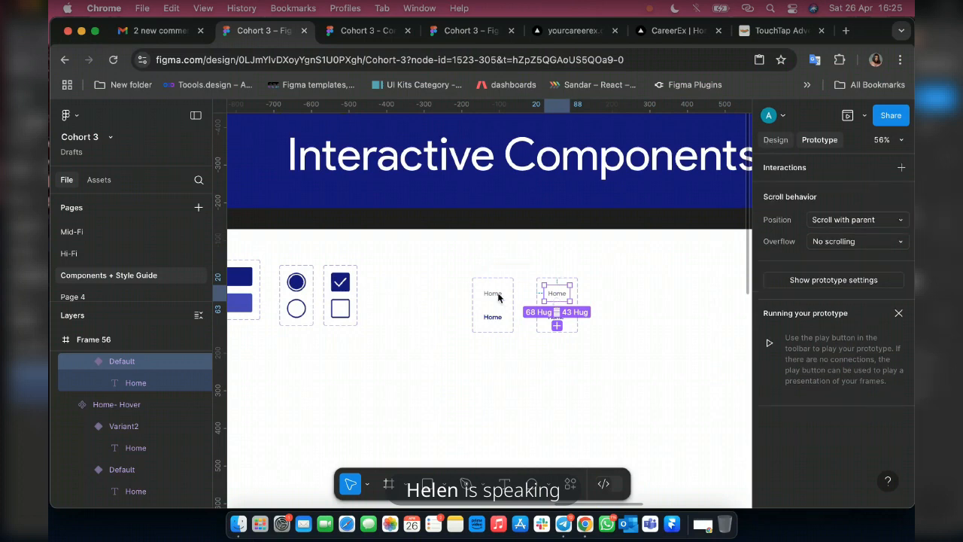
{"action": "scroll", "coordinate": [559, 284], "scroll_direction": "down", "scroll_amount": 8}
{"action": "scroll", "coordinate": [558, 284], "scroll_direction": "up", "scroll_amount": 7}
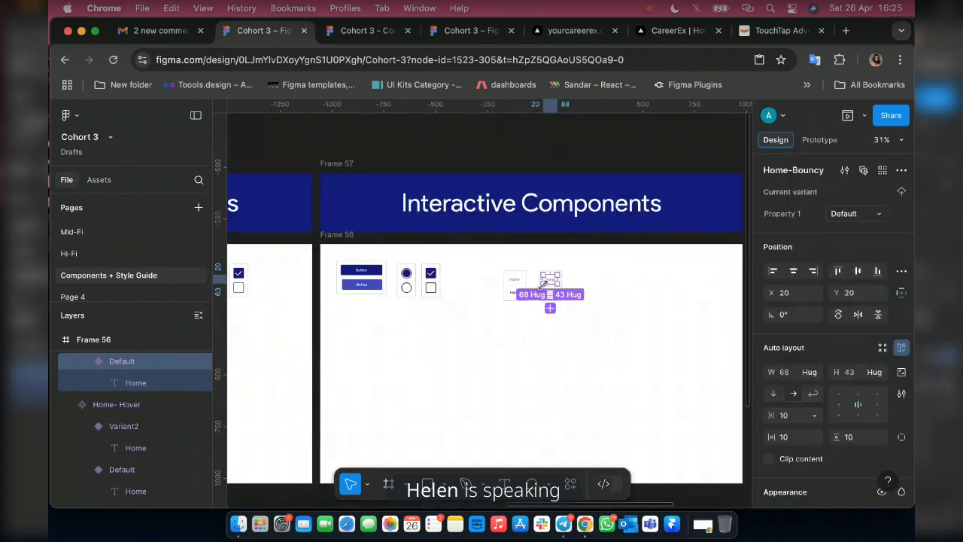
{"action": "left_click", "coordinate": [506, 280], "text": "shift"}
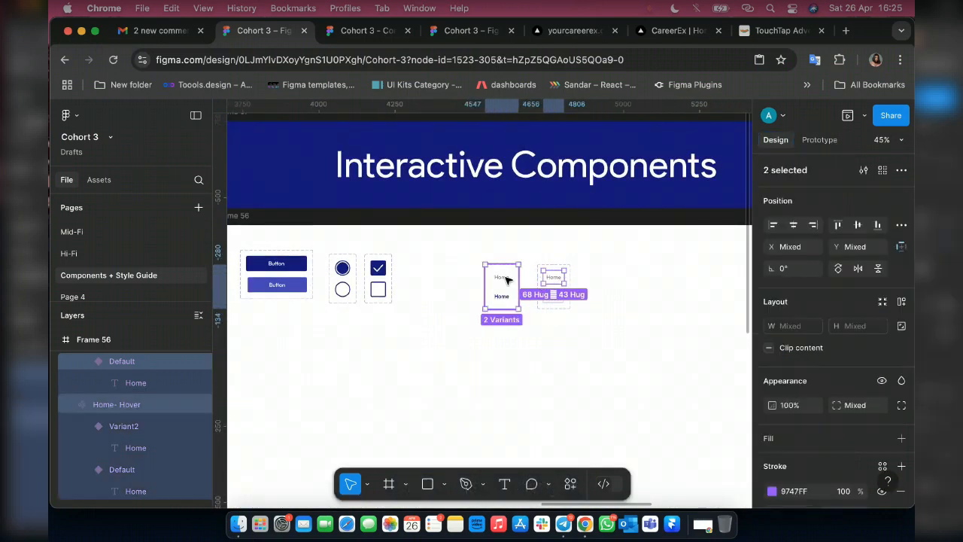
{"action": "scroll", "coordinate": [505, 279], "scroll_direction": "down", "scroll_amount": 4}
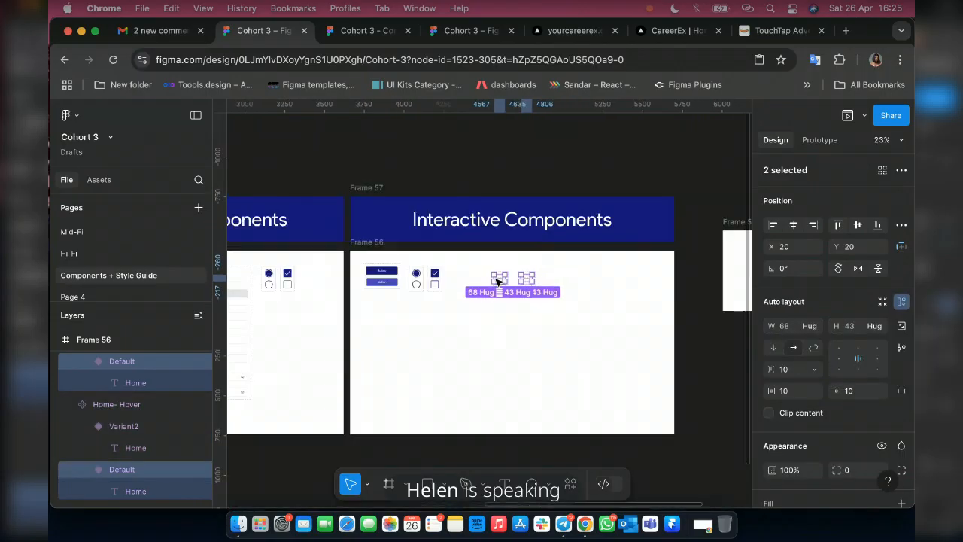
{"action": "scroll", "coordinate": [505, 279], "scroll_direction": "right", "scroll_amount": 3}
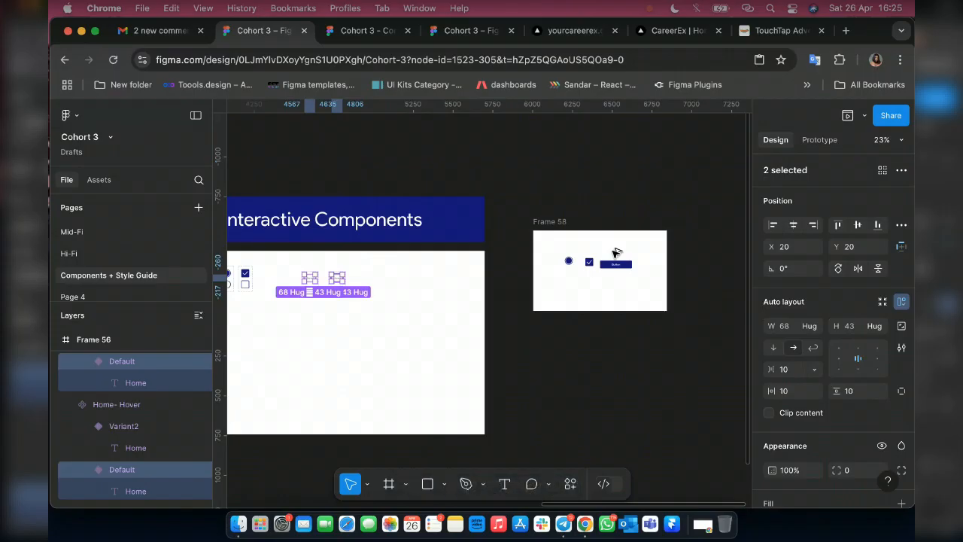
{"action": "left_click_drag", "start_coordinate": [615, 252], "coordinate": [615, 244]}
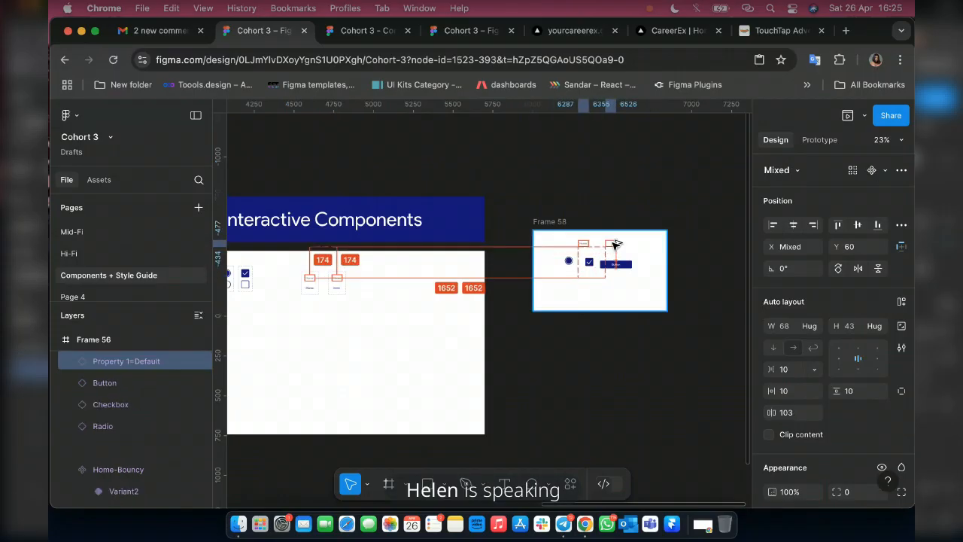
{"action": "left_click", "coordinate": [362, 33]}
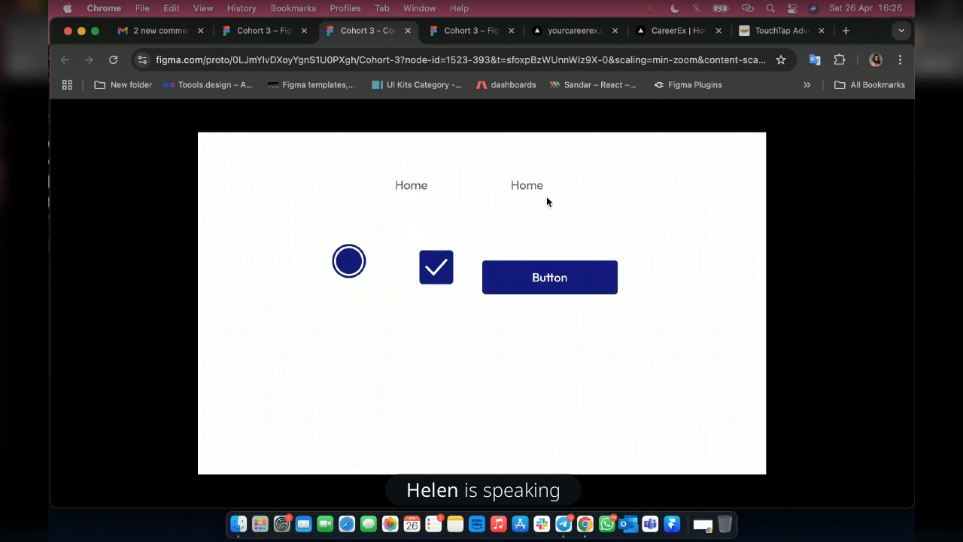
{"action": "left_click", "coordinate": [253, 42]}
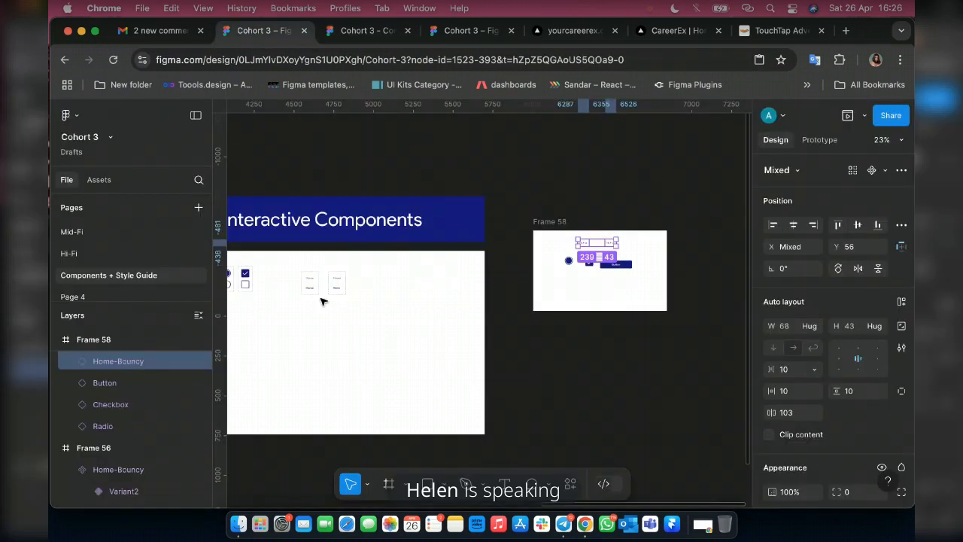
Open the while-hovering interaction settings of the Home-Bouncy component's Default variant.
{"action": "scroll", "coordinate": [316, 301], "scroll_direction": "up", "scroll_amount": 3}
{"action": "scroll", "coordinate": [324, 297], "scroll_direction": "up", "scroll_amount": 5}
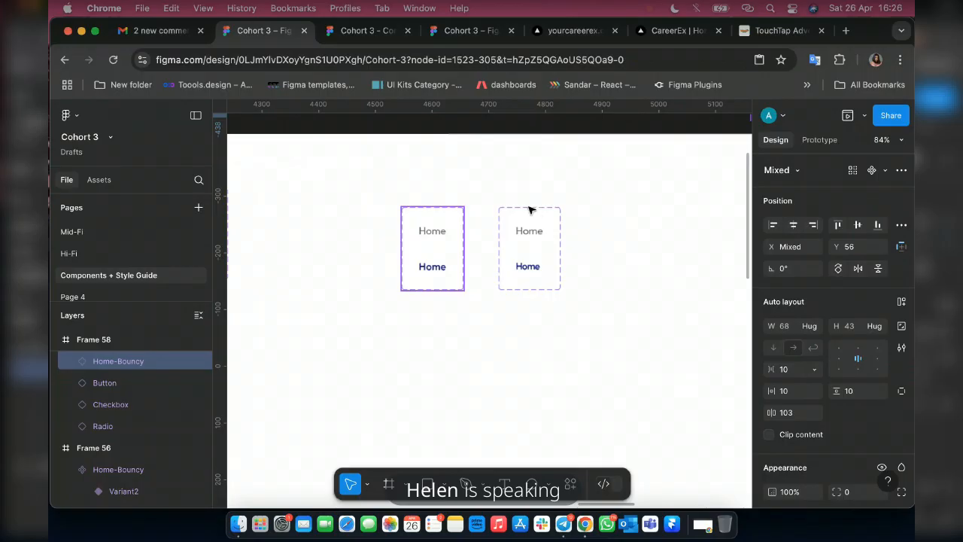
{"action": "left_click", "coordinate": [532, 280]}
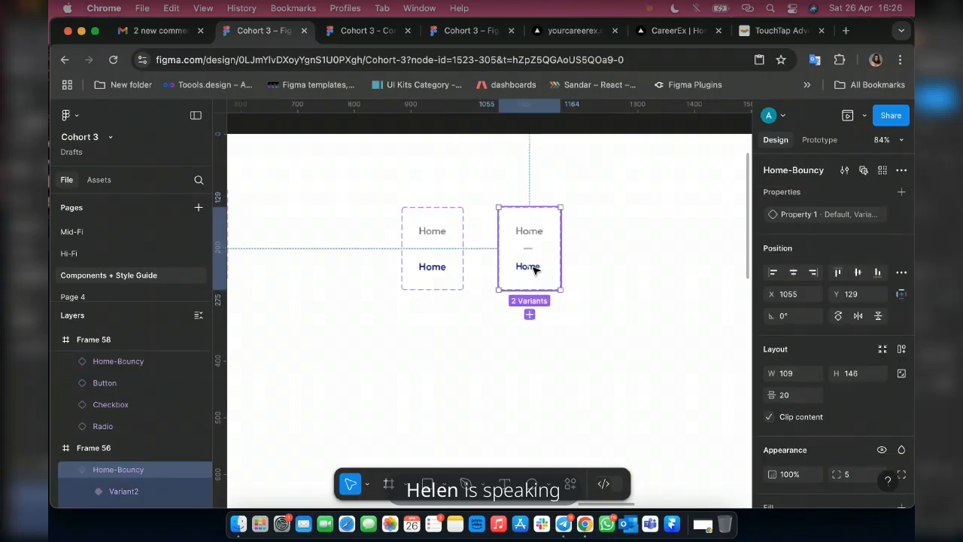
{"action": "scroll", "coordinate": [533, 256], "scroll_direction": "up", "scroll_amount": 8}
{"action": "left_click", "coordinate": [534, 235]}
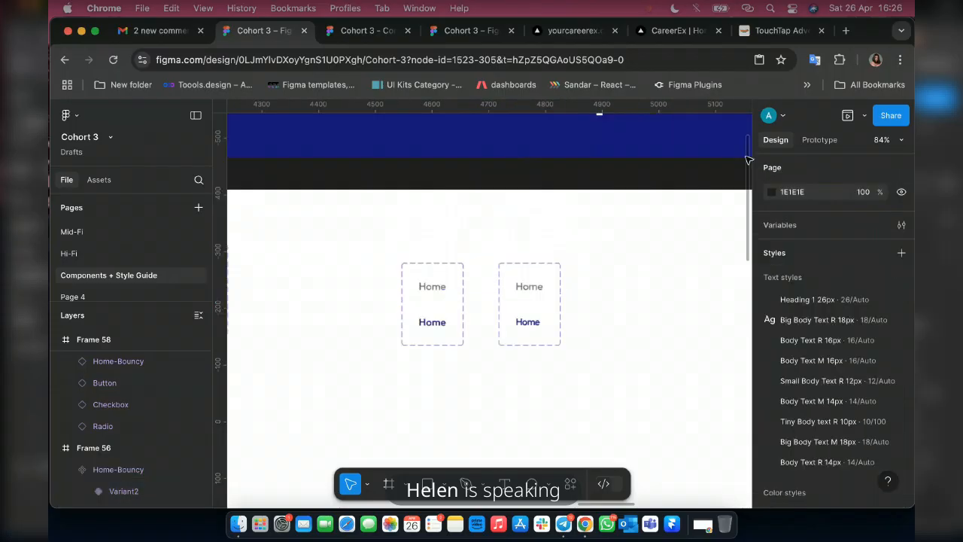
{"action": "left_click", "coordinate": [818, 140]}
{"action": "scroll", "coordinate": [539, 275], "scroll_direction": "down", "scroll_amount": 3}
{"action": "scroll", "coordinate": [537, 277], "scroll_direction": "down", "scroll_amount": 5}
{"action": "left_click", "coordinate": [527, 376]}
{"action": "scroll", "coordinate": [526, 377], "scroll_direction": "up", "scroll_amount": 3}
{"action": "left_click", "coordinate": [532, 345]}
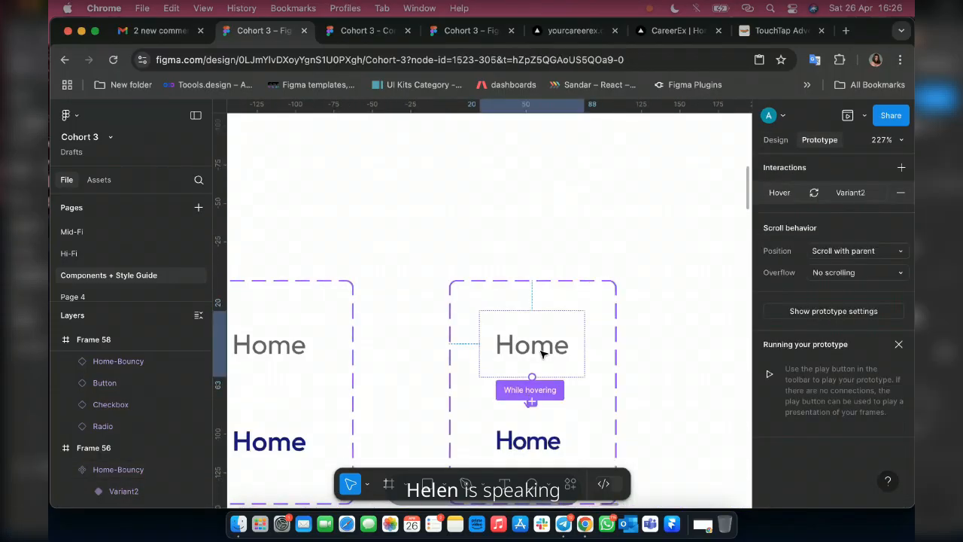
{"action": "left_click", "coordinate": [547, 397]}
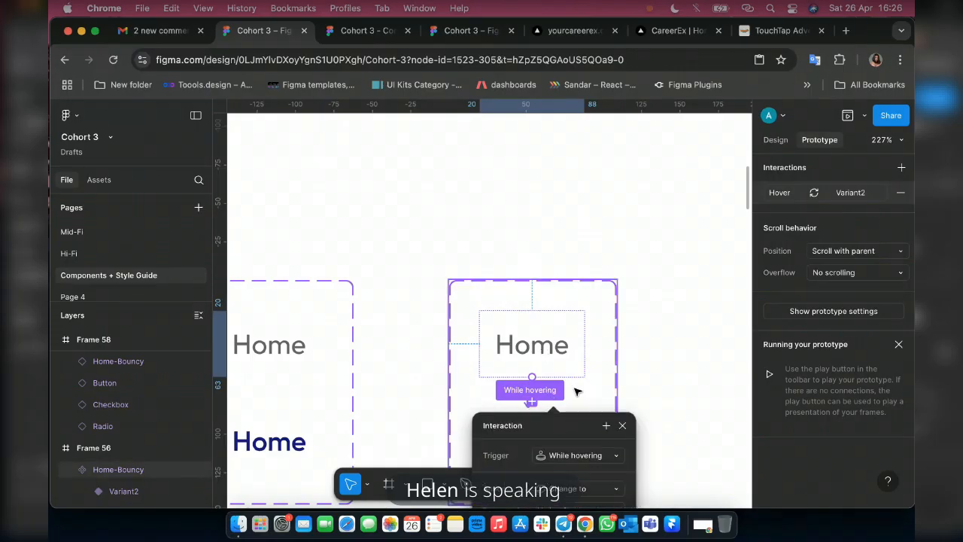
{"action": "scroll", "coordinate": [605, 226], "scroll_direction": "down", "scroll_amount": 2}
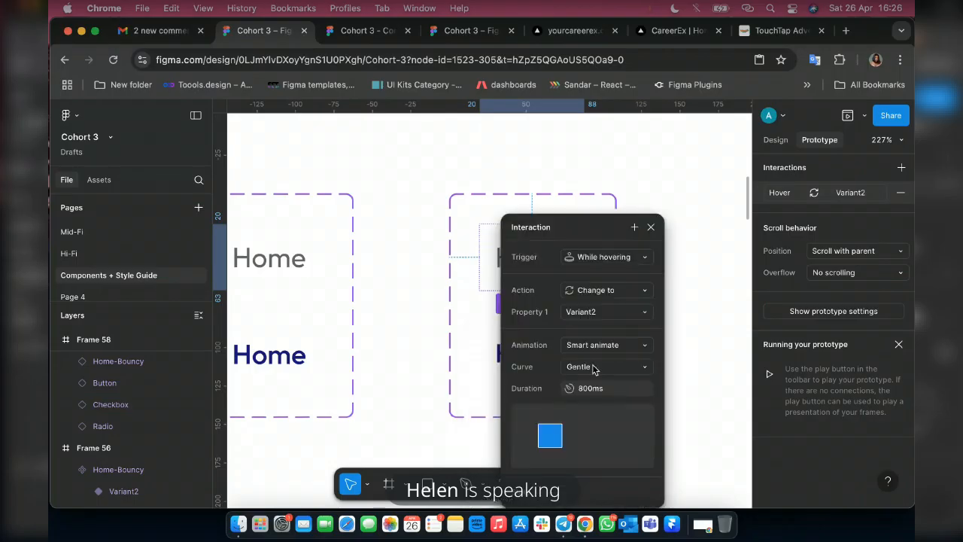
Change the hover animation curve to Custom spring, reshape it to stiffness 1040 and damping 2.99, and test it in the prototype preview.
{"action": "left_click", "coordinate": [593, 369]}
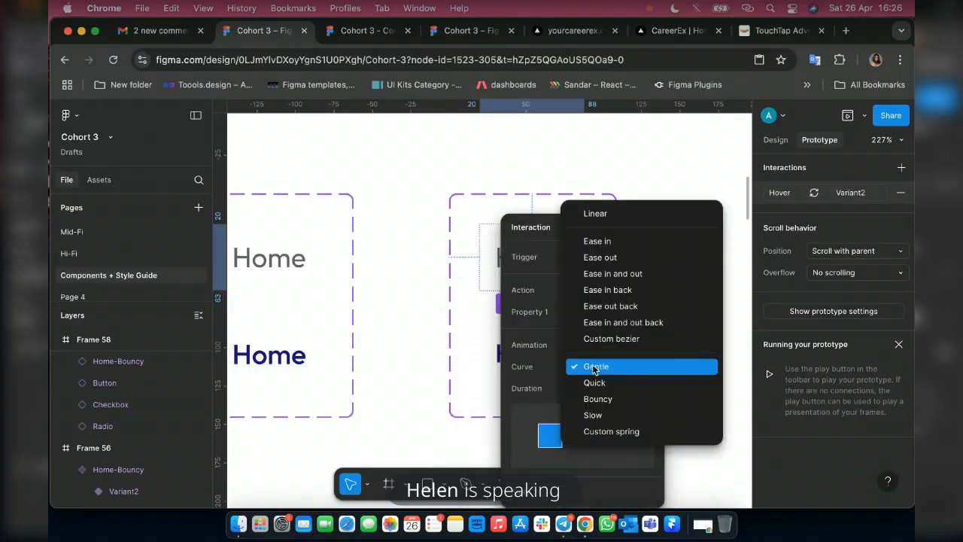
{"action": "left_click", "coordinate": [603, 430]}
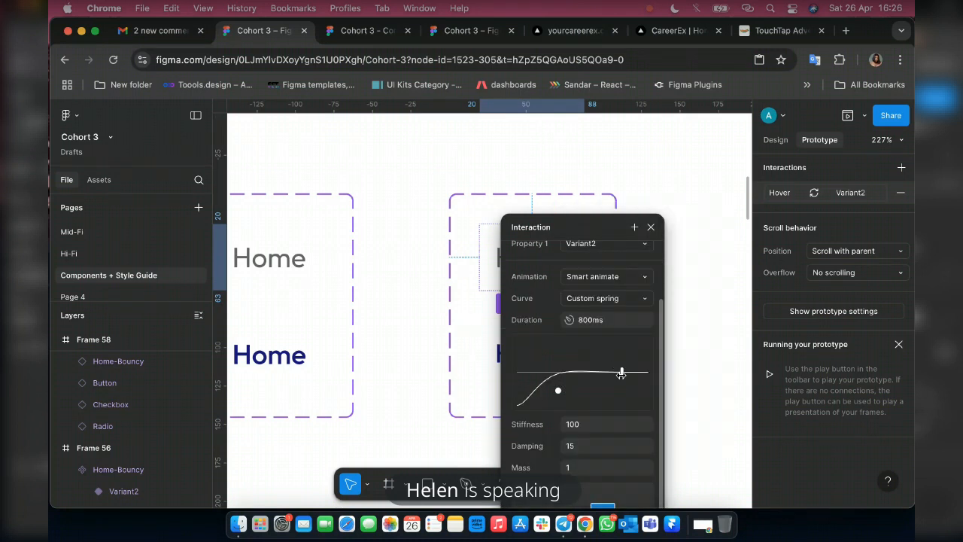
{"action": "mouse_move", "coordinate": [622, 373]}
{"action": "left_mouse_down"}
{"action": "mouse_move", "coordinate": [577, 374]}
{"action": "mouse_move", "coordinate": [616, 356]}
{"action": "left_mouse_up"}
{"action": "left_click_drag", "start_coordinate": [556, 390], "coordinate": [549, 347]}
{"action": "left_click_drag", "start_coordinate": [647, 386], "coordinate": [548, 380]}
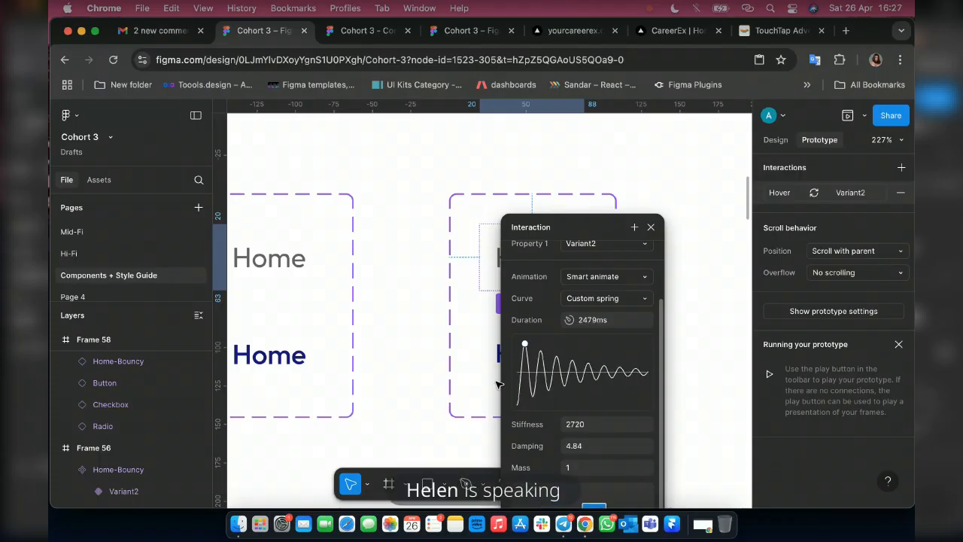
{"action": "mouse_move", "coordinate": [629, 382]}
{"action": "left_mouse_down"}
{"action": "mouse_move", "coordinate": [580, 372]}
{"action": "mouse_move", "coordinate": [640, 374]}
{"action": "left_mouse_up"}
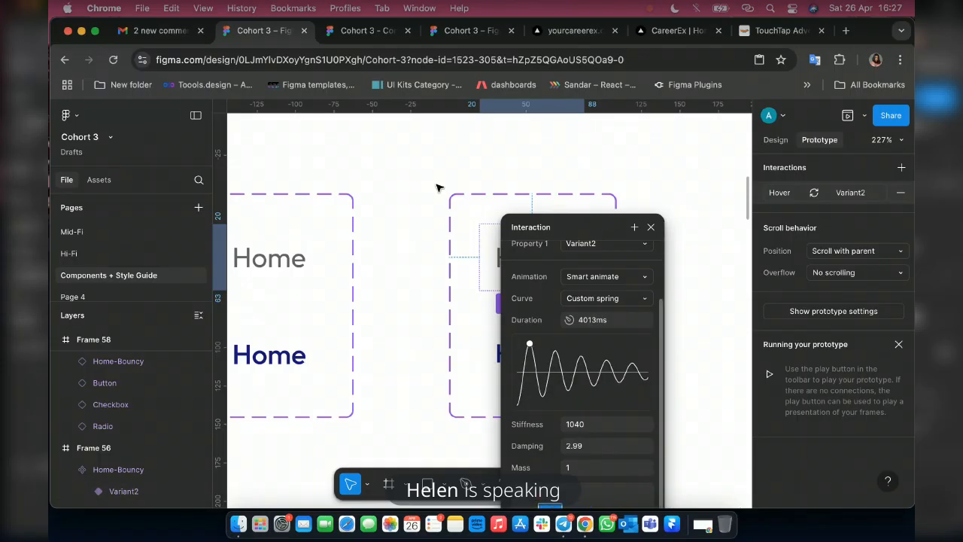
{"action": "left_click", "coordinate": [354, 30]}
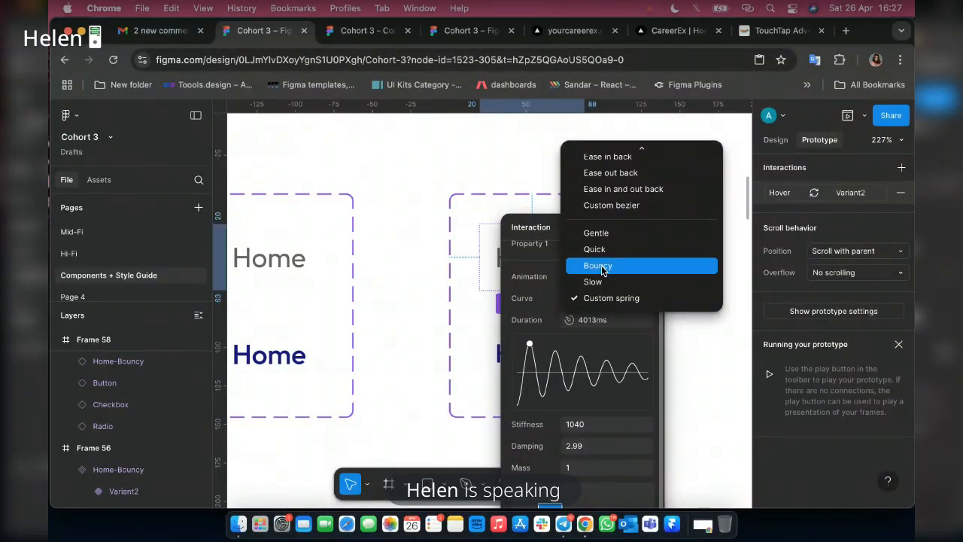
Try the Ease in curve on the Home-Bouncy hover interaction and test it in the prototype preview.
{"action": "scroll", "coordinate": [602, 232], "scroll_direction": "up", "scroll_amount": 2}
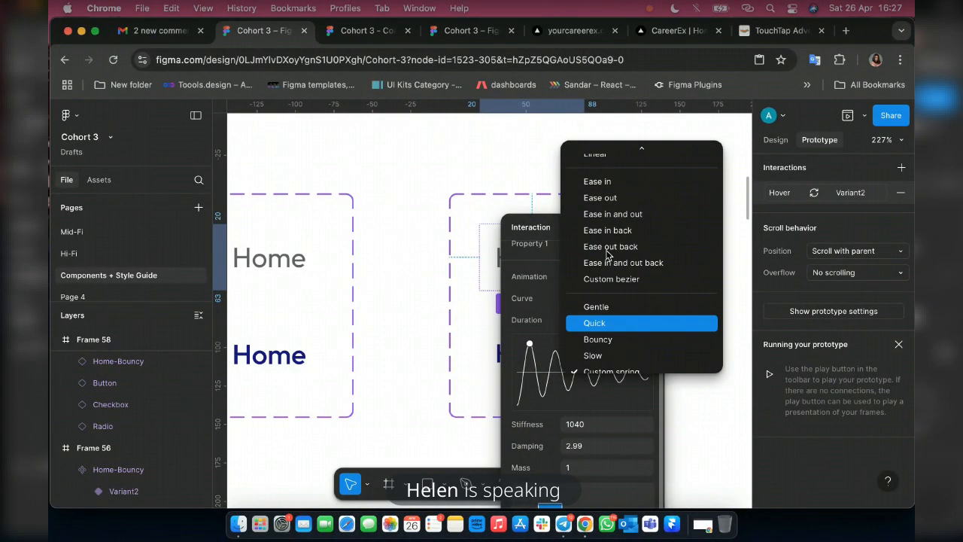
{"action": "left_click", "coordinate": [367, 30]}
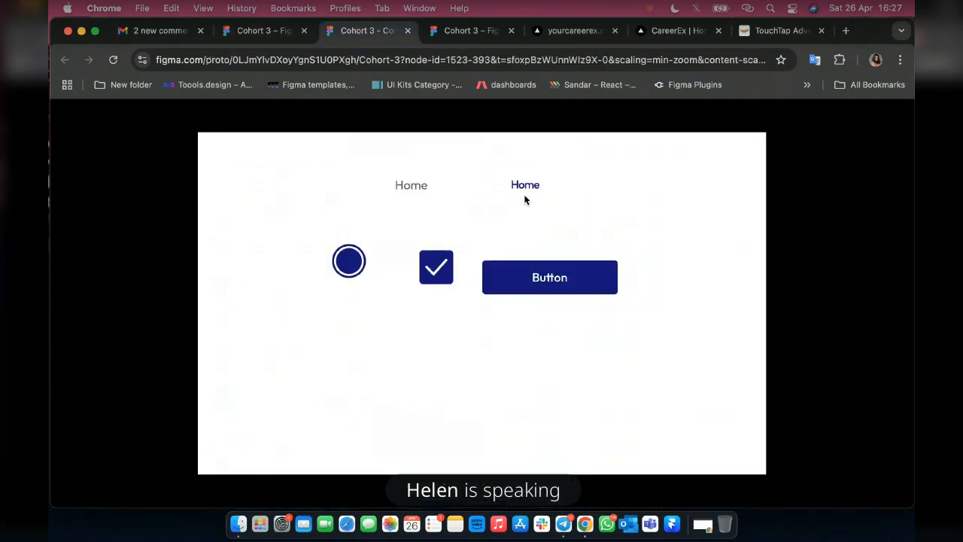
{"action": "left_click", "coordinate": [264, 30]}
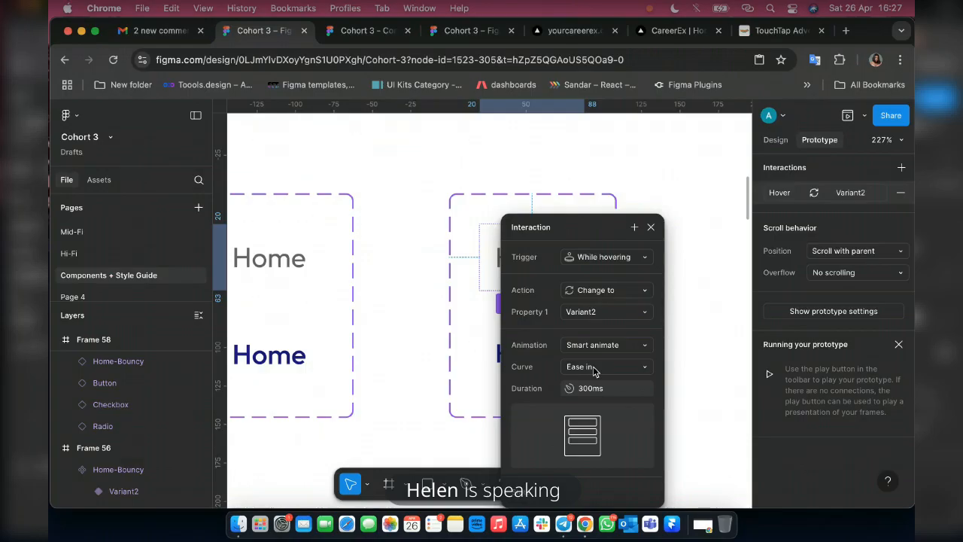
Set the Home-Bouncy hover interaction's curve to Gentle with a 300ms duration and test it in the prototype preview.
{"action": "left_click", "coordinate": [594, 371]}
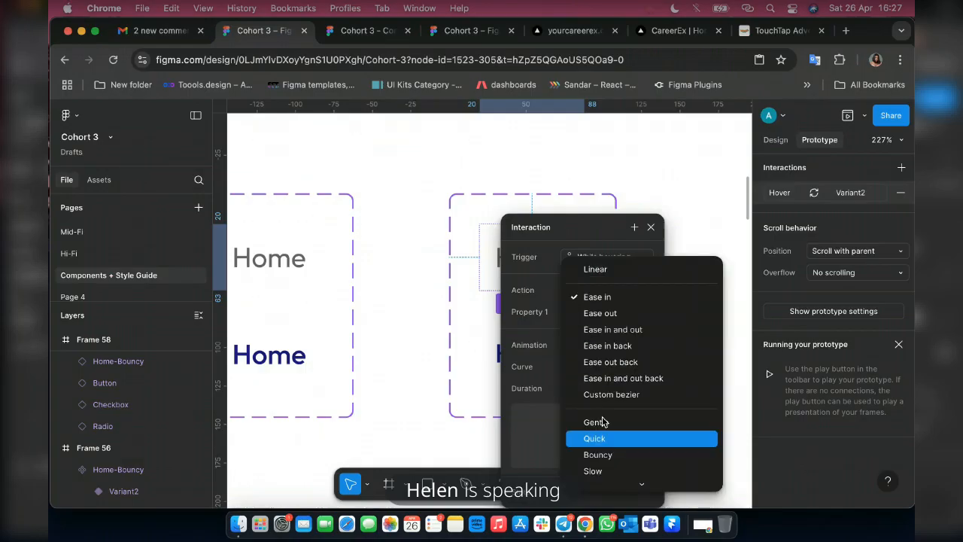
{"action": "left_click", "coordinate": [603, 423]}
{"action": "left_click", "coordinate": [588, 386]}
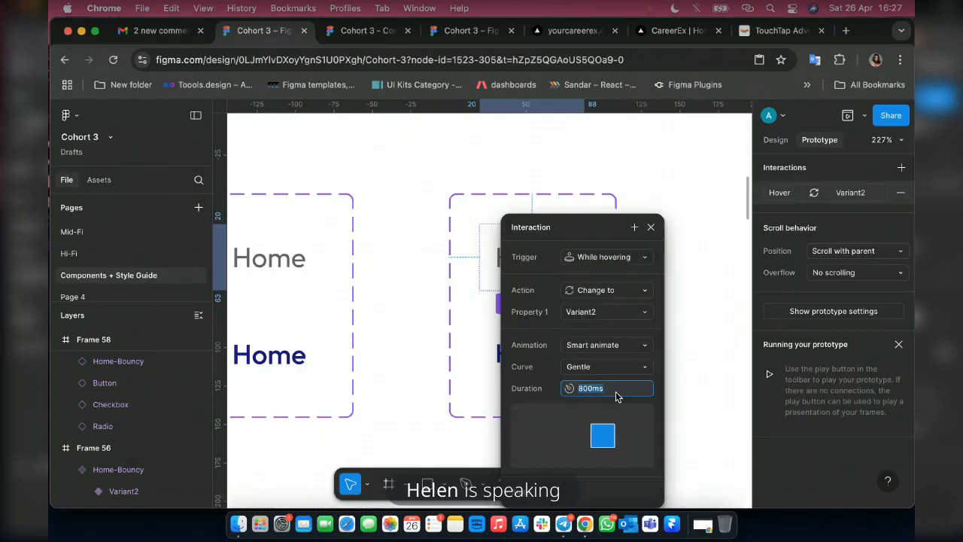
{"action": "type", "text": "300ms"}
{"action": "key", "text": "Return"}
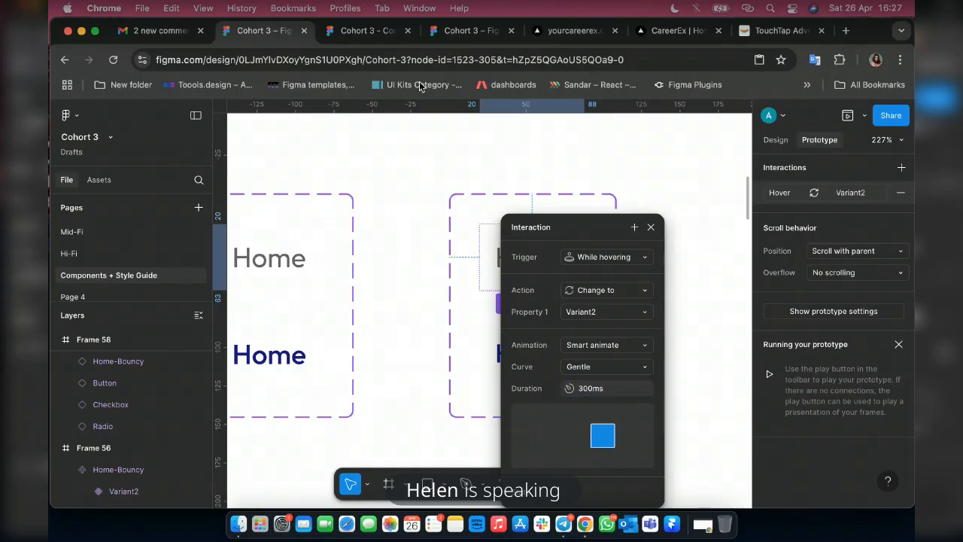
{"action": "left_click", "coordinate": [367, 32]}
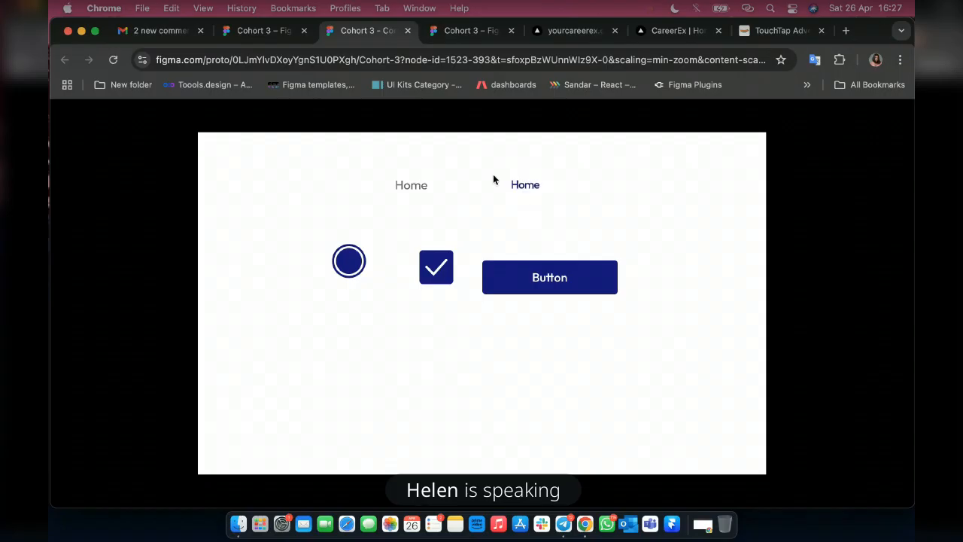
{"action": "left_click", "coordinate": [261, 34]}
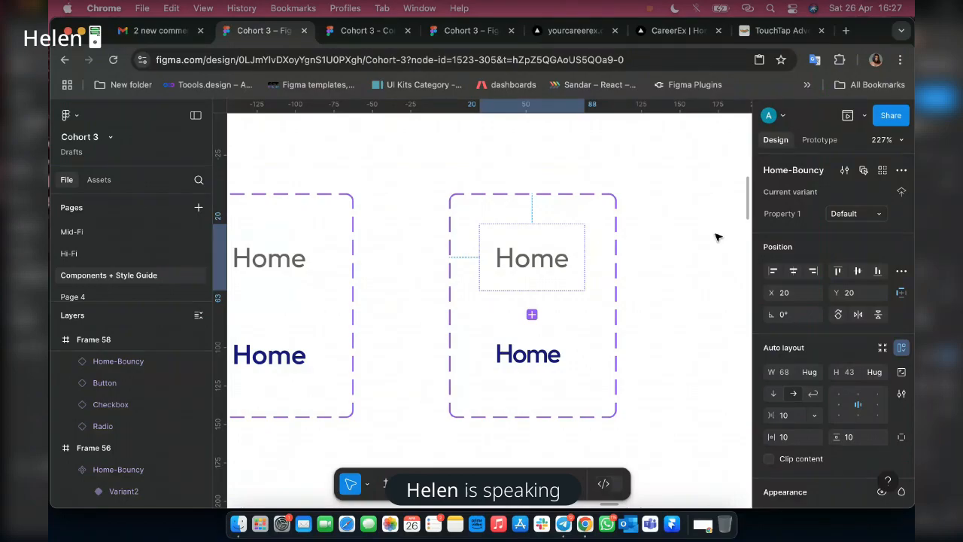
Set the Home label in Home-Bouncy's Variant2 to font size 18 with -2% letter spacing.
{"action": "left_click", "coordinate": [528, 353]}
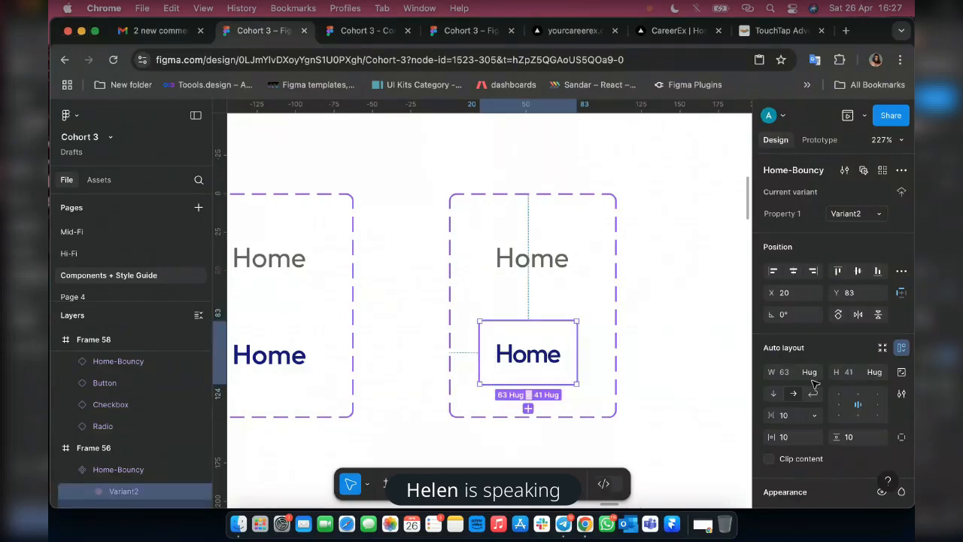
{"action": "key", "text": "Return"}
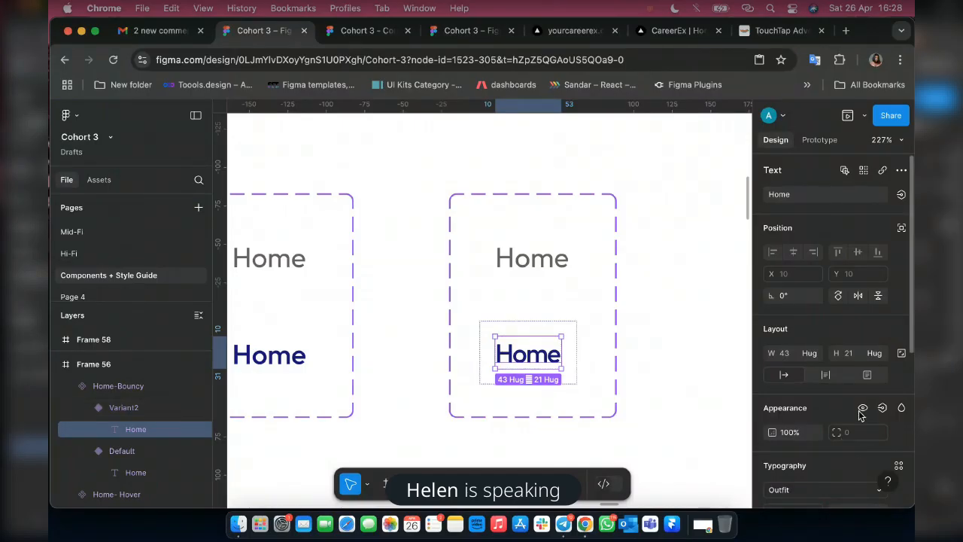
{"action": "scroll", "coordinate": [860, 415], "scroll_direction": "down", "scroll_amount": 3}
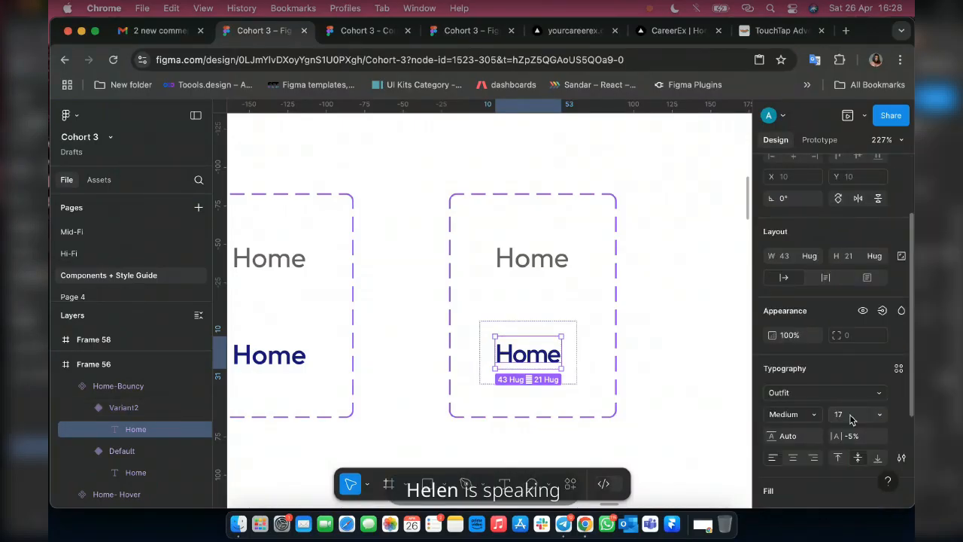
{"action": "left_click", "coordinate": [851, 419]}
{"action": "type", "text": "18"}
{"action": "key", "text": "Return"}
{"action": "left_click", "coordinate": [885, 439]}
{"action": "type", "text": "-1"}
{"action": "key", "text": "Return"}
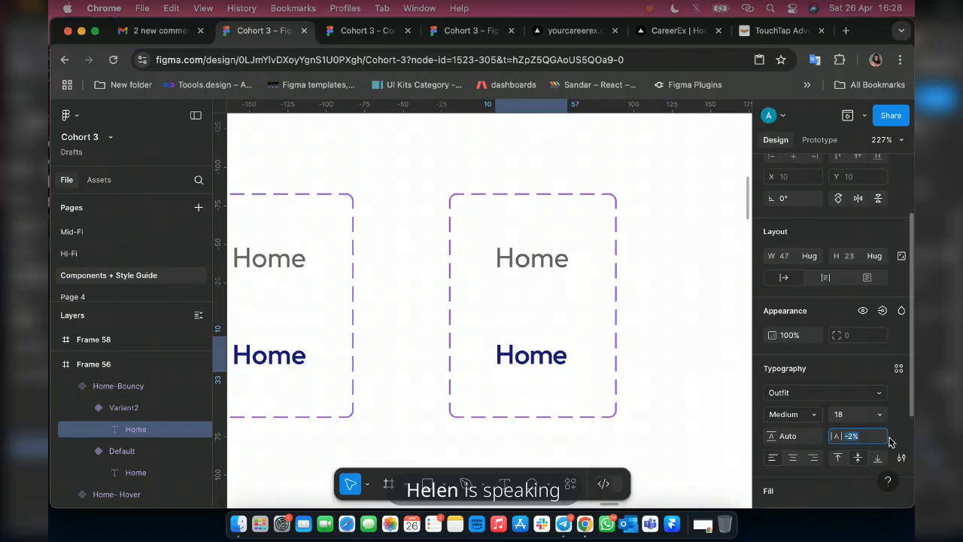
{"action": "key", "text": "Down"}
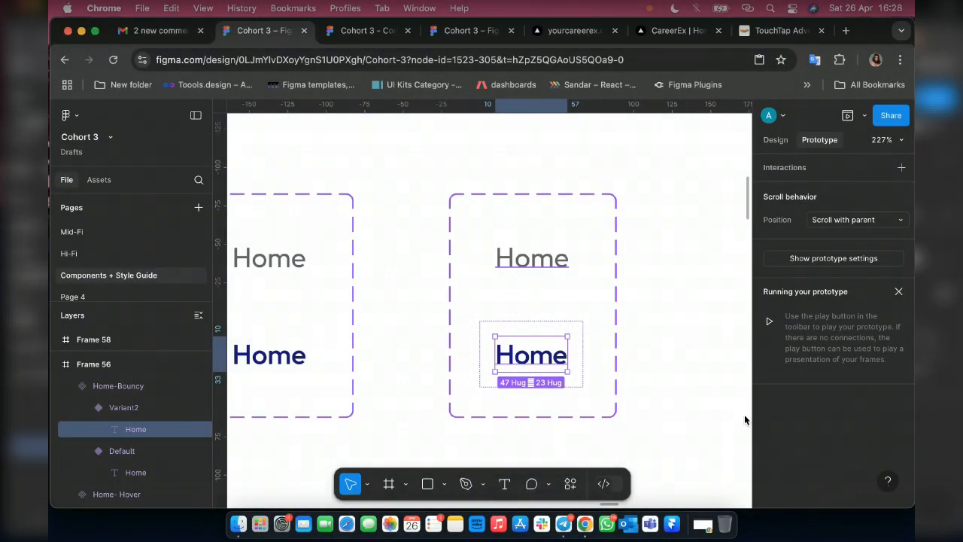
Tighten the Variant2 Home label's letter spacing to -4% and test the Home-Bouncy link in the prototype preview.
{"action": "left_click", "coordinate": [775, 140]}
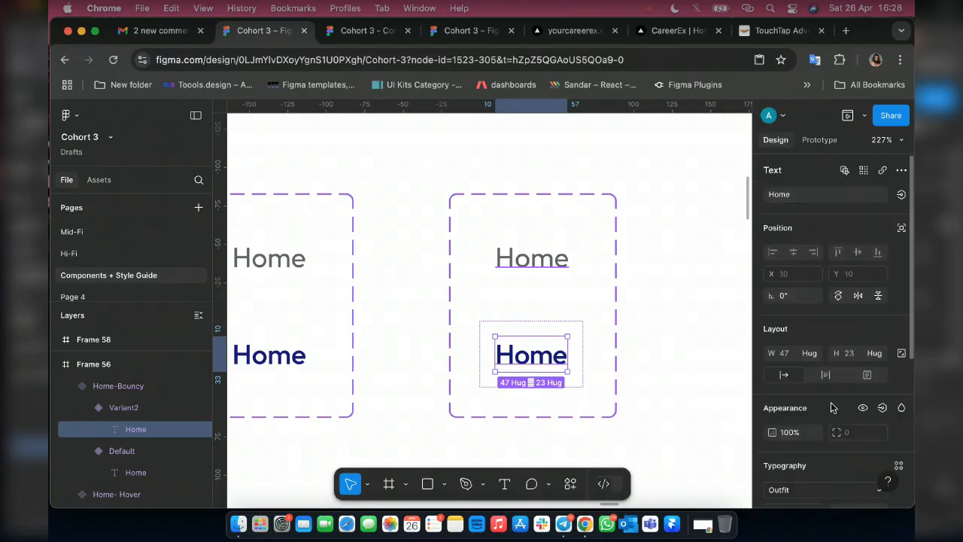
{"action": "scroll", "coordinate": [848, 413], "scroll_direction": "down", "scroll_amount": 4}
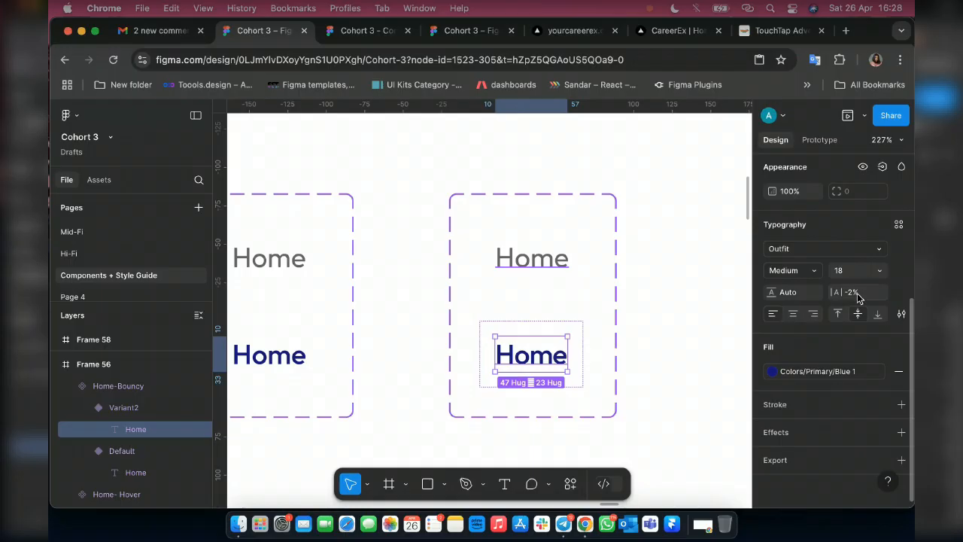
{"action": "left_click", "coordinate": [857, 298]}
{"action": "key", "text": "Down"}
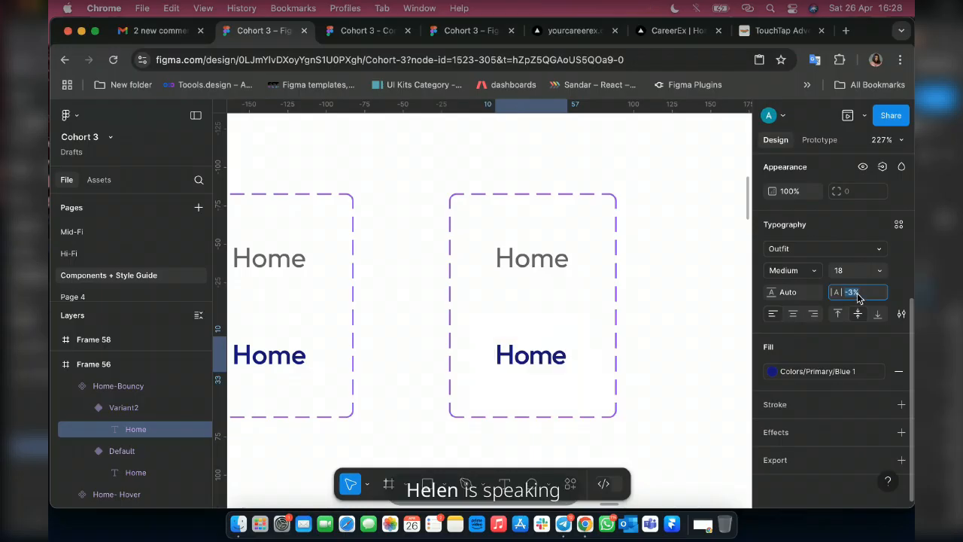
{"action": "key", "text": "Down"}
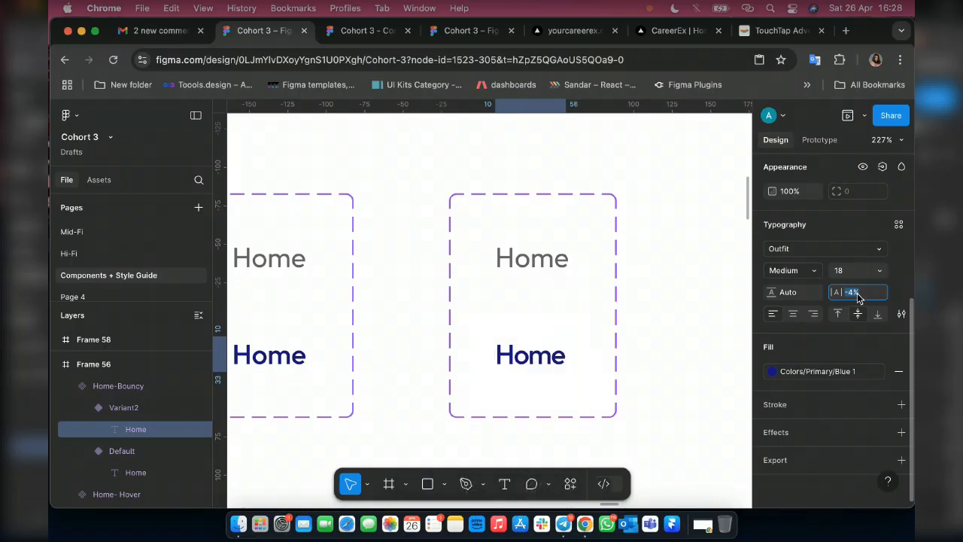
{"action": "left_click", "coordinate": [362, 30]}
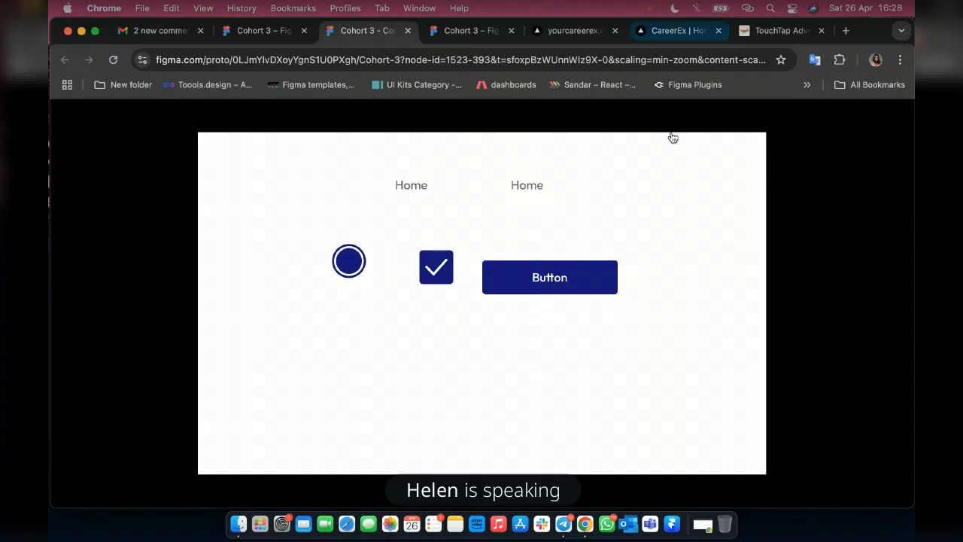
Switch to the TouchTap Adventure and CareerEx websites and examine how their navigation links behave on hover.
{"action": "left_click", "coordinate": [677, 31]}
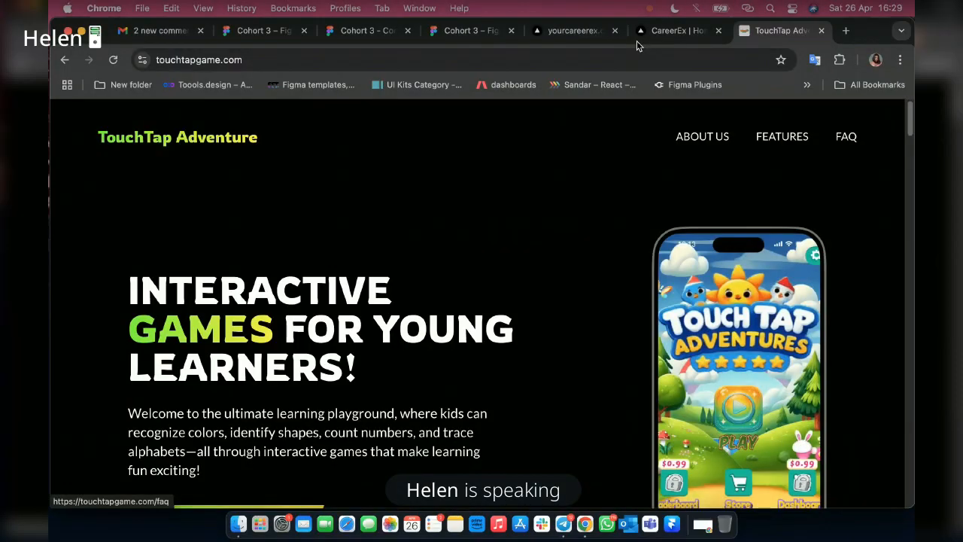
{"action": "left_click", "coordinate": [637, 41]}
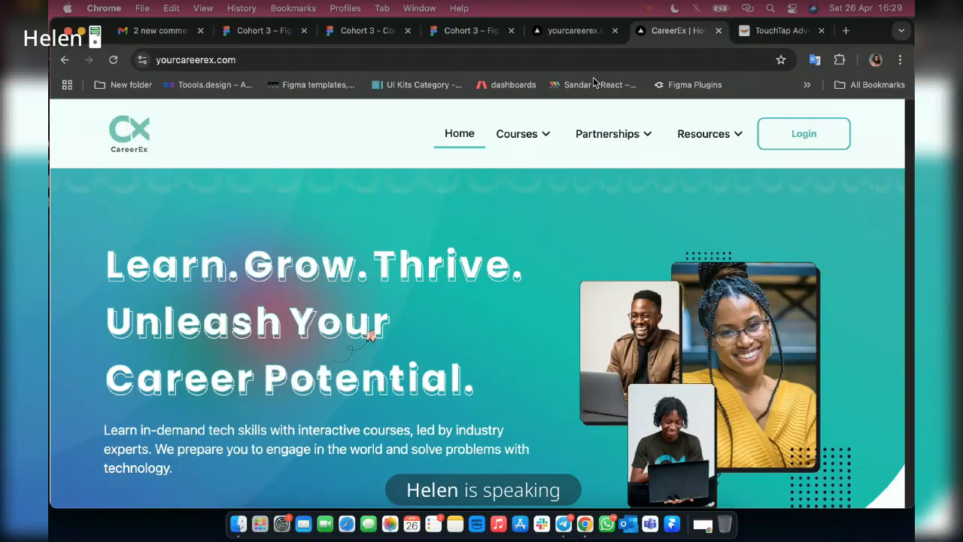
{"action": "left_click", "coordinate": [263, 31]}
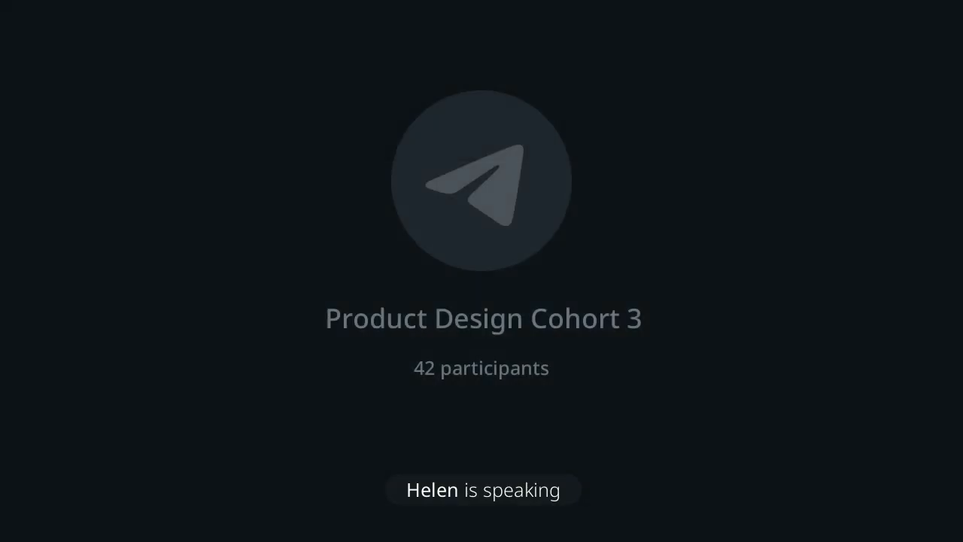
Duplicate the Home-Bouncy component set directly beneath the original in the Interactive Components frame.
{"action": "left_click", "coordinate": [488, 221]}
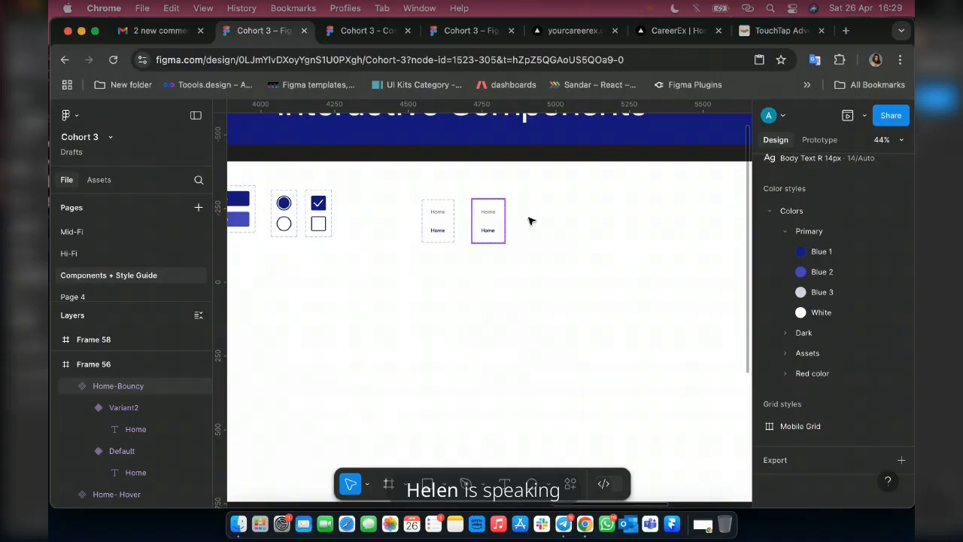
{"action": "key", "text": "super+d"}
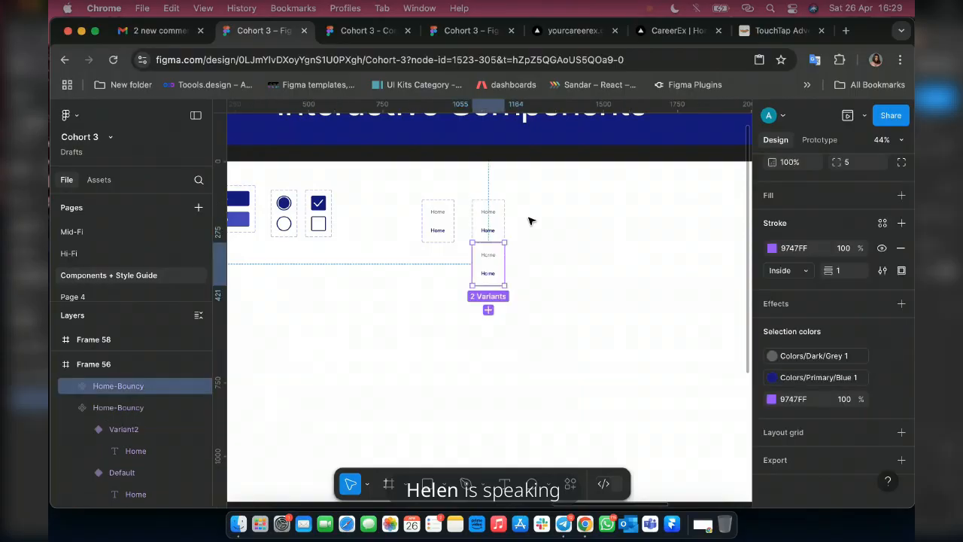
{"action": "scroll", "coordinate": [574, 223], "scroll_direction": "up", "scroll_amount": 10}
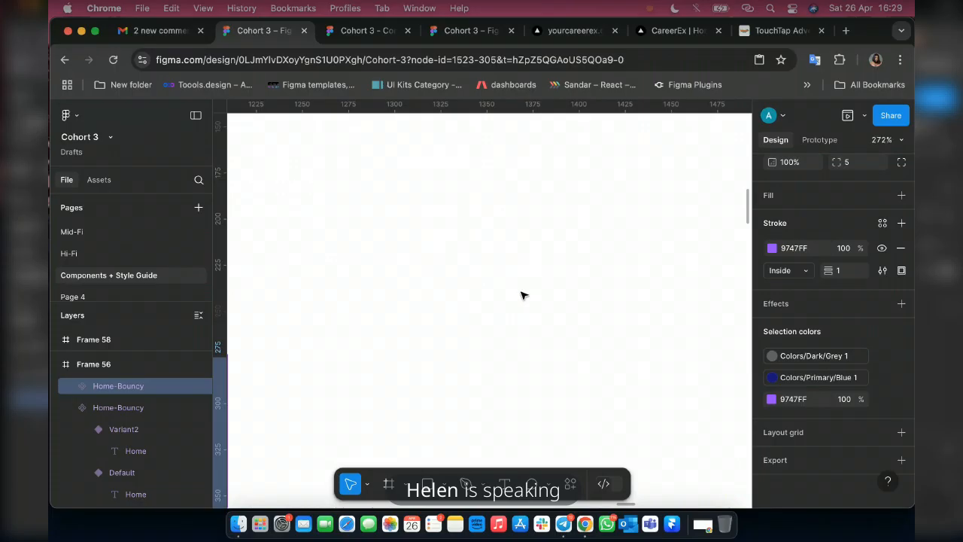
Place the duplicated Home-Bouncy set beside the original, level with it, and change its Default label to About Us.
{"action": "scroll", "coordinate": [489, 263], "scroll_direction": "down", "scroll_amount": 5}
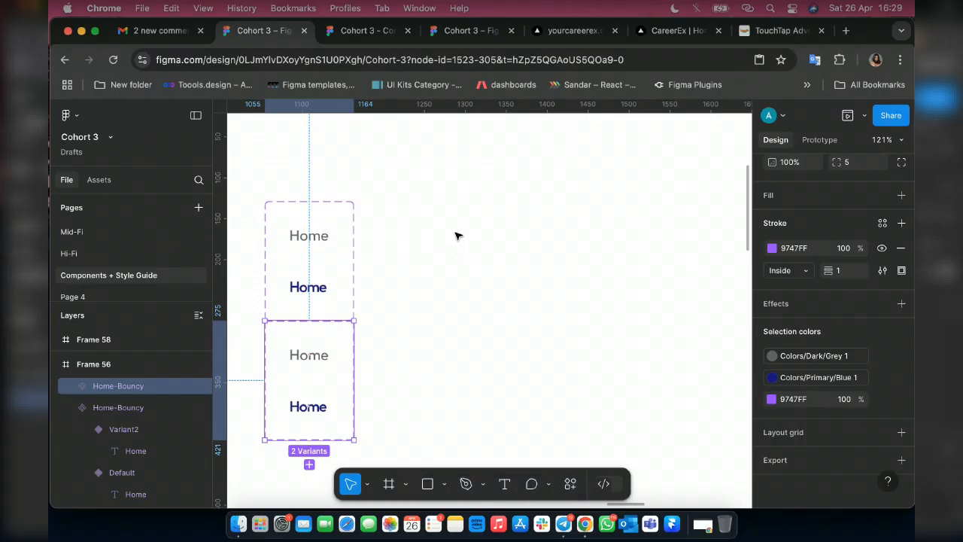
{"action": "left_click_drag", "start_coordinate": [297, 372], "coordinate": [466, 238]}
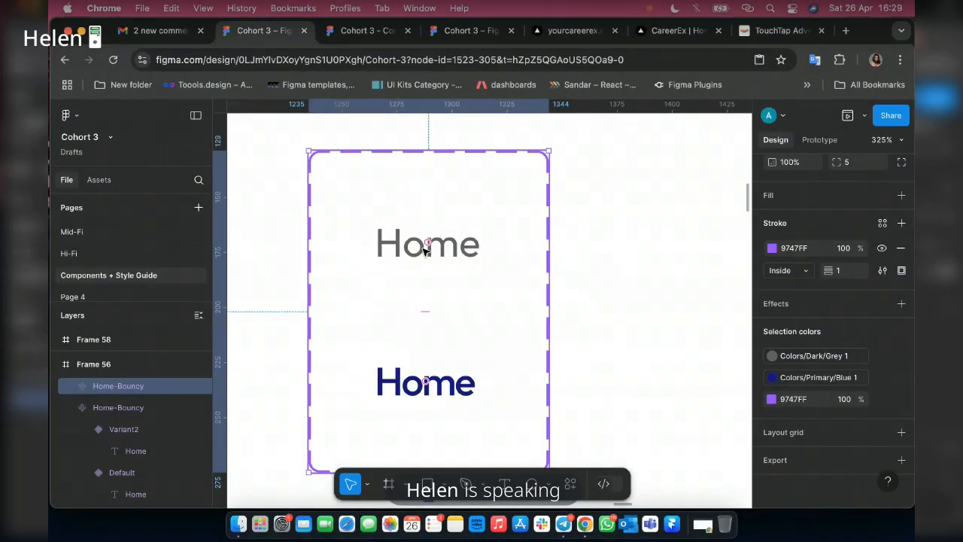
{"action": "double_click", "coordinate": [425, 248]}
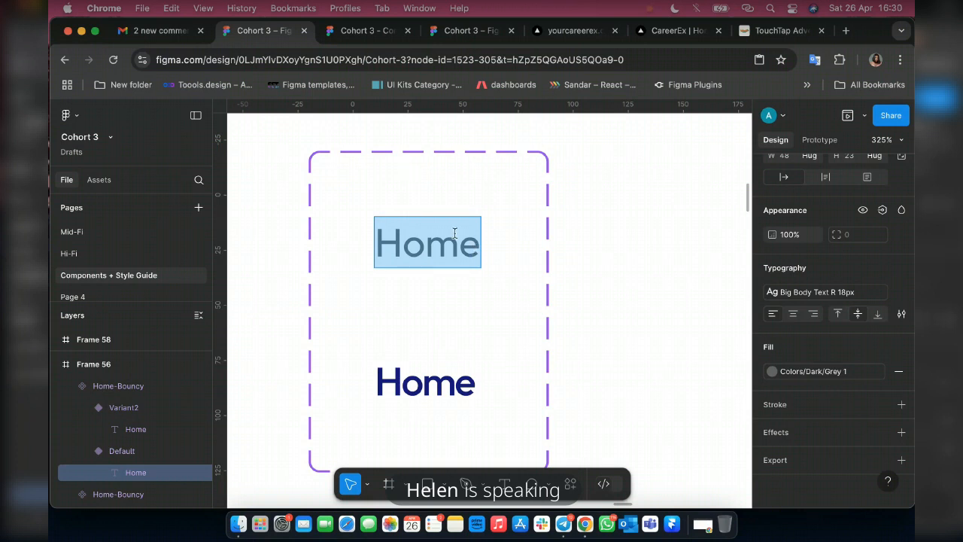
{"action": "type", "text": "Aout"}
{"action": "key", "text": "Left"}
{"action": "key", "text": "Left"}
{"action": "key", "text": "Left"}
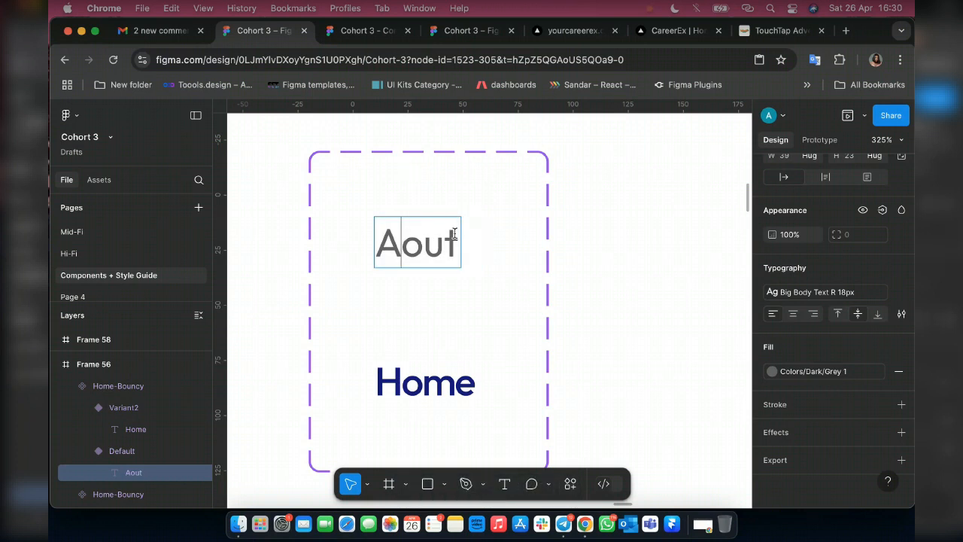
{"action": "type", "text": "b"}
{"action": "key", "text": "Right"}
{"action": "key", "text": "Right"}
{"action": "key", "text": "Right"}
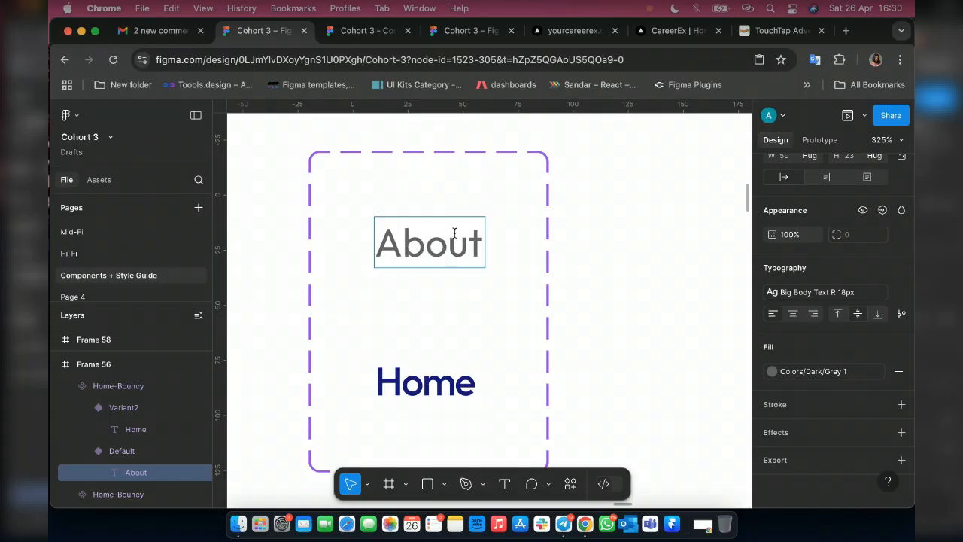
{"action": "type", "text": "Us"}
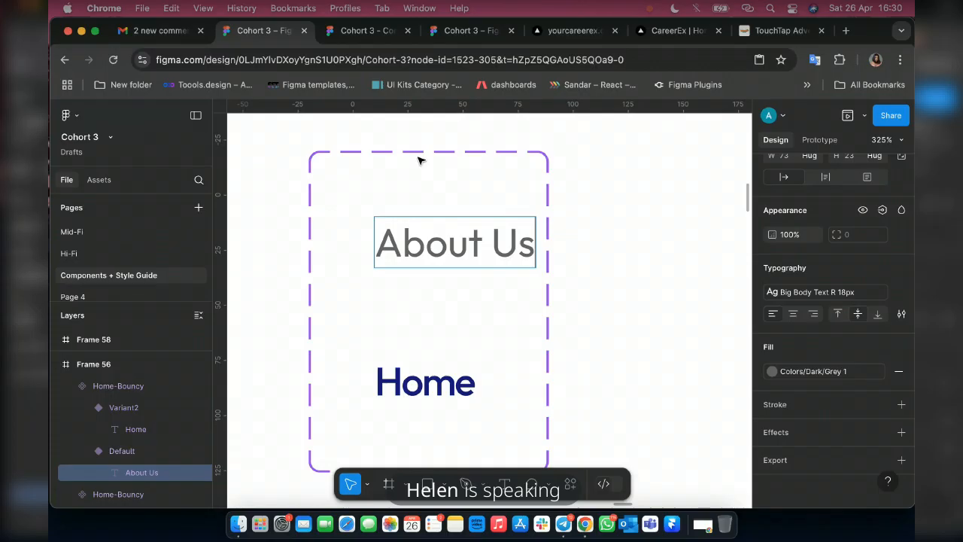
{"action": "key", "text": "Escape"}
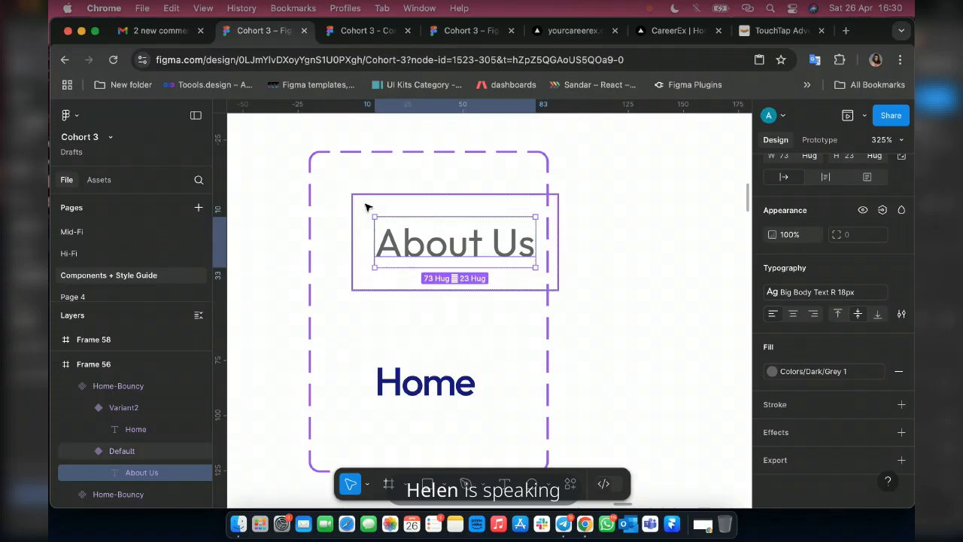
{"action": "key", "text": "Escape"}
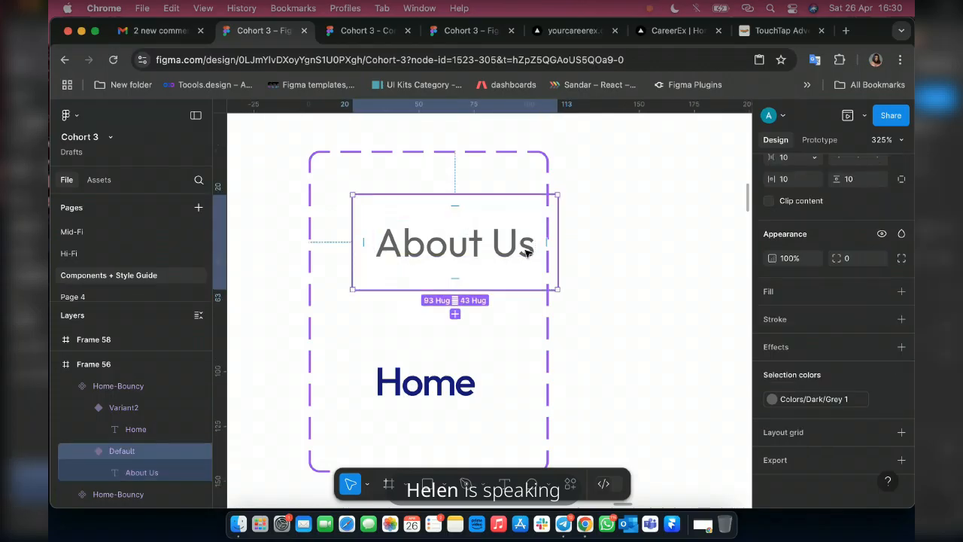
Widen the copied component set to about 155 px and change its Variant2 label to About Us.
{"action": "left_click", "coordinate": [425, 161]}
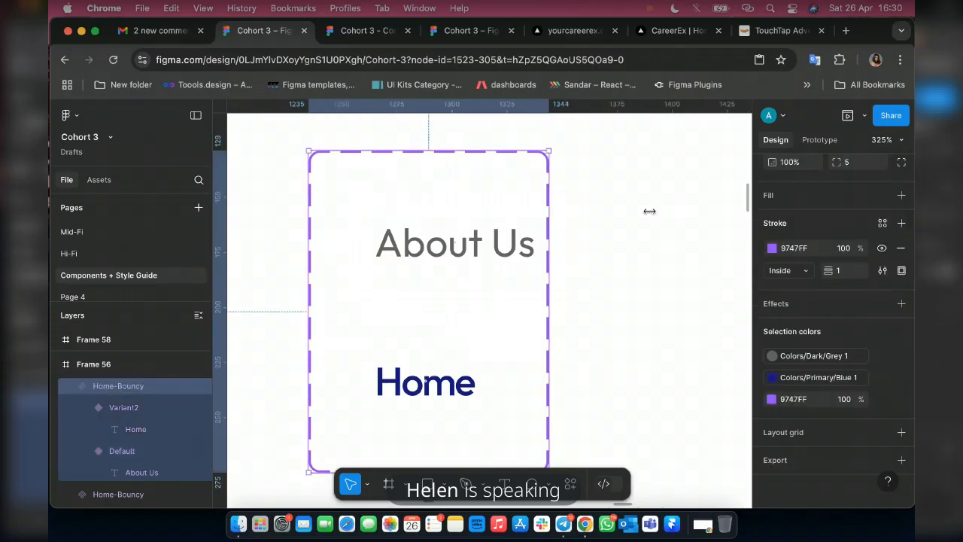
{"action": "left_click_drag", "start_coordinate": [649, 212], "coordinate": [650, 212]}
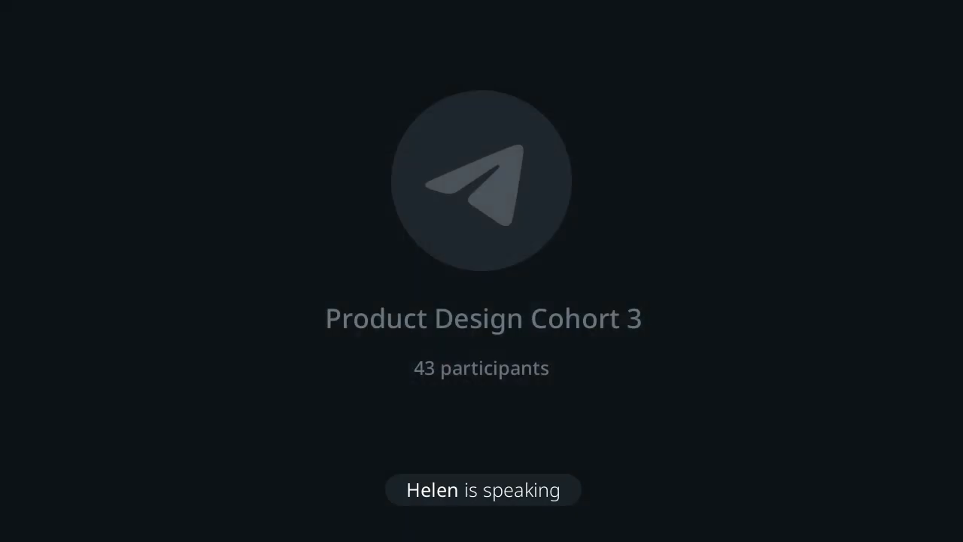
{"action": "double_click", "coordinate": [449, 386]}
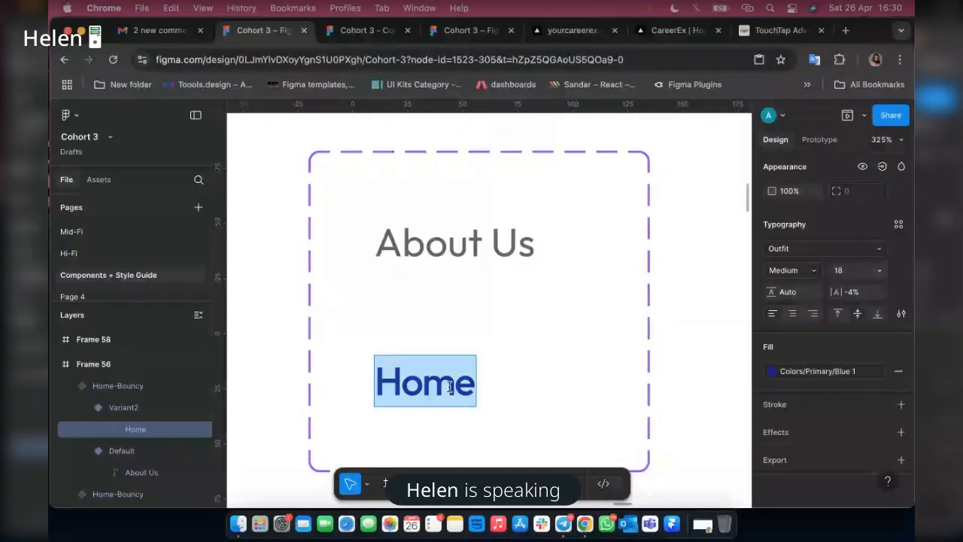
{"action": "type", "text": "Ab"}
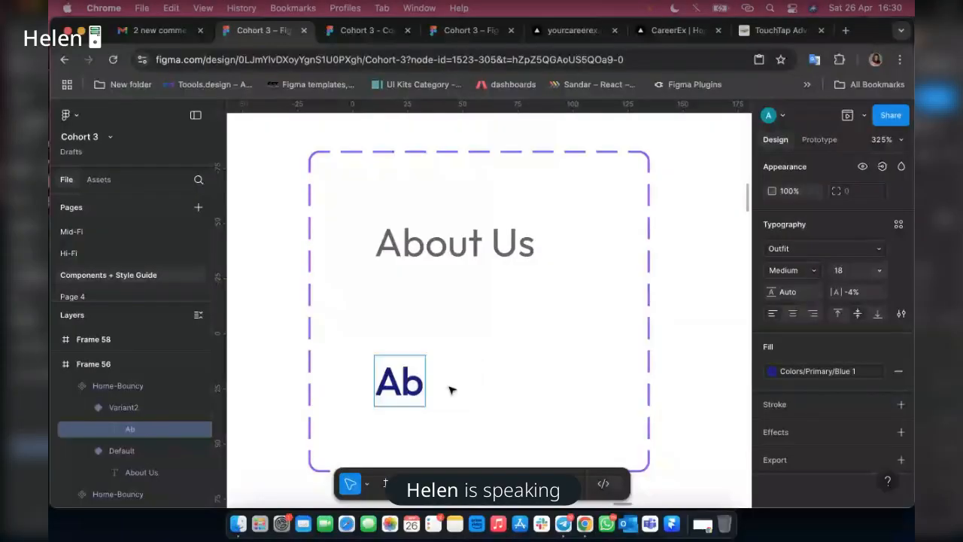
{"action": "type", "text": "o"}
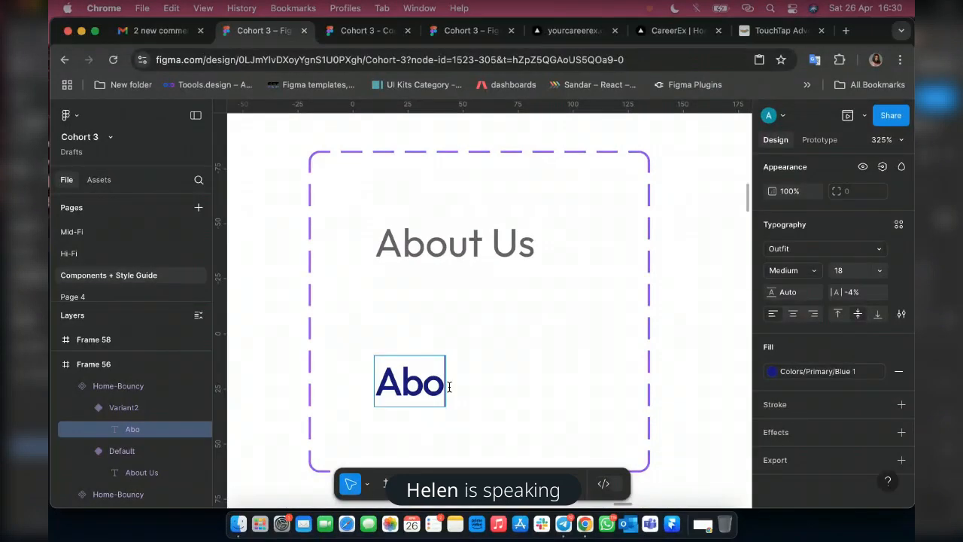
{"action": "type", "text": "ut Us"}
{"action": "key", "text": "Escape"}
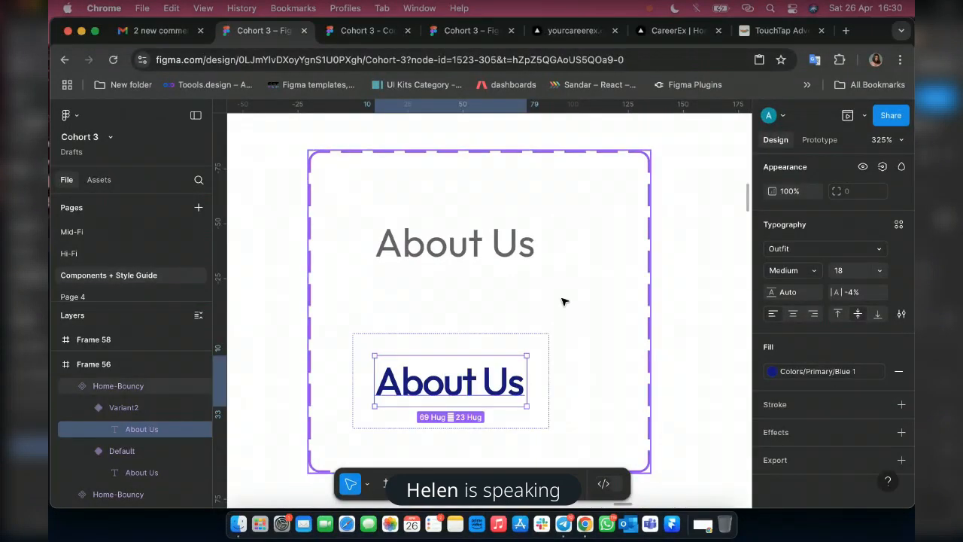
Duplicate the About Us component set and place the copy beside it, level with the original.
{"action": "left_click", "coordinate": [626, 238]}
{"action": "scroll", "coordinate": [526, 304], "scroll_direction": "down", "scroll_amount": 3}
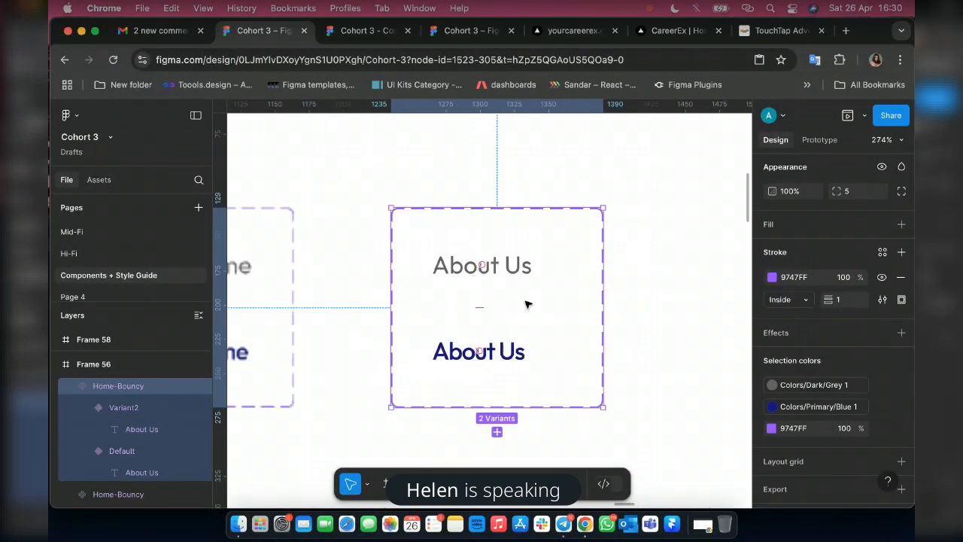
{"action": "scroll", "coordinate": [526, 304], "scroll_direction": "down", "scroll_amount": 1}
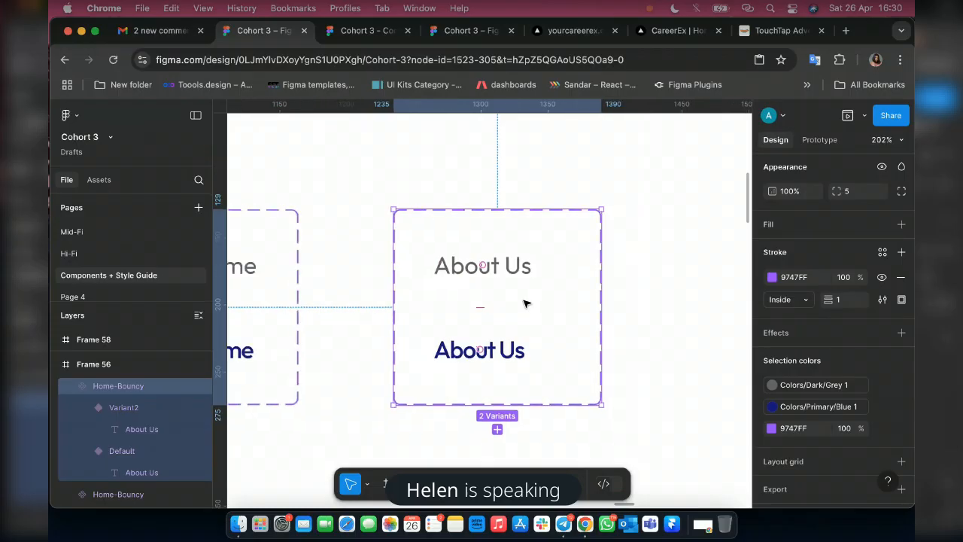
{"action": "scroll", "coordinate": [525, 304], "scroll_direction": "down", "scroll_amount": 3}
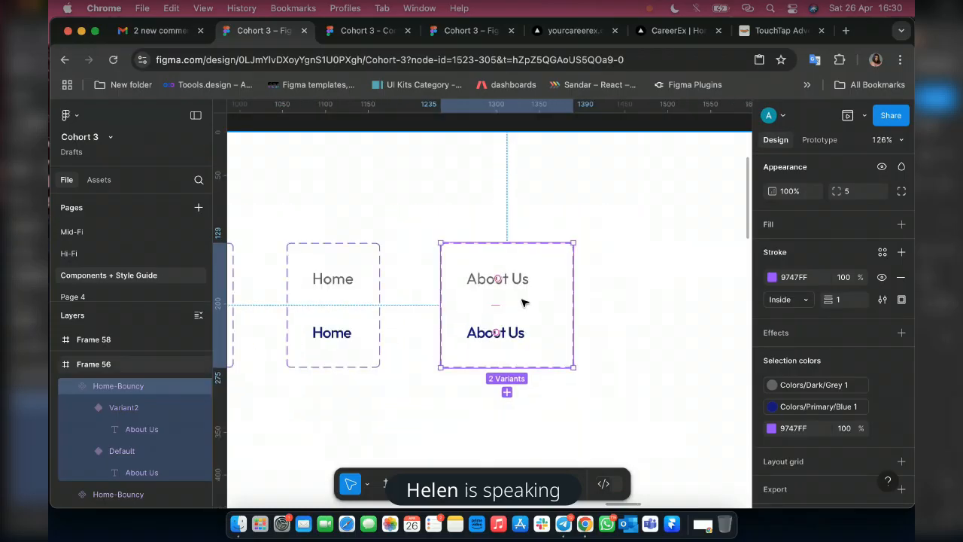
{"action": "key", "text": "super+d"}
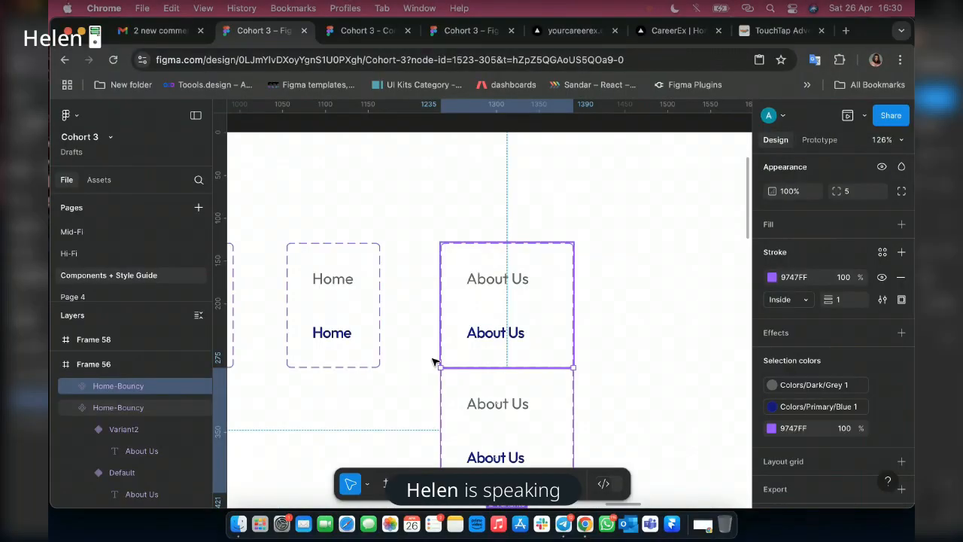
{"action": "scroll", "coordinate": [434, 363], "scroll_direction": "right", "scroll_amount": 3}
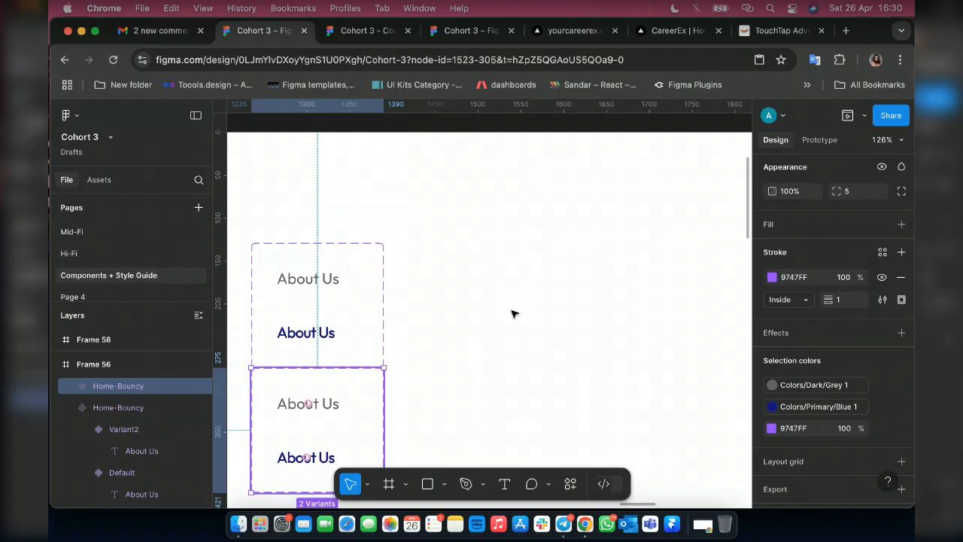
{"action": "left_click_drag", "start_coordinate": [361, 367], "coordinate": [567, 246]}
{"action": "left_click_drag", "start_coordinate": [528, 283], "coordinate": [522, 281]}
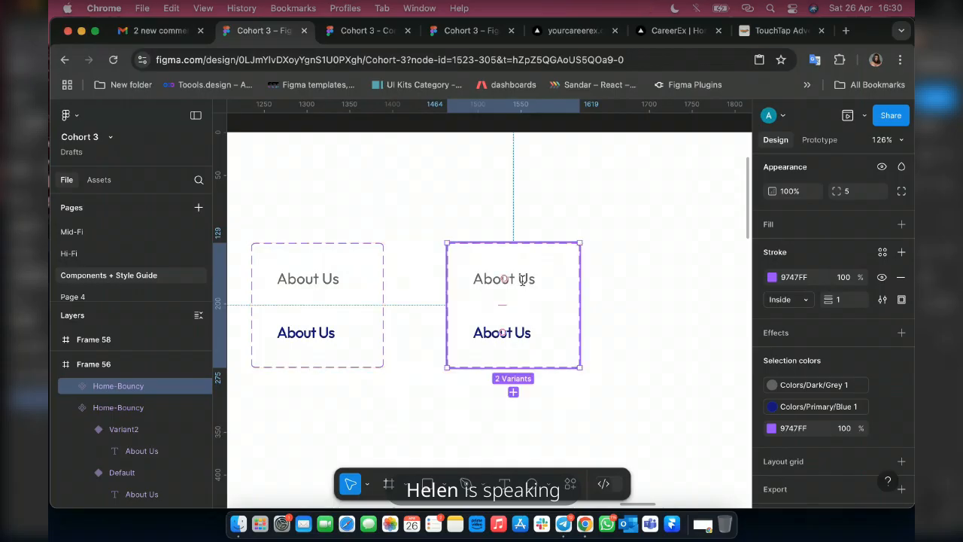
Change the Default label in the newly copied set to Our Services.
{"action": "double_click", "coordinate": [521, 280]}
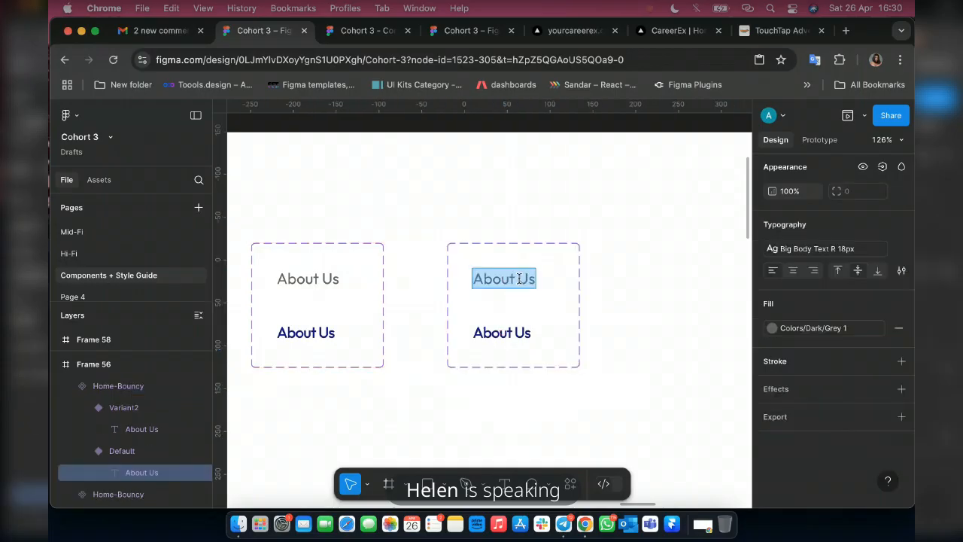
{"action": "type", "text": "Our"}
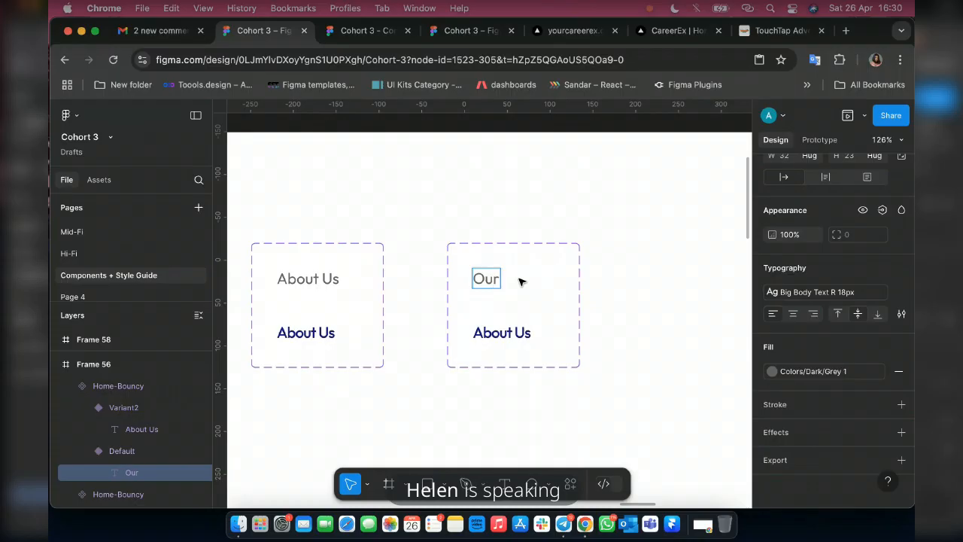
{"action": "type", "text": " Servi"}
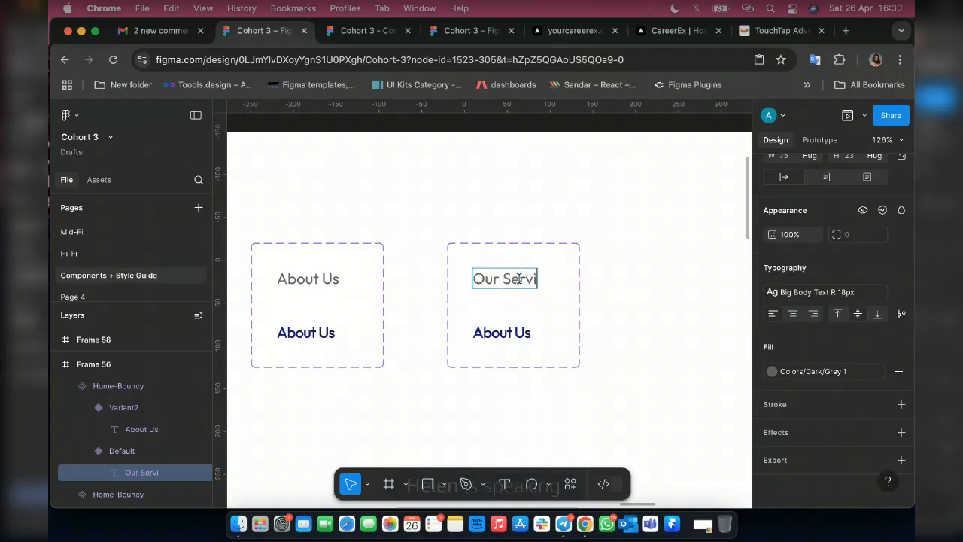
{"action": "type", "text": "ces"}
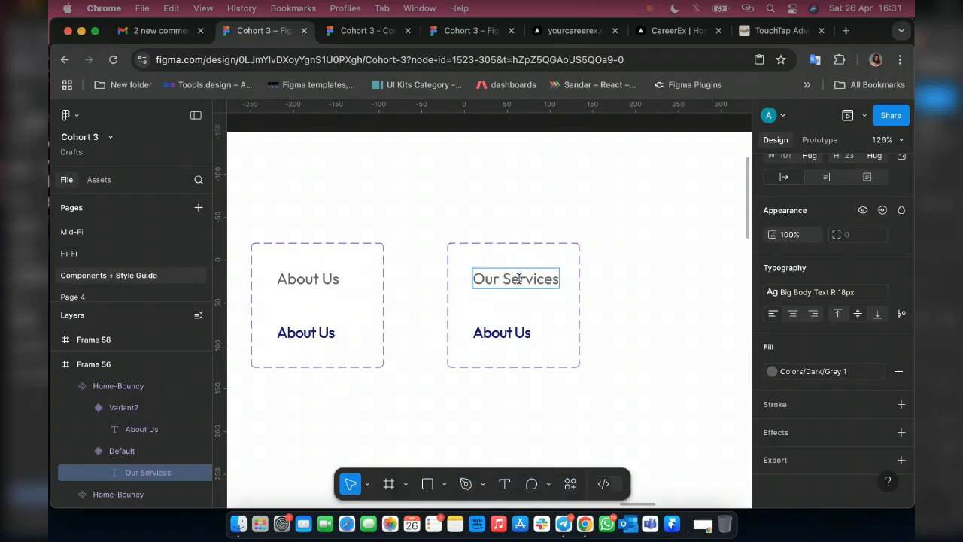
Change the blue Variant2 label in the same copied set to Our Services.
{"action": "double_click", "coordinate": [483, 332]}
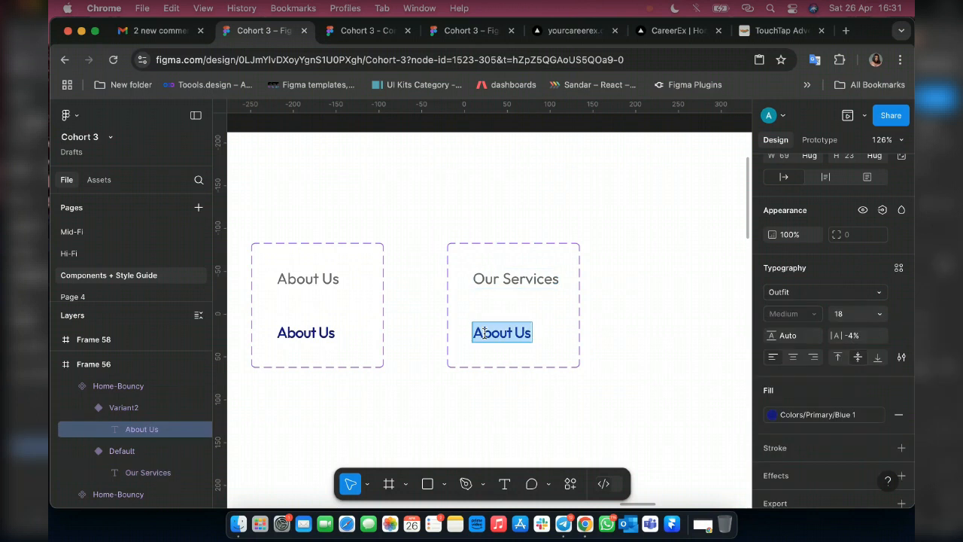
{"action": "type", "text": "Our"}
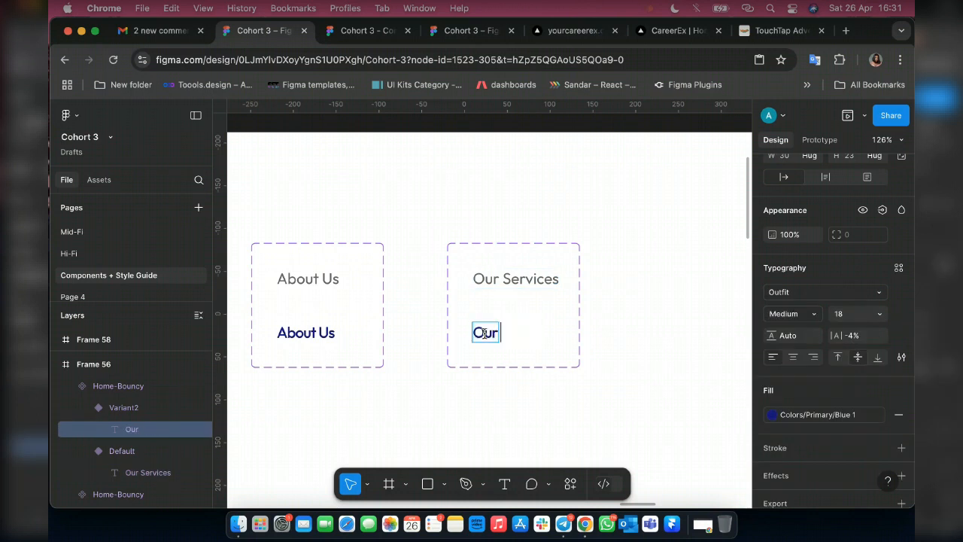
{"action": "type", "text": " Services"}
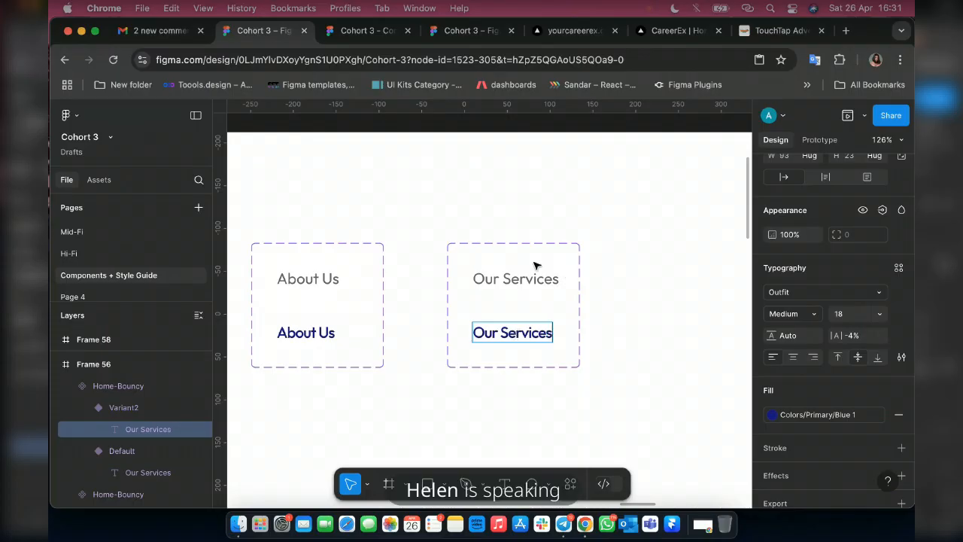
{"action": "key", "text": "Escape"}
Compare the layout sizes of the Default labels across the Our Services, About Us and Home component sets.
{"action": "left_click", "coordinate": [536, 278]}
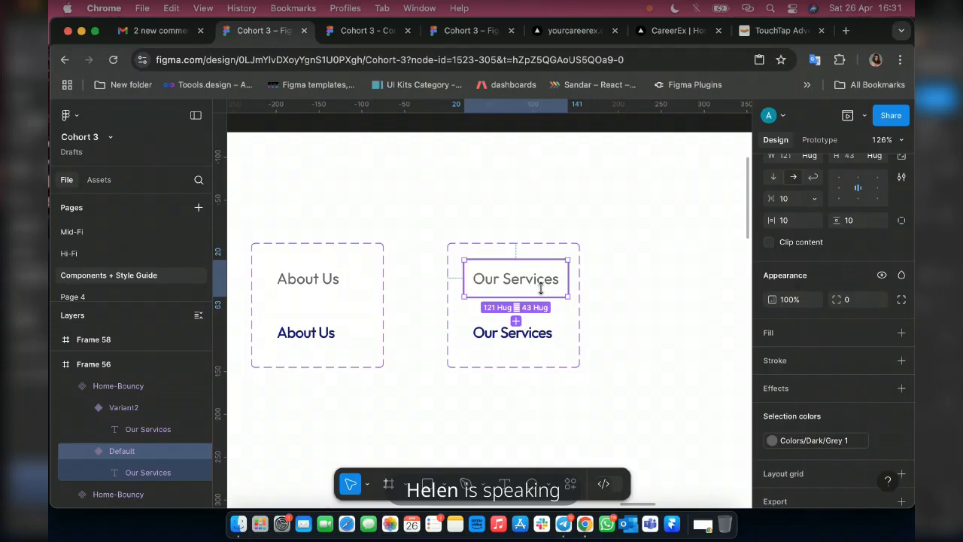
{"action": "scroll", "coordinate": [541, 288], "scroll_direction": "up", "scroll_amount": 3}
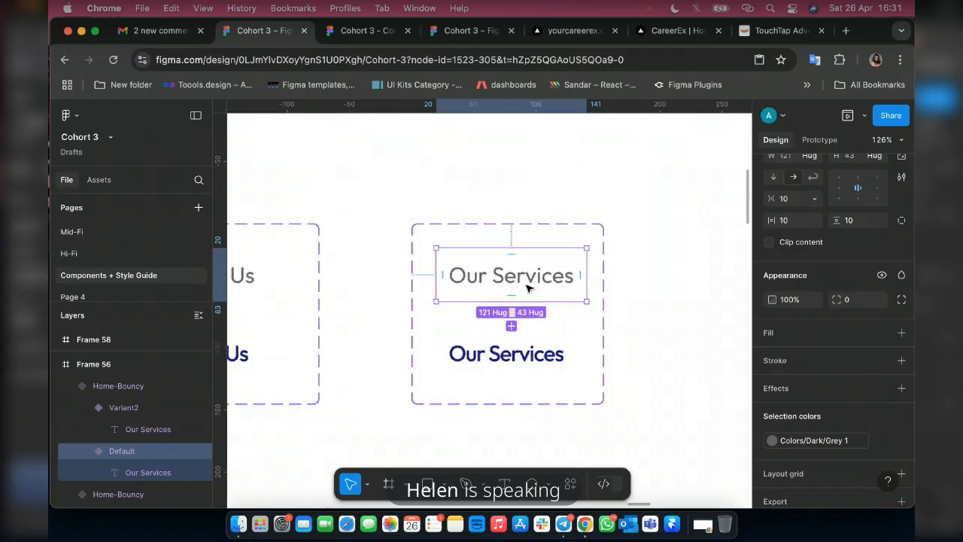
{"action": "scroll", "coordinate": [528, 287], "scroll_direction": "up", "scroll_amount": 2}
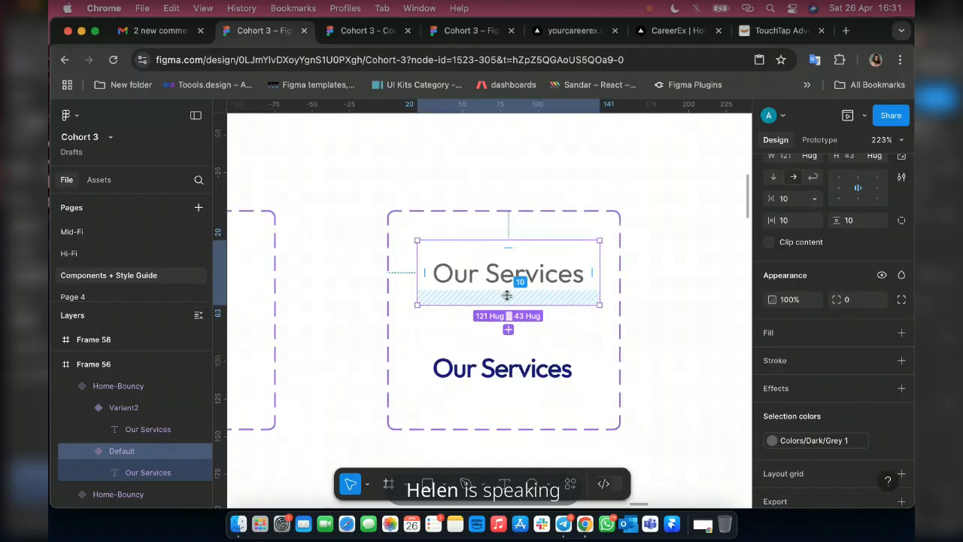
{"action": "scroll", "coordinate": [807, 275], "scroll_direction": "up", "scroll_amount": 5}
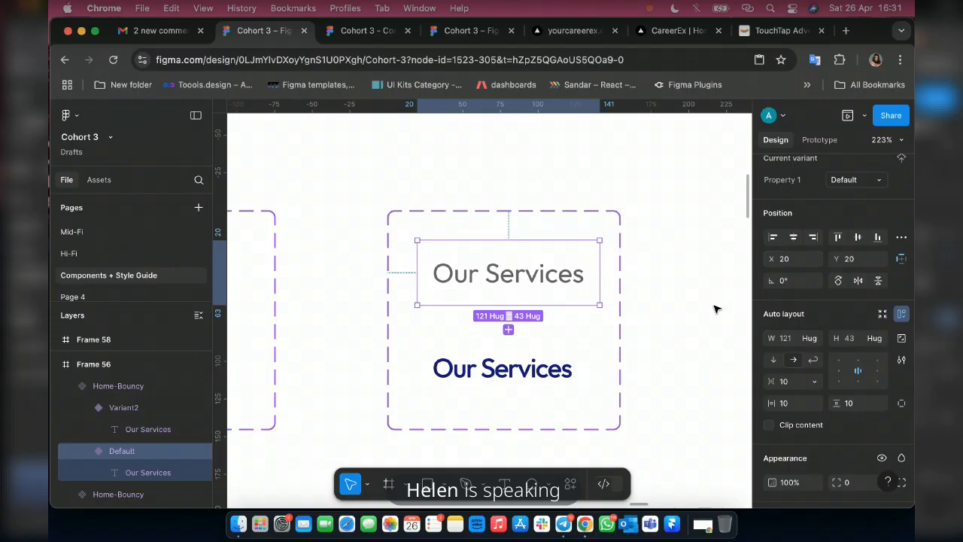
{"action": "scroll", "coordinate": [715, 308], "scroll_direction": "left", "scroll_amount": 5}
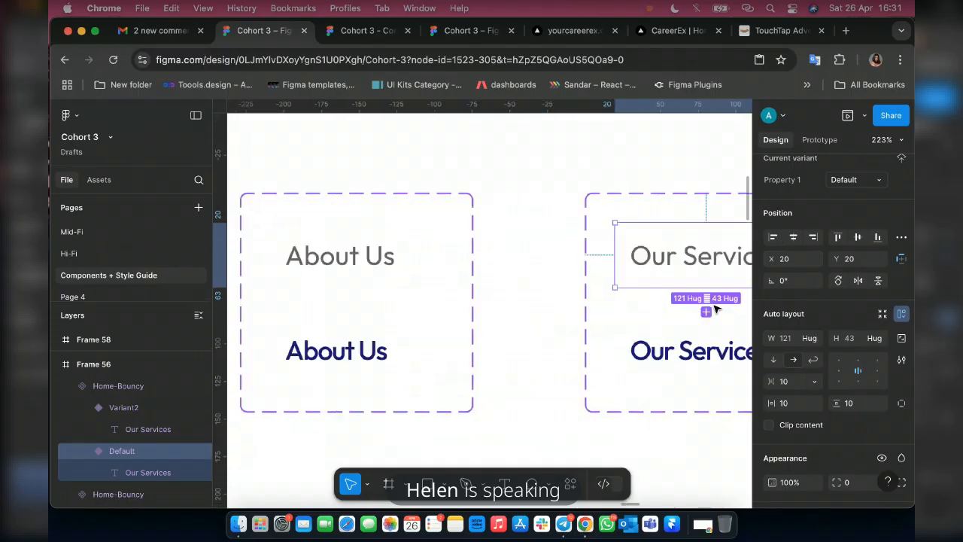
{"action": "left_click", "coordinate": [391, 267]}
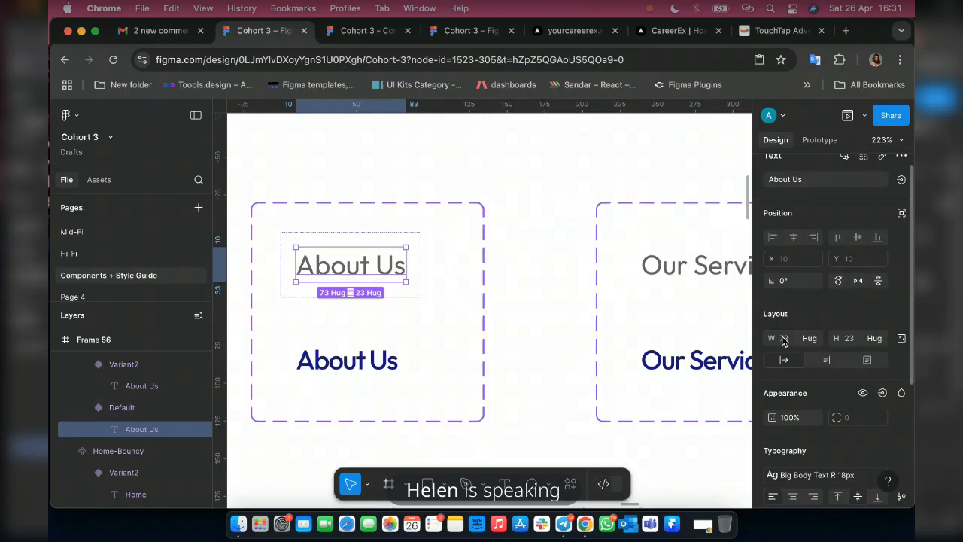
{"action": "left_click", "coordinate": [703, 267]}
{"action": "double_click", "coordinate": [703, 267]}
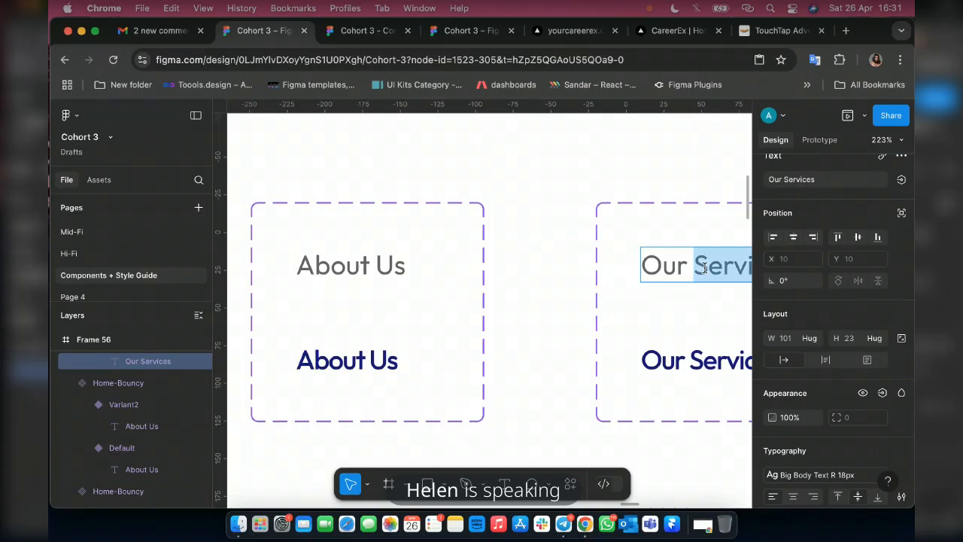
{"action": "scroll", "coordinate": [574, 292], "scroll_direction": "left", "scroll_amount": 2}
{"action": "scroll", "coordinate": [574, 292], "scroll_direction": "left", "scroll_amount": 5}
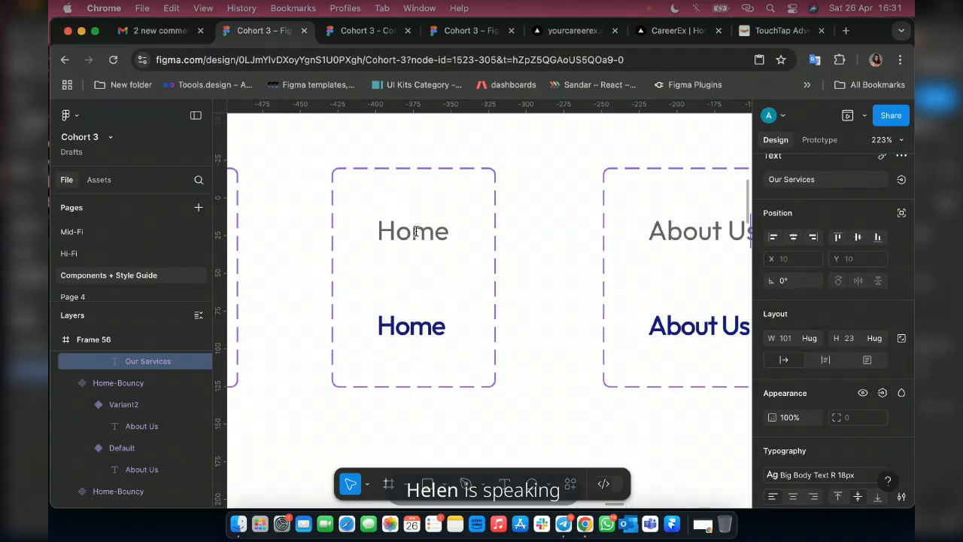
{"action": "double_click", "coordinate": [416, 231]}
{"action": "left_click", "coordinate": [416, 231]}
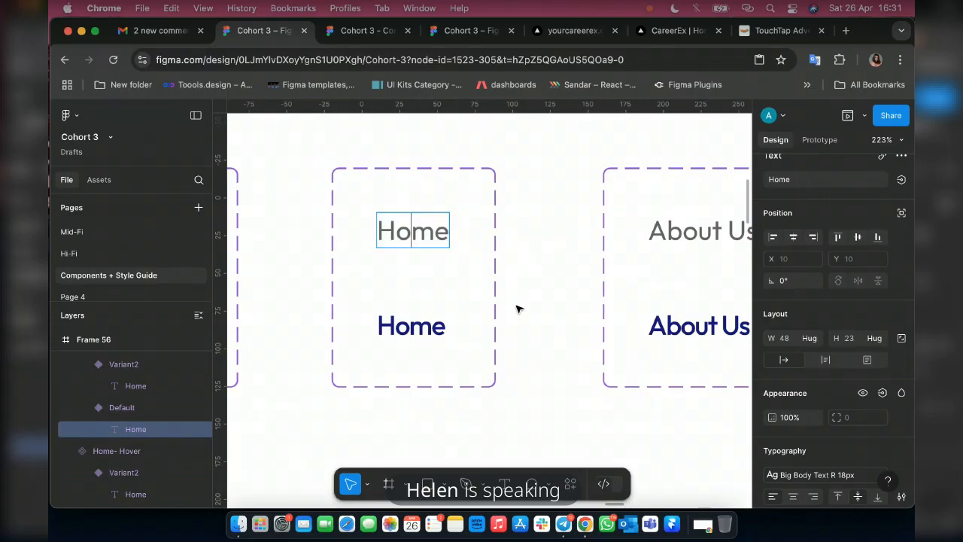
Duplicate the Our Services component set and place the copy beside the original in the same row, at about X 1640, Y 129.
{"action": "scroll", "coordinate": [518, 308], "scroll_direction": "right", "scroll_amount": 3}
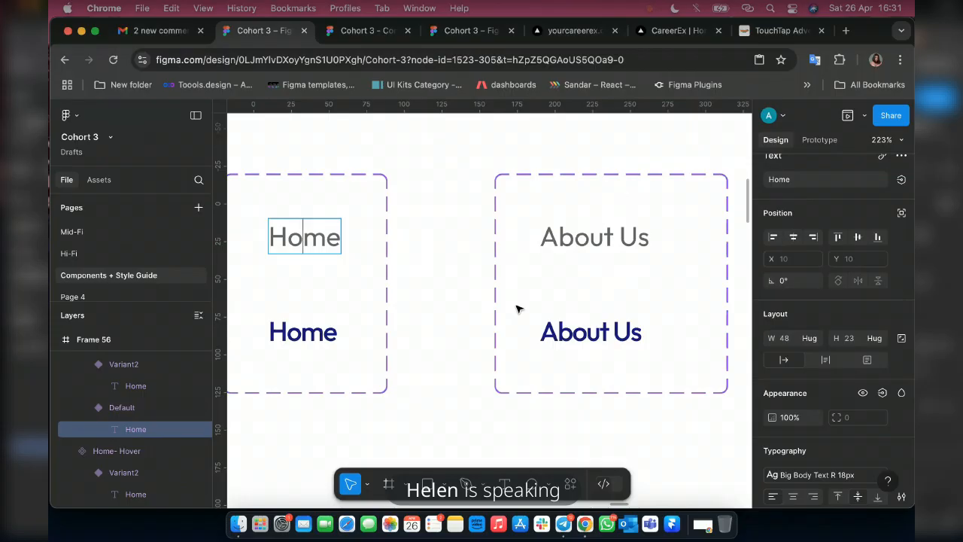
{"action": "scroll", "coordinate": [437, 282], "scroll_direction": "down", "scroll_amount": 3}
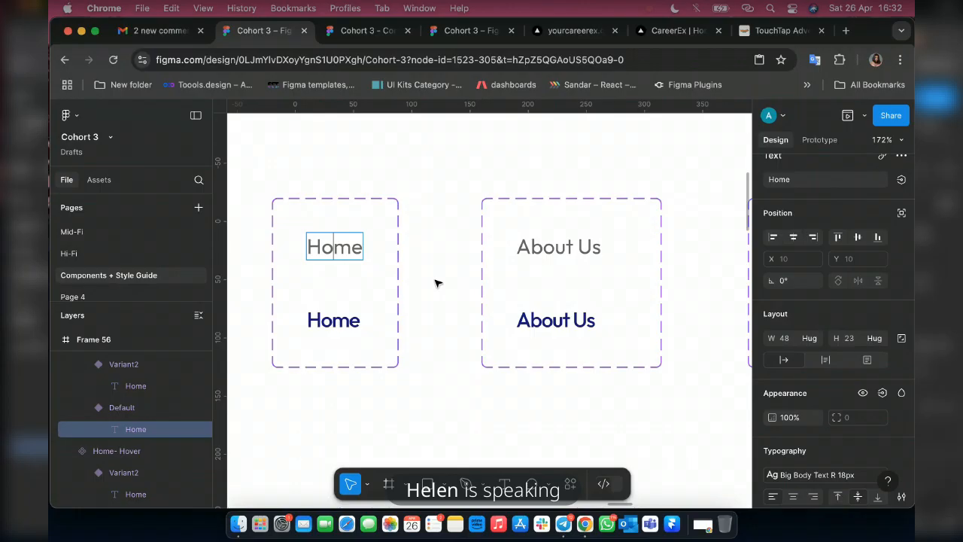
{"action": "scroll", "coordinate": [436, 281], "scroll_direction": "down", "scroll_amount": 5}
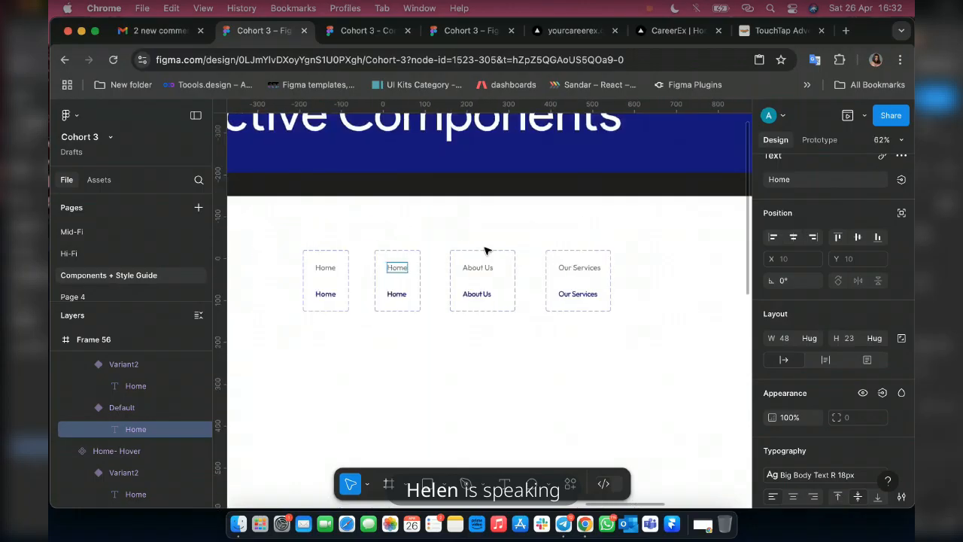
{"action": "scroll", "coordinate": [492, 246], "scroll_direction": "right", "scroll_amount": 2}
{"action": "key", "text": "Escape"}
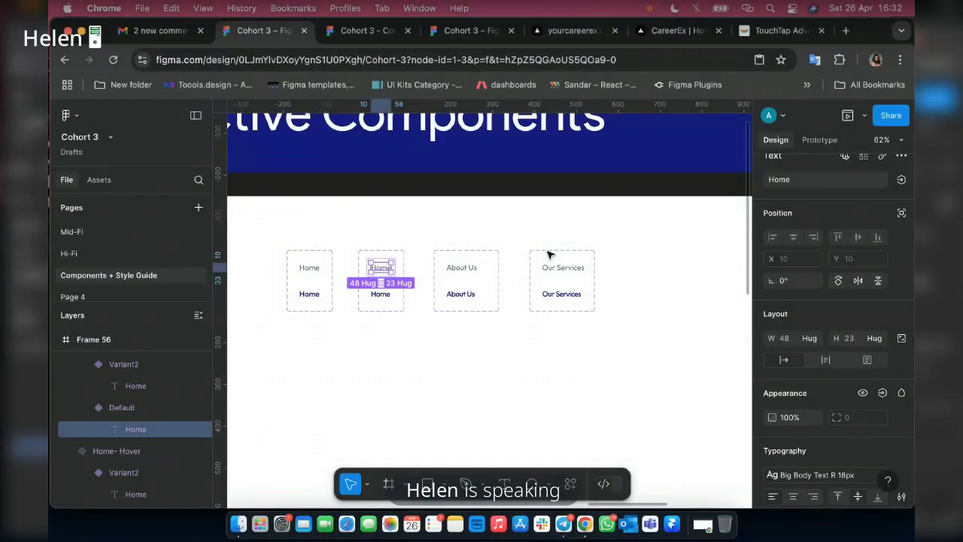
{"action": "left_click", "coordinate": [547, 252]}
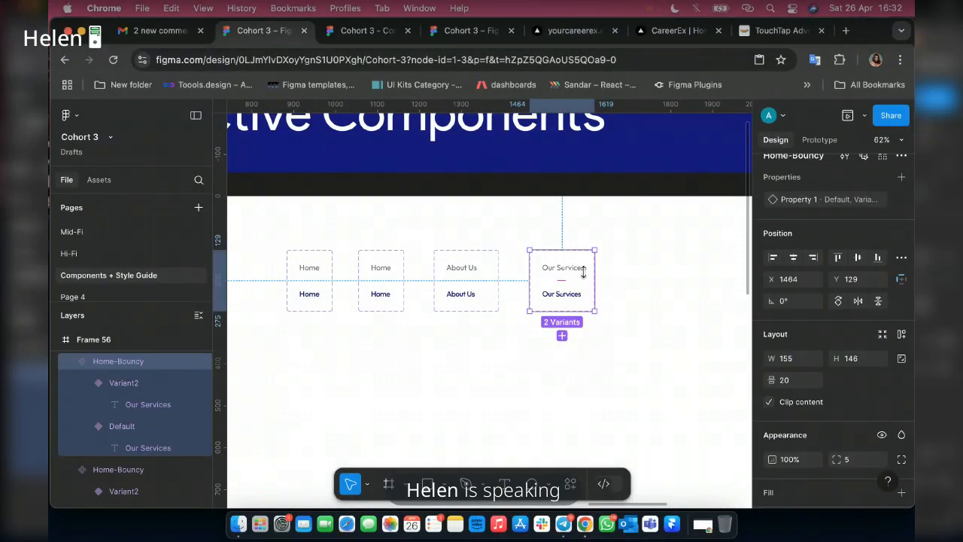
{"action": "left_click_drag", "start_coordinate": [583, 271], "coordinate": [580, 330]}
{"action": "scroll", "coordinate": [584, 273], "scroll_direction": "right", "scroll_amount": 3}
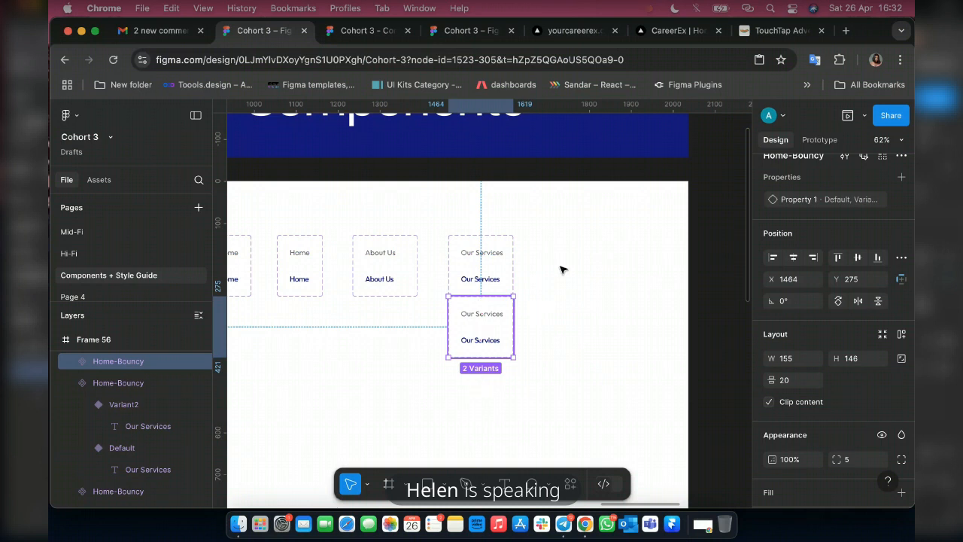
{"action": "left_click_drag", "start_coordinate": [484, 305], "coordinate": [556, 248]}
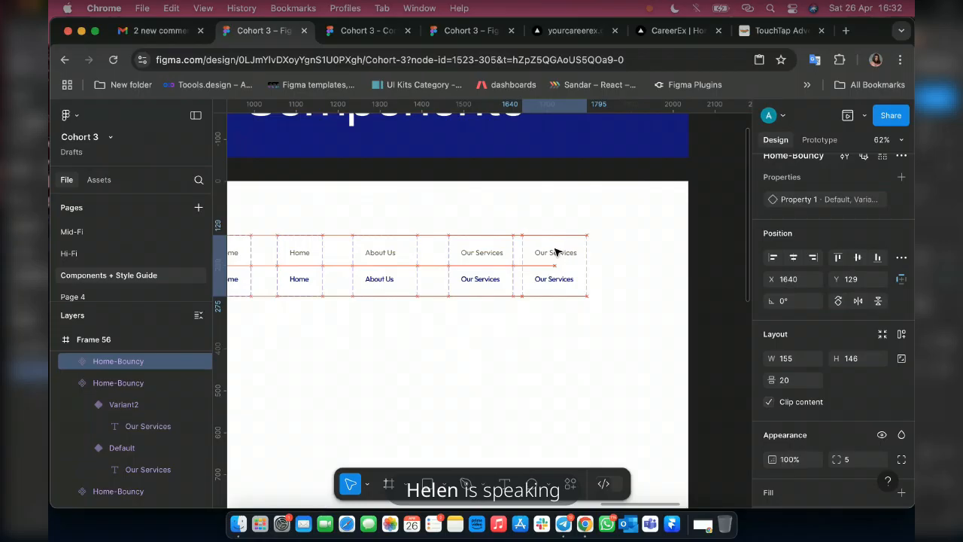
{"action": "left_click_drag", "start_coordinate": [556, 251], "coordinate": [554, 251]}
Duplicate the copied Our Services set again and place this copy at the row's end, level with the others, at about X 1832.
{"action": "key", "text": "super+d"}
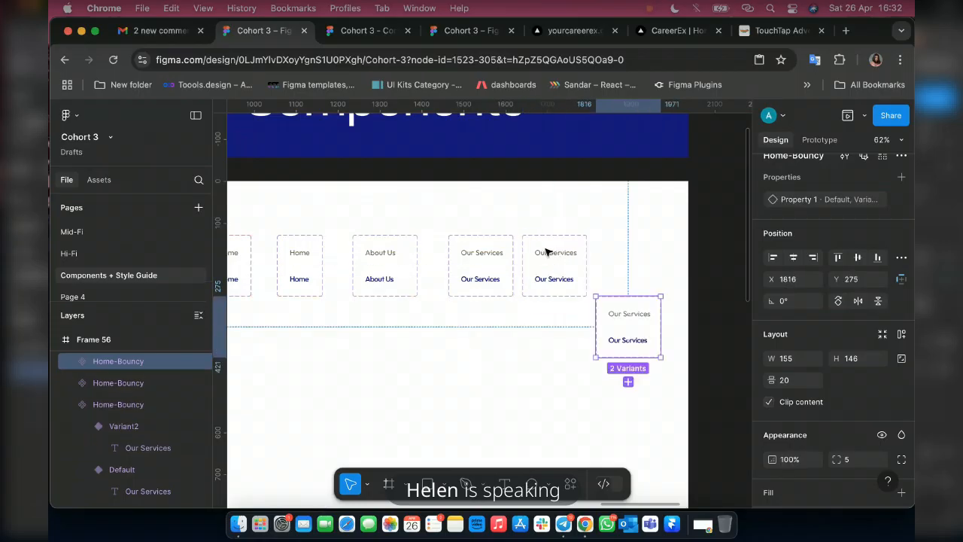
{"action": "scroll", "coordinate": [571, 260], "scroll_direction": "up", "scroll_amount": 1}
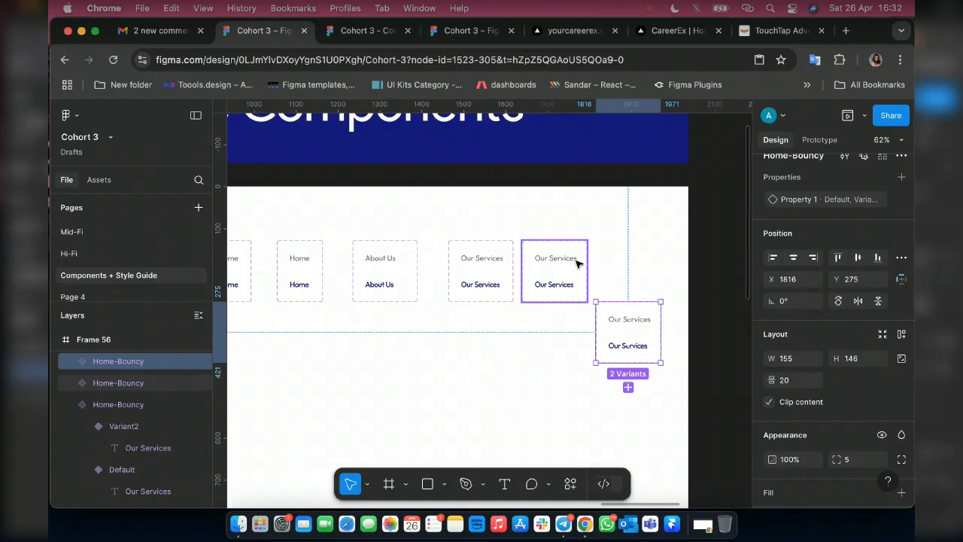
{"action": "scroll", "coordinate": [591, 290], "scroll_direction": "down", "scroll_amount": 1}
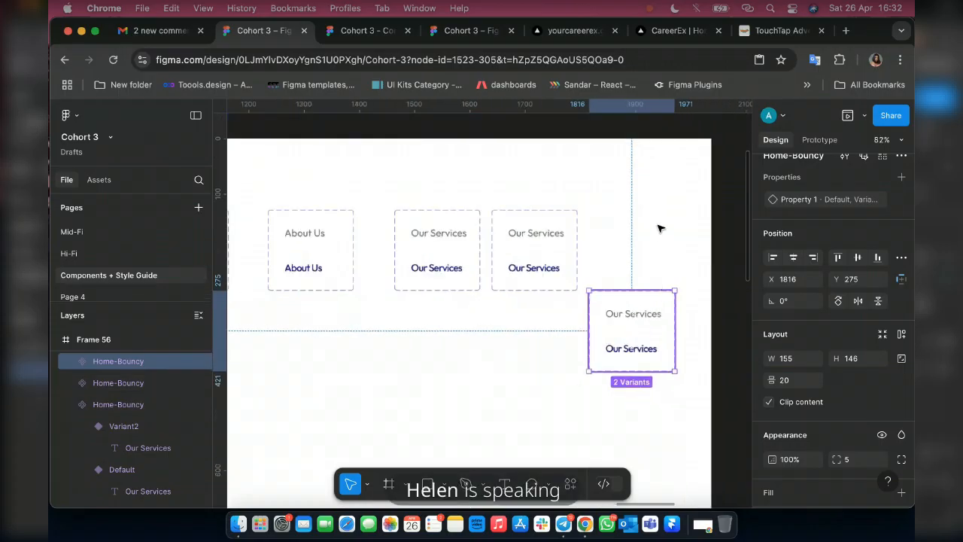
{"action": "left_click_drag", "start_coordinate": [623, 318], "coordinate": [629, 239]}
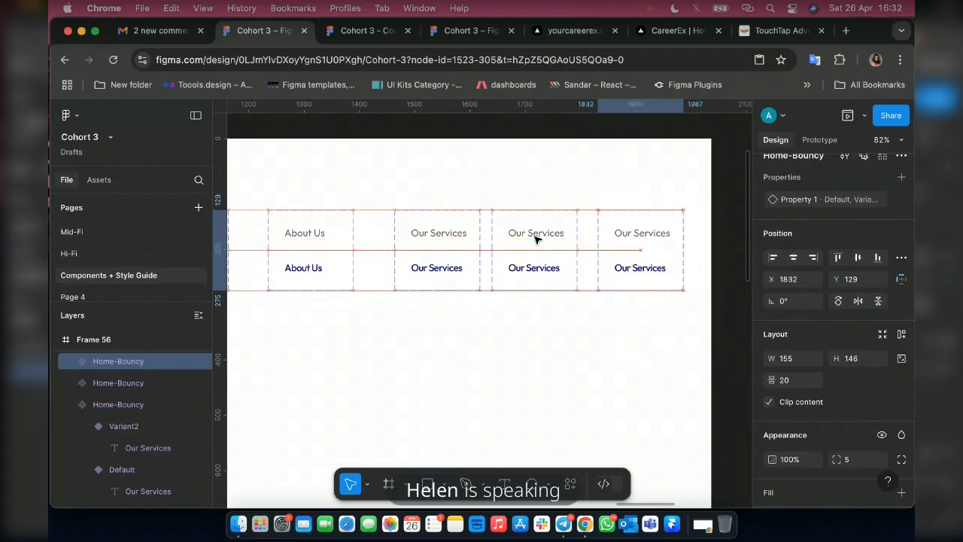
Change the Default label in the first Our Services copy to Blogs.
{"action": "scroll", "coordinate": [535, 238], "scroll_direction": "up", "scroll_amount": 10}
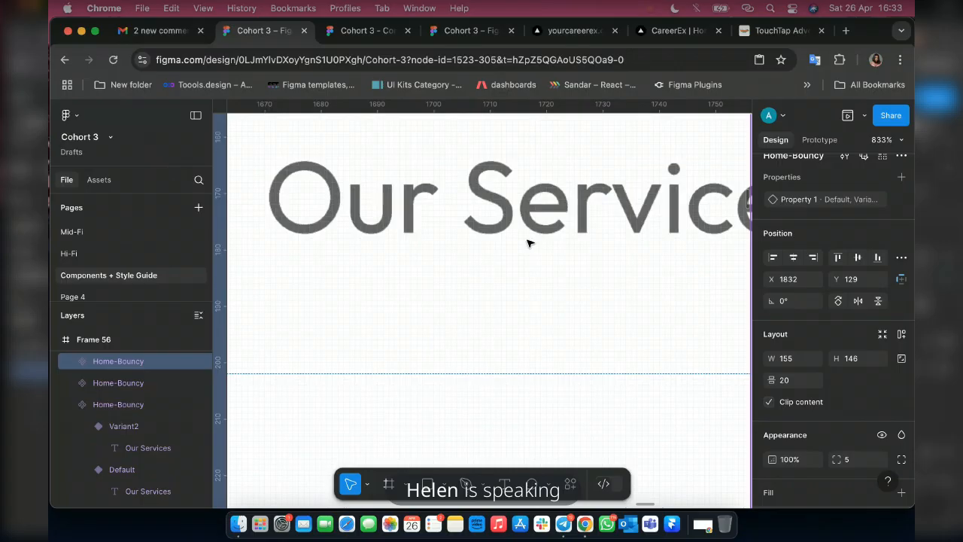
{"action": "scroll", "coordinate": [529, 243], "scroll_direction": "down", "scroll_amount": 5}
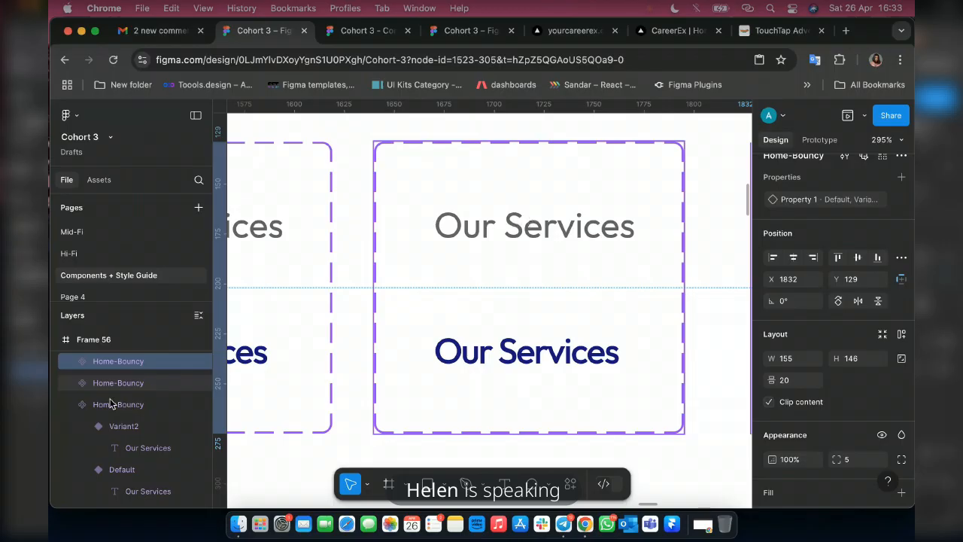
{"action": "left_click", "coordinate": [533, 222]}
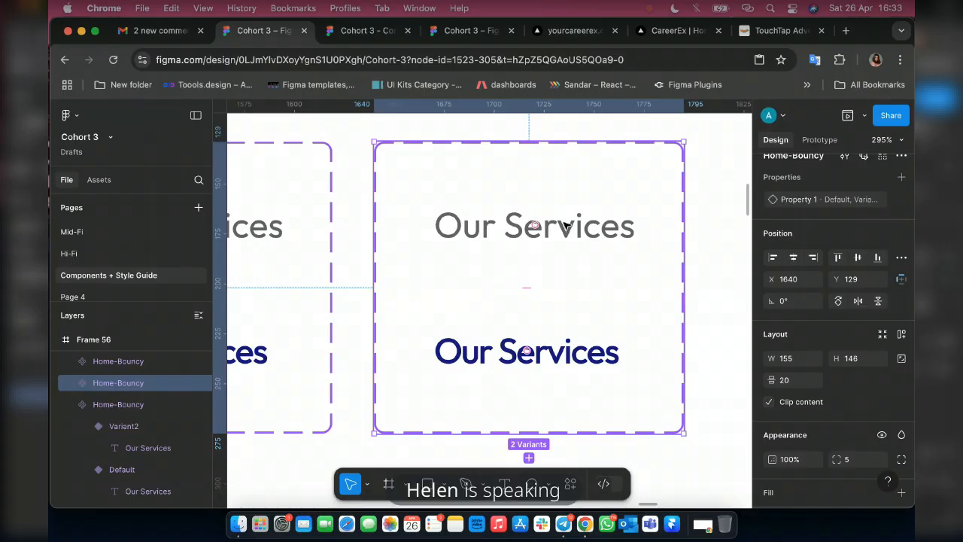
{"action": "double_click", "coordinate": [564, 224]}
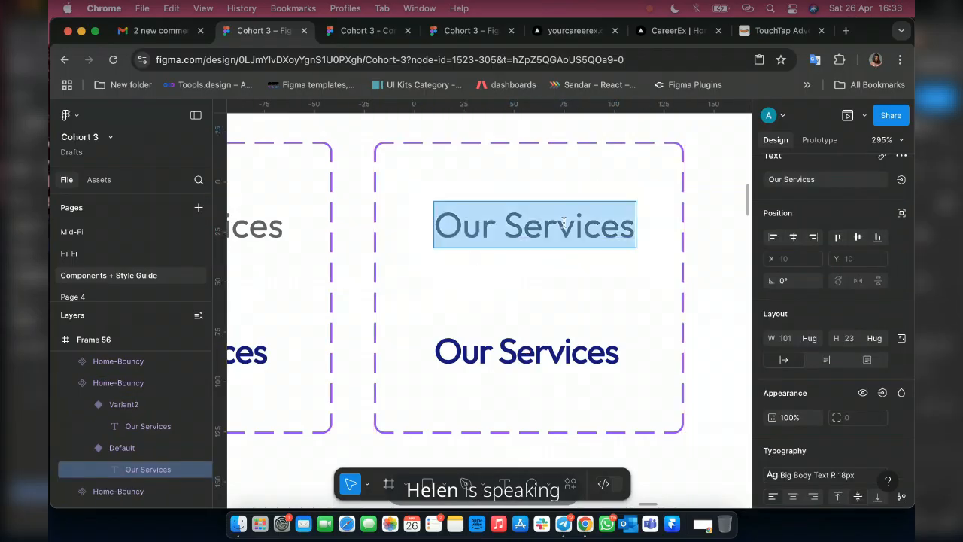
{"action": "type", "text": "Blogs"}
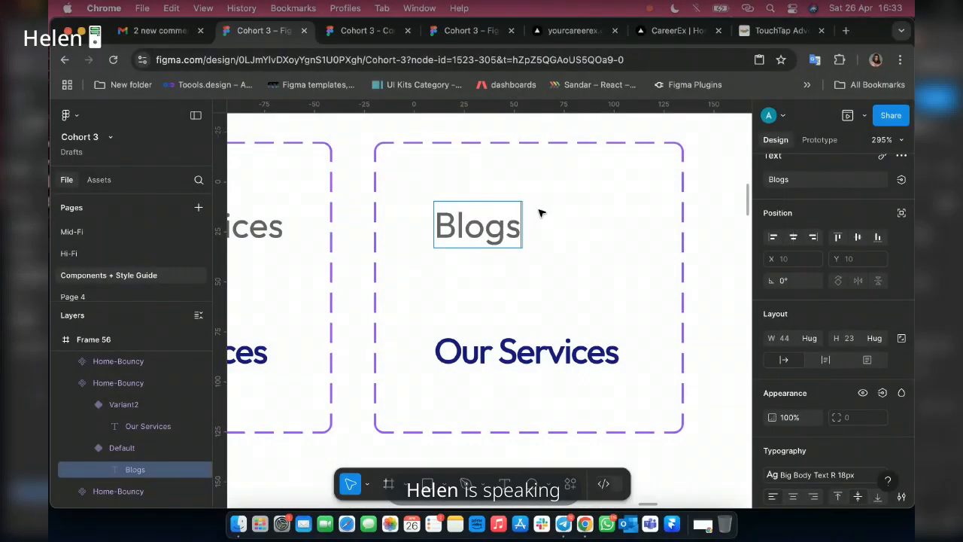
{"action": "key", "text": "Escape"}
{"action": "key", "text": "shift+a"}
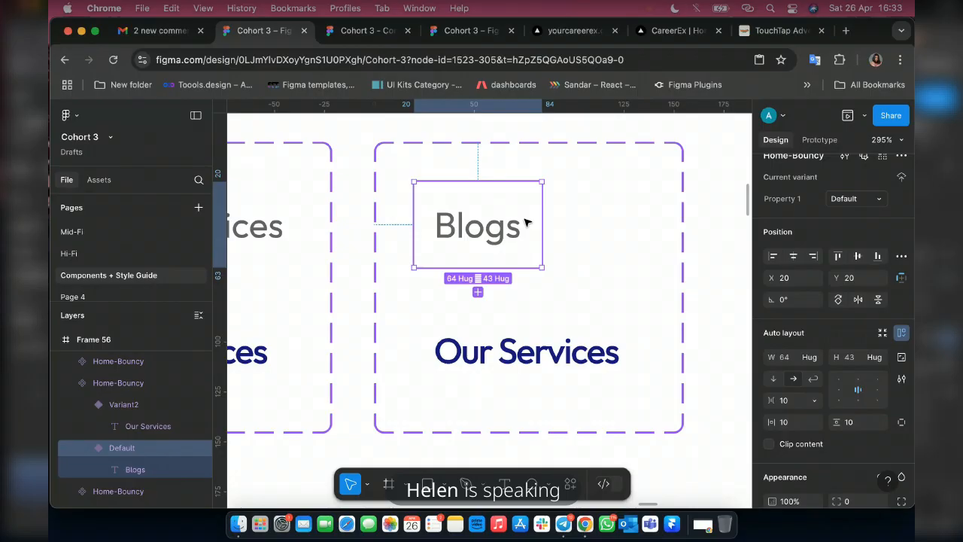
Change the blue Variant2 label below it in the same set to Blogs.
{"action": "left_click", "coordinate": [560, 357]}
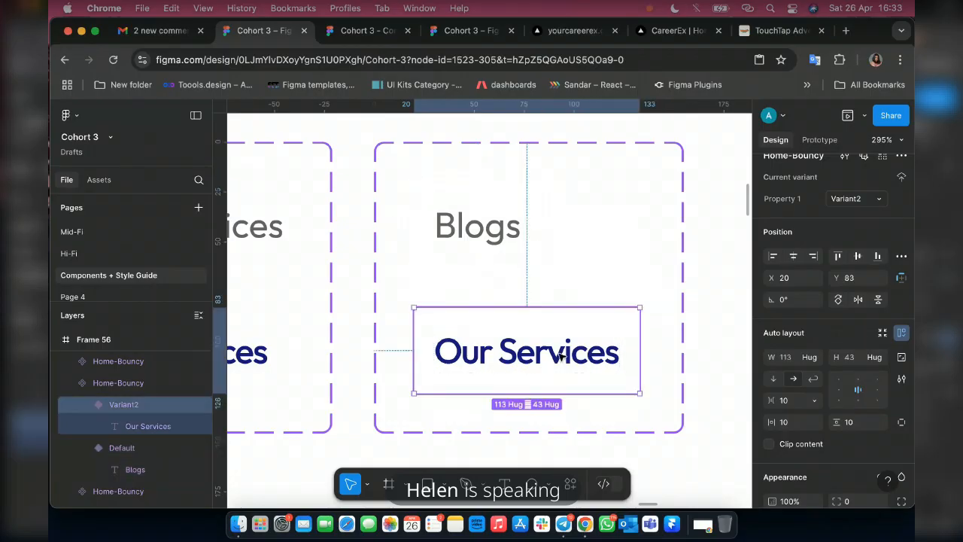
{"action": "double_click", "coordinate": [560, 358]}
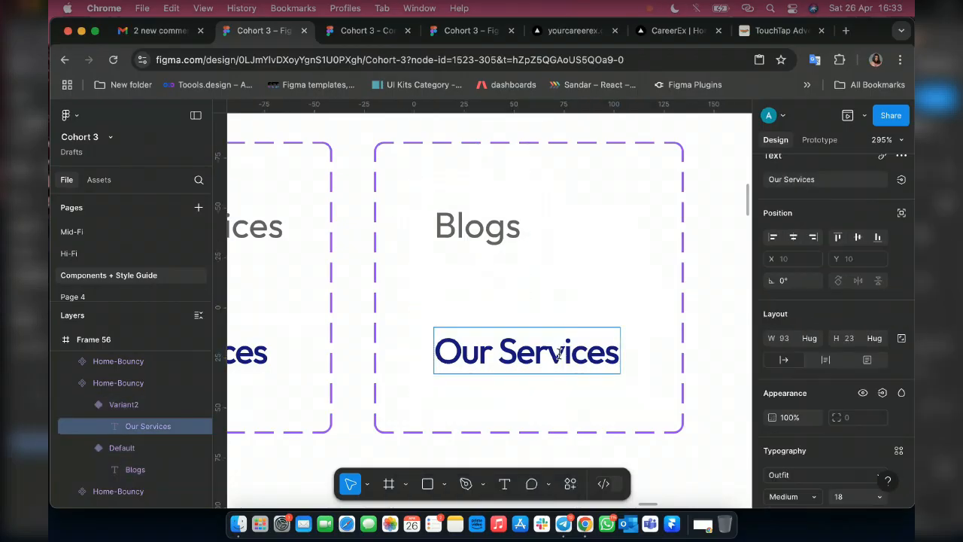
{"action": "triple_click", "coordinate": [558, 353]}
{"action": "type", "text": "Bl"}
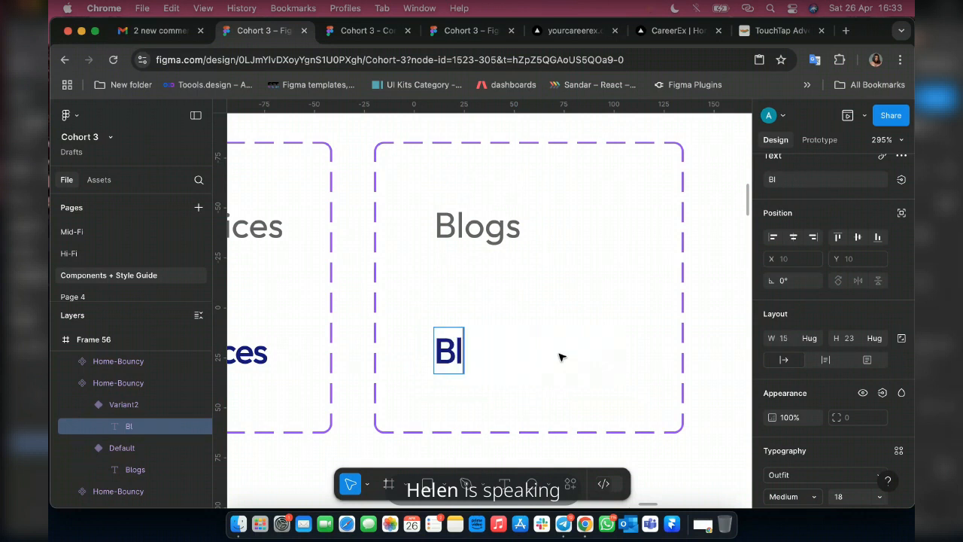
{"action": "type", "text": "ogs"}
{"action": "key", "text": "Escape"}
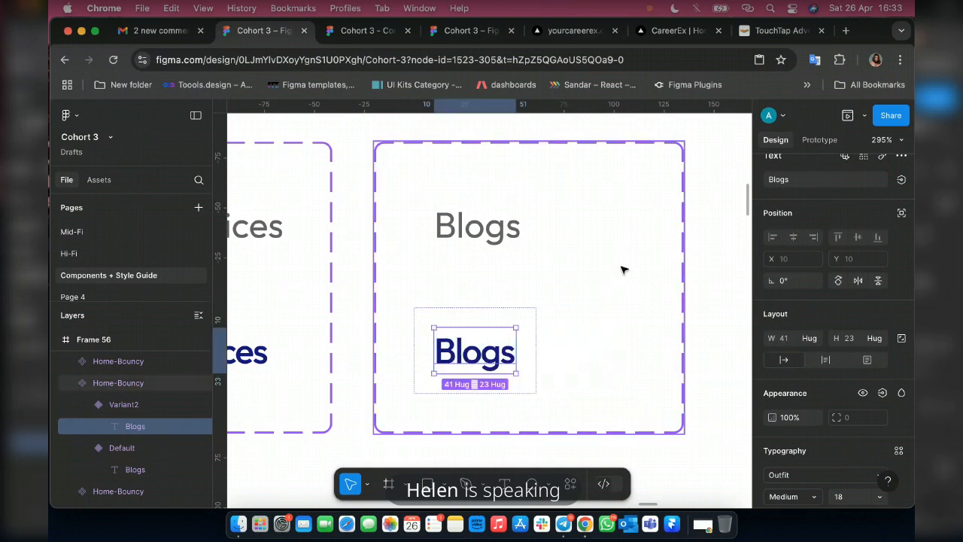
Narrow the Blogs component set to about 98 wide and move the last Our Services copy closer to it, at about X 1766.
{"action": "left_click", "coordinate": [627, 211]}
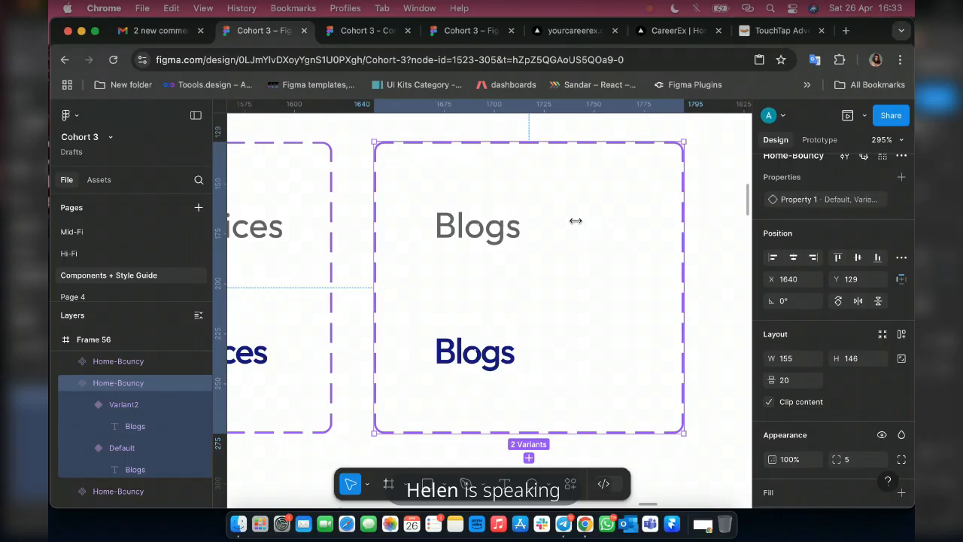
{"action": "left_click_drag", "start_coordinate": [575, 220], "coordinate": [569, 218]}
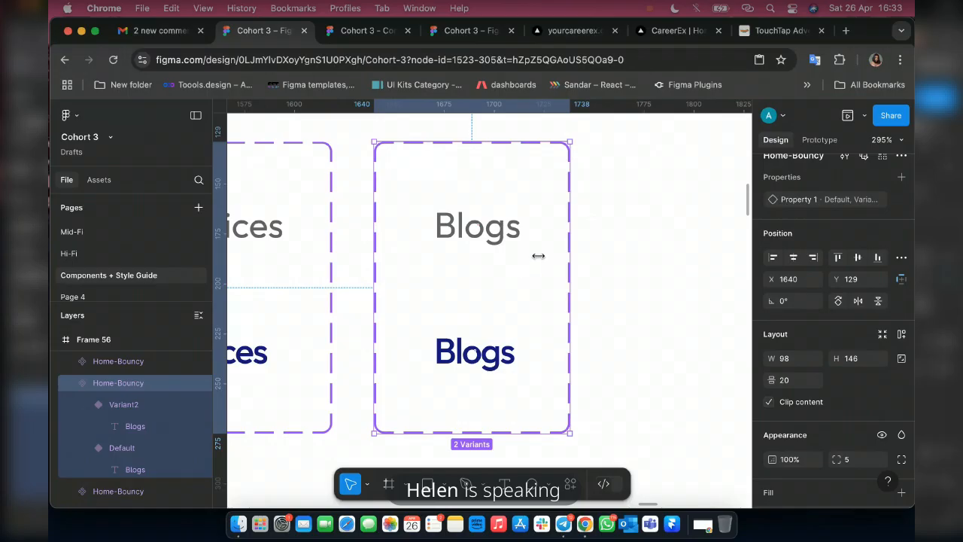
{"action": "scroll", "coordinate": [541, 256], "scroll_direction": "right", "scroll_amount": 4}
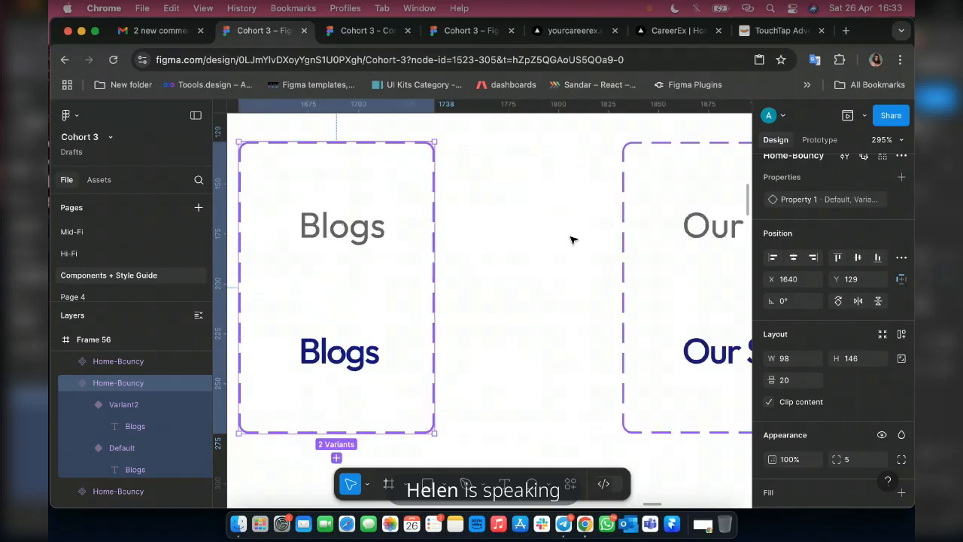
{"action": "scroll", "coordinate": [570, 239], "scroll_direction": "down", "scroll_amount": 5}
{"action": "left_click", "coordinate": [677, 217]}
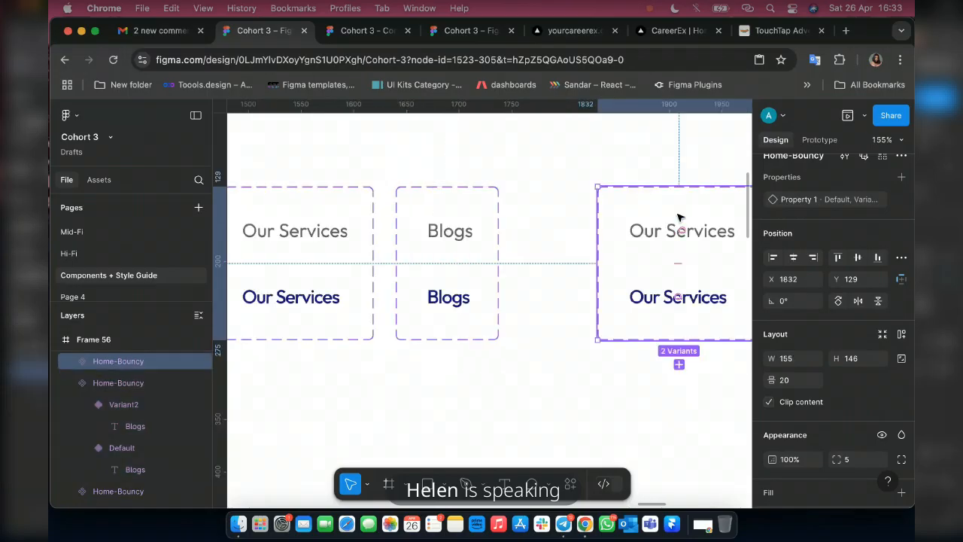
{"action": "left_click_drag", "start_coordinate": [583, 218], "coordinate": [632, 218]}
{"action": "scroll", "coordinate": [587, 227], "scroll_direction": "right", "scroll_amount": 4}
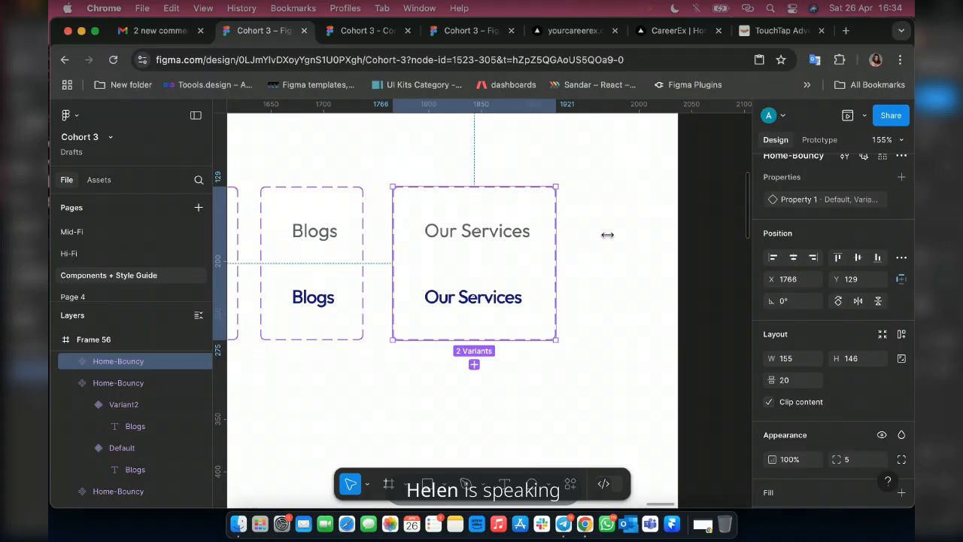
Widen the last Our Services copy to about 197 and change its Default label to Contact Us.
{"action": "left_click_drag", "start_coordinate": [607, 234], "coordinate": [599, 237]}
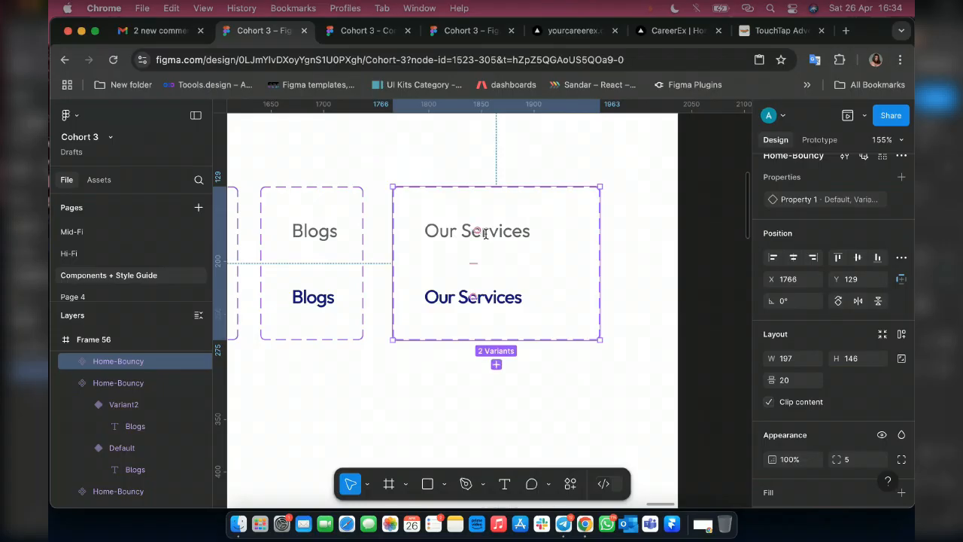
{"action": "double_click", "coordinate": [485, 234]}
{"action": "type", "text": "Contatc"}
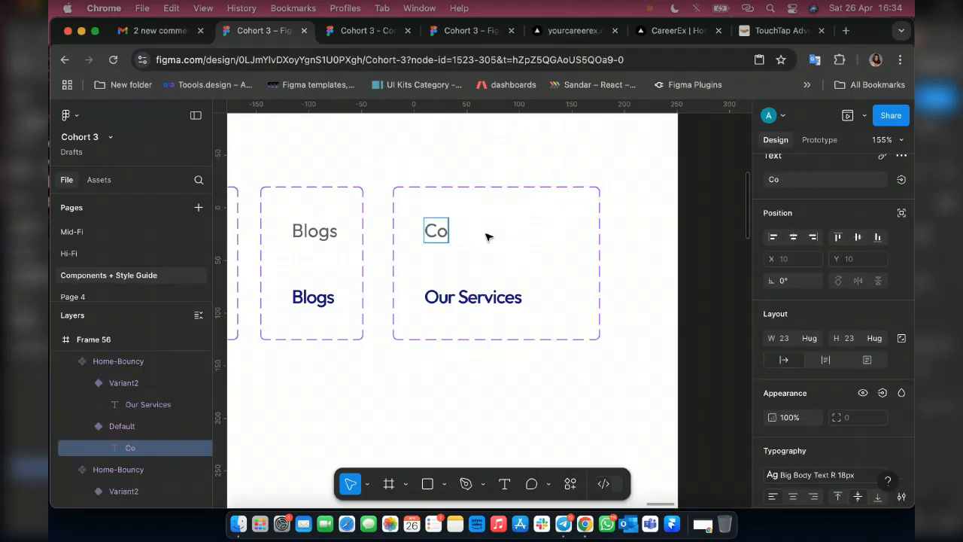
{"action": "key", "text": "BackSpace"}
{"action": "key", "text": "BackSpace"}
{"action": "type", "text": "ct Us"}
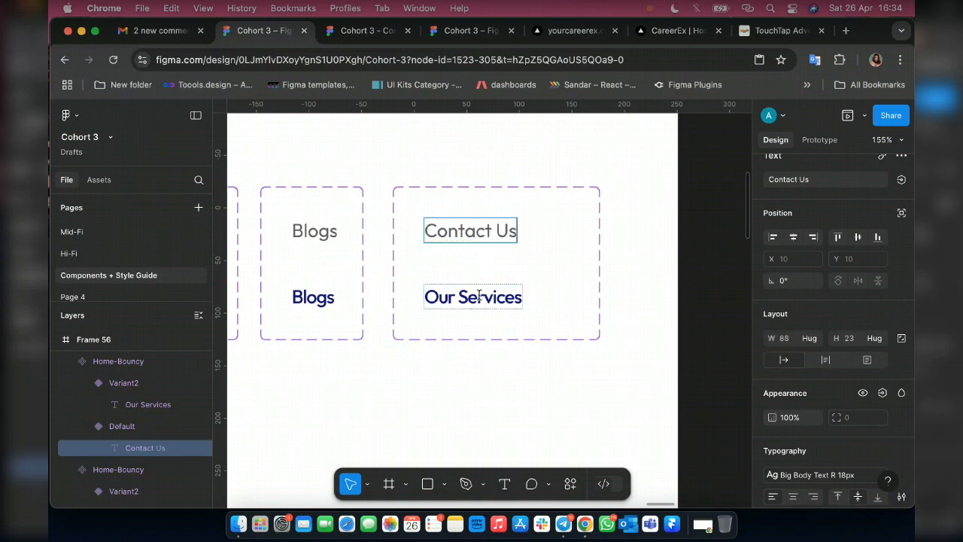
Change the blue Variant2 label in the last component set to Contact Us.
{"action": "double_click", "coordinate": [479, 296]}
{"action": "type", "text": "Contatc"}
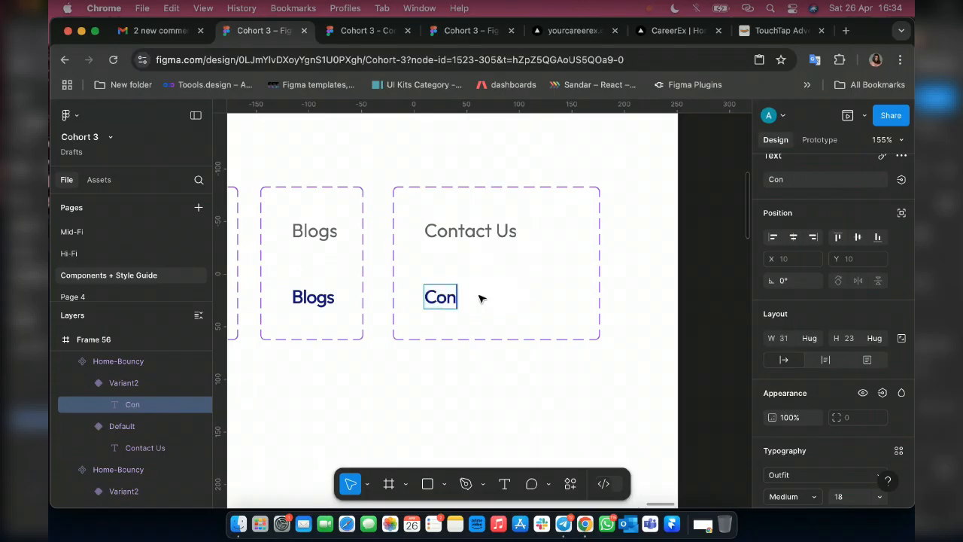
{"action": "key", "text": "BackSpace"}
{"action": "key", "text": "BackSpace"}
{"action": "type", "text": "c"}
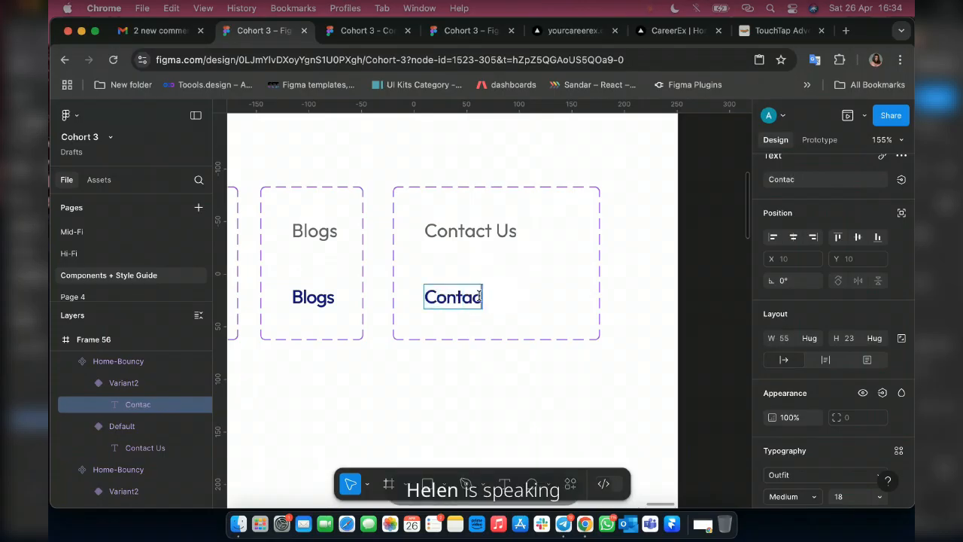
{"action": "type", "text": "t Us"}
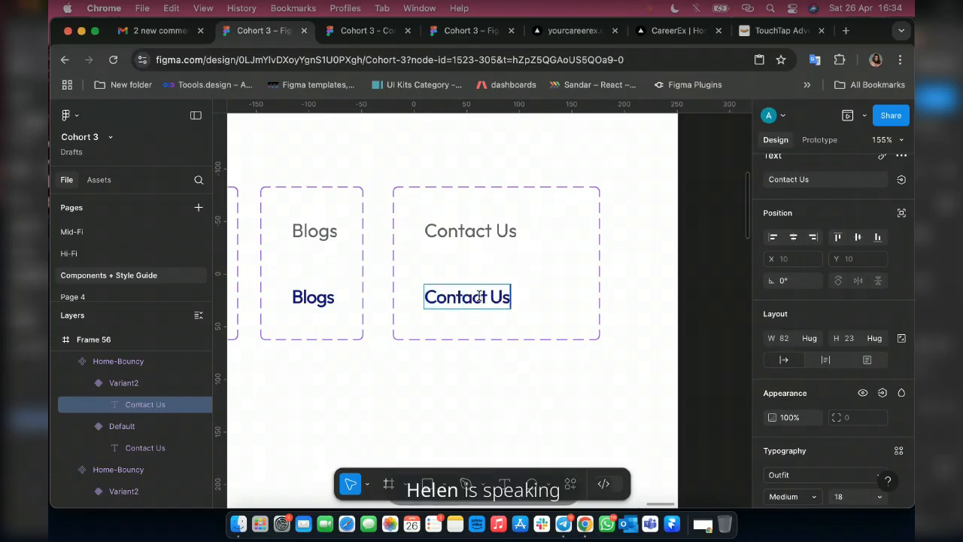
{"action": "key", "text": "Escape"}
Narrow the Contact Us component set to about 148 wide and rename it Contact Us - Bouncy.
{"action": "left_click", "coordinate": [546, 194]}
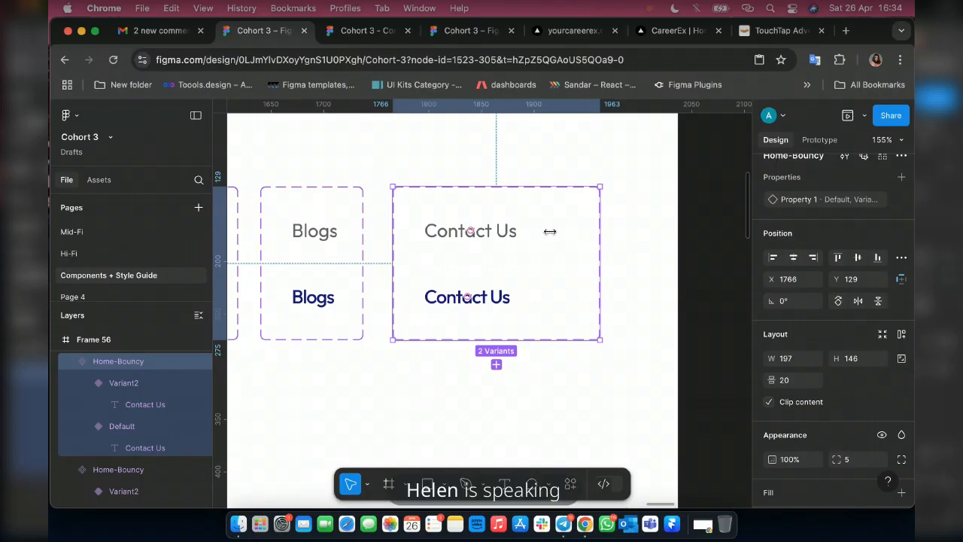
{"action": "double_click", "coordinate": [547, 231]}
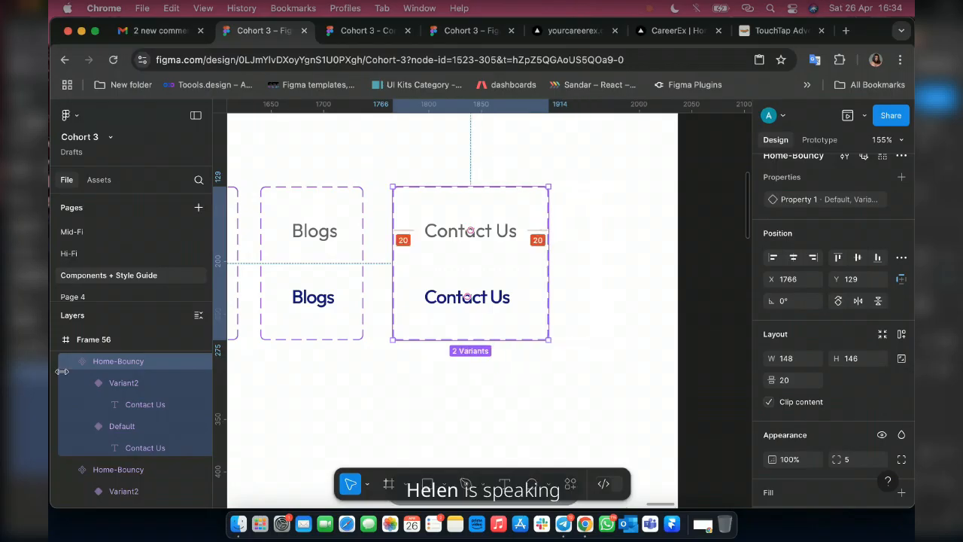
{"action": "double_click", "coordinate": [122, 362]}
{"action": "left_click_drag", "start_coordinate": [120, 362], "coordinate": [87, 365]}
{"action": "type", "text": "Contact Us"}
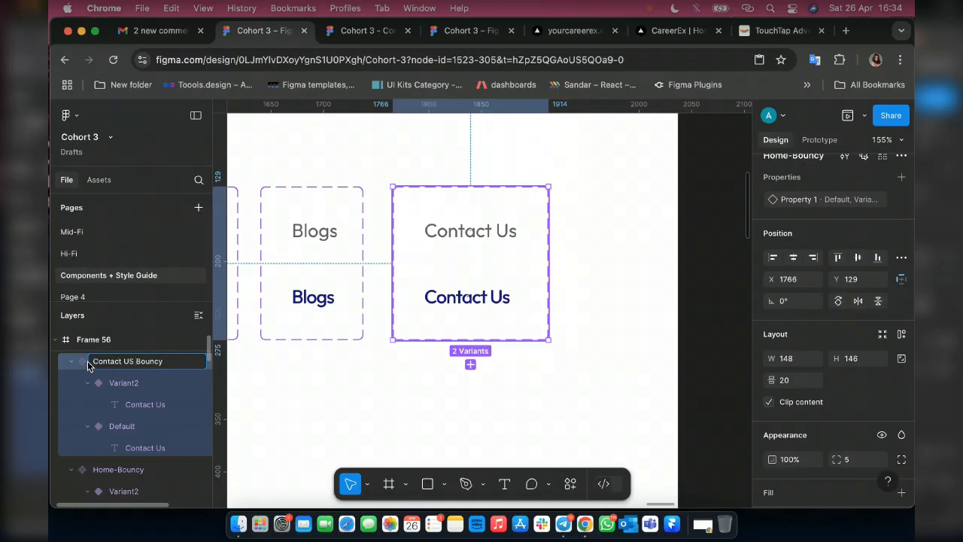
{"action": "type", "text": " -"}
Rename the Blogs component set as blog.
{"action": "left_click", "coordinate": [296, 193]}
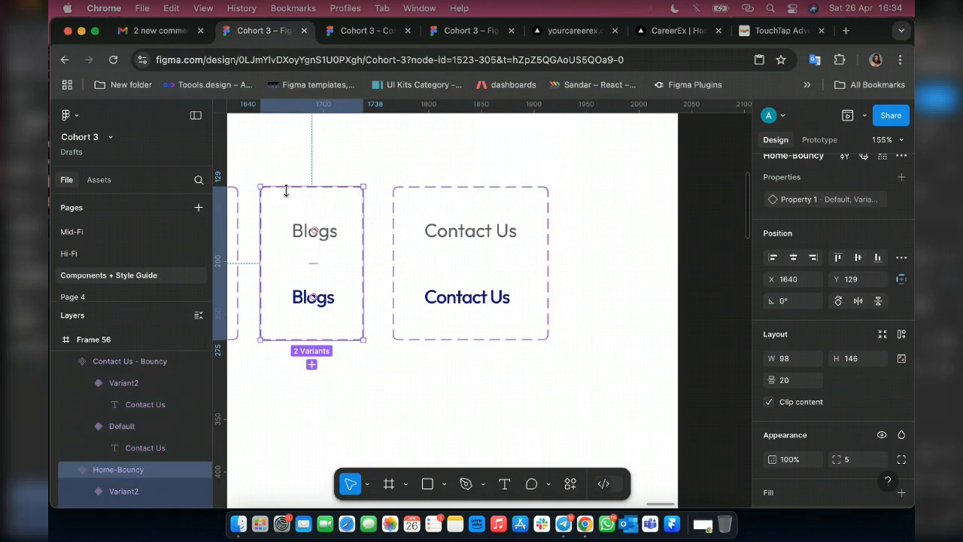
{"action": "double_click", "coordinate": [117, 469]}
{"action": "type", "text": "bl"}
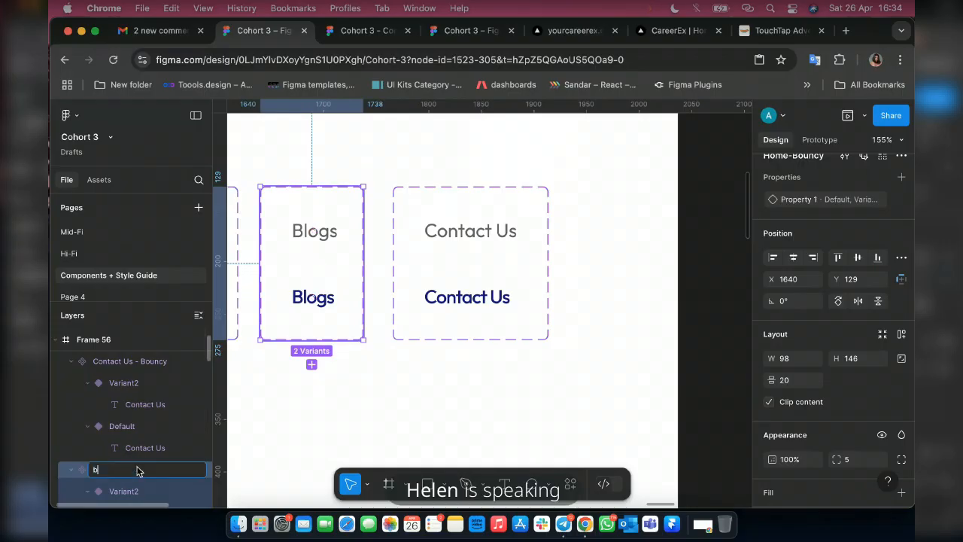
{"action": "type", "text": "og"}
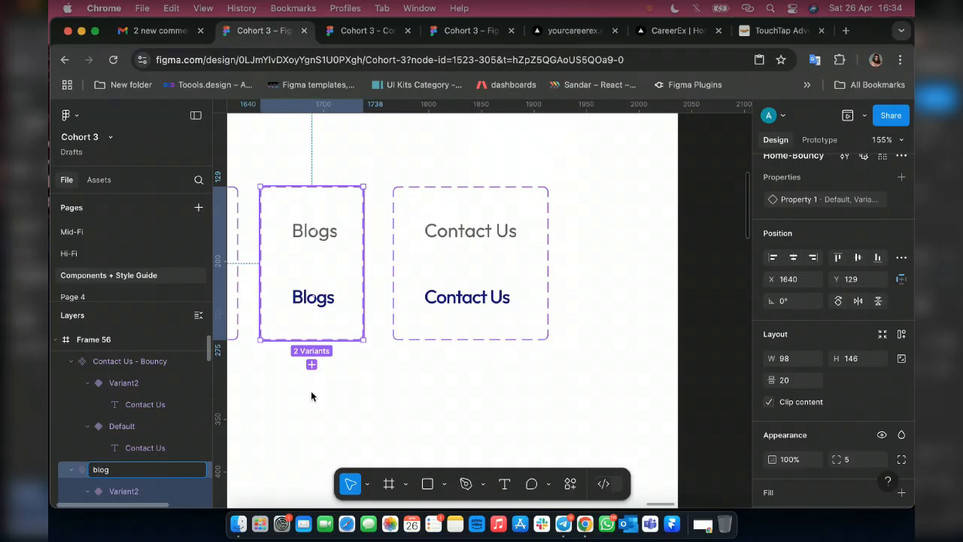
Rename the Home-Bouncy component set that holds the Our Services labels as Our services.
{"action": "scroll", "coordinate": [346, 343], "scroll_direction": "left", "scroll_amount": 4}
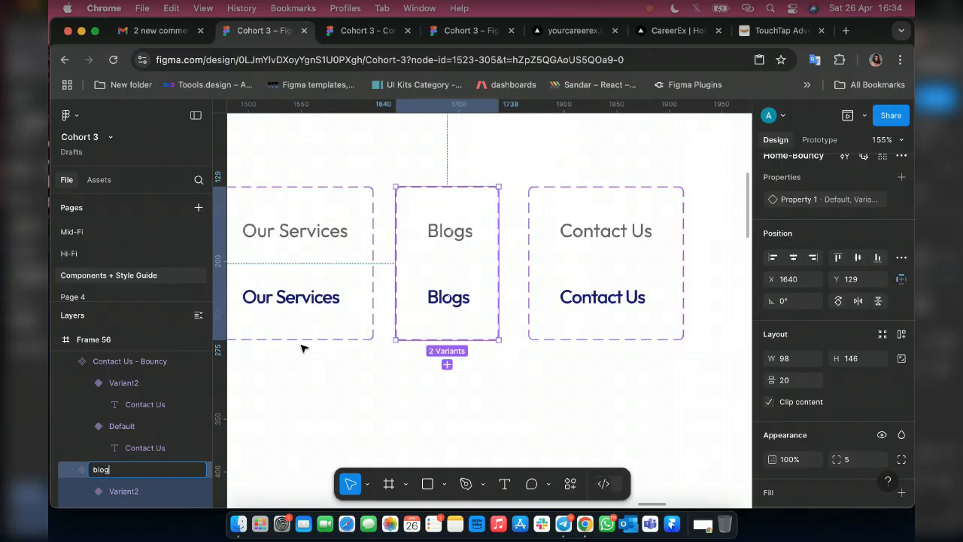
{"action": "scroll", "coordinate": [143, 440], "scroll_direction": "down", "scroll_amount": 3}
{"action": "left_click", "coordinate": [131, 435]}
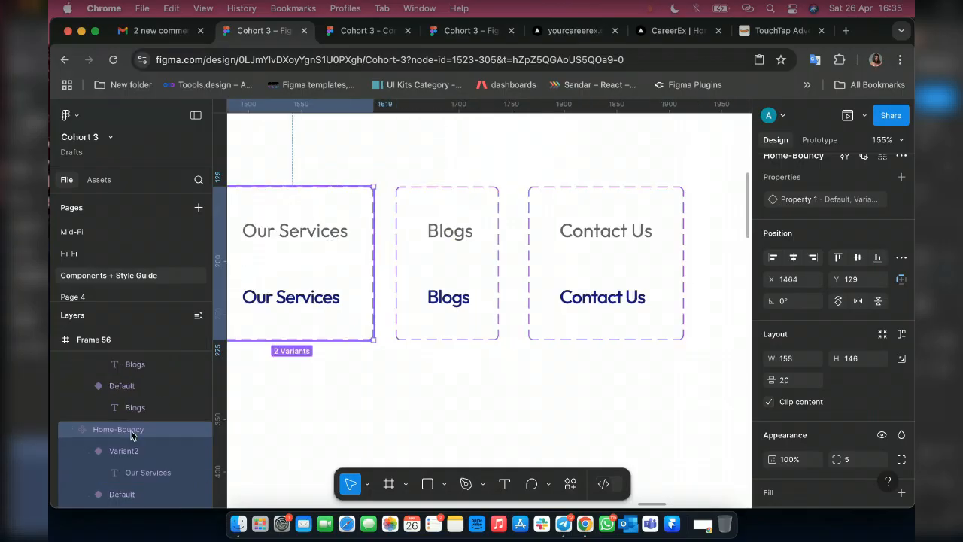
{"action": "double_click", "coordinate": [131, 435]}
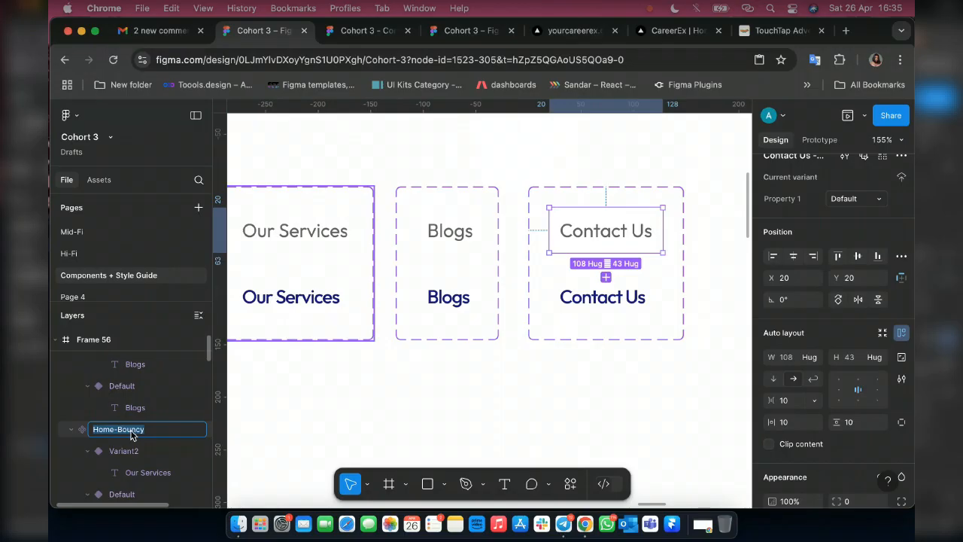
{"action": "type", "text": "Our services"}
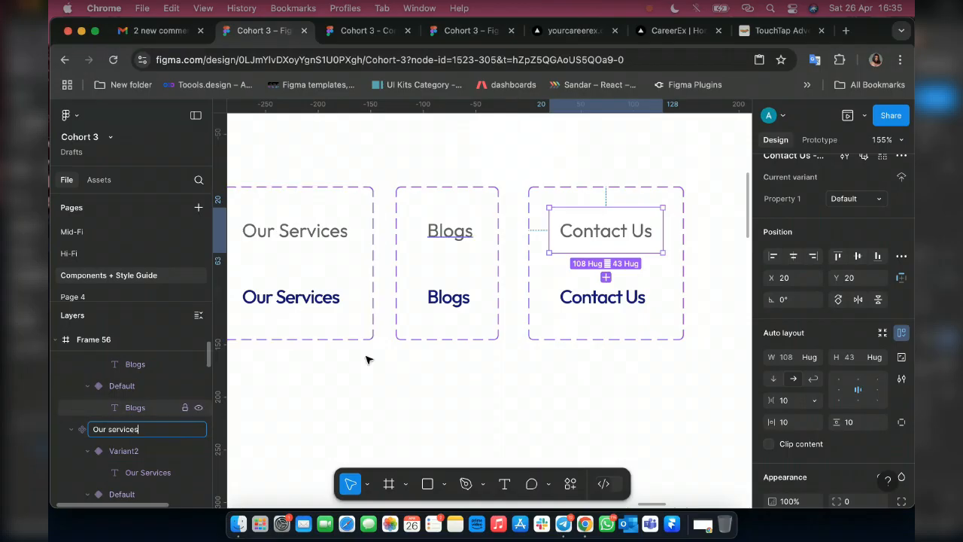
Rename the Home-Bouncy component set that holds the About Us labels as About us.
{"action": "scroll", "coordinate": [358, 365], "scroll_direction": "left", "scroll_amount": 3}
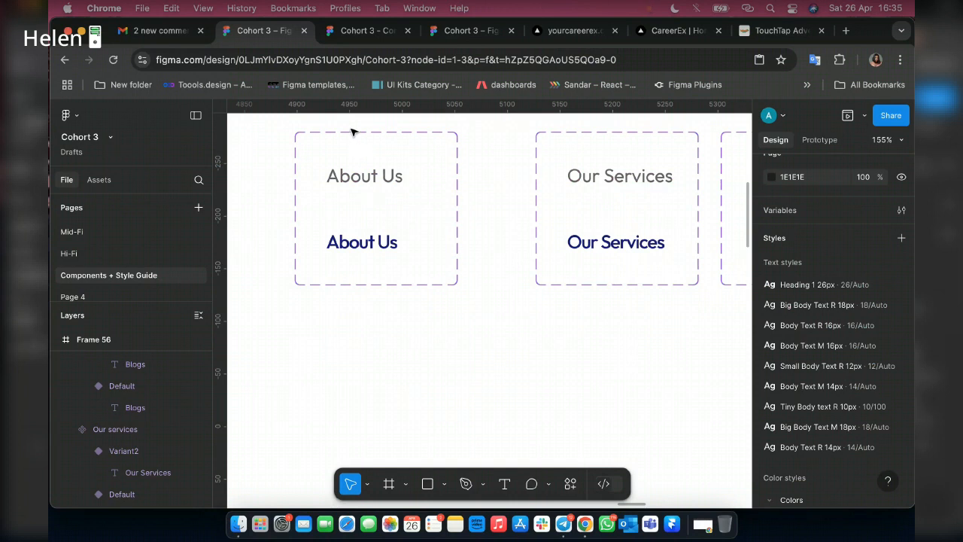
{"action": "left_click", "coordinate": [344, 135]}
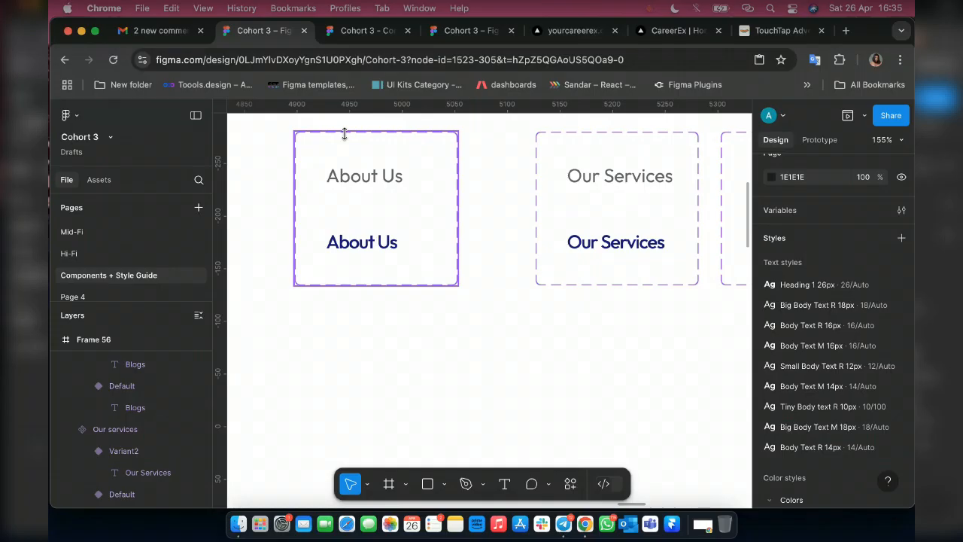
{"action": "left_click", "coordinate": [345, 134]}
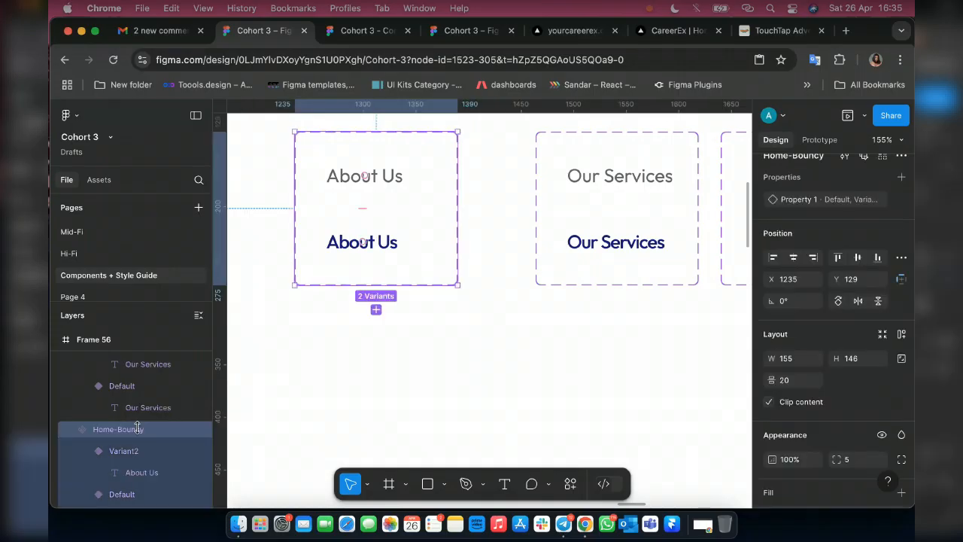
{"action": "double_click", "coordinate": [138, 433]}
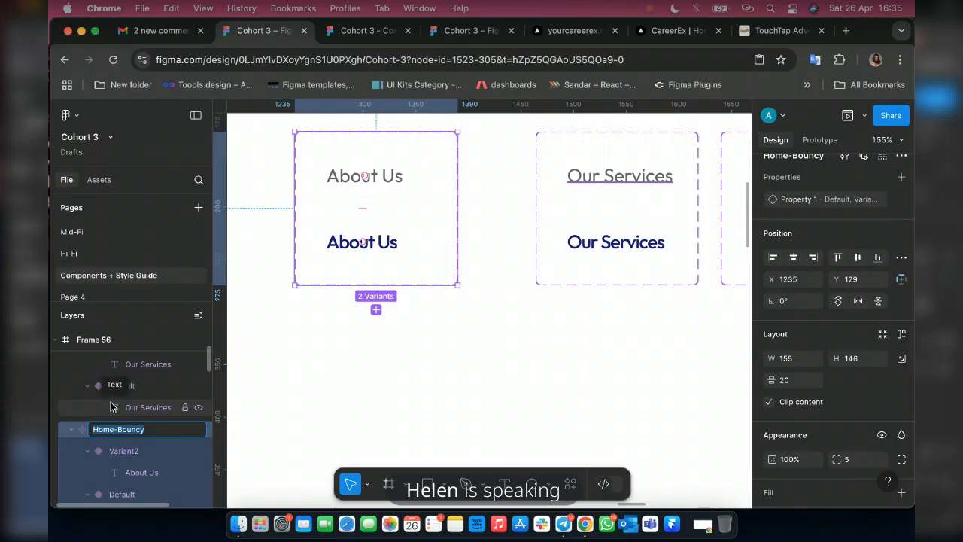
{"action": "type", "text": "ABOUT"}
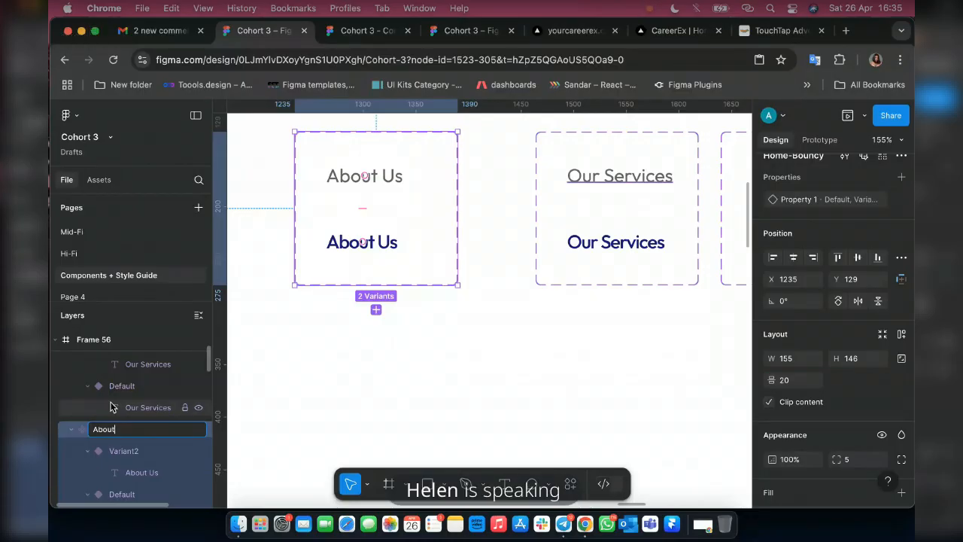
{"action": "type", "text": "us"}
{"action": "key", "text": "Return"}
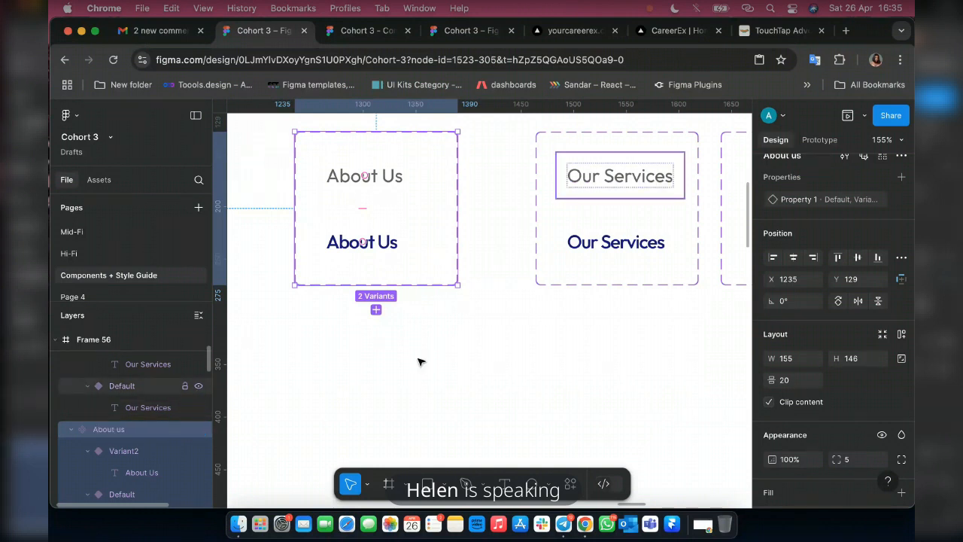
Select Frame 56 below the Interactive Components banner and search the plugins and widgets for logo.
{"action": "scroll", "coordinate": [420, 362], "scroll_direction": "down", "scroll_amount": 5}
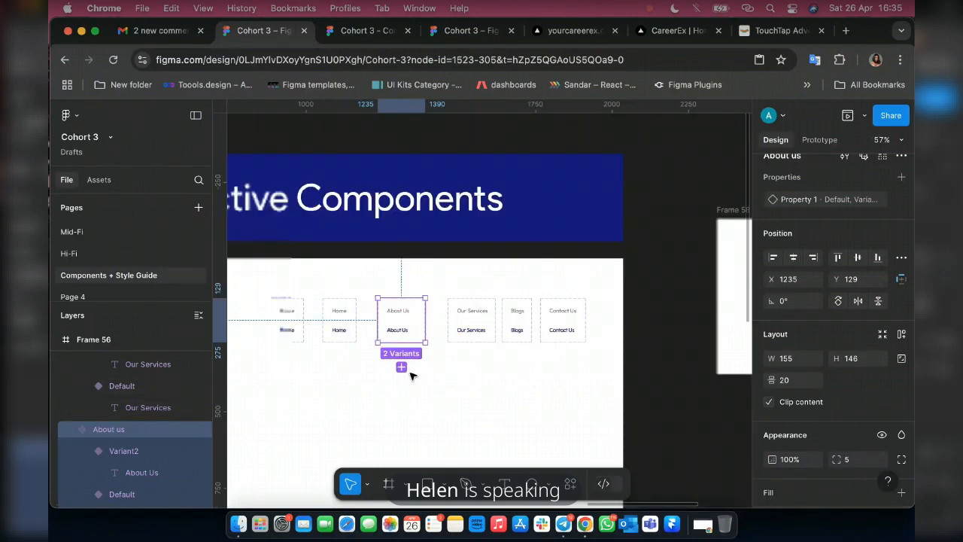
{"action": "scroll", "coordinate": [410, 375], "scroll_direction": "down", "scroll_amount": 3}
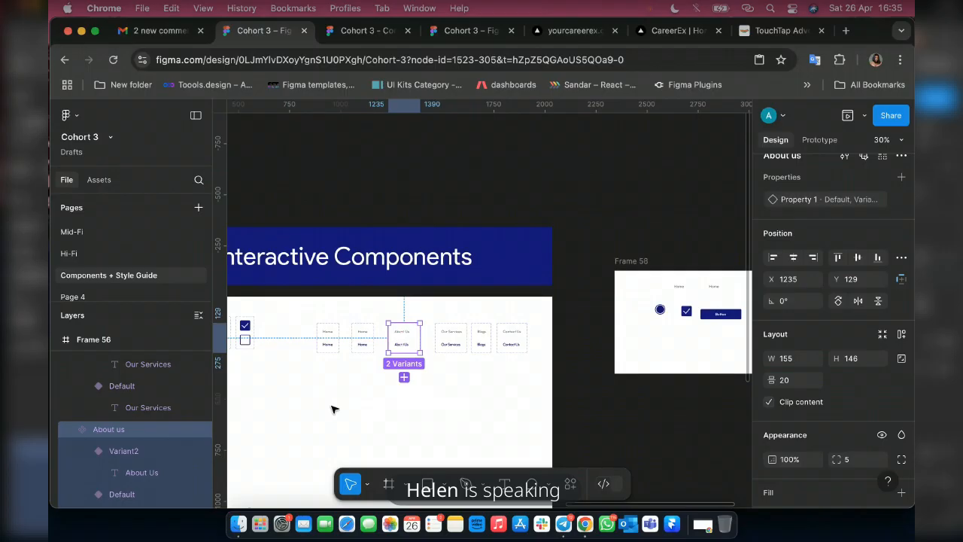
{"action": "scroll", "coordinate": [333, 404], "scroll_direction": "left", "scroll_amount": 3}
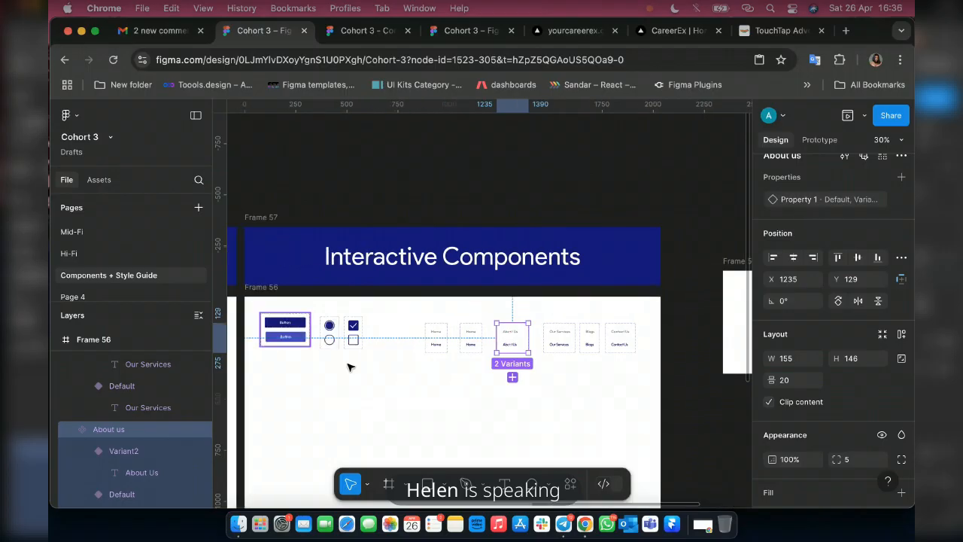
{"action": "scroll", "coordinate": [376, 324], "scroll_direction": "down", "scroll_amount": 3}
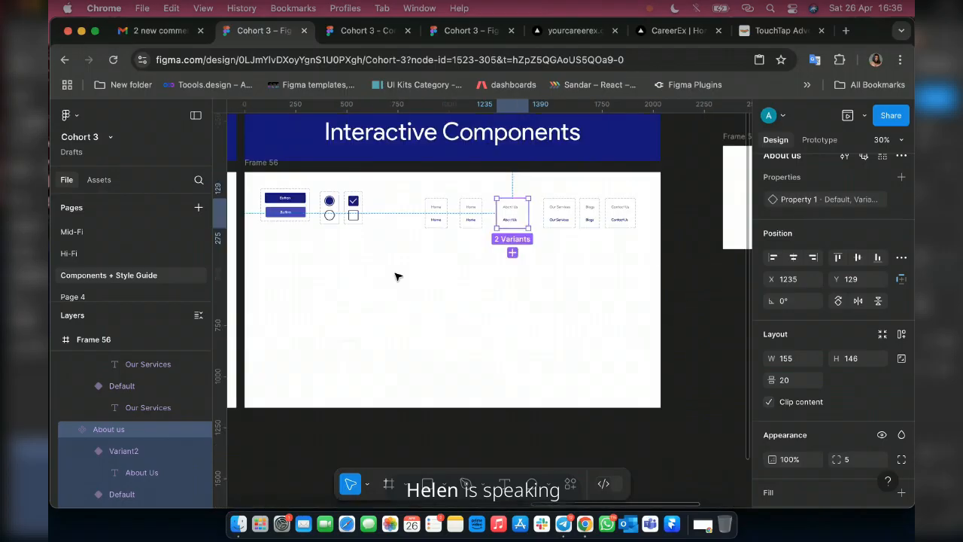
{"action": "right_click", "coordinate": [337, 276]}
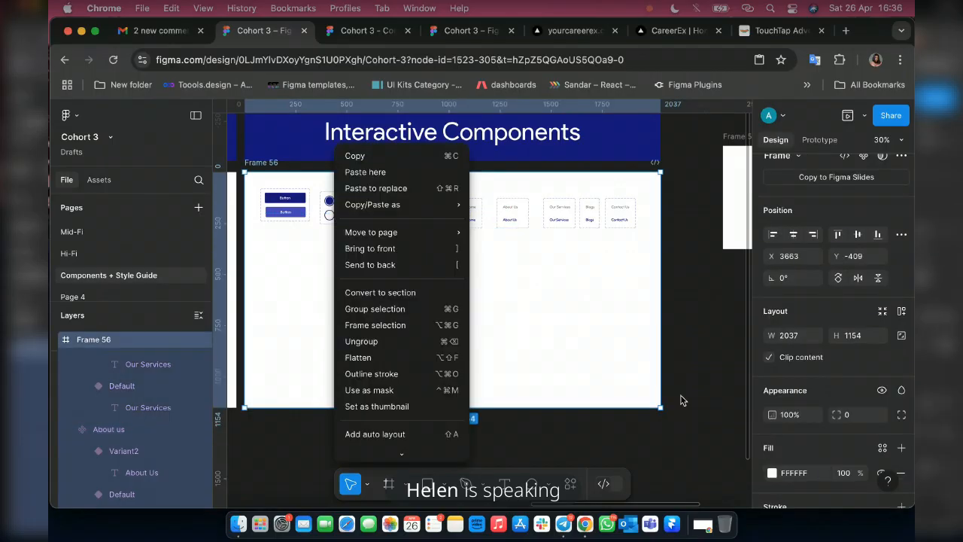
{"action": "left_click", "coordinate": [572, 490]}
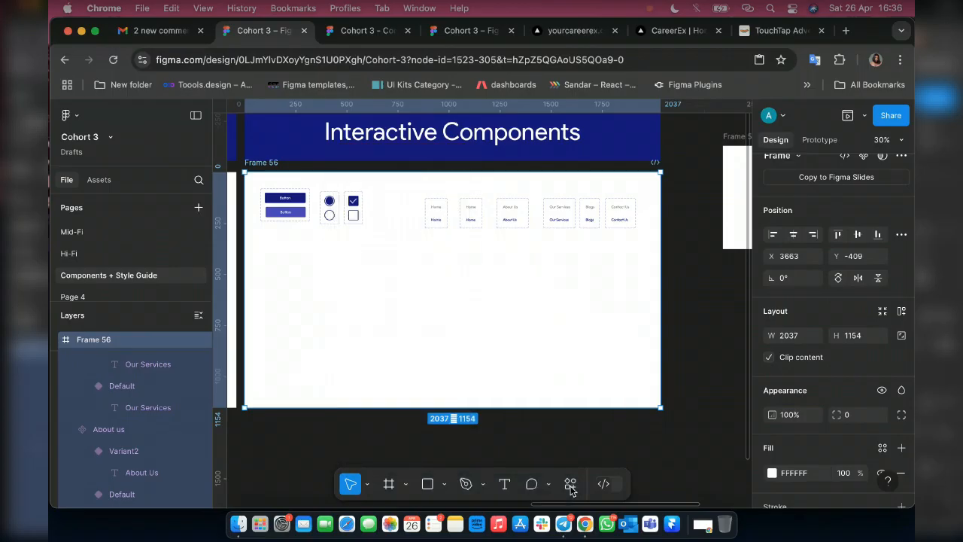
{"action": "left_click", "coordinate": [571, 487]}
{"action": "left_click", "coordinate": [564, 473]}
{"action": "left_click", "coordinate": [569, 484]}
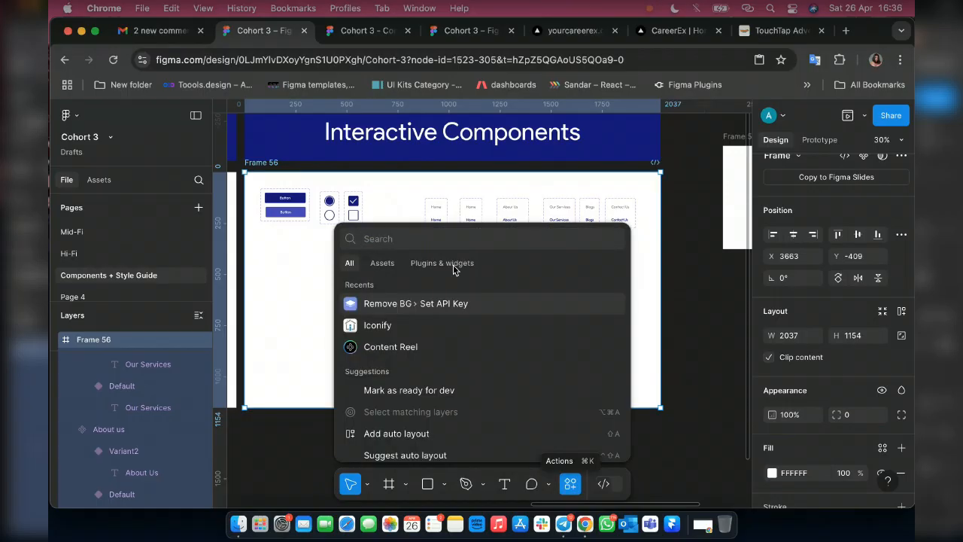
{"action": "left_click", "coordinate": [452, 265]}
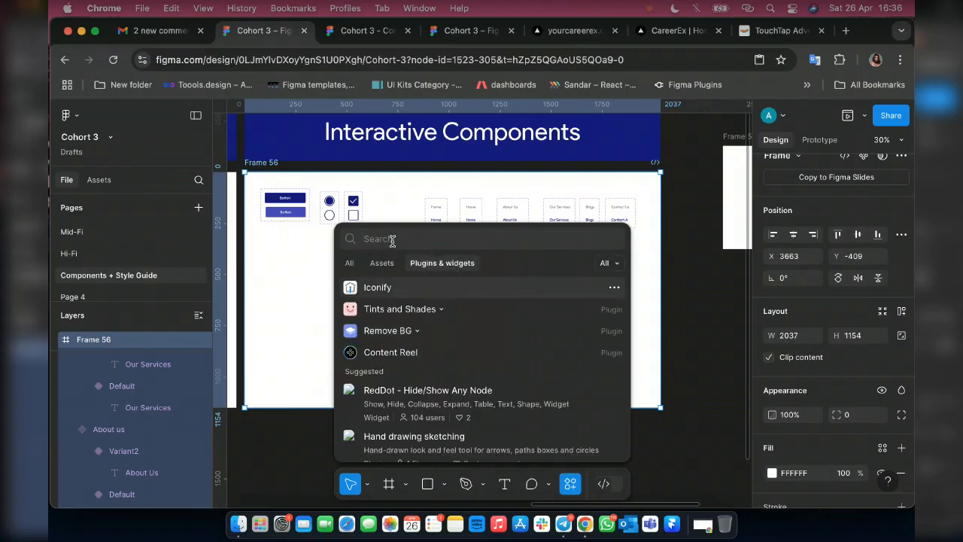
{"action": "type", "text": "logo"}
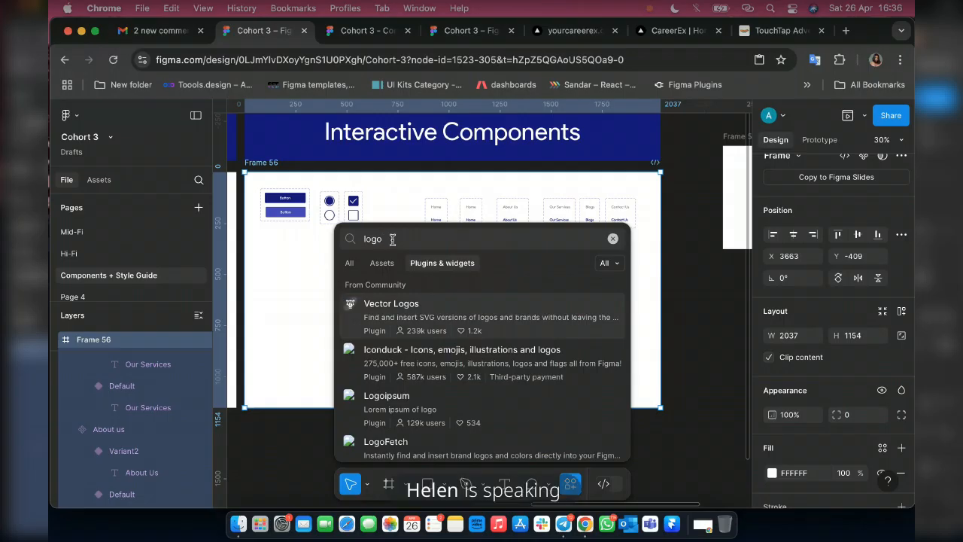
Find the Nigerian Logos plugin among the search results and run it.
{"action": "scroll", "coordinate": [508, 347], "scroll_direction": "down", "scroll_amount": 4}
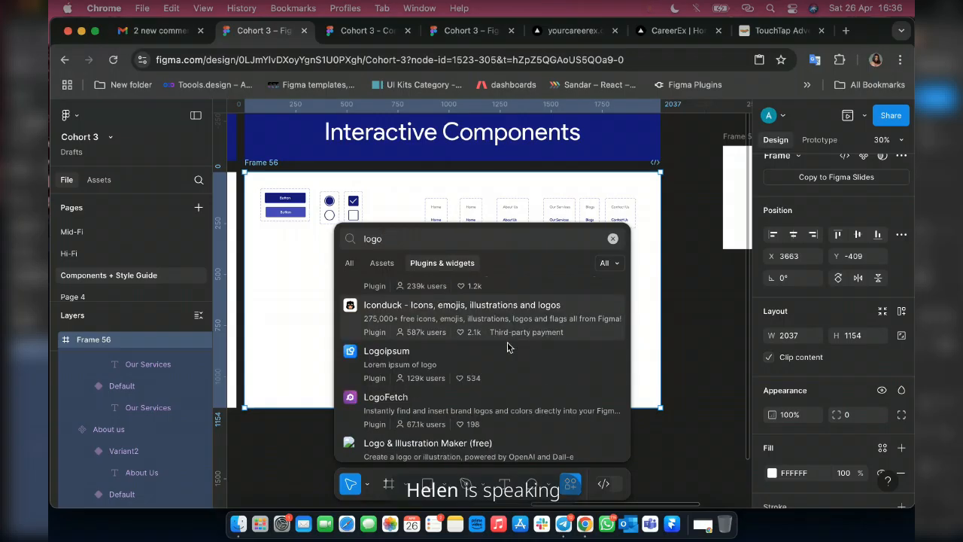
{"action": "scroll", "coordinate": [508, 347], "scroll_direction": "down", "scroll_amount": 3}
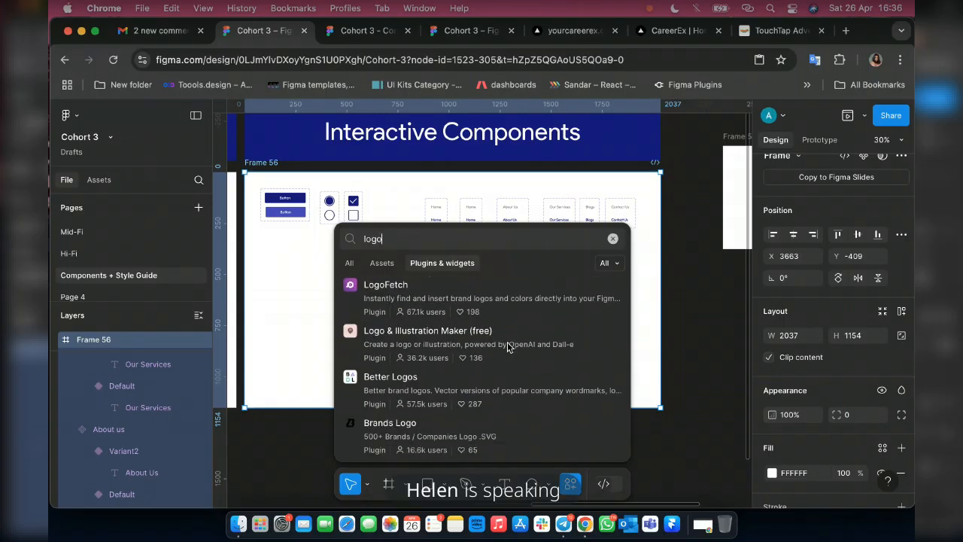
{"action": "scroll", "coordinate": [385, 365], "scroll_direction": "down", "scroll_amount": 3}
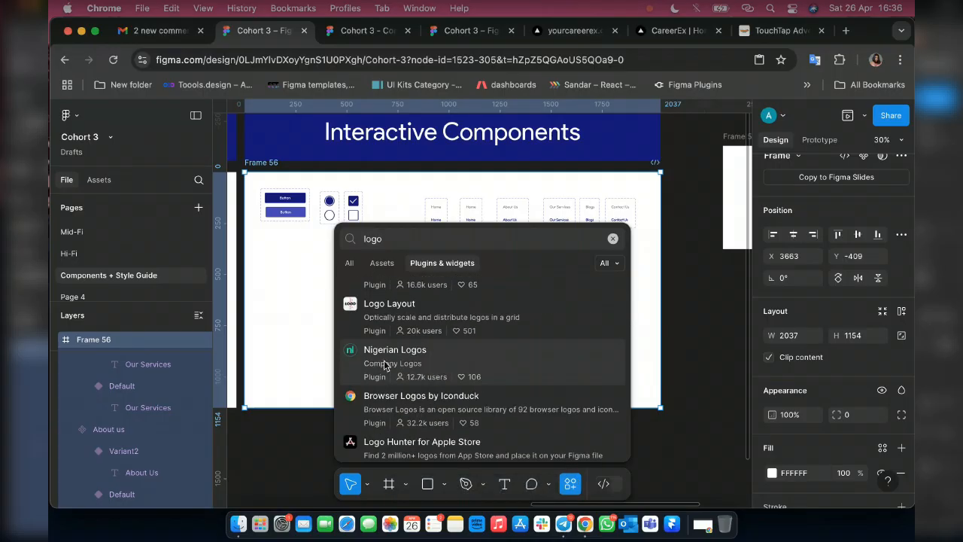
{"action": "left_click", "coordinate": [384, 365]}
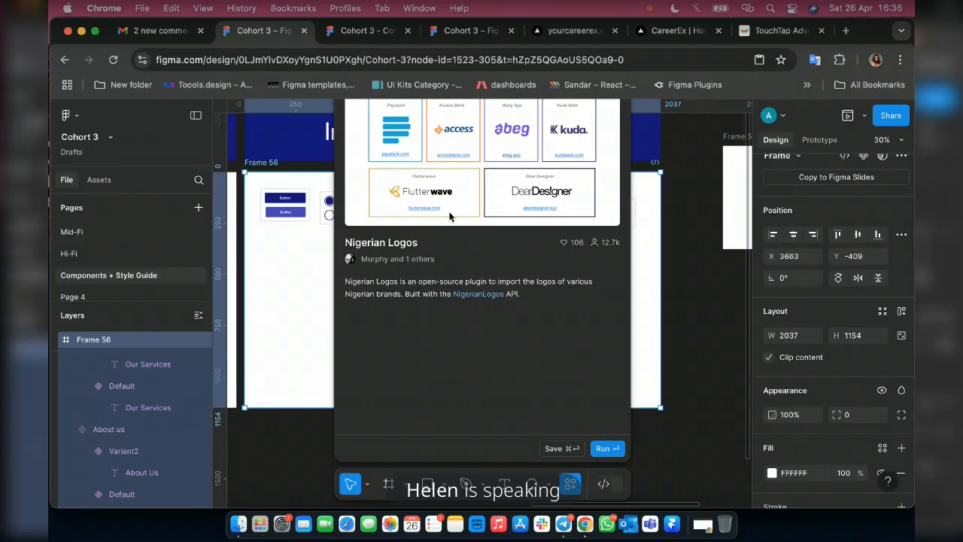
{"action": "key", "text": "Return"}
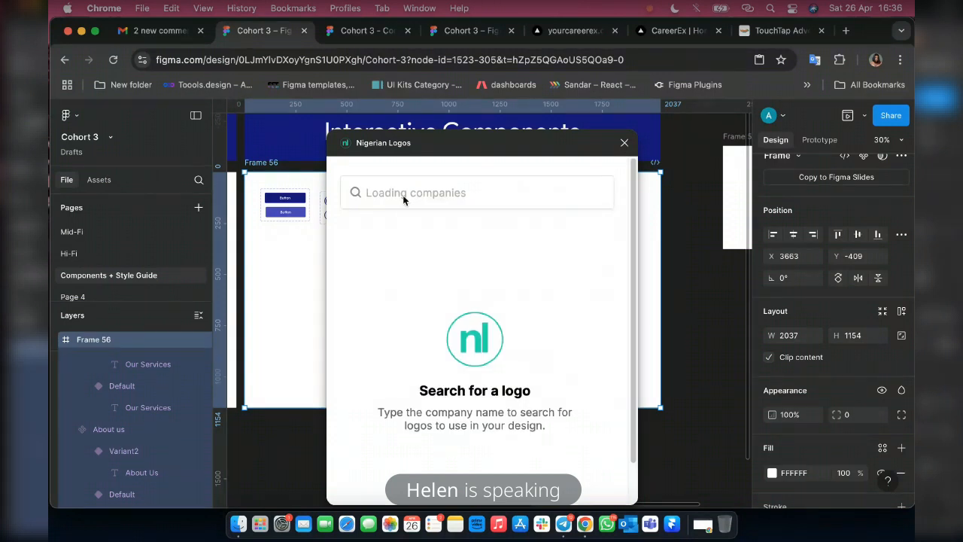
Search the plugin's logos for pigg, import the Piggyvest logo as SVG and close the plugin.
{"action": "left_click", "coordinate": [381, 193]}
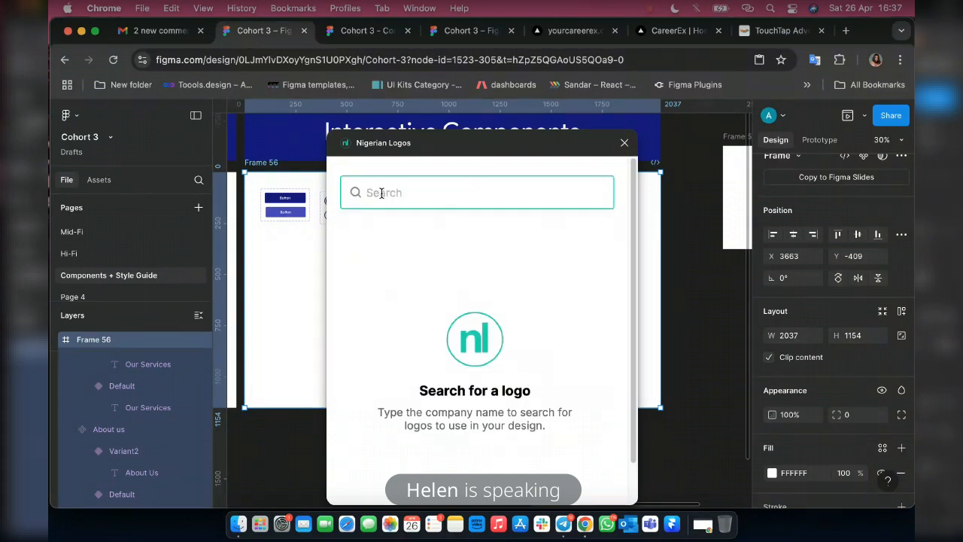
{"action": "type", "text": "pigg"}
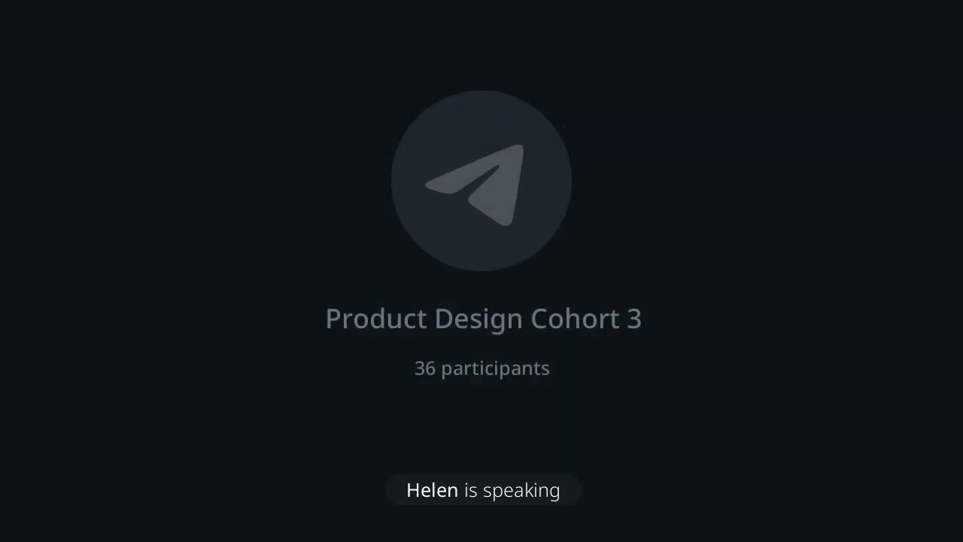
{"action": "mouse_move", "coordinate": [412, 310]}
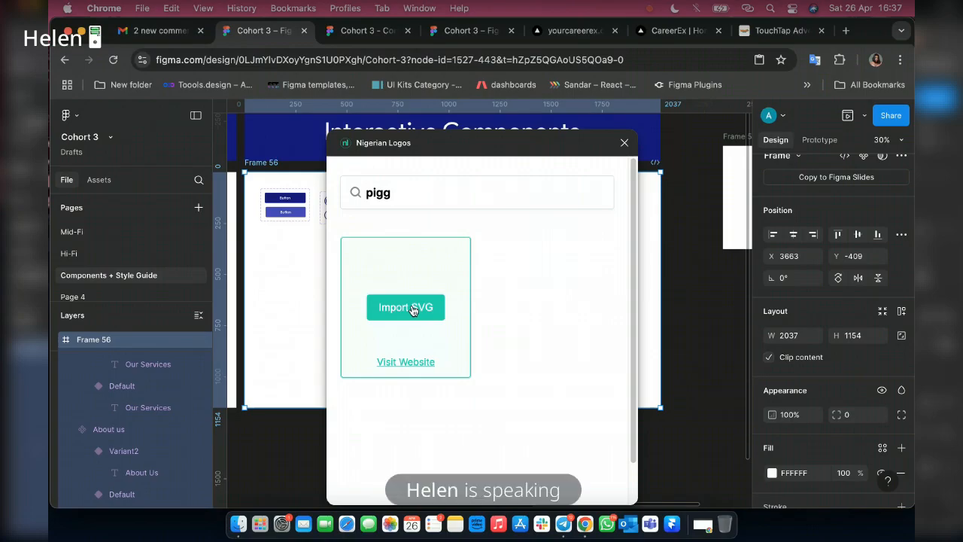
{"action": "left_click", "coordinate": [413, 307]}
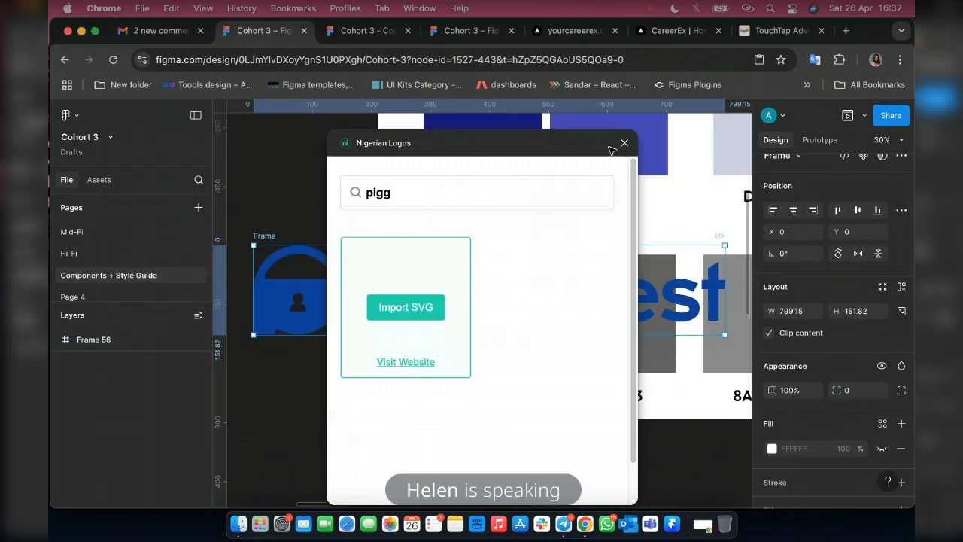
{"action": "left_click", "coordinate": [619, 146]}
{"action": "scroll", "coordinate": [830, 301], "scroll_direction": "down", "scroll_amount": 1}
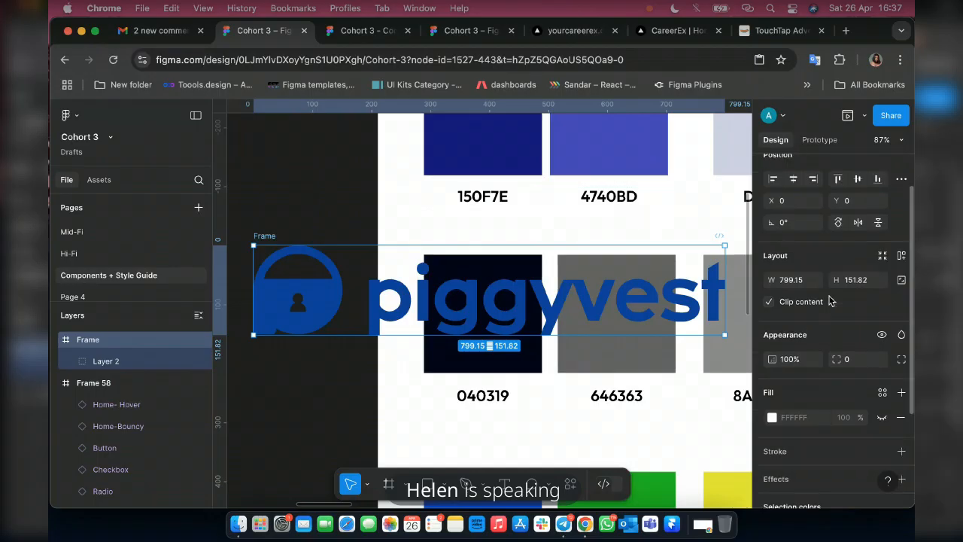
Turn off content clipping on the imported Piggyvest logo frame and scale it proportionally to a width of 400.
{"action": "left_click", "coordinate": [801, 301]}
{"action": "key", "text": "k"}
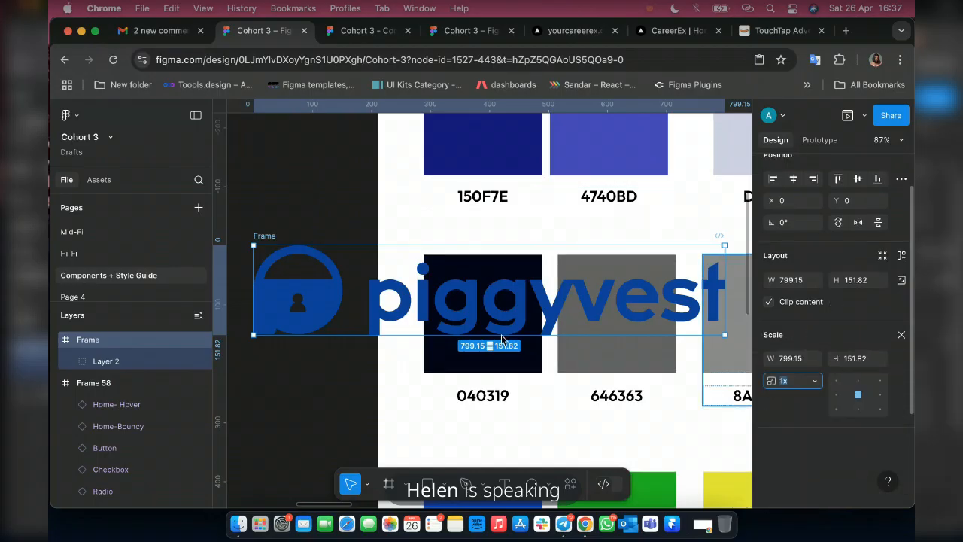
{"action": "left_click", "coordinate": [798, 358]}
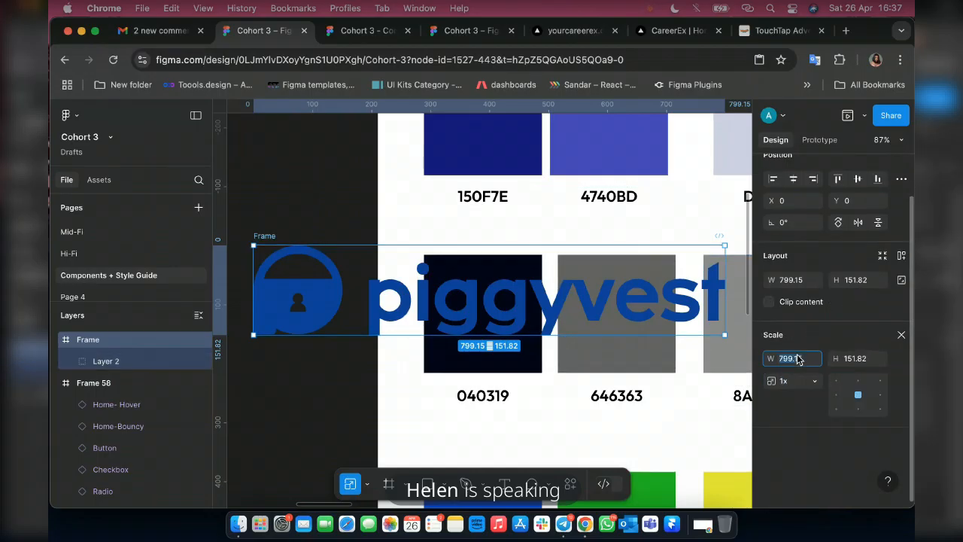
{"action": "type", "text": "400"}
{"action": "key", "text": "Return"}
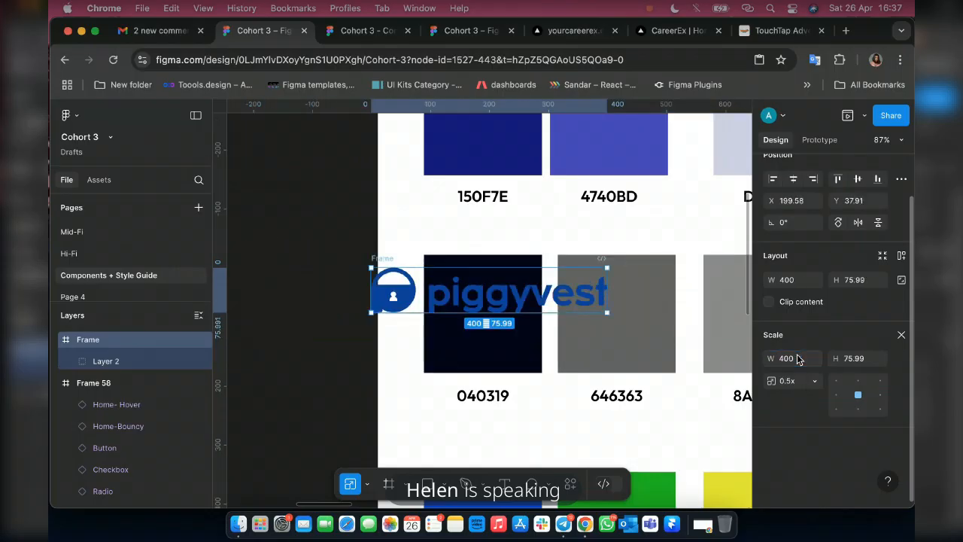
Move the scaled Piggyvest logo onto the white area below the Interactive Components banner and close the Scale settings.
{"action": "scroll", "coordinate": [469, 326], "scroll_direction": "down", "scroll_amount": 5}
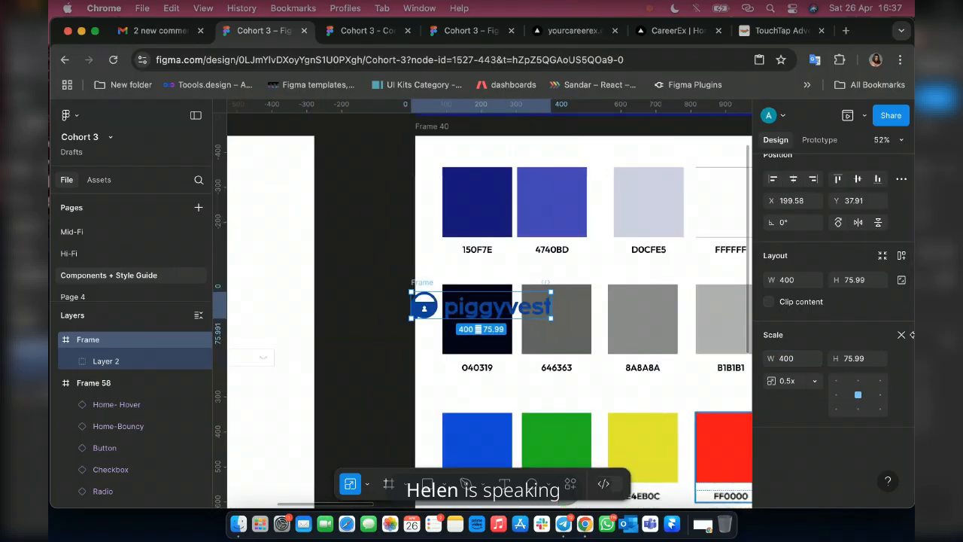
{"action": "scroll", "coordinate": [904, 338], "scroll_direction": "up", "scroll_amount": 2}
{"action": "scroll", "coordinate": [609, 340], "scroll_direction": "down", "scroll_amount": 6}
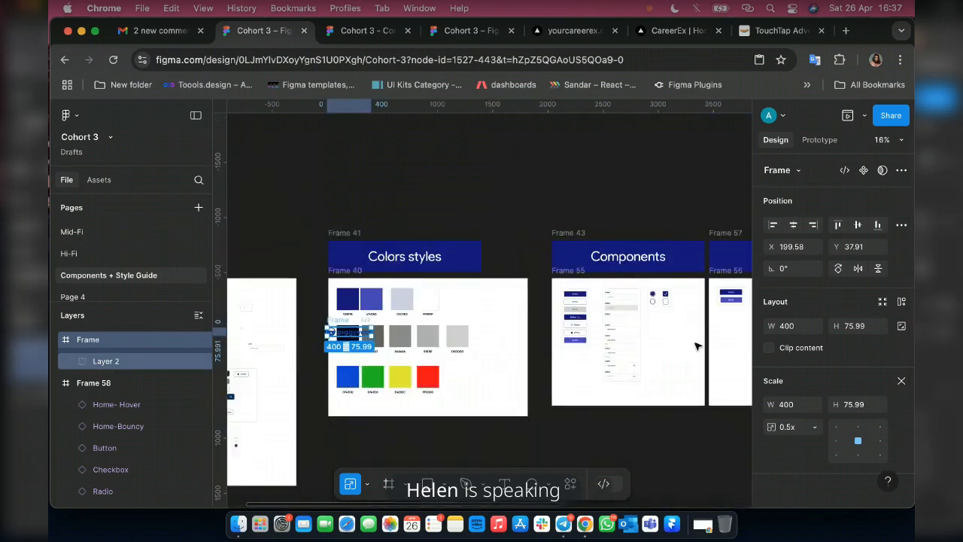
{"action": "left_click_drag", "start_coordinate": [736, 328], "coordinate": [738, 343]}
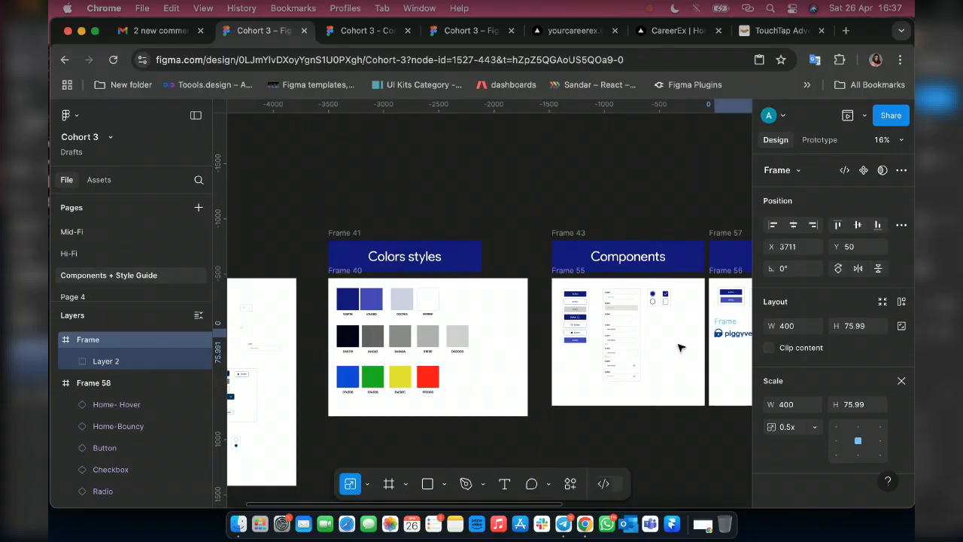
{"action": "scroll", "coordinate": [908, 385], "scroll_direction": "right", "scroll_amount": 3}
{"action": "left_click", "coordinate": [901, 382]}
{"action": "scroll", "coordinate": [542, 335], "scroll_direction": "right", "scroll_amount": 3}
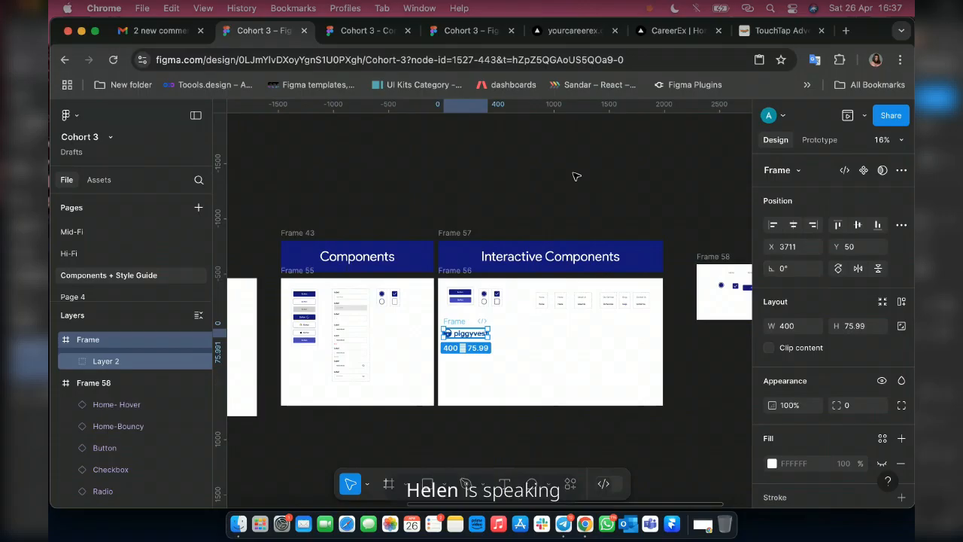
Pull the Piggyvest logo out onto the empty canvas and place it back inside Frame 56 so it nests there.
{"action": "left_click_drag", "start_coordinate": [469, 334], "coordinate": [576, 176]}
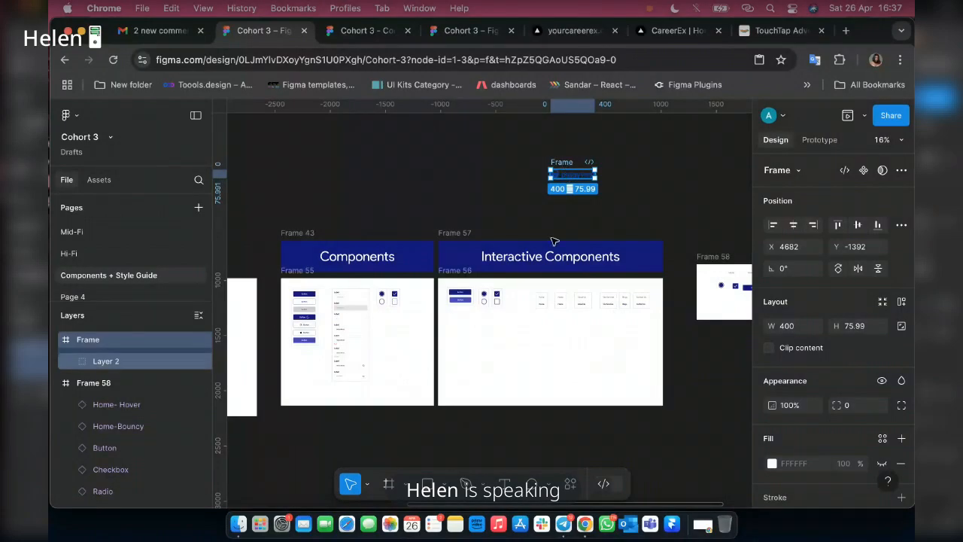
{"action": "key", "text": "Escape"}
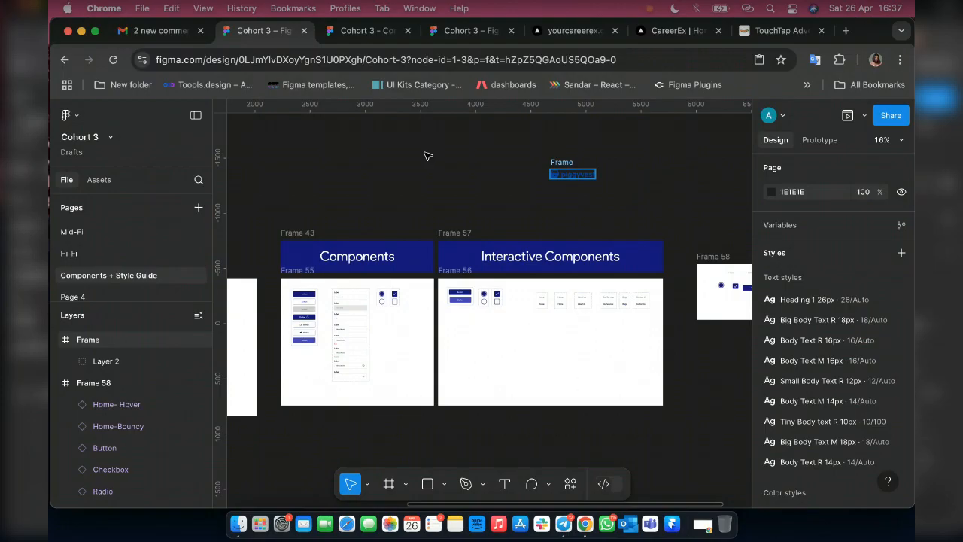
{"action": "left_click_drag", "start_coordinate": [425, 156], "coordinate": [484, 331]}
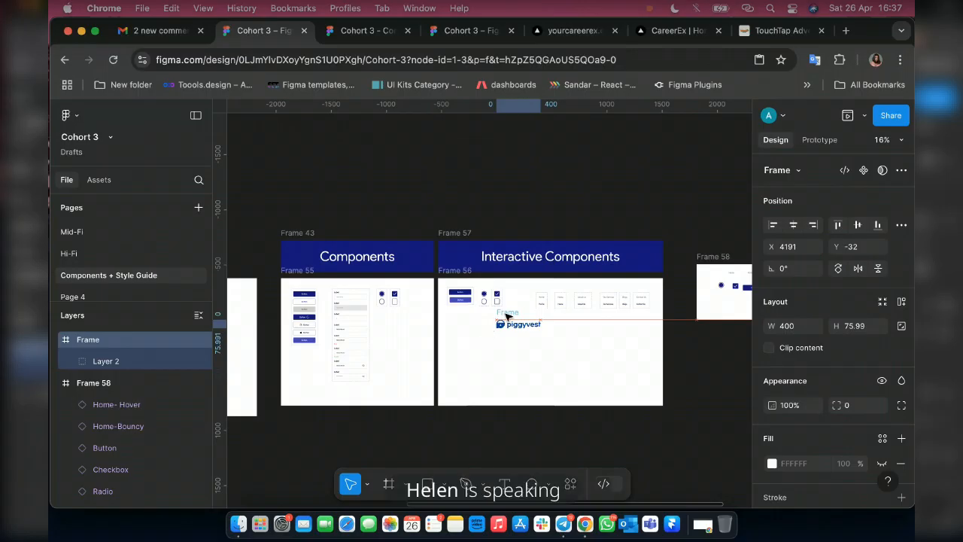
{"action": "left_click", "coordinate": [539, 336]}
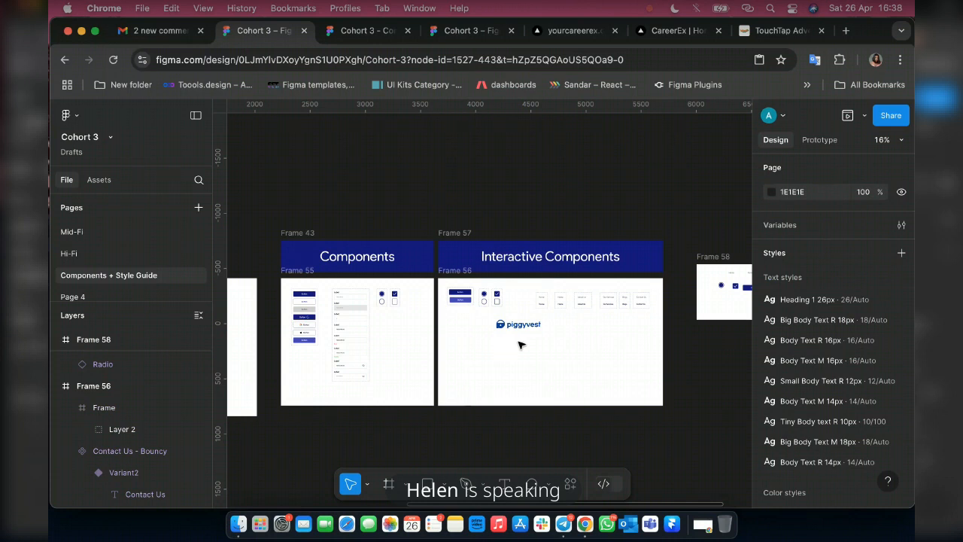
{"action": "scroll", "coordinate": [520, 345], "scroll_direction": "up", "scroll_amount": 5}
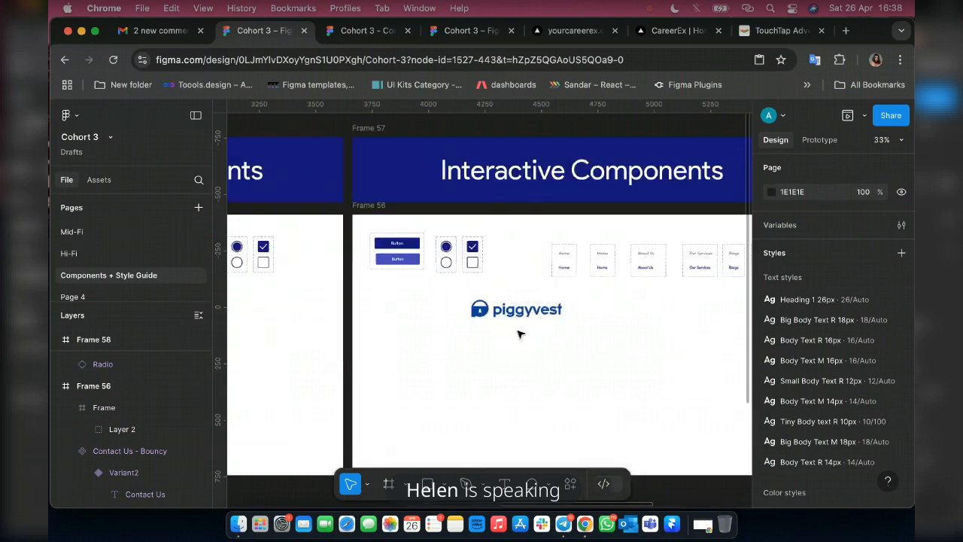
Reposition the Piggyvest logo within Frame 56 to X 288, Y 501, below the radio and checkbox components.
{"action": "left_click", "coordinate": [474, 290]}
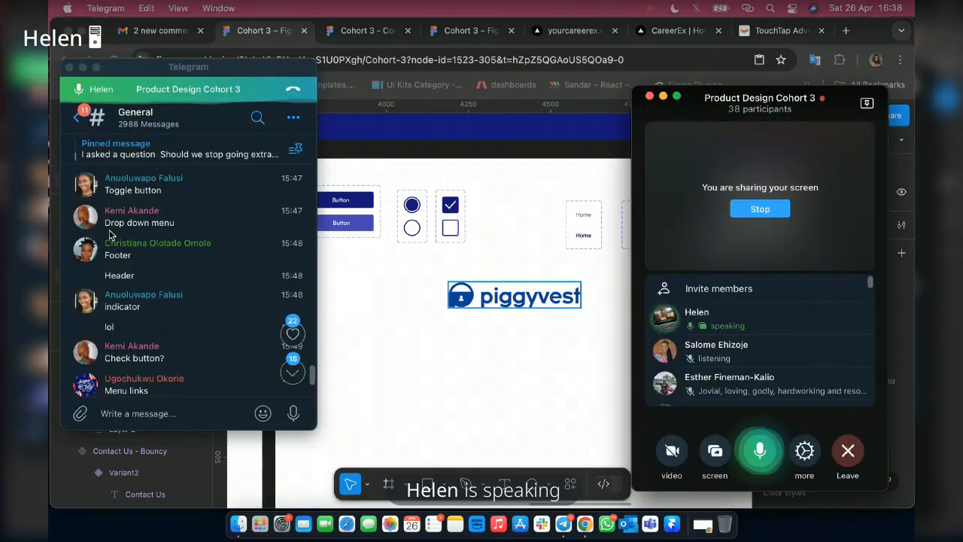
{"action": "left_click", "coordinate": [382, 354]}
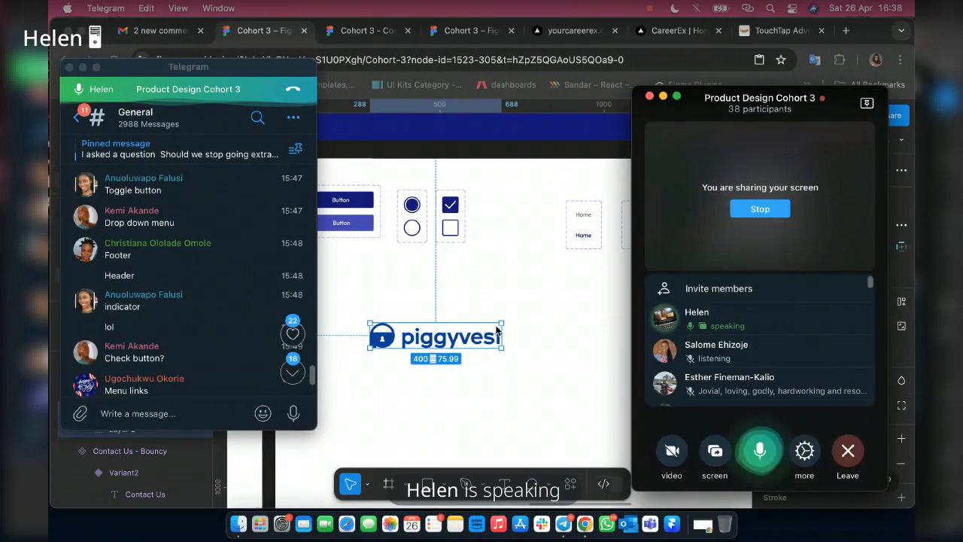
{"action": "left_click", "coordinate": [410, 363]}
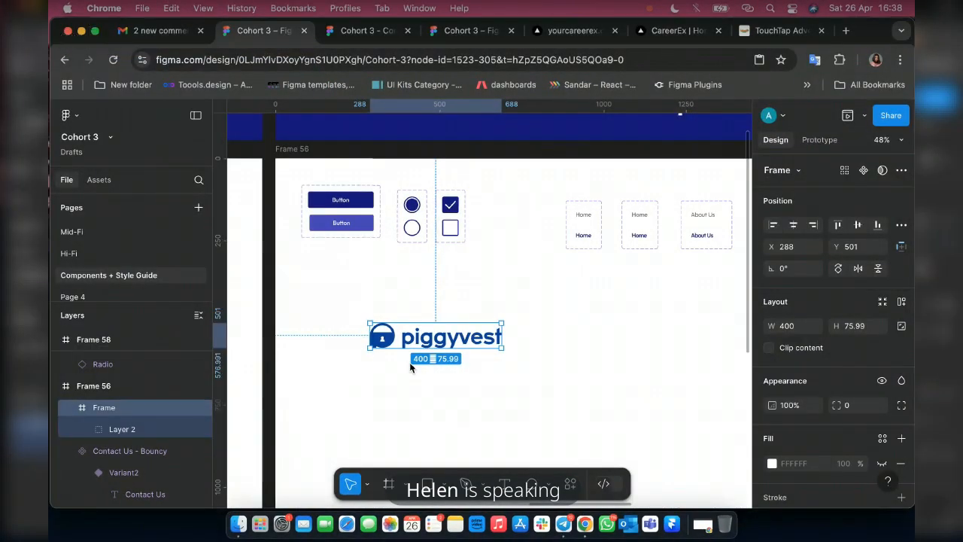
{"action": "scroll", "coordinate": [401, 362], "scroll_direction": "down", "scroll_amount": 2}
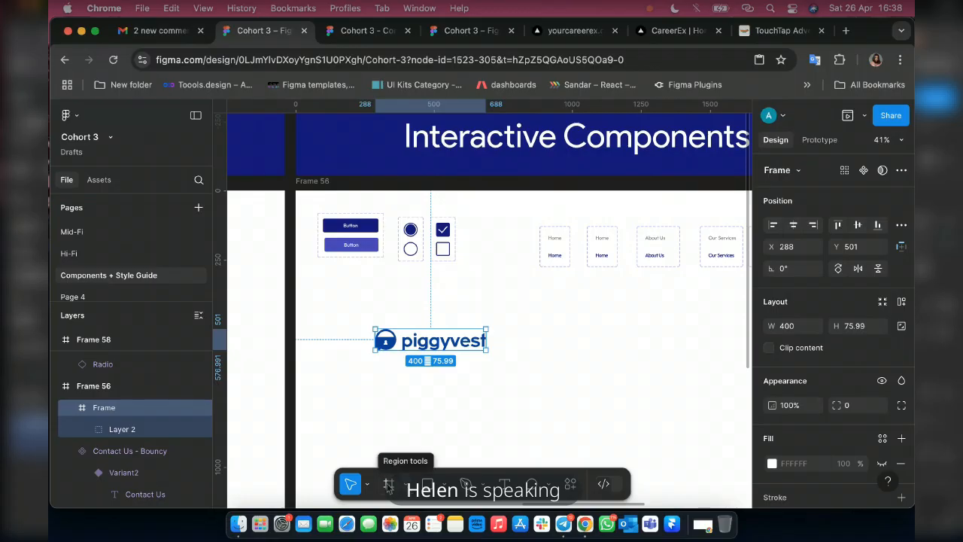
Start a new frame and expand the Desktop size presets, collapsing the Phone ones.
{"action": "left_click", "coordinate": [391, 484]}
{"action": "left_click", "coordinate": [406, 414]}
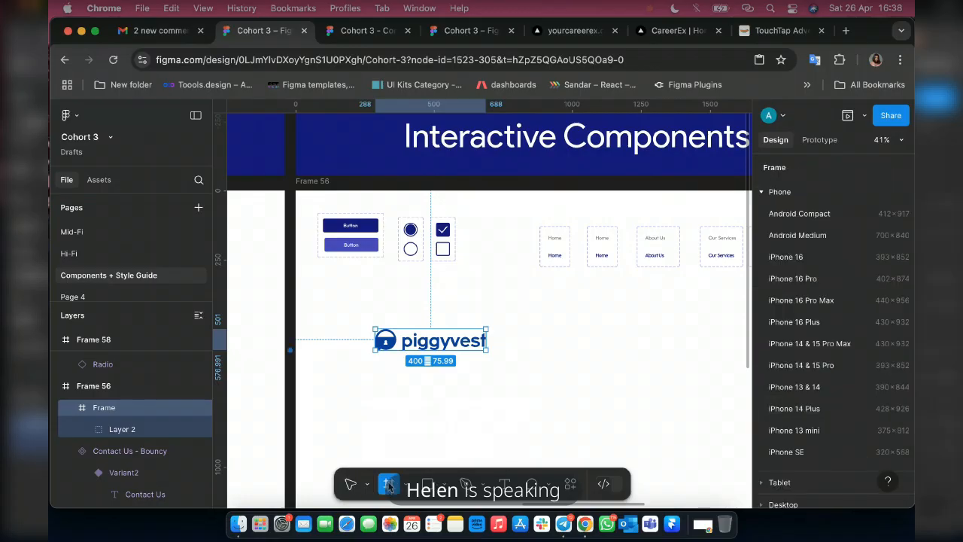
{"action": "left_click", "coordinate": [761, 191]}
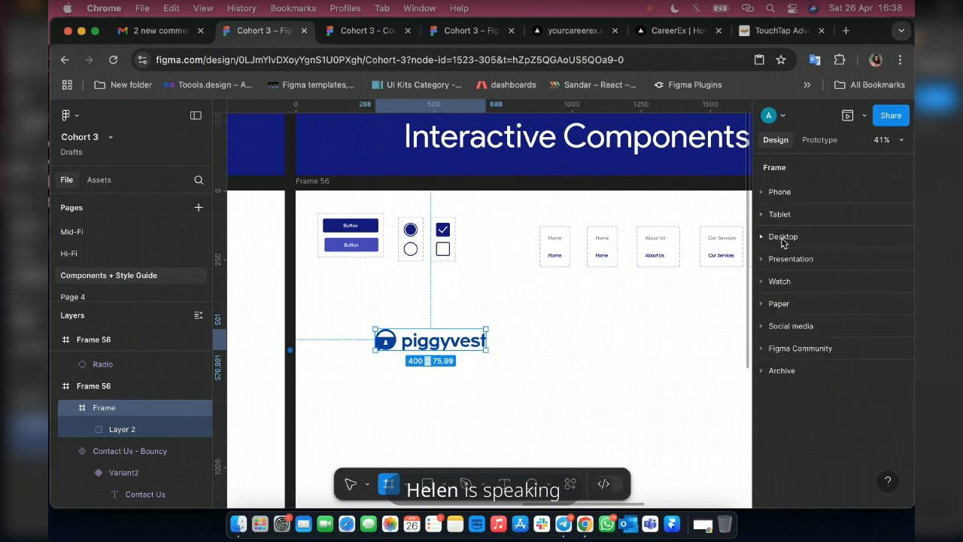
{"action": "left_click", "coordinate": [783, 240]}
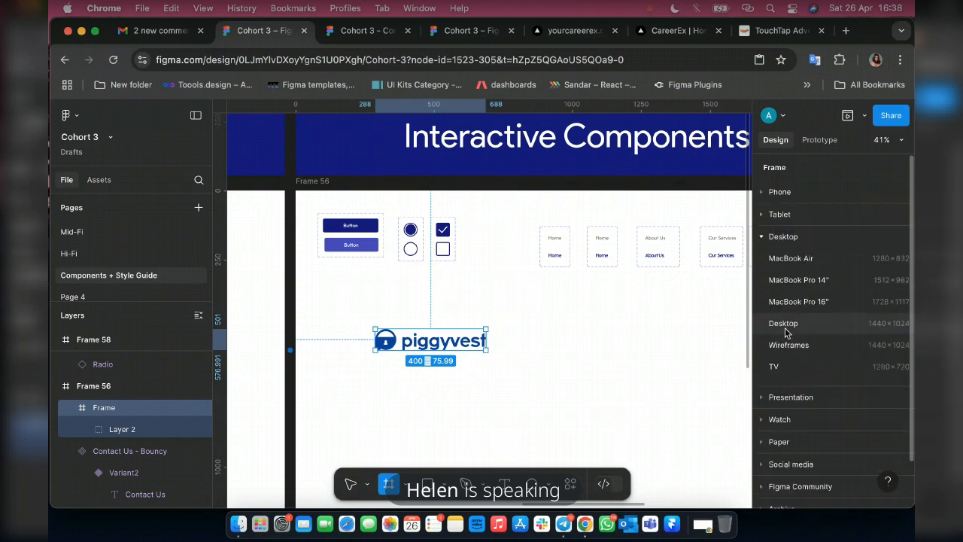
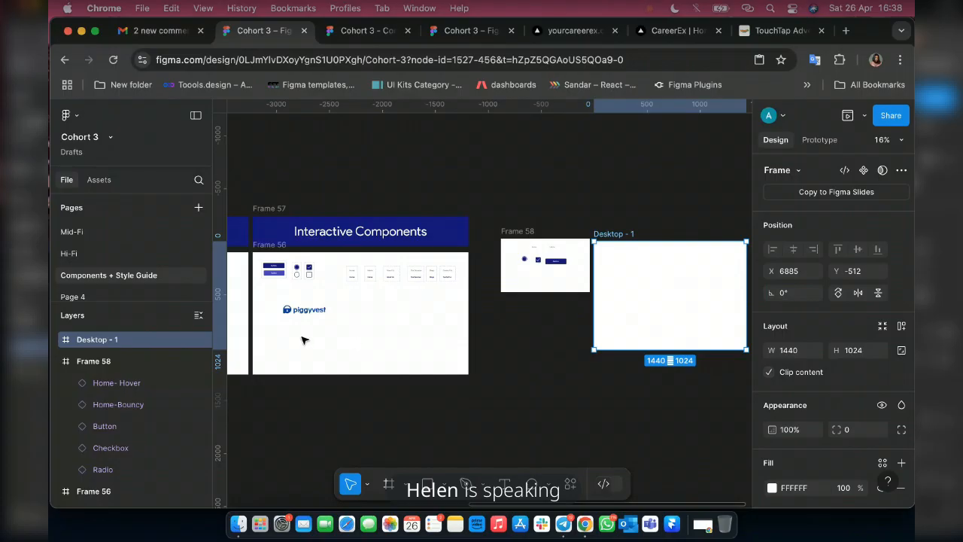
Copy the Default variants of About Us, Our Services, Blogs and Contact Us from Frame 56 and place instances along Frame 58's lower area.
{"action": "scroll", "coordinate": [303, 340], "scroll_direction": "up", "scroll_amount": 5}
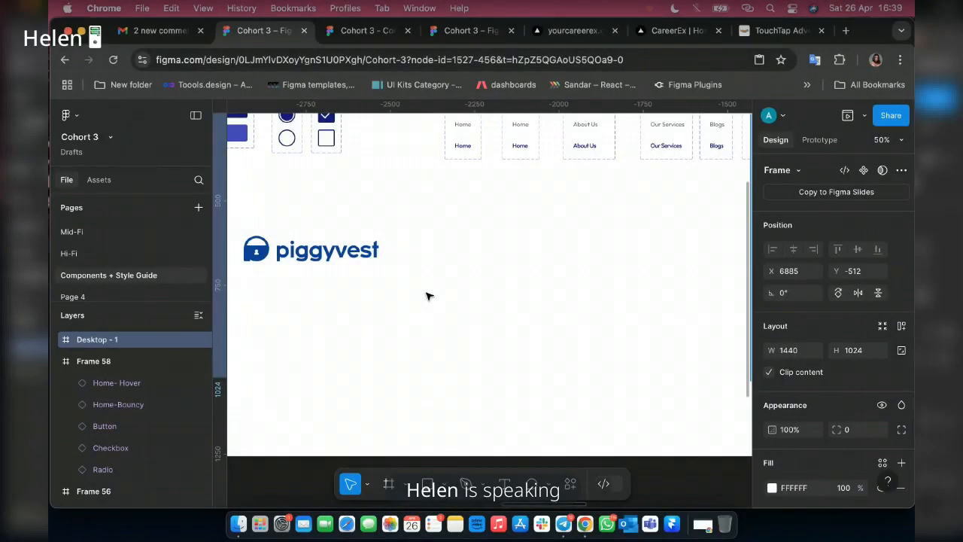
{"action": "scroll", "coordinate": [286, 298], "scroll_direction": "right", "scroll_amount": 3}
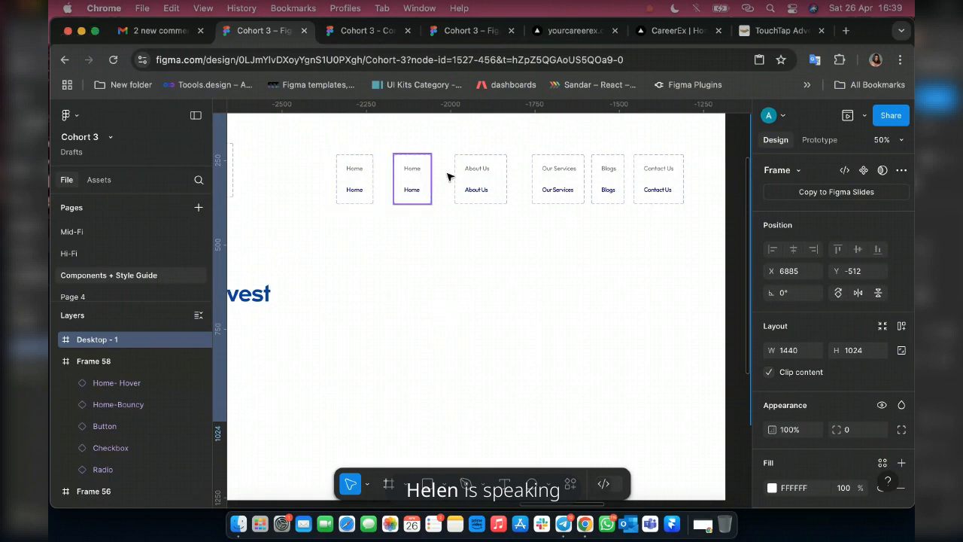
{"action": "scroll", "coordinate": [421, 225], "scroll_direction": "down", "scroll_amount": 3}
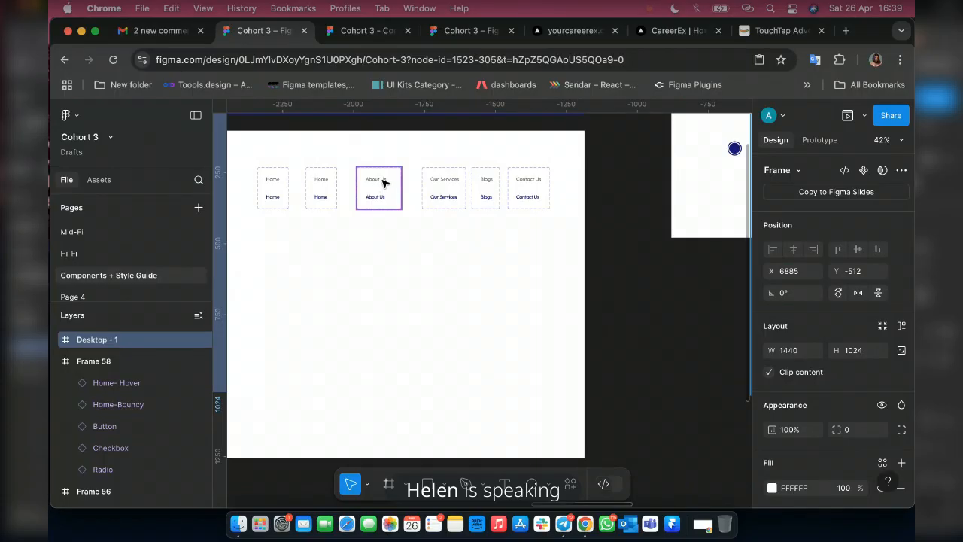
{"action": "left_click", "coordinate": [382, 182]}
{"action": "left_click", "coordinate": [382, 182]}
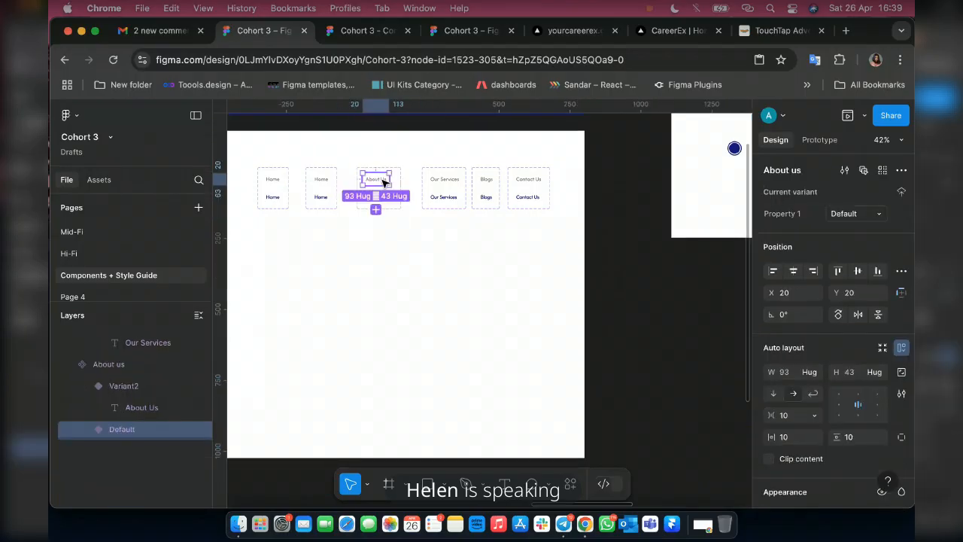
{"action": "left_click", "coordinate": [456, 184], "text": "shift"}
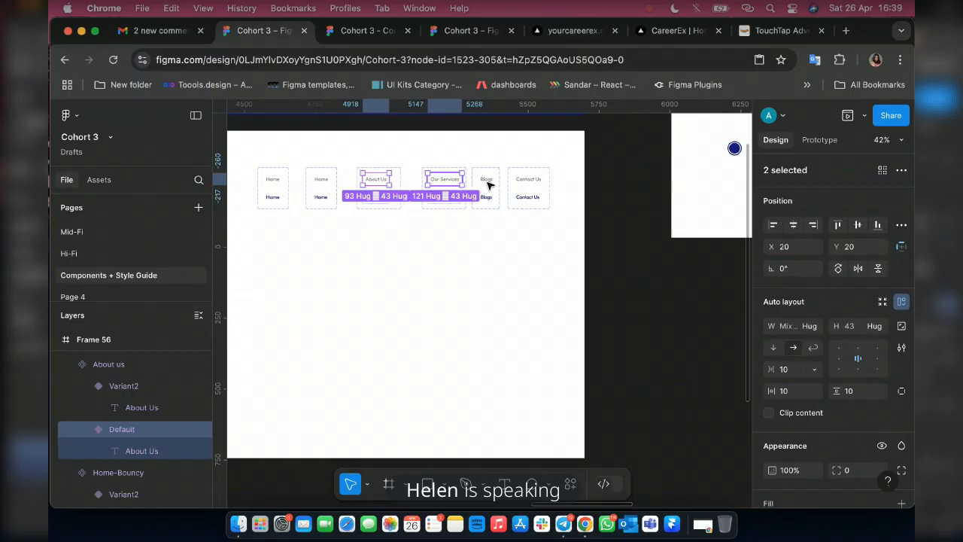
{"action": "left_click", "coordinate": [489, 184], "text": "shift"}
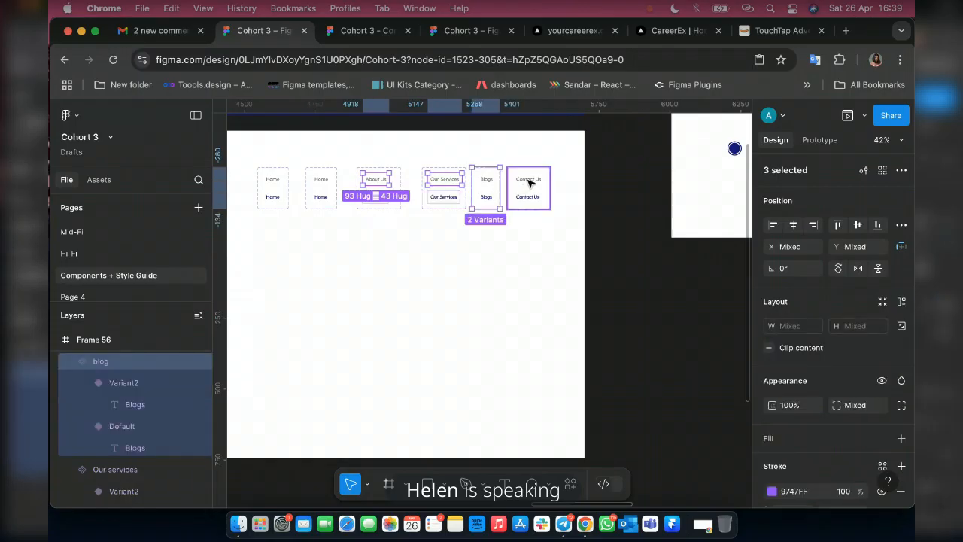
{"action": "left_click", "coordinate": [489, 184], "text": "shift"}
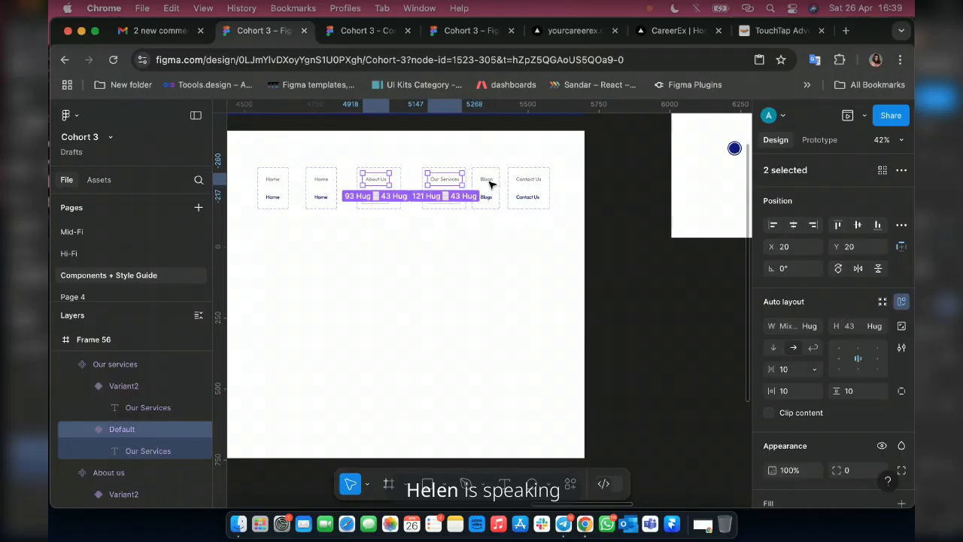
{"action": "left_click", "coordinate": [489, 184], "text": "shift"}
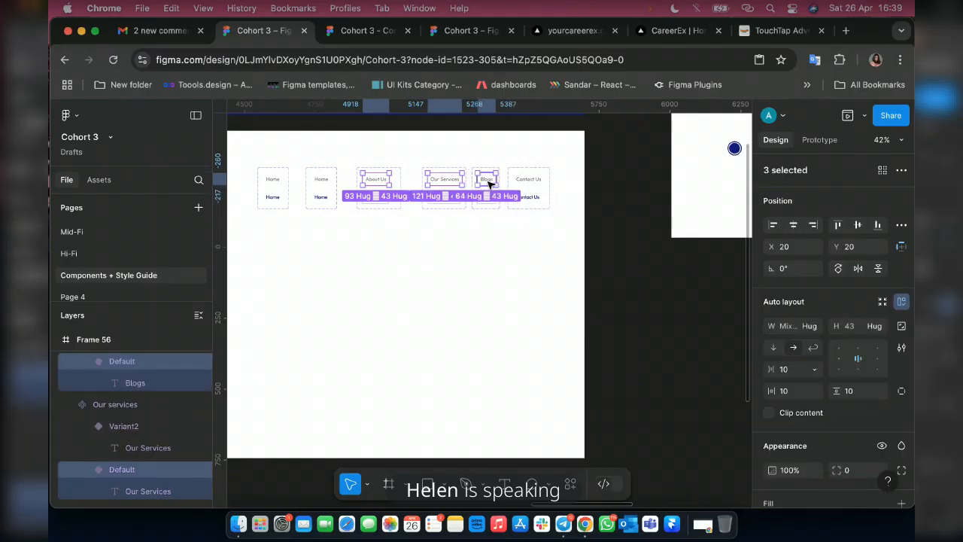
{"action": "left_click", "coordinate": [534, 183], "text": "shift"}
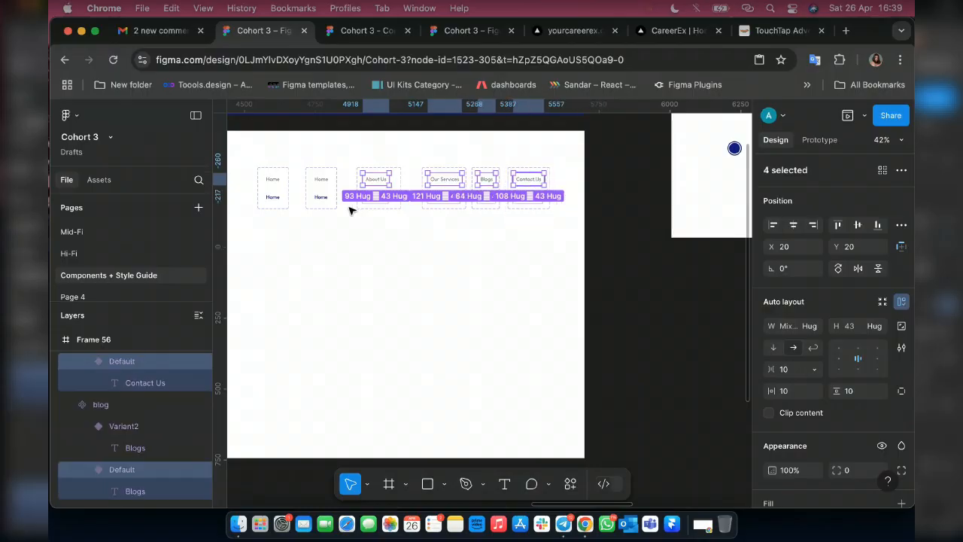
{"action": "scroll", "coordinate": [349, 208], "scroll_direction": "down", "scroll_amount": 1}
{"action": "scroll", "coordinate": [349, 211], "scroll_direction": "down", "scroll_amount": 8}
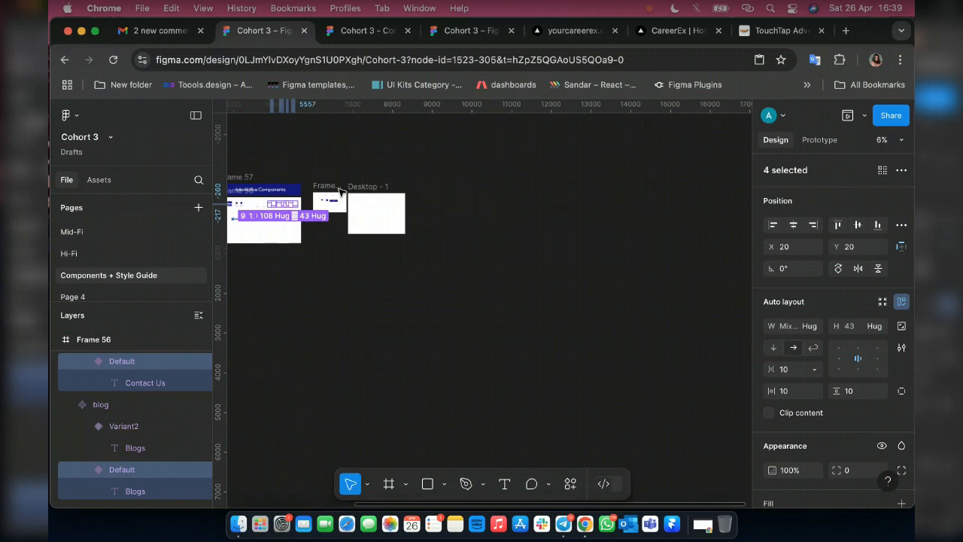
{"action": "scroll", "coordinate": [284, 202], "scroll_direction": "up", "scroll_amount": 4}
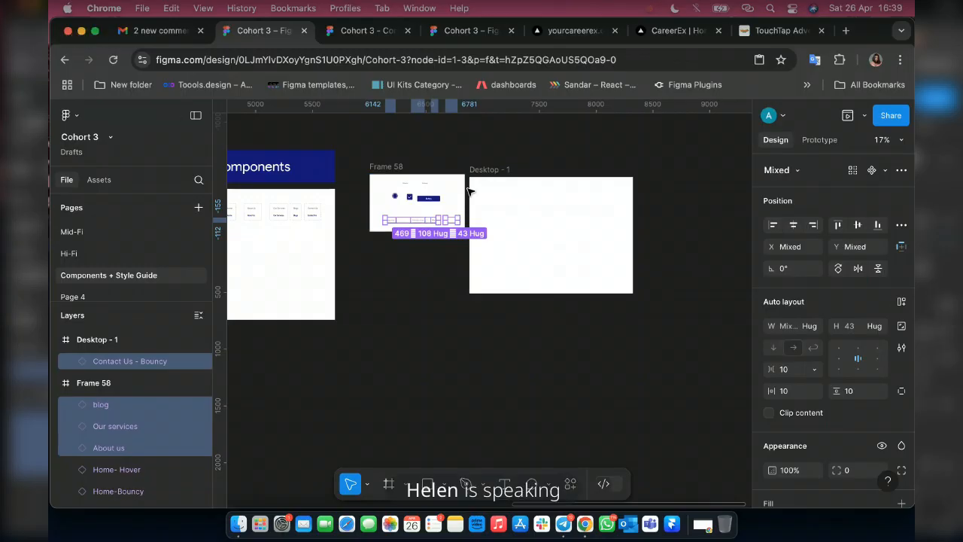
Take the Contact Us instance out of Desktop - 1 and move it onto the empty canvas below Frame 58.
{"action": "scroll", "coordinate": [468, 191], "scroll_direction": "up", "scroll_amount": 5}
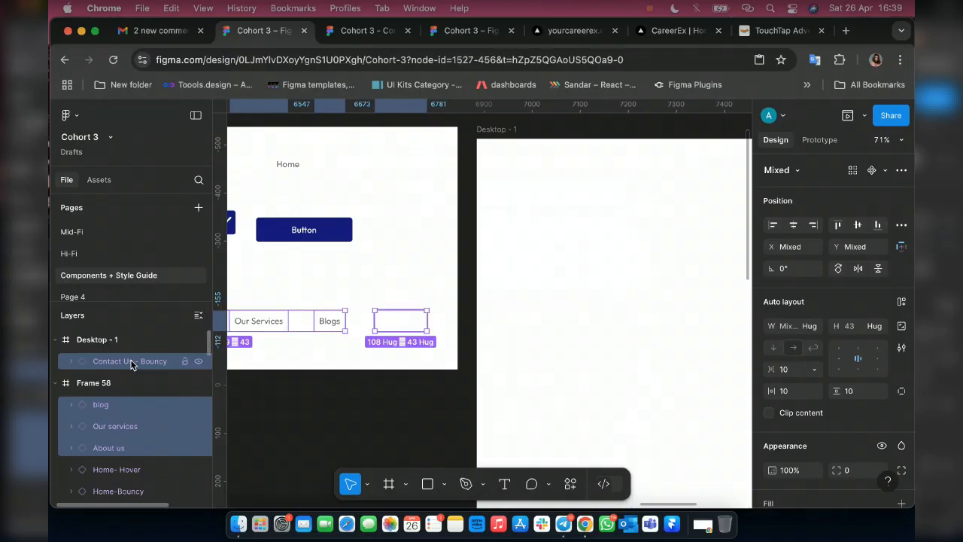
{"action": "left_click", "coordinate": [136, 363]}
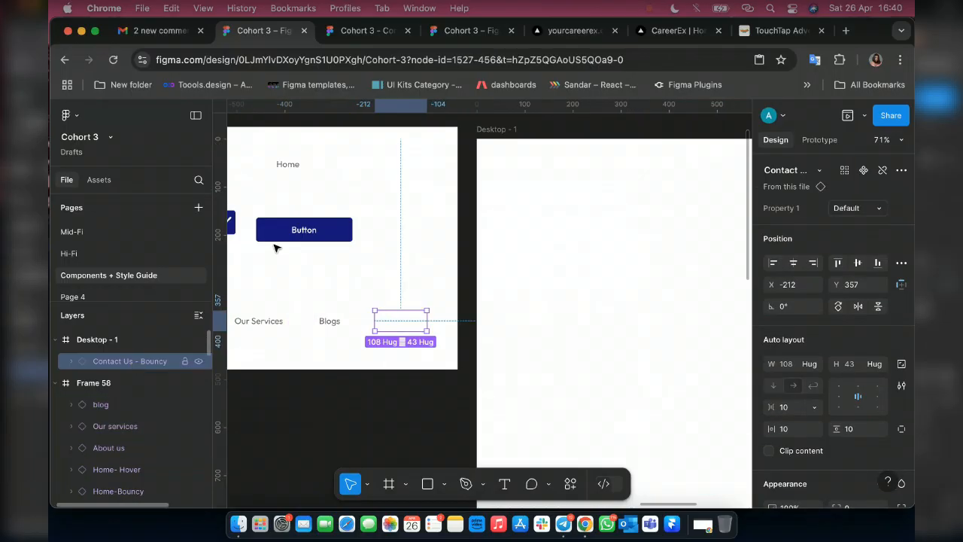
{"action": "left_click_drag", "start_coordinate": [256, 288], "coordinate": [314, 411]}
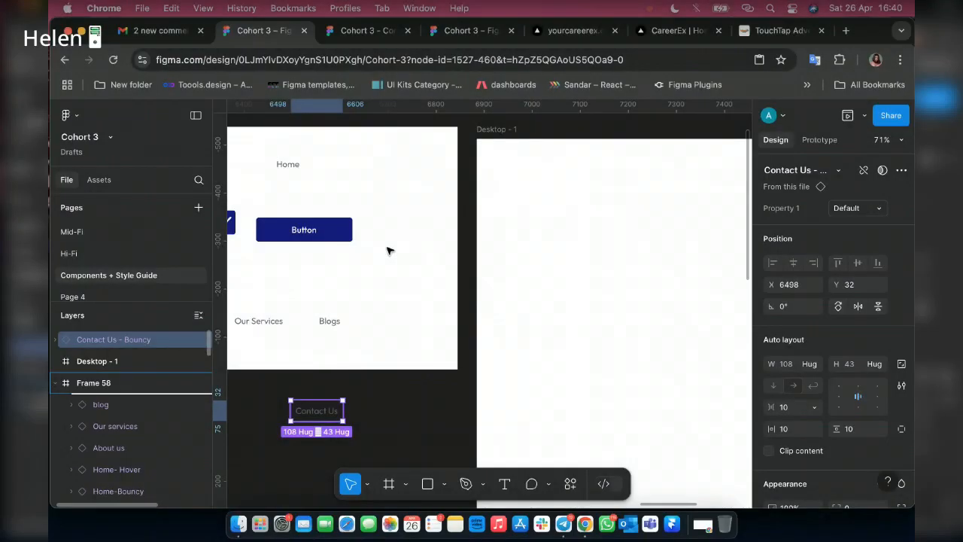
{"action": "left_click_drag", "start_coordinate": [114, 339], "coordinate": [114, 393]}
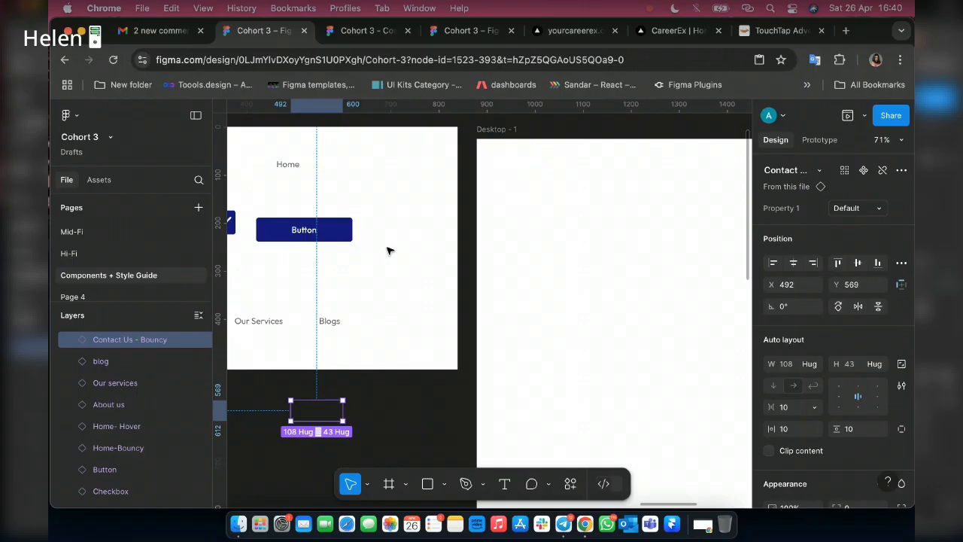
Move the Contact Us instance into Frame 58 at X 660, Y 382, level with Blogs and spaced 55 from it.
{"action": "key", "text": "Up"}
{"action": "key", "text": "Up"}
{"action": "key", "text": "Up"}
{"action": "key", "text": "Up"}
{"action": "key", "text": "Up"}
{"action": "key", "text": "Up"}
{"action": "key", "text": "Up"}
{"action": "key", "text": "Up"}
{"action": "key", "text": "Up"}
{"action": "key", "text": "Up"}
{"action": "key", "text": "Up"}
{"action": "key", "text": "Up"}
{"action": "key", "text": "Up"}
{"action": "key", "text": "Up"}
{"action": "key", "text": "Up"}
{"action": "key", "text": "Up"}
{"action": "key", "text": "Up"}
{"action": "key", "text": "Up"}
{"action": "key", "text": "Up"}
{"action": "key", "text": "Up"}
{"action": "key", "text": "Up"}
{"action": "key", "text": "Up"}
{"action": "key", "text": "Up"}
{"action": "key", "text": "Up"}
{"action": "key", "text": "Up"}
{"action": "key", "text": "Up"}
{"action": "key", "text": "Up"}
{"action": "key", "text": "Up"}
{"action": "key", "text": "Up"}
{"action": "key", "text": "Up"}
{"action": "key", "text": "Up"}
{"action": "key", "text": "Up"}
{"action": "key", "text": "Up"}
{"action": "key", "text": "Up"}
{"action": "key", "text": "Up"}
{"action": "key", "text": "Up"}
{"action": "key", "text": "Up"}
{"action": "key", "text": "Up"}
{"action": "key", "text": "Up"}
{"action": "key", "text": "Up"}
{"action": "key", "text": "Up"}
{"action": "key", "text": "Up"}
{"action": "key", "text": "Up"}
{"action": "key", "text": "Up"}
{"action": "key", "text": "Up"}
{"action": "key", "text": "Up"}
{"action": "key", "text": "Up"}
{"action": "key", "text": "Up"}
{"action": "key", "text": "Up"}
{"action": "key", "text": "Up"}
{"action": "key", "text": "Up"}
{"action": "key", "text": "Up"}
{"action": "key", "text": "Up"}
{"action": "key", "text": "Up"}
{"action": "key", "text": "Up"}
{"action": "key", "text": "Up"}
{"action": "key", "text": "Up"}
{"action": "key", "text": "Up"}
{"action": "key", "text": "Up"}
{"action": "key", "text": "Up"}
{"action": "key", "text": "Up"}
{"action": "key", "text": "Up"}
{"action": "key", "text": "Up"}
{"action": "key", "text": "Up"}
{"action": "key", "text": "Up"}
{"action": "key", "text": "Up"}
{"action": "key", "text": "Up"}
{"action": "key", "text": "Up"}
{"action": "key", "text": "Up"}
{"action": "key", "text": "Up"}
{"action": "key", "text": "Up"}
{"action": "key", "text": "Up"}
{"action": "key", "text": "Up"}
{"action": "key", "text": "Up"}
{"action": "key", "text": "Up"}
{"action": "key", "text": "Up"}
{"action": "key", "text": "Up"}
{"action": "key", "text": "Up"}
{"action": "key", "text": "Up"}
{"action": "key", "text": "Up"}
{"action": "key", "text": "Up"}
{"action": "key", "text": "Up"}
{"action": "key", "text": "Up"}
{"action": "key", "text": "Up"}
{"action": "key", "text": "Up"}
{"action": "key", "text": "Up"}
{"action": "key", "text": "Up"}
{"action": "key", "text": "Up"}
{"action": "key", "text": "Up"}
{"action": "key", "text": "Up"}
{"action": "left_click_drag", "start_coordinate": [332, 361], "coordinate": [309, 364]}
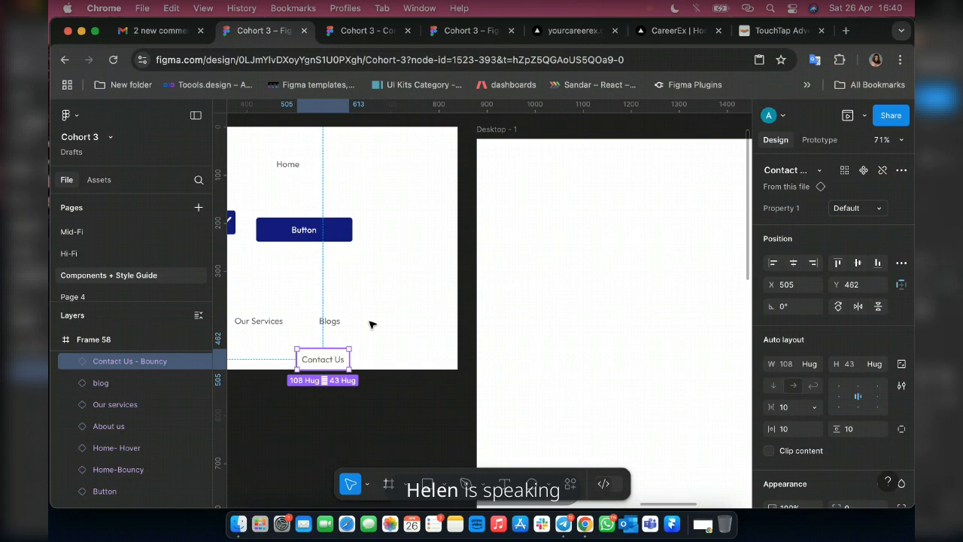
{"action": "left_click_drag", "start_coordinate": [372, 324], "coordinate": [400, 326]}
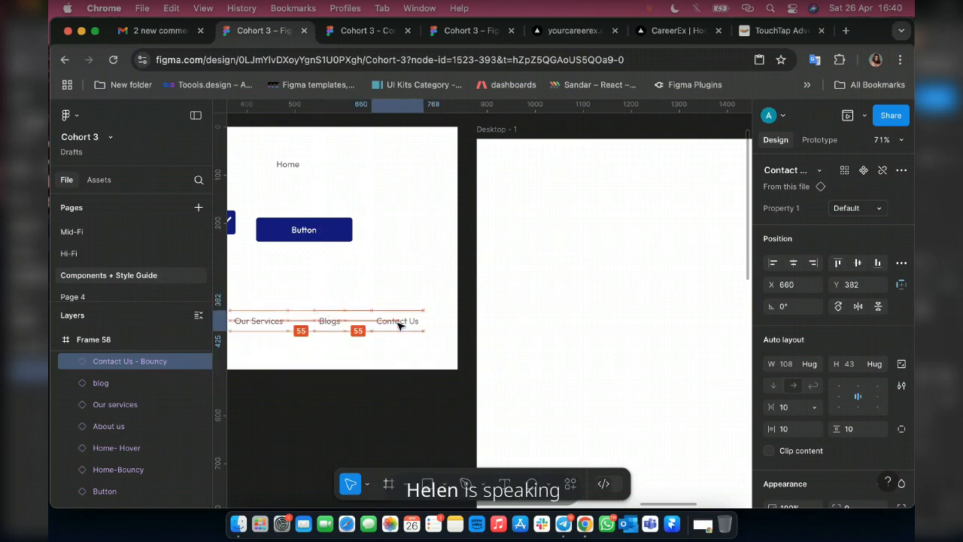
Preview the About Us hover effect in the running prototype and return to the design file.
{"action": "left_click", "coordinate": [367, 30]}
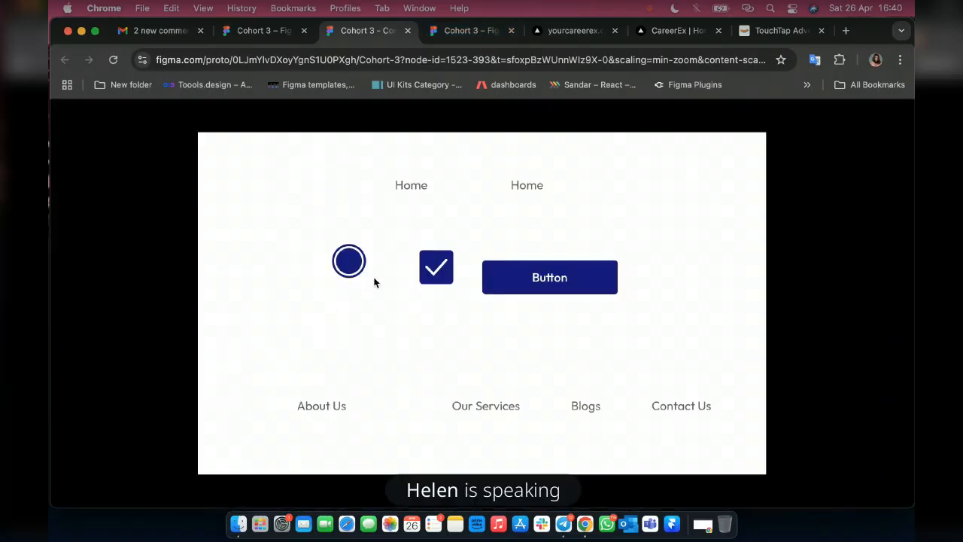
{"action": "left_click", "coordinate": [318, 406]}
{"action": "left_click", "coordinate": [260, 31]}
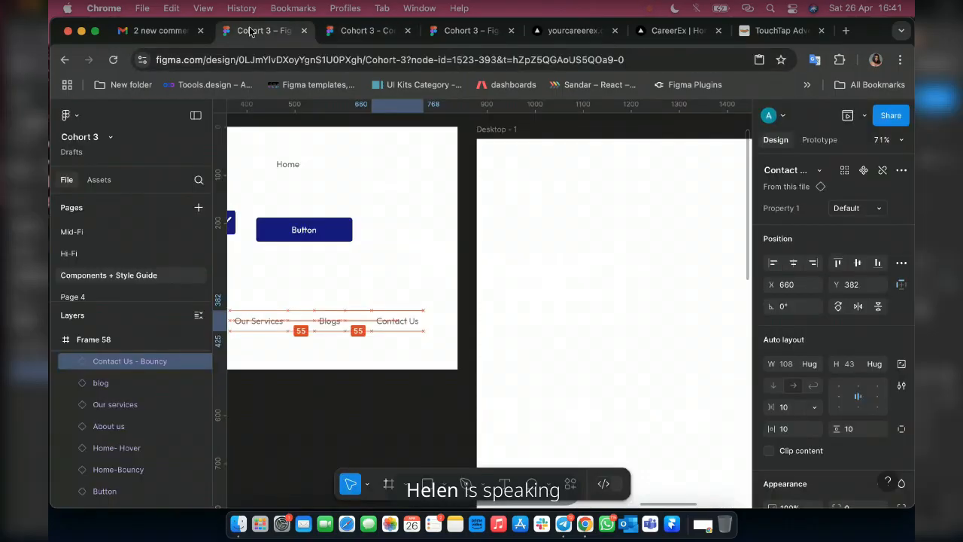
Set the animation curve of the Our Services component's While hovering interaction to Quick.
{"action": "scroll", "coordinate": [358, 246], "scroll_direction": "left", "scroll_amount": 10}
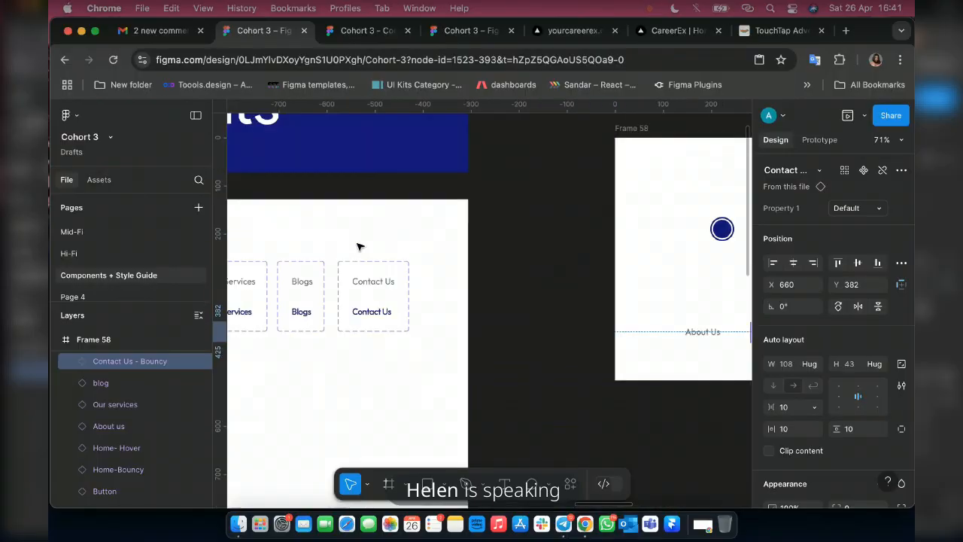
{"action": "left_click", "coordinate": [819, 140]}
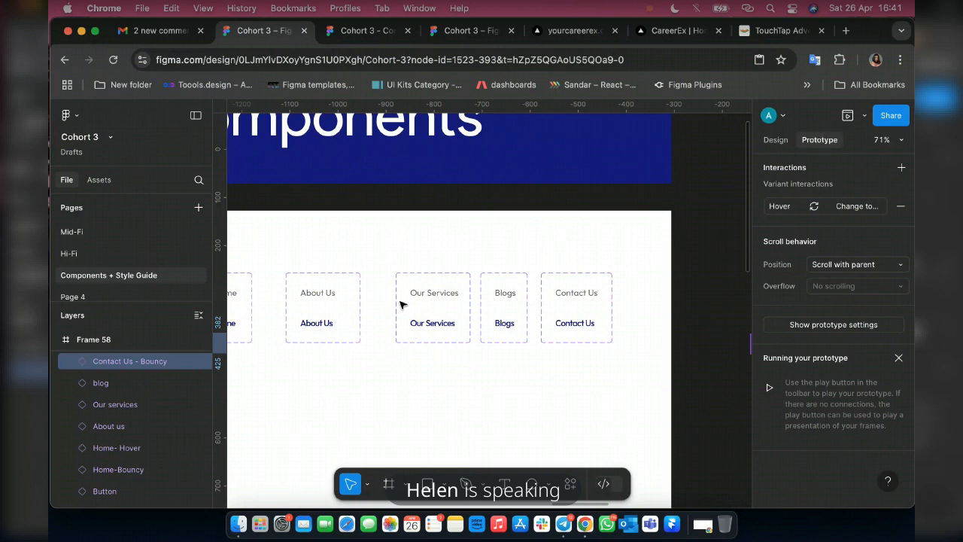
{"action": "scroll", "coordinate": [398, 303], "scroll_direction": "up", "scroll_amount": 5}
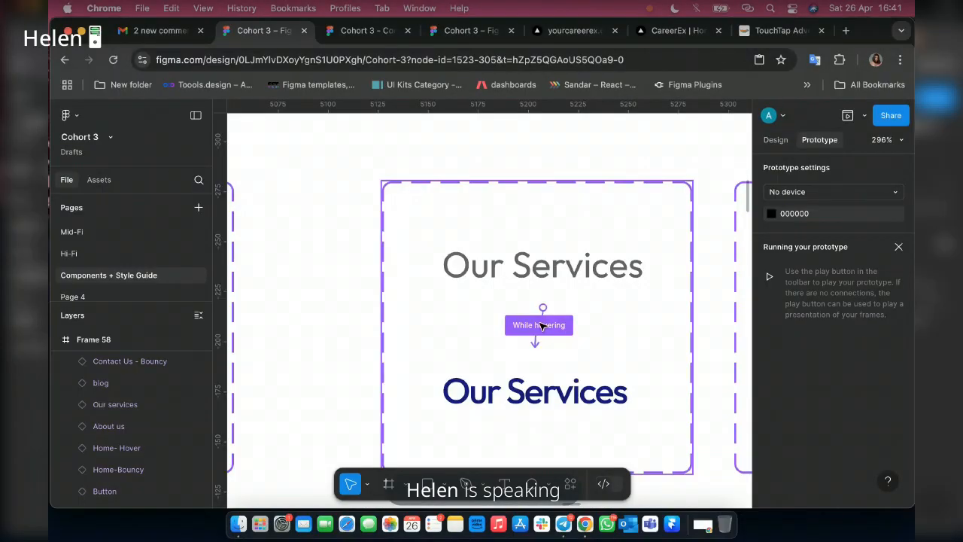
{"action": "left_click", "coordinate": [541, 325]}
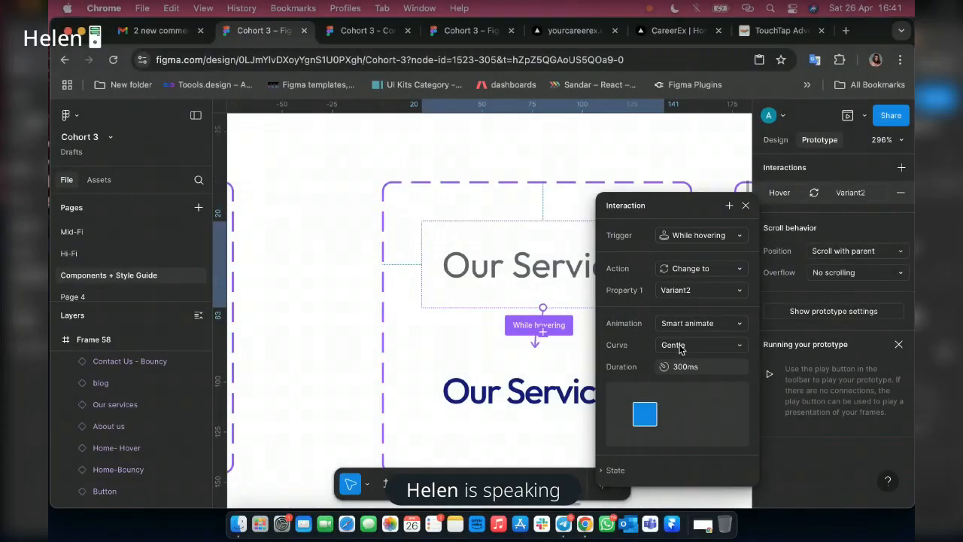
{"action": "left_click", "coordinate": [736, 347]}
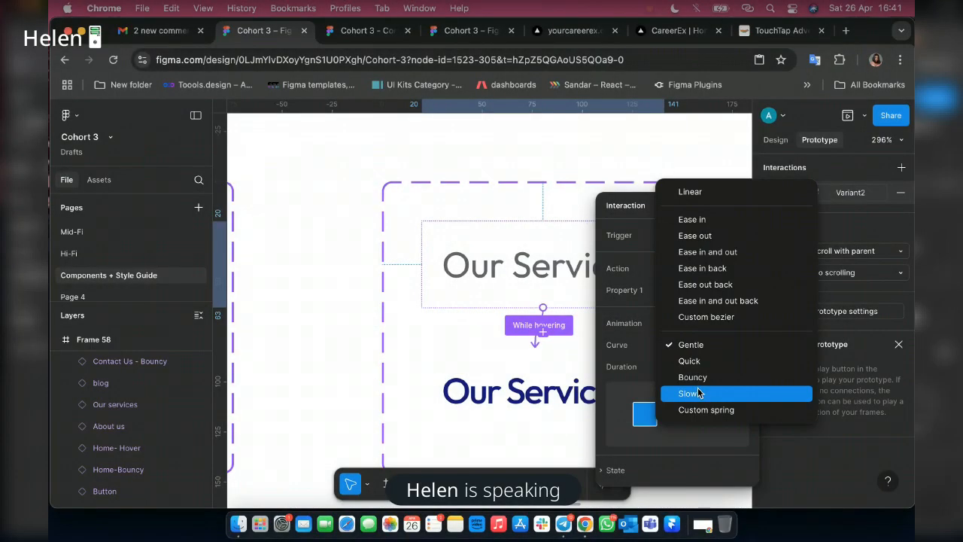
{"action": "left_click", "coordinate": [686, 361]}
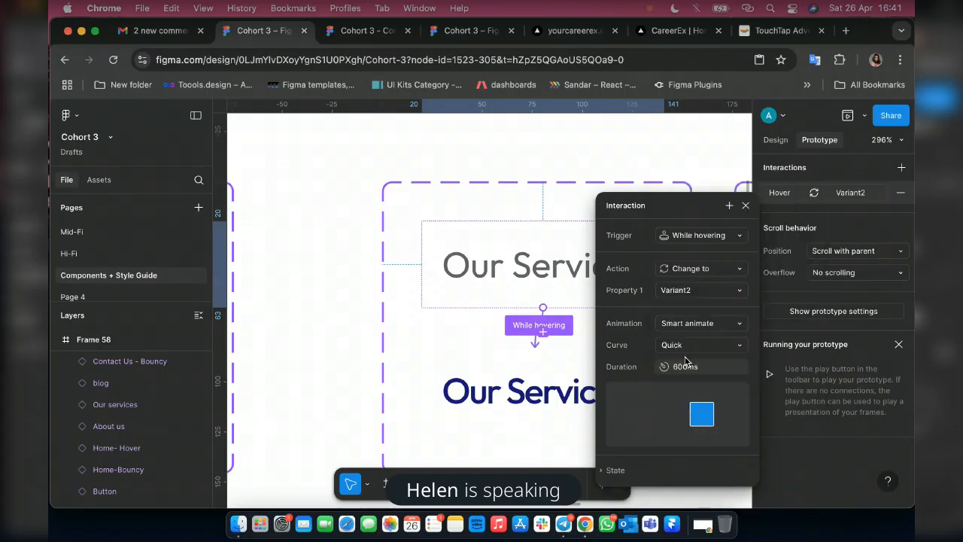
Test the Our Services hover animation in the prototype preview and review the interaction's animation type.
{"action": "key", "text": "ctrl+Tab"}
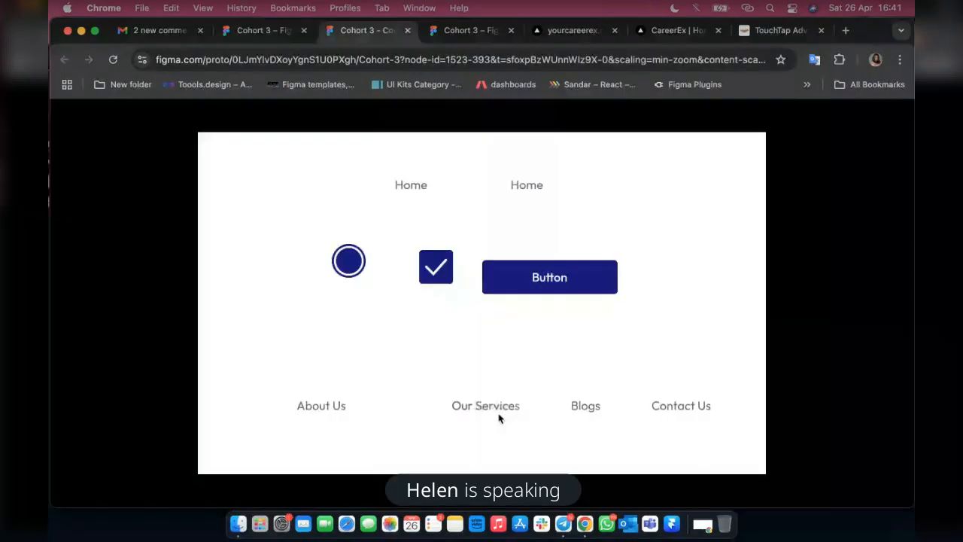
{"action": "left_click", "coordinate": [497, 413]}
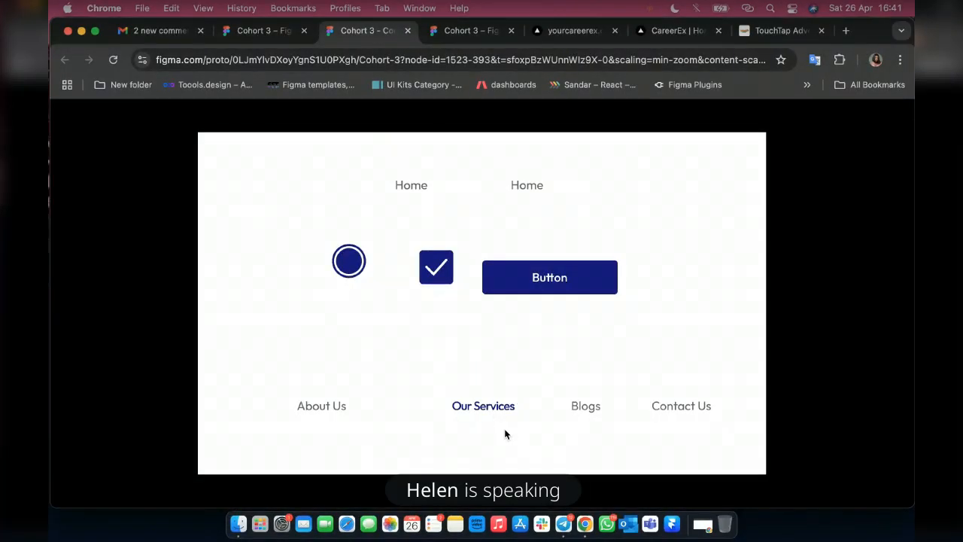
{"action": "left_click", "coordinate": [250, 39]}
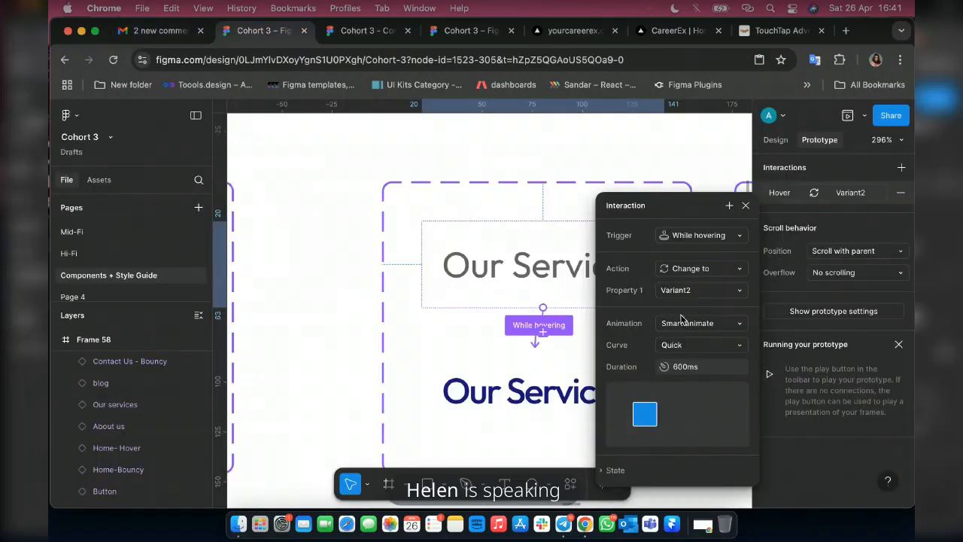
{"action": "left_click", "coordinate": [683, 322]}
{"action": "left_click", "coordinate": [681, 305]}
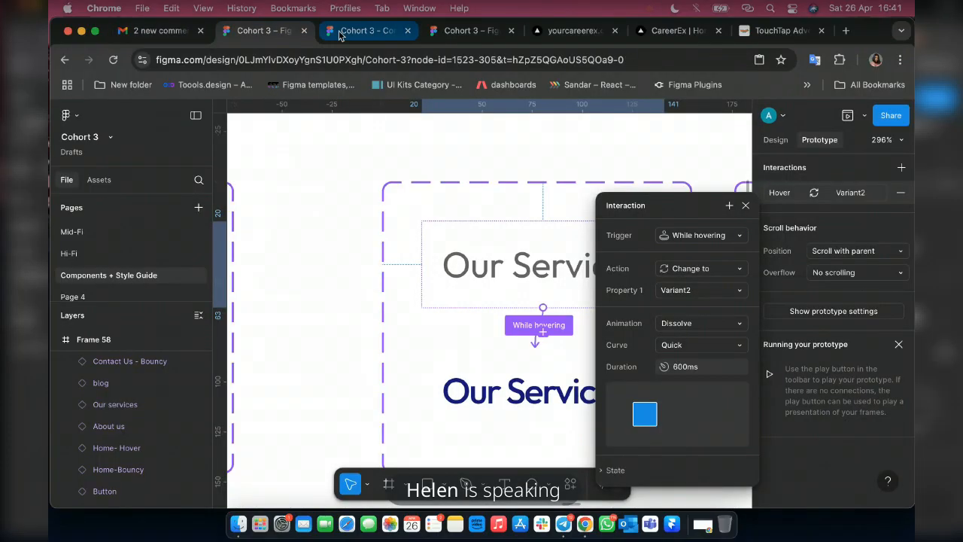
{"action": "left_click", "coordinate": [340, 36]}
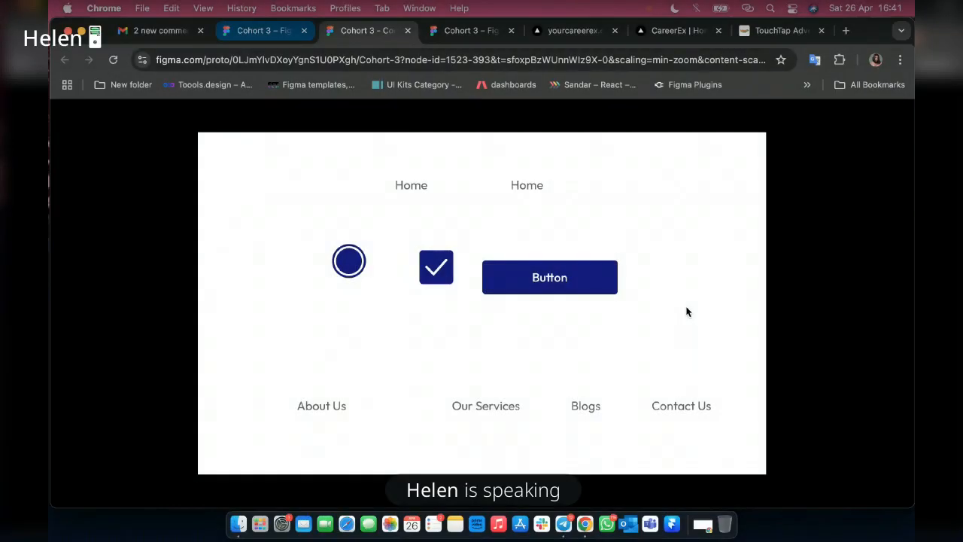
{"action": "left_click", "coordinate": [264, 31]}
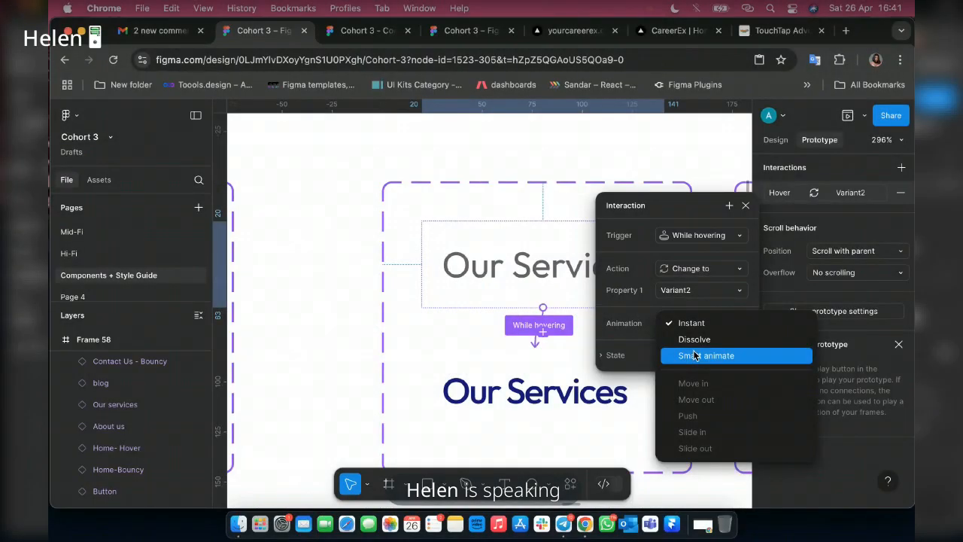
Try the Ease in curve on the Our Services hover interaction and check it in the prototype preview.
{"action": "left_click", "coordinate": [696, 355]}
{"action": "left_click", "coordinate": [699, 344]}
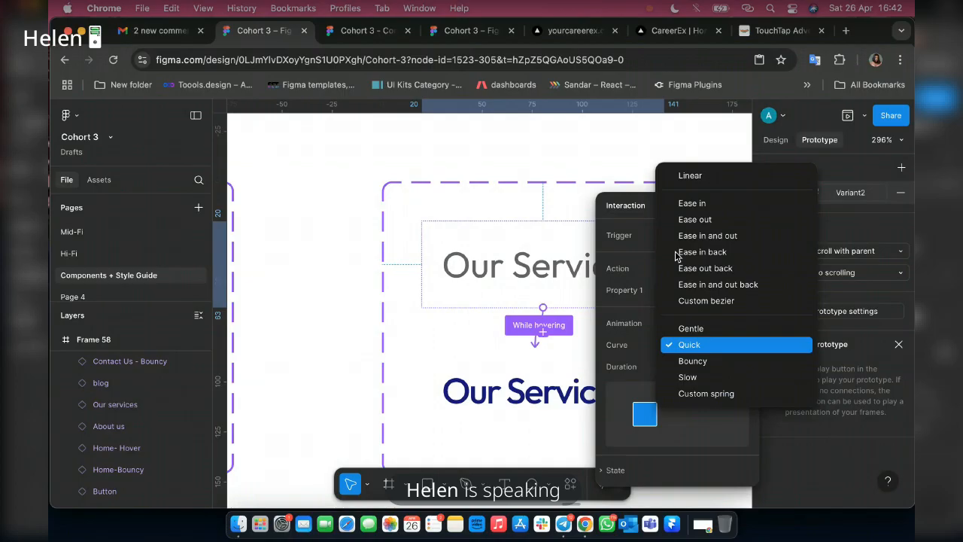
{"action": "left_click", "coordinate": [692, 203]}
{"action": "key", "text": "ctrl+Tab"}
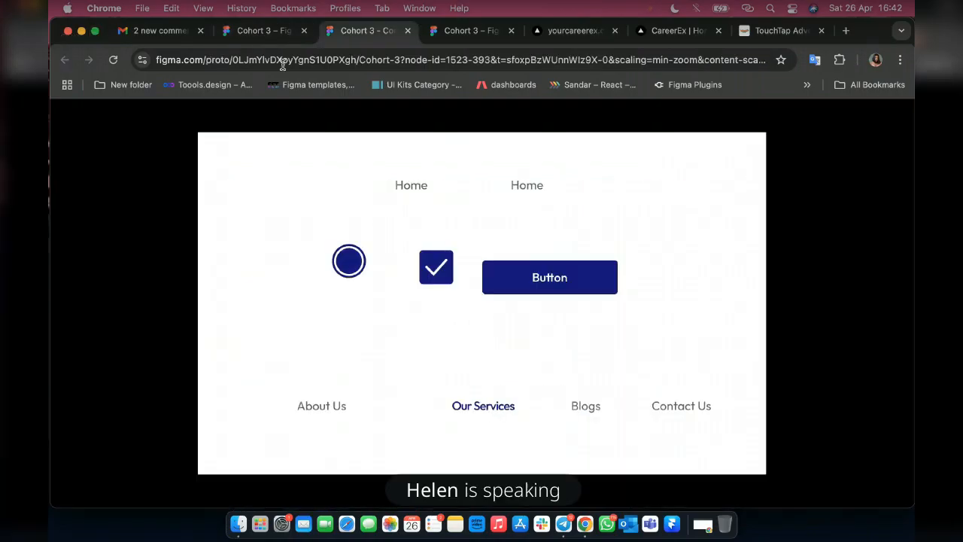
{"action": "left_click", "coordinate": [242, 8]}
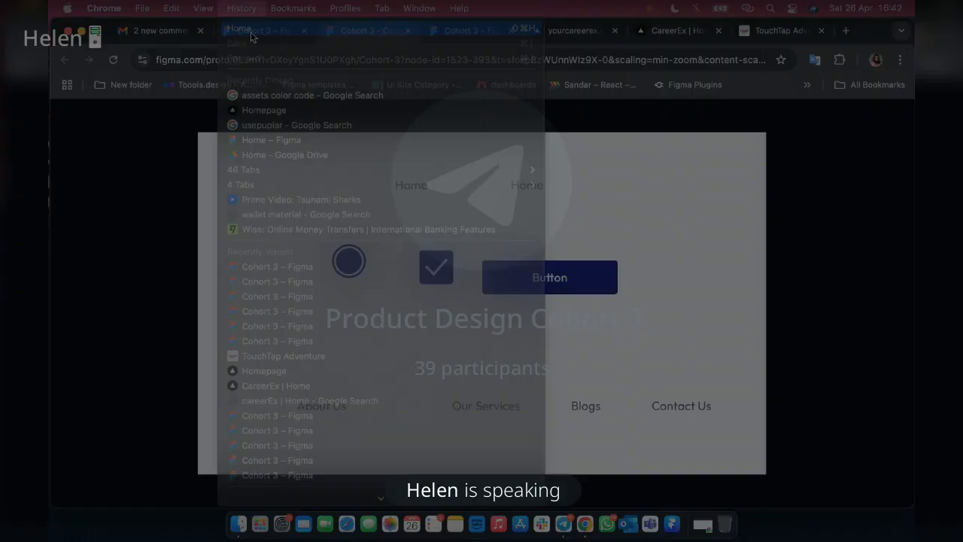
{"action": "left_click", "coordinate": [251, 34]}
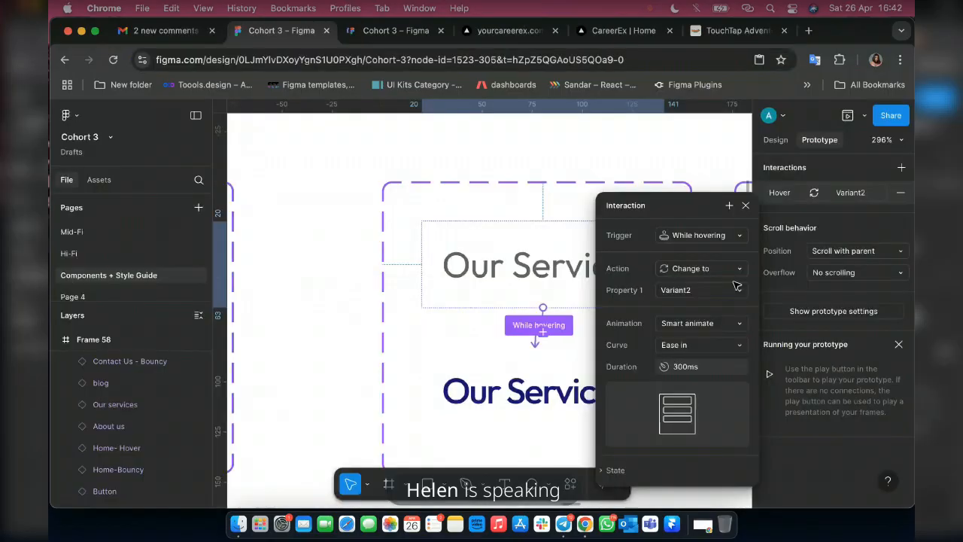
Try the Custom bezier curve on the Our Services hover interaction, settling on Quick.
{"action": "left_click", "coordinate": [710, 345]}
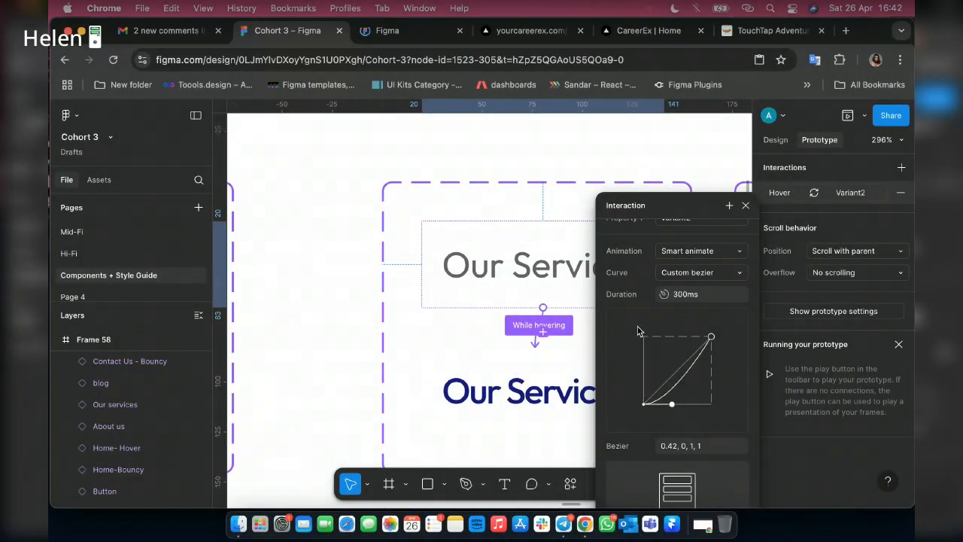
{"action": "left_click", "coordinate": [700, 272]}
{"action": "left_click", "coordinate": [680, 314]}
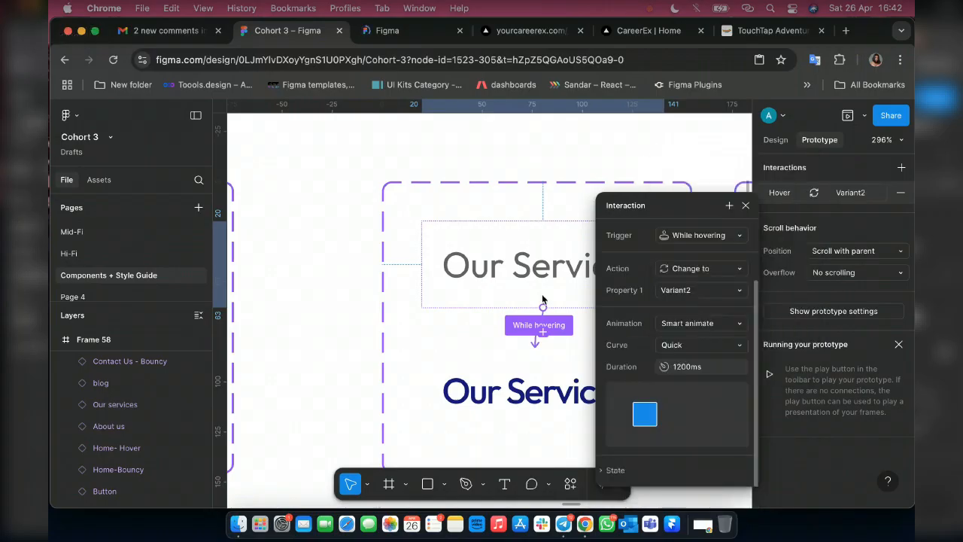
Present Frame 58 as a prototype in its own browser tab and close the duplicate Cohort 3 design tab.
{"action": "left_click", "coordinate": [390, 30]}
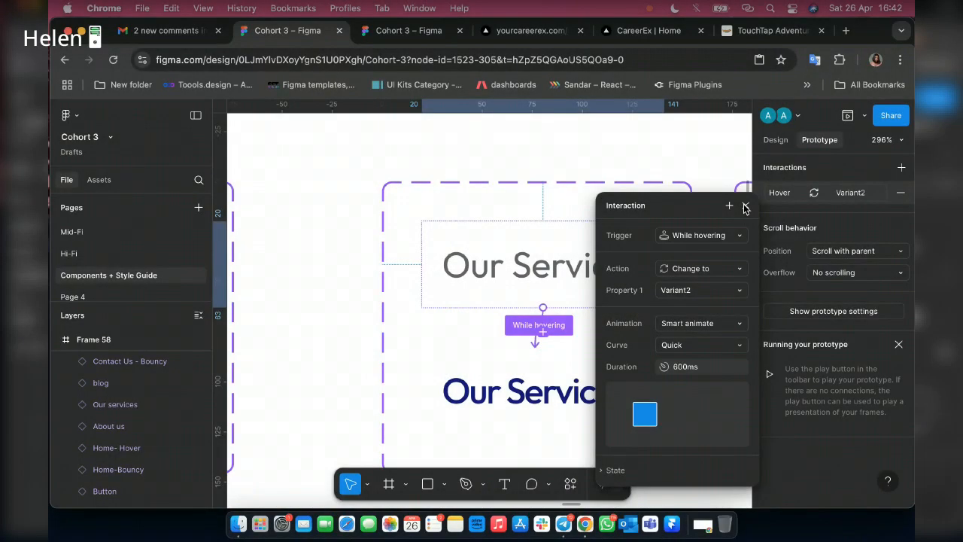
{"action": "left_click", "coordinate": [397, 35]}
{"action": "left_click", "coordinate": [865, 119]}
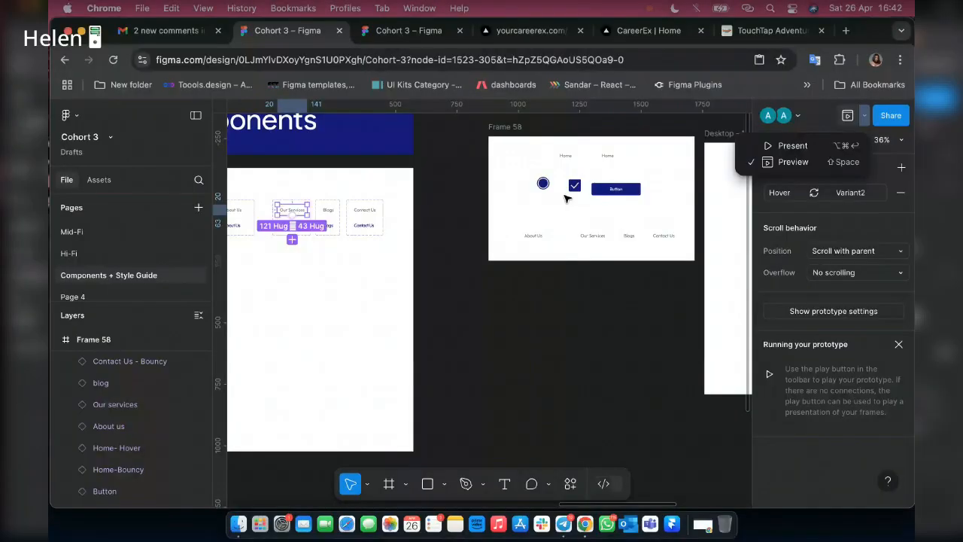
{"action": "scroll", "coordinate": [377, 199], "scroll_direction": "right", "scroll_amount": 2}
{"action": "scroll", "coordinate": [377, 199], "scroll_direction": "up", "scroll_amount": 1}
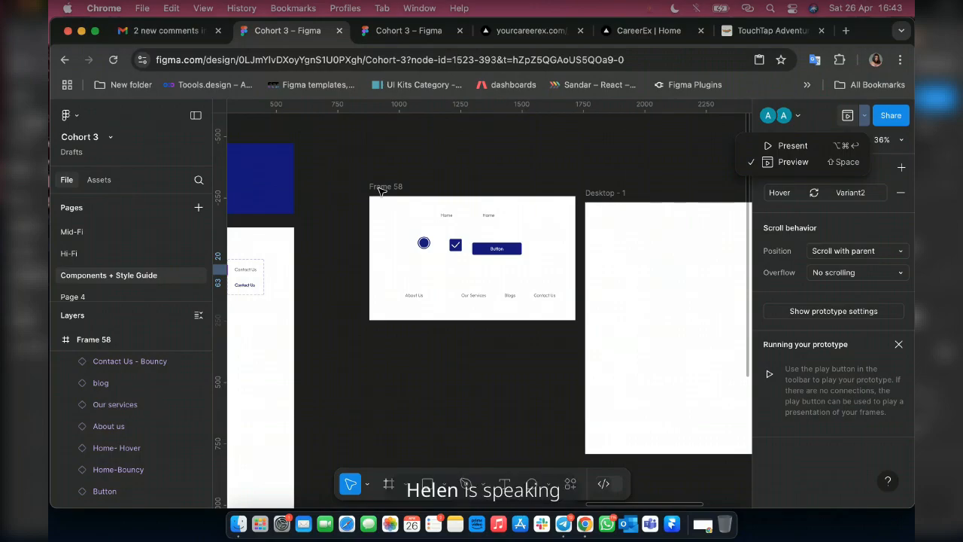
{"action": "left_click", "coordinate": [381, 190]}
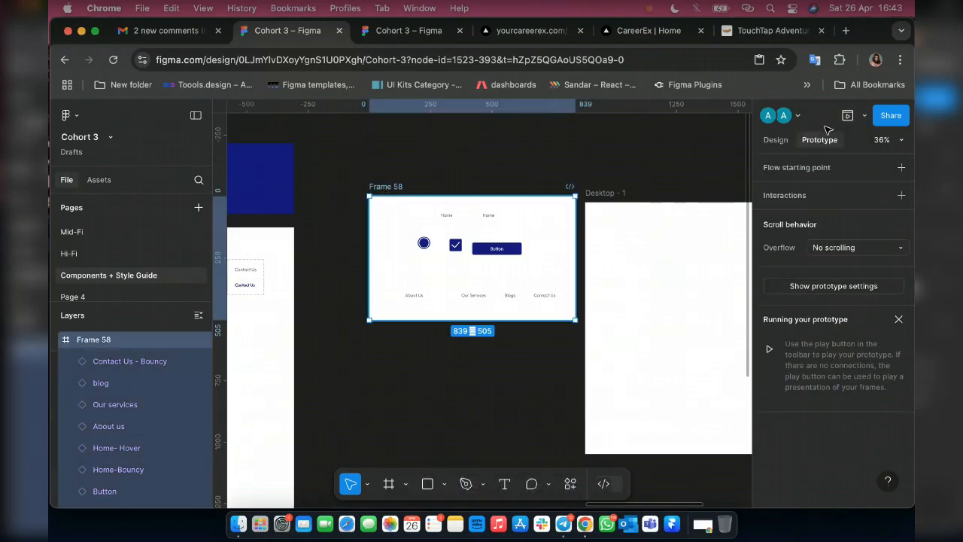
{"action": "left_click", "coordinate": [864, 117]}
{"action": "left_click", "coordinate": [863, 118]}
{"action": "left_click", "coordinate": [864, 119]}
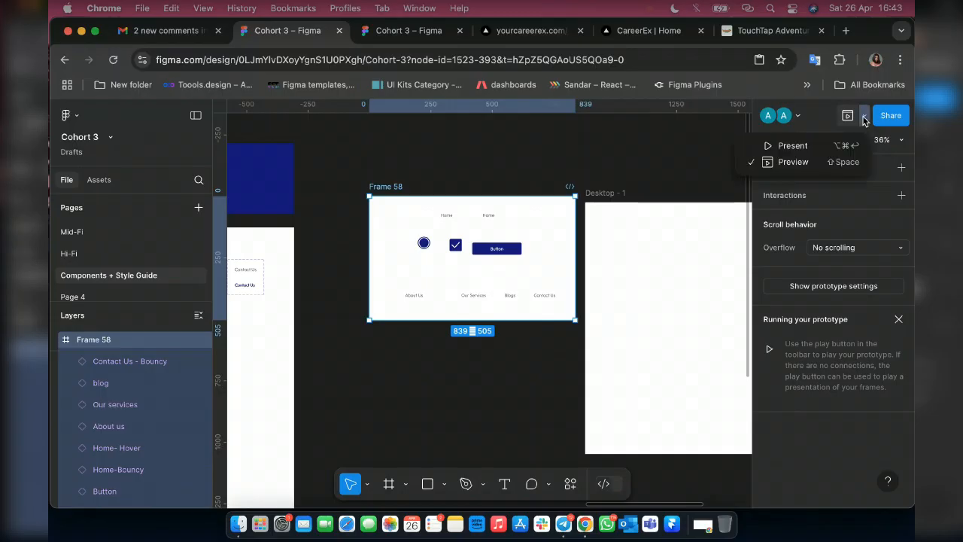
{"action": "left_click", "coordinate": [792, 146]}
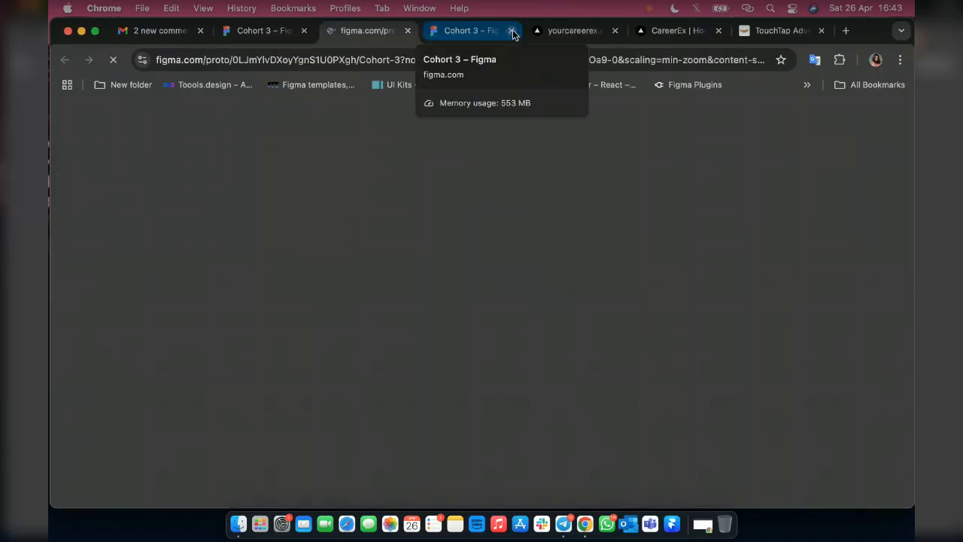
{"action": "left_click", "coordinate": [511, 31]}
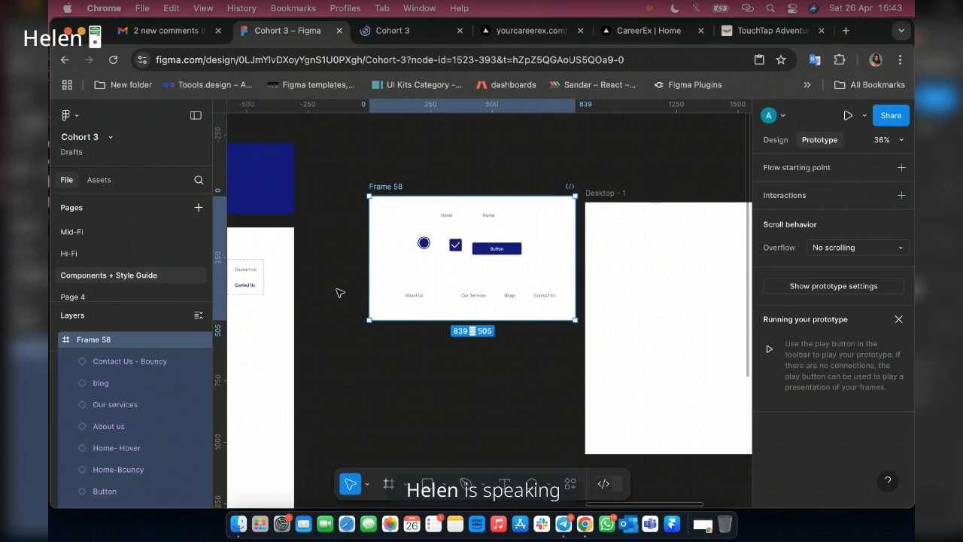
Switch to the Frame 58 prototype tab and hide the presentation UI.
{"action": "scroll", "coordinate": [376, 266], "scroll_direction": "left", "scroll_amount": 5}
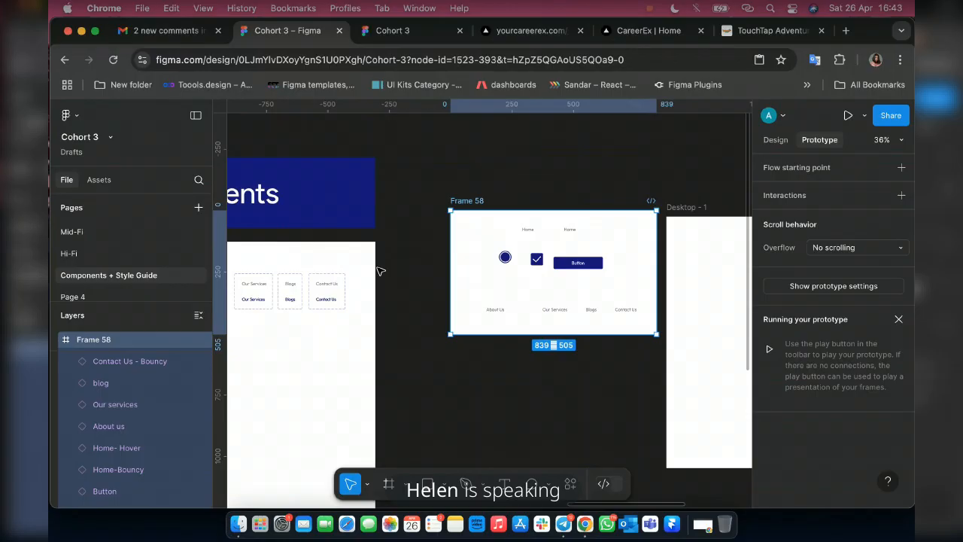
{"action": "left_click", "coordinate": [377, 33]}
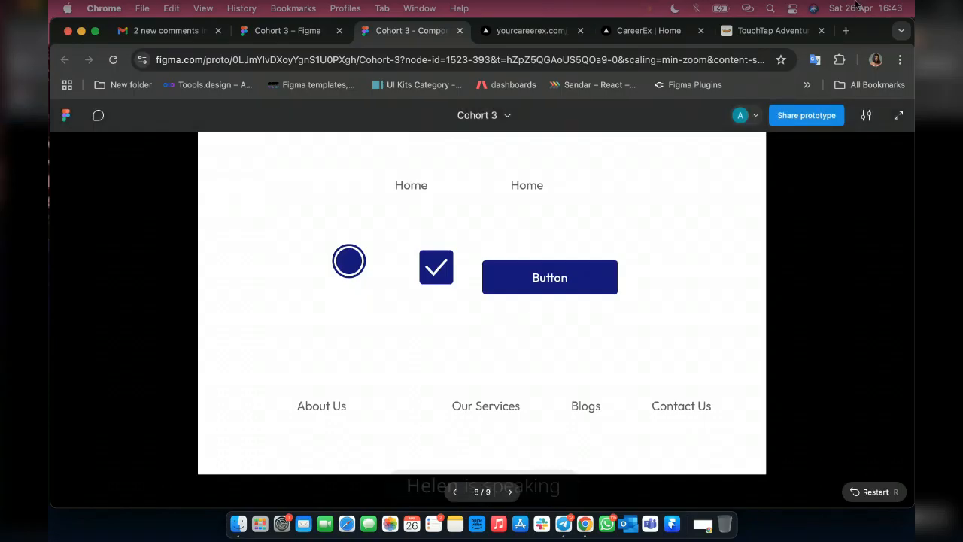
{"action": "left_click", "coordinate": [867, 118]}
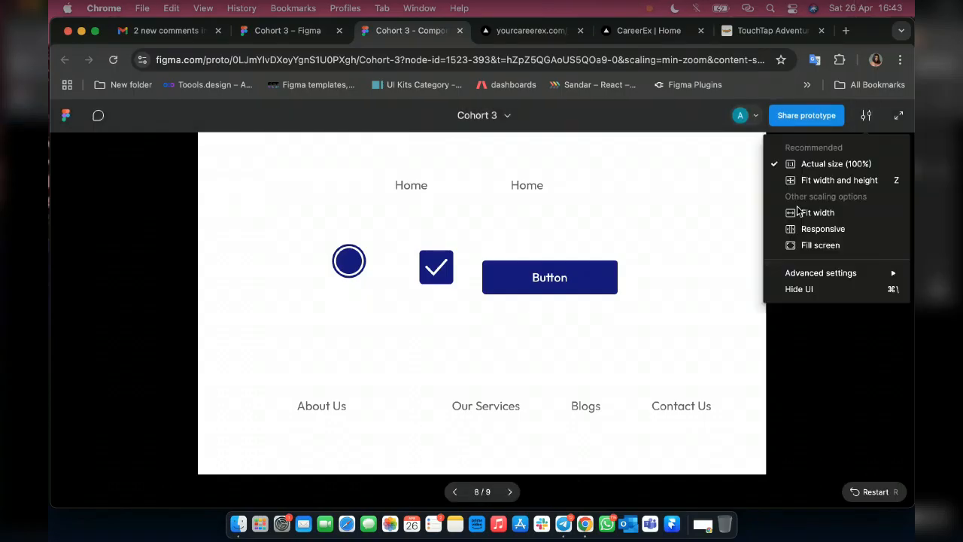
{"action": "left_click", "coordinate": [803, 291]}
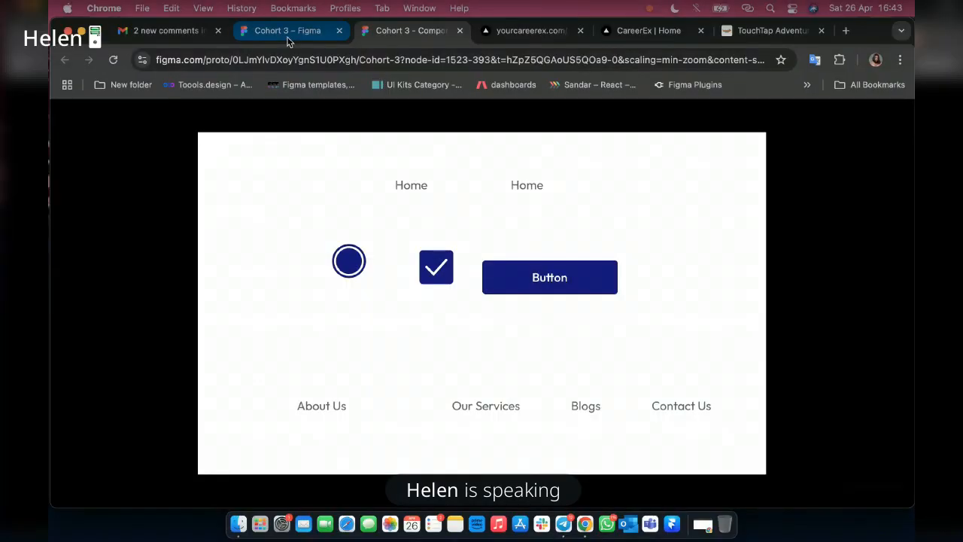
Return to the Cohort 3 design file and review the animation settings of the Our Services component's While hovering interaction.
{"action": "left_click", "coordinate": [287, 37]}
{"action": "scroll", "coordinate": [442, 266], "scroll_direction": "left", "scroll_amount": 2}
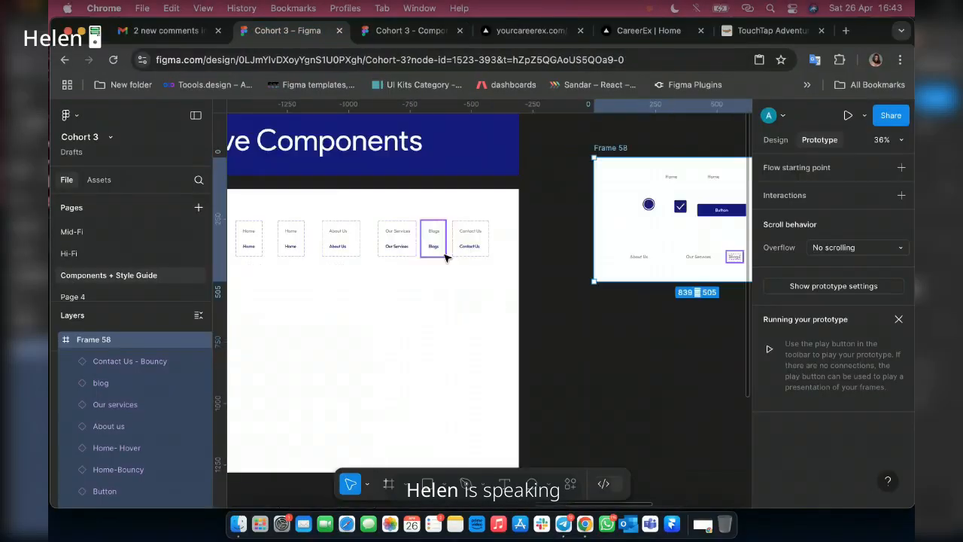
{"action": "scroll", "coordinate": [443, 253], "scroll_direction": "up", "scroll_amount": 5}
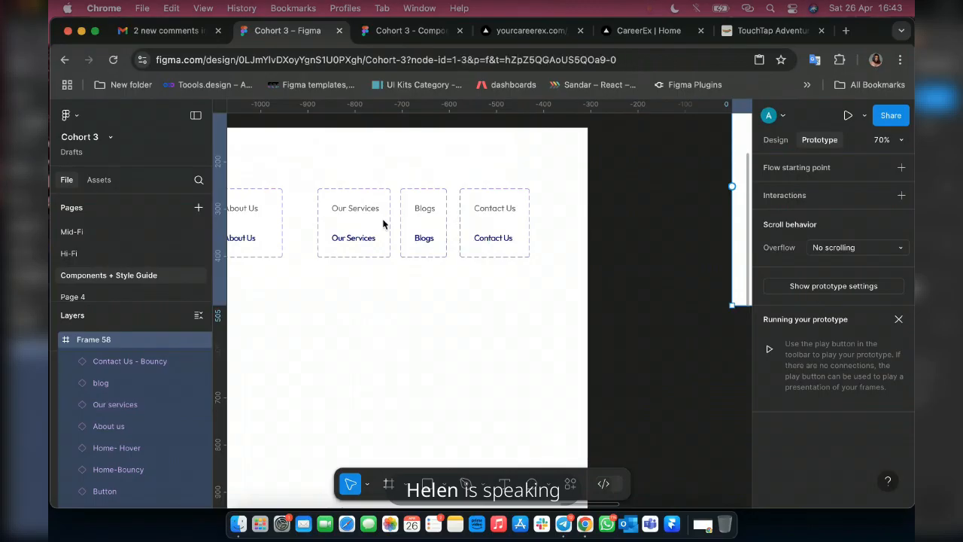
{"action": "key", "text": "Escape"}
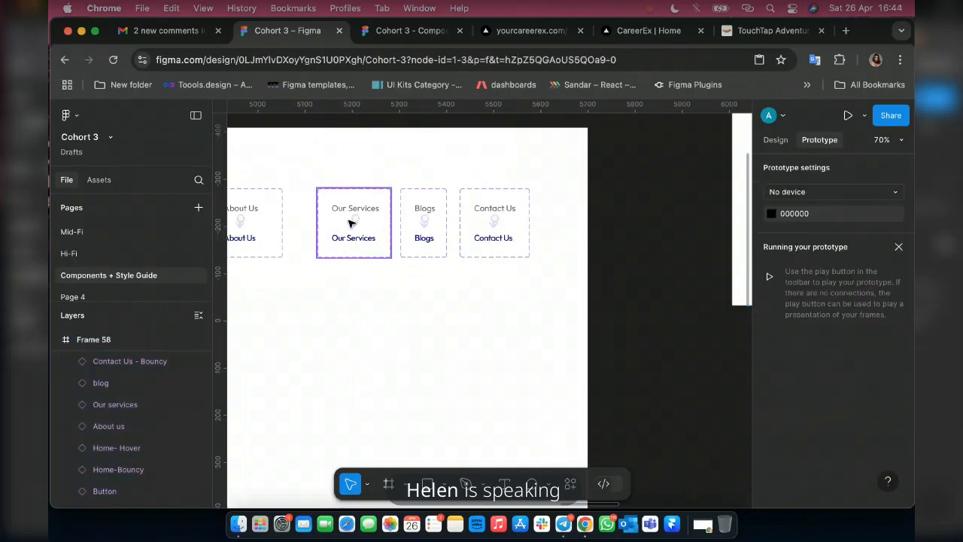
{"action": "scroll", "coordinate": [335, 221], "scroll_direction": "up", "scroll_amount": 5}
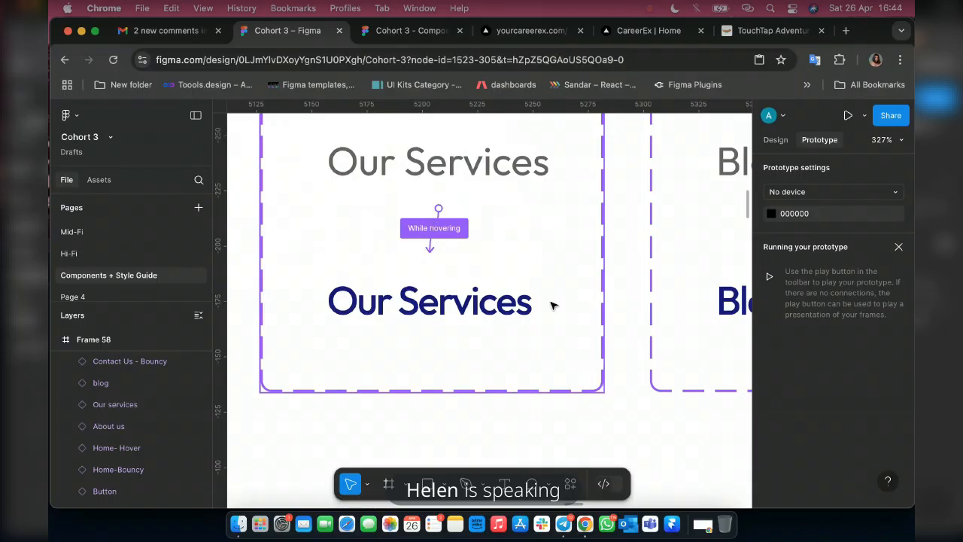
{"action": "left_click", "coordinate": [434, 228]}
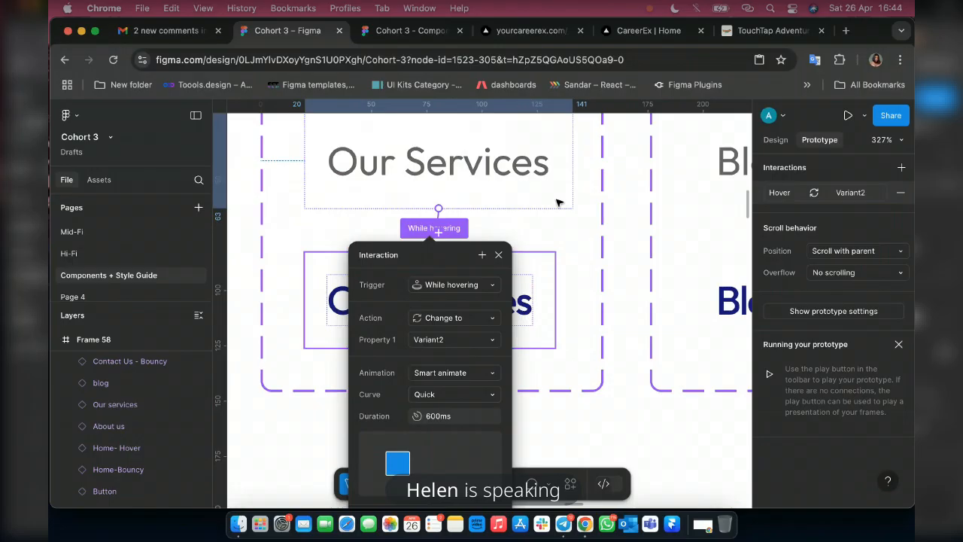
Set the animation curve of the Blogs component's While hovering interaction to Quick.
{"action": "scroll", "coordinate": [654, 231], "scroll_direction": "right", "scroll_amount": 4}
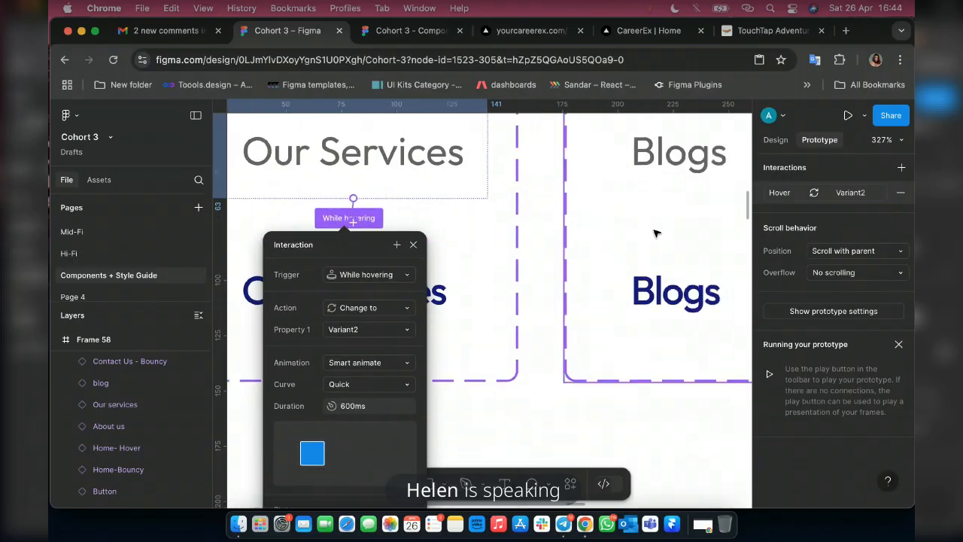
{"action": "scroll", "coordinate": [654, 234], "scroll_direction": "up", "scroll_amount": 1}
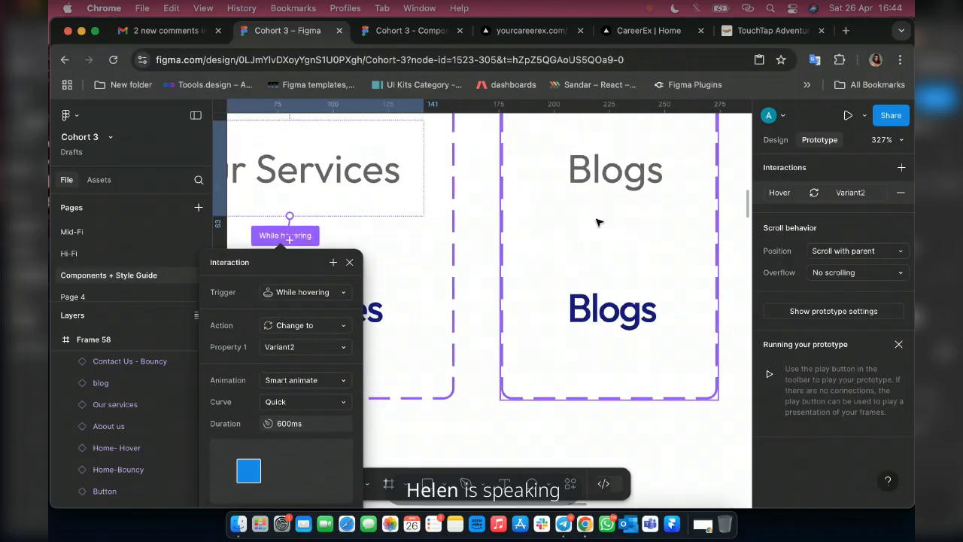
{"action": "left_click", "coordinate": [601, 235]}
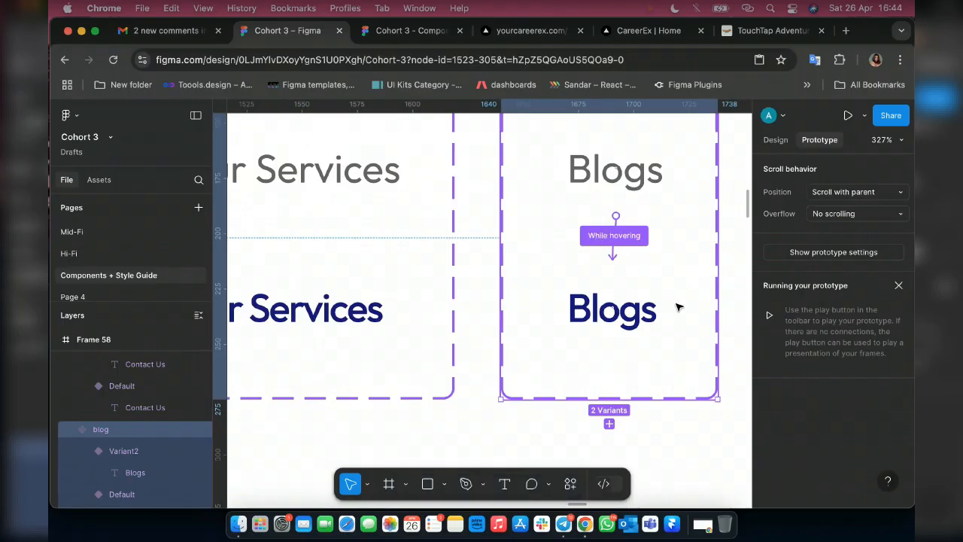
{"action": "left_click", "coordinate": [614, 236]}
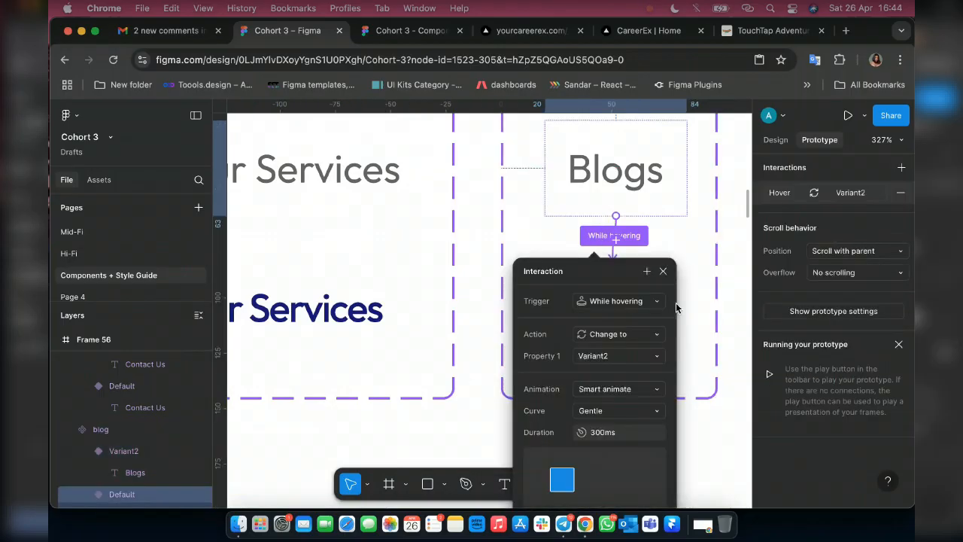
{"action": "left_click", "coordinate": [623, 412]}
{"action": "left_click", "coordinate": [611, 427]}
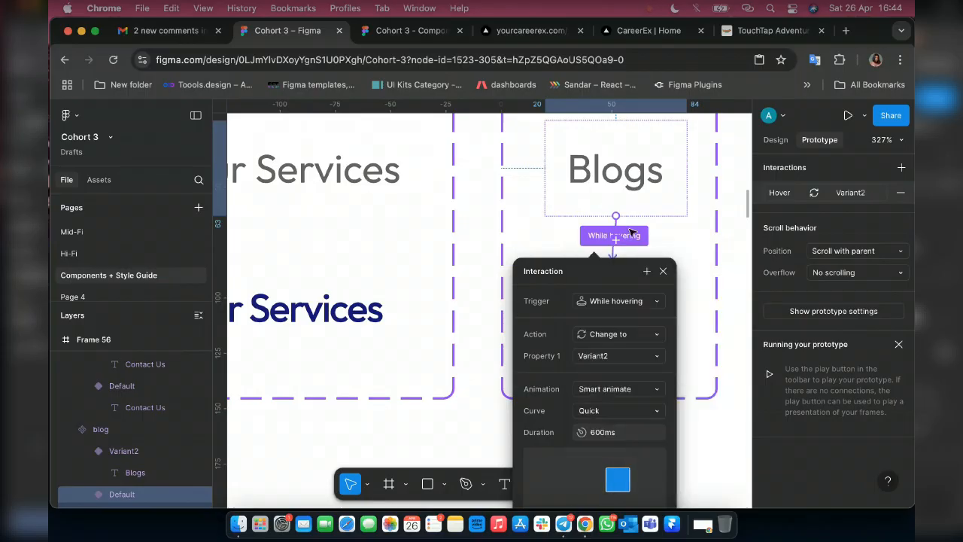
Set the animation curve of the Contact Us component's While hovering interaction to Quick and close the interaction settings.
{"action": "scroll", "coordinate": [632, 233], "scroll_direction": "right", "scroll_amount": 5}
{"action": "scroll", "coordinate": [659, 238], "scroll_direction": "right", "scroll_amount": 3}
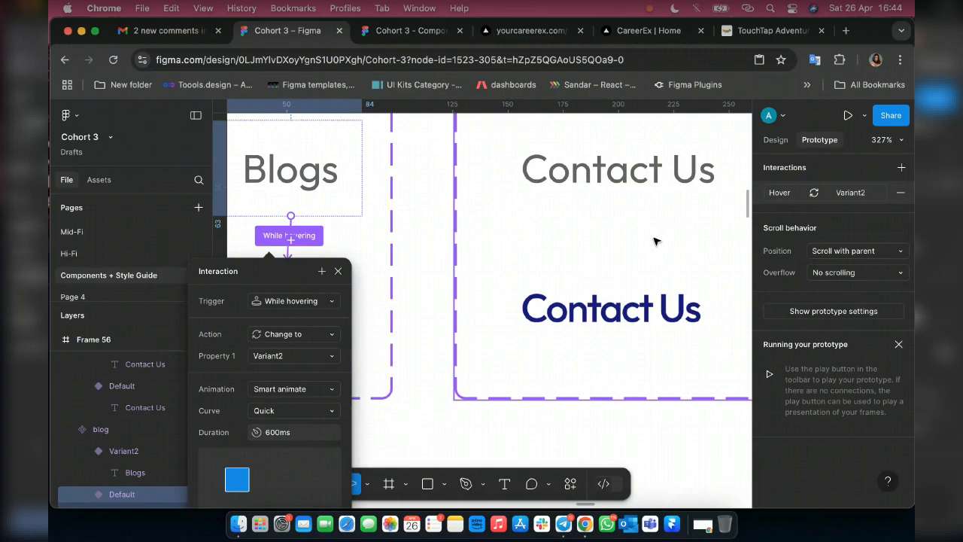
{"action": "left_click", "coordinate": [613, 226]}
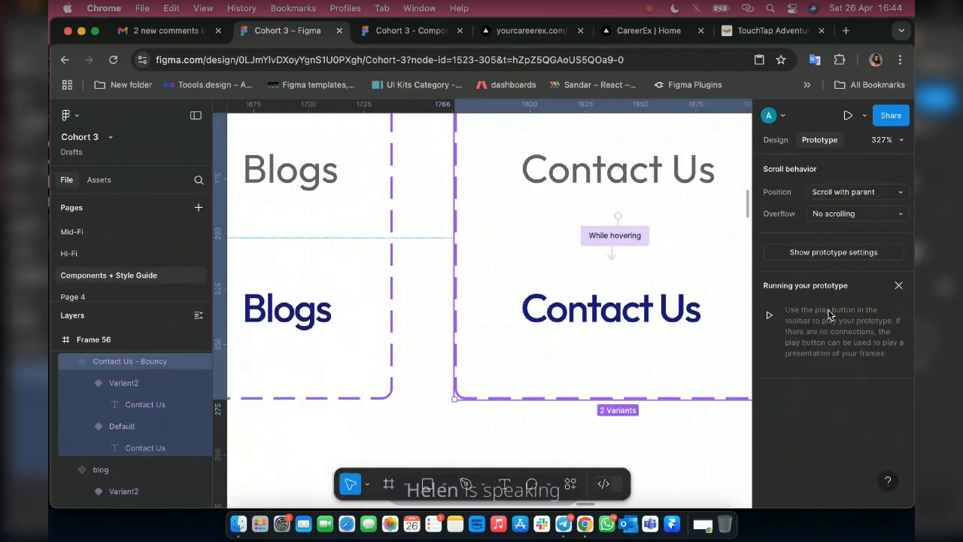
{"action": "left_click", "coordinate": [618, 237]}
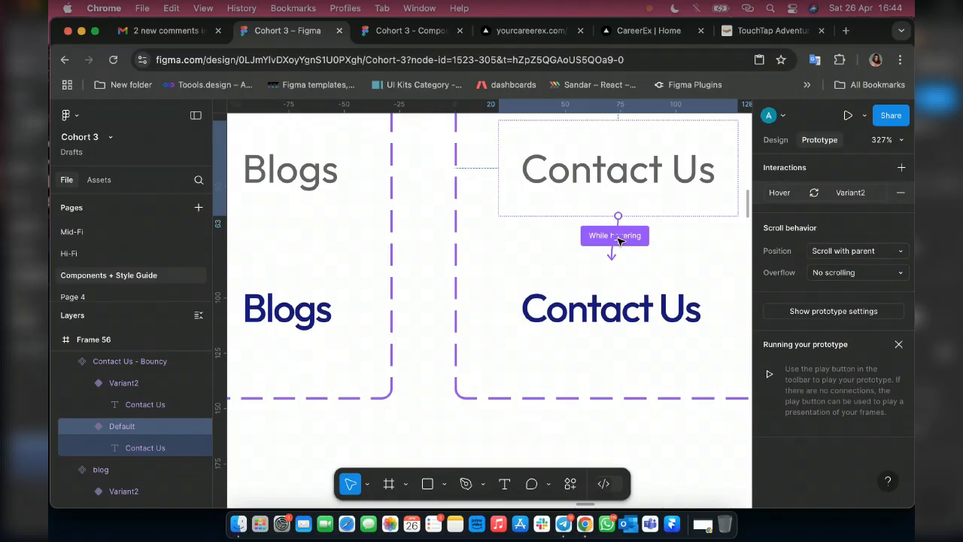
{"action": "left_click", "coordinate": [619, 238]}
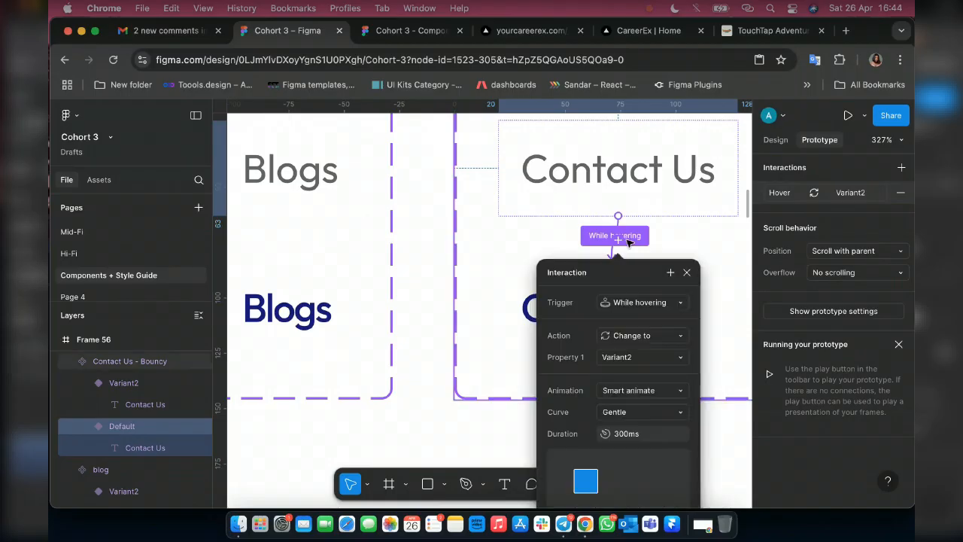
{"action": "left_click", "coordinate": [618, 413]}
{"action": "left_click", "coordinate": [628, 443]}
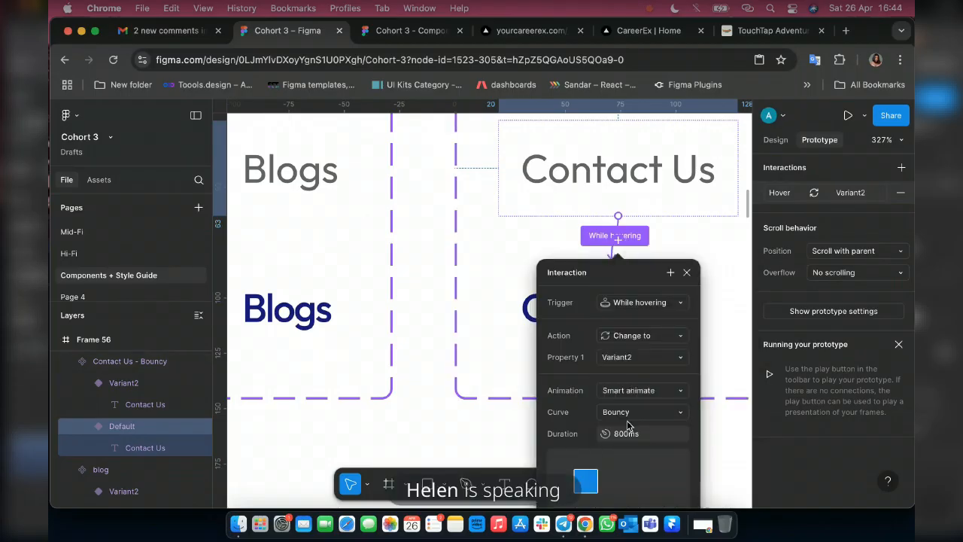
{"action": "left_click", "coordinate": [625, 413]}
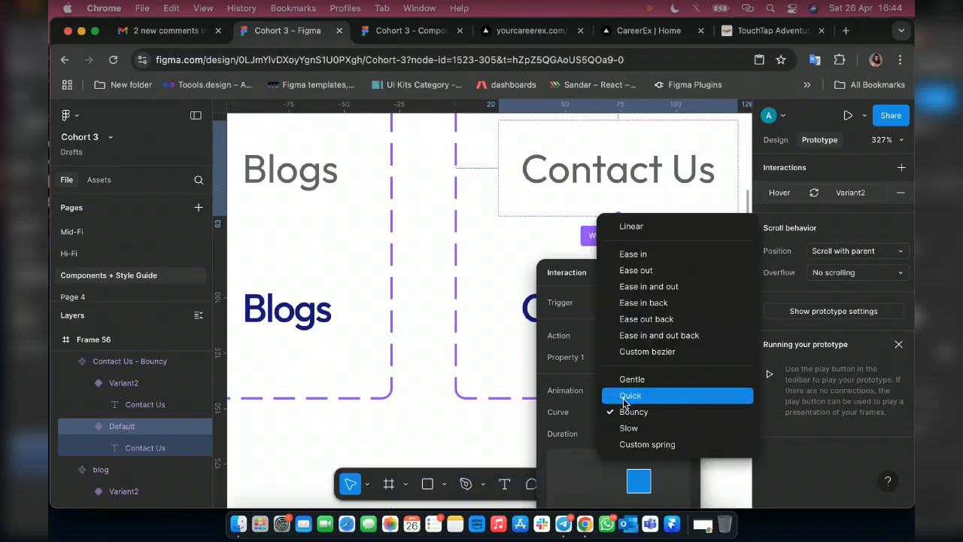
{"action": "left_click", "coordinate": [629, 393]}
{"action": "scroll", "coordinate": [539, 331], "scroll_direction": "left", "scroll_amount": 5}
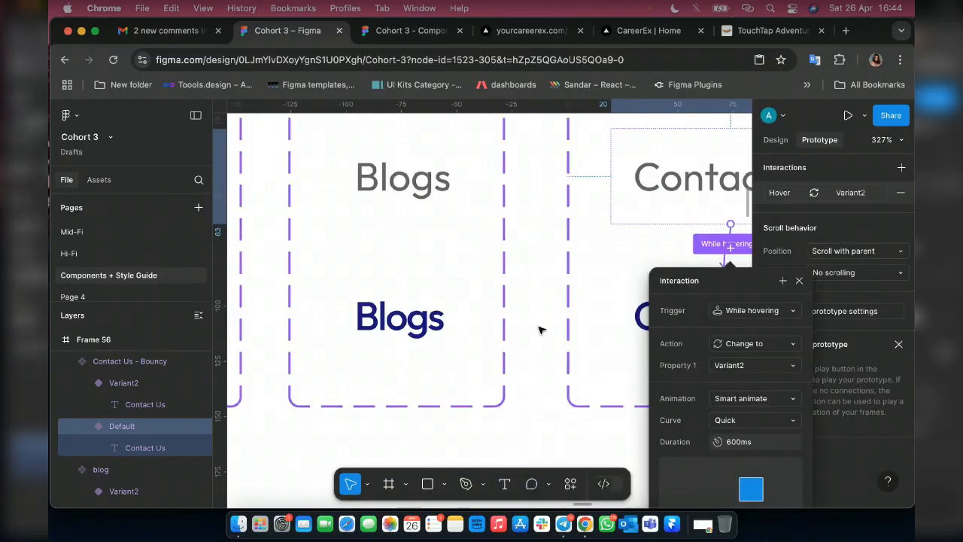
{"action": "scroll", "coordinate": [538, 330], "scroll_direction": "left", "scroll_amount": 5}
{"action": "key", "text": "Escape"}
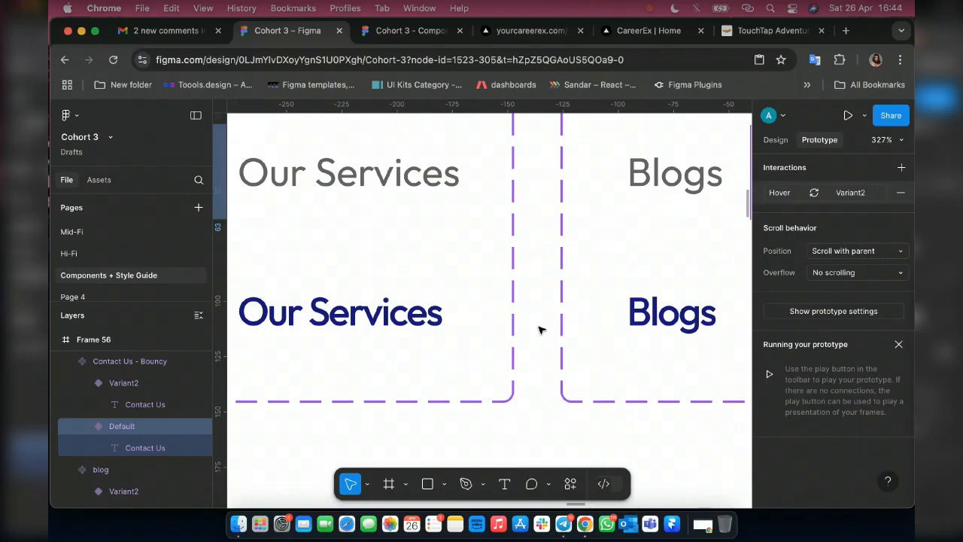
Look over the Our Services, About Us and Home components in the interactive components row.
{"action": "scroll", "coordinate": [539, 329], "scroll_direction": "left", "scroll_amount": 5}
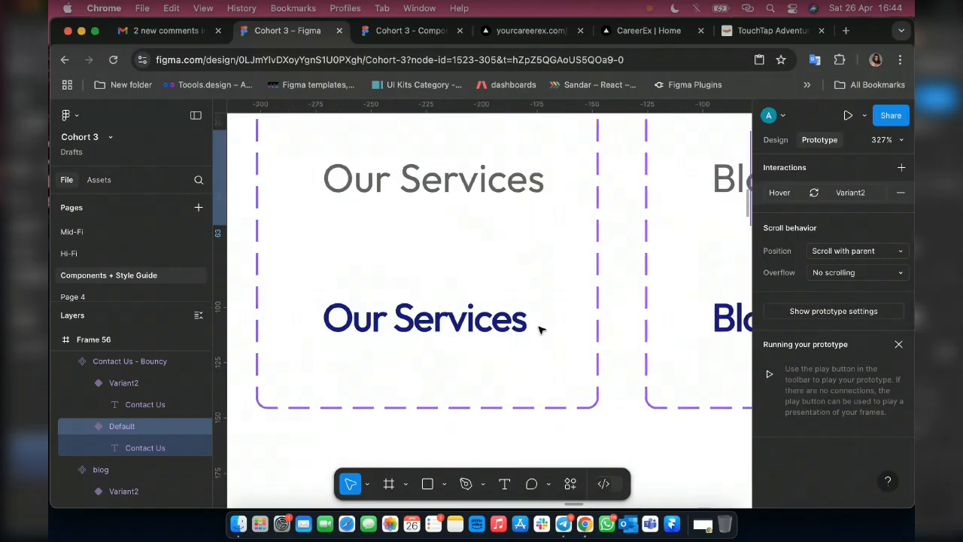
{"action": "scroll", "coordinate": [538, 330], "scroll_direction": "left", "scroll_amount": 10}
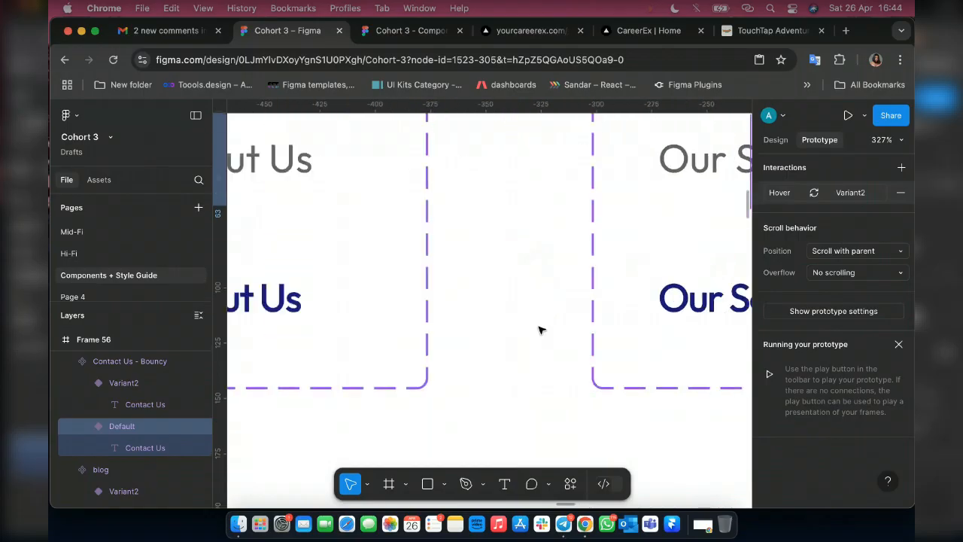
{"action": "scroll", "coordinate": [538, 330], "scroll_direction": "left", "scroll_amount": 3}
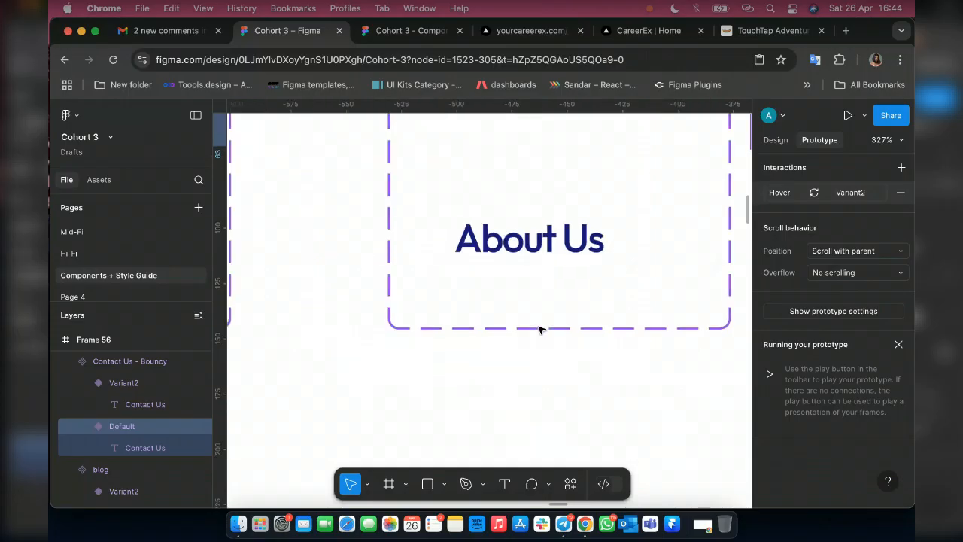
{"action": "scroll", "coordinate": [539, 329], "scroll_direction": "left", "scroll_amount": 3}
{"action": "scroll", "coordinate": [556, 205], "scroll_direction": "left", "scroll_amount": 12}
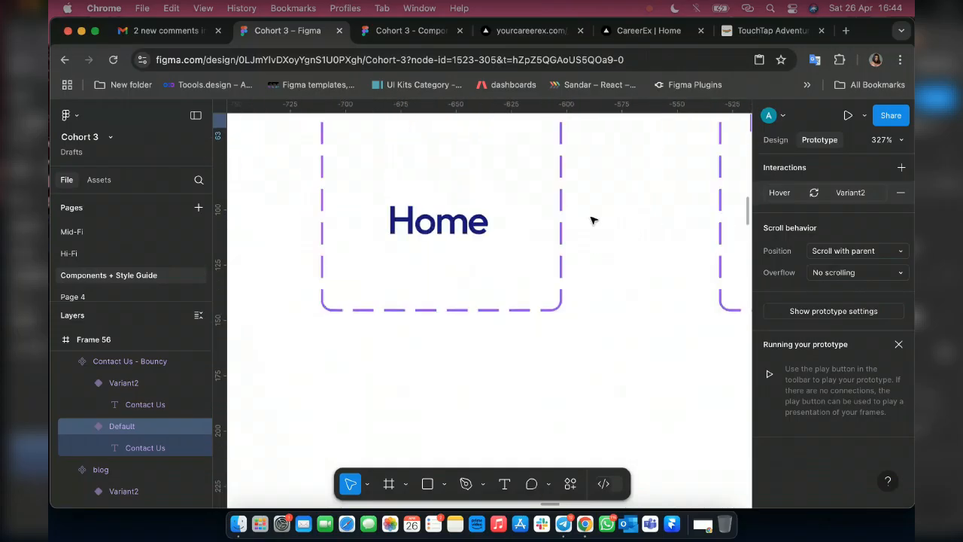
{"action": "scroll", "coordinate": [590, 218], "scroll_direction": "up", "scroll_amount": 5}
{"action": "scroll", "coordinate": [591, 220], "scroll_direction": "right", "scroll_amount": 3}
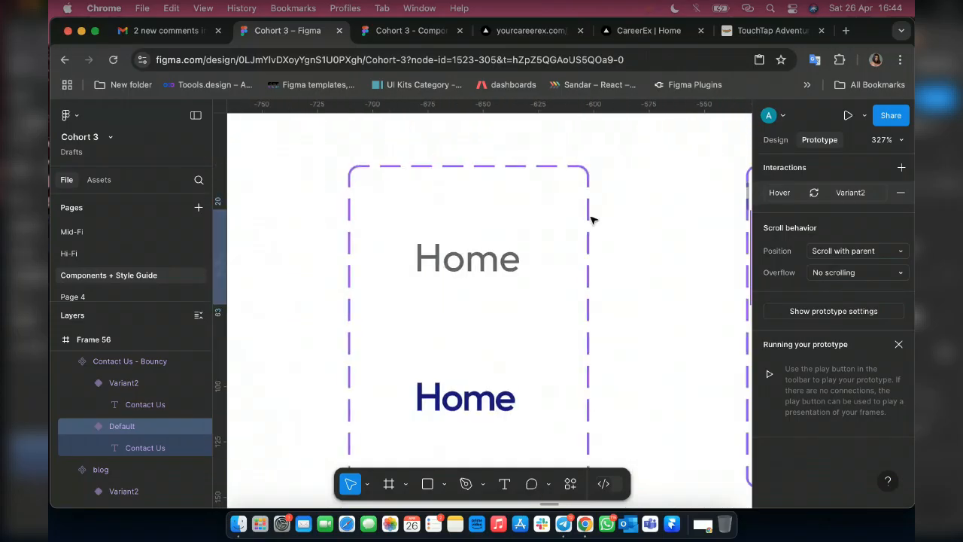
{"action": "scroll", "coordinate": [592, 219], "scroll_direction": "right", "scroll_amount": 10}
{"action": "scroll", "coordinate": [591, 219], "scroll_direction": "down", "scroll_amount": 2}
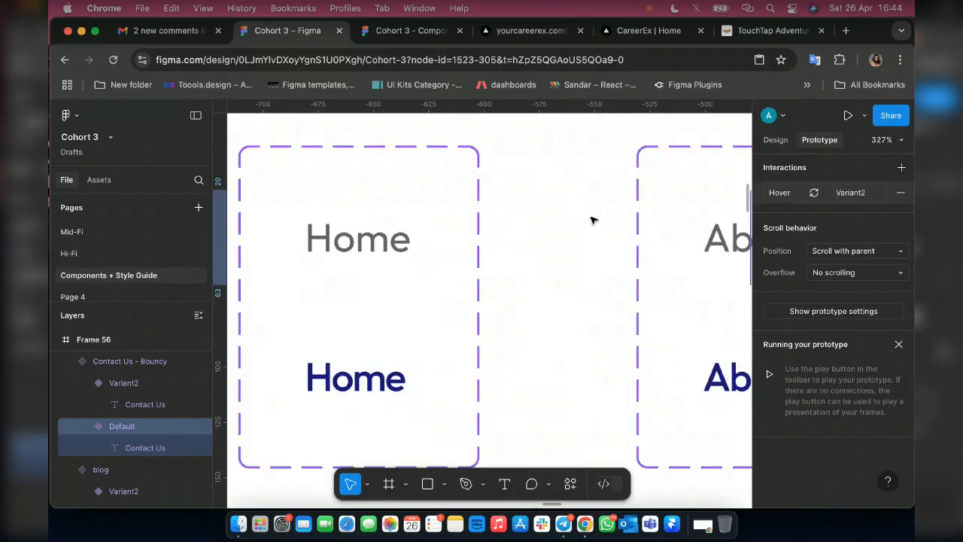
Set the animation curve of the About Us component's While hovering interaction to Quick.
{"action": "scroll", "coordinate": [592, 220], "scroll_direction": "right", "scroll_amount": 2}
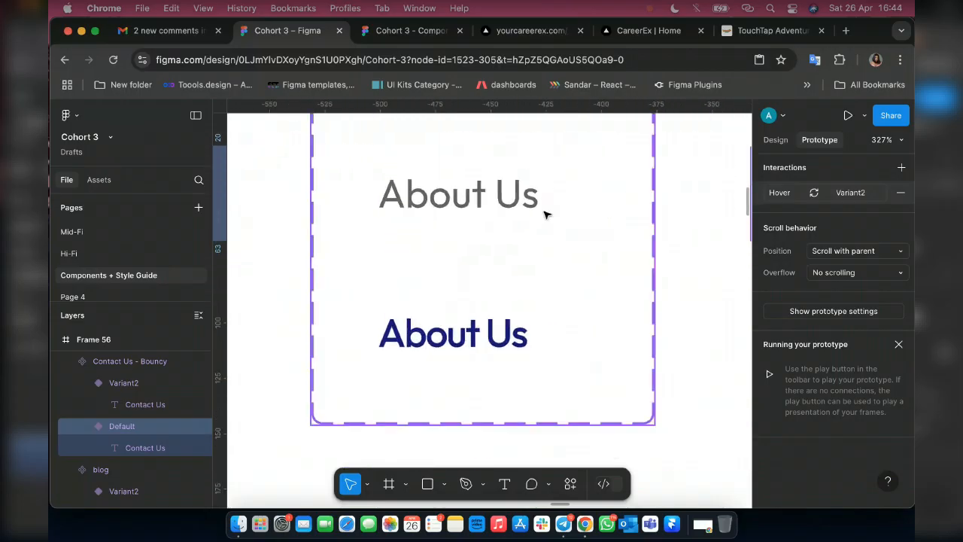
{"action": "left_click", "coordinate": [863, 317]}
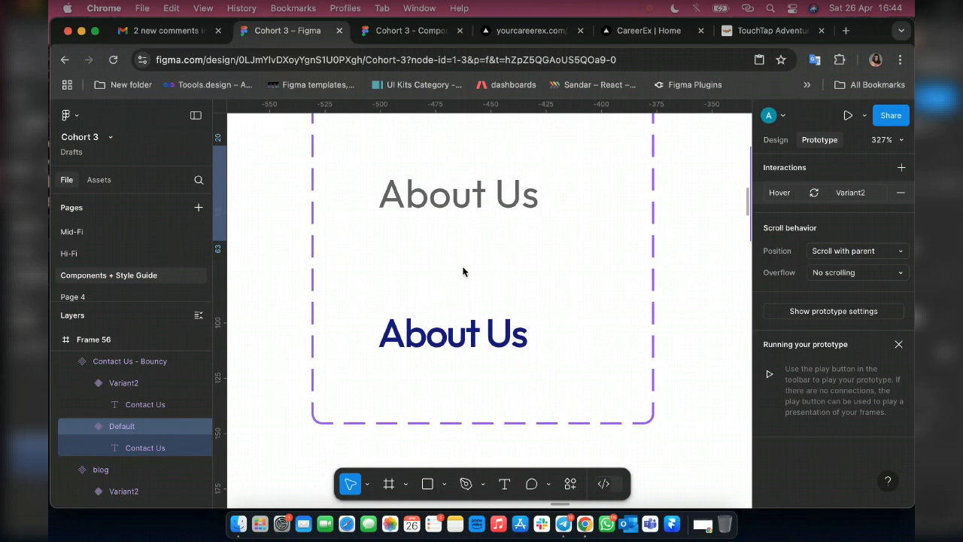
{"action": "key", "text": "Escape"}
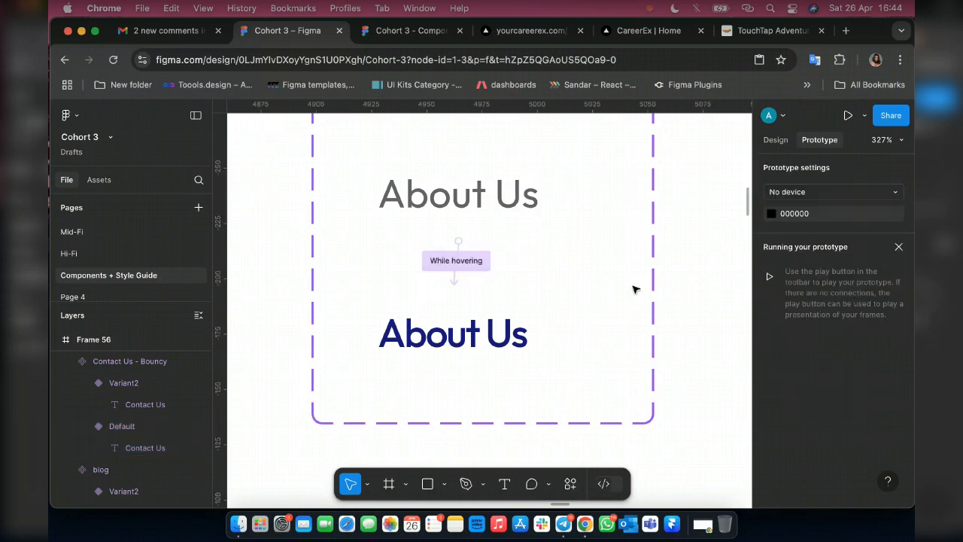
{"action": "left_click", "coordinate": [459, 260]}
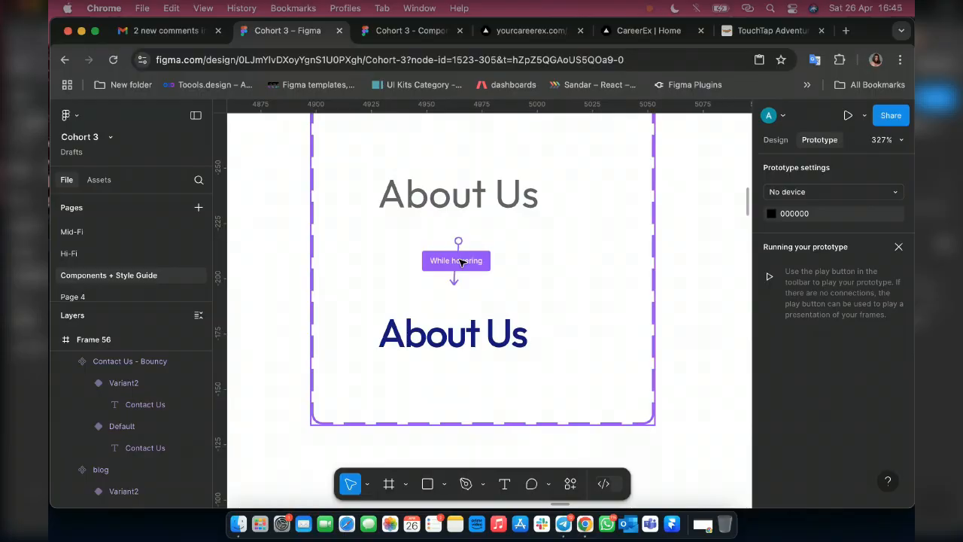
{"action": "left_click", "coordinate": [461, 261]}
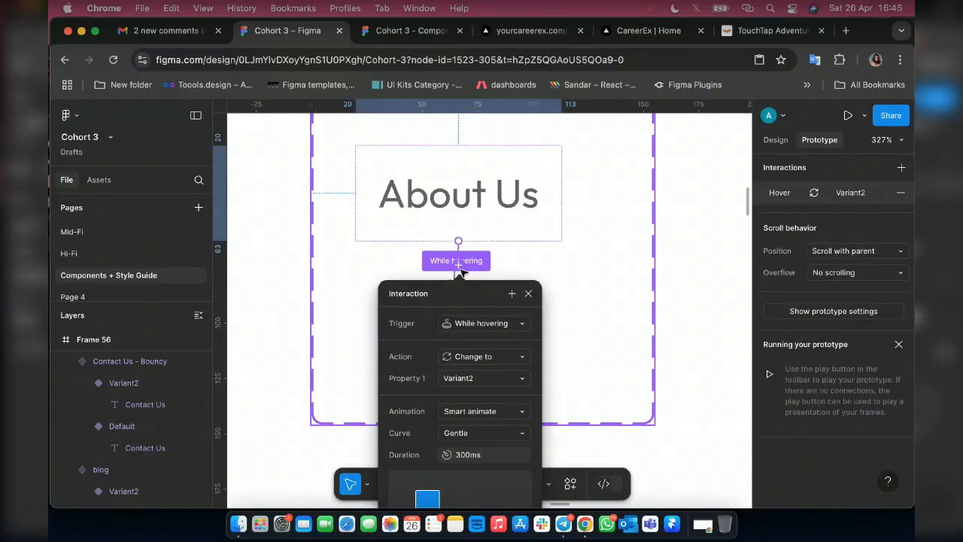
{"action": "left_click", "coordinate": [466, 435]}
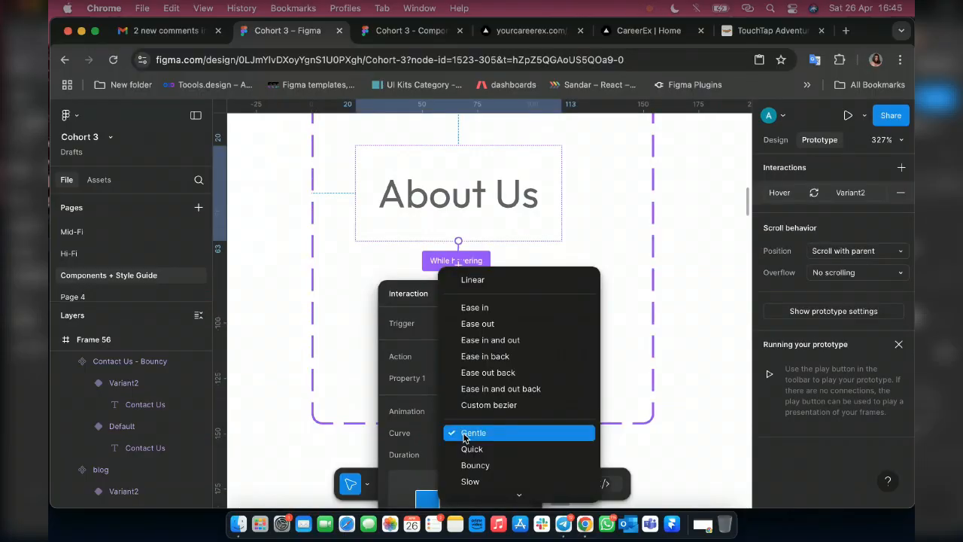
{"action": "left_click", "coordinate": [470, 449]}
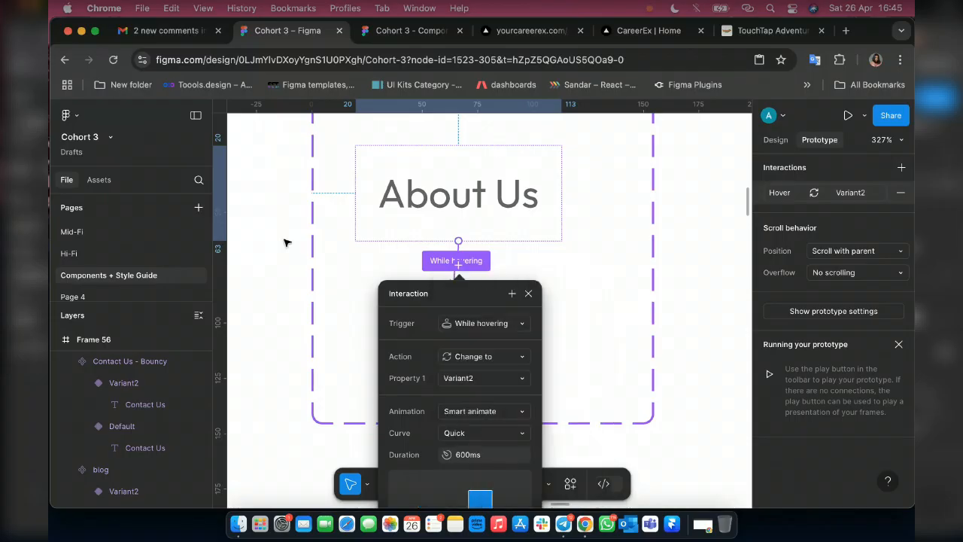
Set the animation curve of the Home-Bouncy component's While hovering interaction to Quick.
{"action": "scroll", "coordinate": [284, 243], "scroll_direction": "left", "scroll_amount": 4}
{"action": "scroll", "coordinate": [285, 242], "scroll_direction": "left", "scroll_amount": 3}
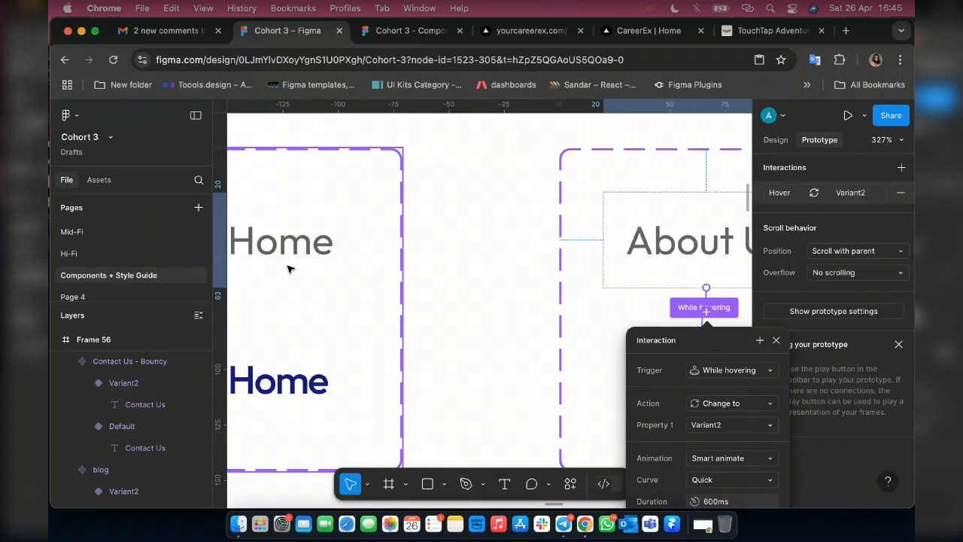
{"action": "left_click", "coordinate": [288, 269]}
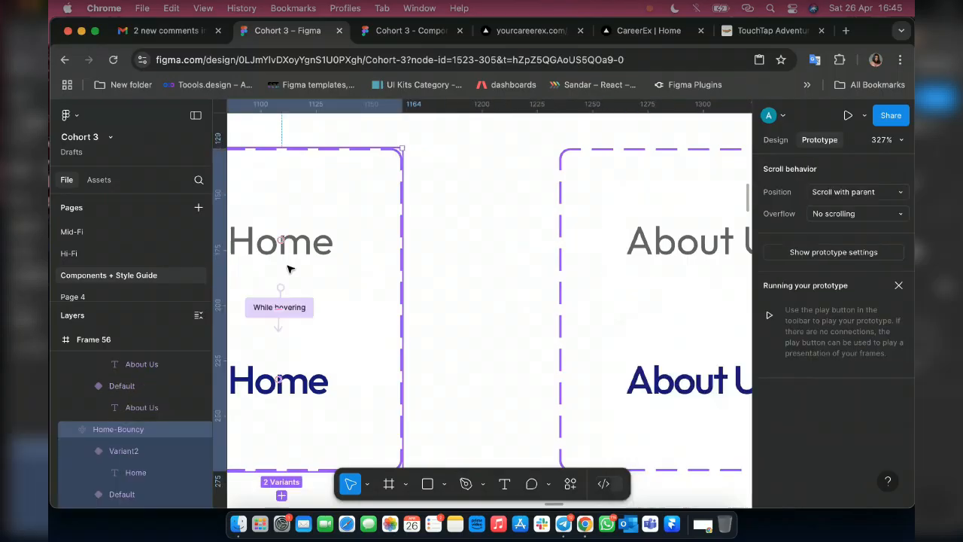
{"action": "left_click", "coordinate": [297, 309]}
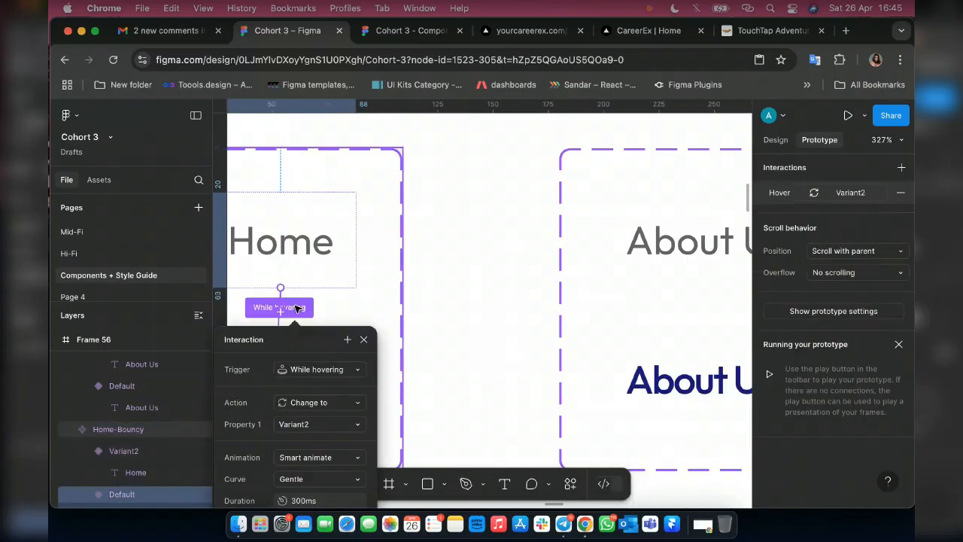
{"action": "left_click", "coordinate": [303, 478]}
{"action": "scroll", "coordinate": [326, 429], "scroll_direction": "down", "scroll_amount": 2}
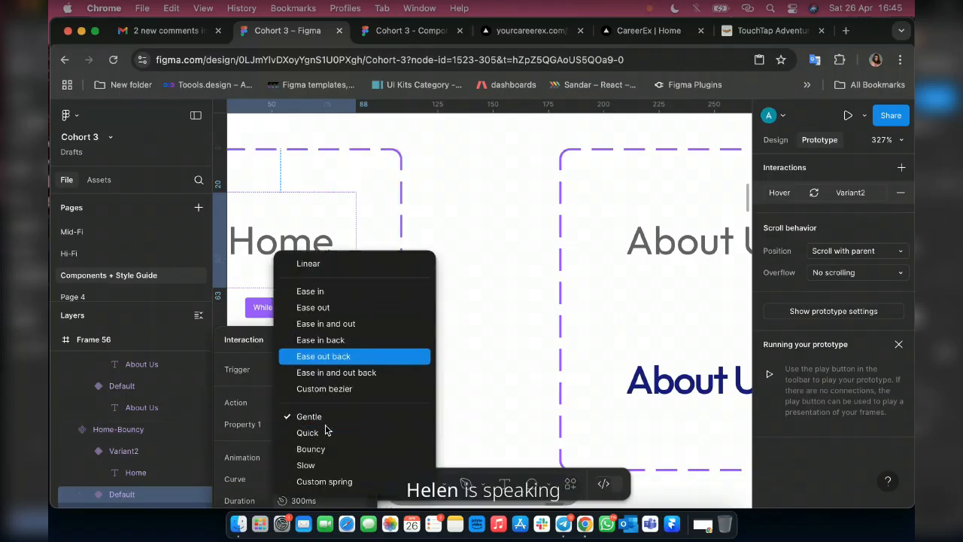
{"action": "left_click", "coordinate": [302, 434]}
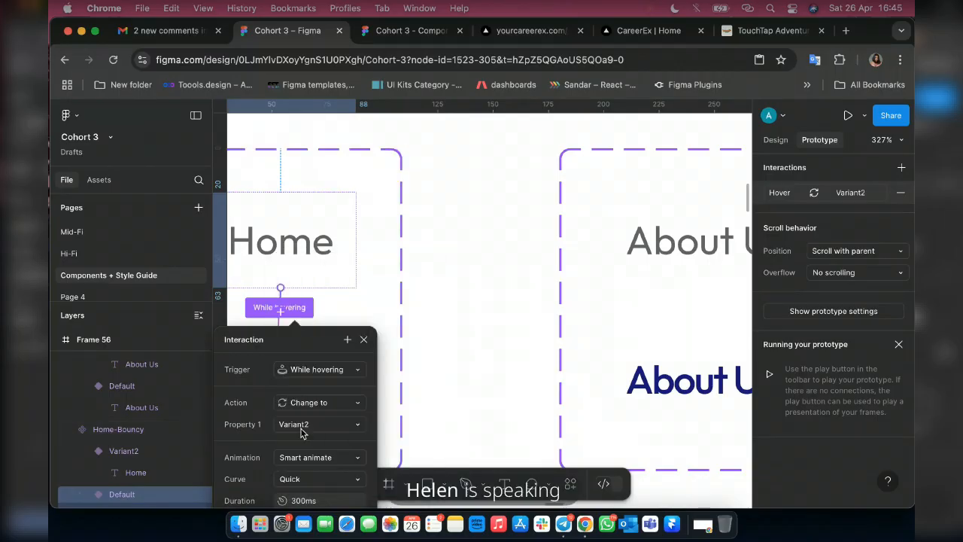
Check the Frame 58 presentation, then return to the Cohort 3 design file and close the interaction settings.
{"action": "key", "text": "ctrl+Tab"}
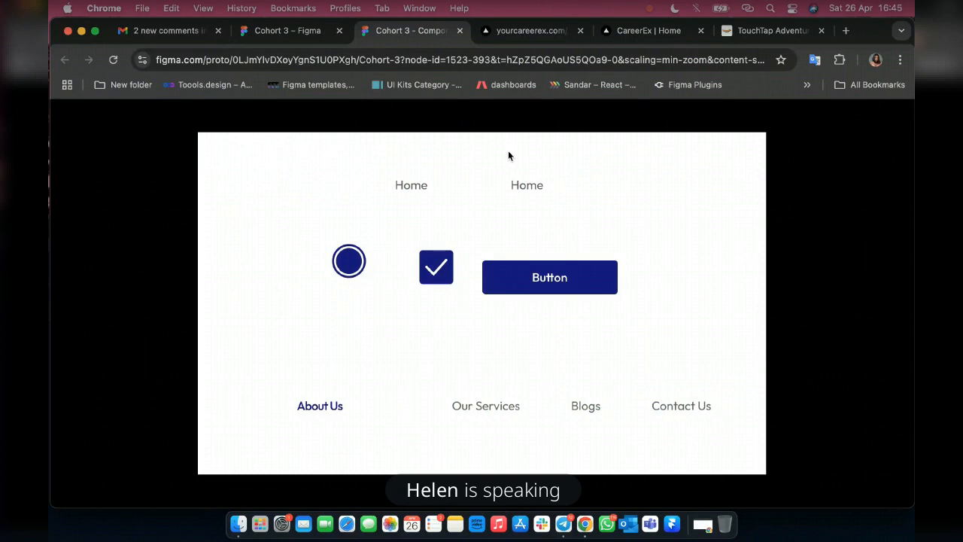
{"action": "left_click", "coordinate": [280, 33]}
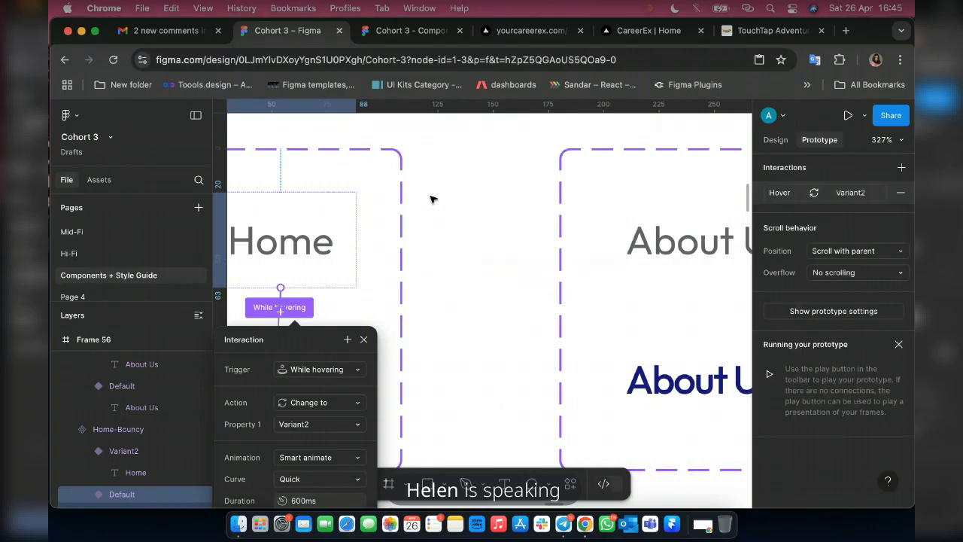
{"action": "left_click", "coordinate": [433, 202]}
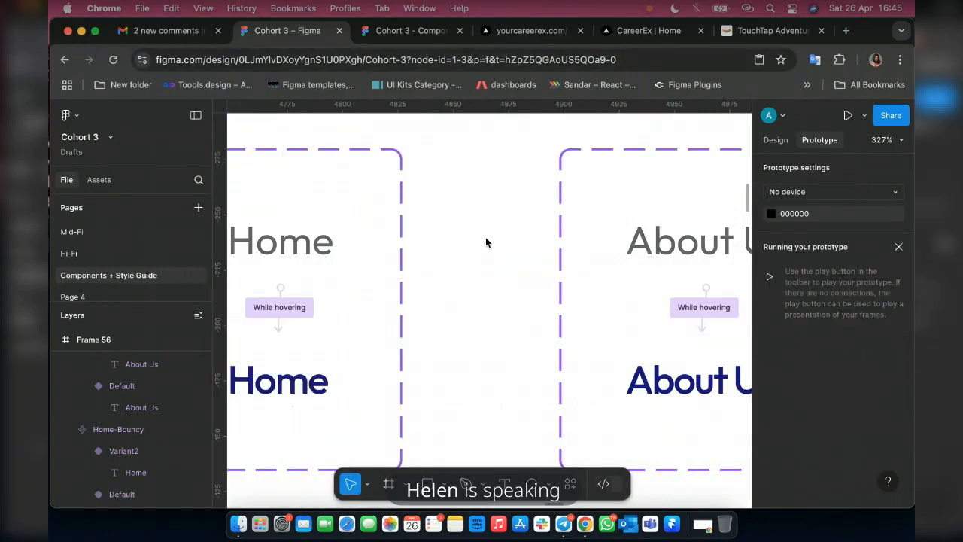
{"action": "key", "text": "shift+1"}
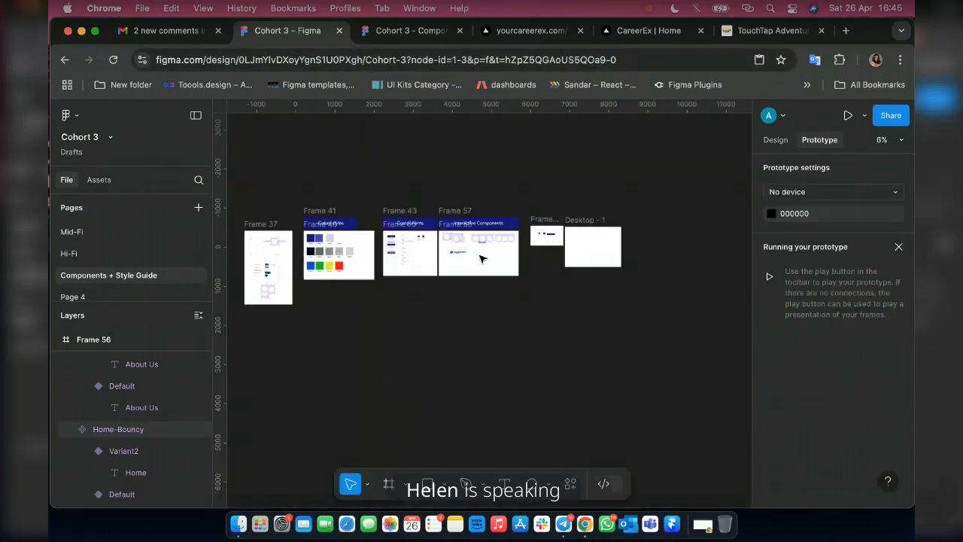
Move the Home-Bouncy, About Us, Our Services, Blogs and Contact Us instances from Frame 58 into the empty area of Frame 56.
{"action": "left_click", "coordinate": [775, 140]}
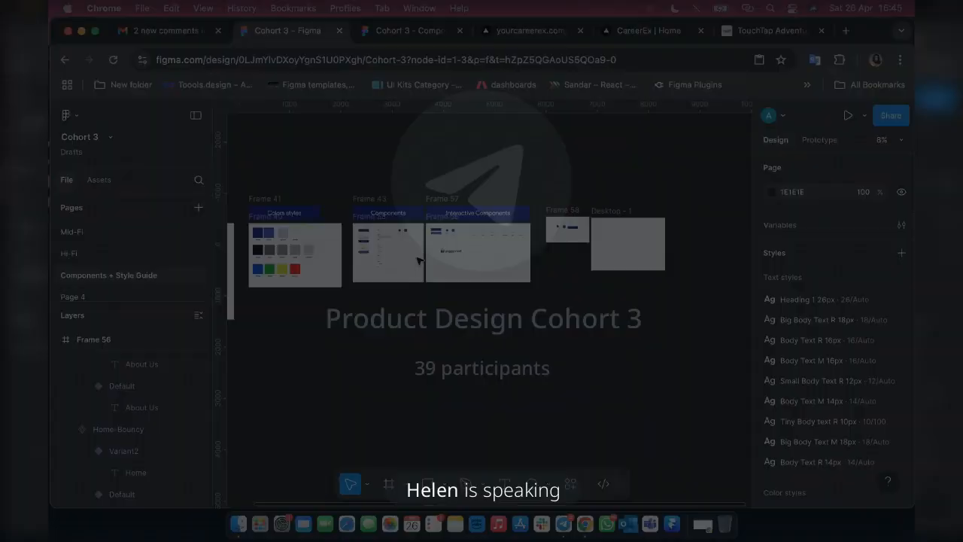
{"action": "scroll", "coordinate": [434, 172], "scroll_direction": "up", "scroll_amount": 5}
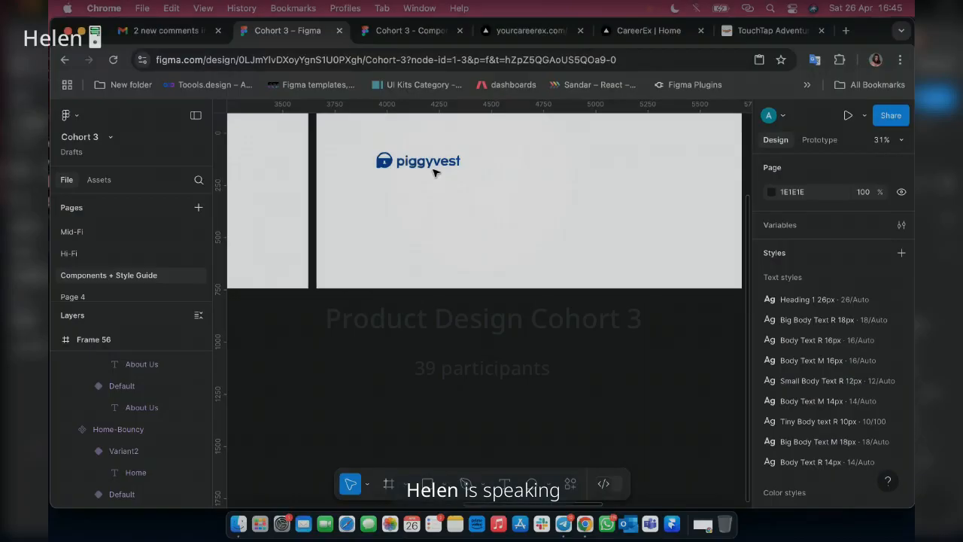
{"action": "scroll", "coordinate": [434, 172], "scroll_direction": "up", "scroll_amount": 3}
{"action": "scroll", "coordinate": [434, 172], "scroll_direction": "left", "scroll_amount": 1}
{"action": "scroll", "coordinate": [391, 300], "scroll_direction": "right", "scroll_amount": 3}
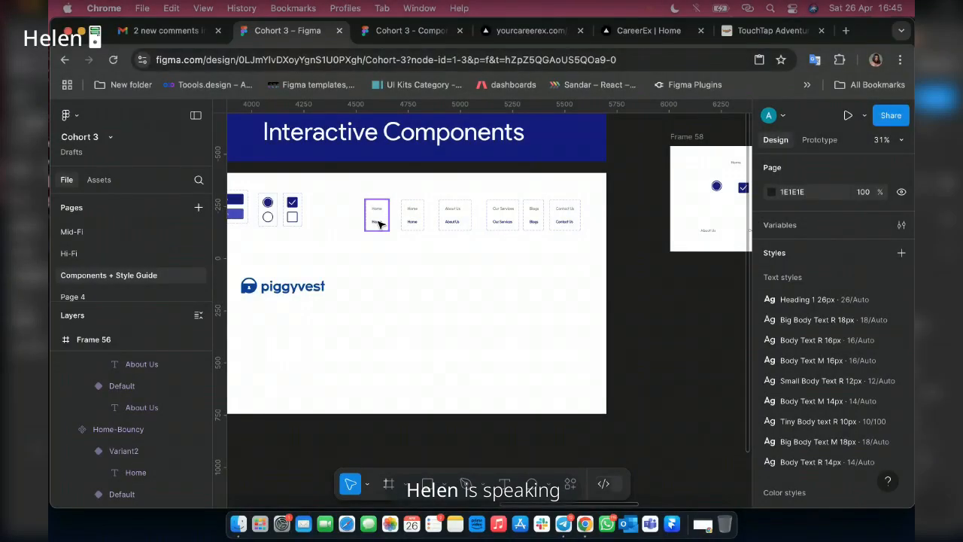
{"action": "scroll", "coordinate": [379, 224], "scroll_direction": "up", "scroll_amount": 3}
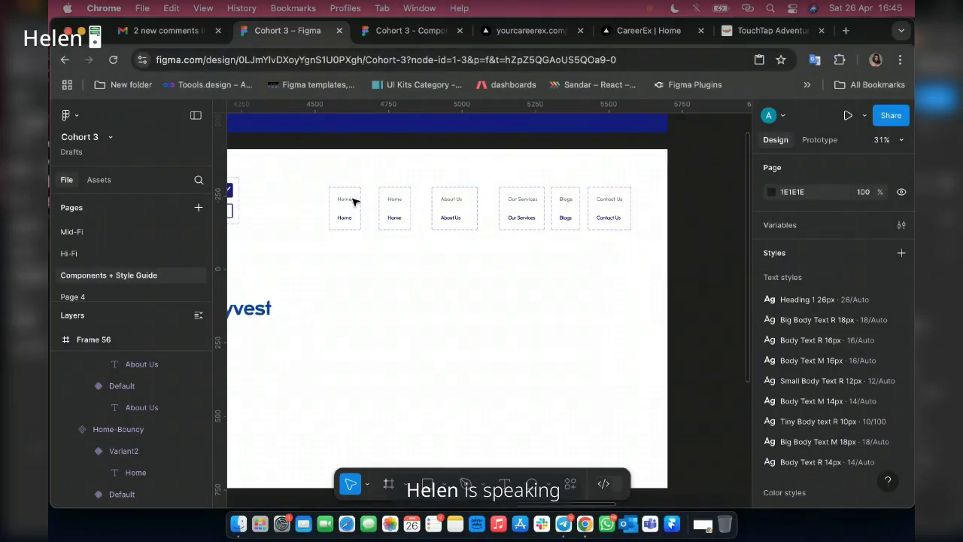
{"action": "scroll", "coordinate": [355, 202], "scroll_direction": "right", "scroll_amount": 5}
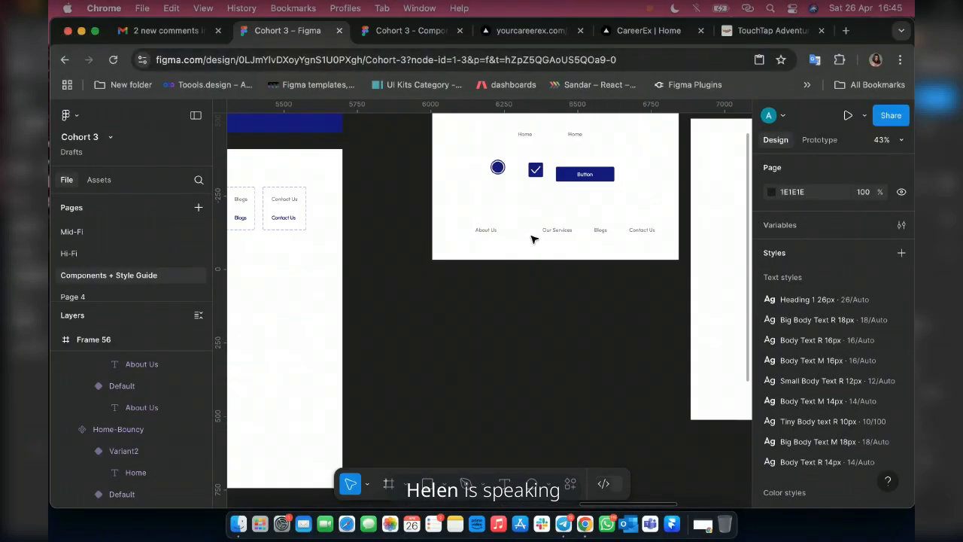
{"action": "scroll", "coordinate": [534, 239], "scroll_direction": "right", "scroll_amount": 2}
{"action": "left_click", "coordinate": [437, 139]}
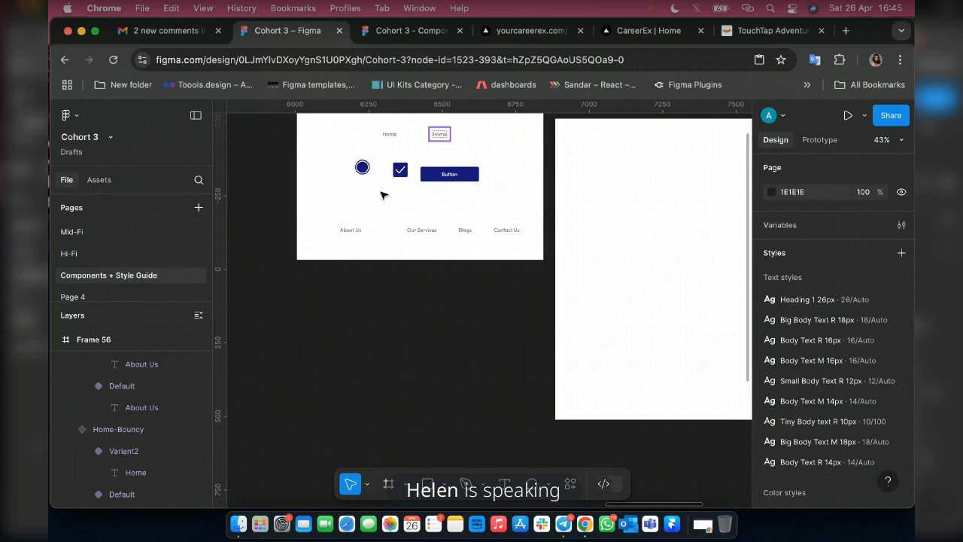
{"action": "left_click", "coordinate": [358, 232], "text": "shift"}
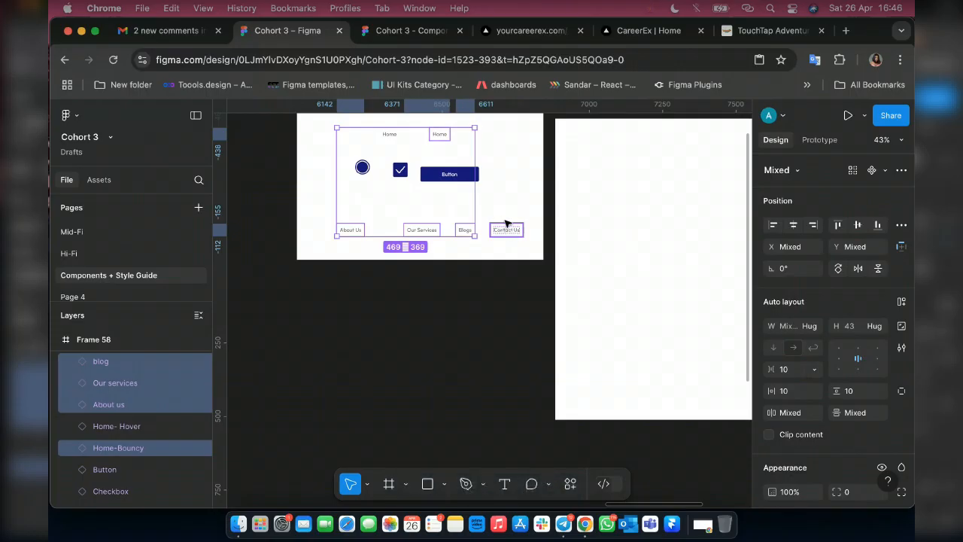
{"action": "left_click", "coordinate": [506, 224], "text": "shift"}
{"action": "scroll", "coordinate": [506, 224], "scroll_direction": "down", "scroll_amount": 10}
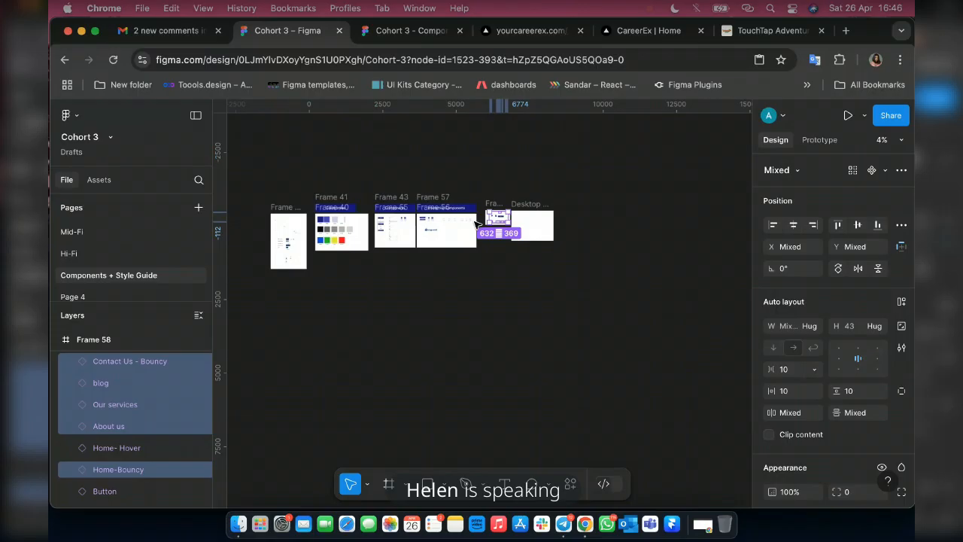
{"action": "scroll", "coordinate": [475, 224], "scroll_direction": "up", "scroll_amount": 5}
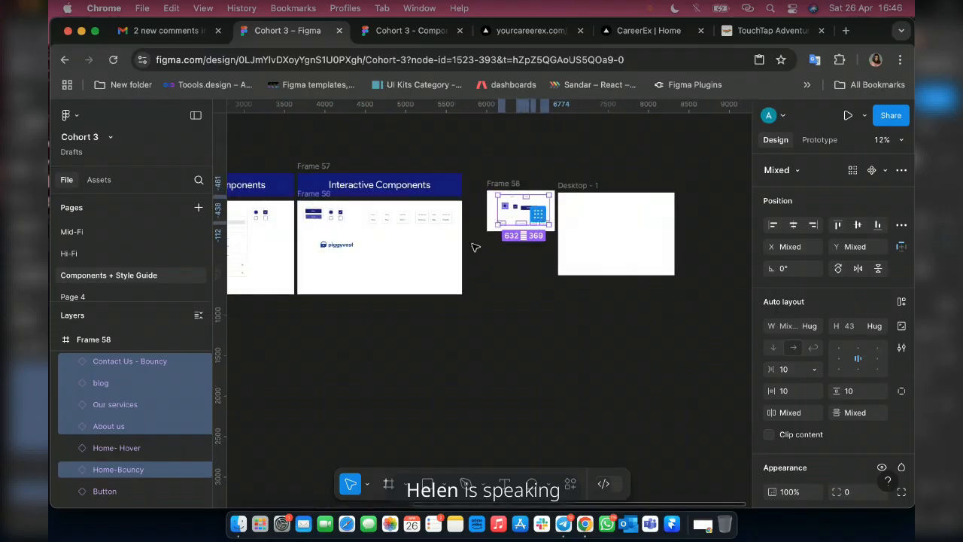
{"action": "left_click", "coordinate": [373, 280]}
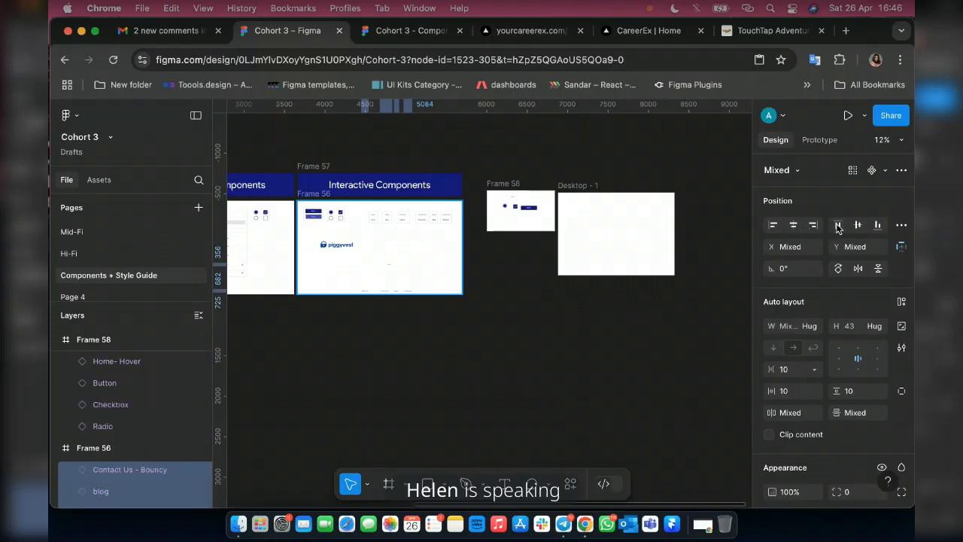
Align the five navigation instances in Frame 56 by their top edges and distribute their horizontal spacing evenly.
{"action": "left_click", "coordinate": [838, 226]}
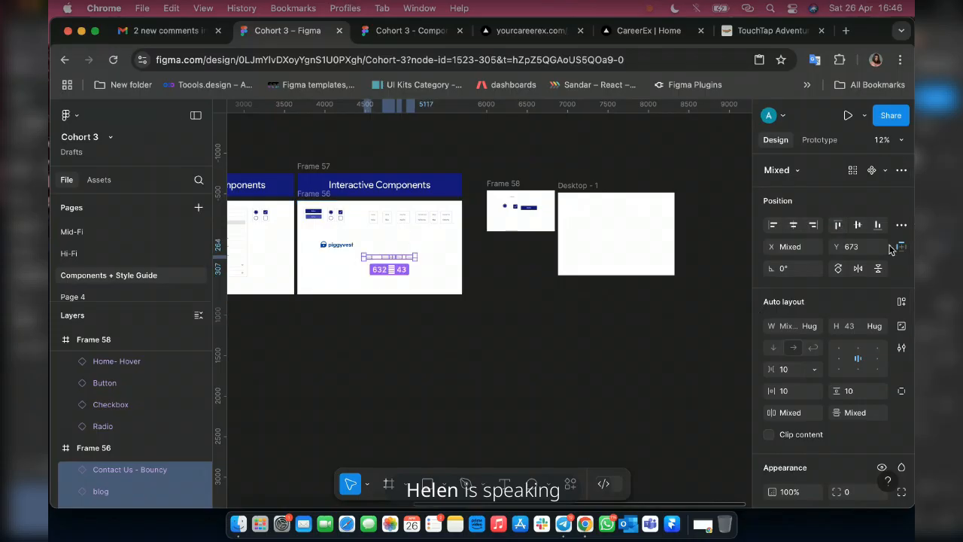
{"action": "left_click", "coordinate": [902, 225]}
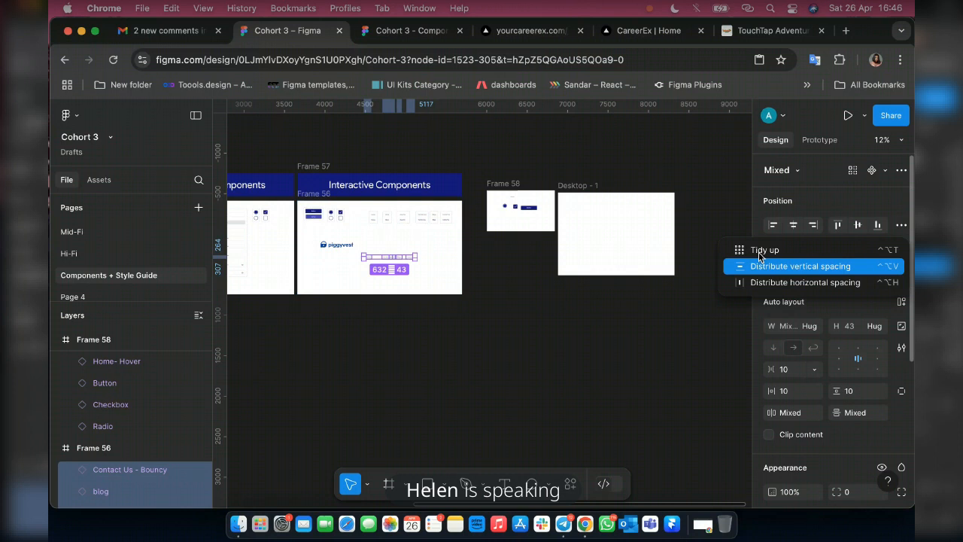
{"action": "left_click", "coordinate": [374, 261]}
{"action": "scroll", "coordinate": [375, 260], "scroll_direction": "up", "scroll_amount": 10}
{"action": "scroll", "coordinate": [395, 279], "scroll_direction": "down", "scroll_amount": 5}
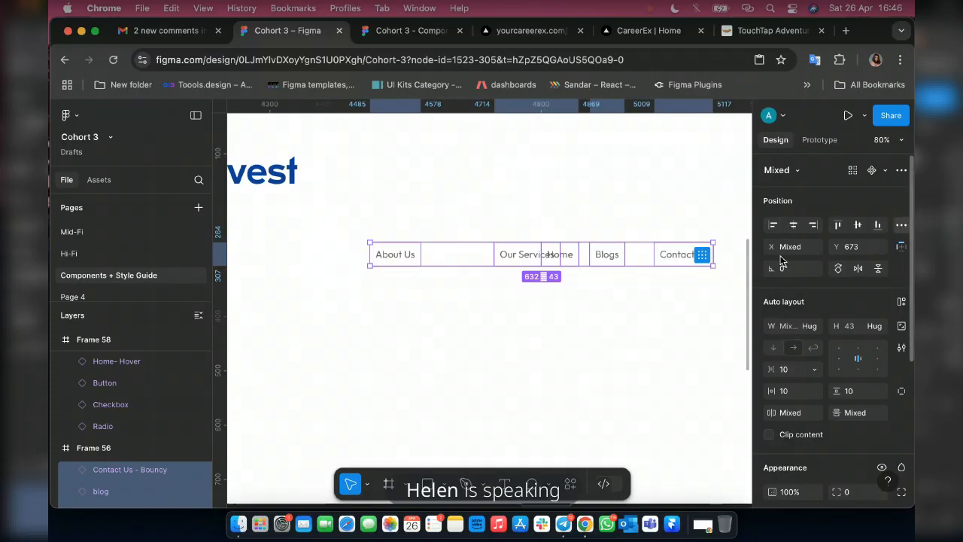
{"action": "left_click", "coordinate": [780, 285]}
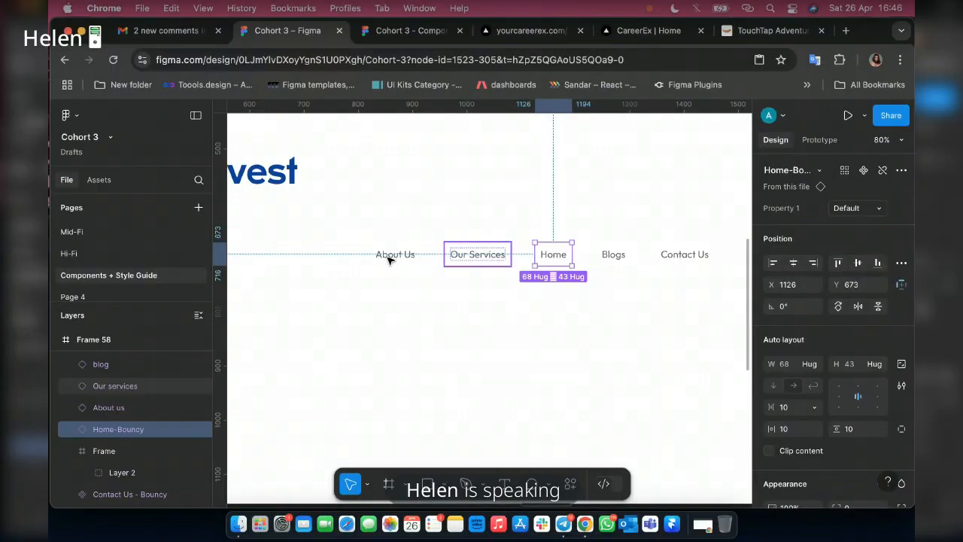
Swap the positions of the About Us and Home instances so that Home comes first in the navigation row.
{"action": "left_click", "coordinate": [389, 256], "text": "shift"}
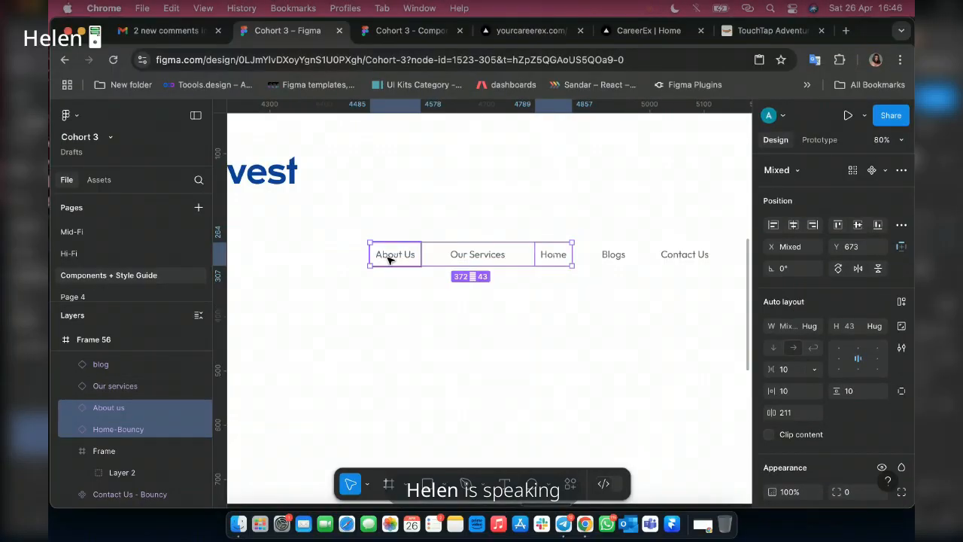
{"action": "scroll", "coordinate": [389, 258], "scroll_direction": "up", "scroll_amount": 5}
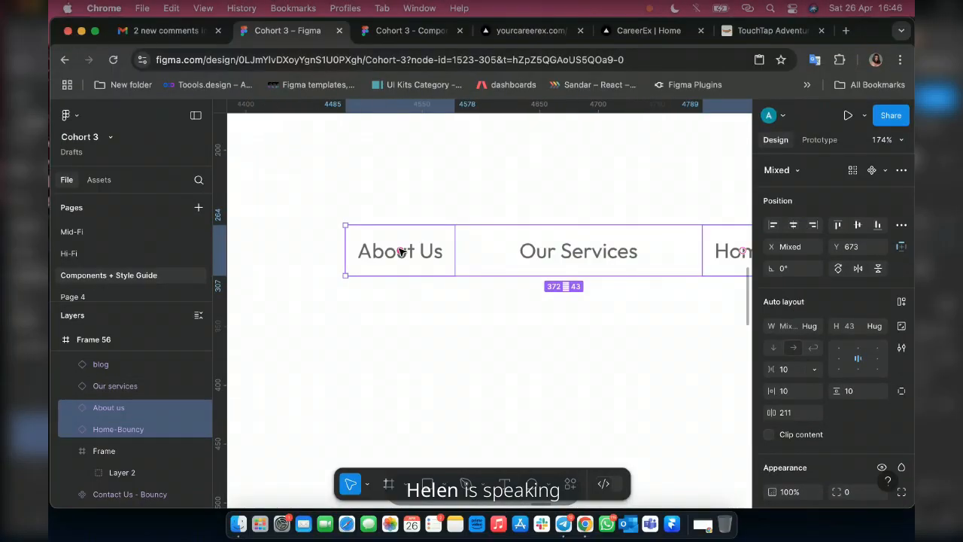
{"action": "left_click_drag", "start_coordinate": [399, 251], "coordinate": [670, 260]}
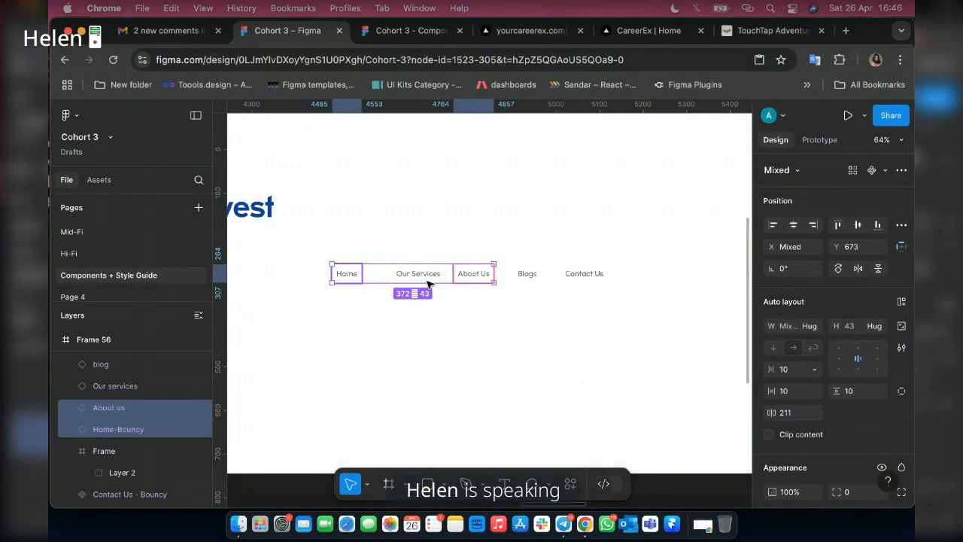
Group the five navigation instances, Home to Contact Us, in a horizontal auto layout frame with the gap set to Auto.
{"action": "left_click", "coordinate": [480, 277], "text": "shift"}
{"action": "left_click", "coordinate": [482, 277], "text": "shift"}
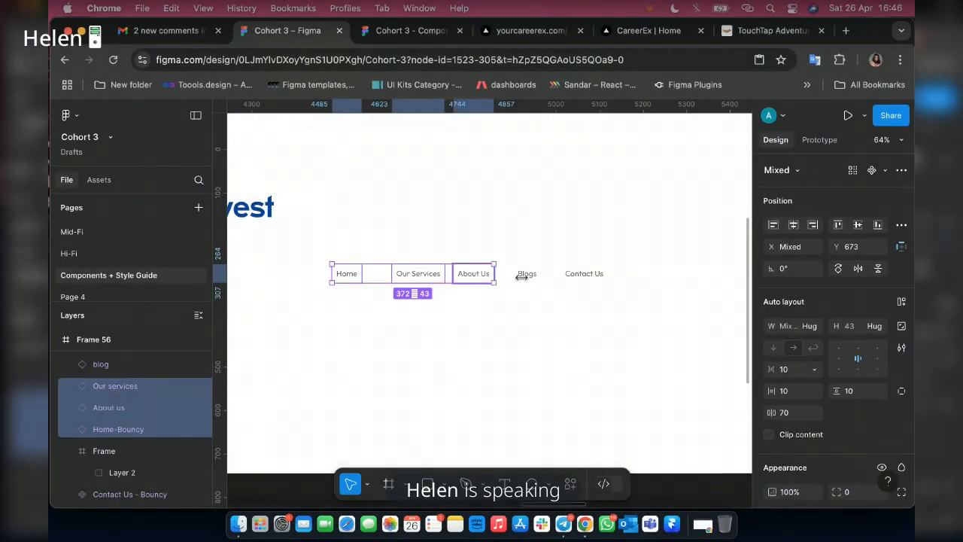
{"action": "left_click", "coordinate": [527, 274], "text": "shift"}
{"action": "left_click", "coordinate": [584, 274], "text": "shift"}
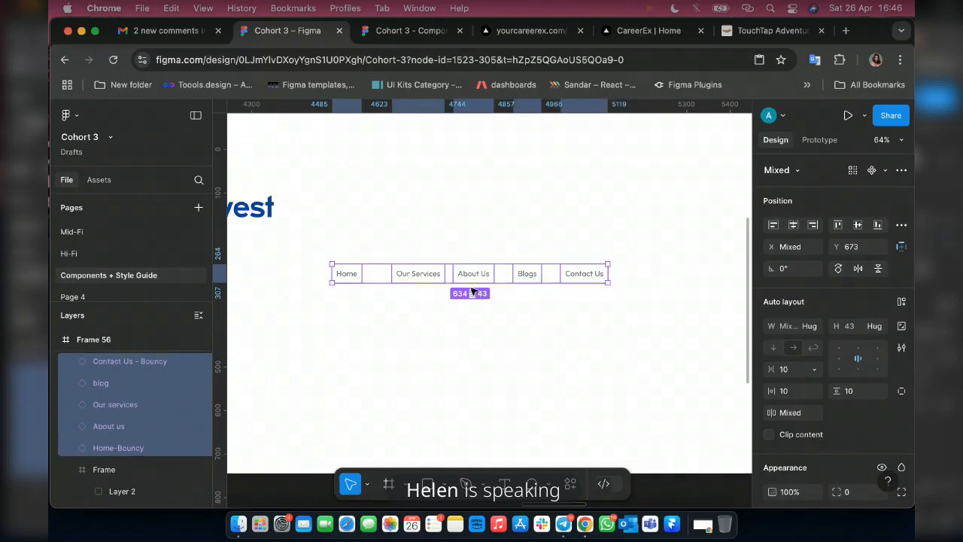
{"action": "key", "text": "shift+a"}
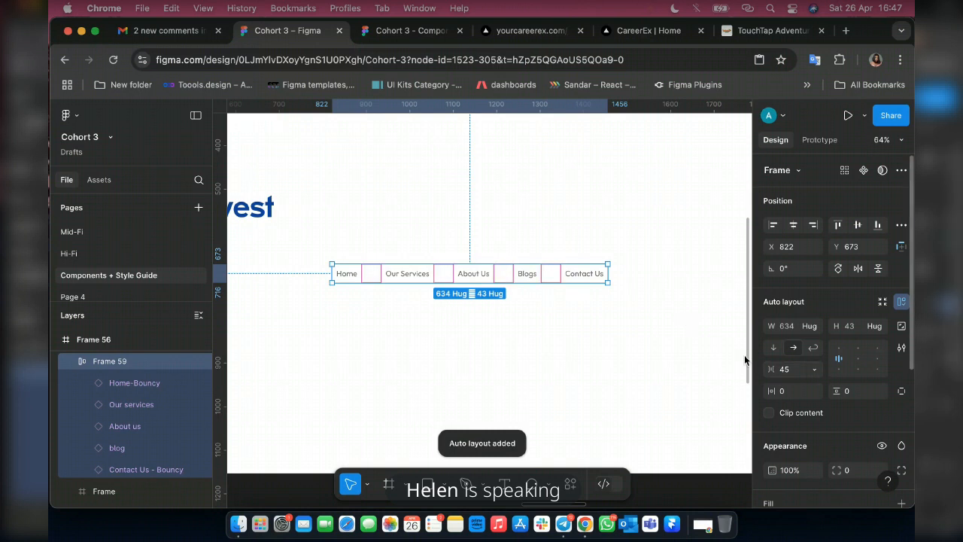
{"action": "left_click", "coordinate": [815, 373]}
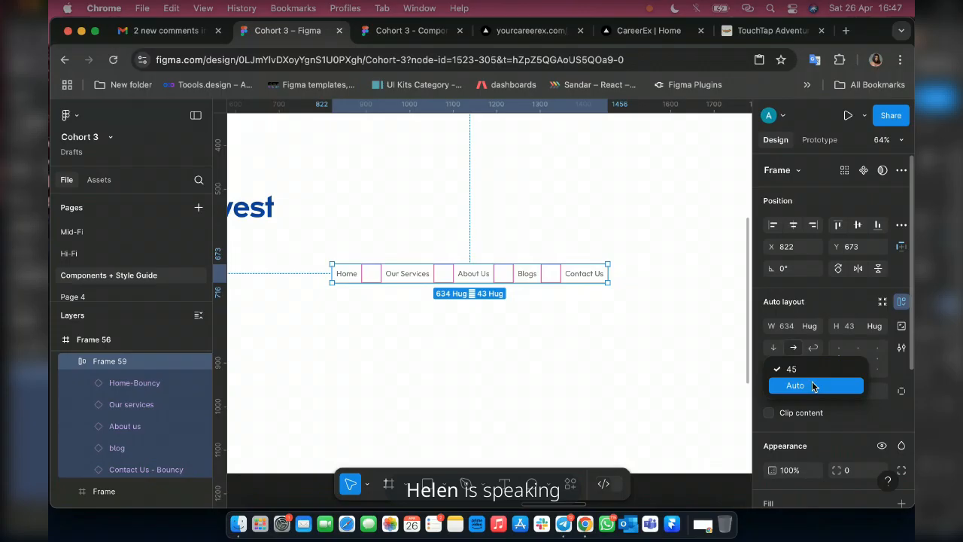
{"action": "left_click", "coordinate": [814, 386]}
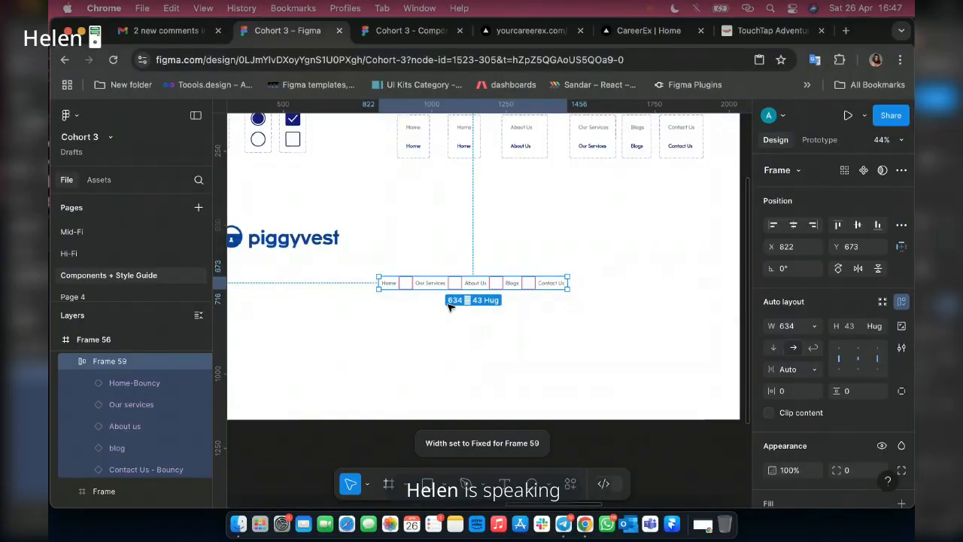
Try combining the piggyvest logo and the navigation row in one auto layout frame, and remove that wrapping frame again.
{"action": "scroll", "coordinate": [449, 301], "scroll_direction": "left", "scroll_amount": 3}
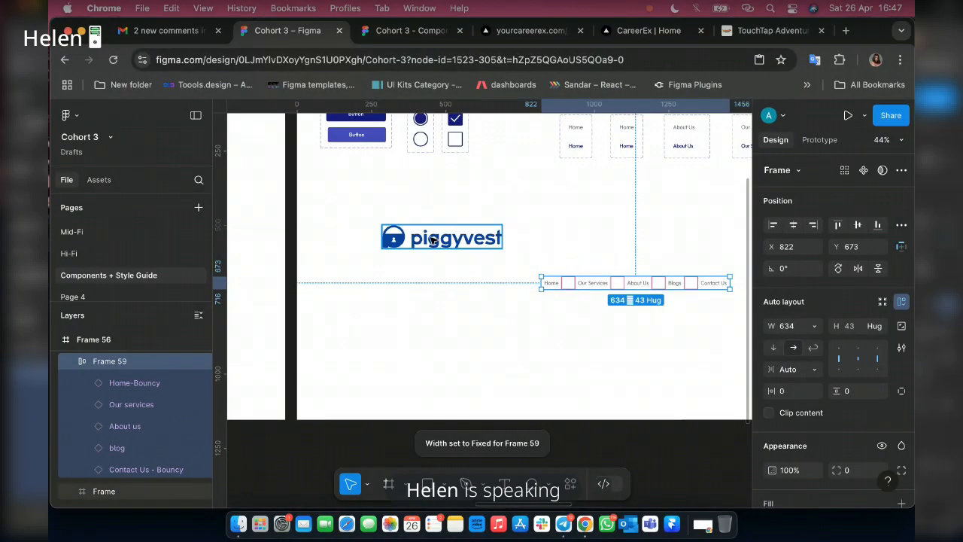
{"action": "left_click", "coordinate": [431, 240], "text": "shift"}
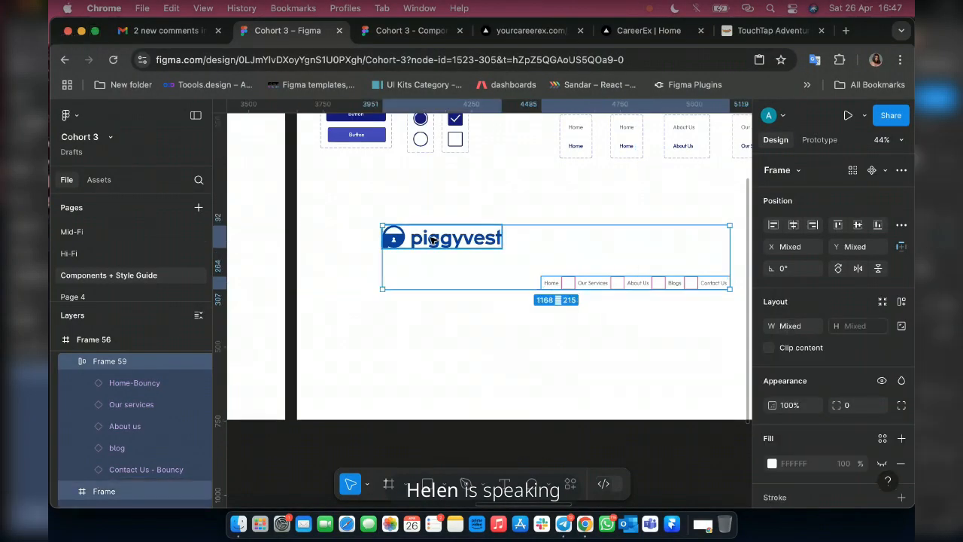
{"action": "key", "text": "shift+a"}
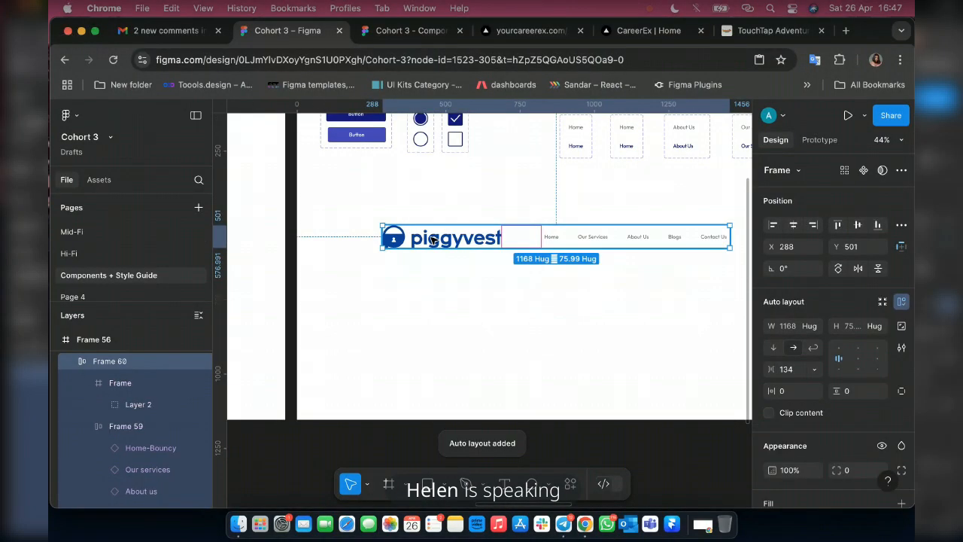
{"action": "scroll", "coordinate": [454, 262], "scroll_direction": "right", "scroll_amount": 2}
{"action": "scroll", "coordinate": [486, 288], "scroll_direction": "right", "scroll_amount": 3}
{"action": "scroll", "coordinate": [362, 277], "scroll_direction": "up", "scroll_amount": 2}
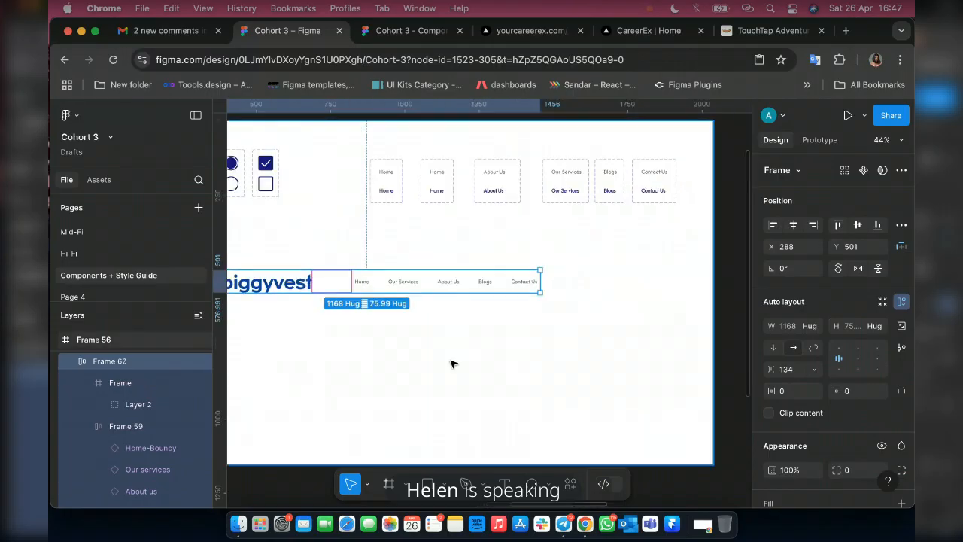
{"action": "scroll", "coordinate": [454, 365], "scroll_direction": "left", "scroll_amount": 3}
{"action": "key", "text": "super+z"}
Place an instance of the Primary button just after Contact Us in the navigation row, at about X 1497, Y 510.
{"action": "left_click_drag", "start_coordinate": [302, 158], "coordinate": [730, 285]}
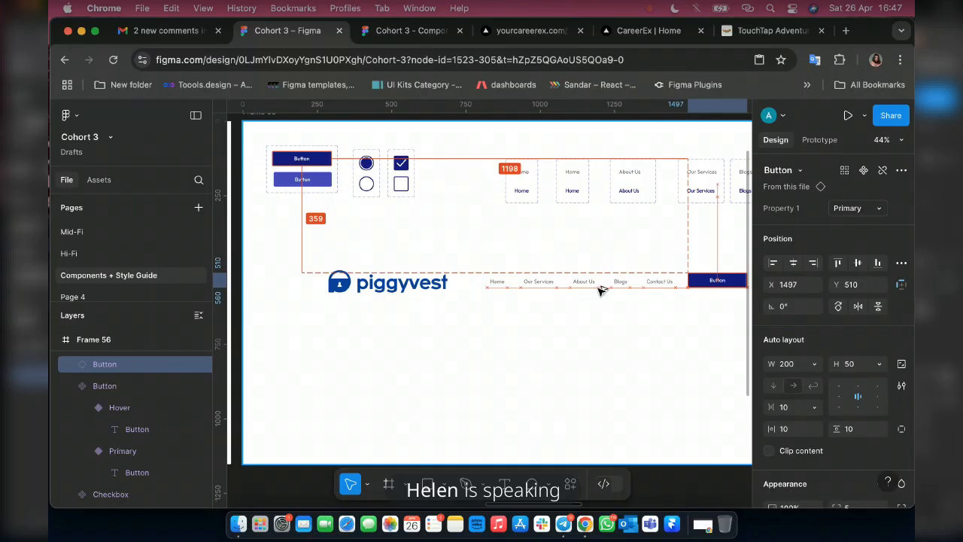
{"action": "scroll", "coordinate": [610, 290], "scroll_direction": "right", "scroll_amount": 4}
{"action": "scroll", "coordinate": [621, 288], "scroll_direction": "up", "scroll_amount": 6}
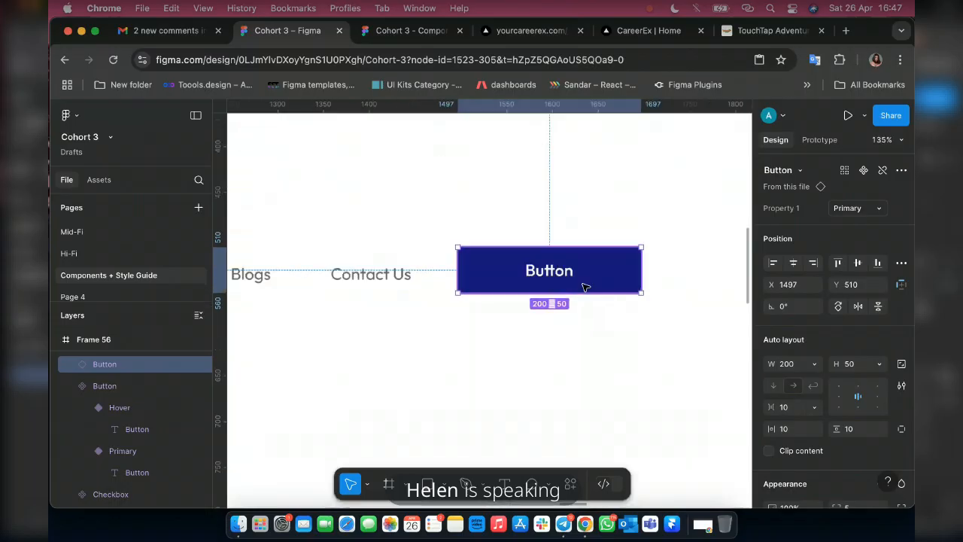
Change the label of the new button instance beside Contact Us to "Get Started".
{"action": "scroll", "coordinate": [553, 273], "scroll_direction": "up", "scroll_amount": 3}
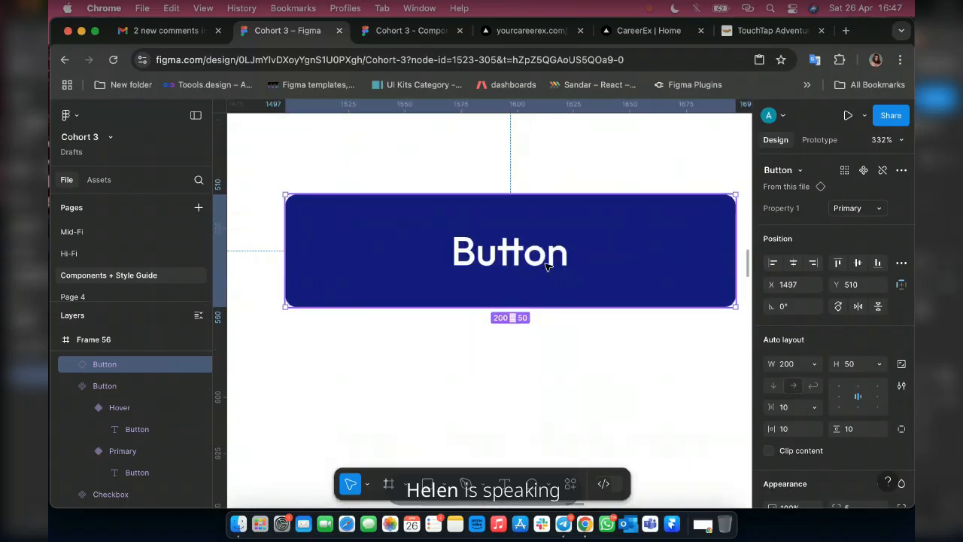
{"action": "double_click", "coordinate": [546, 260]}
{"action": "double_click", "coordinate": [546, 259]}
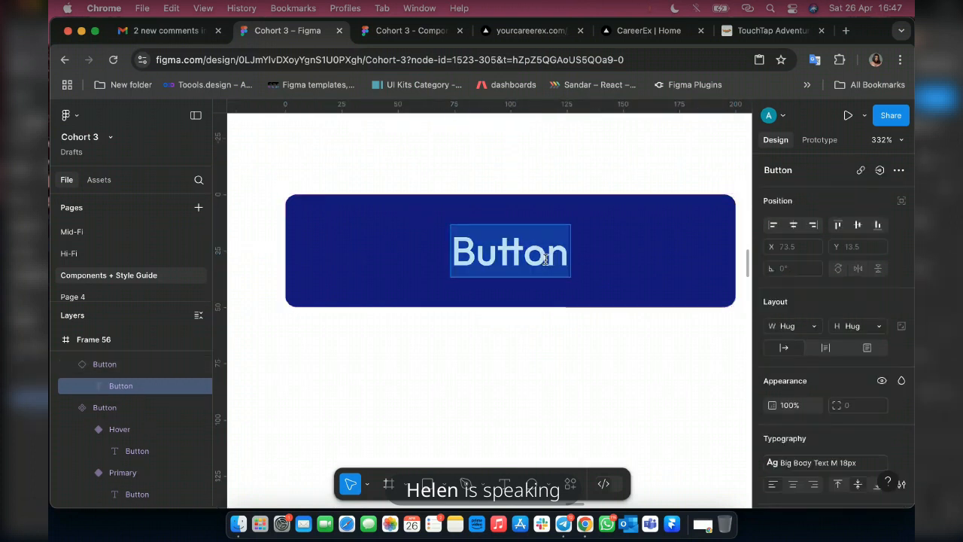
{"action": "type", "text": "Get"}
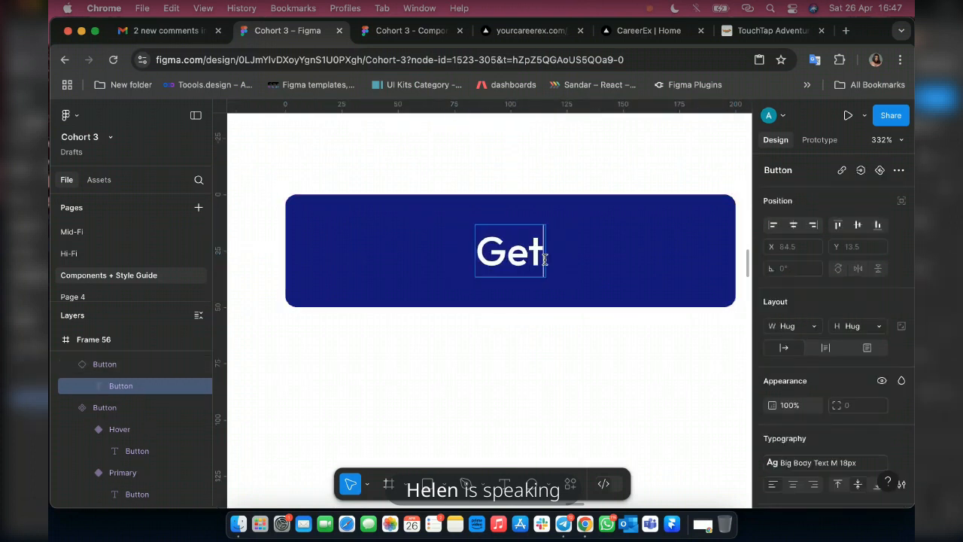
{"action": "type", "text": " Started"}
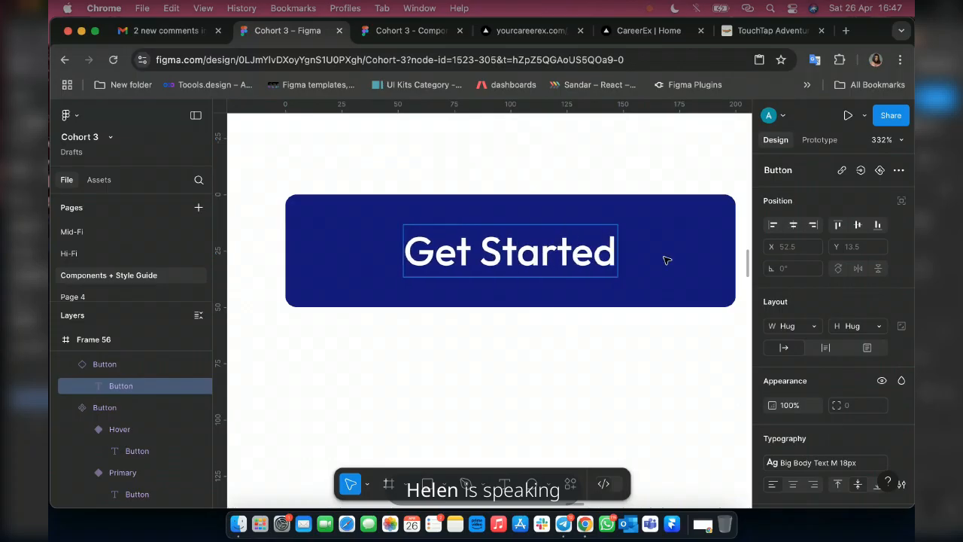
{"action": "scroll", "coordinate": [655, 260], "scroll_direction": "down", "scroll_amount": 5}
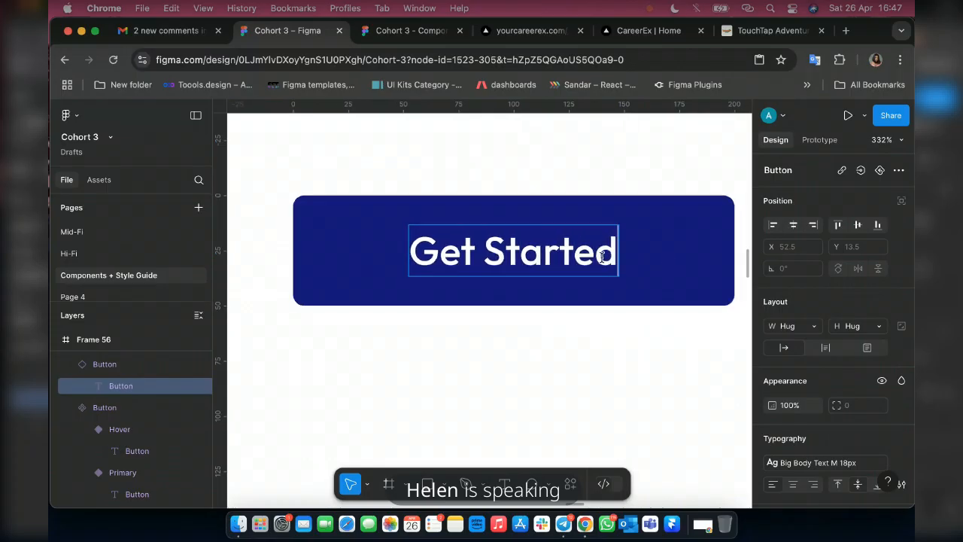
{"action": "key", "text": "super+a"}
{"action": "scroll", "coordinate": [602, 278], "scroll_direction": "down", "scroll_amount": 5}
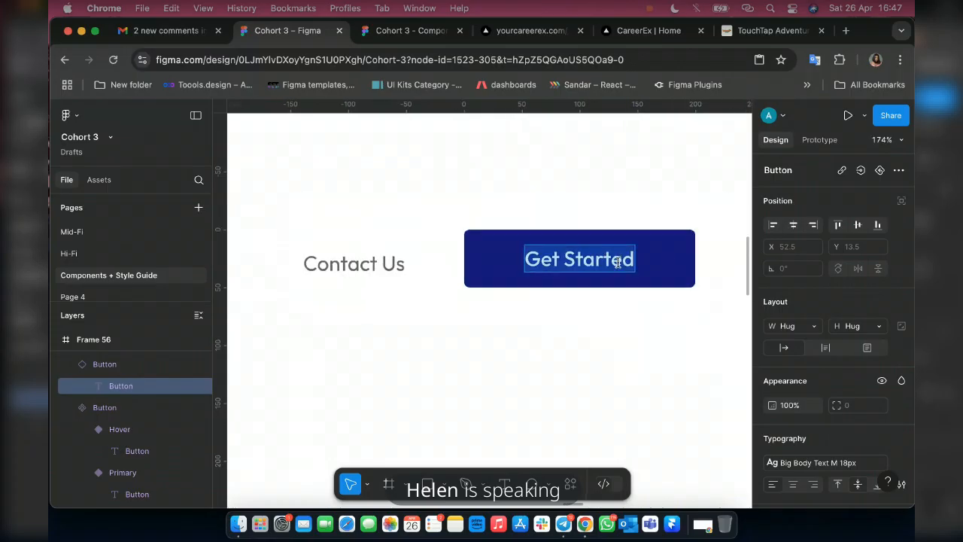
{"action": "scroll", "coordinate": [574, 294], "scroll_direction": "down", "scroll_amount": 3}
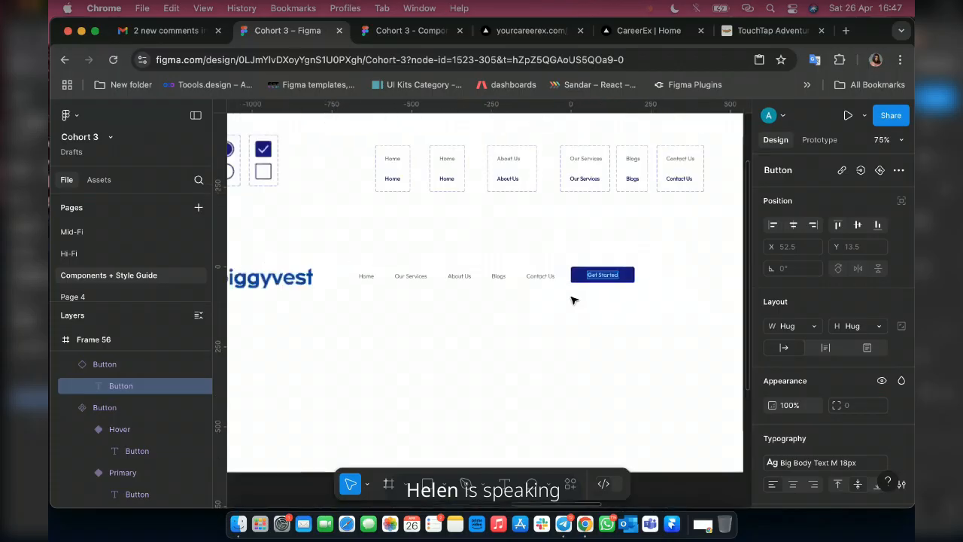
{"action": "key", "text": "Escape"}
{"action": "key", "text": "Escape"}
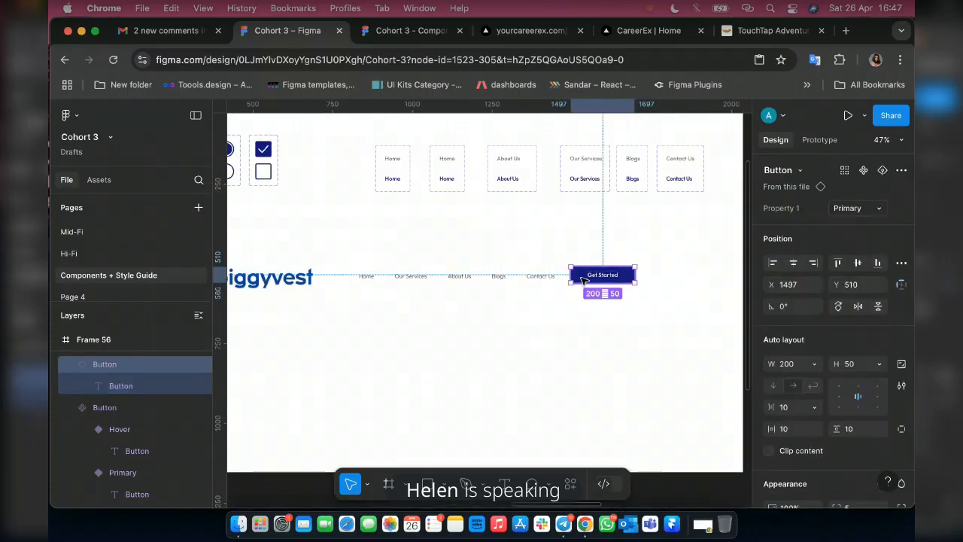
Set the Get Started button's width to 130 and check the spacing around its label.
{"action": "scroll", "coordinate": [579, 280], "scroll_direction": "up", "scroll_amount": 3}
{"action": "scroll", "coordinate": [584, 281], "scroll_direction": "up", "scroll_amount": 1}
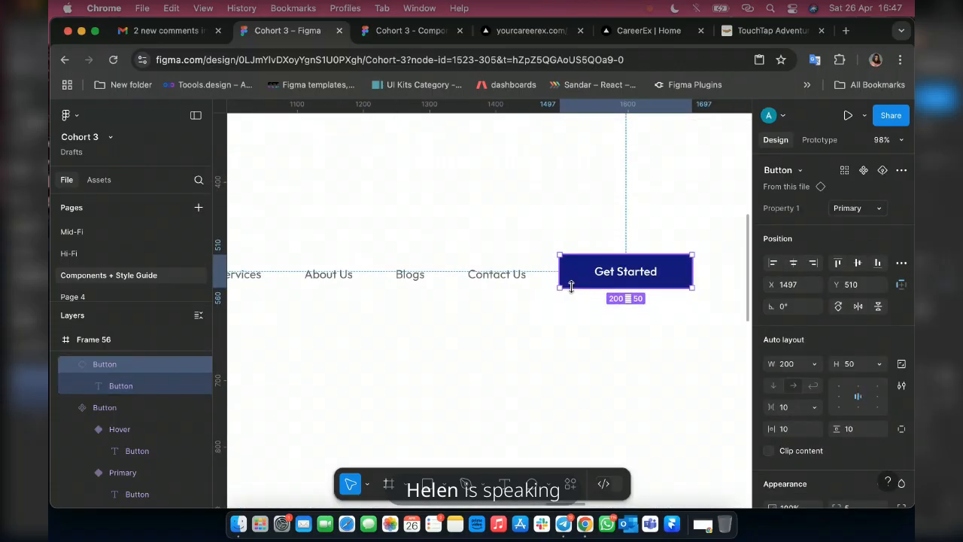
{"action": "left_click", "coordinate": [816, 367]}
{"action": "type", "text": "130"}
{"action": "key", "text": "Return"}
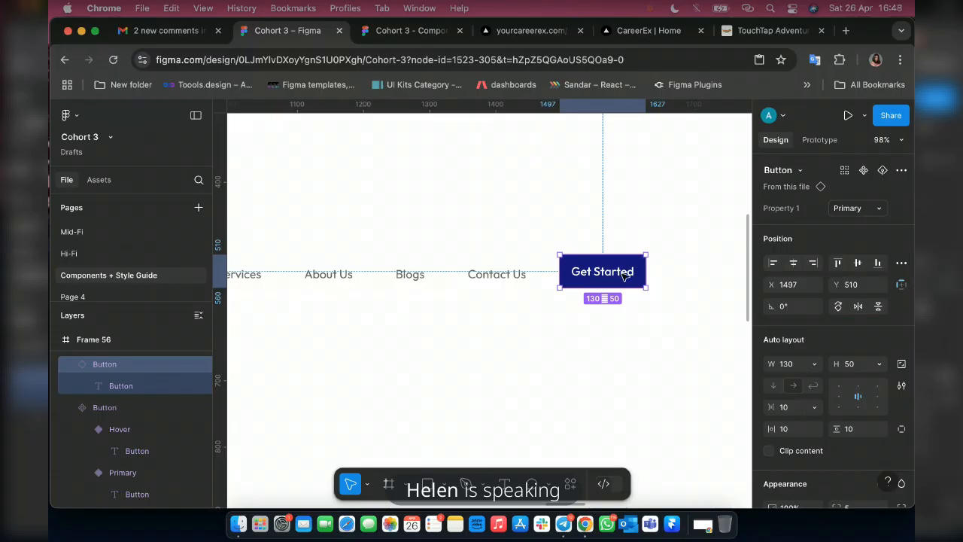
{"action": "scroll", "coordinate": [624, 276], "scroll_direction": "up", "scroll_amount": 10}
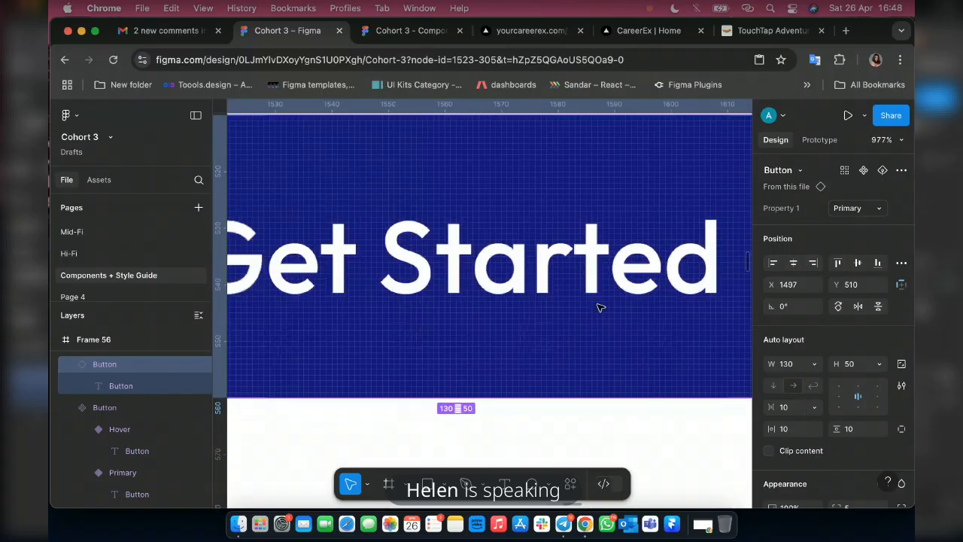
{"action": "scroll", "coordinate": [595, 301], "scroll_direction": "down", "scroll_amount": 5}
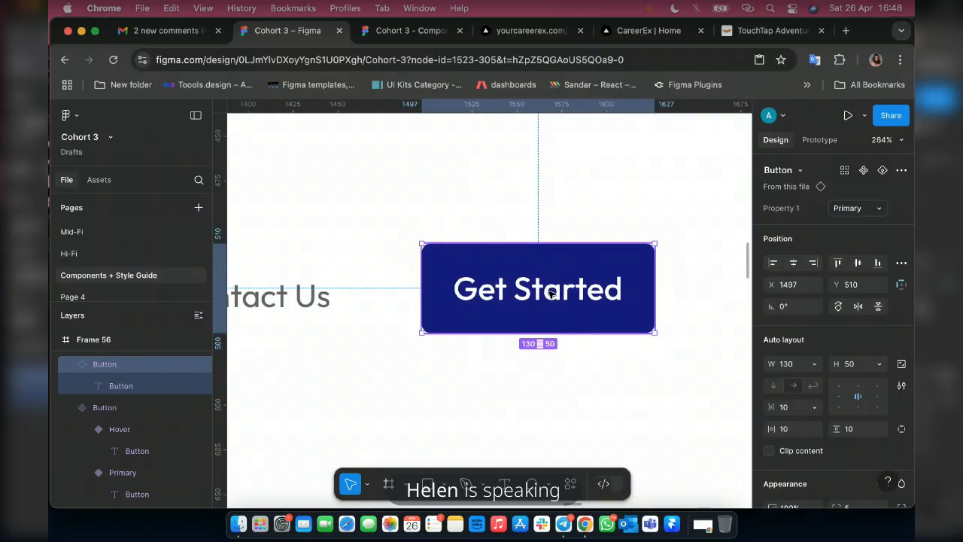
{"action": "double_click", "coordinate": [551, 293]}
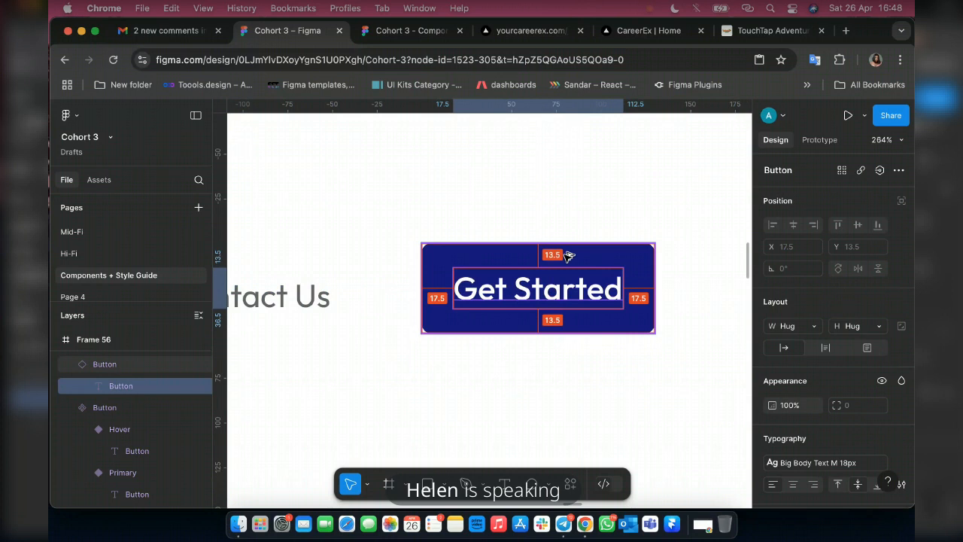
{"action": "scroll", "coordinate": [672, 389], "scroll_direction": "down", "scroll_amount": 3}
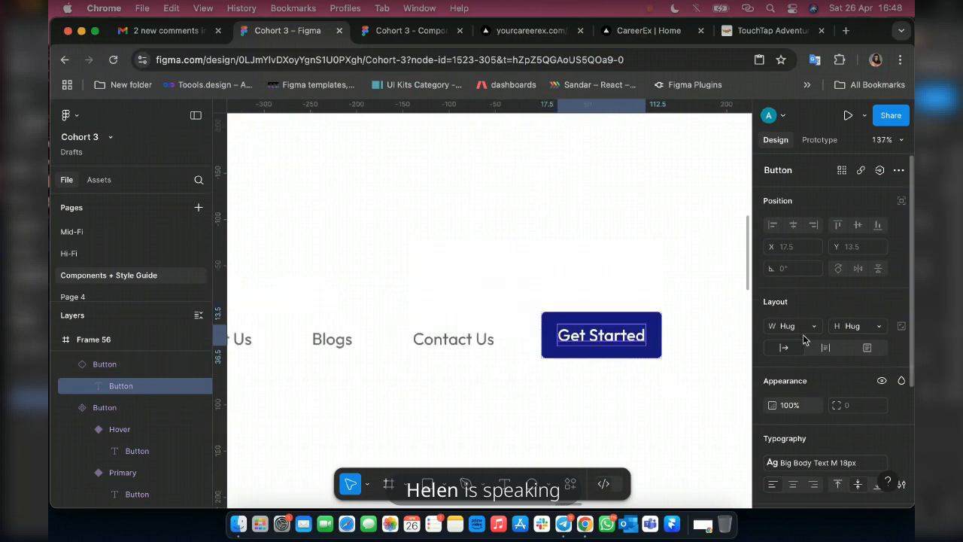
Wrap the navigation row and the Get Started button in one horizontal auto layout frame with the gap set to Auto.
{"action": "scroll", "coordinate": [634, 374], "scroll_direction": "down", "scroll_amount": 10}
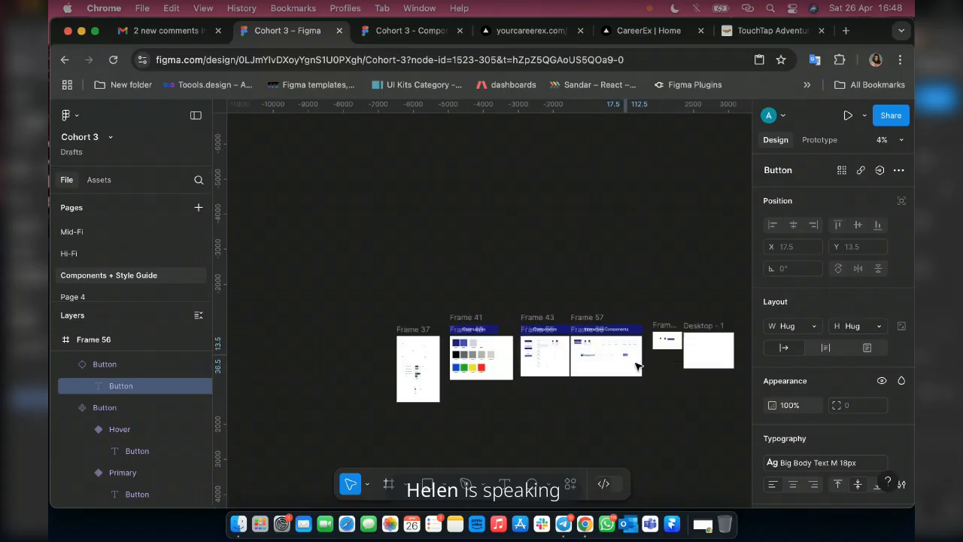
{"action": "scroll", "coordinate": [634, 366], "scroll_direction": "up", "scroll_amount": 5}
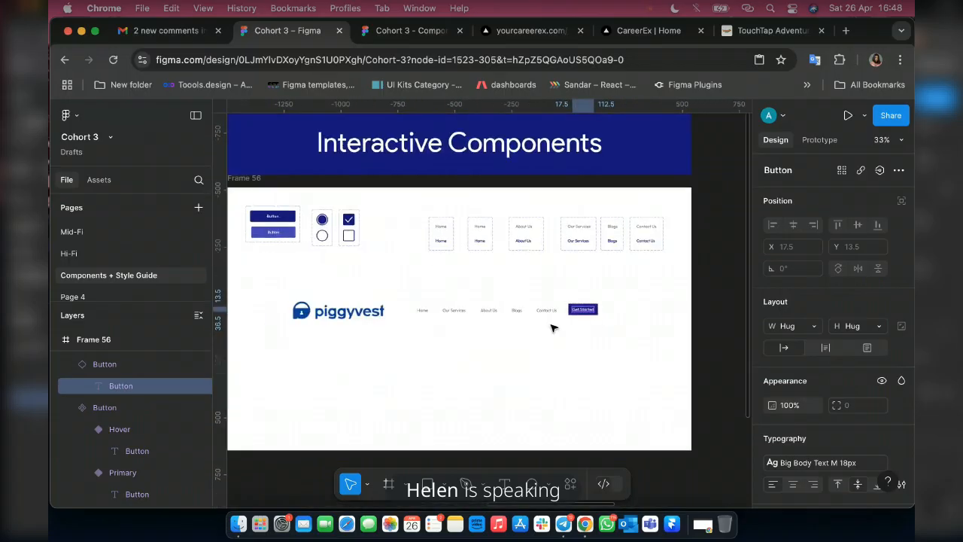
{"action": "scroll", "coordinate": [553, 328], "scroll_direction": "up", "scroll_amount": 2}
{"action": "left_click", "coordinate": [482, 313]}
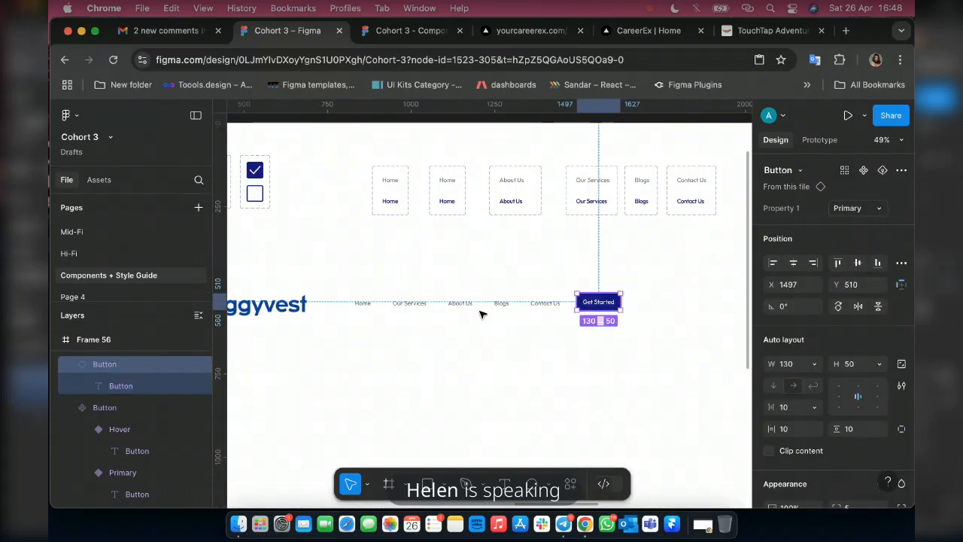
{"action": "left_click", "coordinate": [486, 308], "text": "shift"}
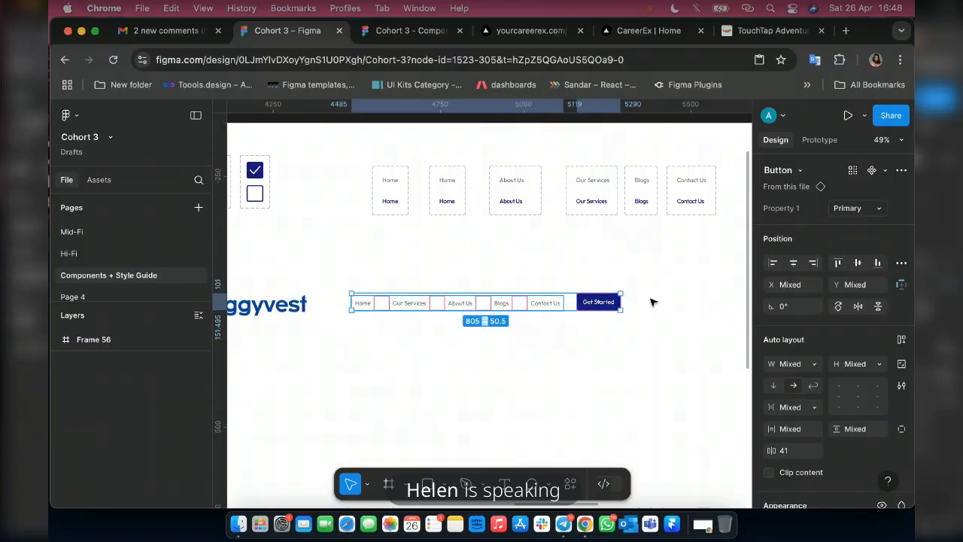
{"action": "key", "text": "shift+a"}
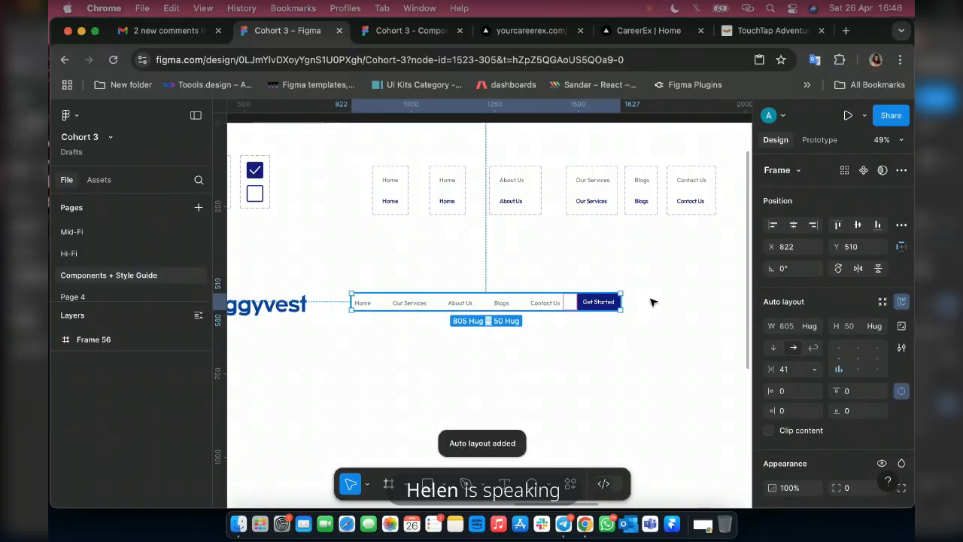
{"action": "left_click", "coordinate": [814, 372]}
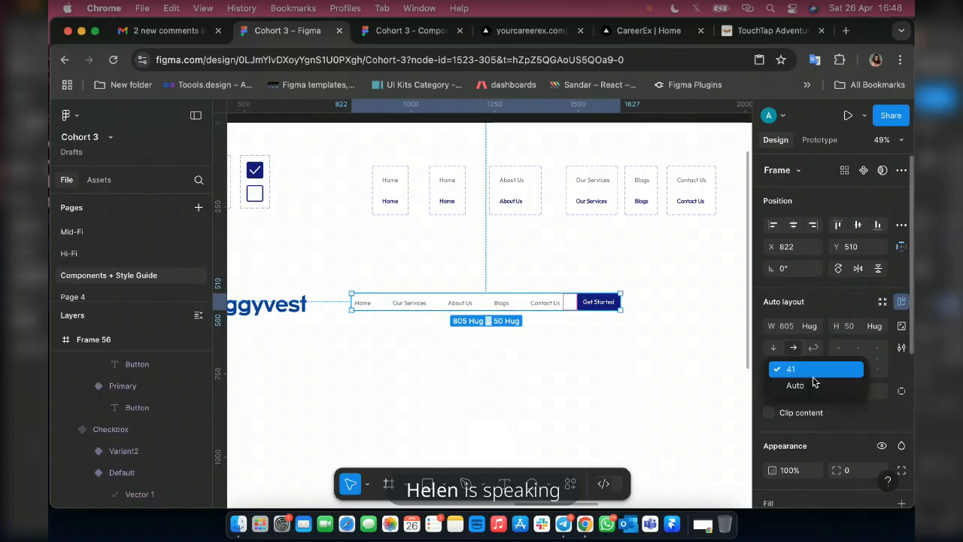
{"action": "left_click", "coordinate": [811, 384]}
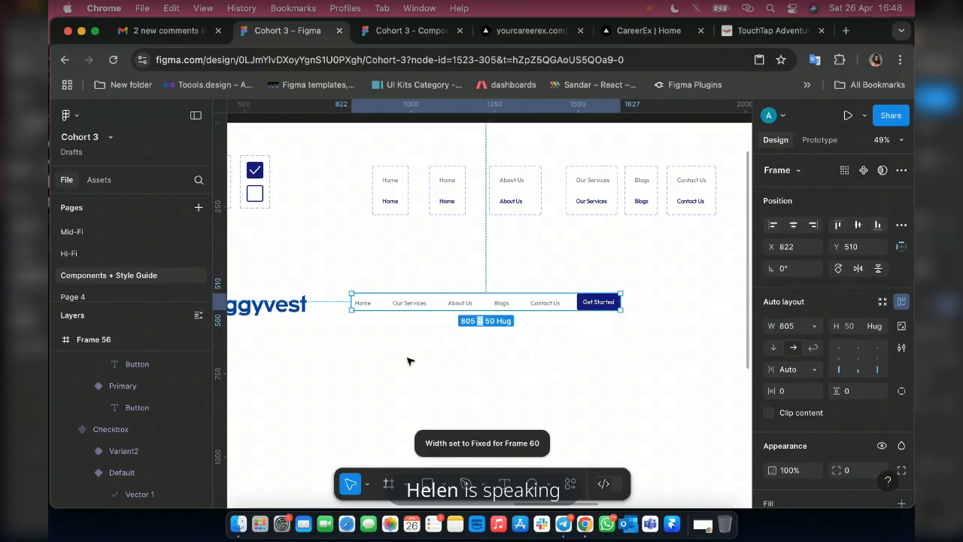
Combine the piggyvest logo with the frame holding the navigation row and Get Started button in a single auto layout frame.
{"action": "scroll", "coordinate": [408, 358], "scroll_direction": "left", "scroll_amount": 5}
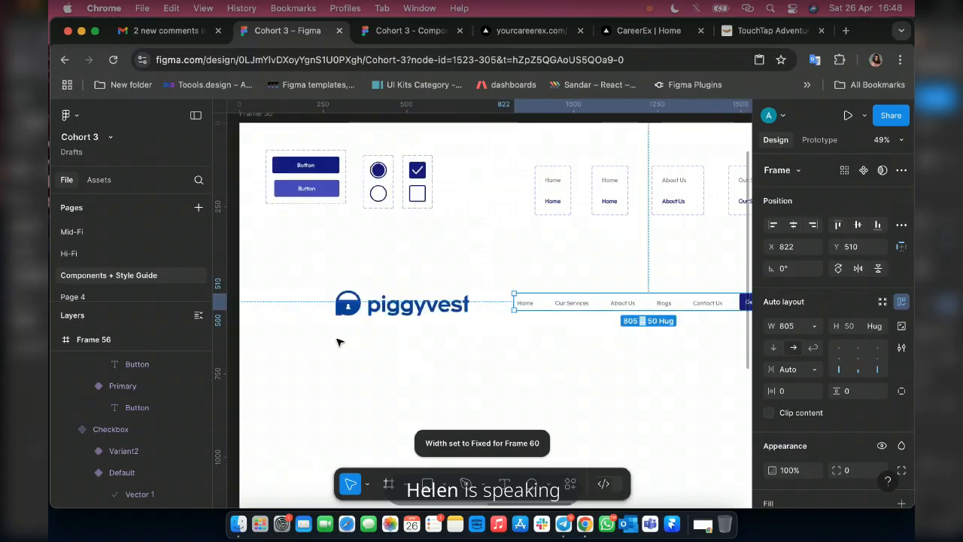
{"action": "left_click", "coordinate": [382, 307], "text": "shift"}
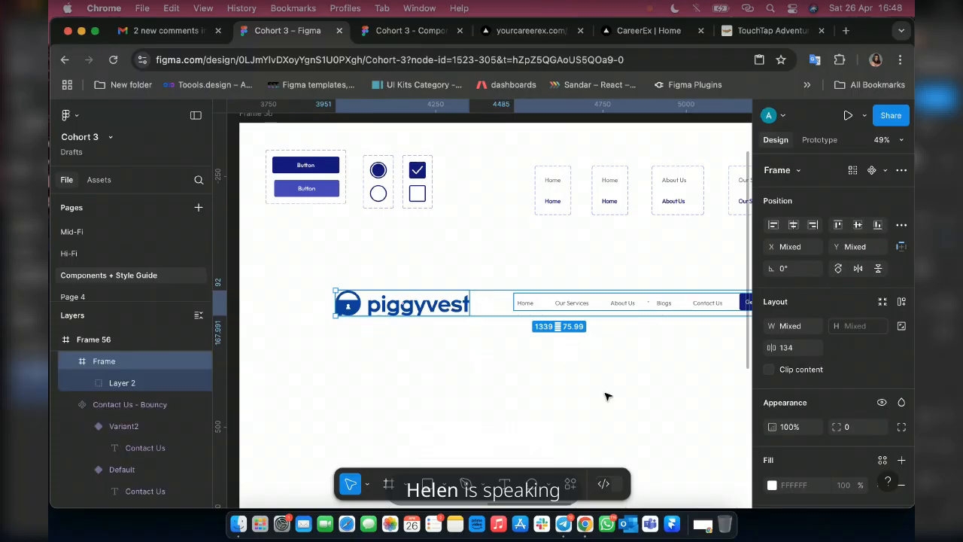
{"action": "key", "text": "shift+a"}
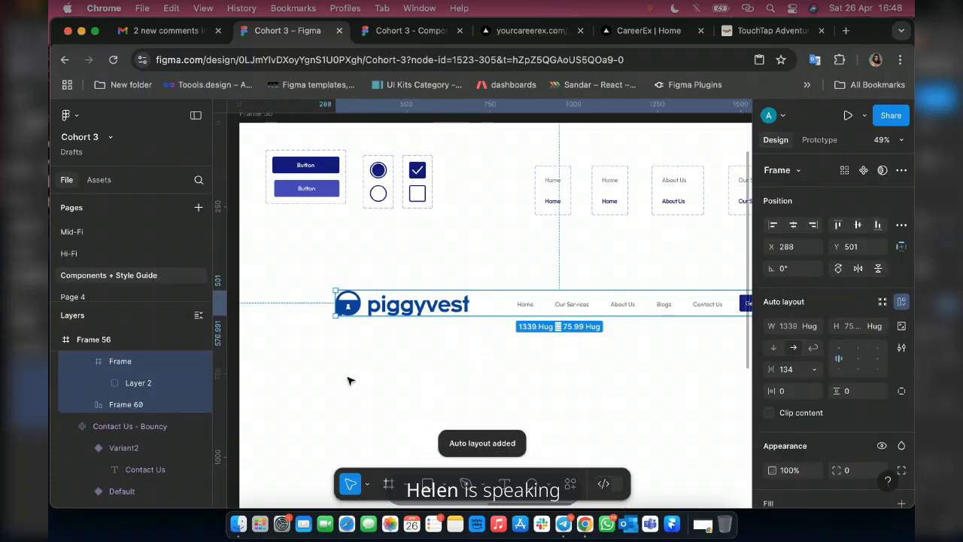
Set the combined piggyvest navigation bar frame's width to 1440 and align its contents to the center.
{"action": "scroll", "coordinate": [348, 381], "scroll_direction": "down", "scroll_amount": 1}
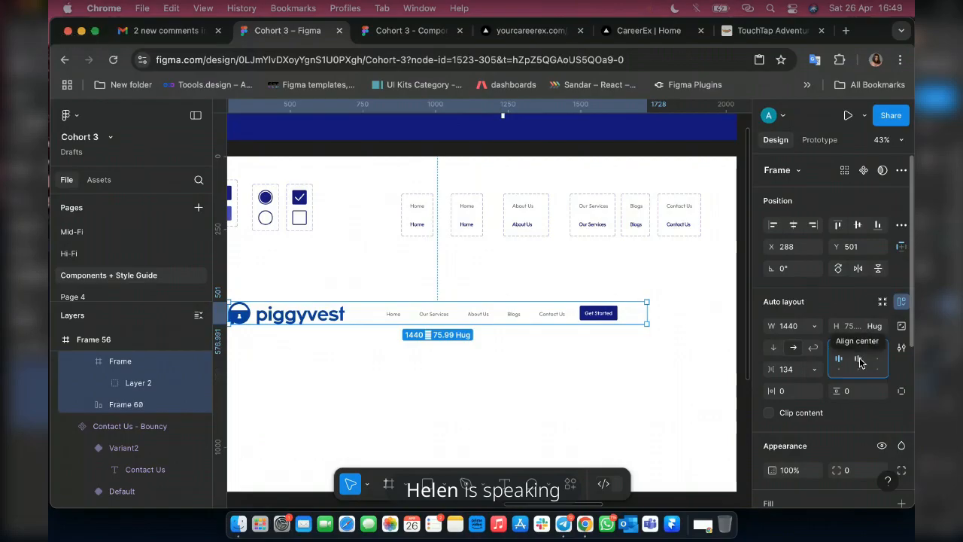
{"action": "left_click", "coordinate": [859, 361]}
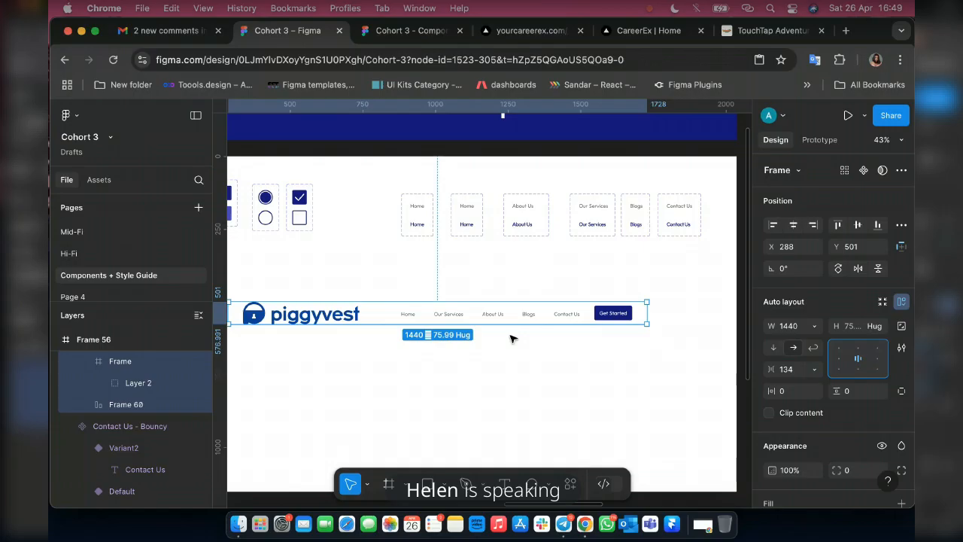
Add a layout grid of 12 columns with the Stretch type to the Desktop - 1 frame.
{"action": "scroll", "coordinate": [511, 338], "scroll_direction": "right", "scroll_amount": 15}
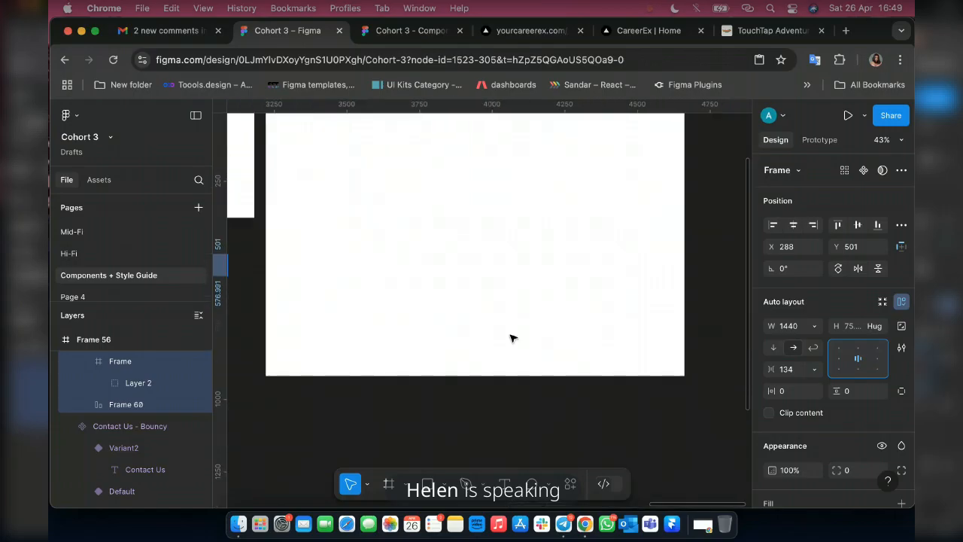
{"action": "scroll", "coordinate": [510, 338], "scroll_direction": "up", "scroll_amount": 5}
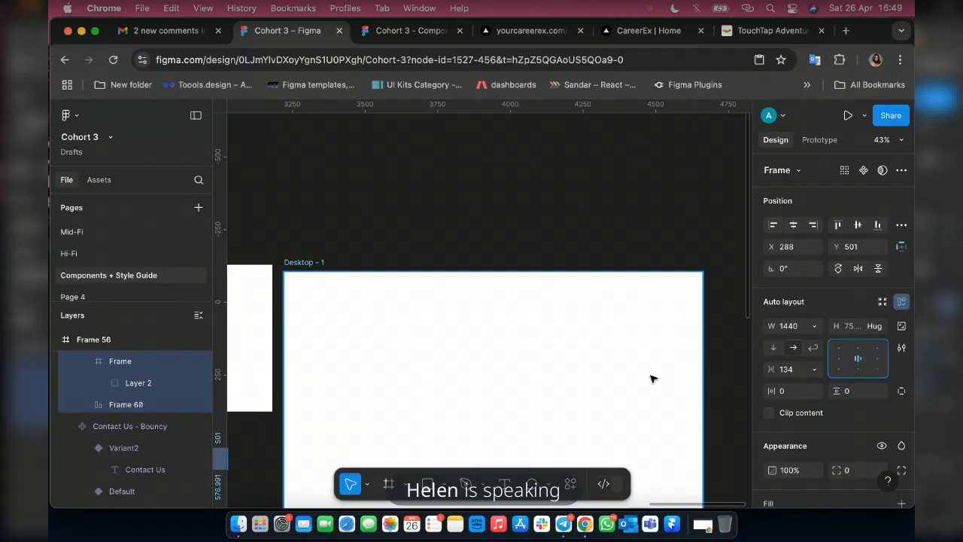
{"action": "left_click", "coordinate": [613, 331]}
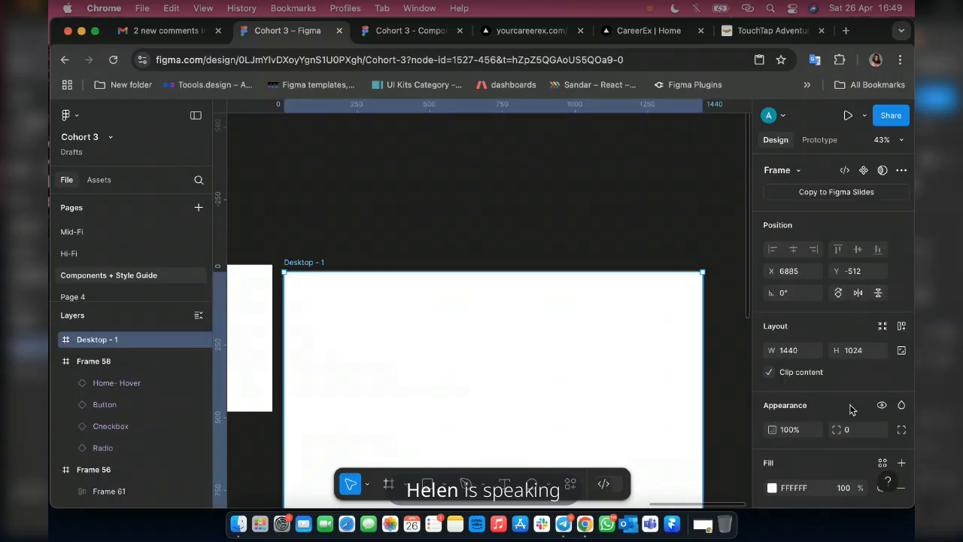
{"action": "scroll", "coordinate": [854, 421], "scroll_direction": "down", "scroll_amount": 4}
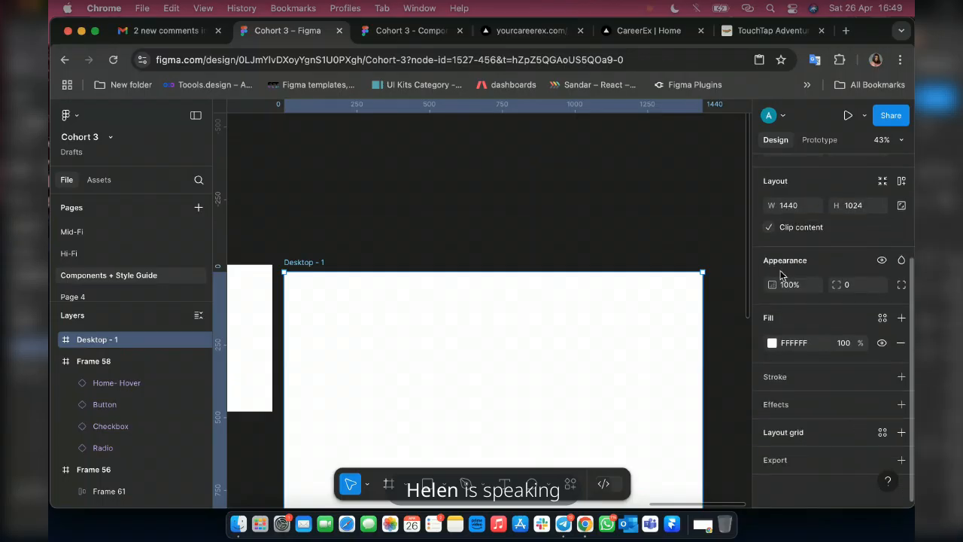
{"action": "left_click", "coordinate": [901, 432]}
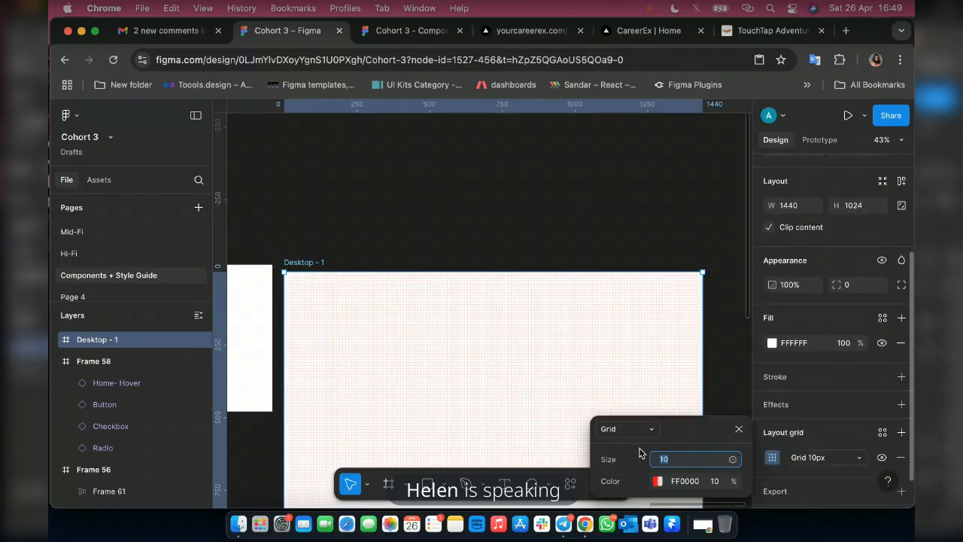
{"action": "left_click", "coordinate": [628, 429]}
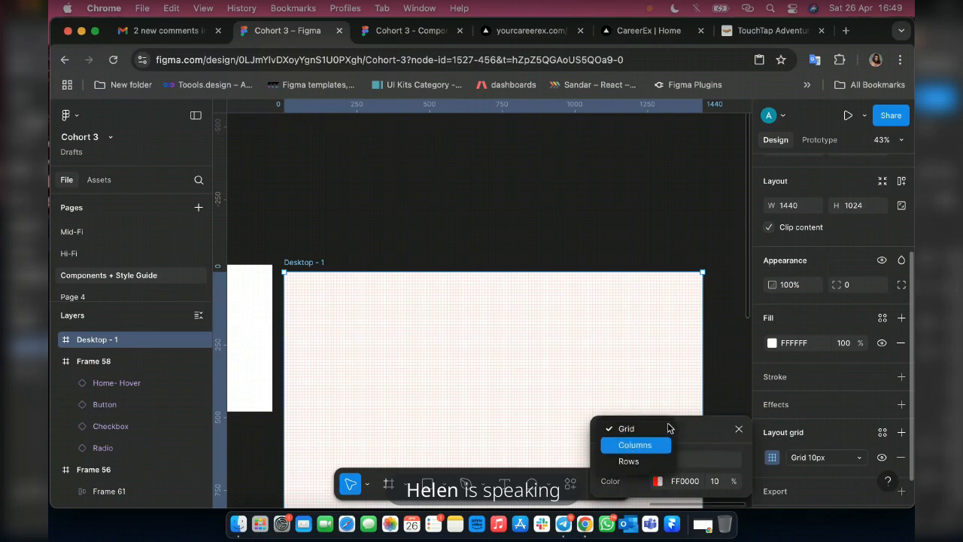
{"action": "left_click", "coordinate": [637, 445]}
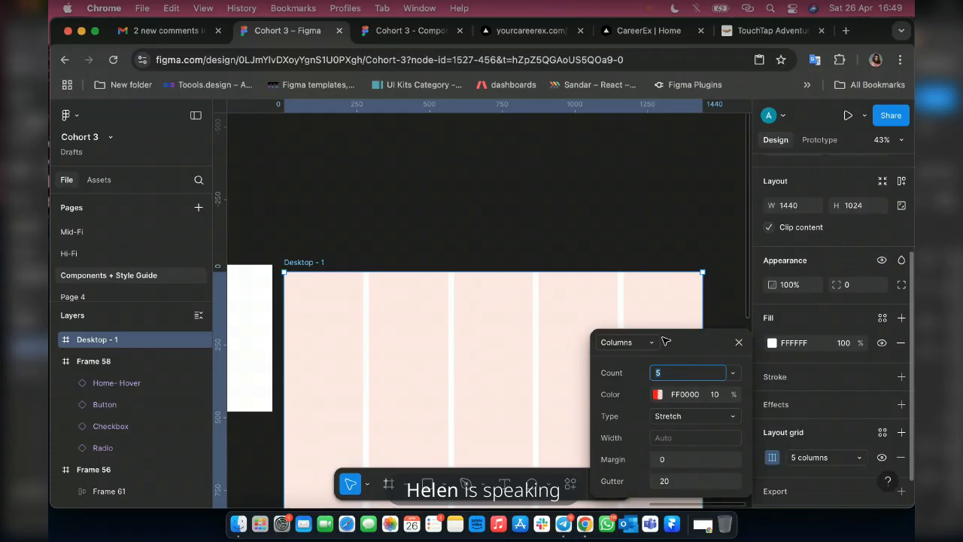
{"action": "type", "text": "12"}
{"action": "key", "text": "Return"}
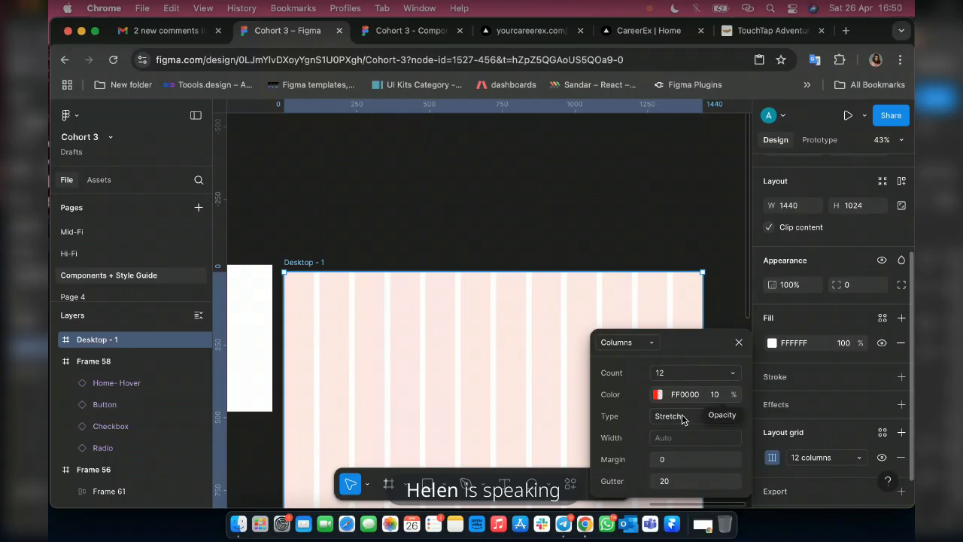
{"action": "left_click", "coordinate": [653, 413]}
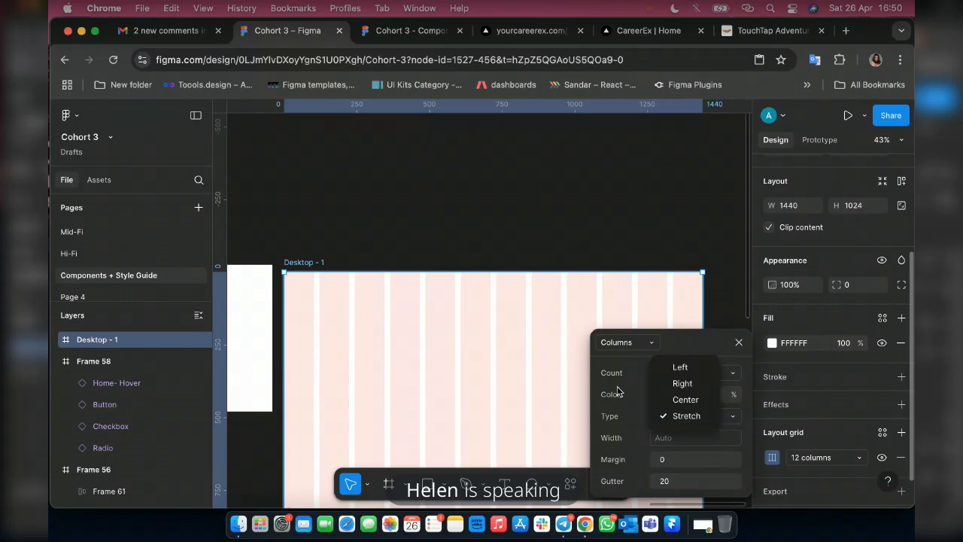
{"action": "left_click", "coordinate": [682, 415]}
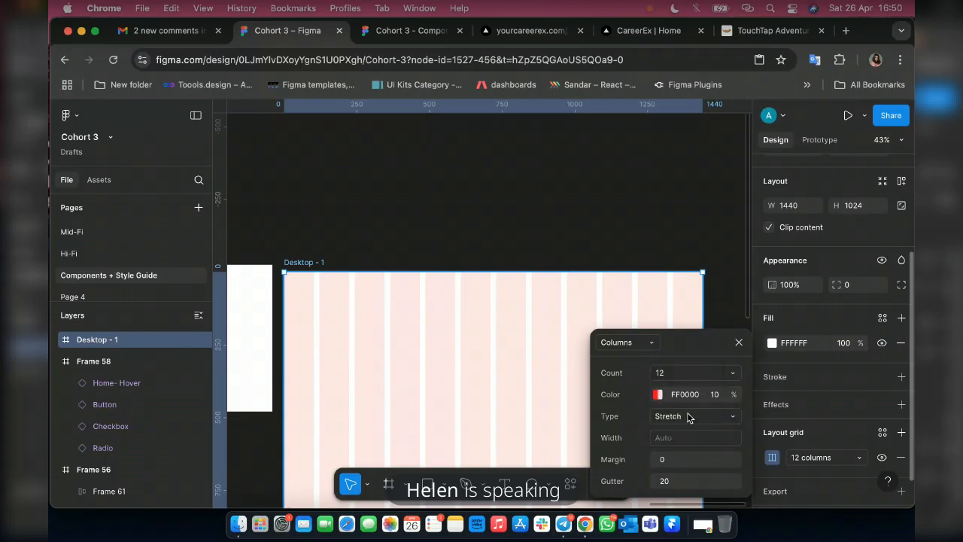
Set the column grid's color to 4000FF at 6% opacity and its margin to 80.
{"action": "left_click", "coordinate": [658, 394]}
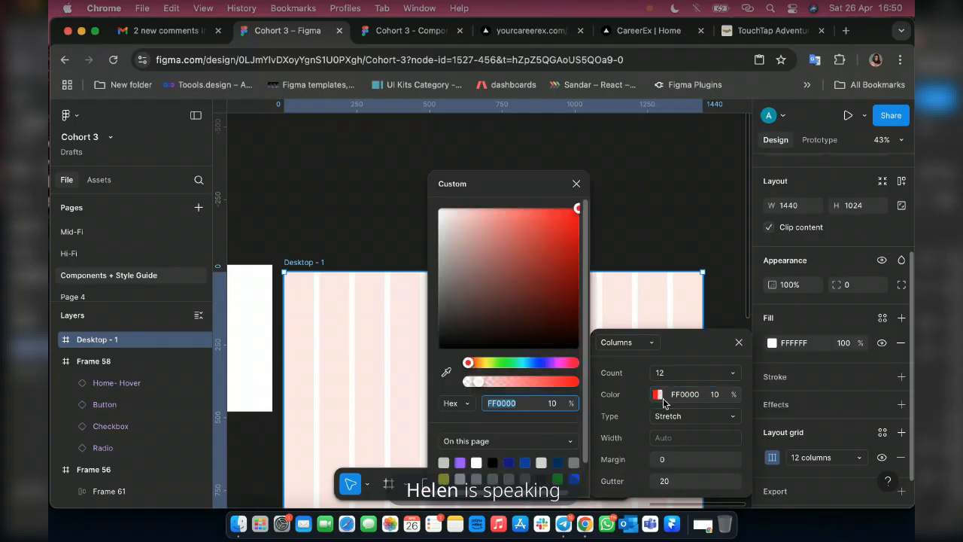
{"action": "left_click", "coordinate": [543, 364]}
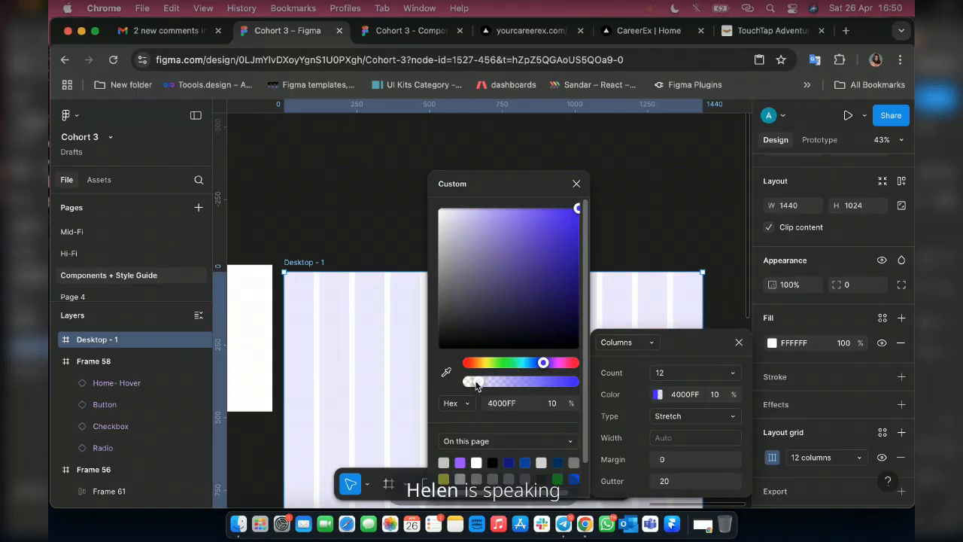
{"action": "left_click_drag", "start_coordinate": [471, 384], "coordinate": [473, 381]}
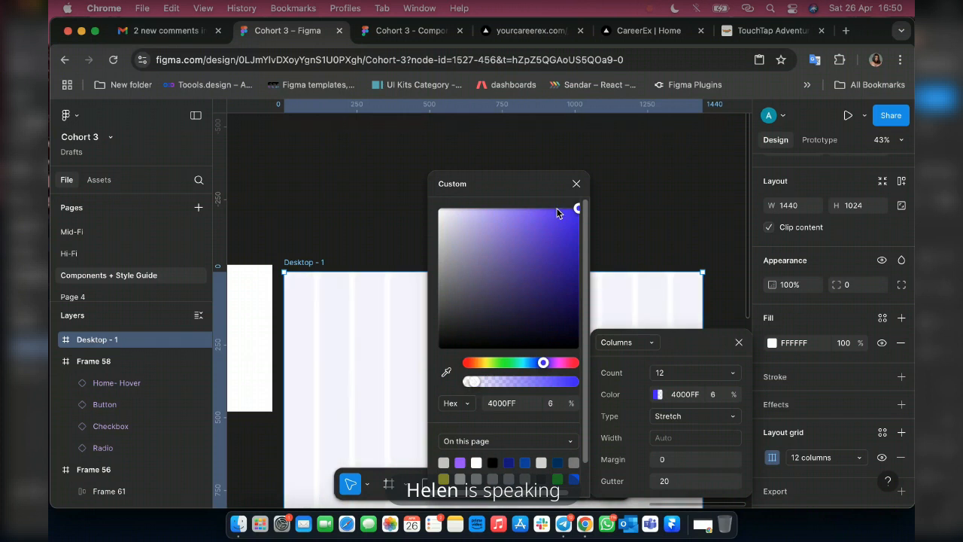
{"action": "left_click", "coordinate": [672, 462]}
{"action": "left_click", "coordinate": [671, 462]}
{"action": "type", "text": "80"}
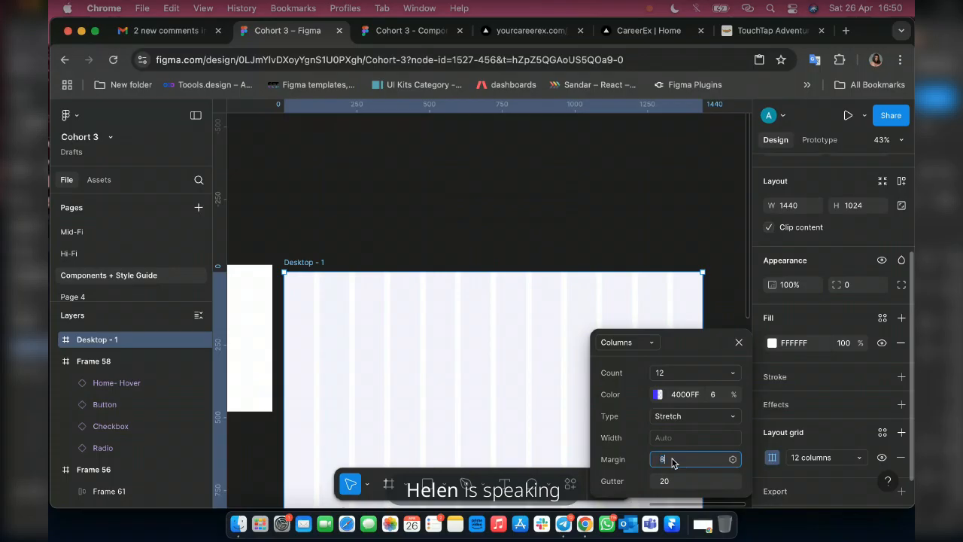
{"action": "key", "text": "Return"}
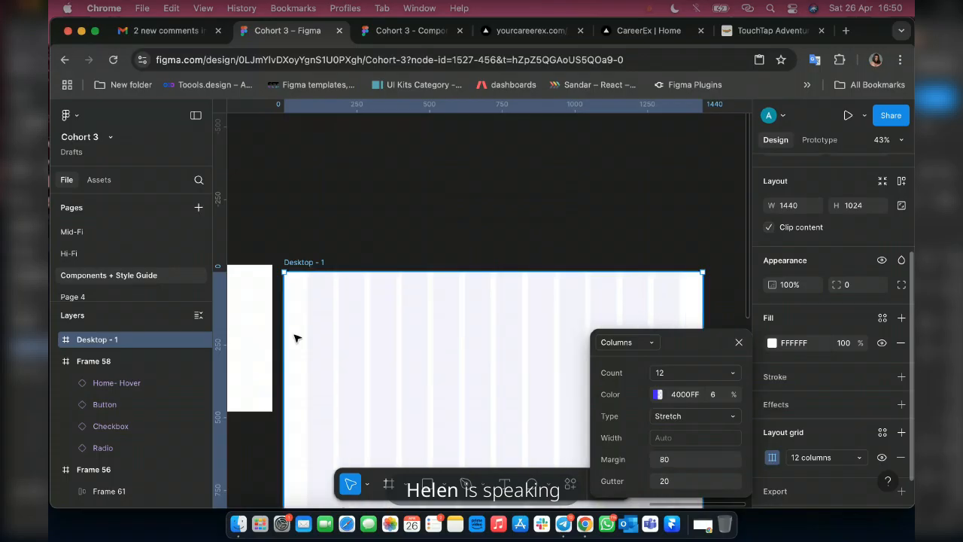
{"action": "left_click", "coordinate": [737, 342]}
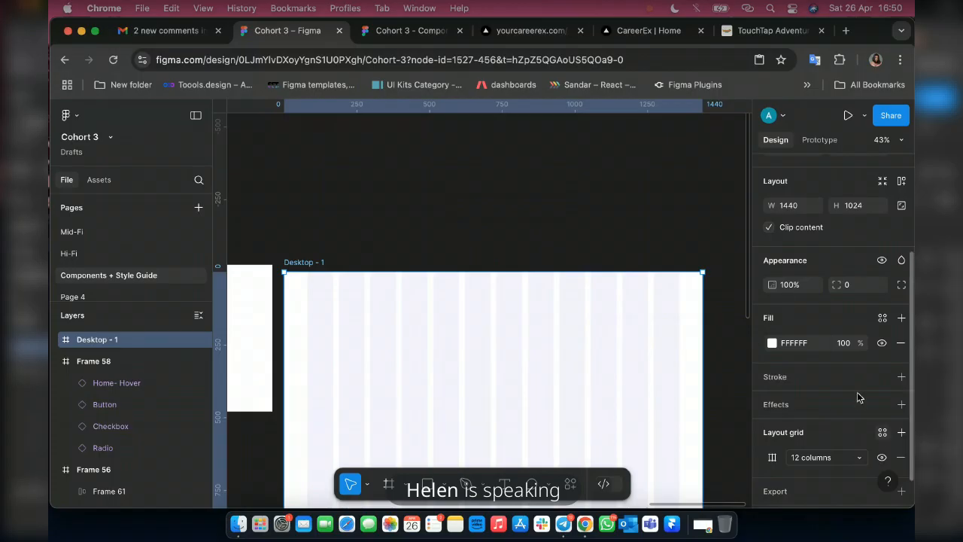
Save the 12-column layout grid of Desktop - 1 as a grid style named "Web Grid".
{"action": "left_click", "coordinate": [882, 433]}
{"action": "left_click", "coordinate": [739, 431]}
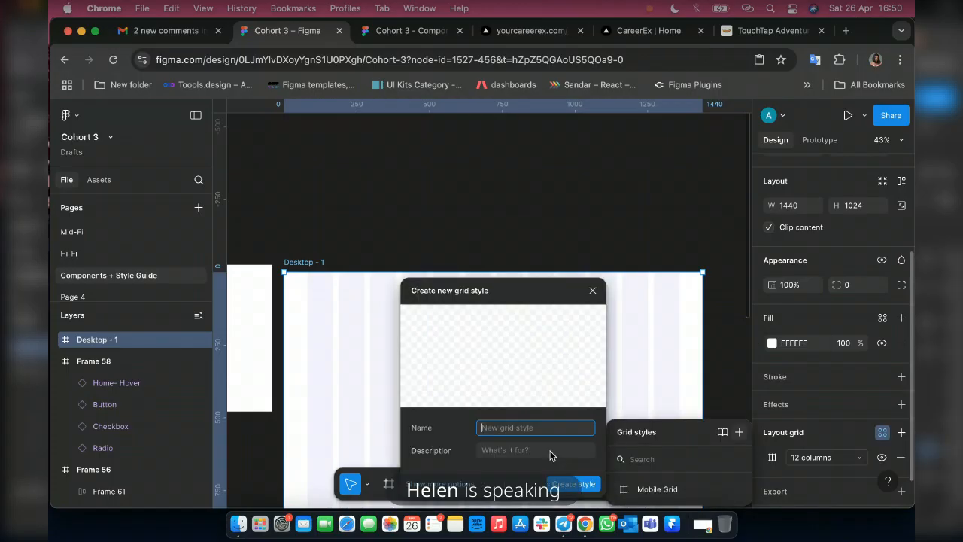
{"action": "type", "text": "Web F"}
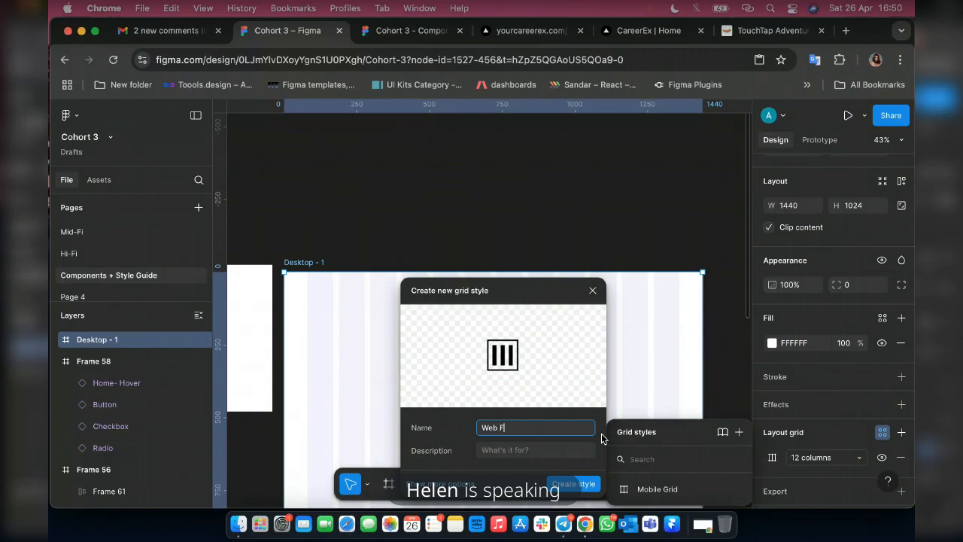
{"action": "type", "text": "rid"}
{"action": "key", "text": "Return"}
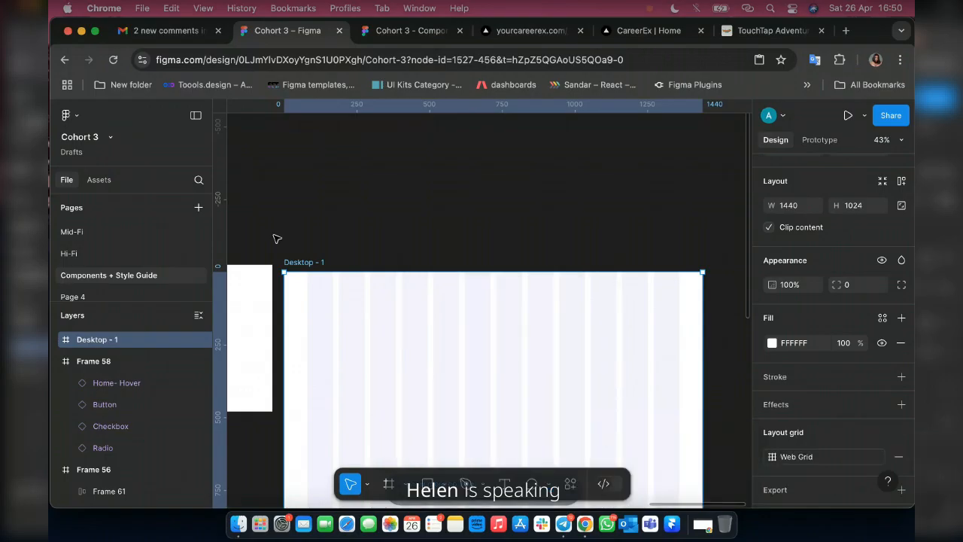
Set the piggyvest navigation bar frame's horizontal padding to 80 and its height to 90.
{"action": "scroll", "coordinate": [602, 329], "scroll_direction": "left", "scroll_amount": 10}
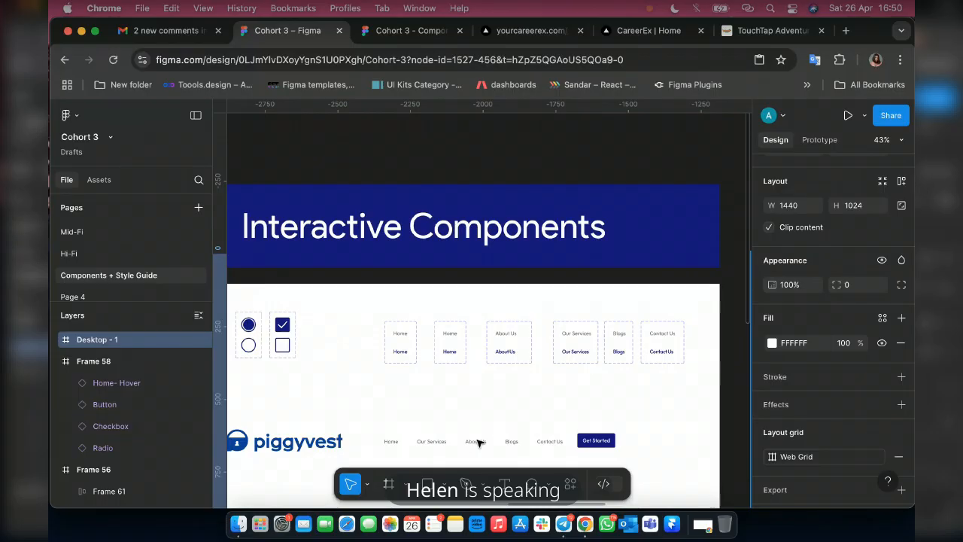
{"action": "scroll", "coordinate": [478, 443], "scroll_direction": "down", "scroll_amount": 3}
{"action": "left_click", "coordinate": [393, 329]}
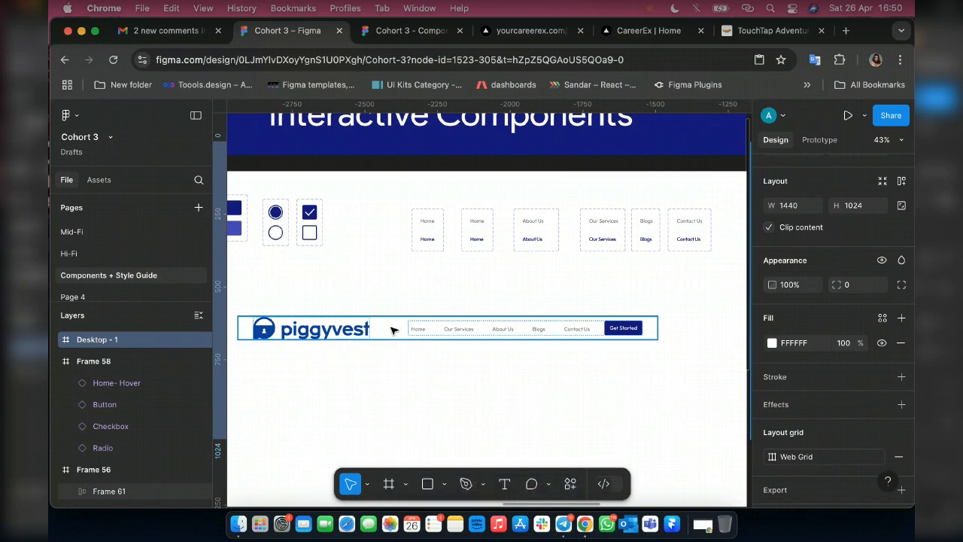
{"action": "left_click", "coordinate": [393, 329]}
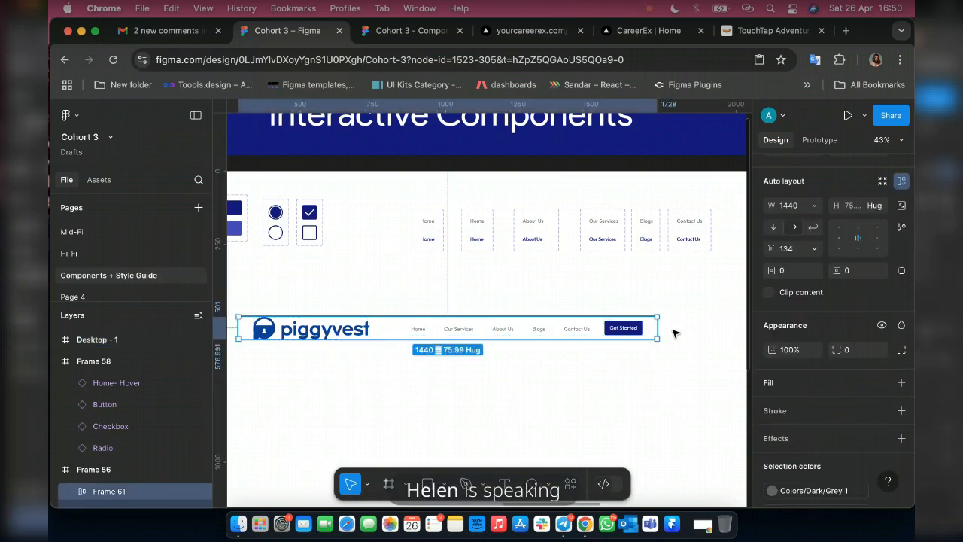
{"action": "left_click", "coordinate": [788, 272]}
{"action": "type", "text": "80"}
{"action": "key", "text": "Return"}
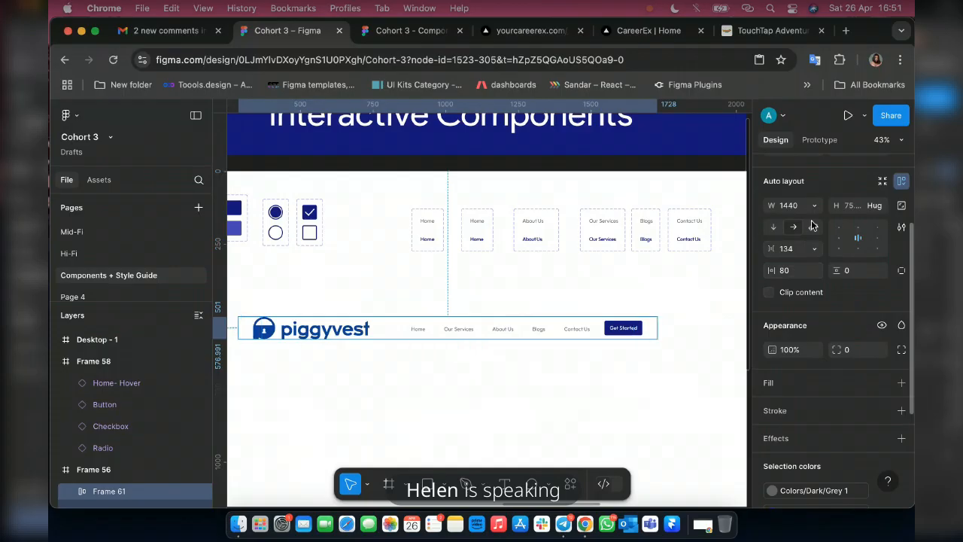
{"action": "left_click", "coordinate": [854, 205]}
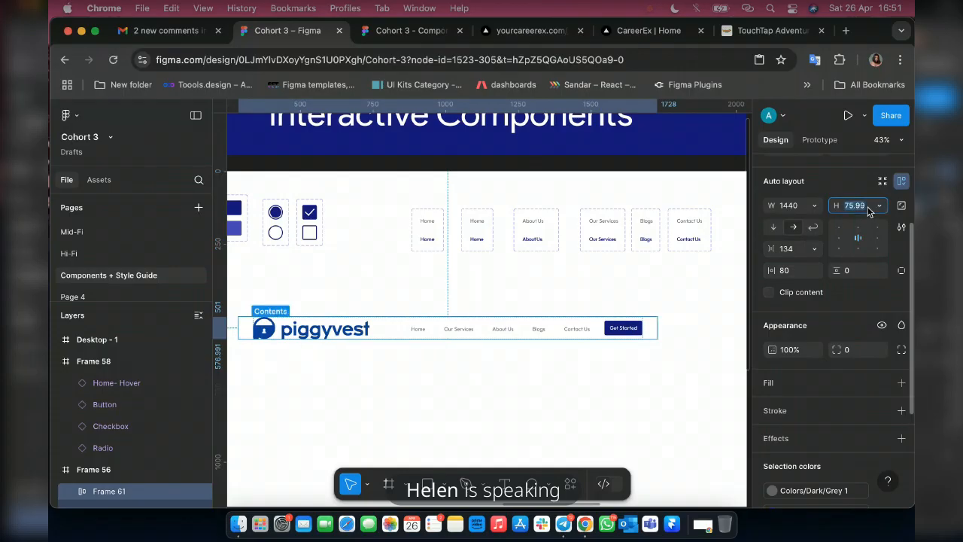
{"action": "type", "text": "90"}
{"action": "key", "text": "Return"}
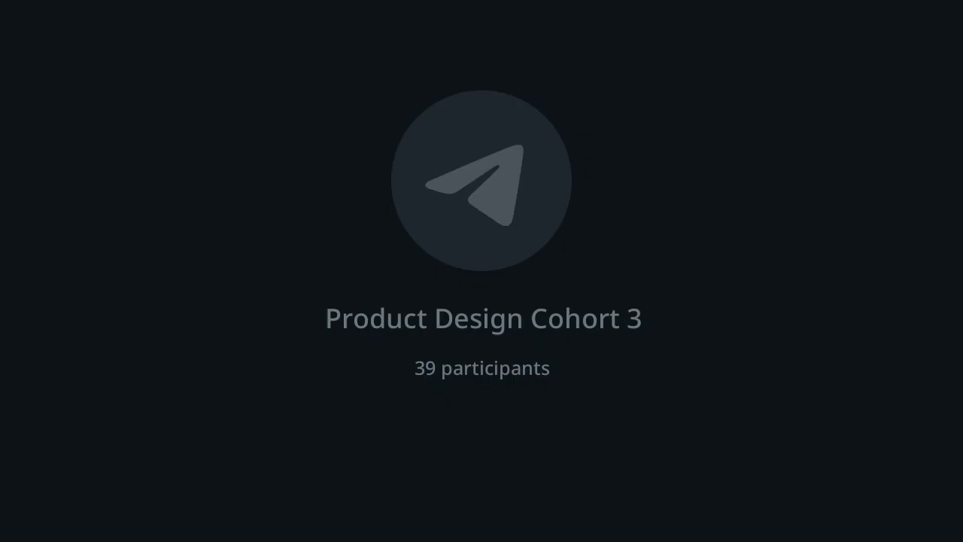
Apply the Web Grid style to the navigation bar frame and add a solid FFFFFF fill to it.
{"action": "scroll", "coordinate": [878, 383], "scroll_direction": "down", "scroll_amount": 3}
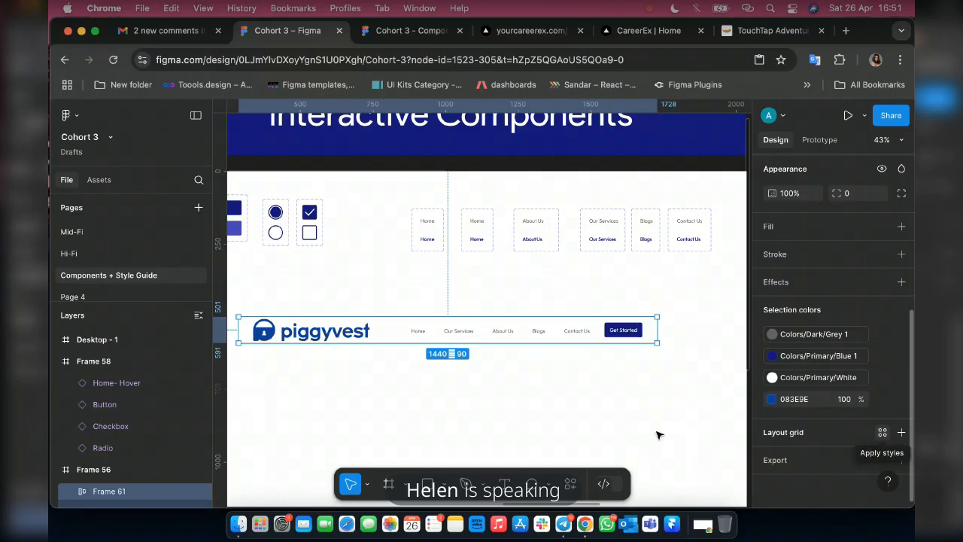
{"action": "left_click", "coordinate": [882, 431]}
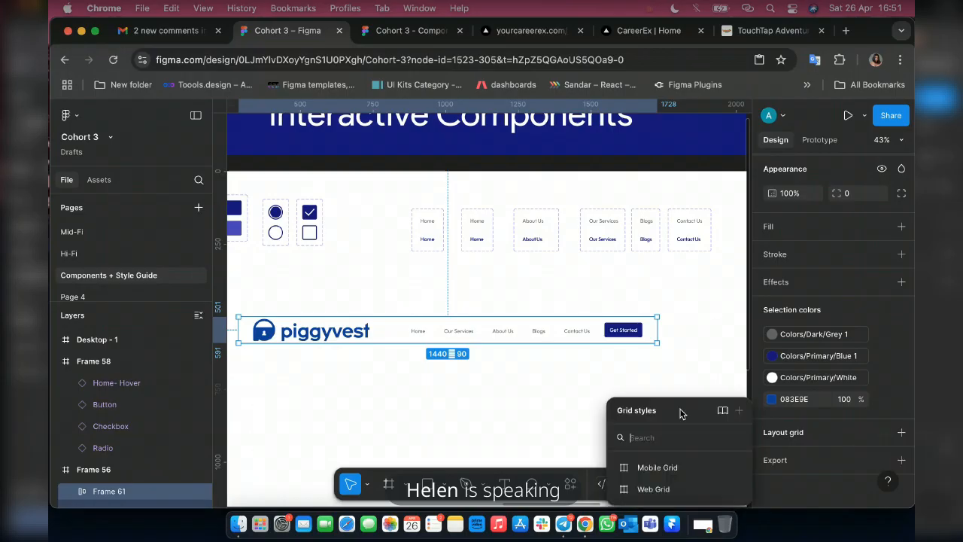
{"action": "left_click", "coordinate": [653, 489]}
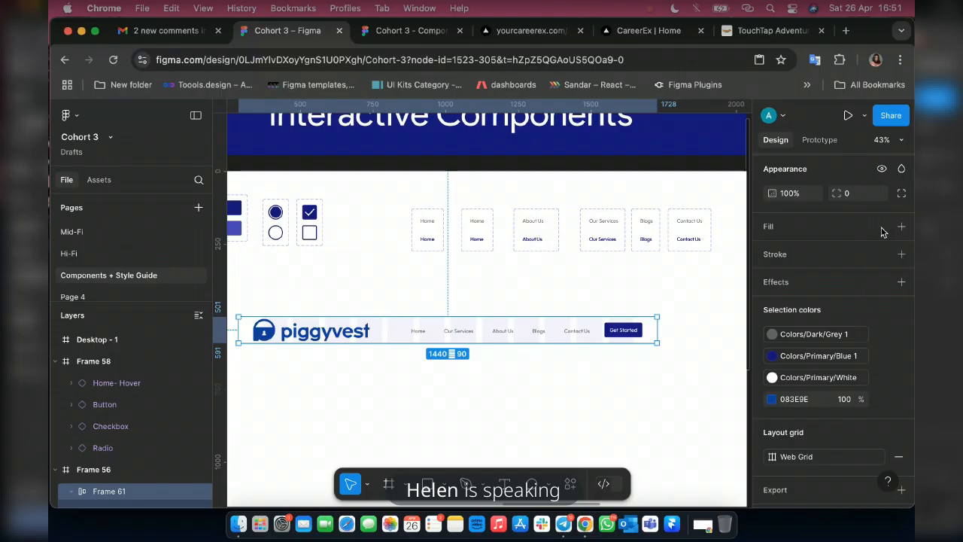
{"action": "scroll", "coordinate": [882, 231], "scroll_direction": "up", "scroll_amount": 1}
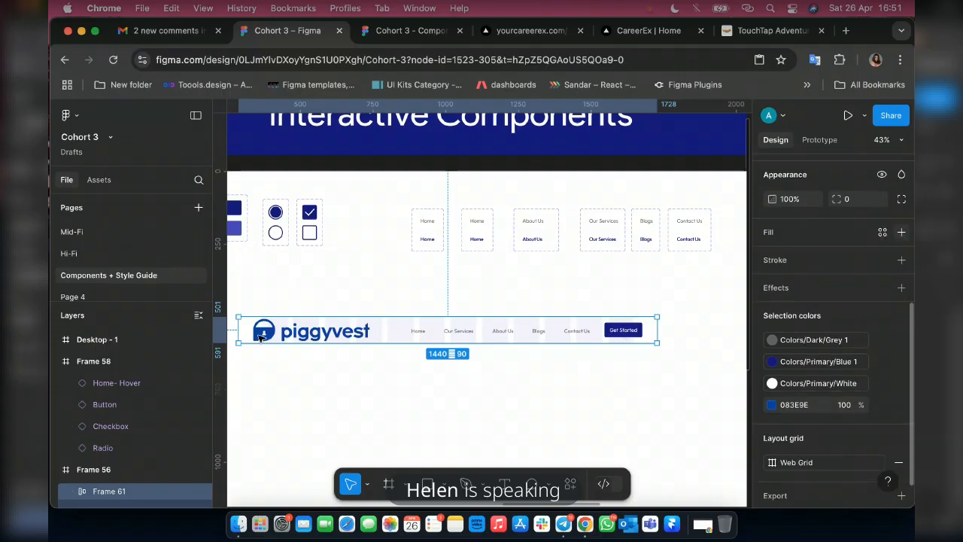
{"action": "left_click", "coordinate": [901, 232]}
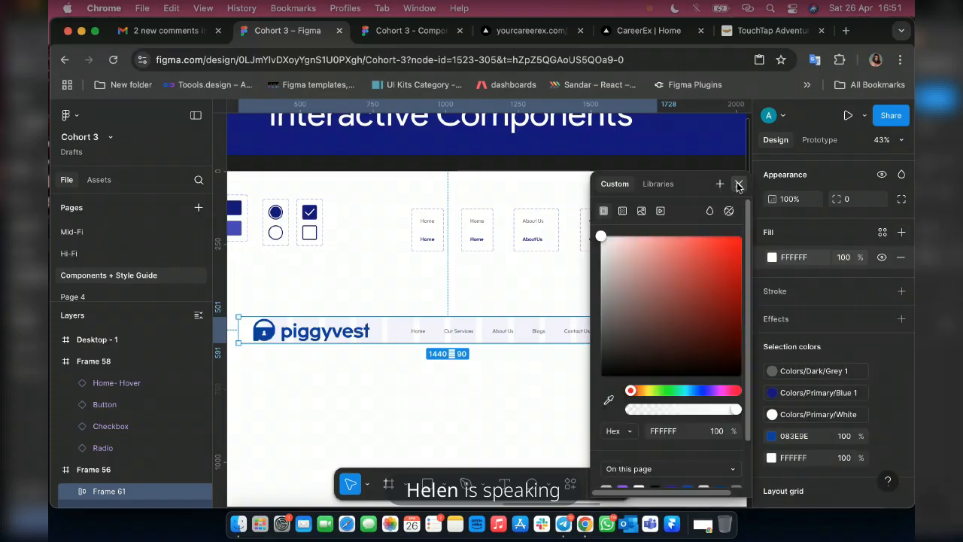
{"action": "left_click", "coordinate": [738, 184]}
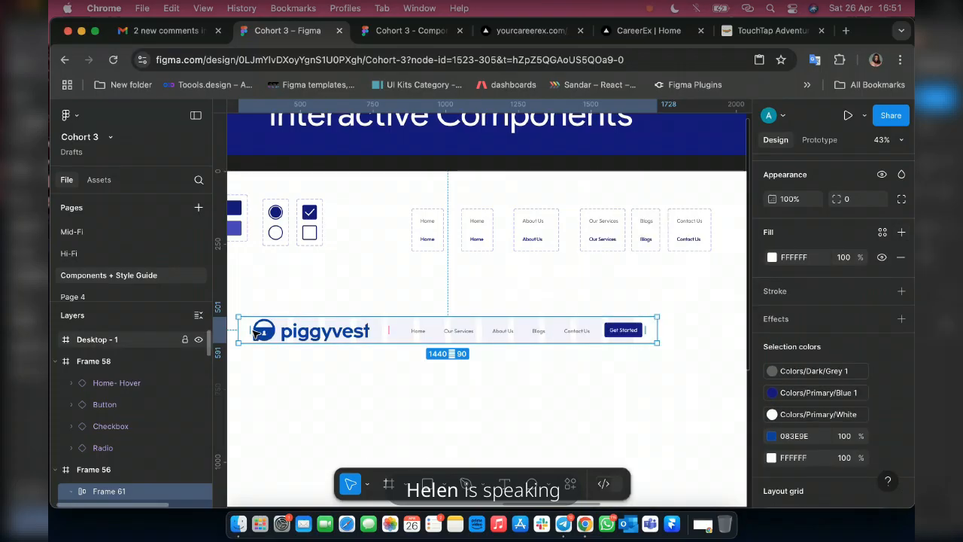
Examine how the navigation links and their nested frames line up with the grid columns in the piggyvest navigation bar.
{"action": "scroll", "coordinate": [607, 341], "scroll_direction": "down", "scroll_amount": 10}
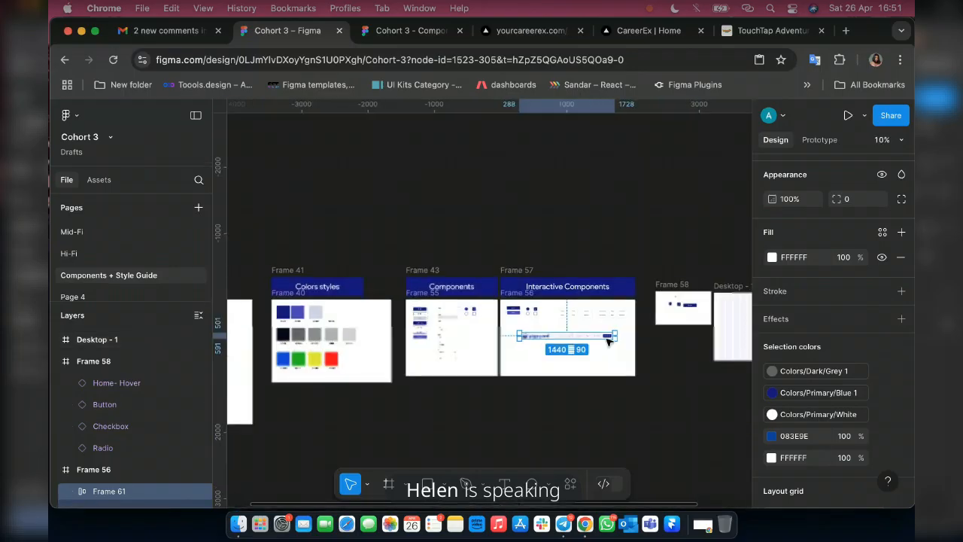
{"action": "scroll", "coordinate": [607, 341], "scroll_direction": "up", "scroll_amount": 6}
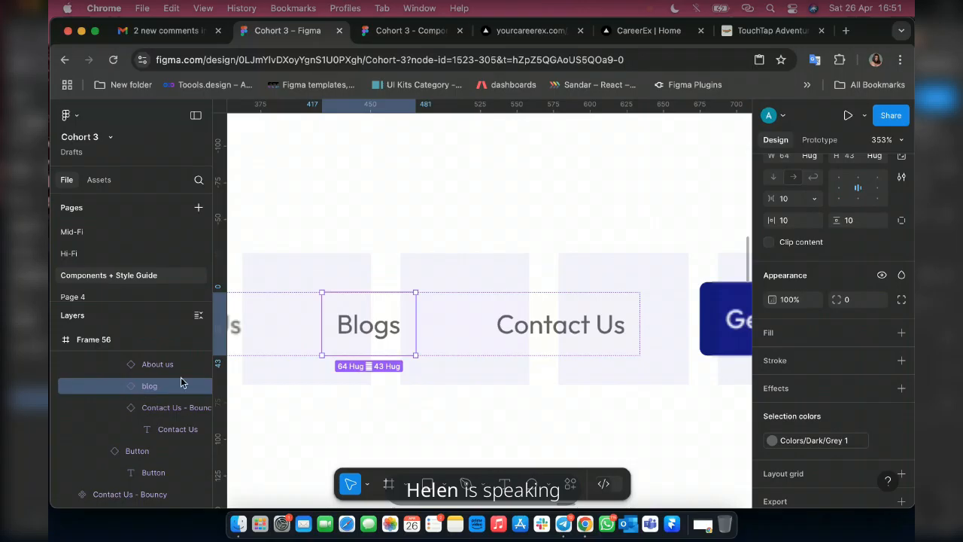
{"action": "scroll", "coordinate": [447, 290], "scroll_direction": "down", "scroll_amount": 3}
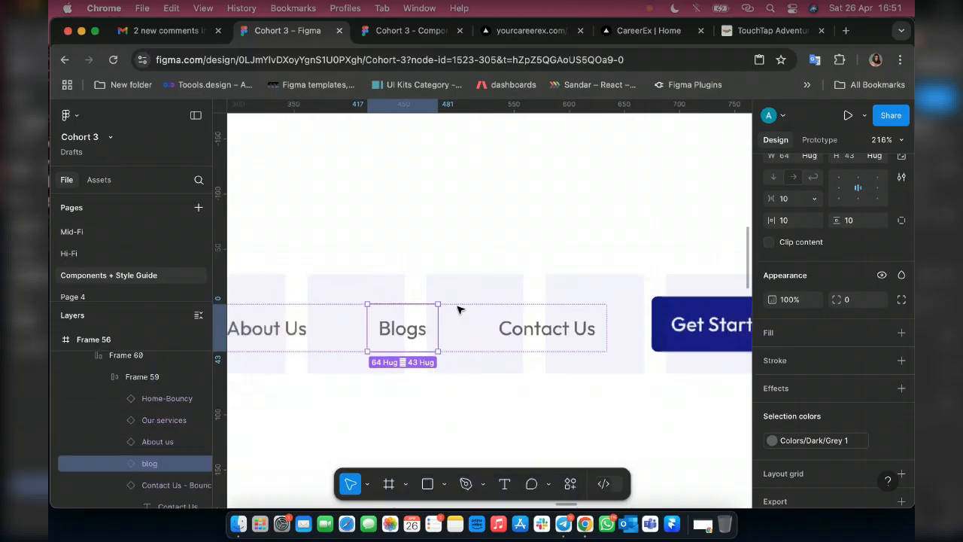
{"action": "left_click", "coordinate": [458, 308]}
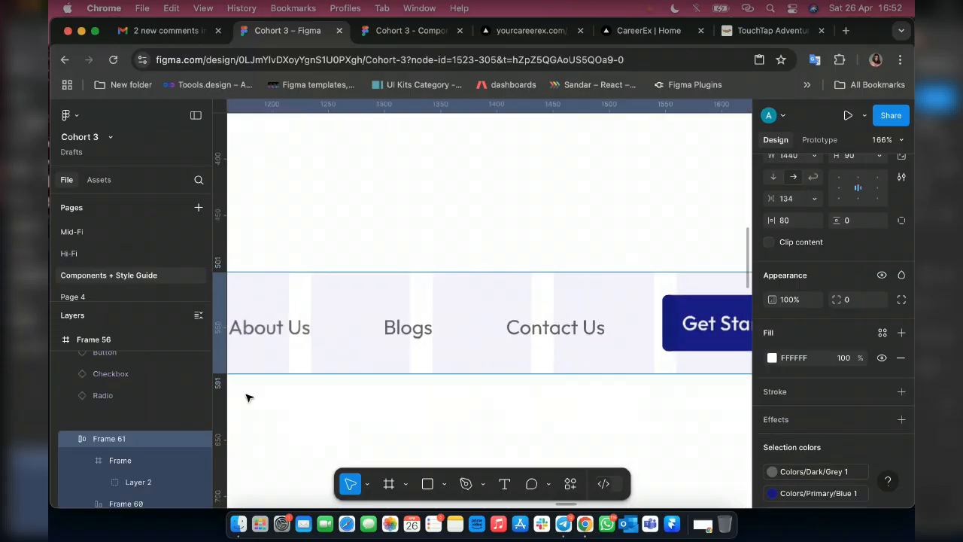
{"action": "scroll", "coordinate": [509, 327], "scroll_direction": "up", "scroll_amount": 2}
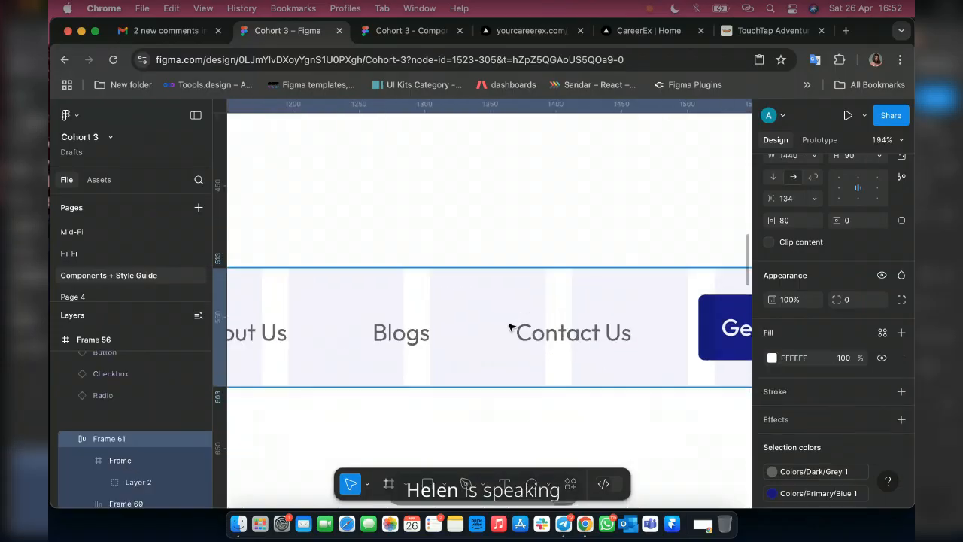
{"action": "left_click", "coordinate": [510, 326]}
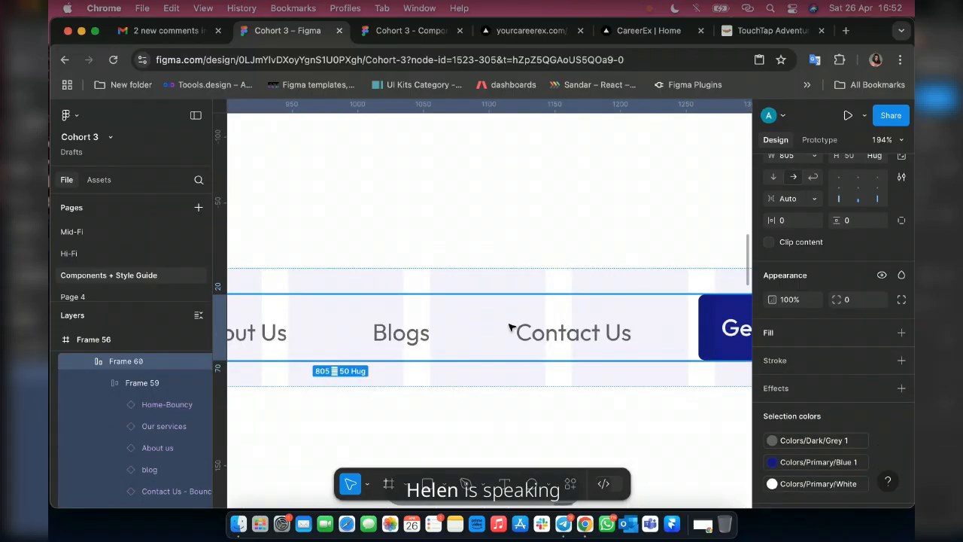
{"action": "left_click", "coordinate": [509, 326]}
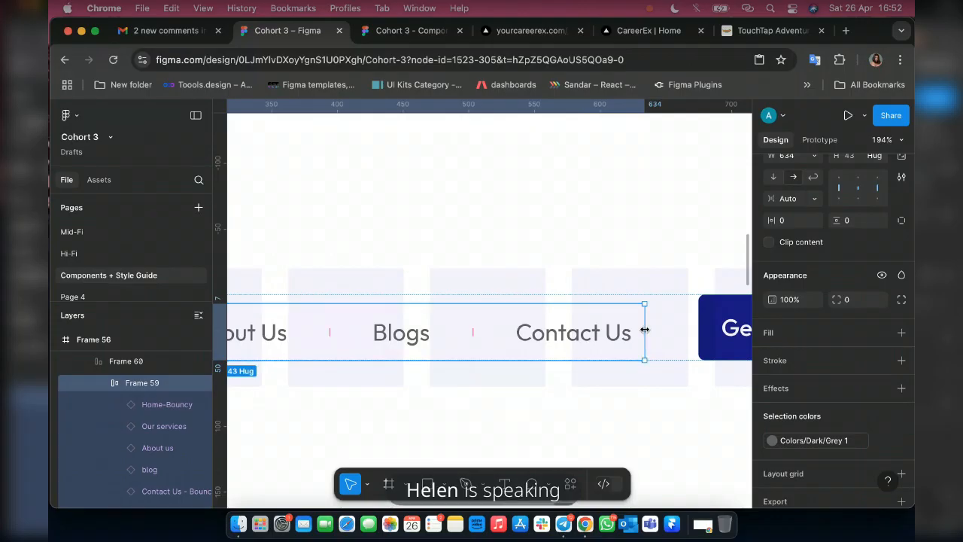
{"action": "scroll", "coordinate": [643, 331], "scroll_direction": "down", "scroll_amount": 5}
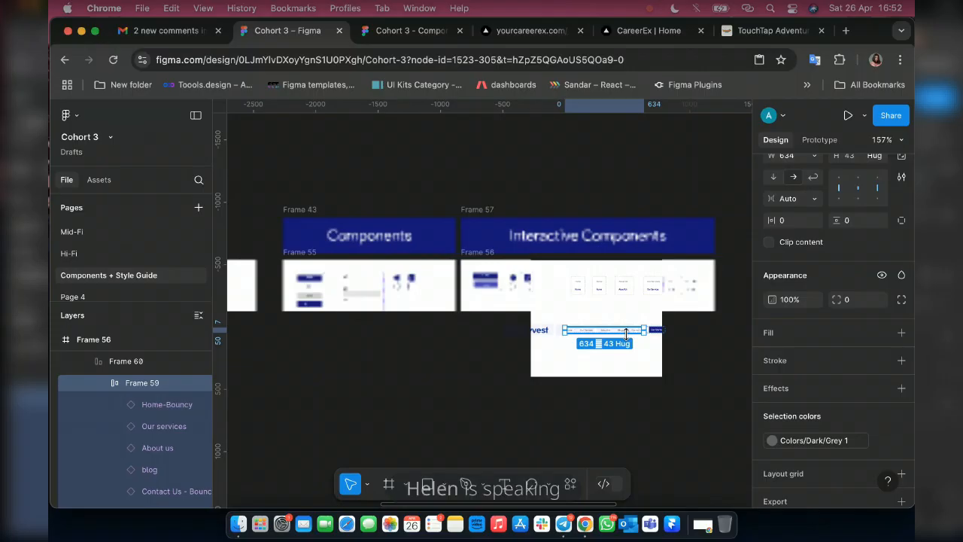
{"action": "scroll", "coordinate": [625, 334], "scroll_direction": "up", "scroll_amount": 5}
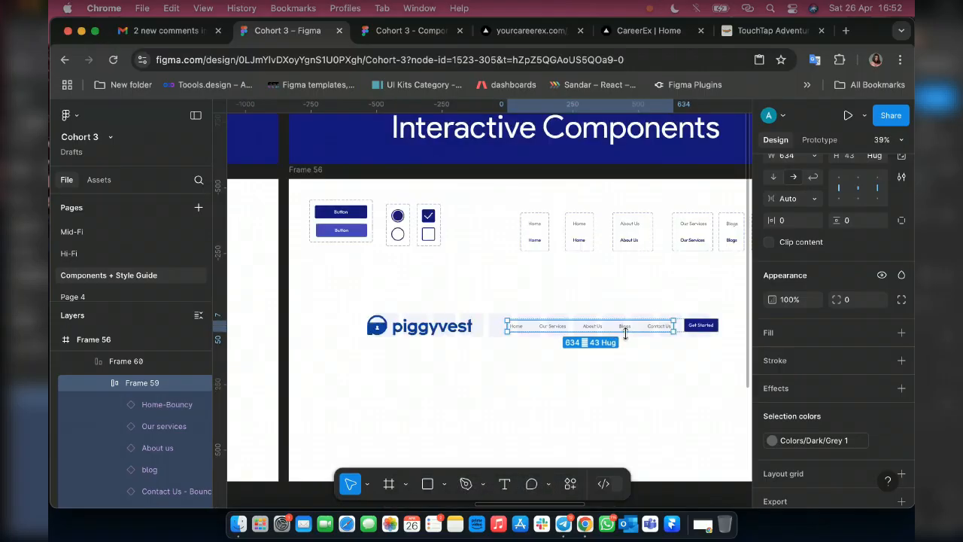
{"action": "key", "text": "shift+Return"}
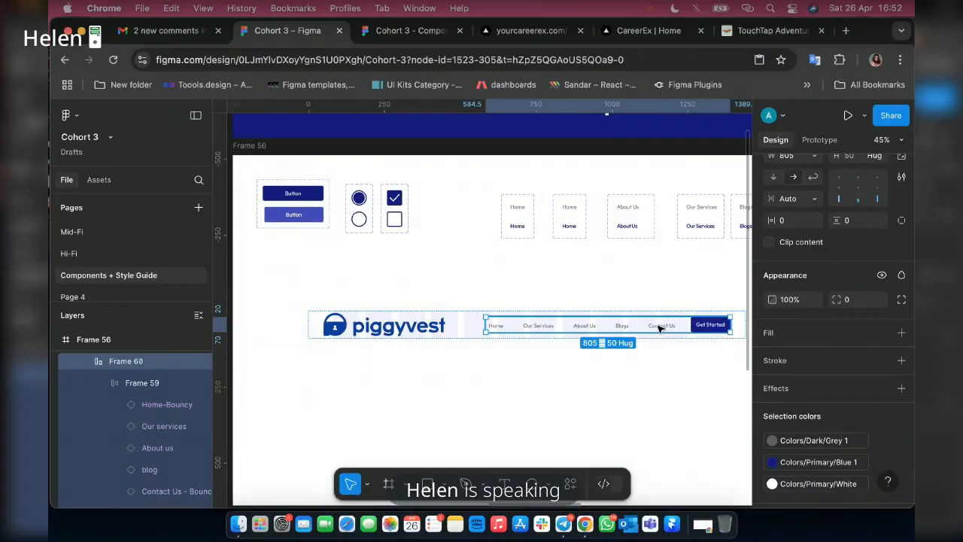
Try a fixed horizontal gap of 39 between the navigation links in Frame 59.
{"action": "left_click", "coordinate": [615, 328]}
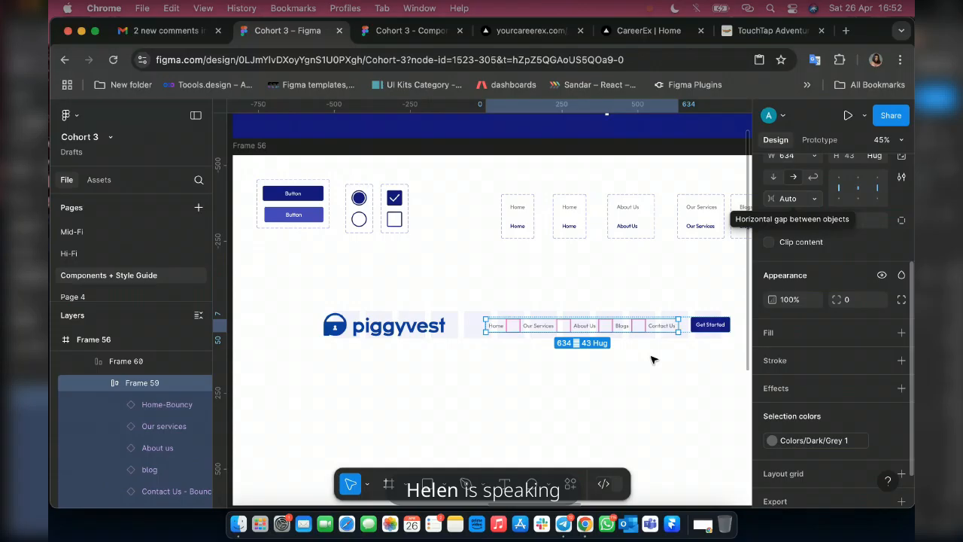
{"action": "scroll", "coordinate": [632, 339], "scroll_direction": "up", "scroll_amount": 1}
{"action": "scroll", "coordinate": [444, 331], "scroll_direction": "up", "scroll_amount": 5}
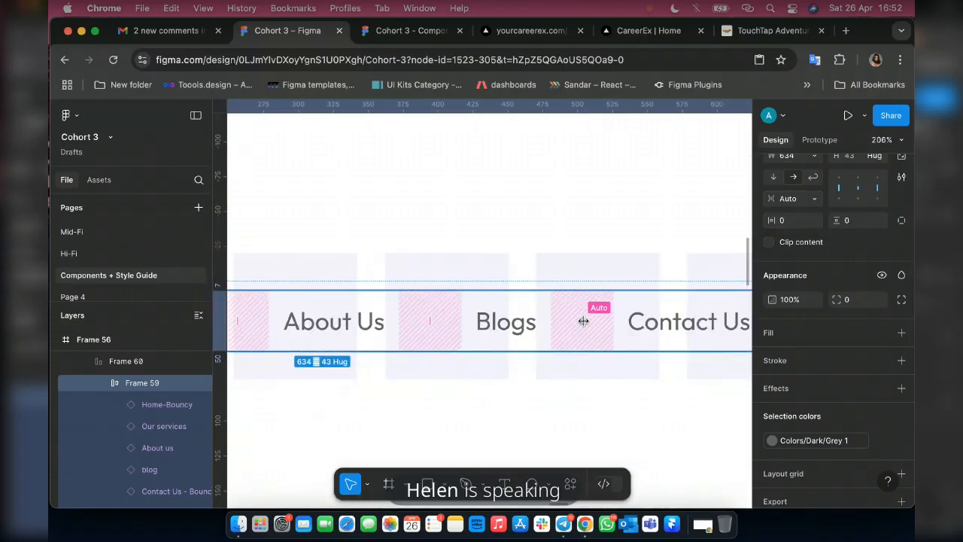
{"action": "left_click_drag", "start_coordinate": [581, 321], "coordinate": [565, 320]}
{"action": "scroll", "coordinate": [580, 320], "scroll_direction": "down", "scroll_amount": 5}
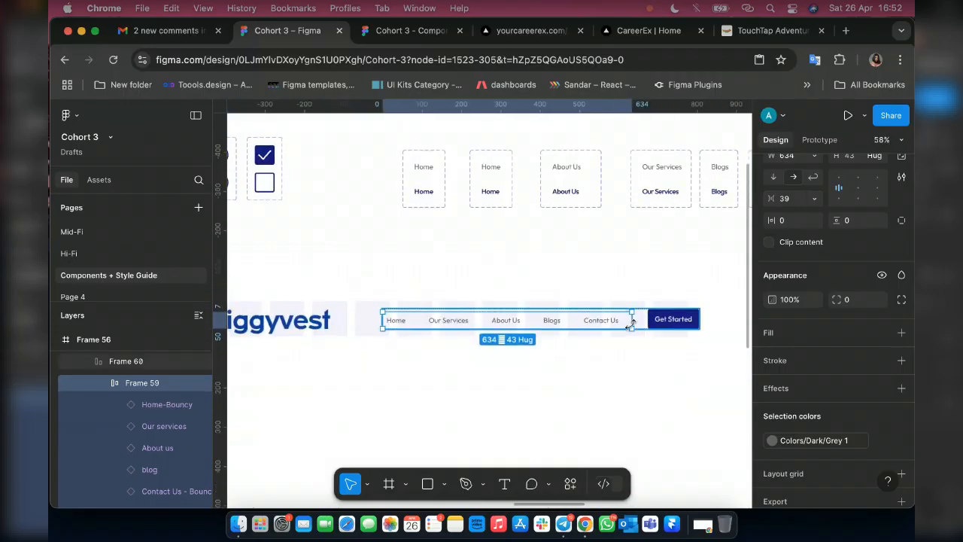
Set the horizontal gap between the navigation links to Auto and narrow their frame slightly.
{"action": "left_click", "coordinate": [816, 199]}
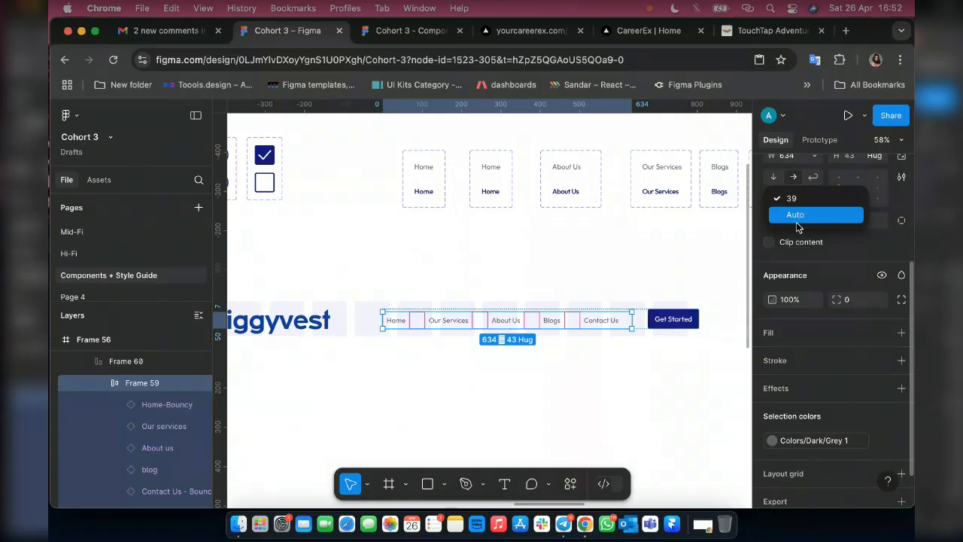
{"action": "left_click", "coordinate": [798, 218]}
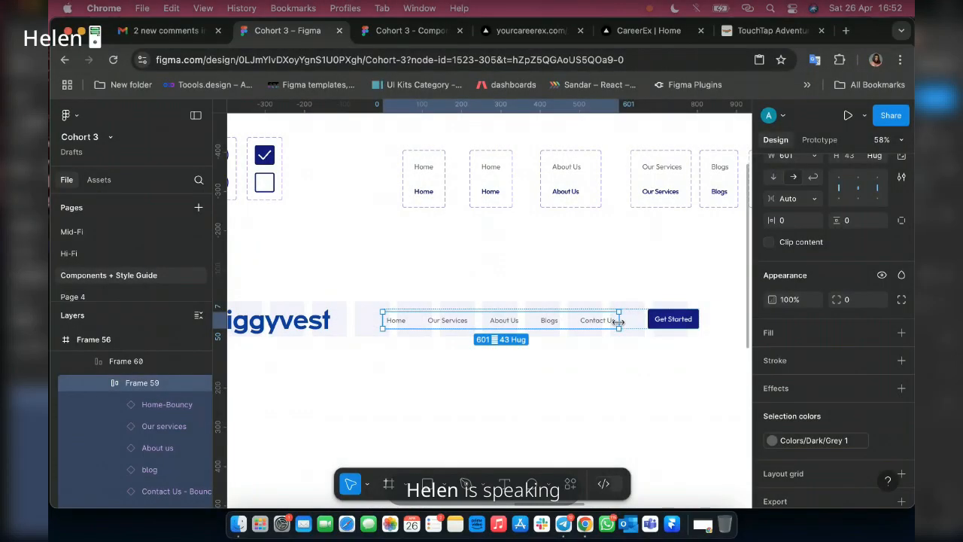
{"action": "left_click_drag", "start_coordinate": [618, 321], "coordinate": [616, 322]}
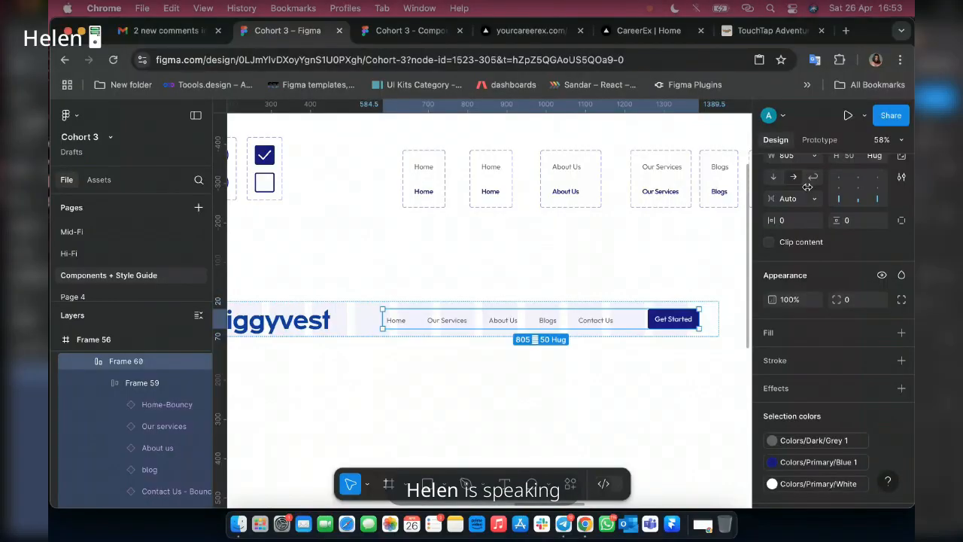
Center-align the links and Get Started button vertically in Frame 60 and narrow that frame to 748.
{"action": "left_click", "coordinate": [858, 191]}
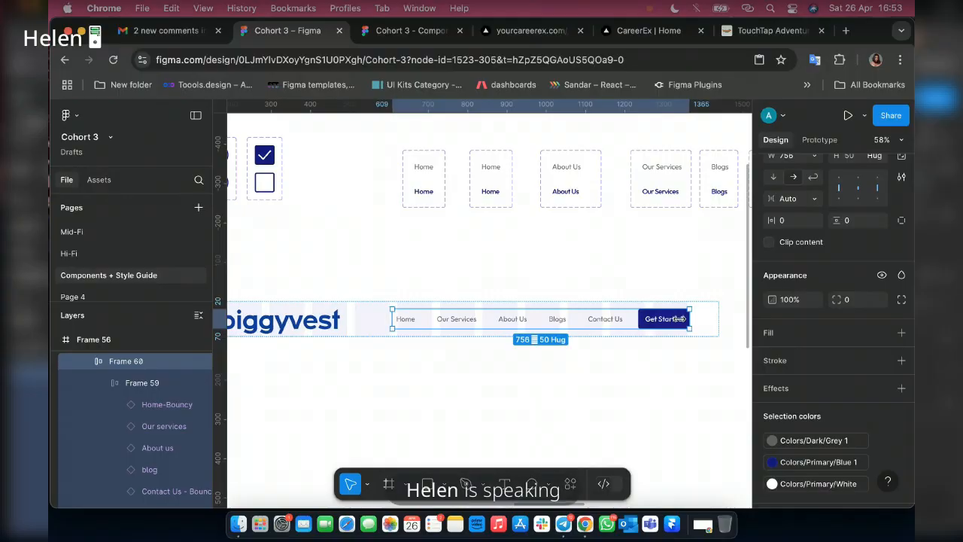
{"action": "left_click_drag", "start_coordinate": [679, 319], "coordinate": [678, 319]}
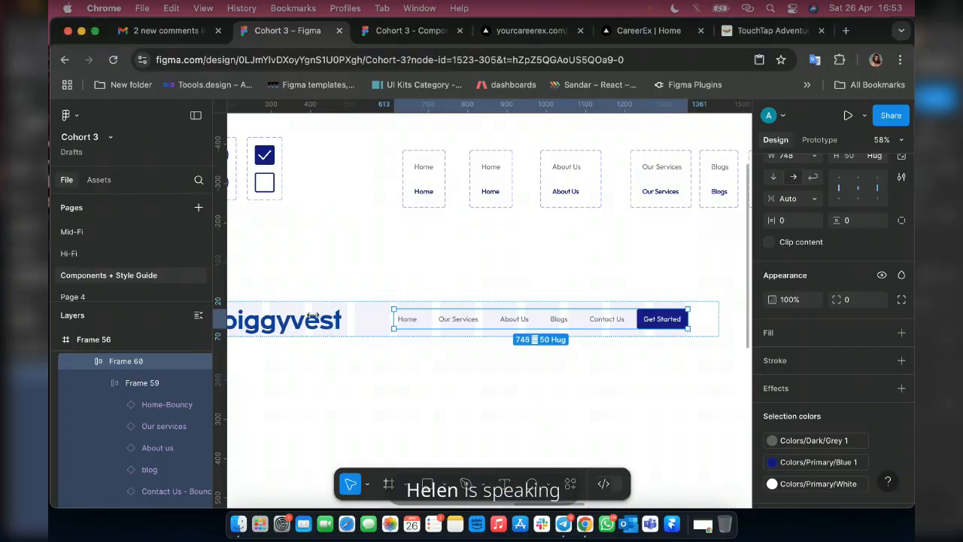
Narrow Frame 60 to 746 so the Get Started button ends flush with the last grid column.
{"action": "scroll", "coordinate": [314, 319], "scroll_direction": "left", "scroll_amount": 5}
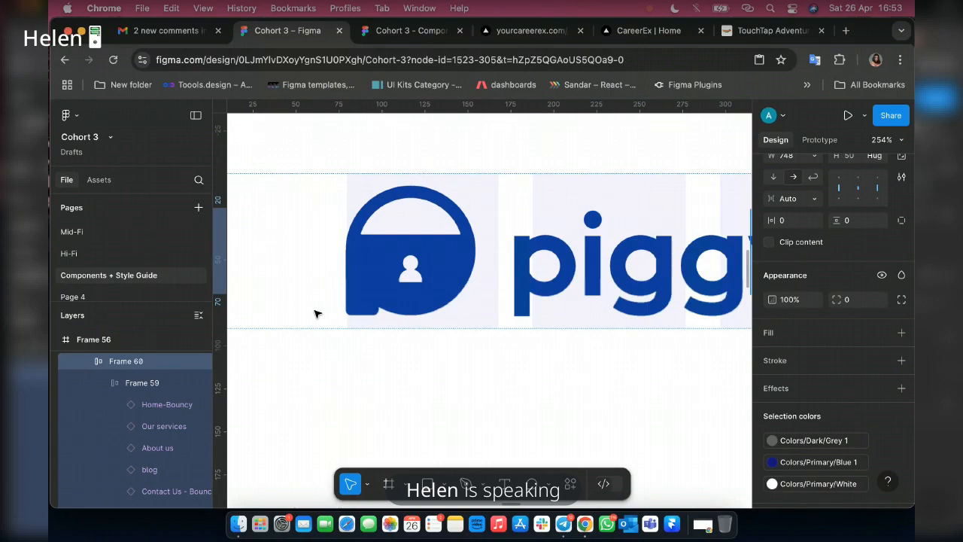
{"action": "scroll", "coordinate": [314, 314], "scroll_direction": "down", "scroll_amount": 10}
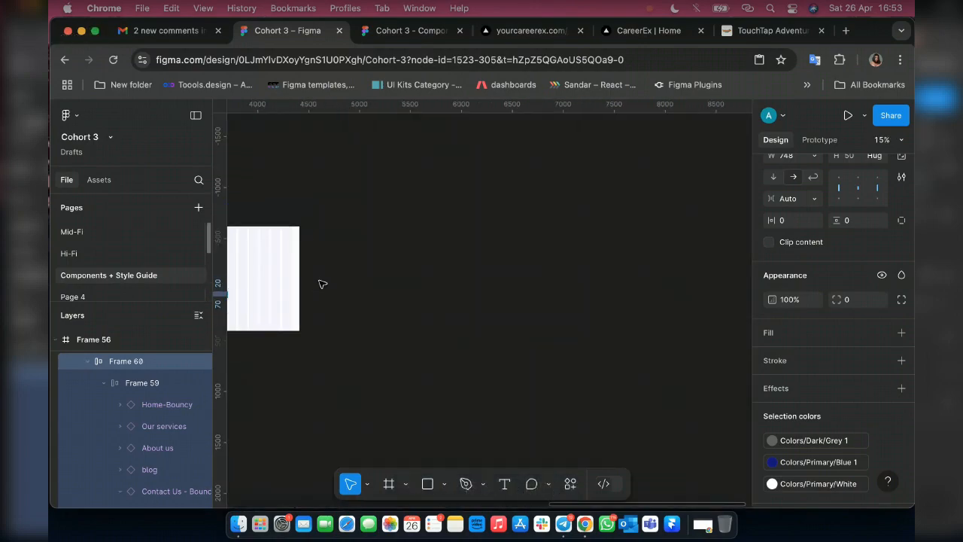
{"action": "scroll", "coordinate": [322, 284], "scroll_direction": "left", "scroll_amount": 10}
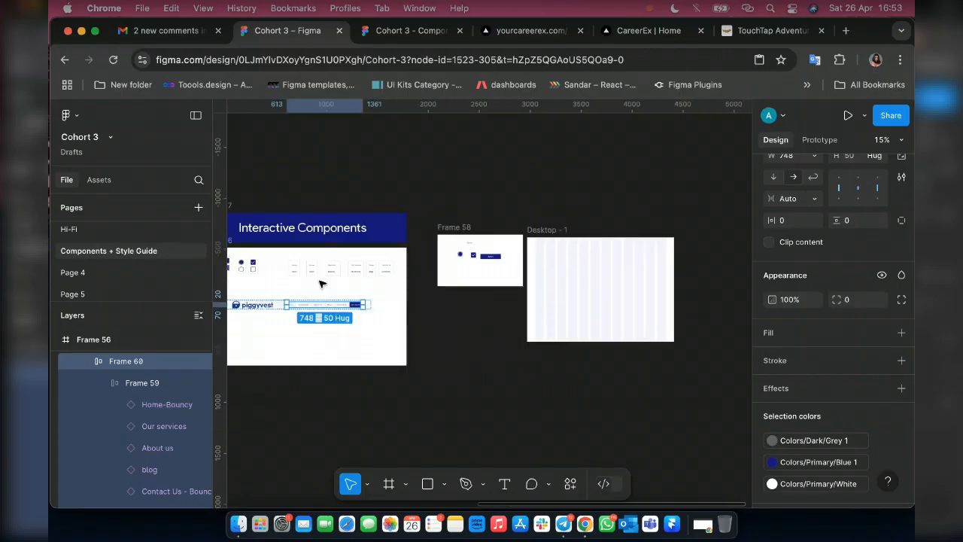
{"action": "scroll", "coordinate": [320, 284], "scroll_direction": "up", "scroll_amount": 15}
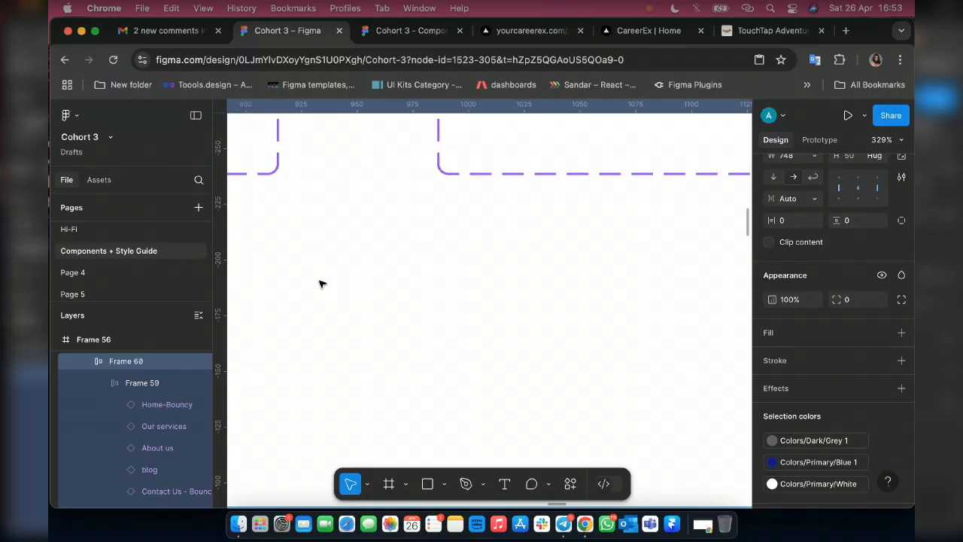
{"action": "scroll", "coordinate": [319, 284], "scroll_direction": "down", "scroll_amount": 10}
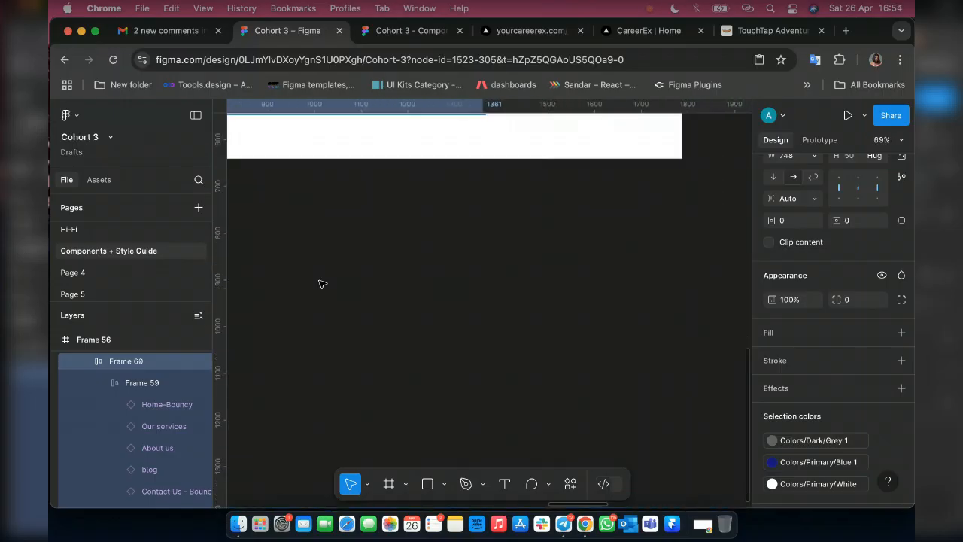
{"action": "scroll", "coordinate": [322, 284], "scroll_direction": "up", "scroll_amount": 5}
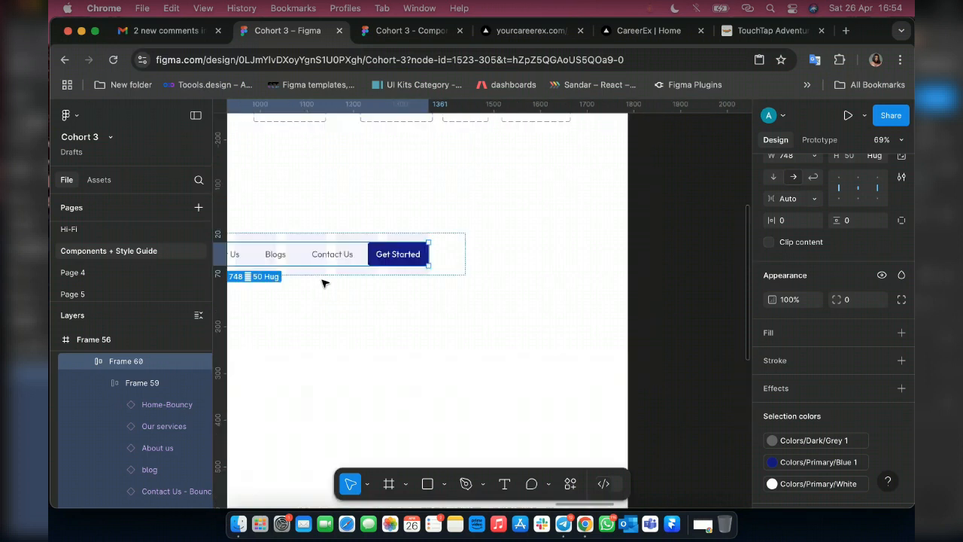
{"action": "scroll", "coordinate": [322, 283], "scroll_direction": "up", "scroll_amount": 5}
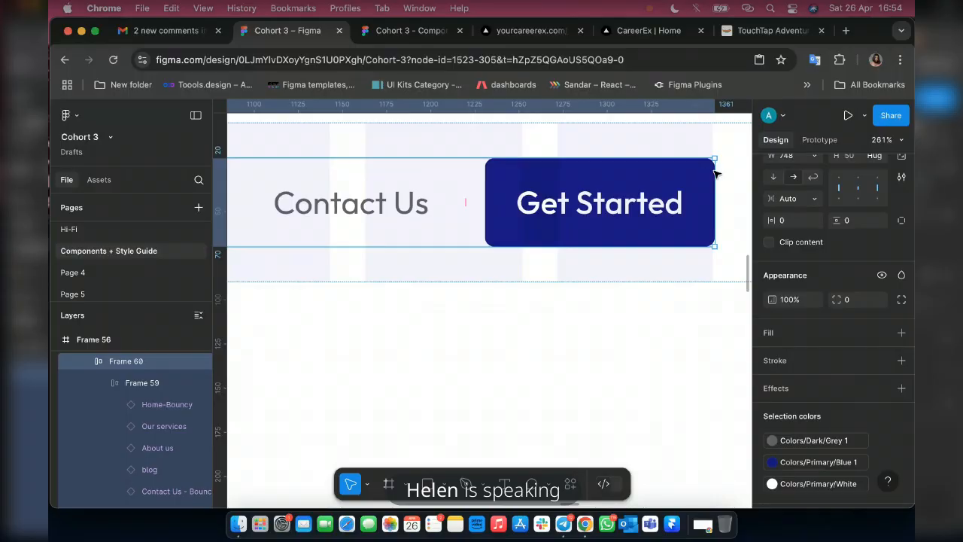
{"action": "scroll", "coordinate": [651, 239], "scroll_direction": "up", "scroll_amount": 5}
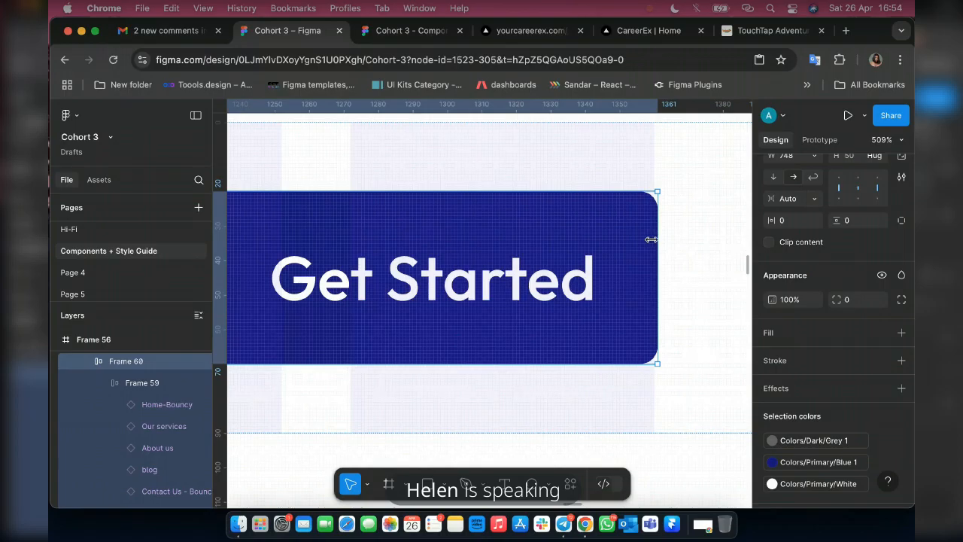
{"action": "left_click_drag", "start_coordinate": [652, 240], "coordinate": [652, 239]}
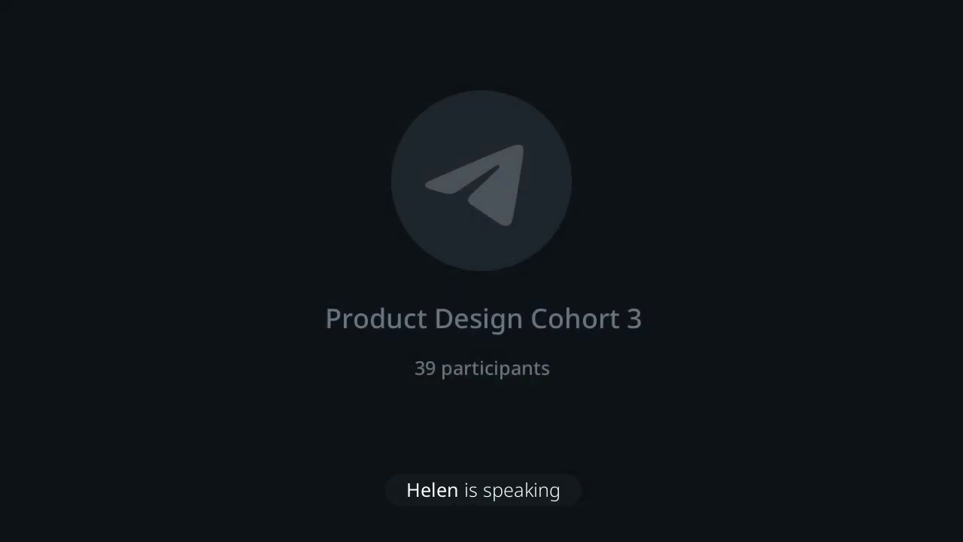
{"action": "scroll", "coordinate": [651, 239], "scroll_direction": "down", "scroll_amount": 3}
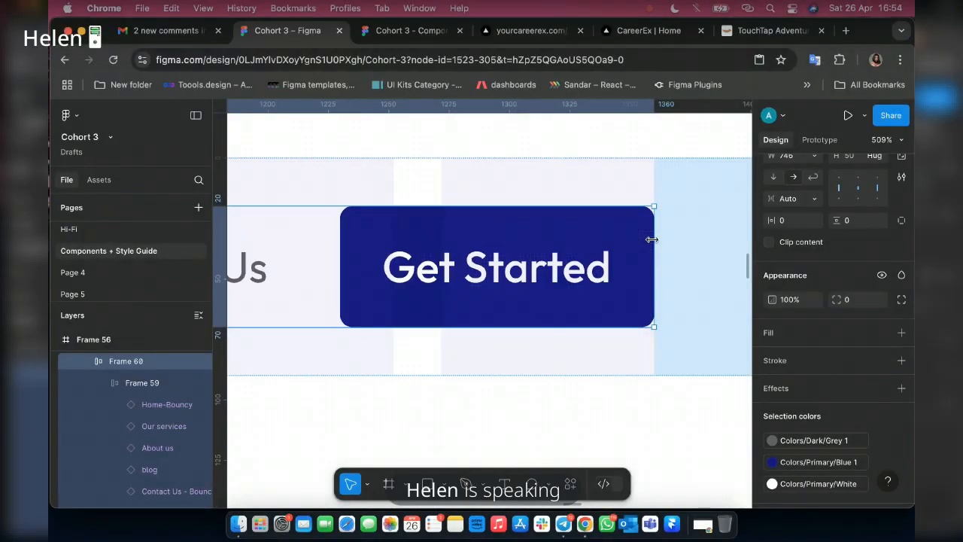
{"action": "scroll", "coordinate": [652, 239], "scroll_direction": "down", "scroll_amount": 5}
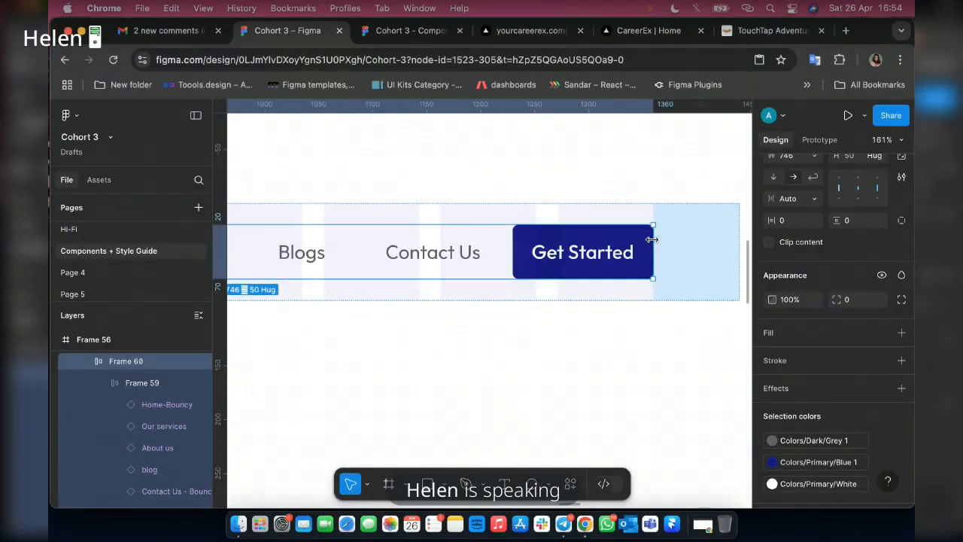
{"action": "scroll", "coordinate": [652, 239], "scroll_direction": "down", "scroll_amount": 2}
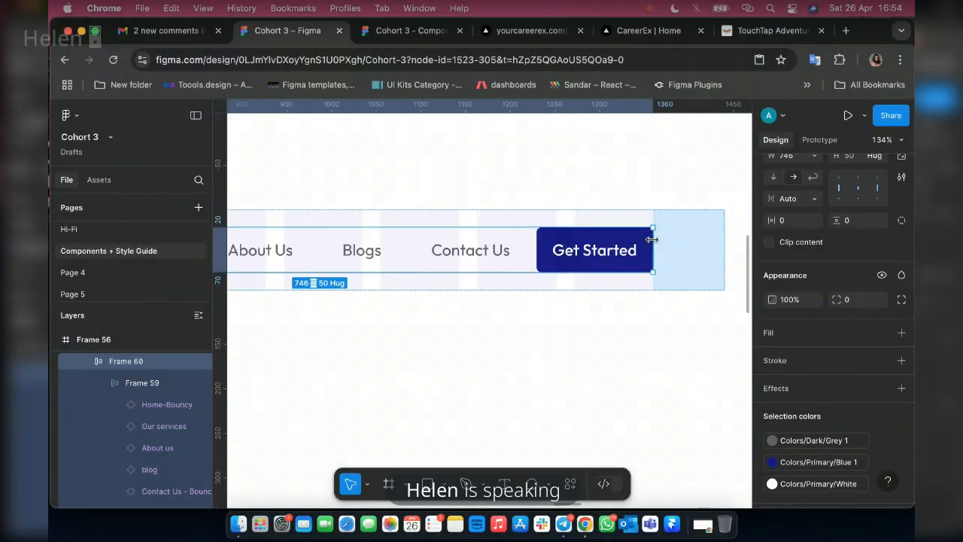
Try a 748 width on Frame 60 and return it to 746 against the last grid column.
{"action": "mouse_move", "coordinate": [652, 239]}
{"action": "left_mouse_down"}
{"action": "mouse_move", "coordinate": [685, 263]}
{"action": "mouse_move", "coordinate": [656, 246]}
{"action": "left_mouse_up"}
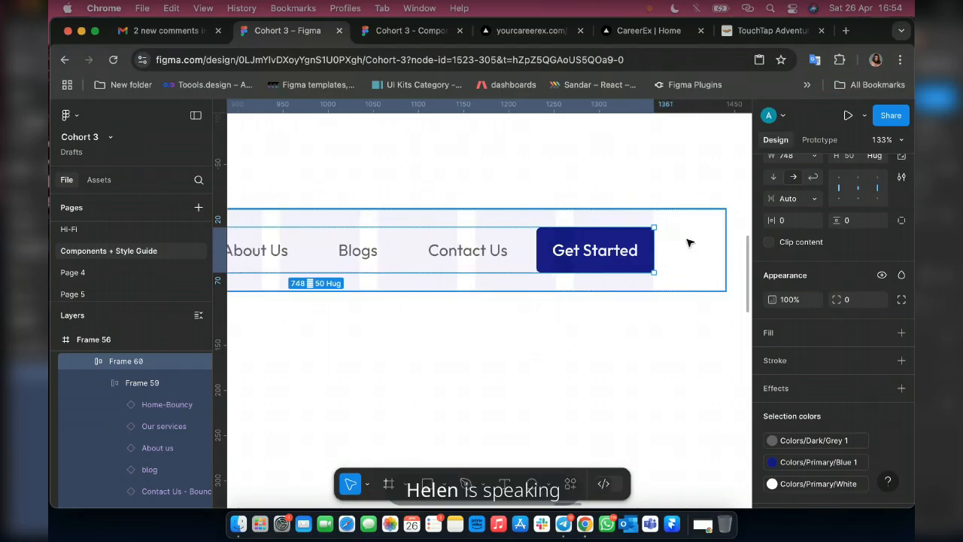
{"action": "key", "text": "alt"}
{"action": "scroll", "coordinate": [639, 245], "scroll_direction": "up", "scroll_amount": 4}
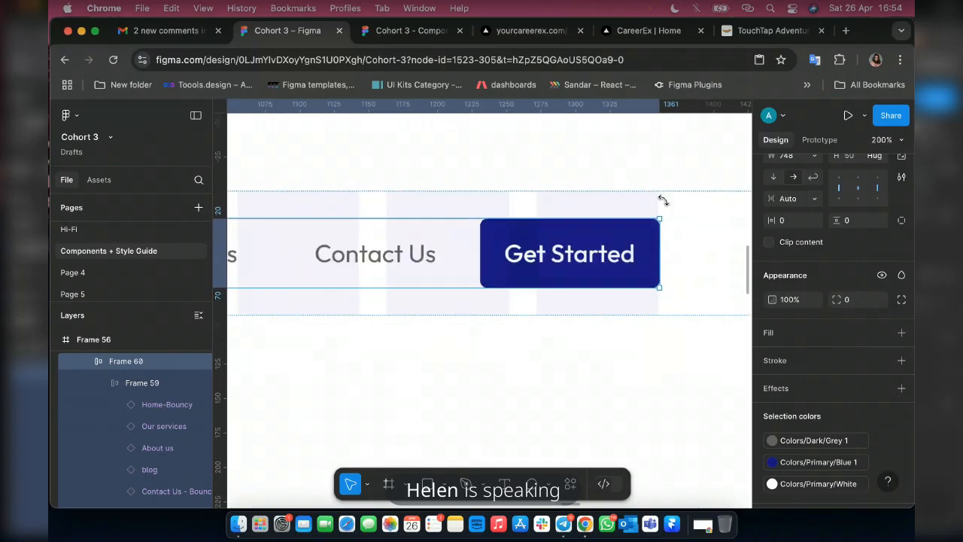
{"action": "scroll", "coordinate": [662, 199], "scroll_direction": "up", "scroll_amount": 5}
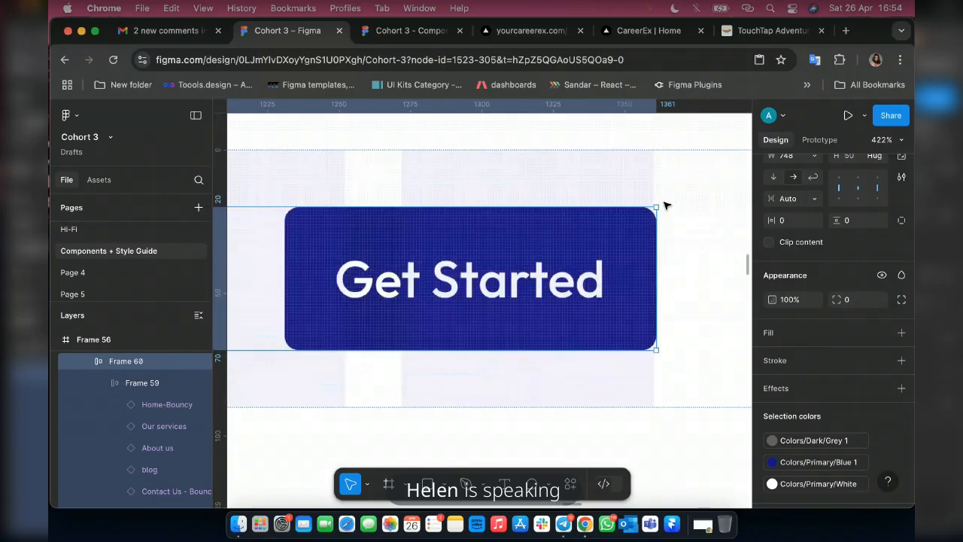
{"action": "scroll", "coordinate": [665, 205], "scroll_direction": "up", "scroll_amount": 2}
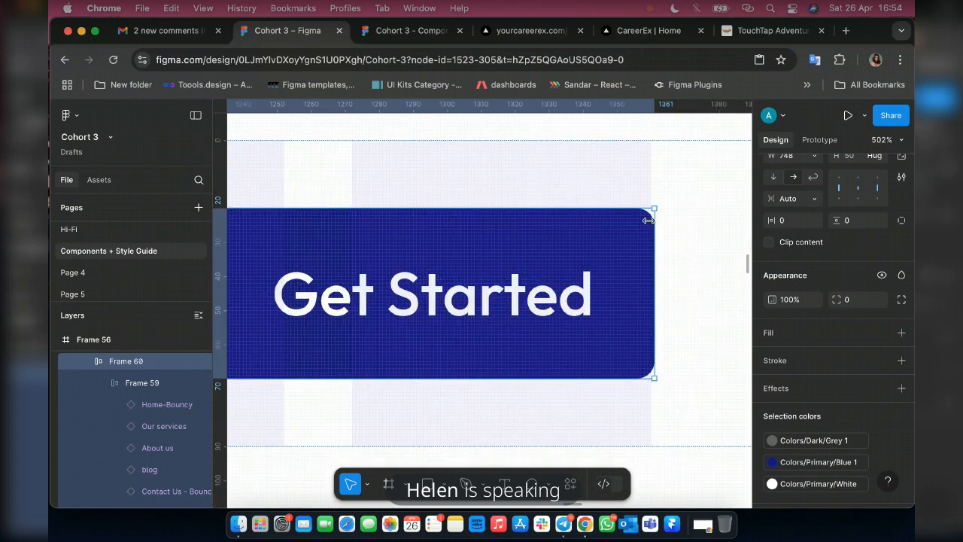
{"action": "left_click_drag", "start_coordinate": [647, 220], "coordinate": [644, 221]}
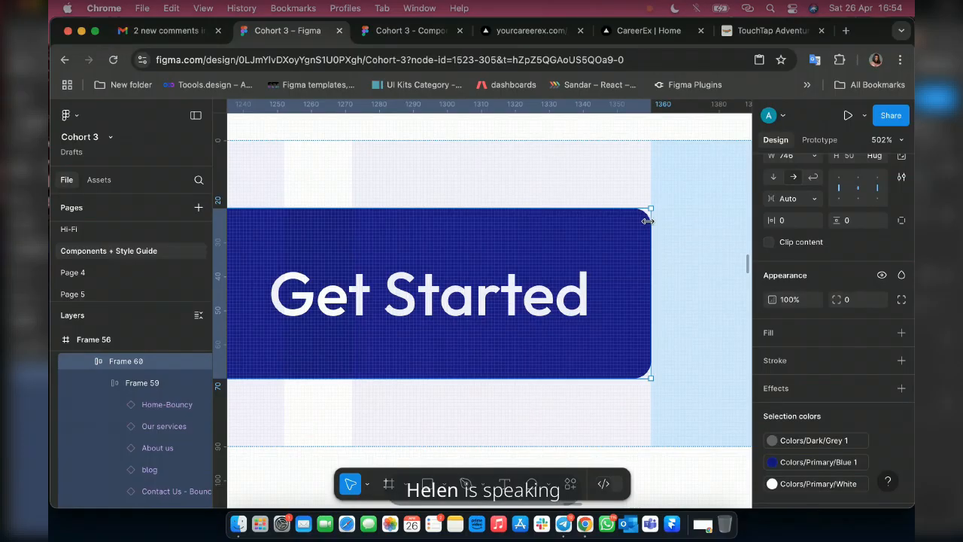
{"action": "scroll", "coordinate": [482, 258], "scroll_direction": "down", "scroll_amount": 5}
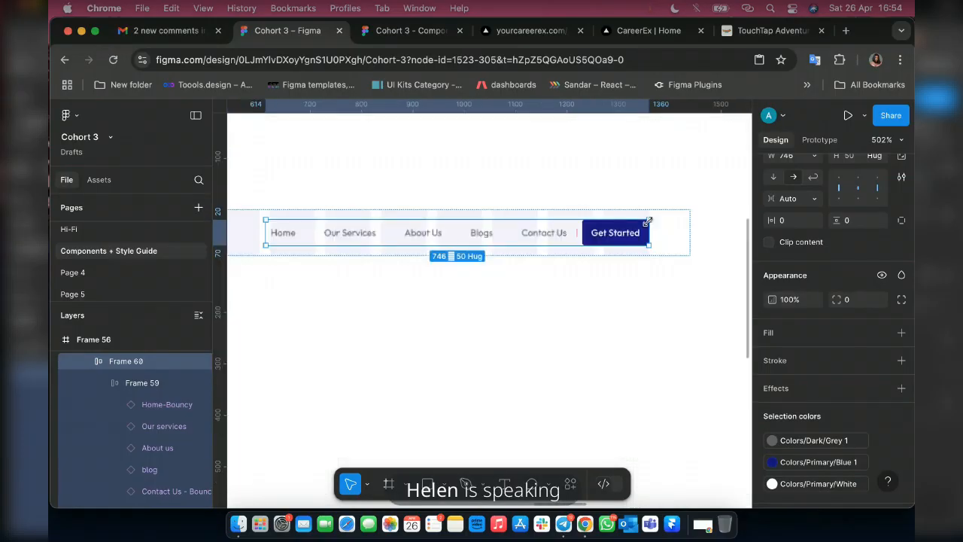
Set the height of the 1440-wide navigation bar frame to 100.
{"action": "scroll", "coordinate": [482, 258], "scroll_direction": "down", "scroll_amount": 3}
{"action": "left_click", "coordinate": [333, 223]}
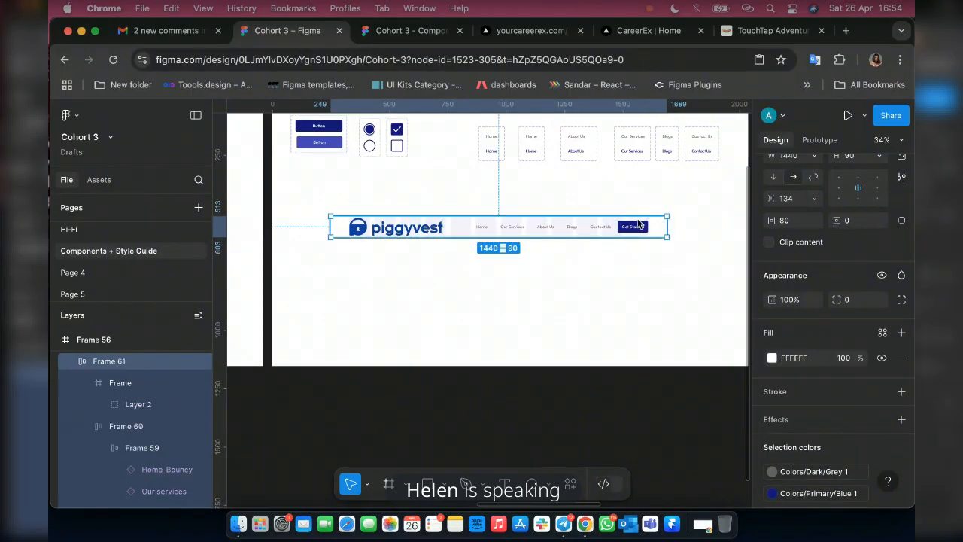
{"action": "scroll", "coordinate": [862, 234], "scroll_direction": "up", "scroll_amount": 3}
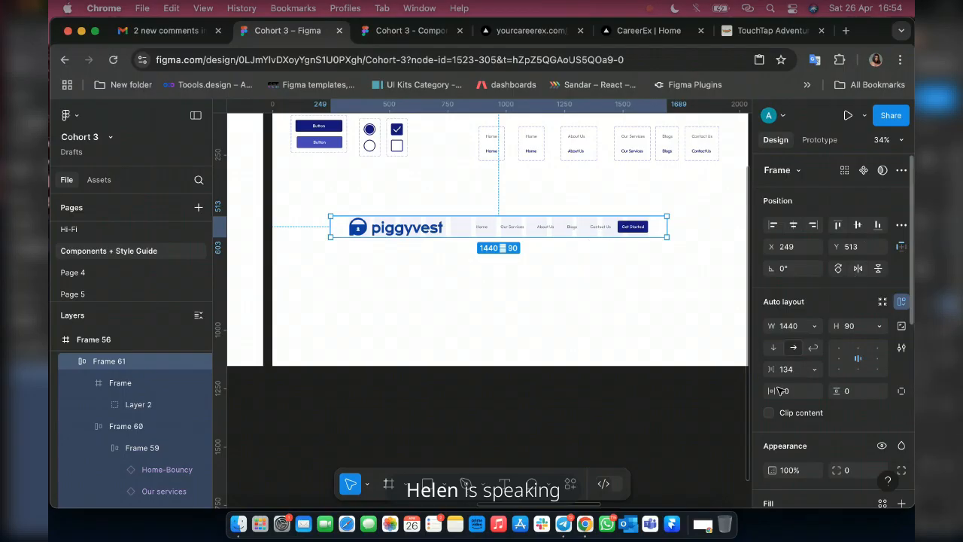
{"action": "left_click_drag", "start_coordinate": [780, 391], "coordinate": [839, 392]}
{"action": "left_click", "coordinate": [854, 329]}
{"action": "type", "text": "100"}
{"action": "key", "text": "Return"}
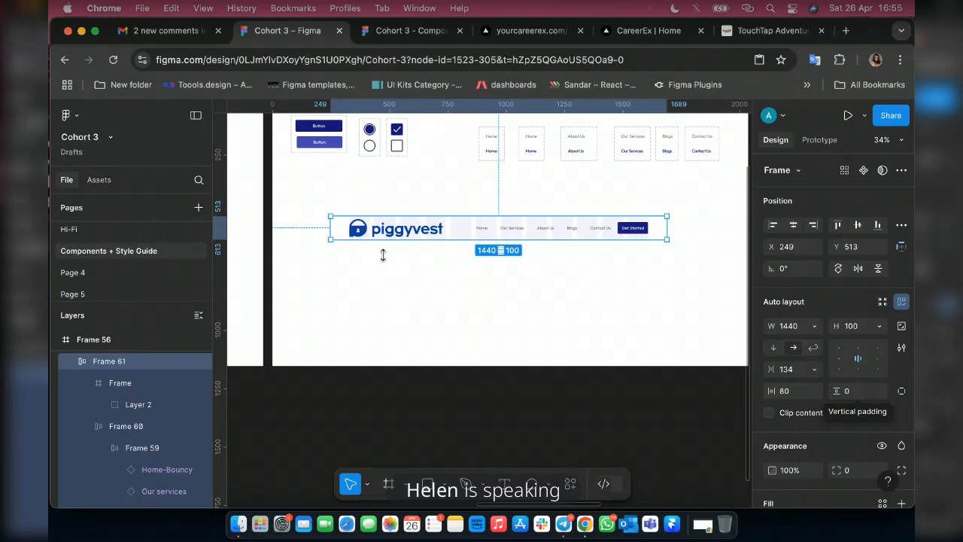
Rename the navigation bar frame, Frame 61, as Header.
{"action": "scroll", "coordinate": [383, 255], "scroll_direction": "down", "scroll_amount": 10}
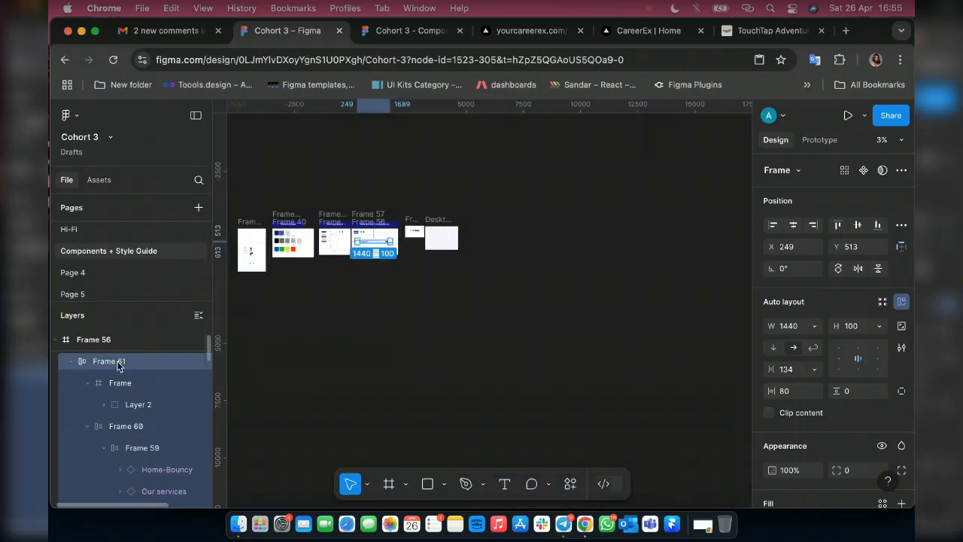
{"action": "double_click", "coordinate": [116, 362]}
{"action": "type", "text": "Header"}
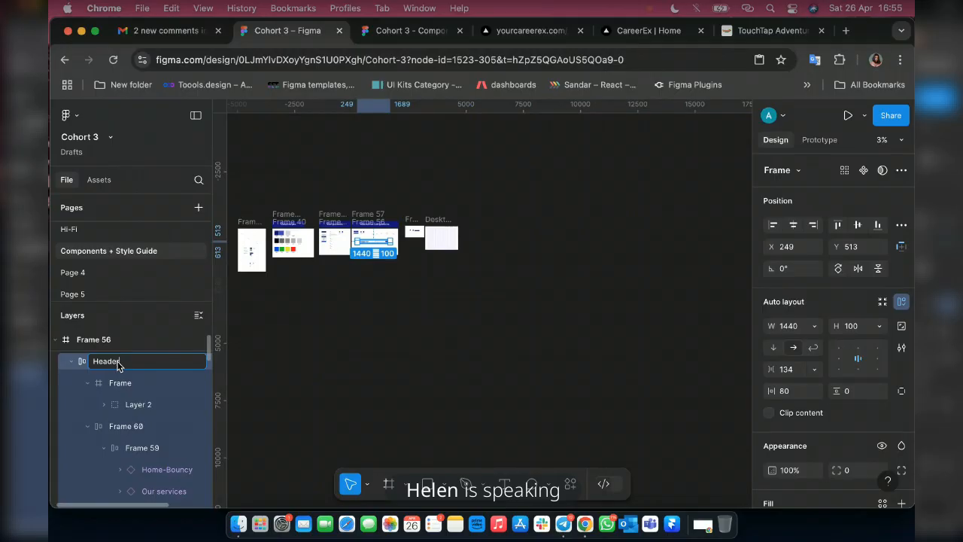
{"action": "key", "text": "Return"}
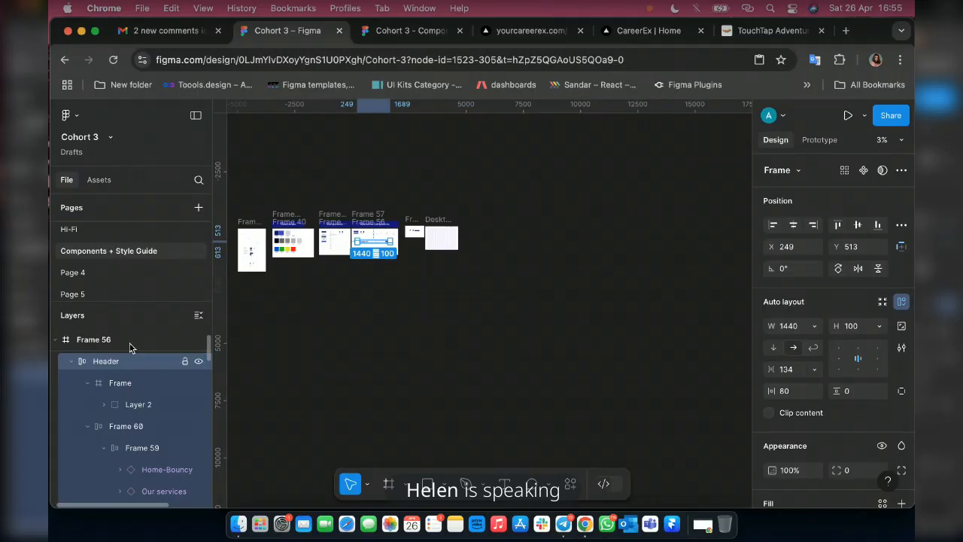
Move the Header into the Desktop - 1 frame at X 0, Y 0.
{"action": "scroll", "coordinate": [407, 234], "scroll_direction": "up", "scroll_amount": 5}
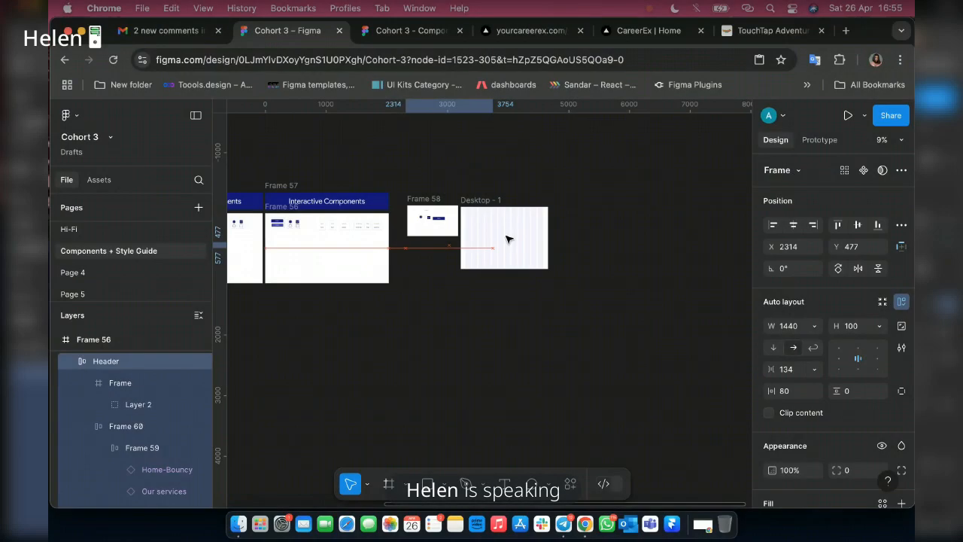
{"action": "left_click_drag", "start_coordinate": [507, 239], "coordinate": [508, 239]}
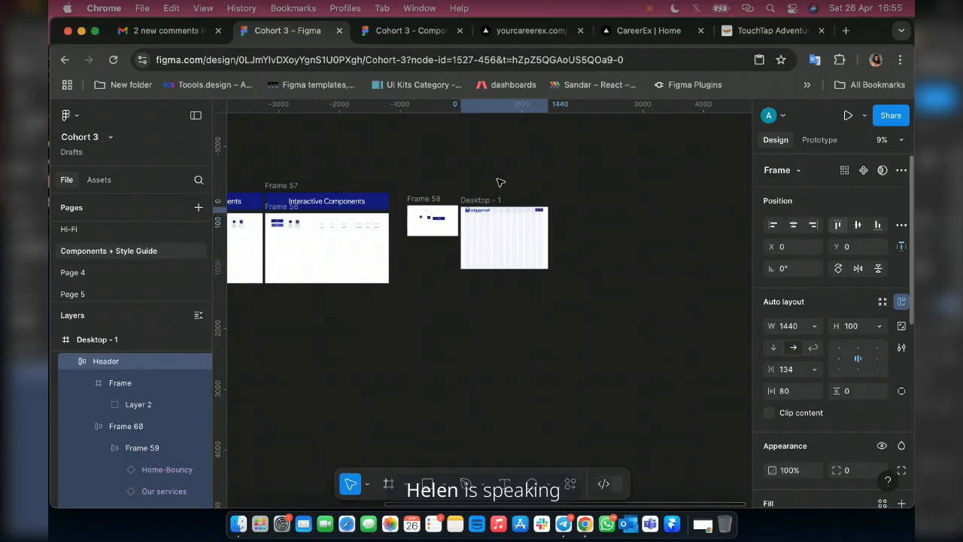
{"action": "scroll", "coordinate": [467, 200], "scroll_direction": "up", "scroll_amount": 10}
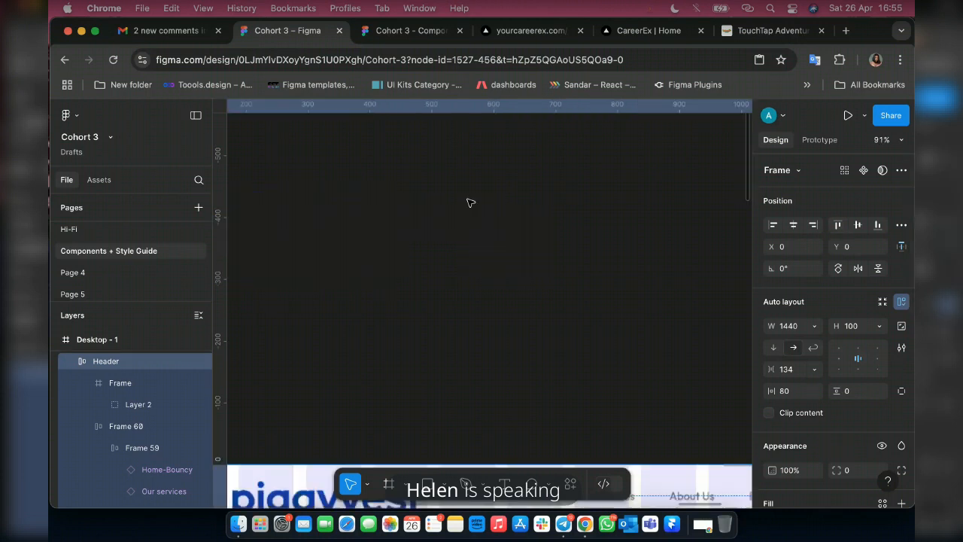
{"action": "scroll", "coordinate": [500, 308], "scroll_direction": "down", "scroll_amount": 3}
{"action": "scroll", "coordinate": [503, 312], "scroll_direction": "down", "scroll_amount": 3}
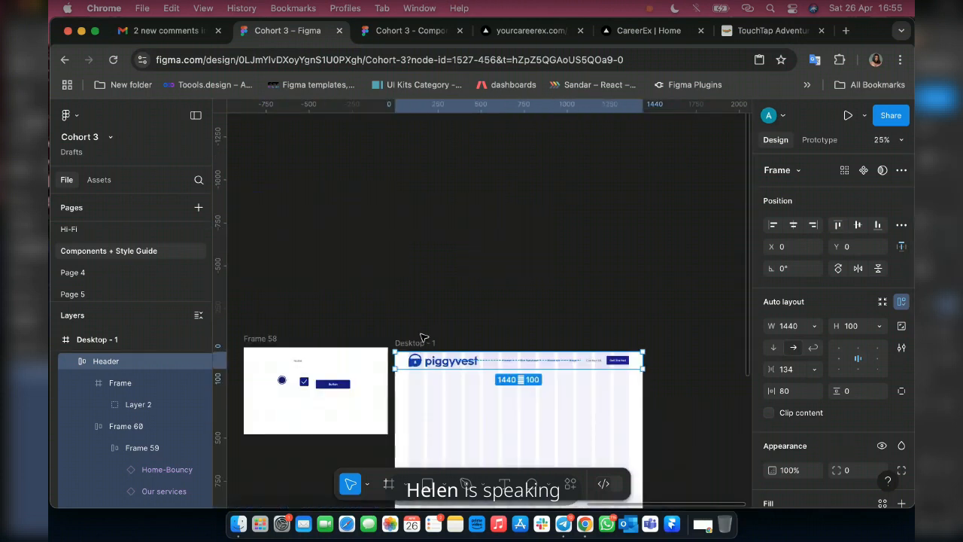
{"action": "scroll", "coordinate": [426, 338], "scroll_direction": "up", "scroll_amount": 2}
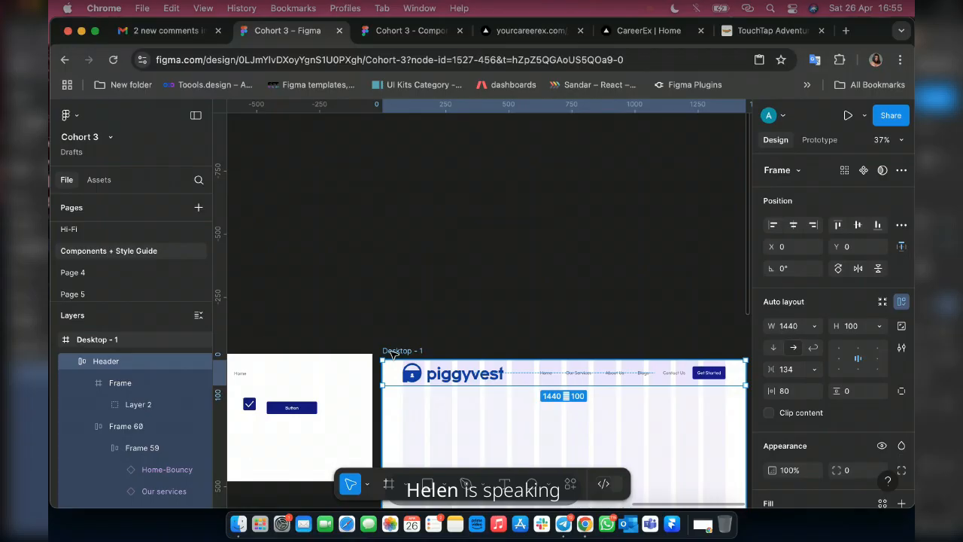
Present the Desktop - 1 frame in prototype view, scaled down to the window width with the interface hidden.
{"action": "left_click", "coordinate": [391, 351]}
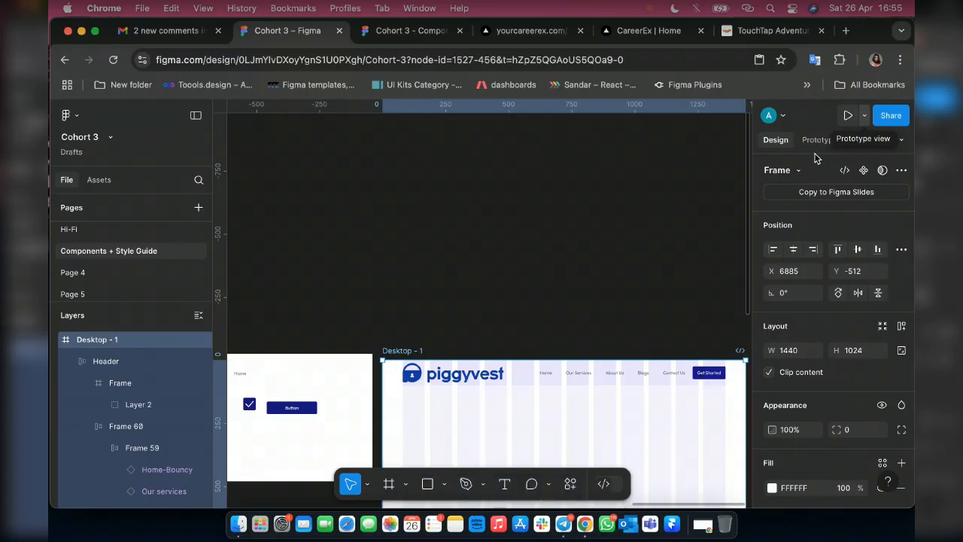
{"action": "left_click", "coordinate": [864, 115]}
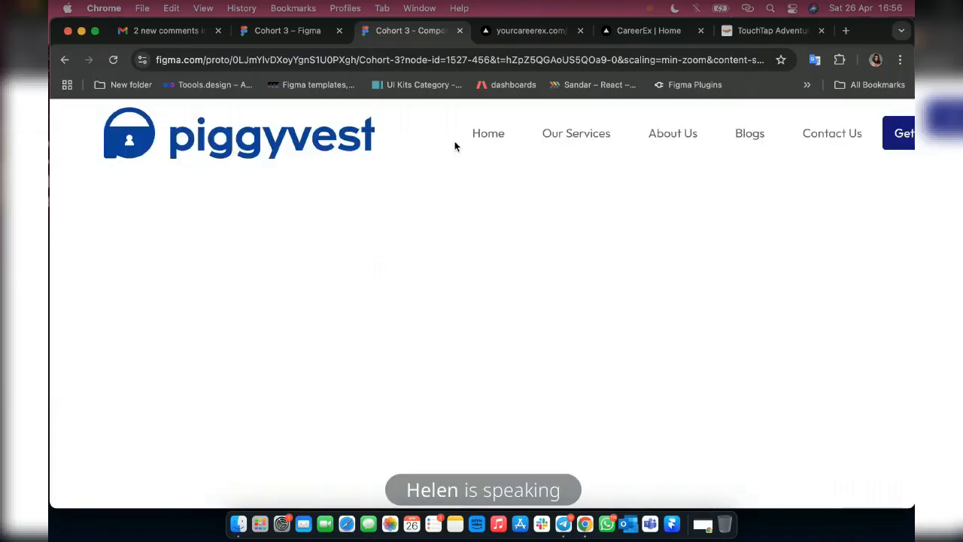
{"action": "mouse_move", "coordinate": [869, 121]}
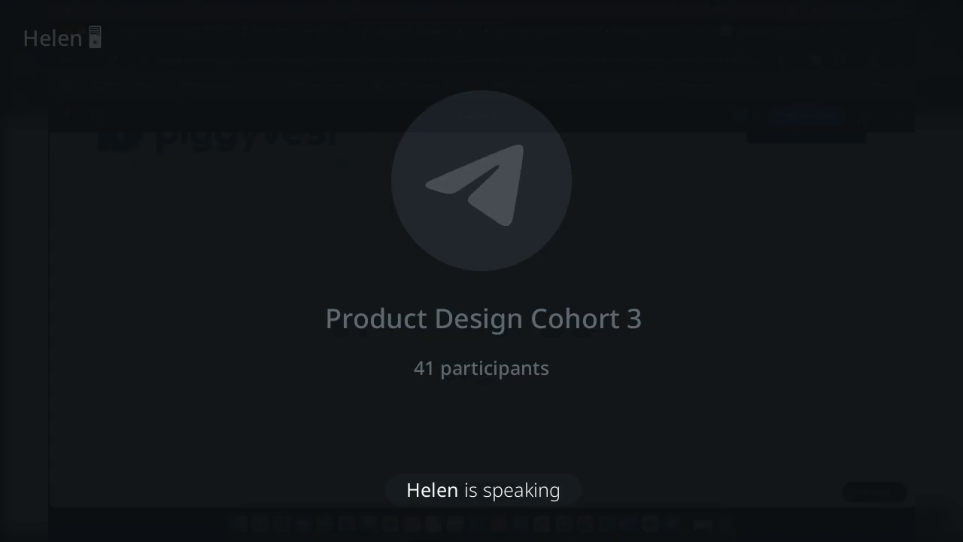
{"action": "key", "text": "super+backslash"}
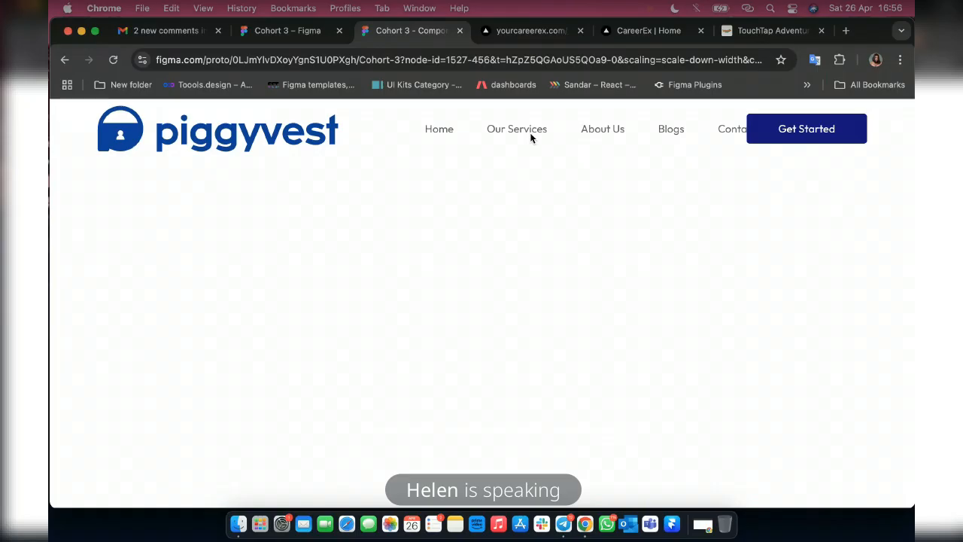
Return to the design file and scale the piggyvest logo frame in the Header proportionally to a width of 200.
{"action": "left_click", "coordinate": [301, 32]}
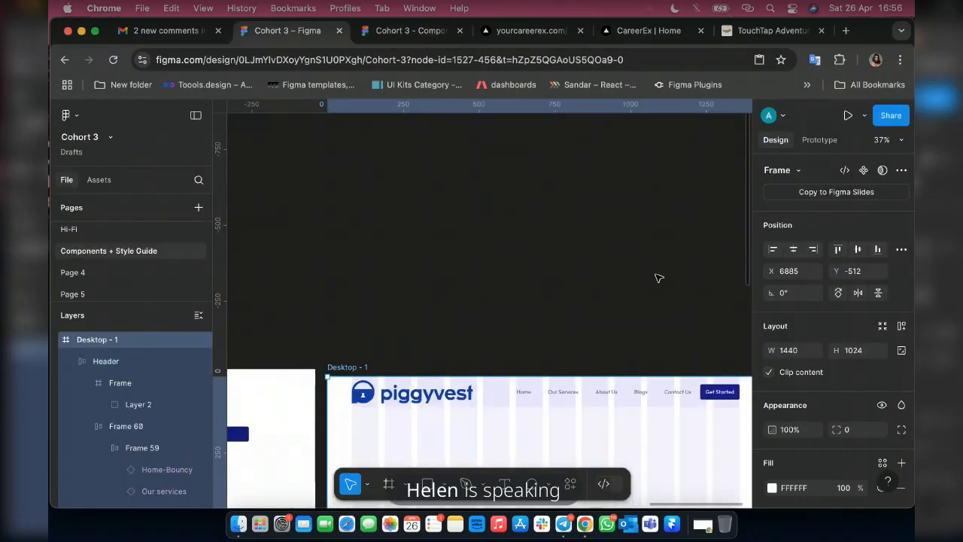
{"action": "scroll", "coordinate": [659, 277], "scroll_direction": "up", "scroll_amount": 2}
{"action": "scroll", "coordinate": [658, 278], "scroll_direction": "down", "scroll_amount": 2}
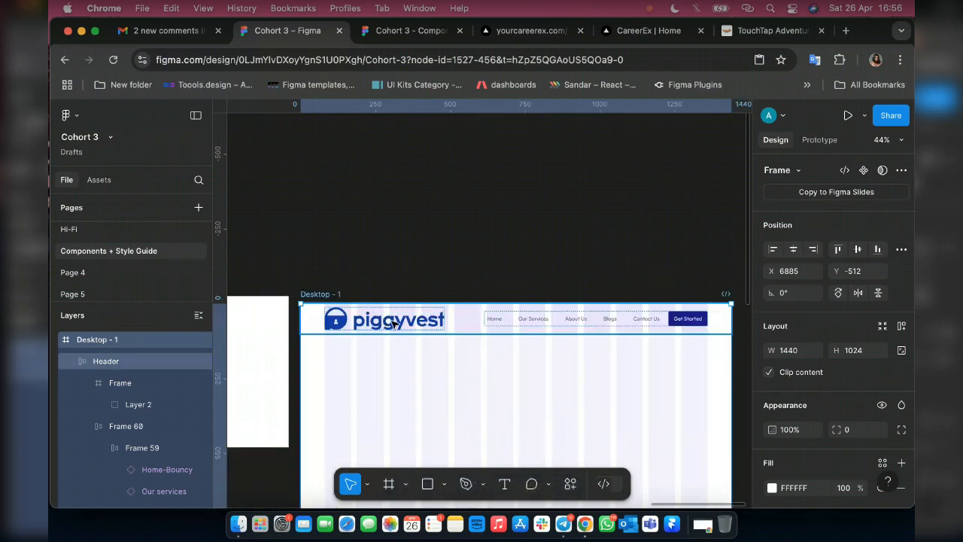
{"action": "left_click", "coordinate": [404, 321]}
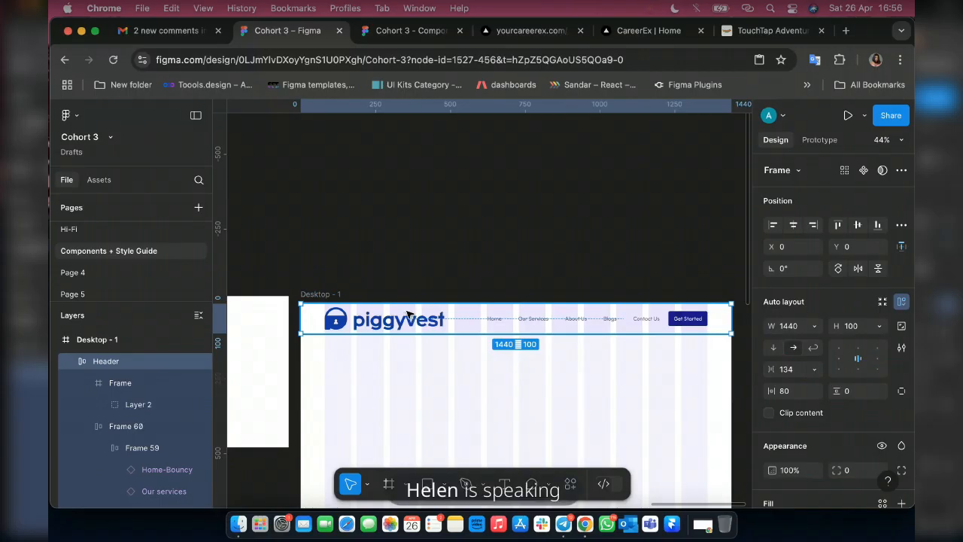
{"action": "double_click", "coordinate": [408, 314]}
{"action": "key", "text": "k"}
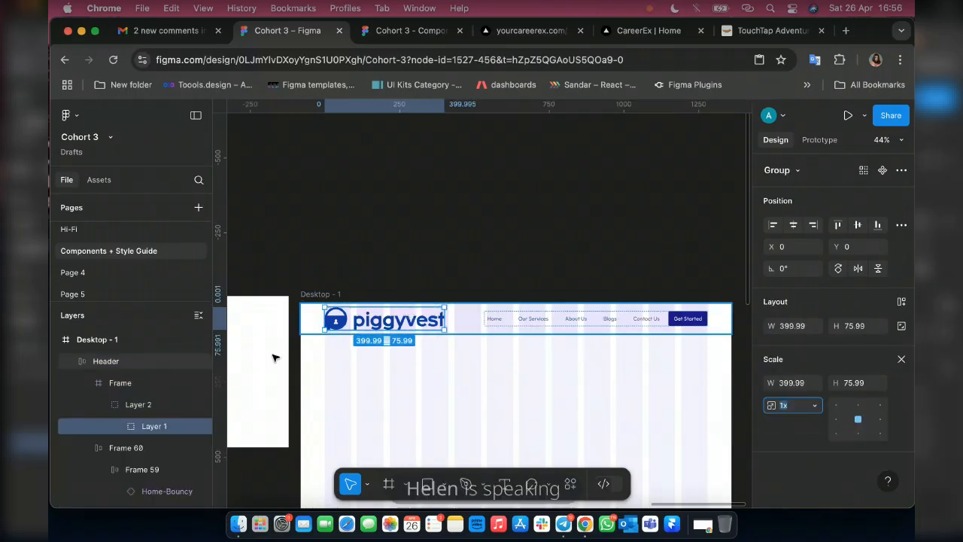
{"action": "left_click", "coordinate": [118, 382]}
{"action": "left_click", "coordinate": [795, 405]}
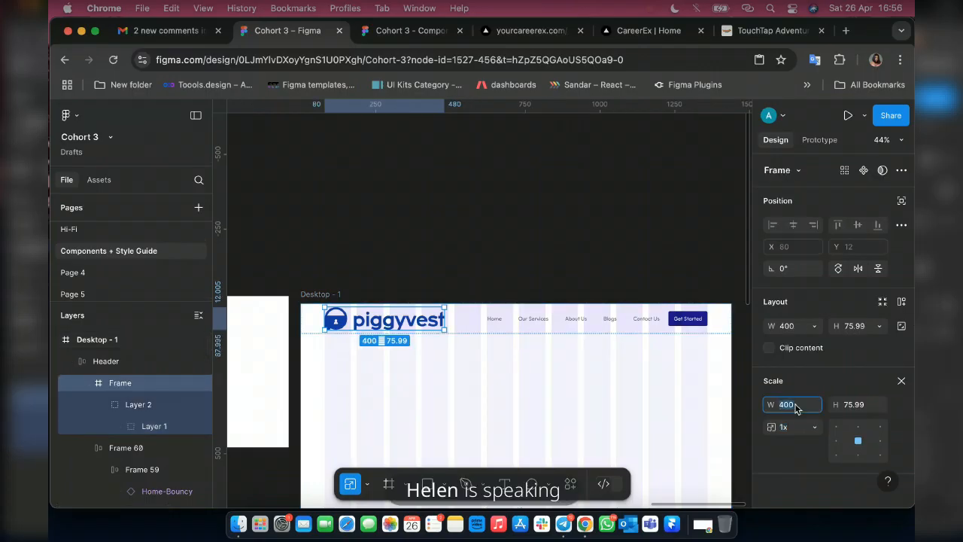
{"action": "type", "text": "200"}
{"action": "key", "text": "Return"}
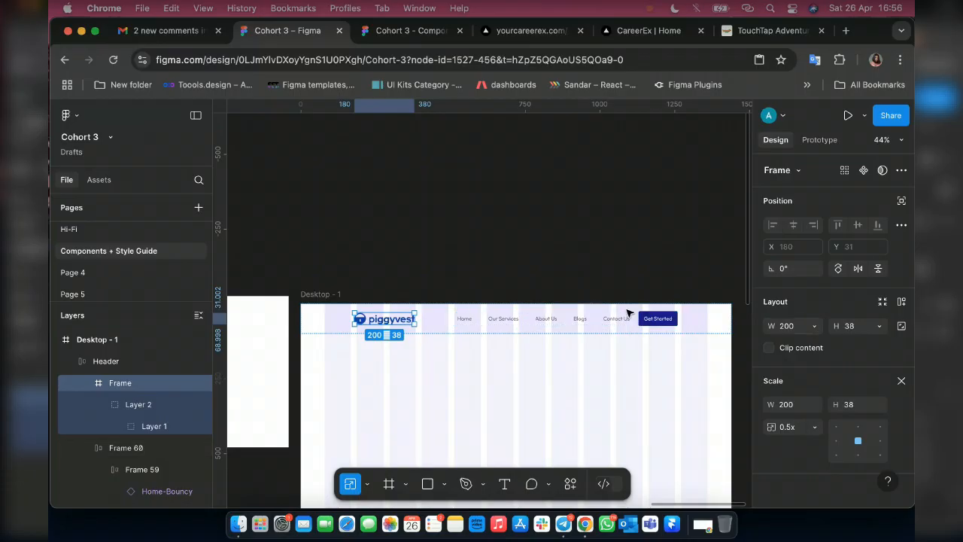
Set the Header's horizontal gap between the logo and the navigation group to Auto.
{"action": "left_click", "coordinate": [431, 322]}
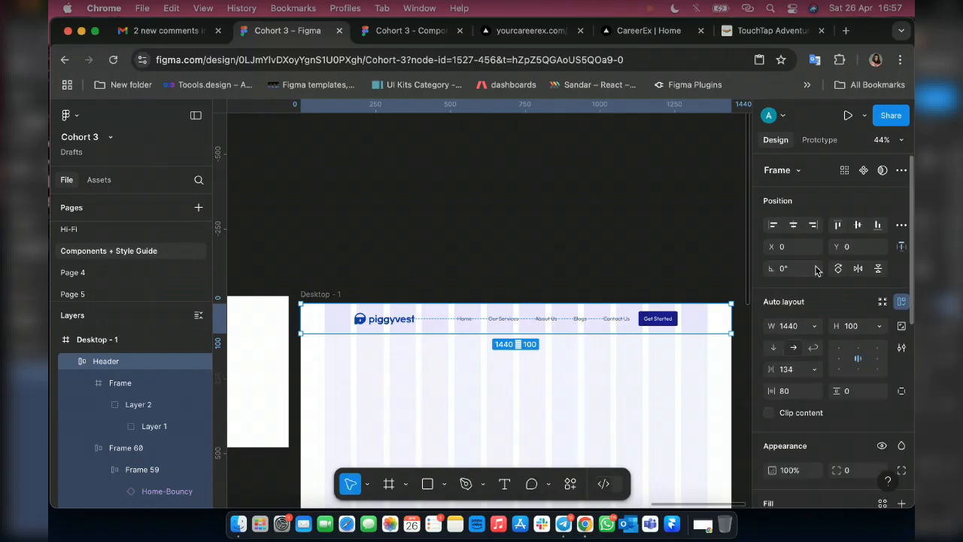
{"action": "left_click", "coordinate": [814, 371]}
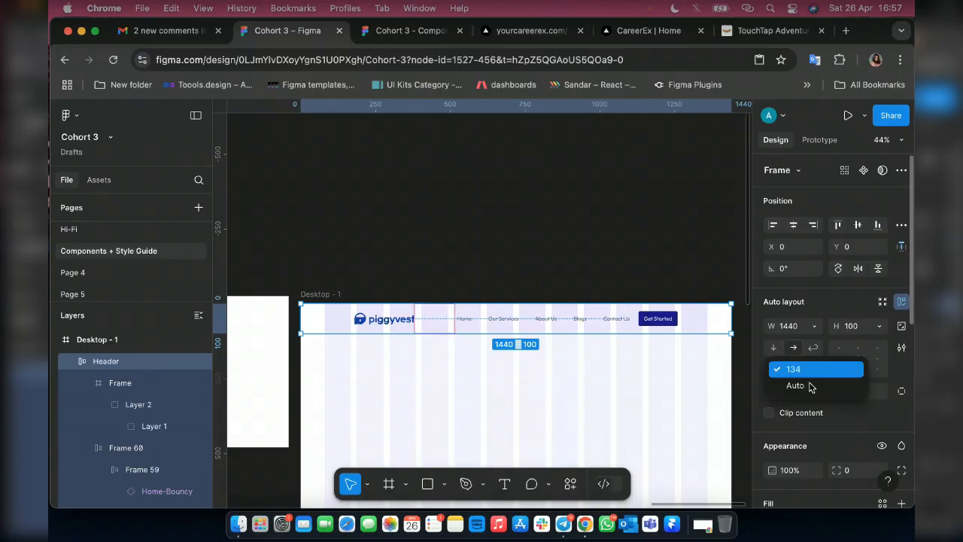
{"action": "left_click", "coordinate": [810, 386]}
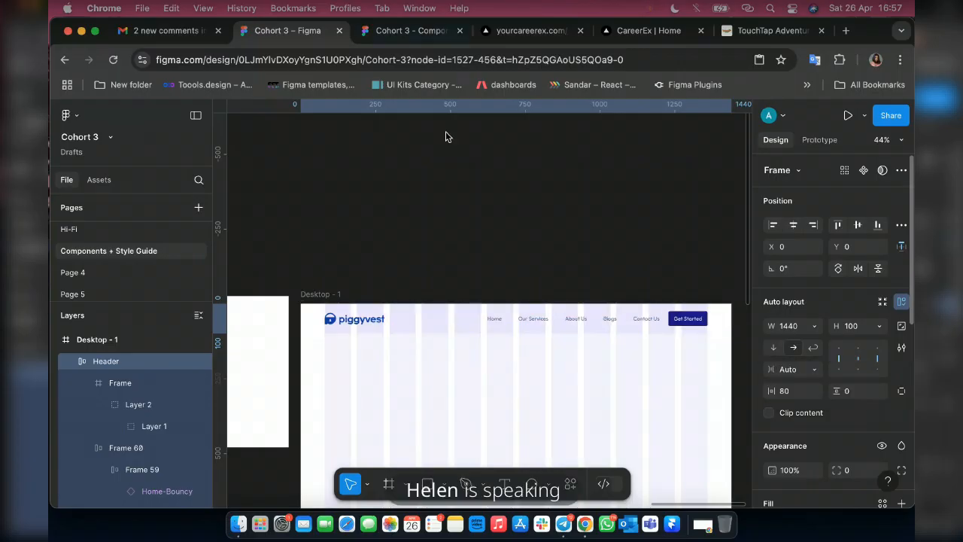
Widen Frame 60, holding the links and Get Started button, to 867 by extending its edge toward the logo.
{"action": "double_click", "coordinate": [641, 324]}
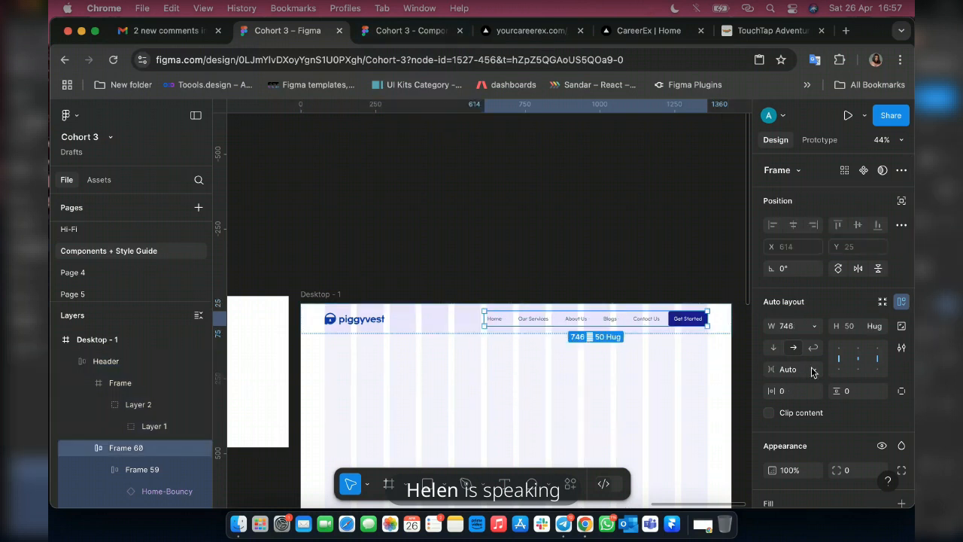
{"action": "left_click", "coordinate": [816, 370]}
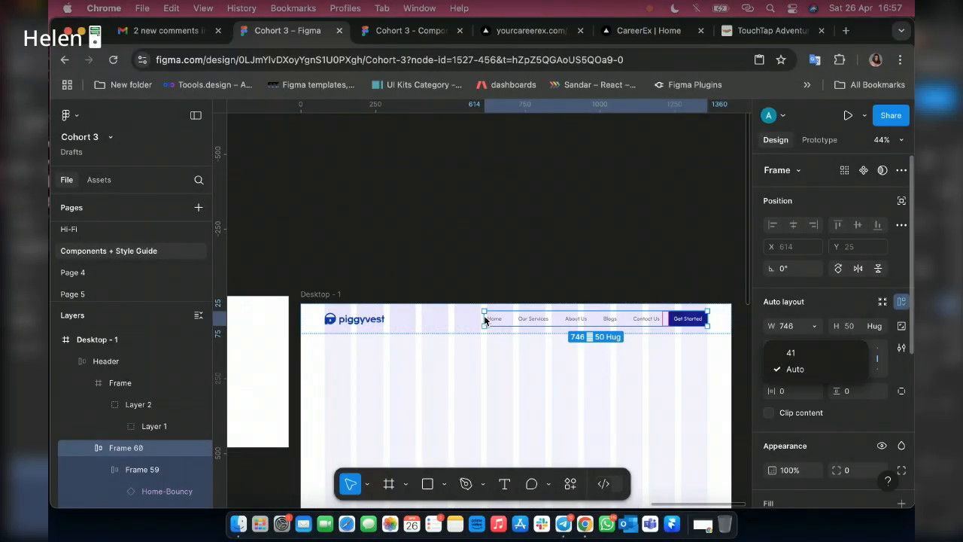
{"action": "left_click", "coordinate": [484, 320]}
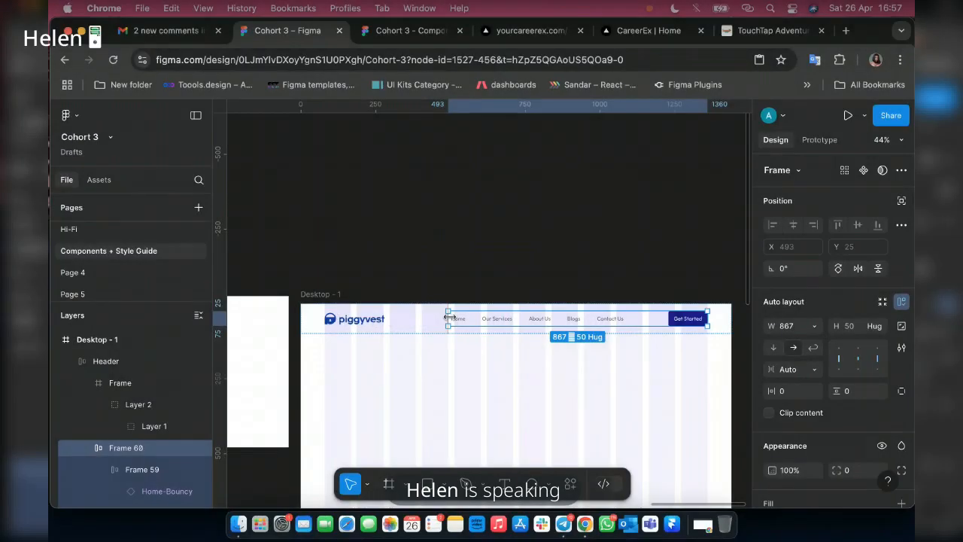
Reload the prototype preview to check the header layout and return to the design file.
{"action": "left_click", "coordinate": [410, 30]}
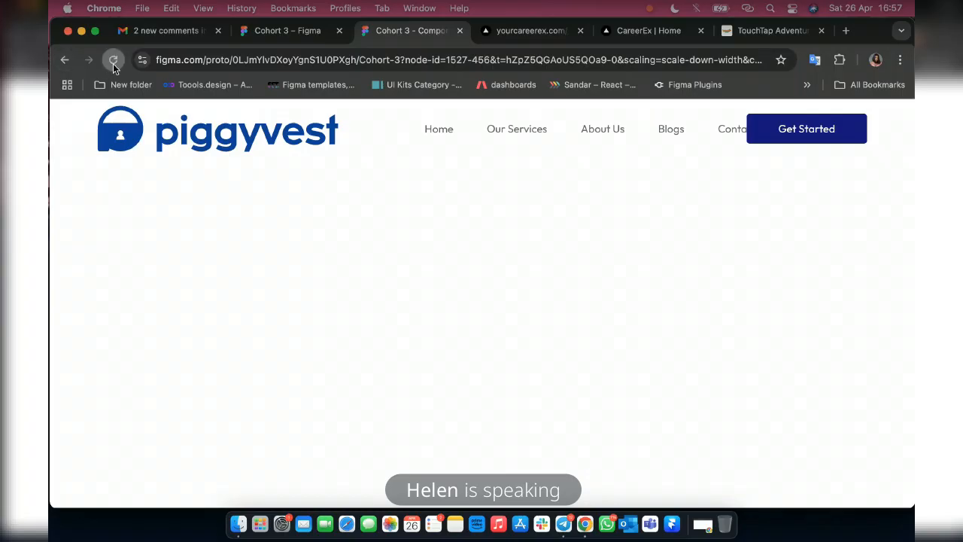
{"action": "left_click", "coordinate": [112, 61]}
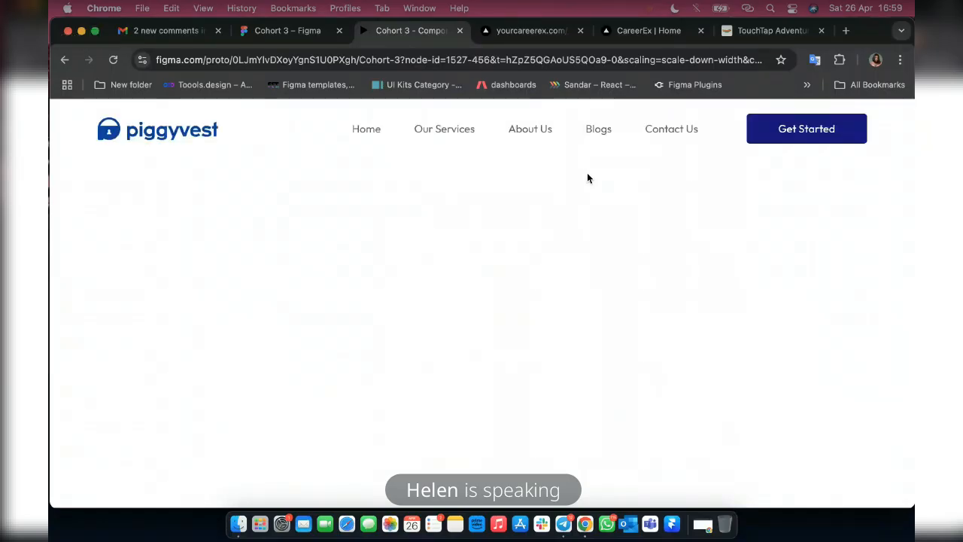
{"action": "left_click", "coordinate": [277, 31]}
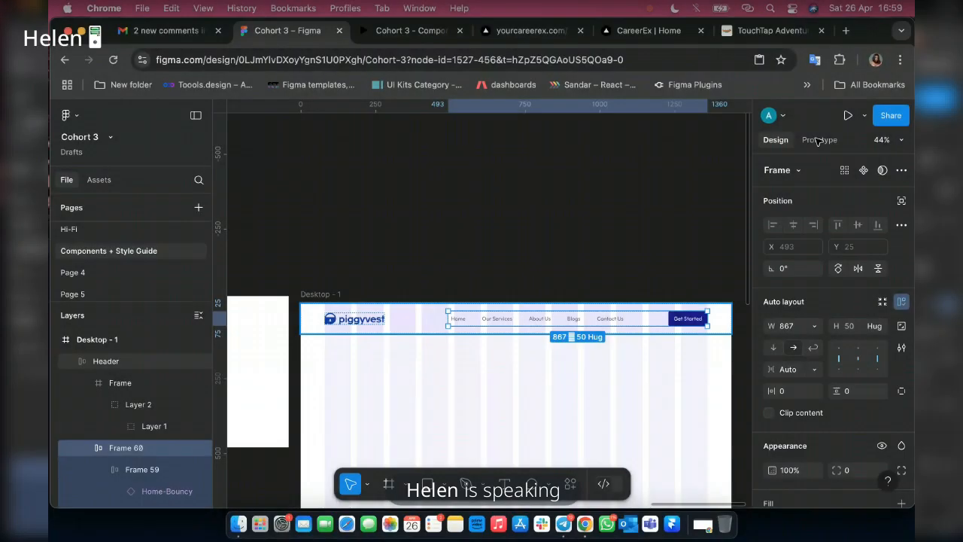
Set the Header's scroll position to Fixed (stay in place) and switch to the prototype preview.
{"action": "key", "text": "shift+Return"}
{"action": "left_click", "coordinate": [818, 140]}
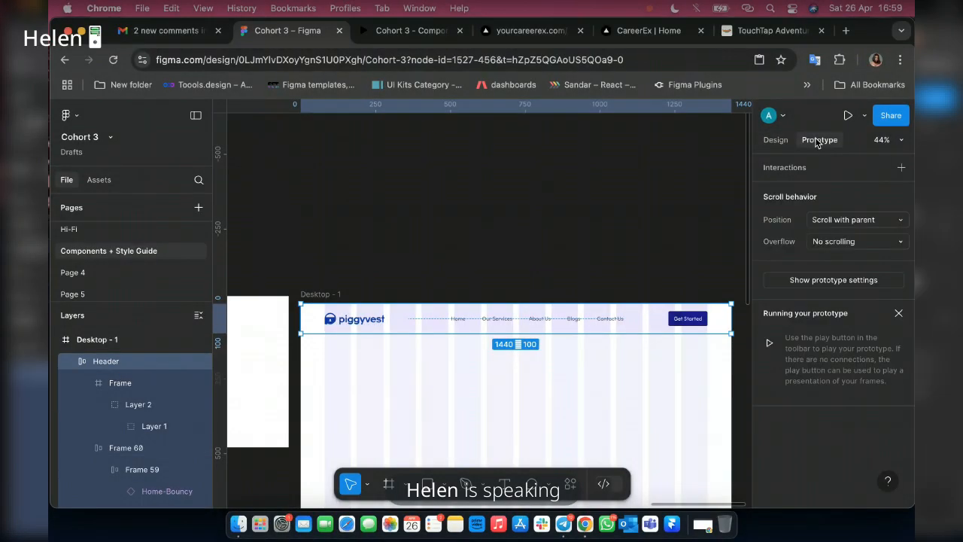
{"action": "left_click", "coordinate": [859, 223]}
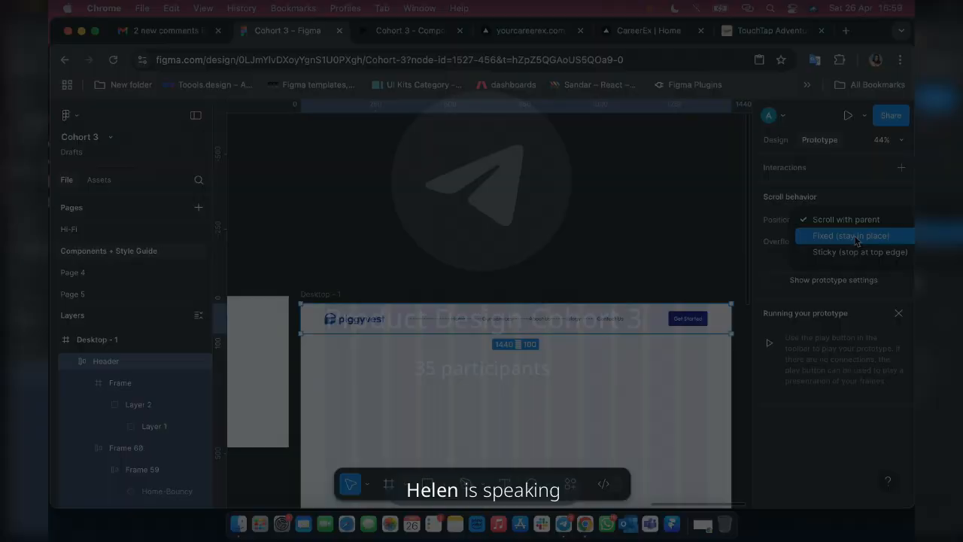
{"action": "left_click", "coordinate": [851, 236]}
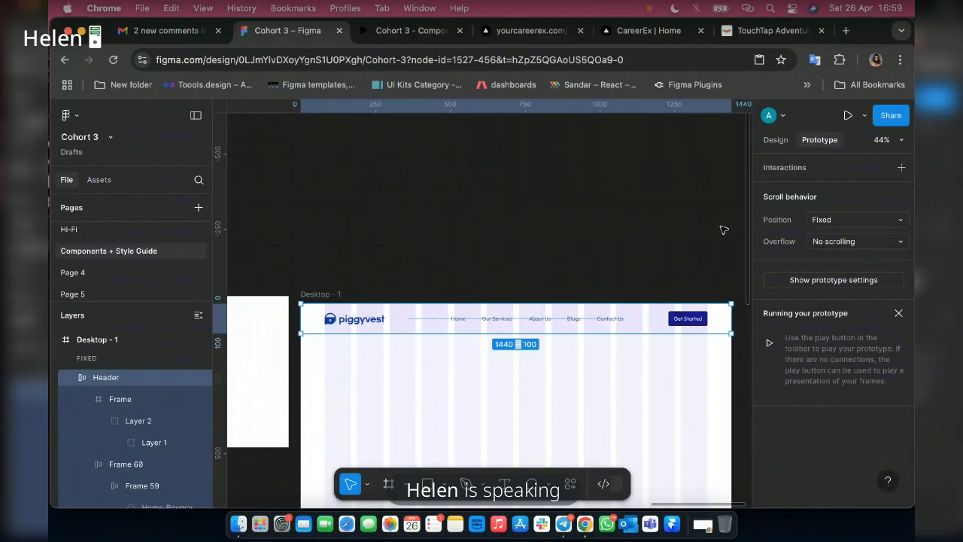
{"action": "left_click", "coordinate": [406, 33]}
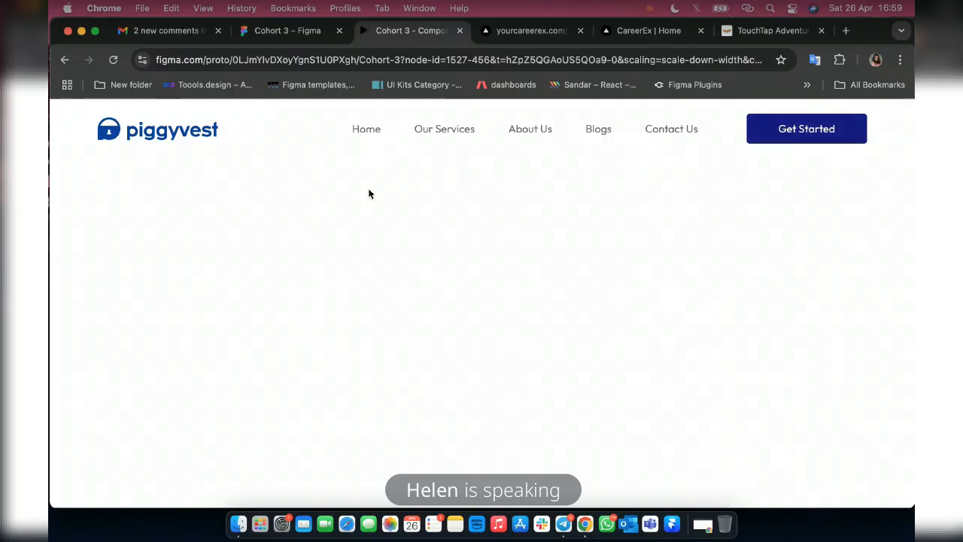
Switch to Telegram to read the recent messages in the Product Design Cohort 3 General chat, and return to the prototype preview.
{"action": "left_click", "coordinate": [564, 524]}
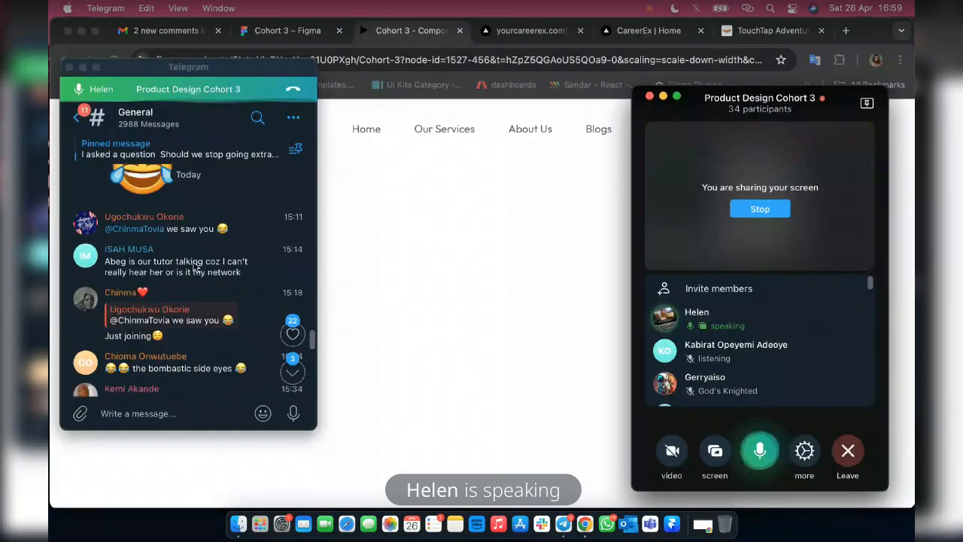
{"action": "scroll", "coordinate": [194, 264], "scroll_direction": "down", "scroll_amount": 15}
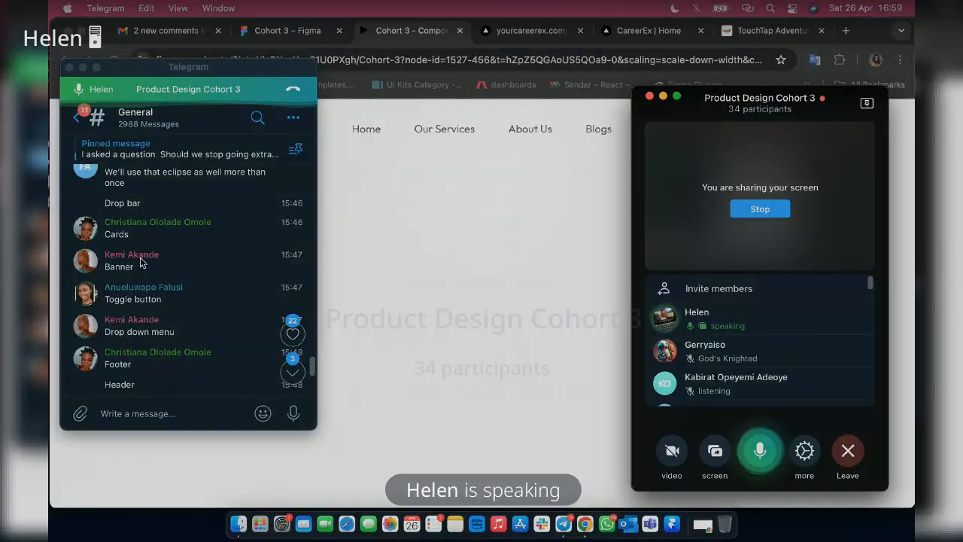
{"action": "scroll", "coordinate": [140, 257], "scroll_direction": "down", "scroll_amount": 3}
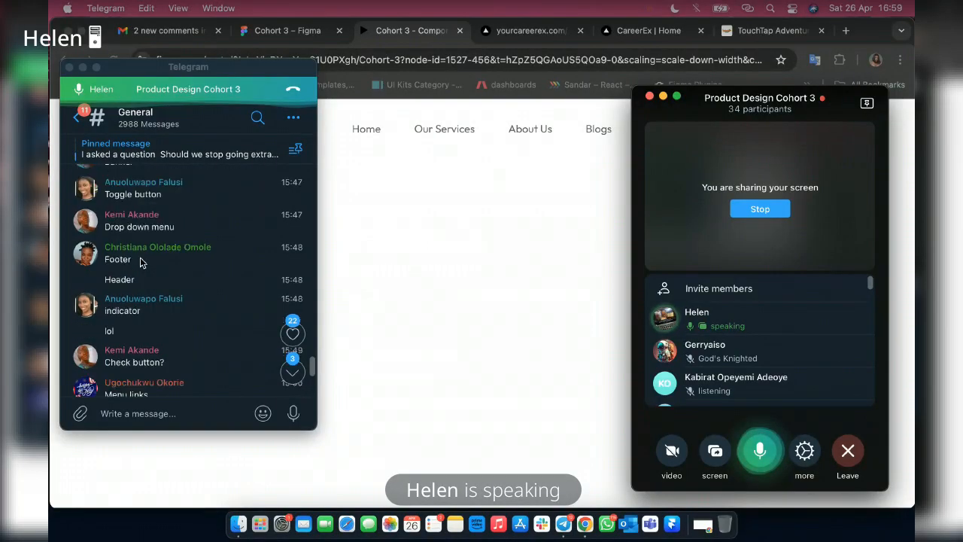
{"action": "scroll", "coordinate": [140, 257], "scroll_direction": "down", "scroll_amount": 4}
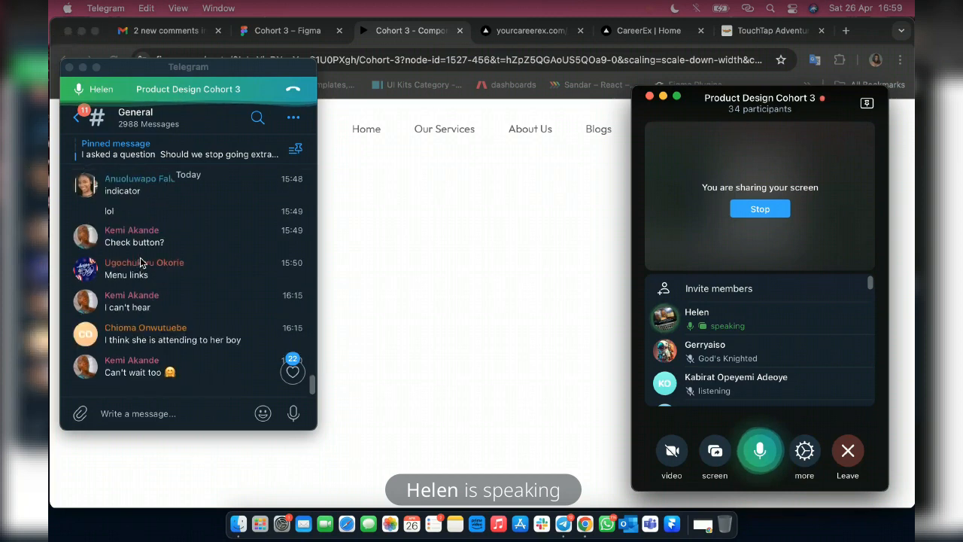
{"action": "scroll", "coordinate": [140, 262], "scroll_direction": "up", "scroll_amount": 5}
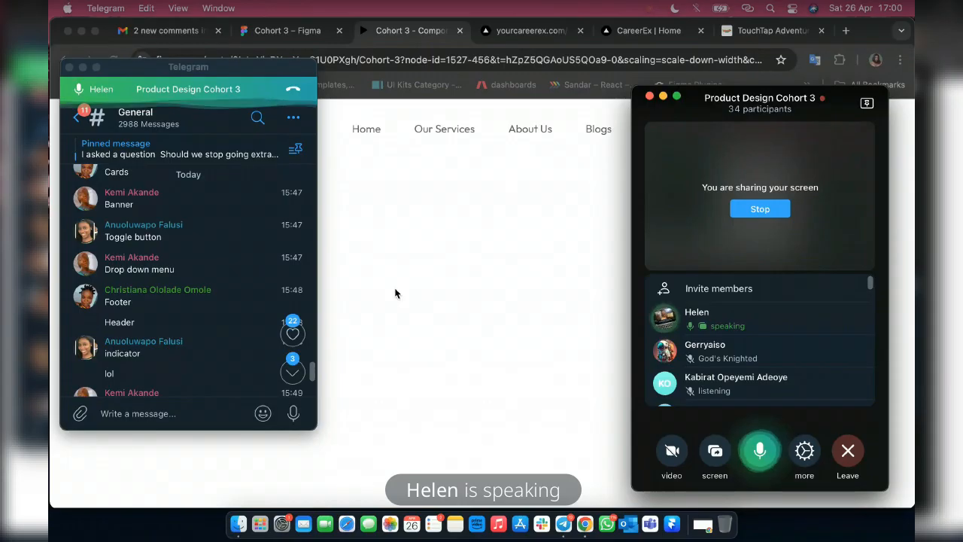
{"action": "left_click", "coordinate": [476, 243]}
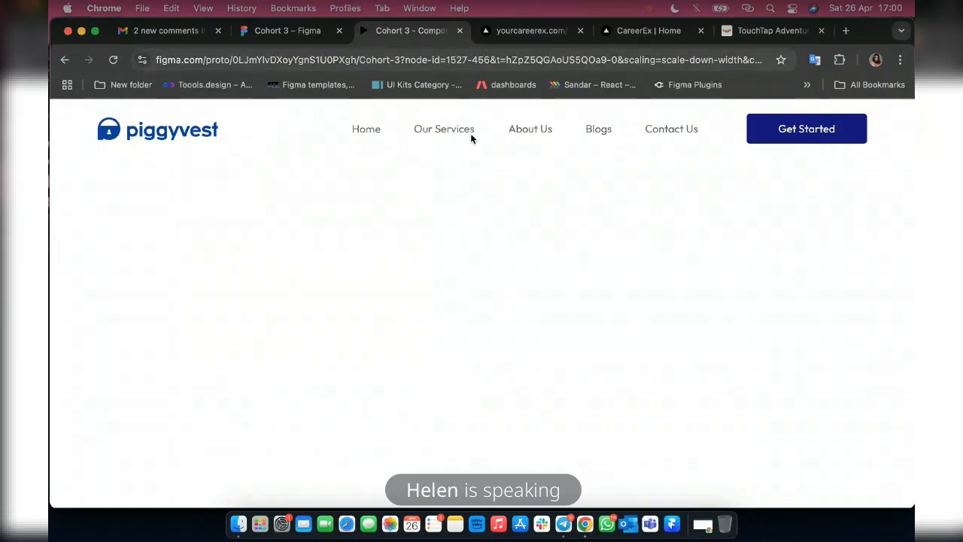
Test the Blogs and Contact Us links in the prototype preview and return to the Cohort 3 design file.
{"action": "left_click", "coordinate": [601, 132]}
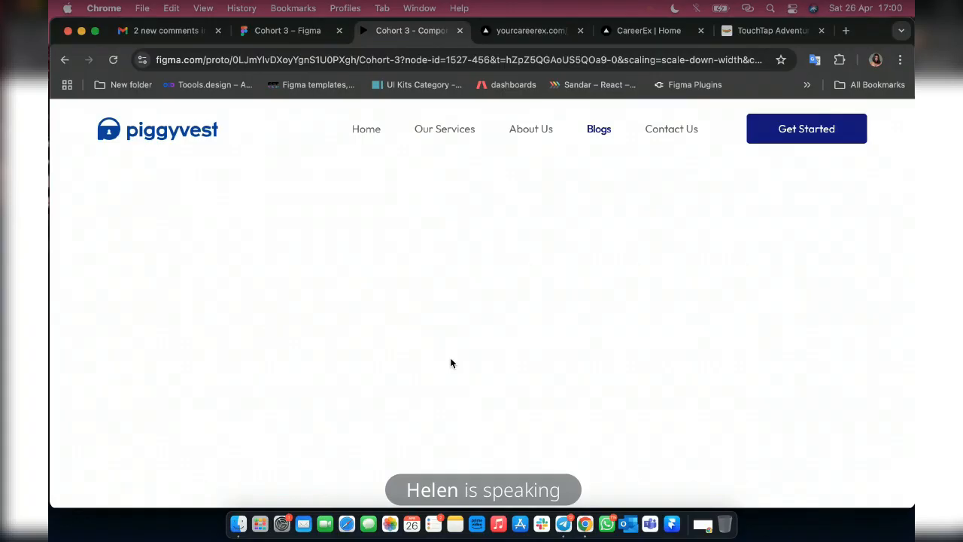
{"action": "left_click", "coordinate": [672, 129]}
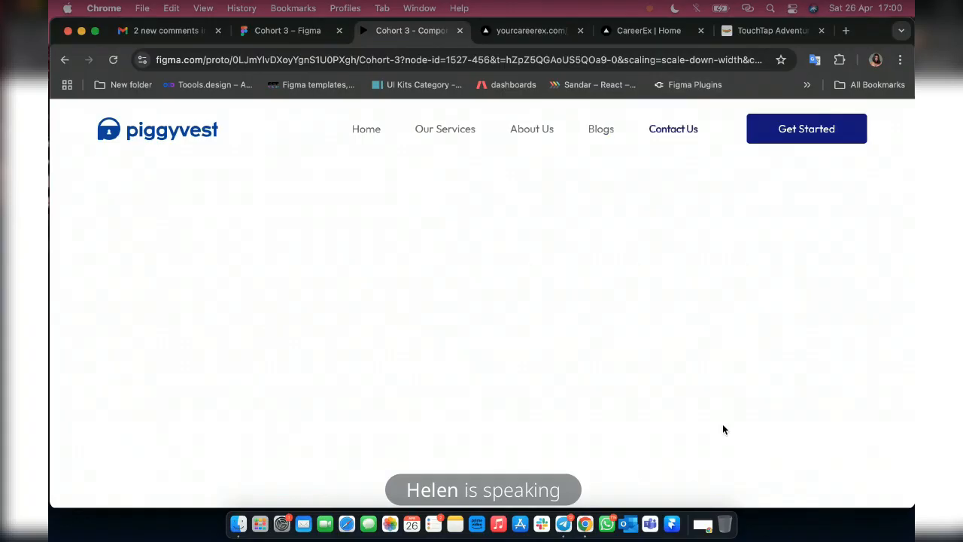
{"action": "left_click", "coordinate": [269, 38]}
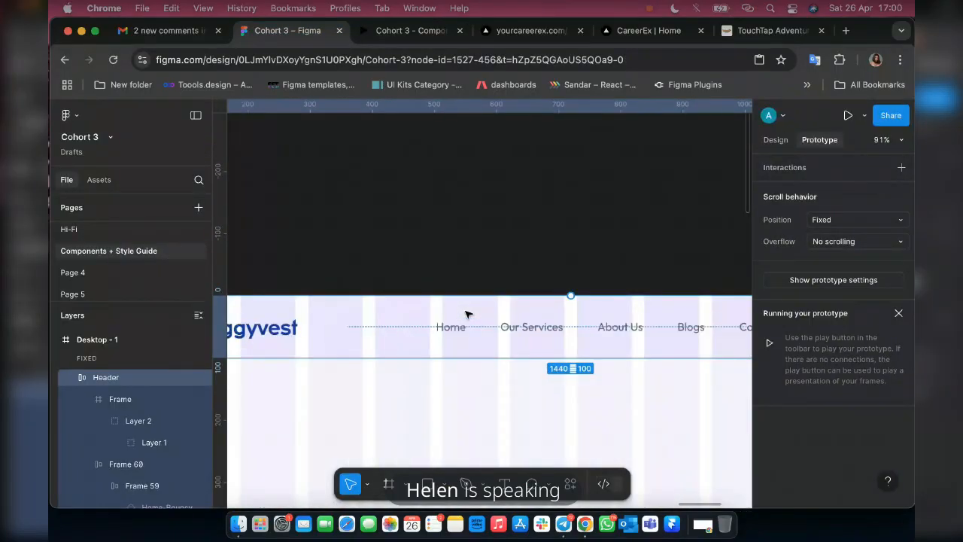
Move the About us link ahead of Our services within Frame 59 of the Header.
{"action": "left_click", "coordinate": [774, 141]}
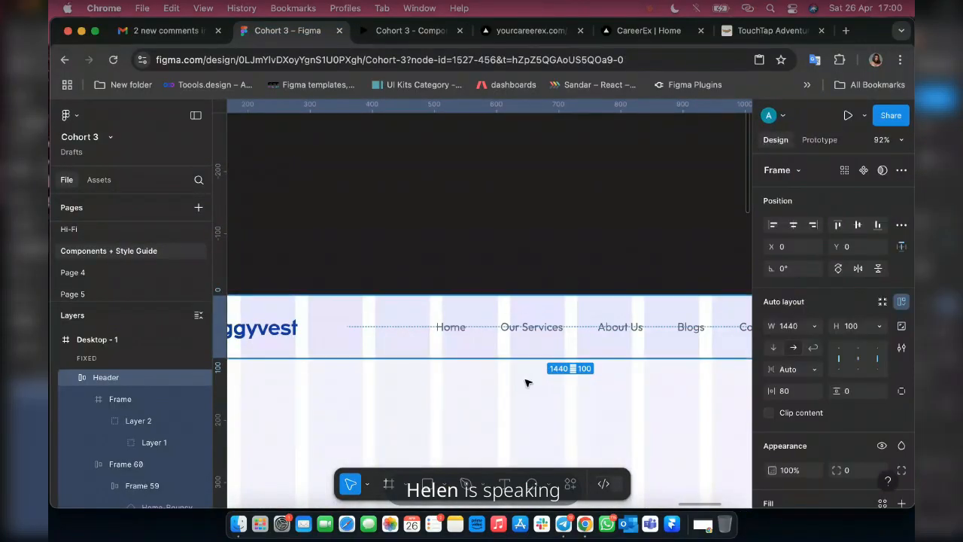
{"action": "left_click", "coordinate": [543, 331]}
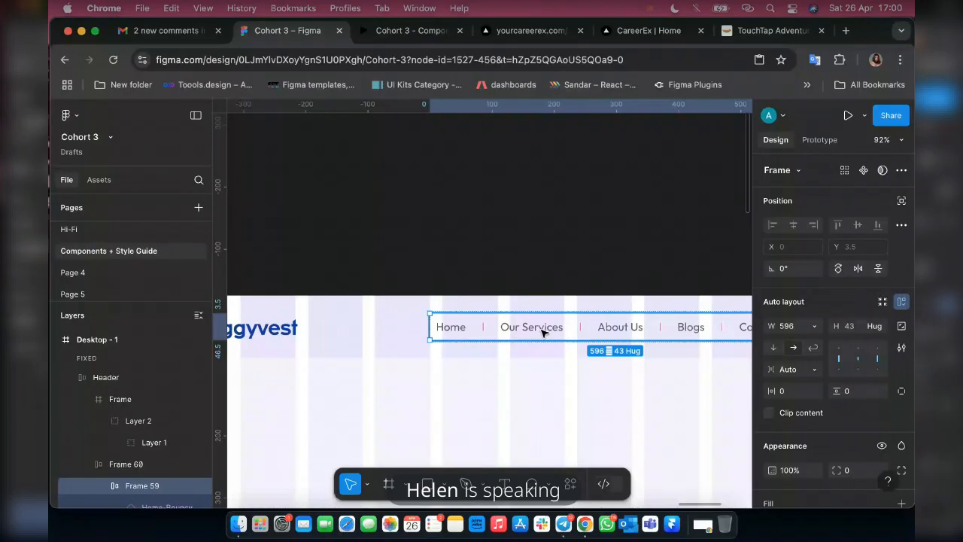
{"action": "scroll", "coordinate": [159, 436], "scroll_direction": "down", "scroll_amount": 2}
{"action": "left_click", "coordinate": [161, 430]}
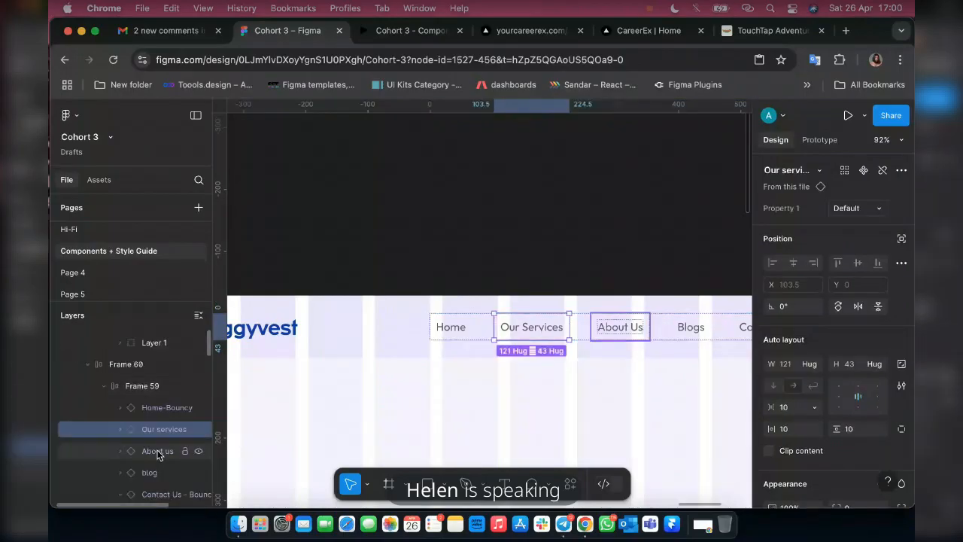
{"action": "left_click", "coordinate": [158, 452]}
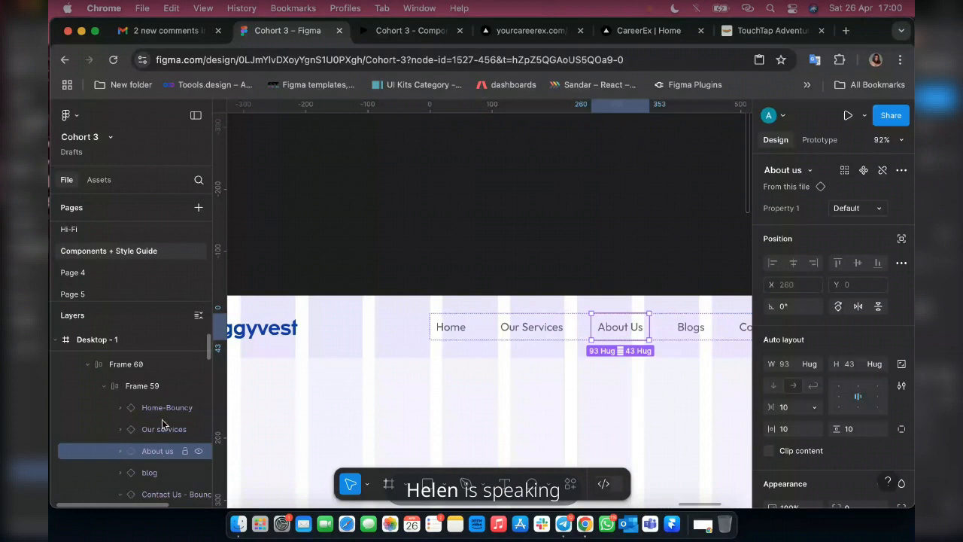
{"action": "left_click_drag", "start_coordinate": [163, 419], "coordinate": [163, 416]}
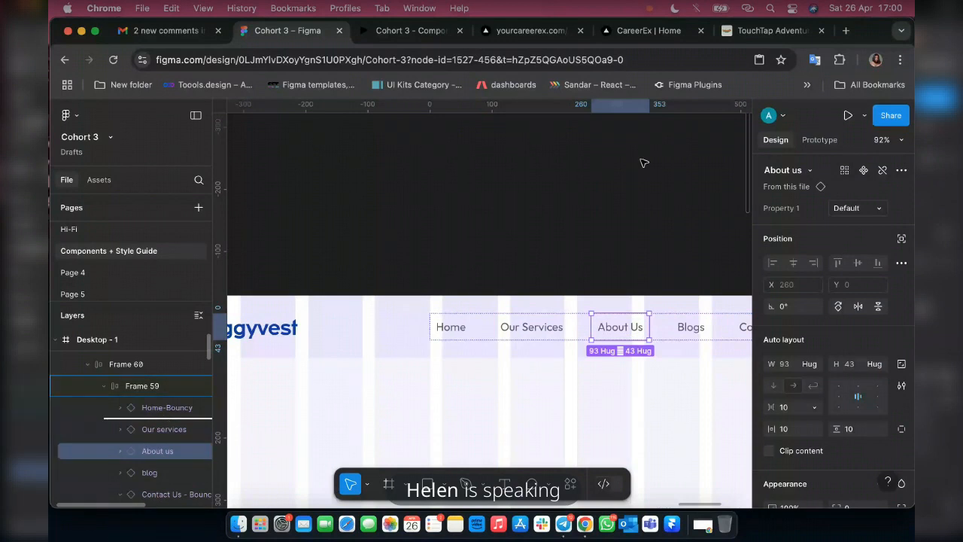
{"action": "left_click_drag", "start_coordinate": [643, 163], "coordinate": [643, 162]}
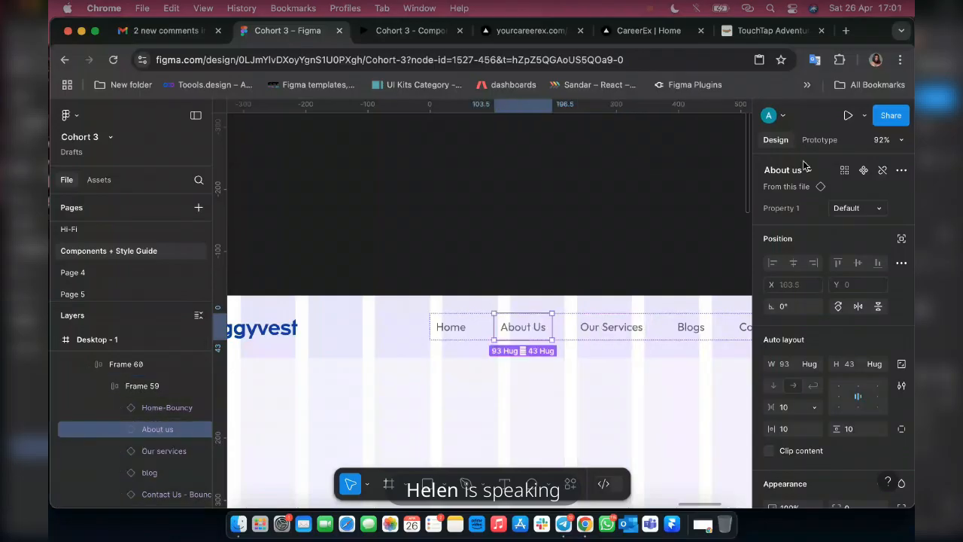
Switch to Telegram with the Product Design Cohort 3 chat and group call.
{"action": "left_click", "coordinate": [564, 525]}
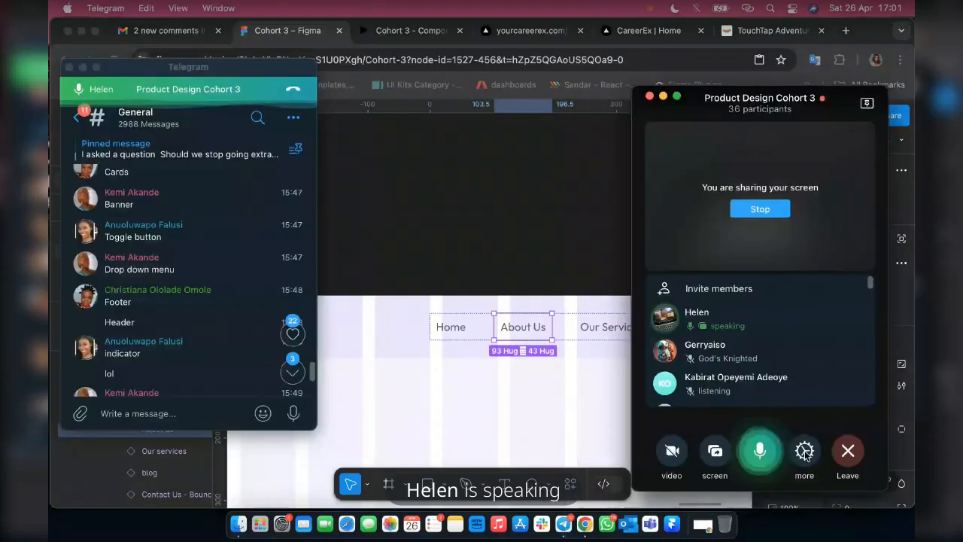